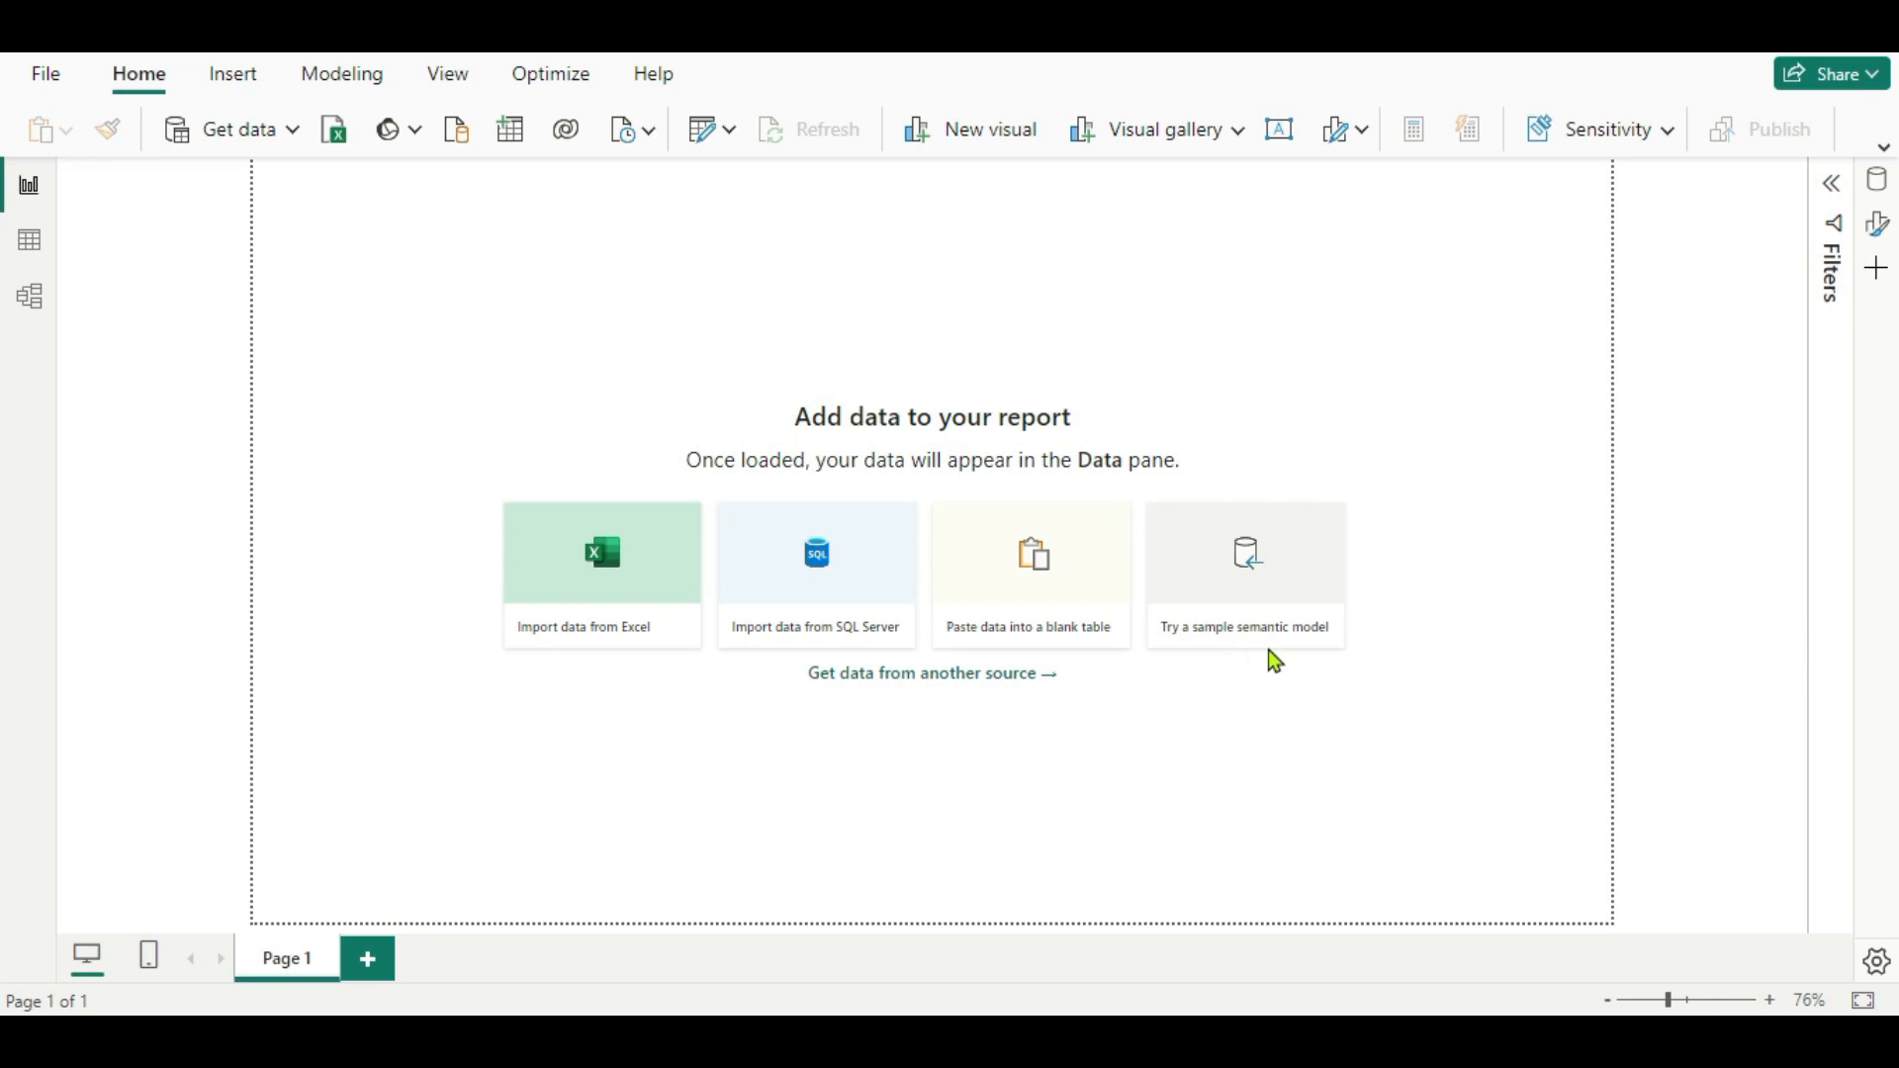
Load the financials table from the sample semantic model's Financial Sample.xlsx into the report.
click(1261, 577)
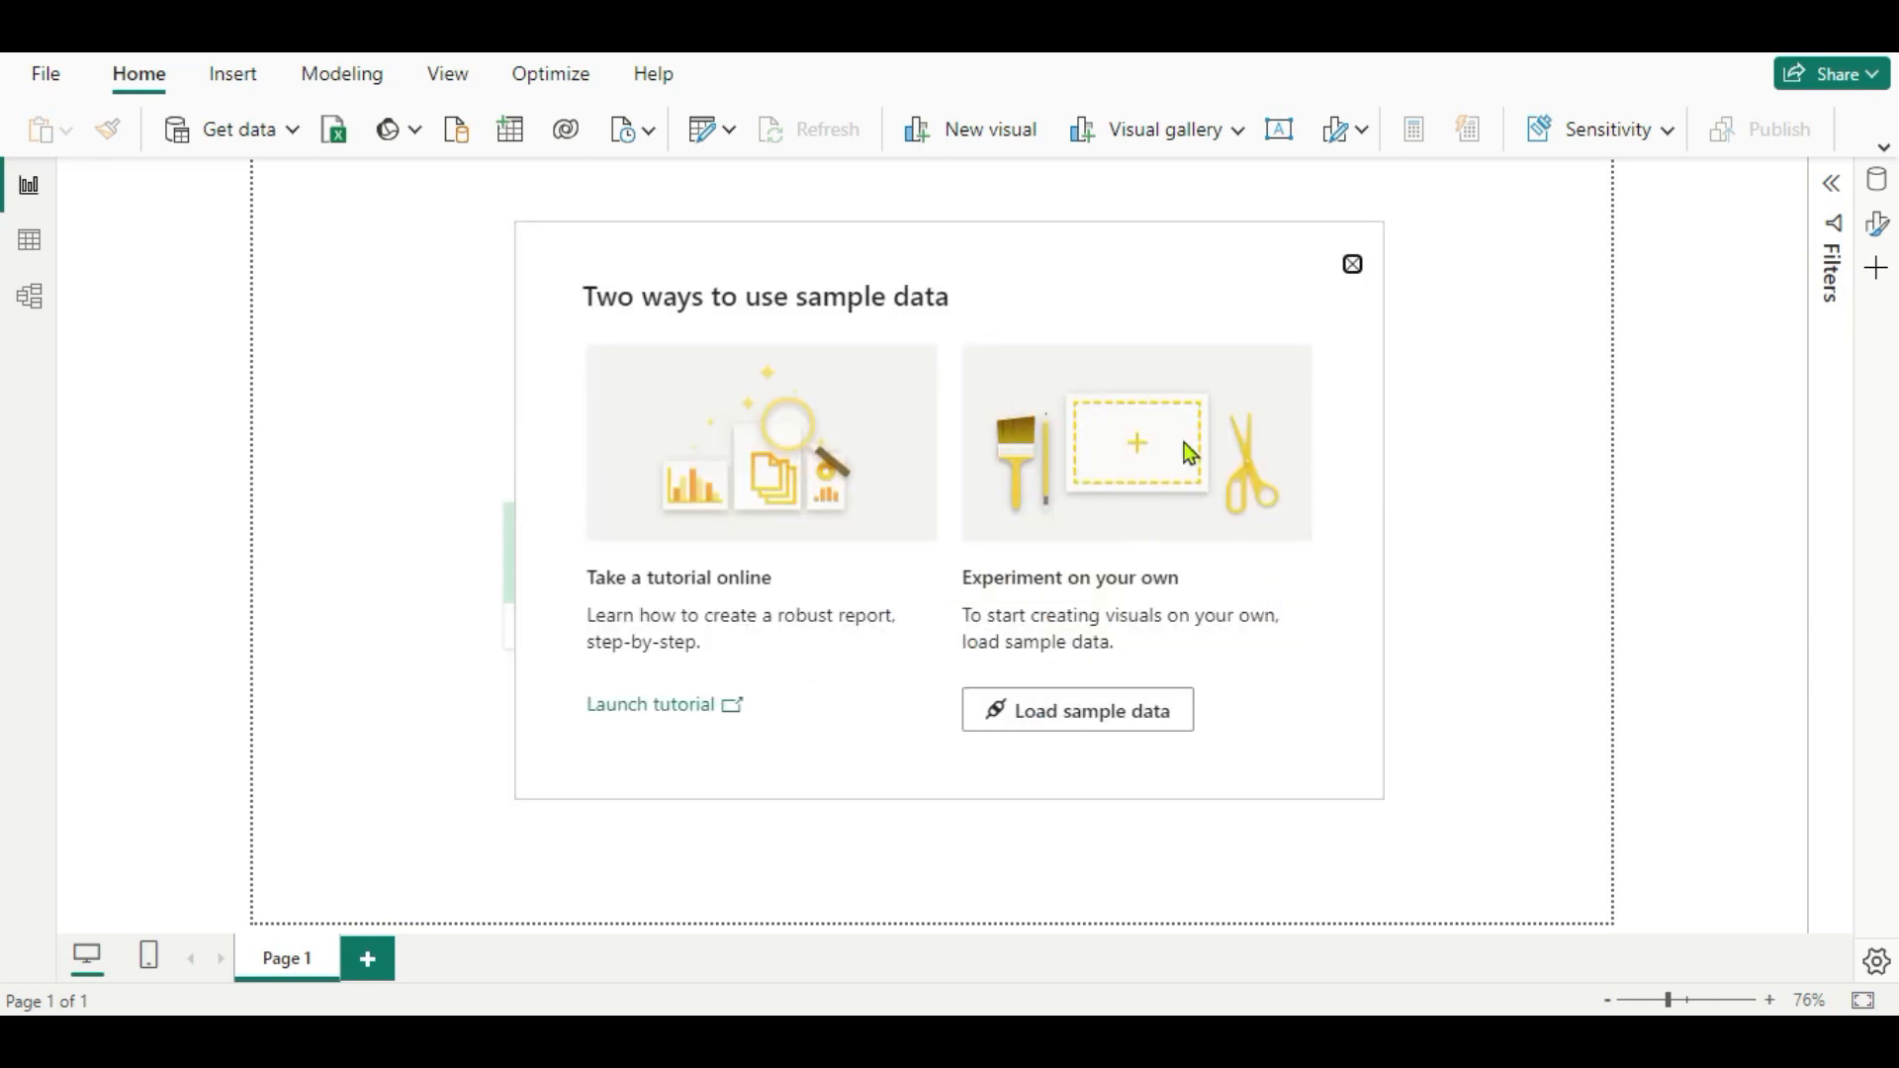
click(1065, 718)
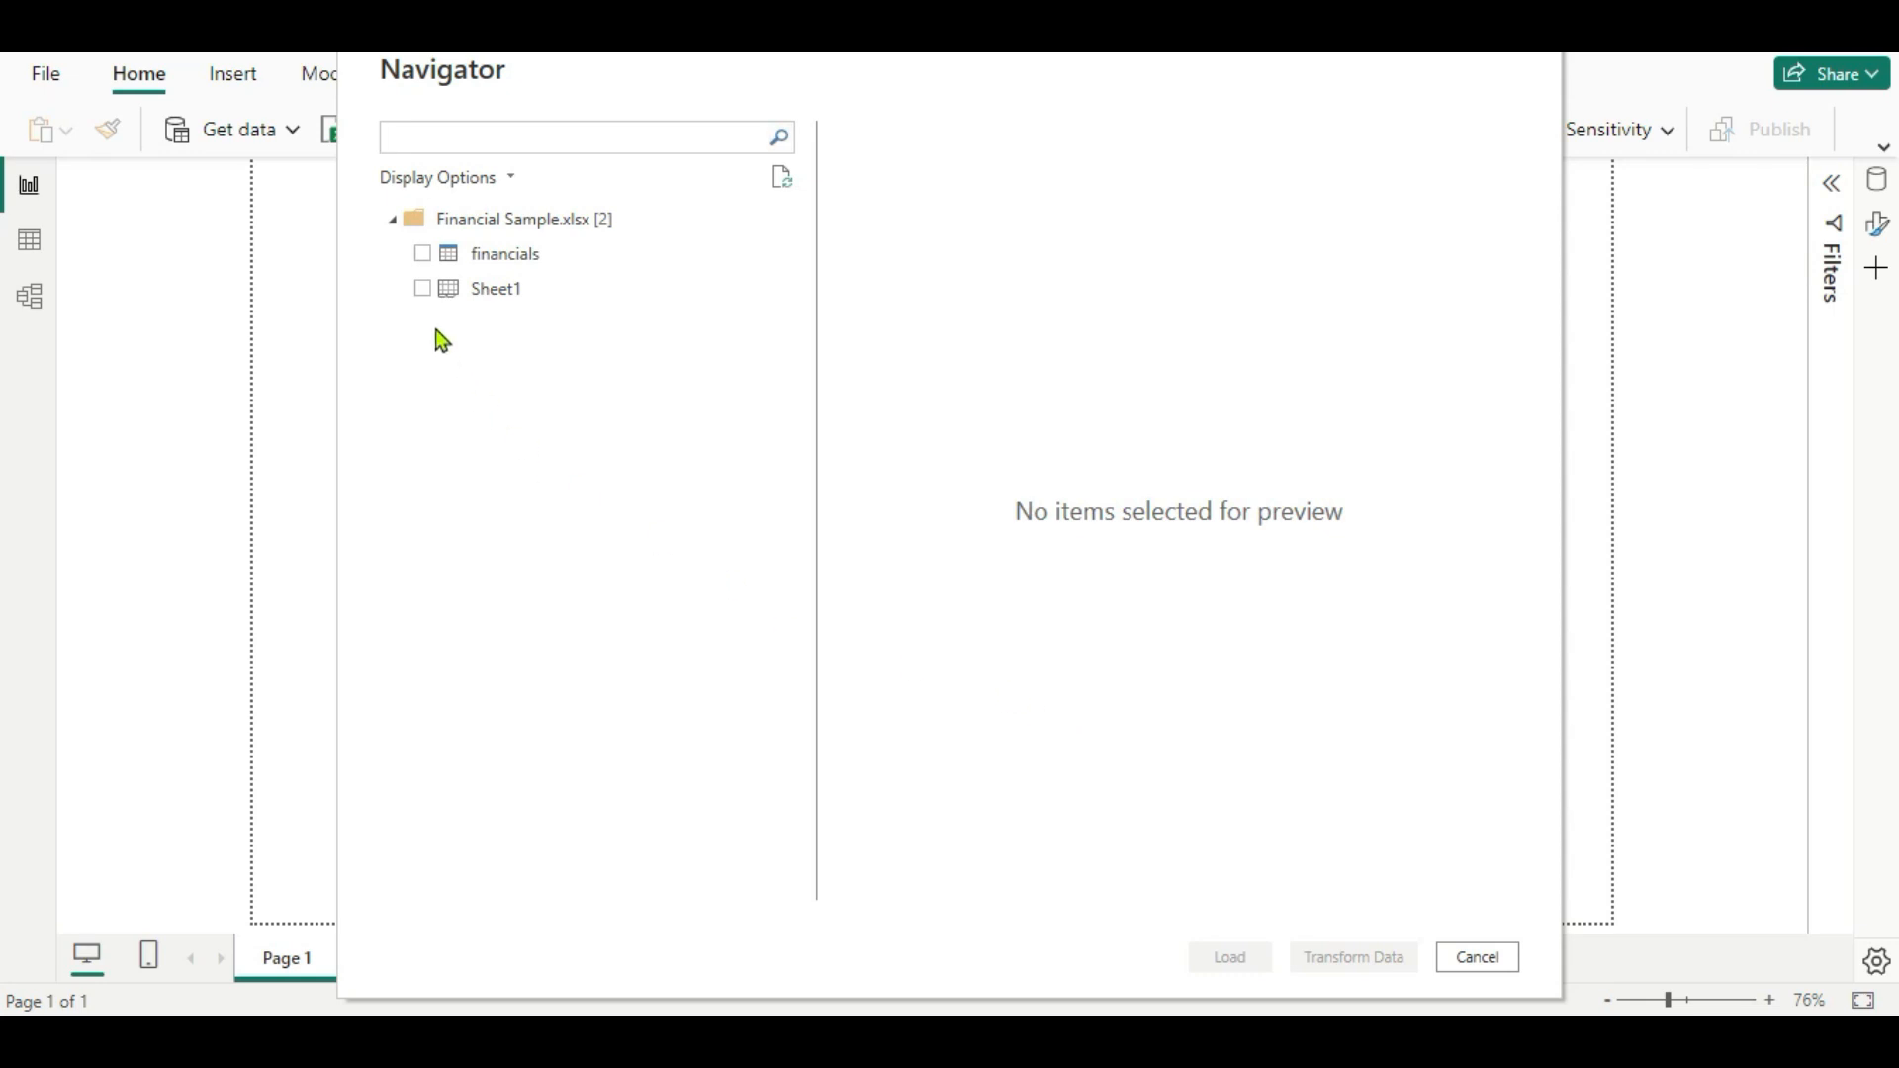
click(423, 254)
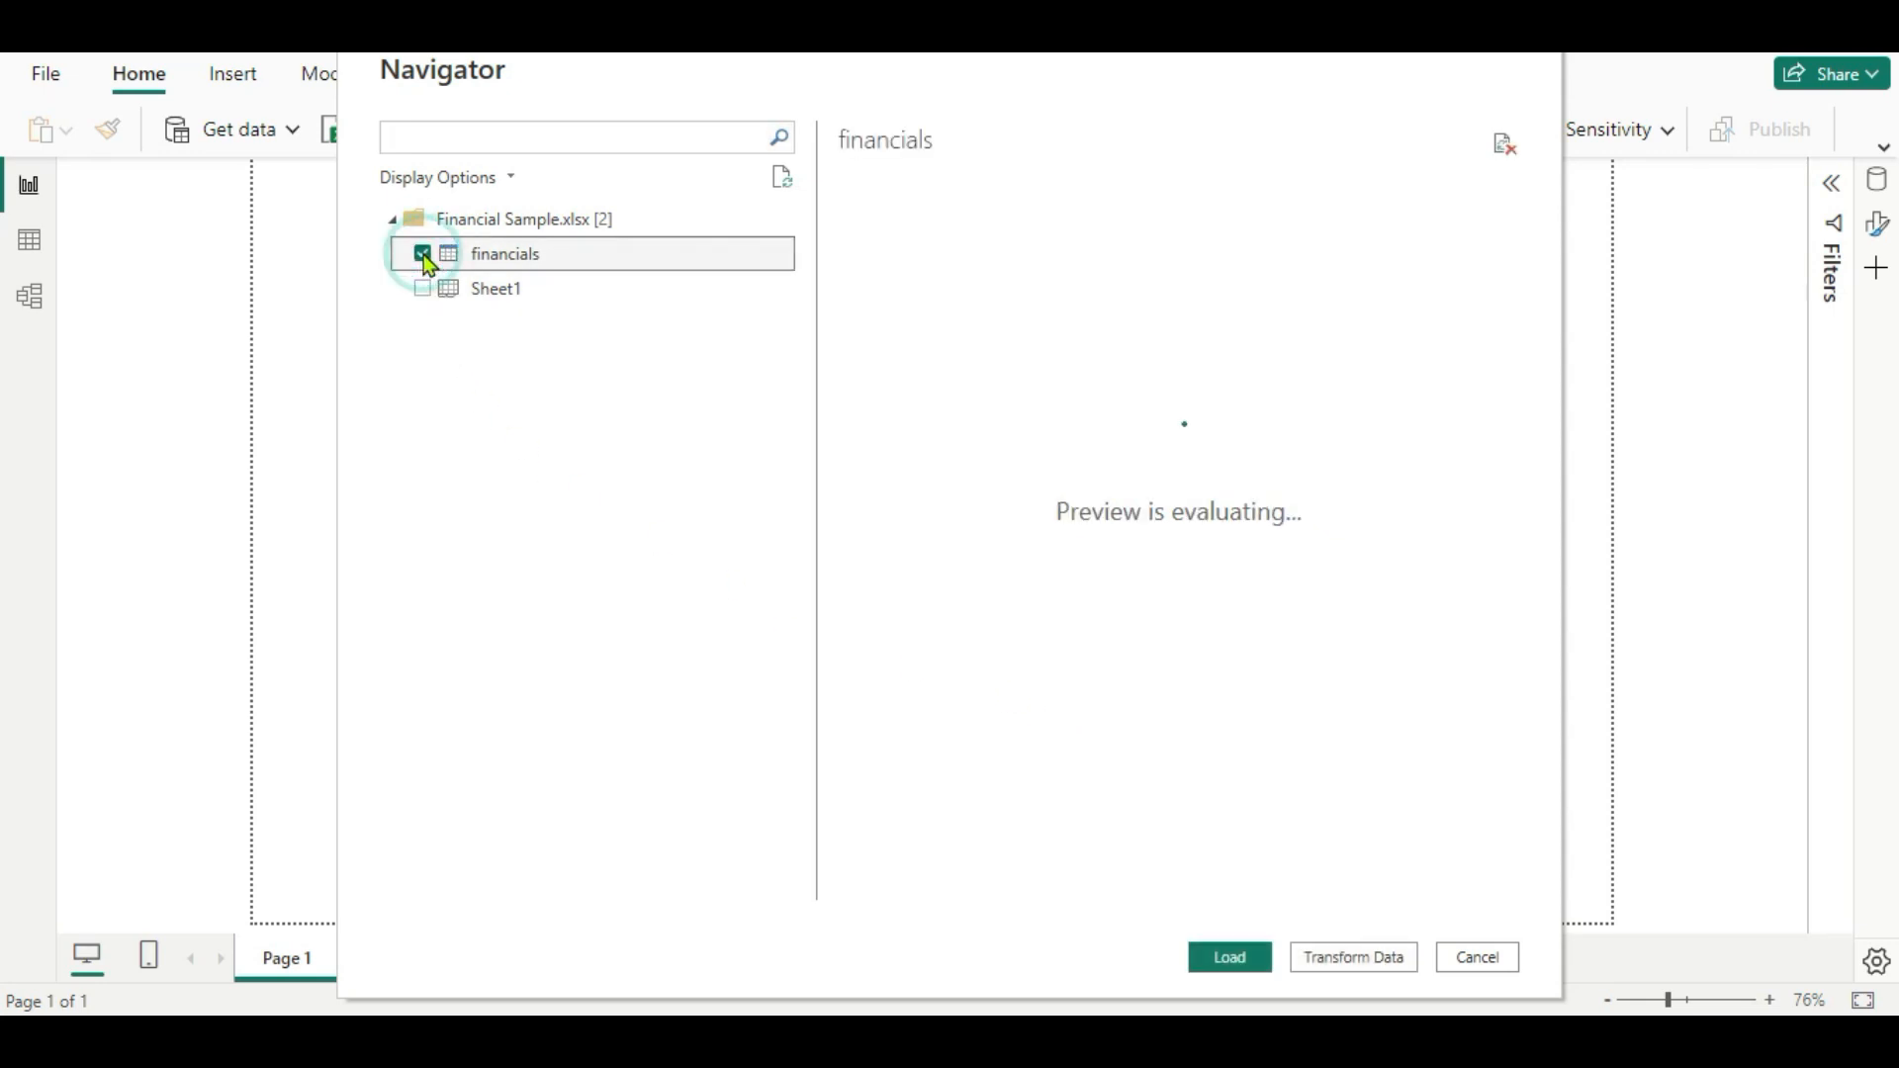
drag(999, 897, 1023, 947)
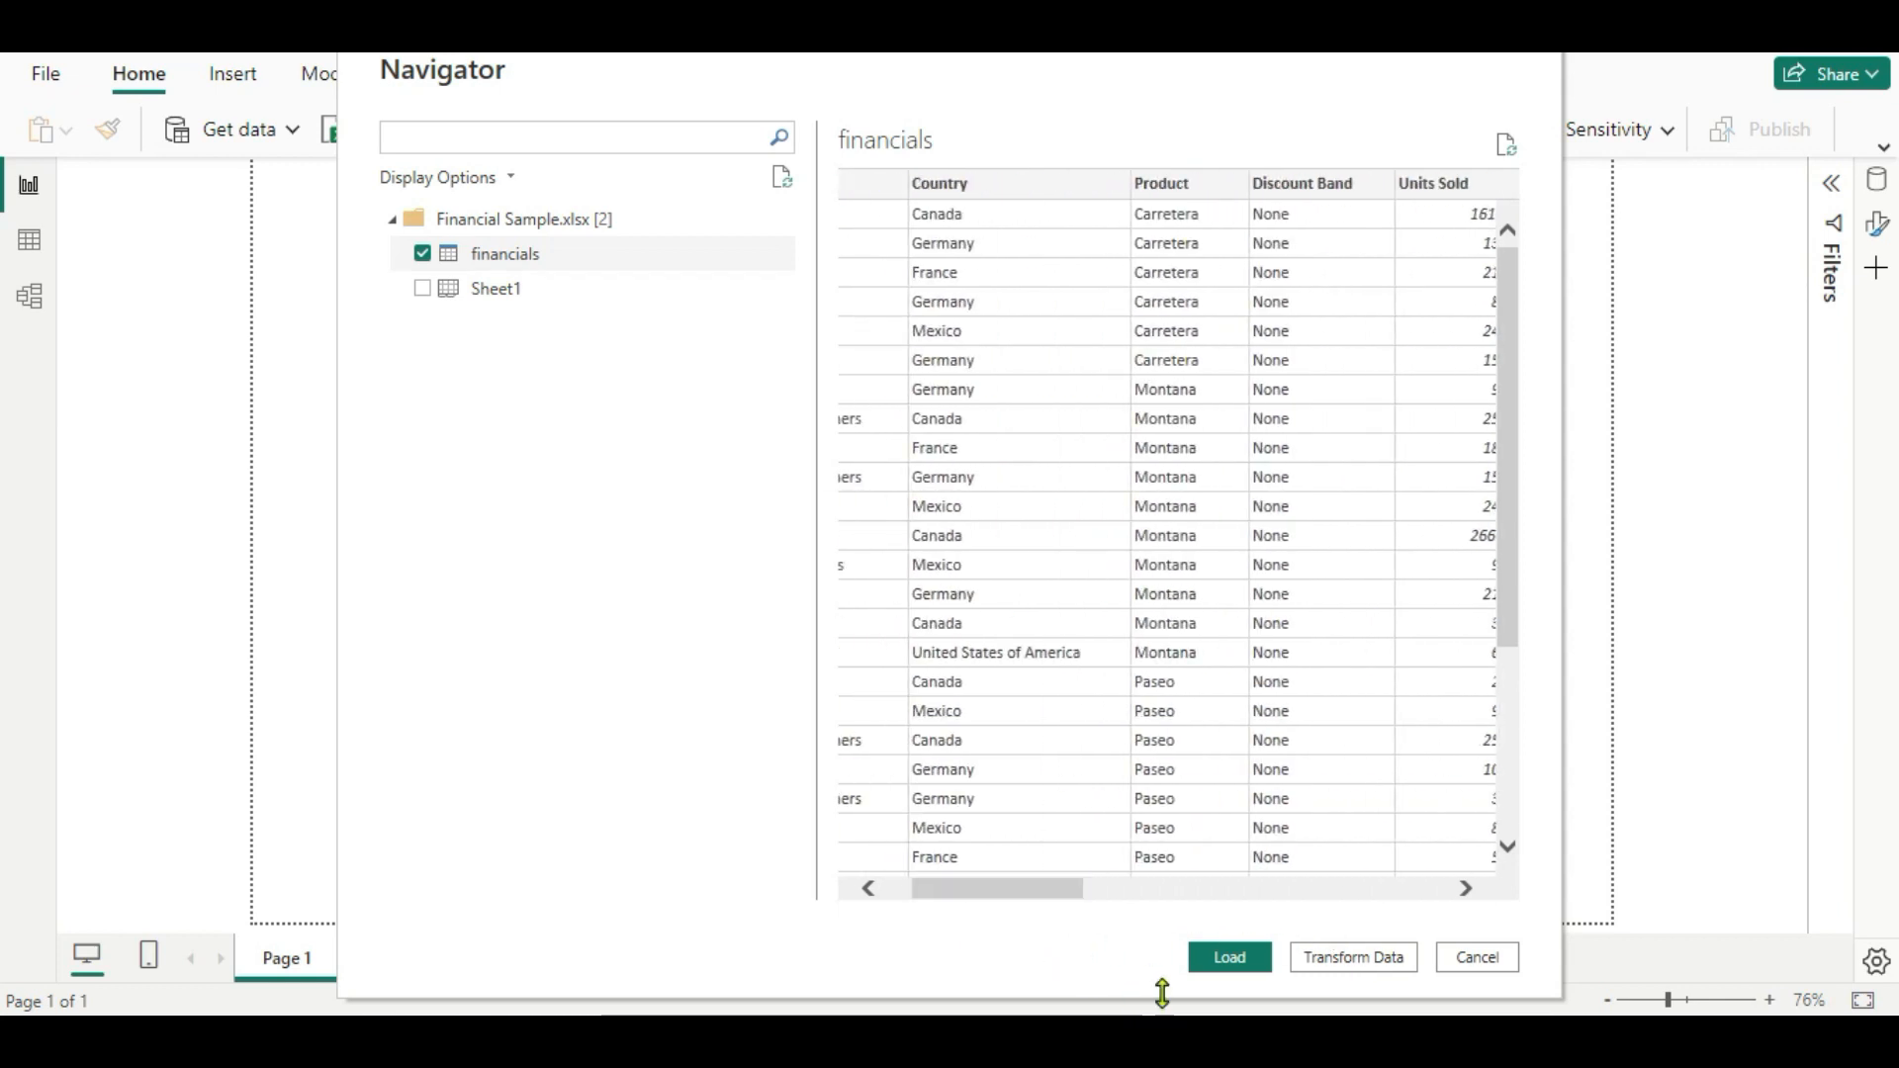
click(1232, 959)
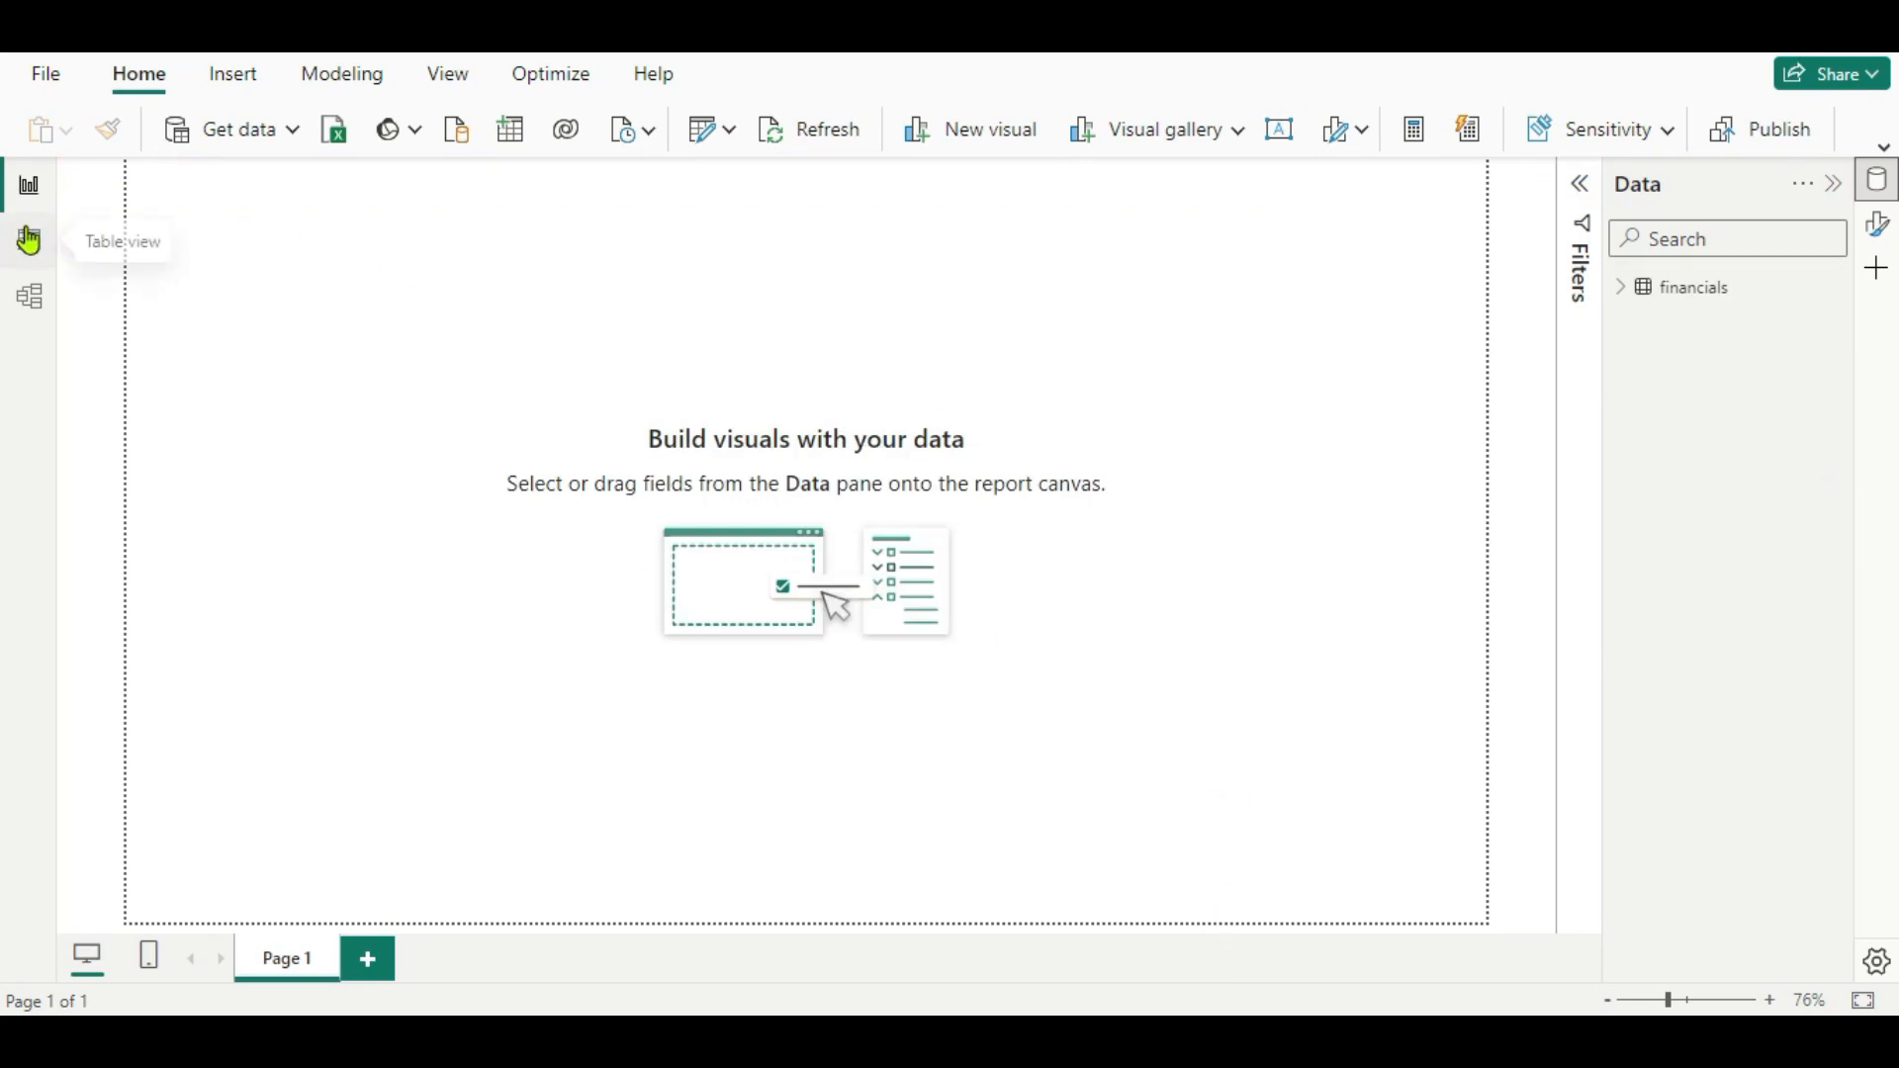
Create a calculated Date Table with ADDCOLUMNS over CALENDAR from the minimum to maximum financials[Date], adding year, quarter, month, month-year, week and day columns.
click(28, 259)
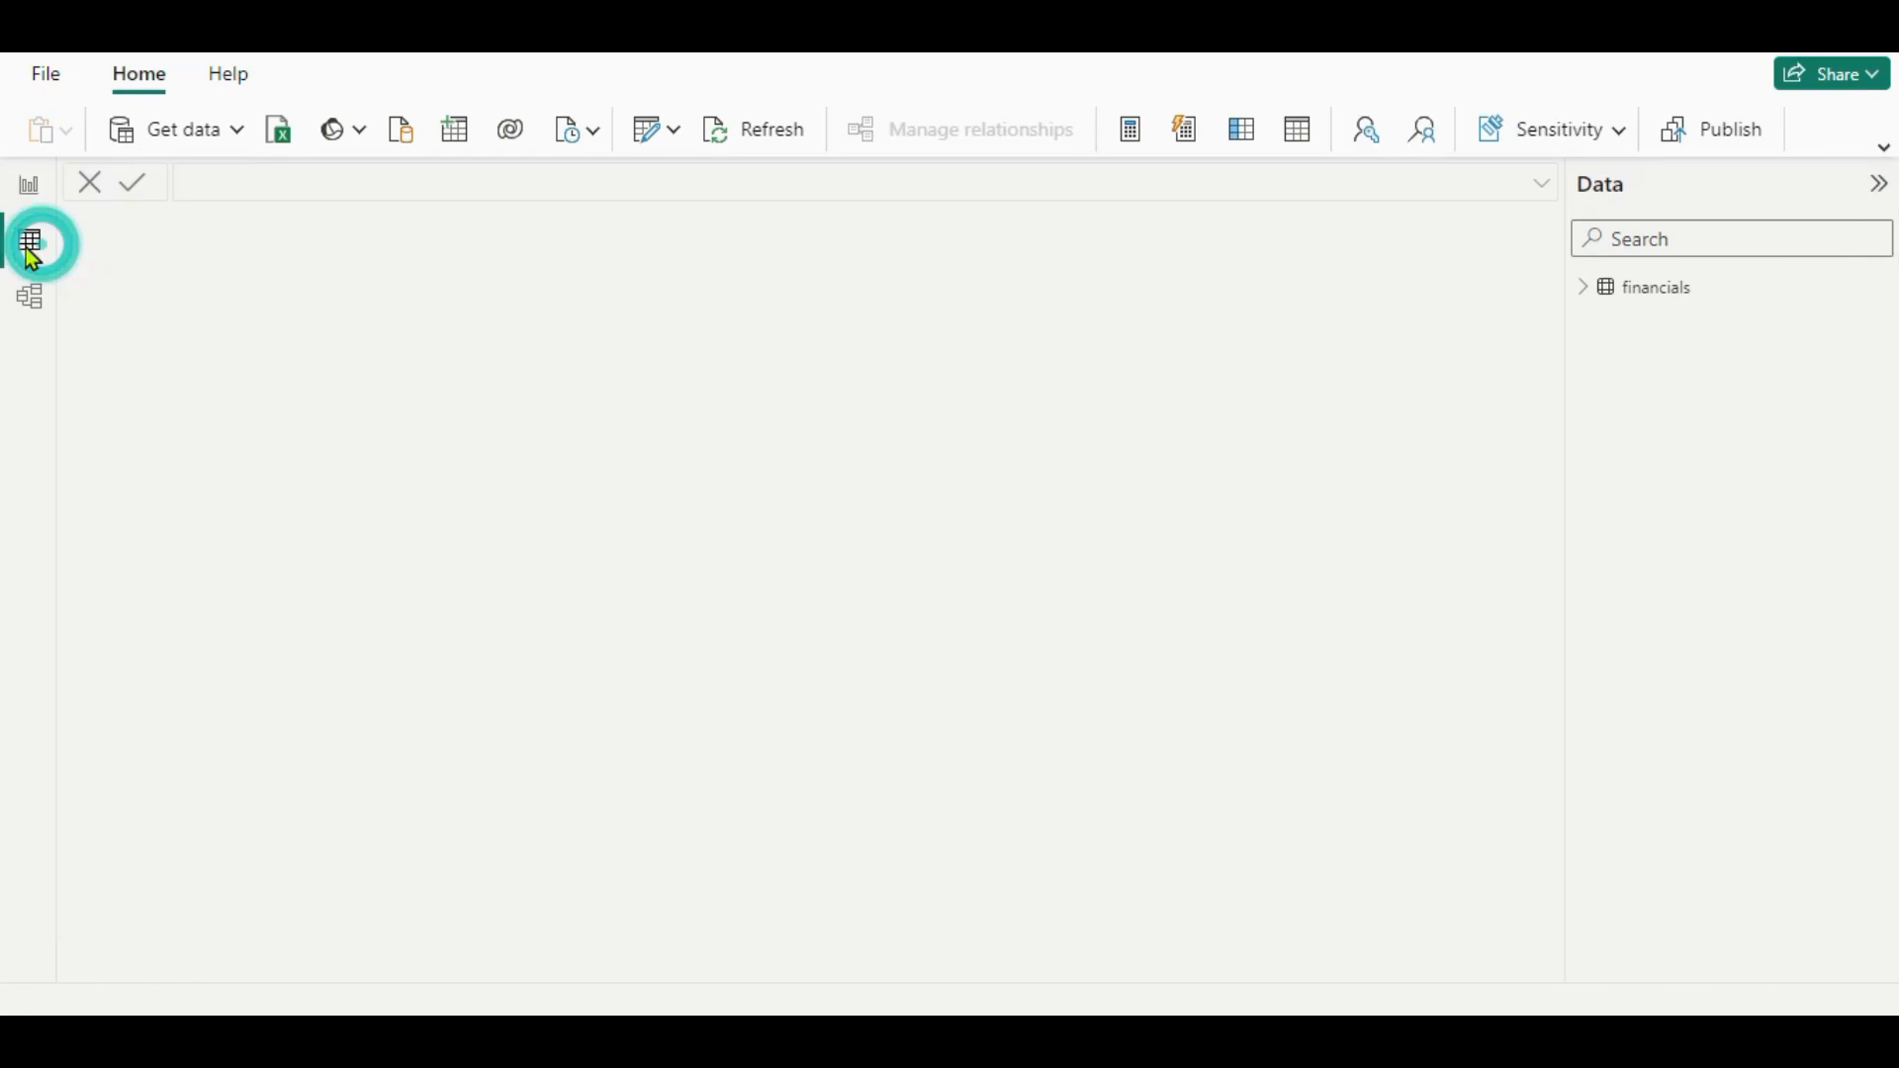
click(1514, 131)
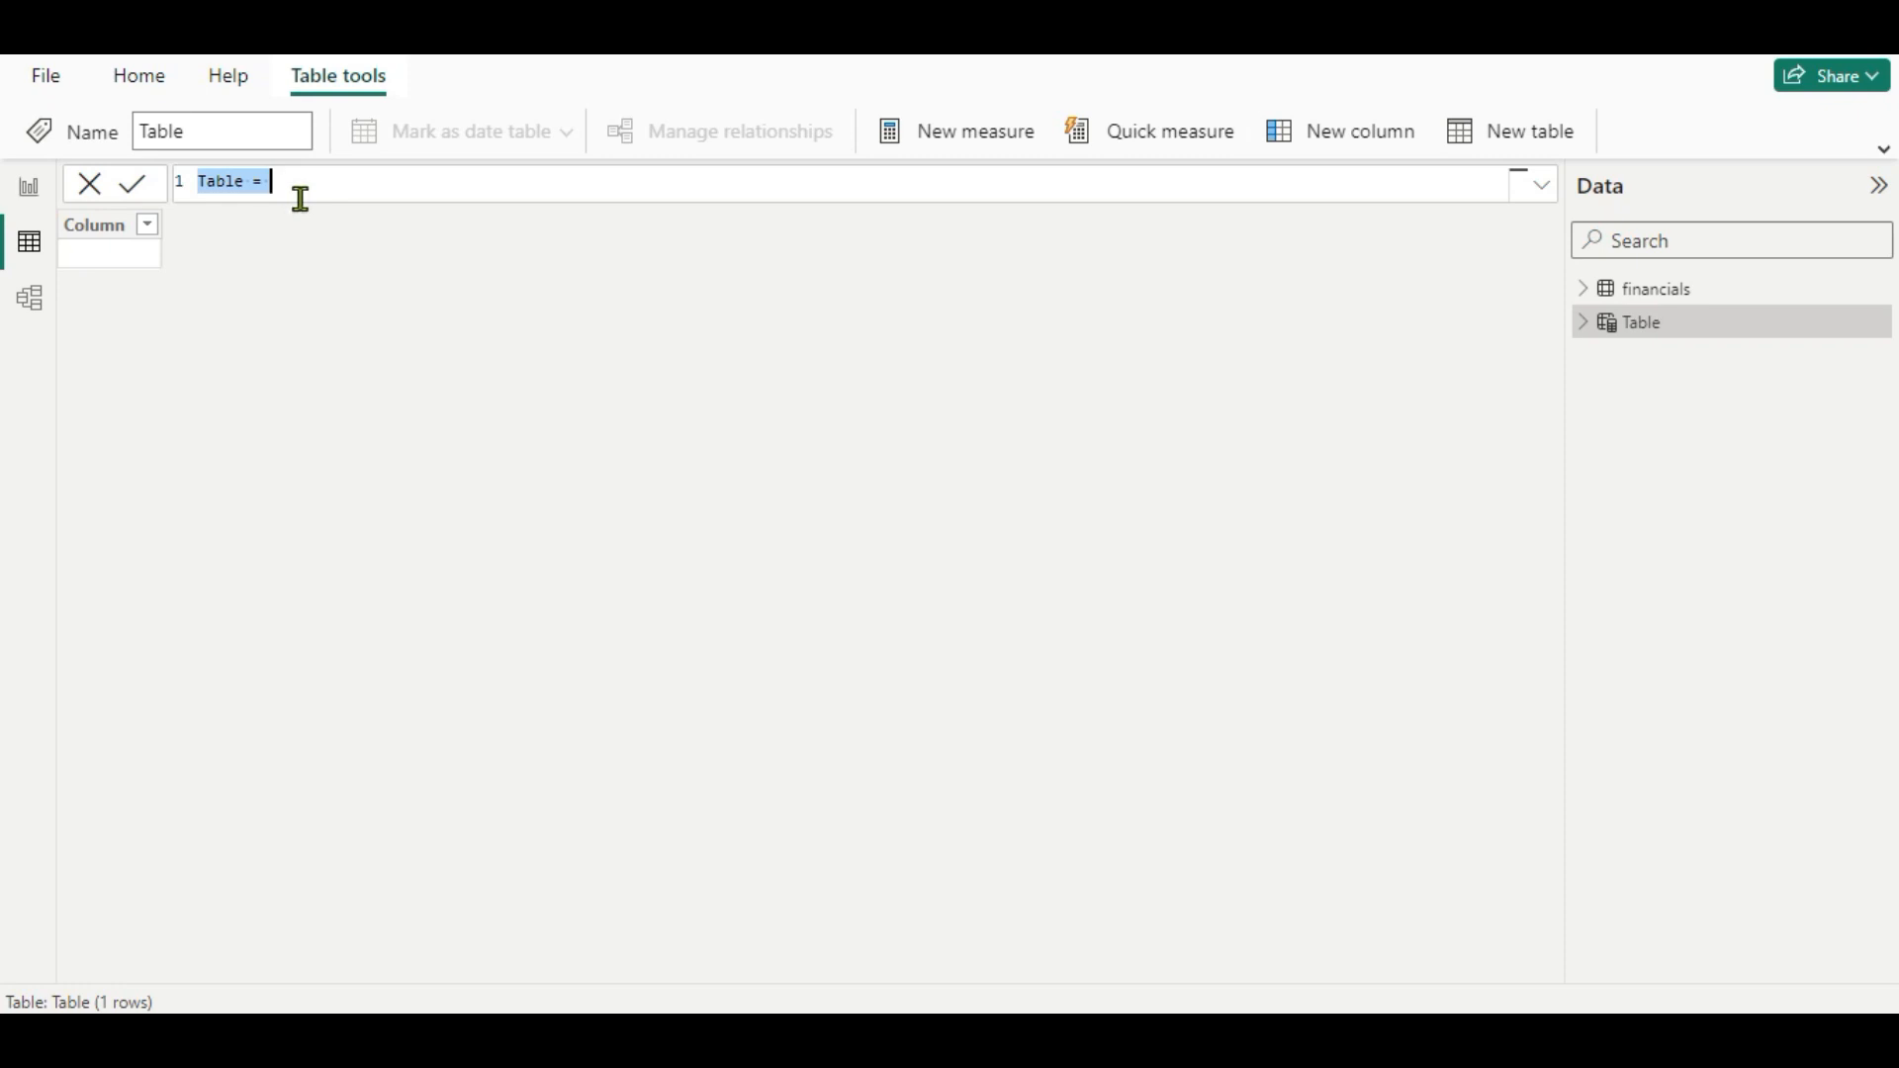
text(Date Table = VAR StartDate = MIN('financials'[Date]) VAR EndDate = MAX('financials'[Date]) VAR DateTable = ADDCOLUMNS(     CALENDAR(StartDate, EndDate),     "Year", YEAR([Date]),     "Quarter Name", FORMAT([Date], "\QQ"),     "Quarter number", QUARTER([Date]),     "Month Name", FORMAT([Date], "MMM"),     "Month number", MONTH([Date]),     "Month Year", FORMAT([Date], "MMM YYYY"),     "Month Year Sort", VALUE(FORMAT([Date], "YYYYMM")),     "Week Name", "W" & WEEKNUM([Date]),     "Day Name", FORMAT([Date], "DDDD"),     "Day number", WEEKDAY([Date]) ) RETURN DateTable)
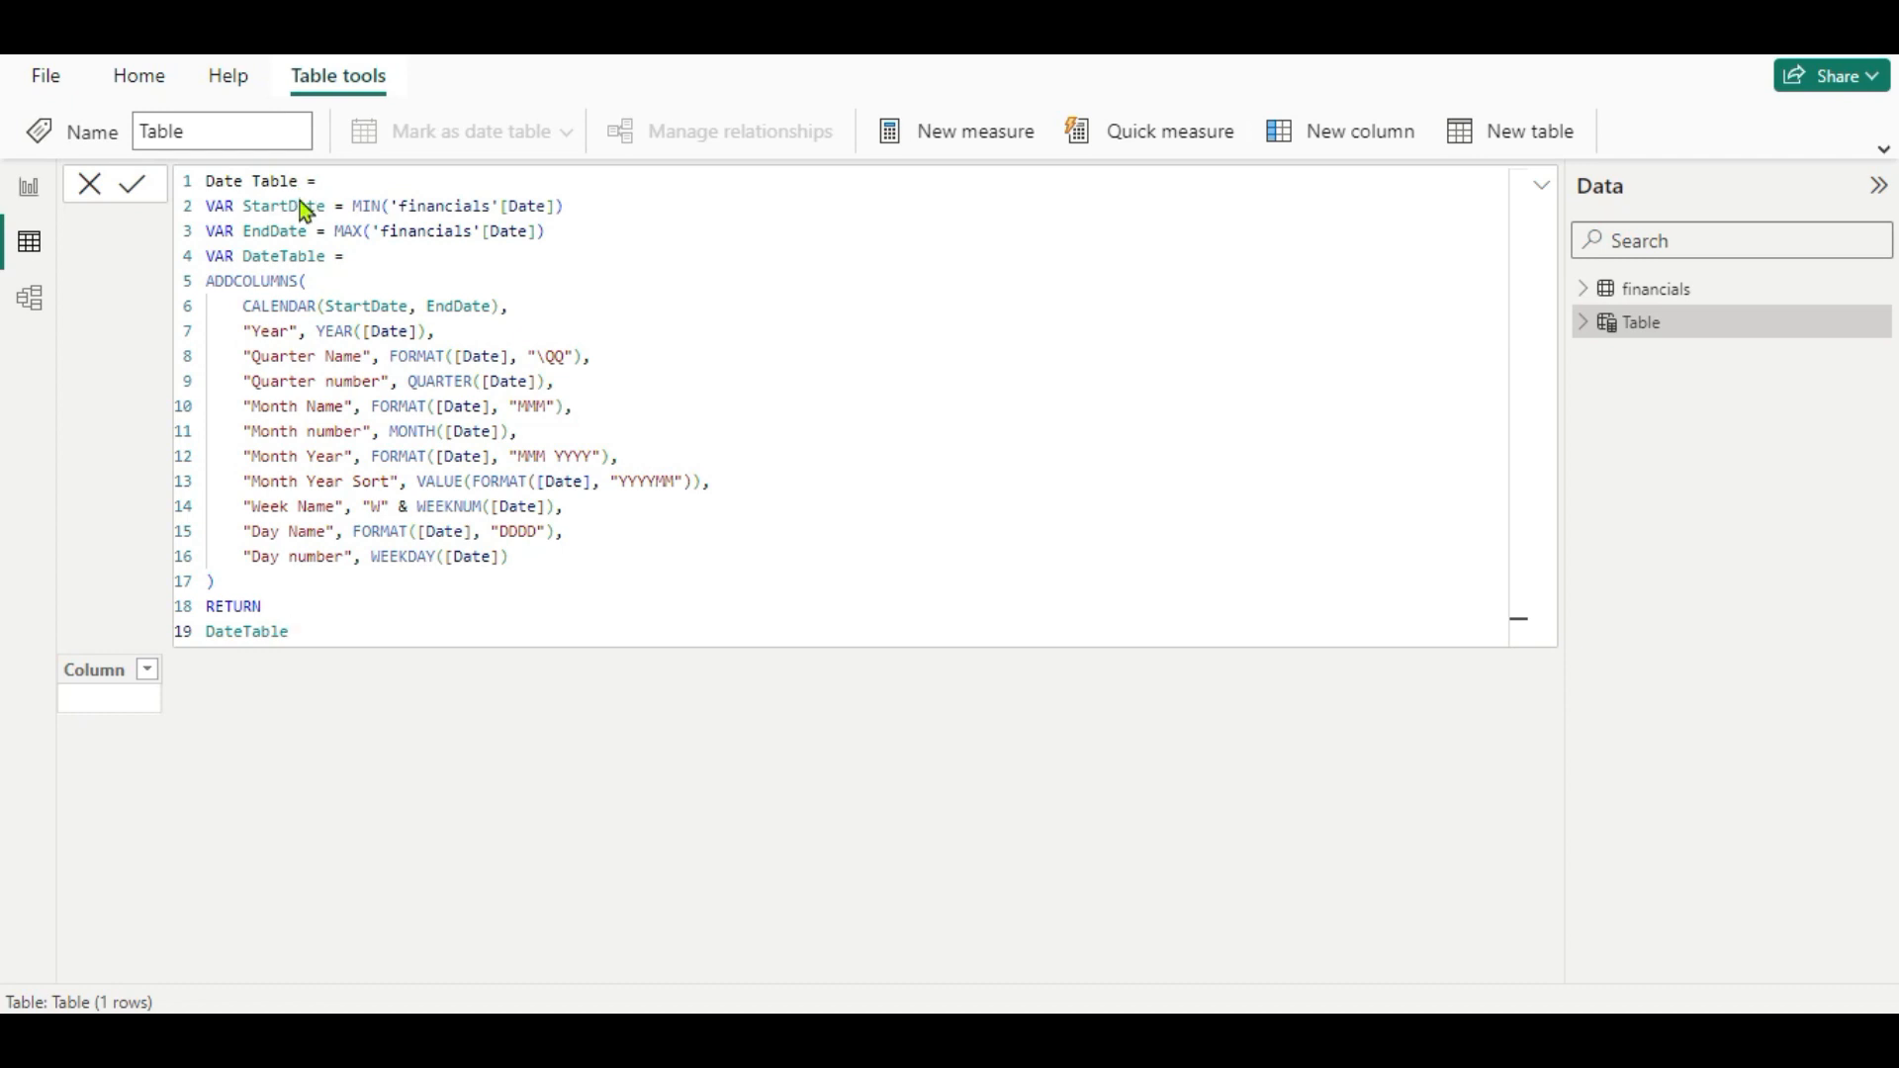
key(Return)
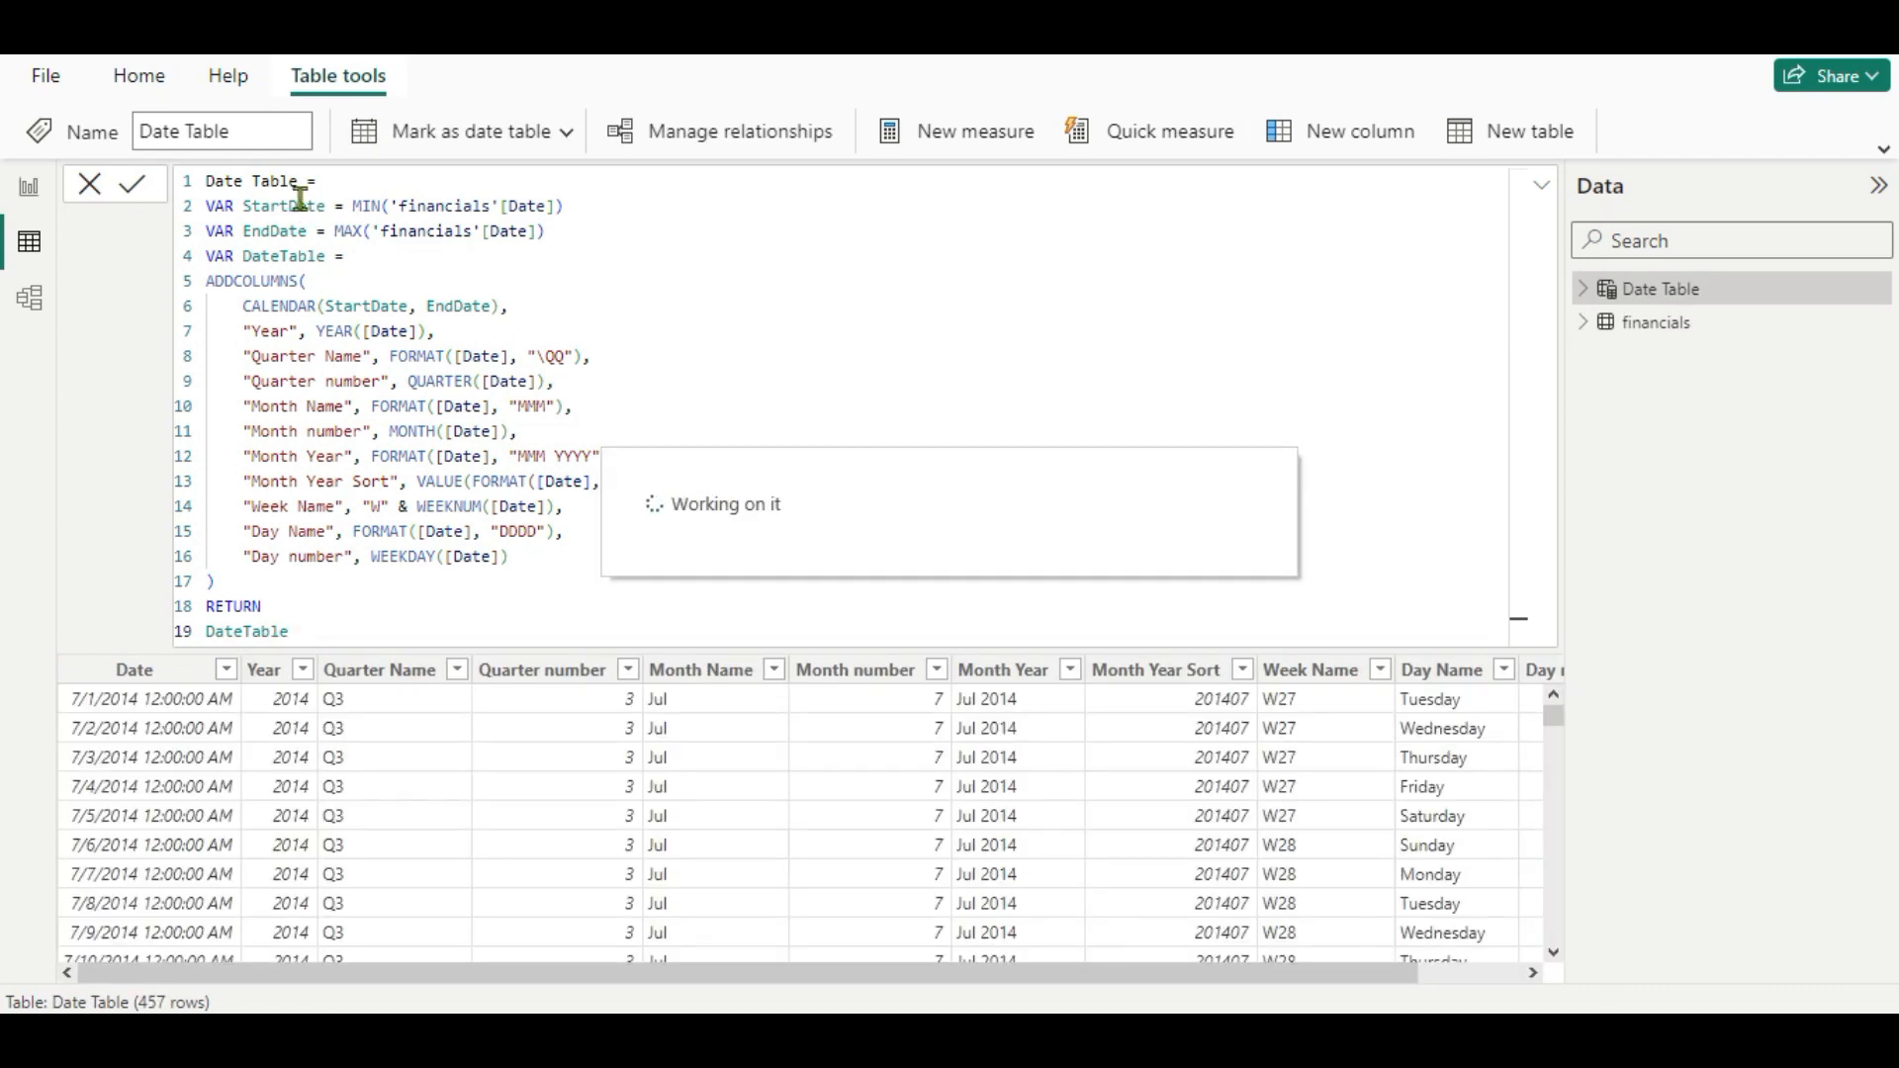
Move the Date Table card away from financials in the model diagram and relate its Date field to the financials Date field.
click(24, 312)
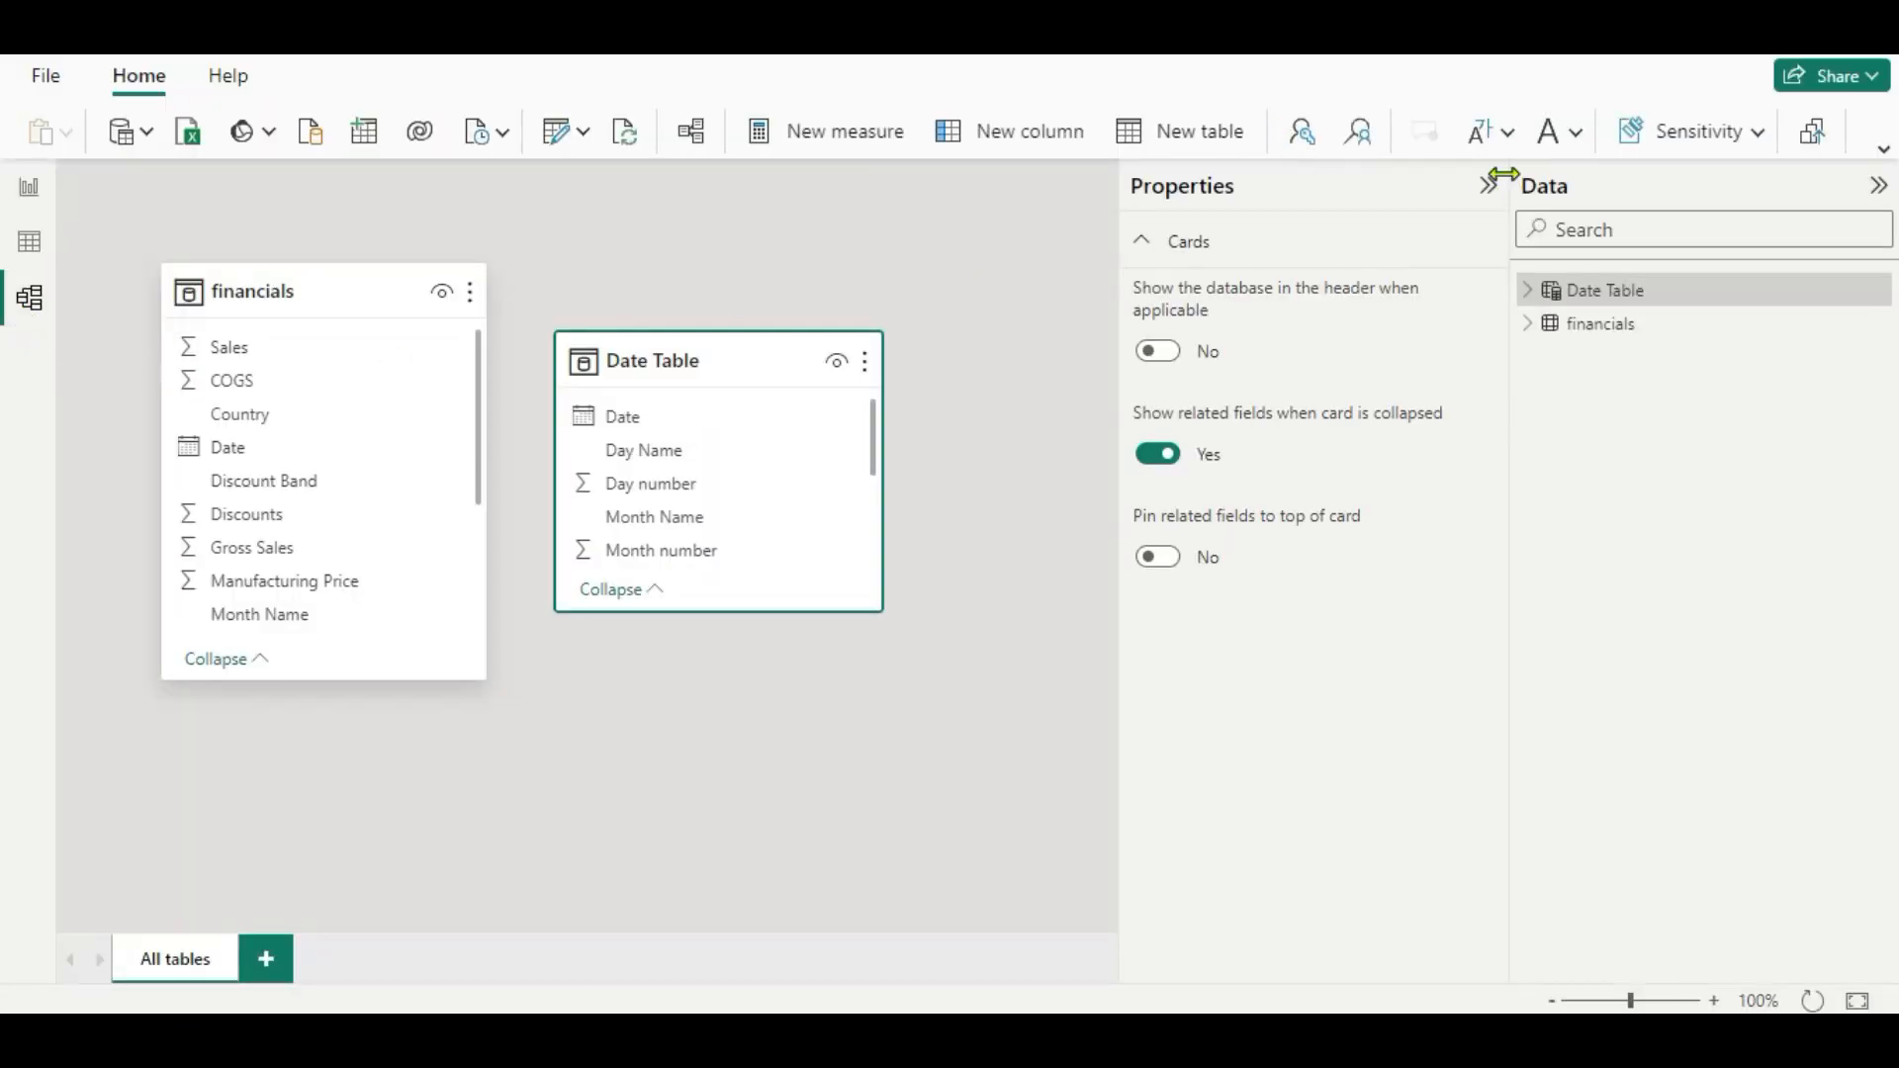
click(1489, 187)
drag(642, 337, 903, 356)
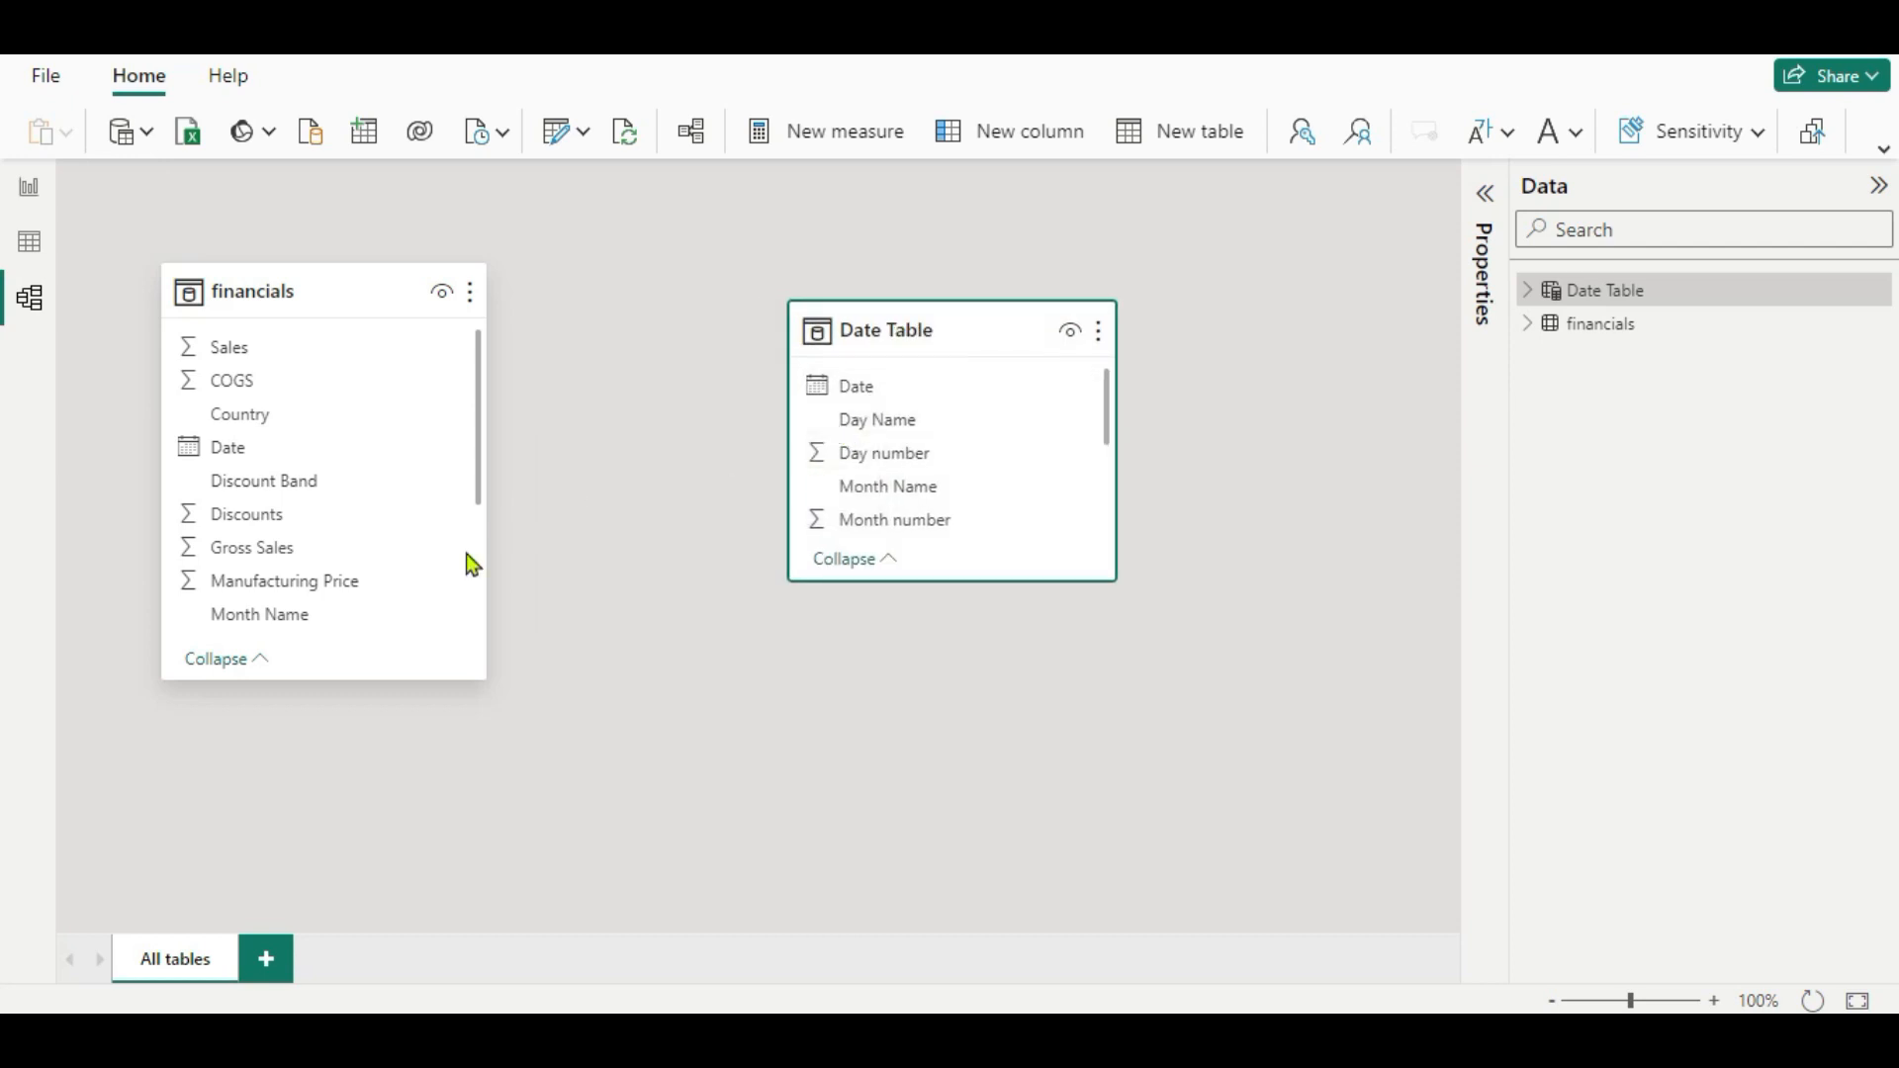
drag(862, 395, 239, 451)
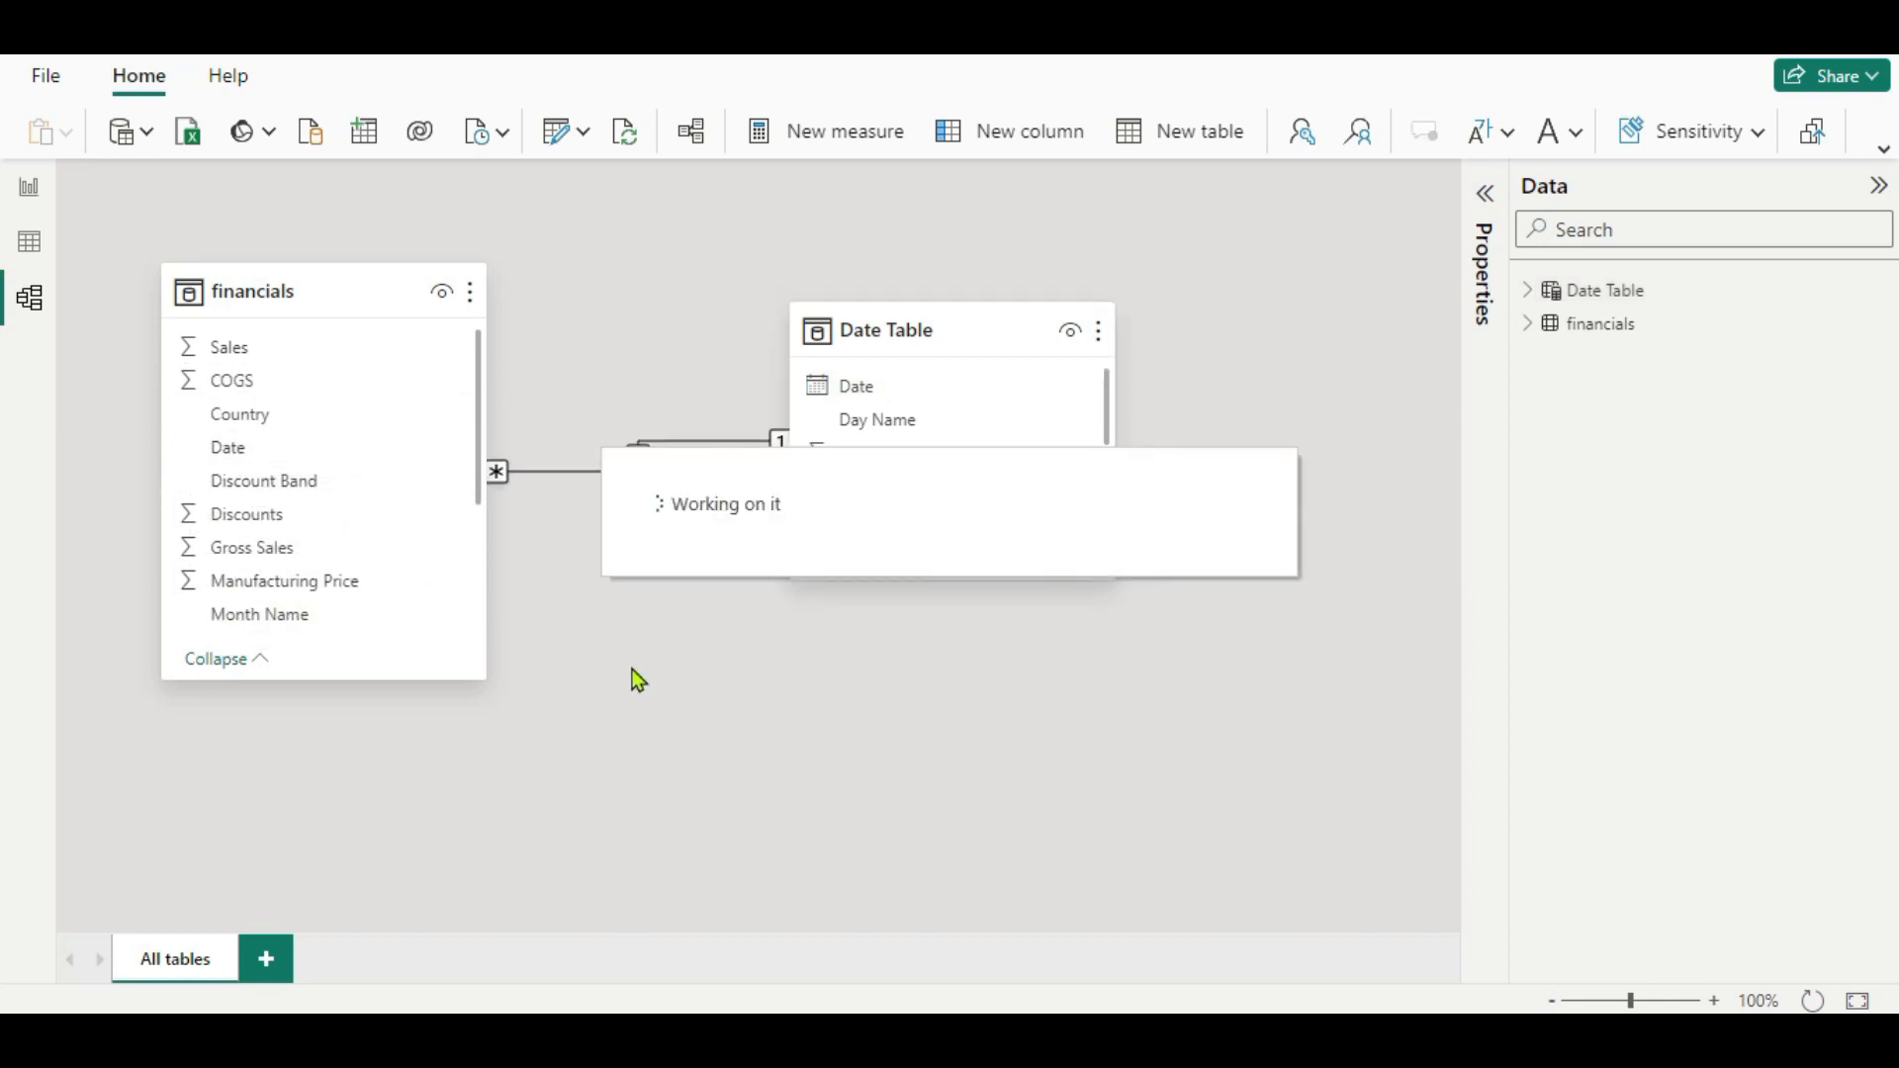
Add a calculated column to financials: Target = MROUND(financials[ Sales]* RANDBETWEEN(90,110)/100,1000).
click(30, 190)
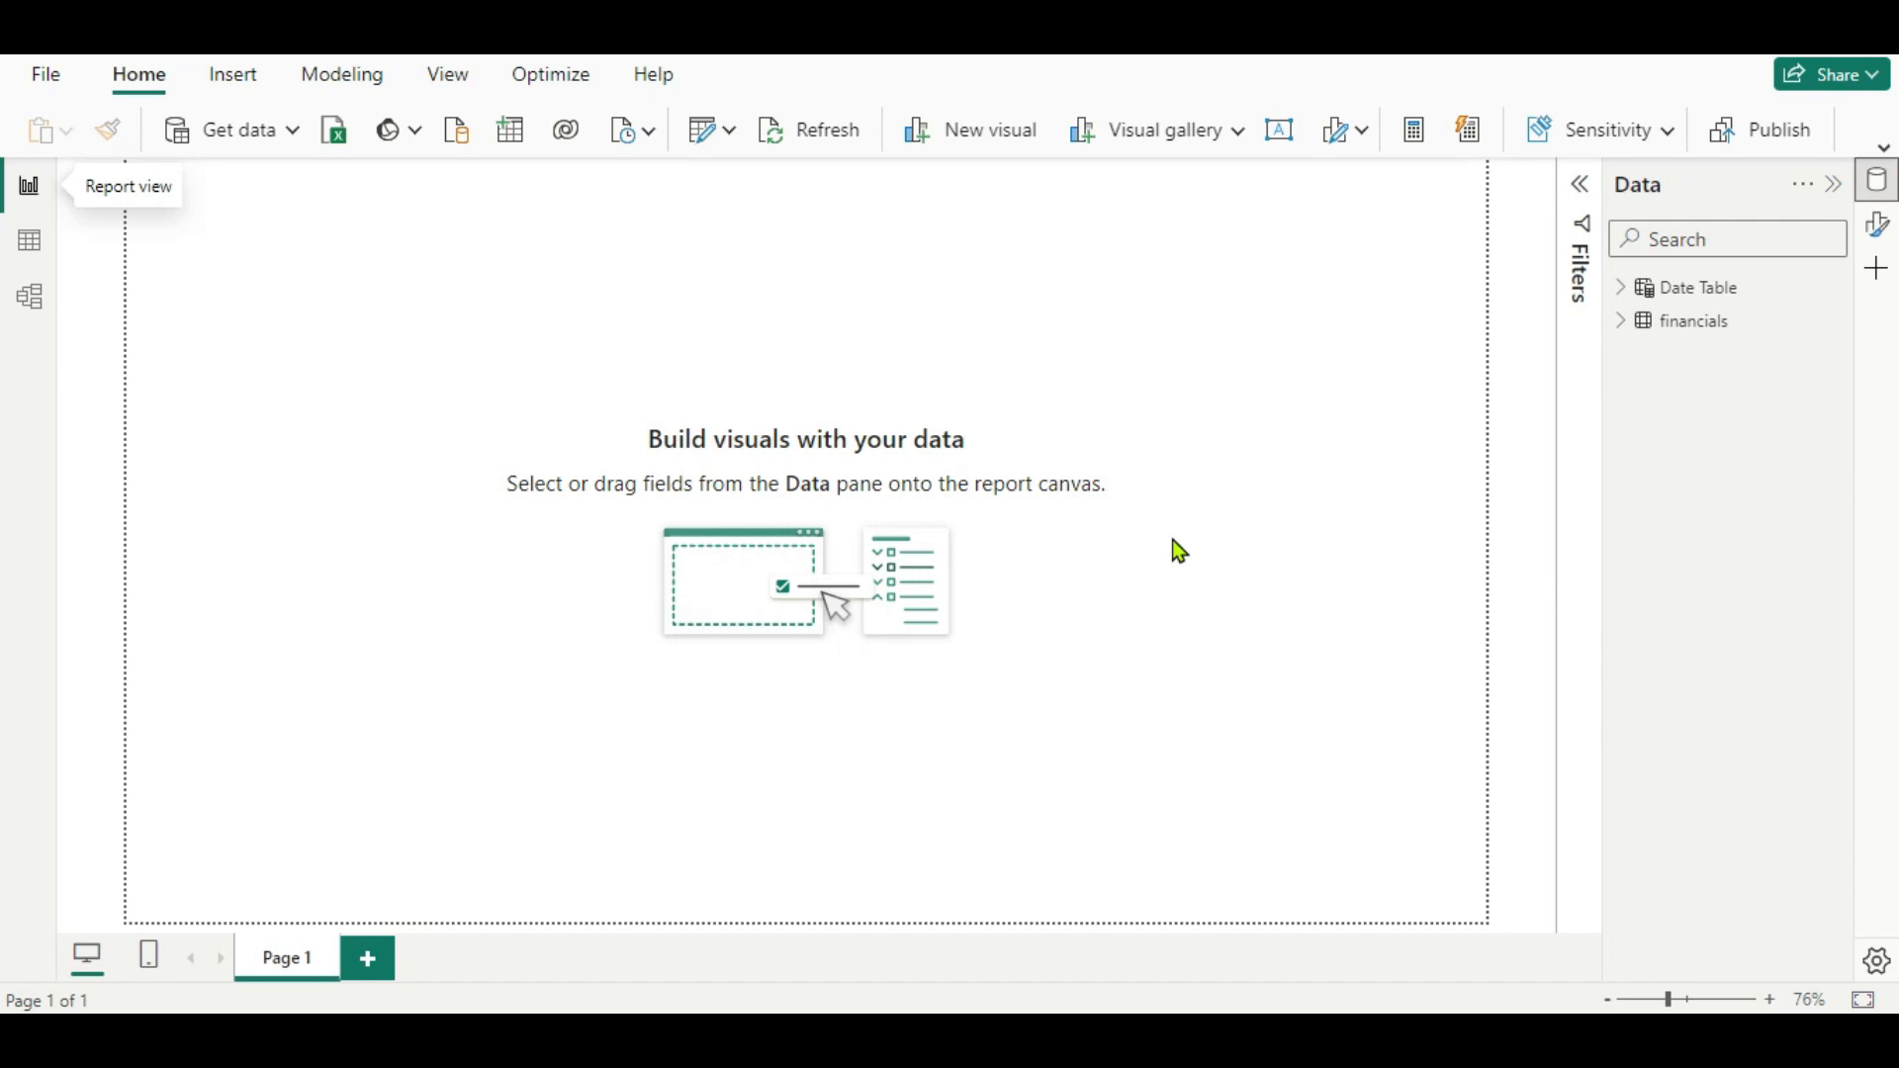
click(1624, 327)
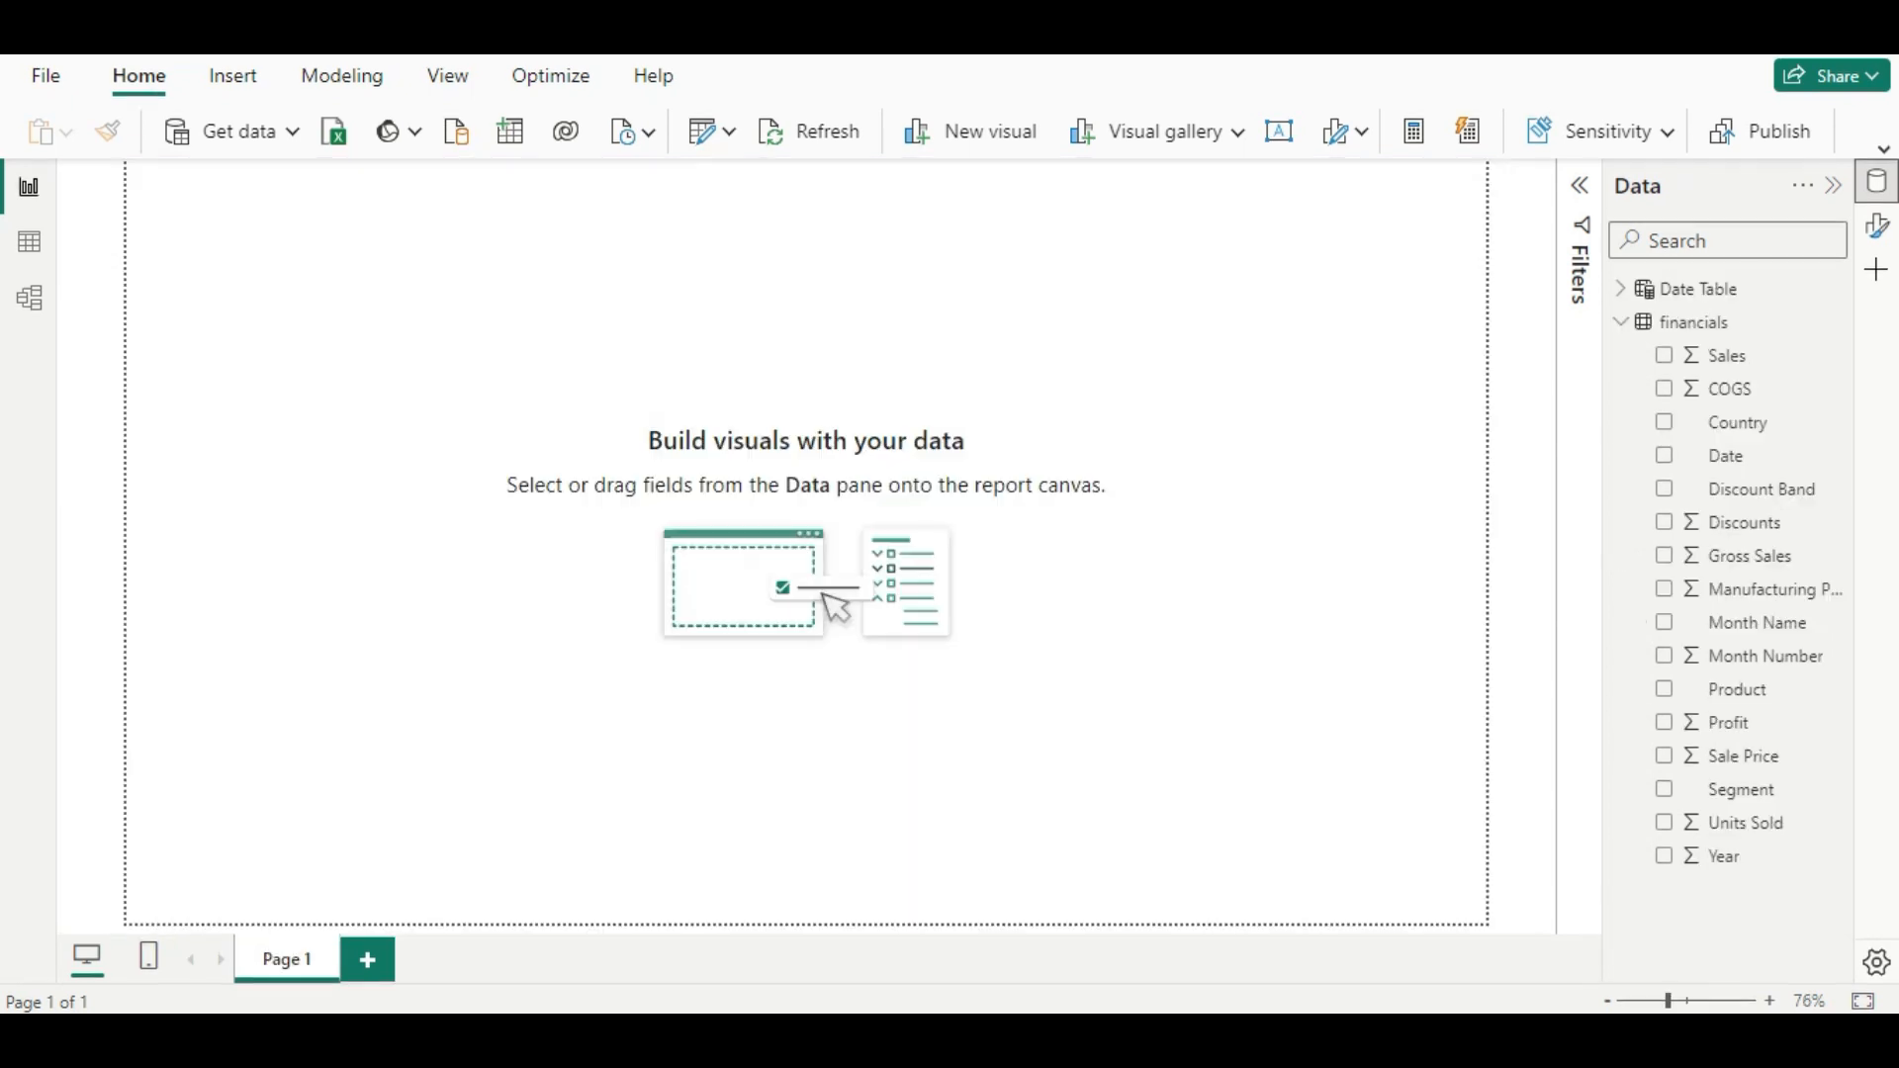
click(36, 243)
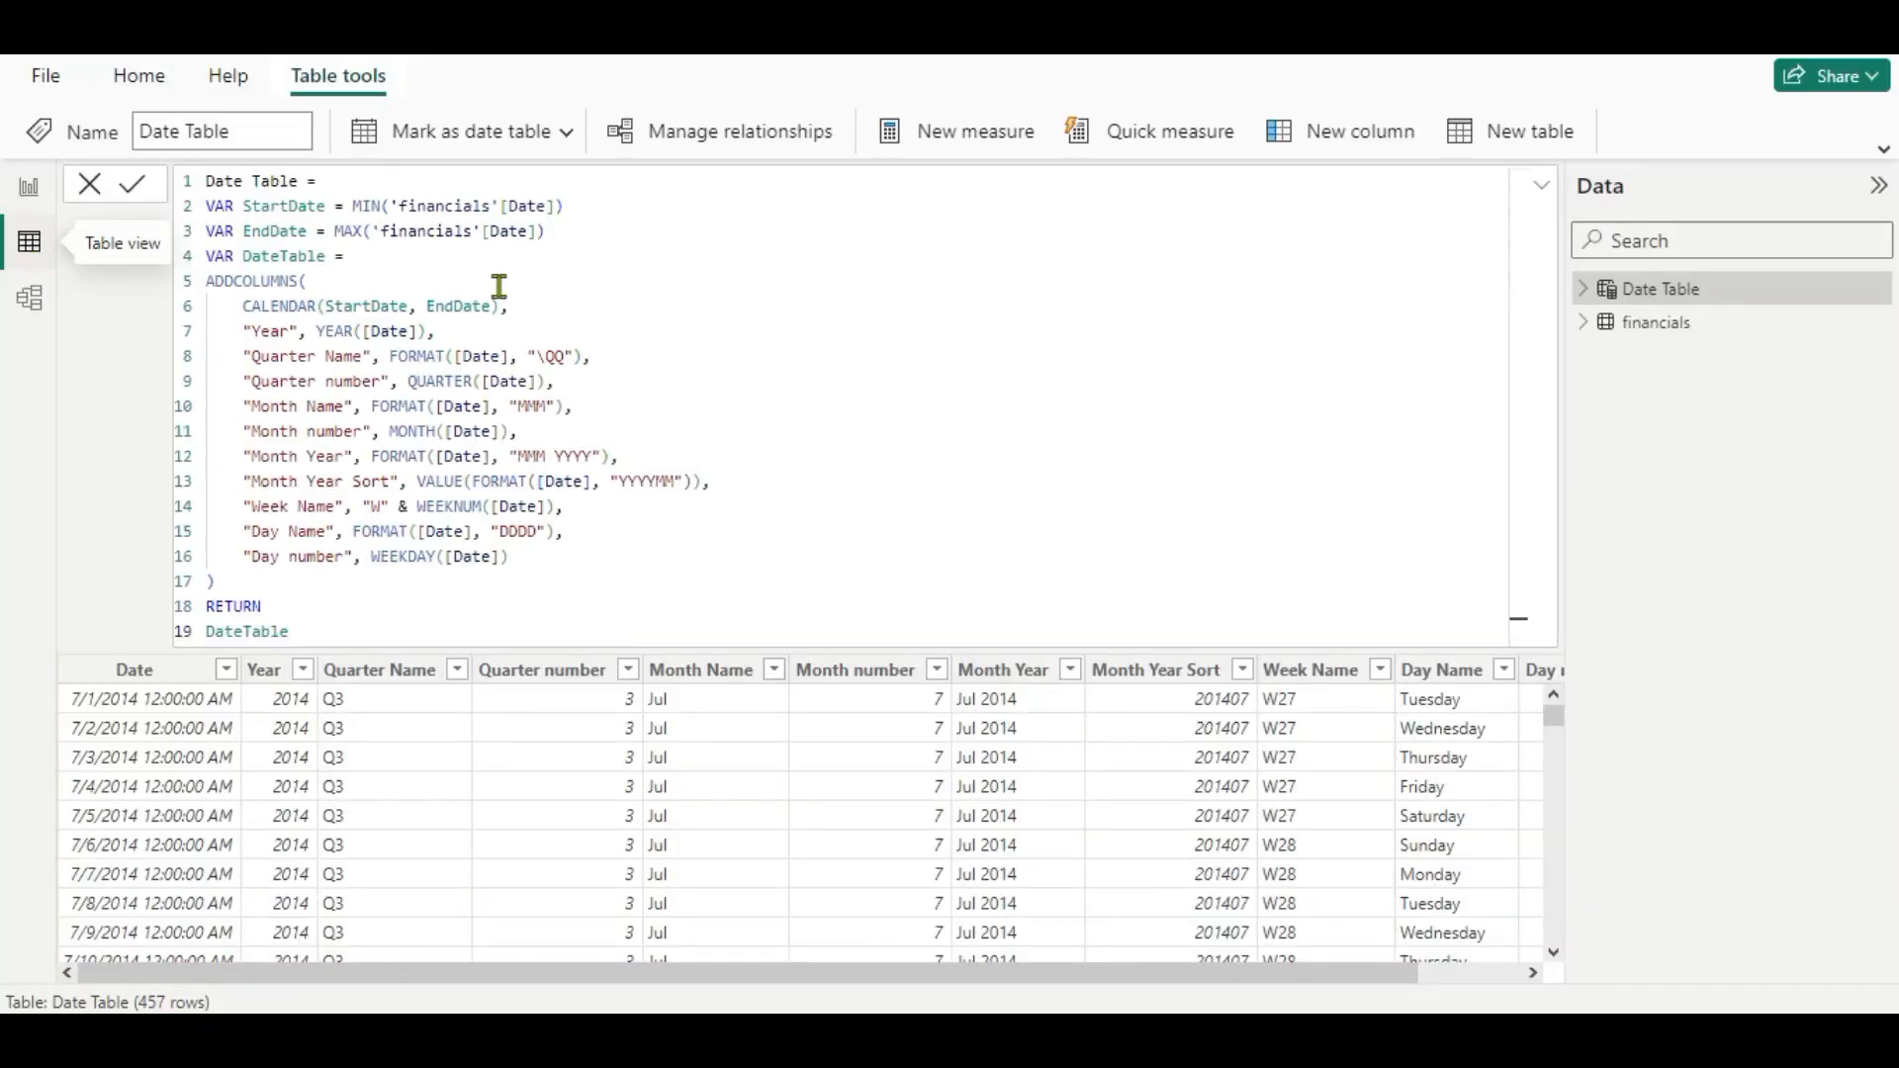
click(1676, 327)
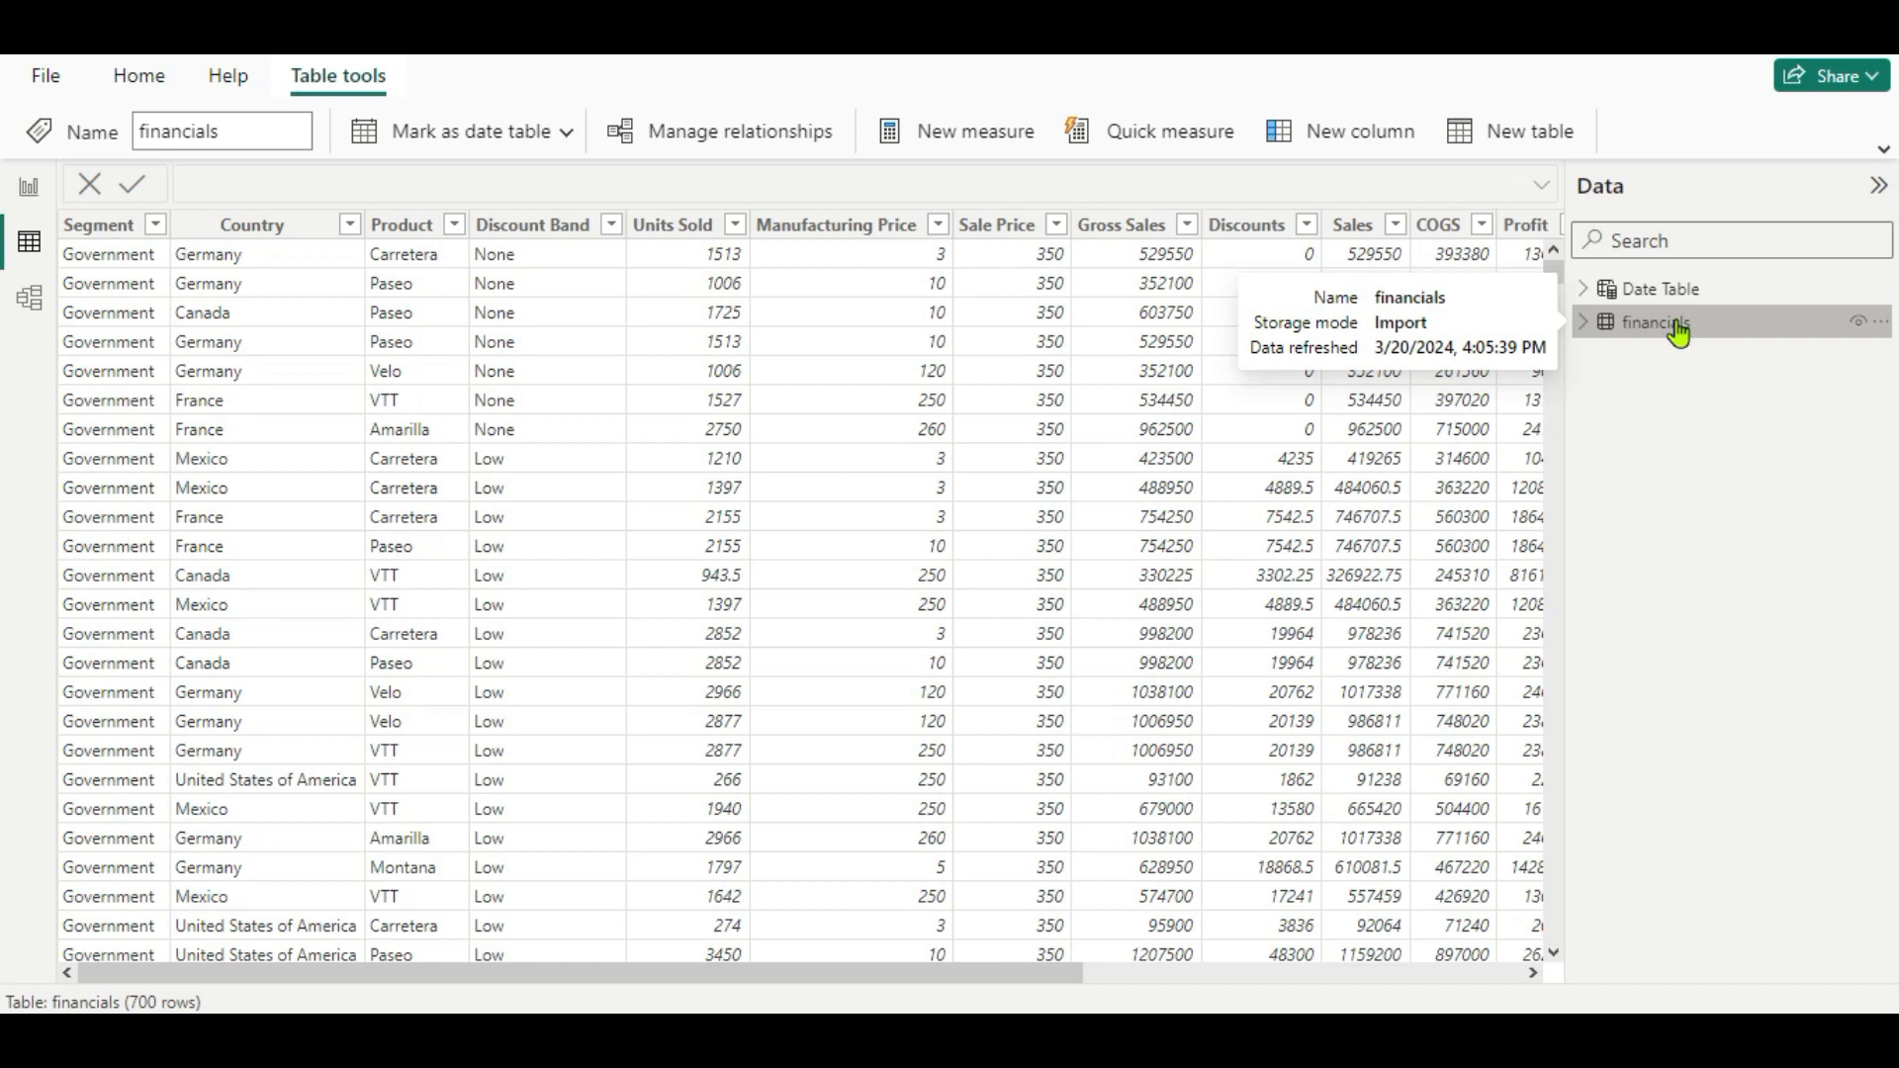
click(1343, 143)
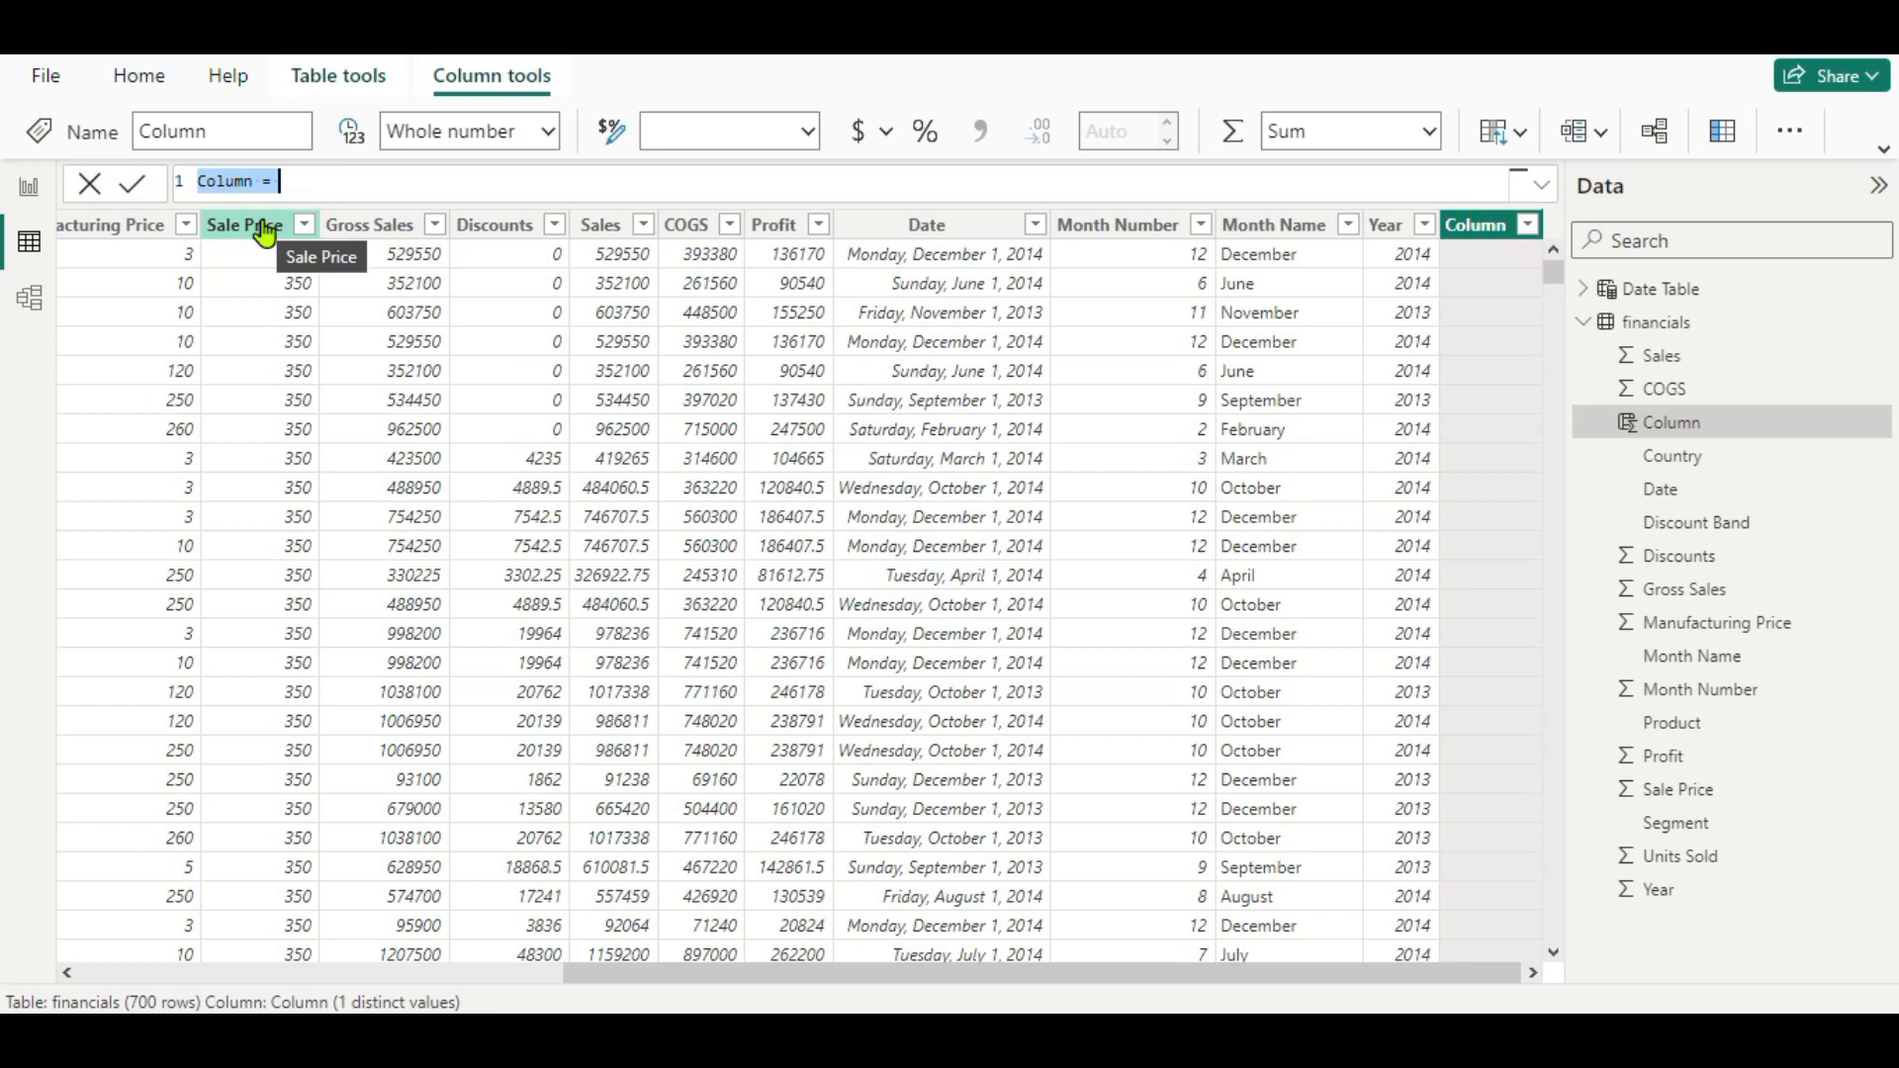
text(Target = MROUND(financials[ Sales]* RANDBETWEEN(90,110)/100,1000))
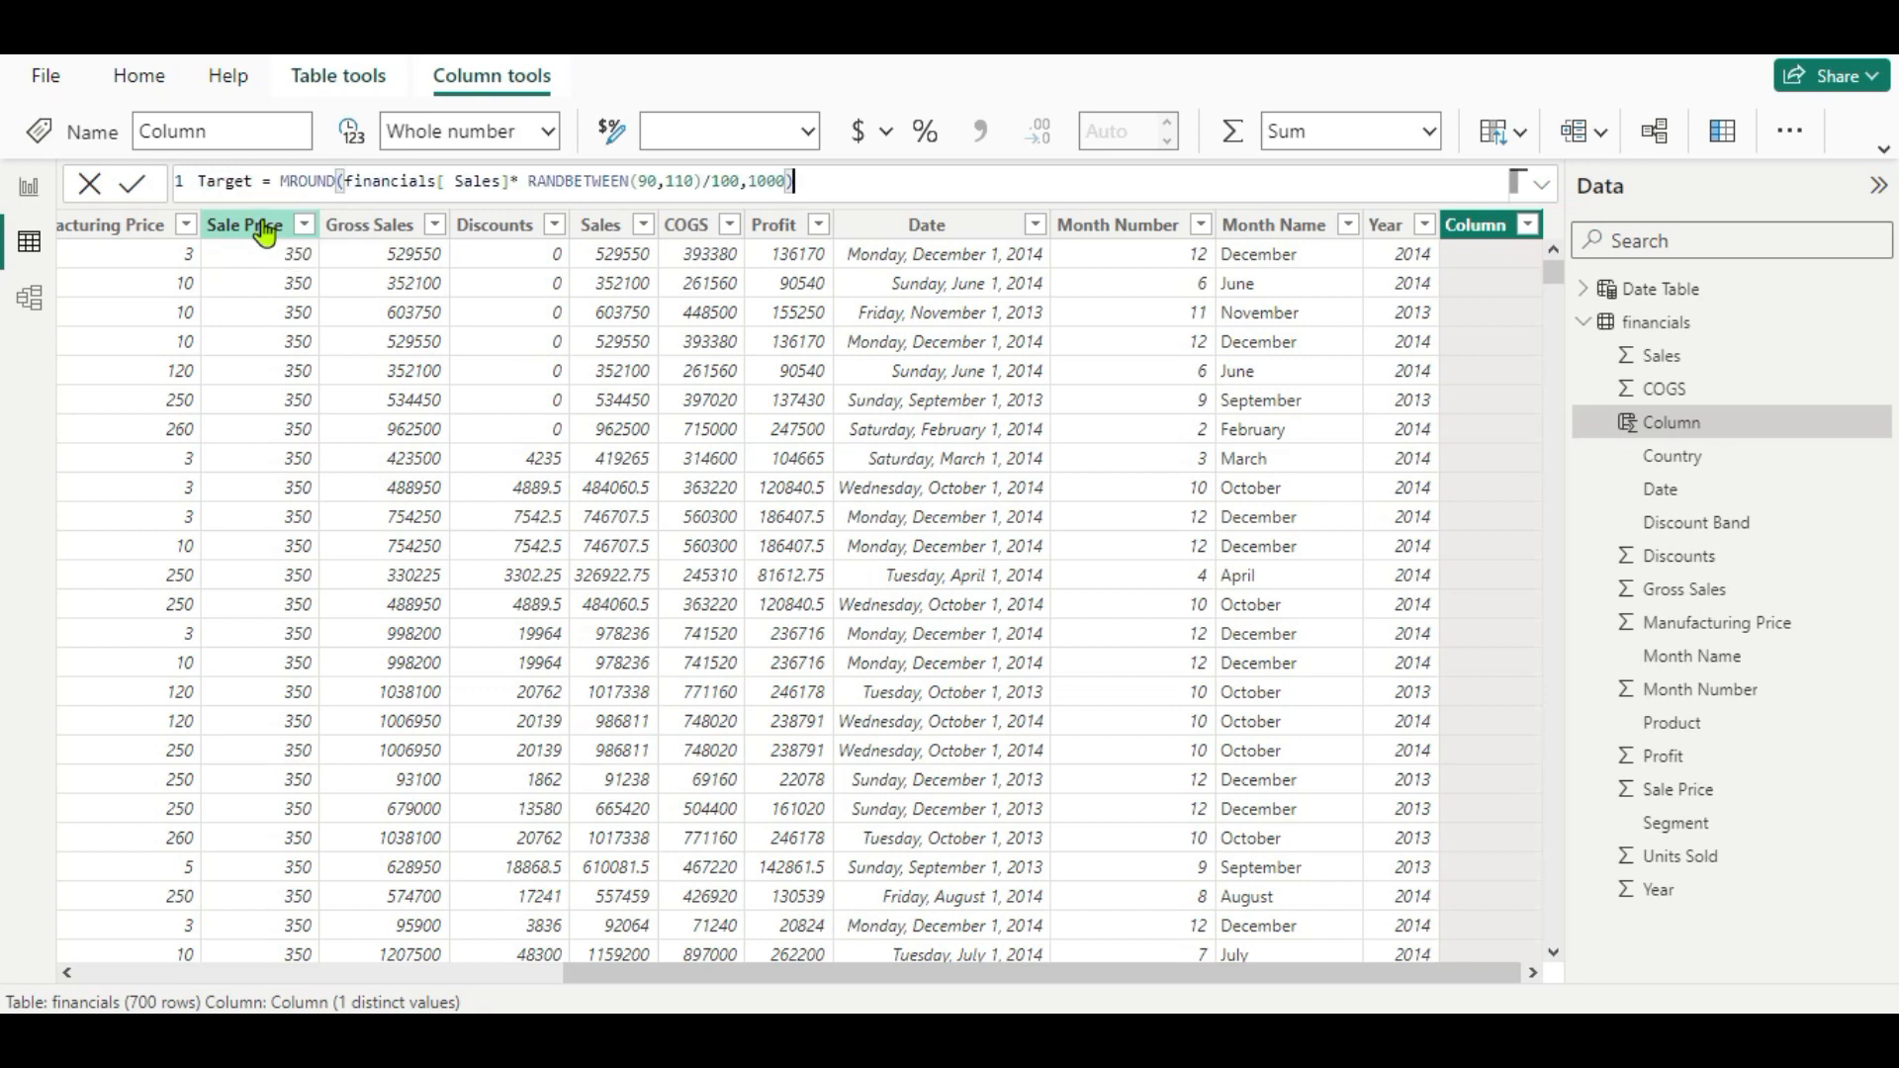
key(Return)
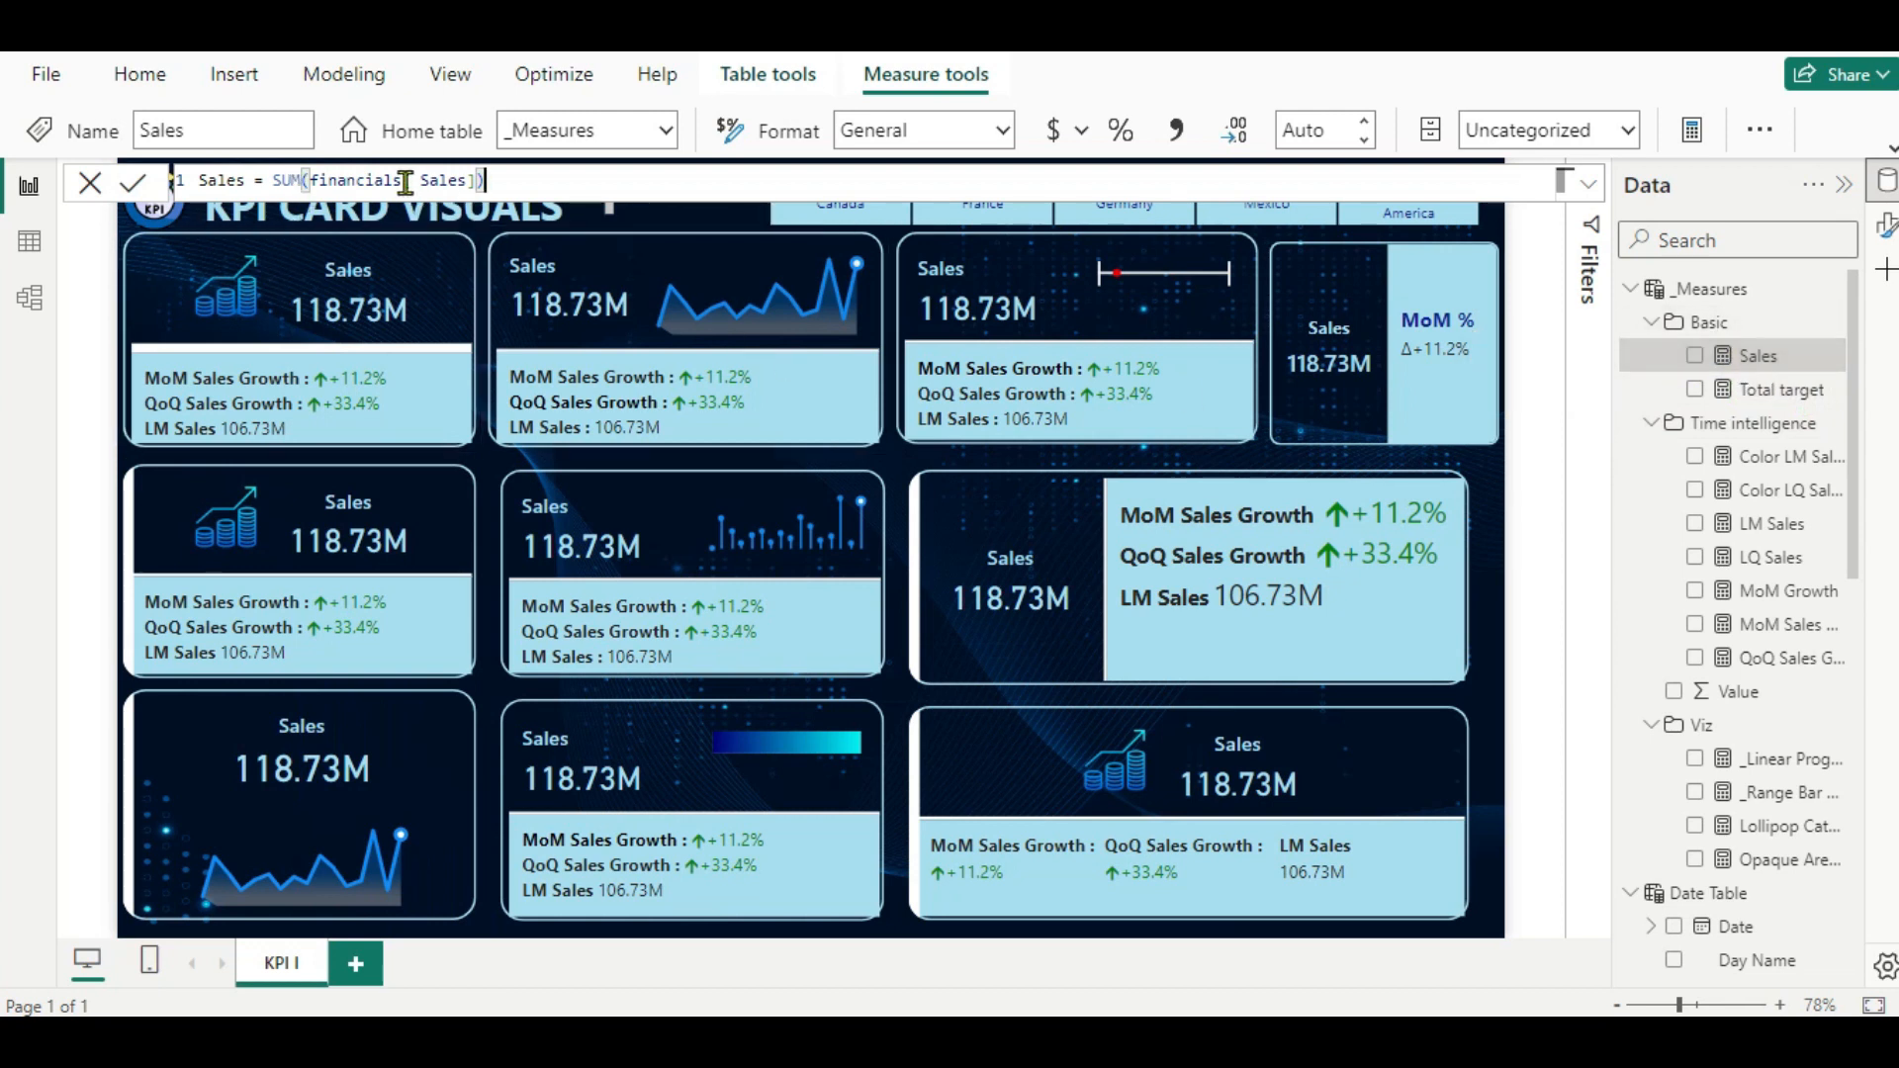
Examine the DAX formulas of the Total target, LM Sales and LQ Sales measures.
click(1776, 396)
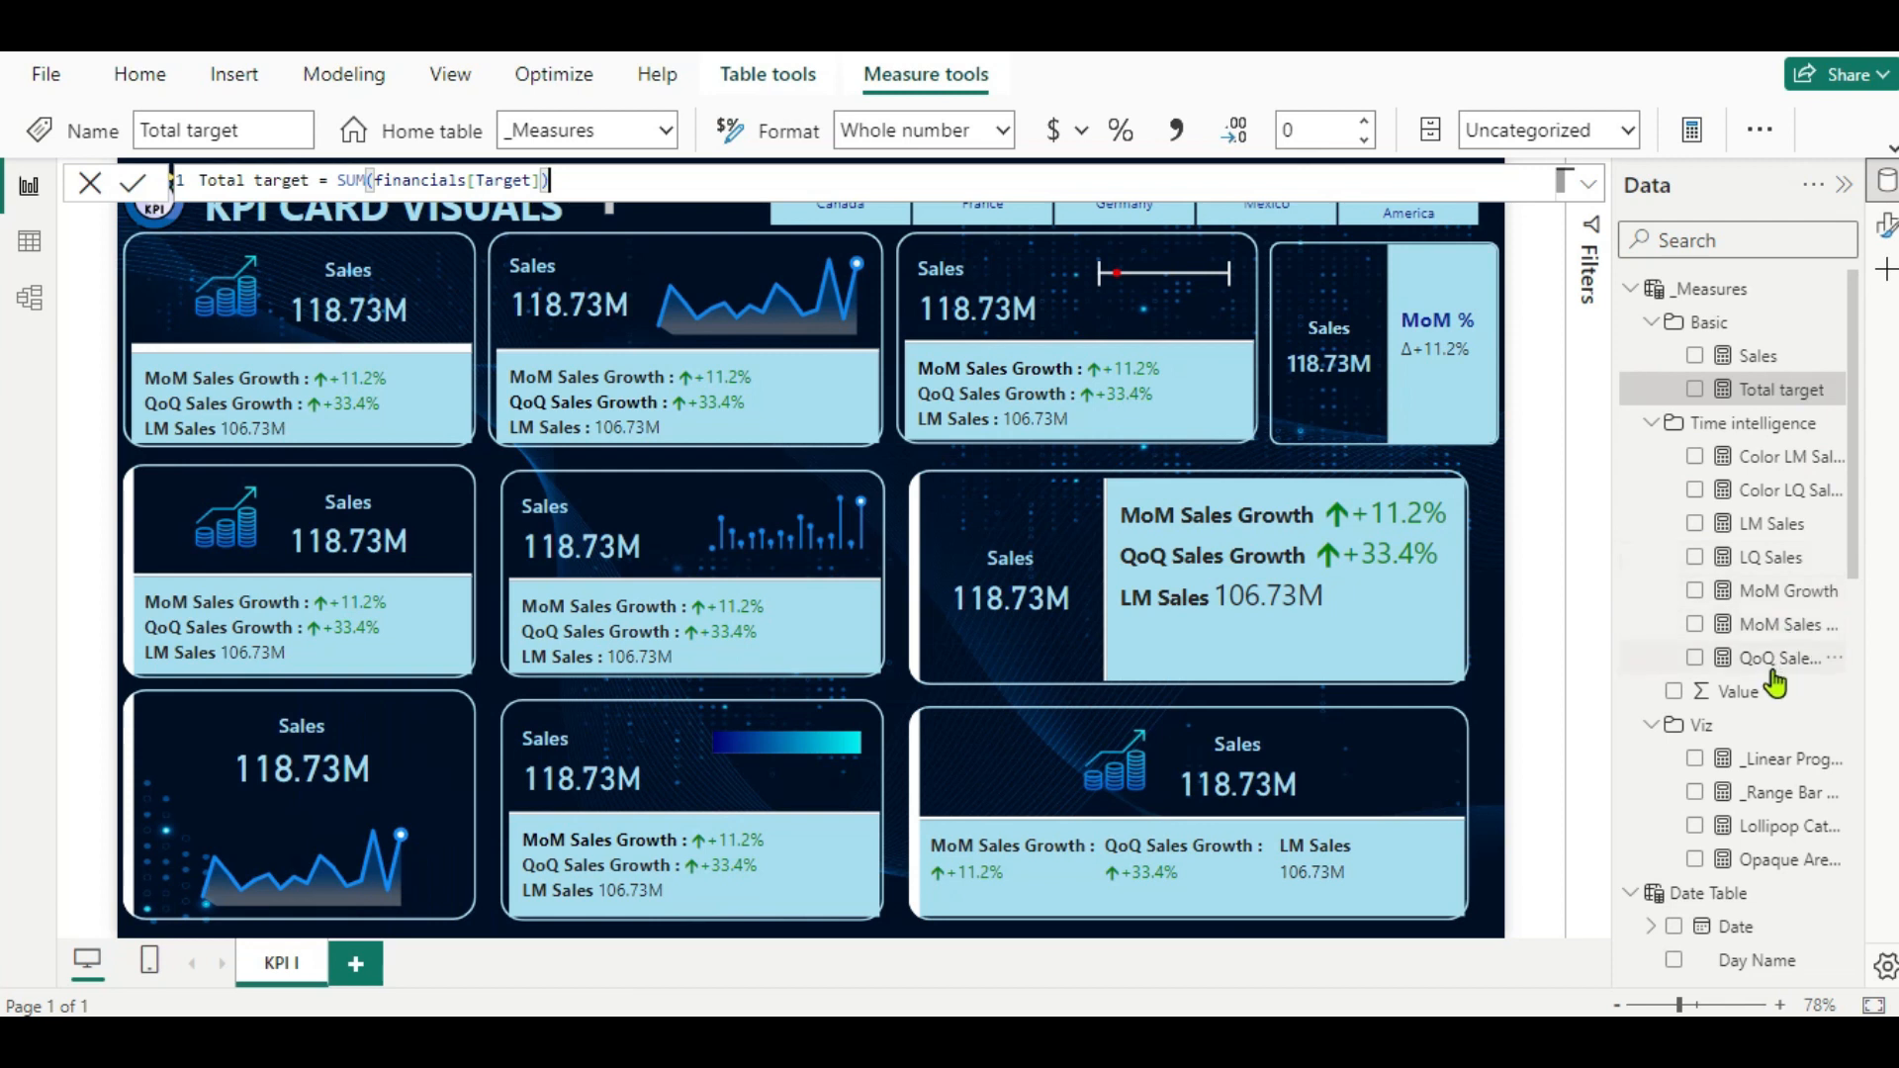
click(1770, 534)
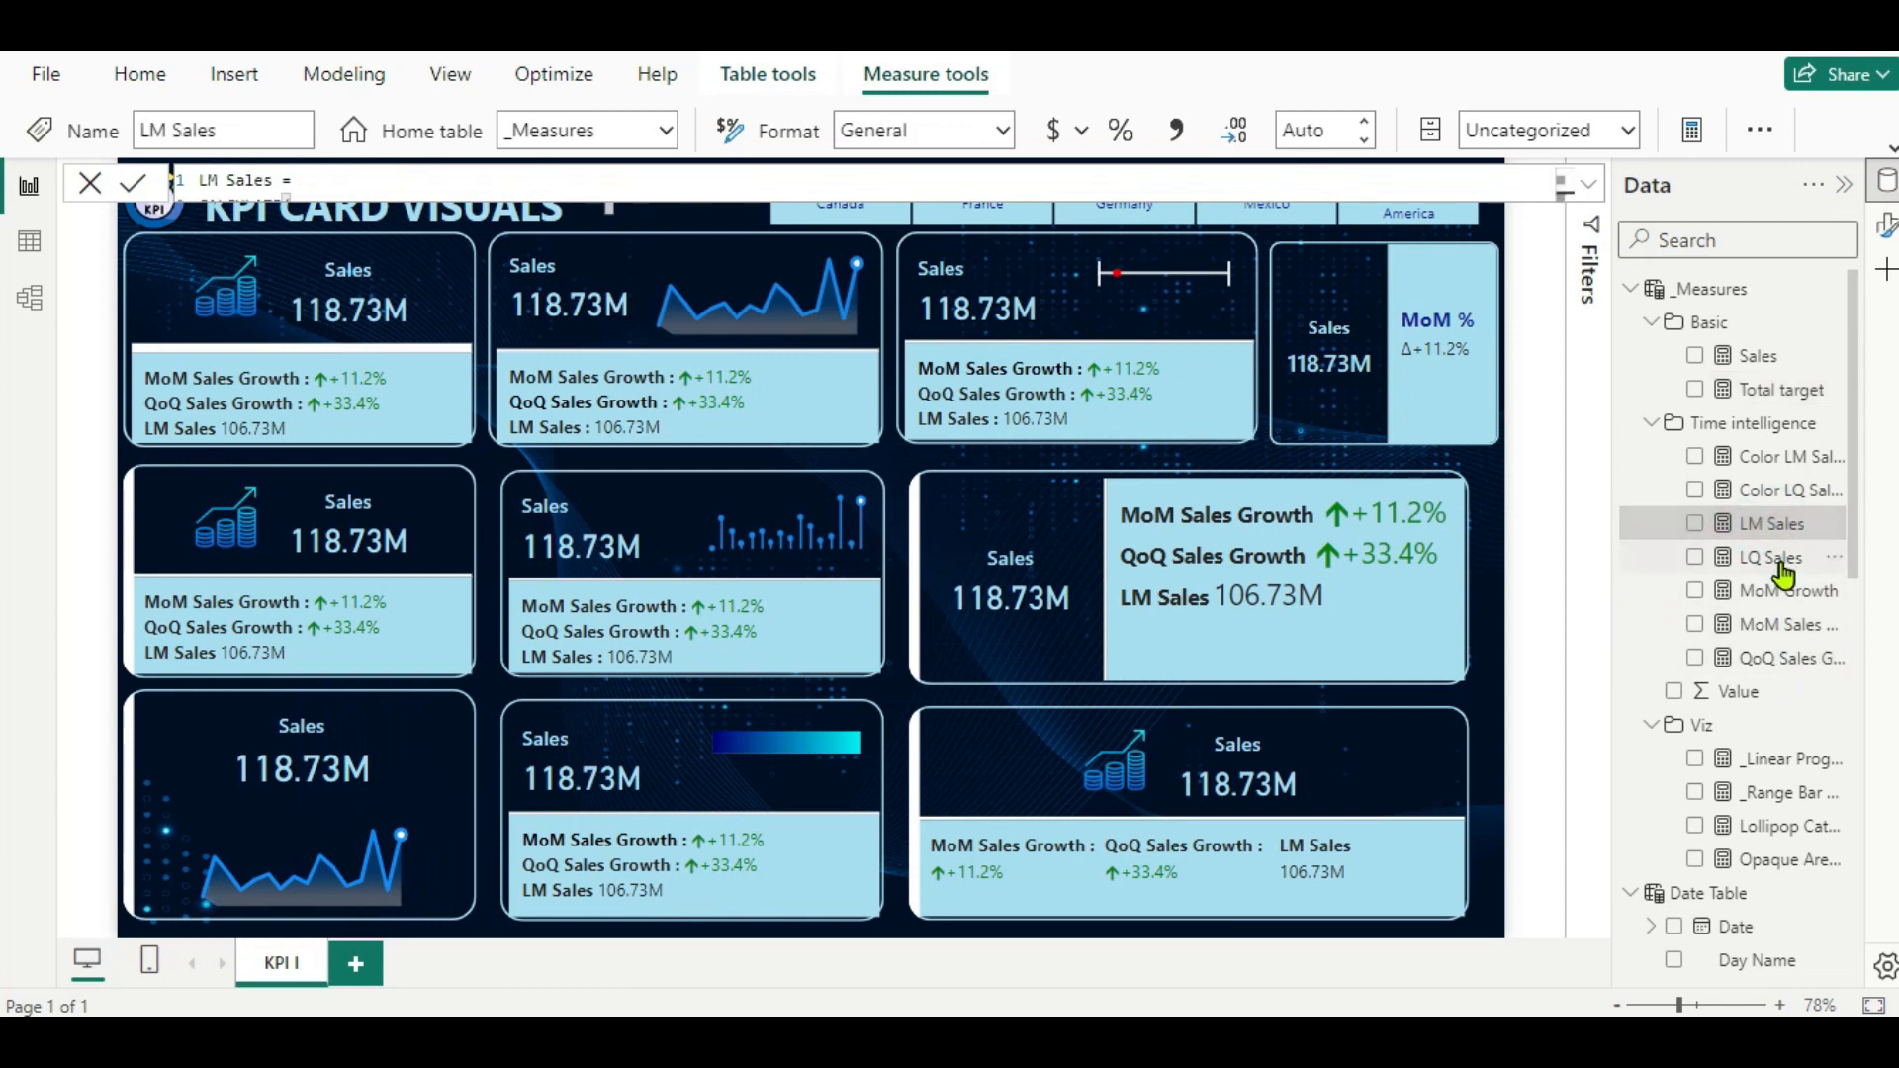
click(1781, 562)
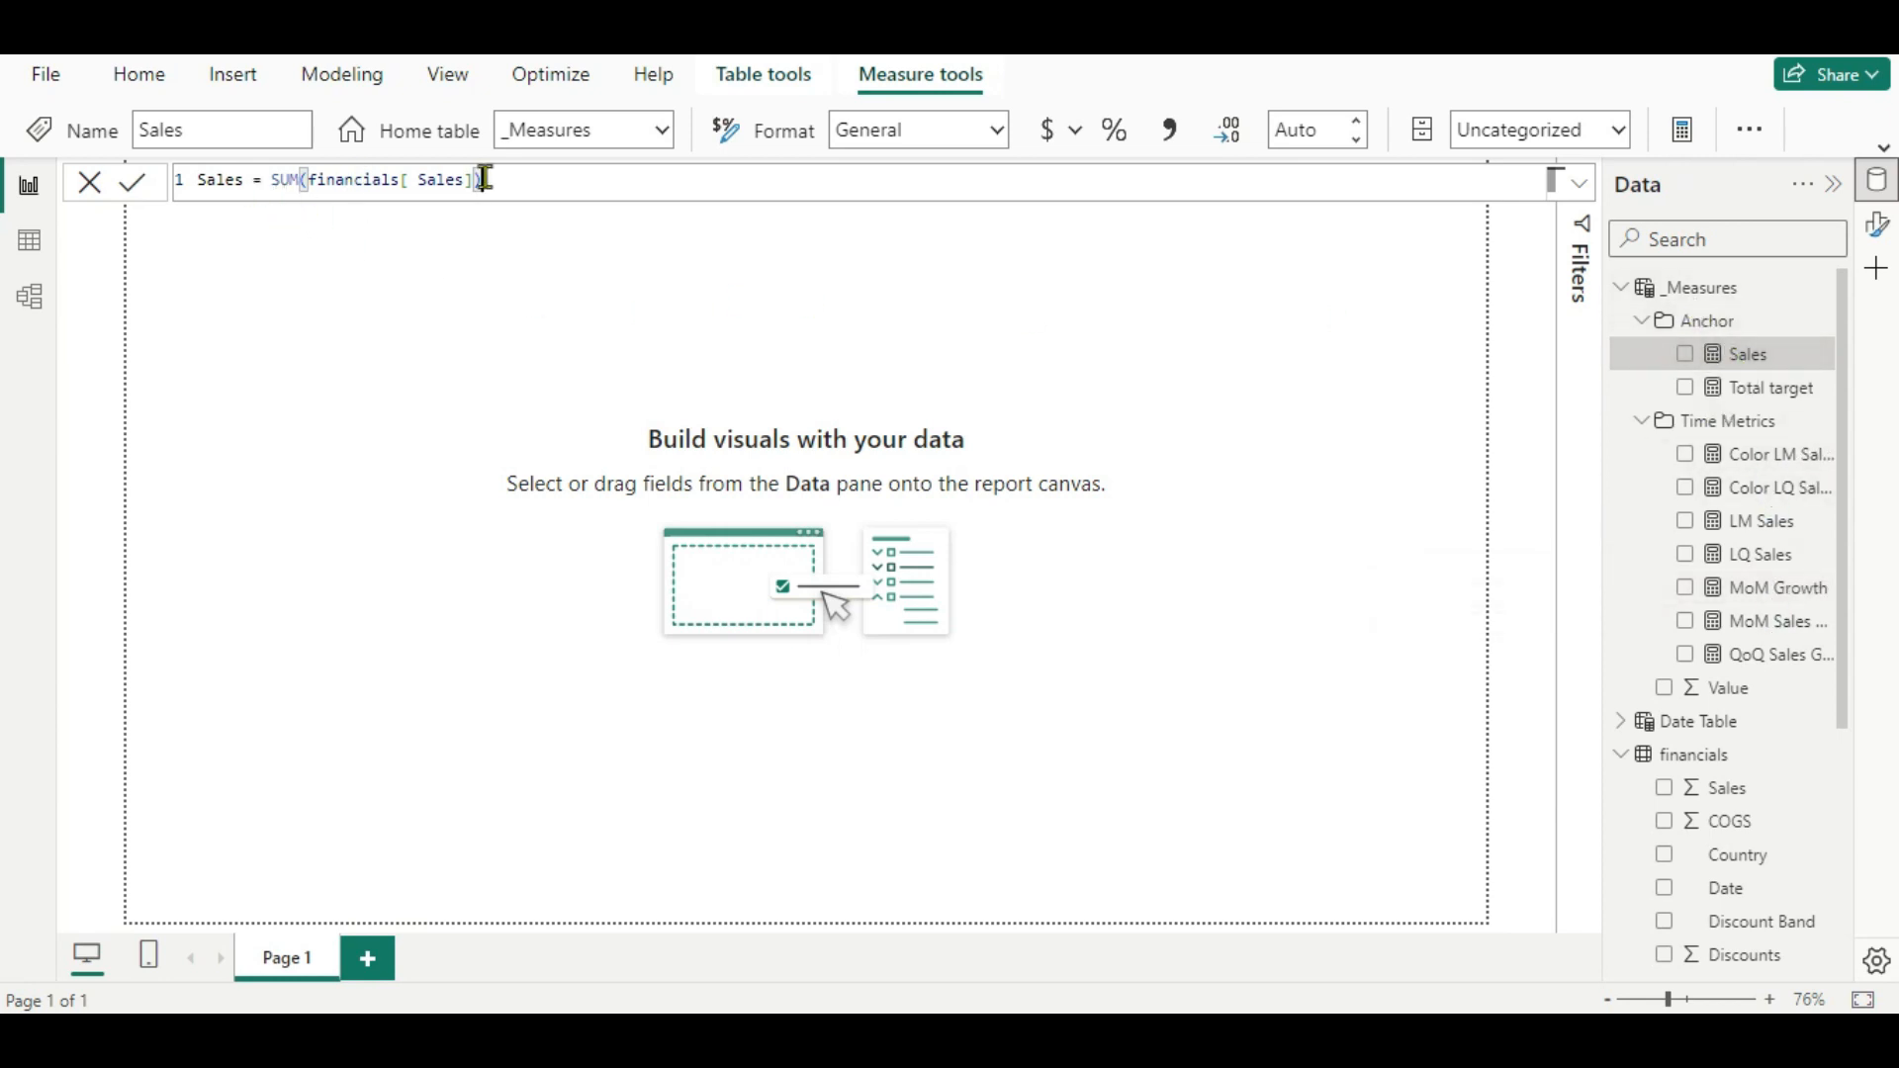
click(1760, 396)
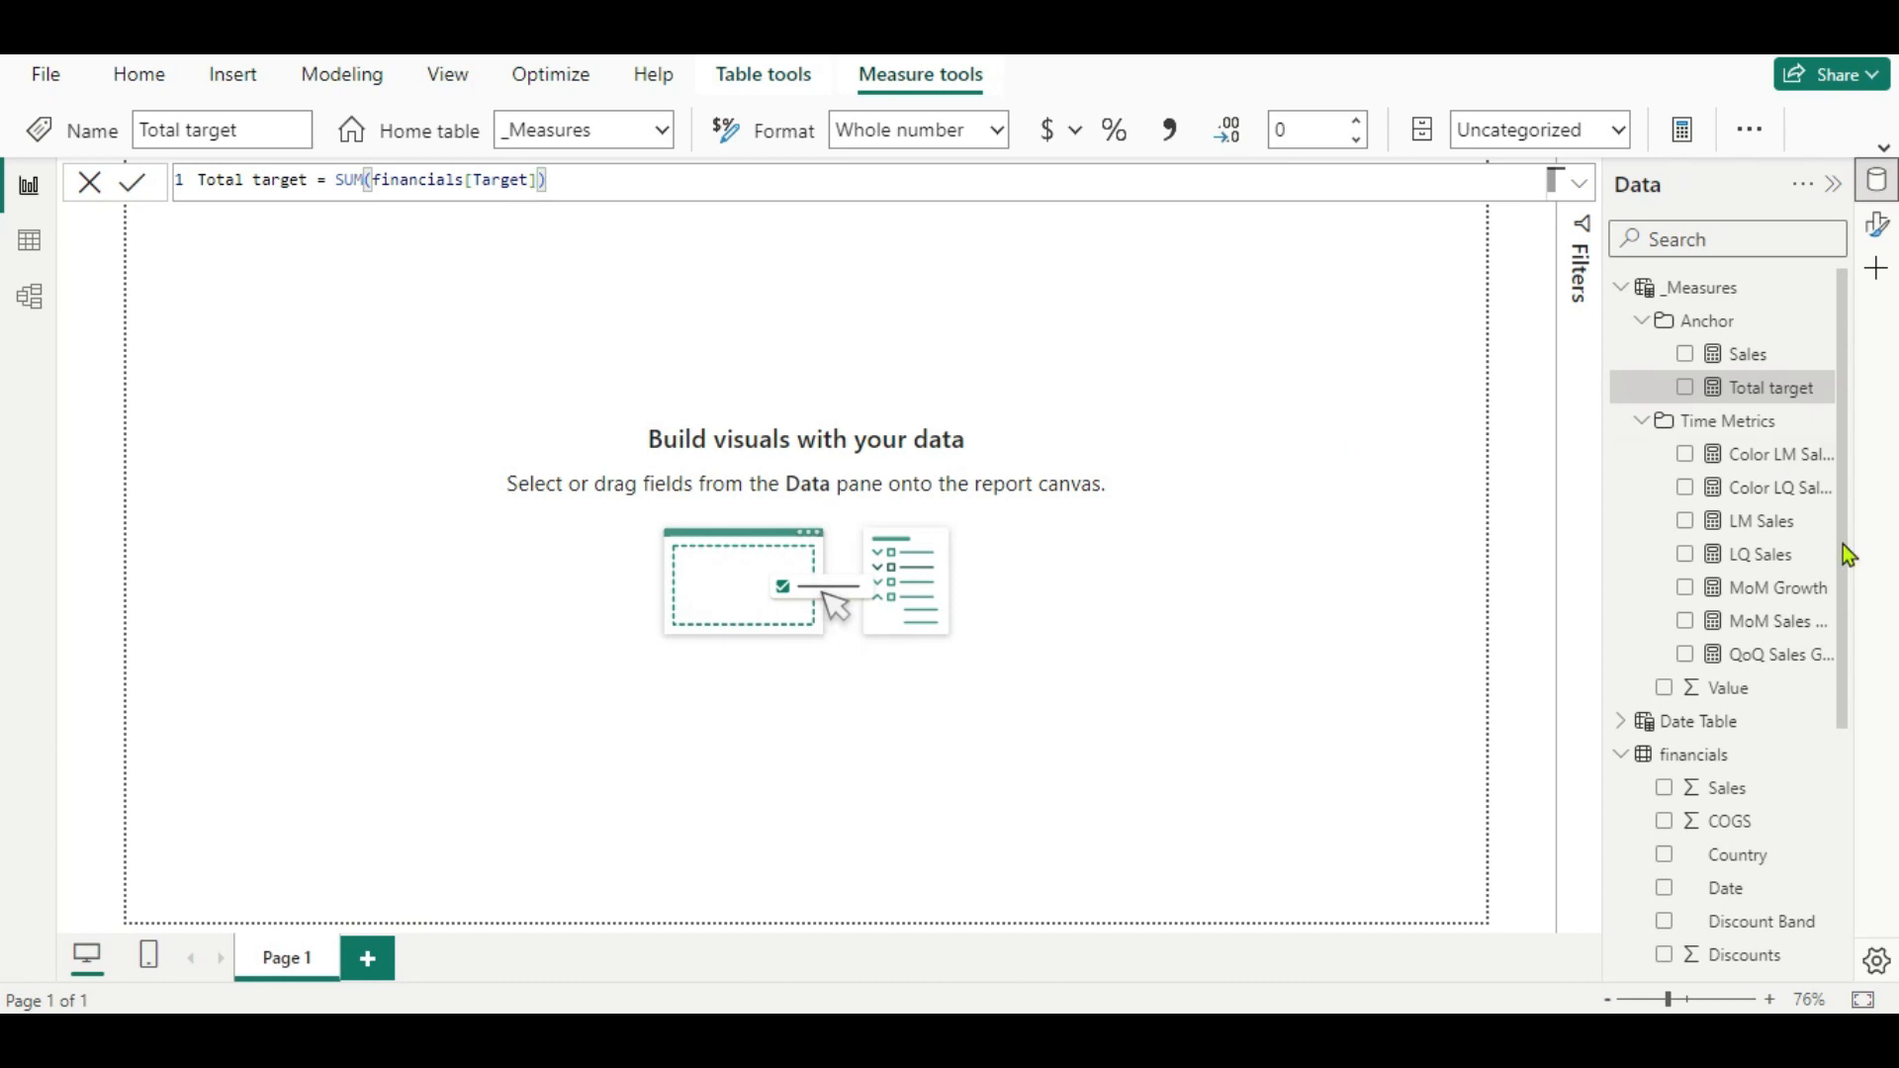
click(1746, 534)
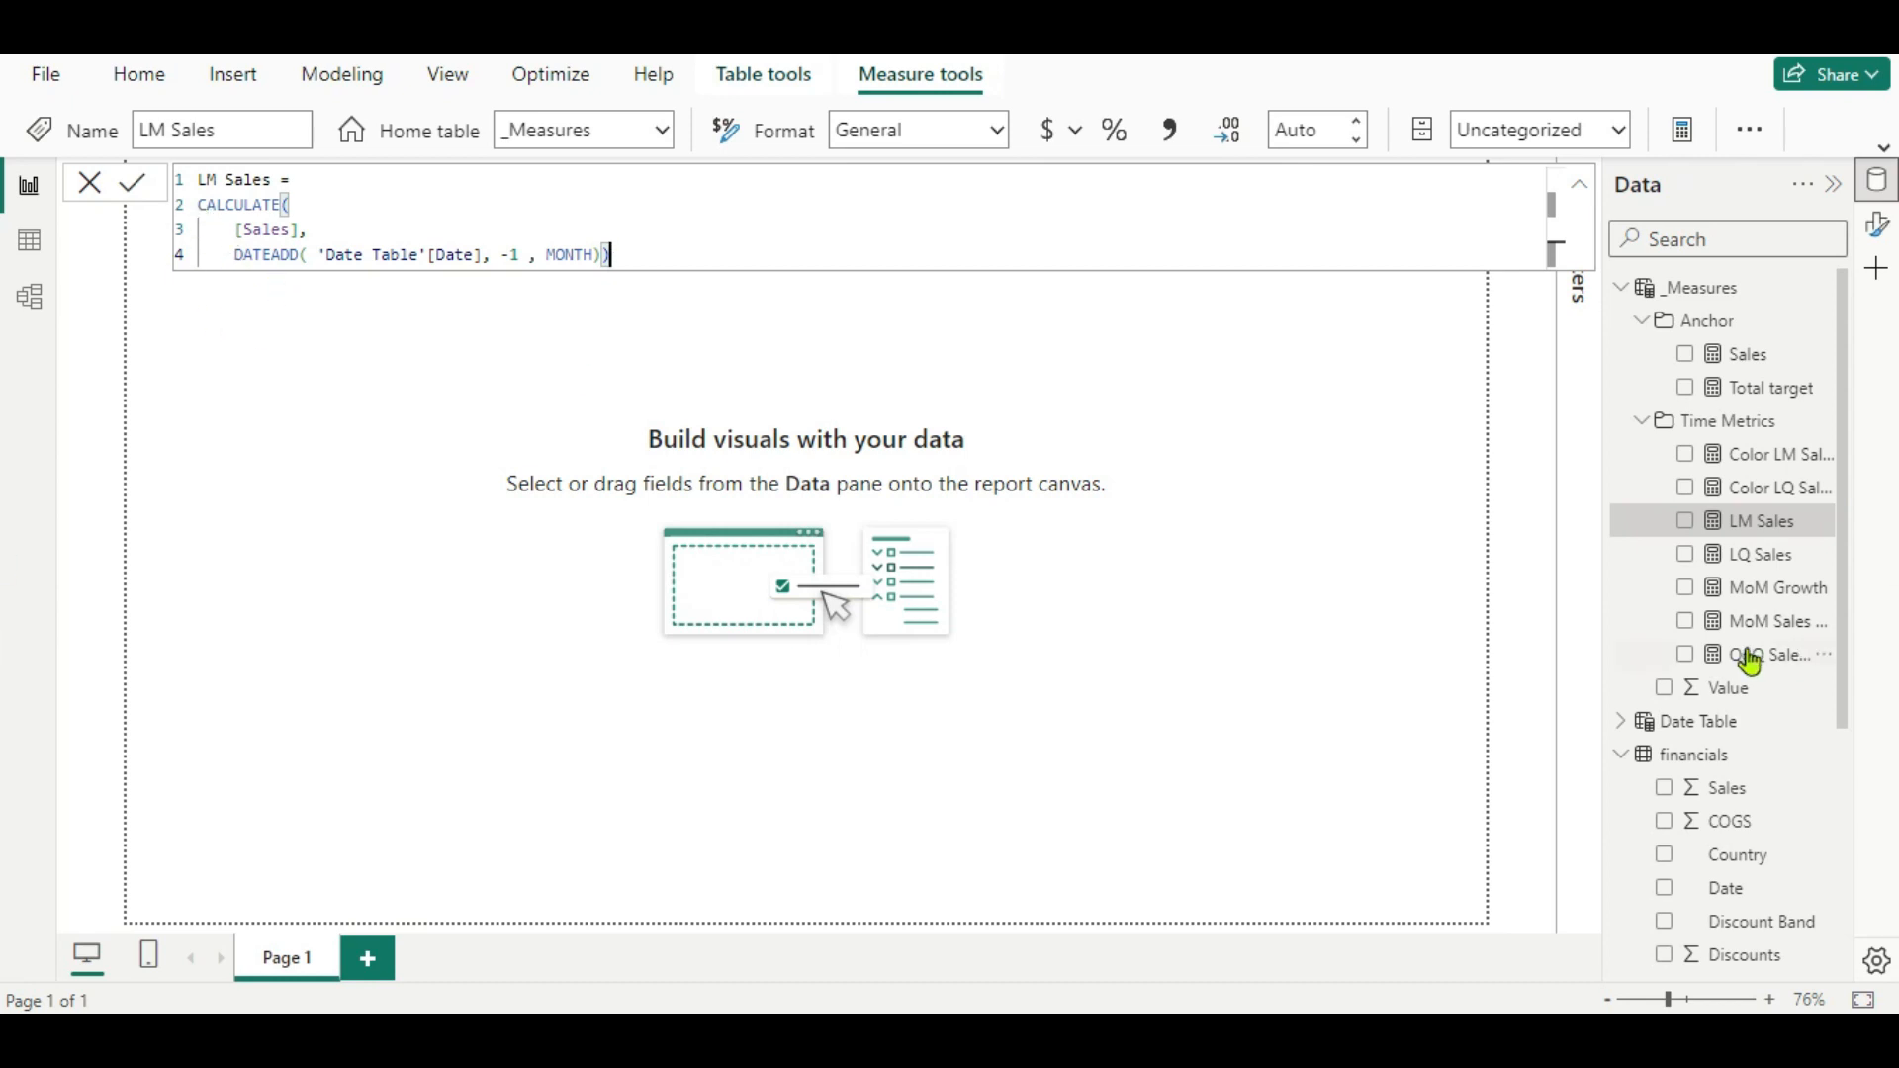
click(1750, 566)
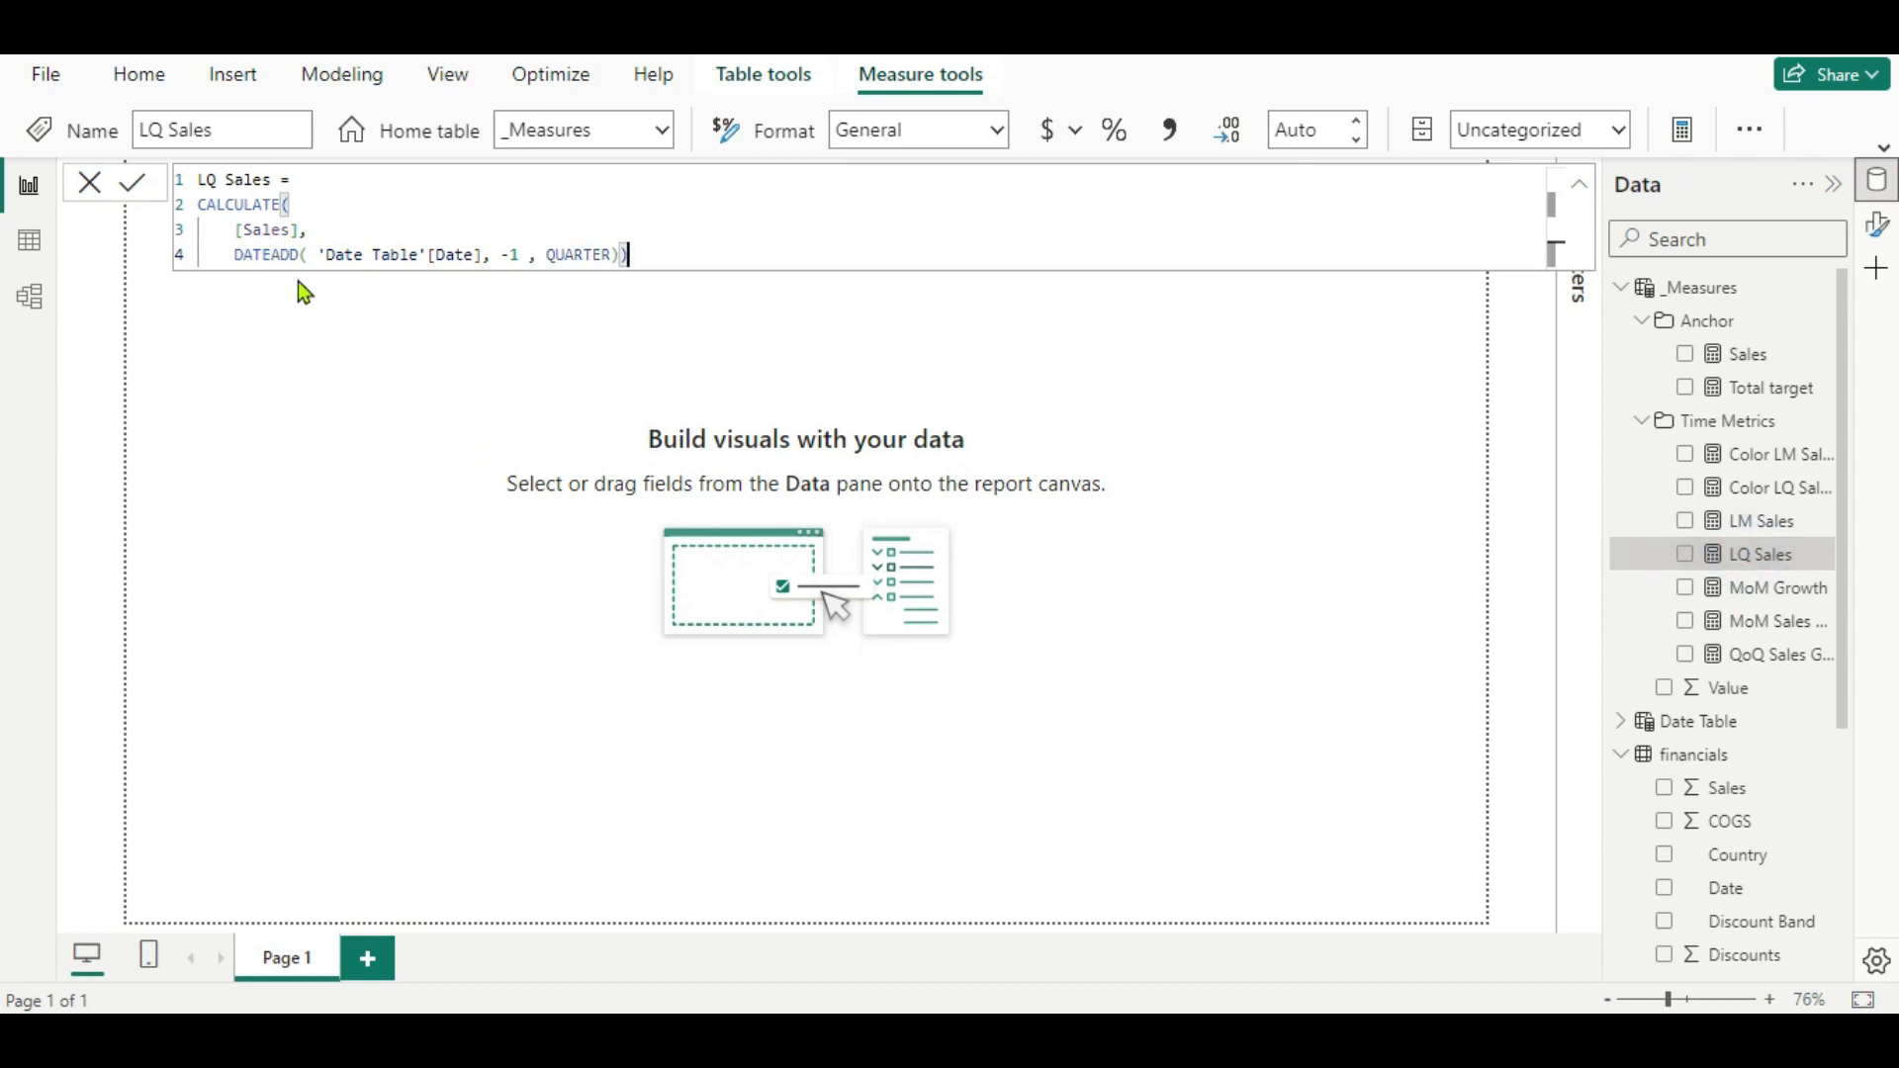
Examine the MoM Sales Growth % measure's formula and look up arrow character codes on the vertex42.com Unicode symbols page in the browser.
click(1754, 629)
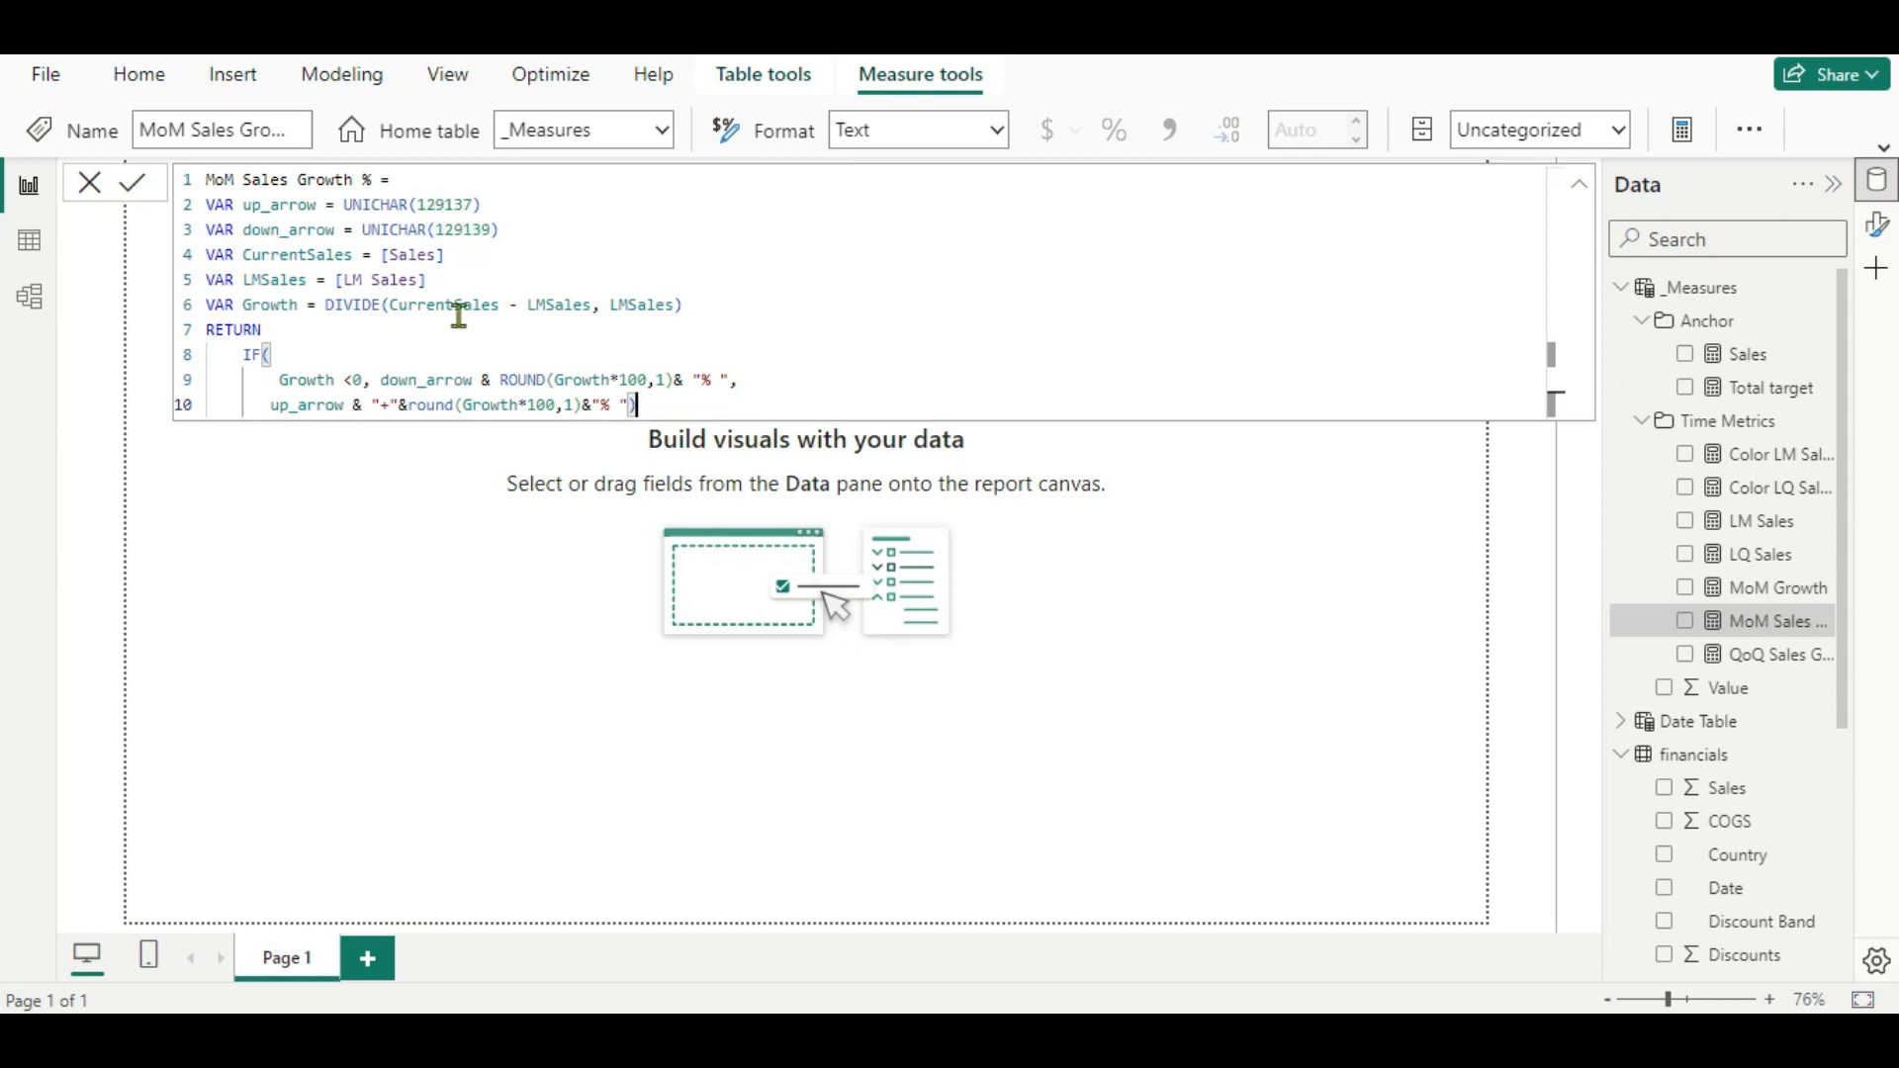
key(alt+Tab)
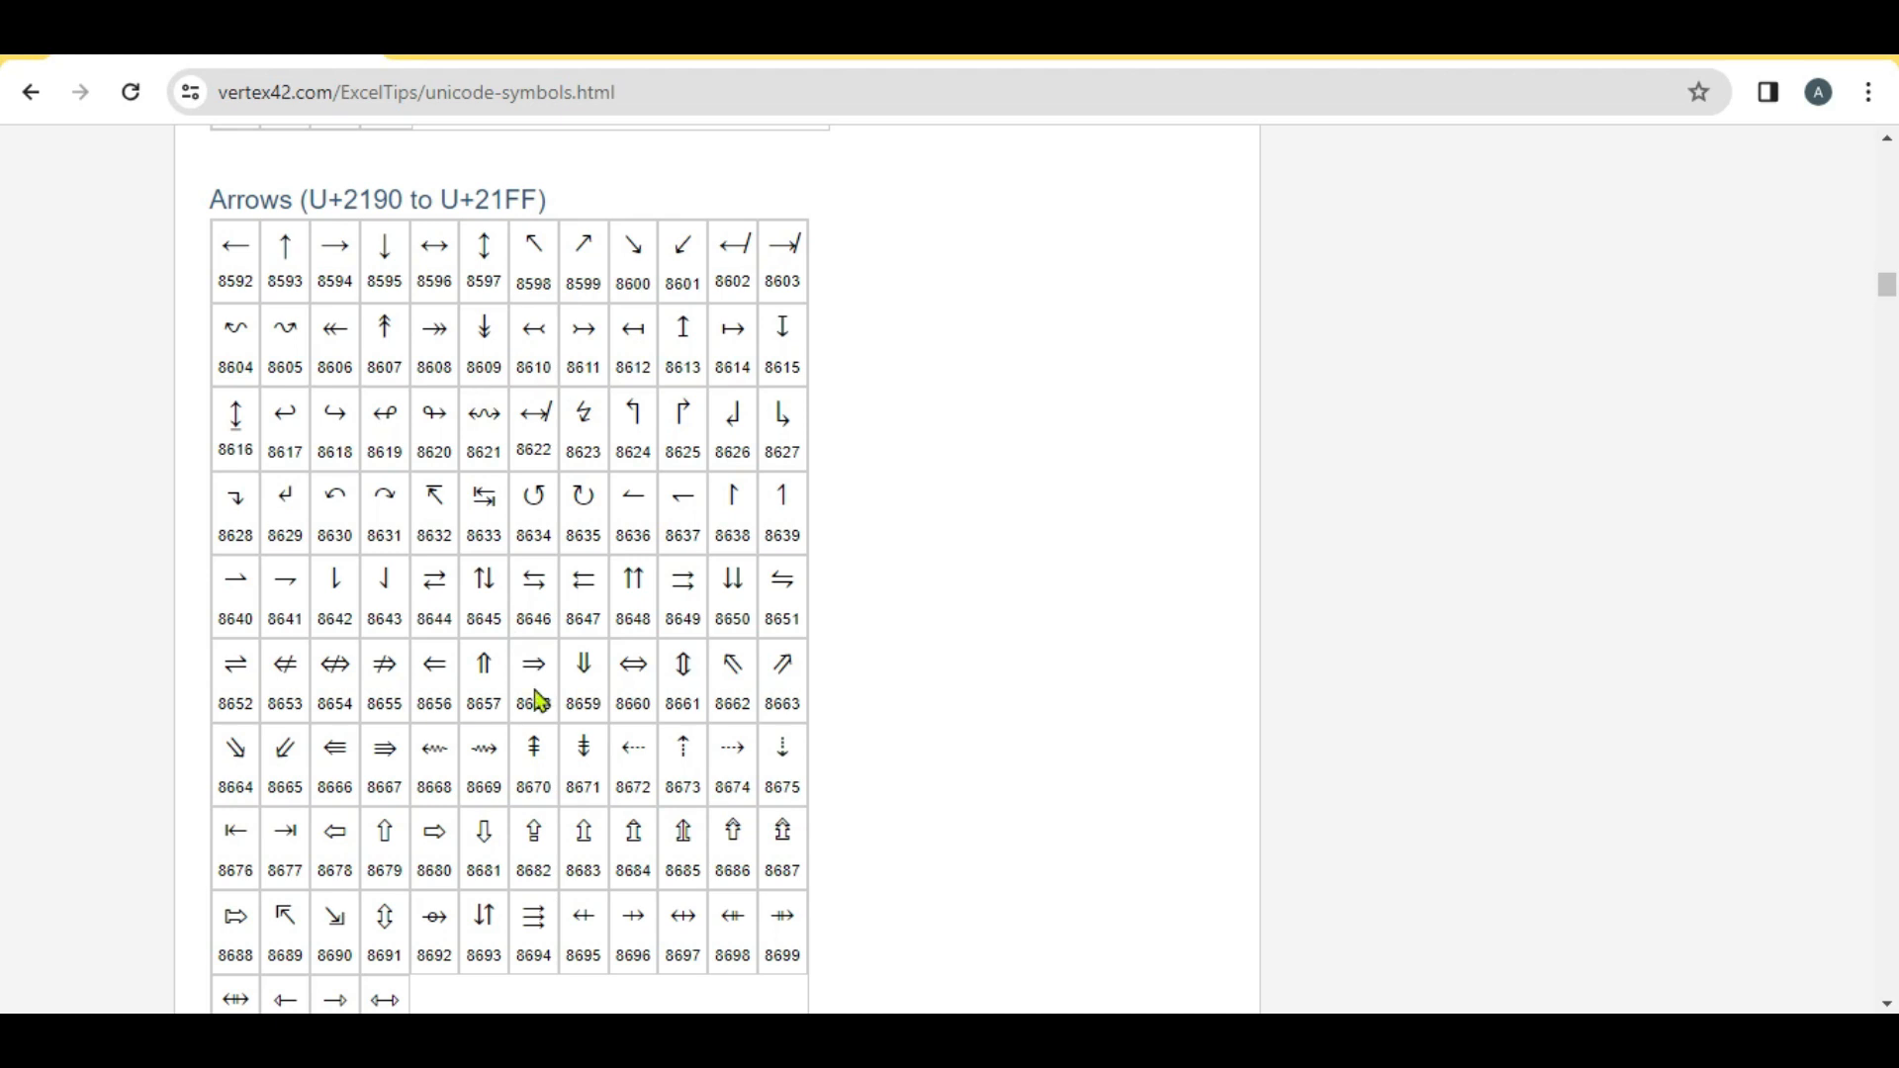
mouse_move(920, 1037)
click(1068, 940)
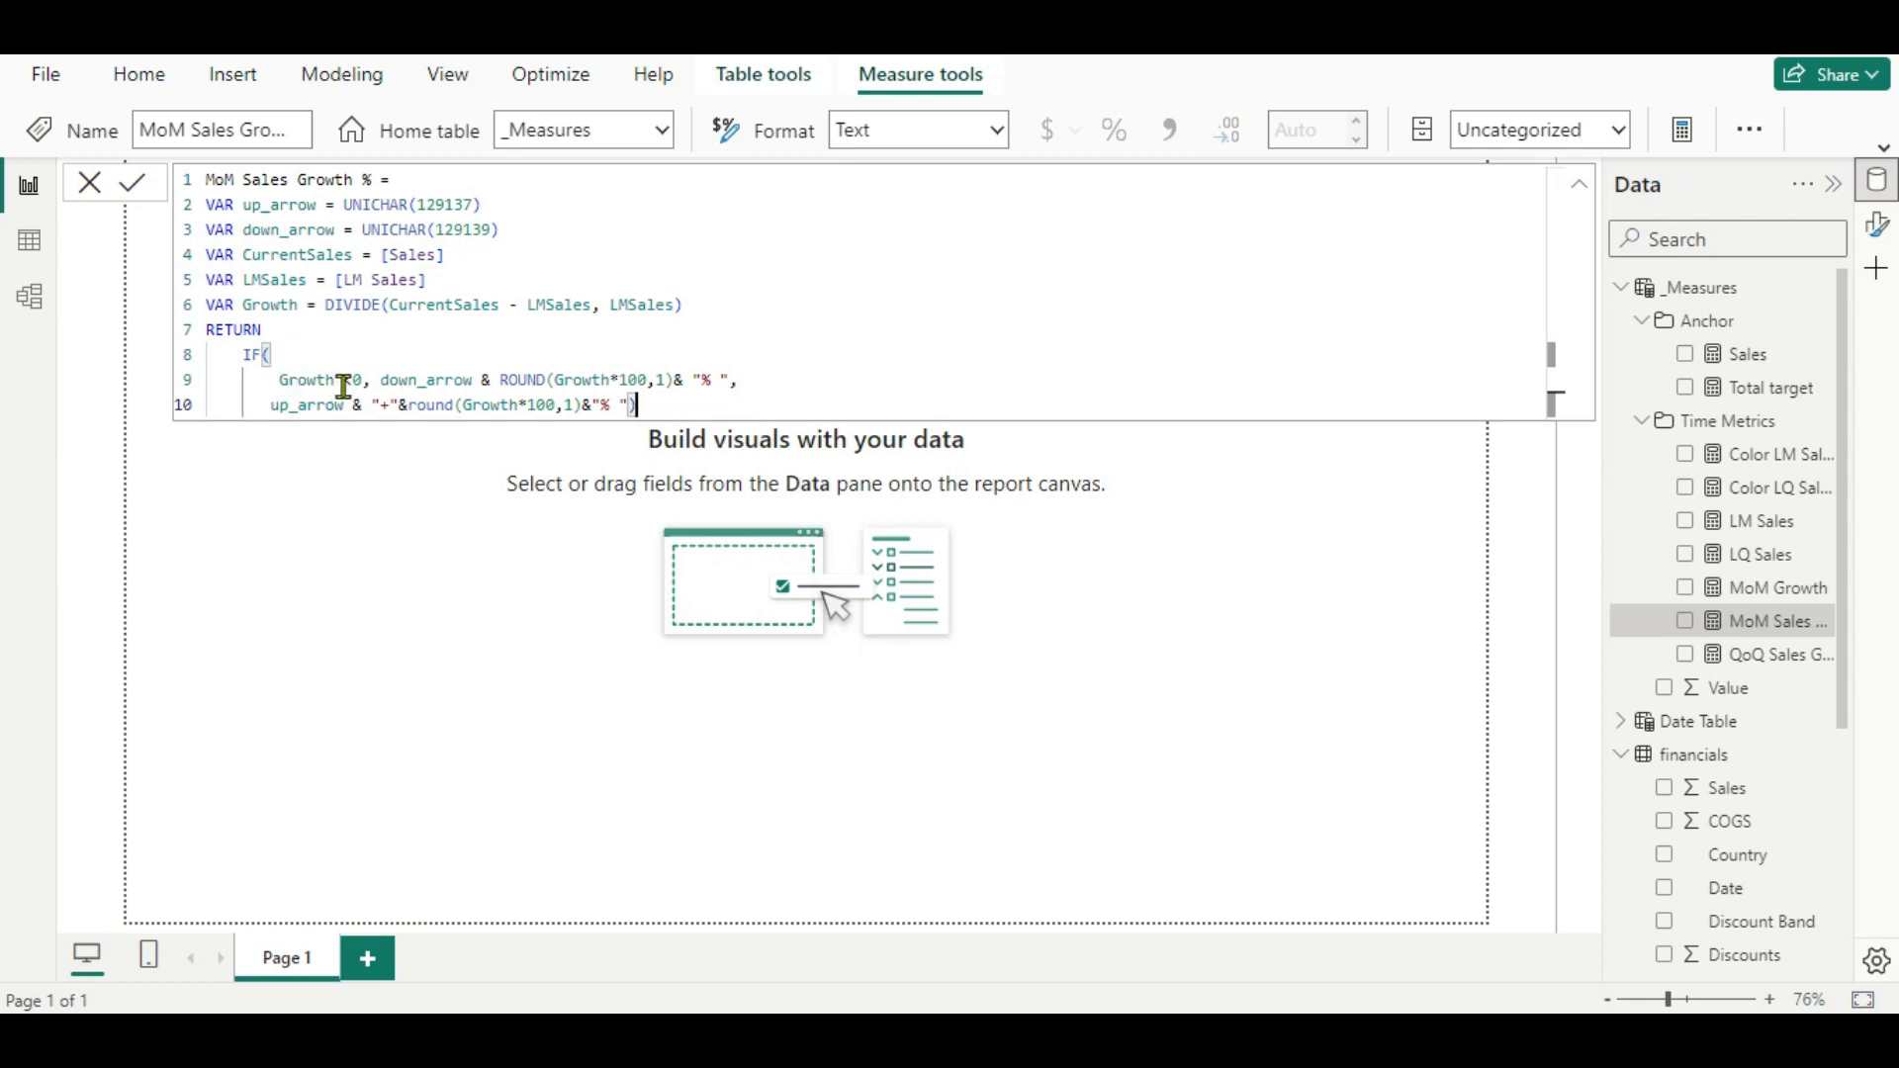
Examine the DAX formulas of the QoQ Sales Growth %, Color LM Sales and Color LQ Sales measures.
click(1747, 658)
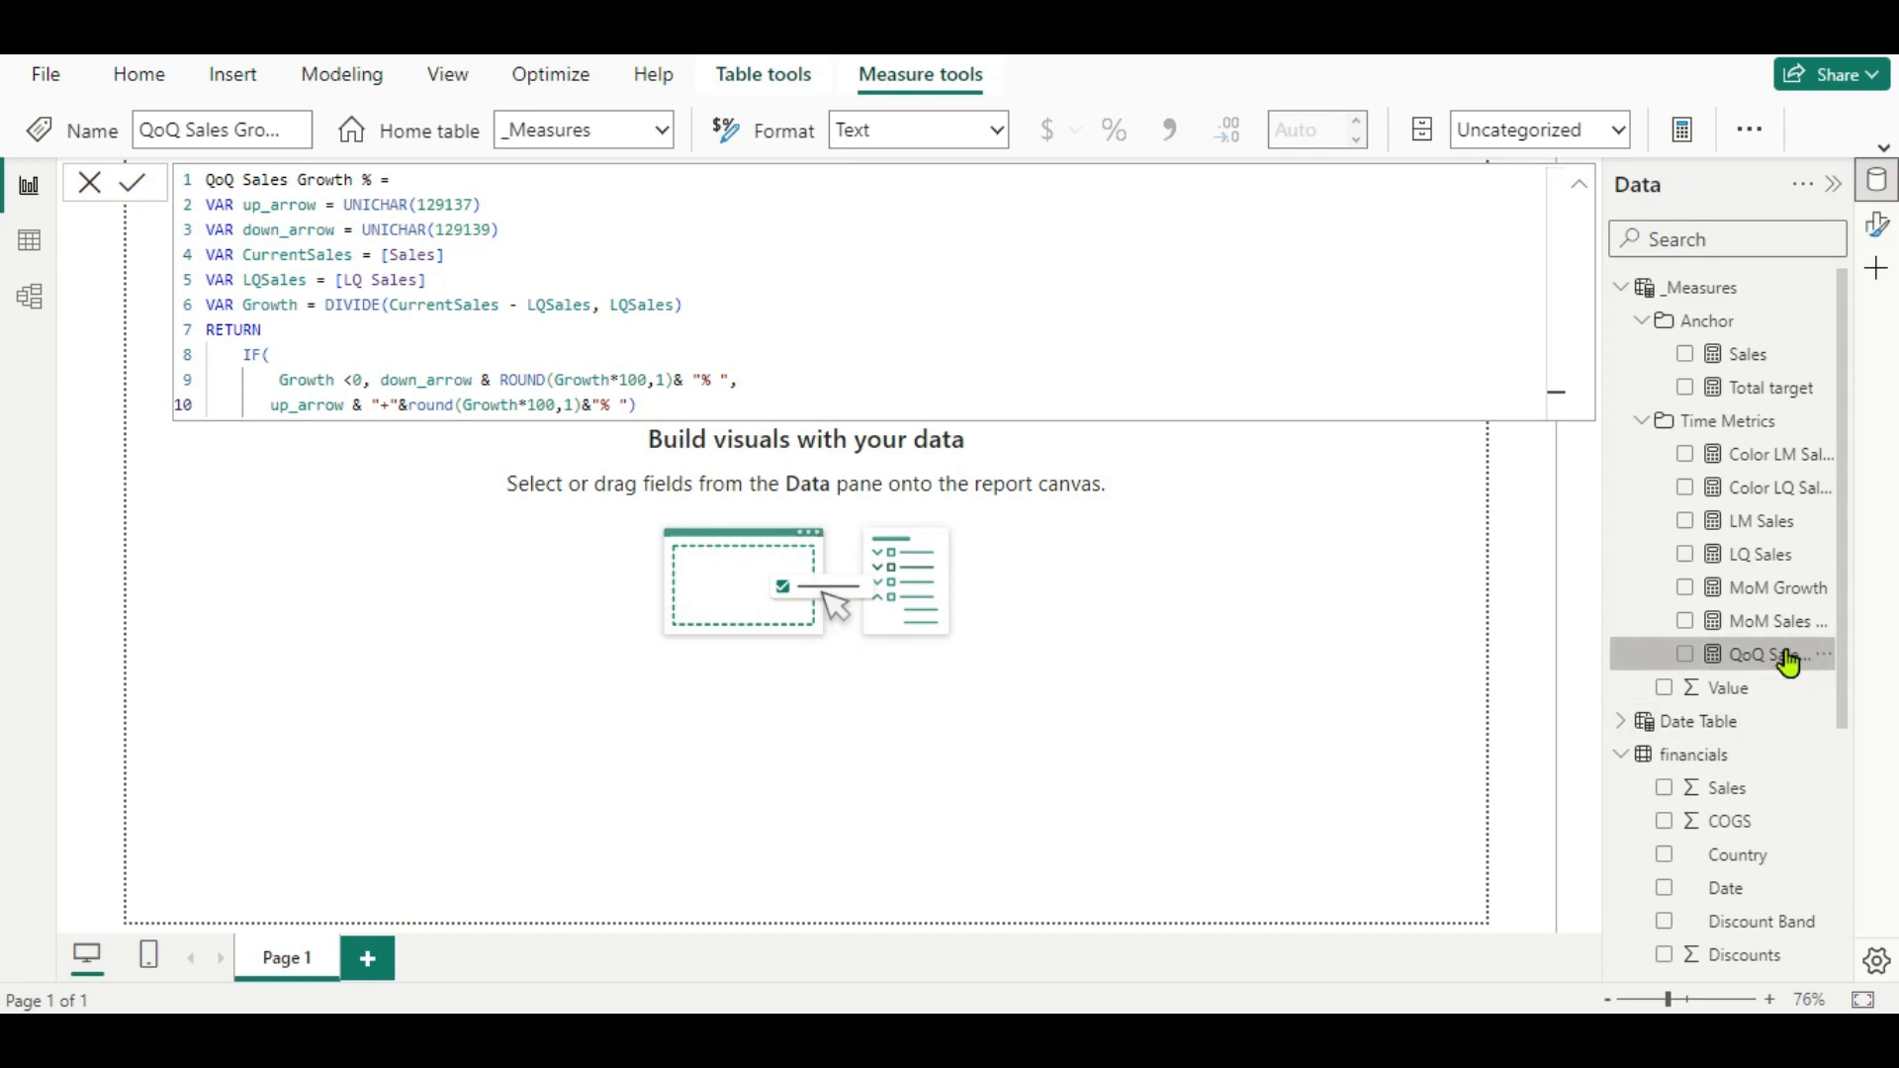
click(1761, 457)
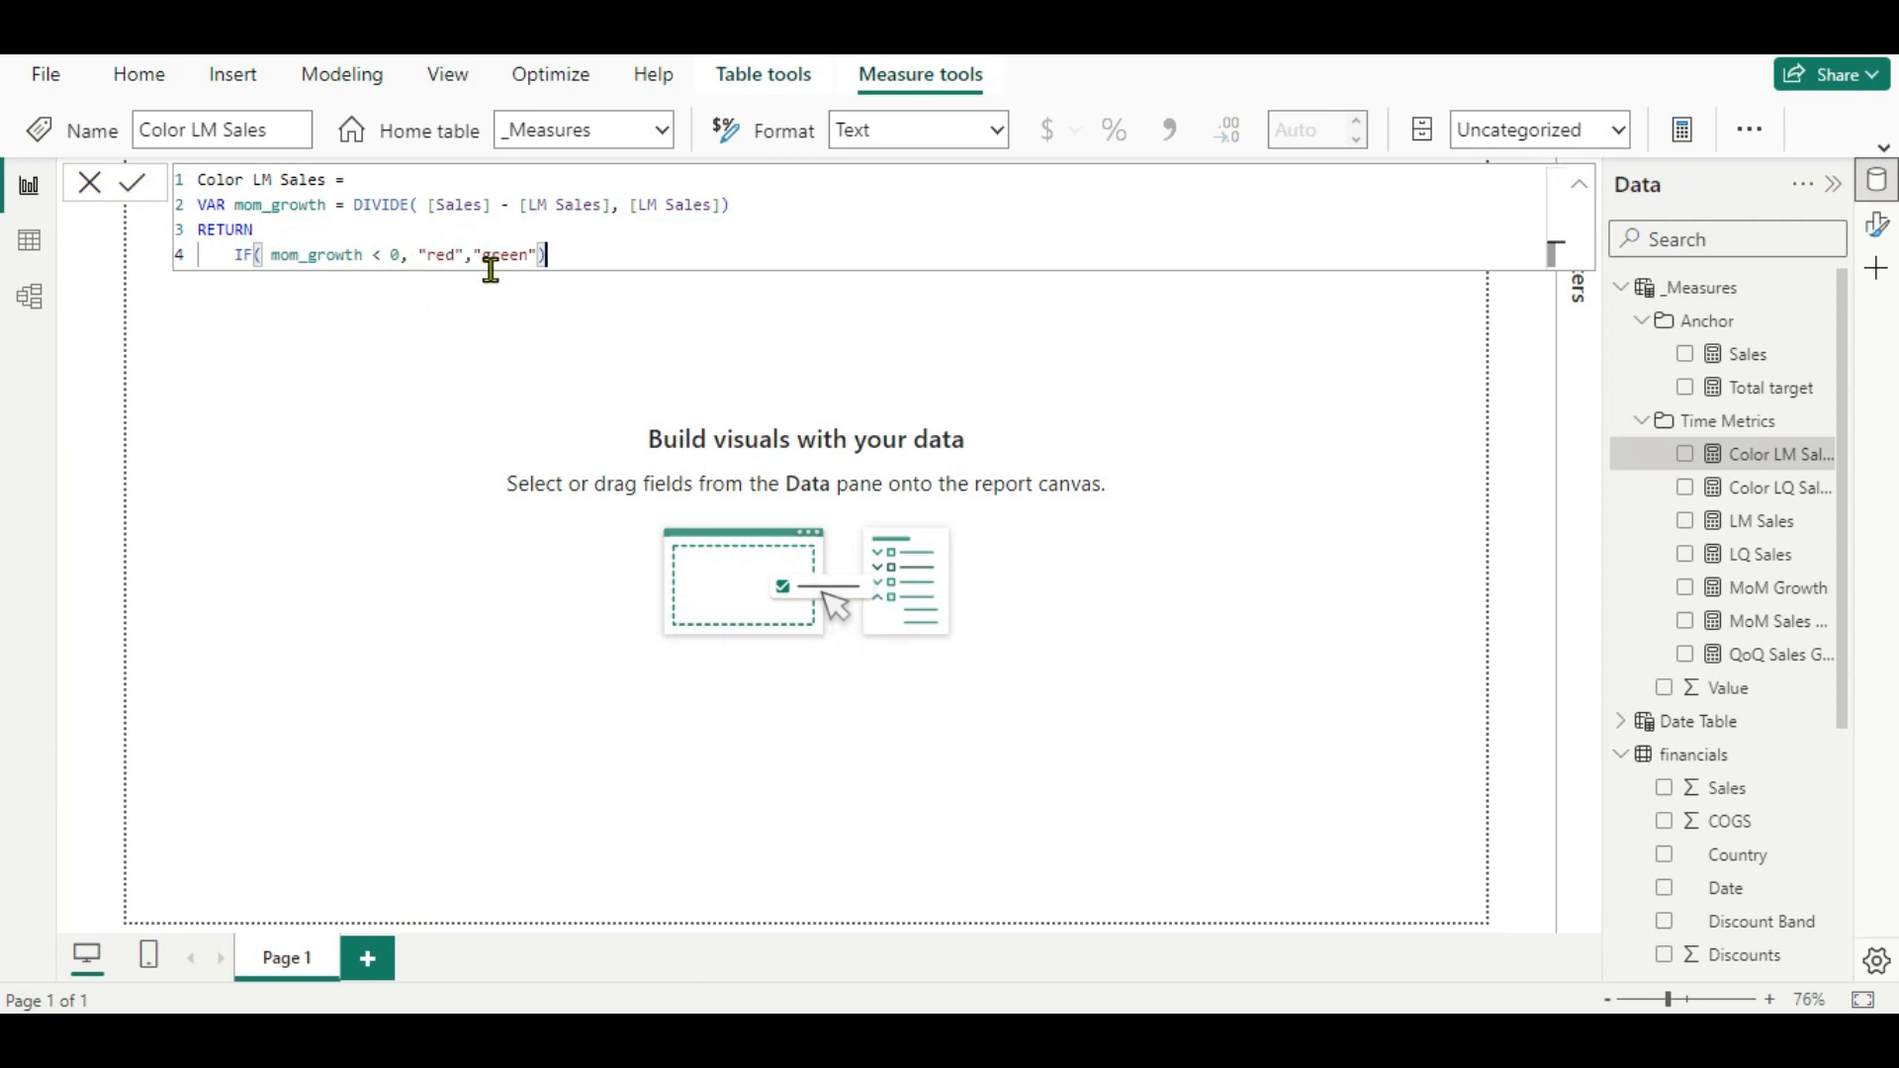
click(1753, 497)
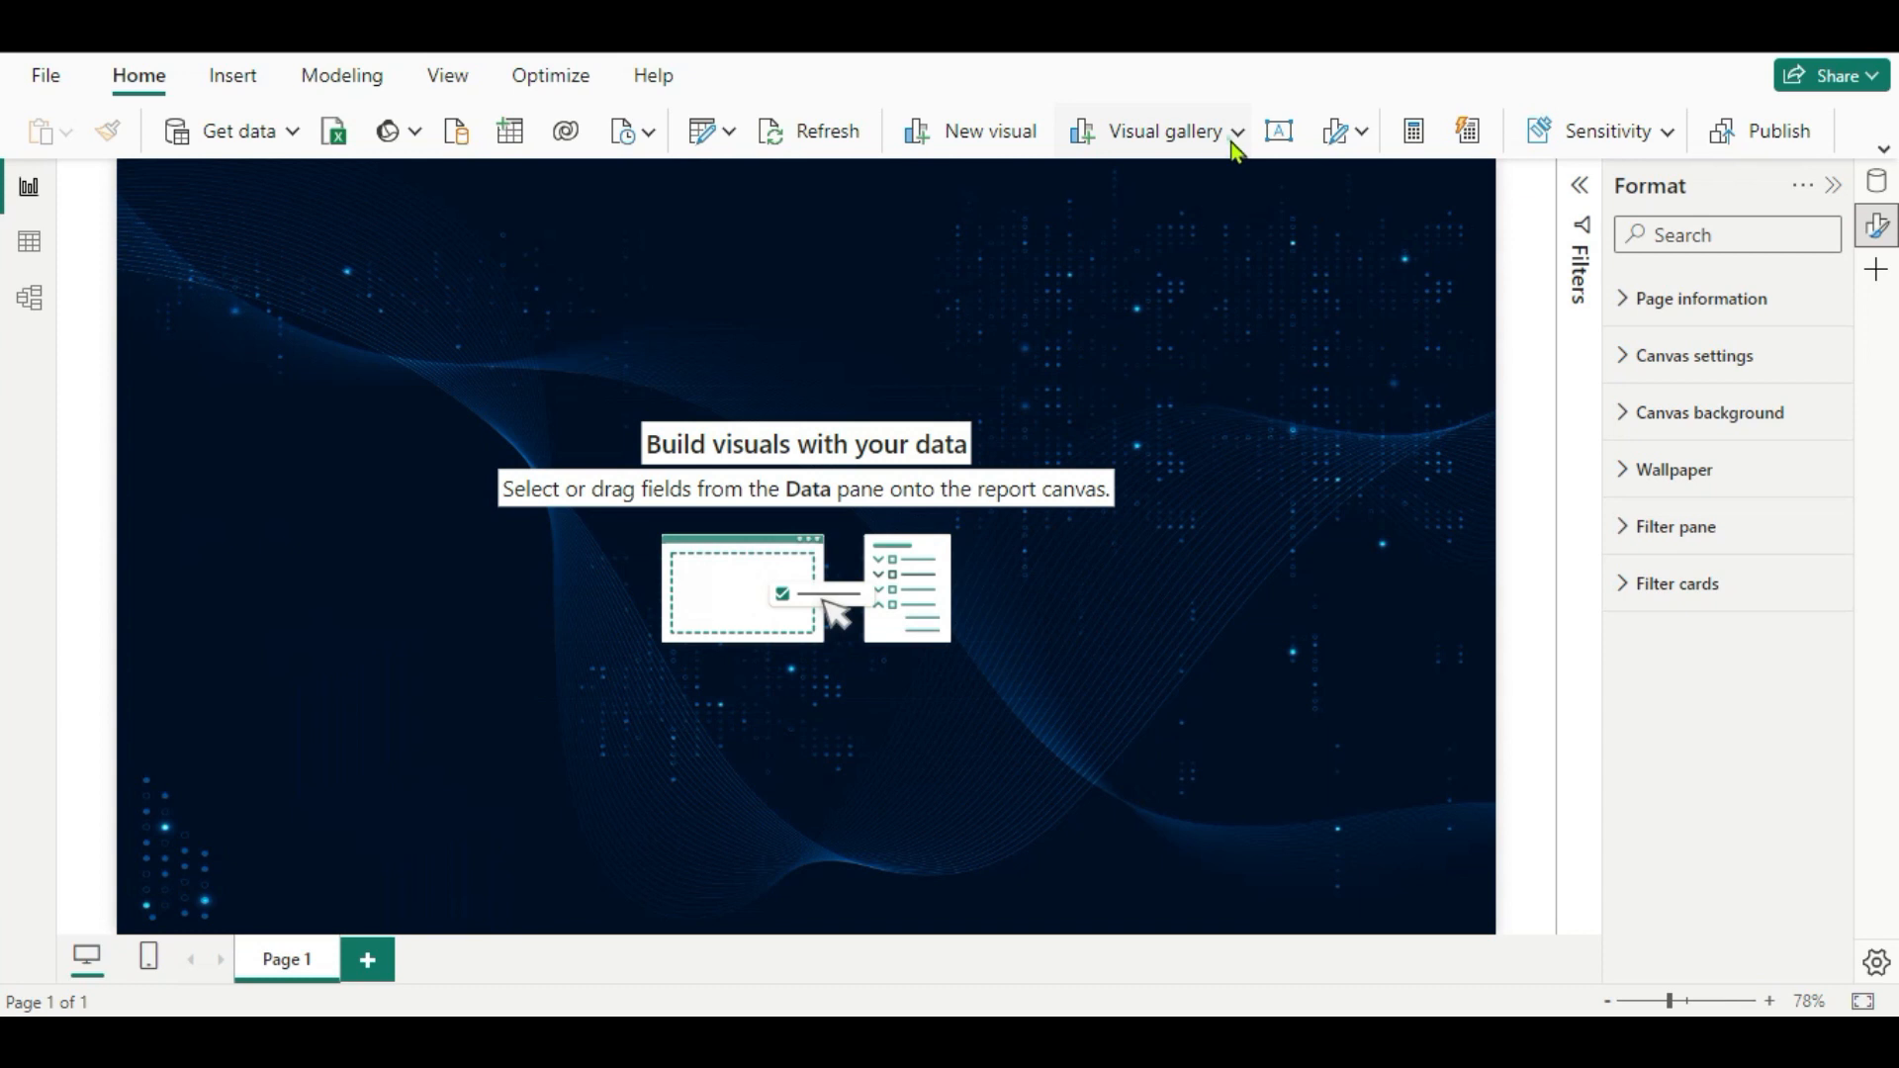
Insert an empty Card (new) visual on the report page.
click(1236, 132)
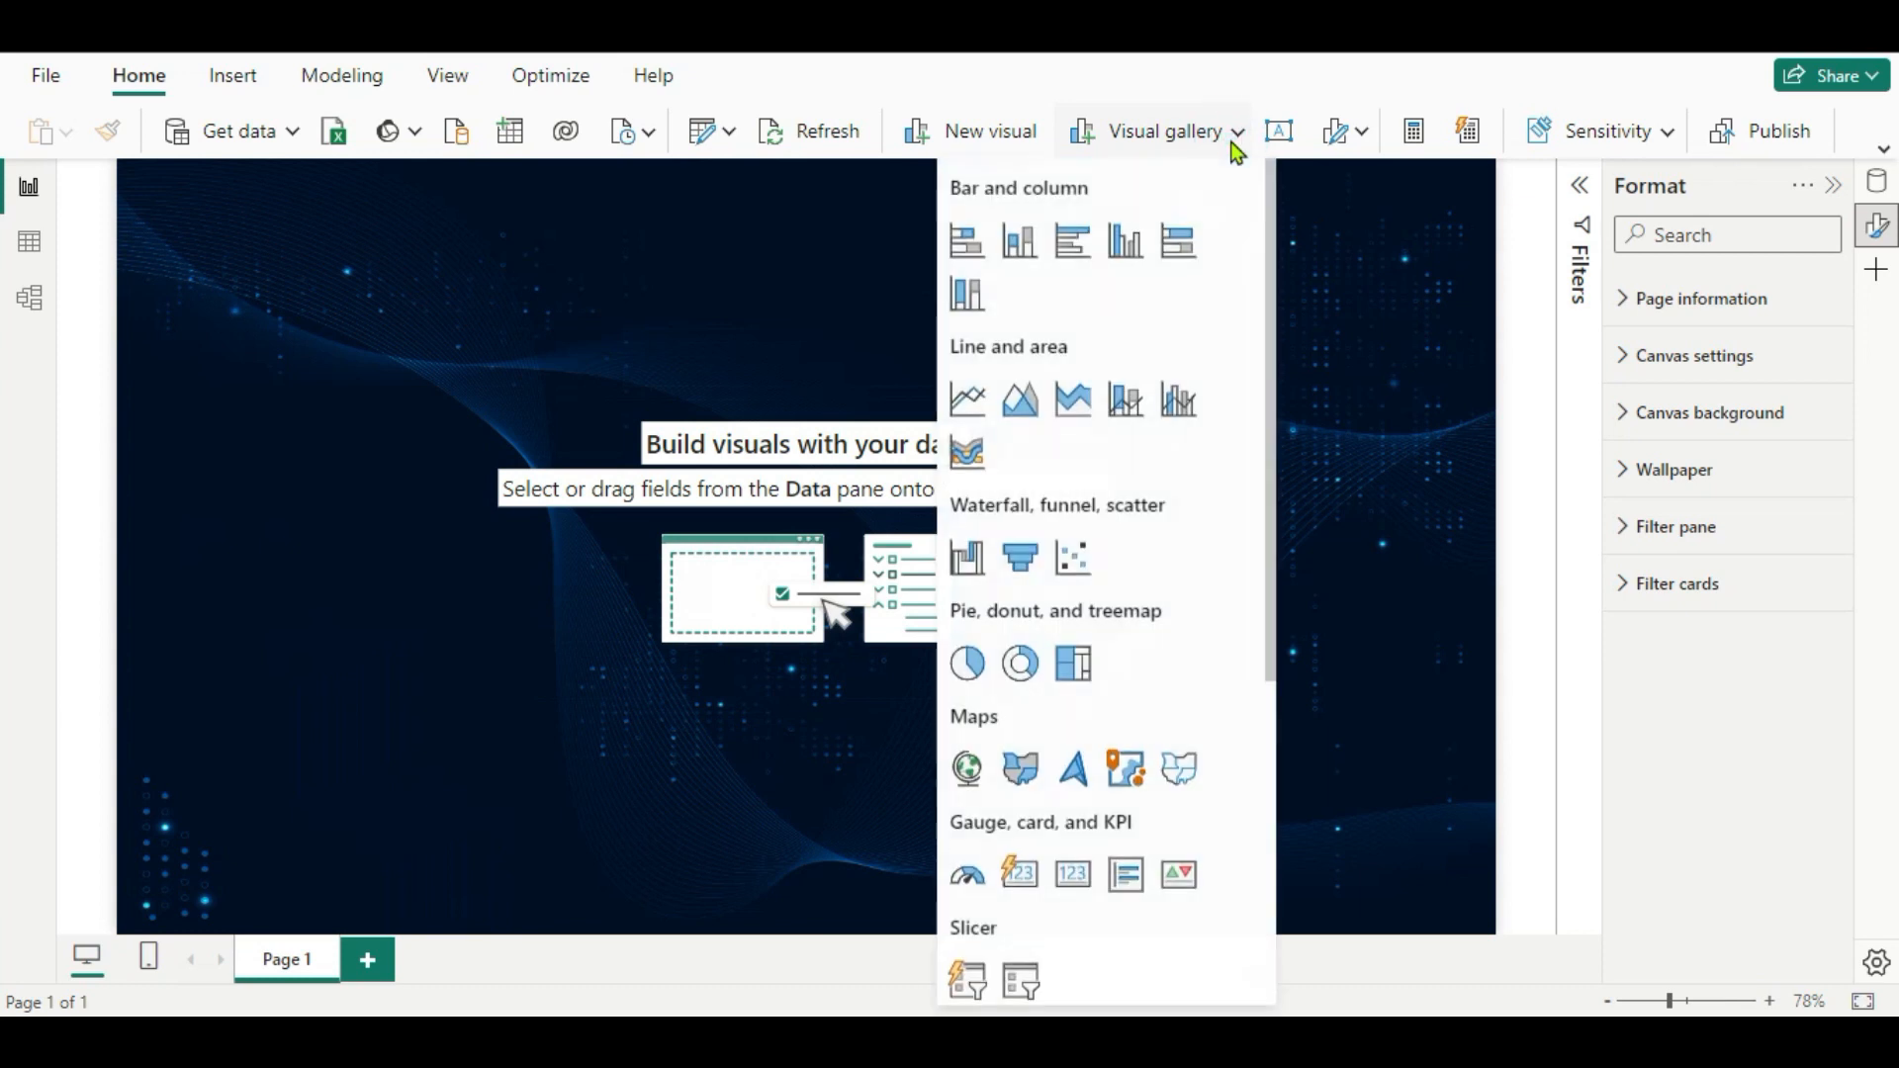
scroll(1144, 614, down, 3)
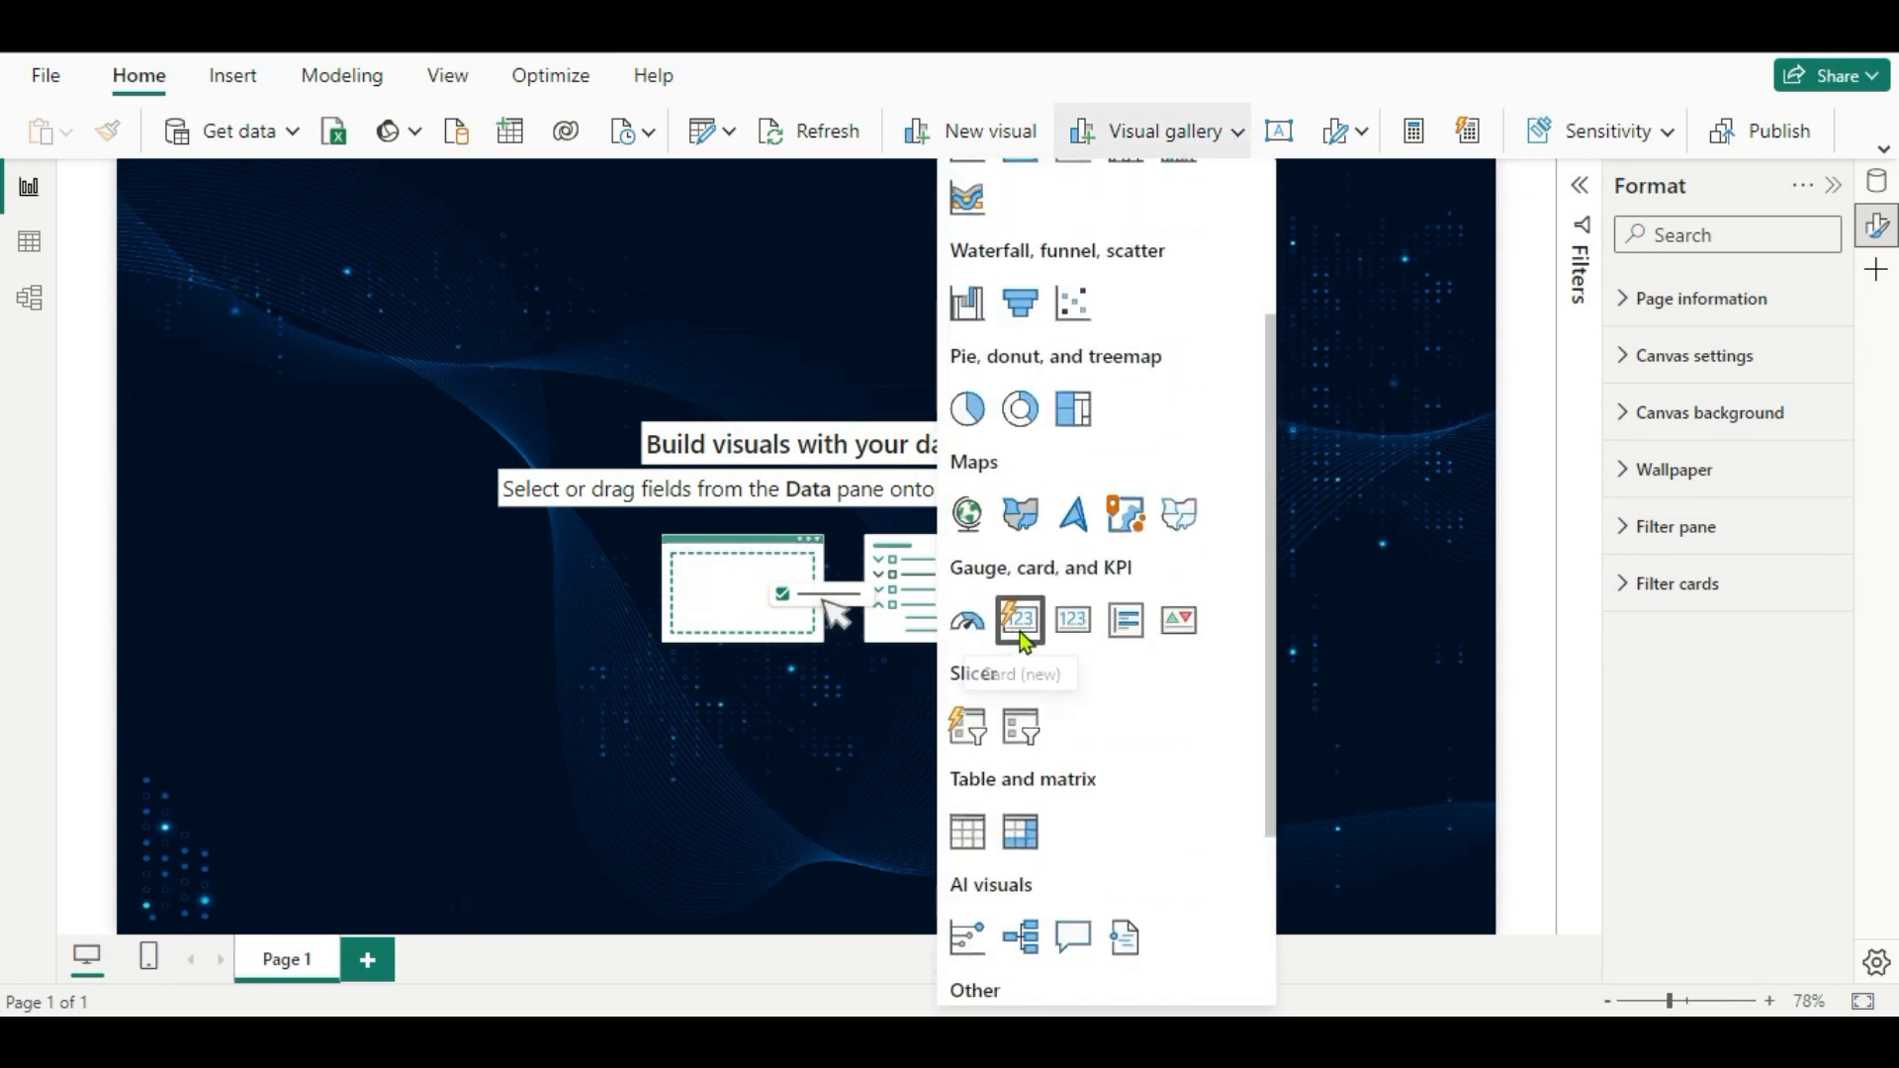
scroll(1009, 633, down, 2)
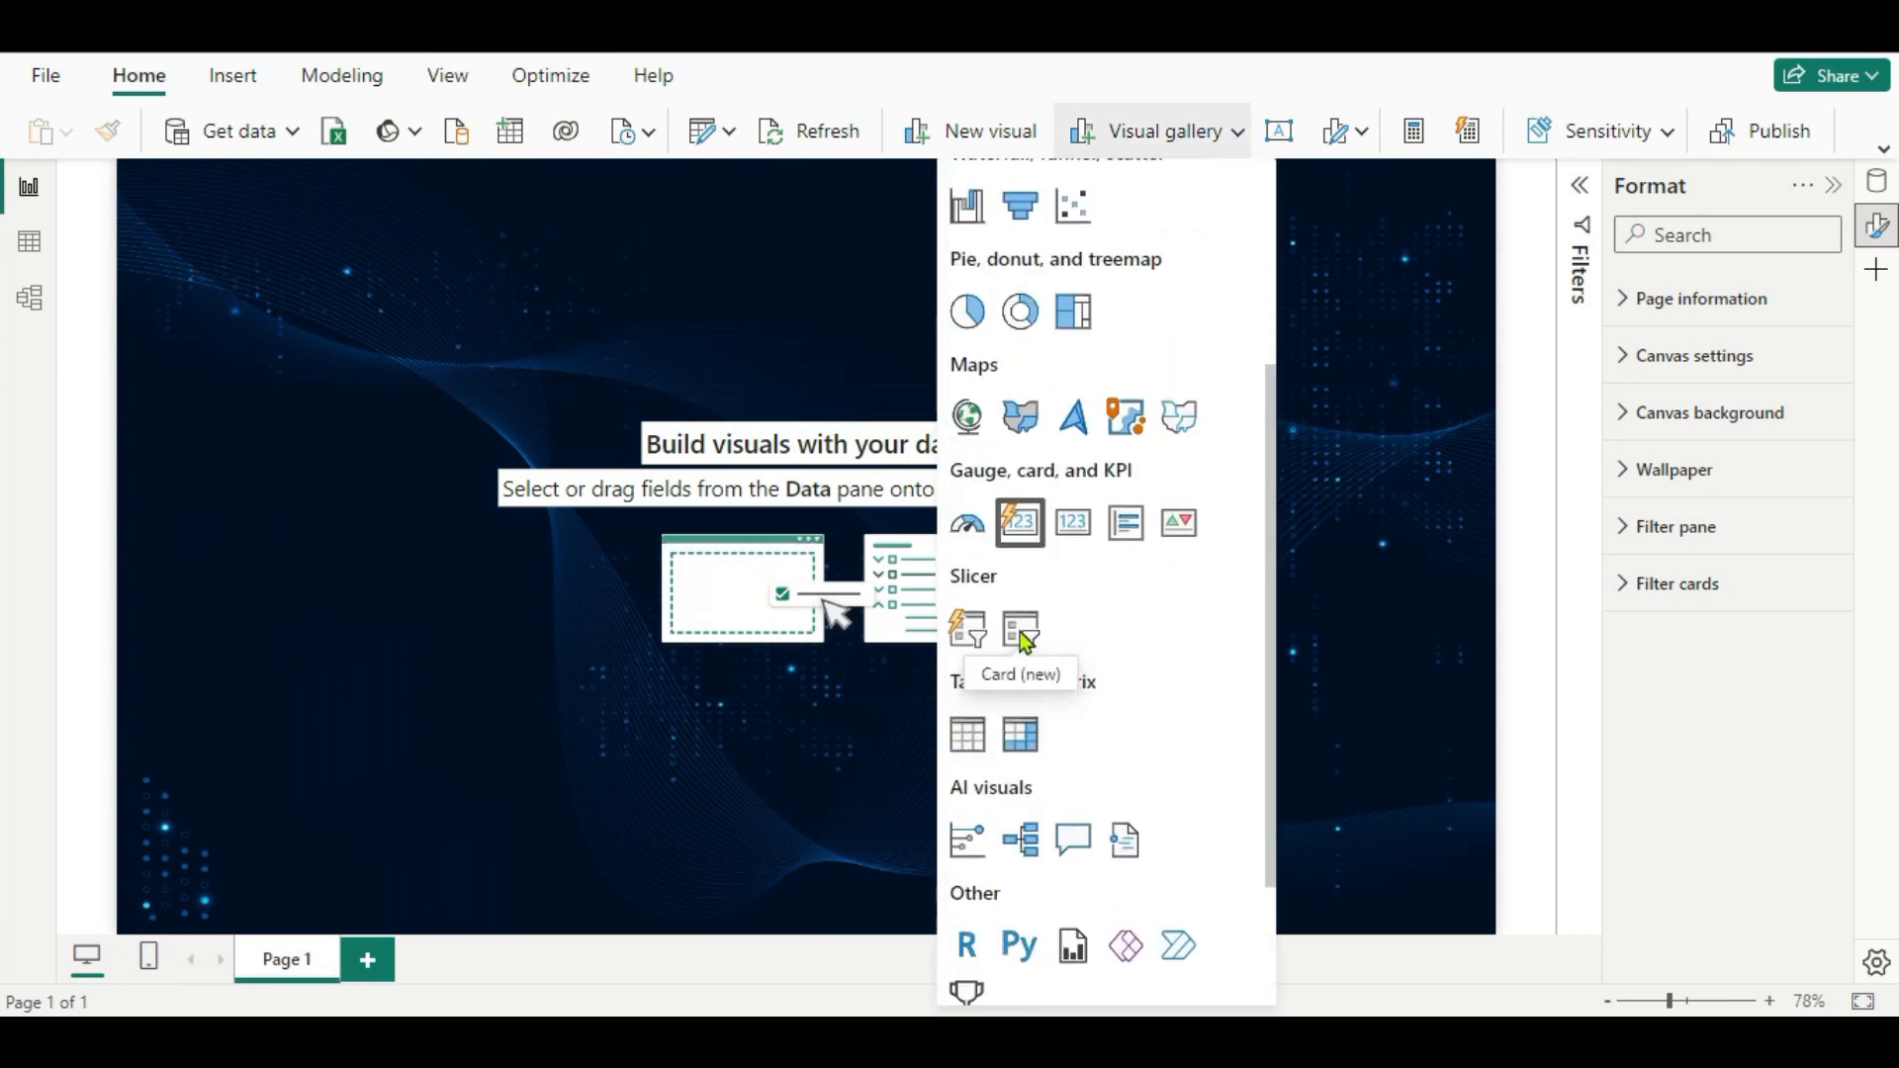
click(1020, 509)
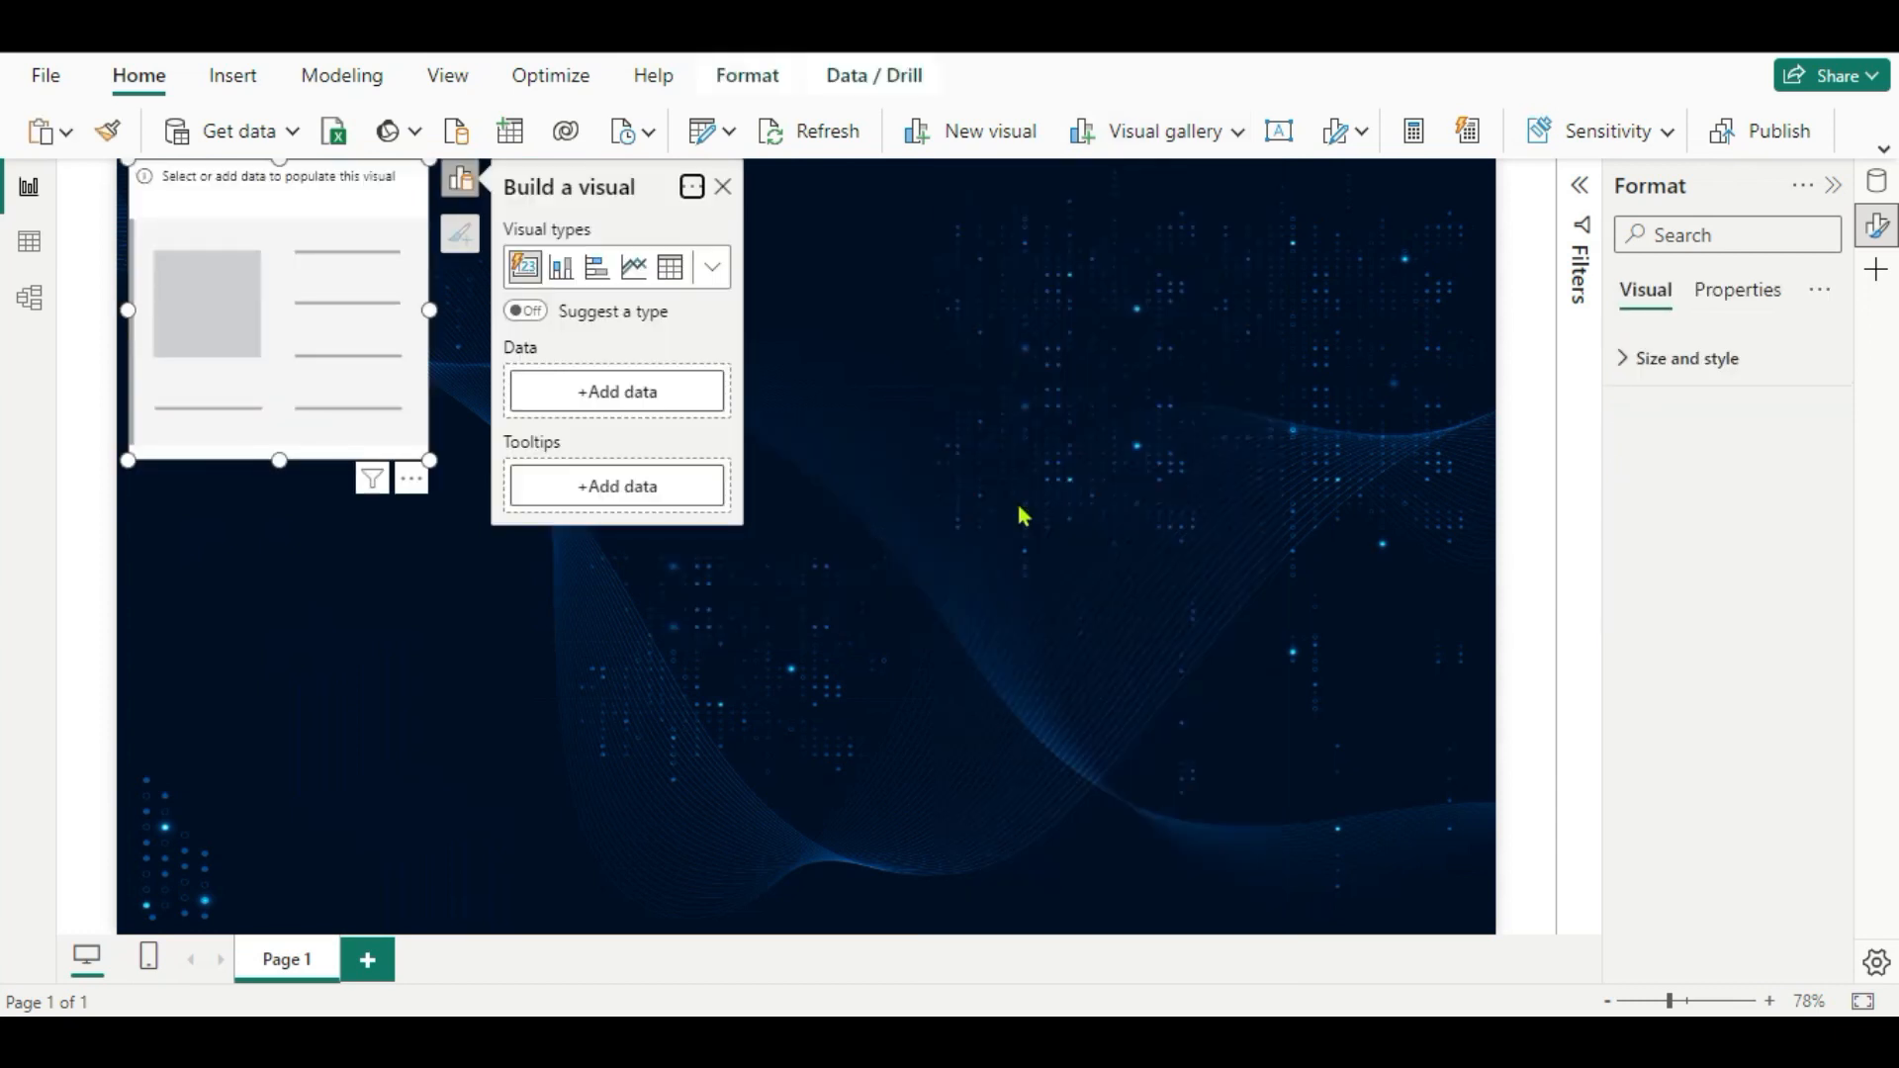
Add the Sales measure from the Anchor folder to the empty card visual.
click(722, 187)
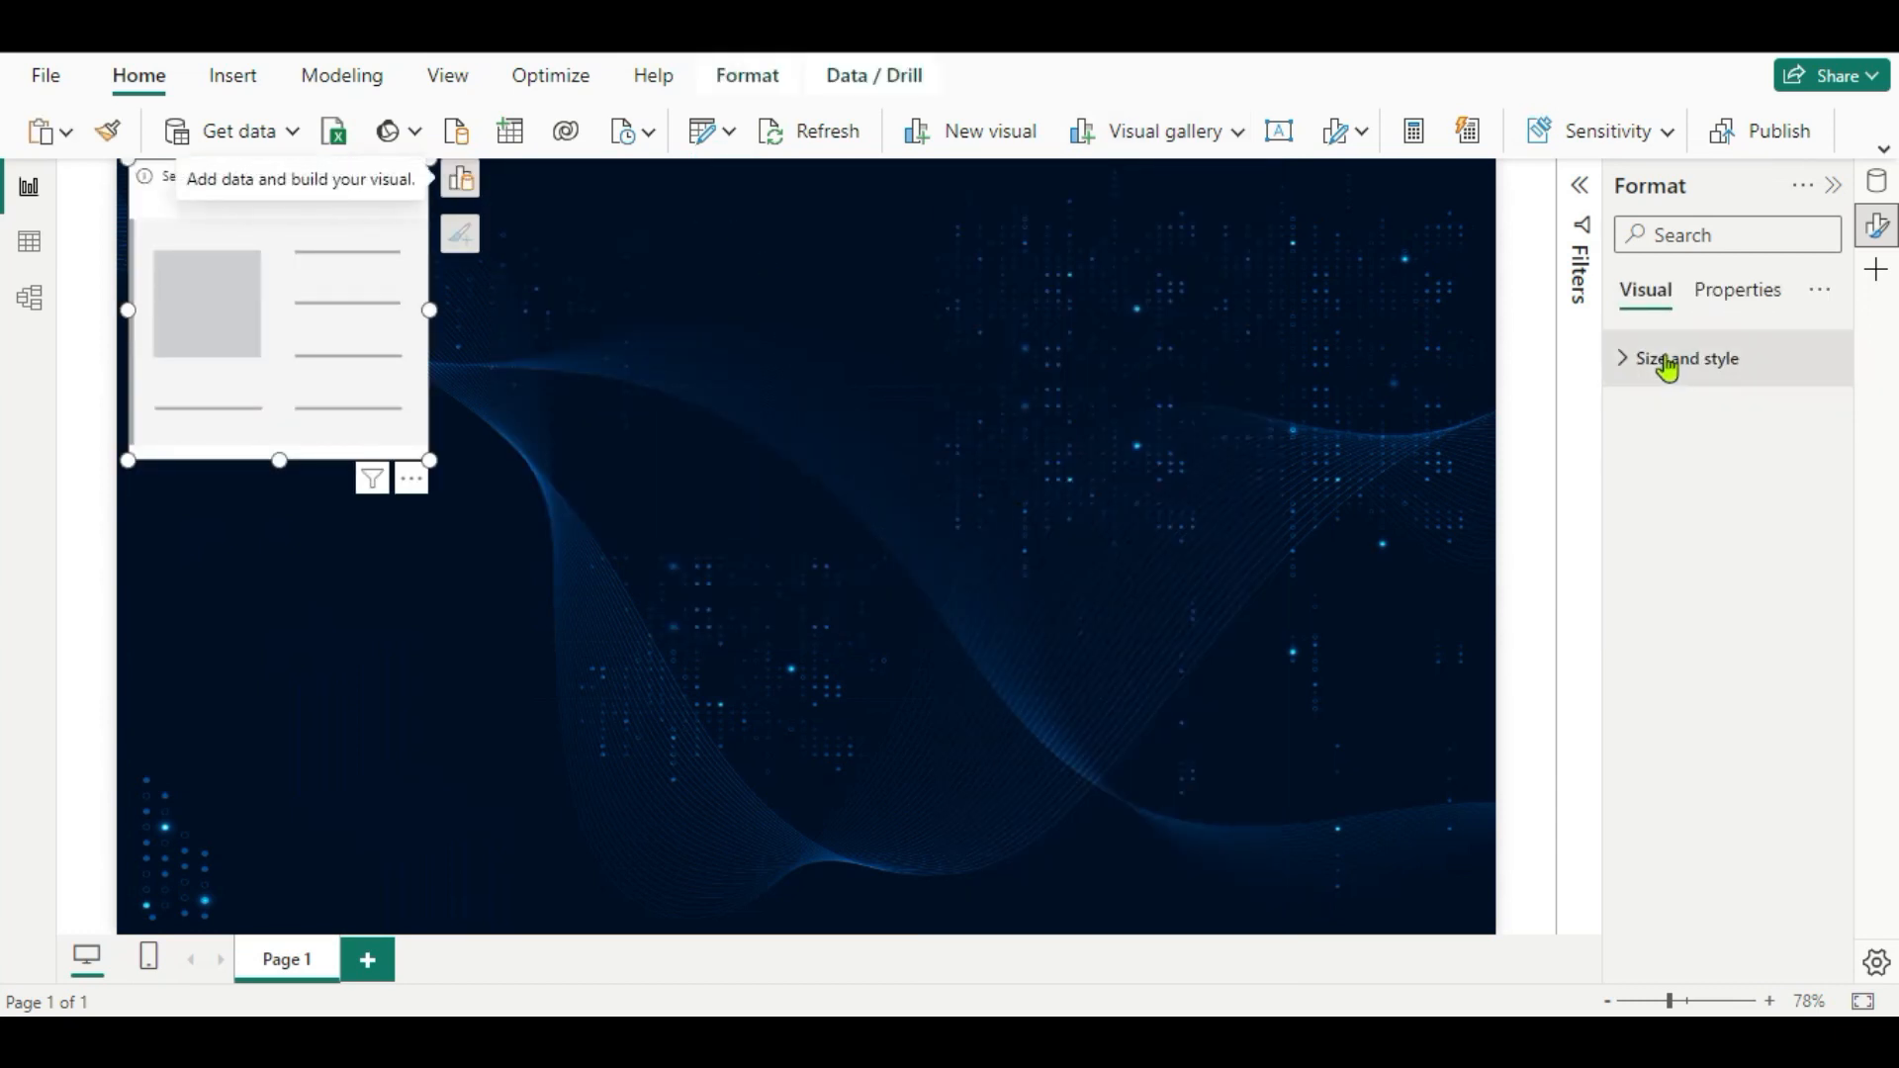
click(1877, 188)
click(1686, 356)
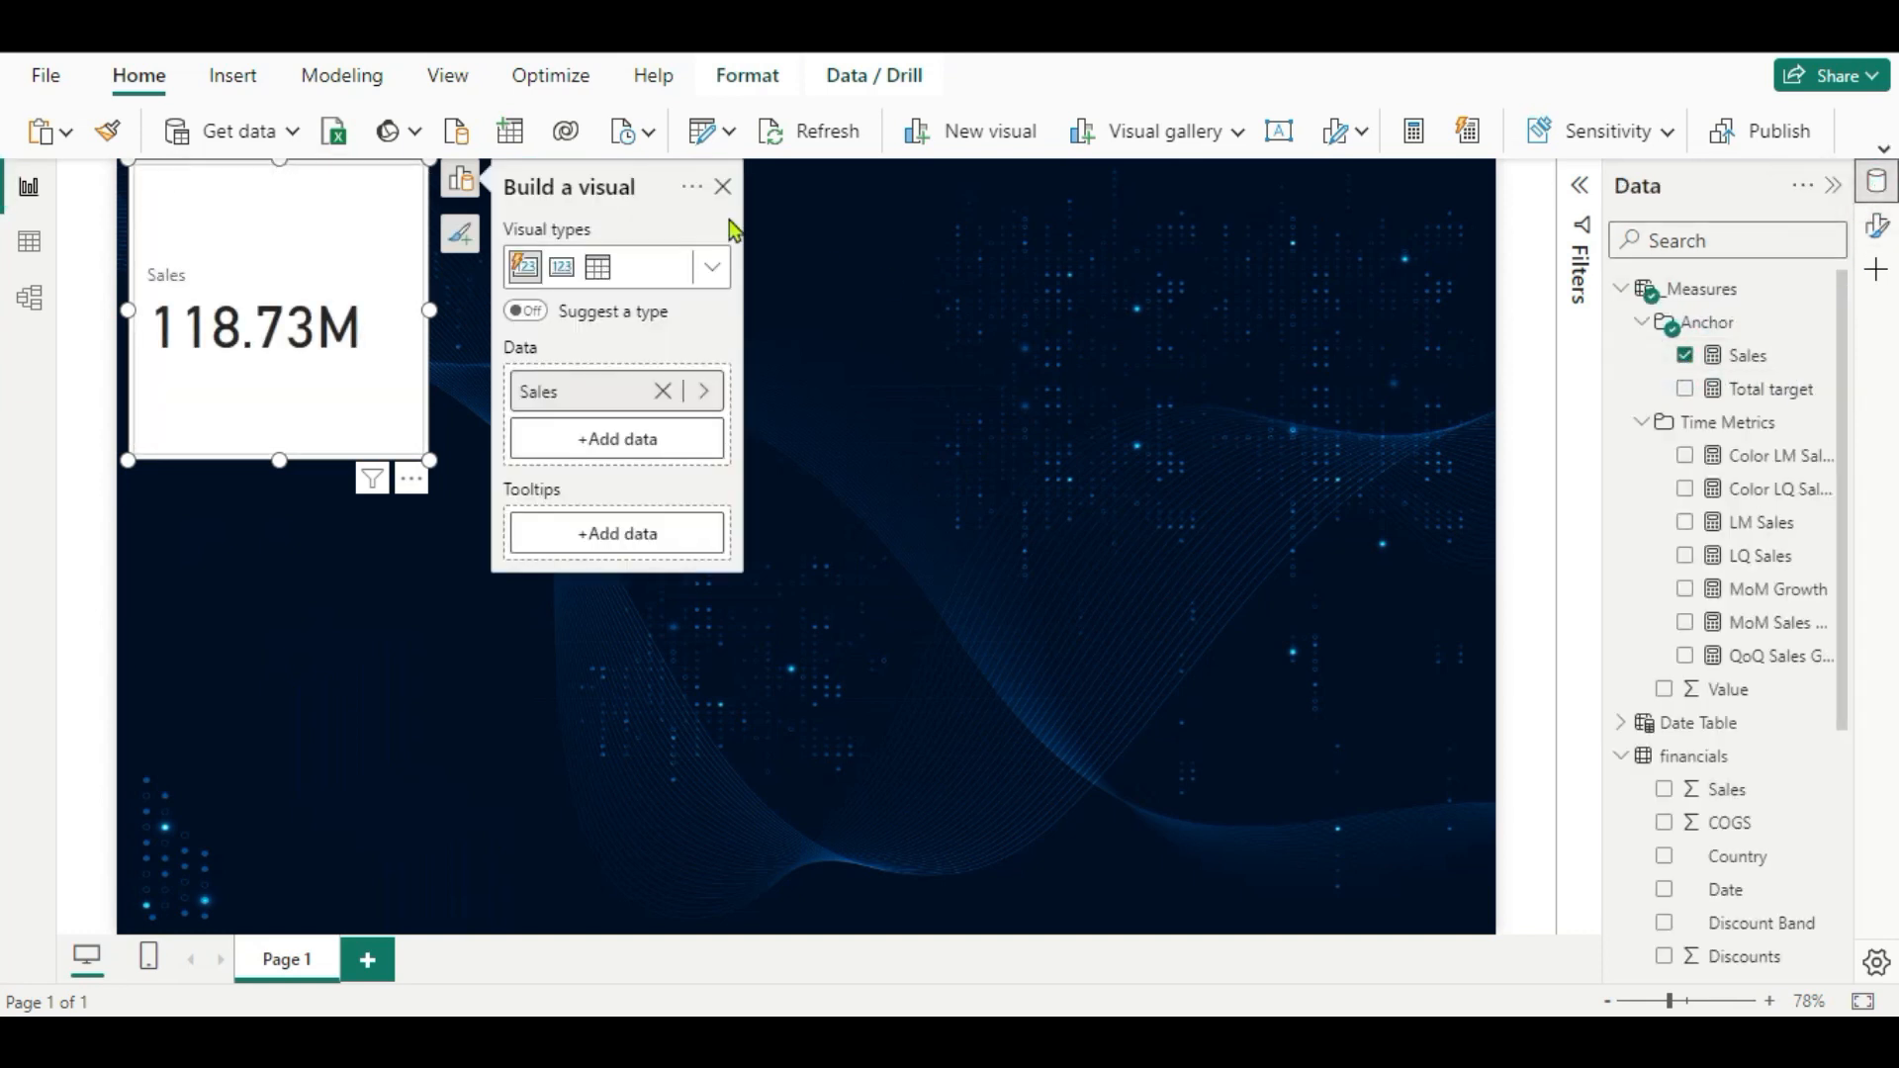
click(723, 190)
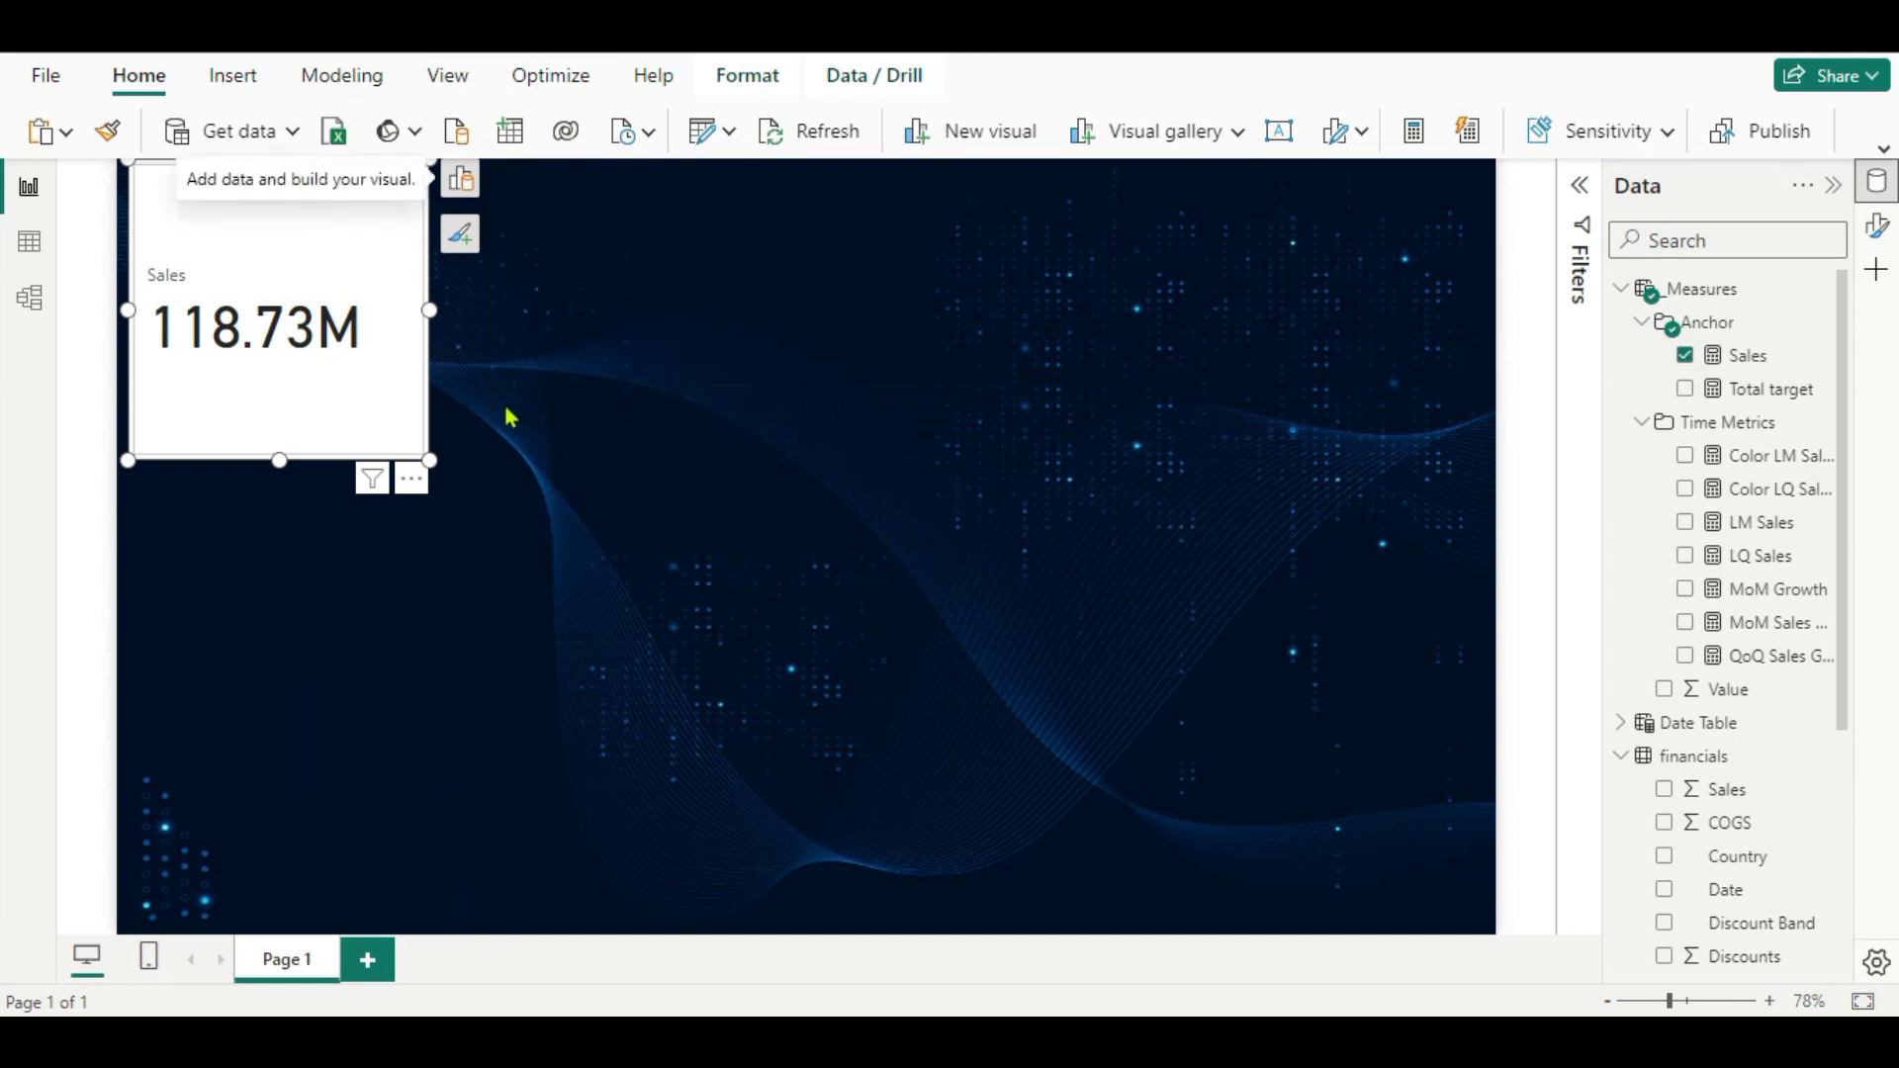
Turn off the card visual's background in its size and style settings.
click(1877, 237)
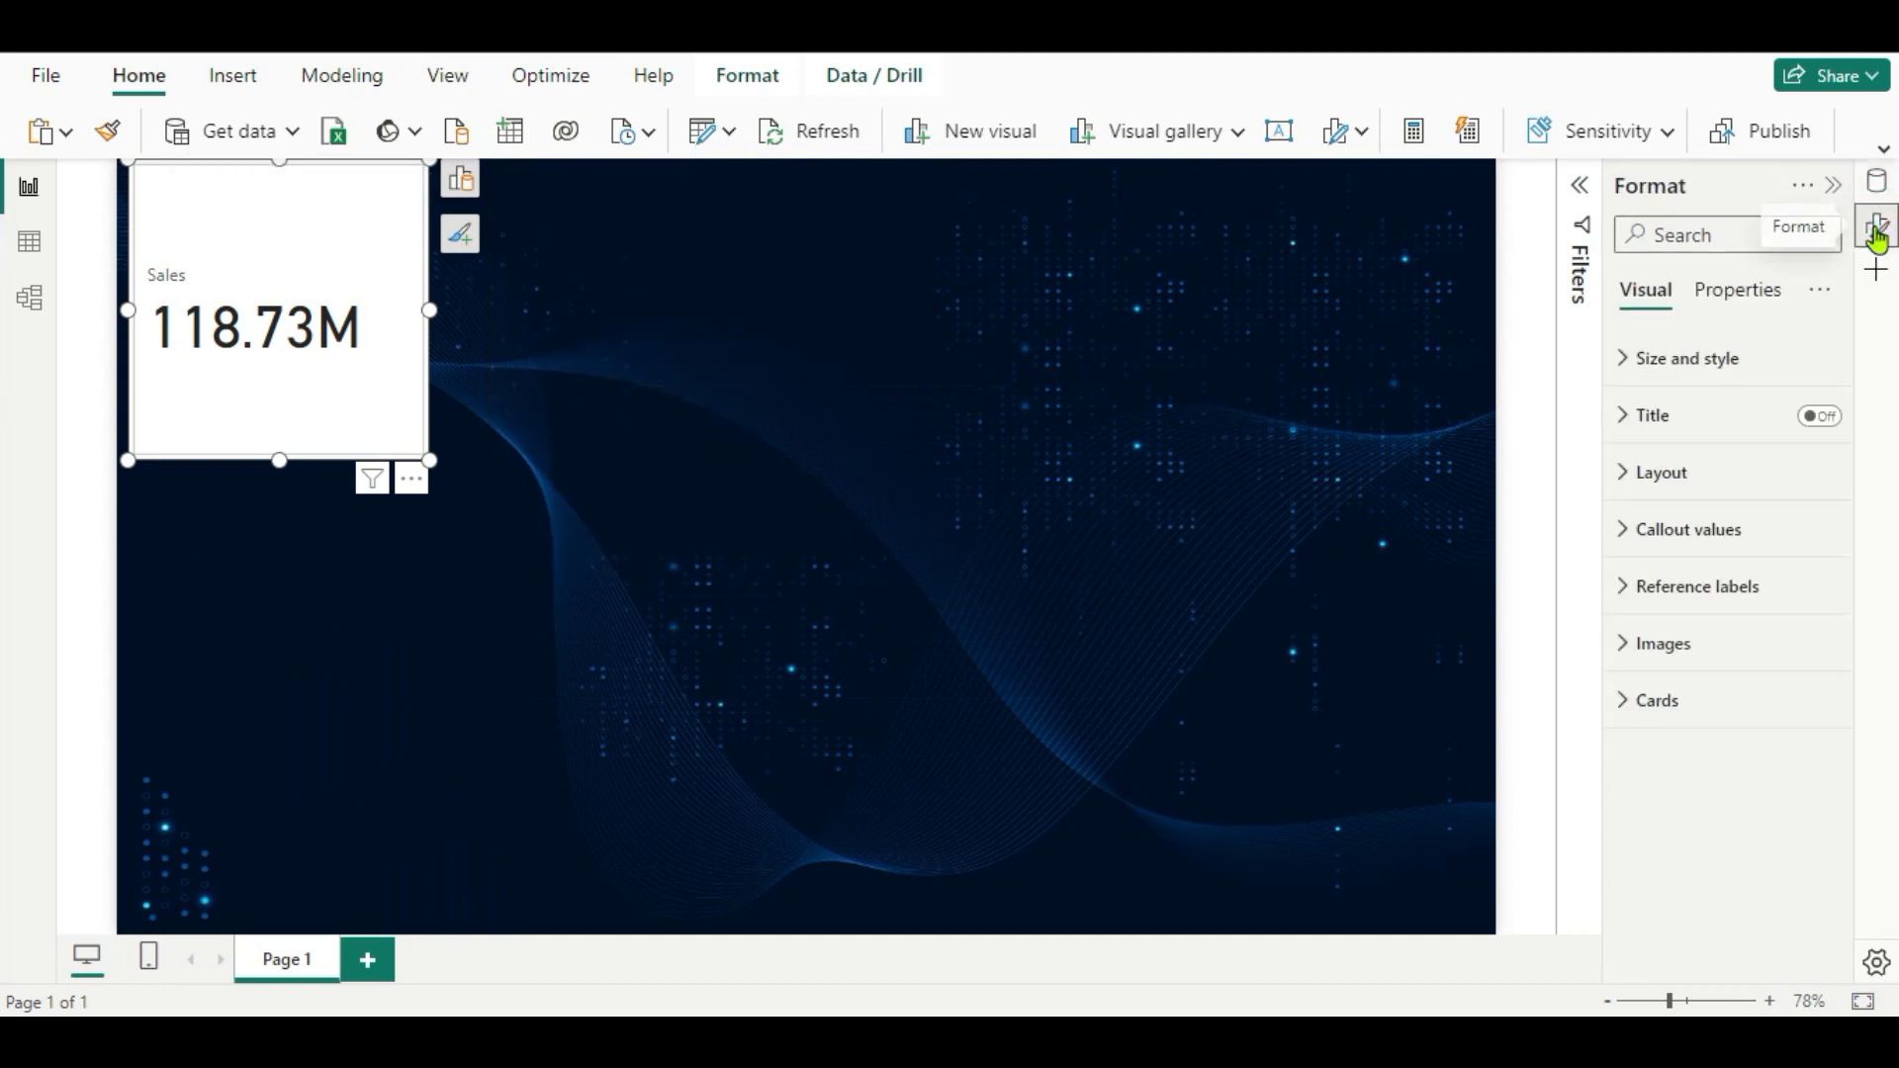
click(1628, 366)
click(1806, 889)
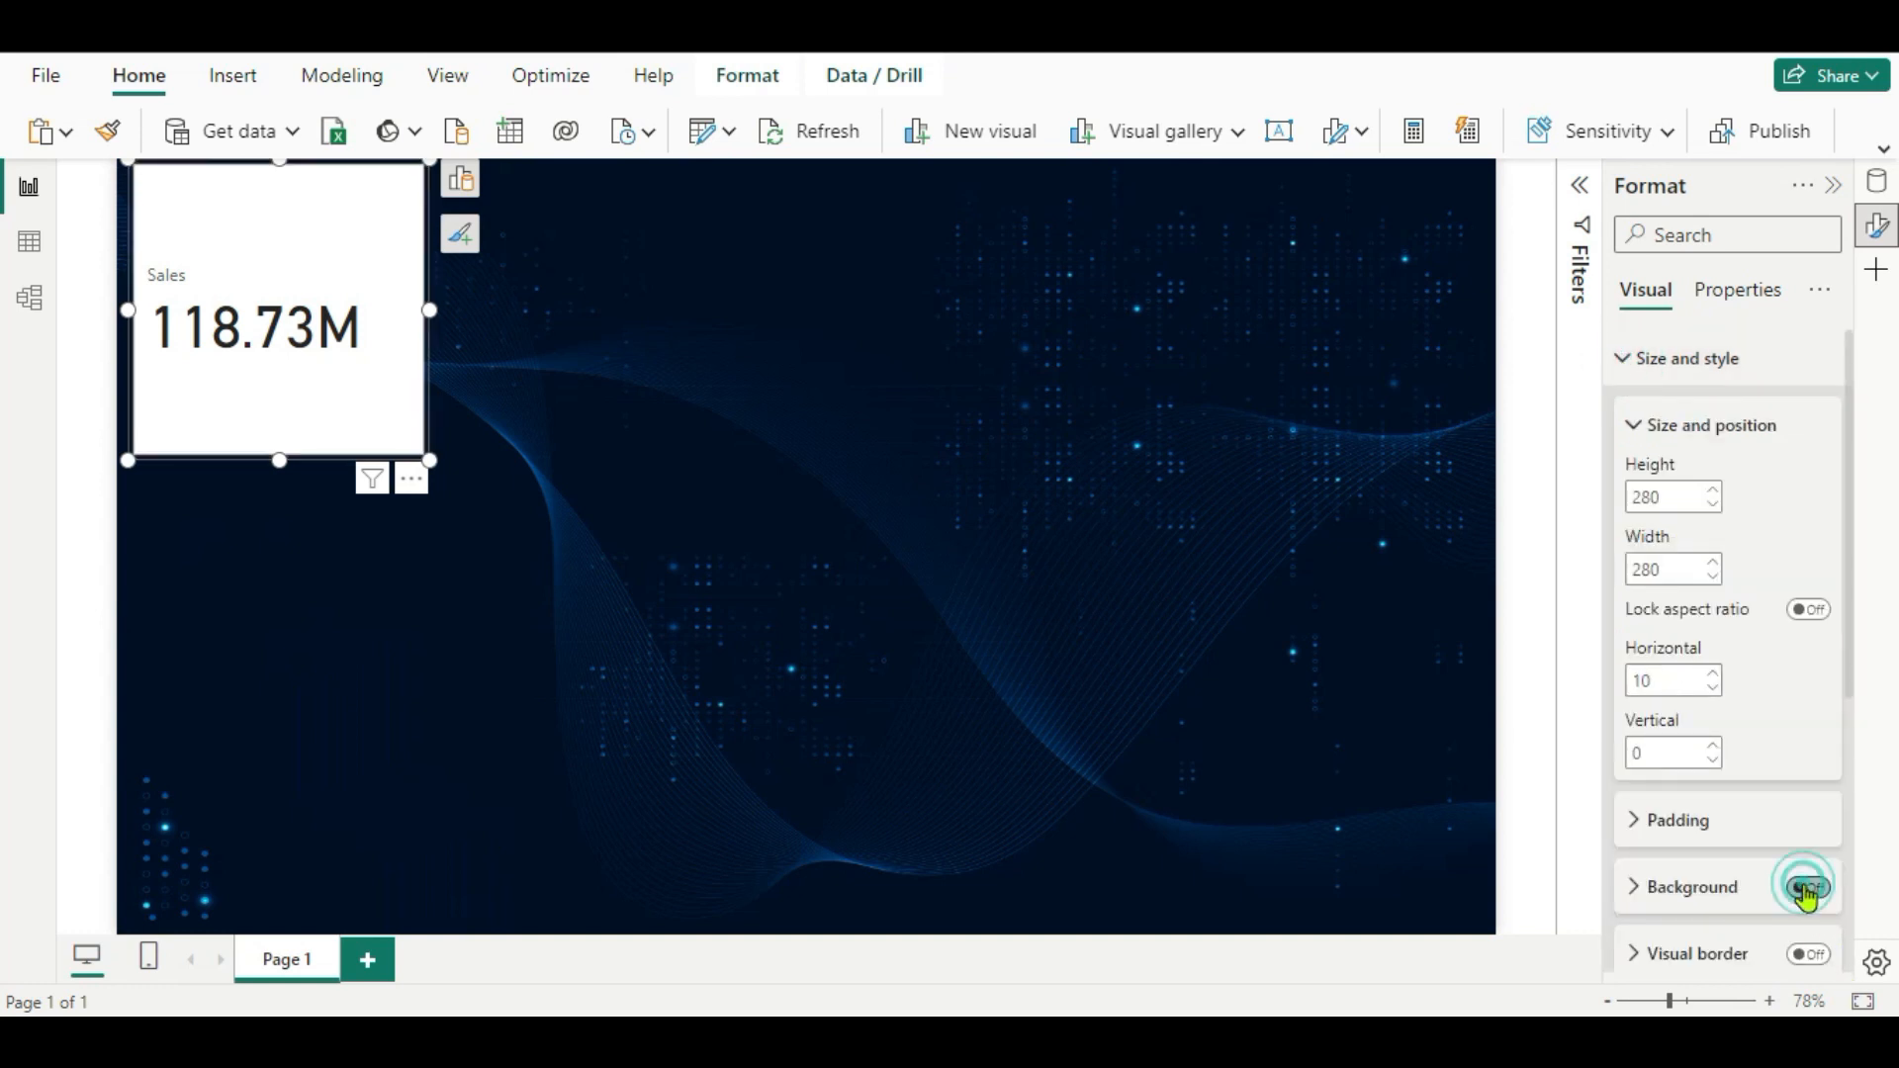
click(1629, 361)
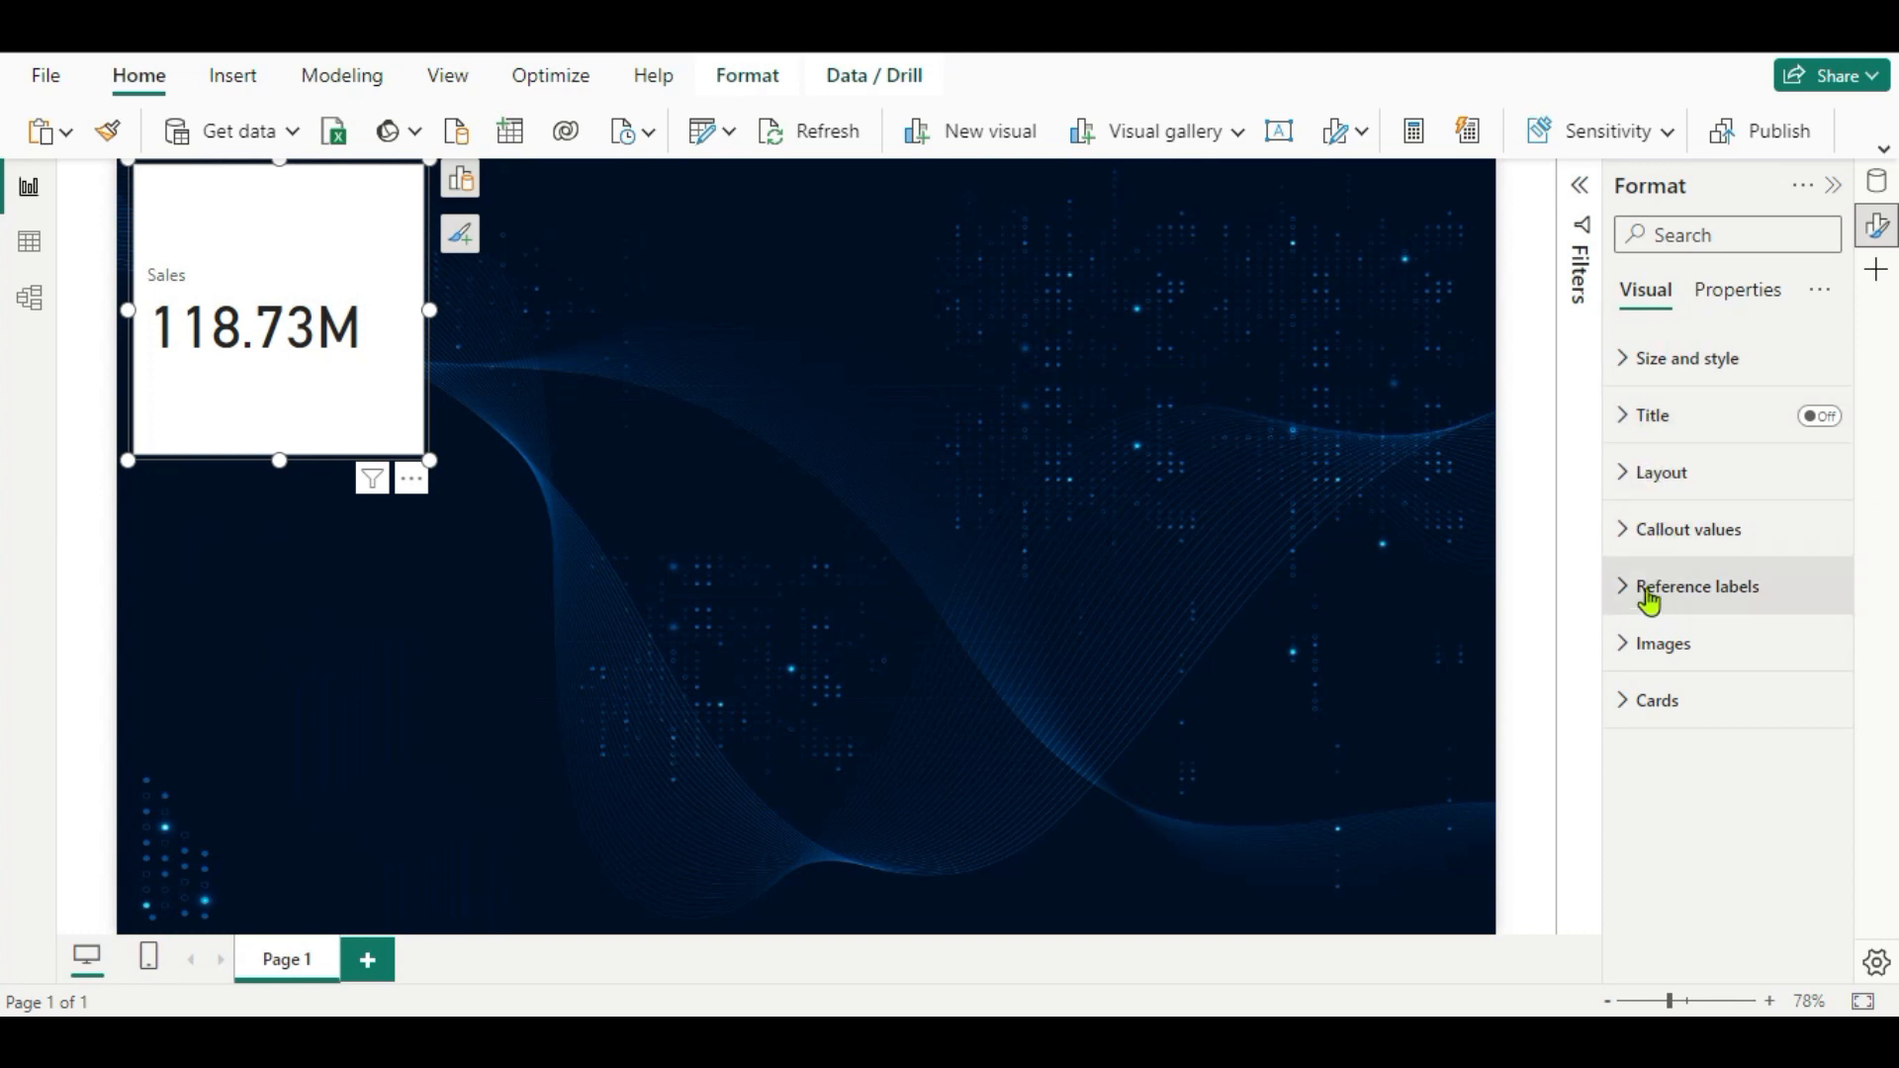
Format the card's callout value at font size 25, bold, light blue and horizontally centred.
click(1620, 529)
scroll(1687, 804, down, 2)
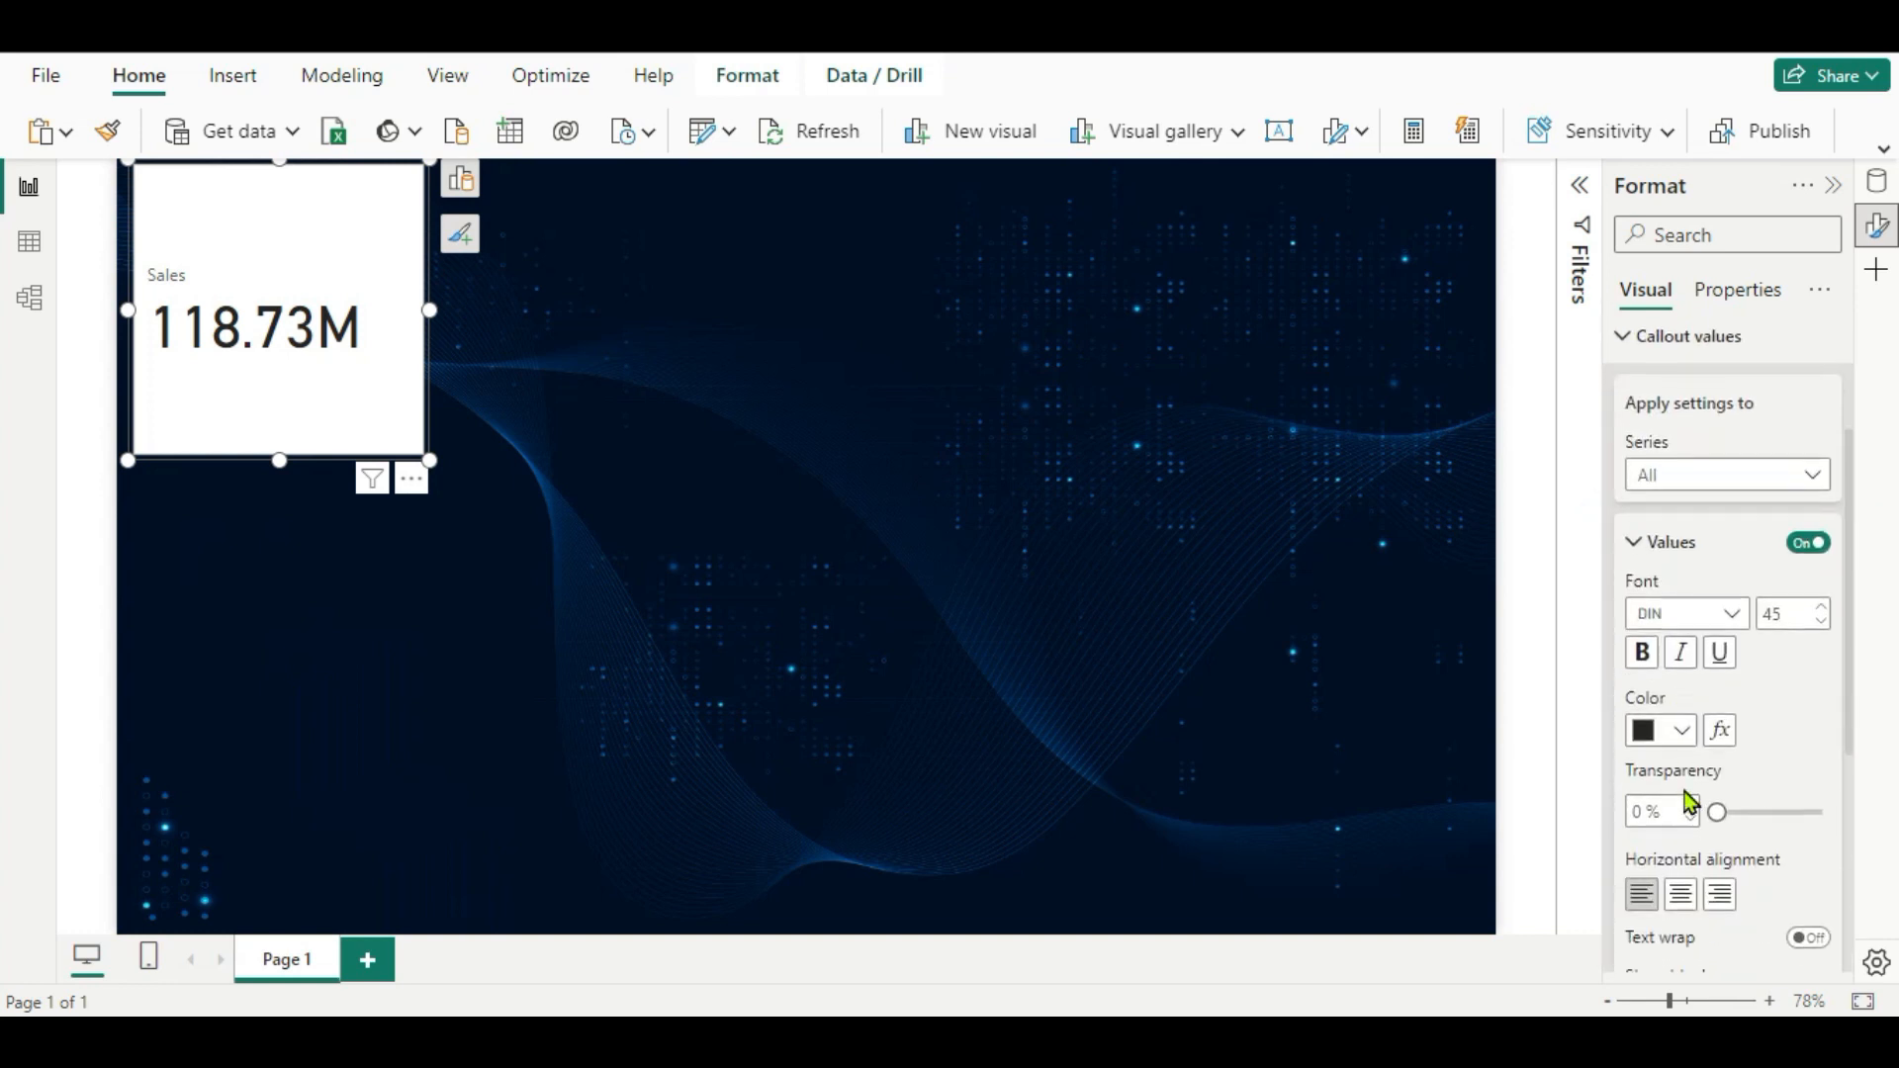
double_click(1797, 620)
text(25)
click(1642, 653)
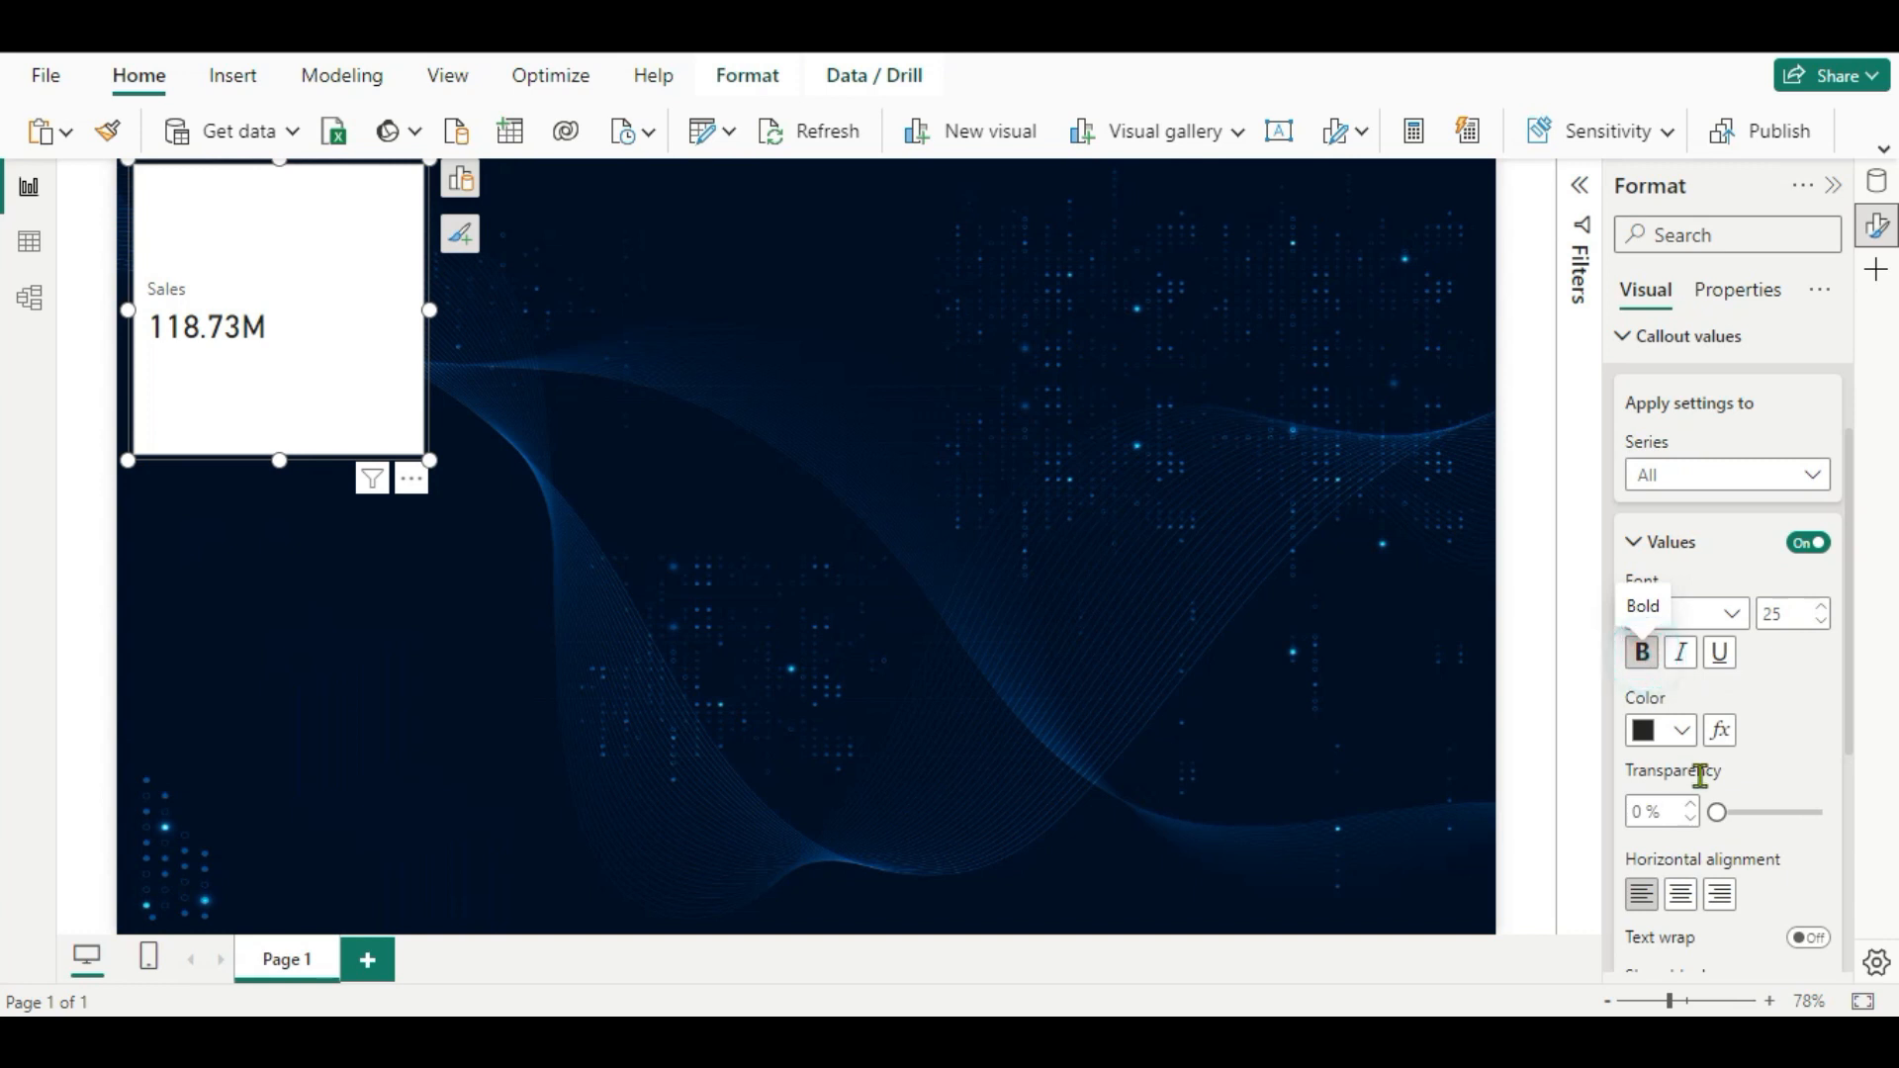
click(1681, 730)
click(1520, 614)
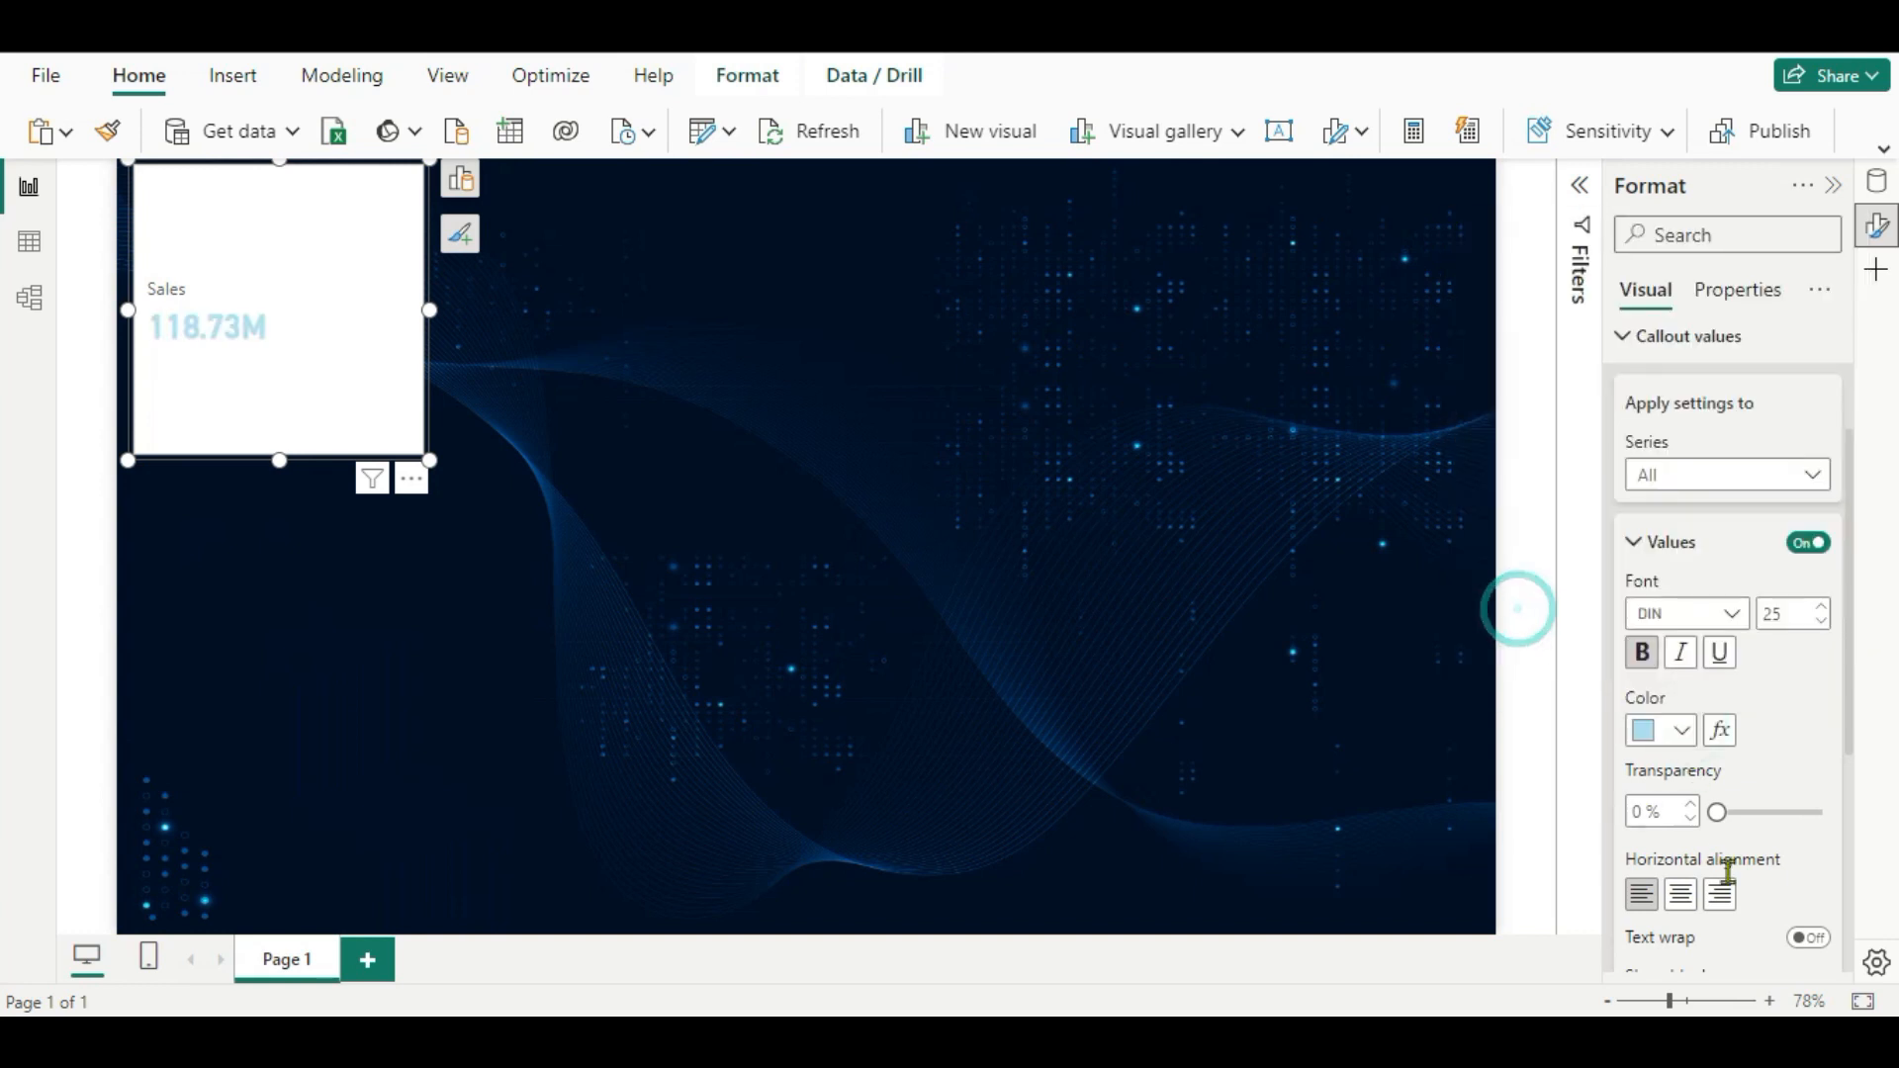
click(1680, 894)
scroll(1739, 863, down, 4)
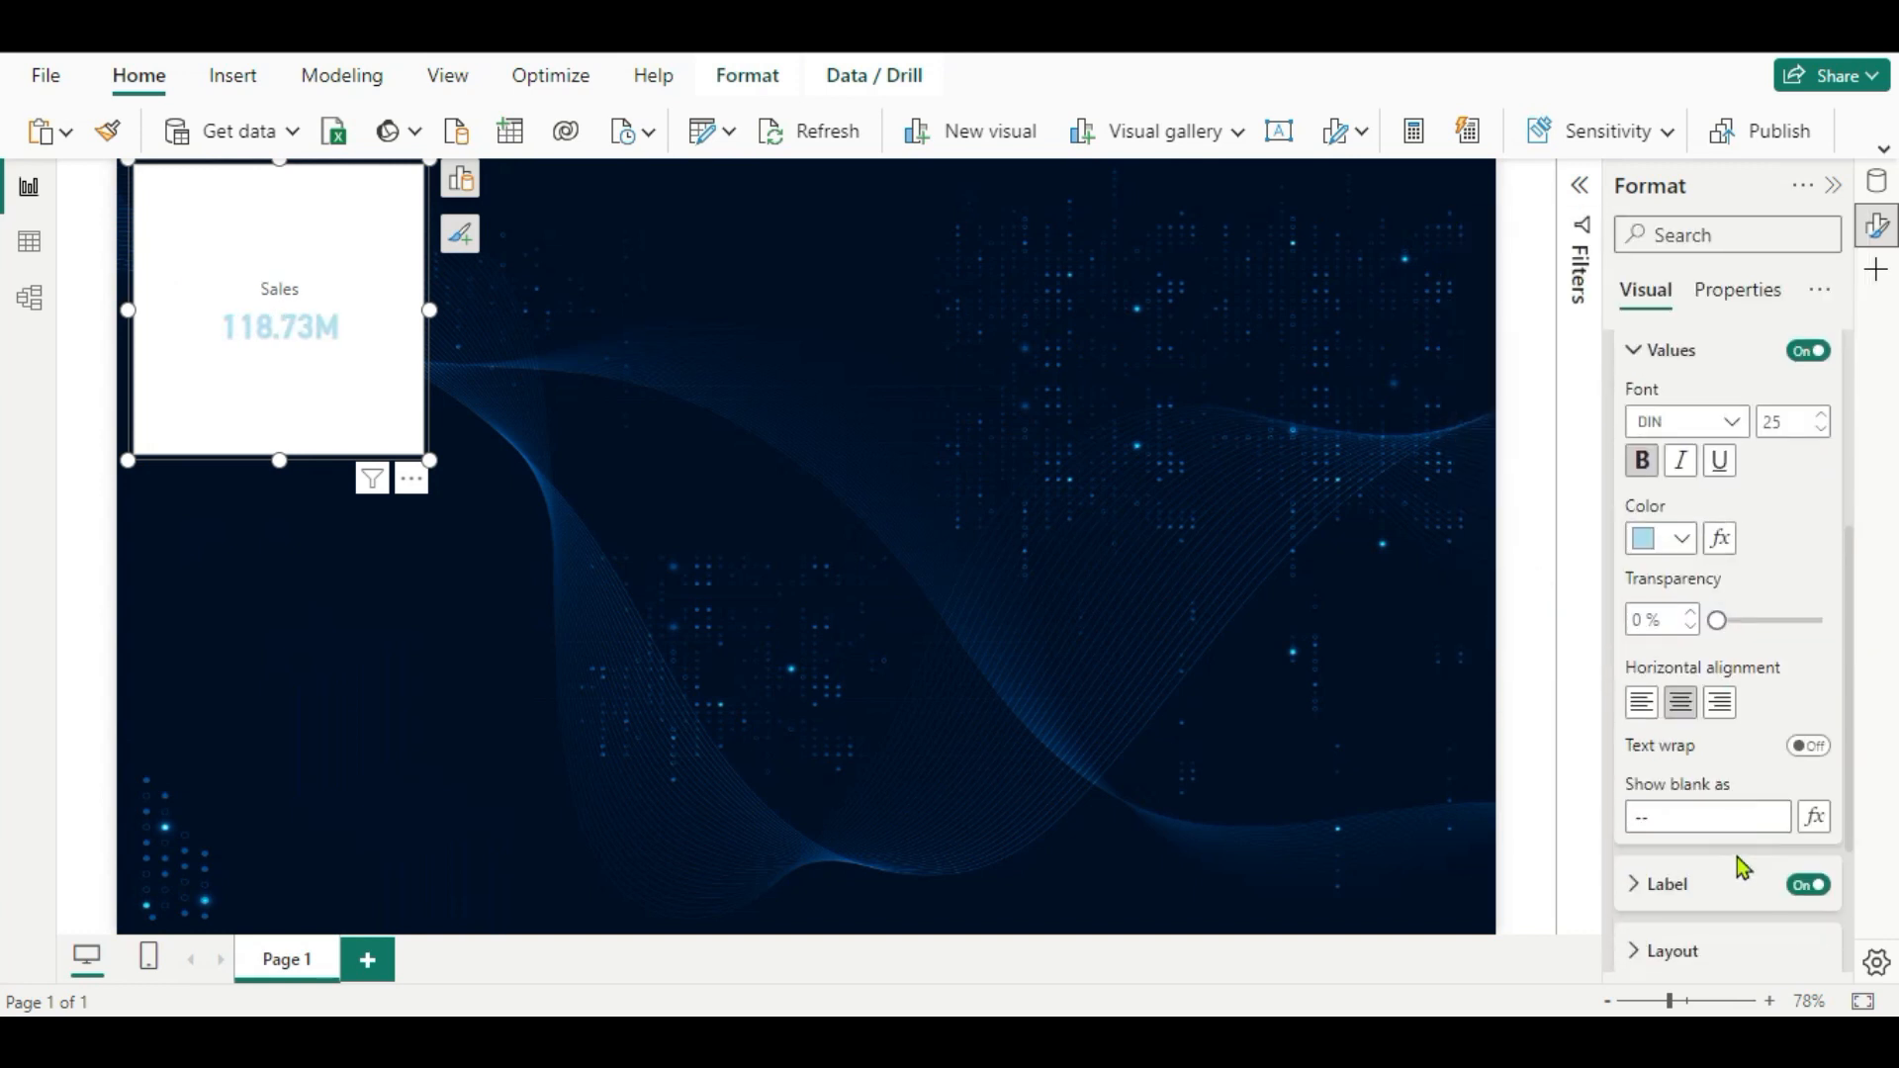
Format the callout label above the value at font size 14, bold, in the same light blue.
click(1633, 653)
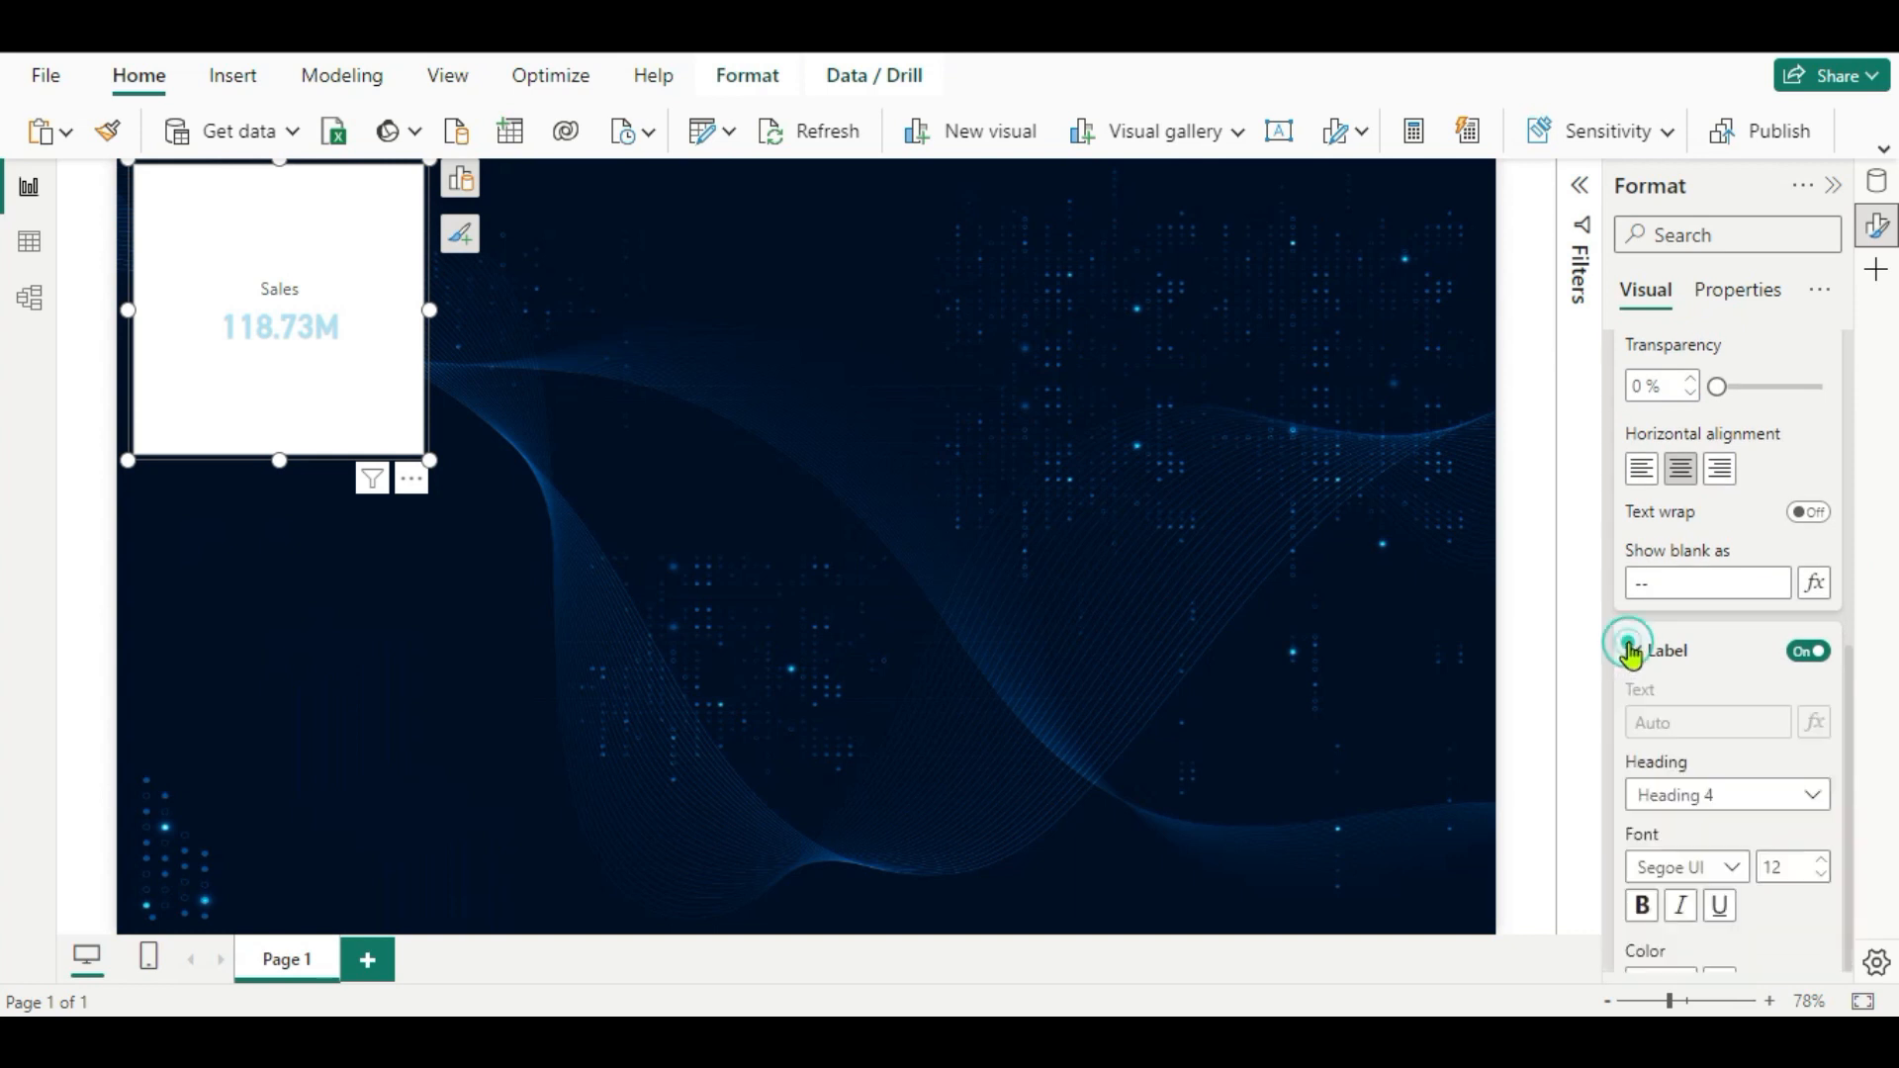
scroll(1694, 751, down, 3)
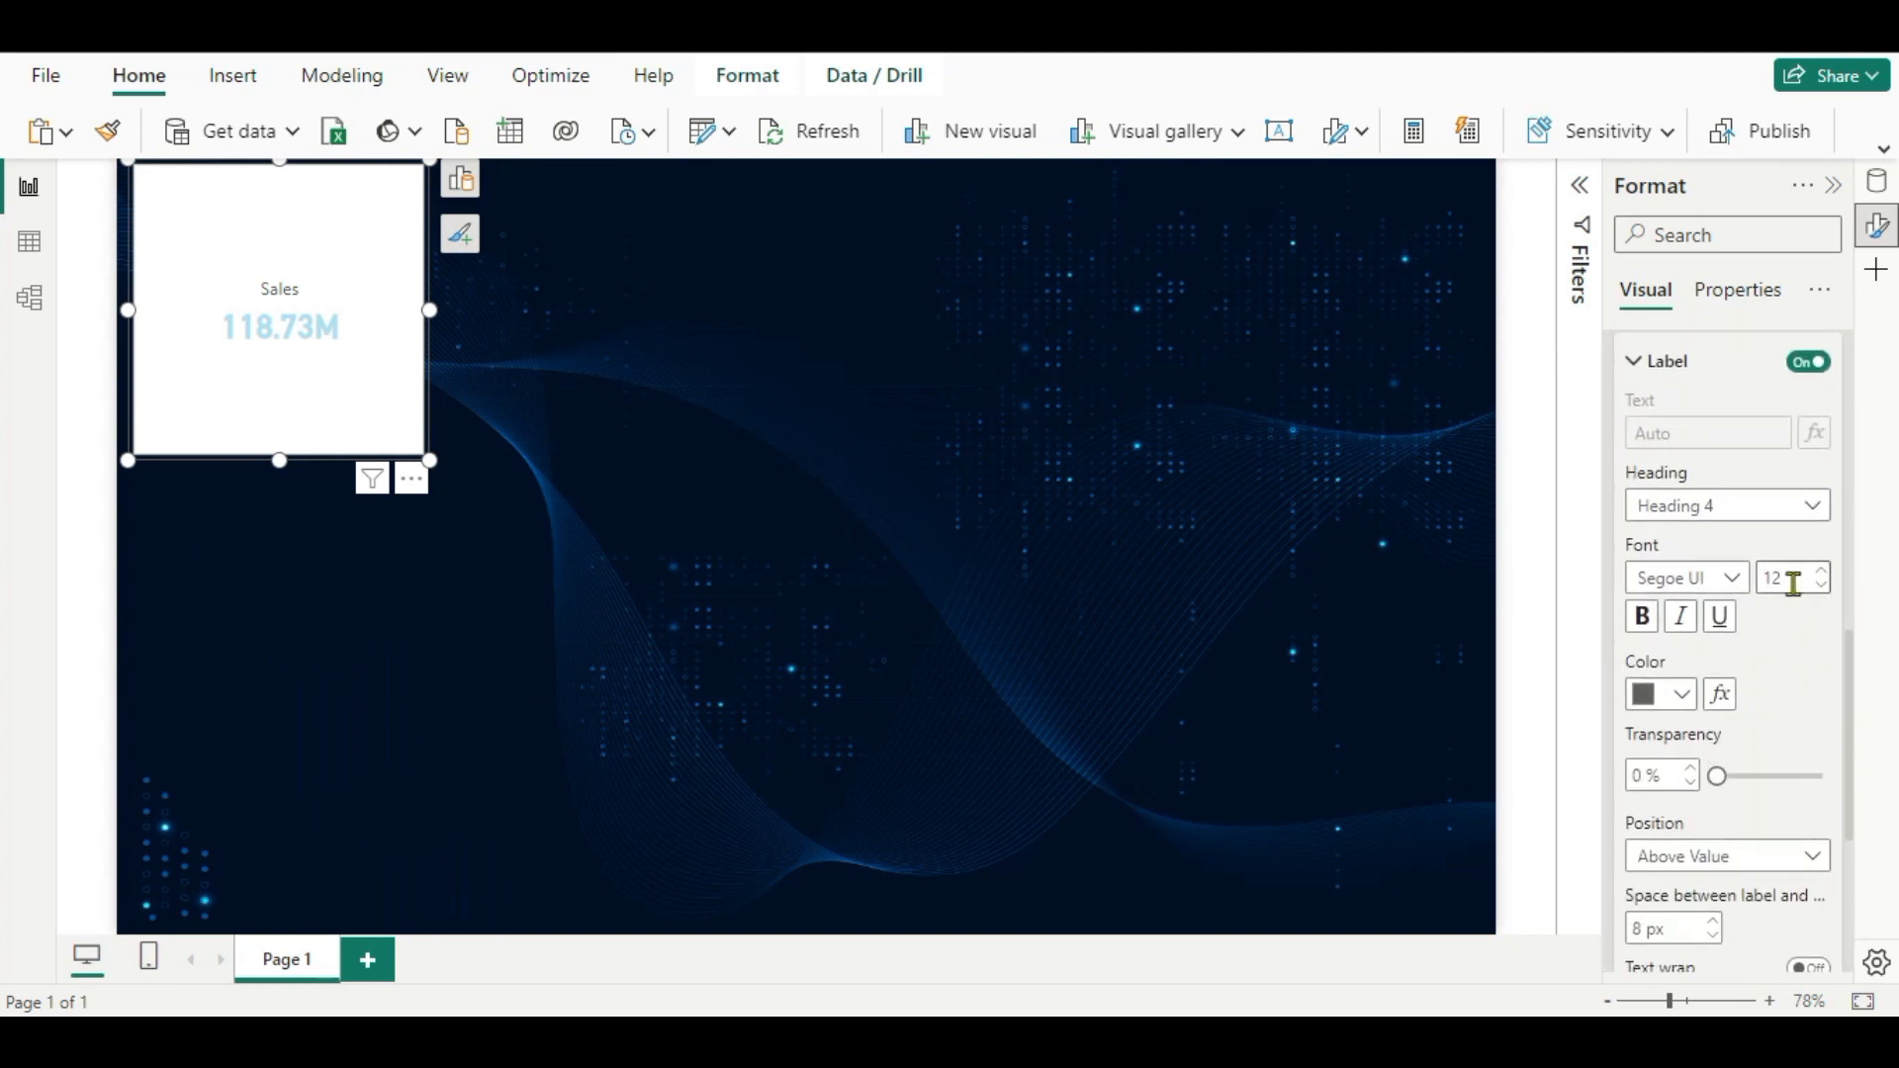
click(1790, 578)
text(14)
click(1641, 617)
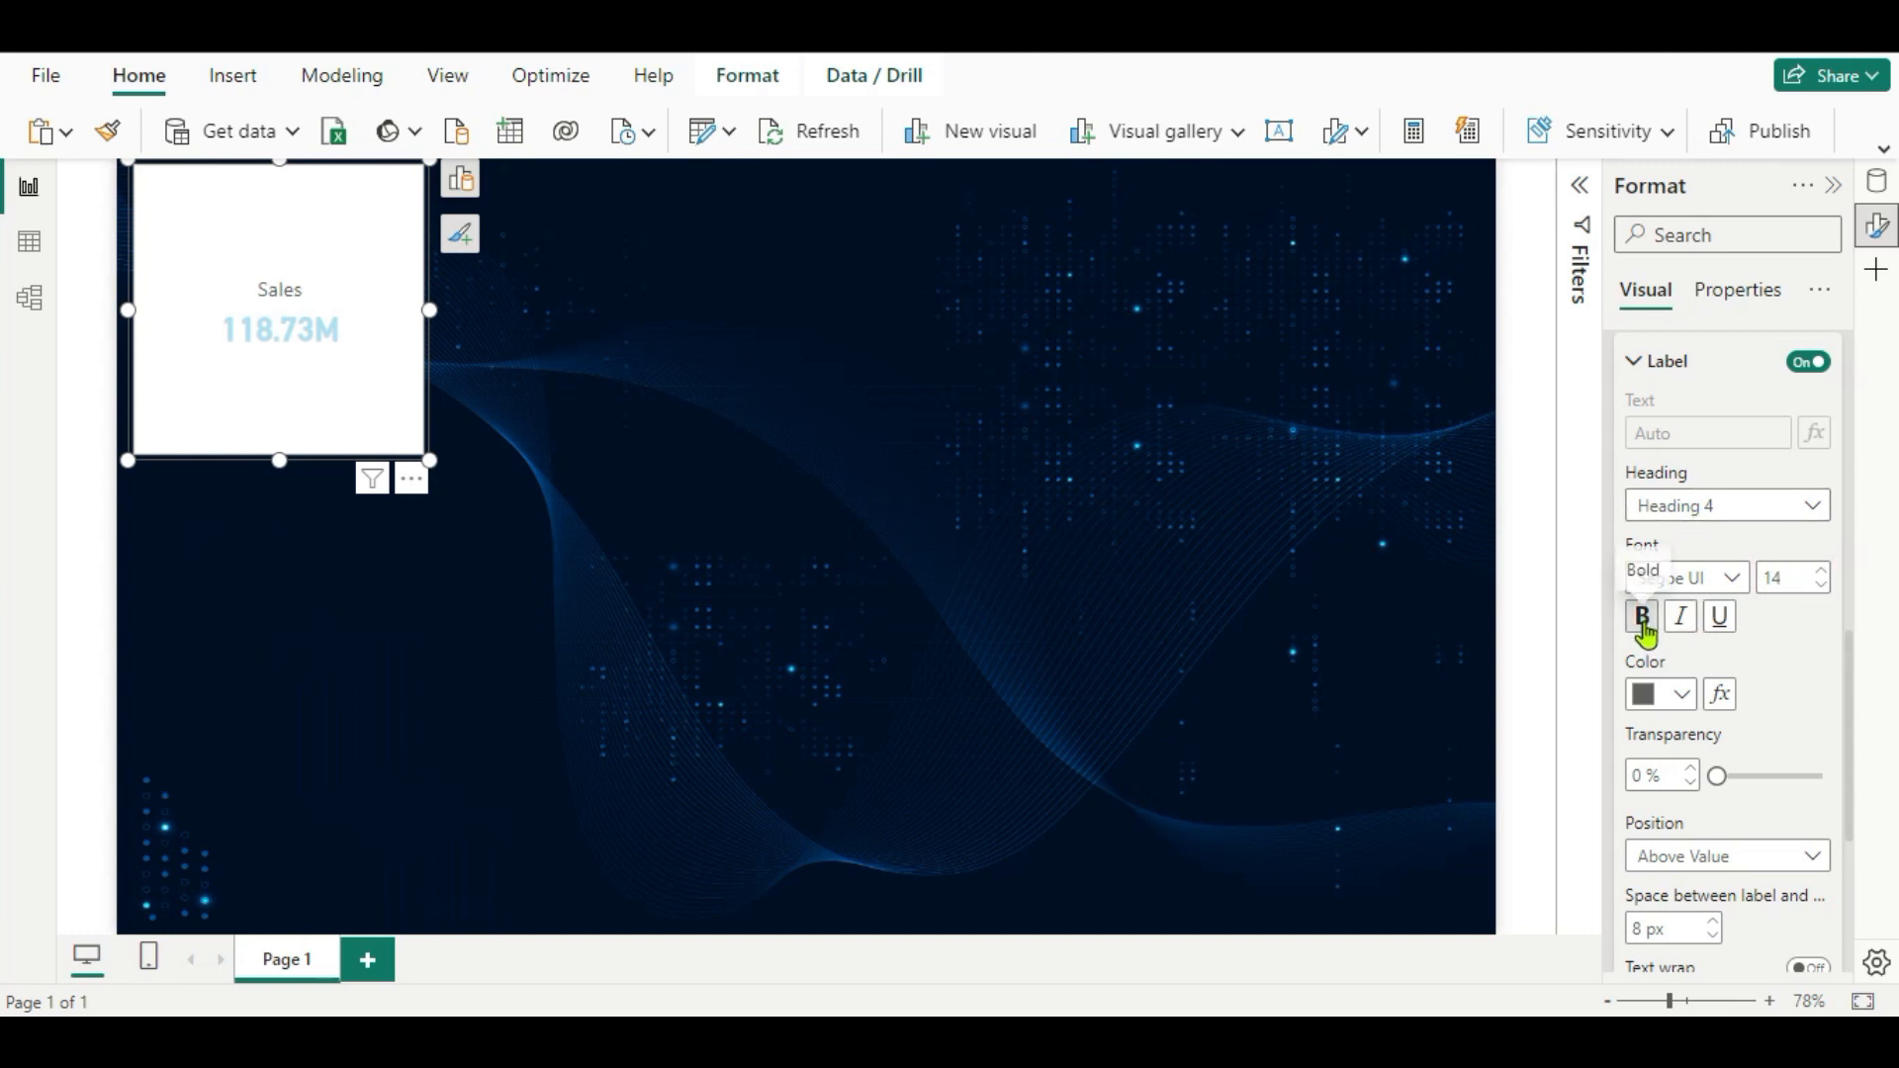
click(1684, 694)
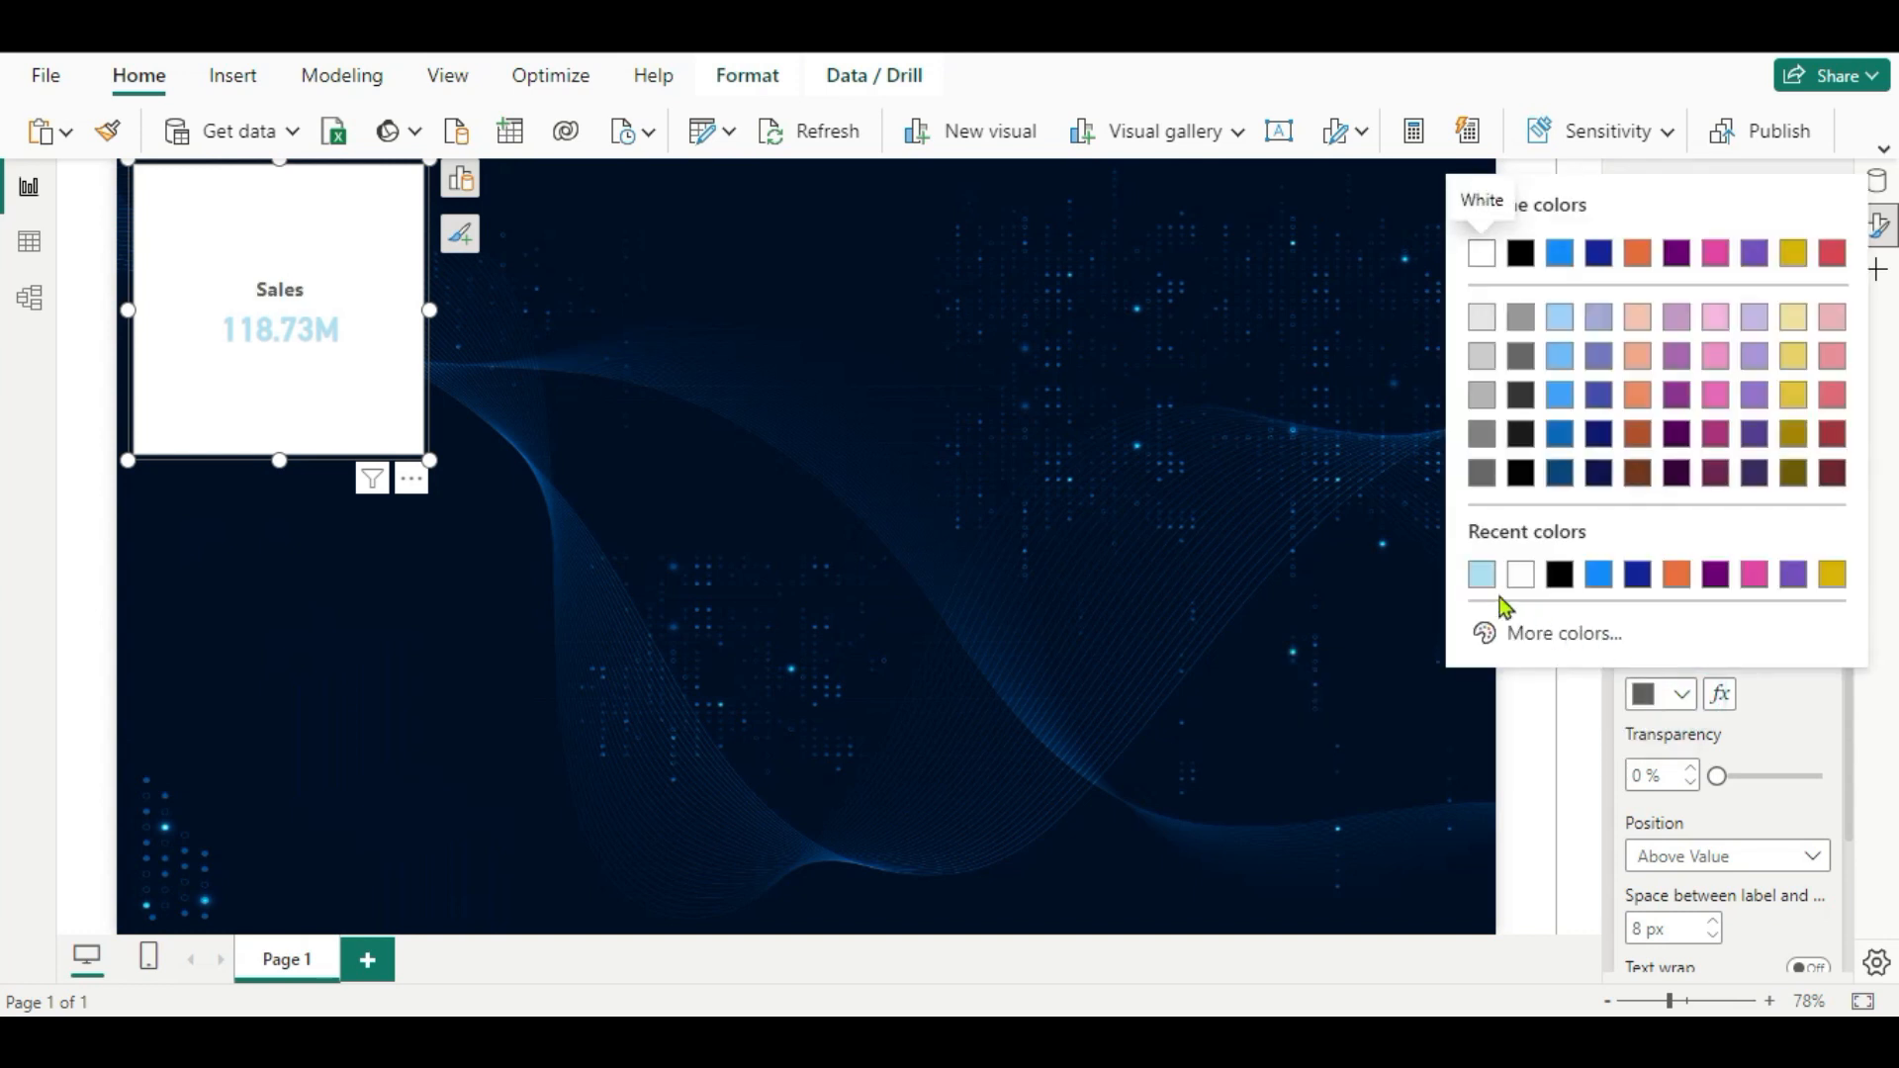
click(1477, 582)
scroll(1776, 692, down, 2)
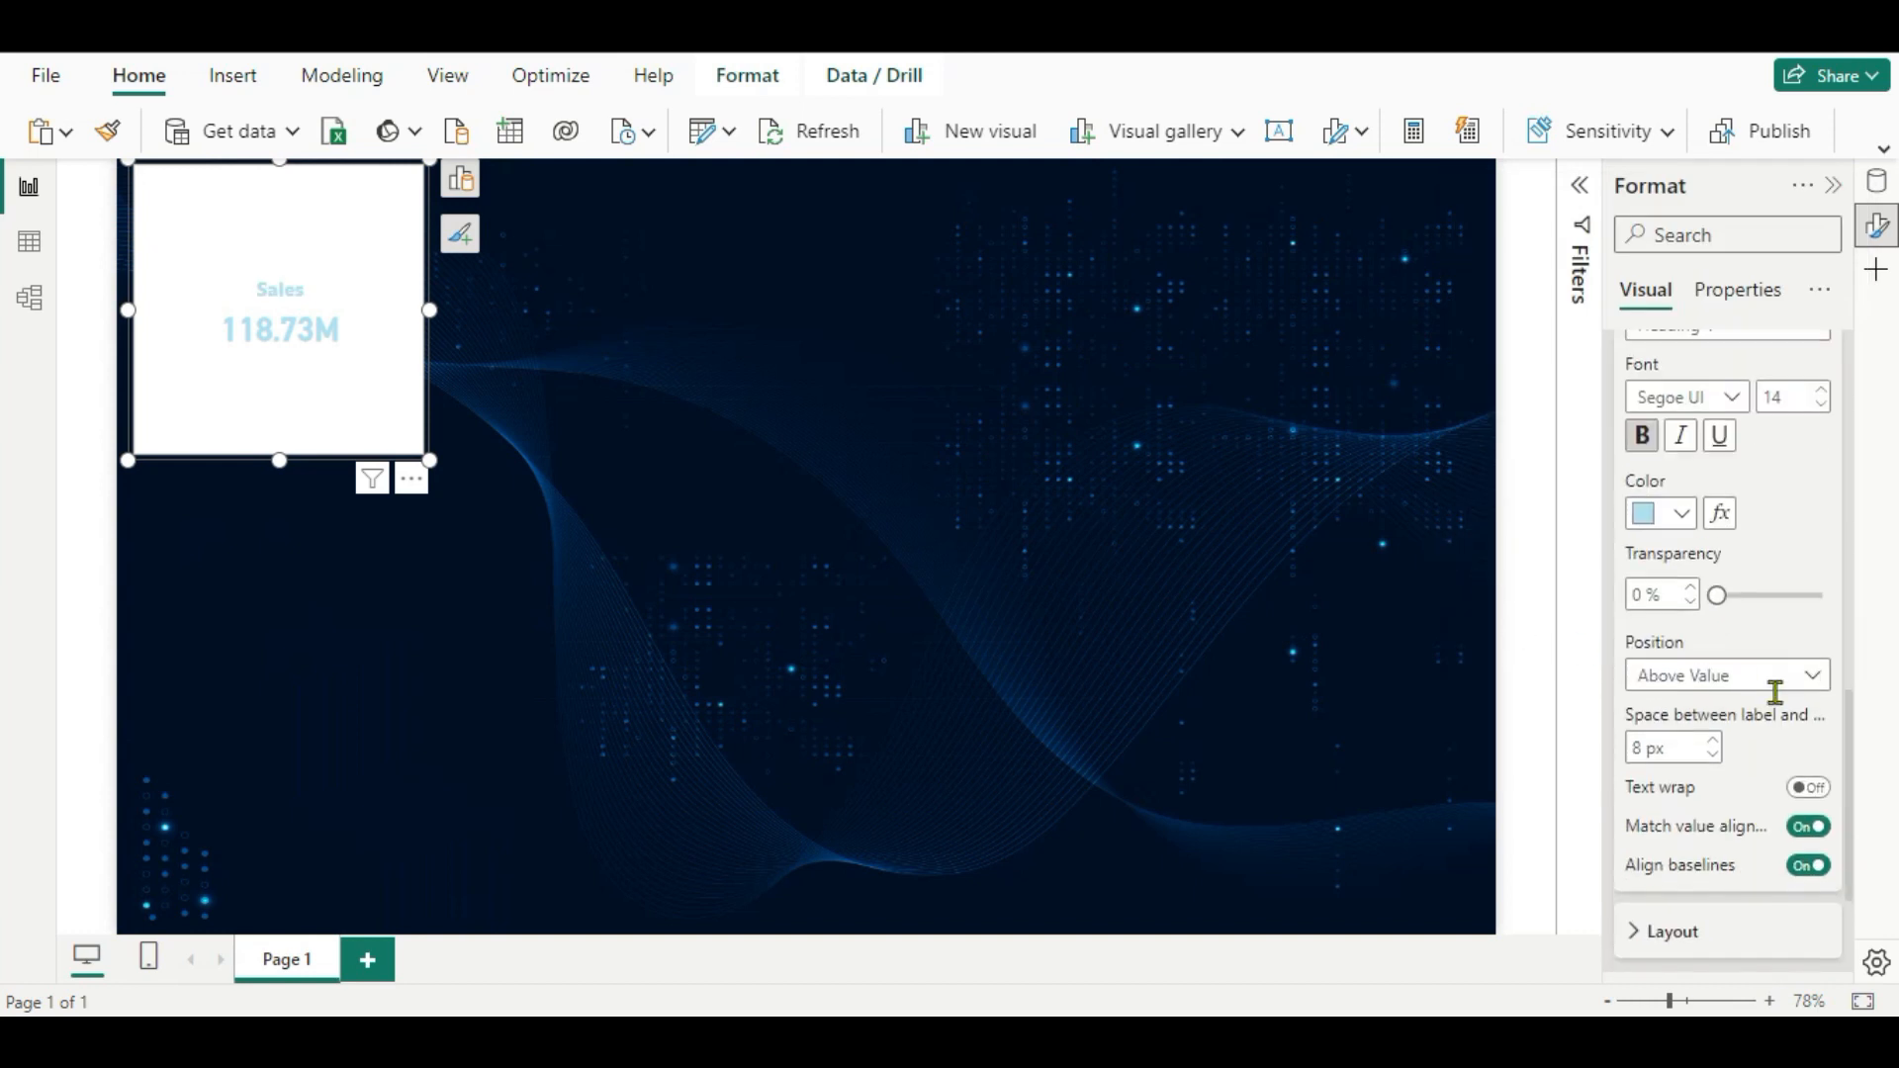
scroll(1776, 692, down, 2)
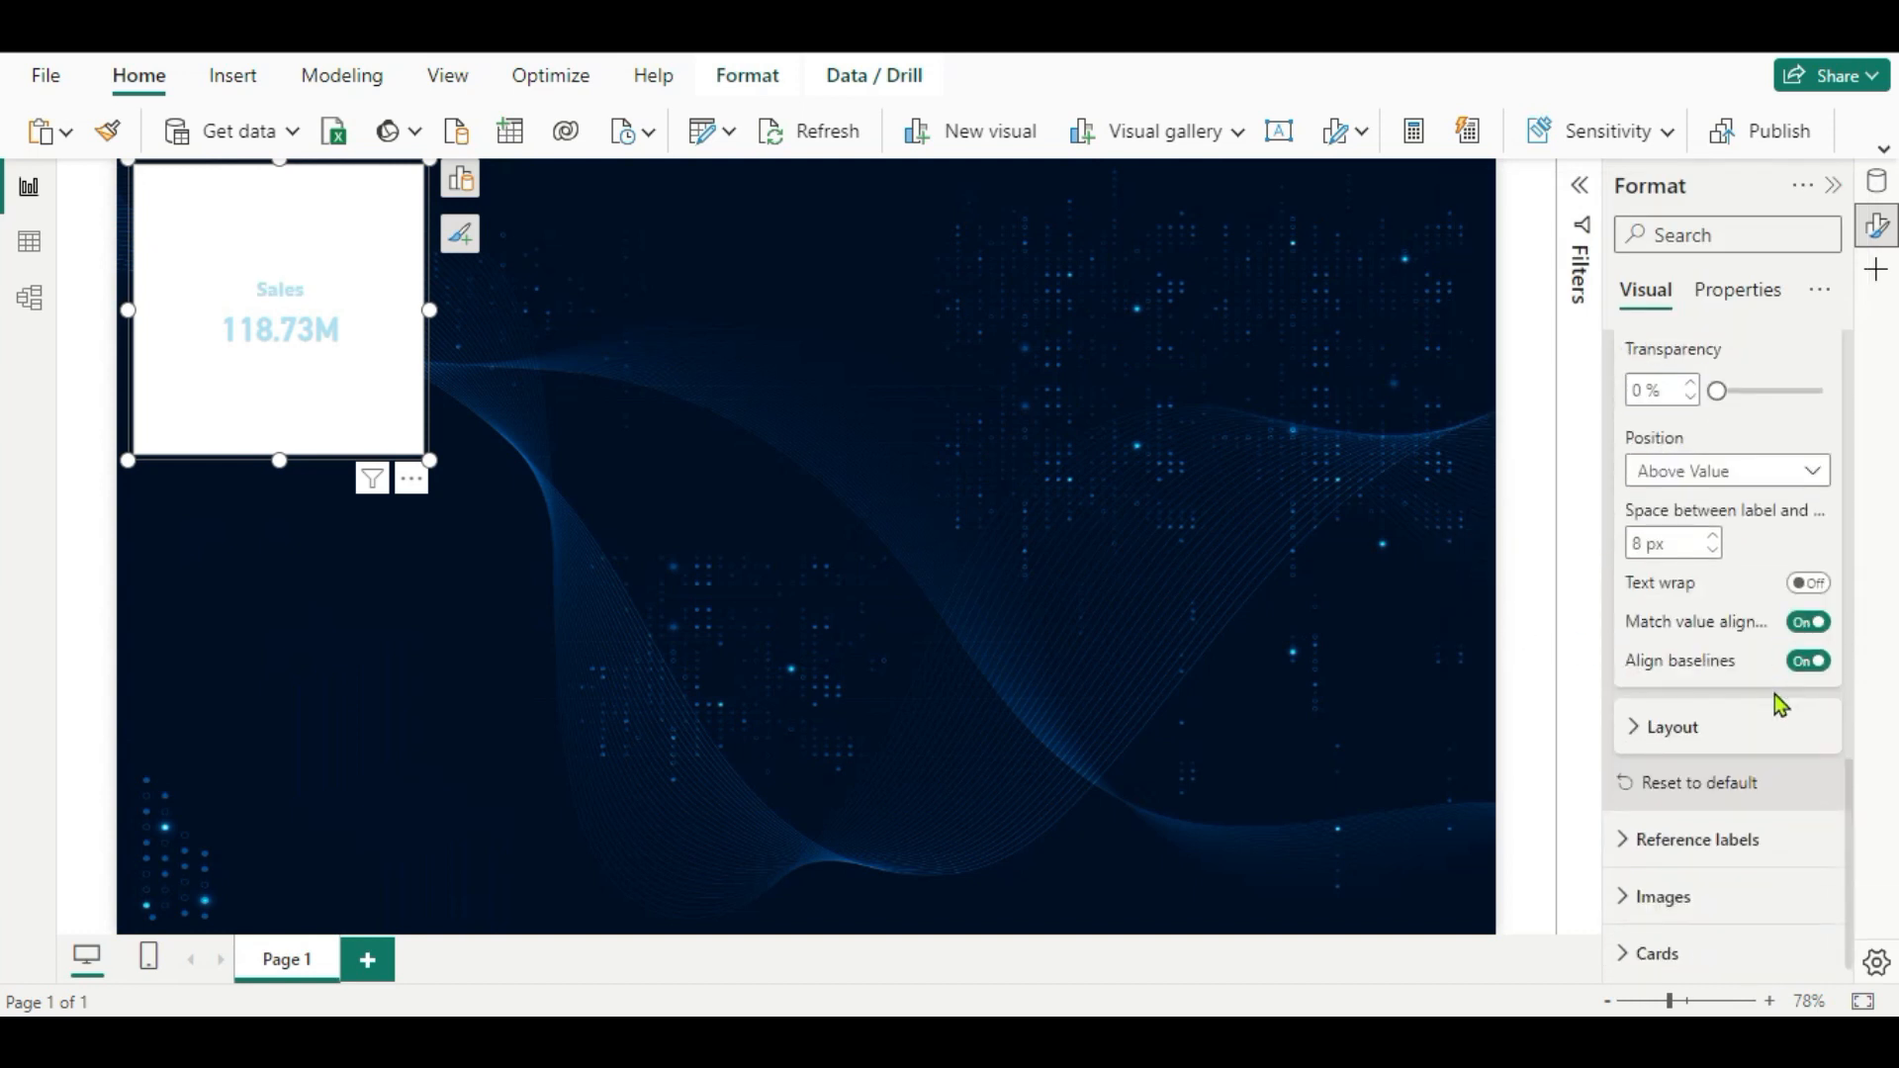
click(1634, 730)
scroll(1692, 791, down, 2)
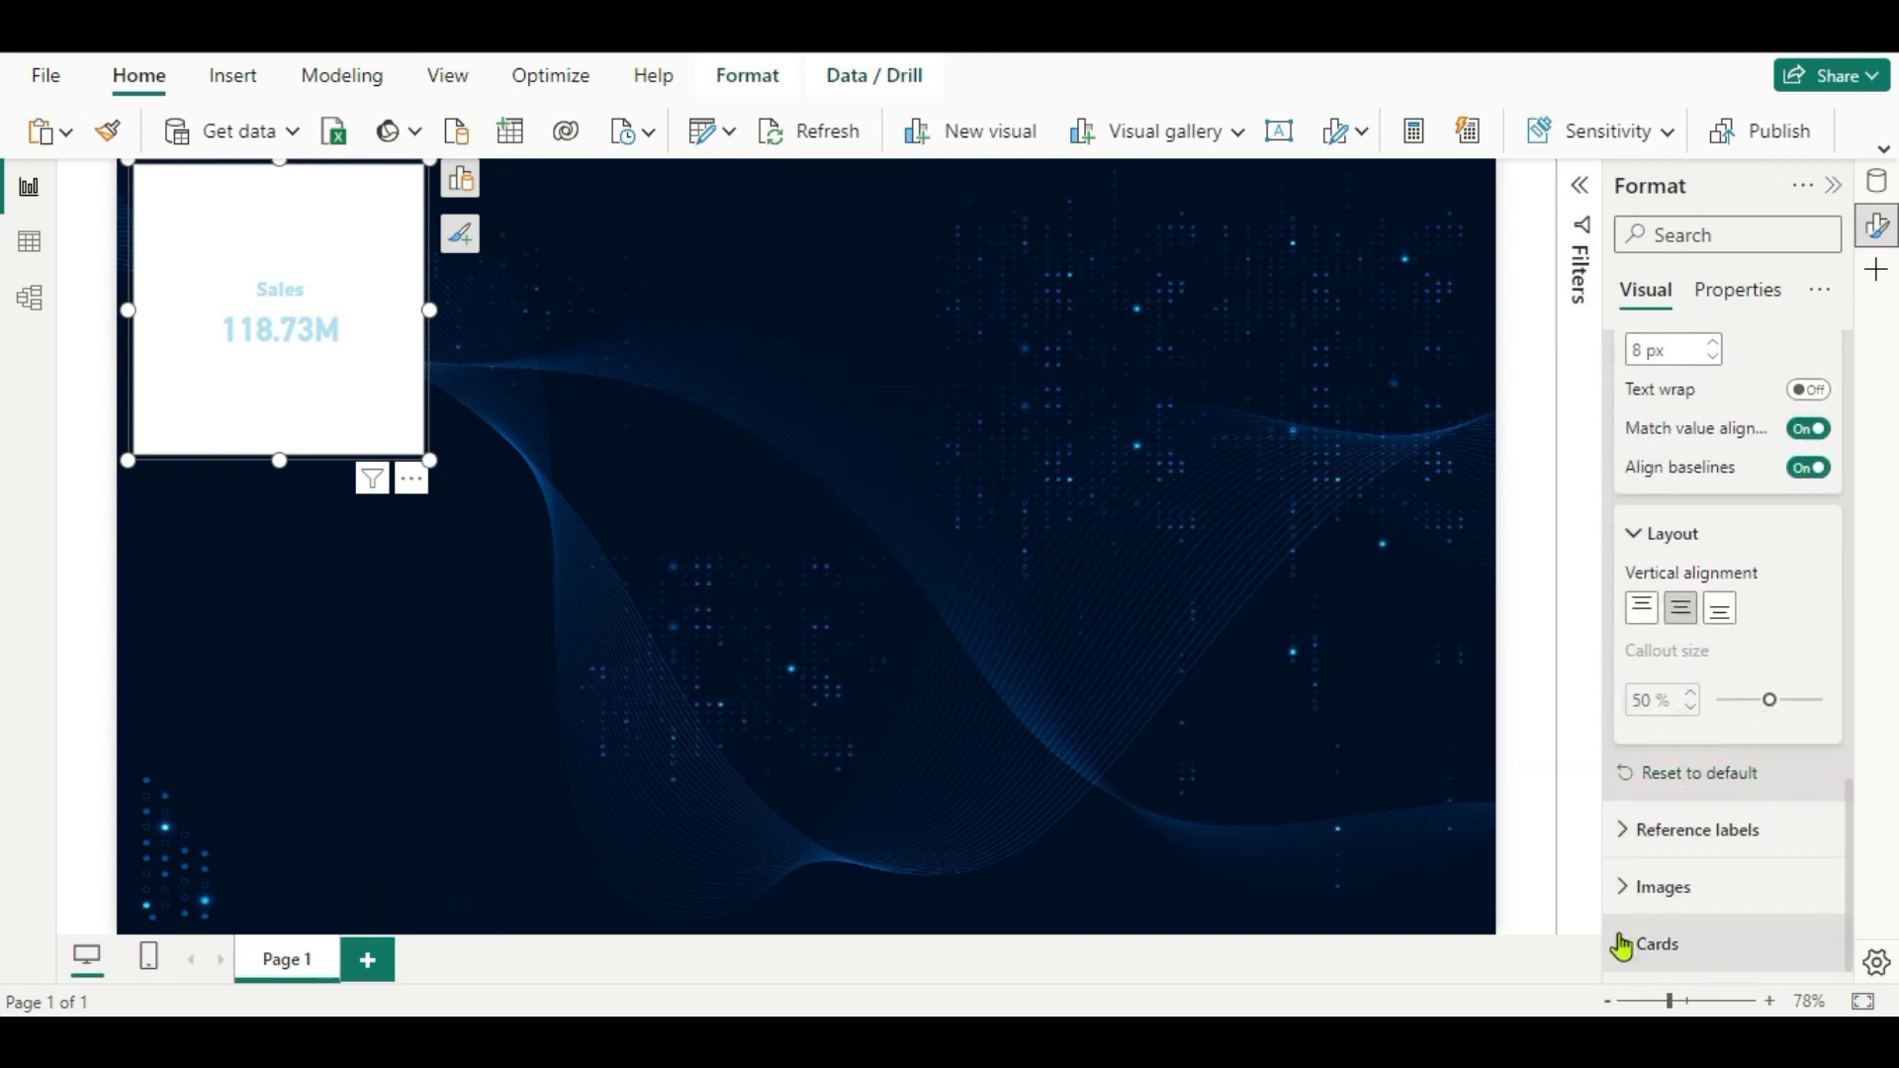
Apply the card's image settings to the Sales series and turn on its image.
click(1624, 887)
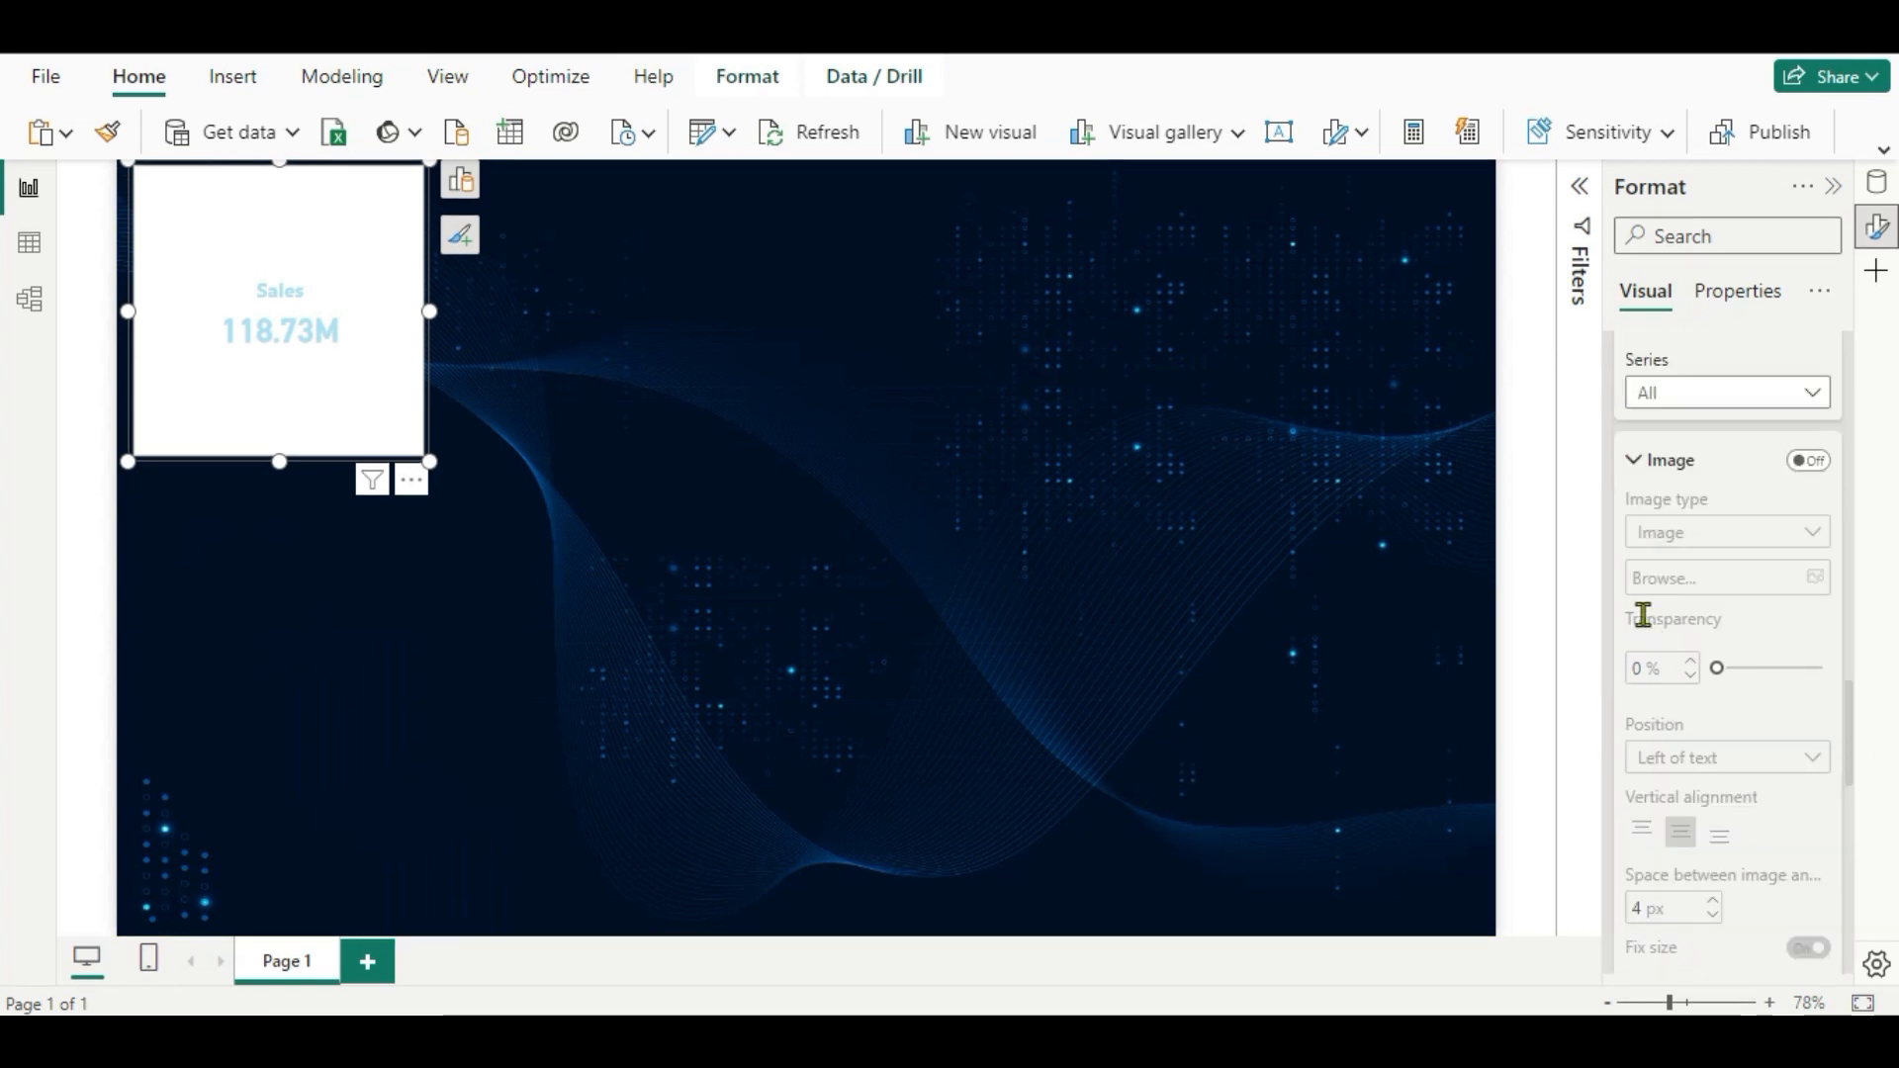
scroll(1662, 623, up, 1)
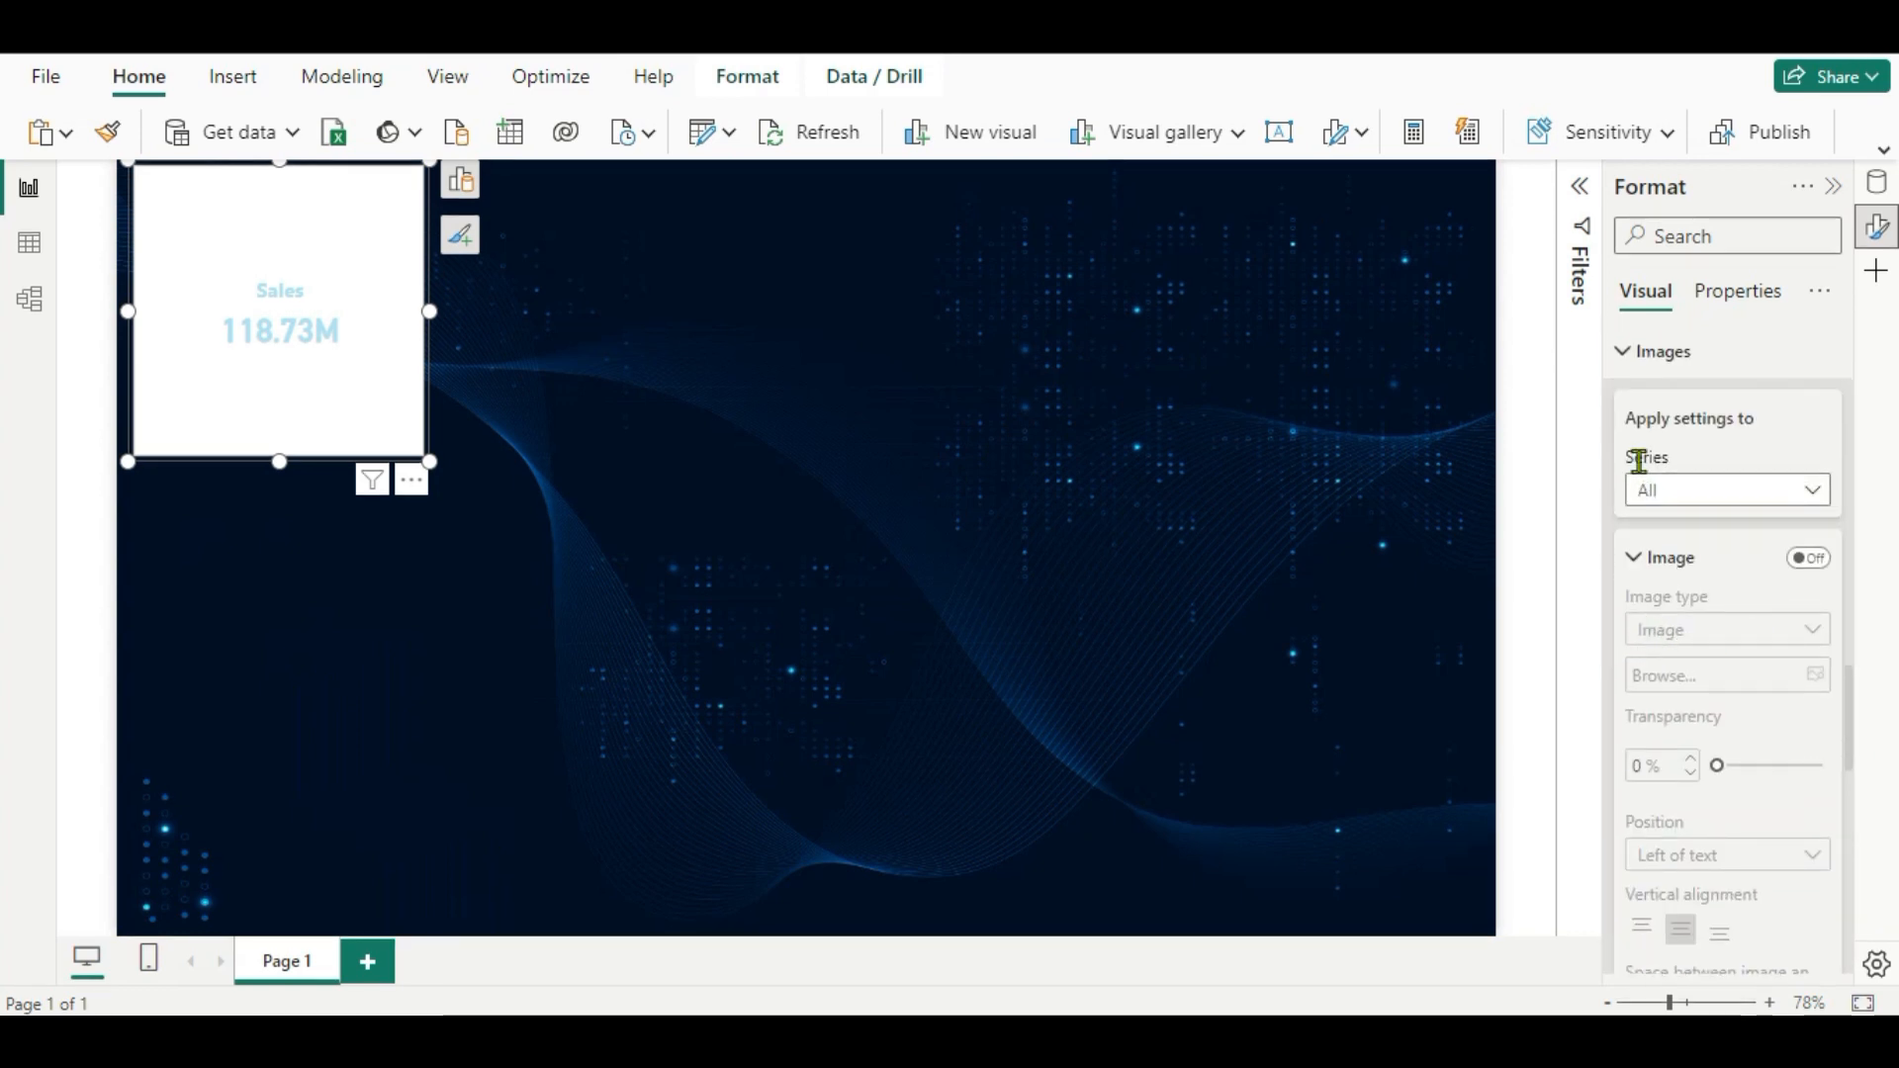
click(1800, 492)
click(1708, 555)
click(1802, 566)
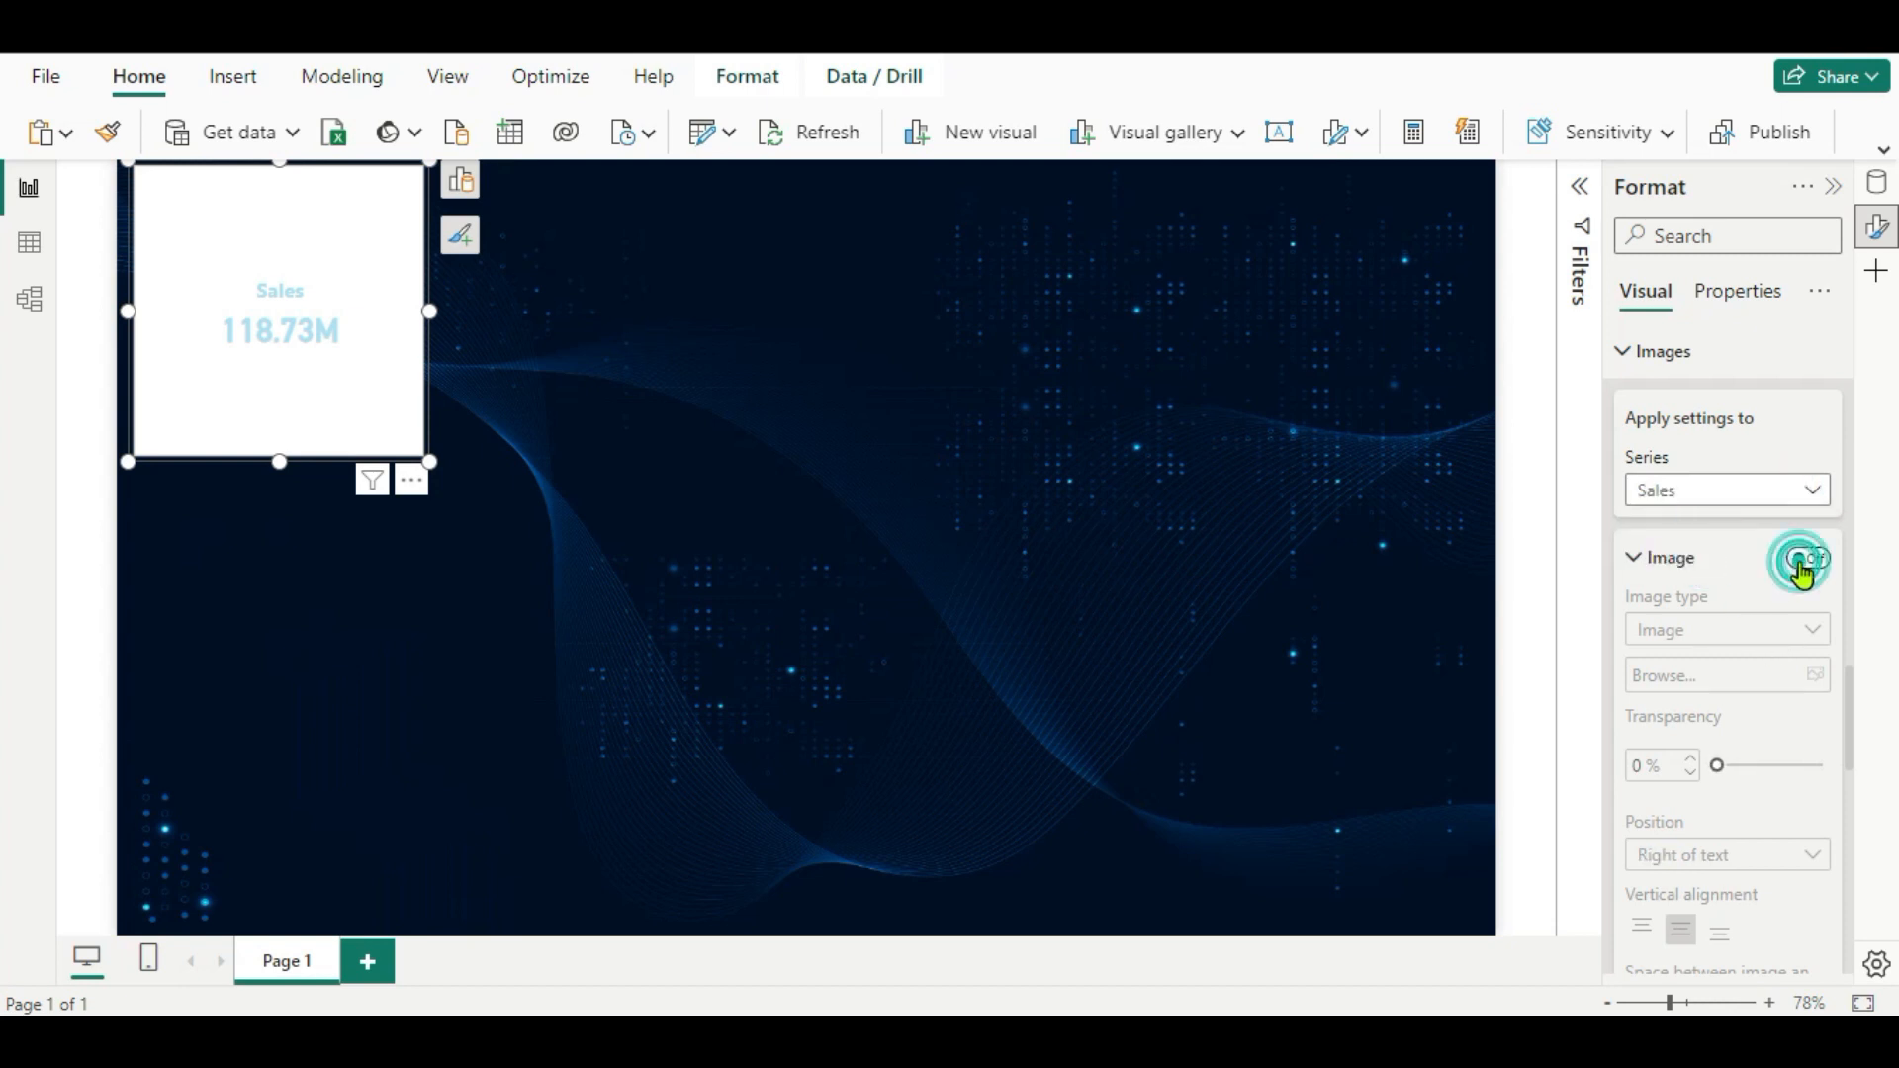
Load Total sales.png from the PBI project YT folder as the Sales card's image.
scroll(1697, 633, down, 2)
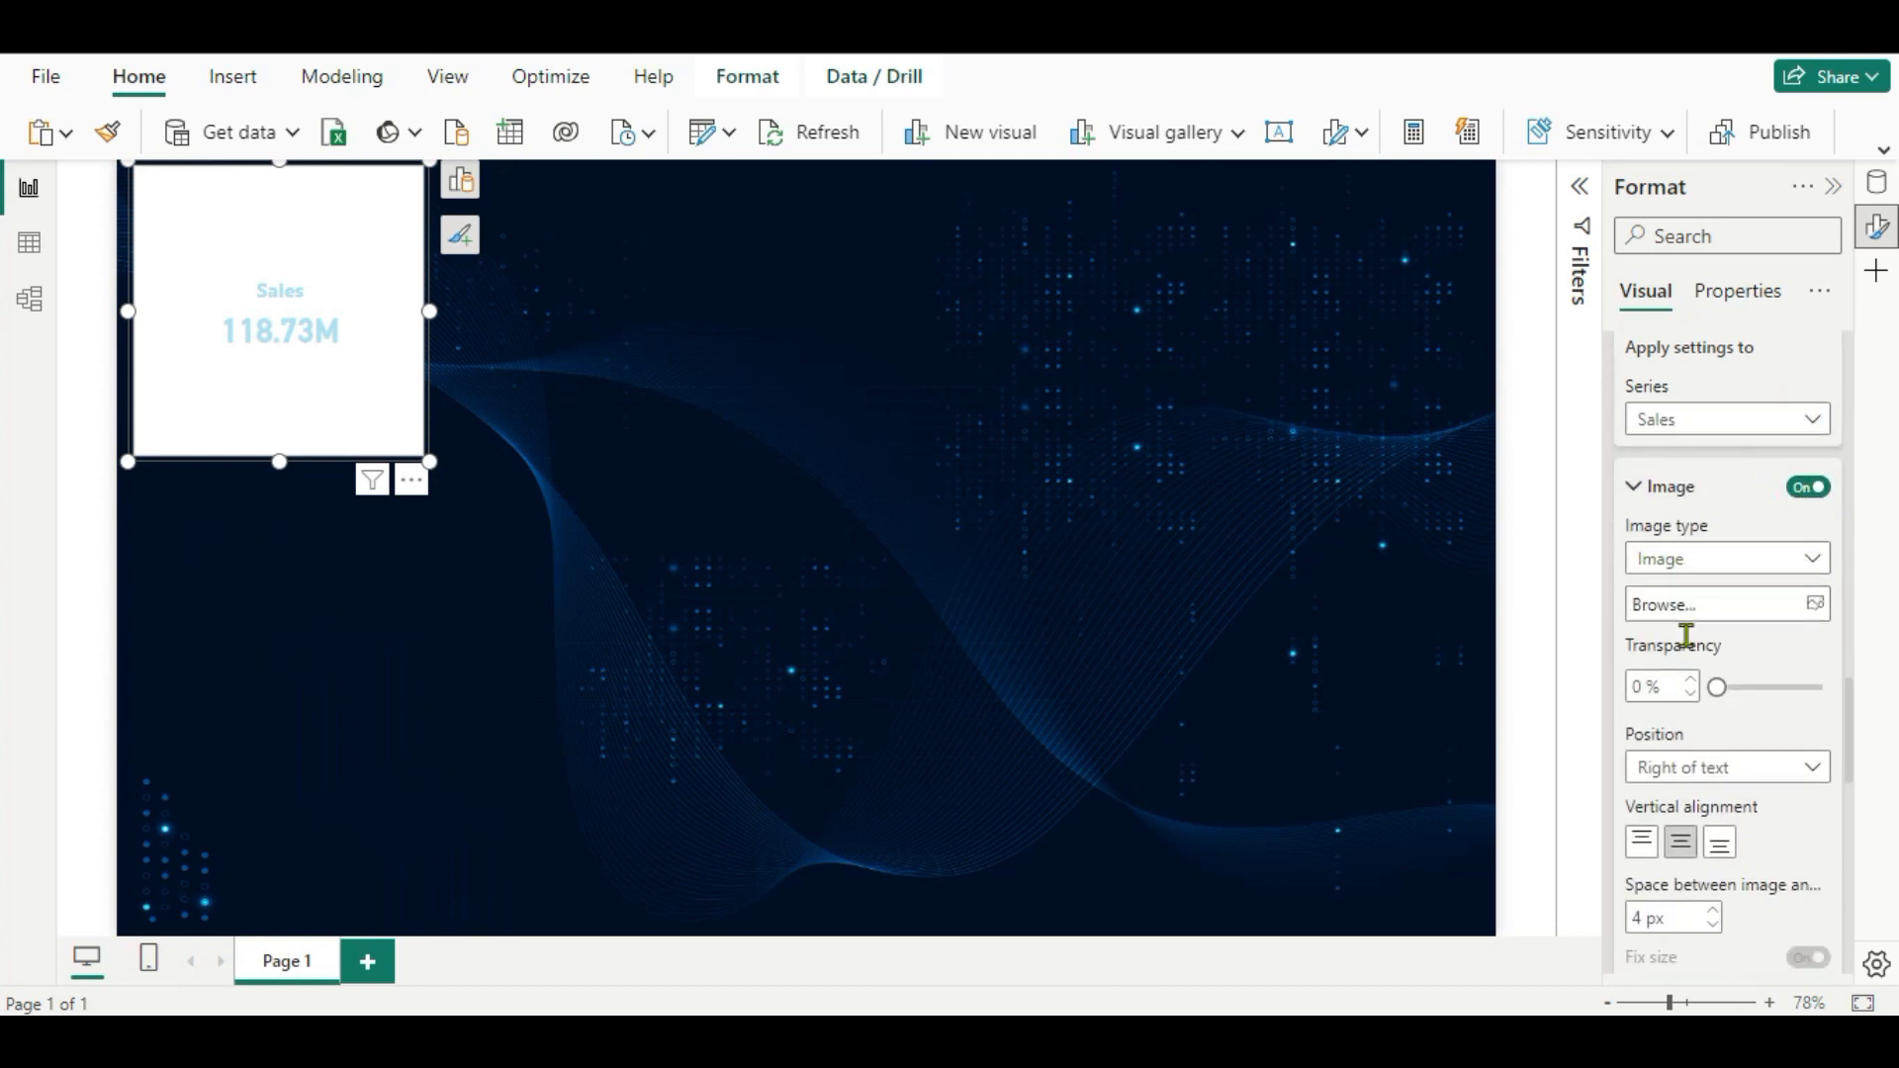
click(1812, 499)
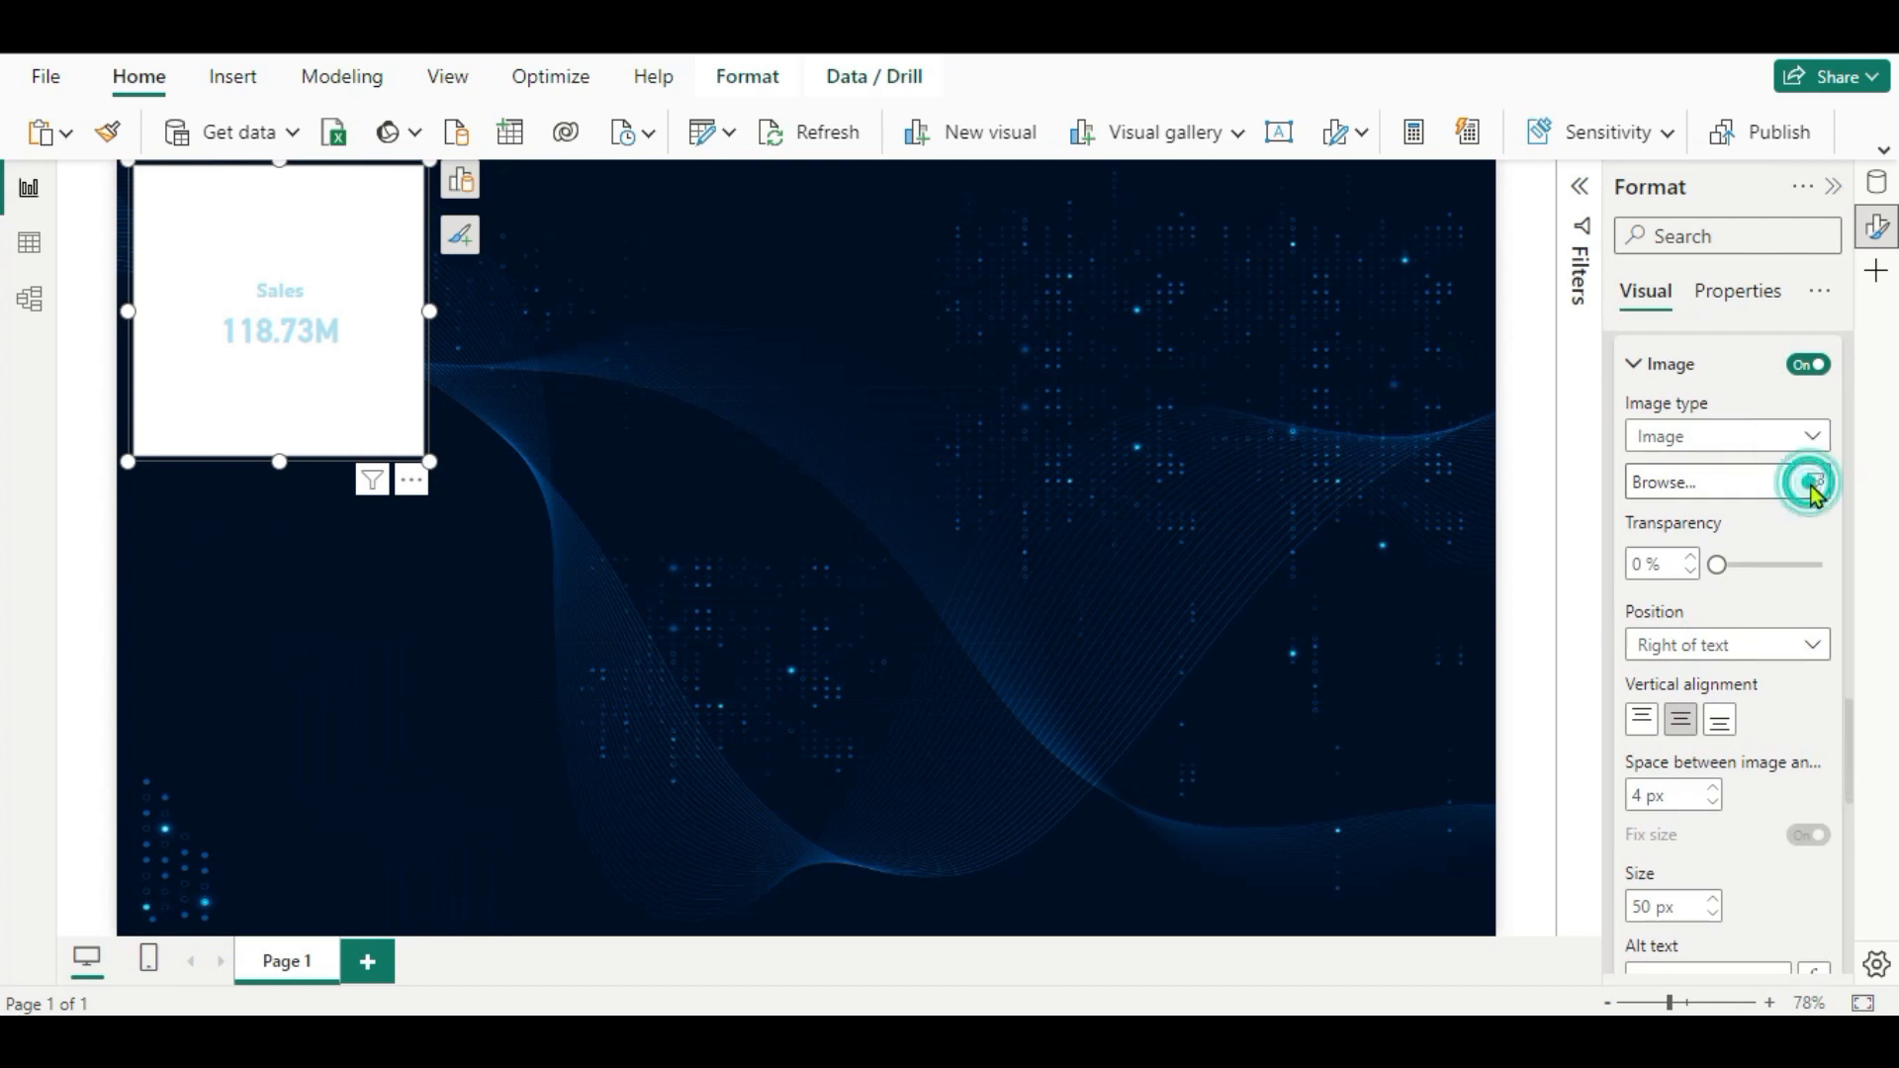
scroll(371, 460, down, 3)
click(368, 460)
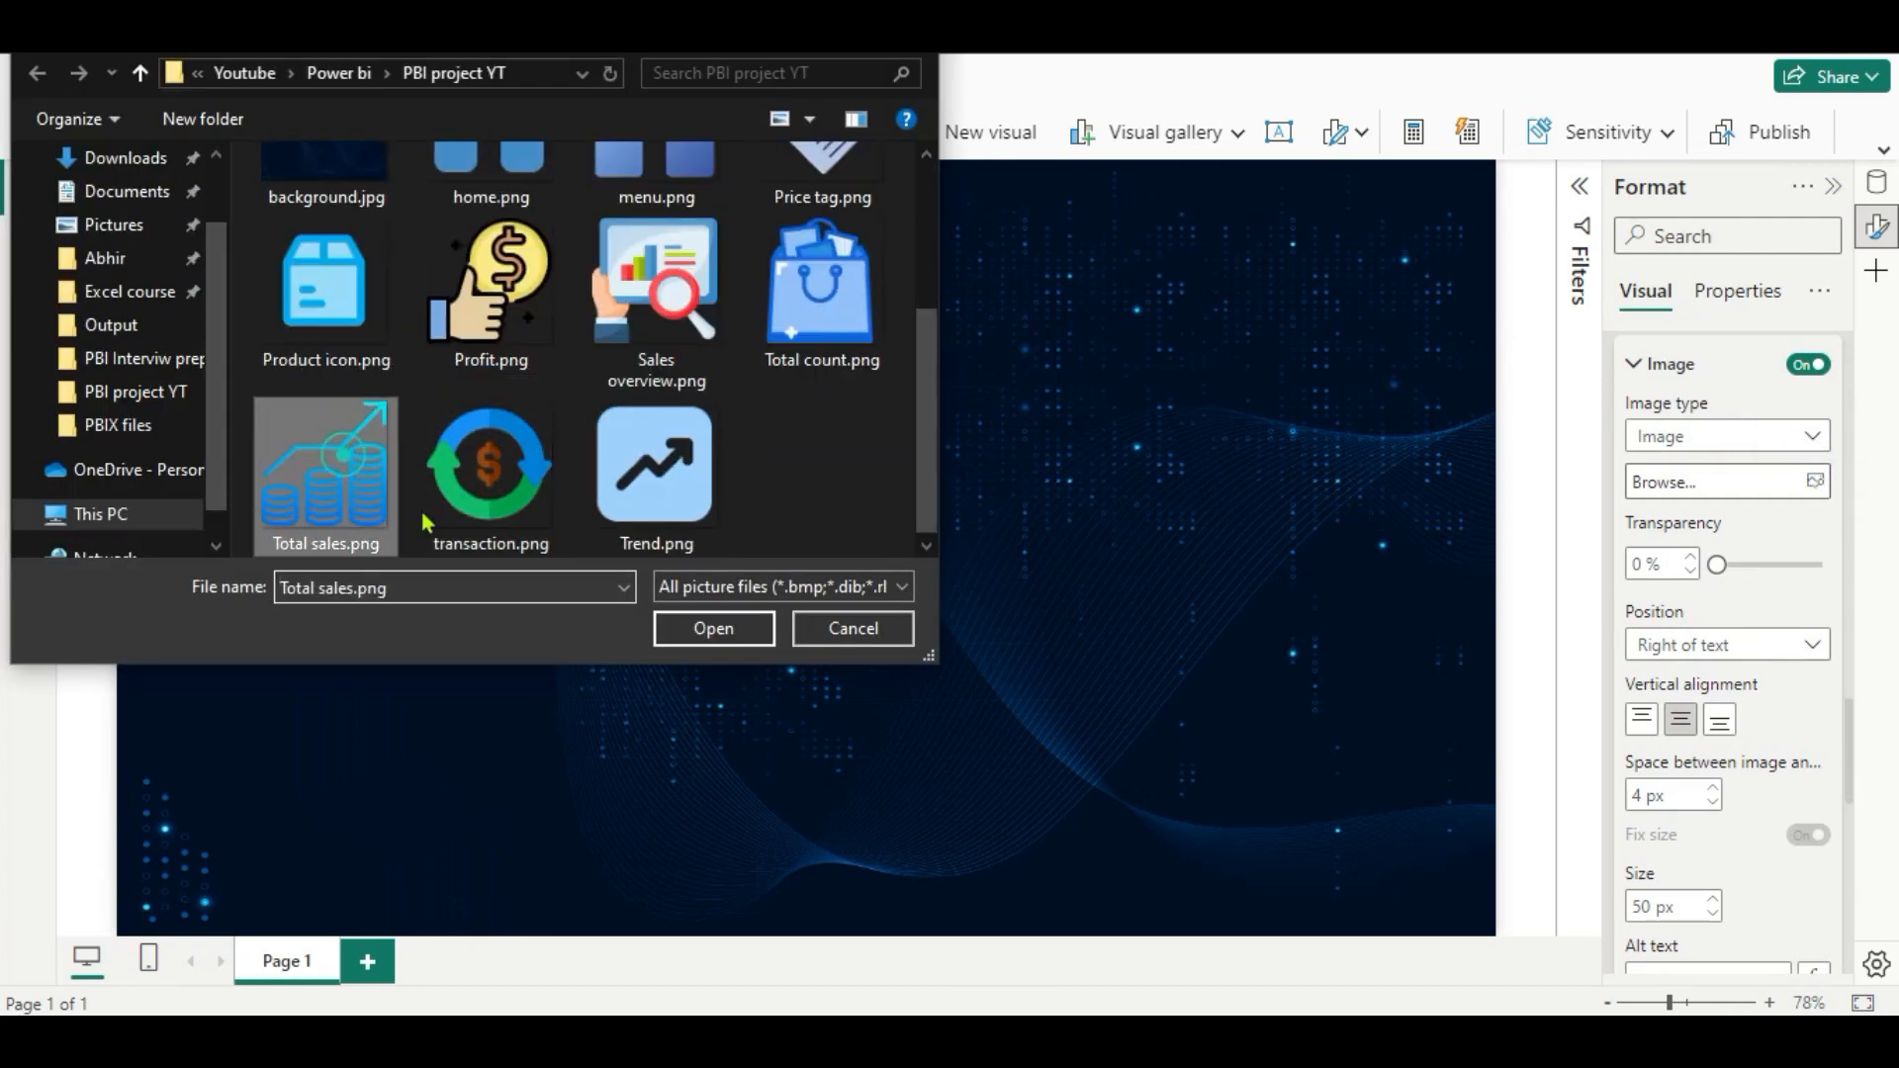
click(727, 633)
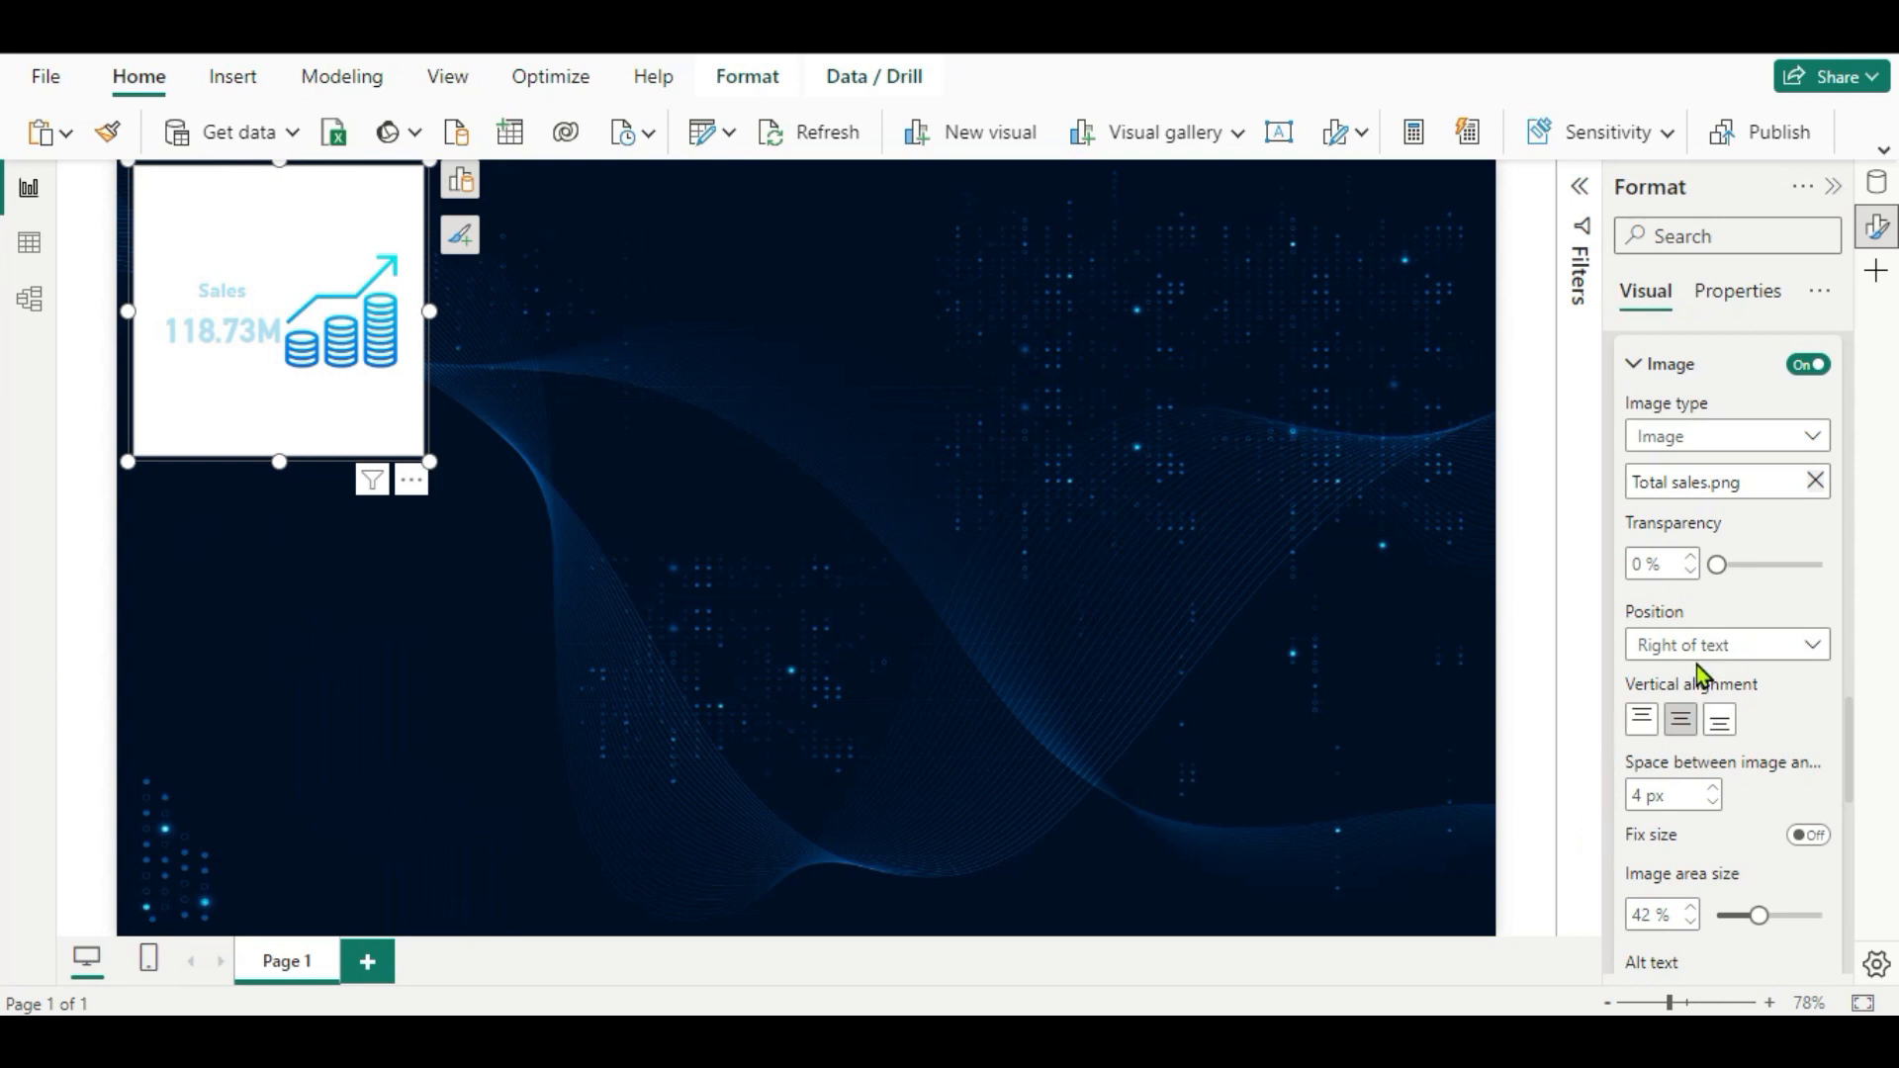
Place the Sales image left of the text and turn on its fixed size.
click(1800, 648)
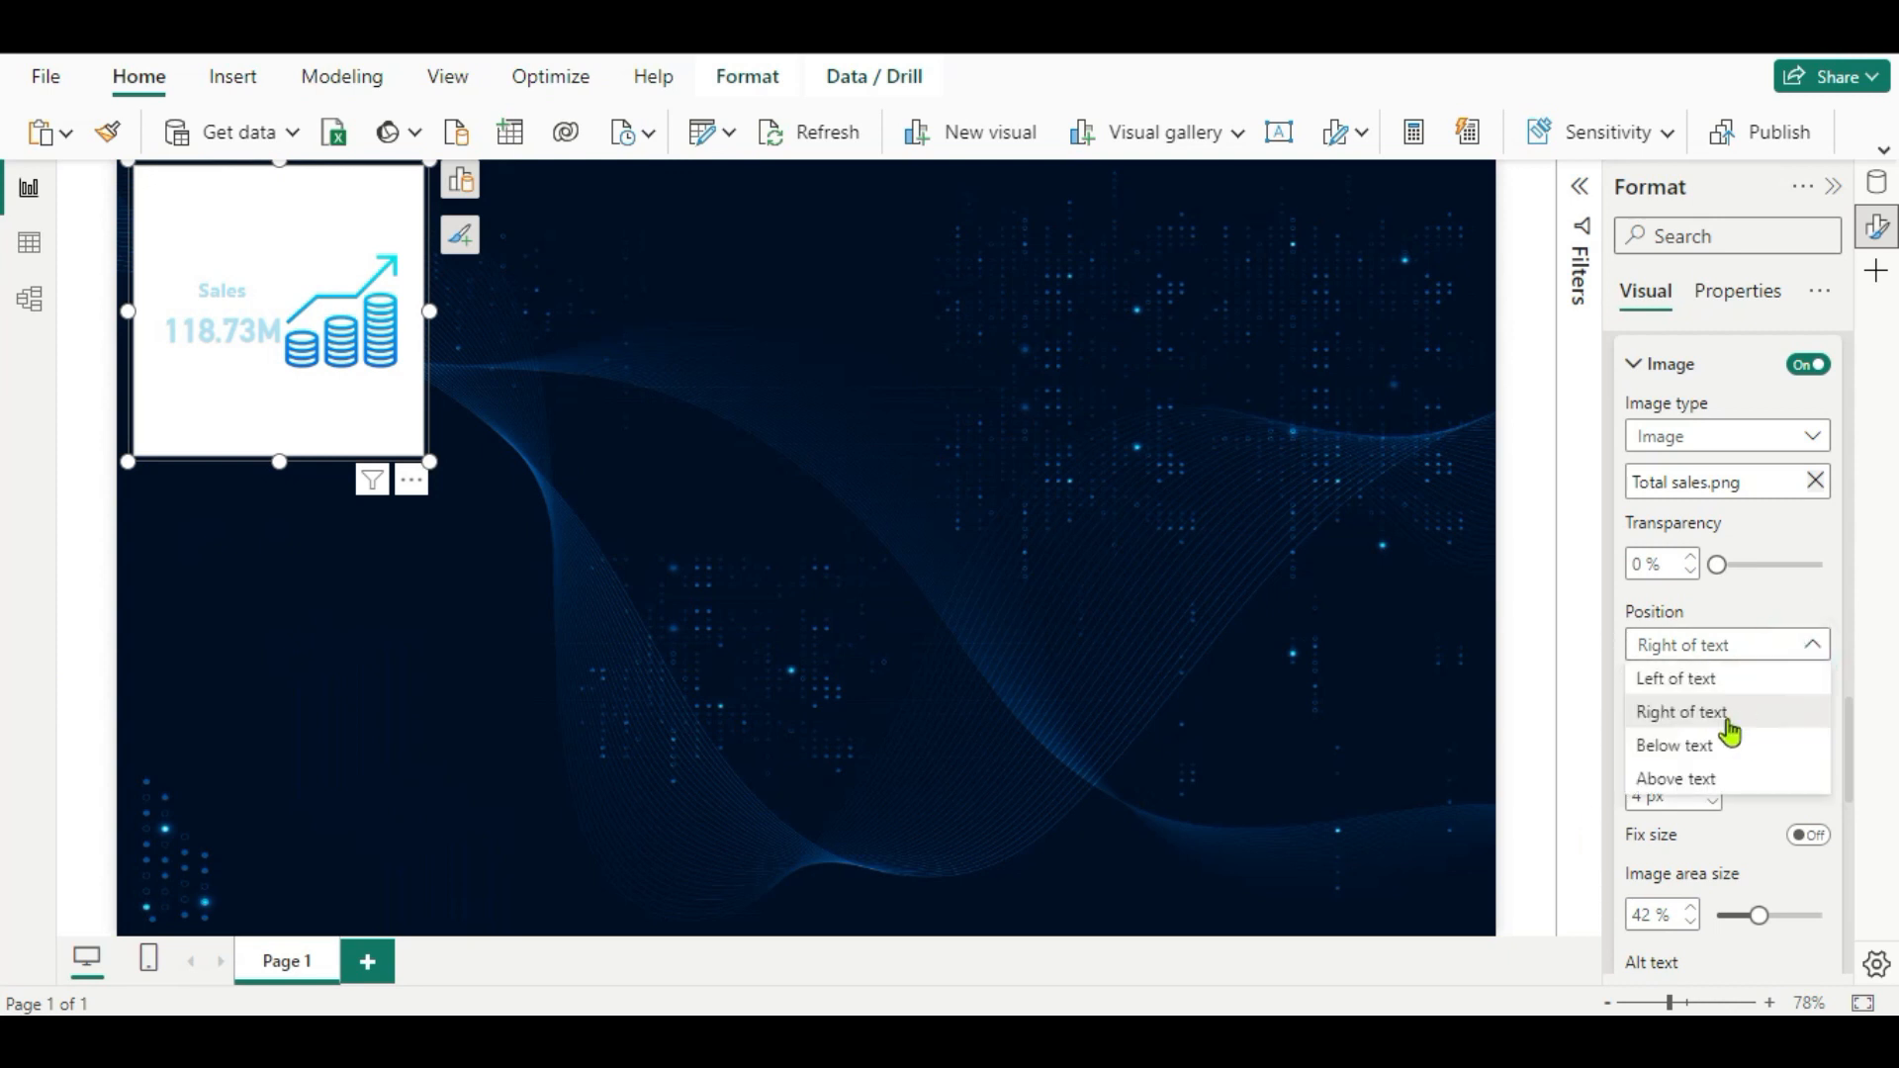
click(1682, 678)
scroll(1689, 742, down, 2)
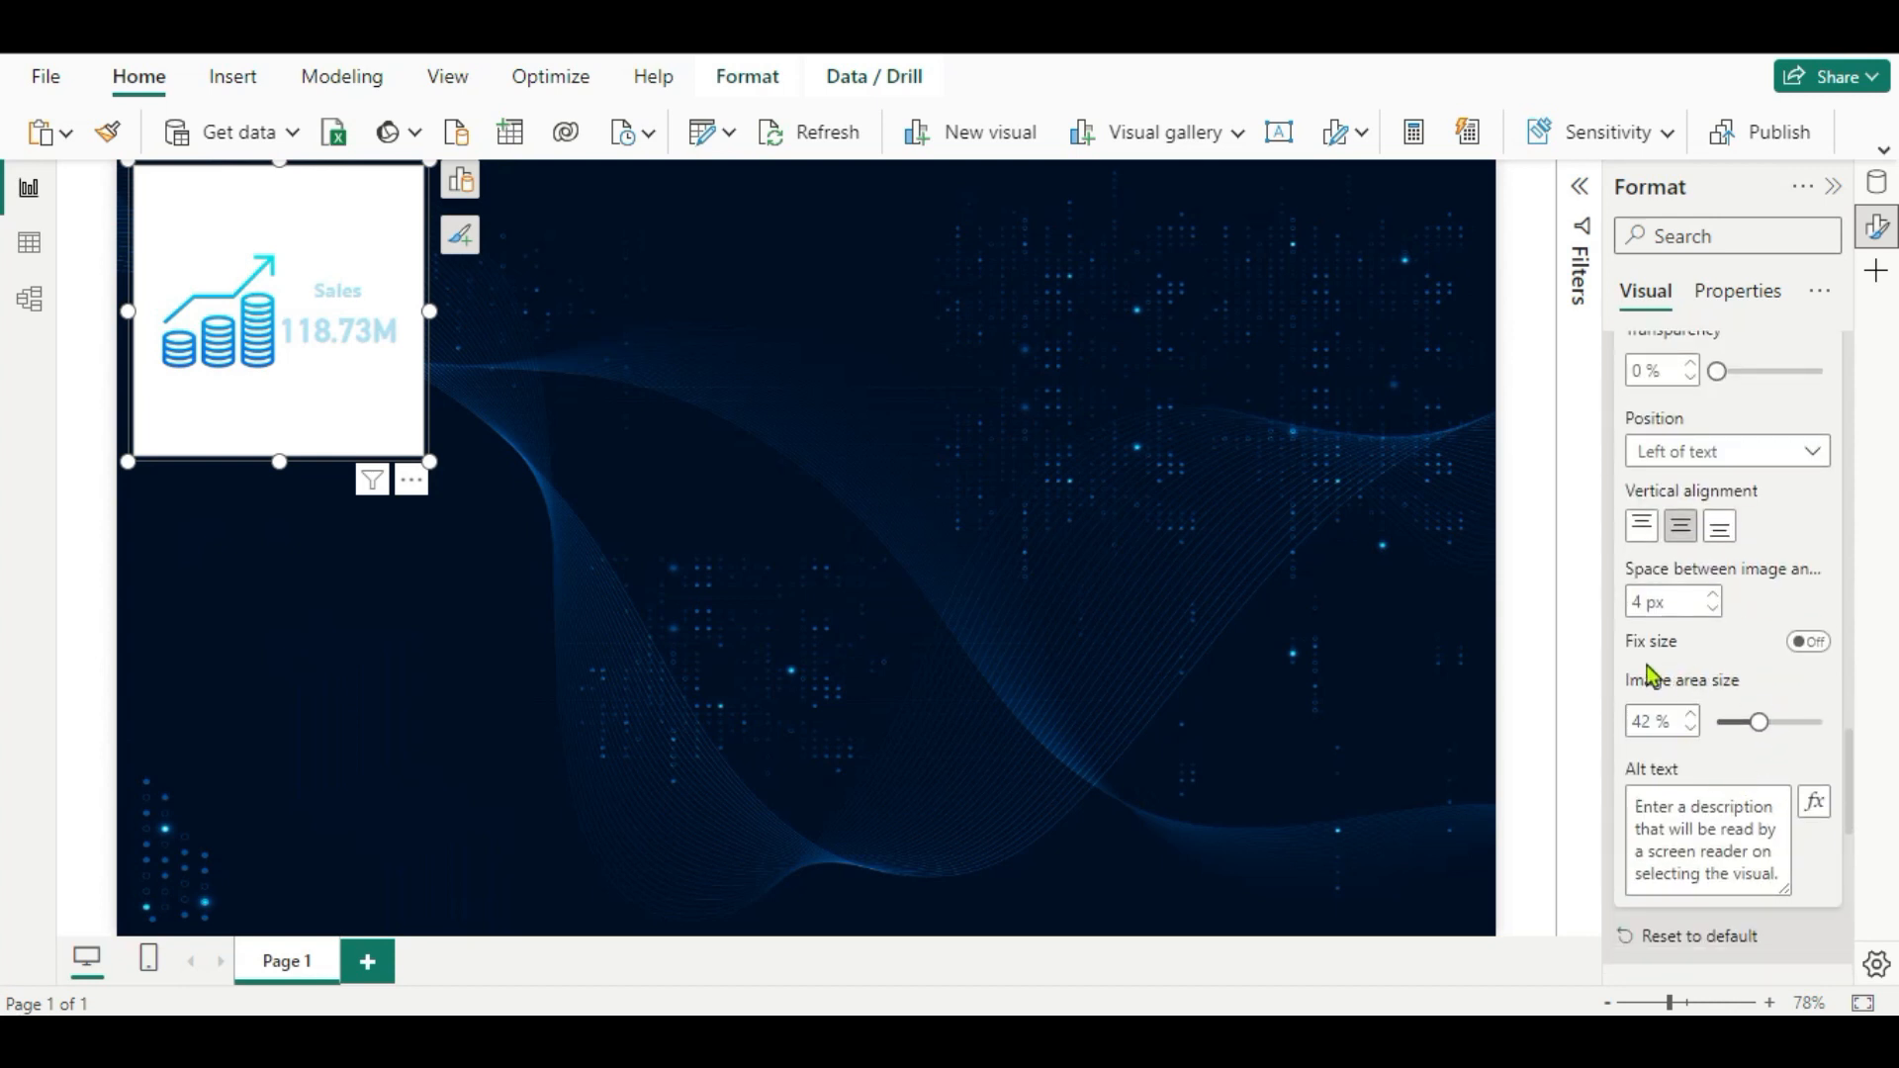
click(1802, 645)
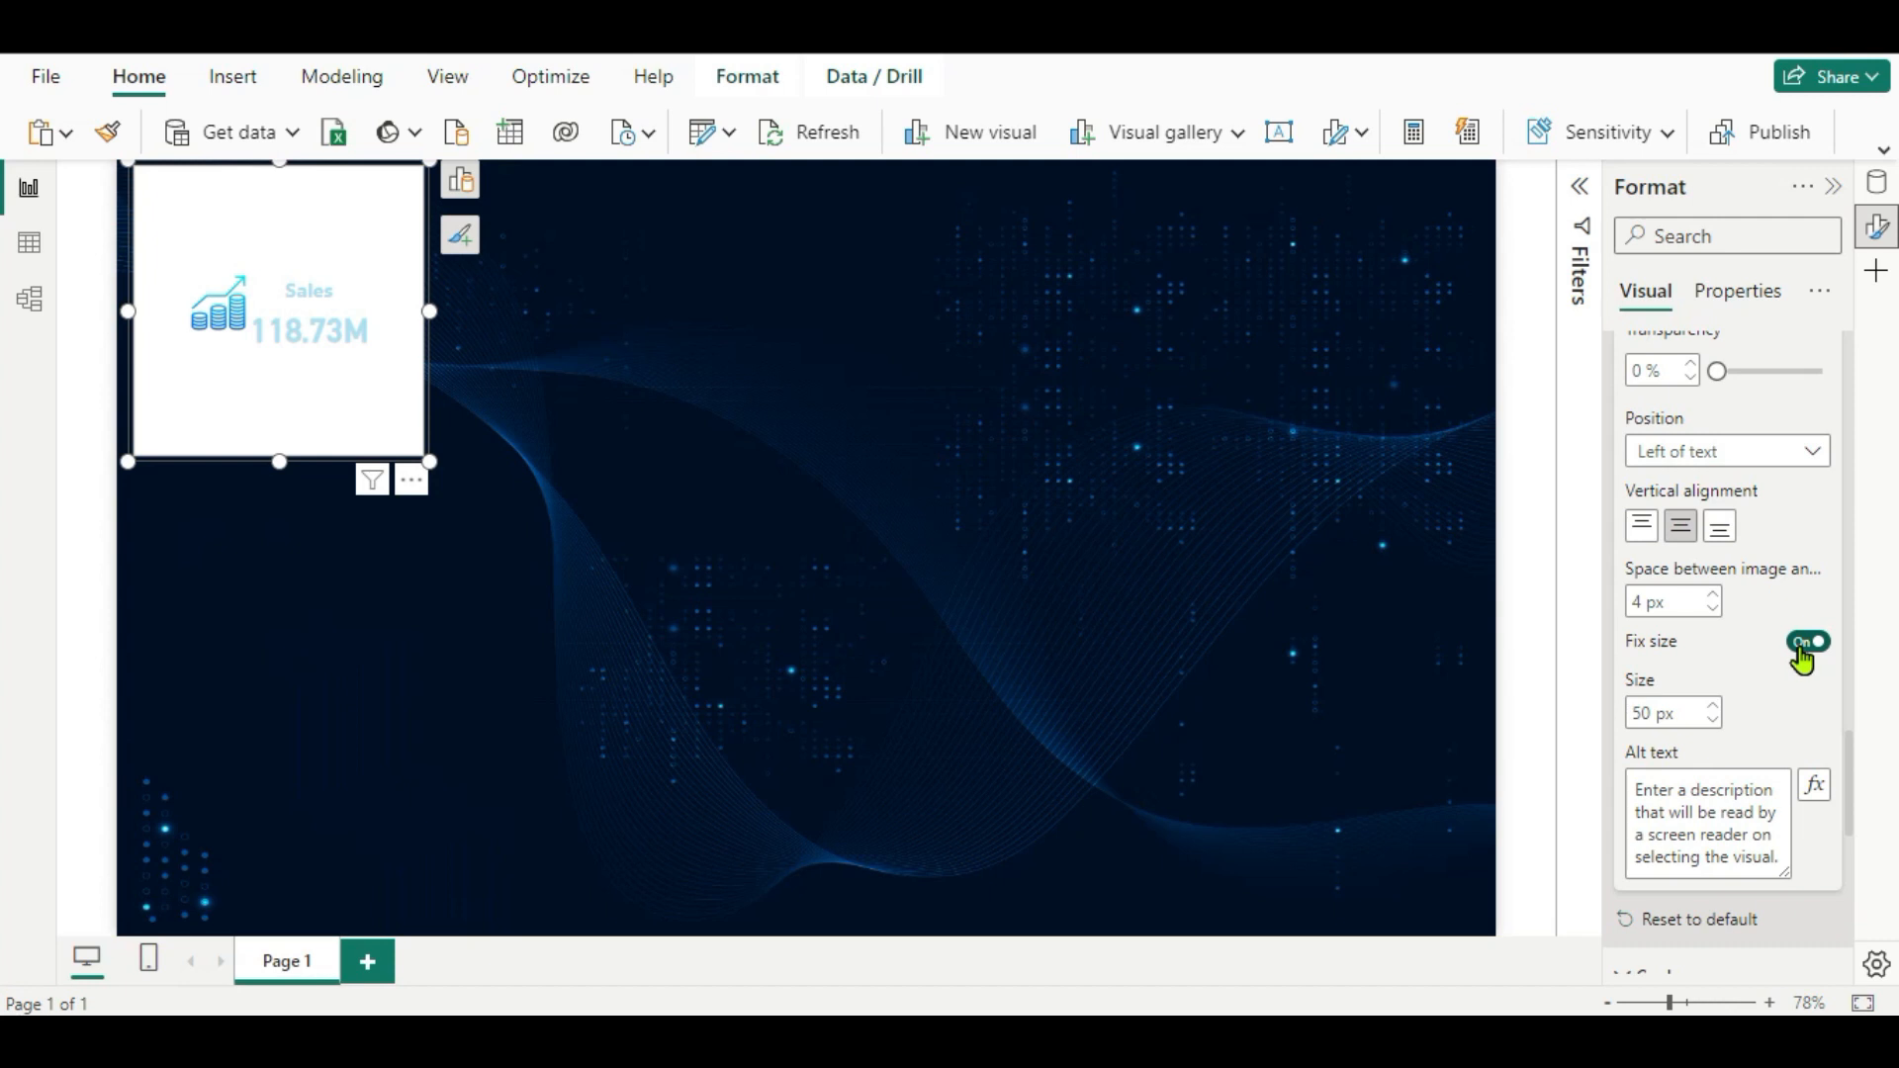
Try a fixed size of 20 px for the Sales image and return it to 50 px.
click(1649, 714)
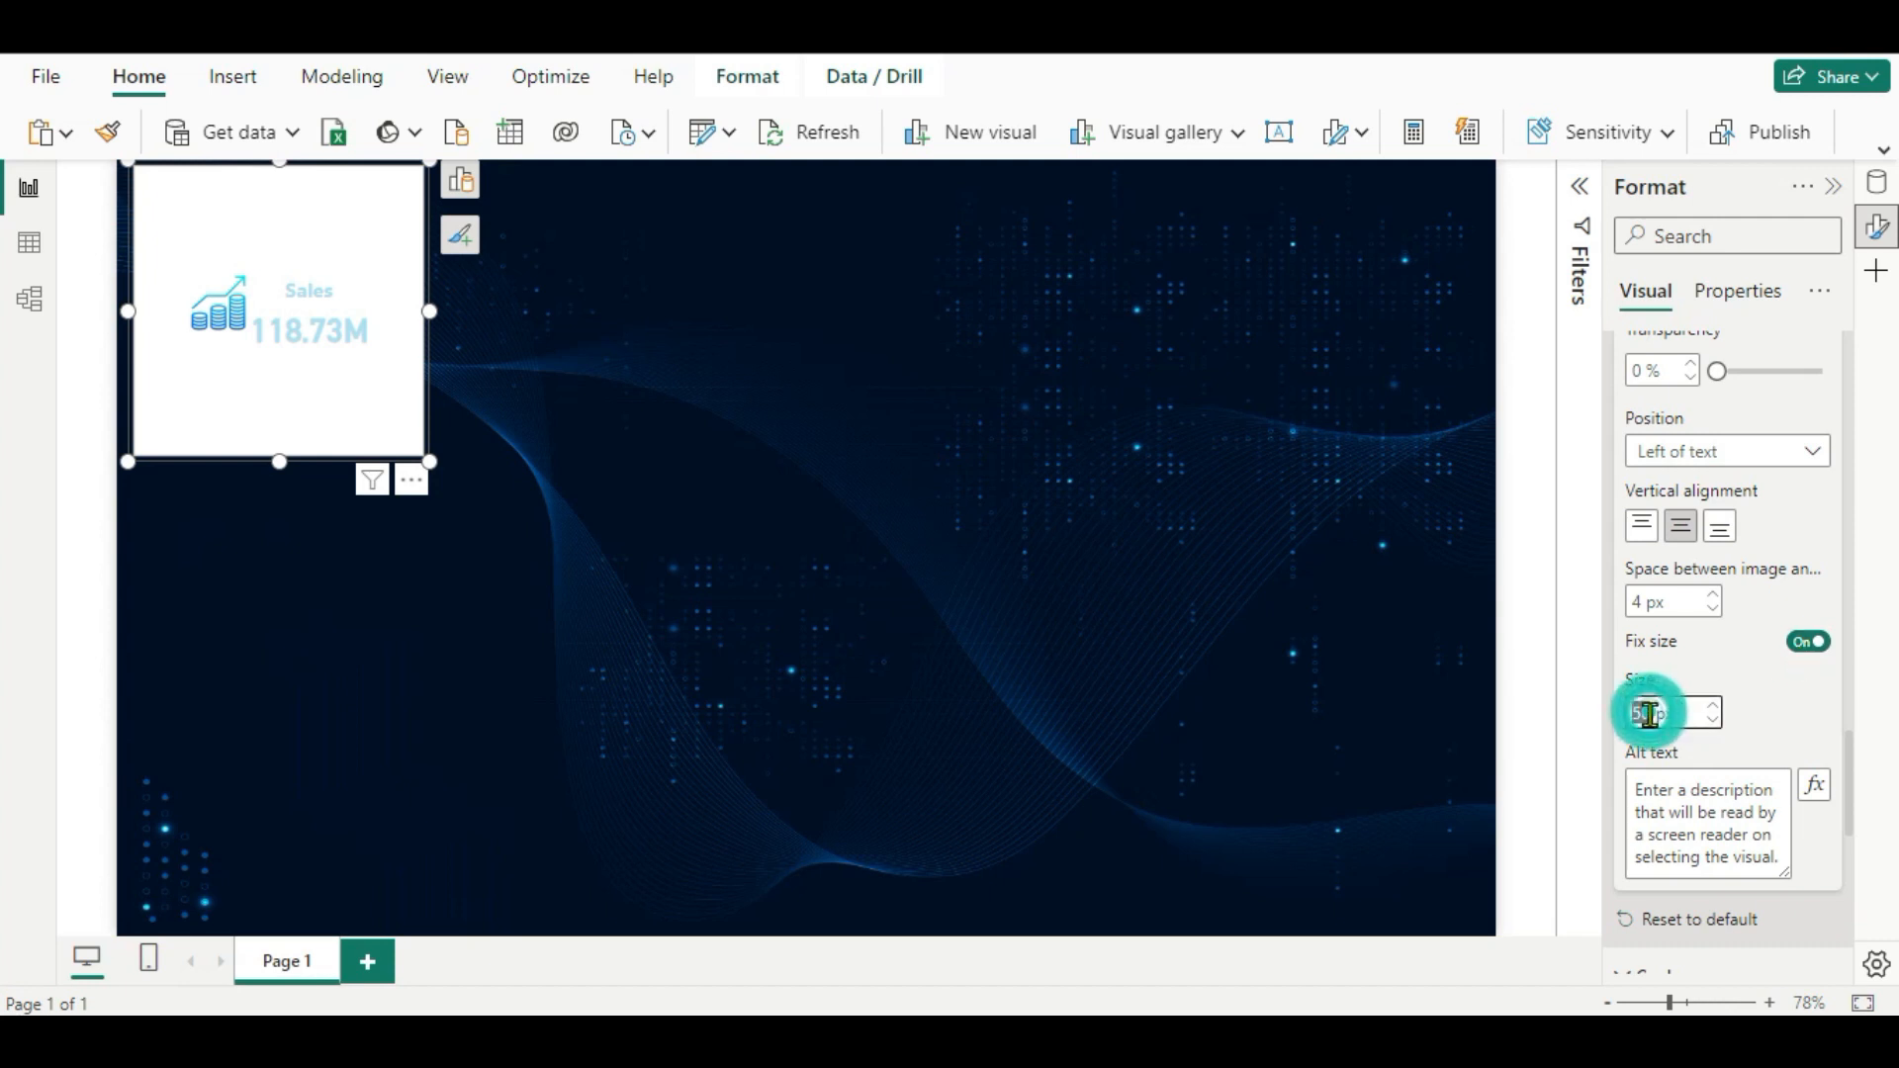
text(20)
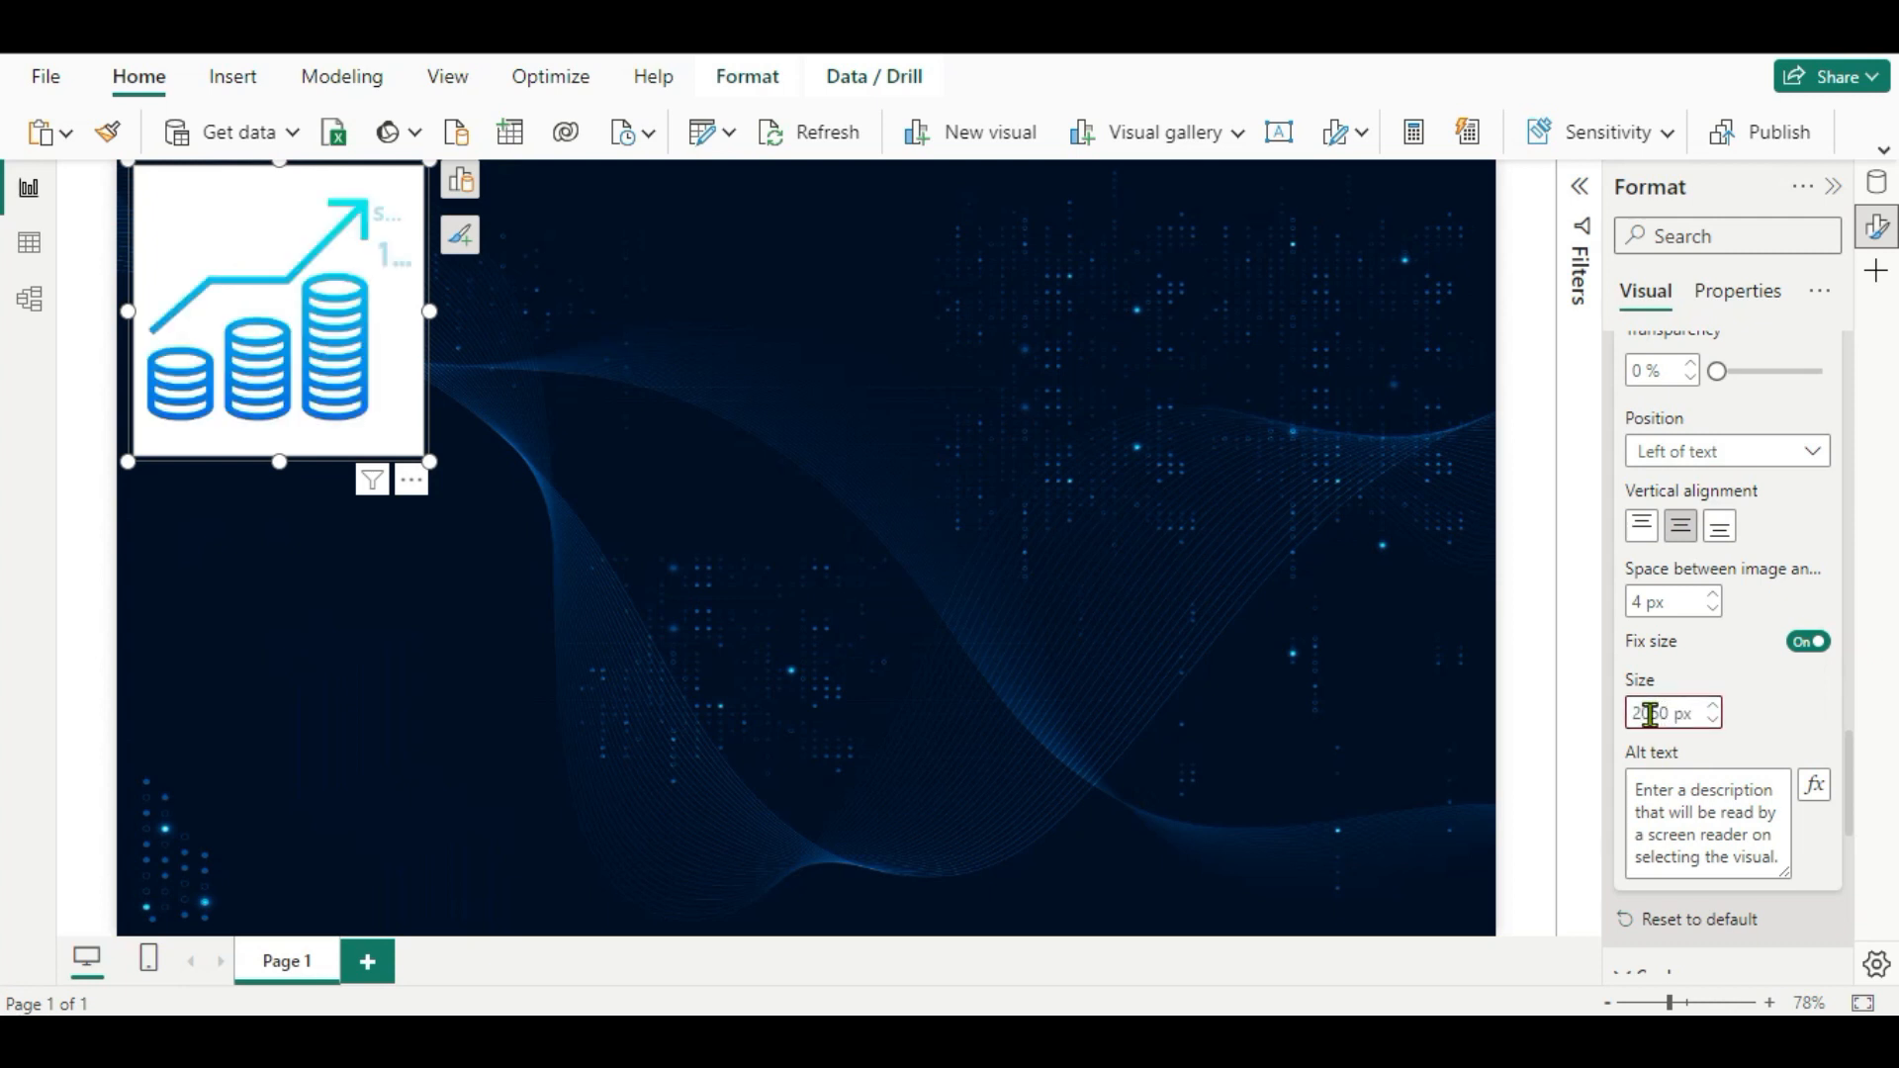
key(BackSpace)
key(BackSpace)
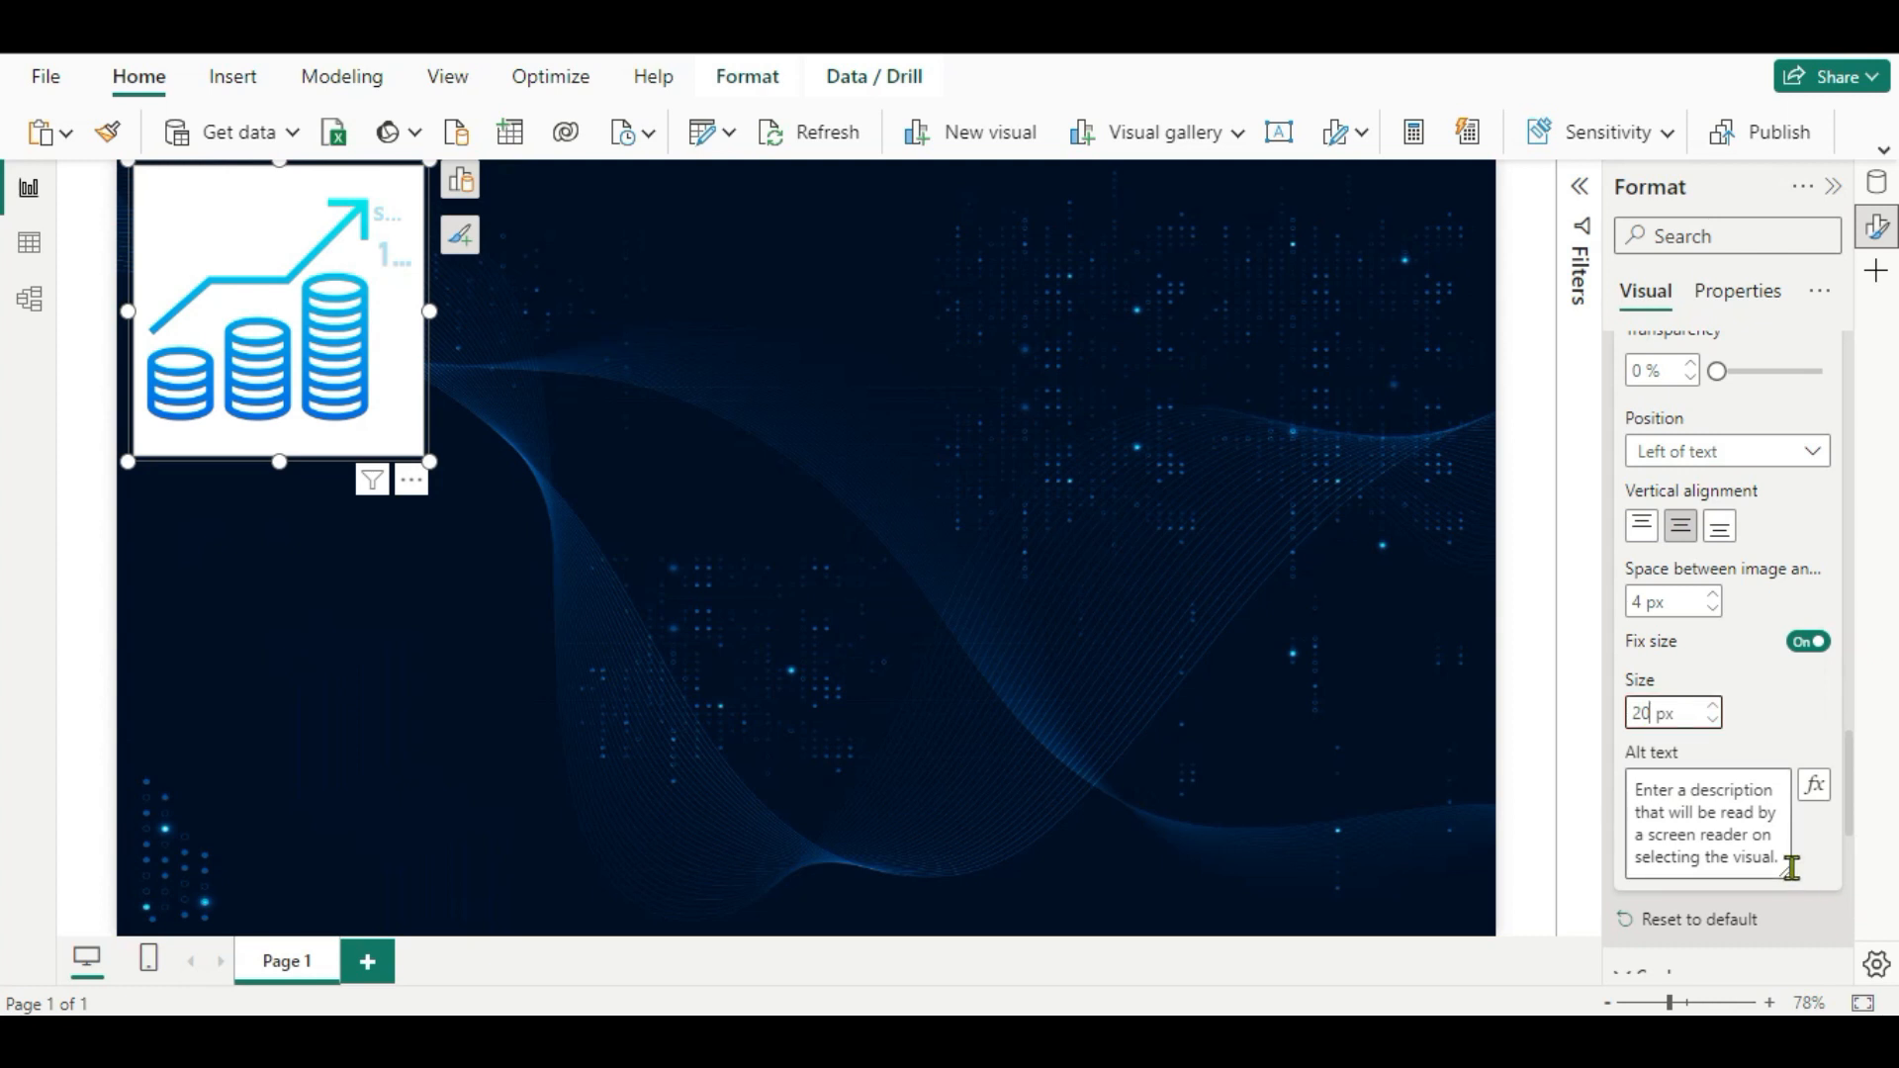
key(BackSpace)
text(5)
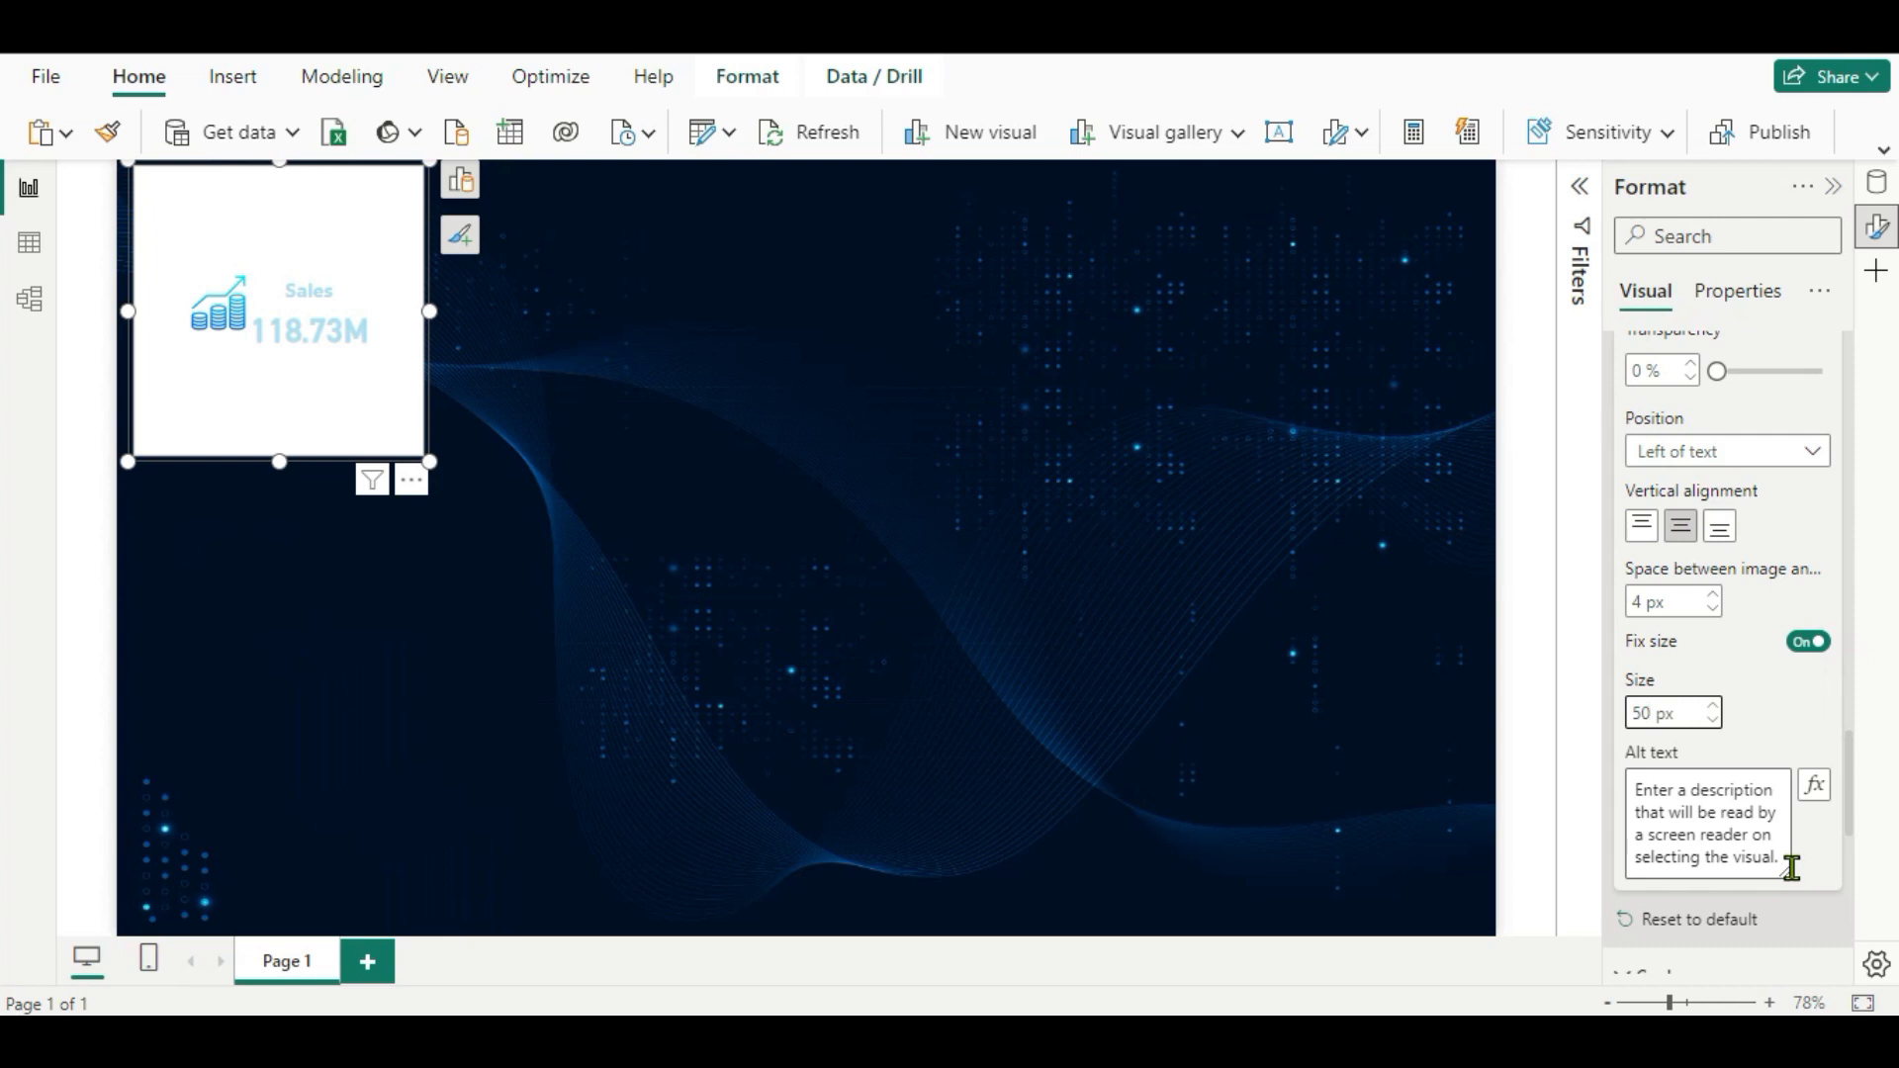
text(0)
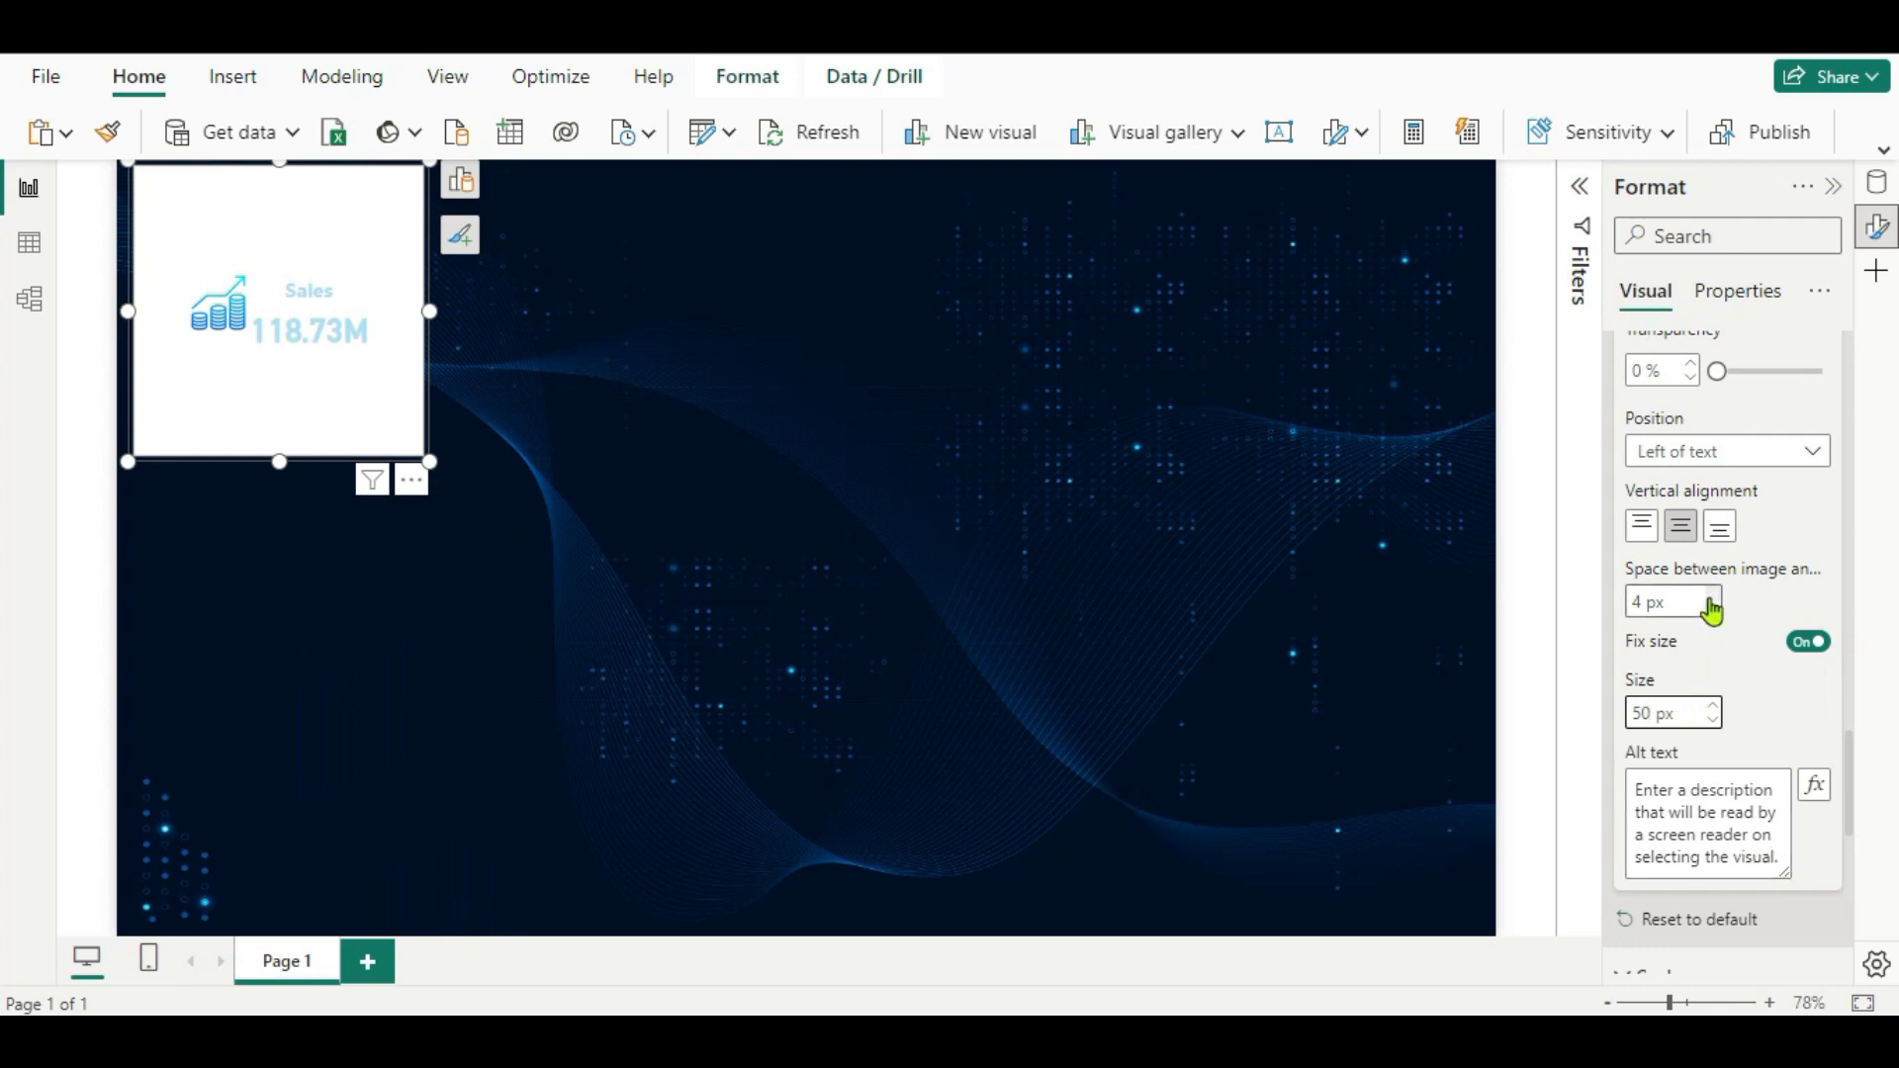
Try a wider space of 5 px between the Sales image and the callout text.
click(1713, 594)
click(1713, 593)
click(1712, 609)
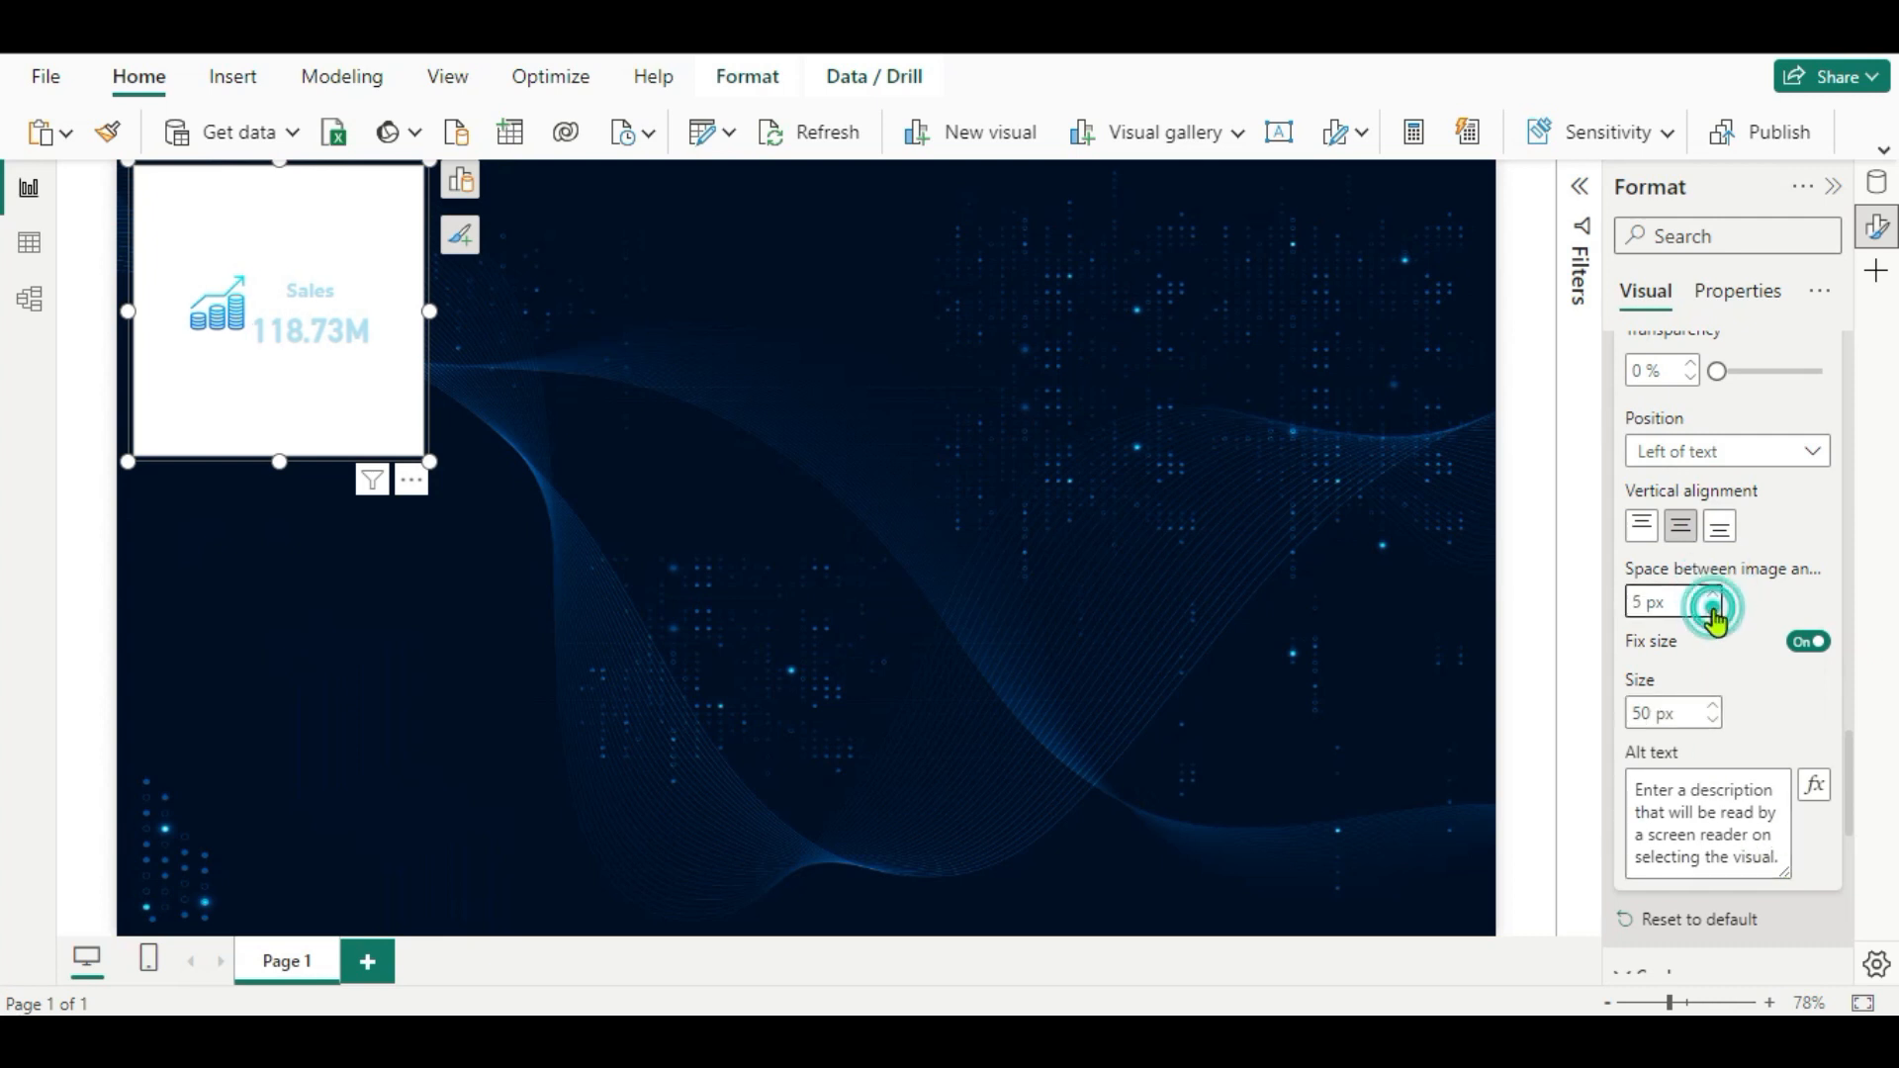
Give the card a rounded rectangle shape with 10 px corners and turn off its background.
scroll(1761, 762, down, 3)
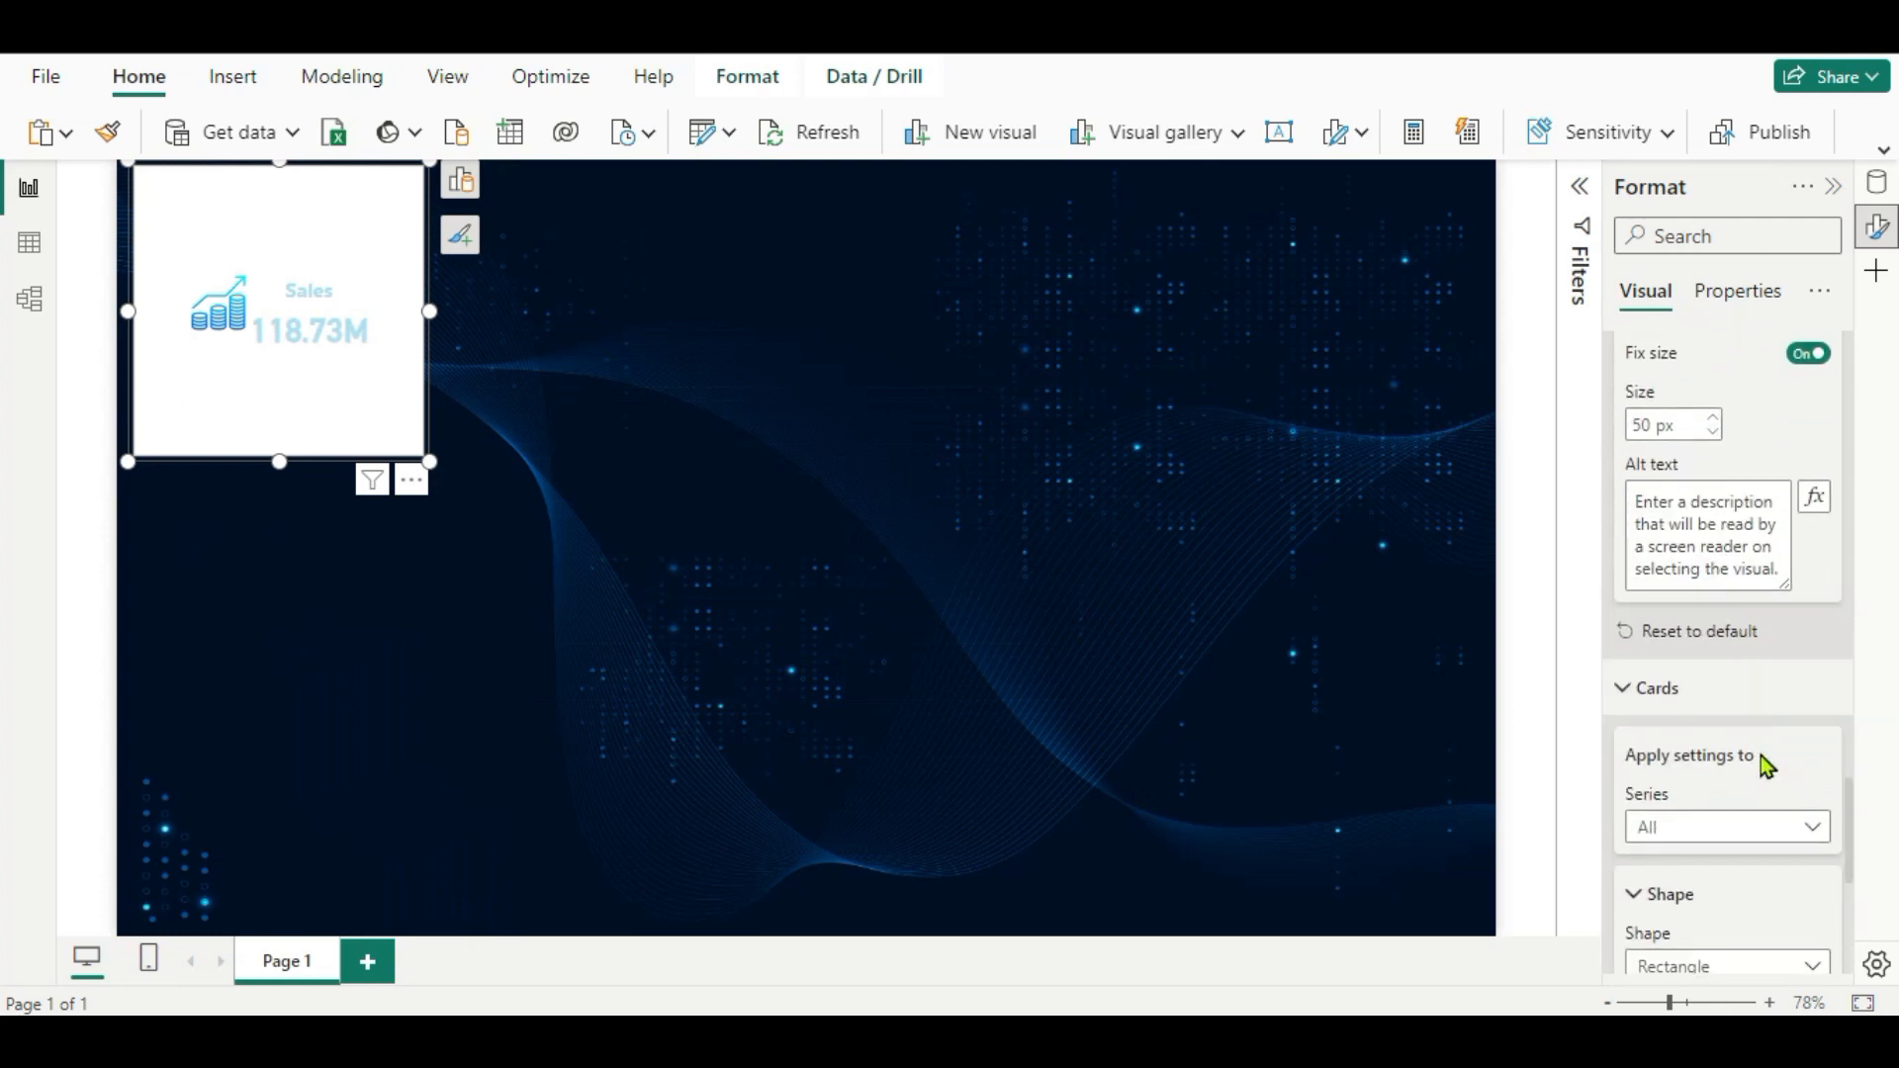
scroll(1761, 756, down, 3)
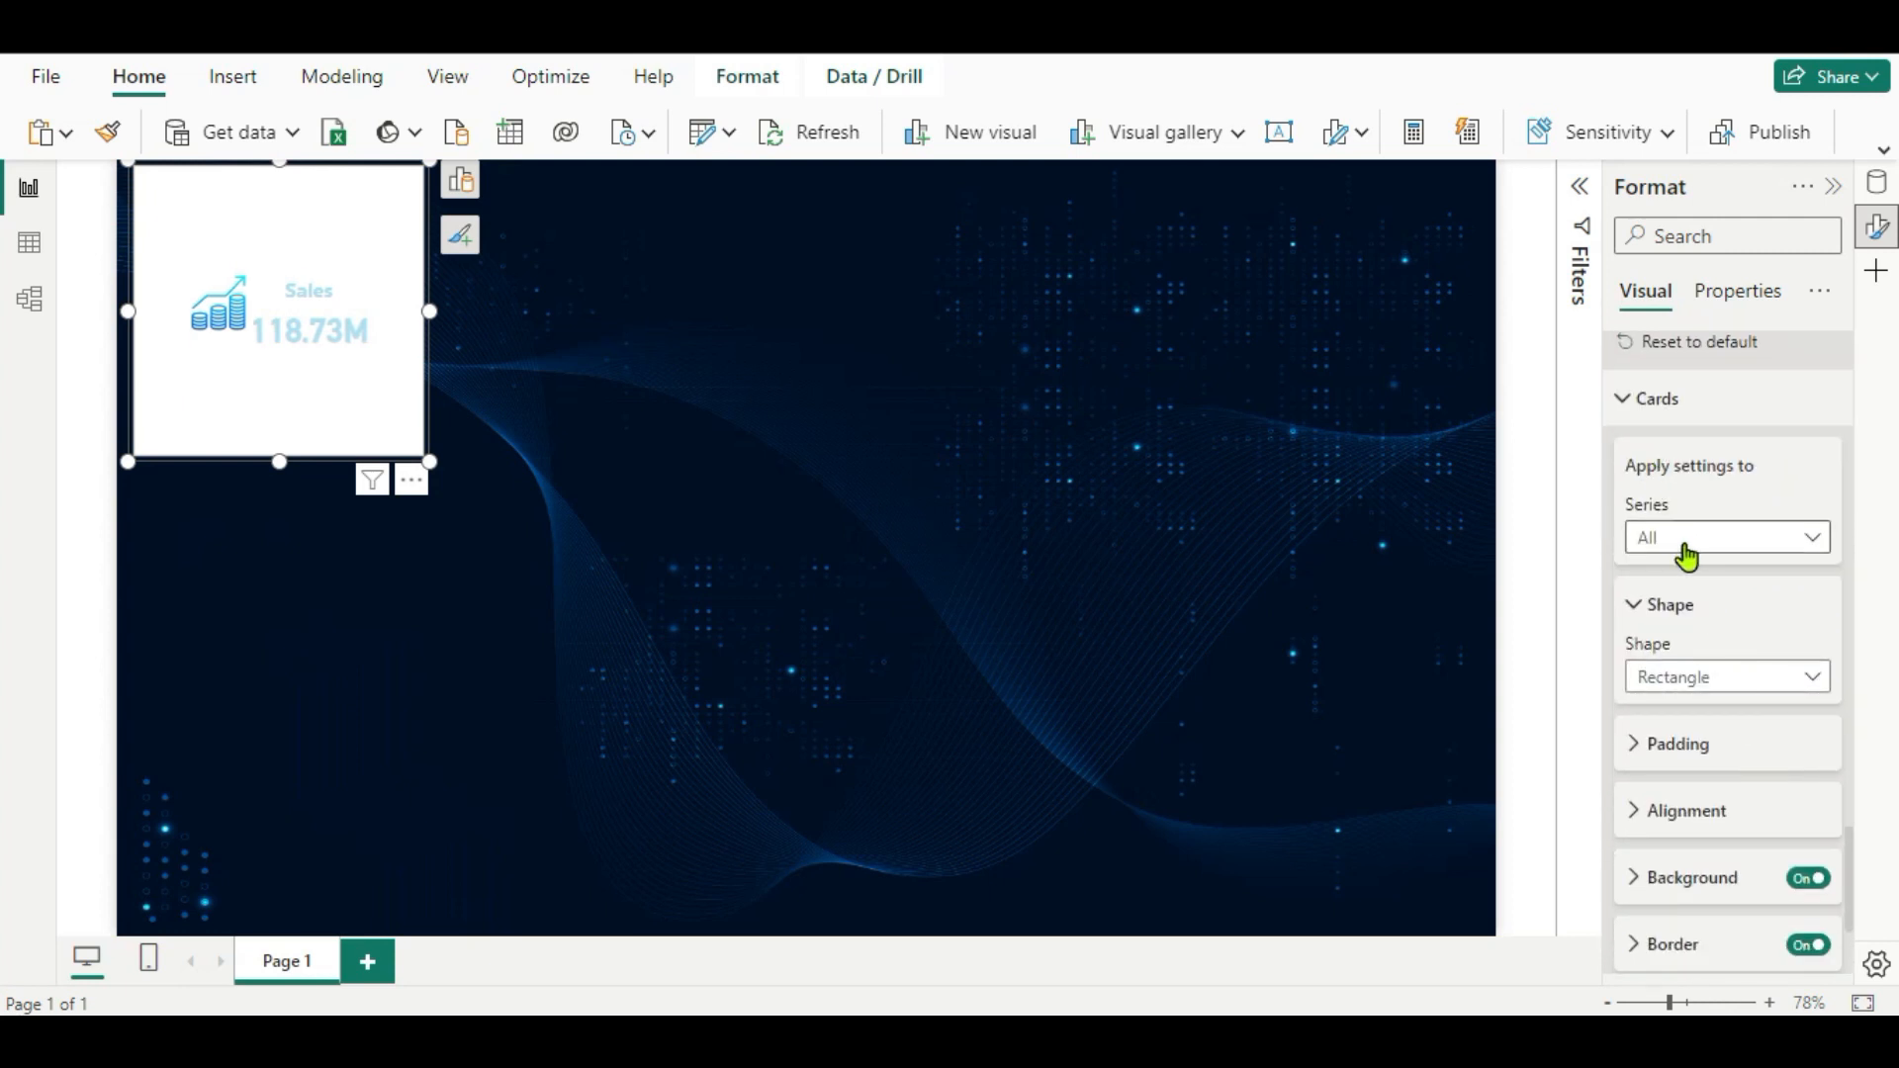
click(1810, 679)
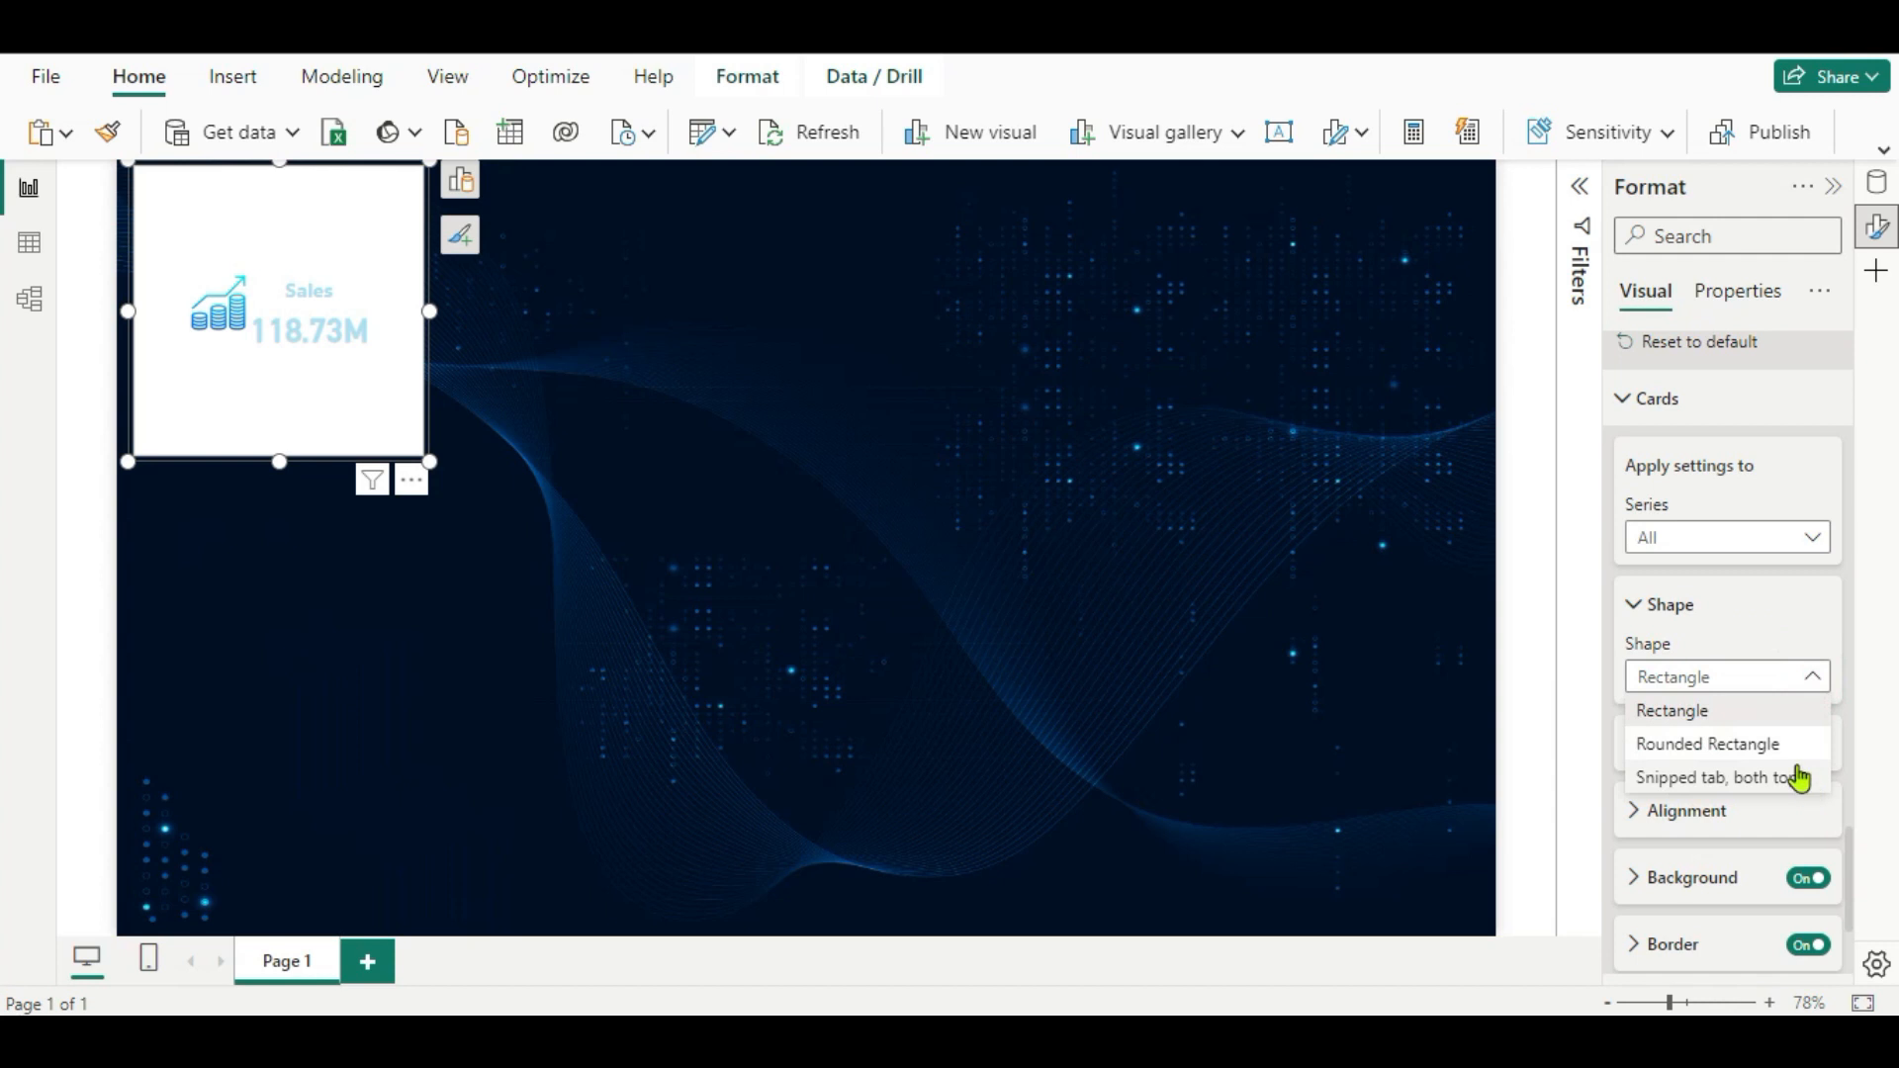
click(1775, 746)
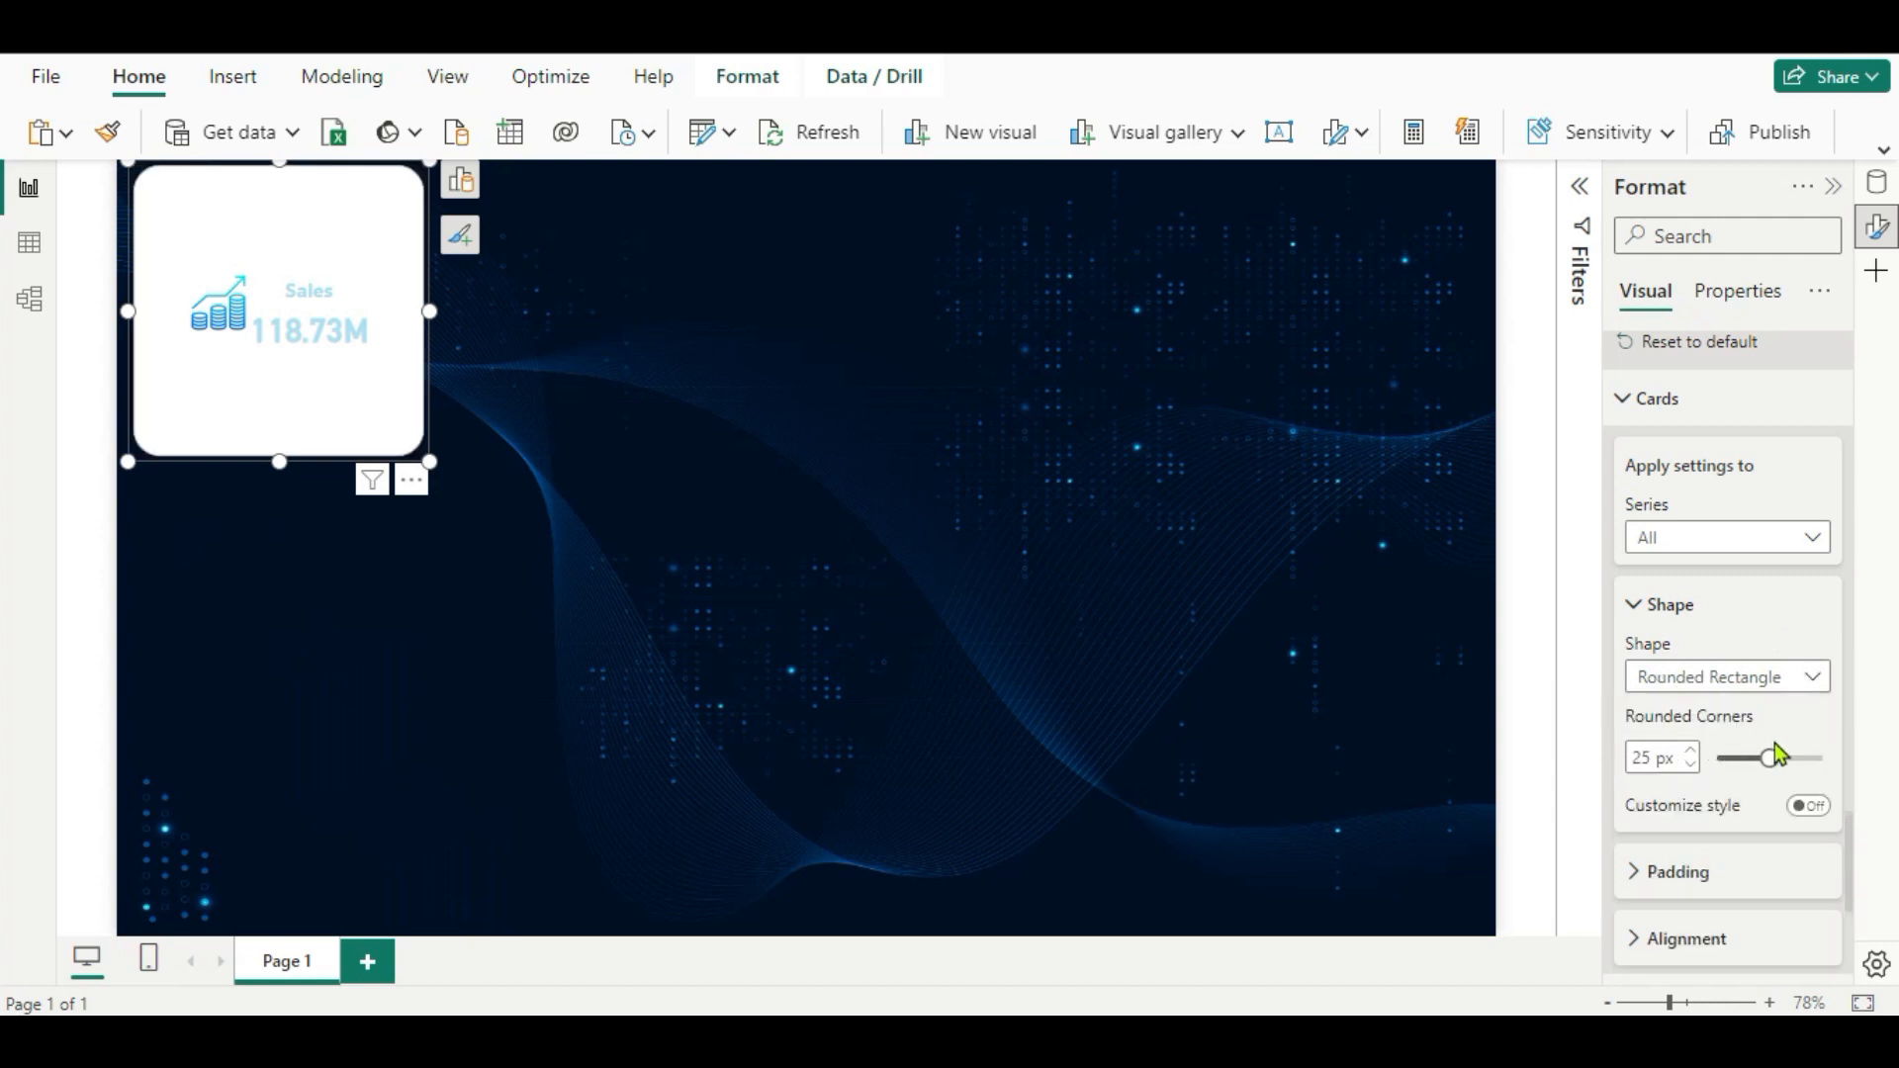
double_click(1656, 757)
text(10)
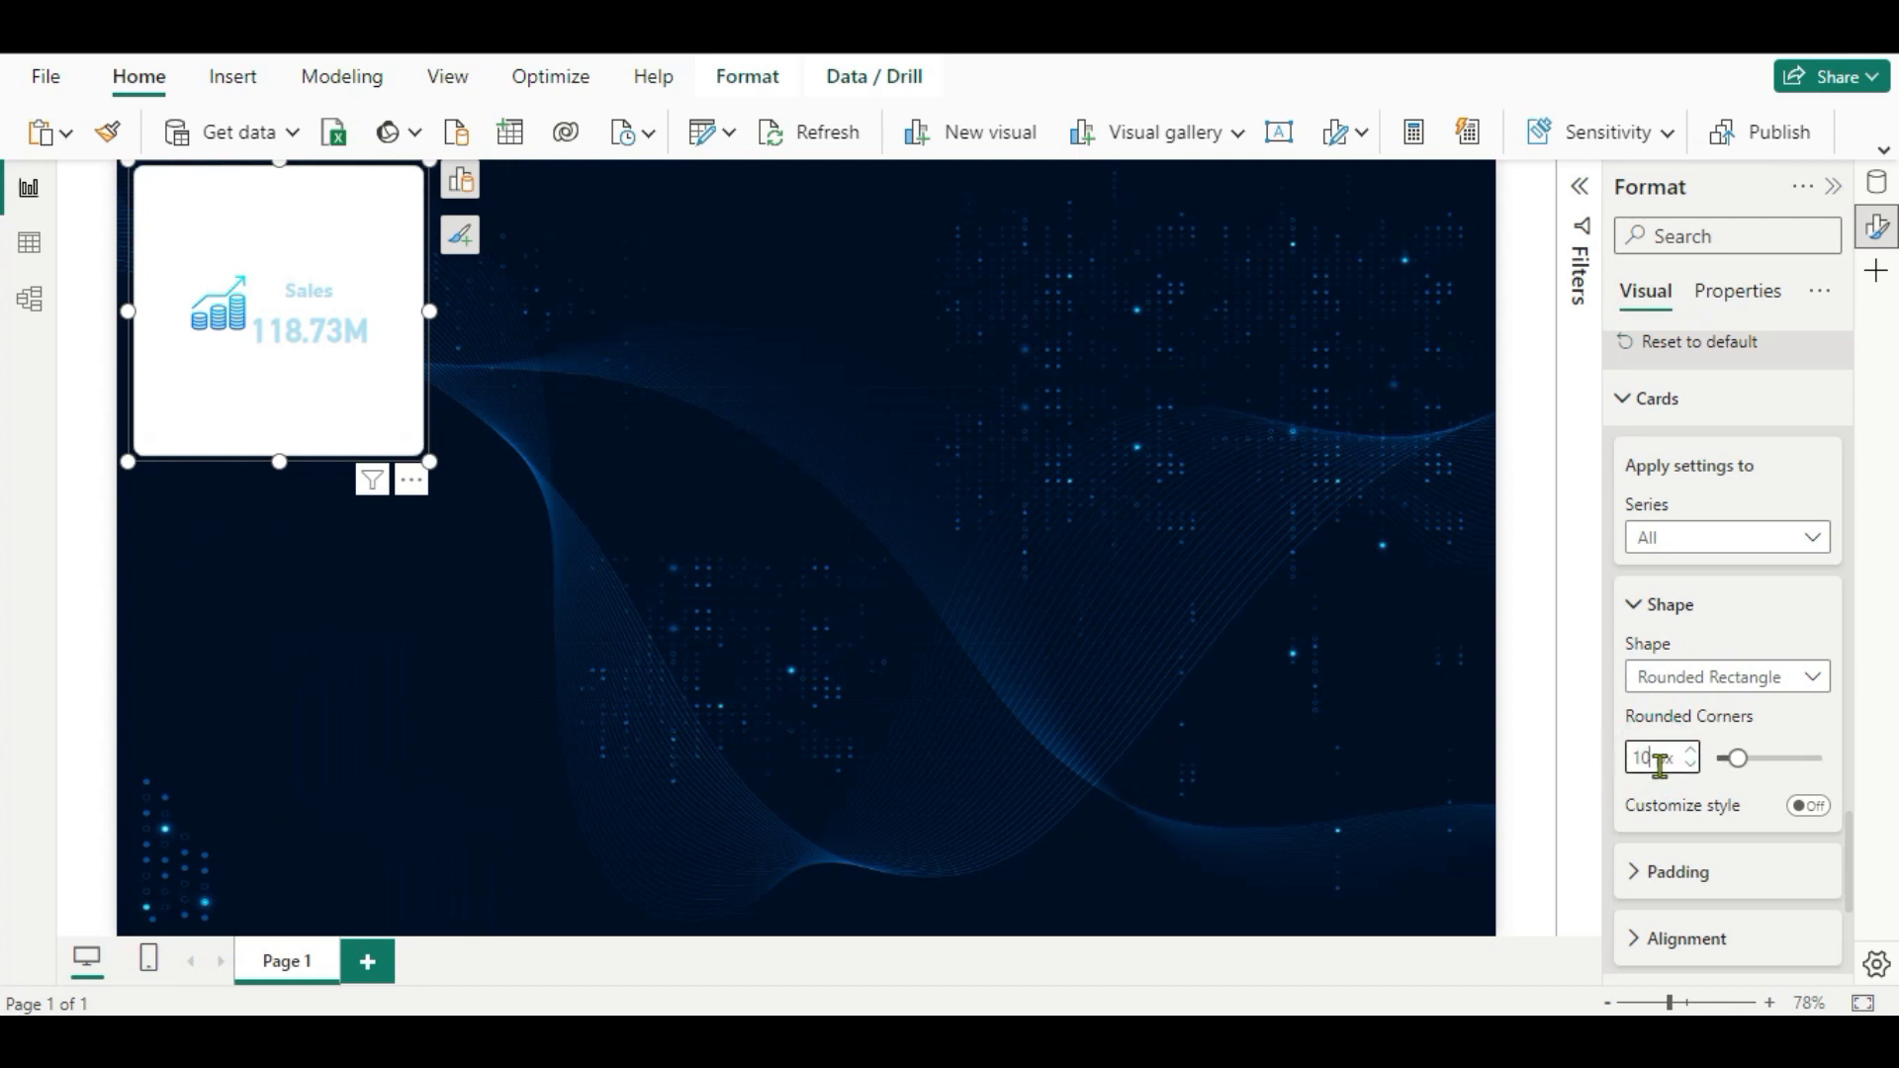
scroll(1696, 793, down, 4)
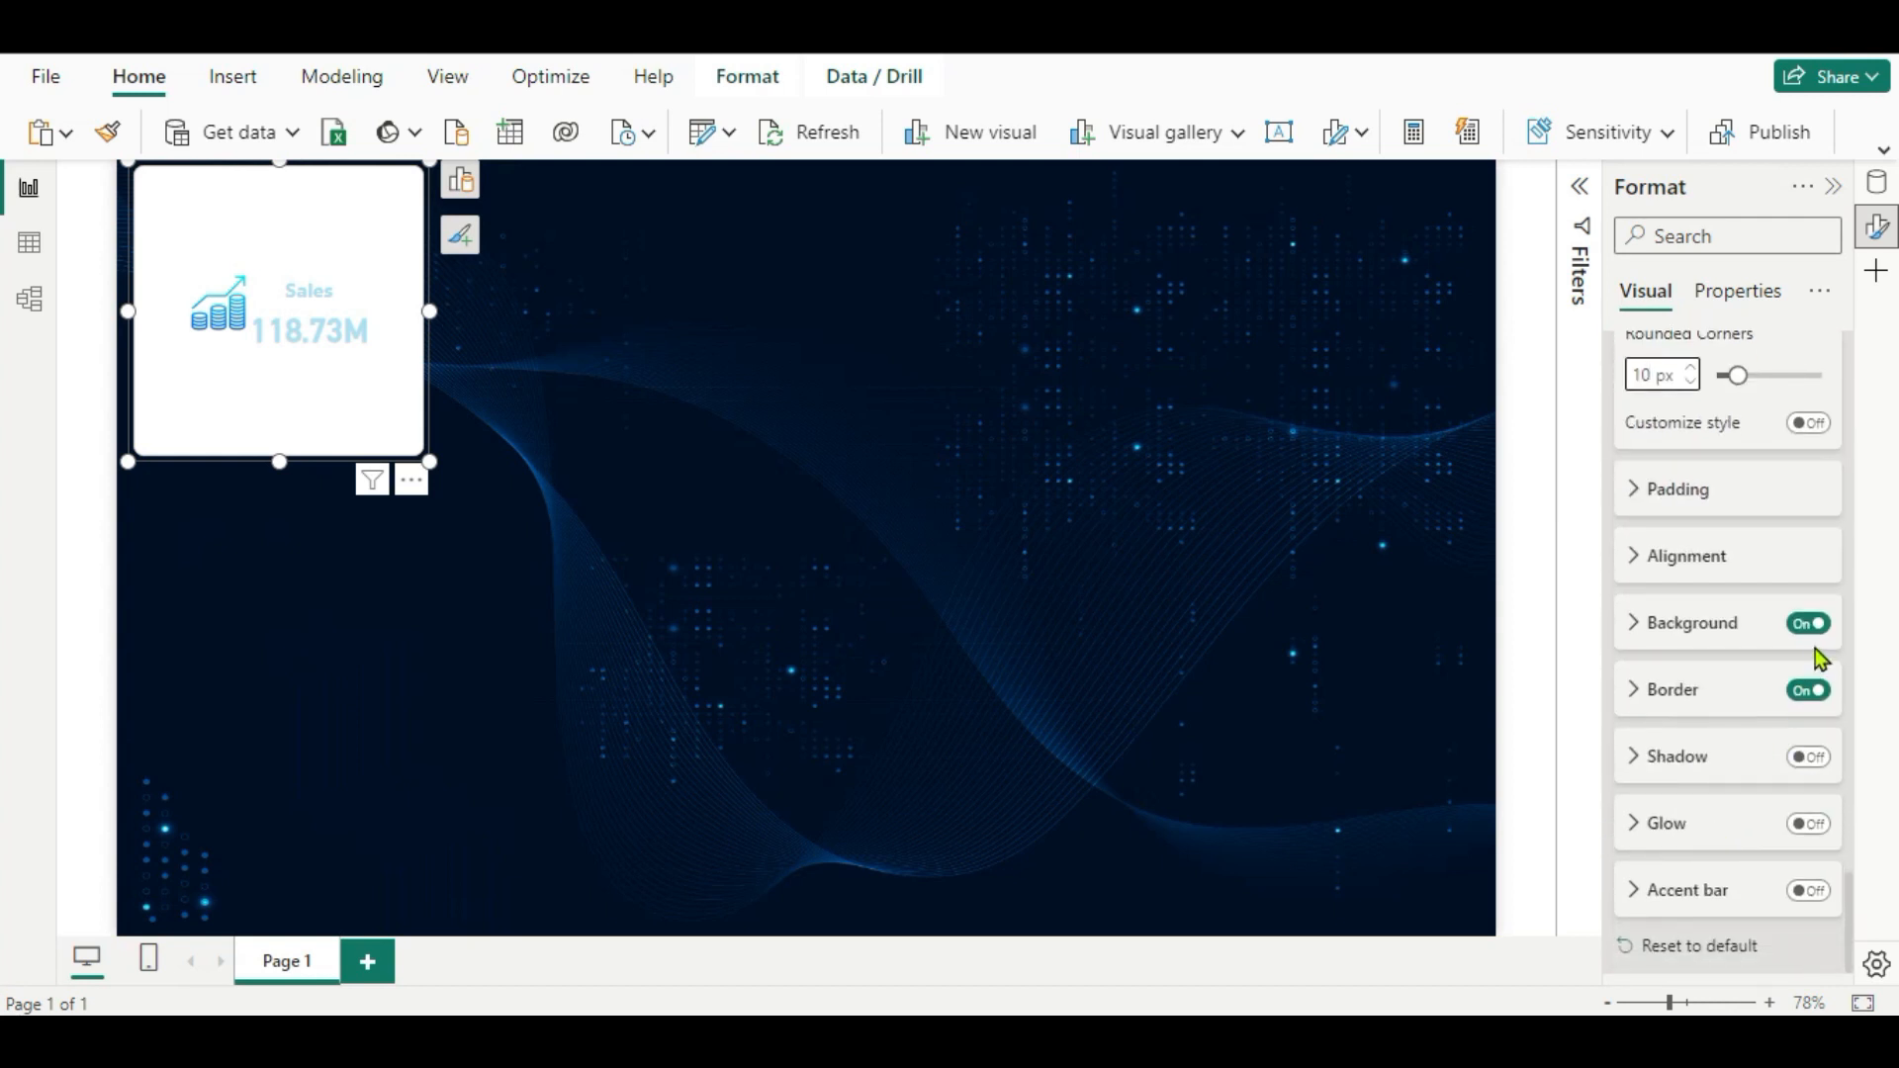
click(1814, 633)
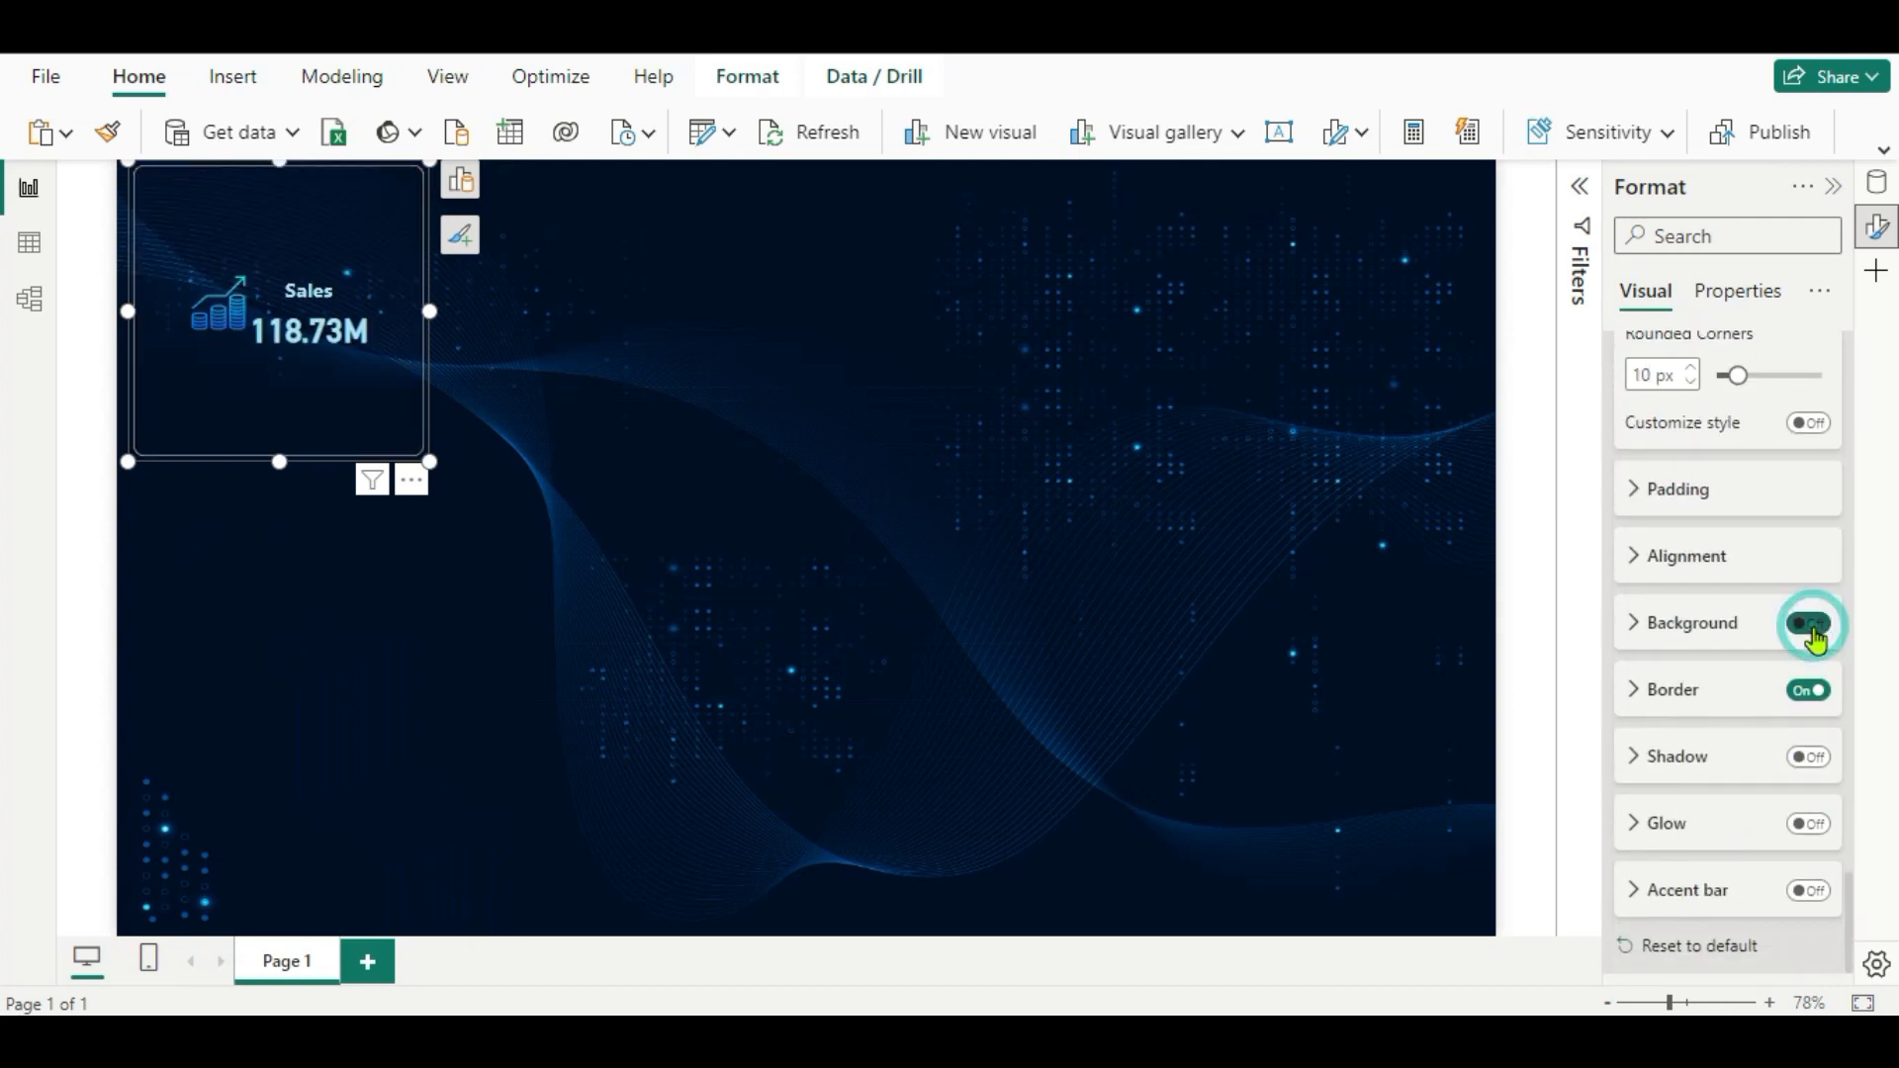
Try a light blue outside shadow on the card and switch the shadow back off.
click(1630, 764)
click(1808, 758)
scroll(1738, 835, down, 2)
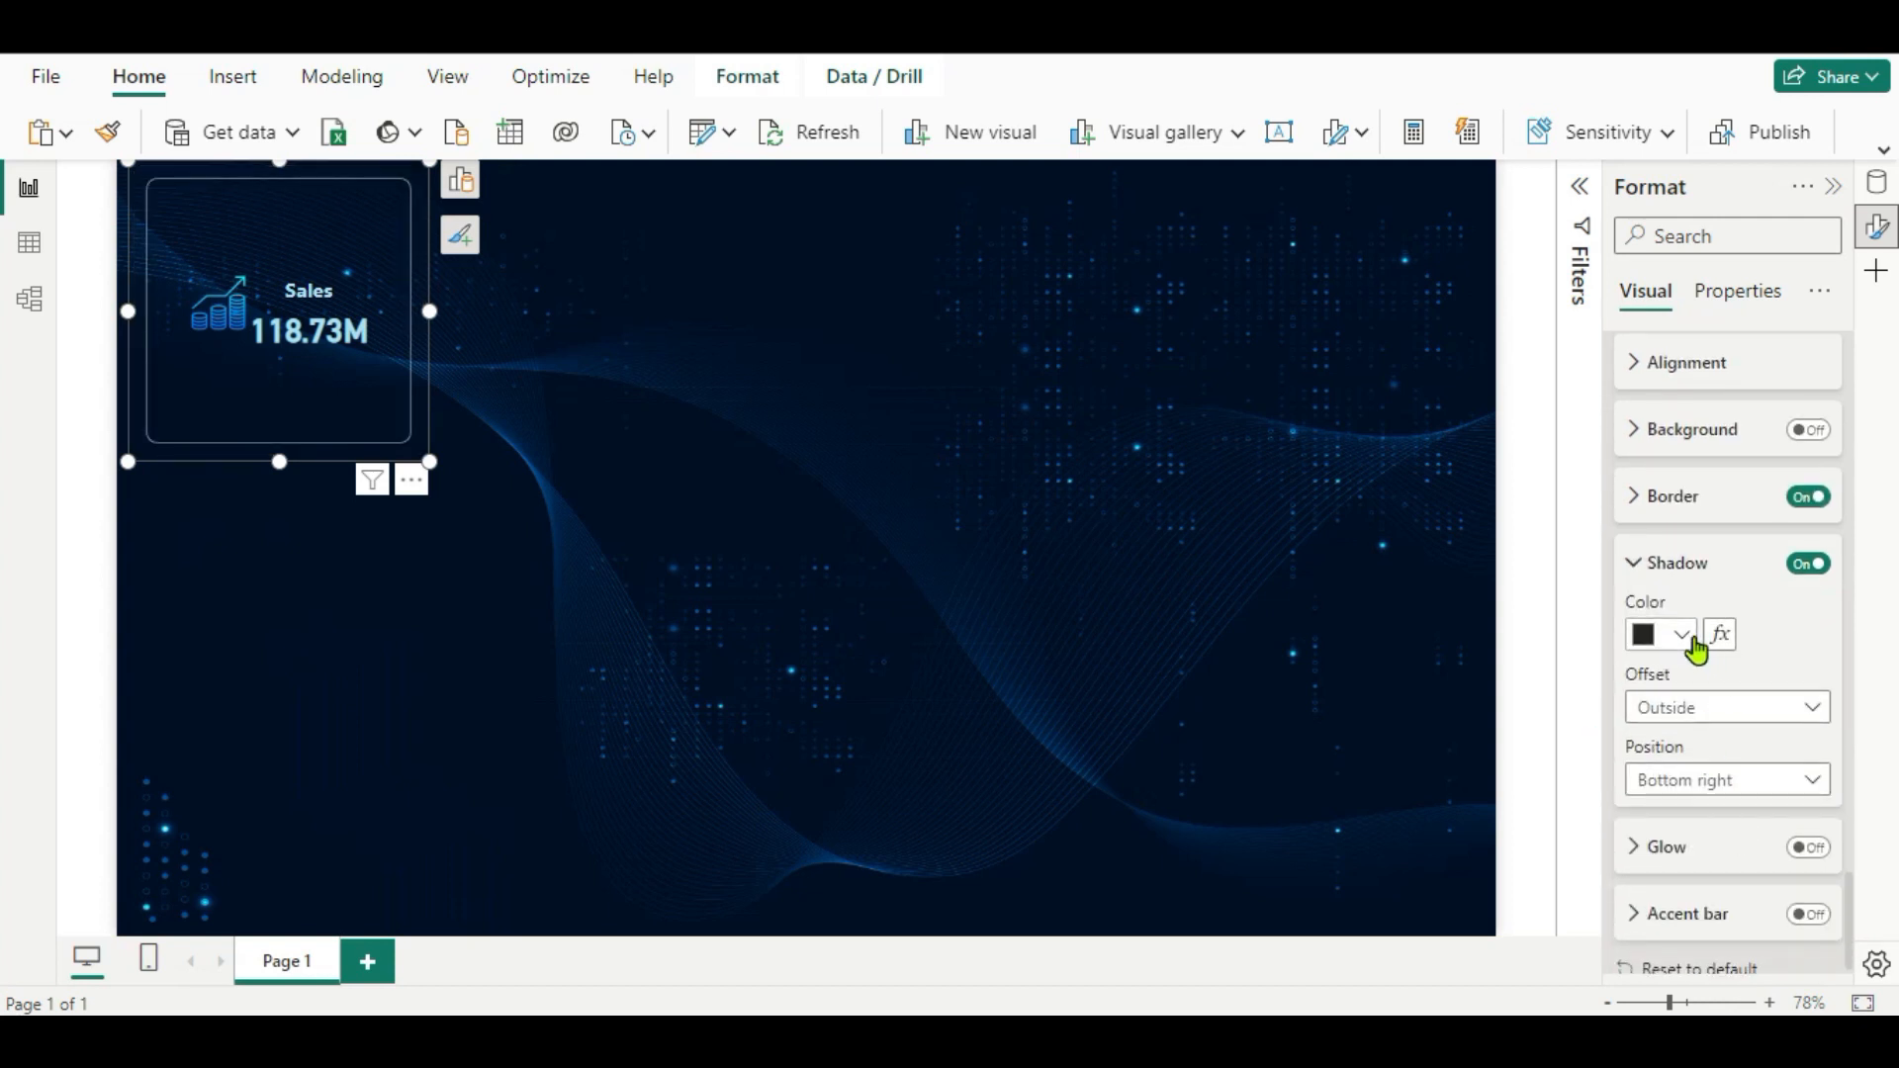
click(1694, 643)
click(1480, 515)
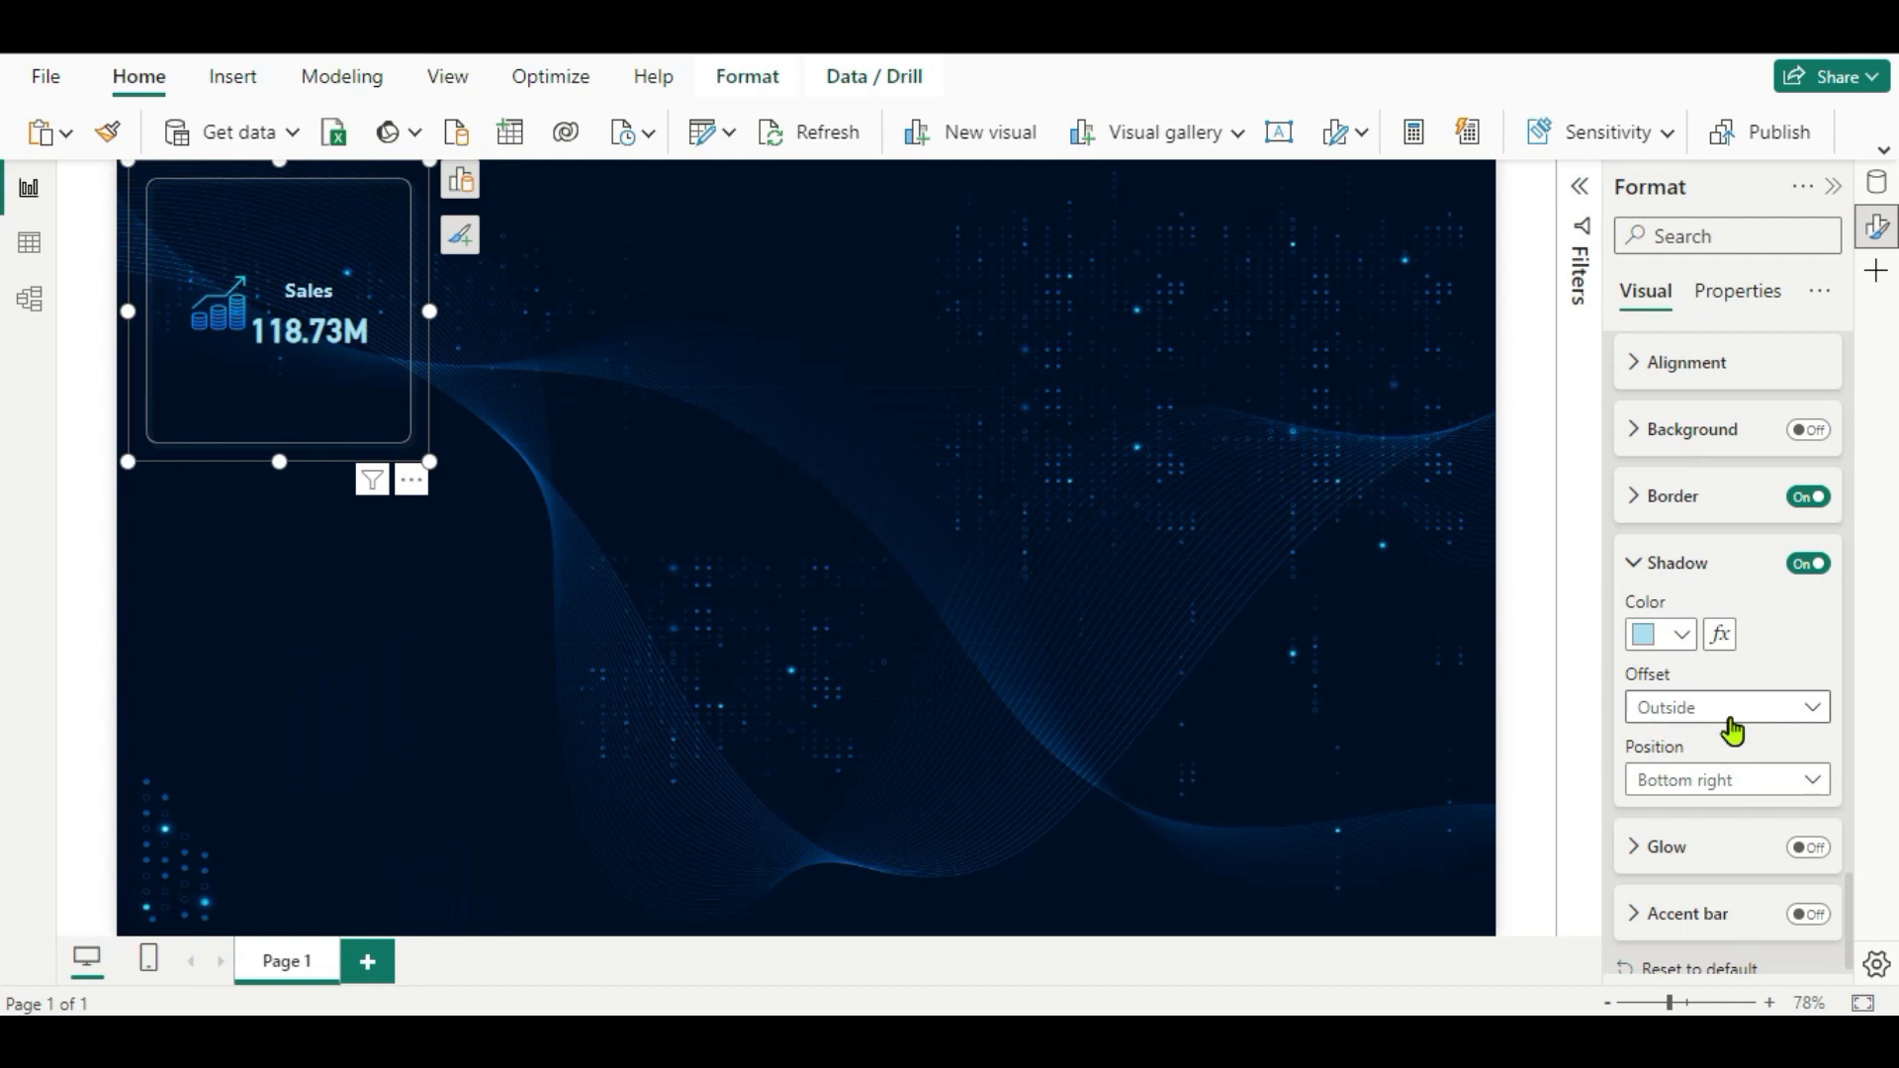
click(1810, 566)
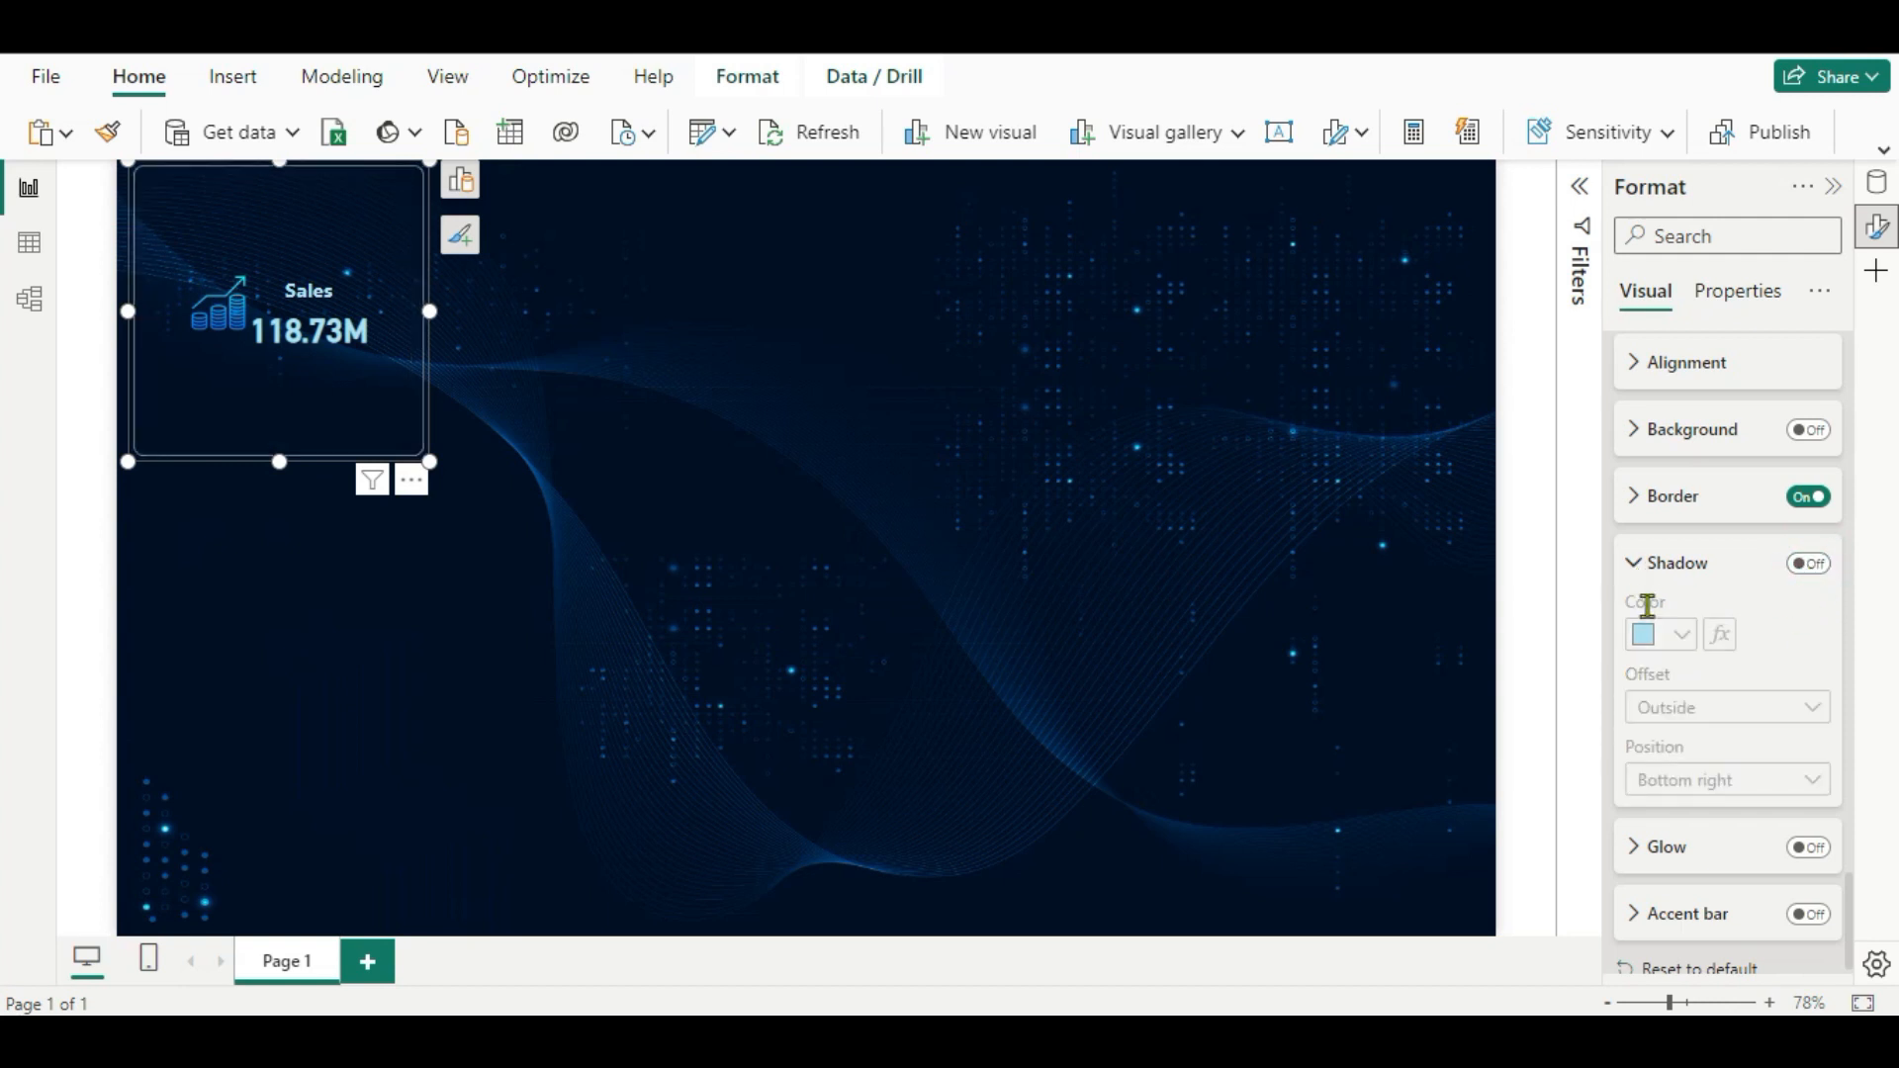
click(1639, 571)
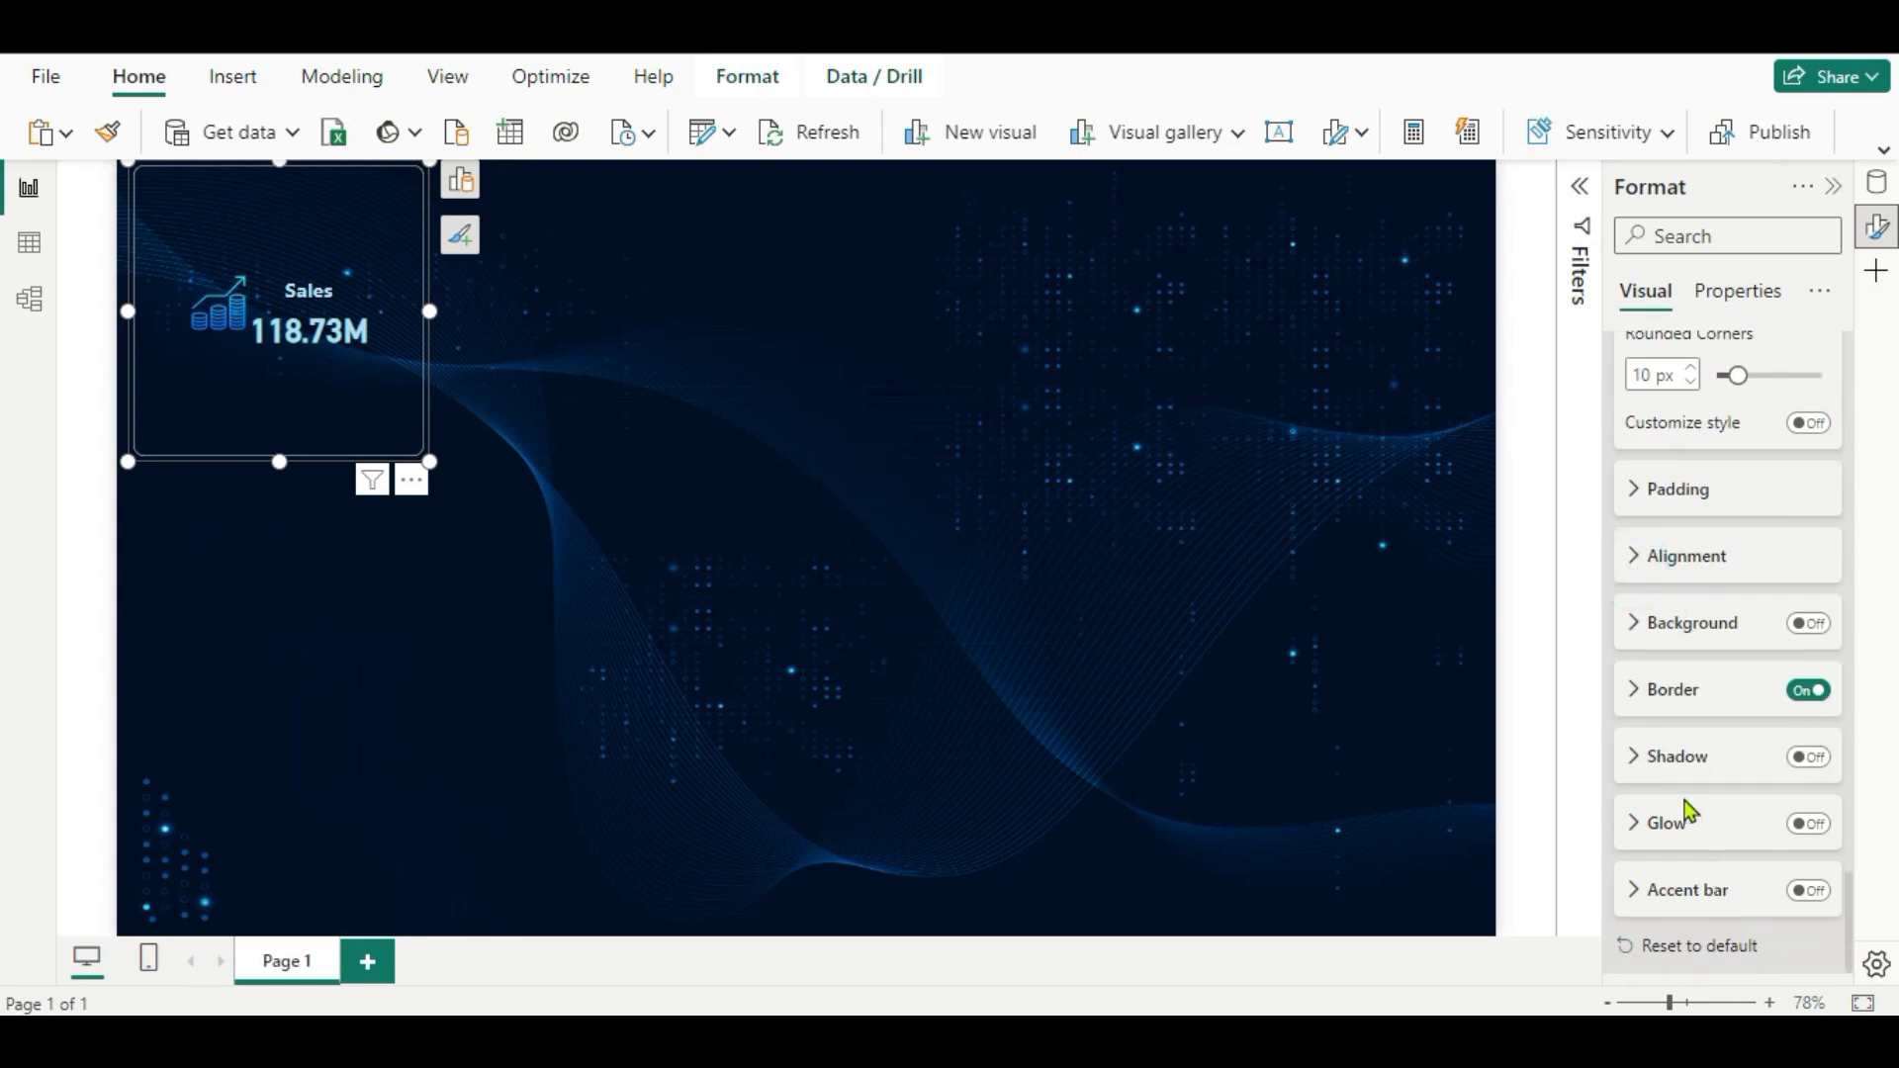
Set the card's border to light blue #ADE0F2 with a 2 px width, and reduce the card's height.
click(1637, 690)
scroll(1680, 722, down, 2)
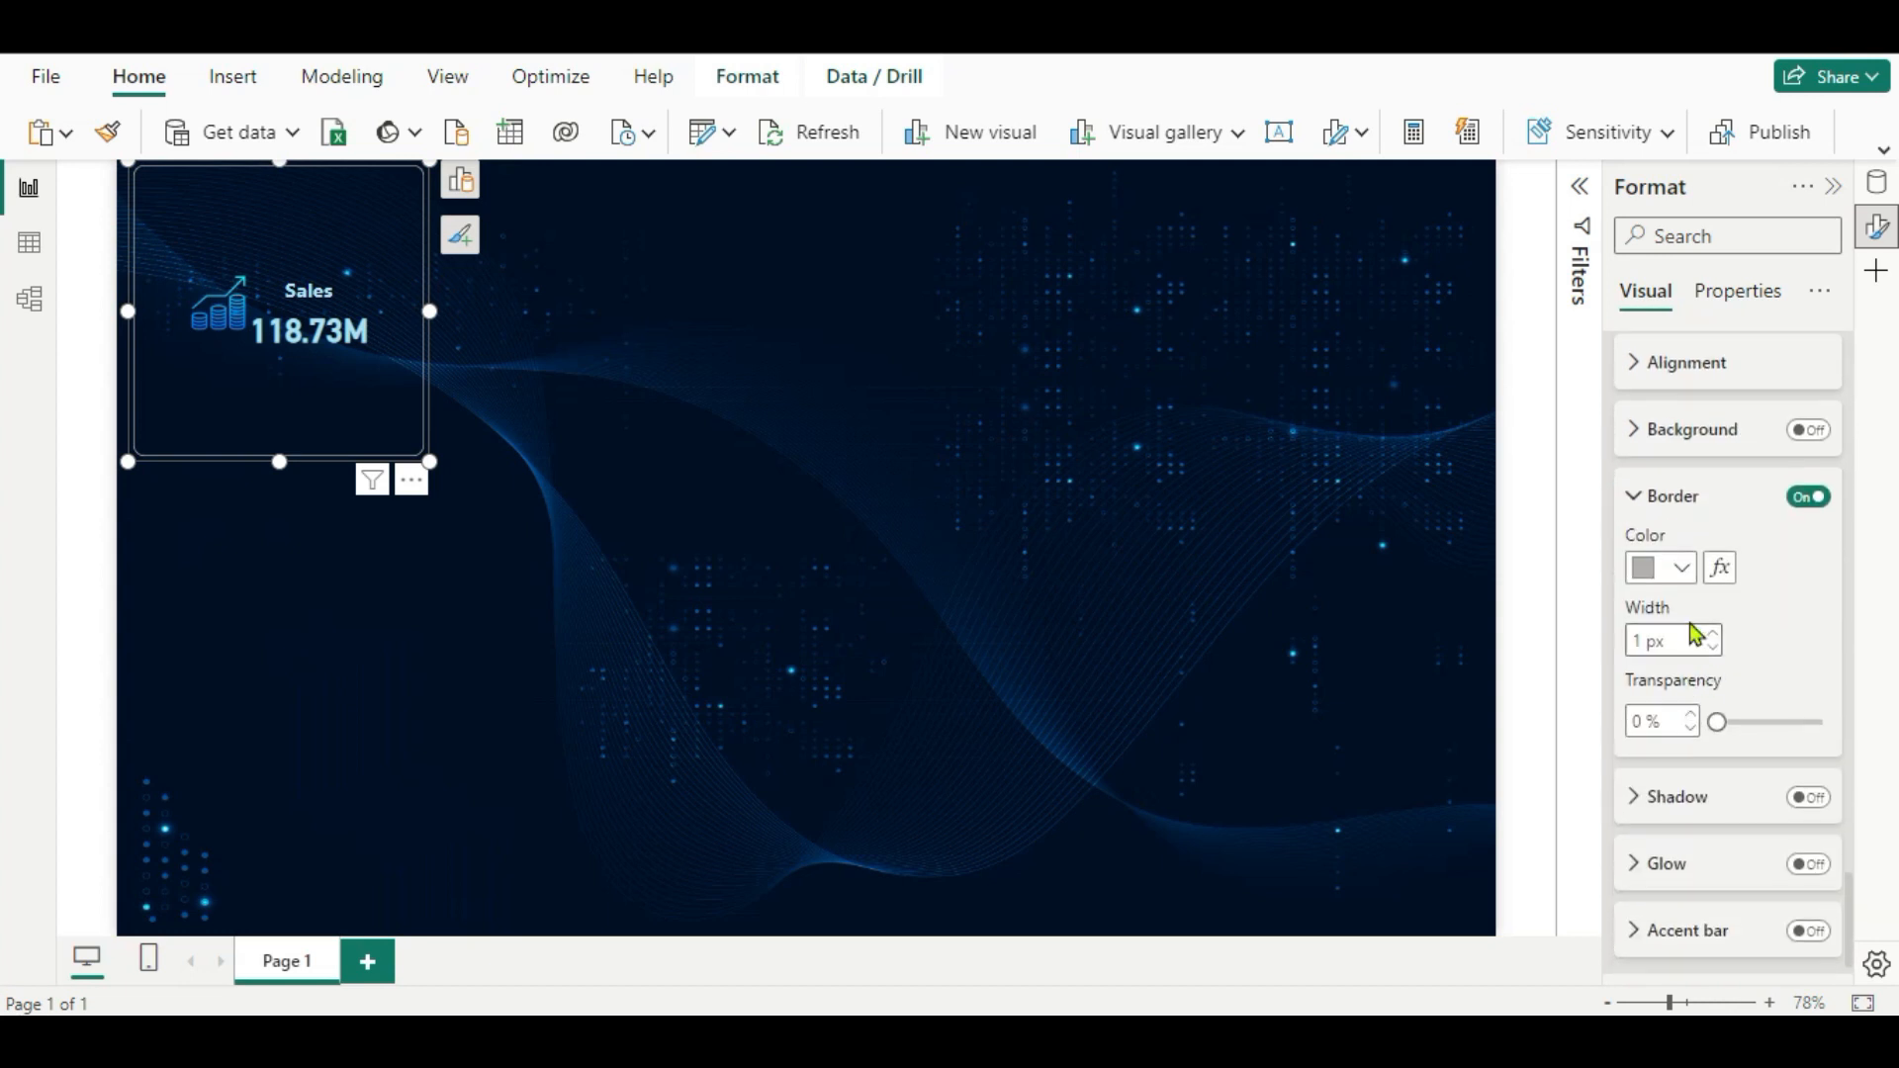
click(1682, 570)
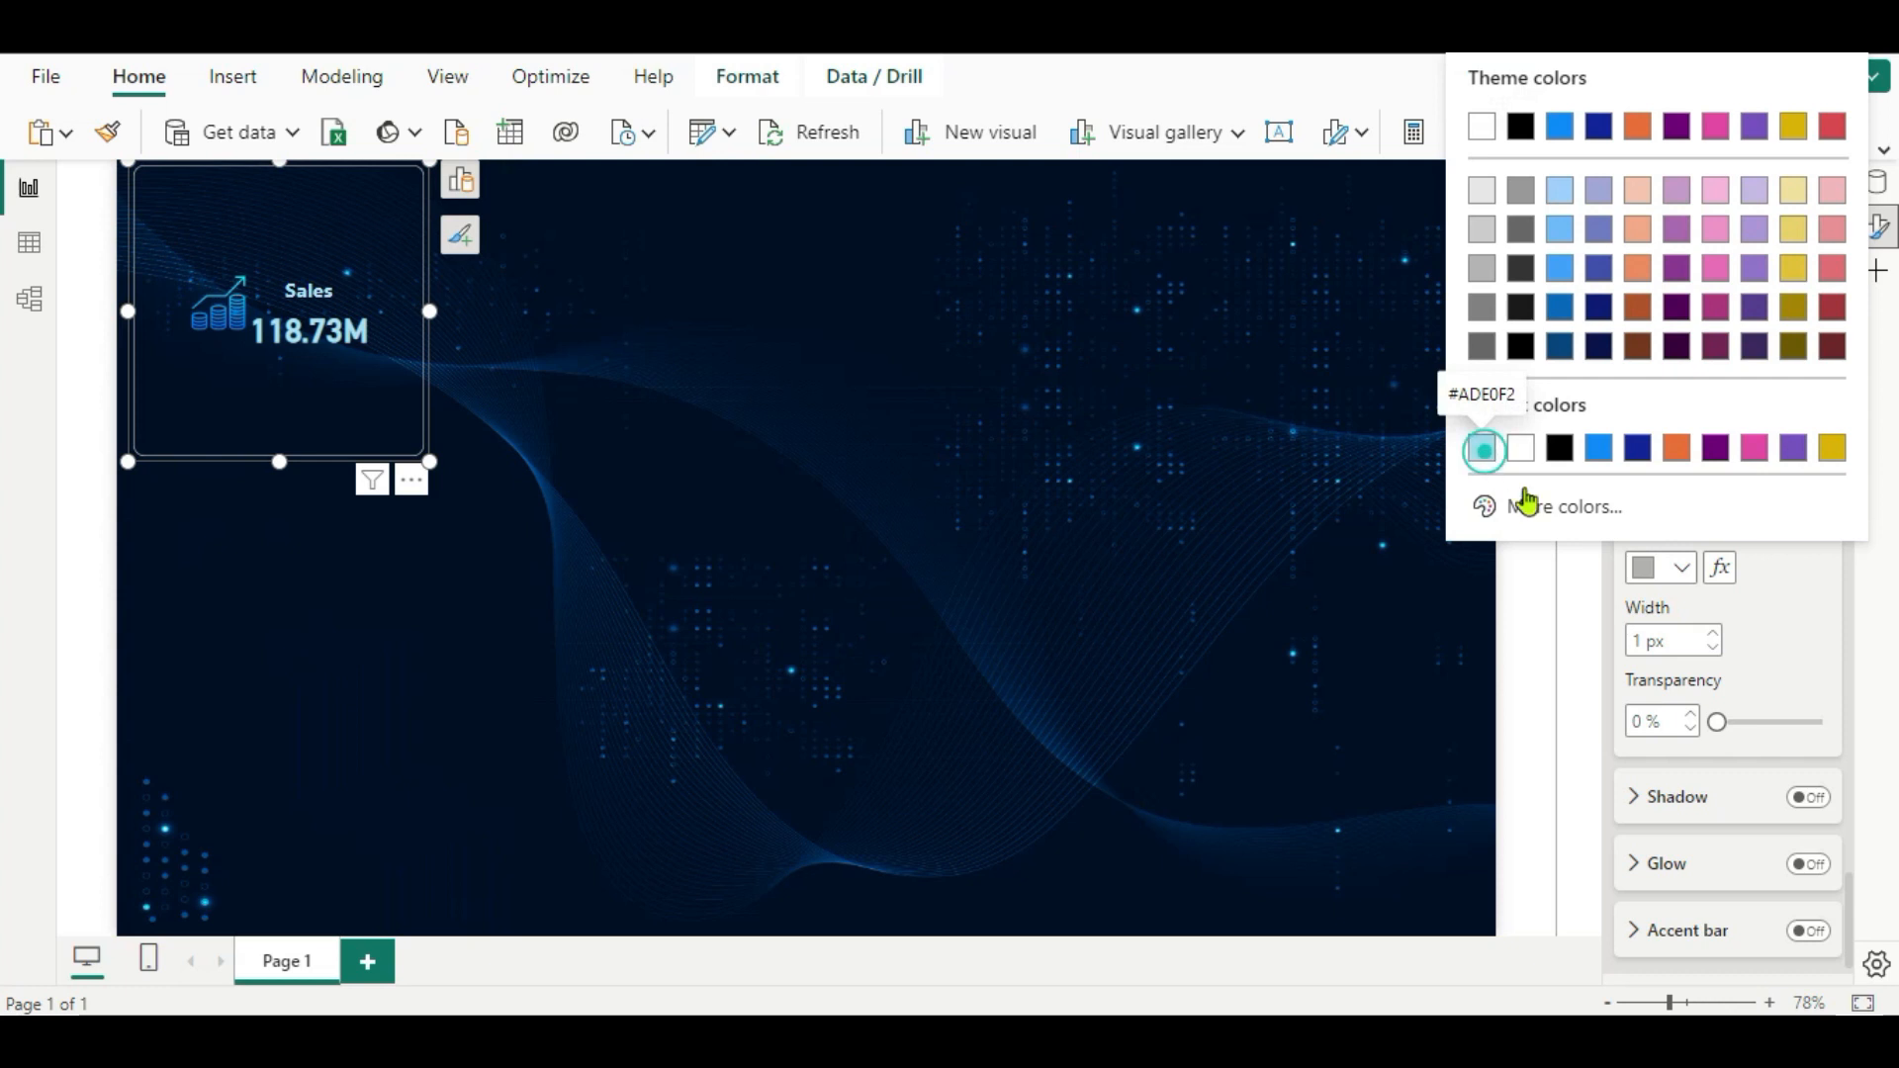
click(1483, 451)
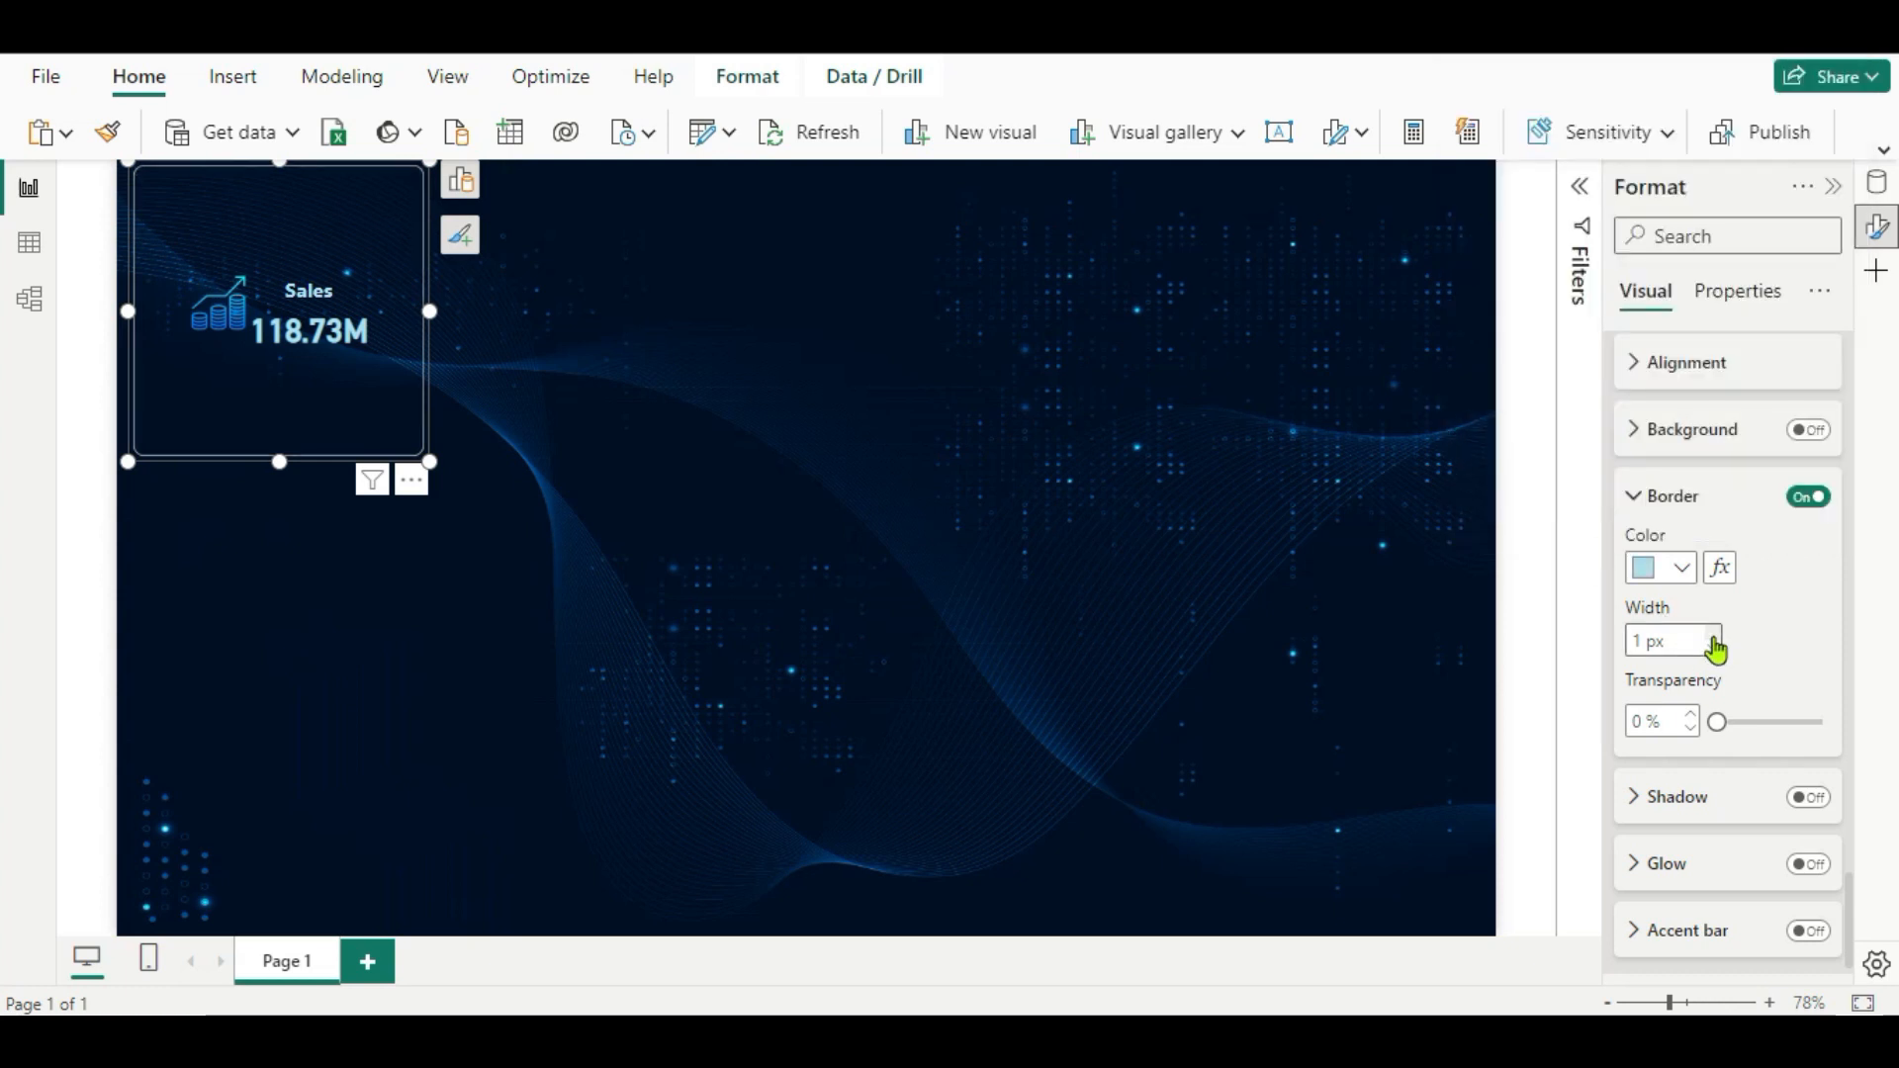
click(1714, 634)
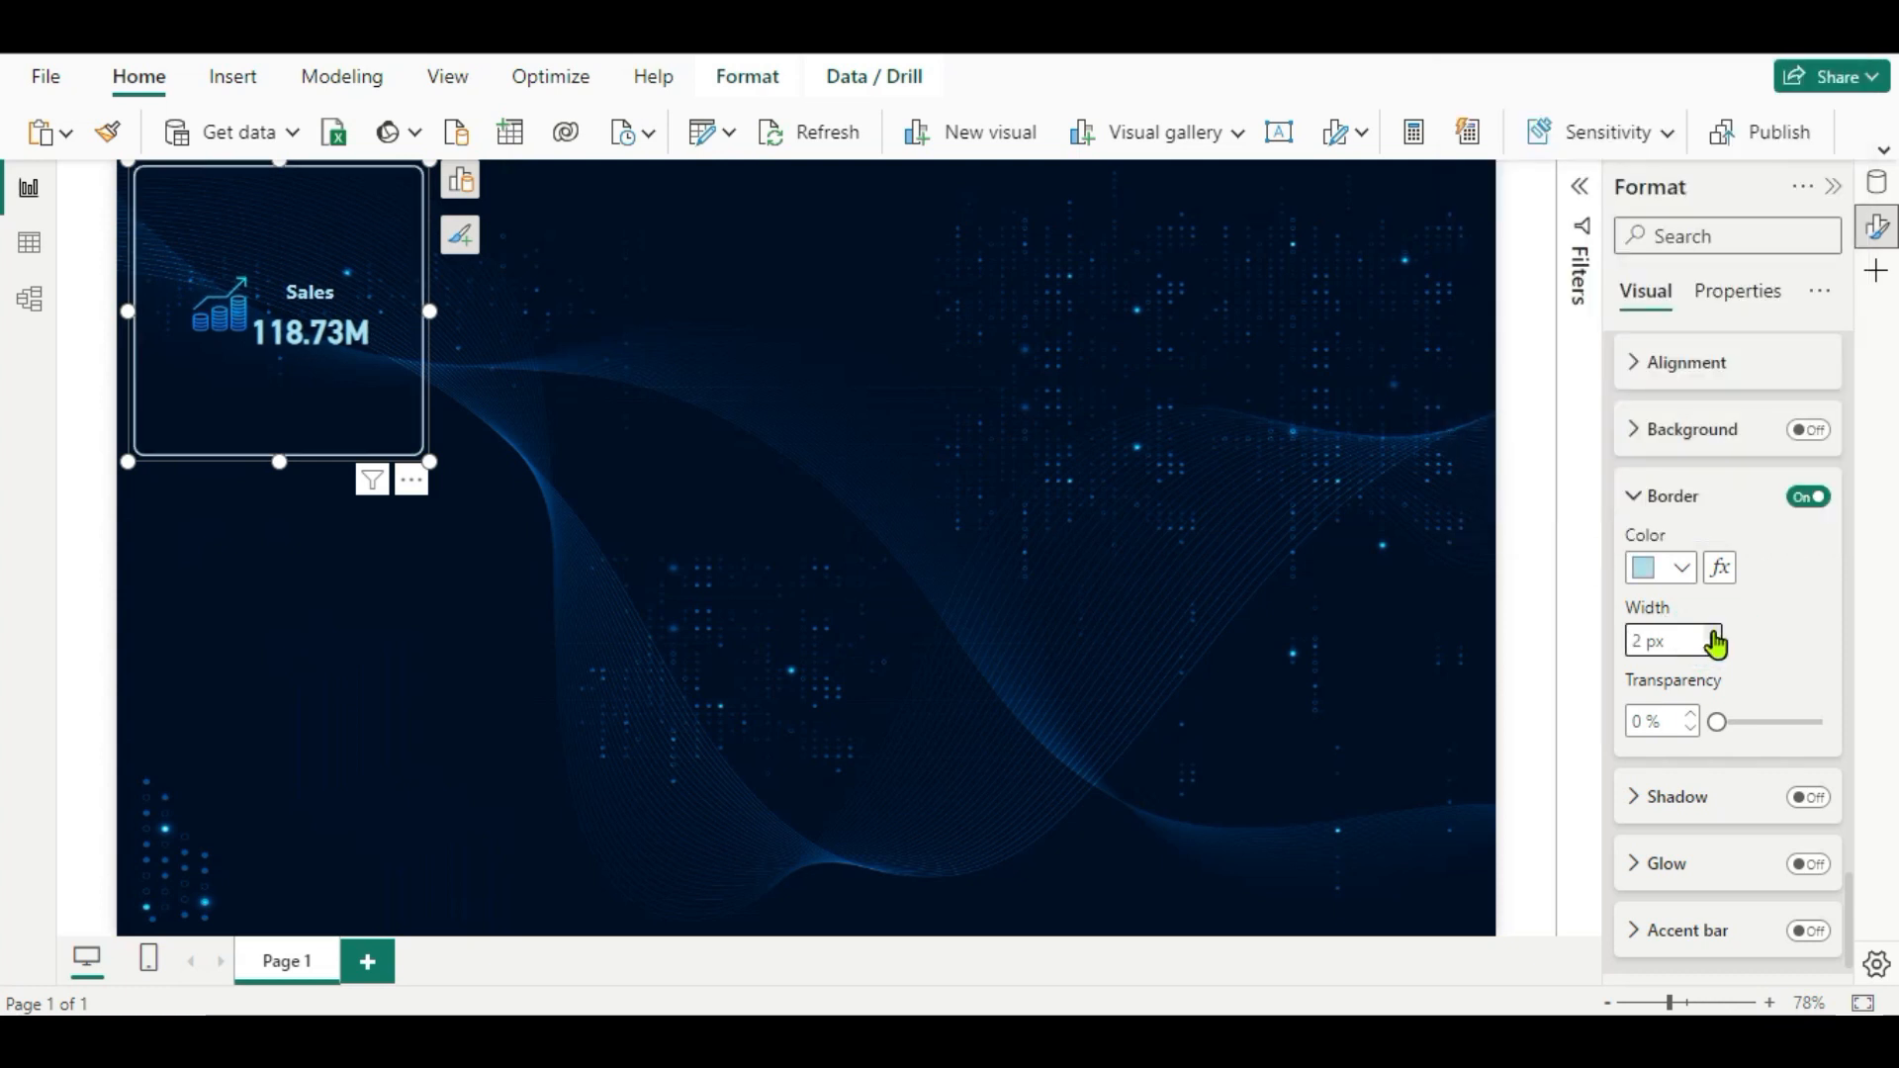
scroll(1732, 710, down, 1)
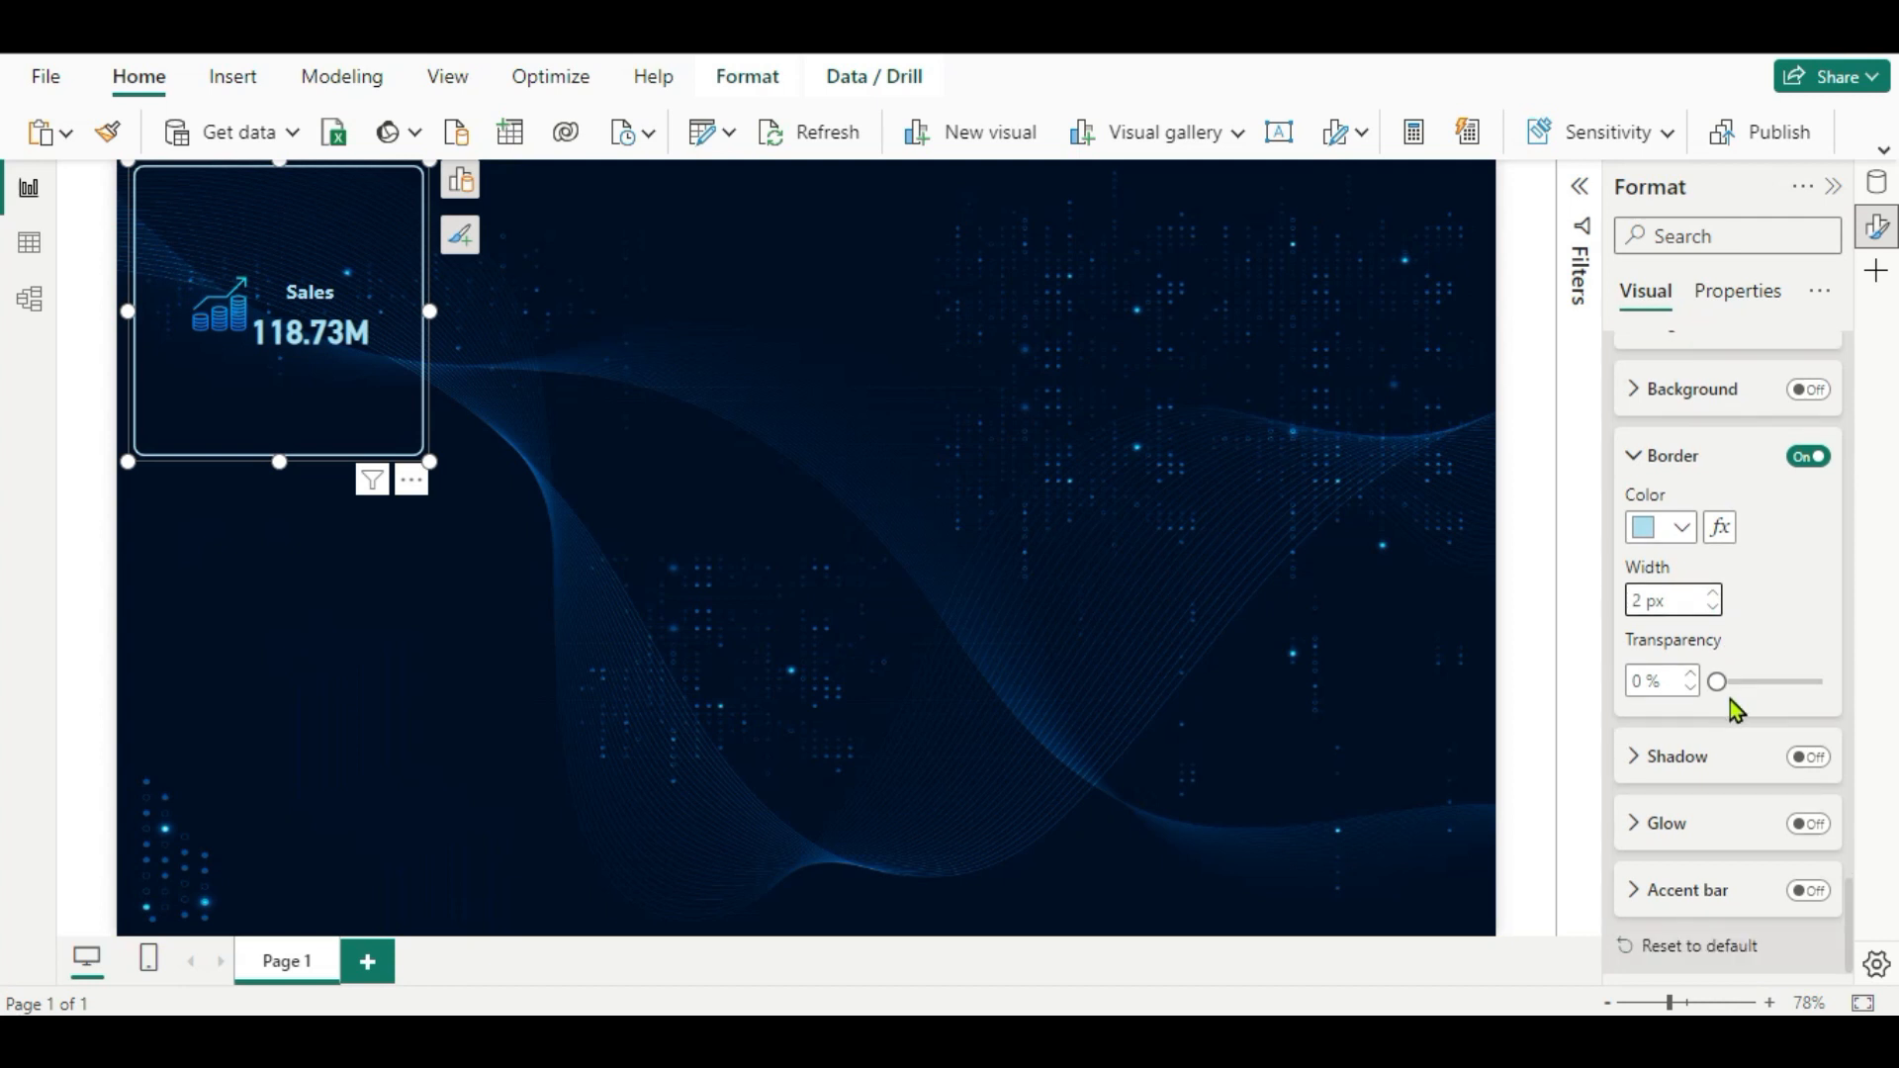
click(1638, 467)
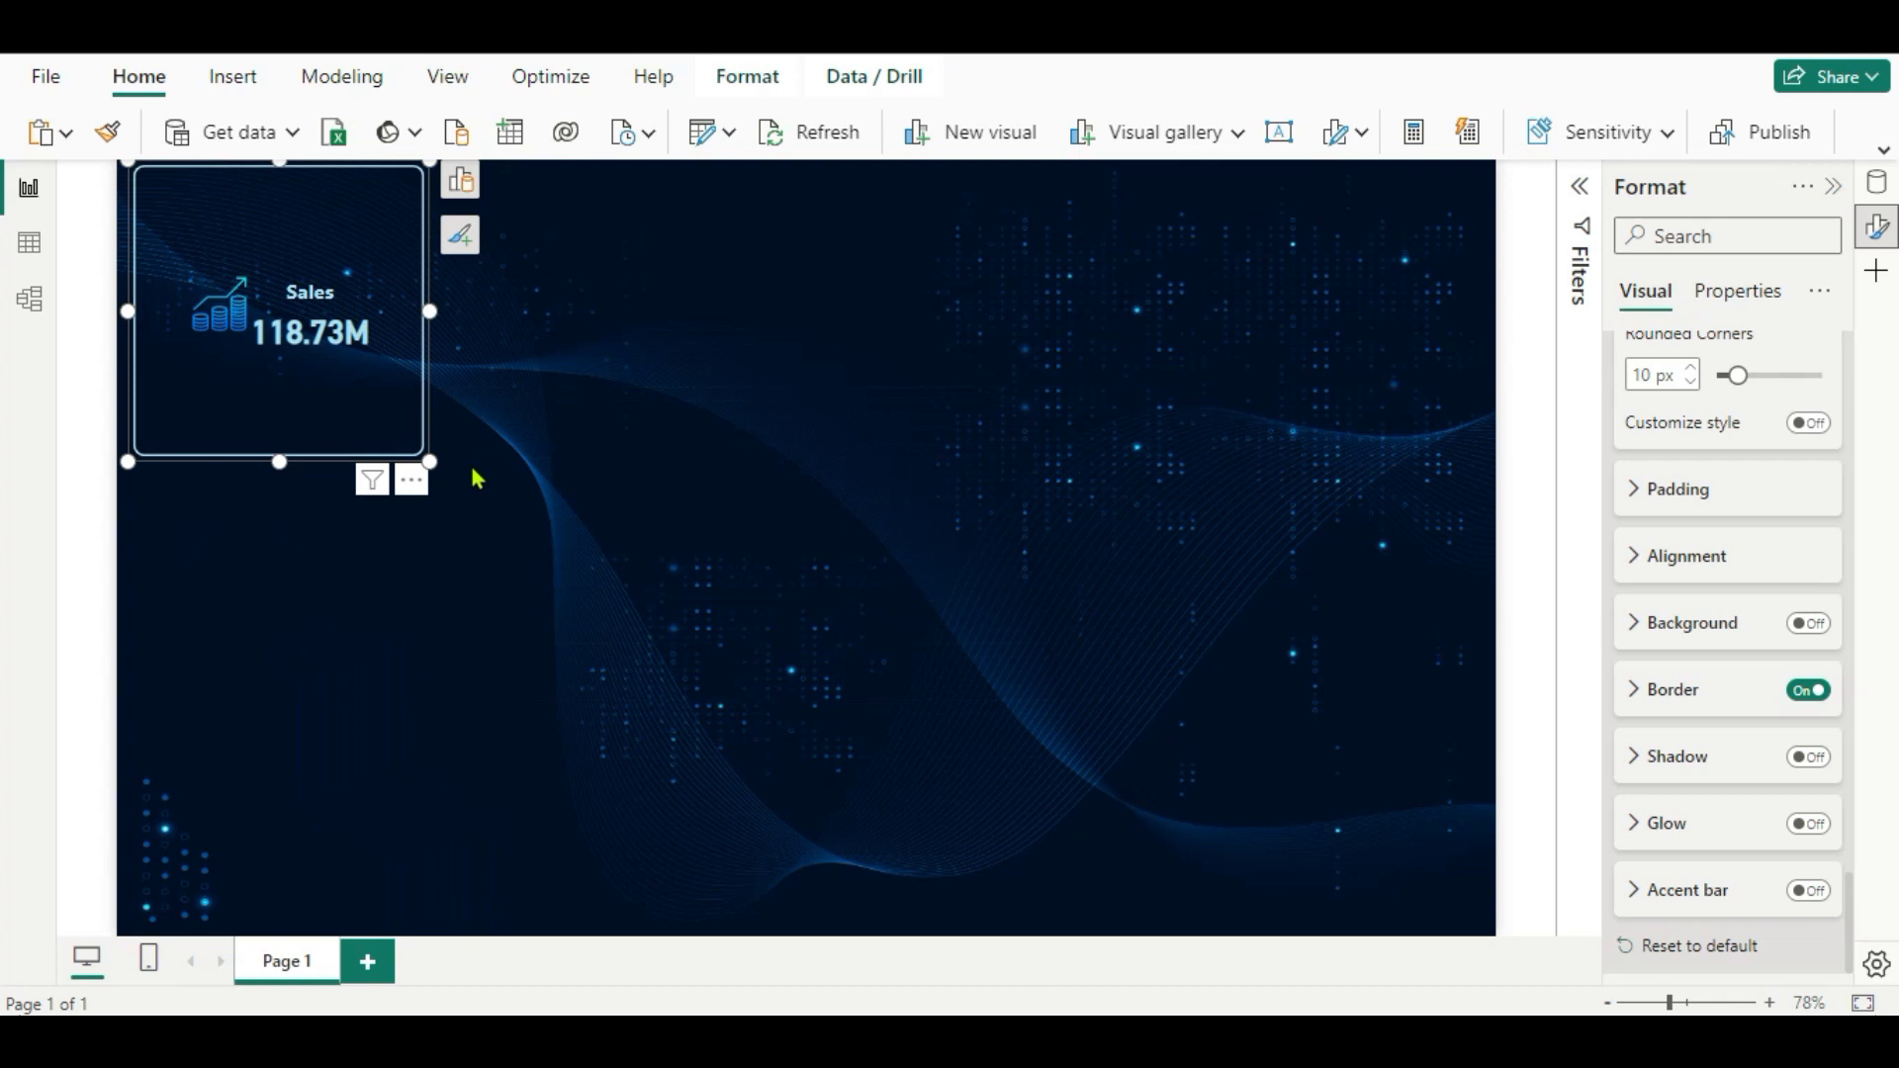
drag(282, 461, 258, 365)
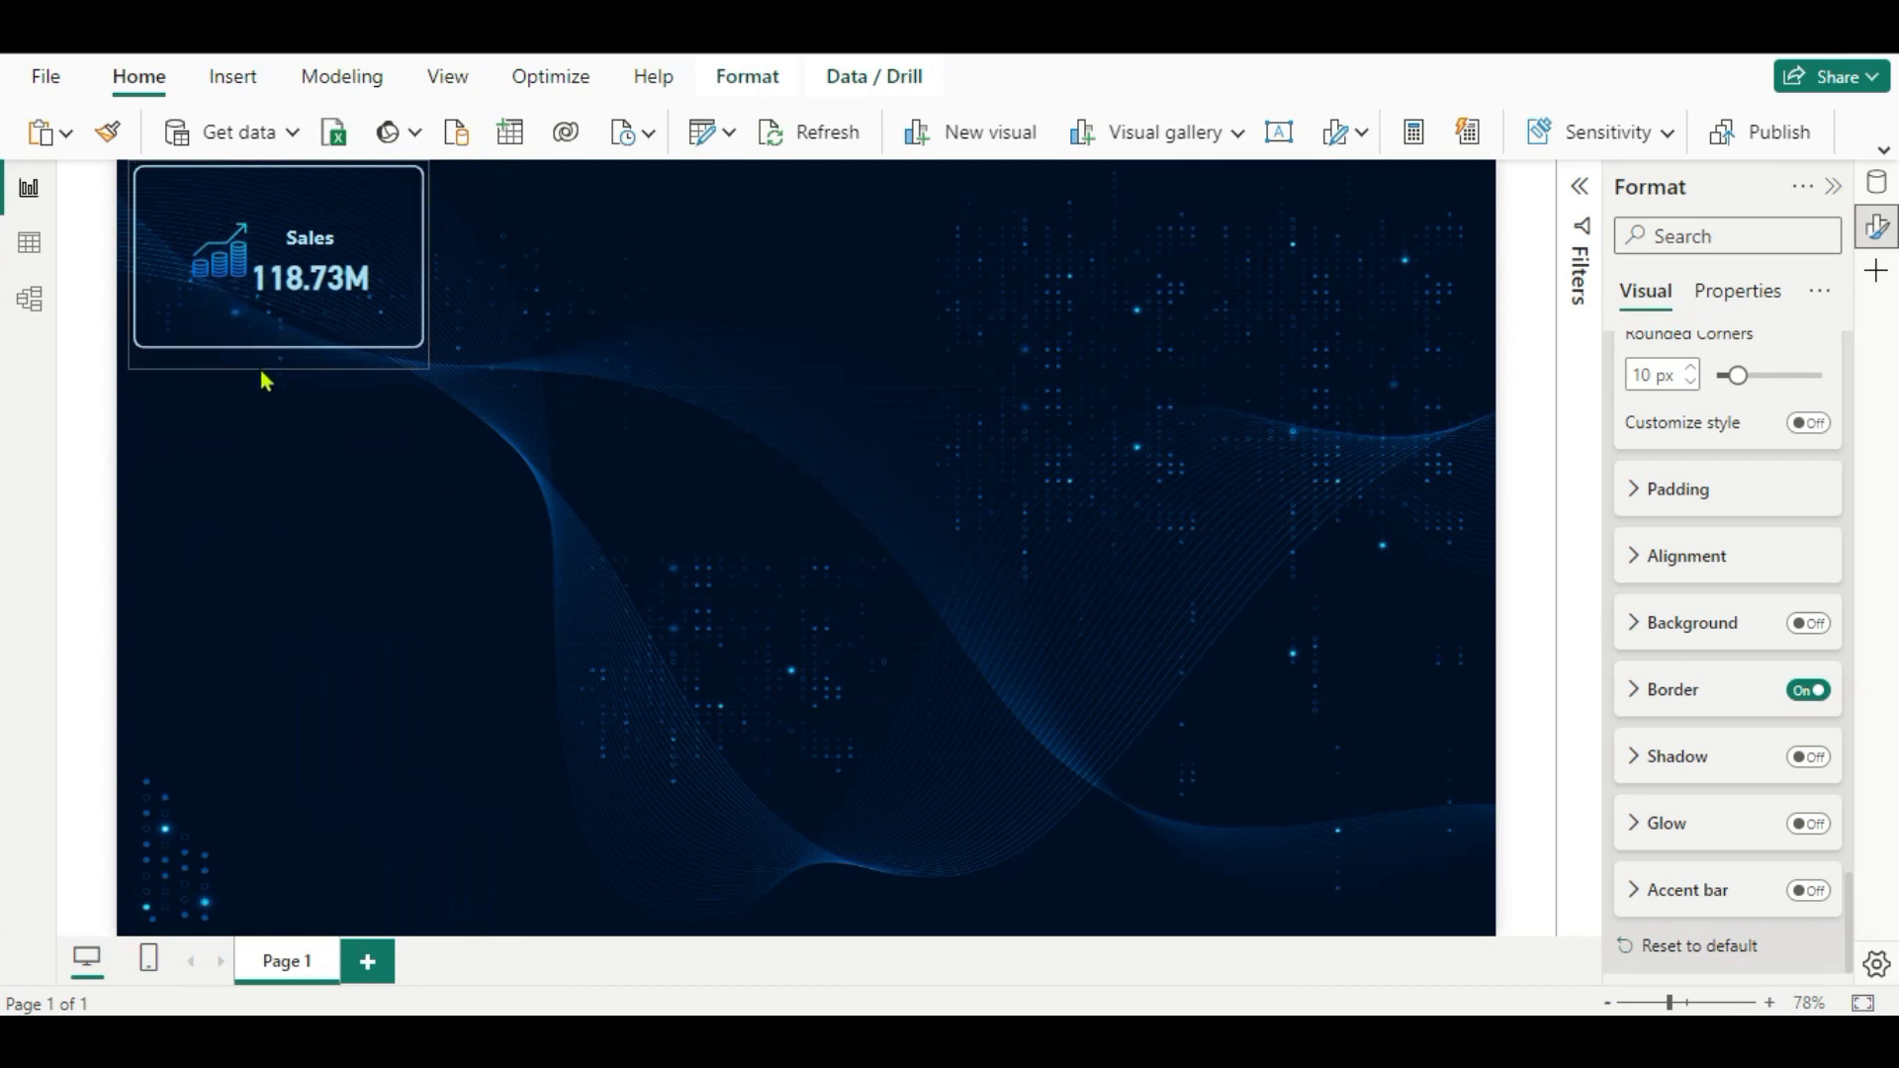
Open the card's reference label settings and make Sales the series they apply to.
scroll(1675, 763, up, 10)
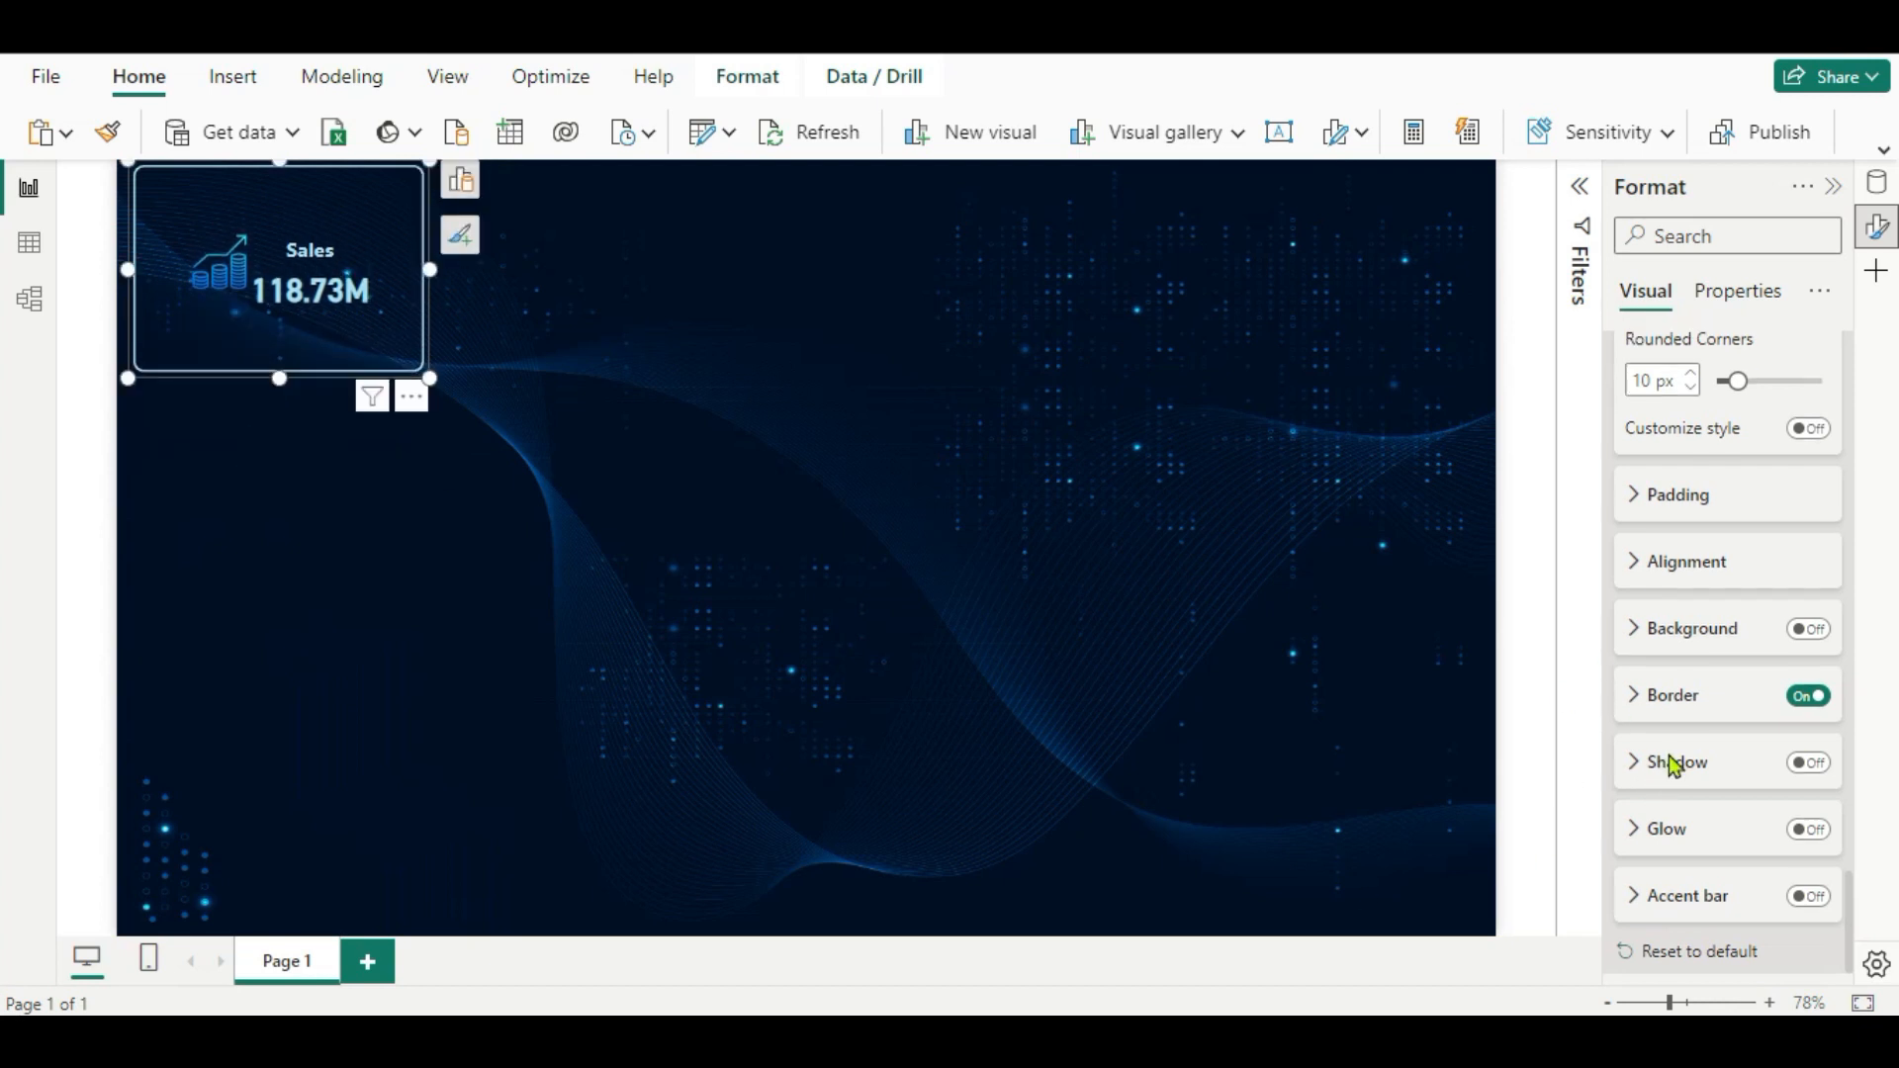
scroll(1675, 768, up, 4)
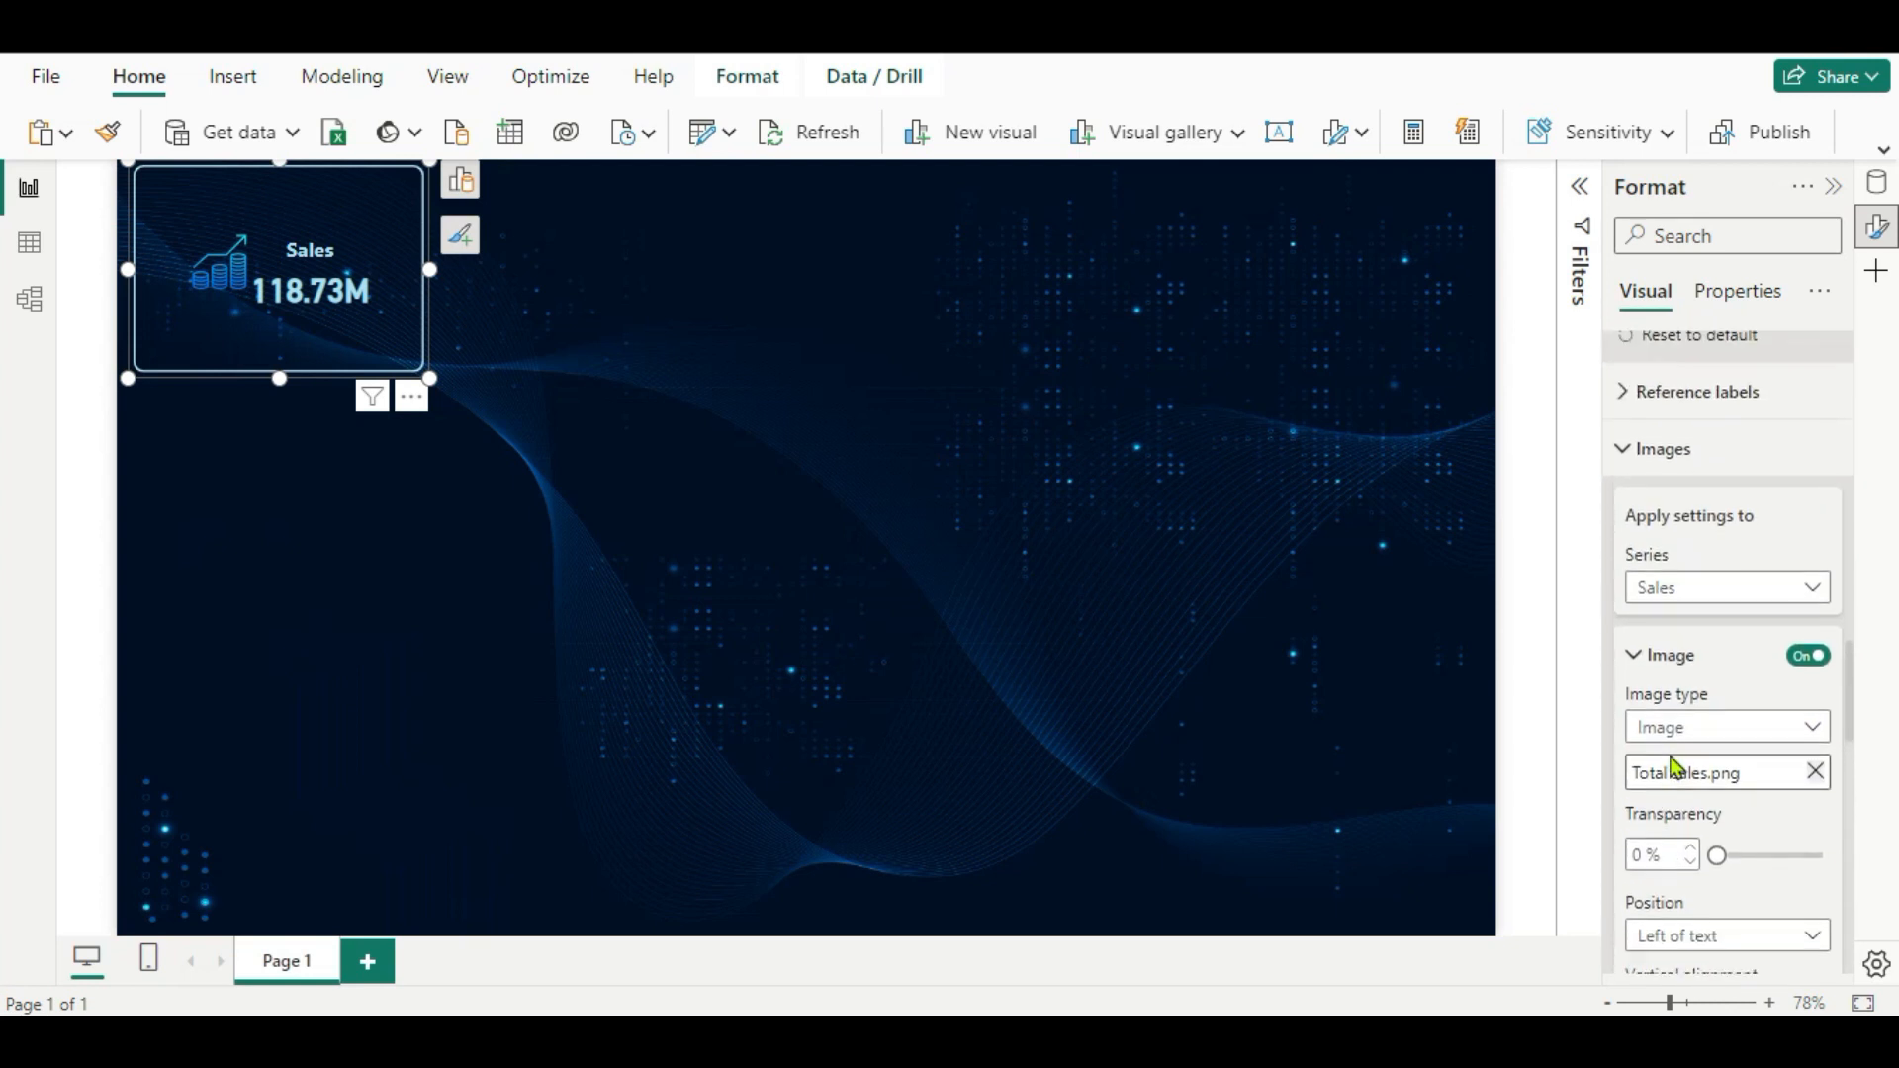
click(1623, 412)
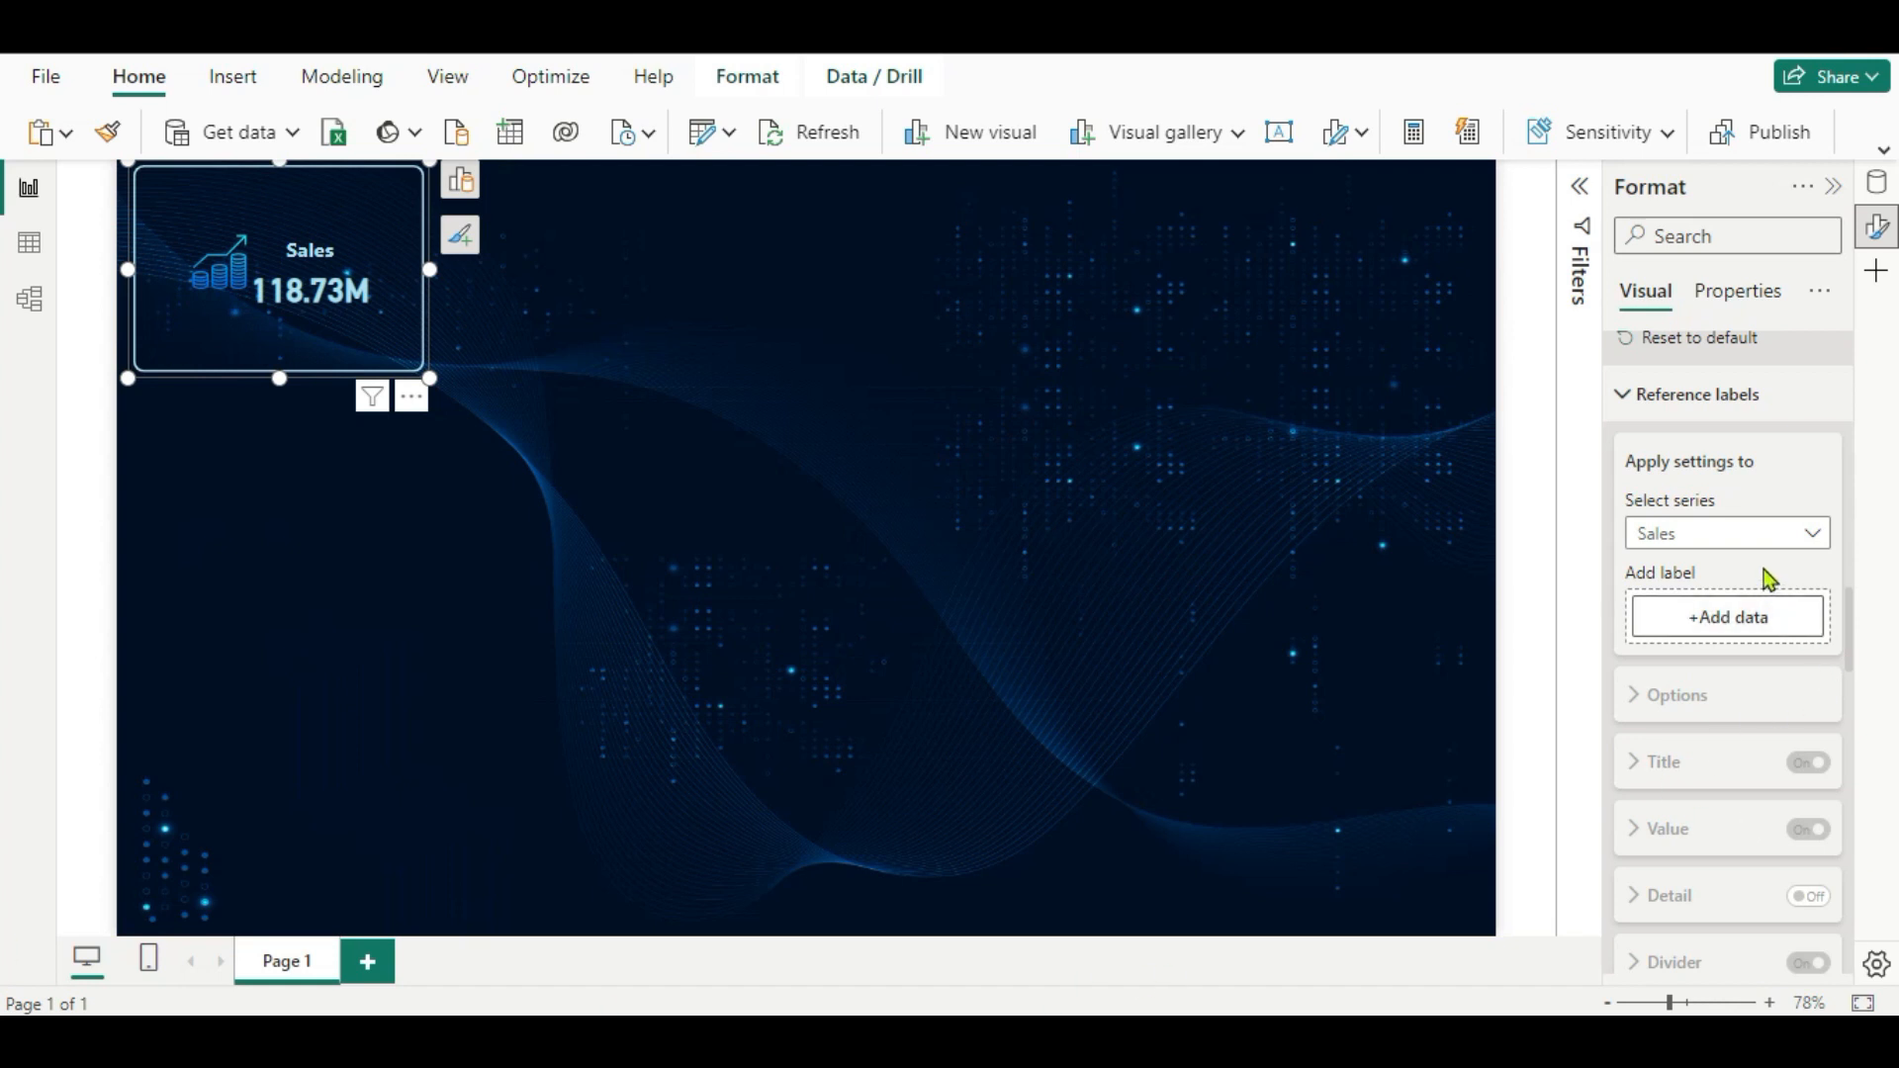
click(1771, 535)
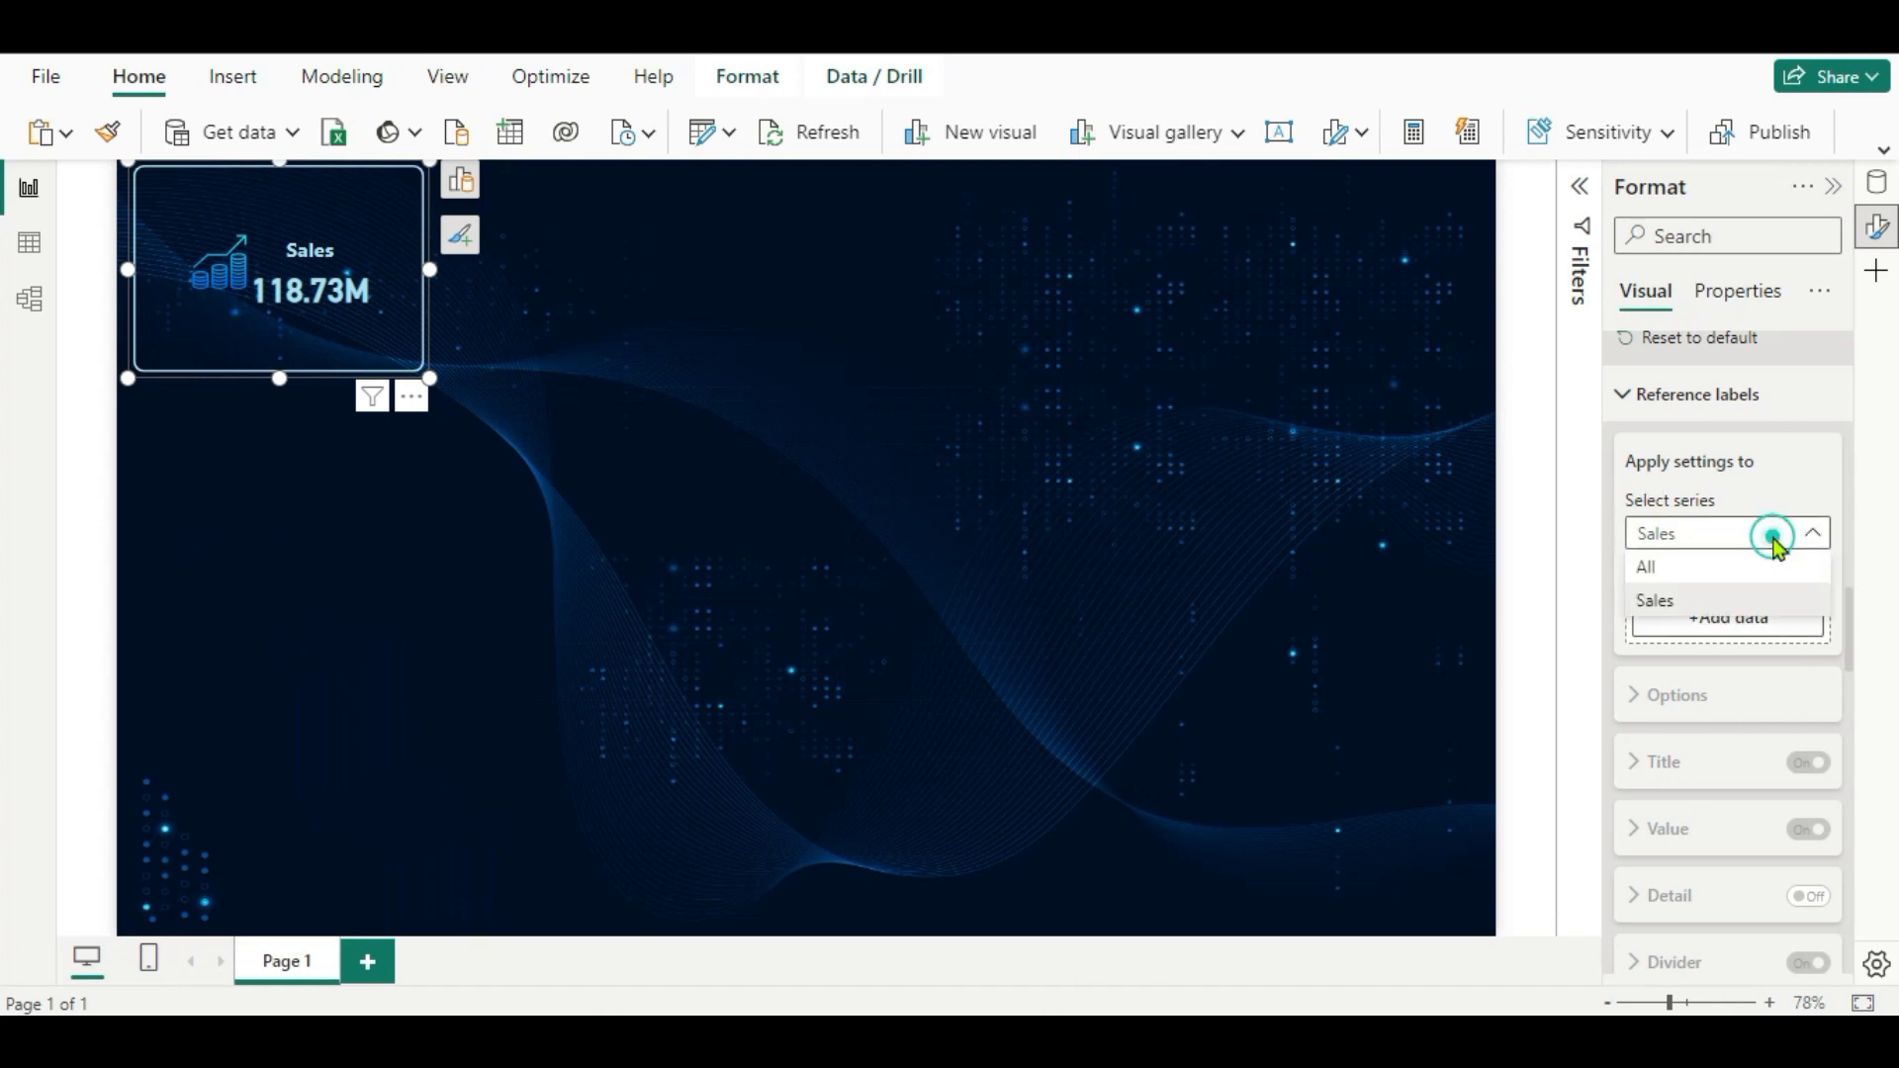
click(1703, 572)
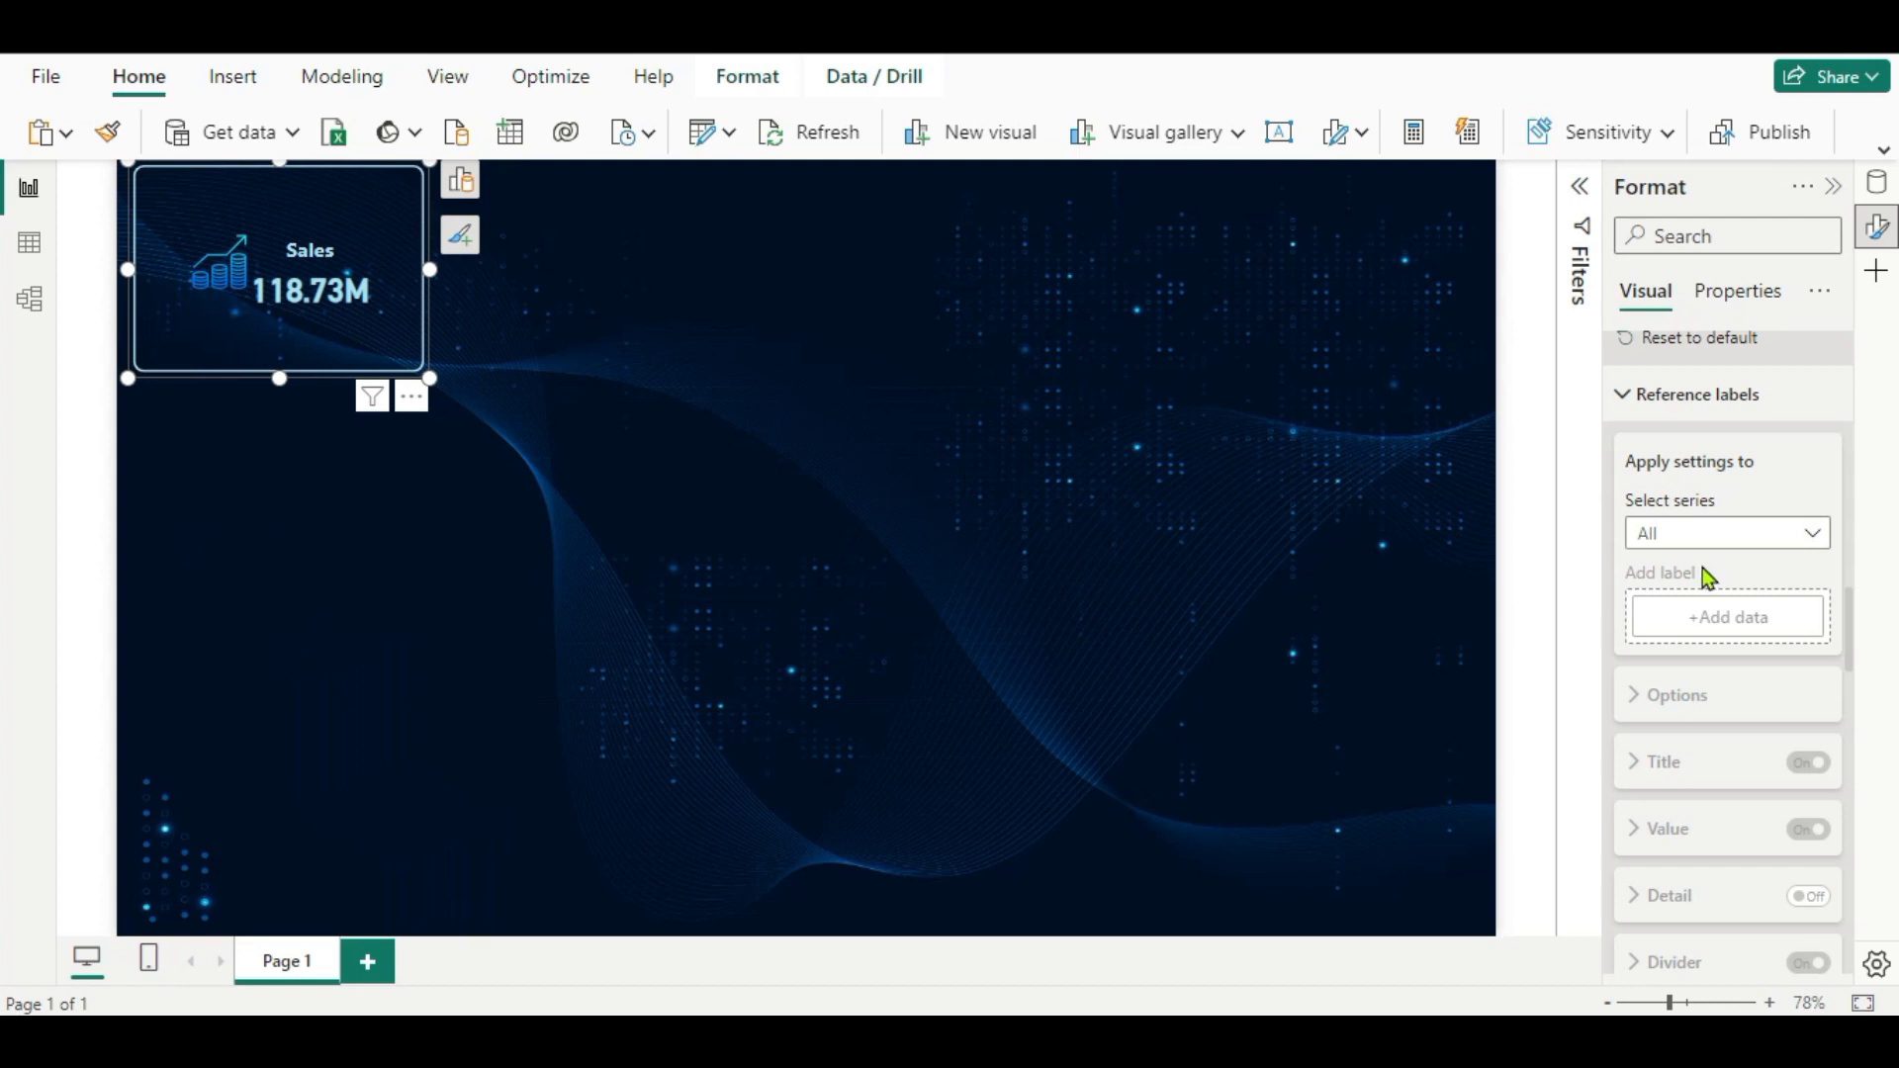
click(1810, 542)
click(1747, 599)
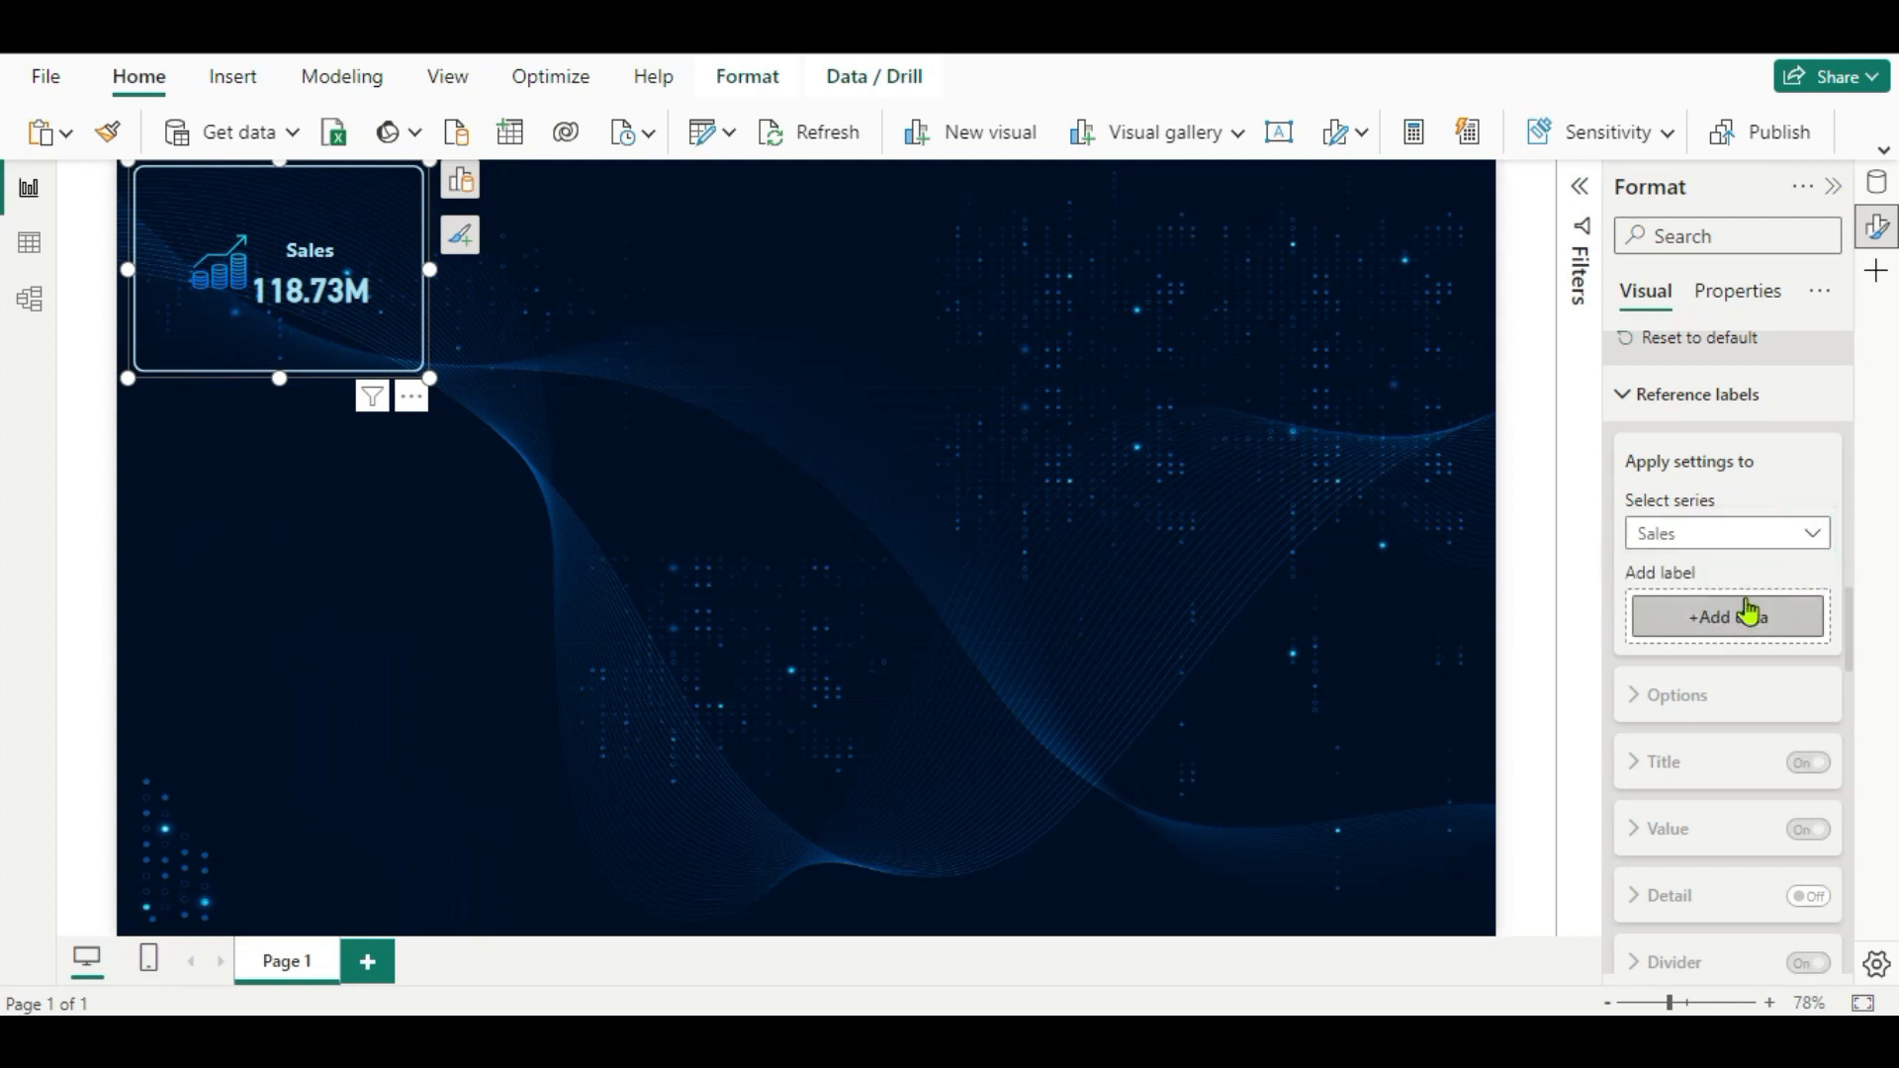
Add the Time Metrics measures MoM Sales Growth %, QoQ Sales Growth % and LM Sales as reference labels of the Sales series.
click(1698, 615)
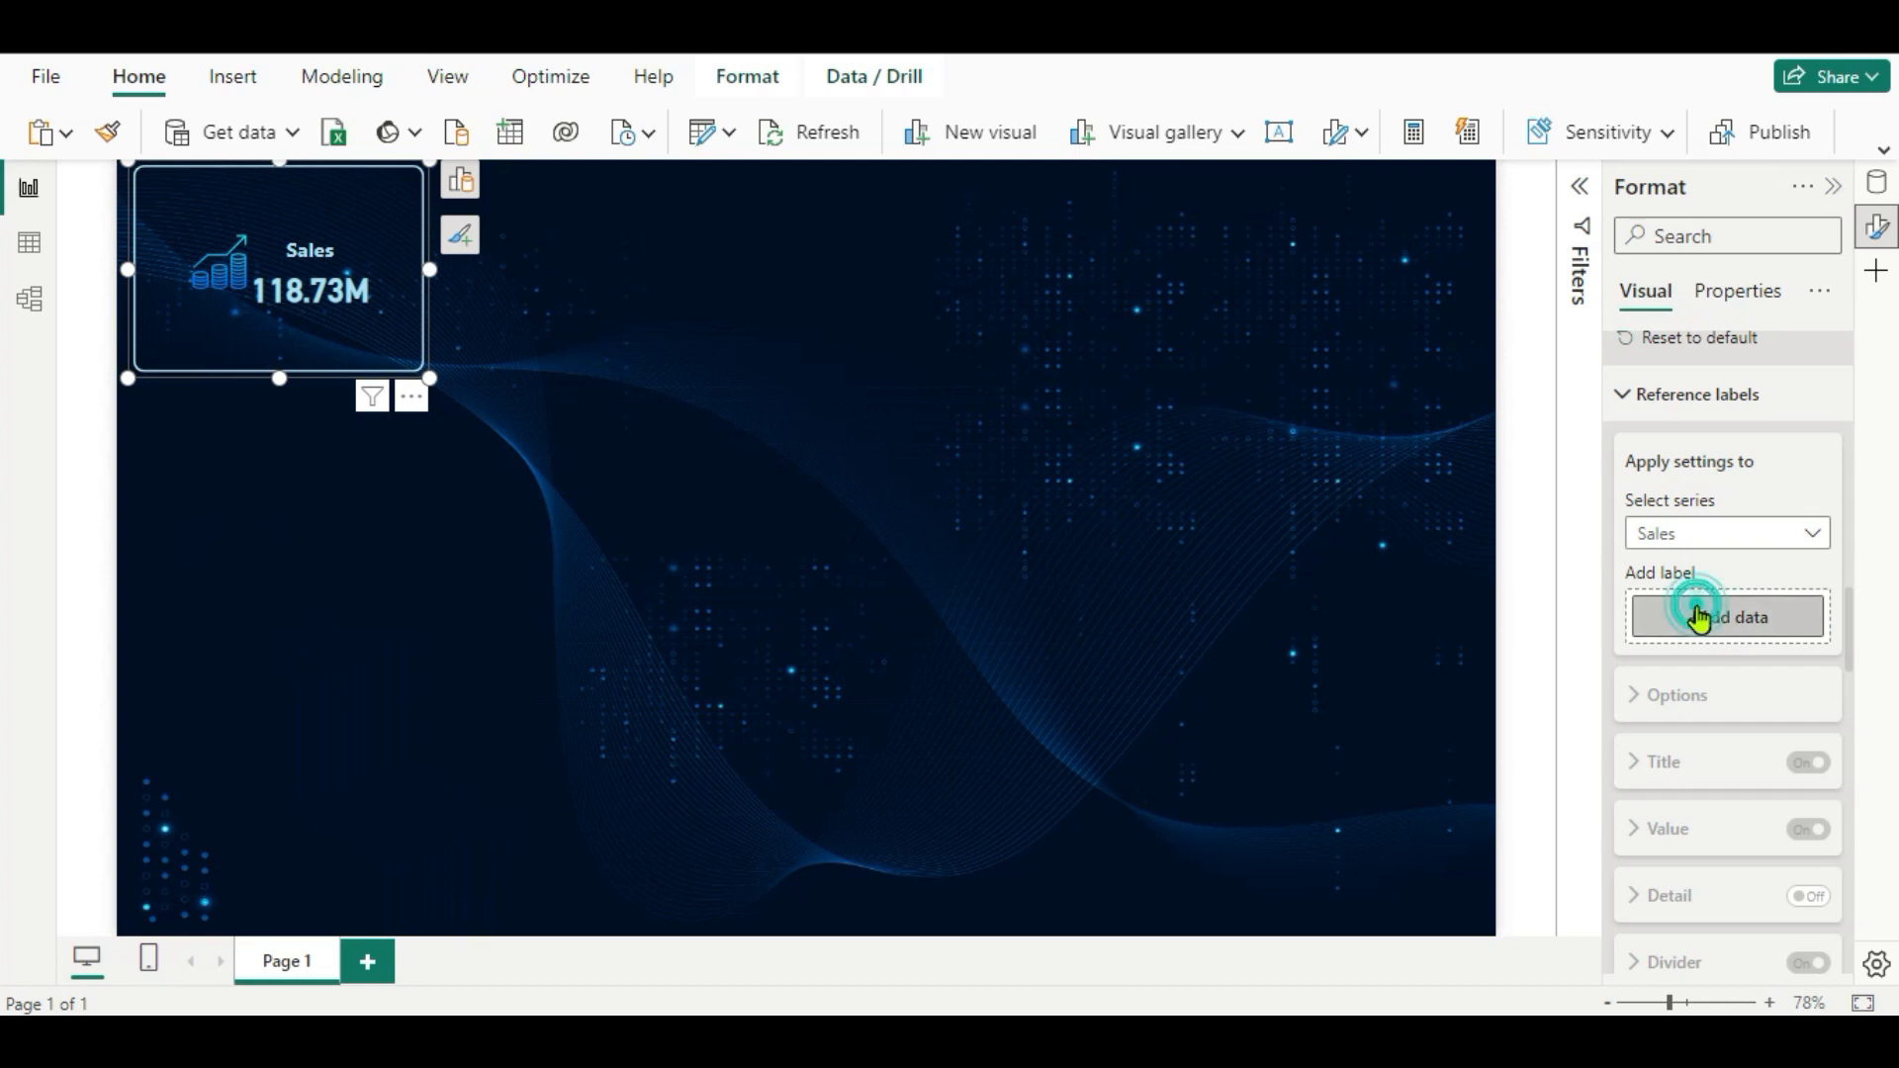
click(1325, 394)
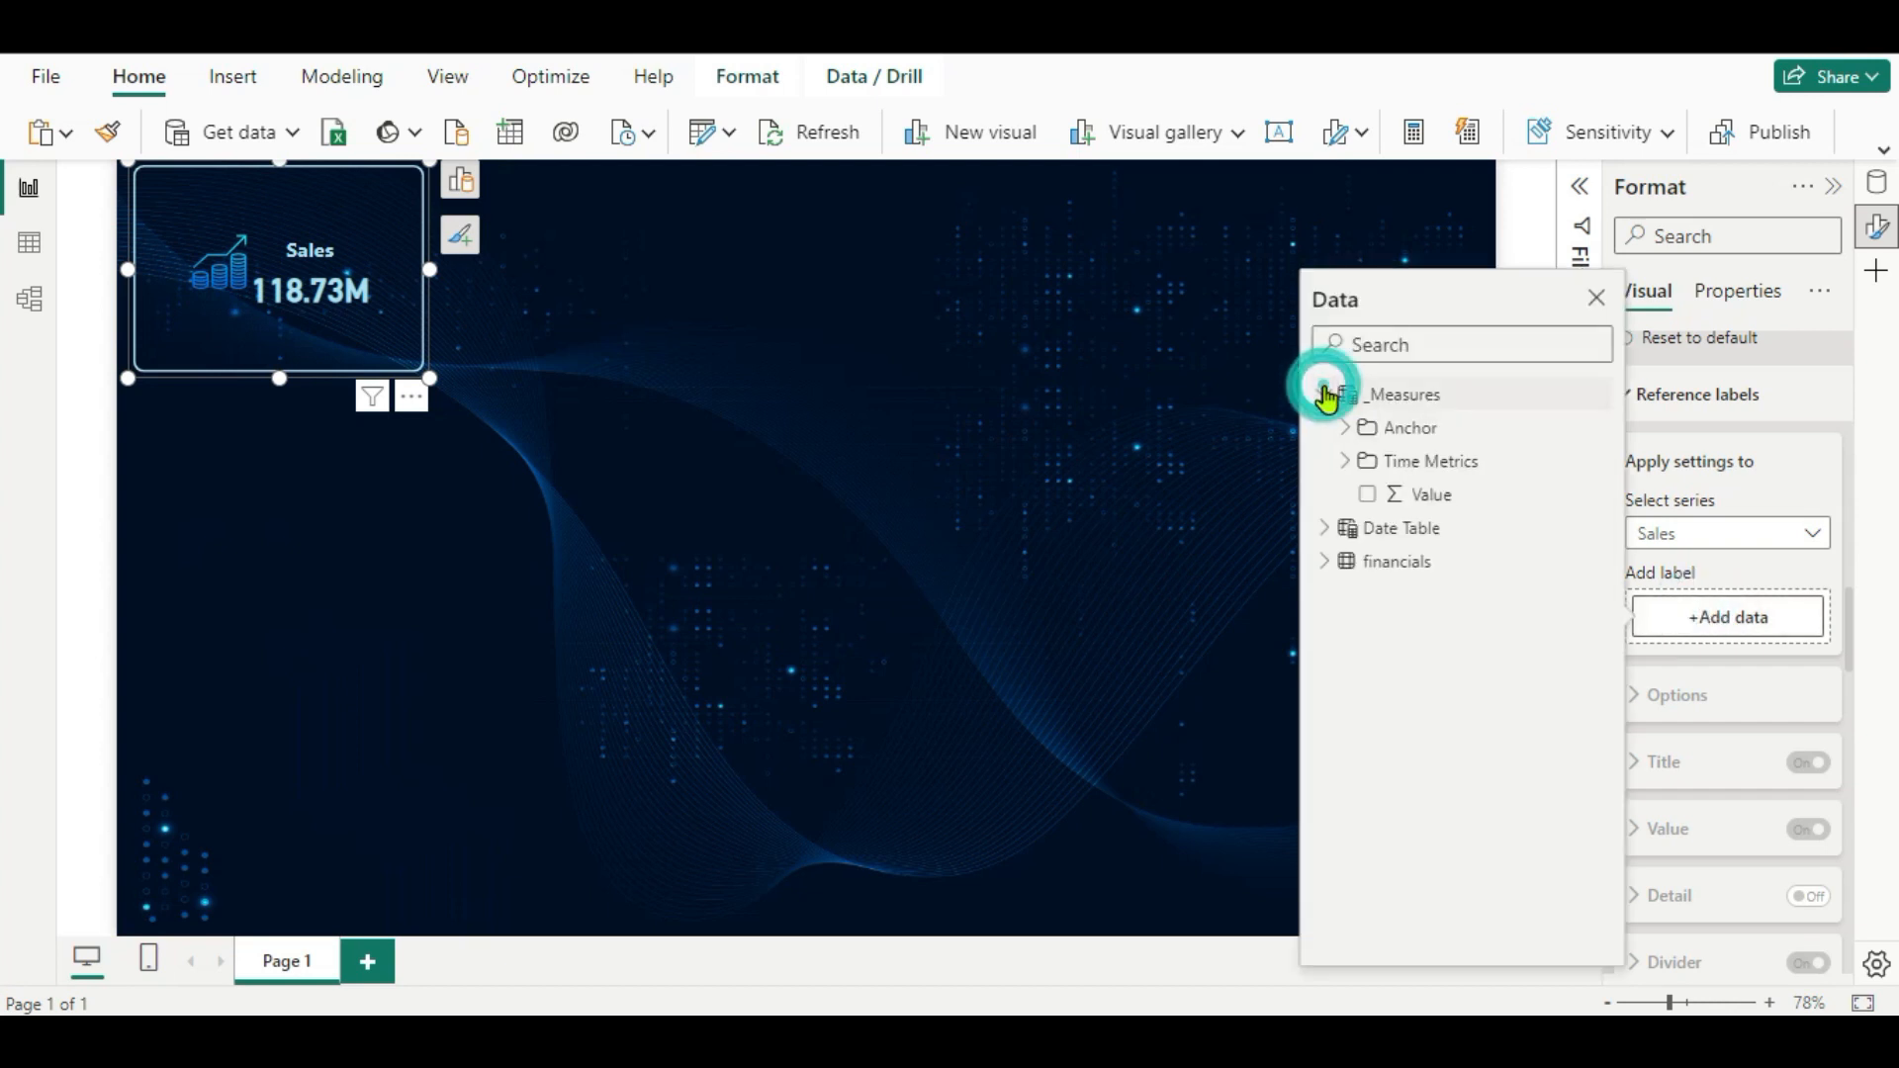
click(1345, 462)
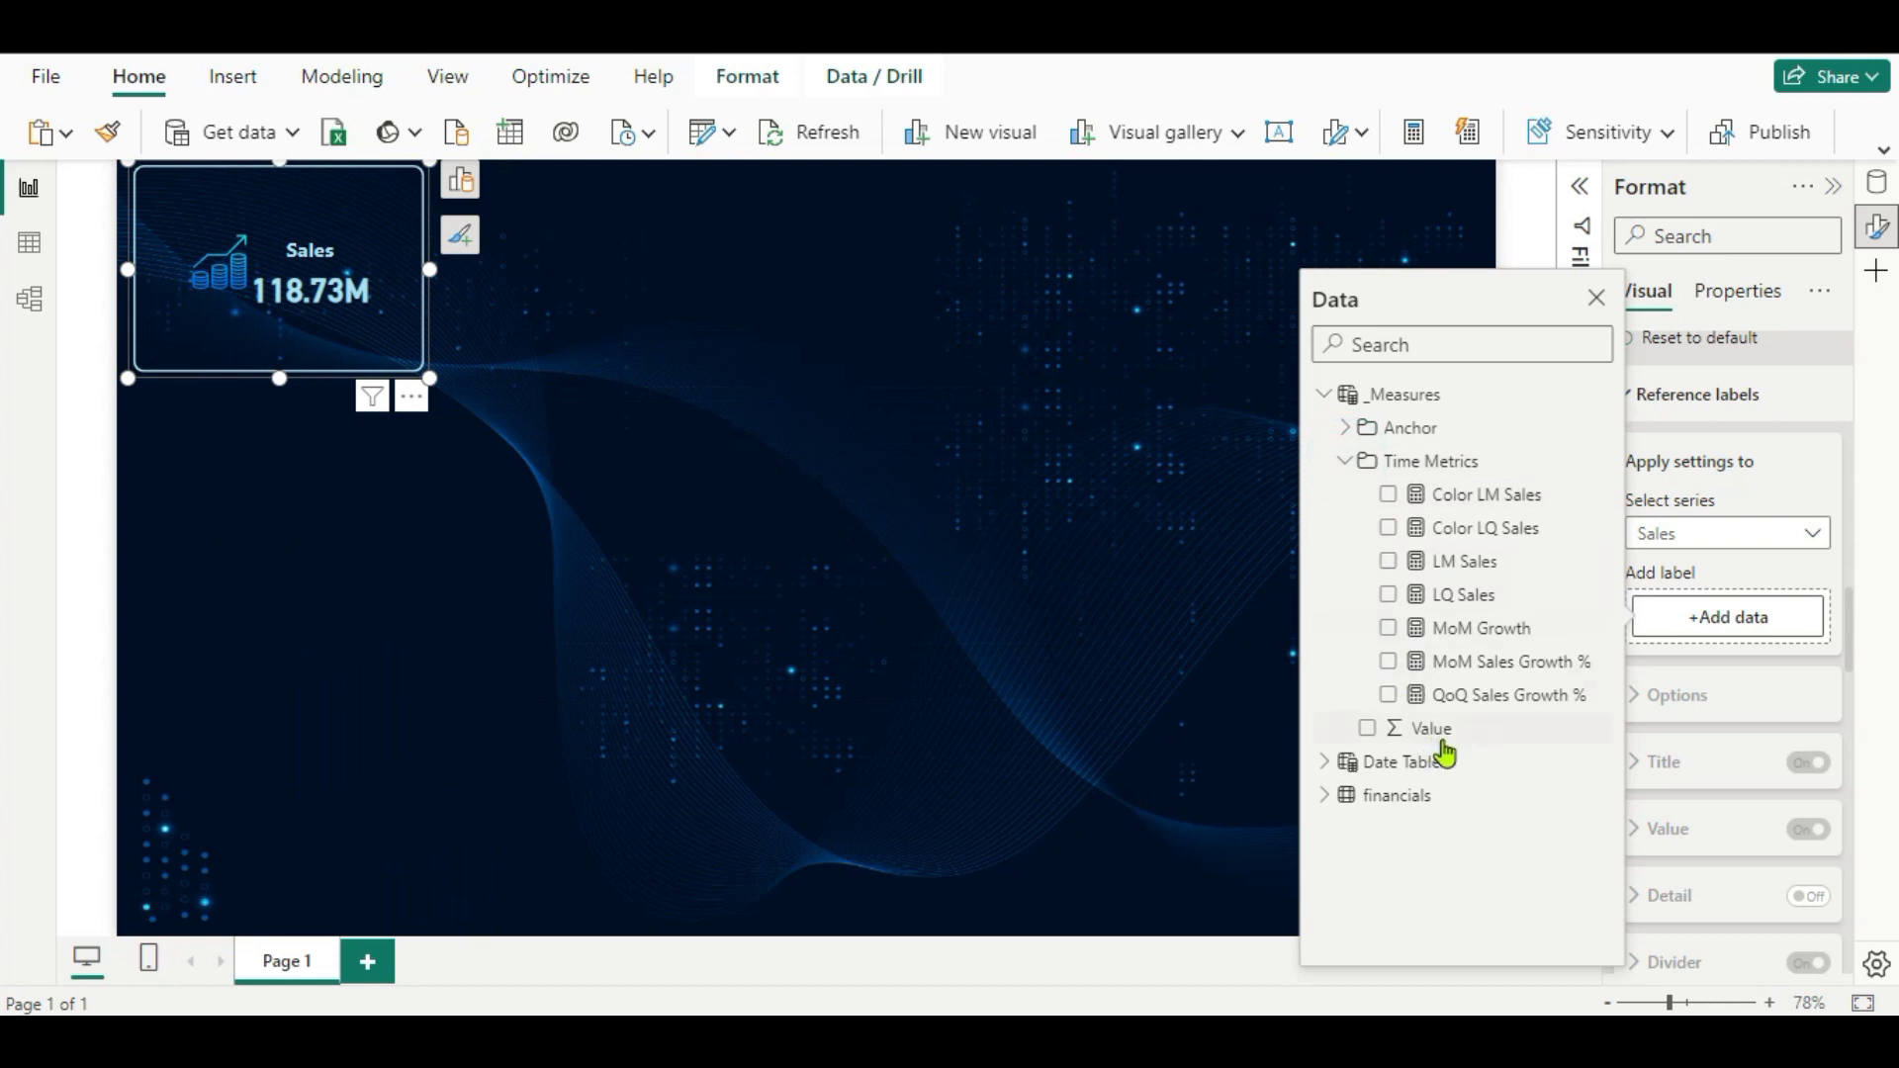
click(1447, 664)
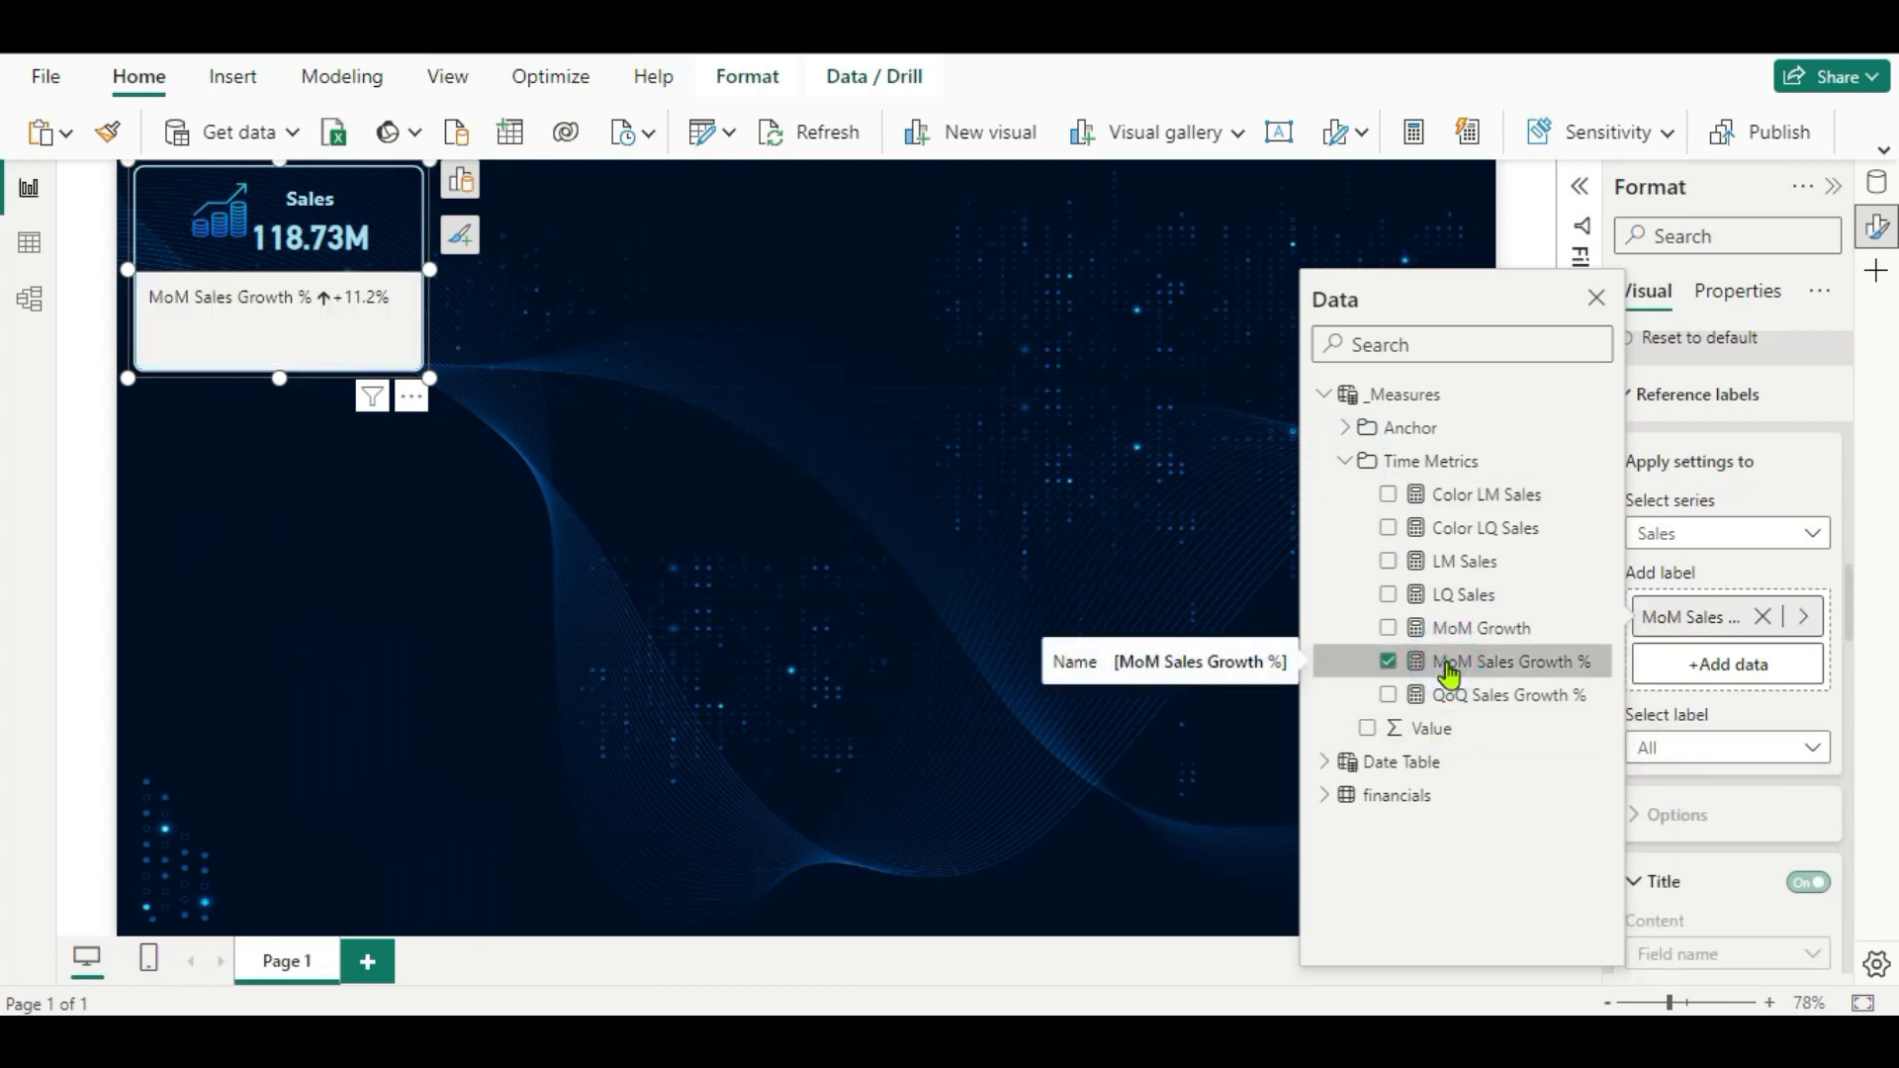
click(1389, 695)
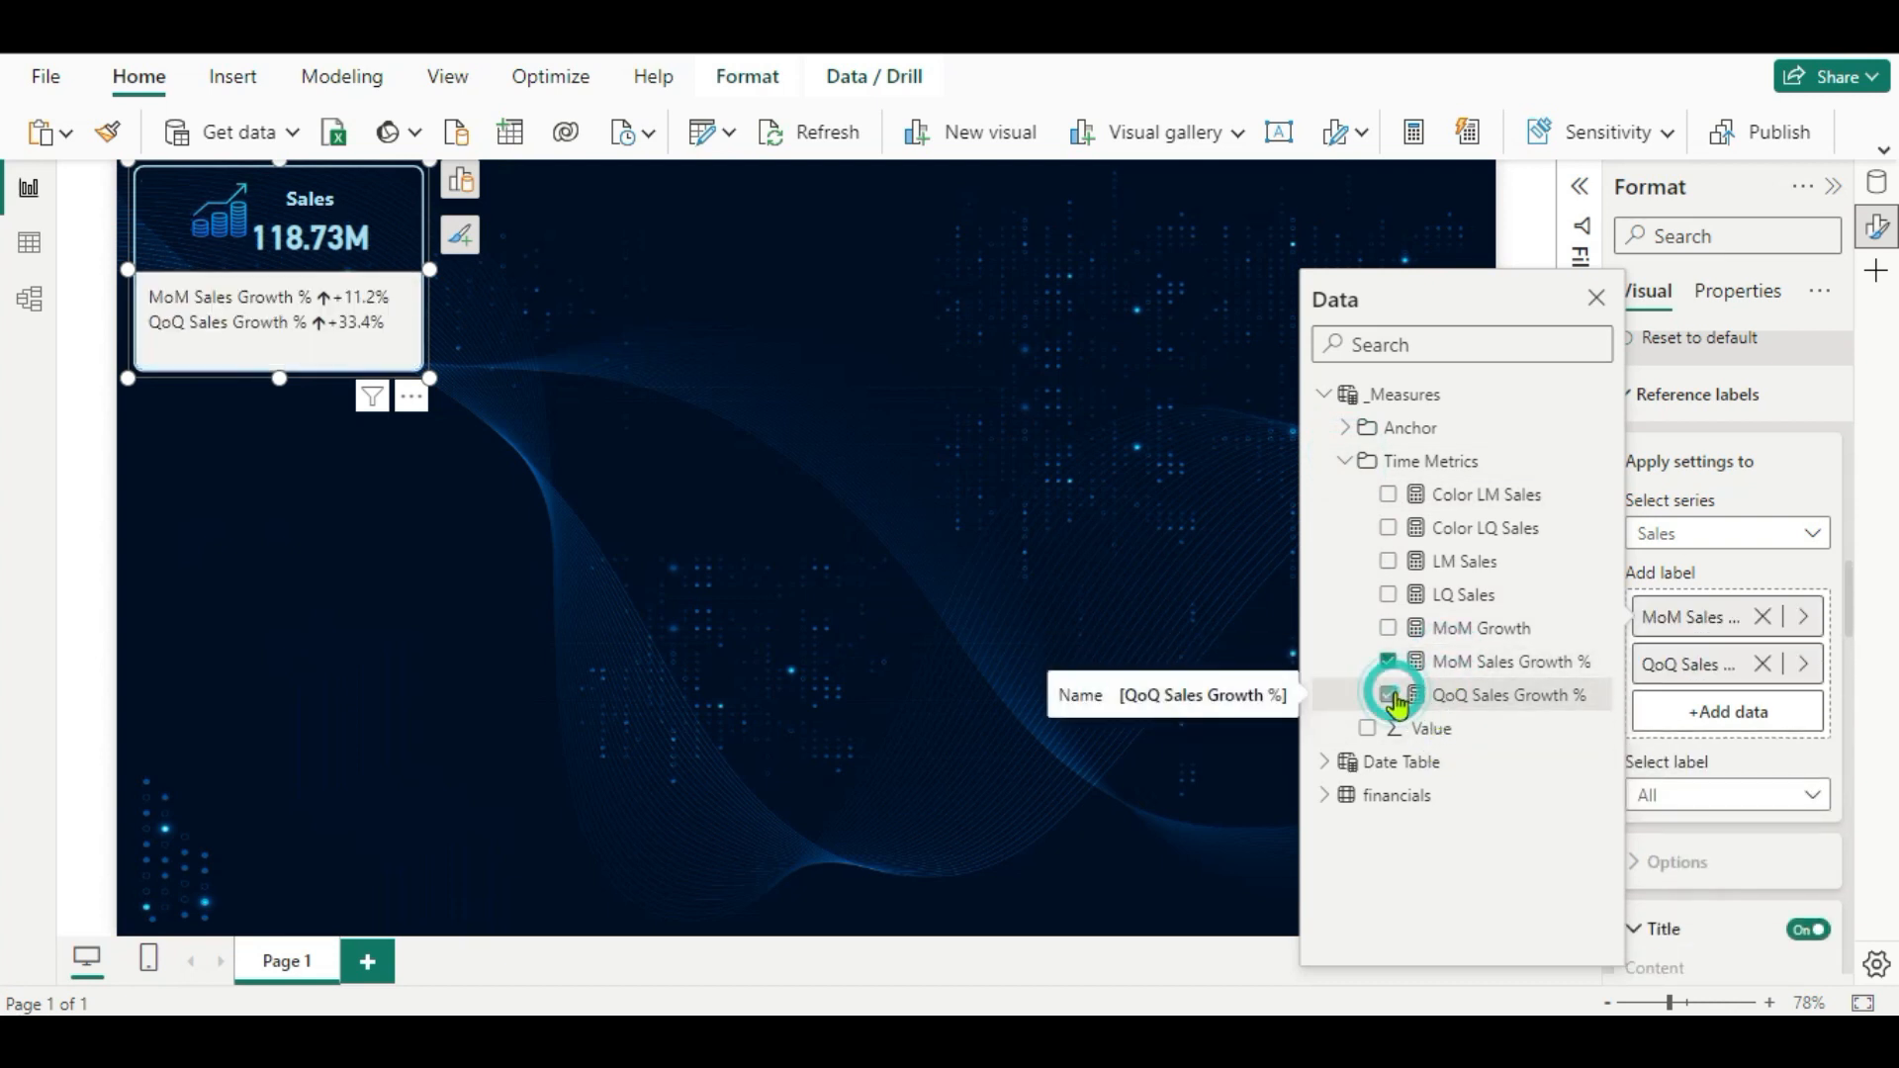
click(1389, 564)
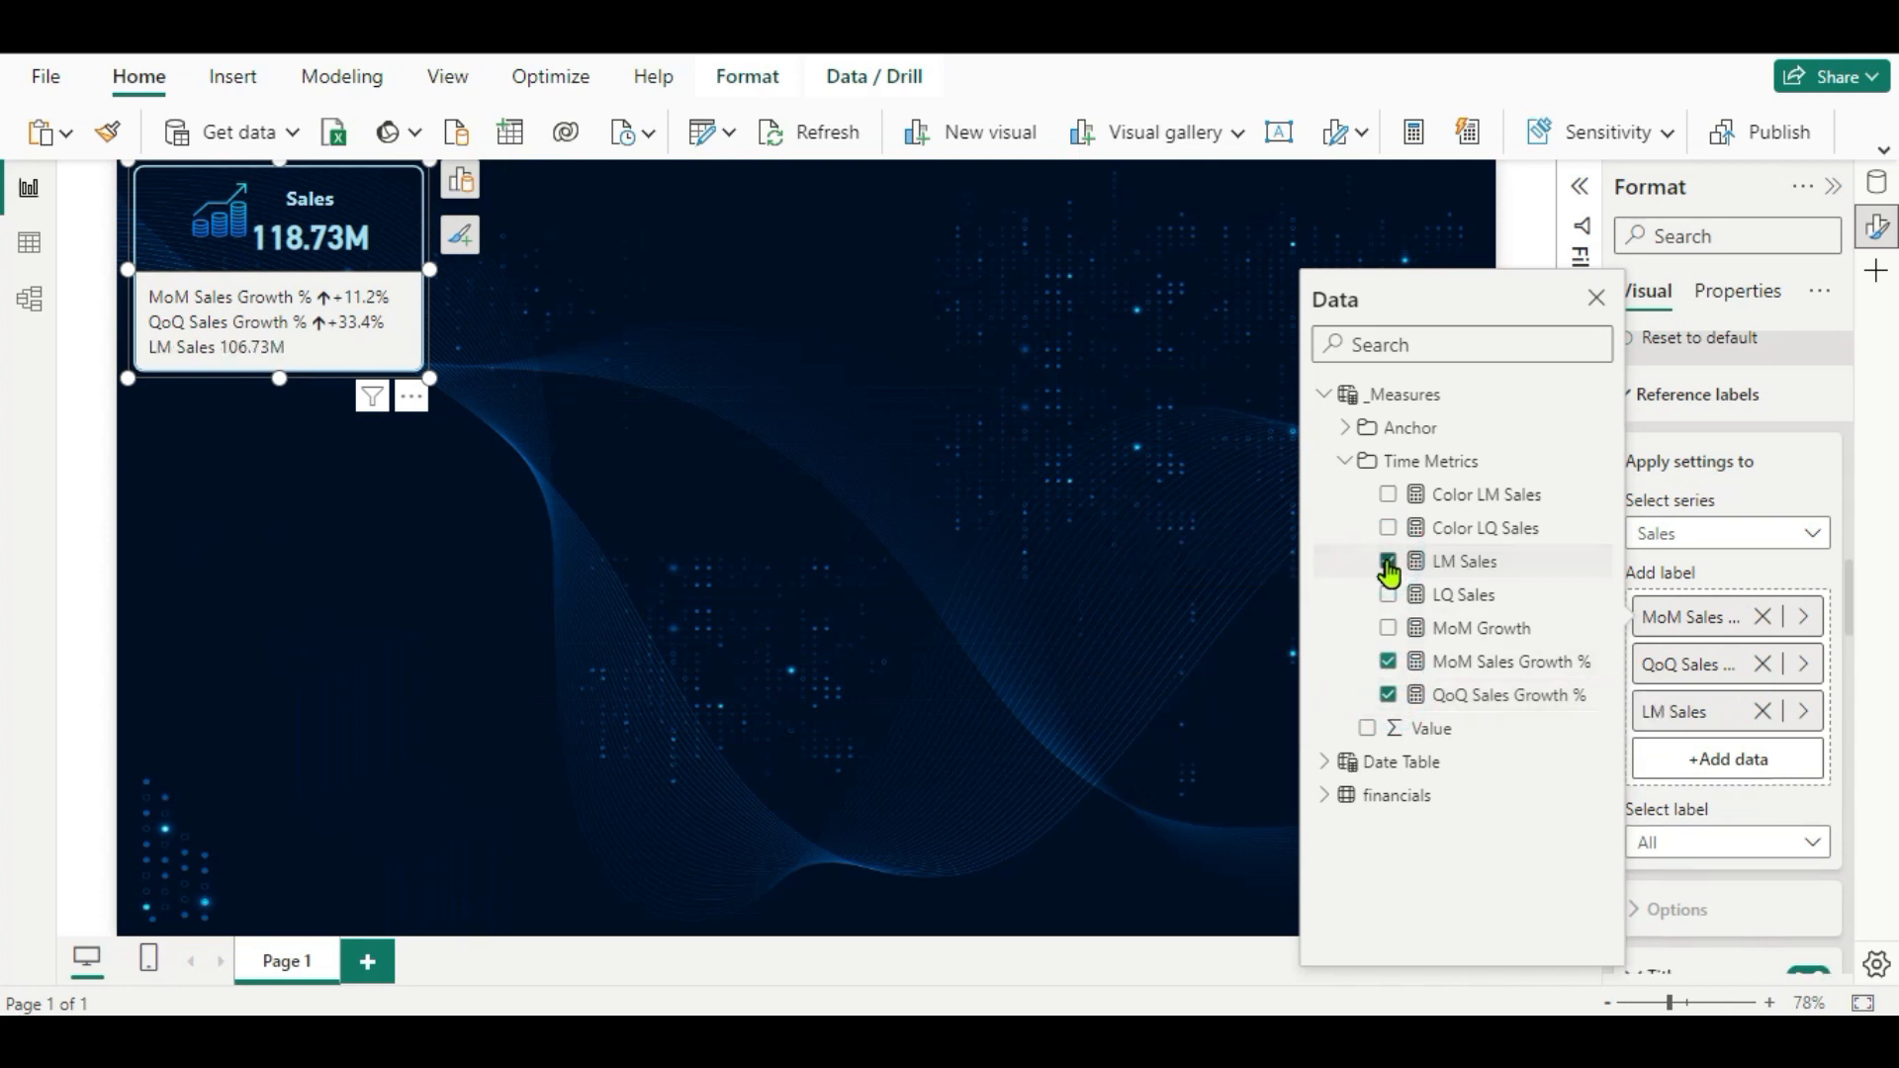
click(1215, 607)
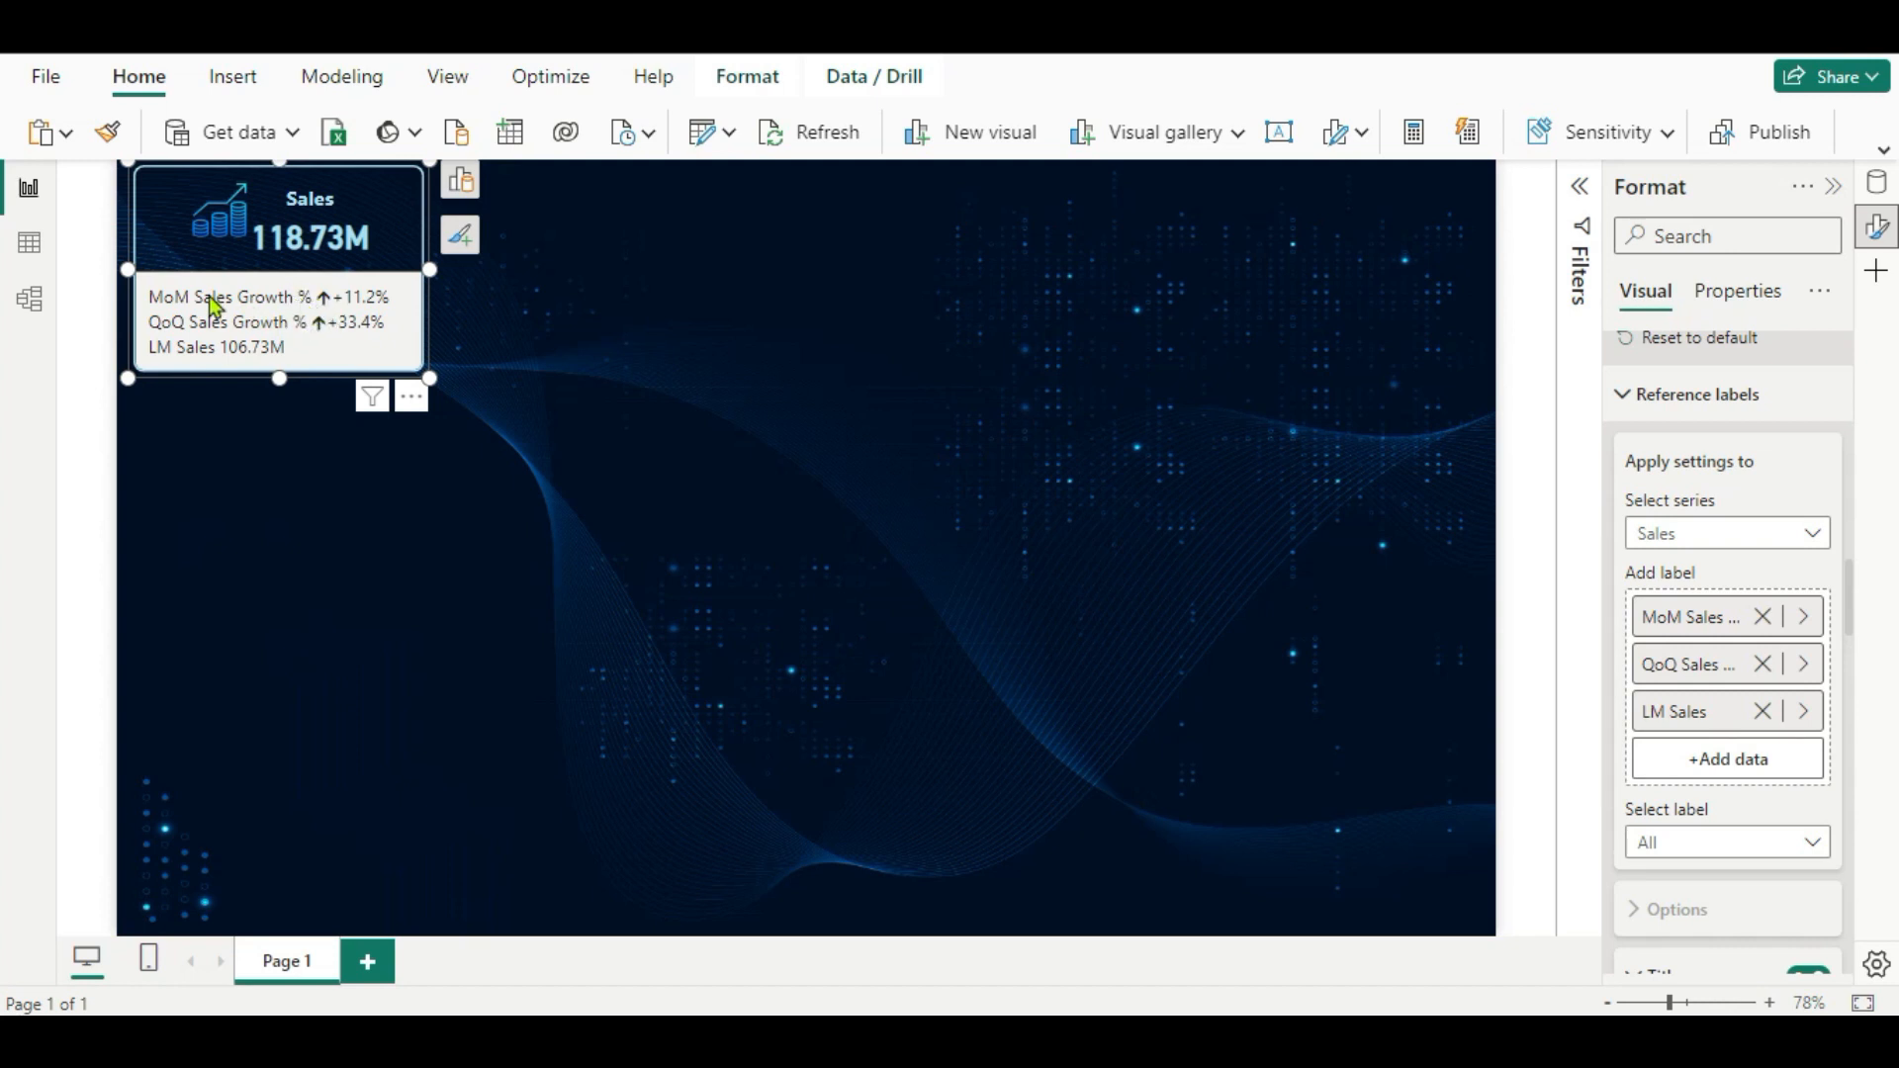
Give the MoM Sales Growth % reference label a custom title reading "MoM Sales Growth :".
scroll(1772, 805, down, 2)
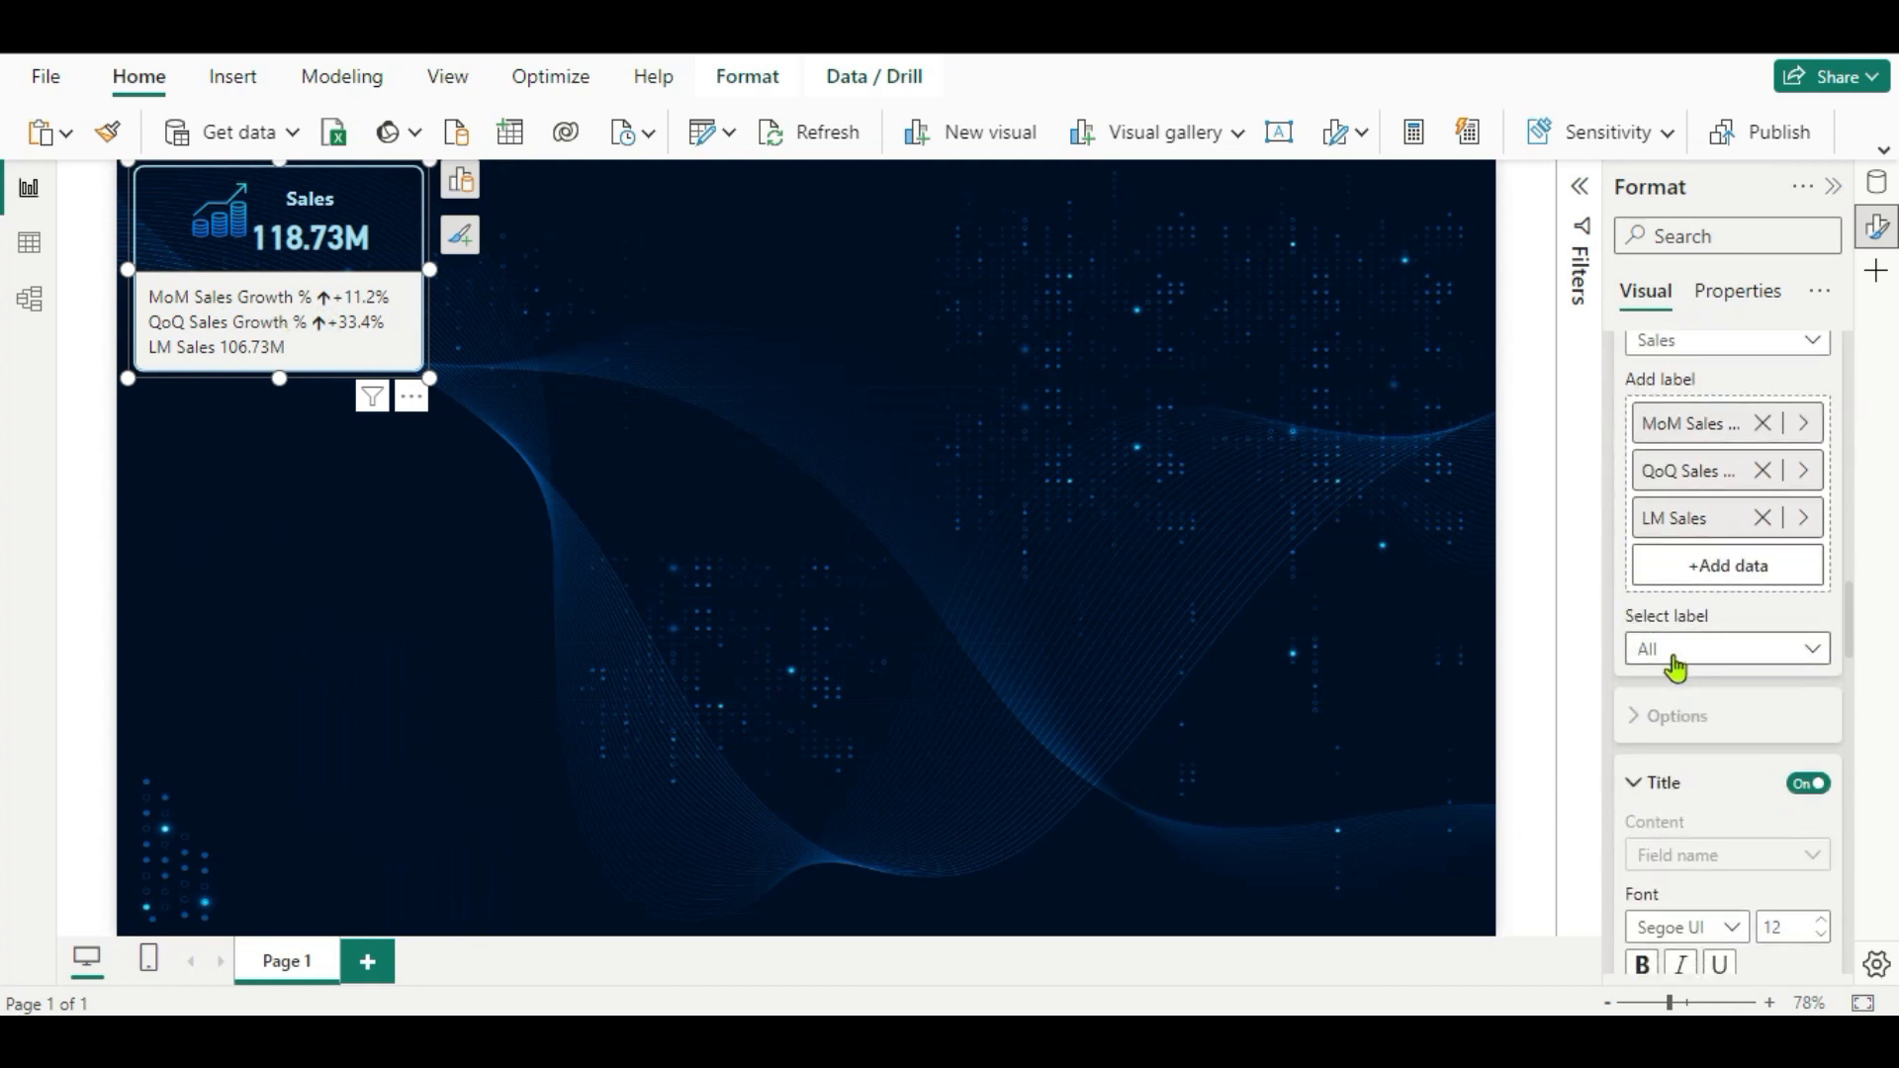
click(1807, 653)
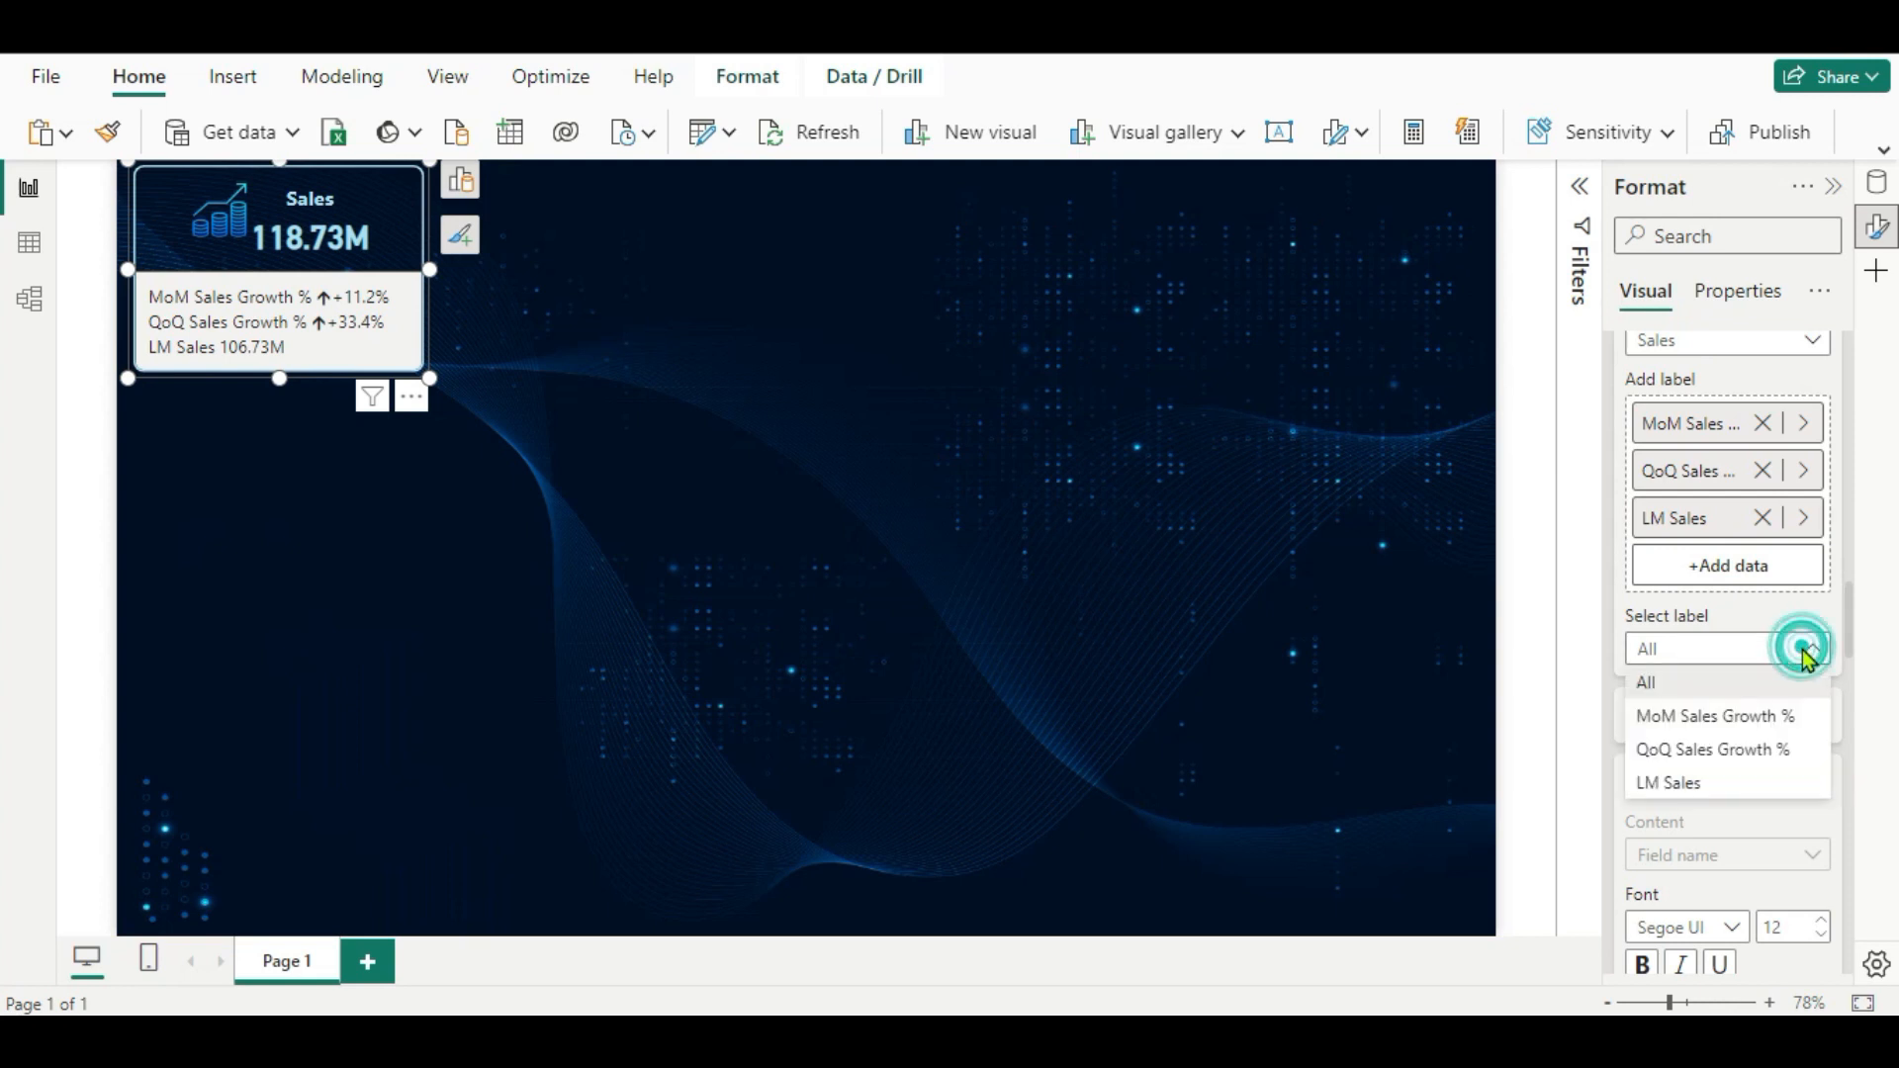
click(1719, 716)
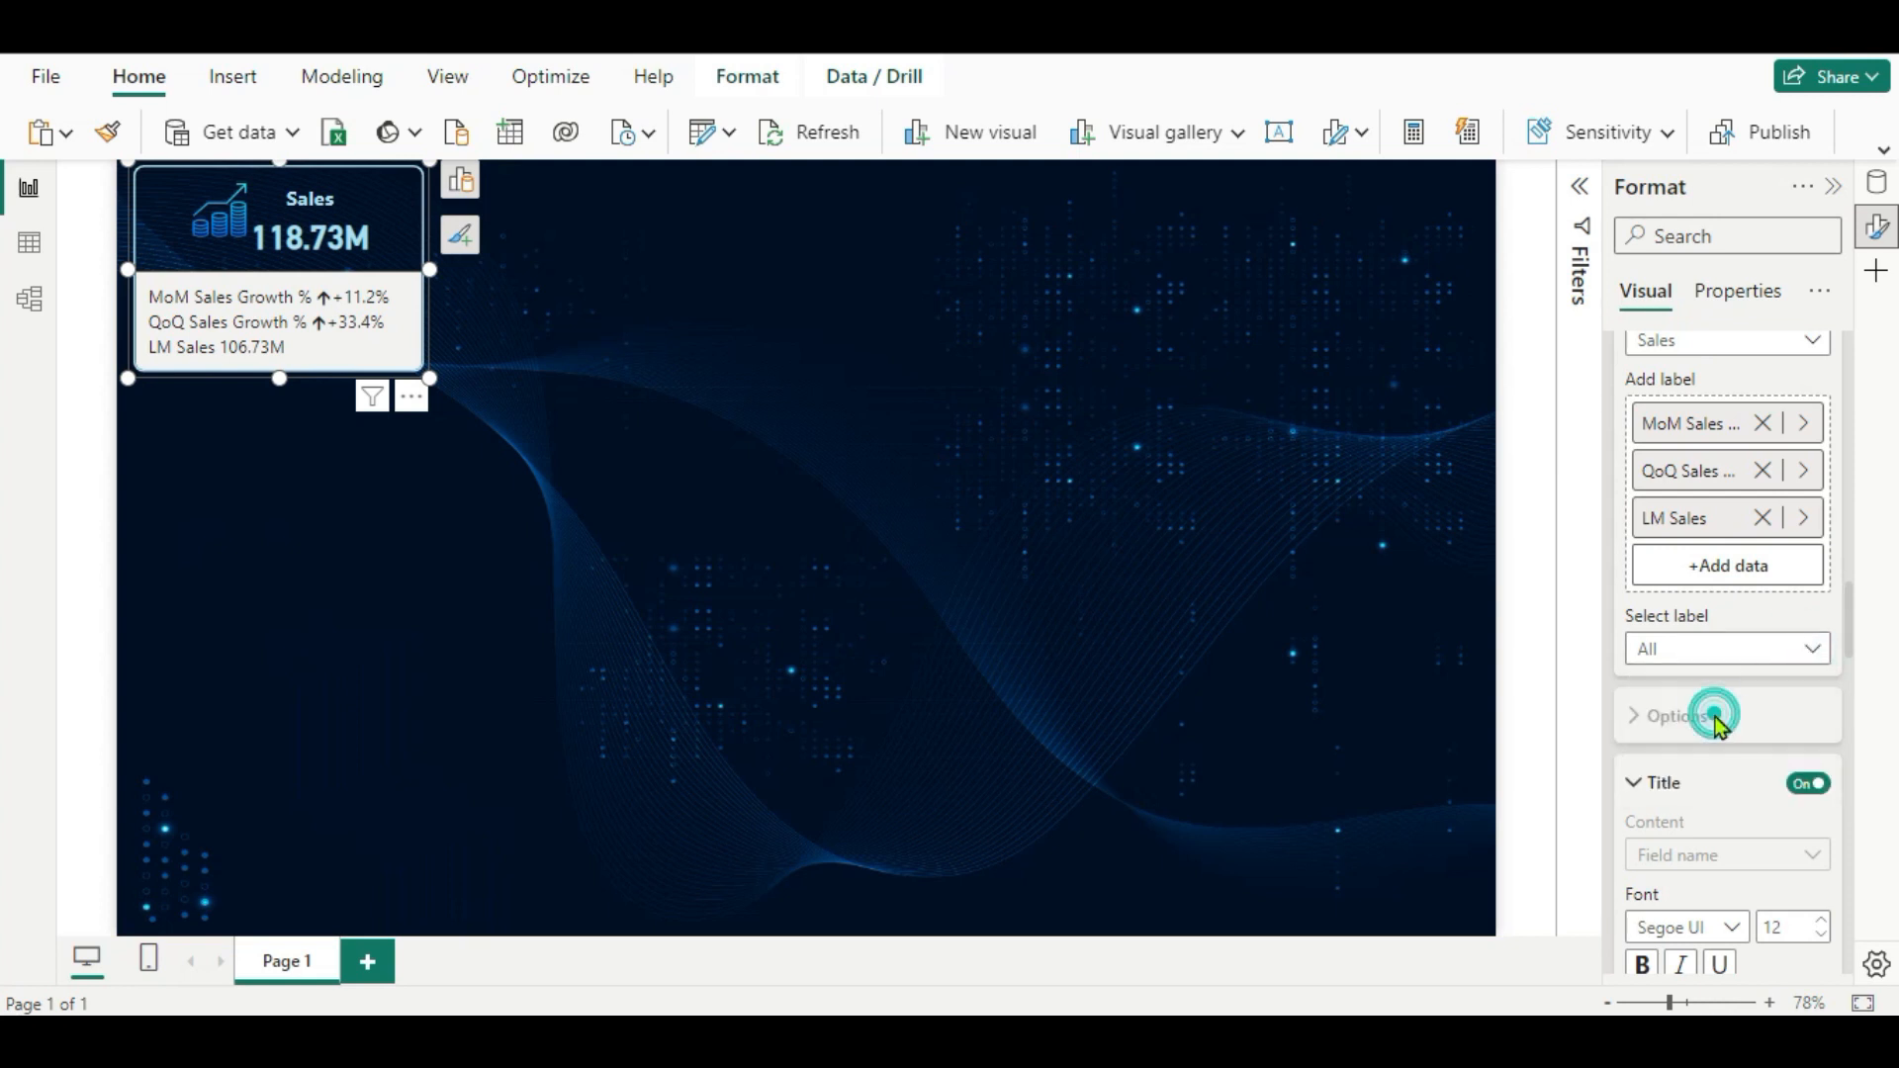
scroll(1718, 727, down, 2)
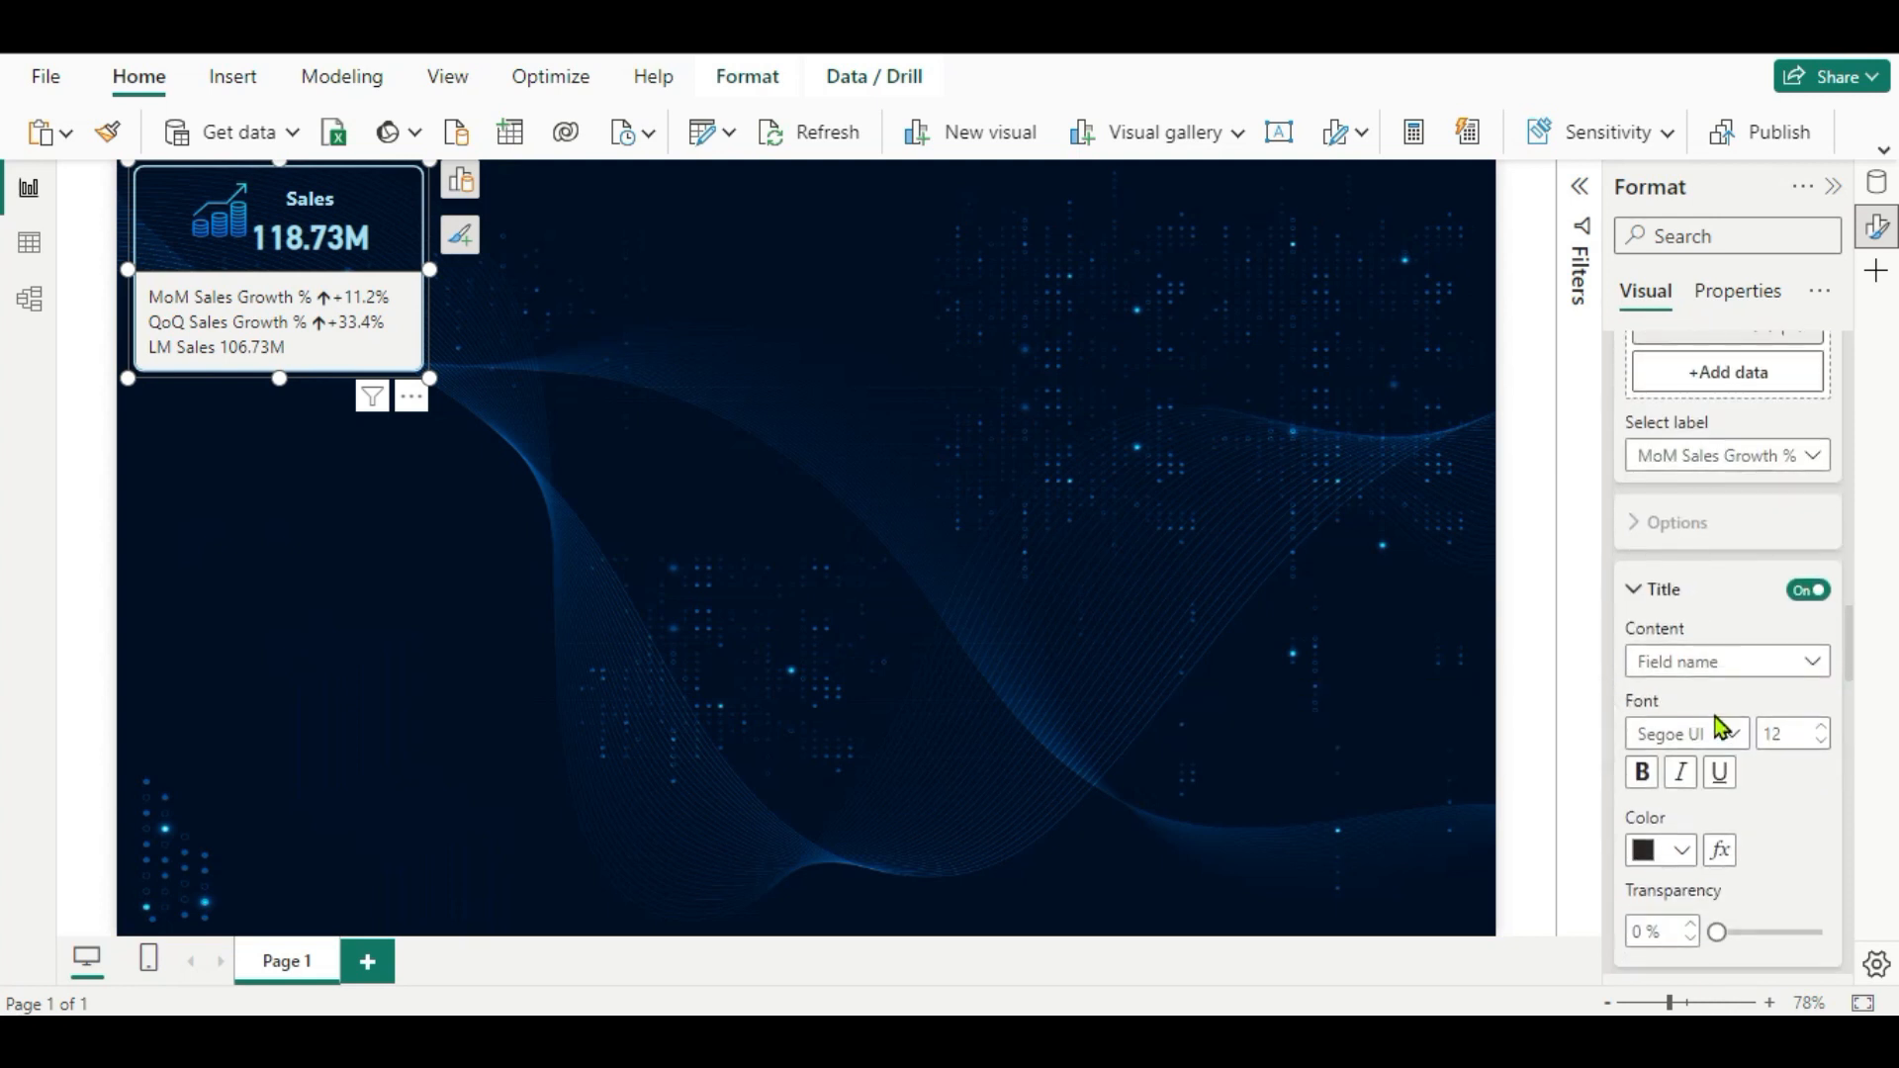
click(1769, 664)
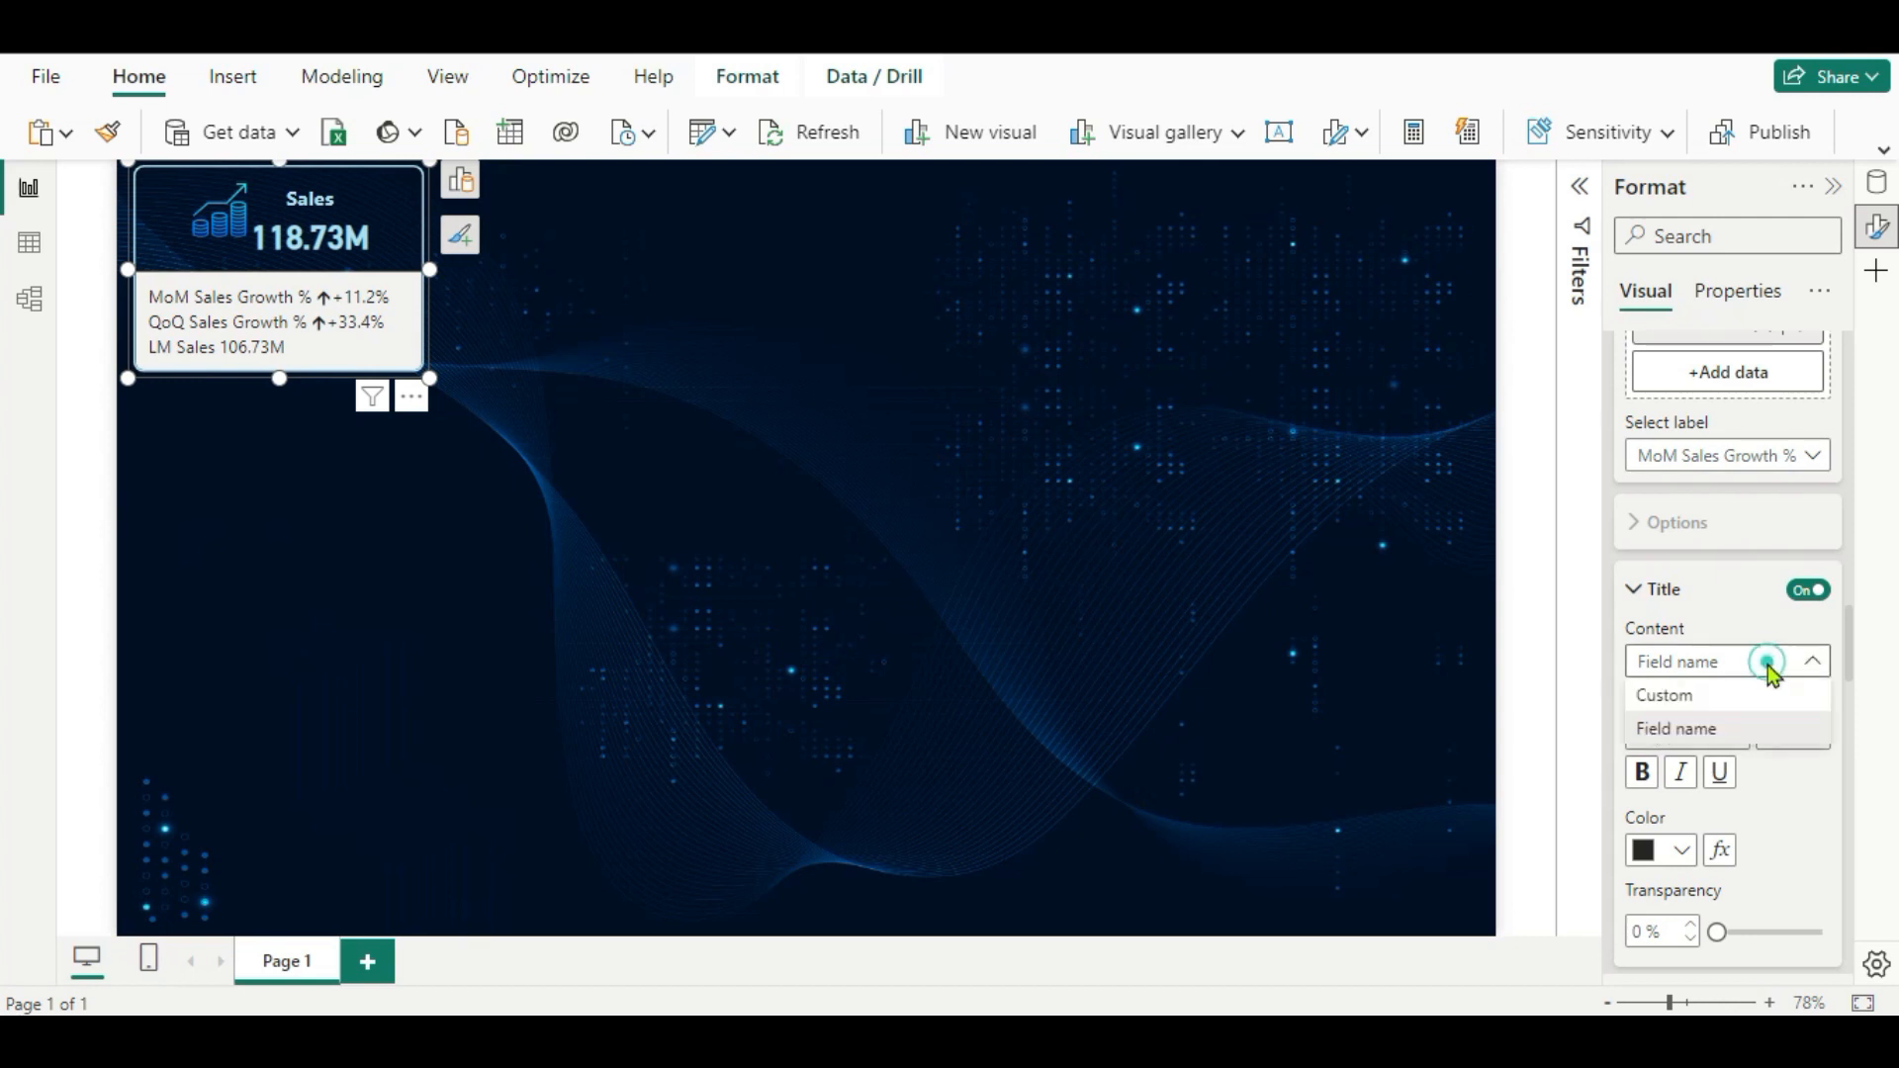
click(1741, 724)
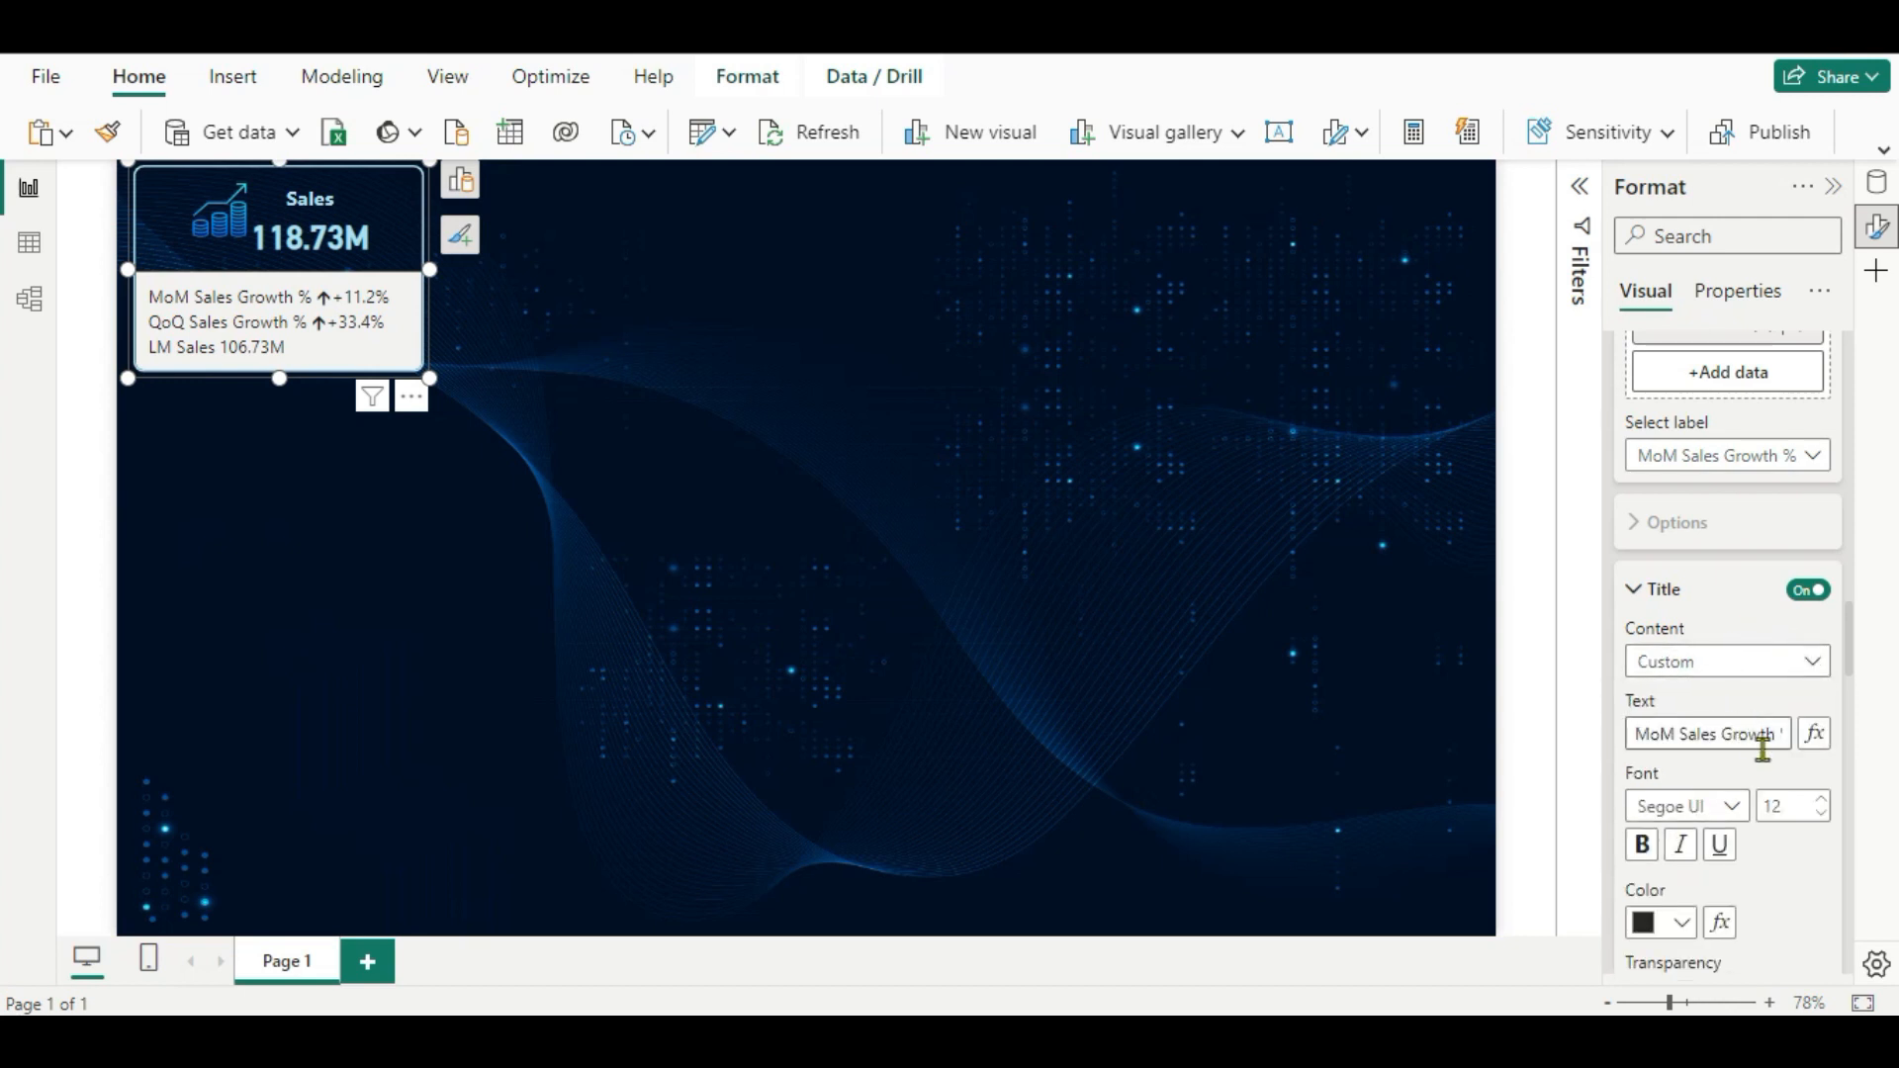
scroll(1755, 828, down, 2)
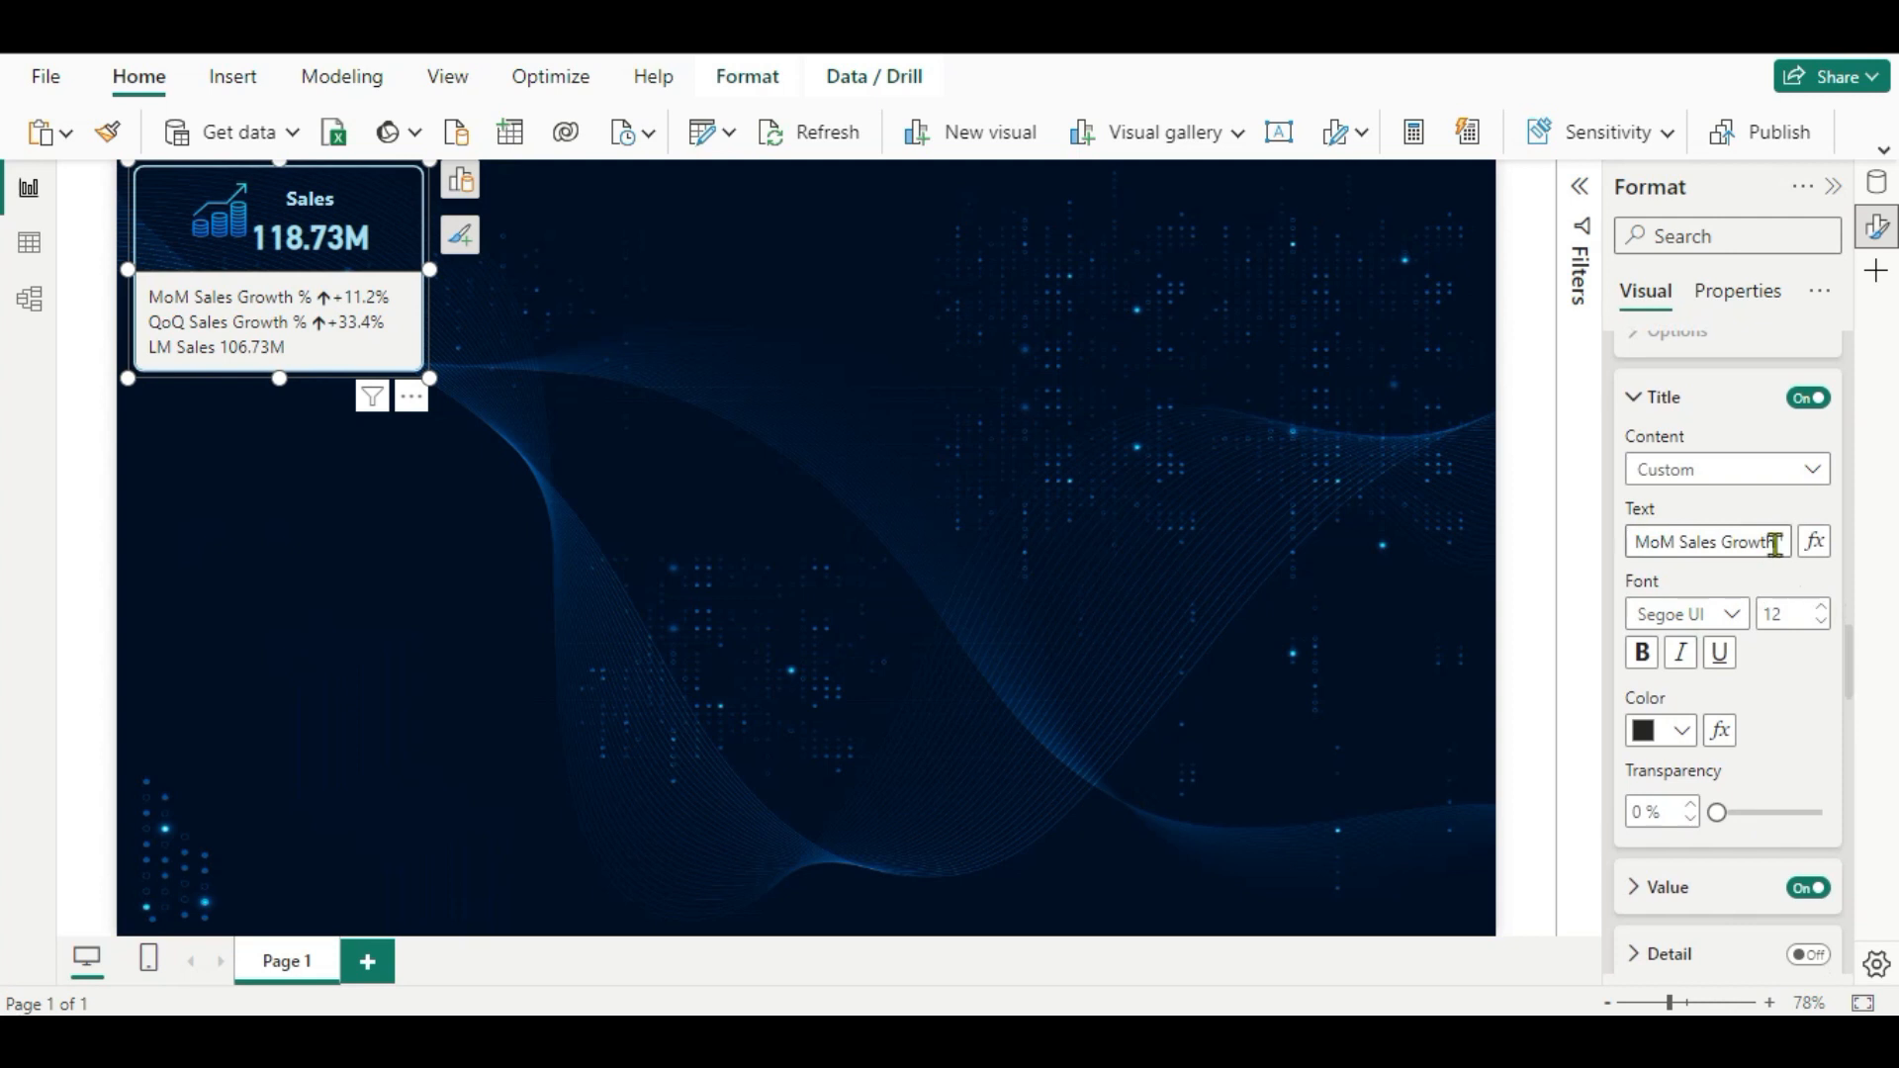
drag(1771, 541, 1836, 554)
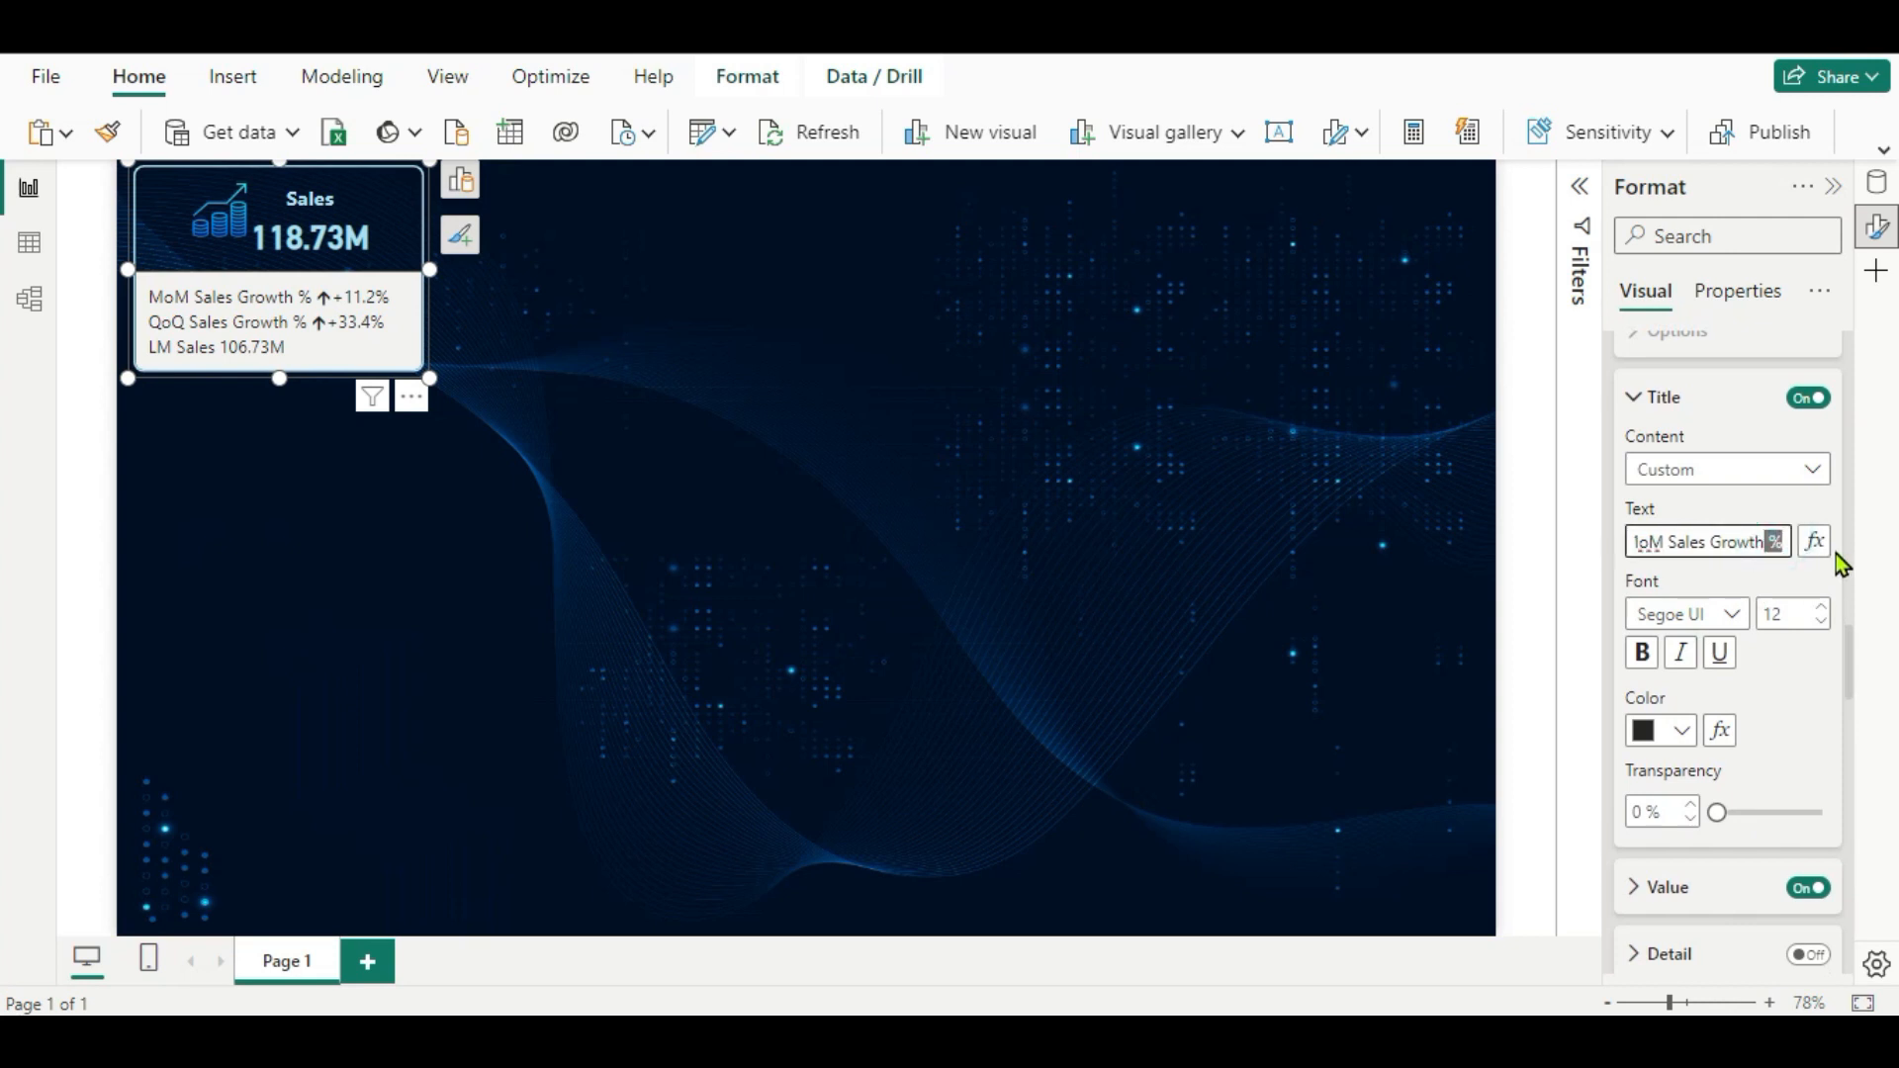
key(BackSpace)
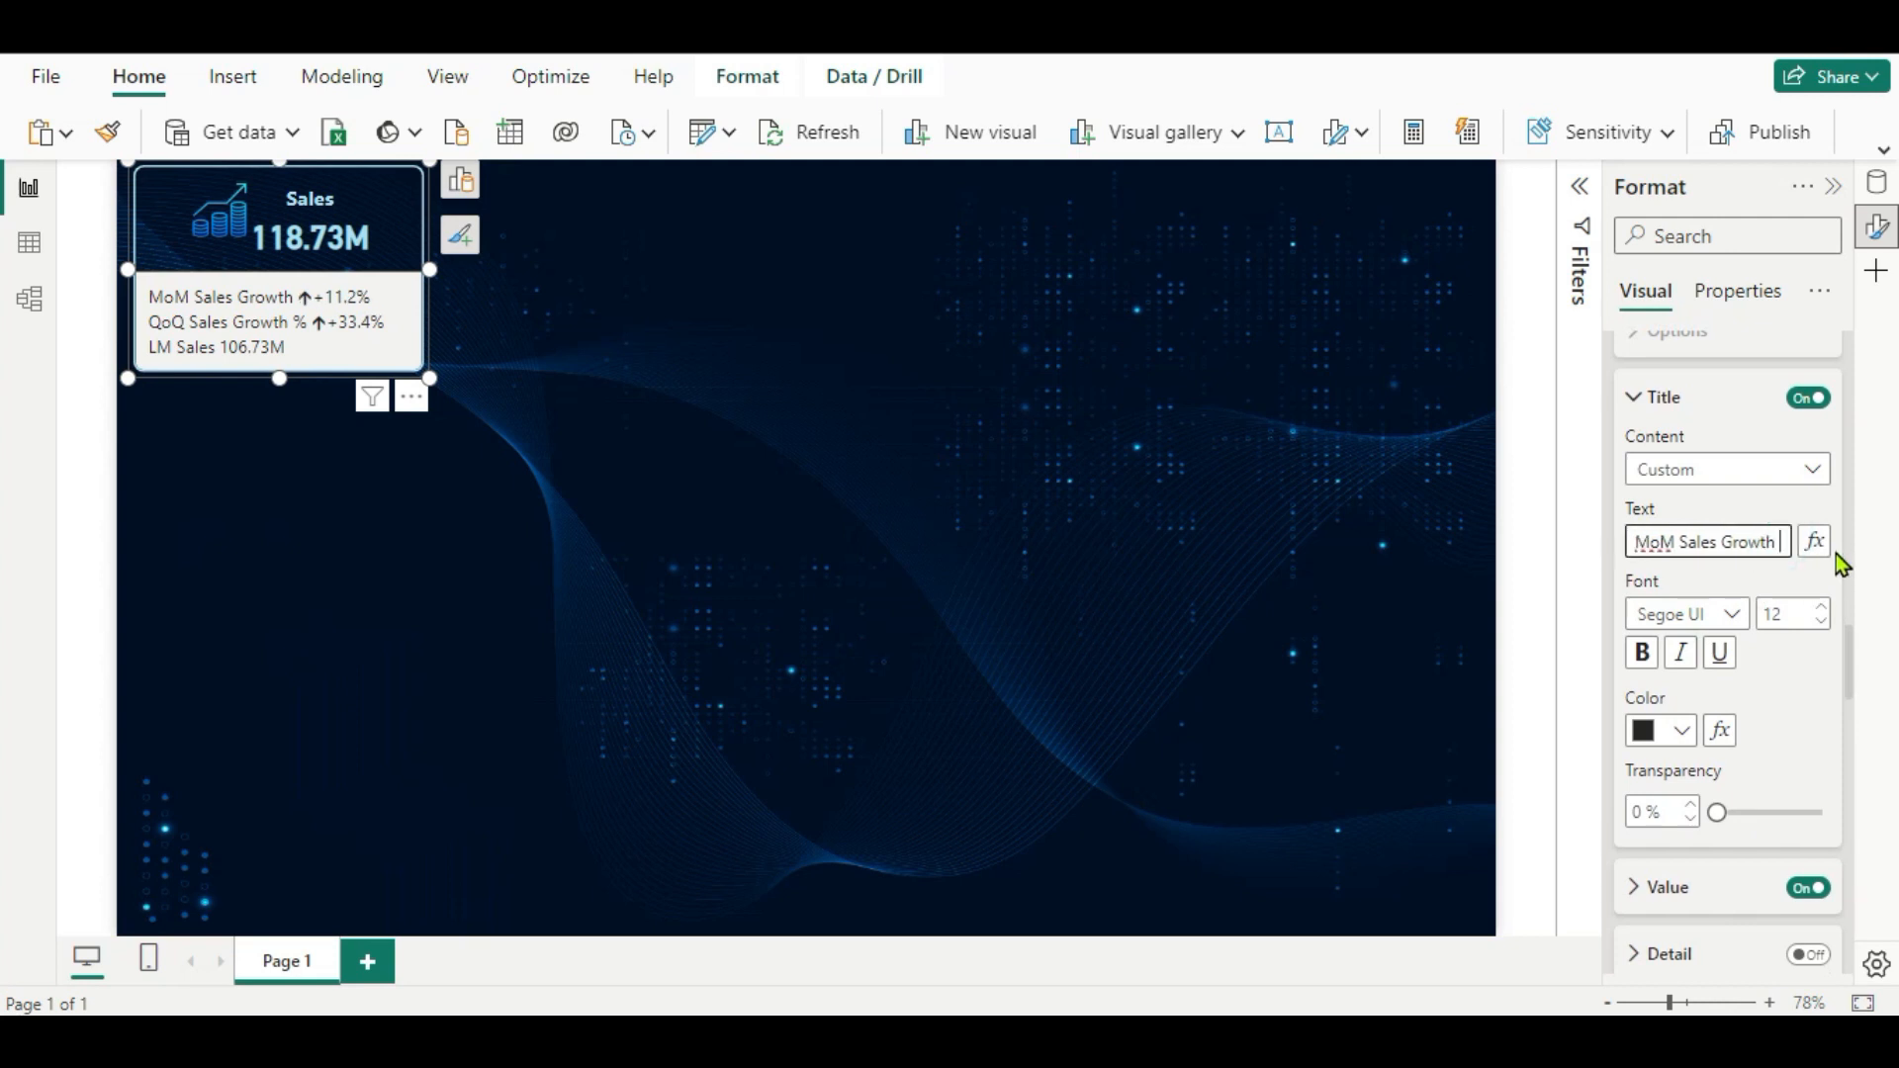
text(:)
Try font size 14 on the MoM Sales Growth label's title, return it to 12, and make the title bold.
click(1821, 610)
click(1821, 611)
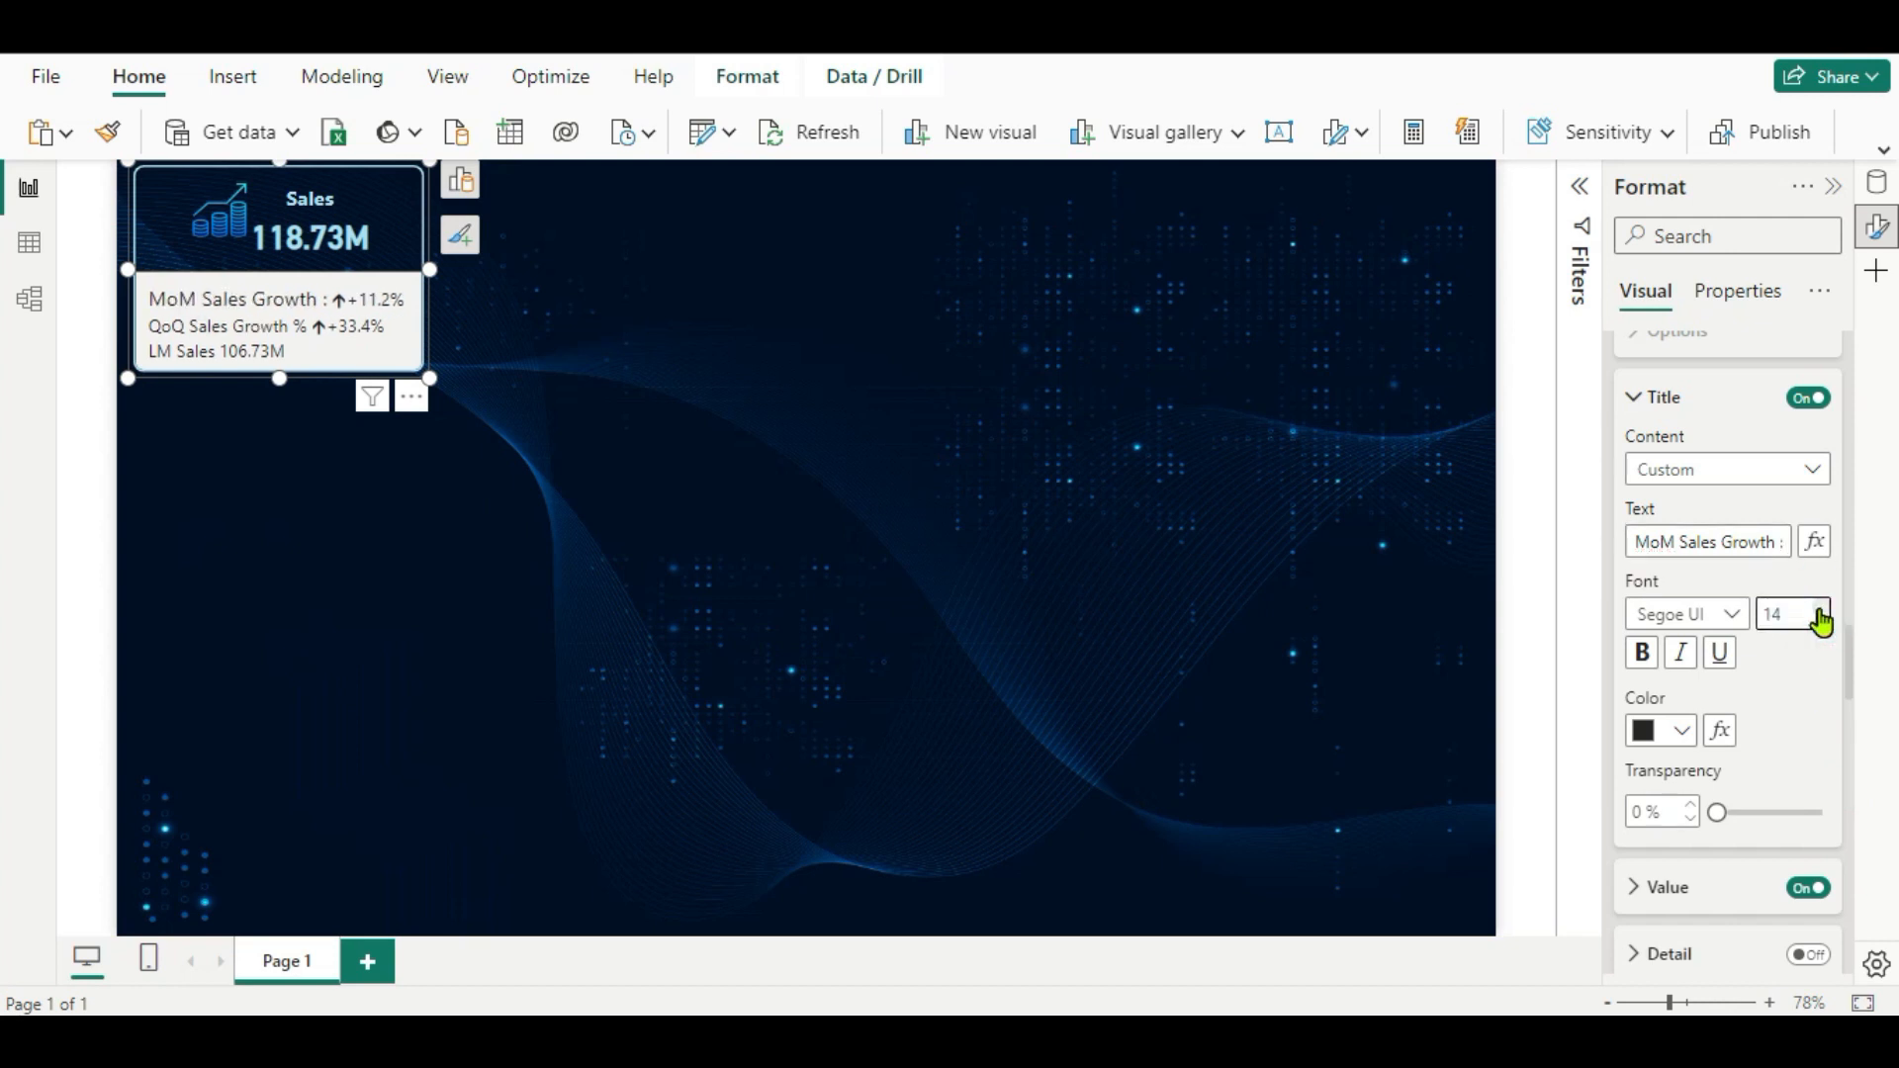
click(1820, 623)
click(1820, 623)
click(1822, 607)
click(1647, 658)
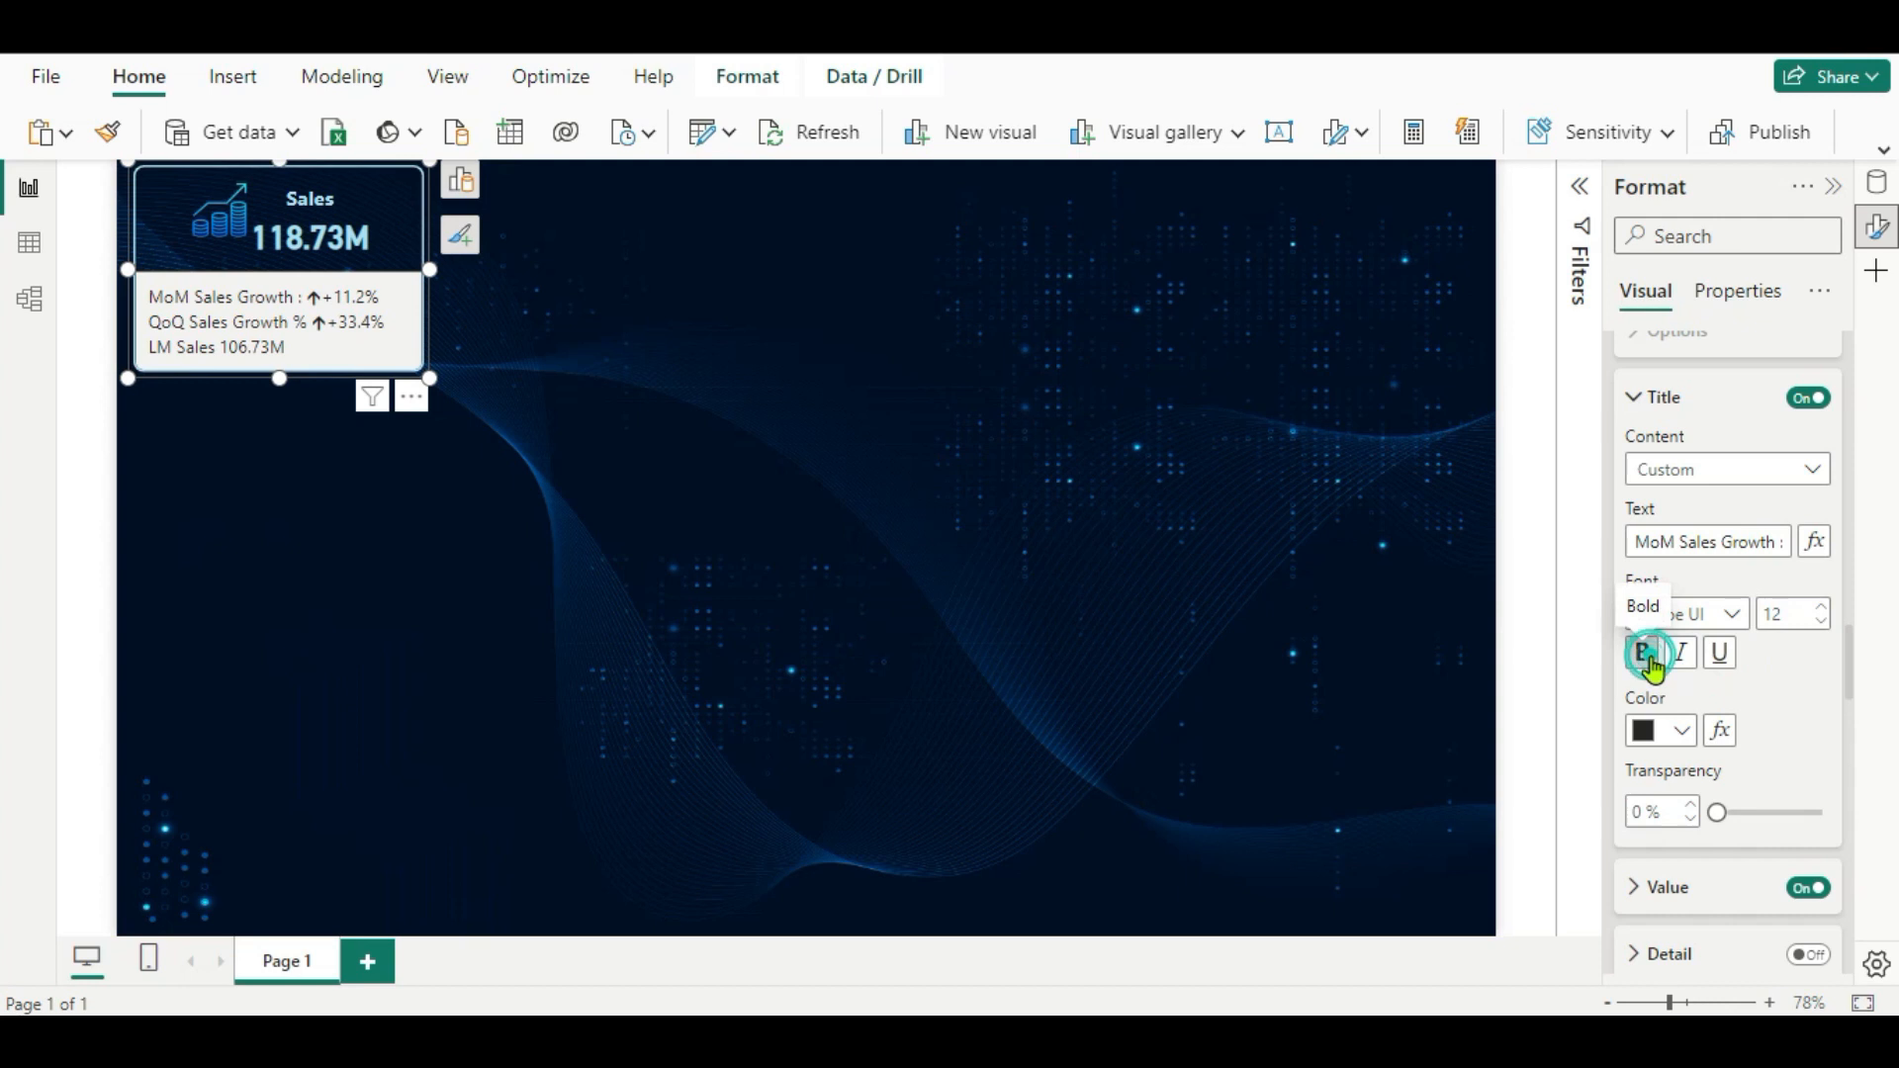
Color the MoM Sales Growth label's value conditionally by field value, based on the Time Metrics measure Color LM Sales.
scroll(1781, 754, down, 2)
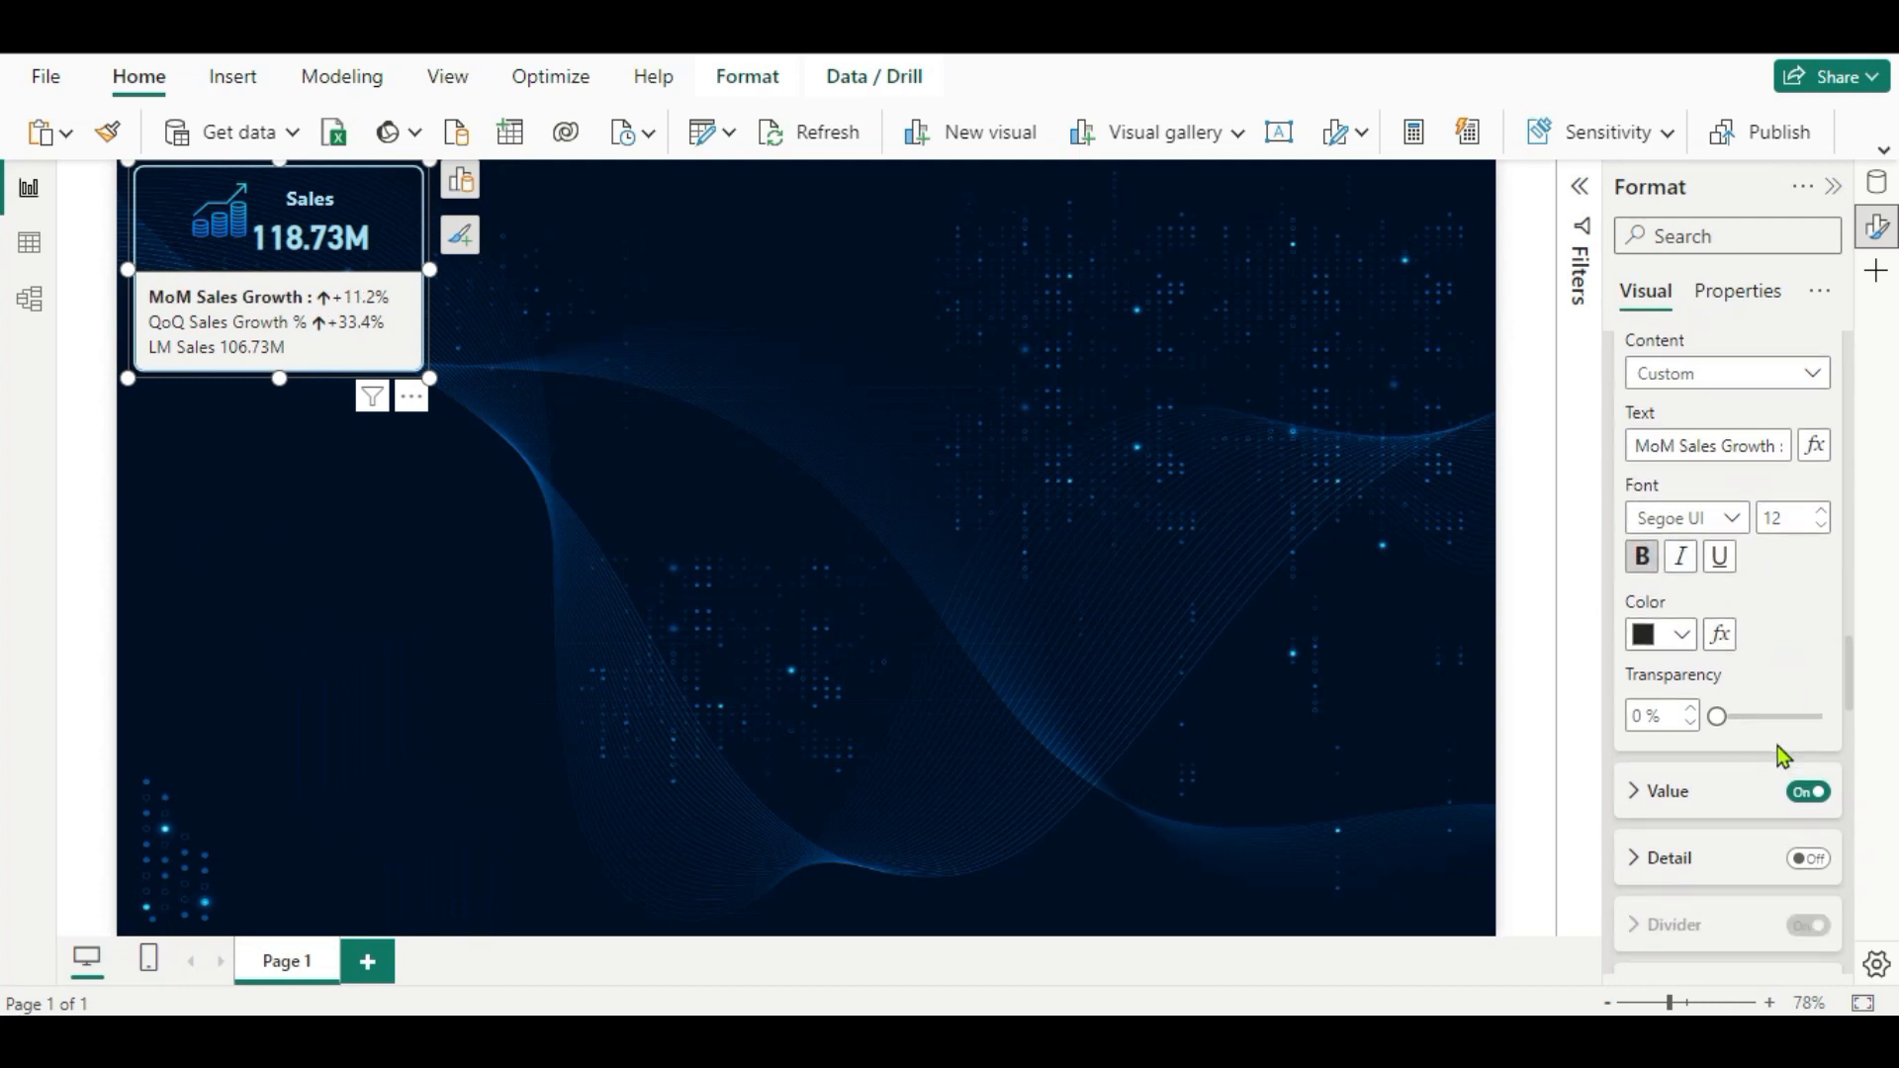
scroll(1622, 665, down, 3)
click(1633, 602)
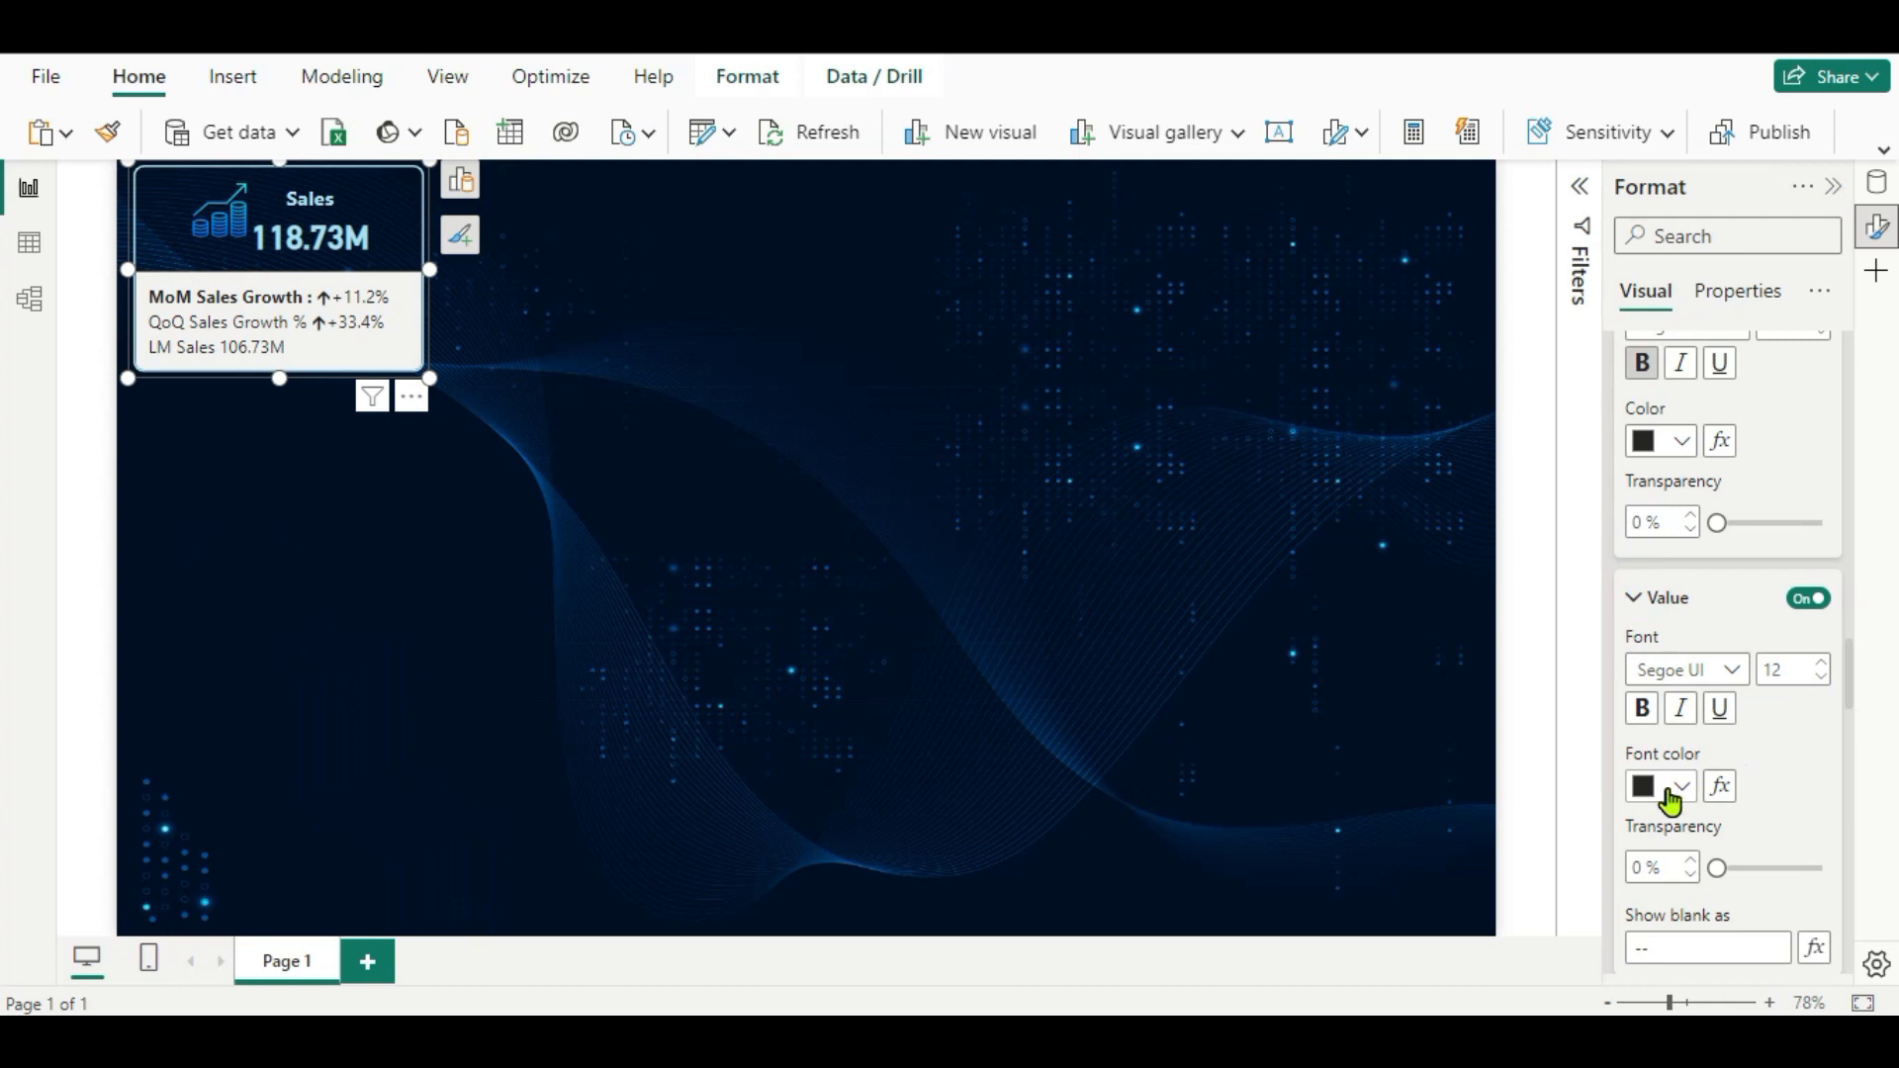
scroll(1713, 737, down, 3)
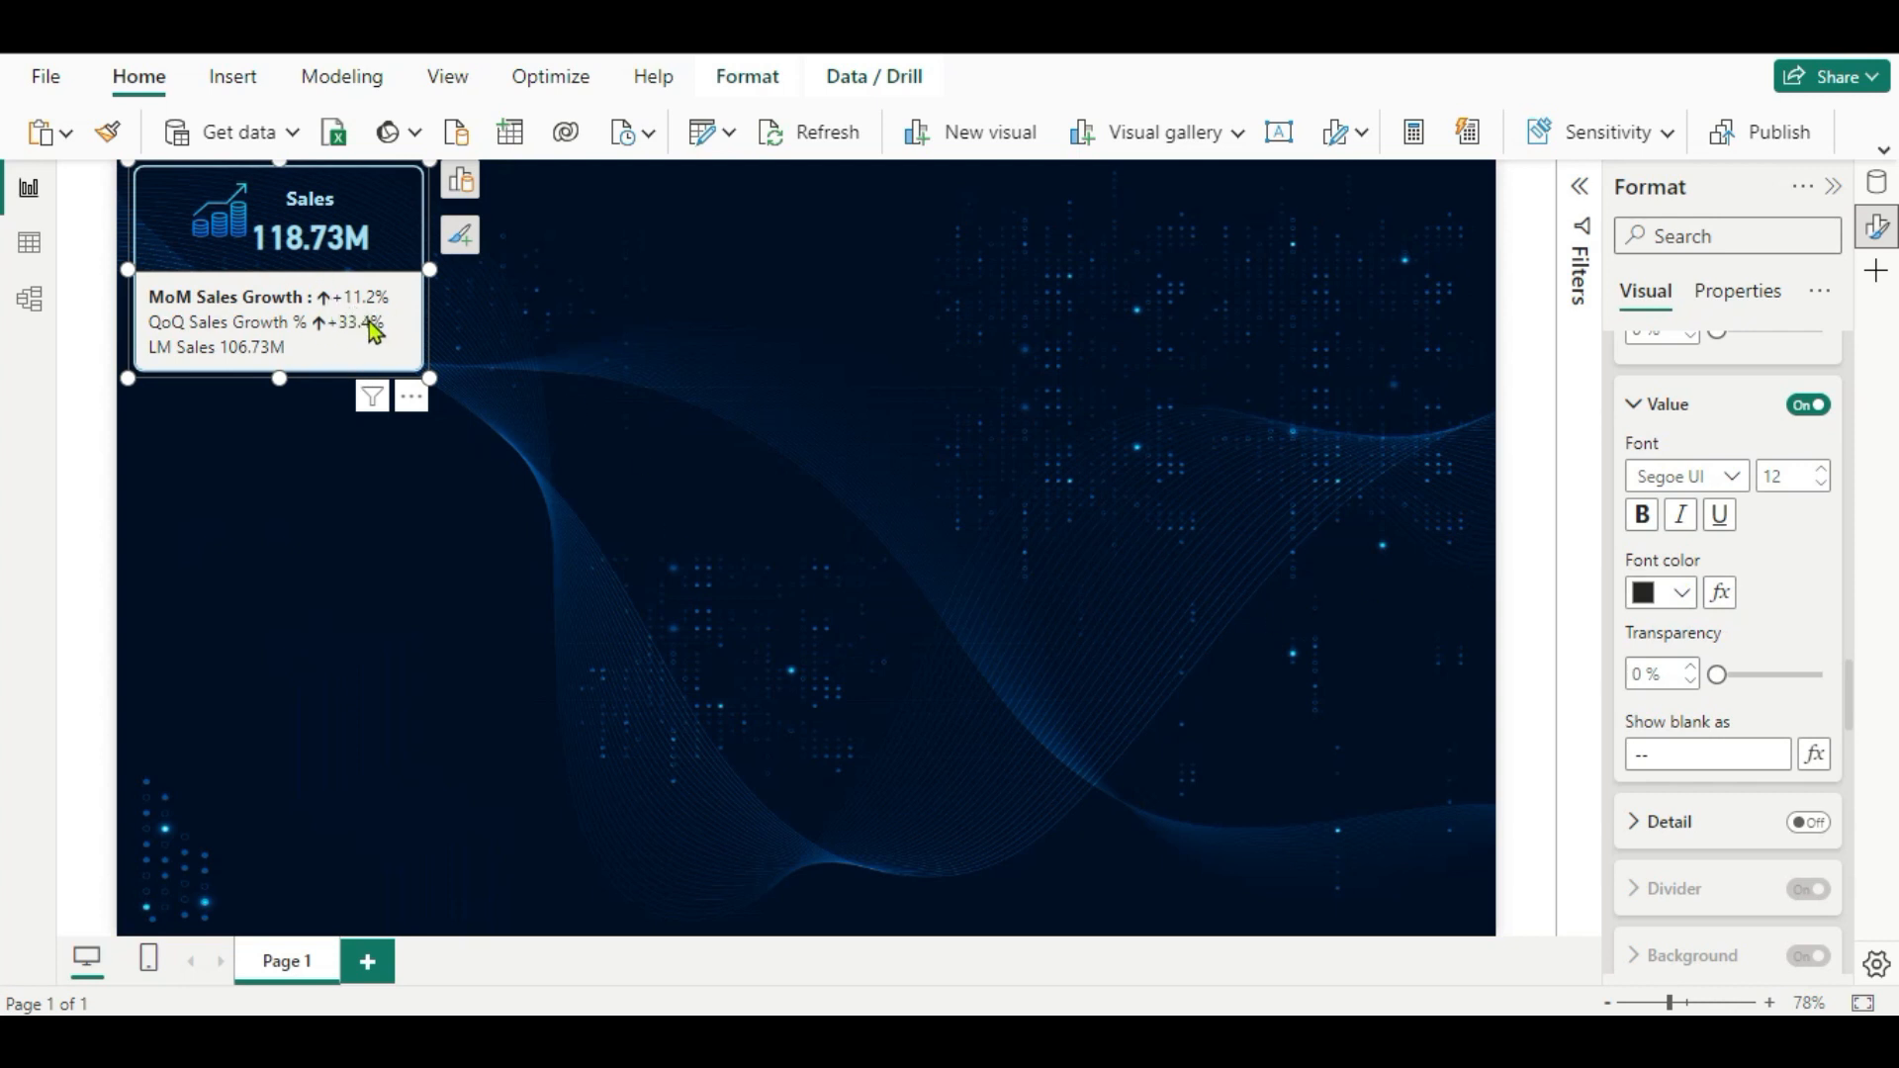
click(1719, 595)
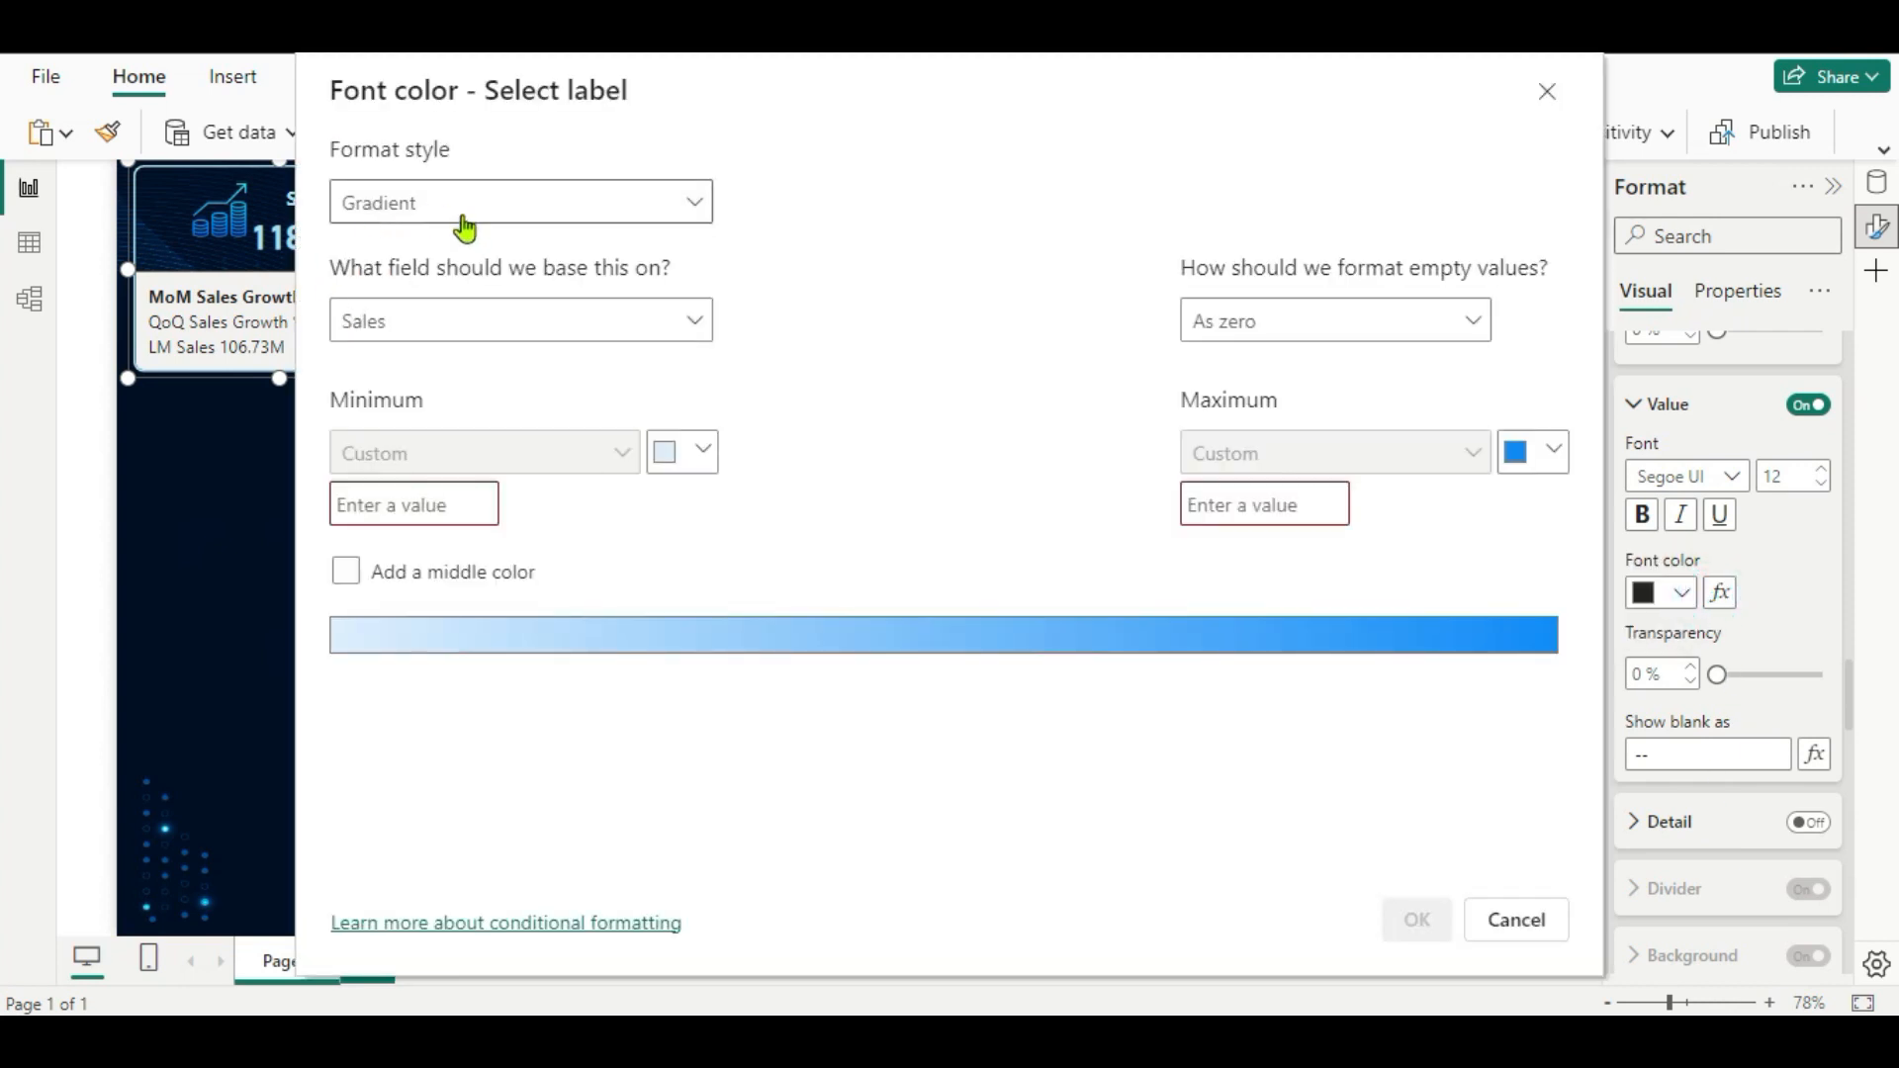
click(510, 203)
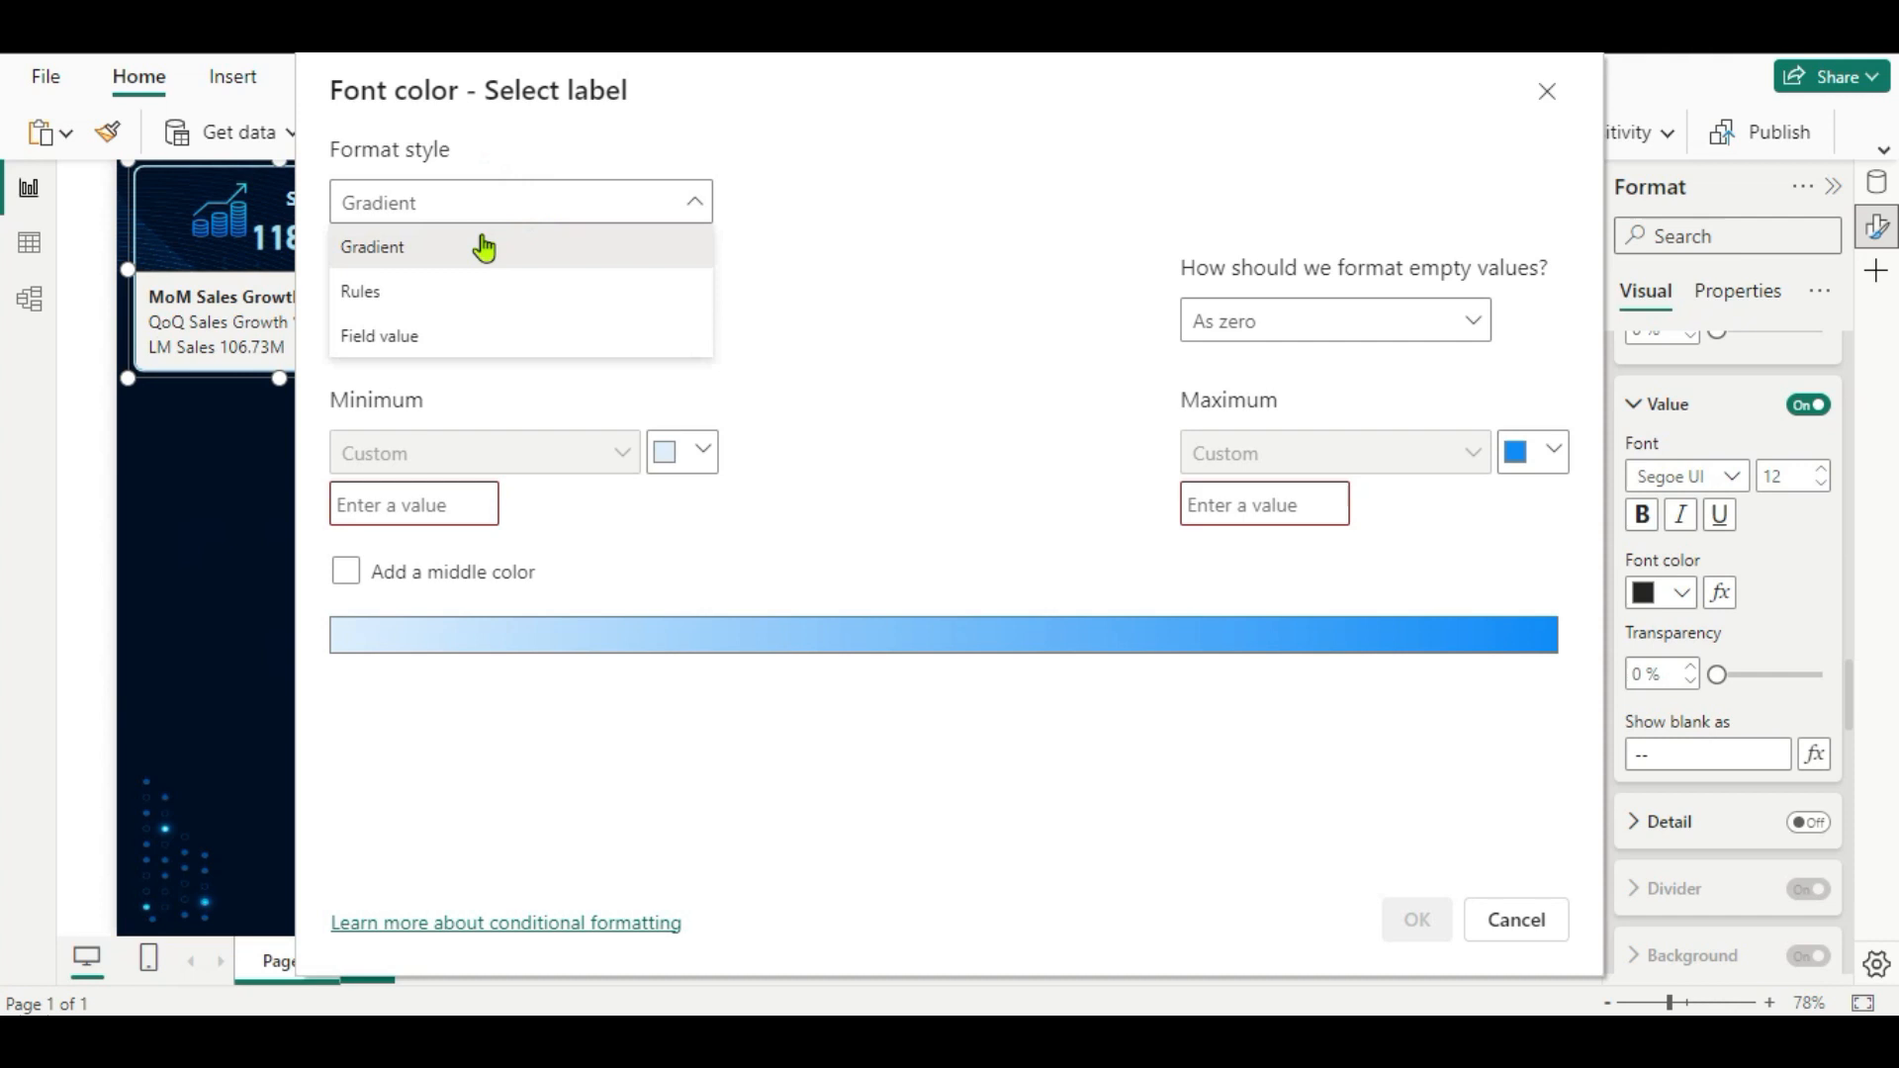
click(442, 339)
click(683, 325)
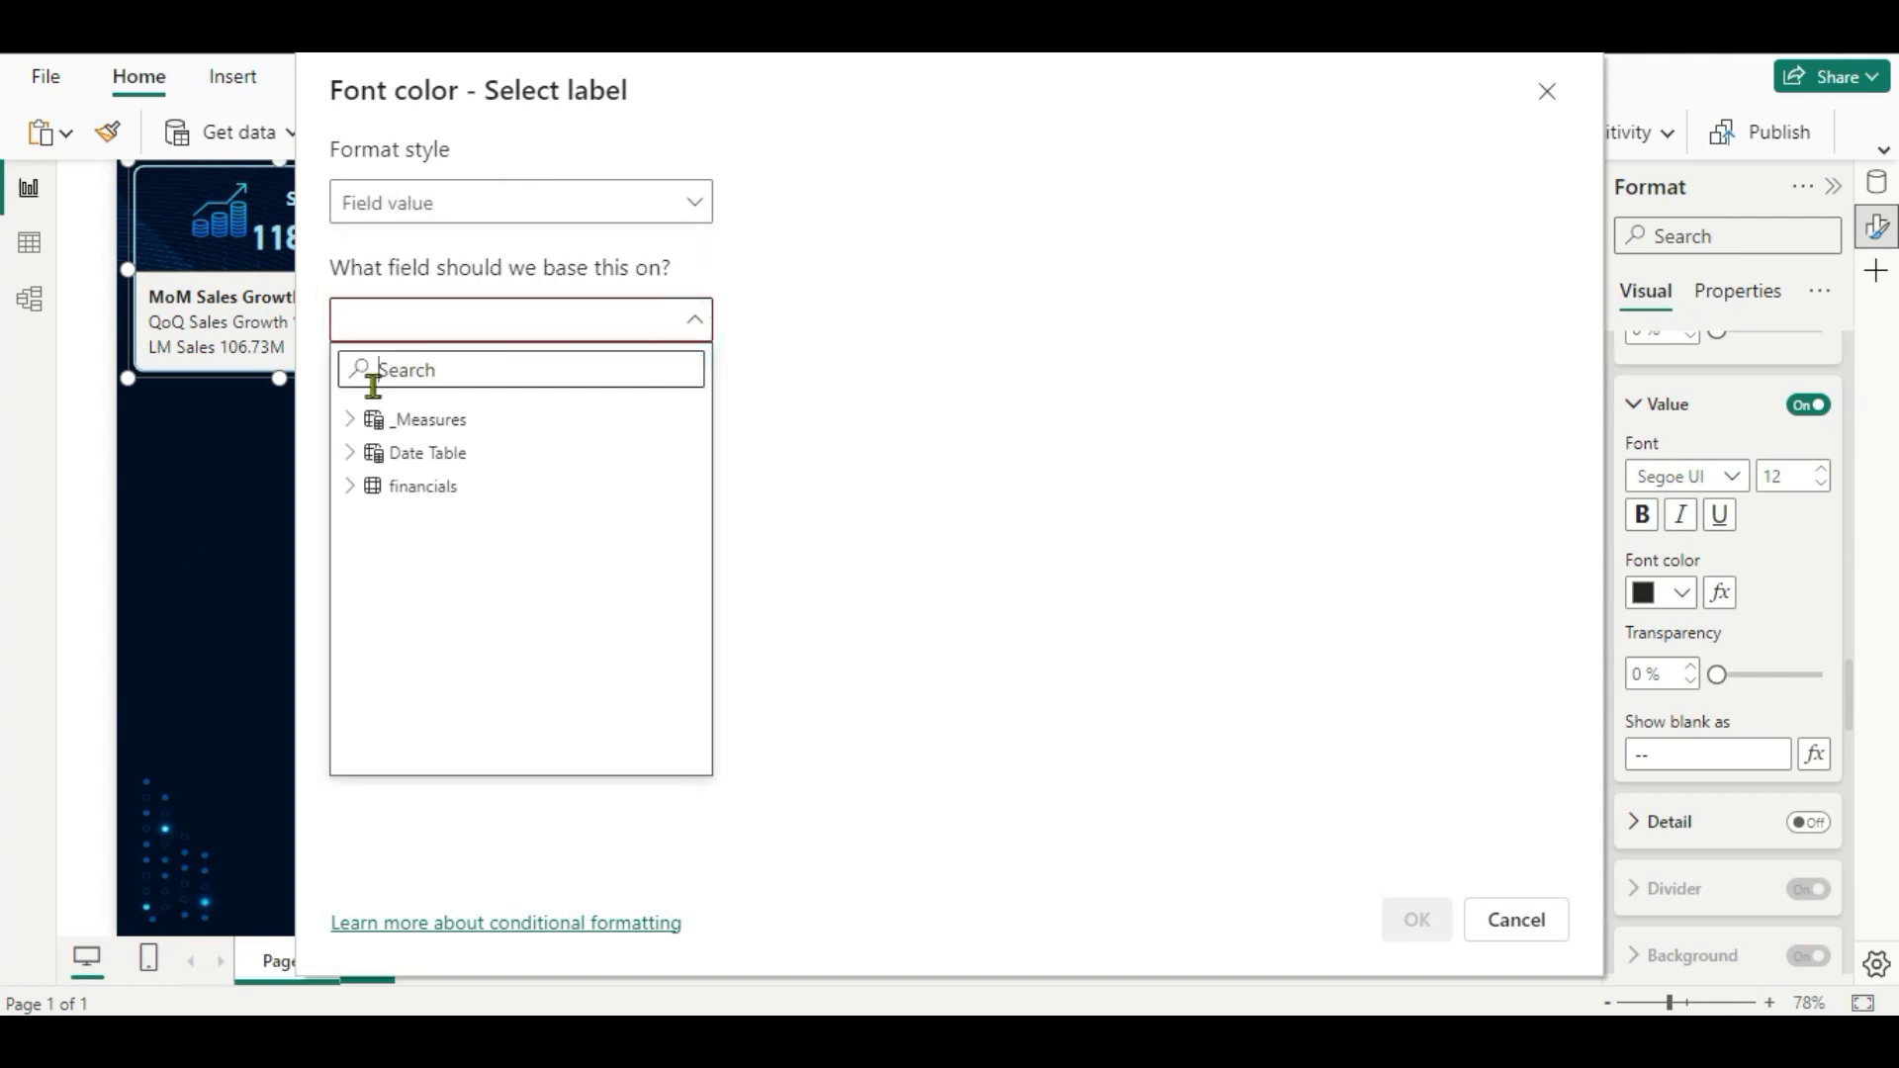
click(352, 419)
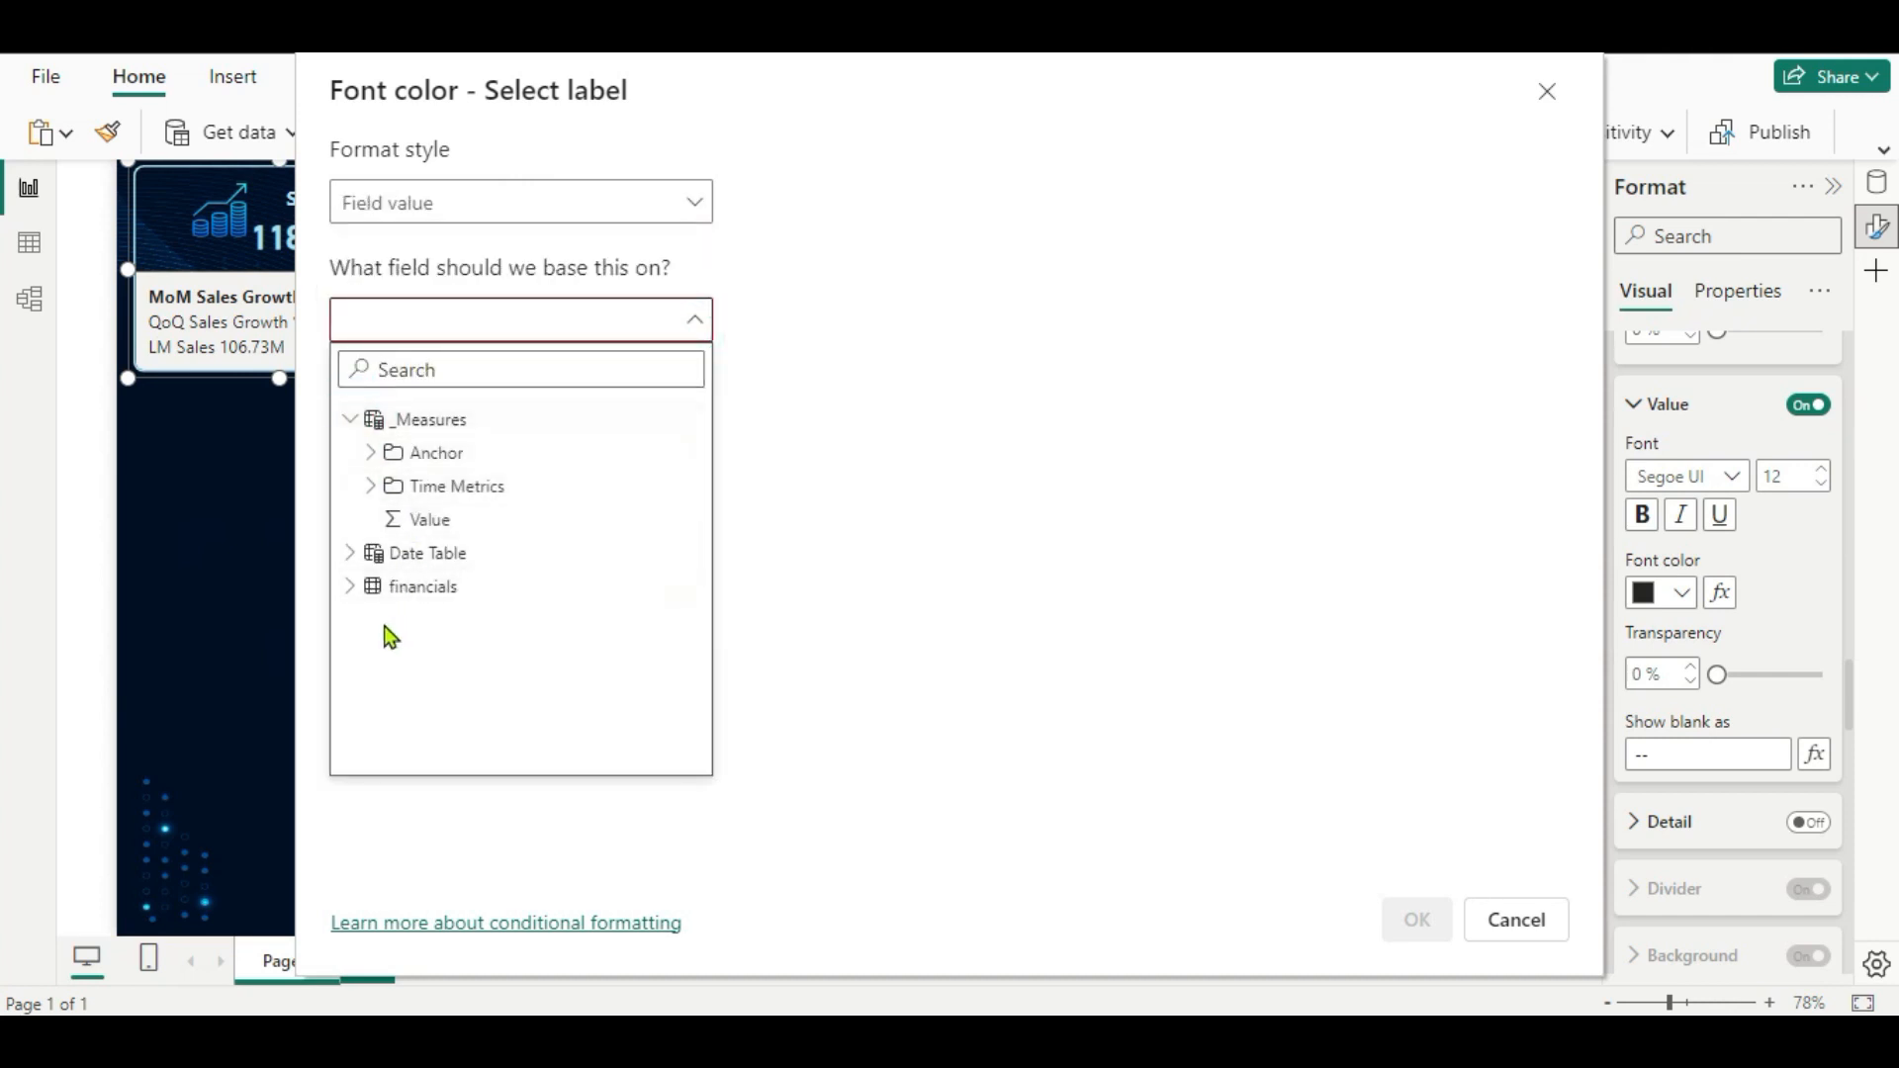
click(372, 487)
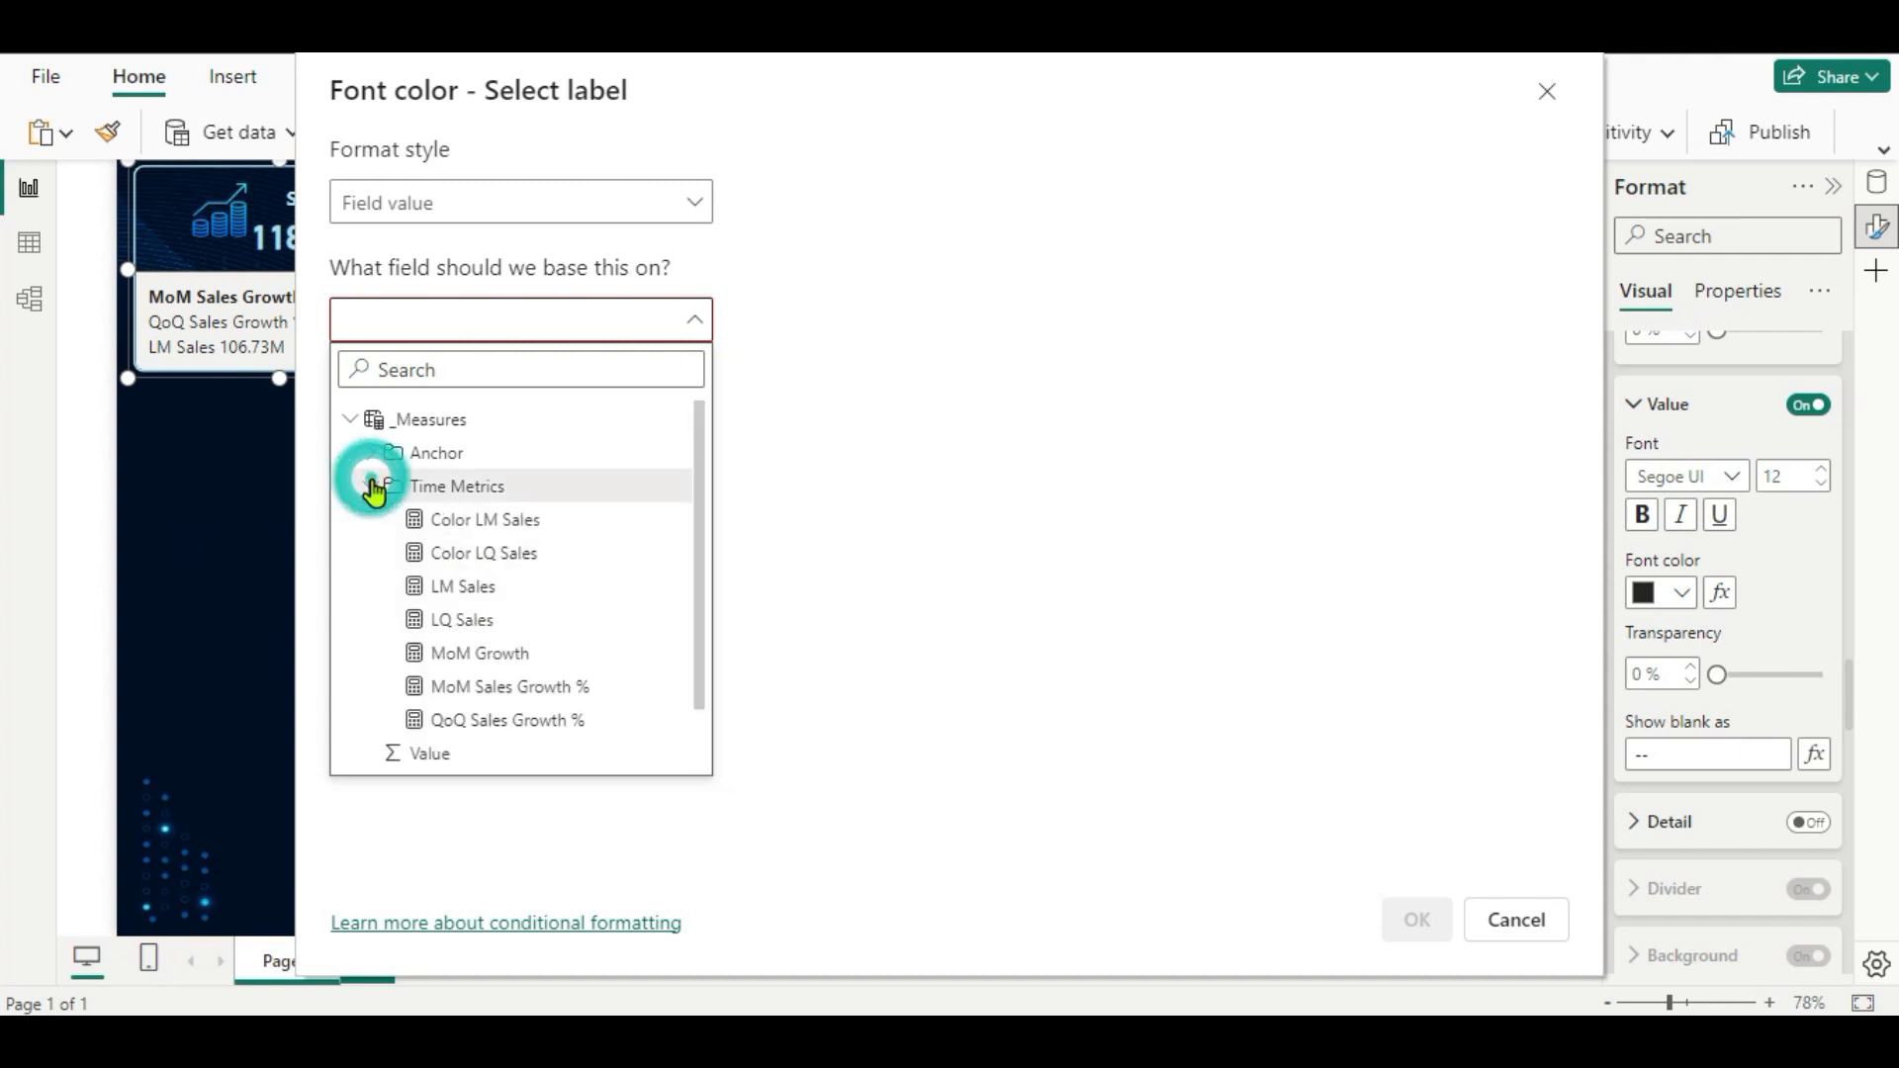
click(460, 521)
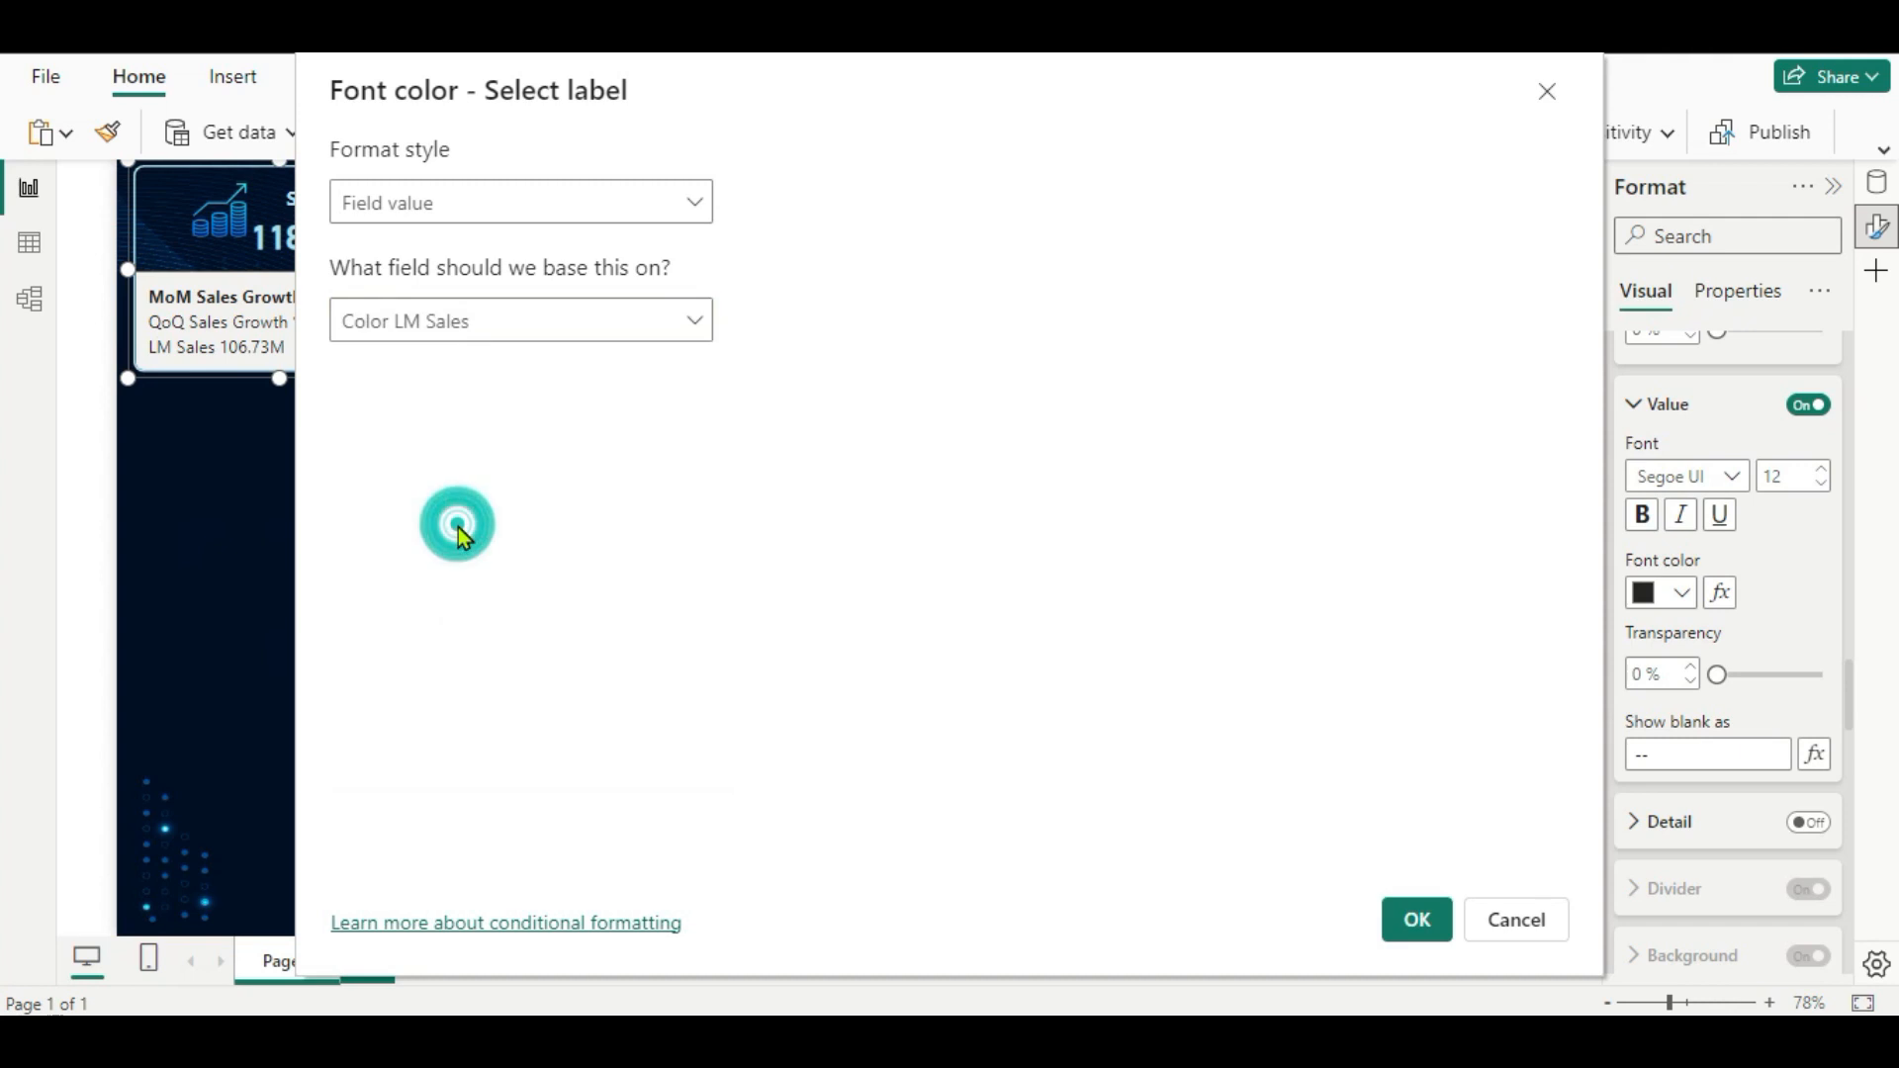
click(1412, 924)
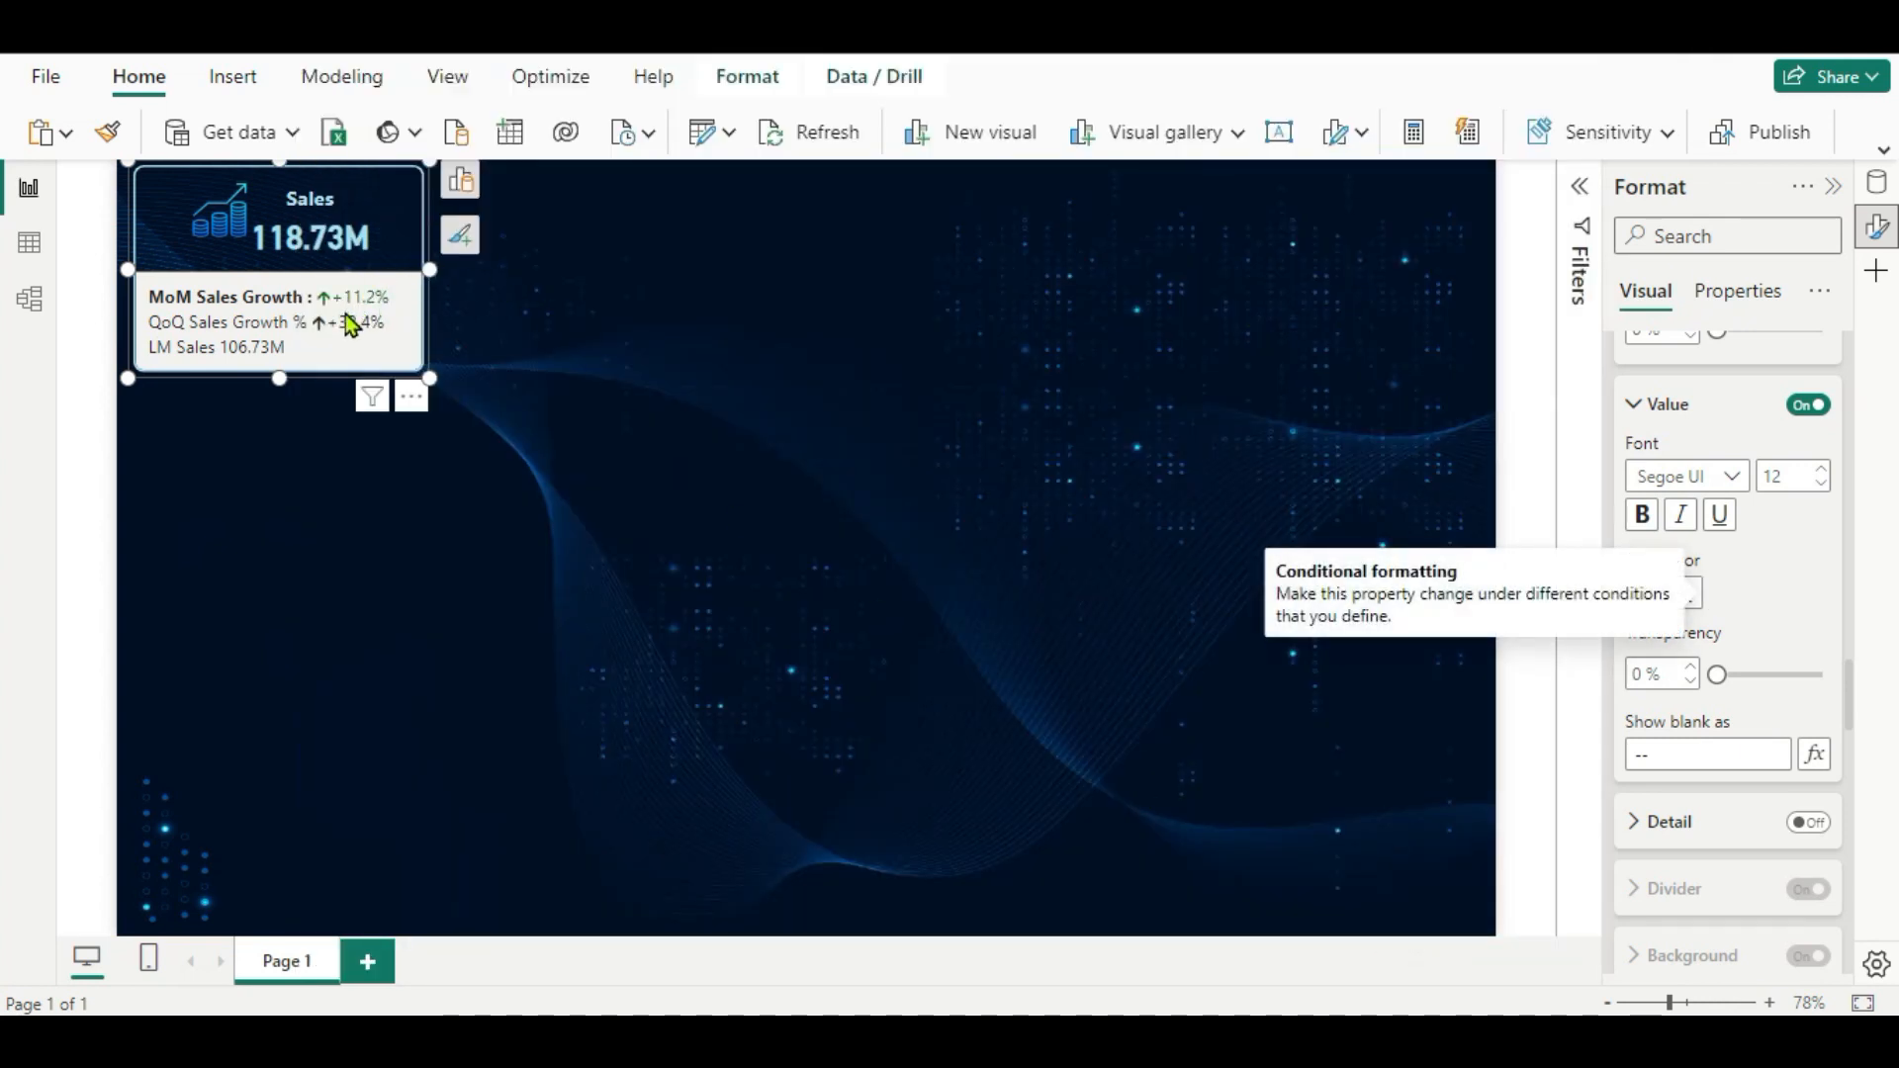
Give the QoQ Sales Growth % reference label a custom title reading "QoQ Sales Growth :".
scroll(1730, 757, up, 5)
scroll(1702, 769, up, 2)
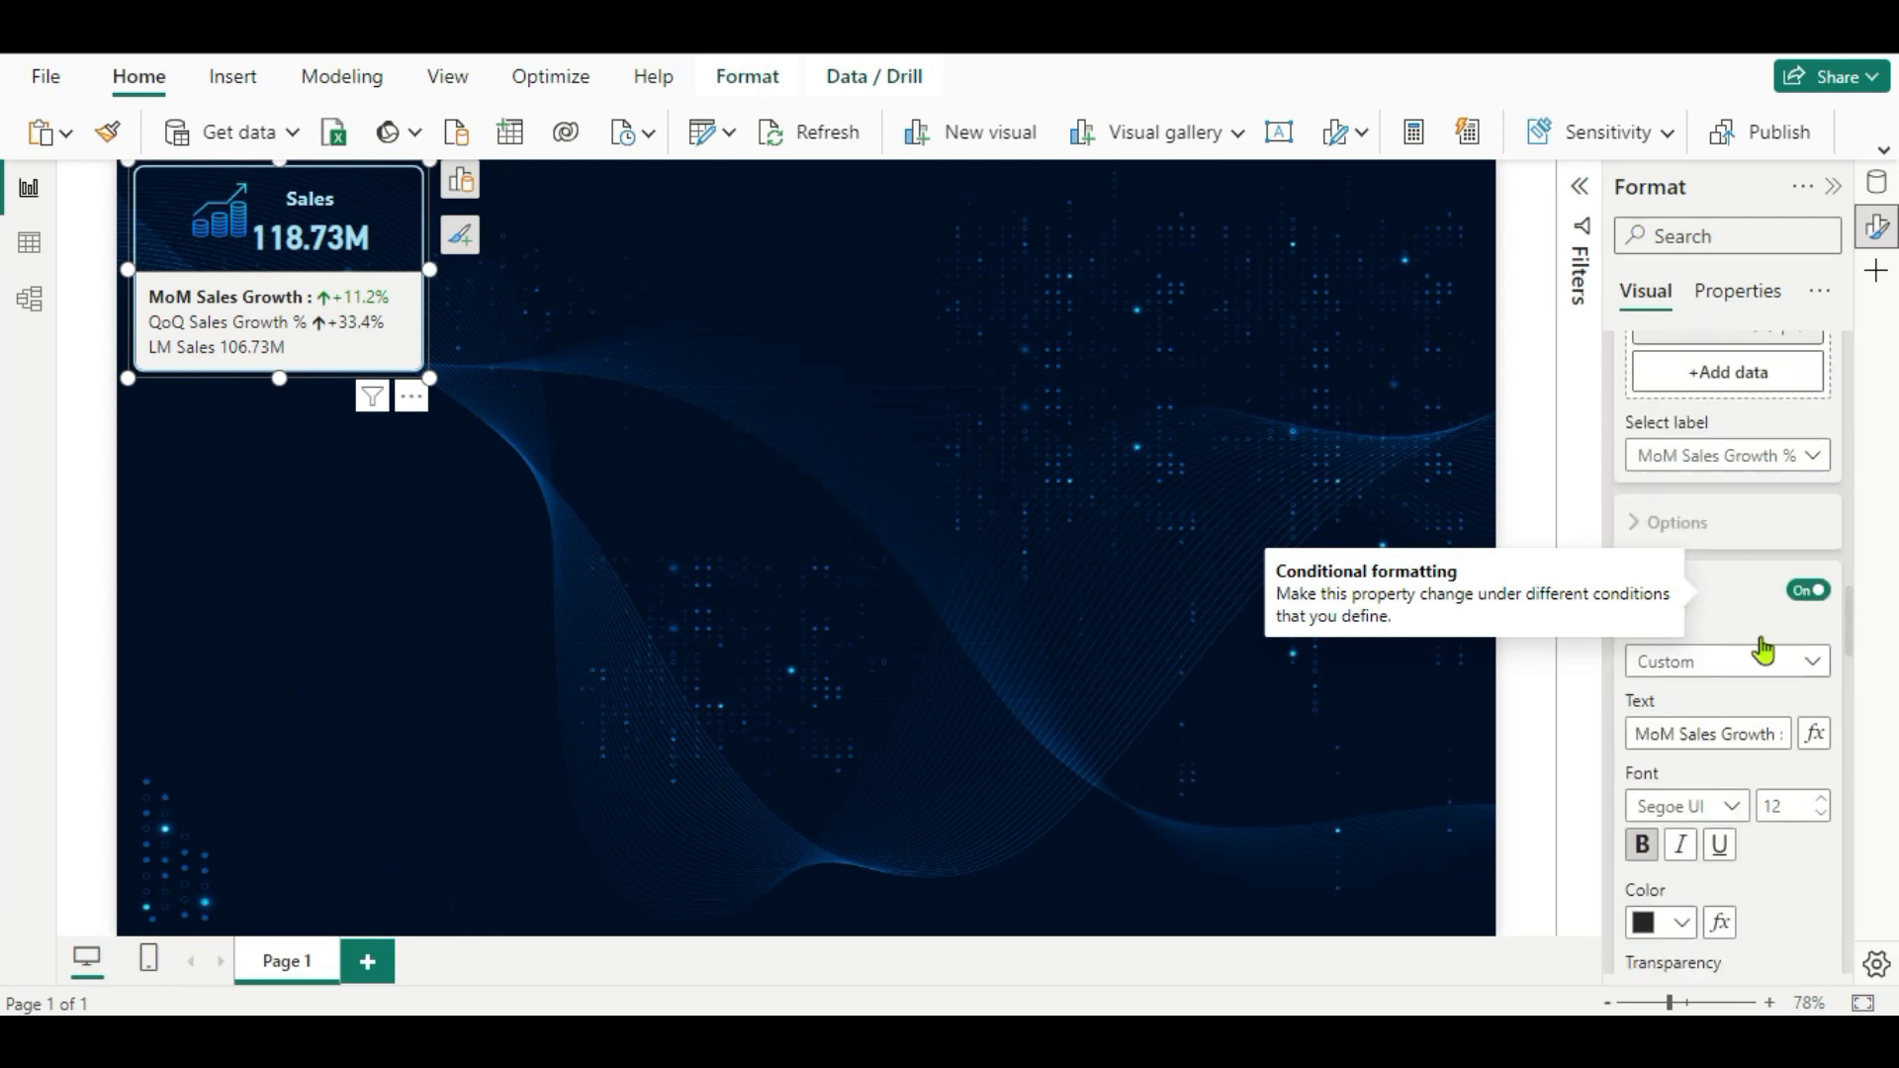
click(1809, 459)
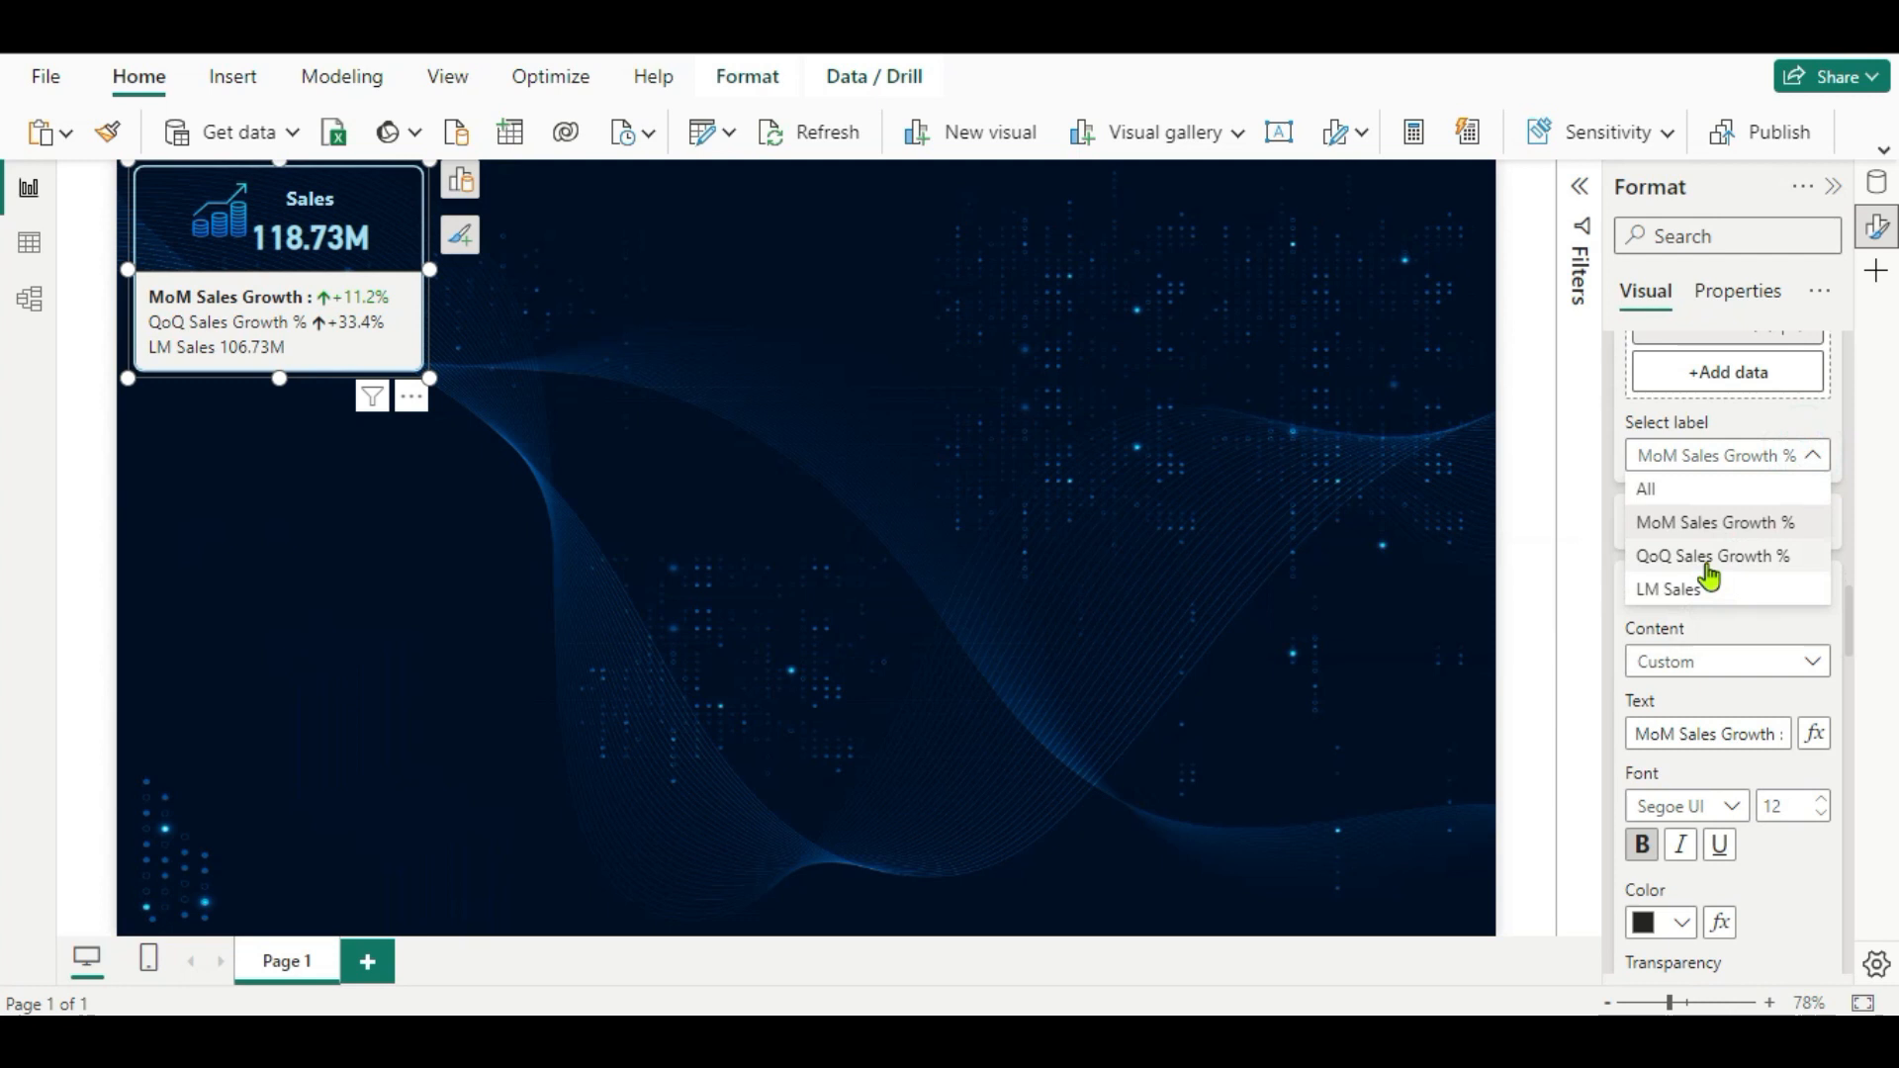
click(1702, 556)
scroll(1781, 705, down, 1)
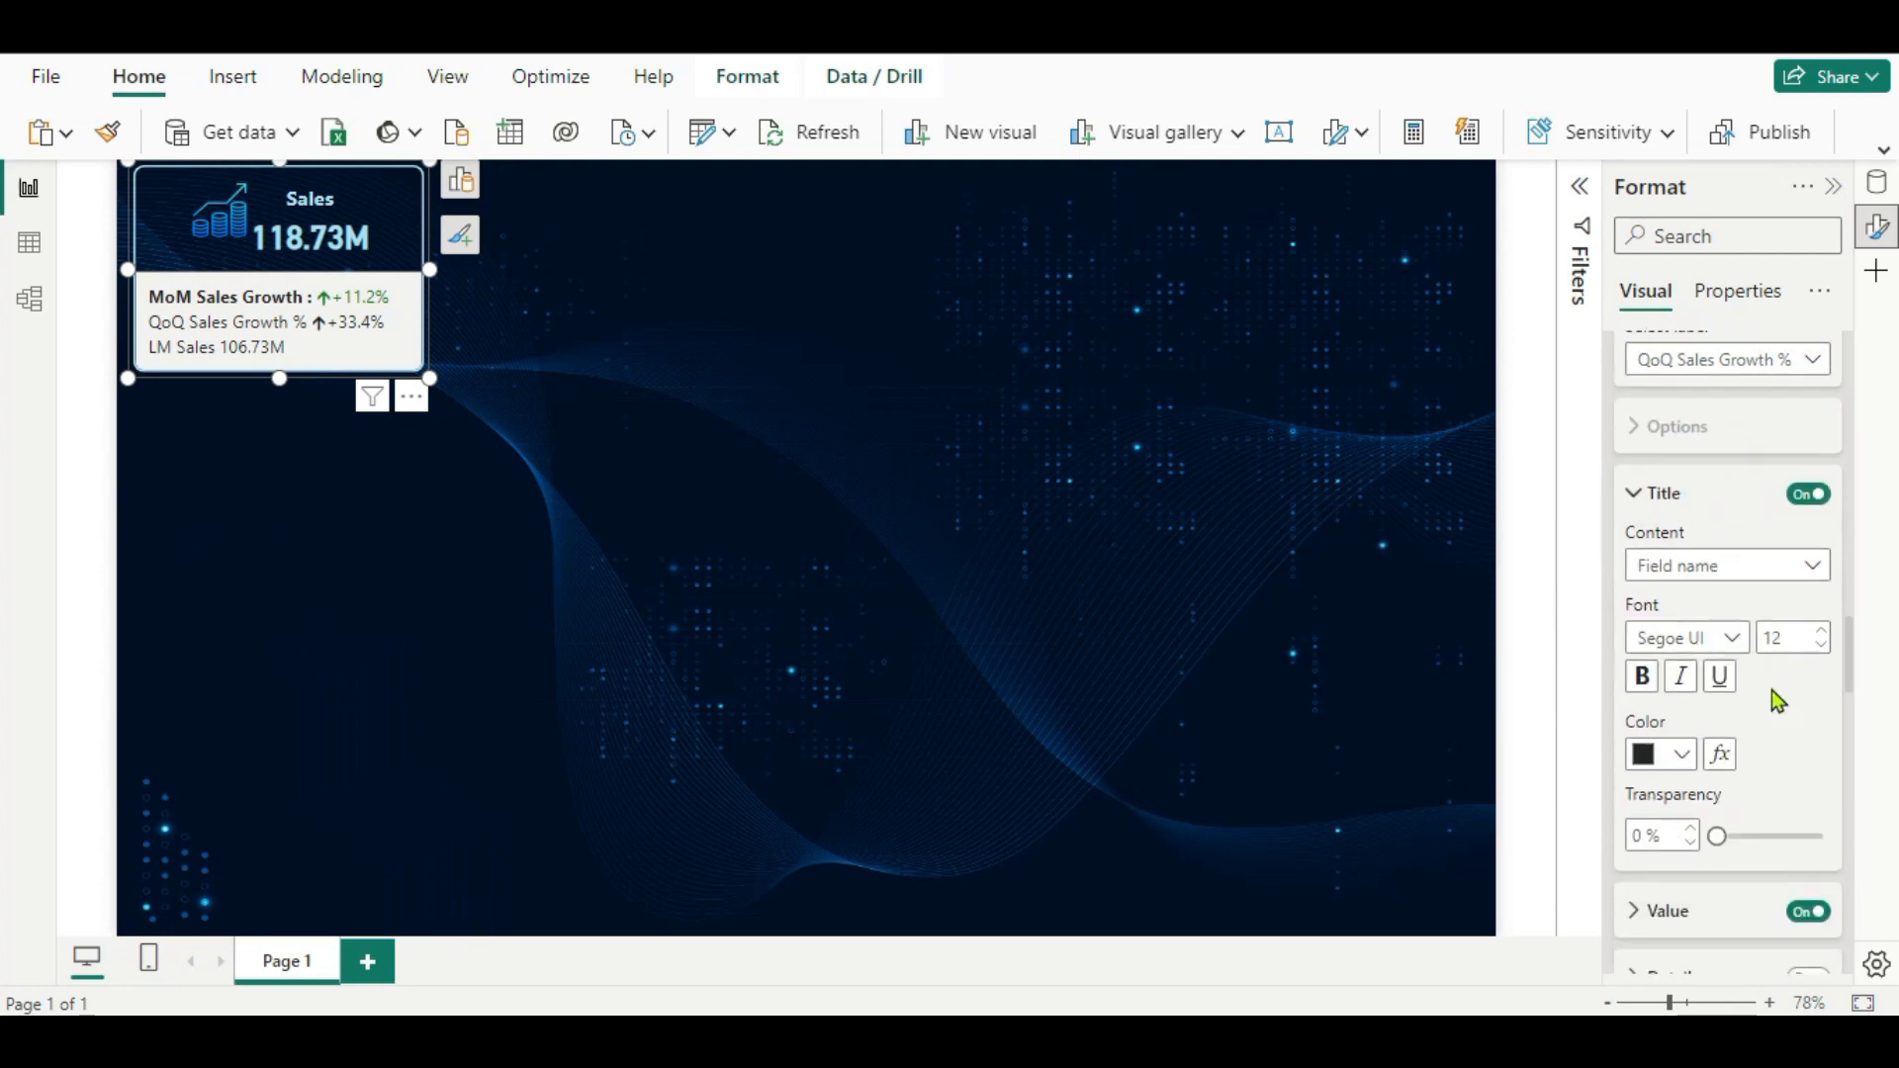
click(1809, 566)
click(1751, 598)
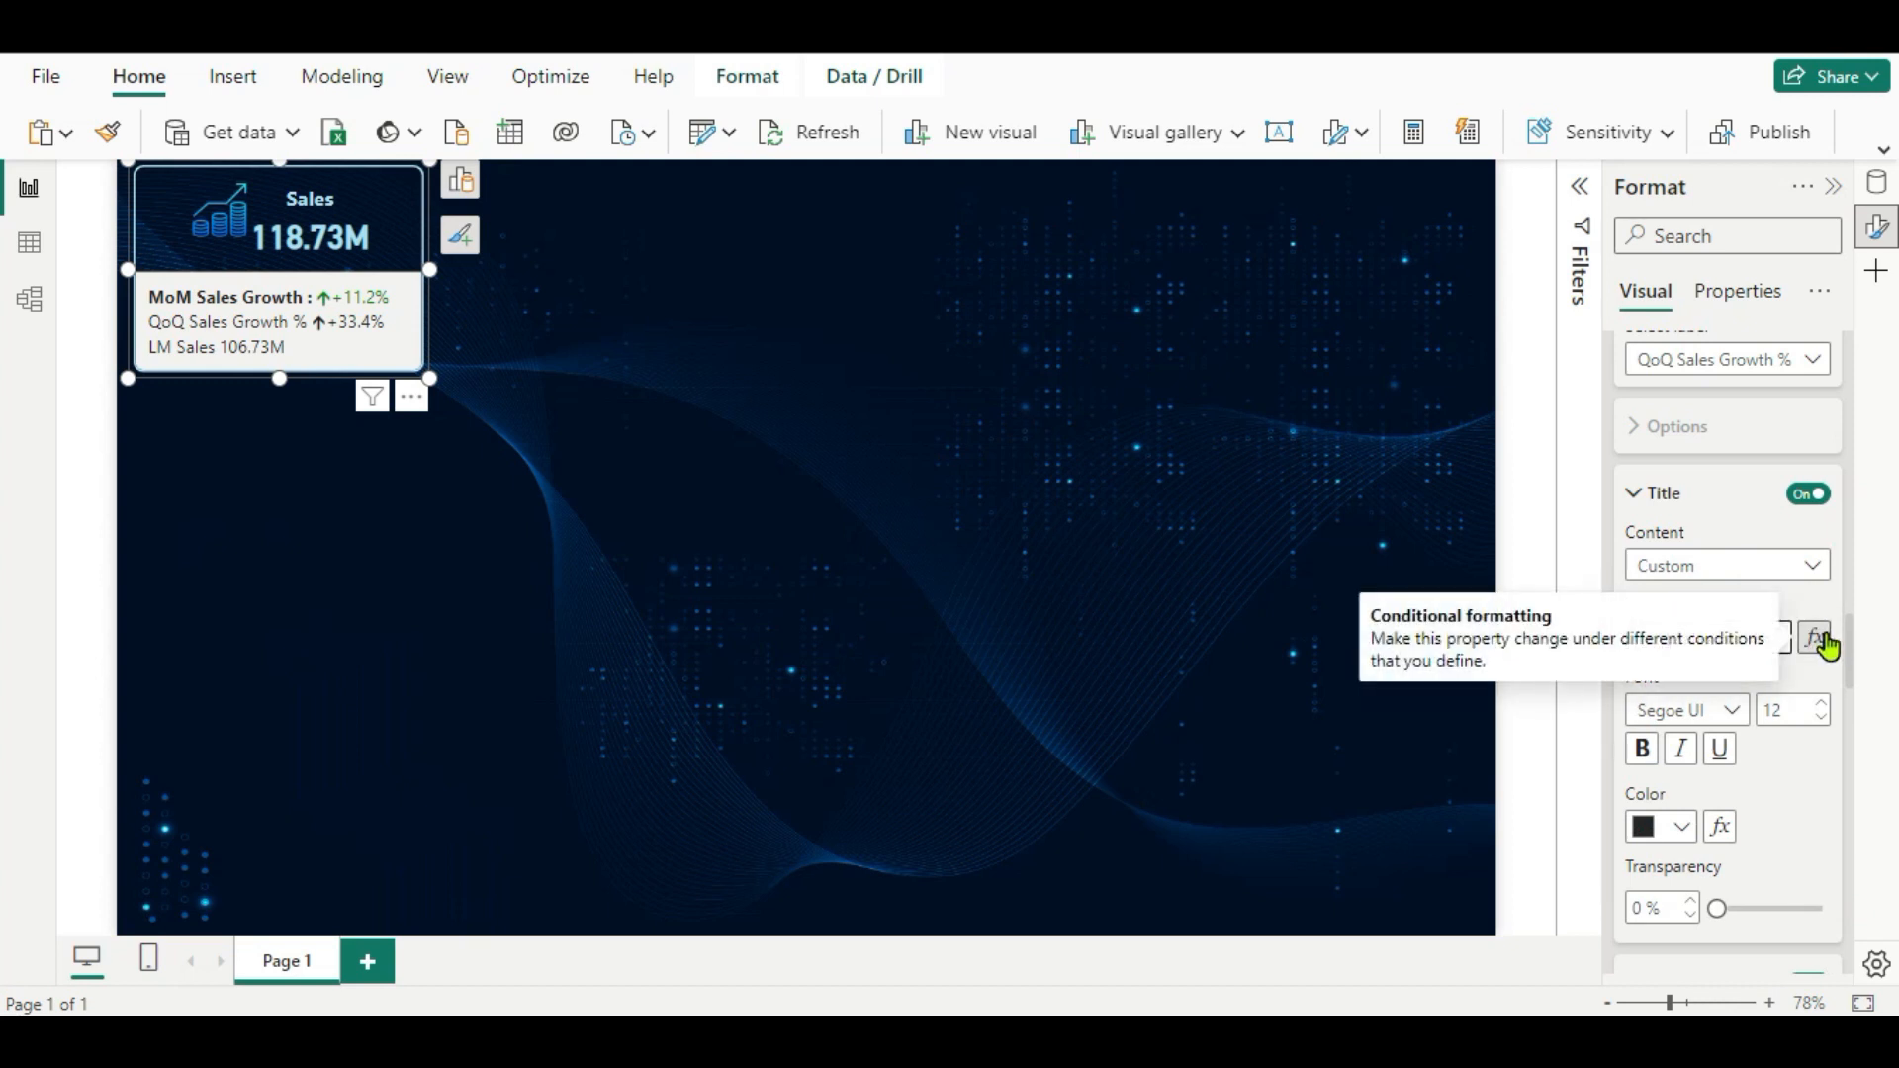
key(BackSpace)
text(:)
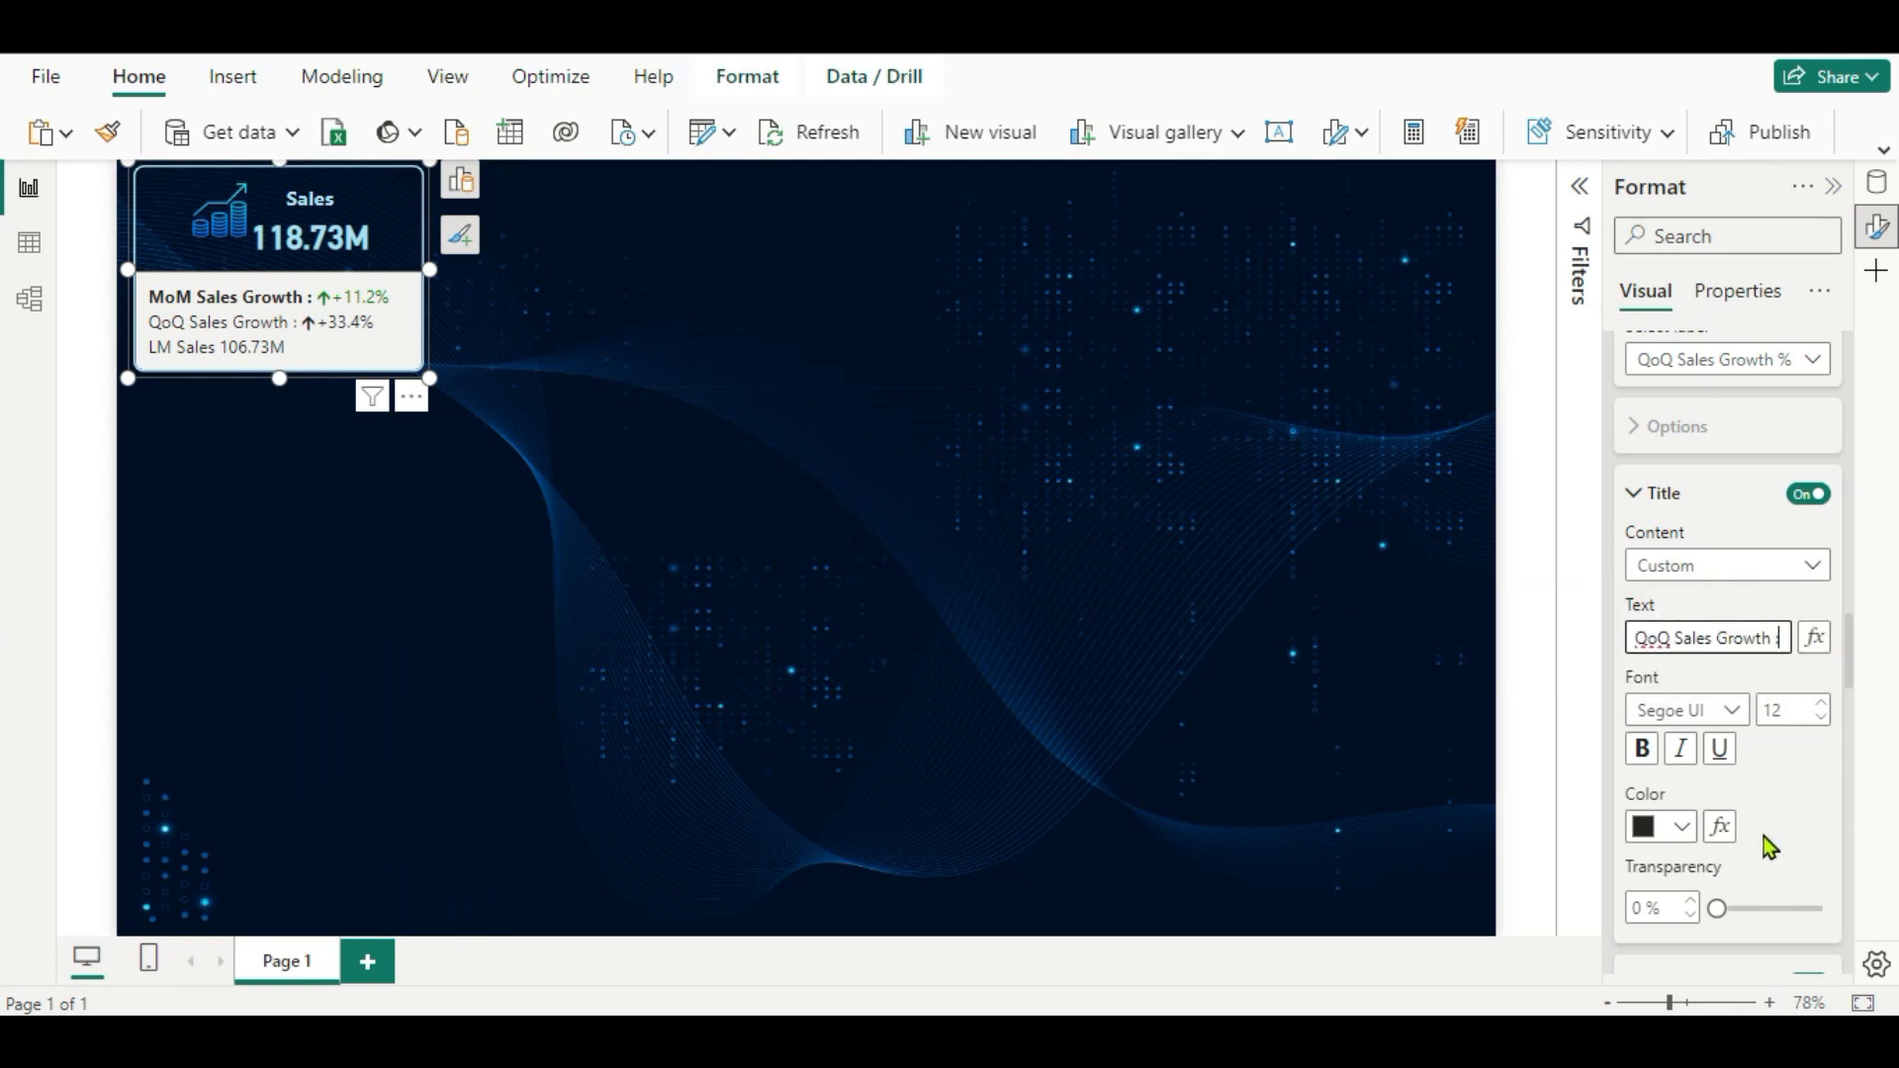
Color the QoQ Sales Growth label's value conditionally by field value, based on the Time Metrics measure Color LQ Sales.
scroll(1766, 848, down, 4)
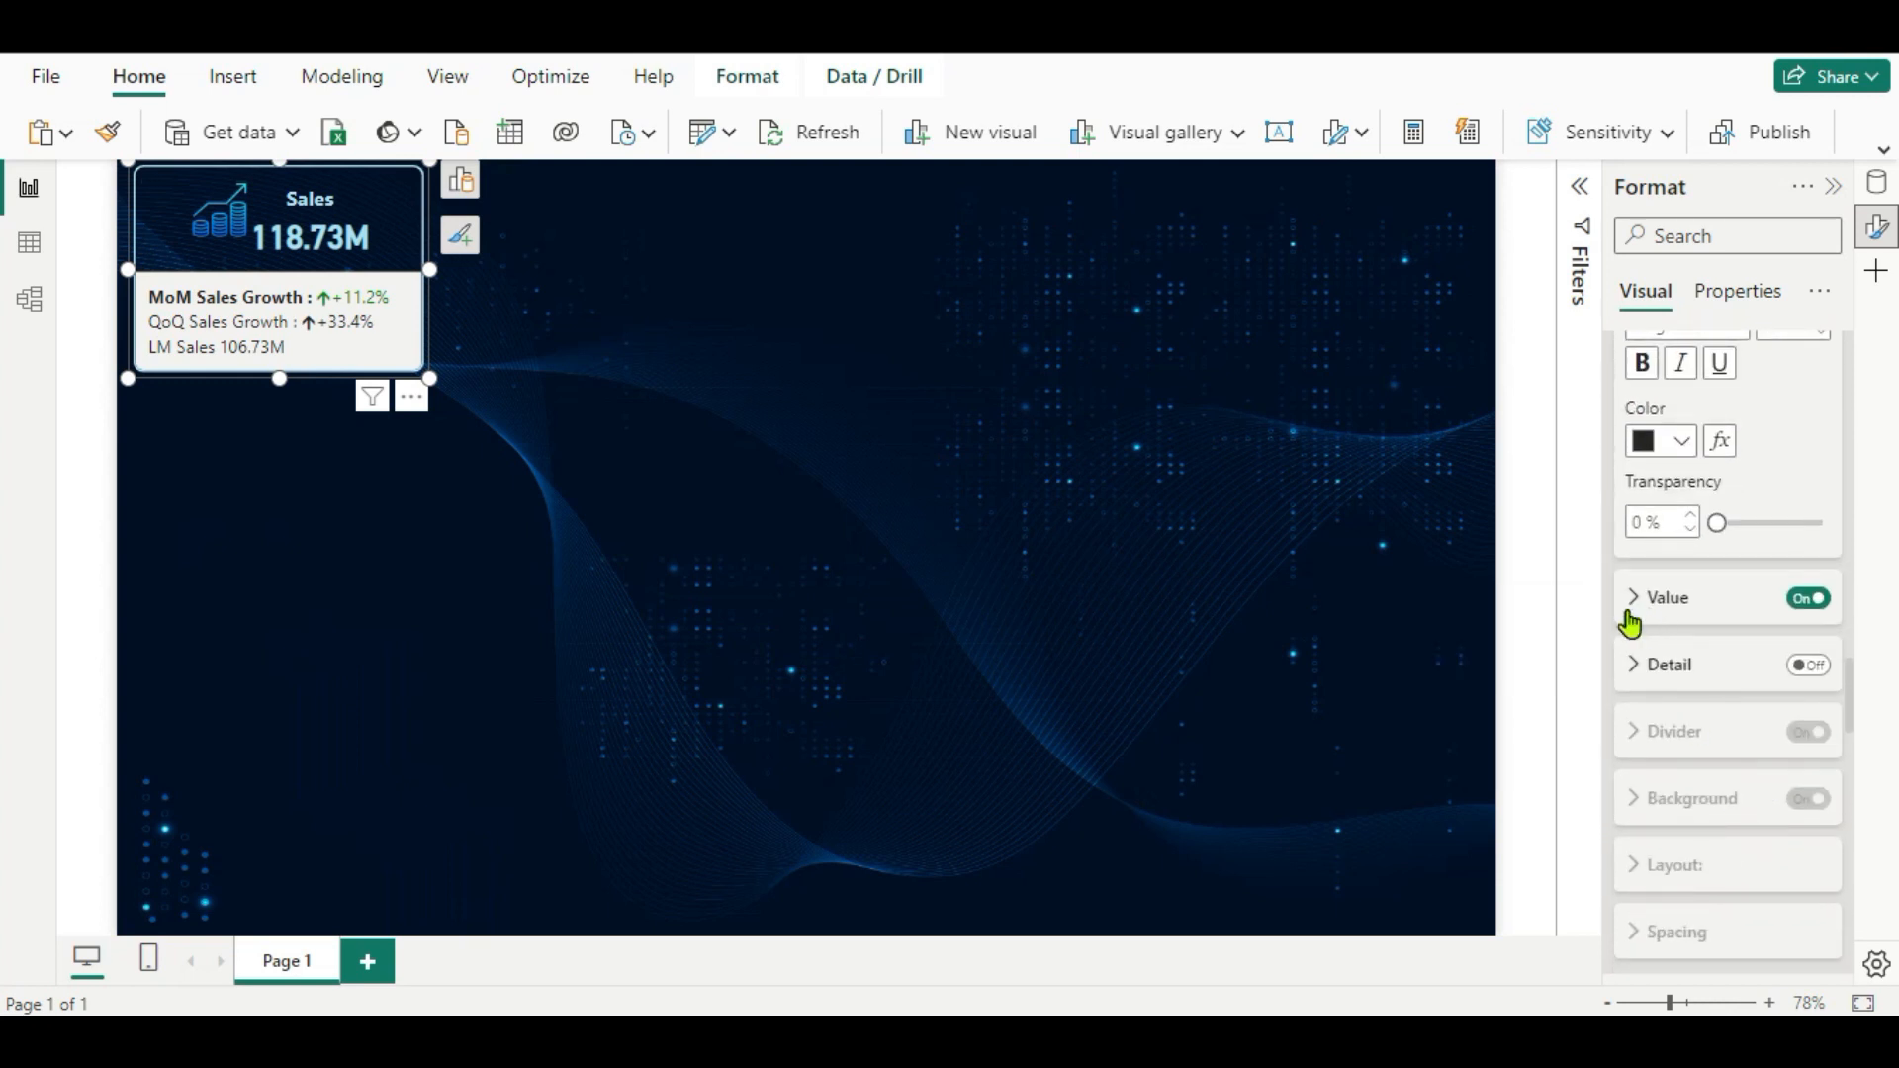
click(1631, 621)
scroll(1711, 692, down, 2)
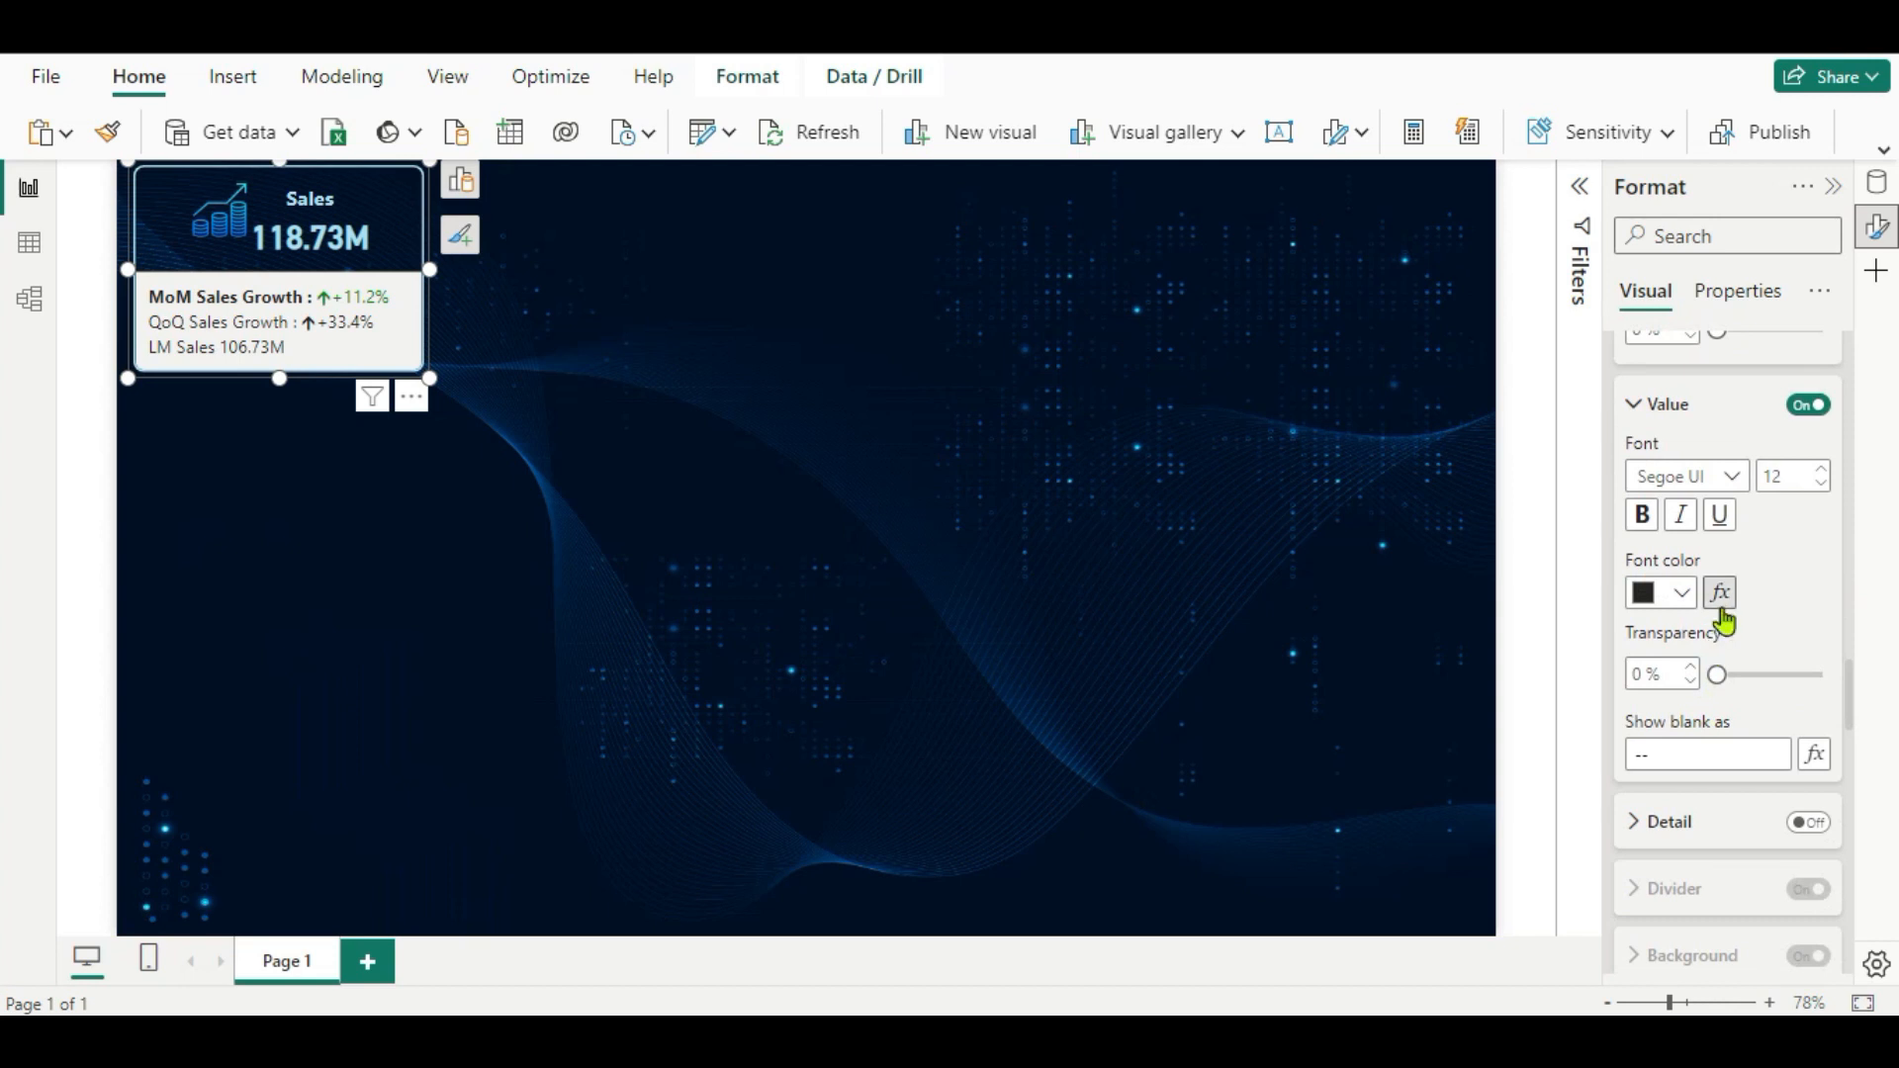
click(1722, 597)
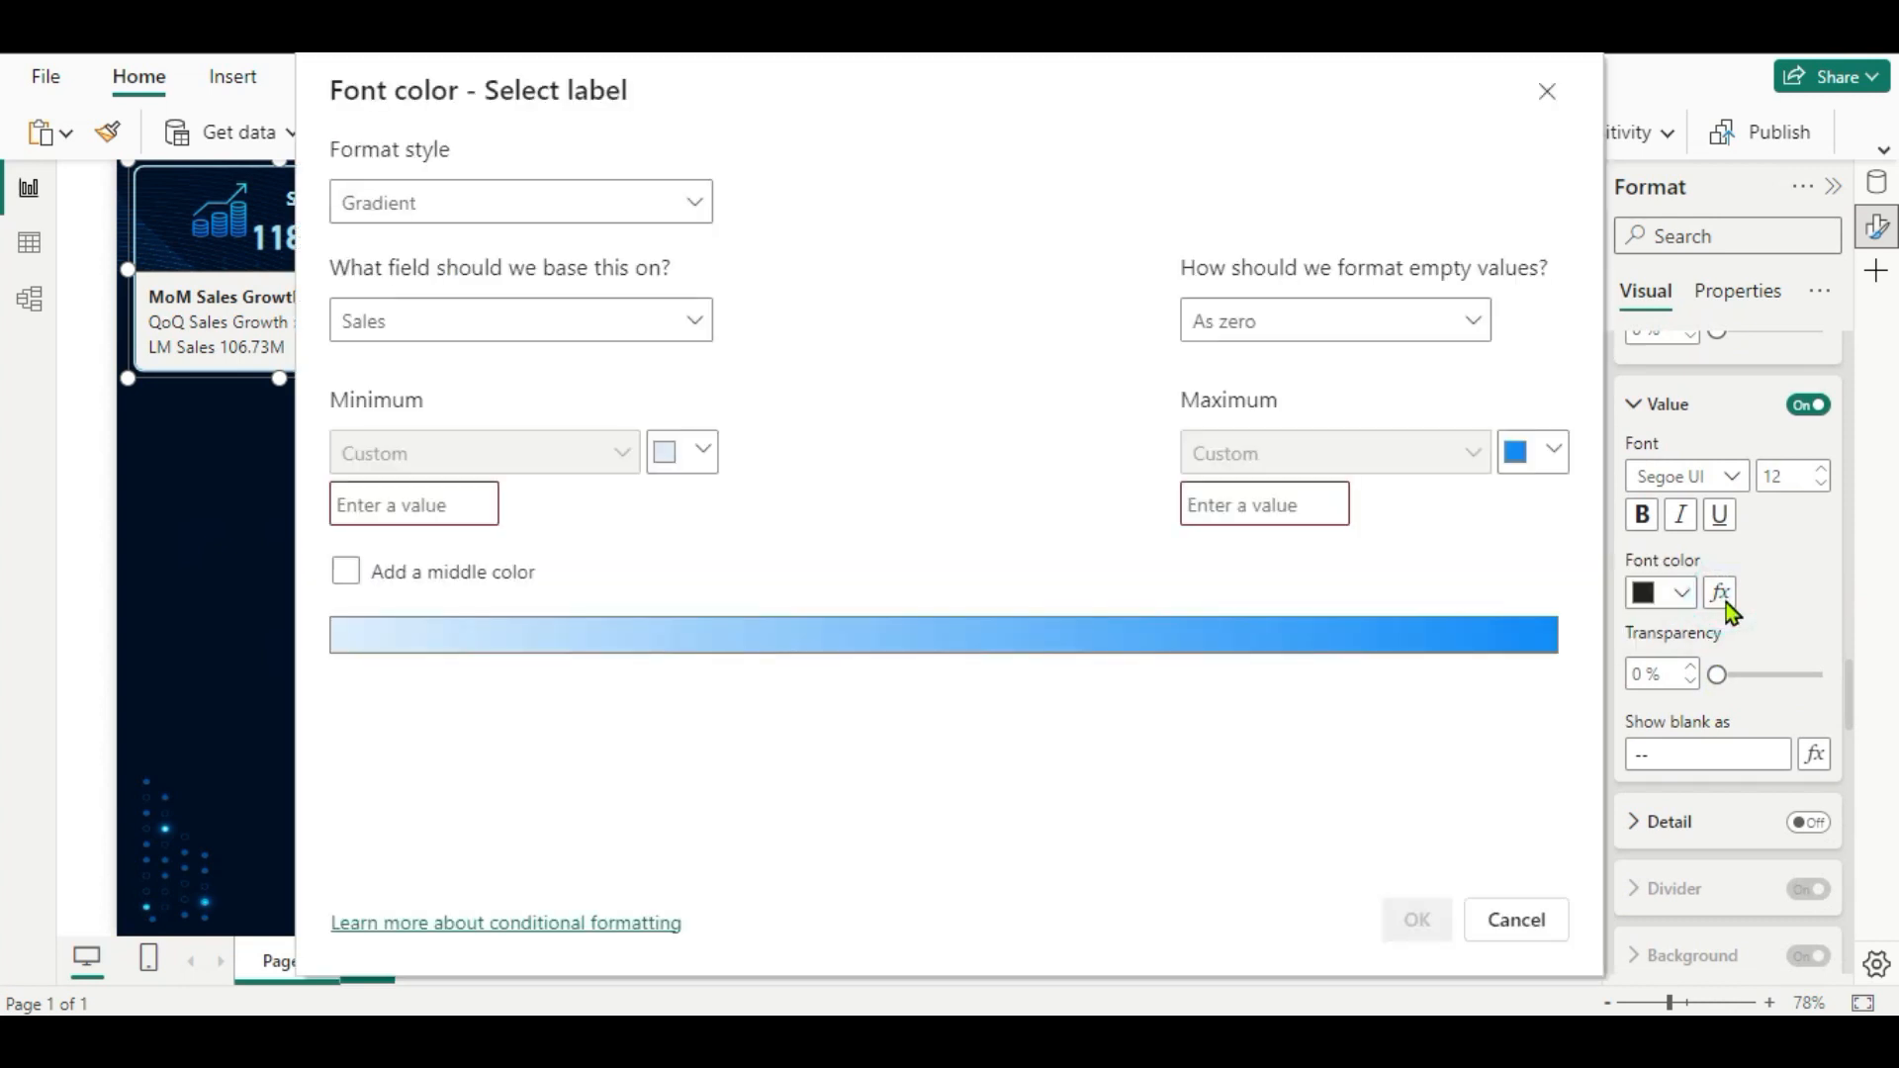
click(669, 206)
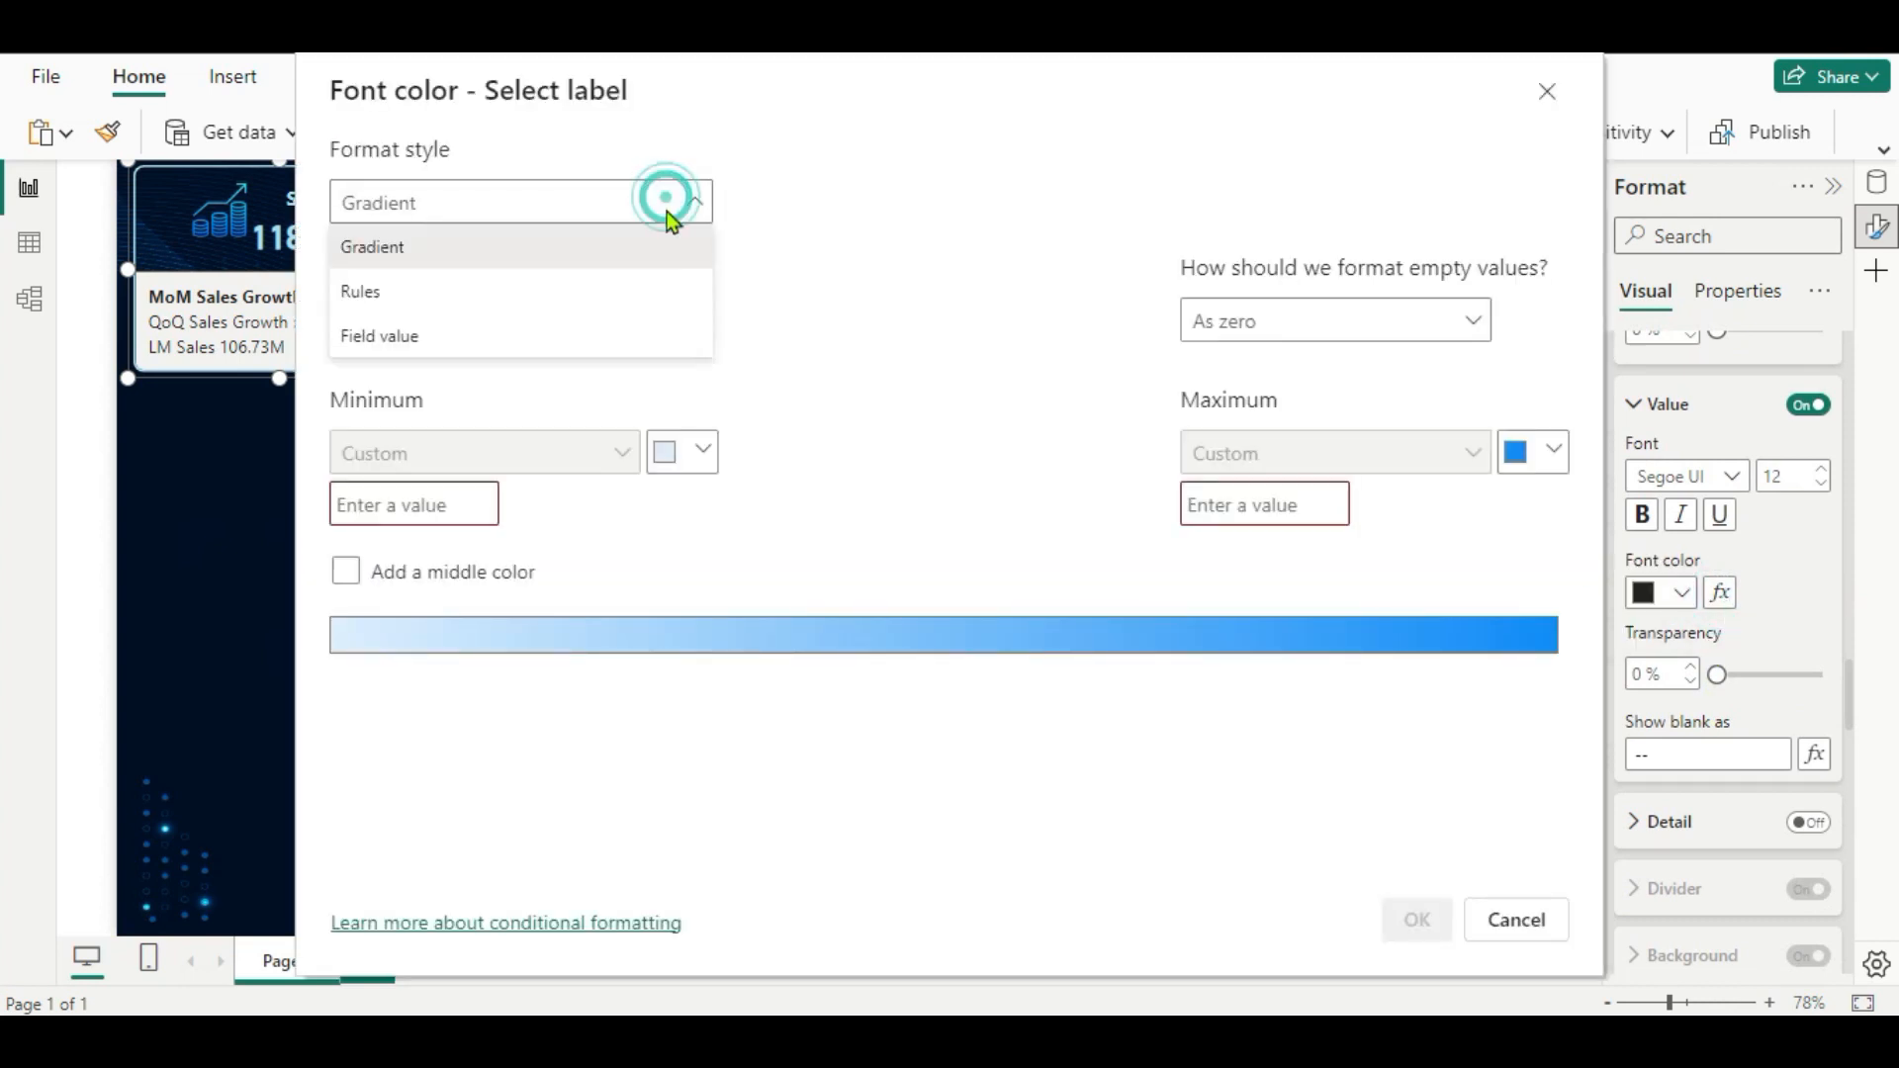
click(510, 330)
click(700, 327)
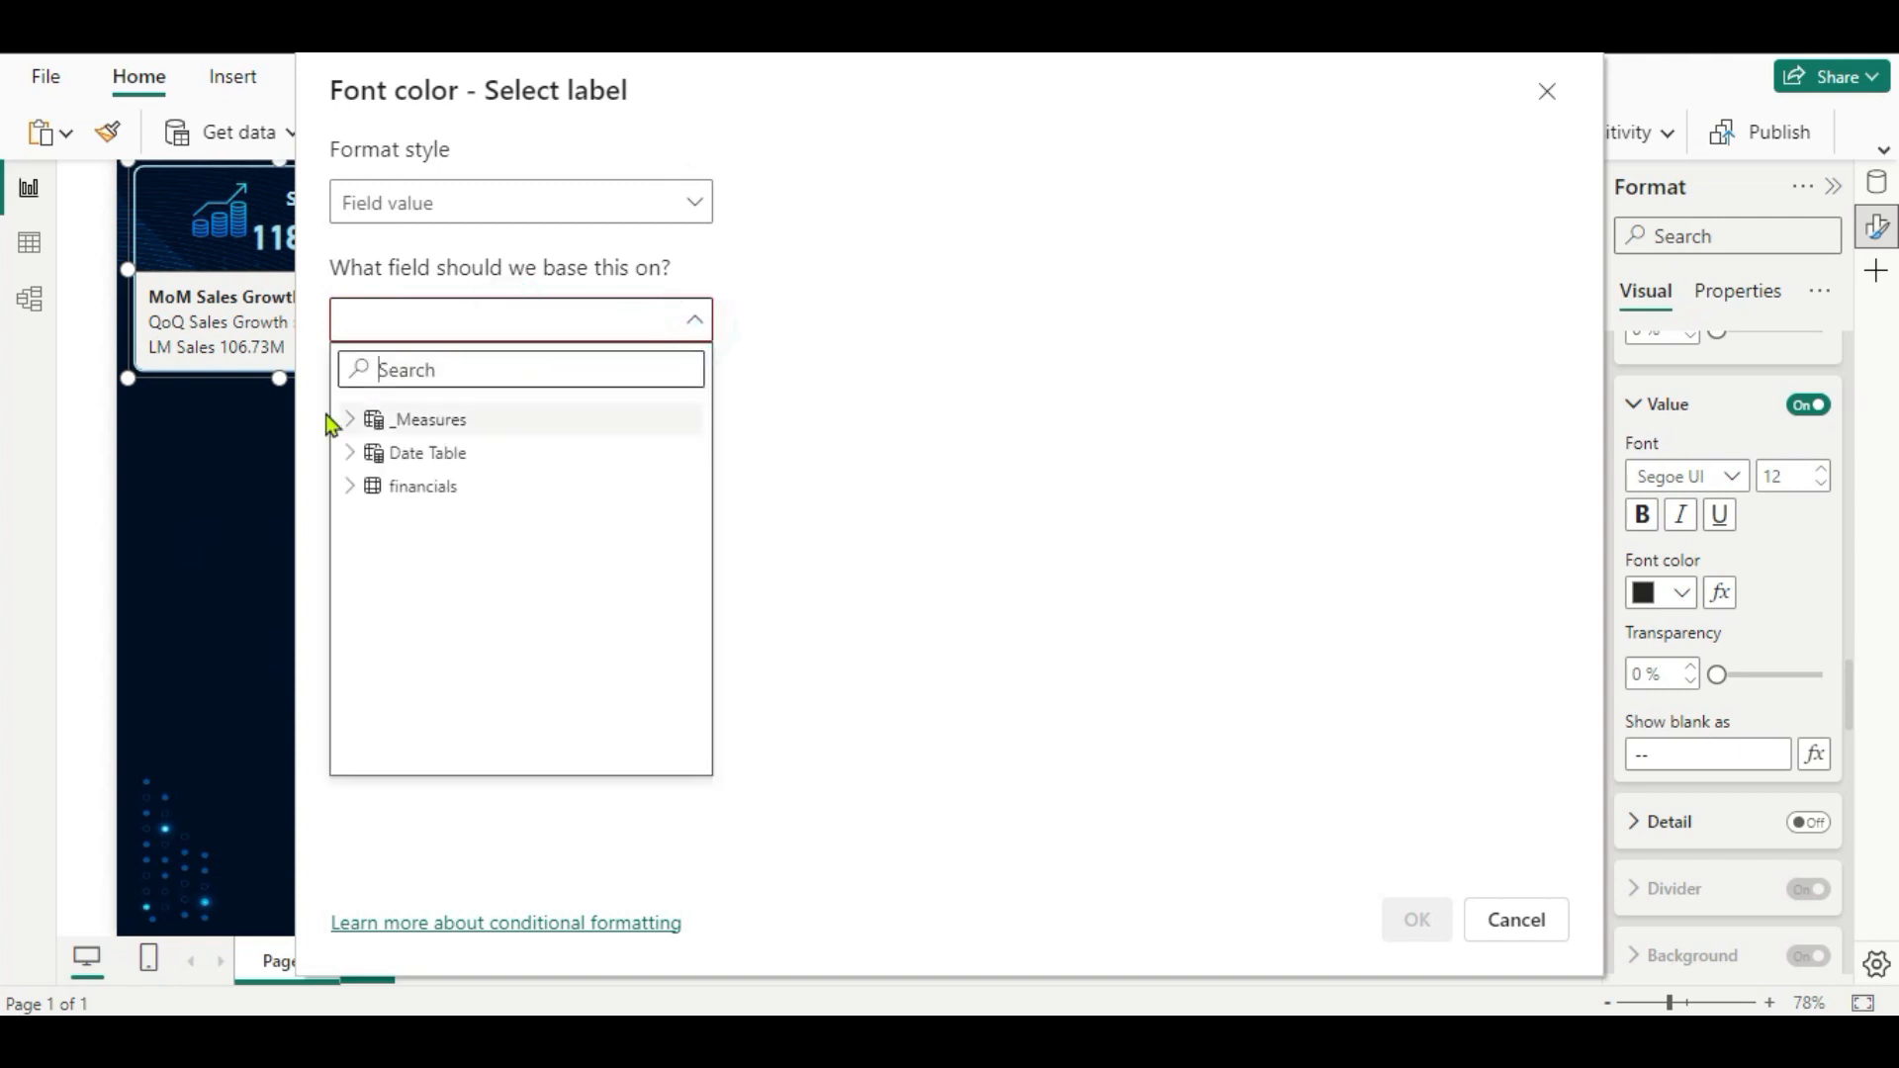
click(349, 420)
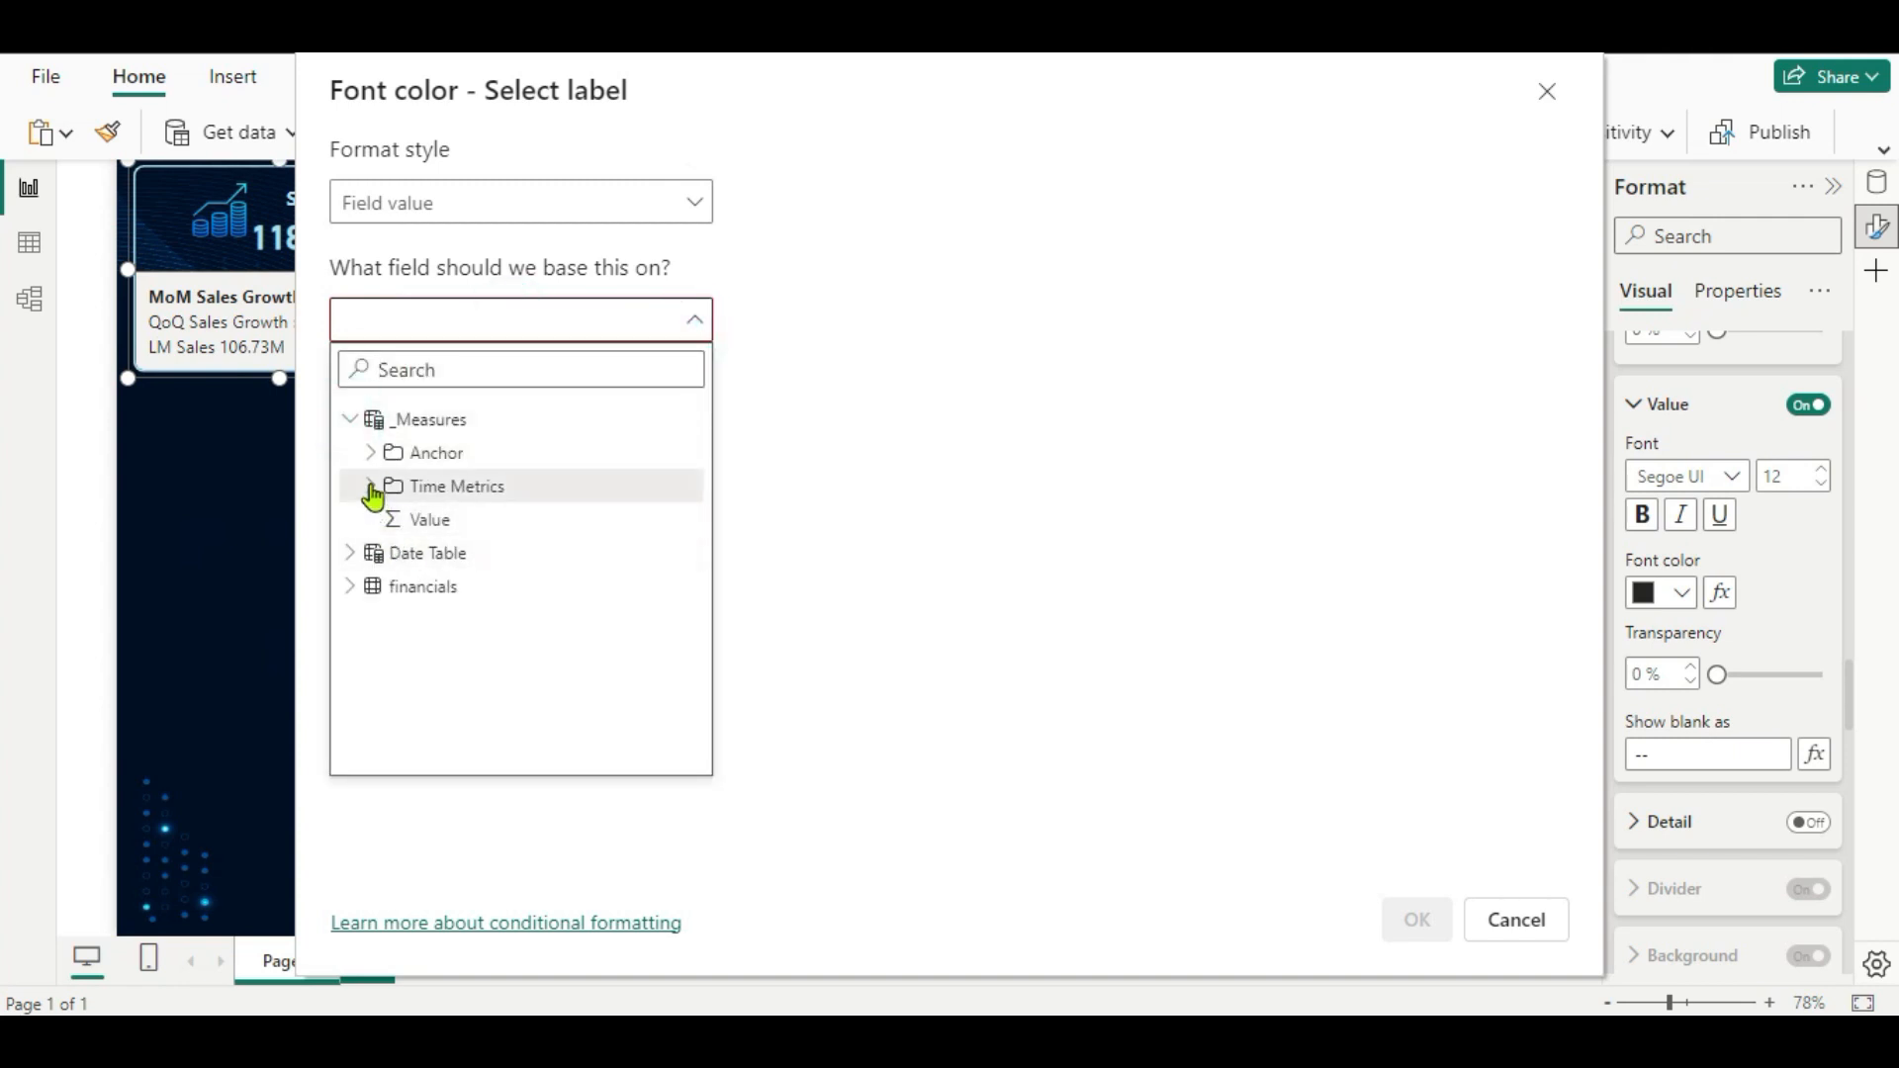
click(372, 488)
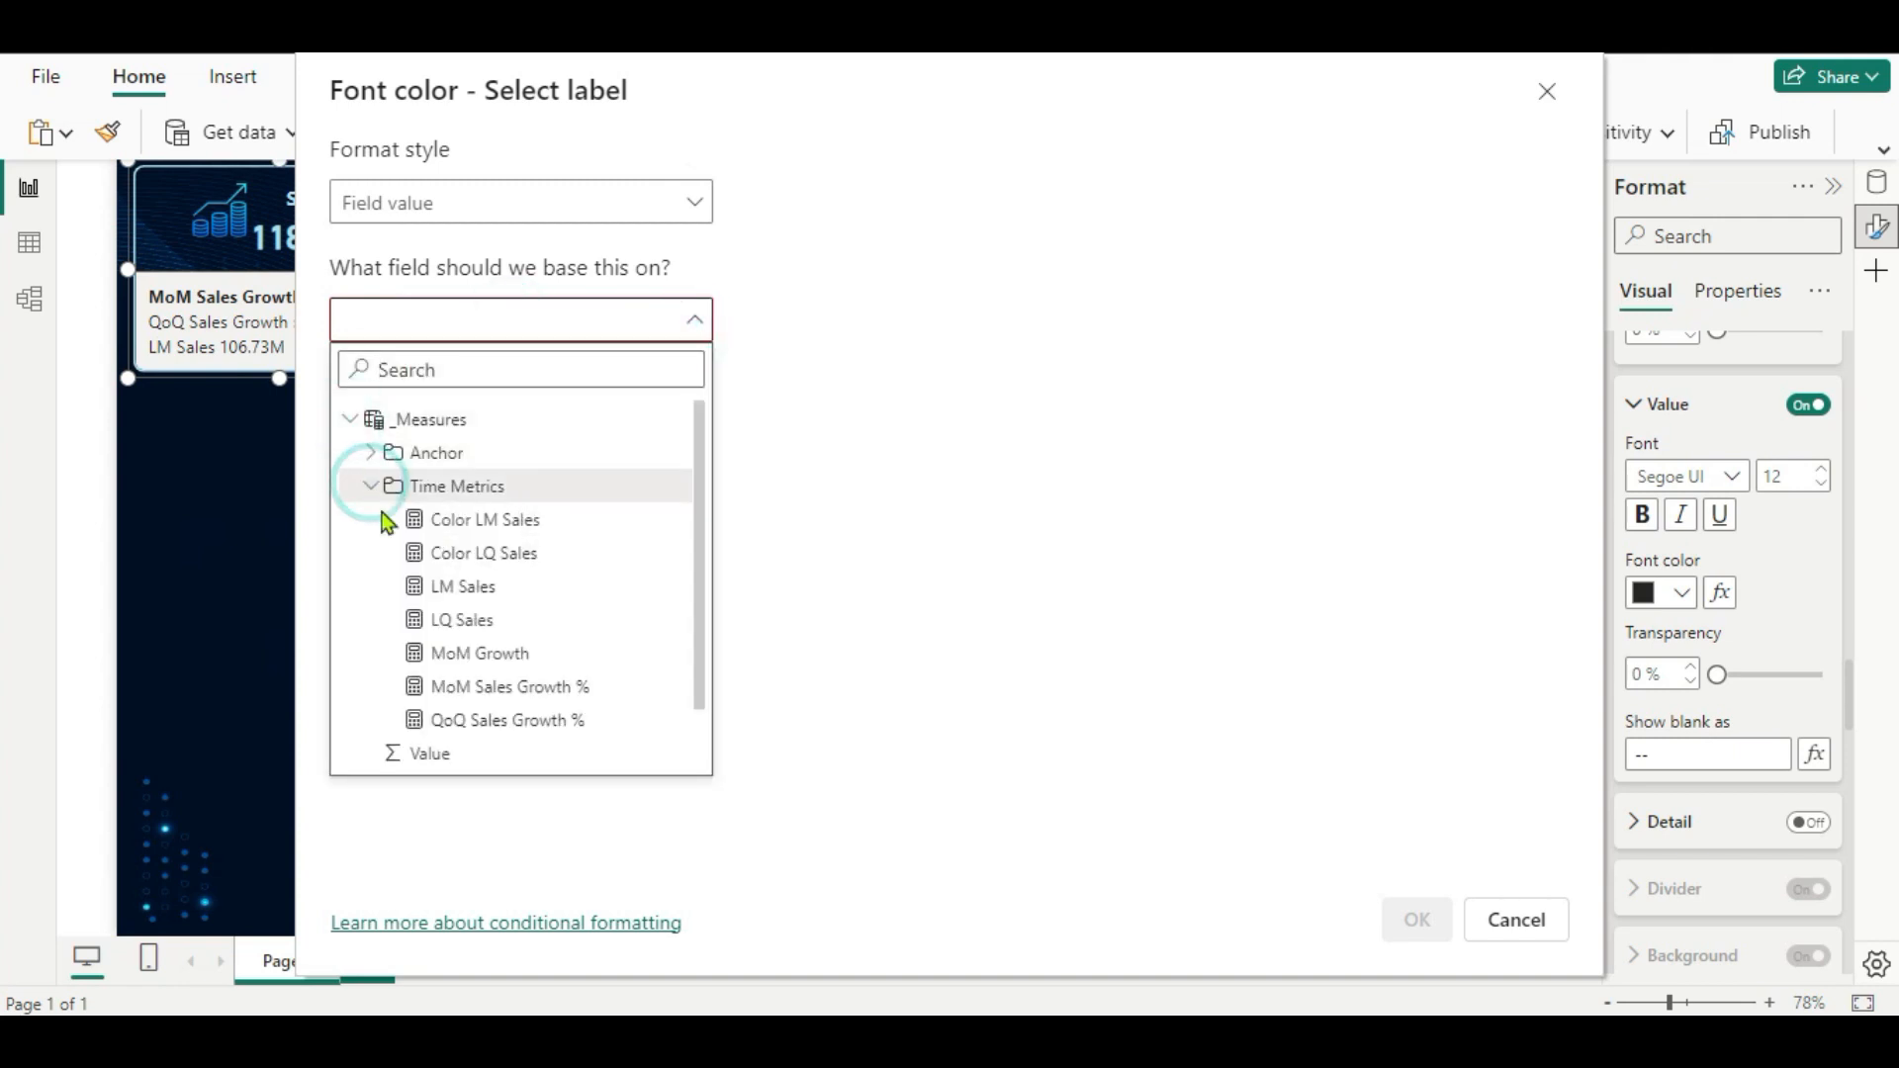
click(492, 564)
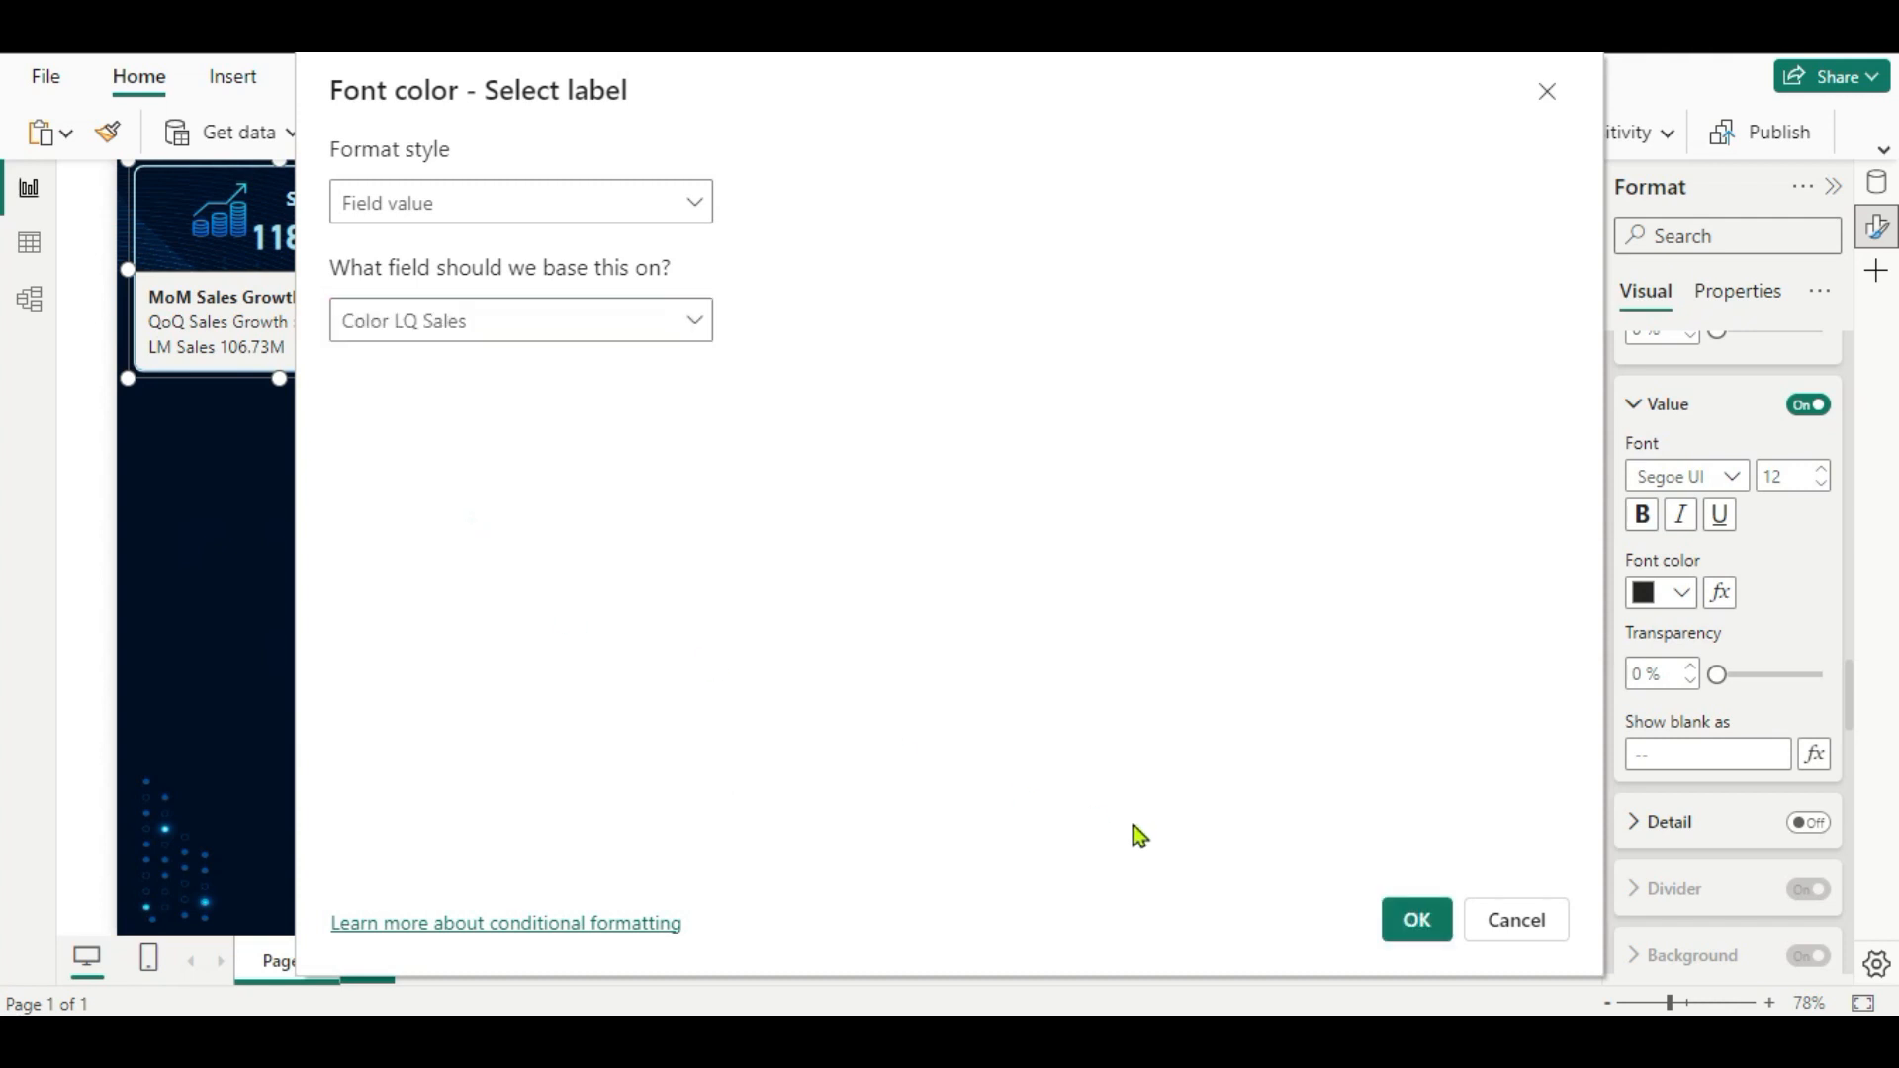
click(1423, 930)
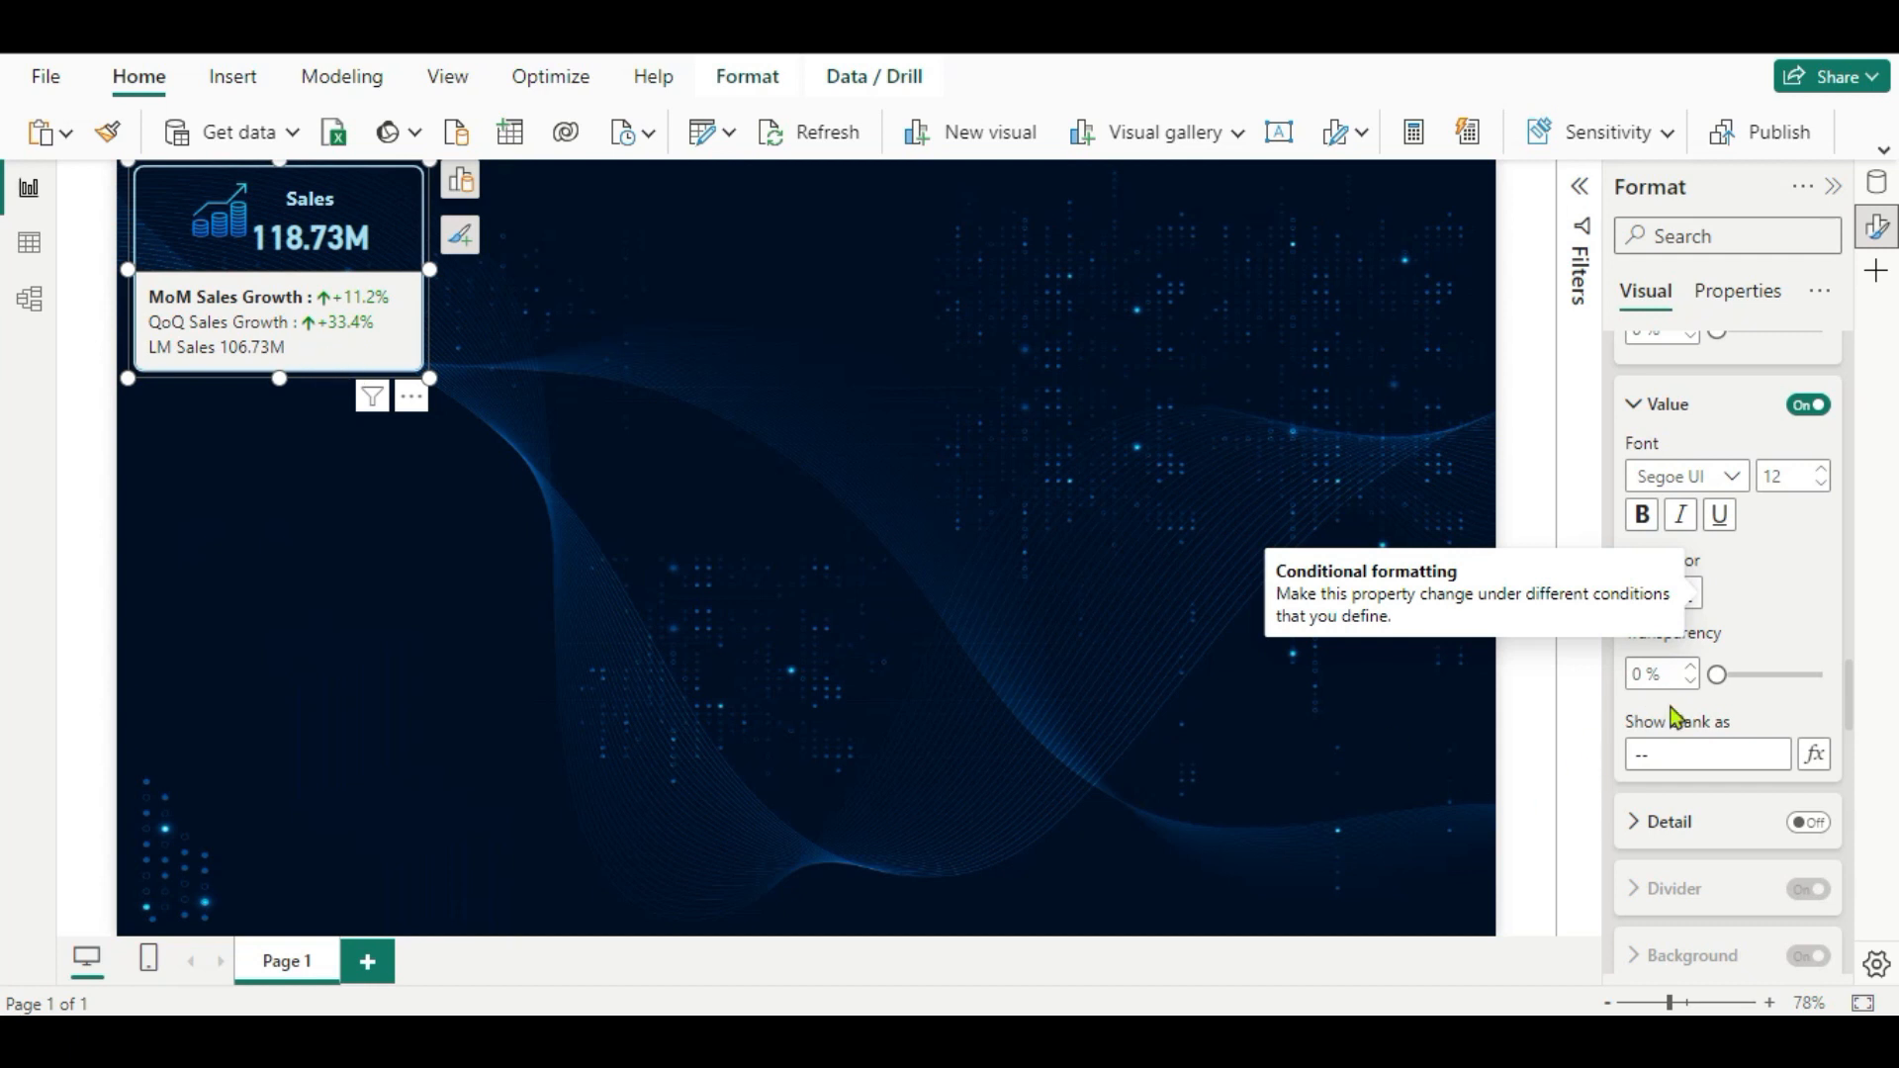
Make the title of the QoQ Sales Growth reference label bold.
click(1643, 516)
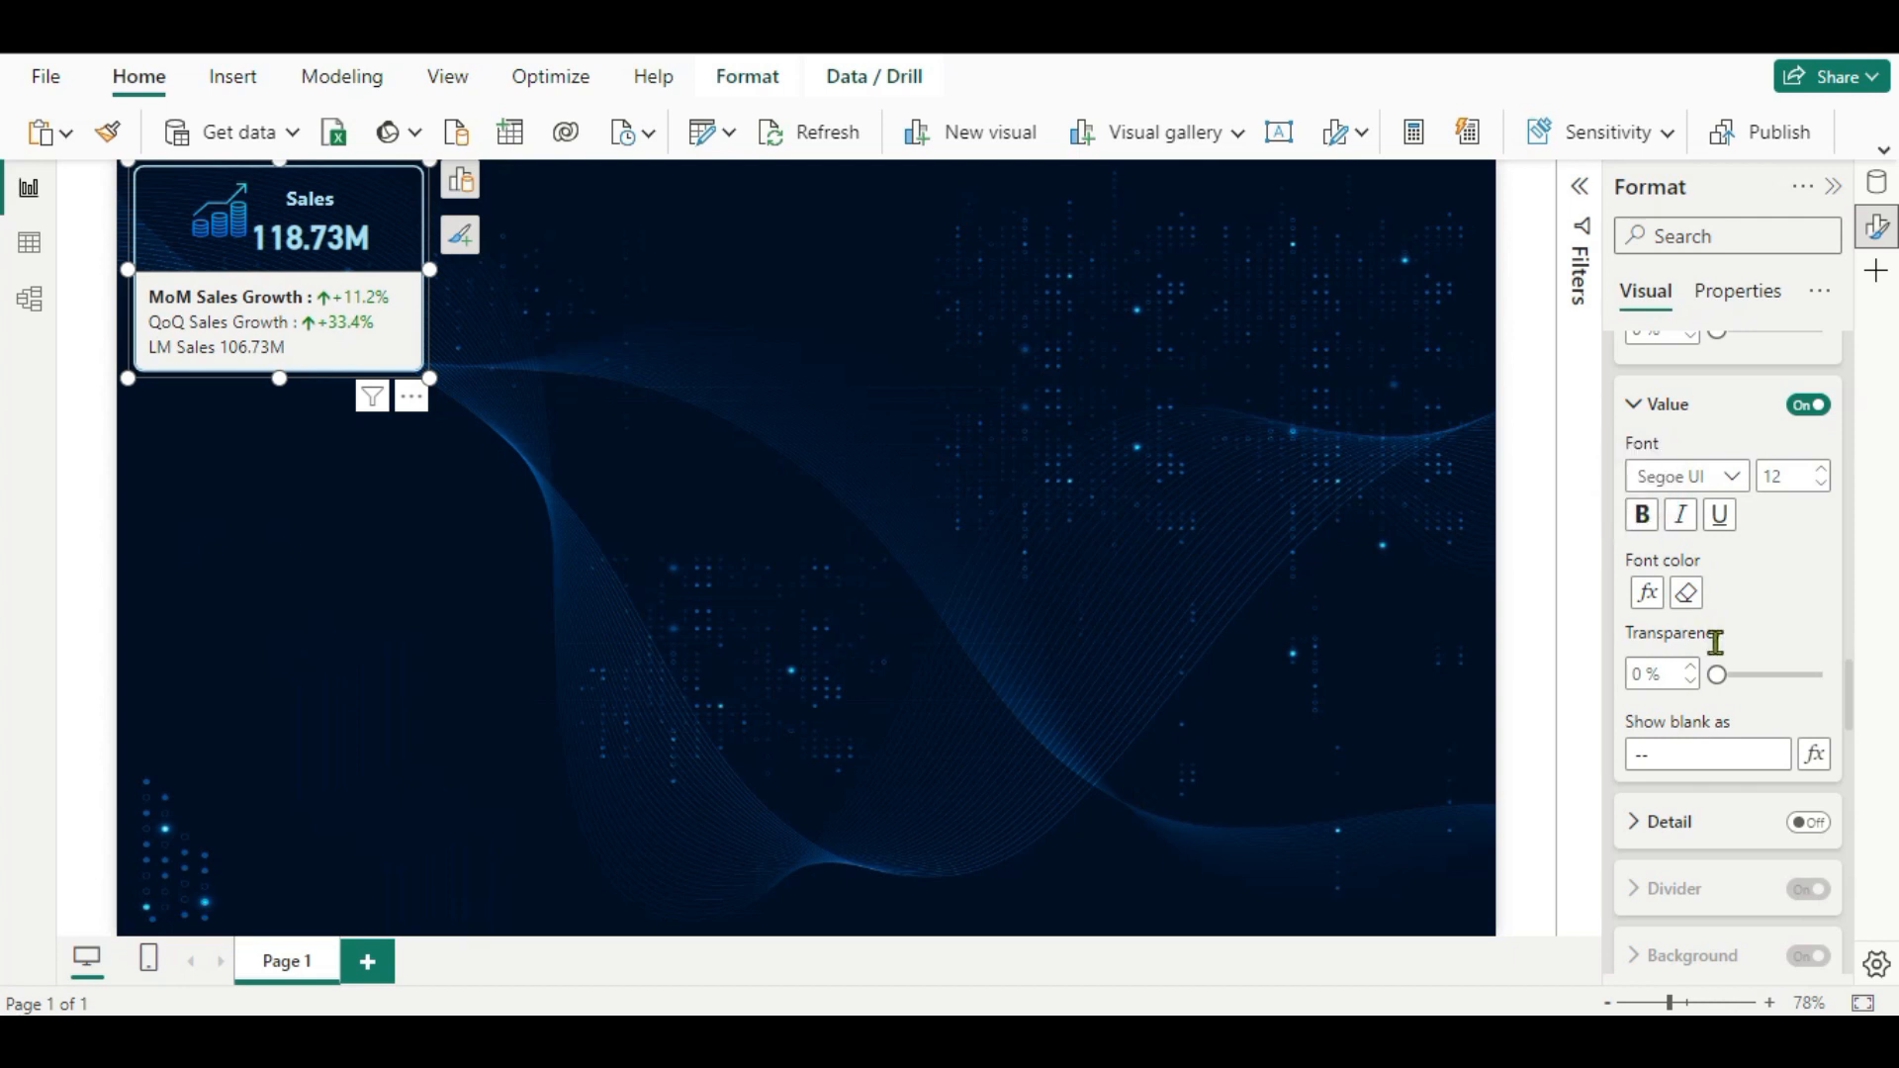
scroll(1719, 653, up, 2)
scroll(1719, 653, up, 2)
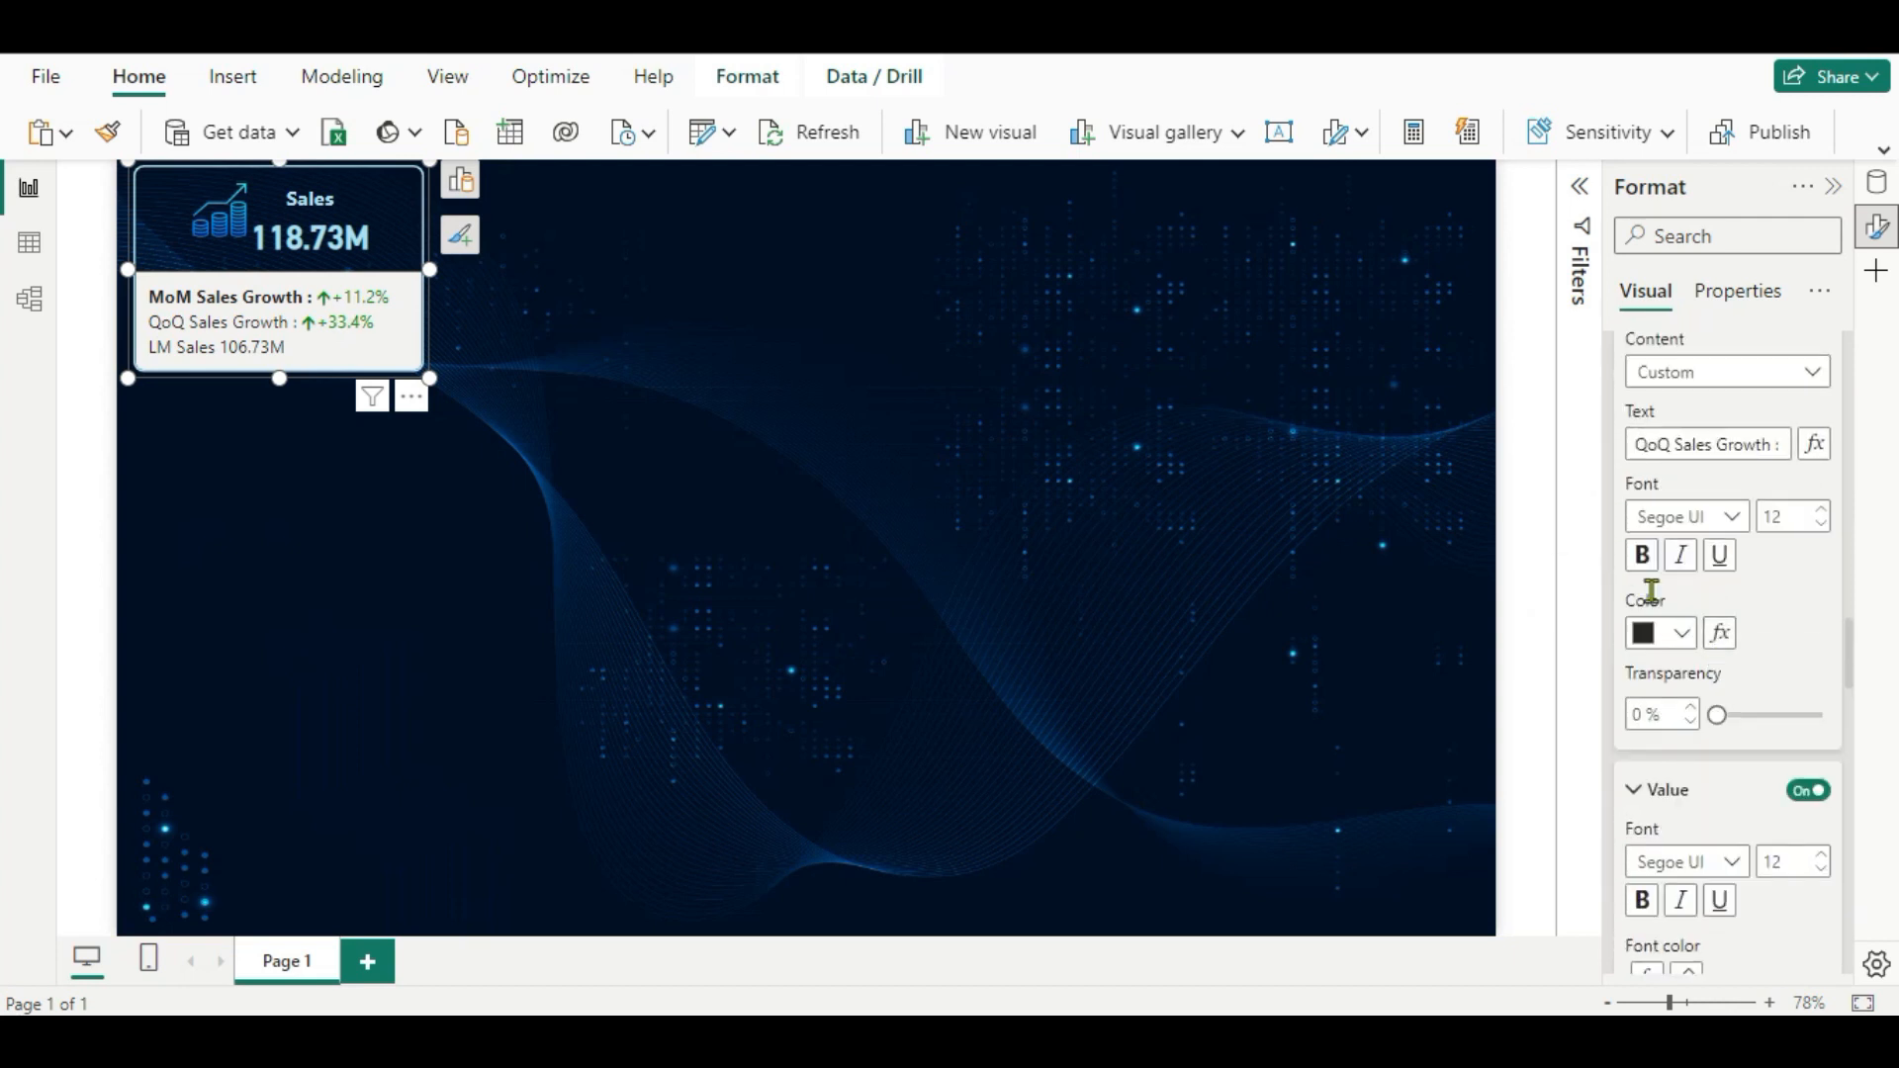
click(1642, 559)
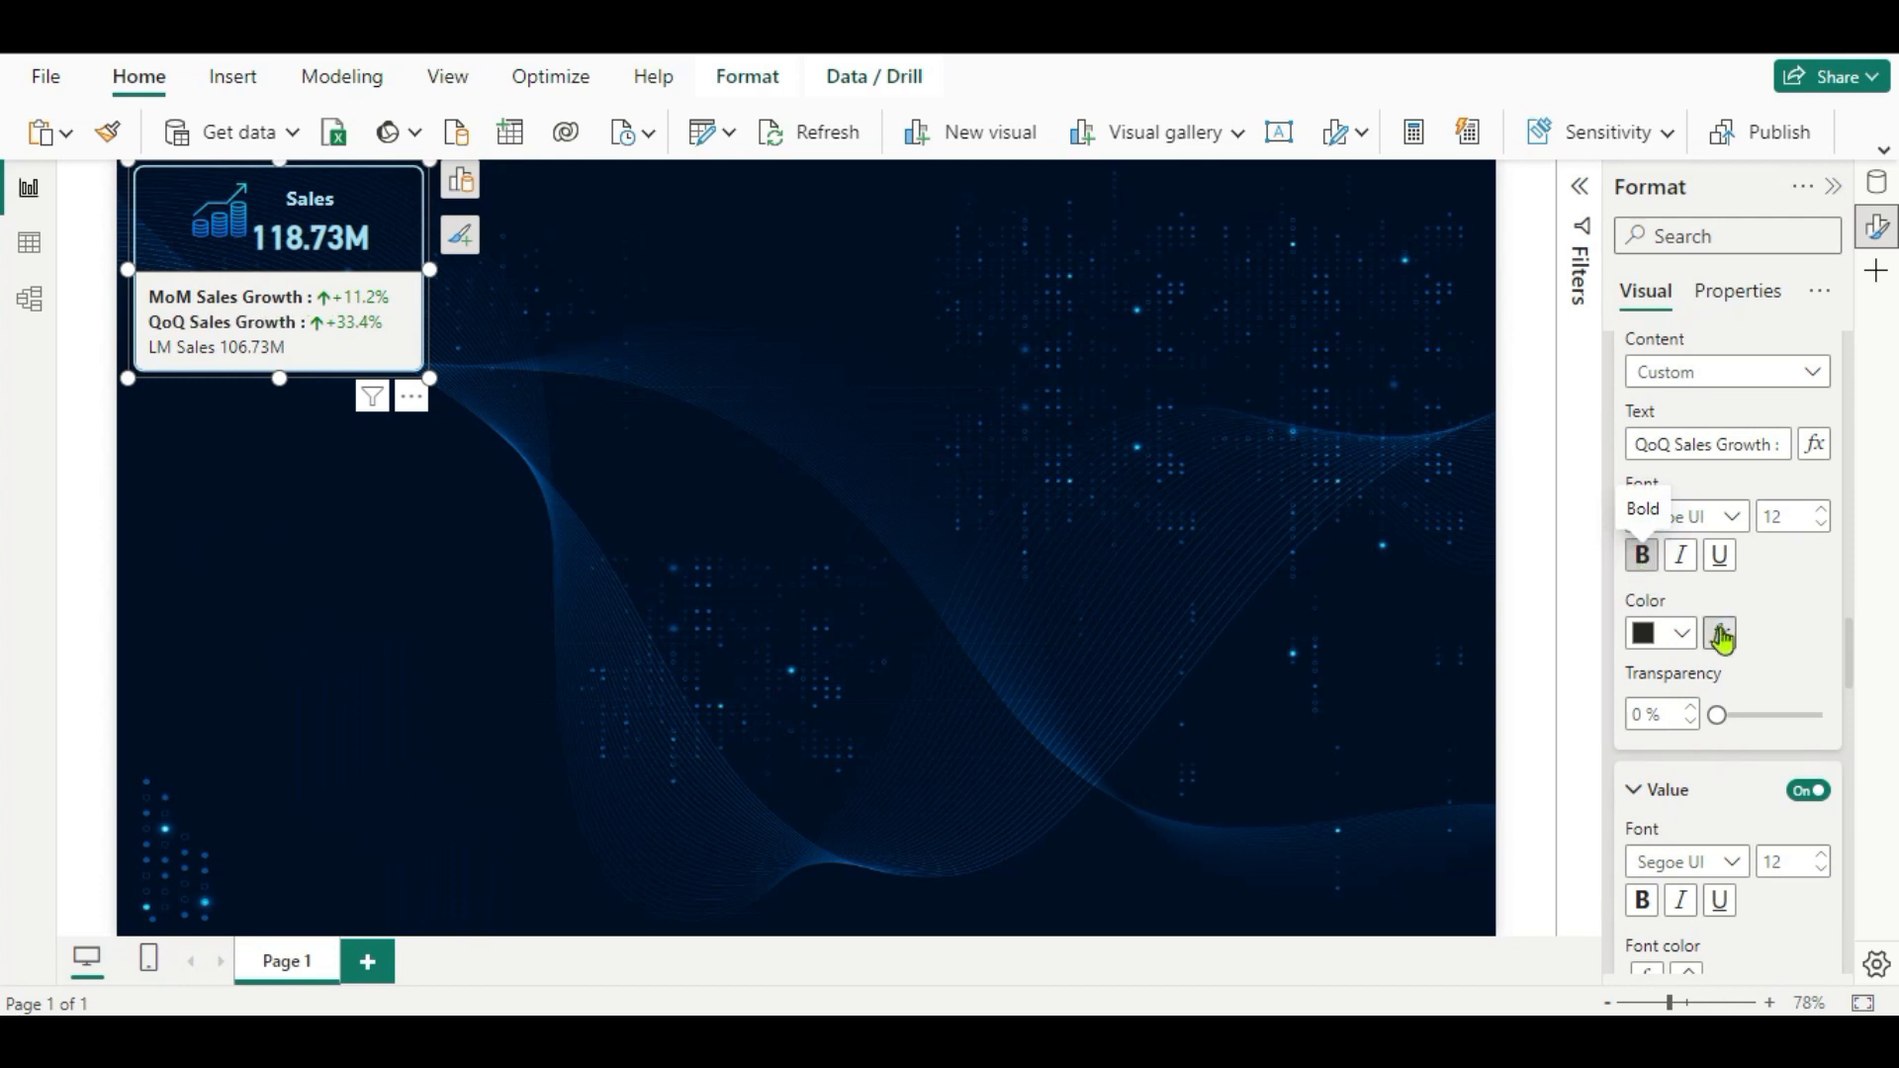
Select the LM Sales reference label and make its title bold.
scroll(1722, 633, up, 4)
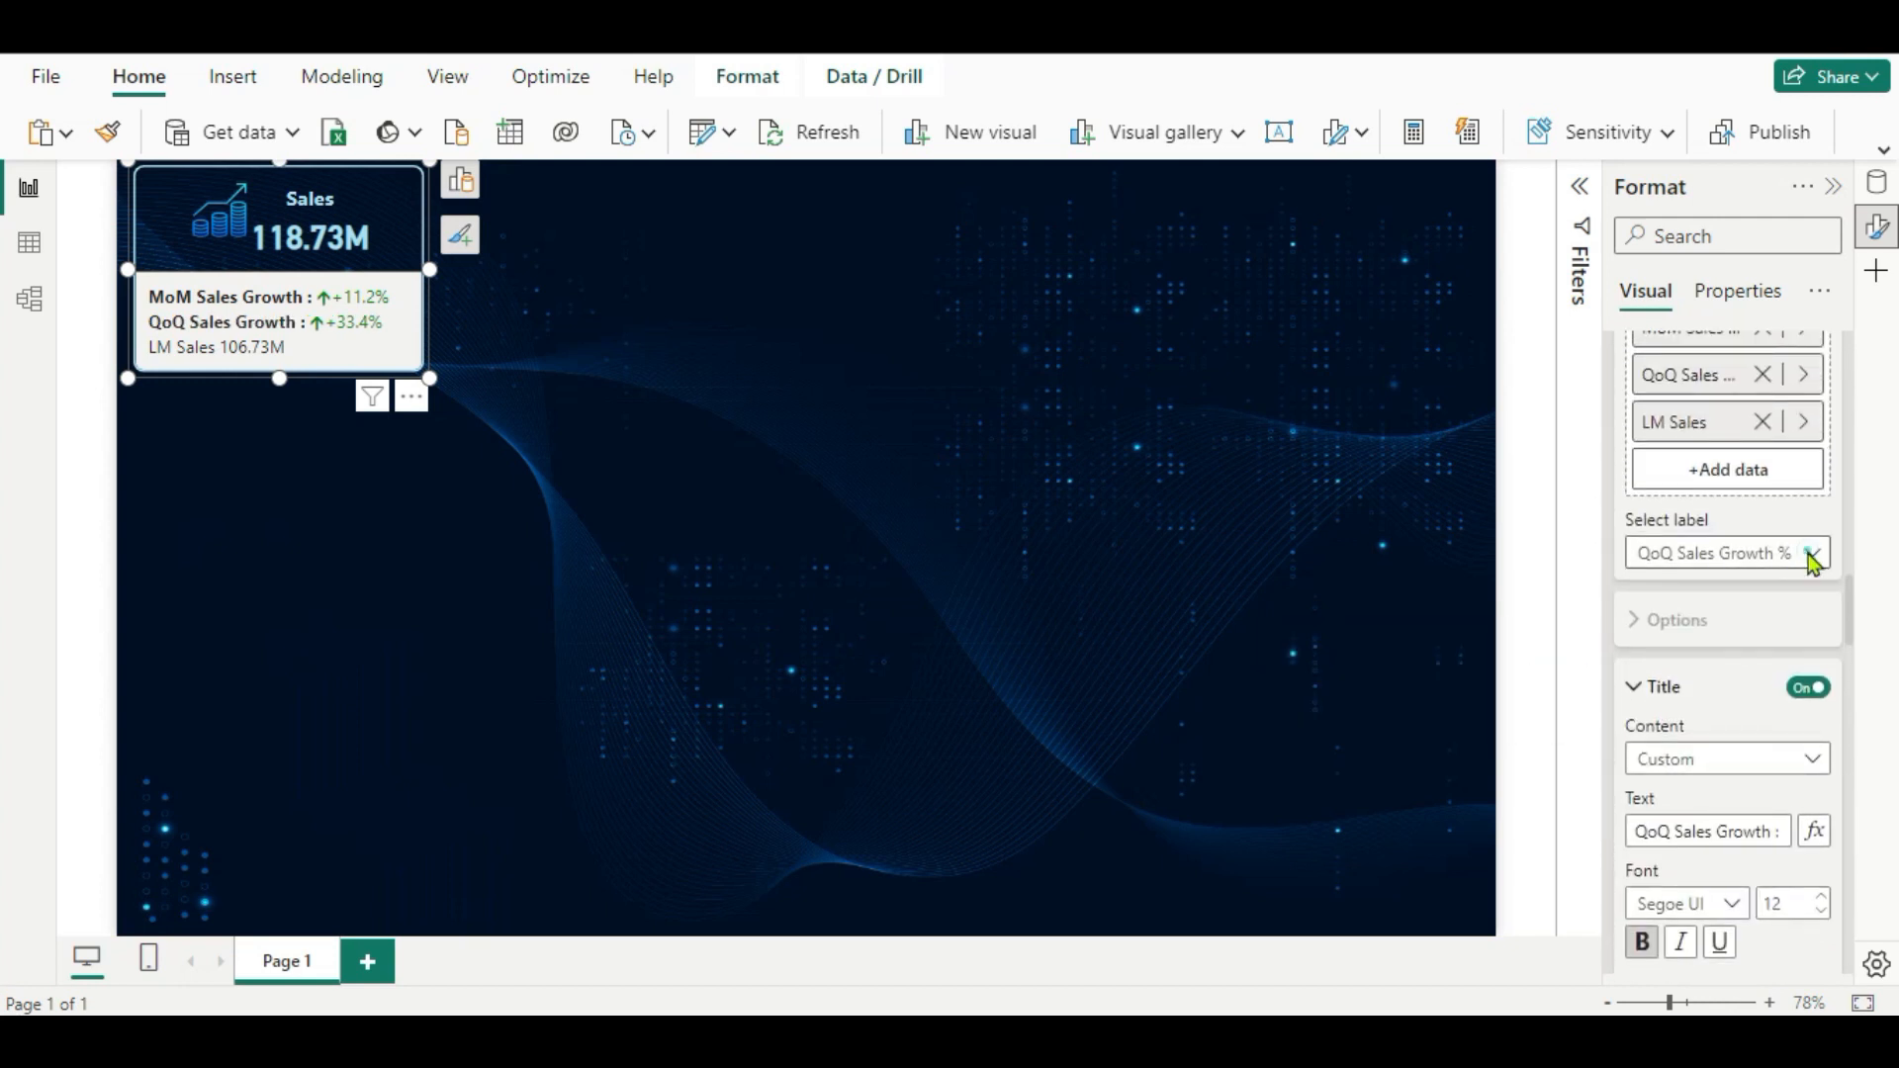
click(1813, 560)
click(1686, 684)
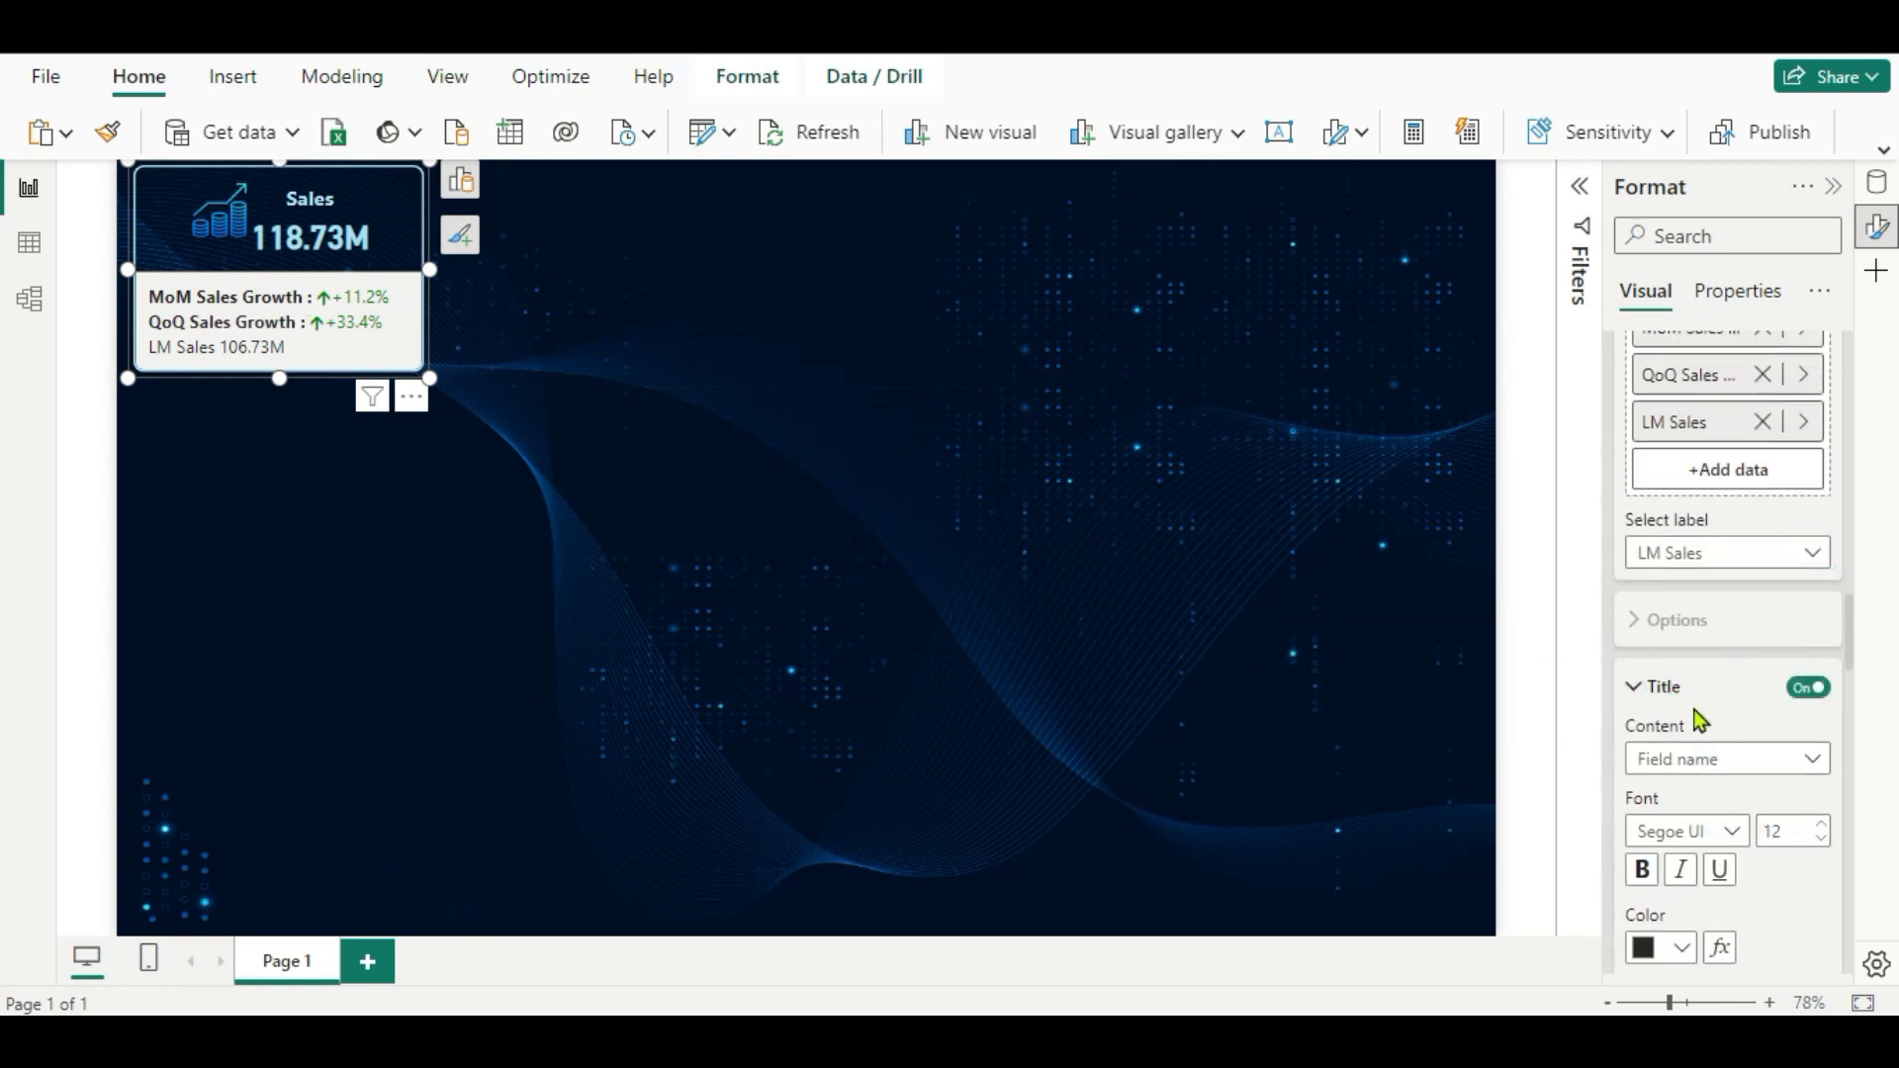
scroll(1698, 721, down, 2)
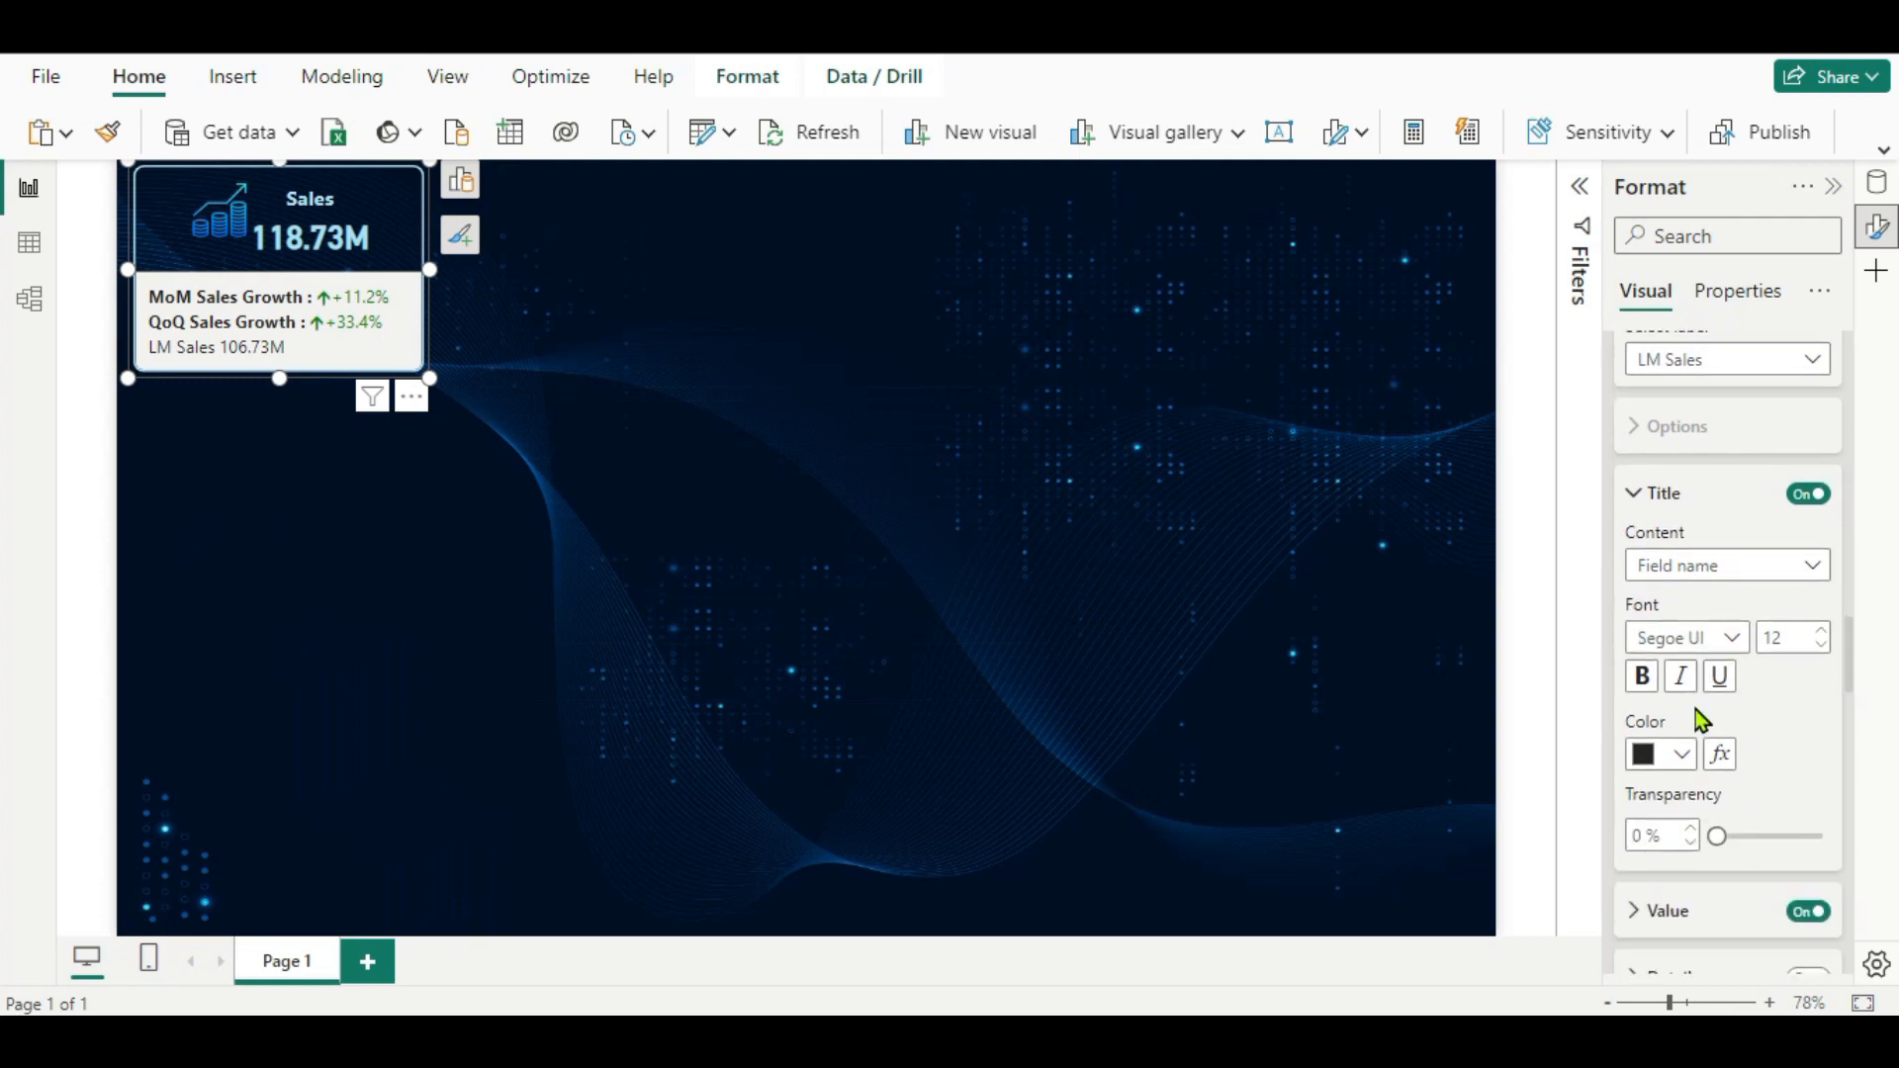
click(1644, 679)
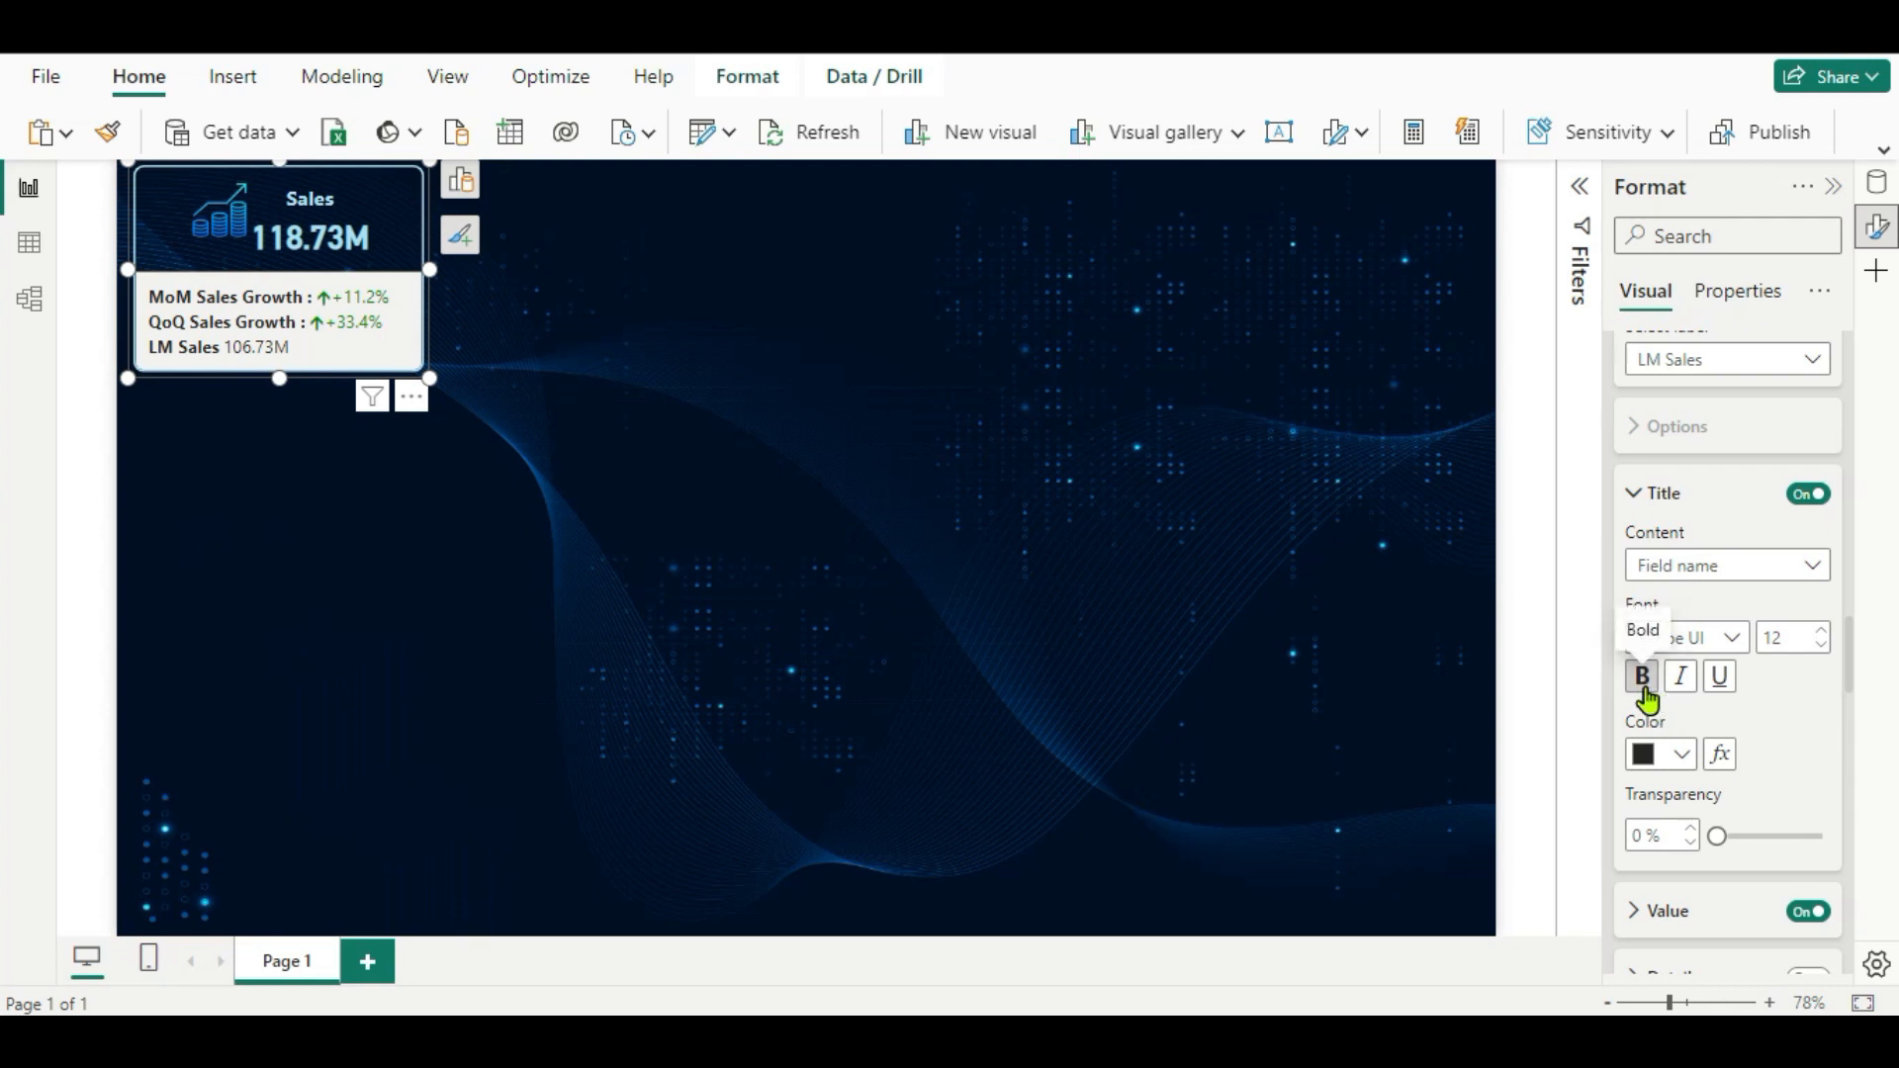
scroll(1720, 762, down, 3)
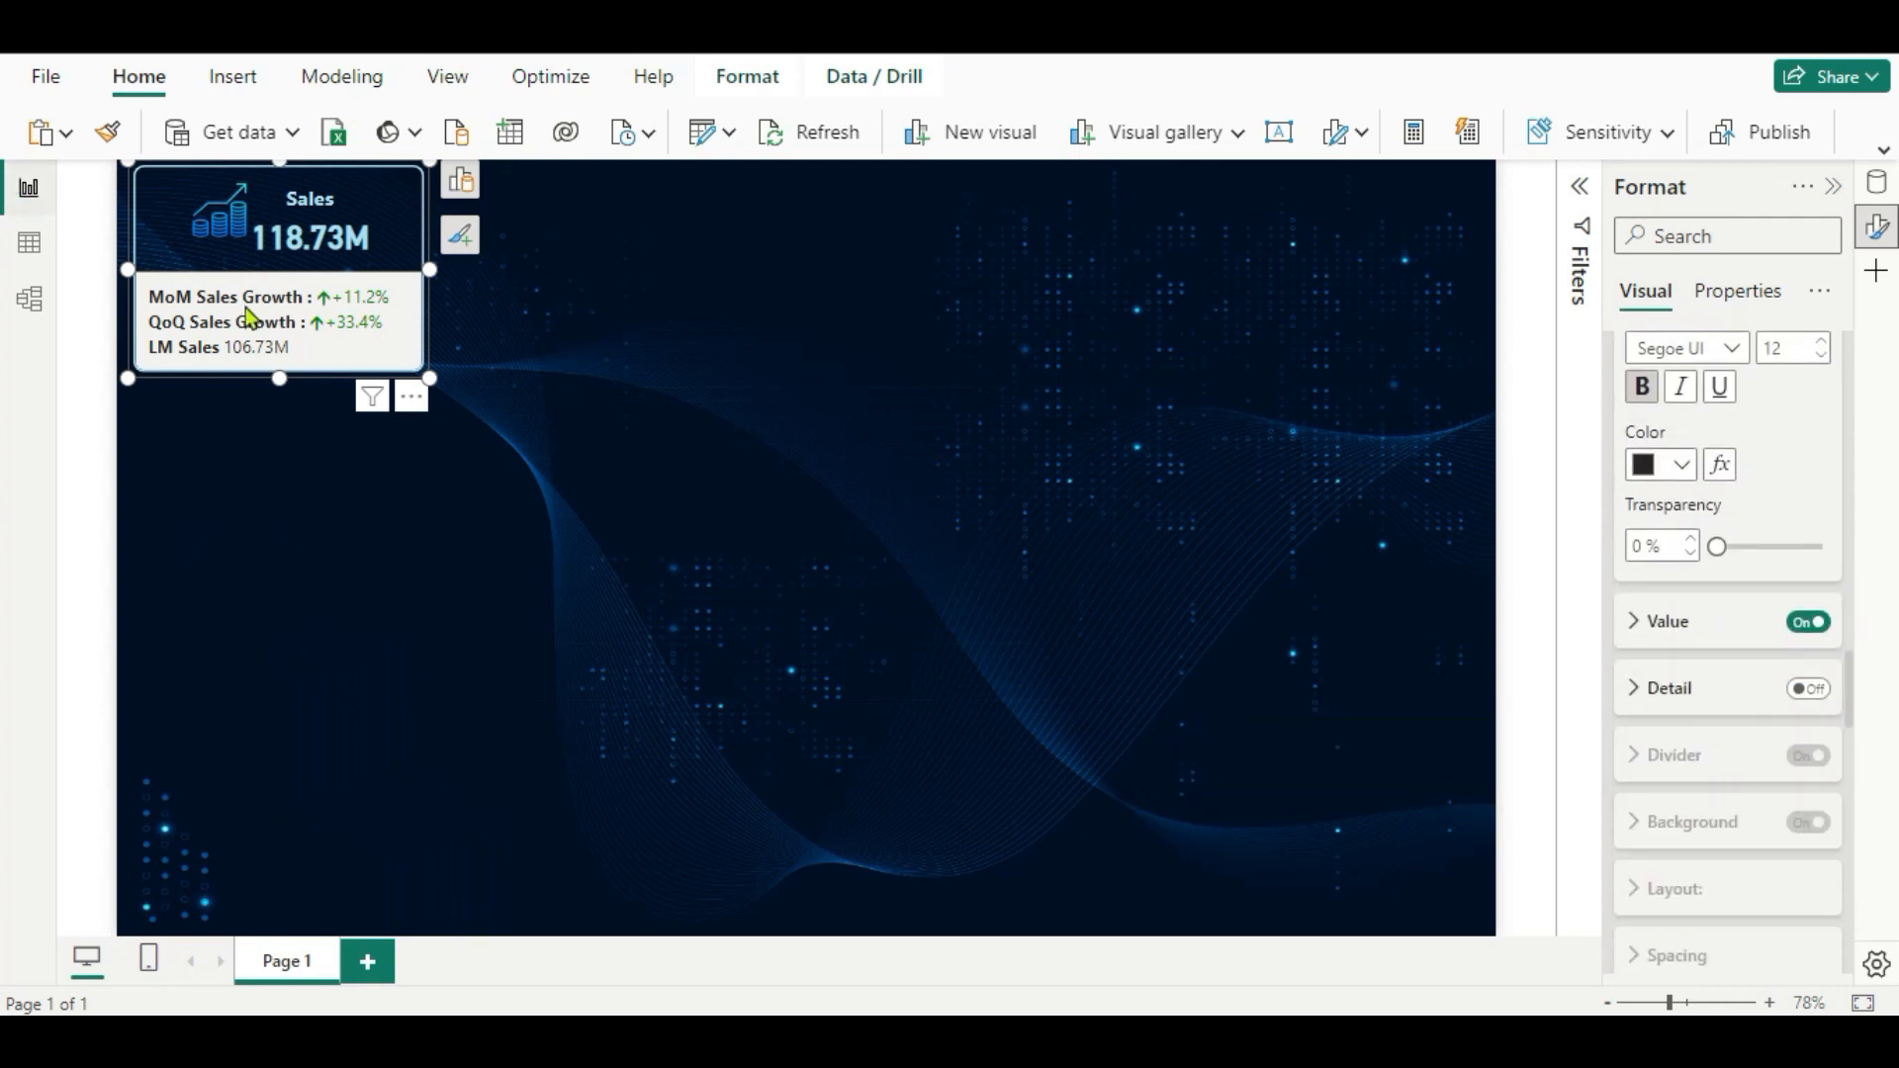
Apply the reference label settings to all labels and set the divider color to white.
scroll(1671, 761, up, 5)
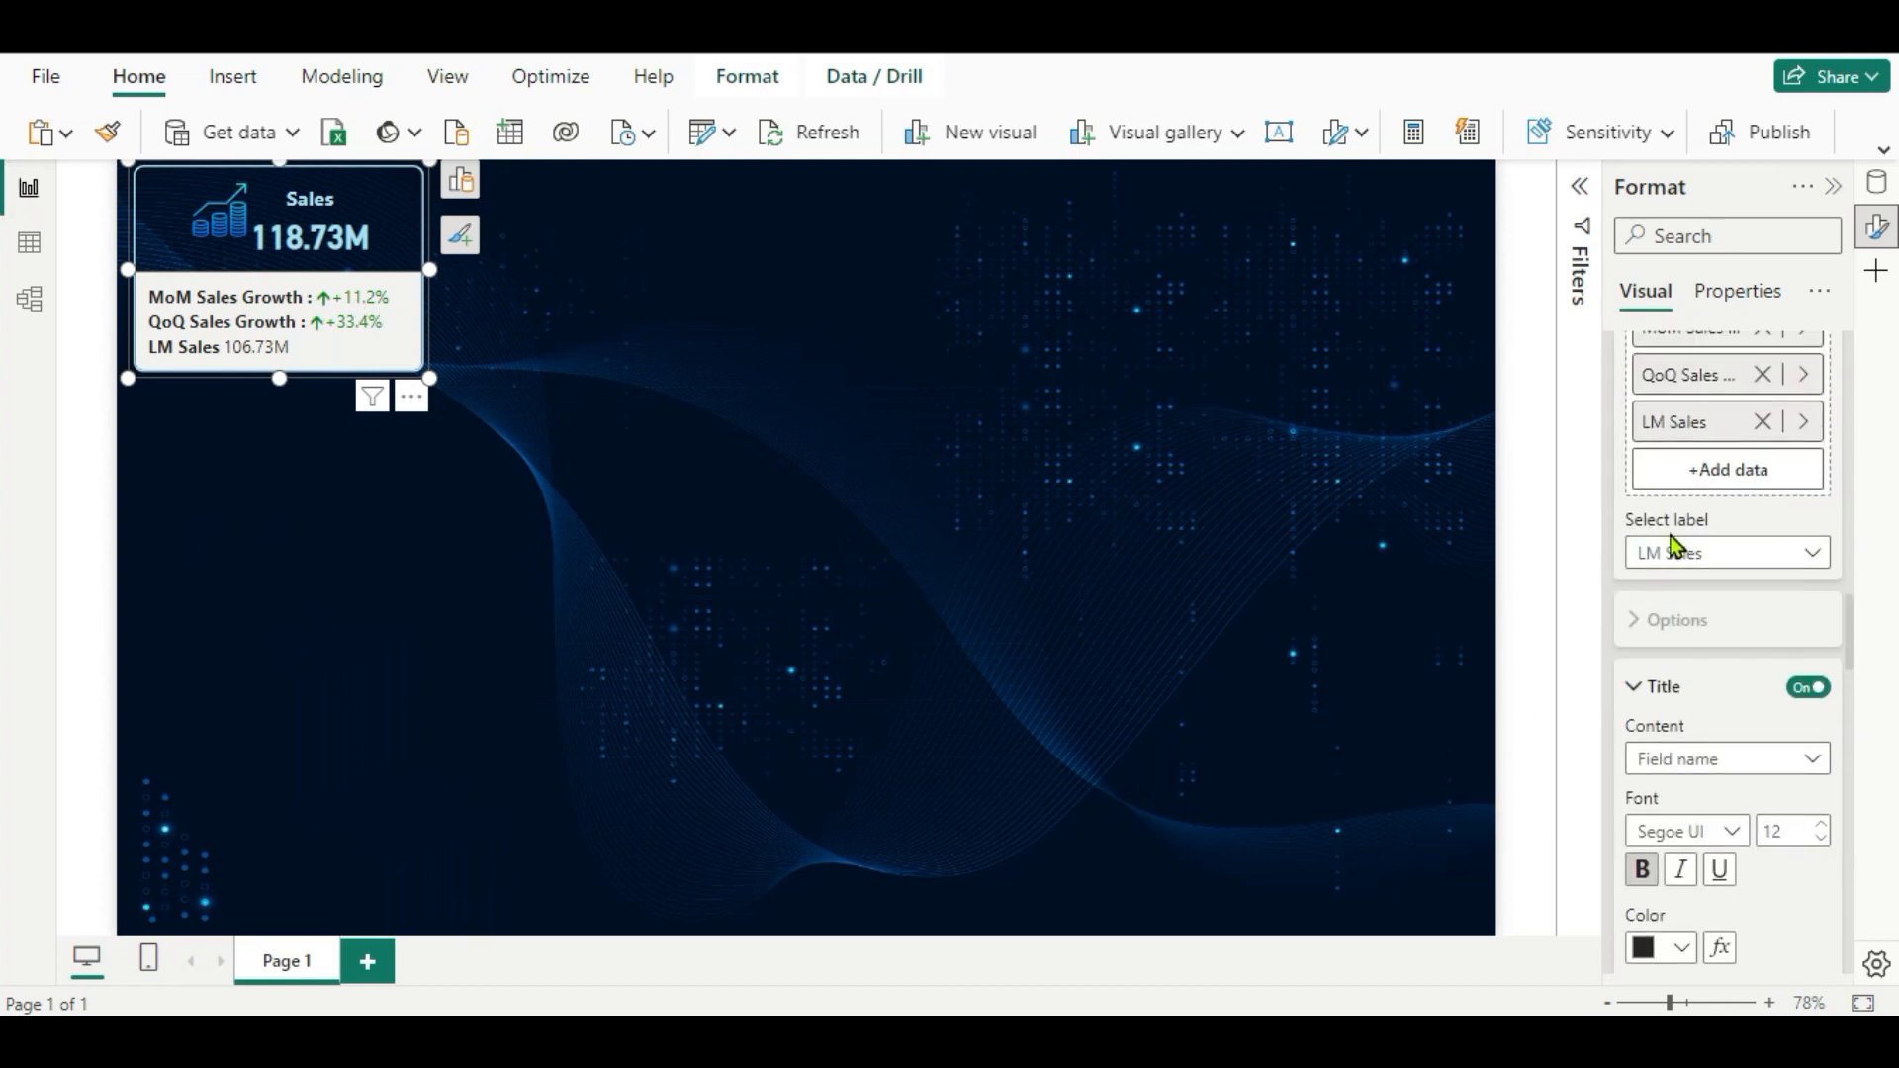
click(1813, 557)
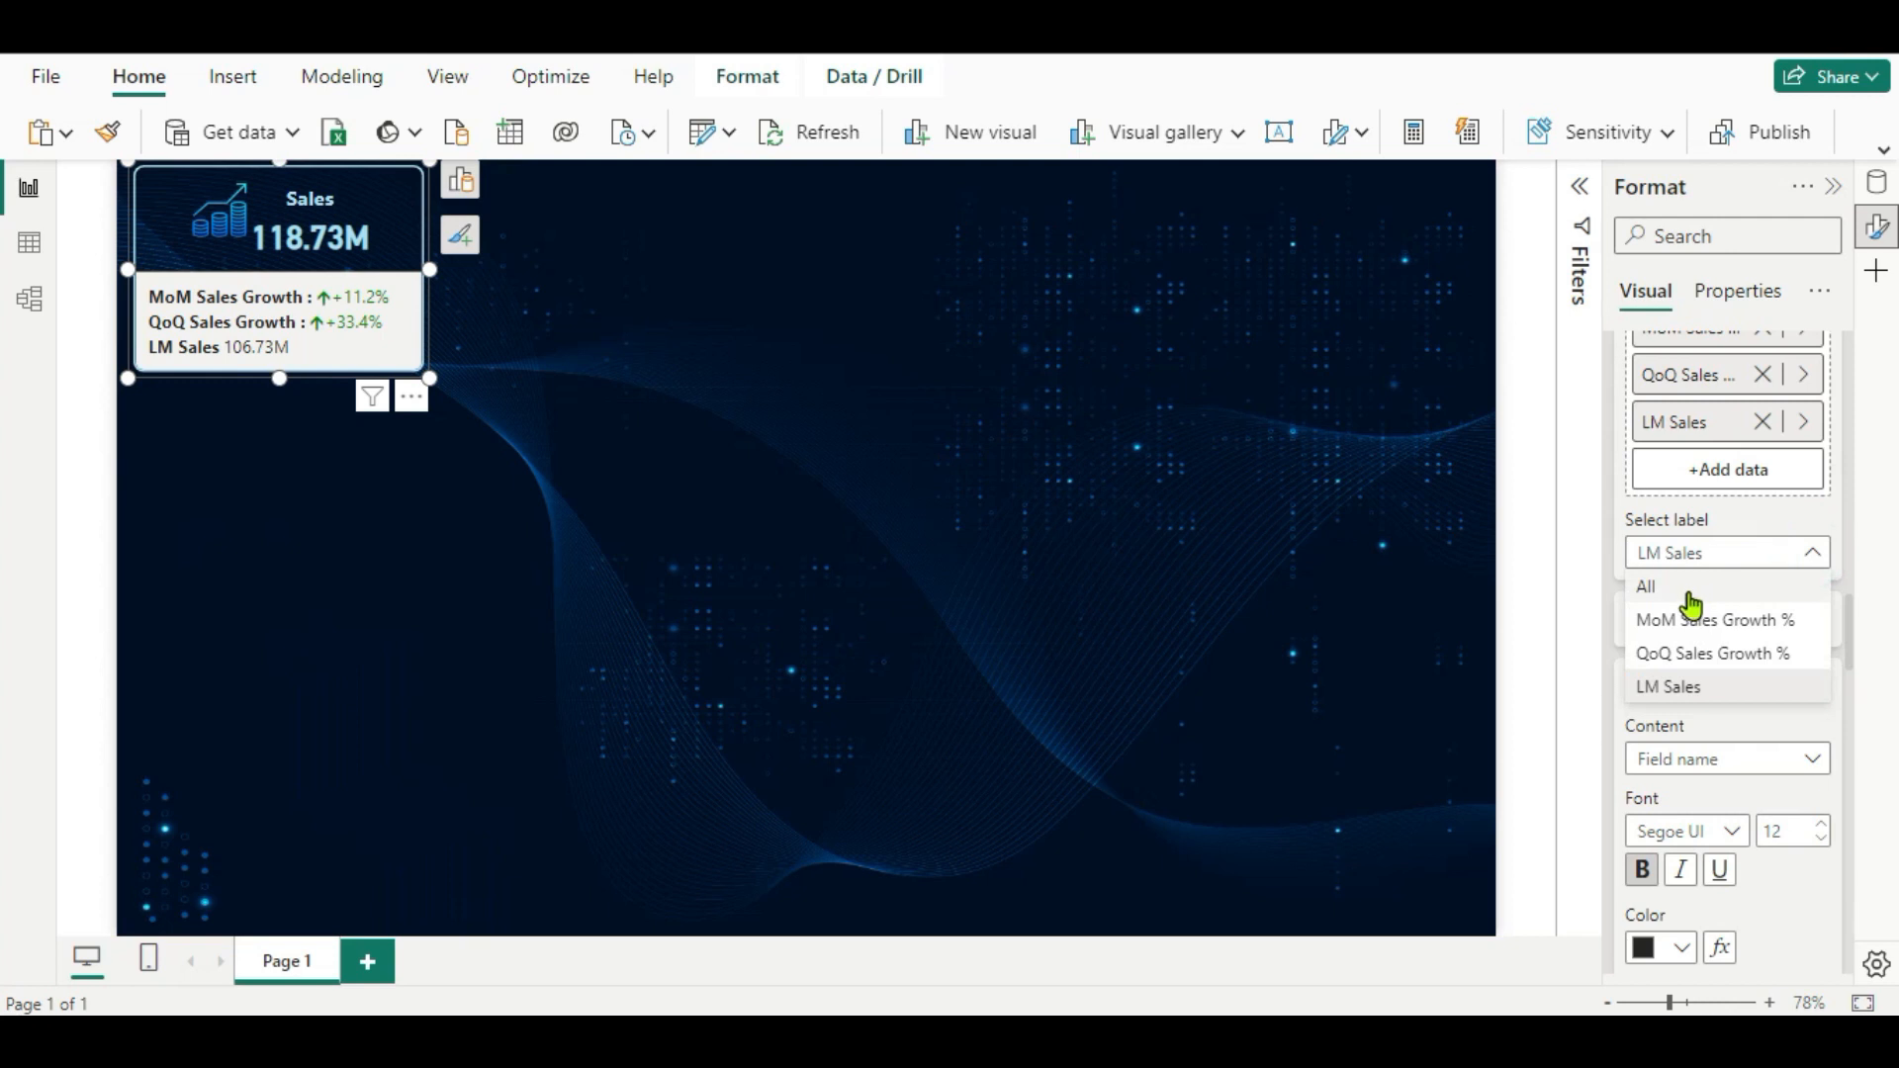
click(1685, 591)
scroll(1717, 657, down, 6)
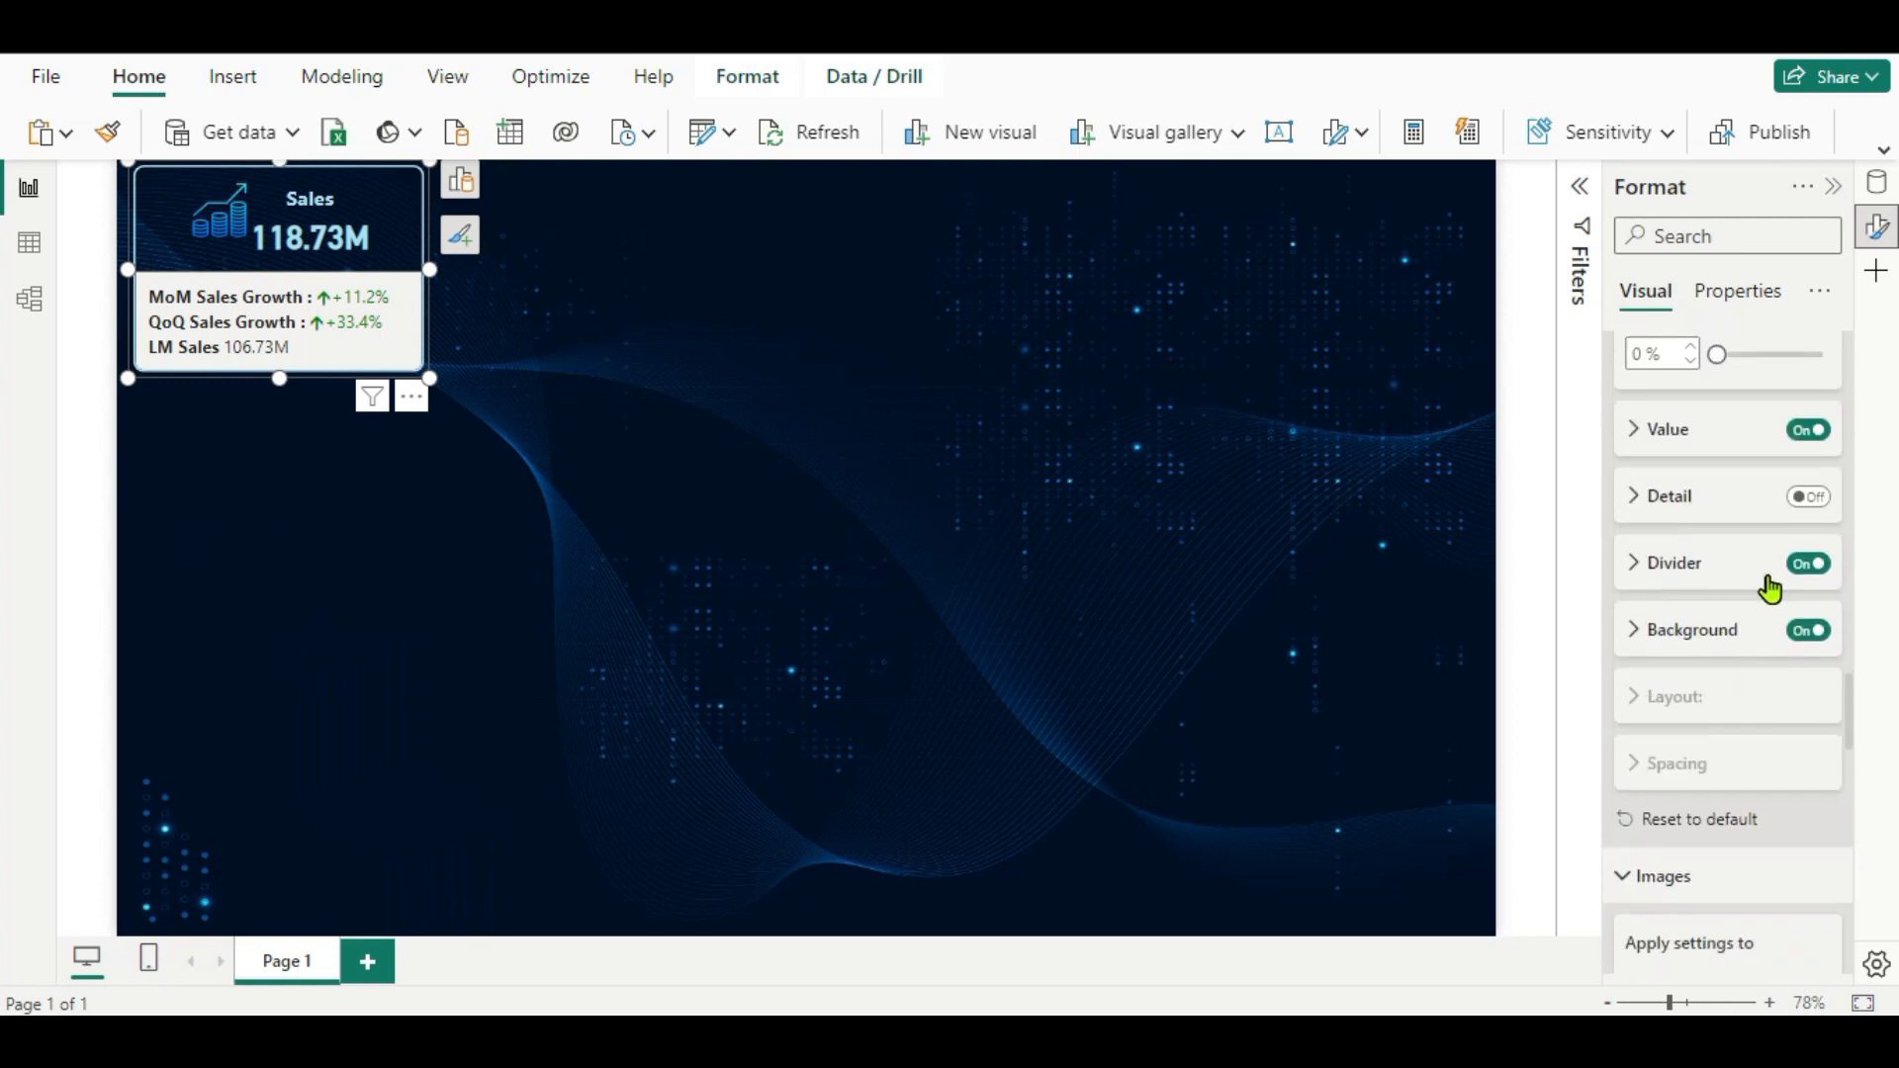
click(1638, 579)
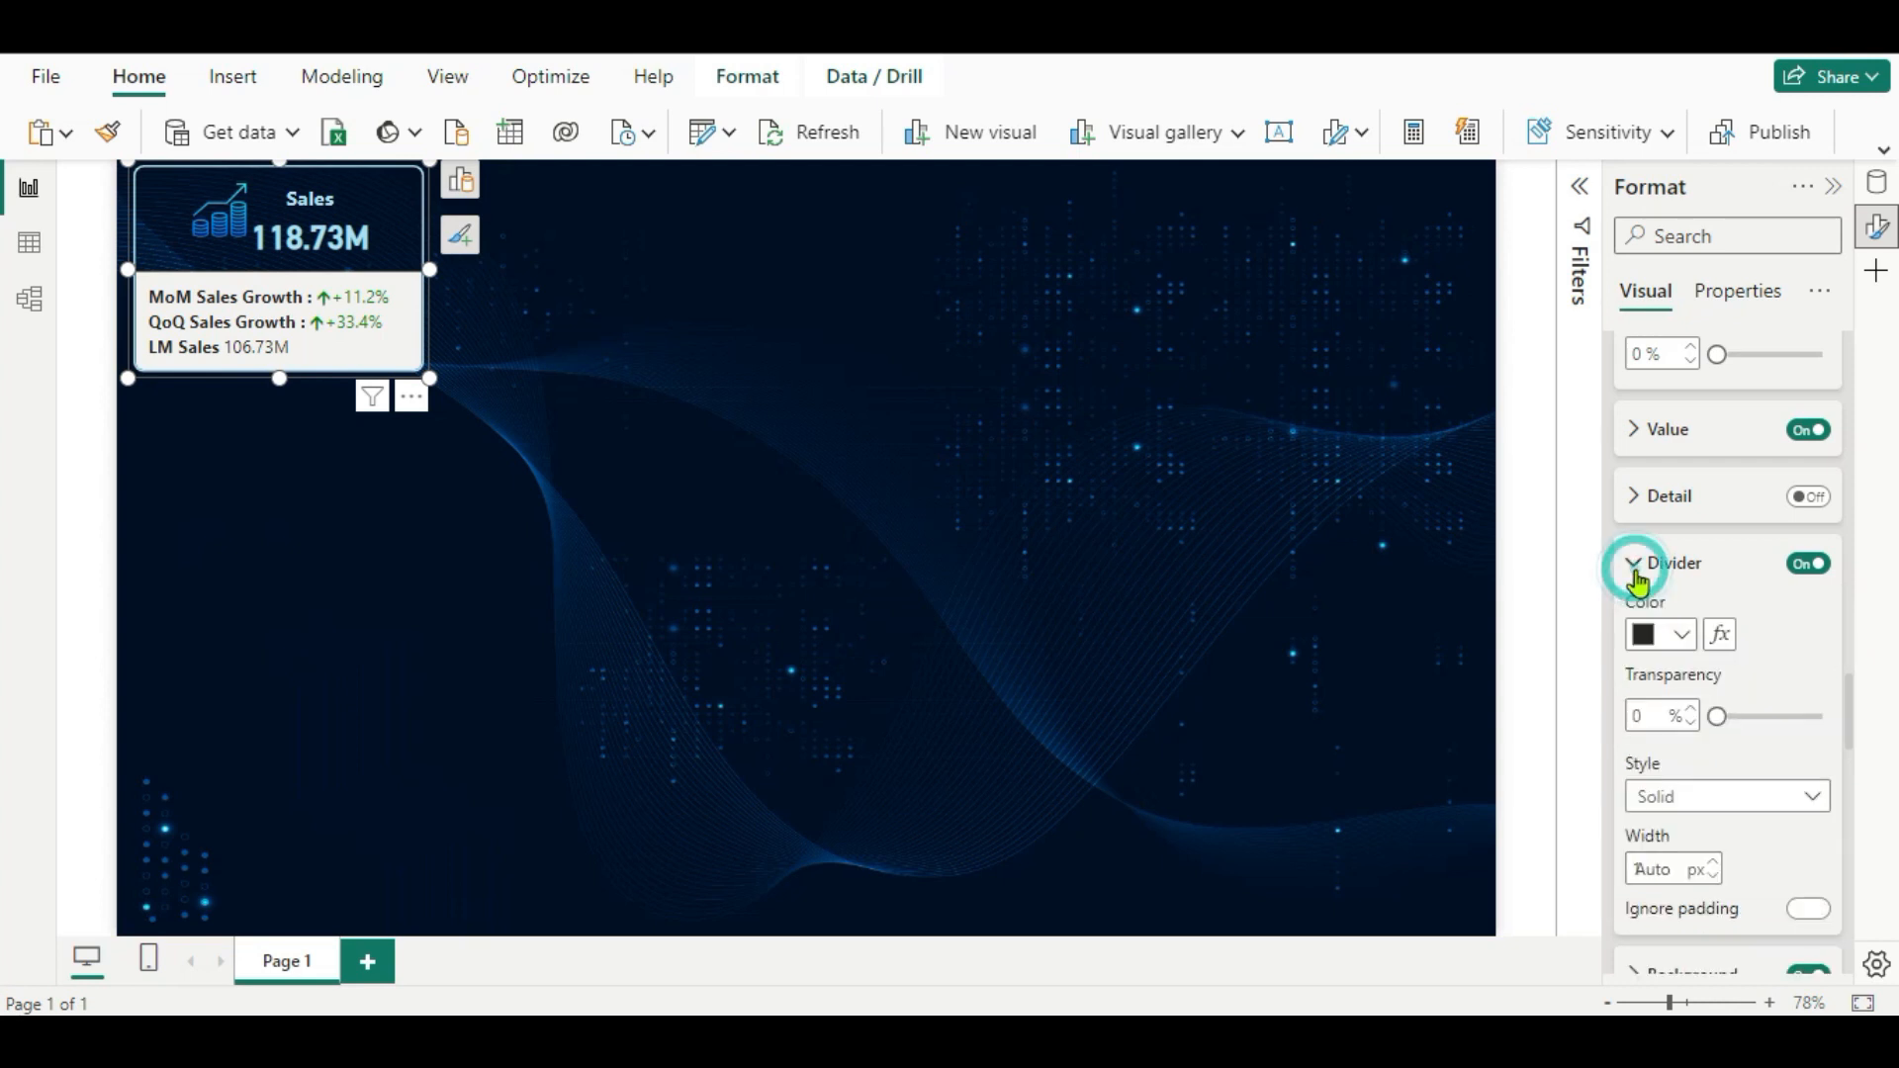
click(1679, 638)
click(1521, 515)
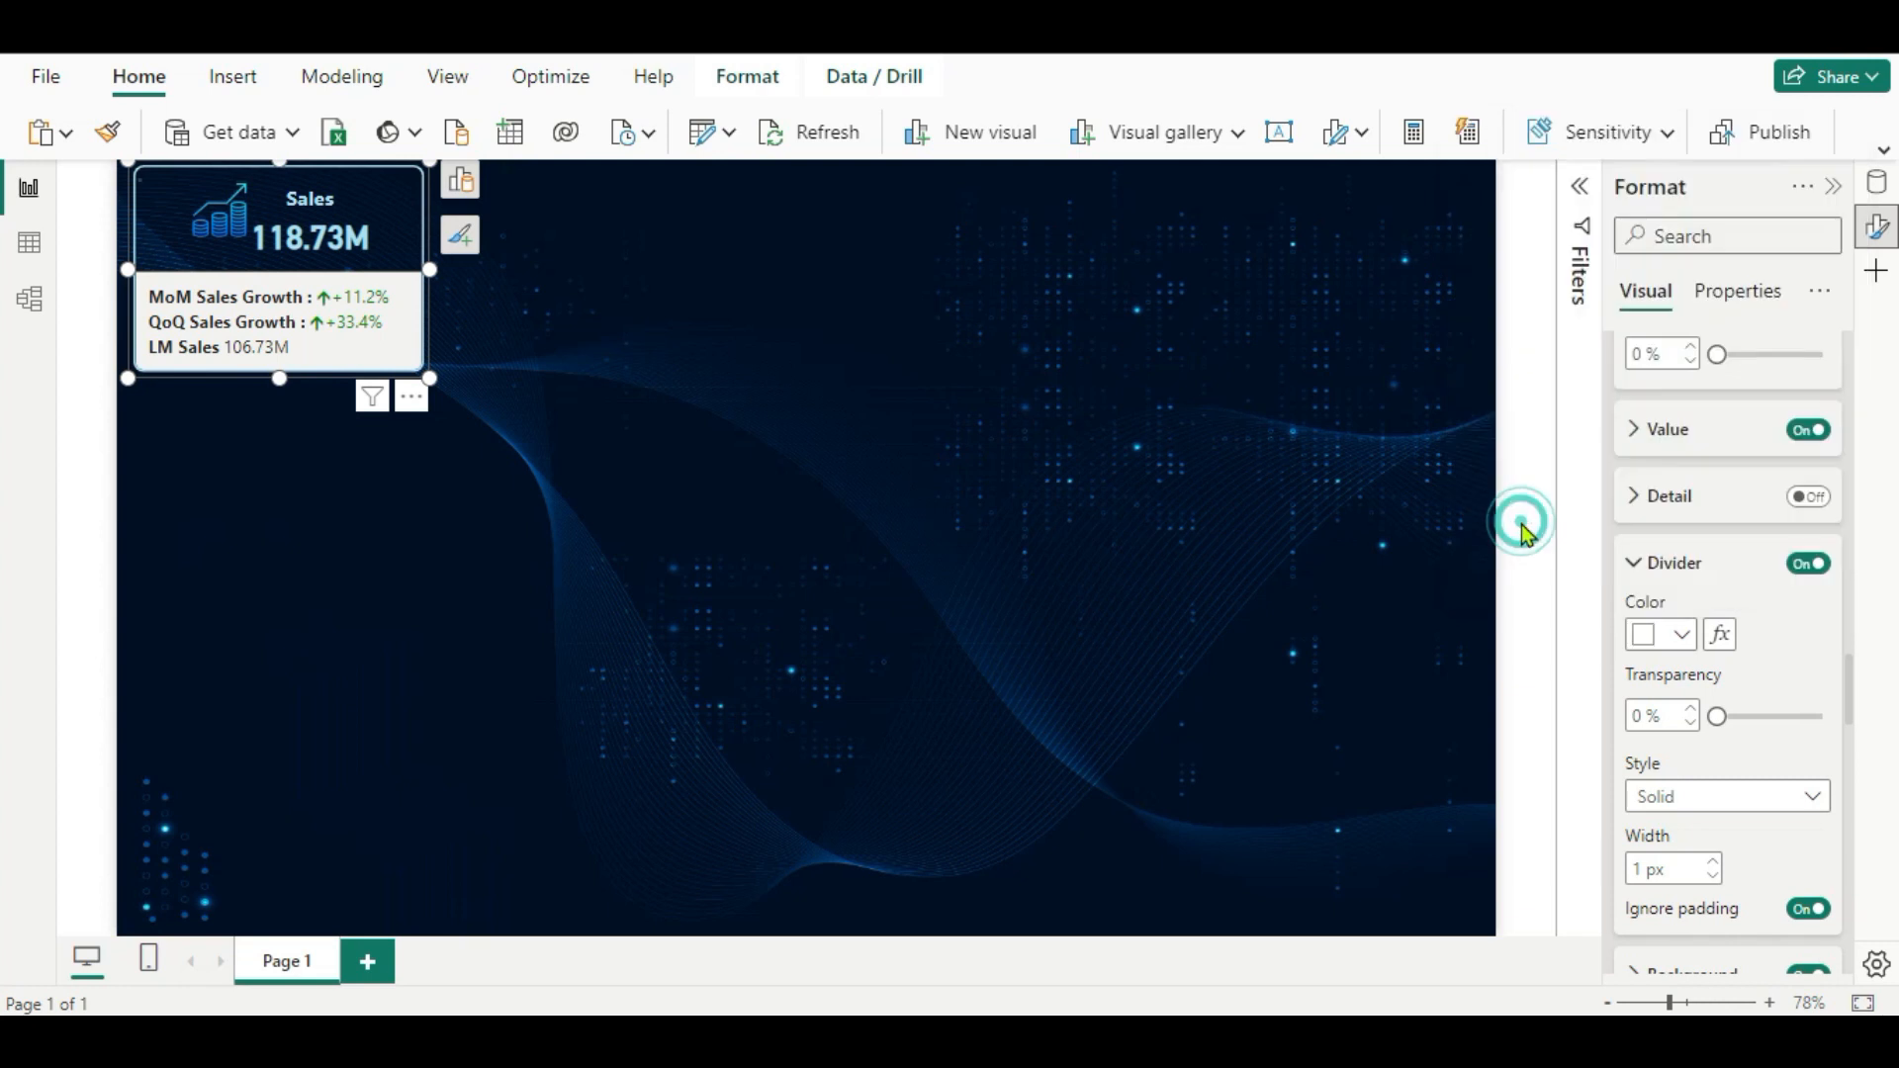
Increase the reference labels' divider width to 10 px.
scroll(1701, 791, down, 2)
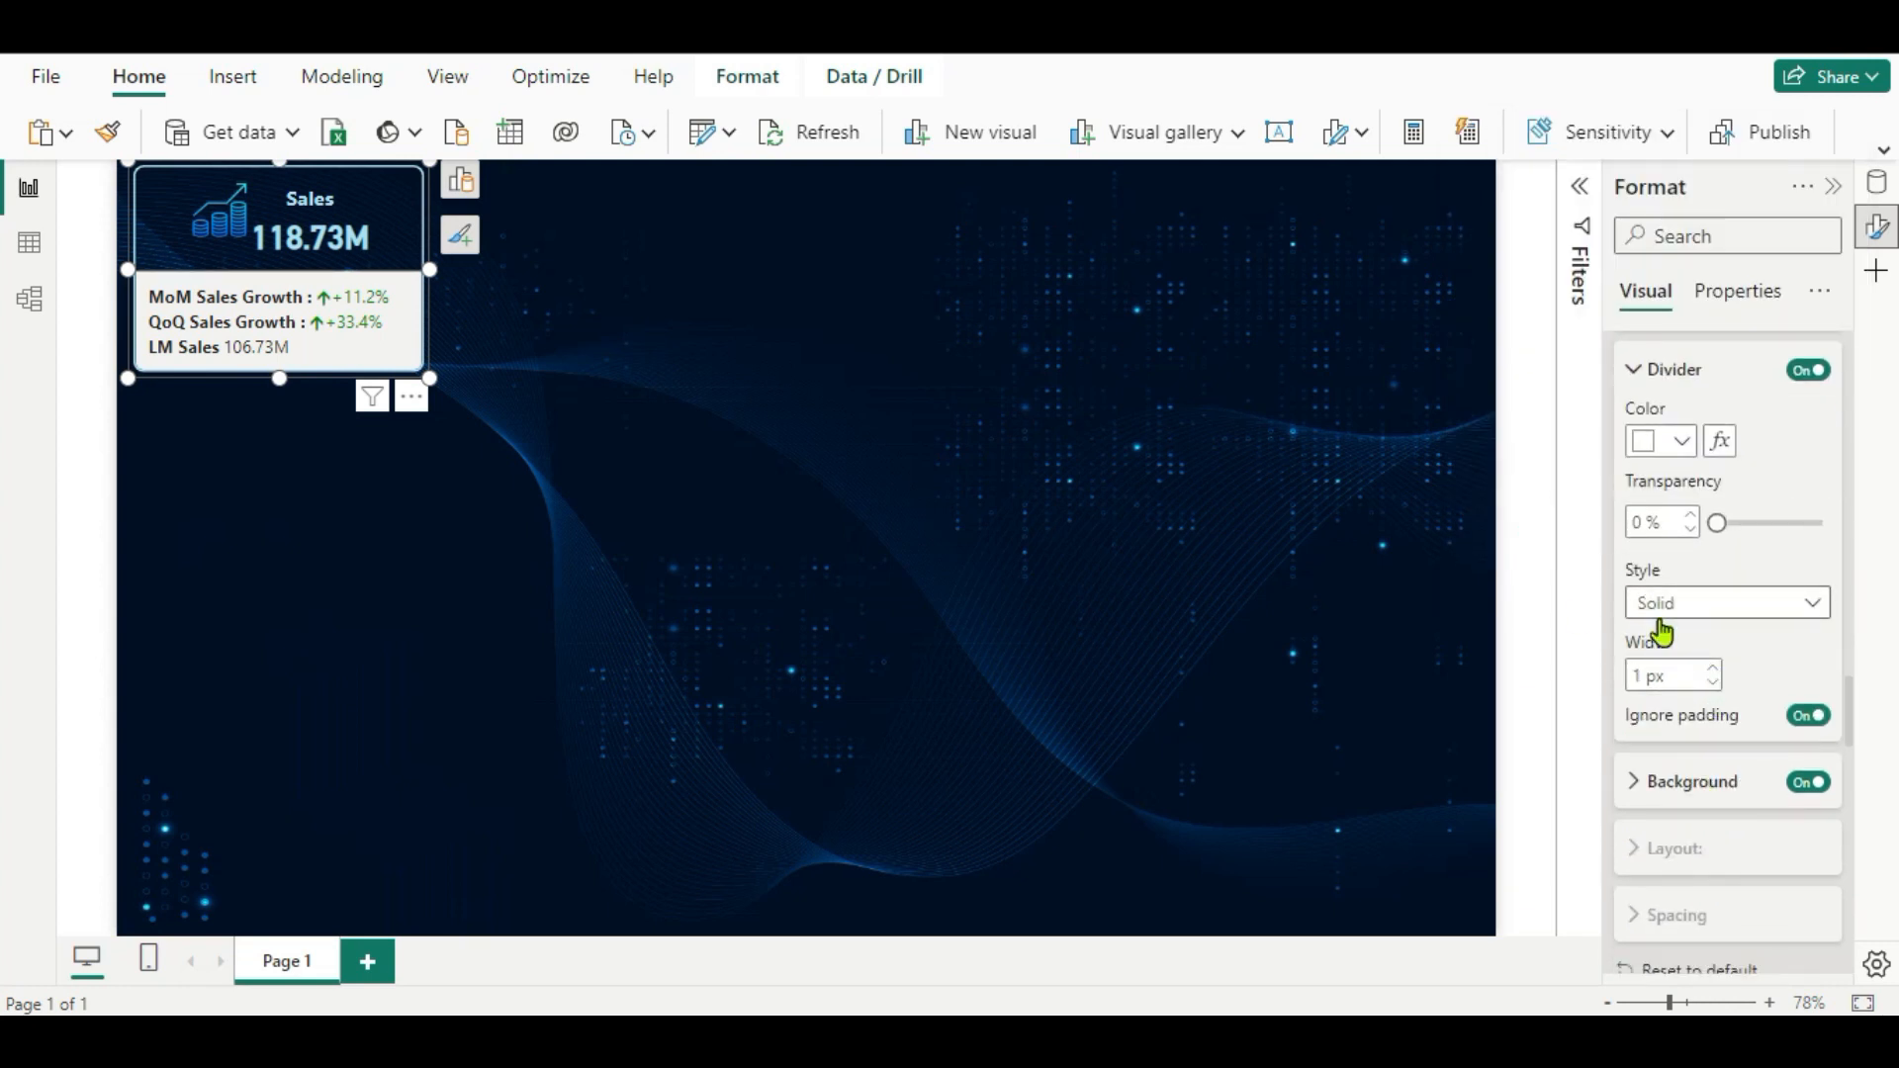
click(1715, 670)
click(1714, 669)
click(1715, 670)
click(1715, 670)
click(1714, 669)
click(1714, 669)
click(1715, 669)
click(1714, 670)
click(1715, 670)
Set the reference labels' background to the light blue recent color and widen the Sales card slightly.
click(1633, 781)
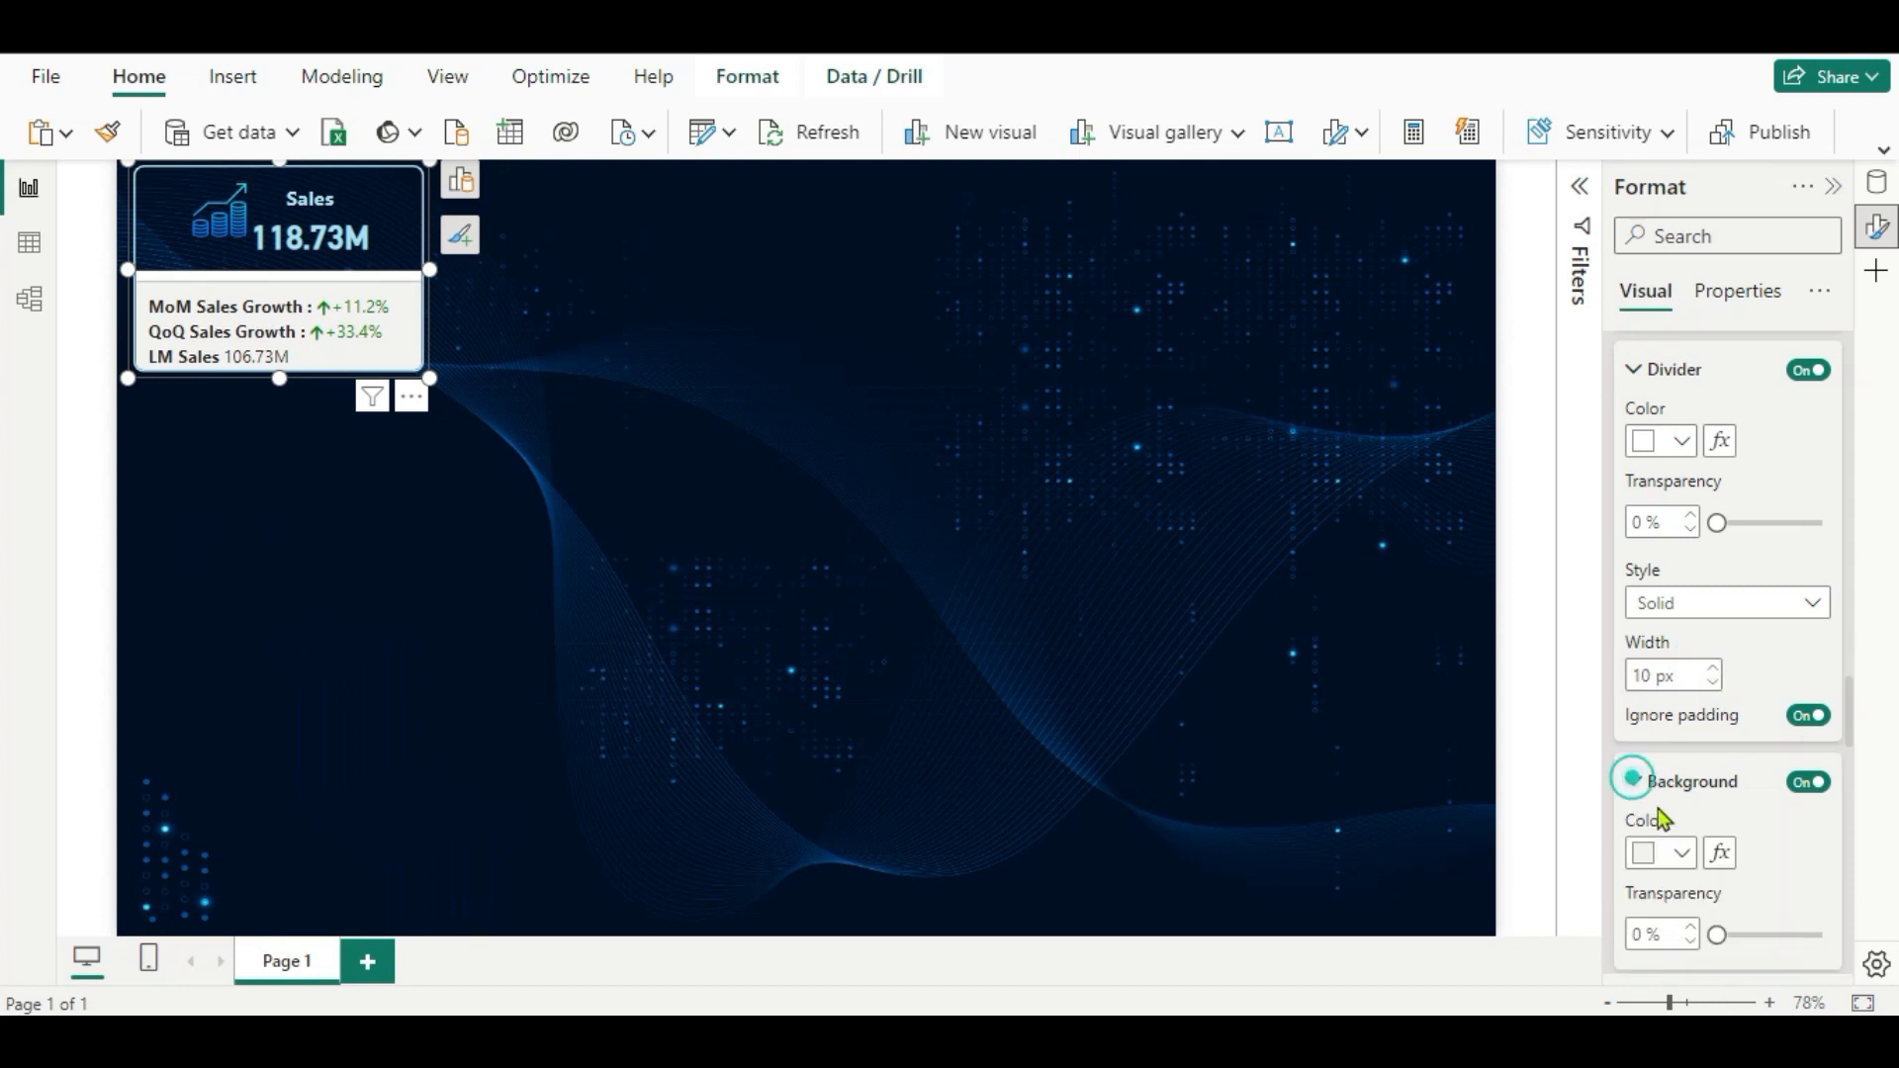
scroll(1672, 826, down, 2)
click(1681, 659)
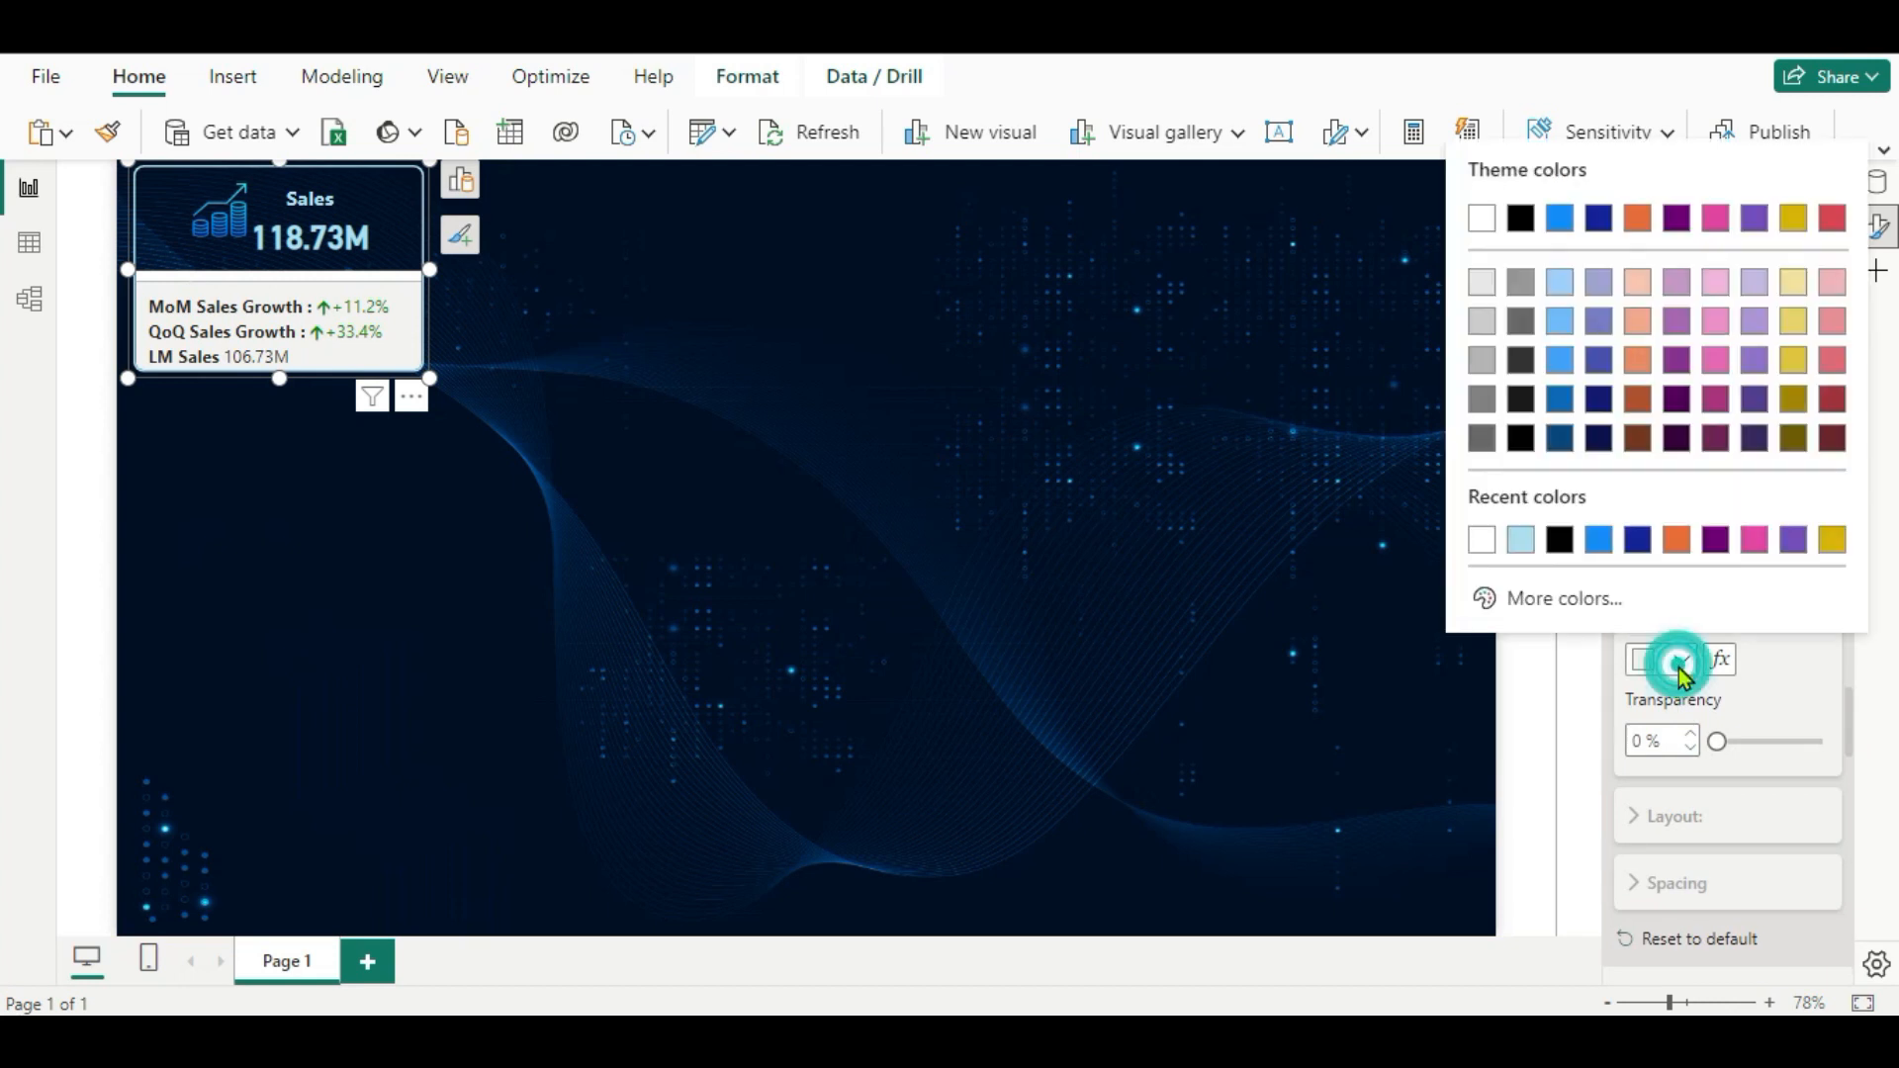
click(1522, 539)
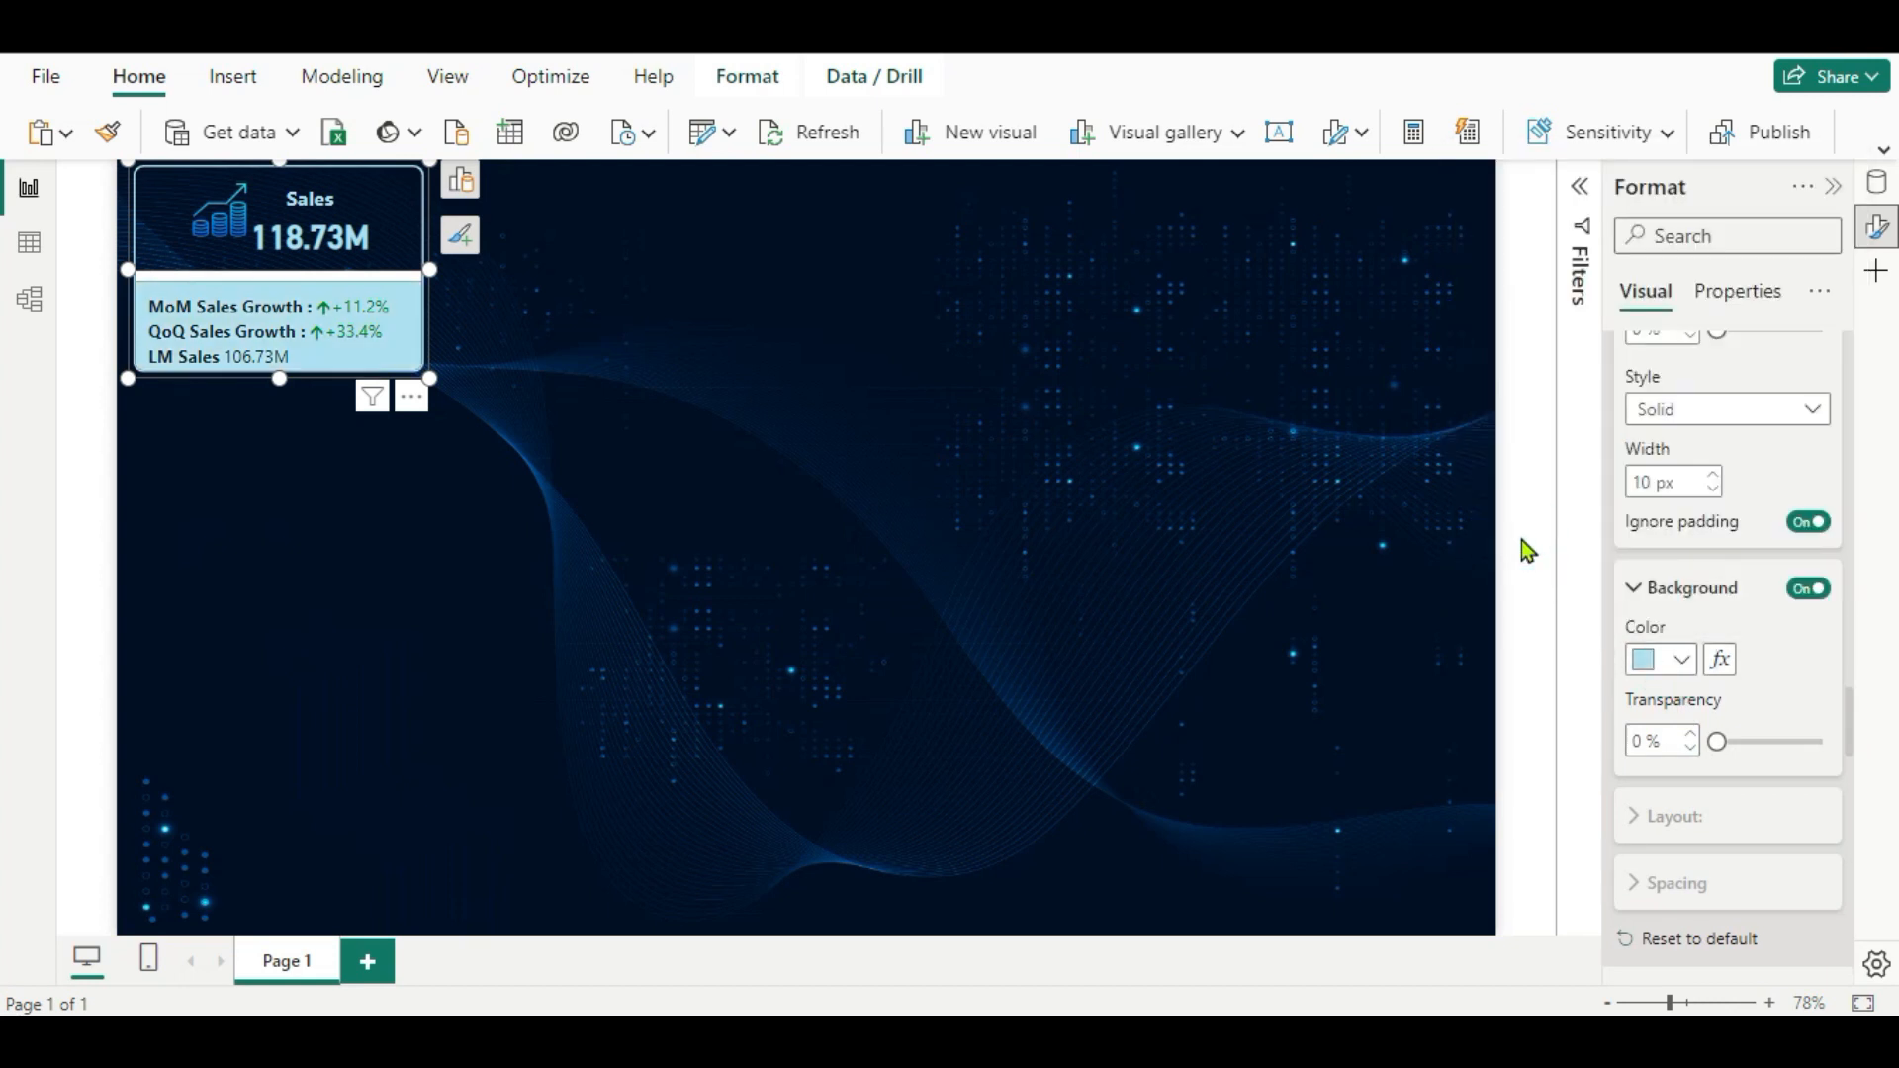
drag(433, 266, 515, 331)
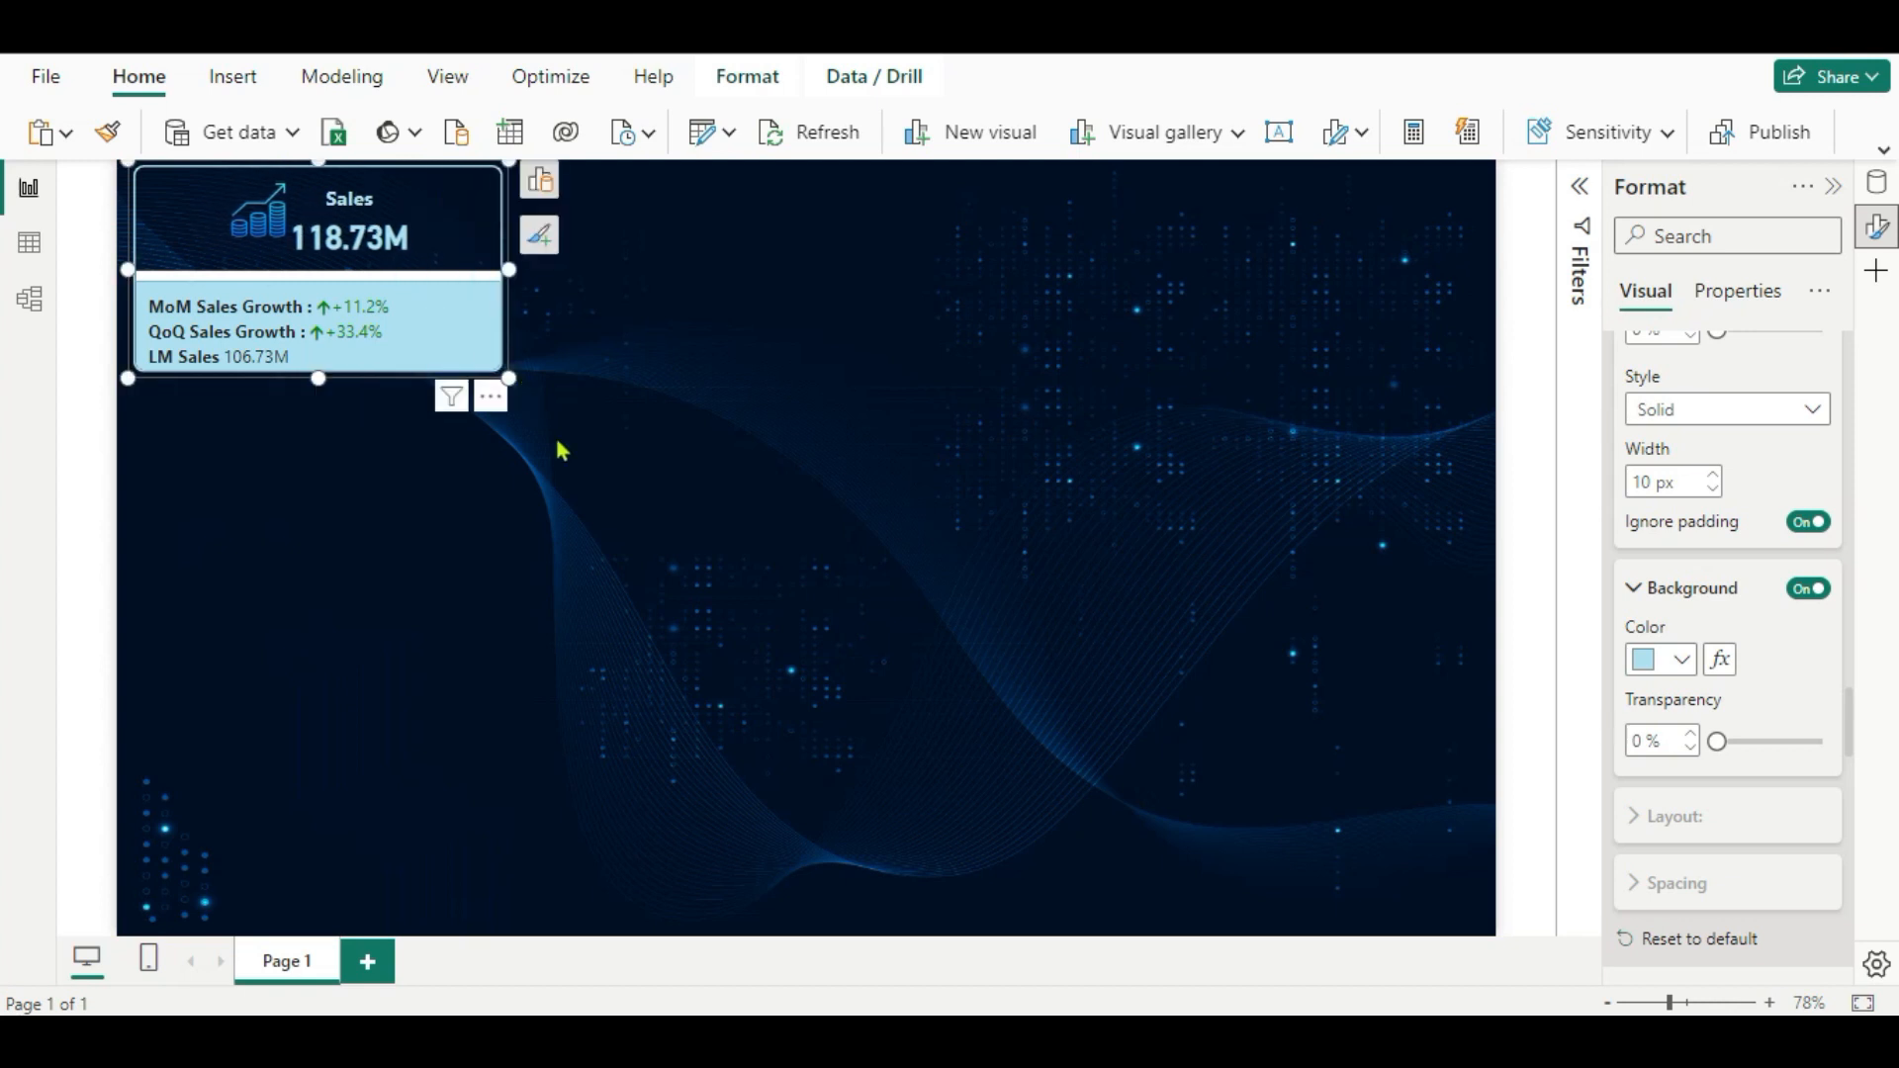
click(442, 601)
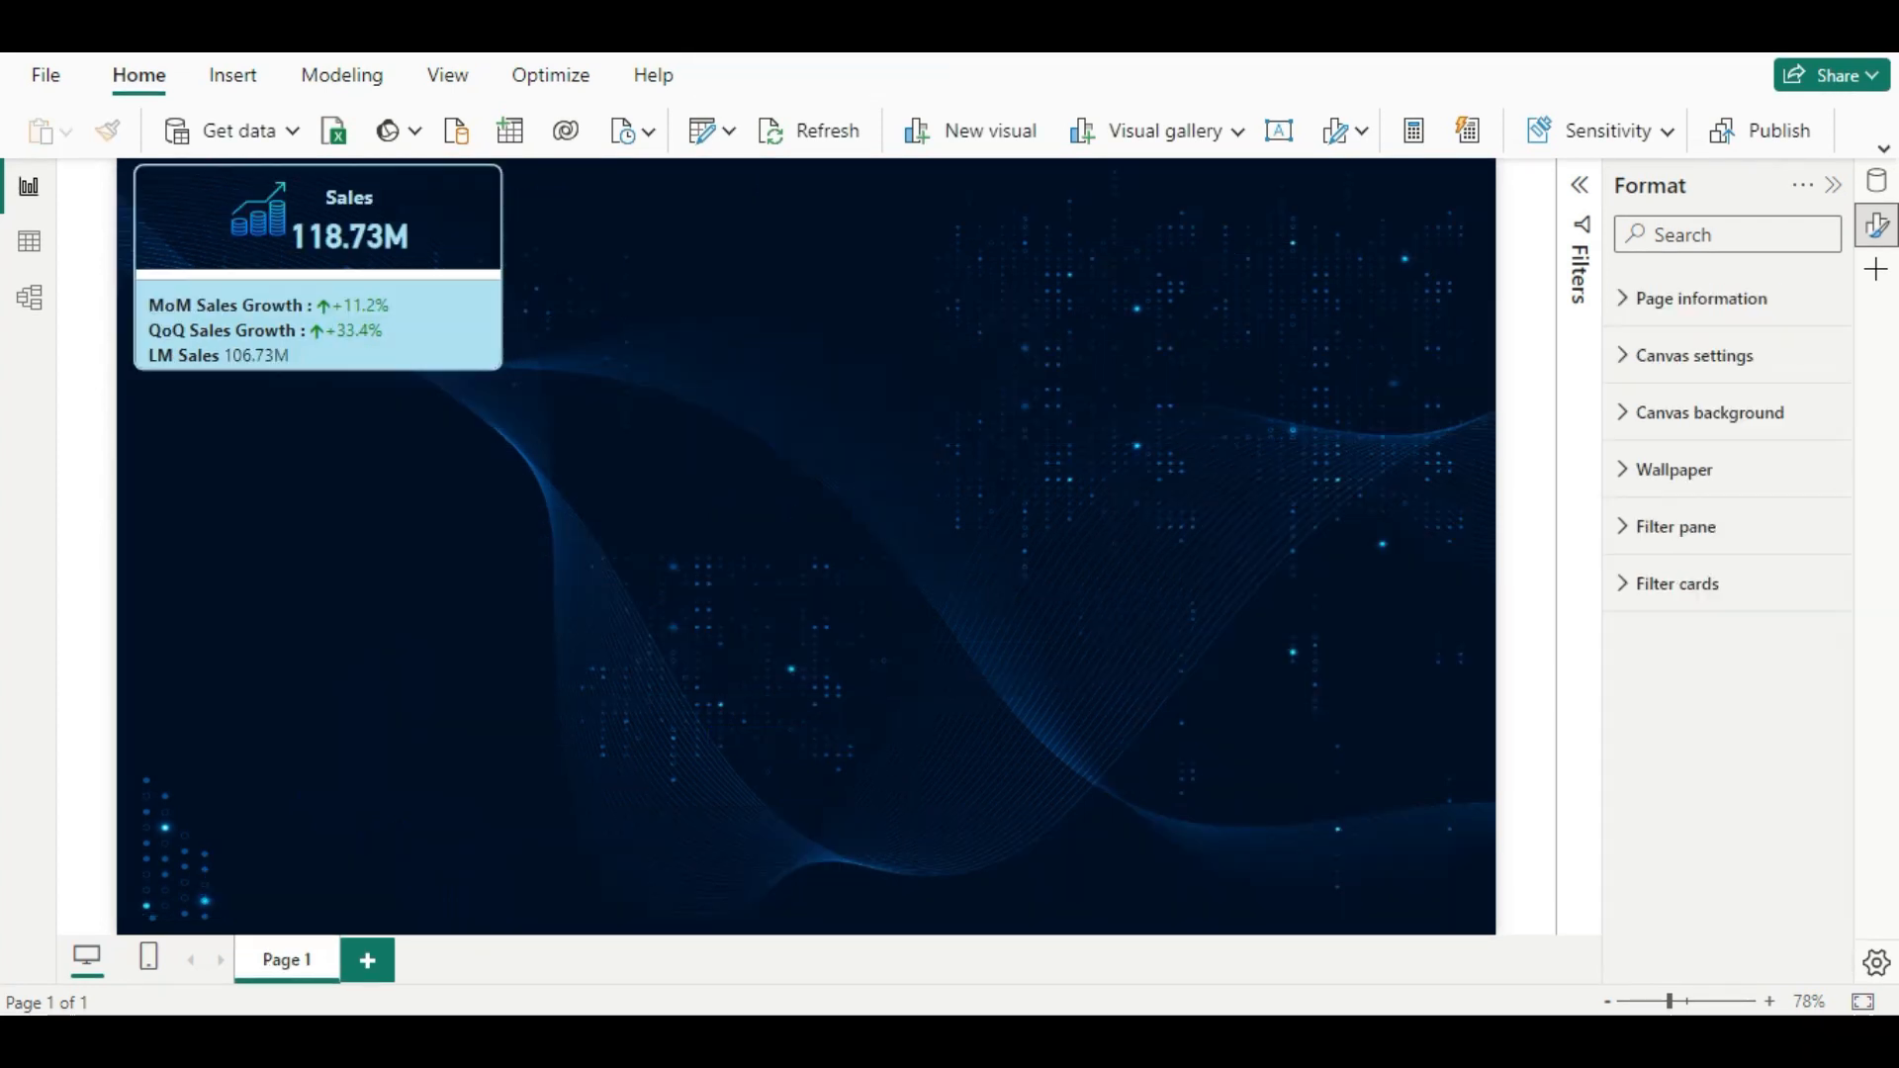
Duplicate the Sales card and place the copy directly below the original.
click(482, 241)
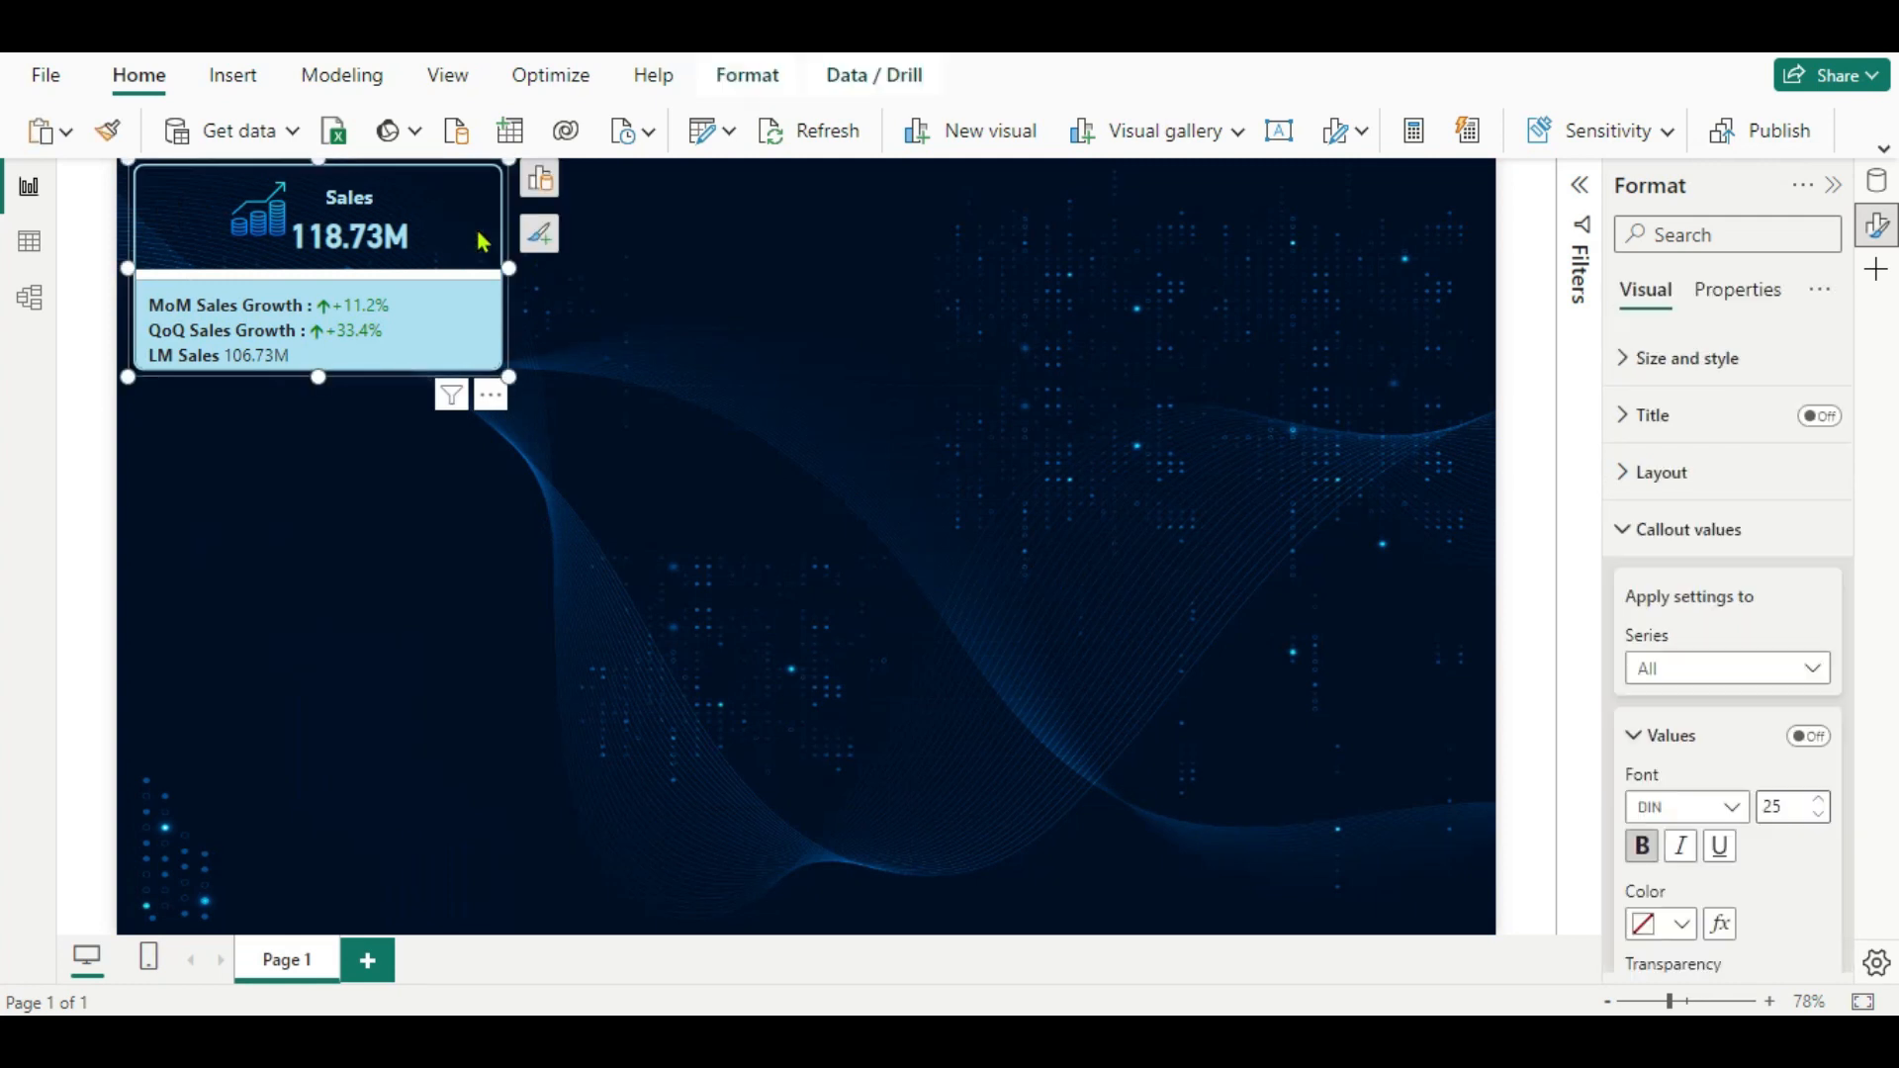
key(ctrl+v)
drag(442, 217, 388, 460)
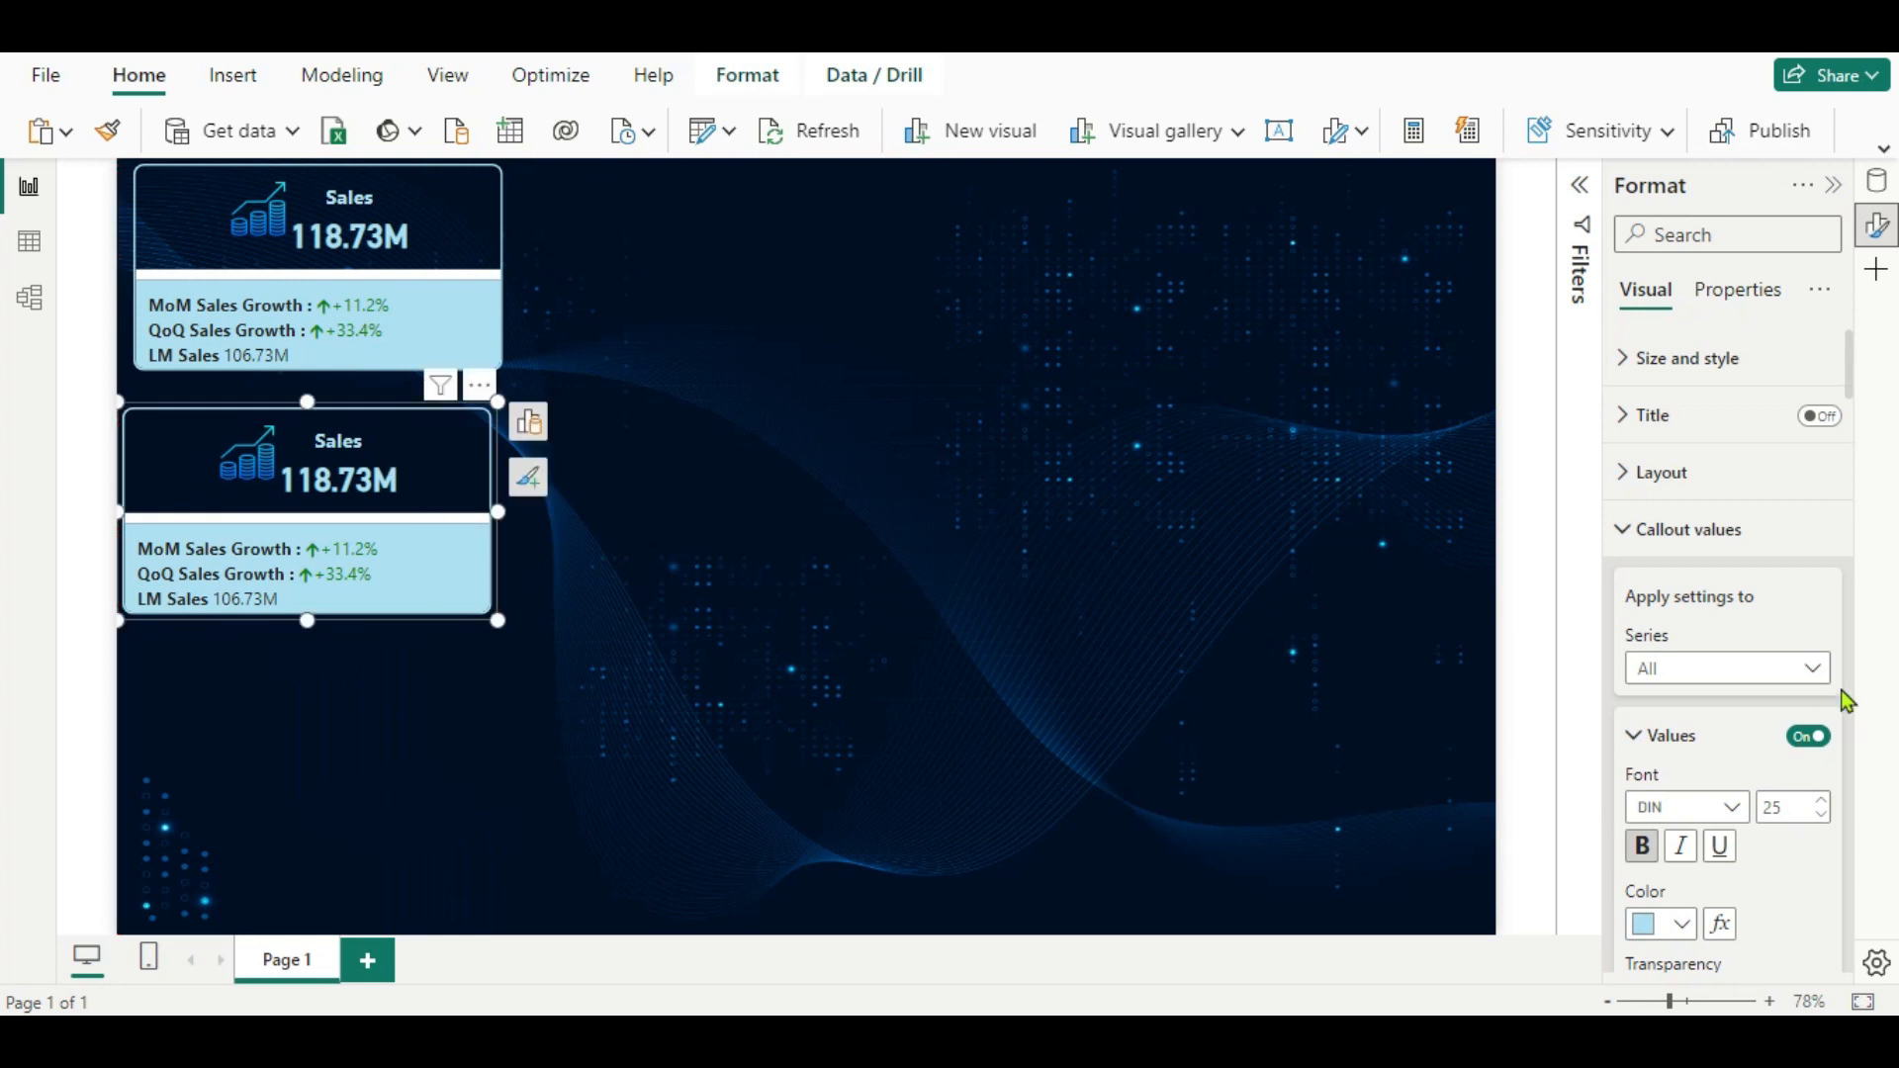
Set the reference labels' divider width to 4 px on the copied Sales card.
scroll(1701, 674, down, 10)
scroll(1701, 680, down, 5)
scroll(1701, 678, up, 2)
scroll(1698, 666, down, 6)
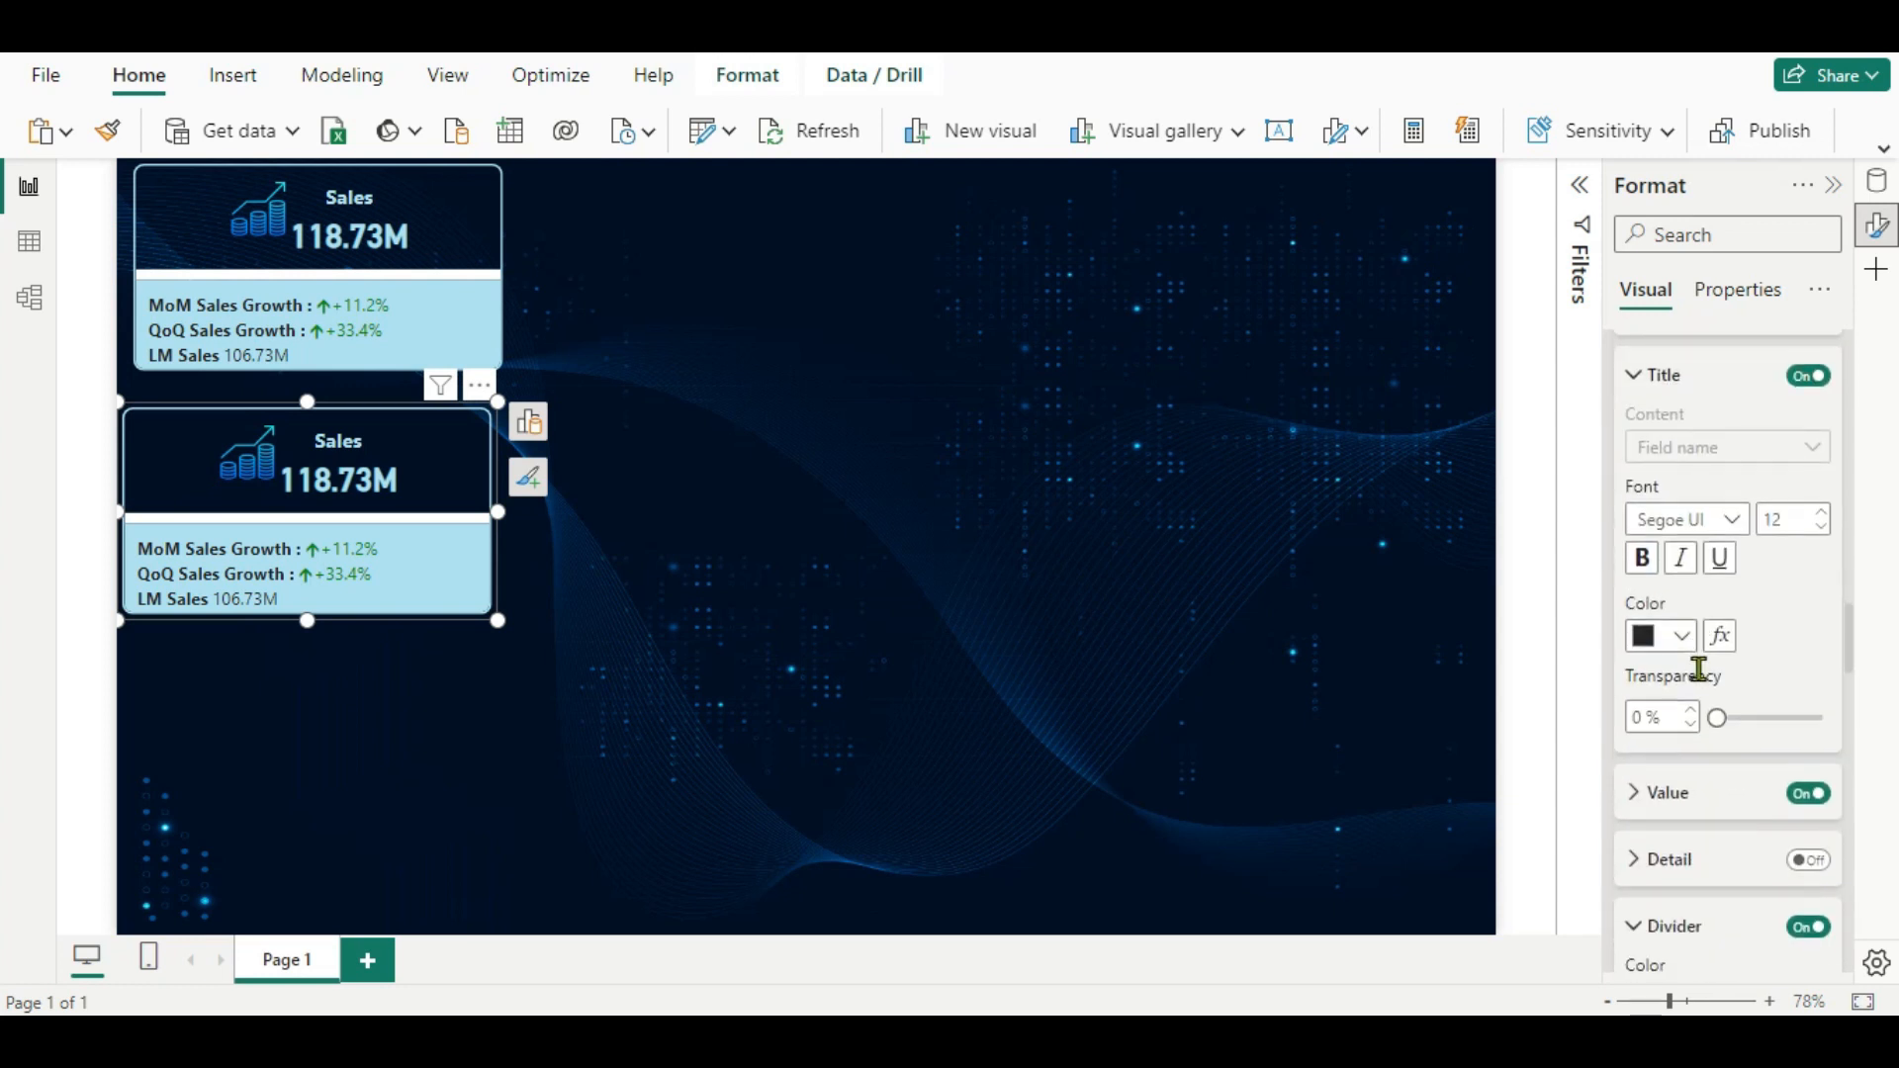
scroll(1665, 780, down, 3)
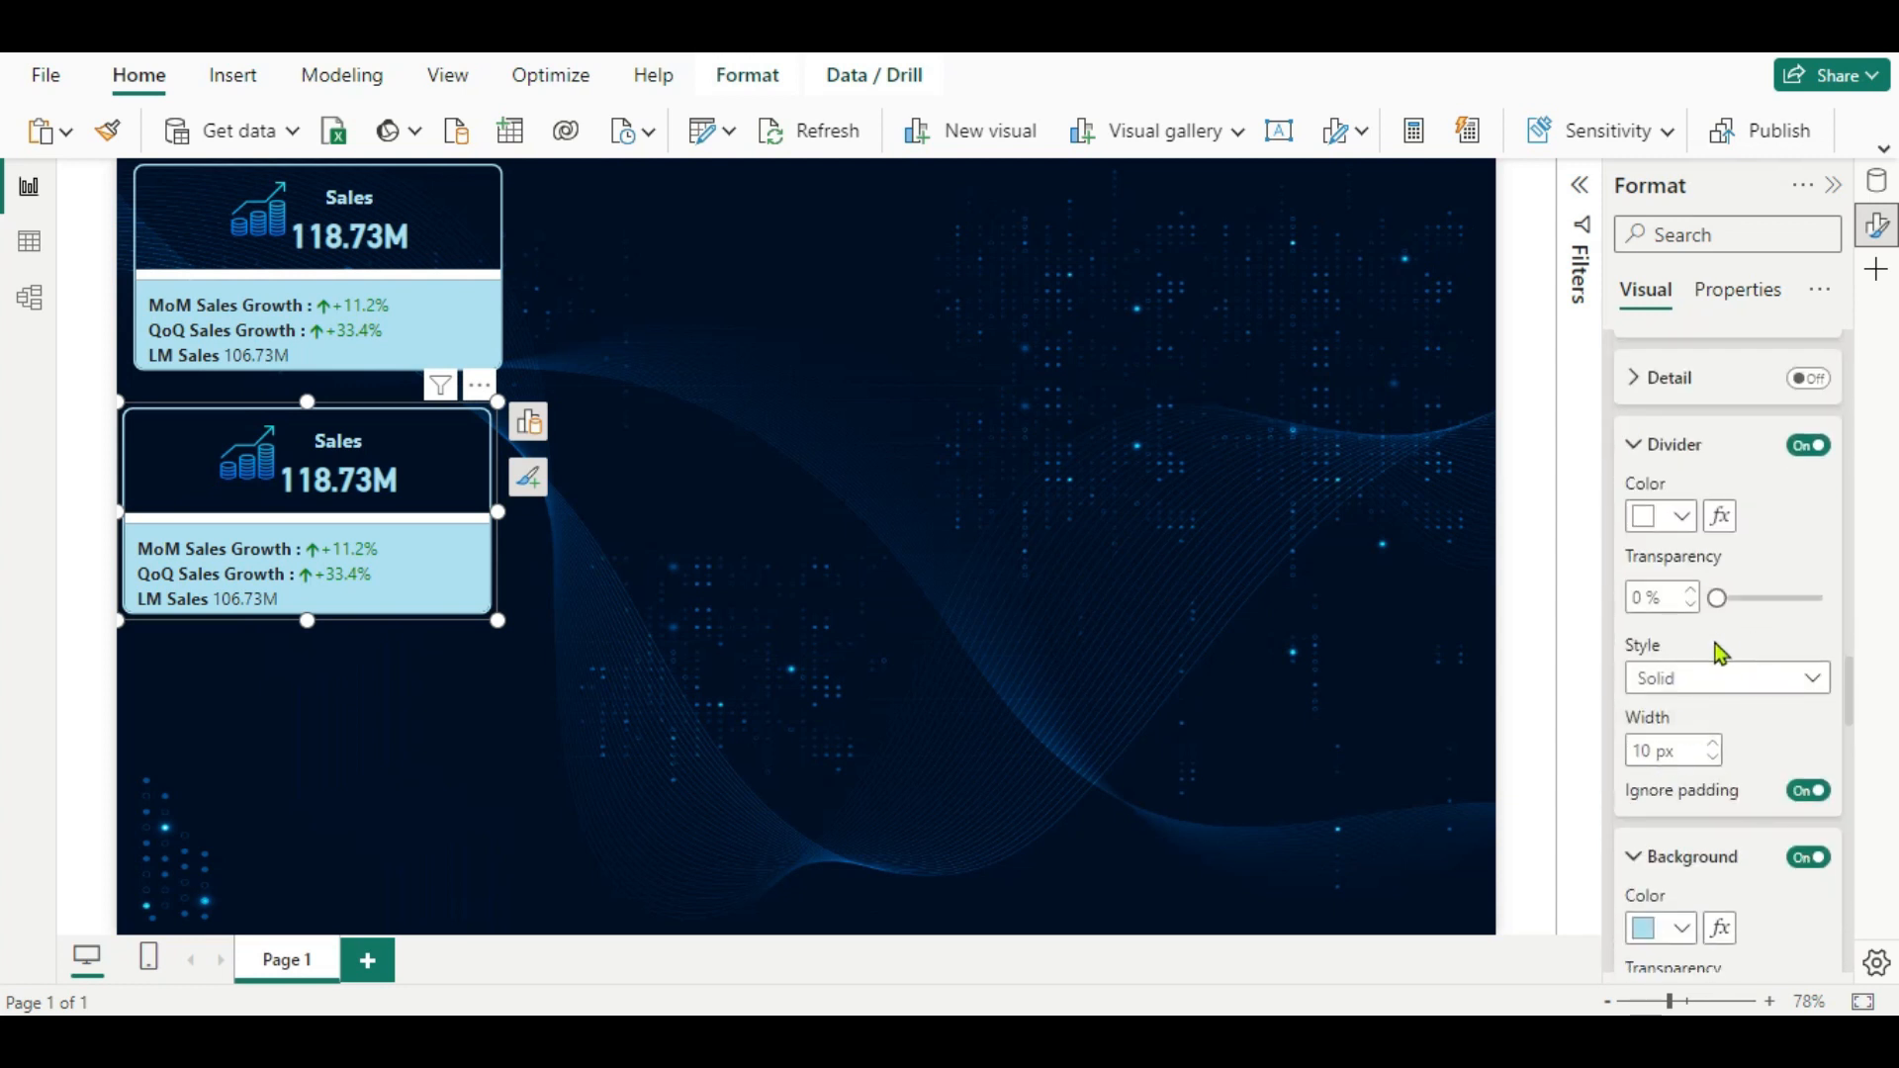
double_click(1658, 750)
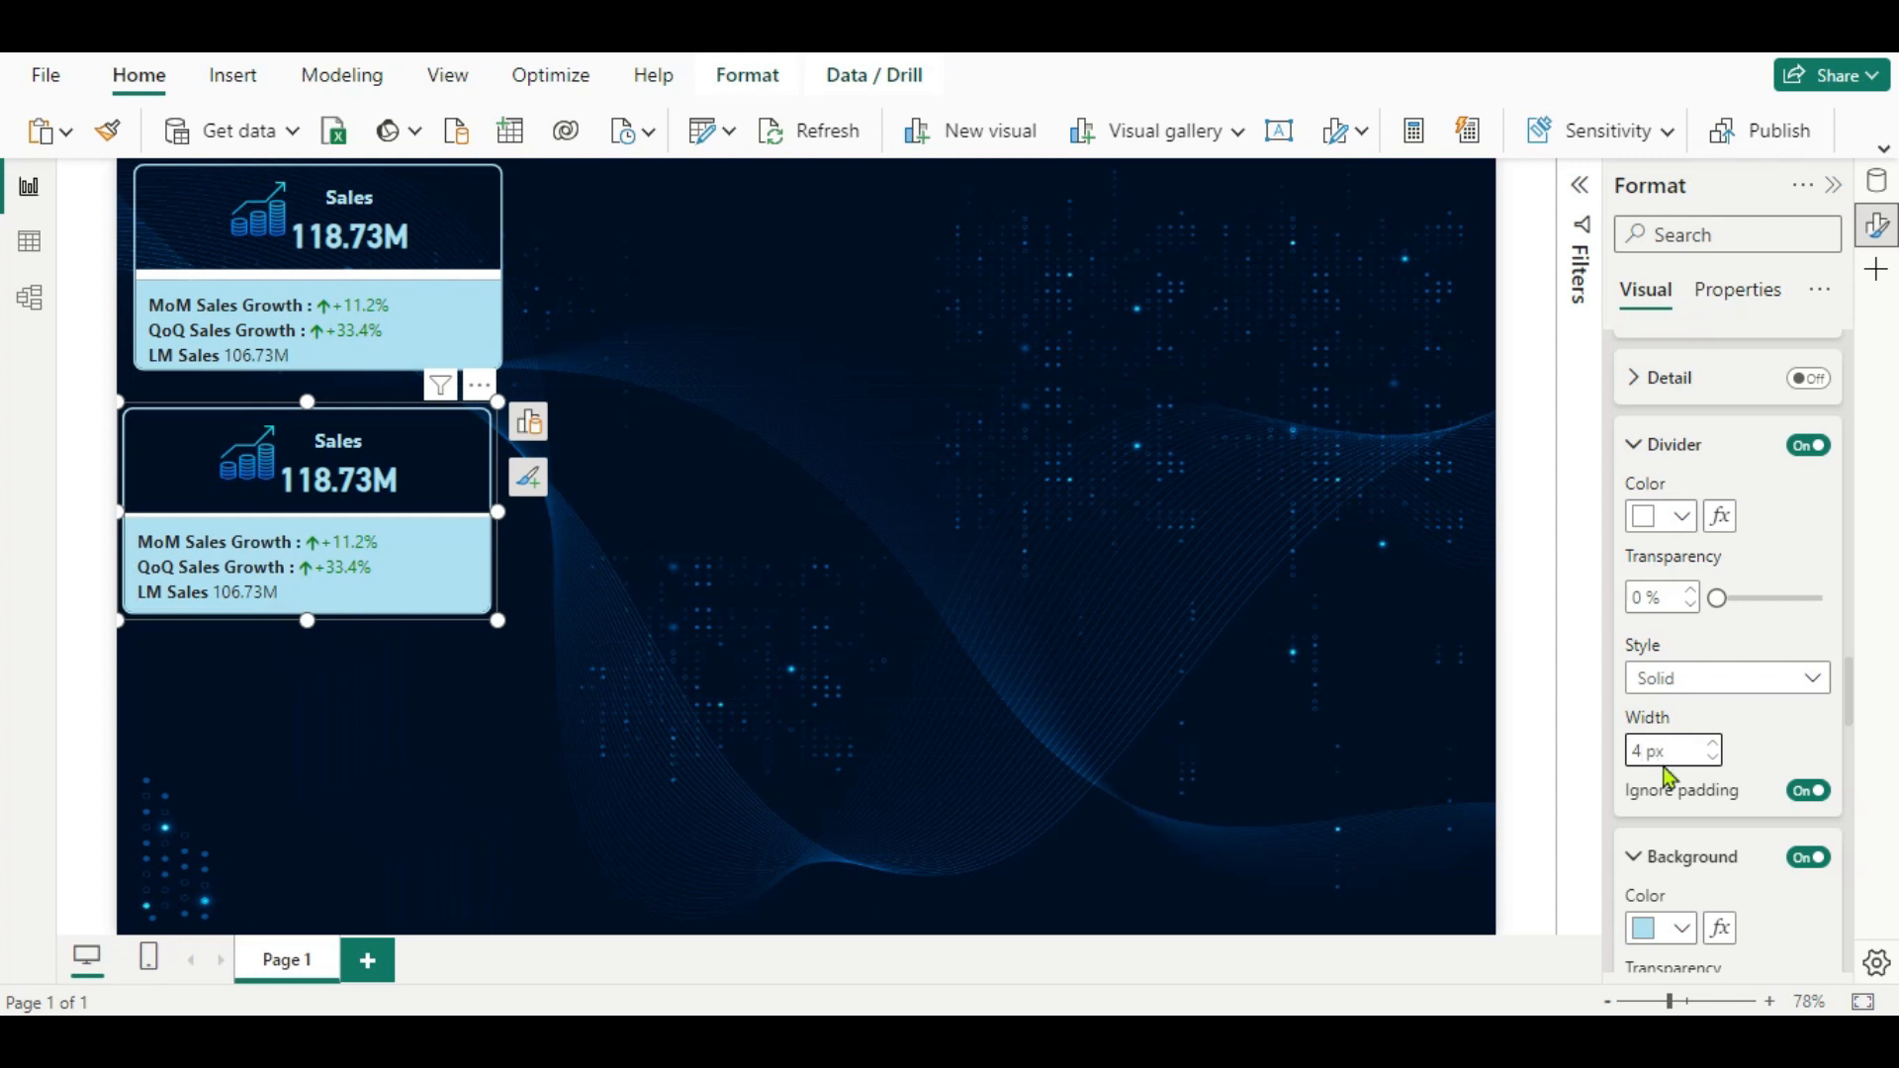
Turn on the copied card's accent bar and color it white (#FFFFFF).
scroll(1692, 848, down, 15)
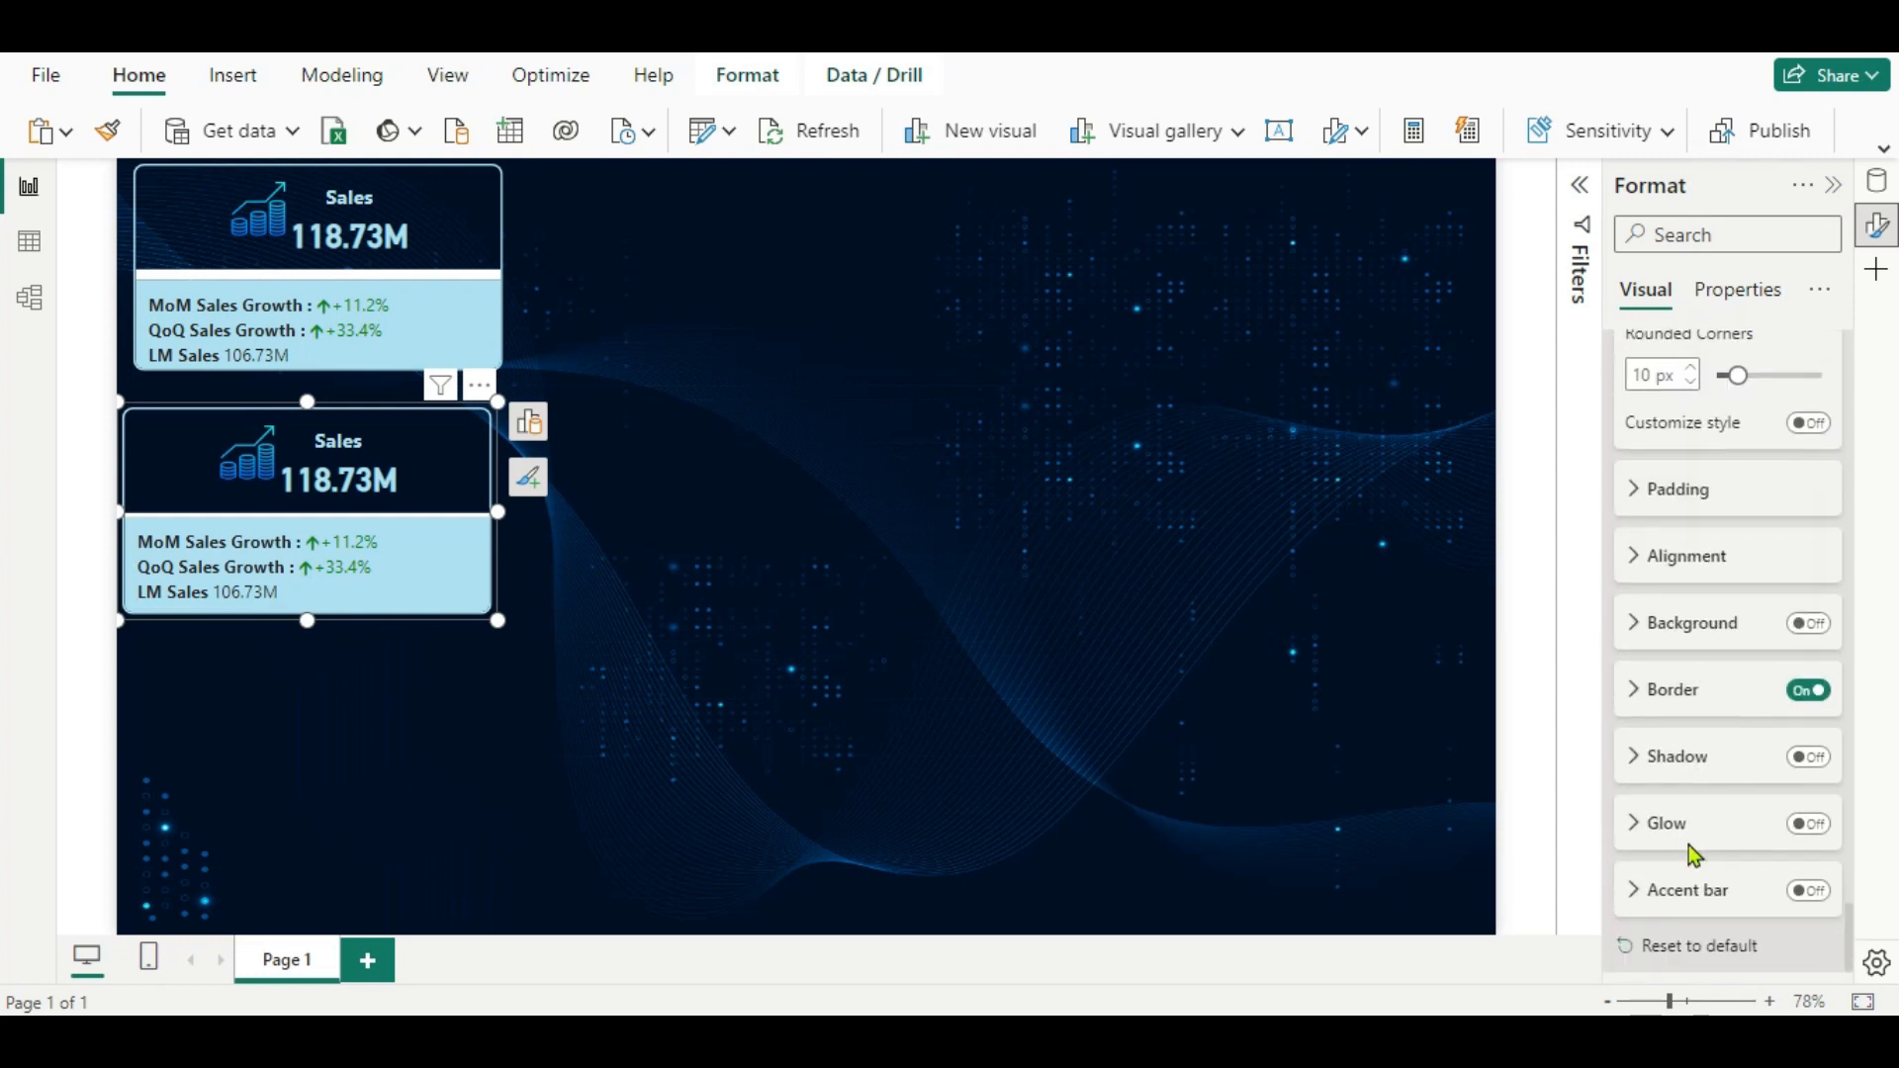
click(1641, 896)
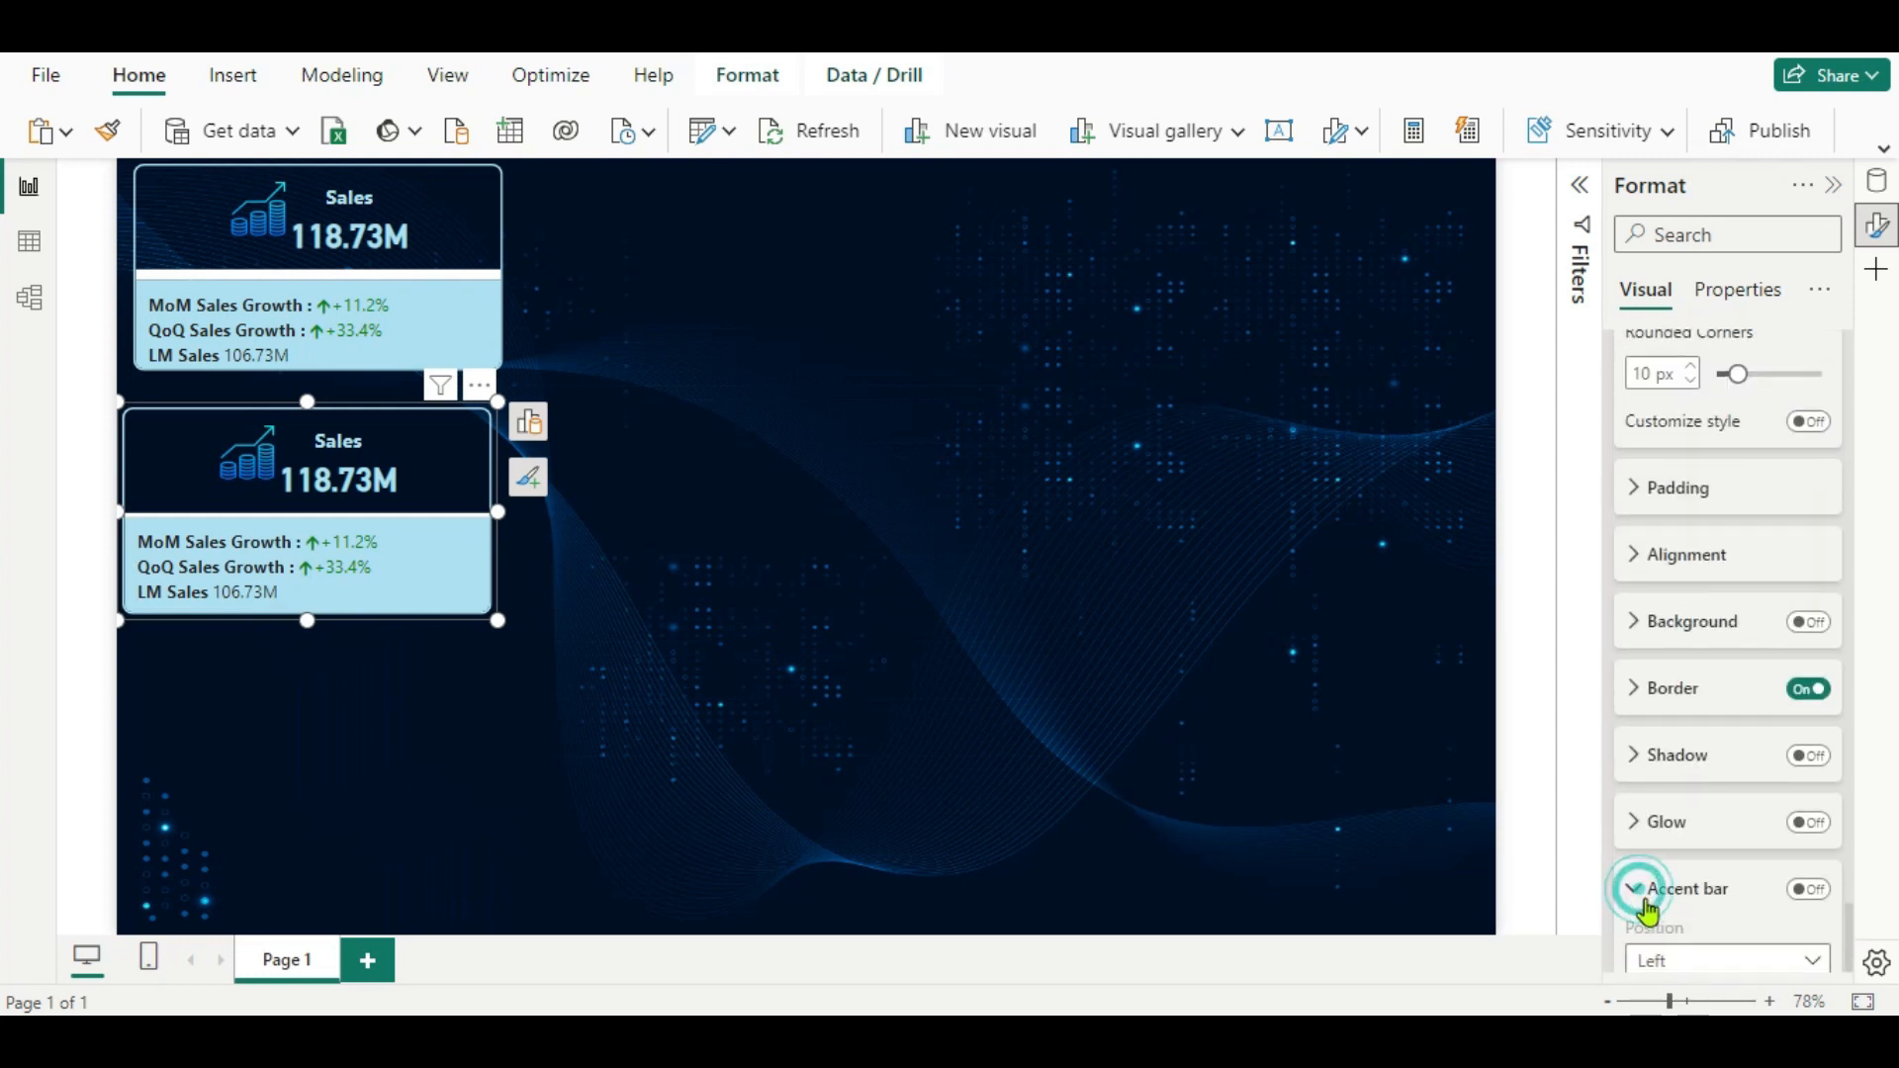
click(1804, 572)
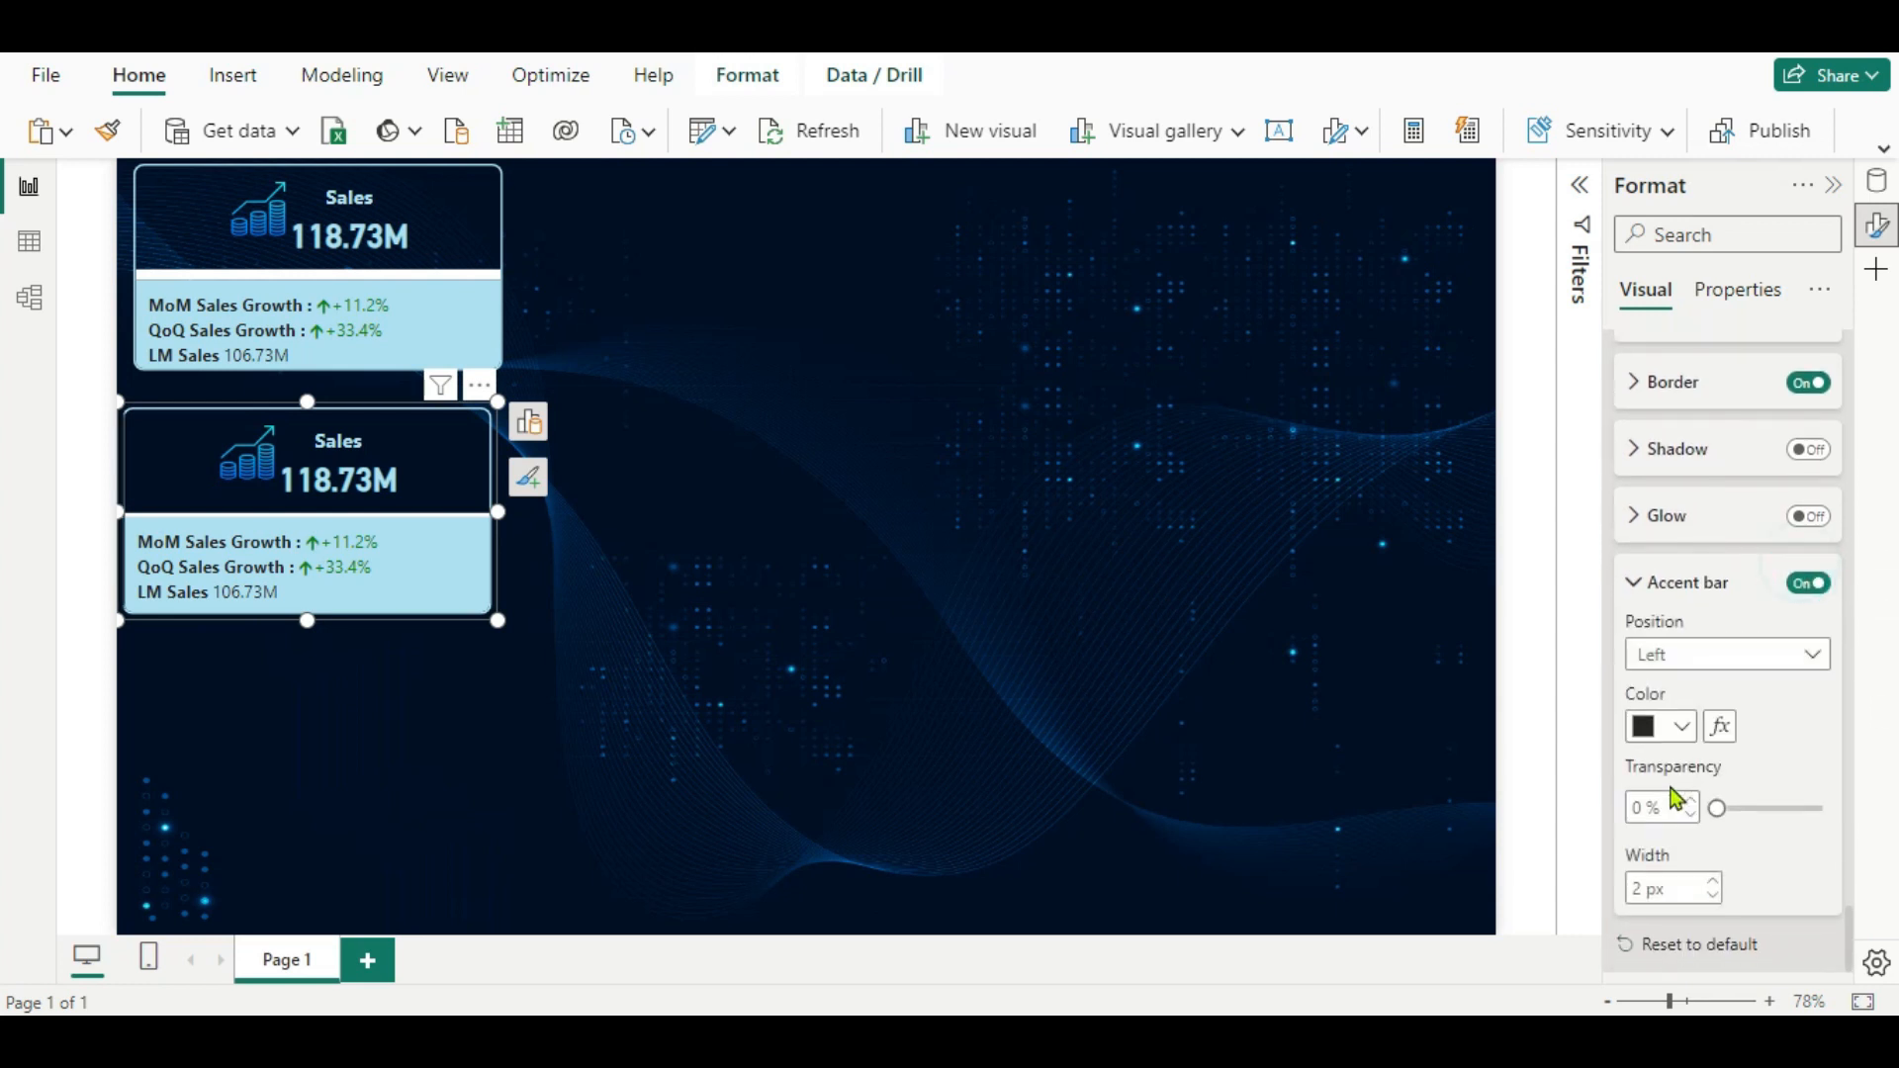
click(1682, 727)
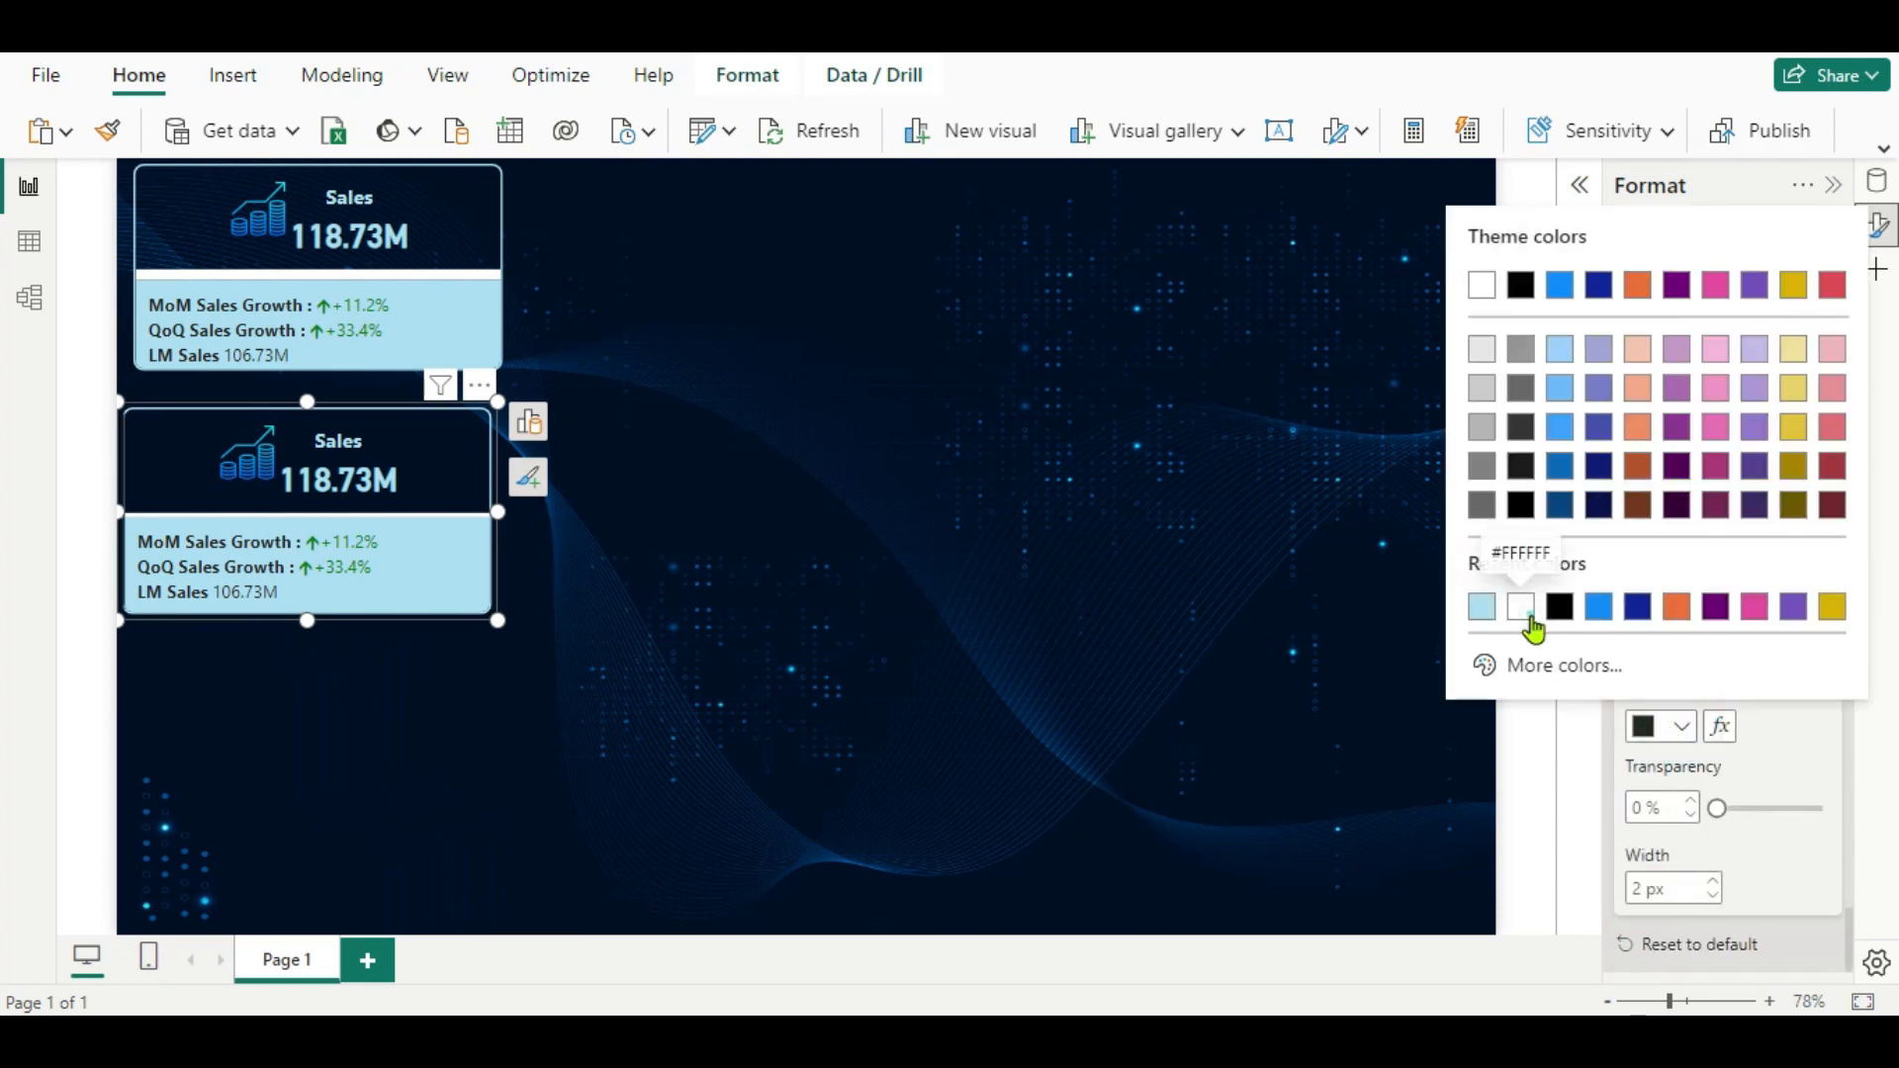
click(1531, 615)
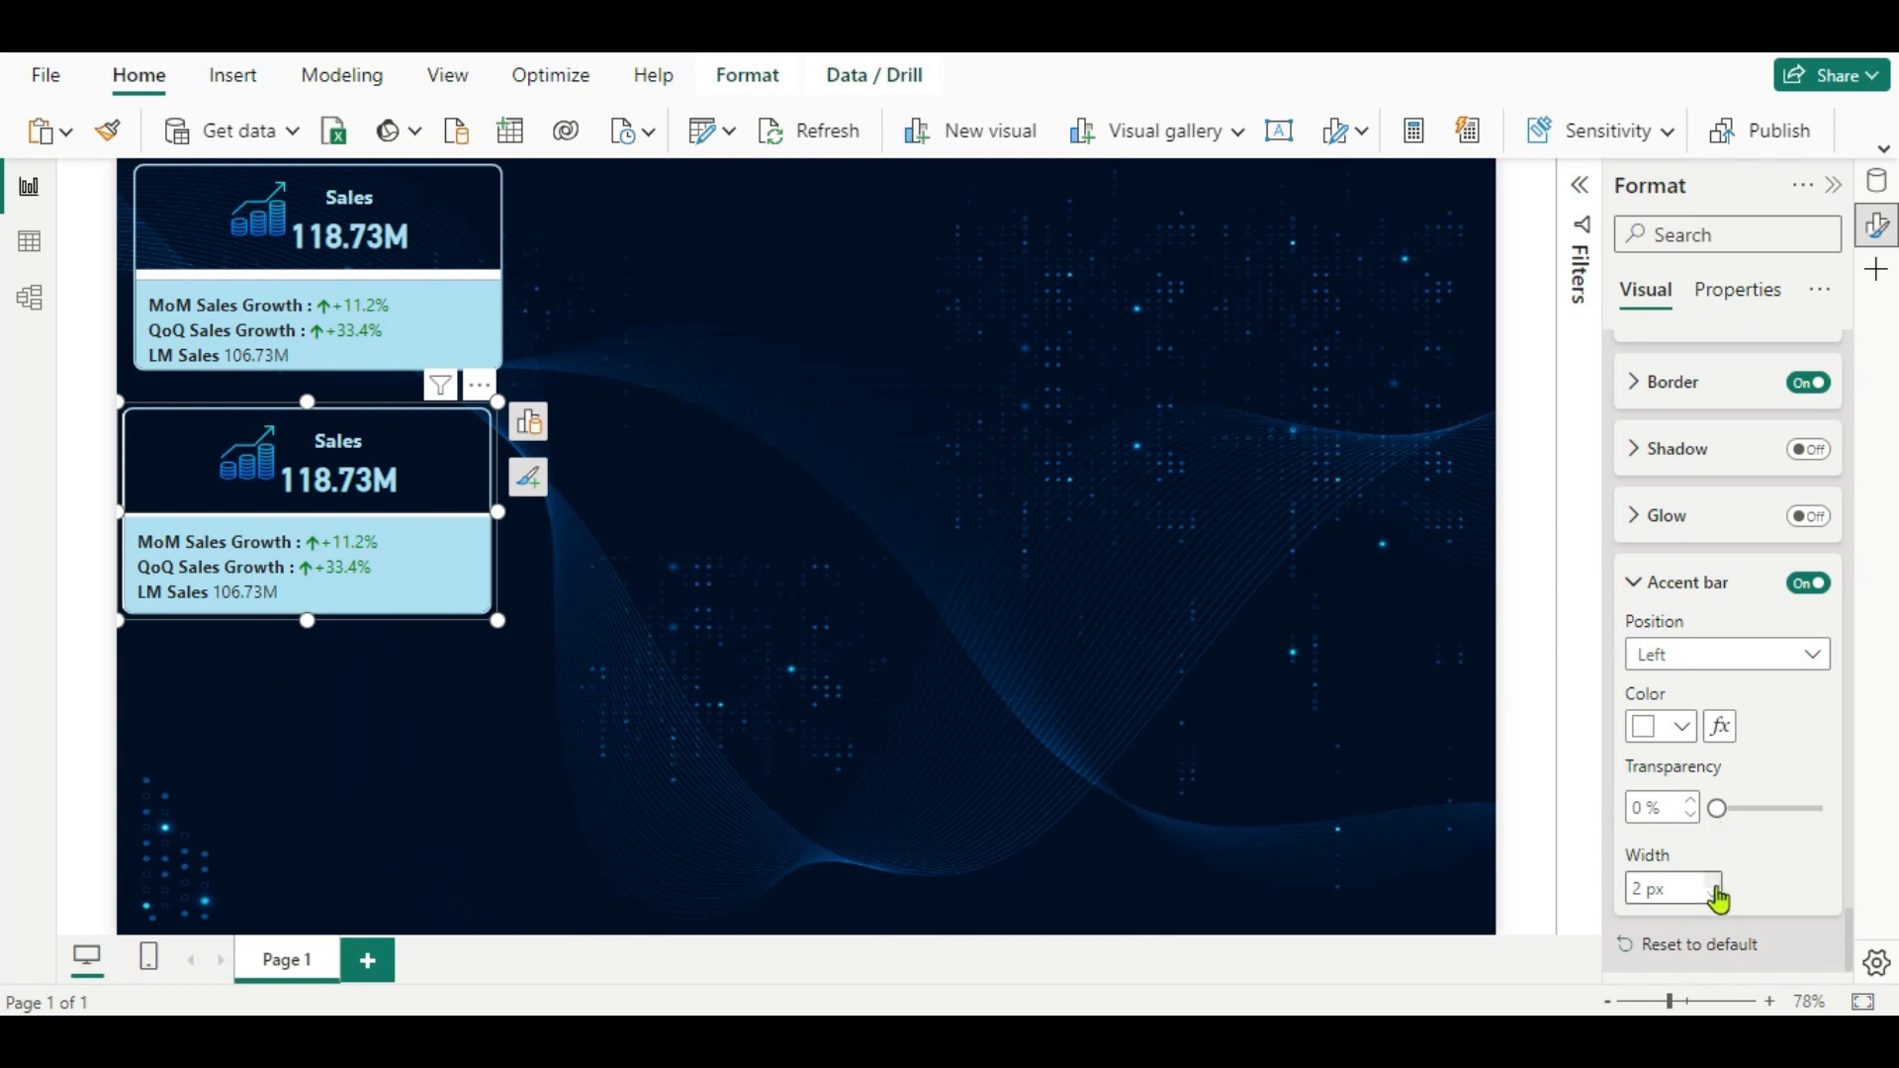
Set the copied card's accent bar width to 8 px.
double_click(1645, 888)
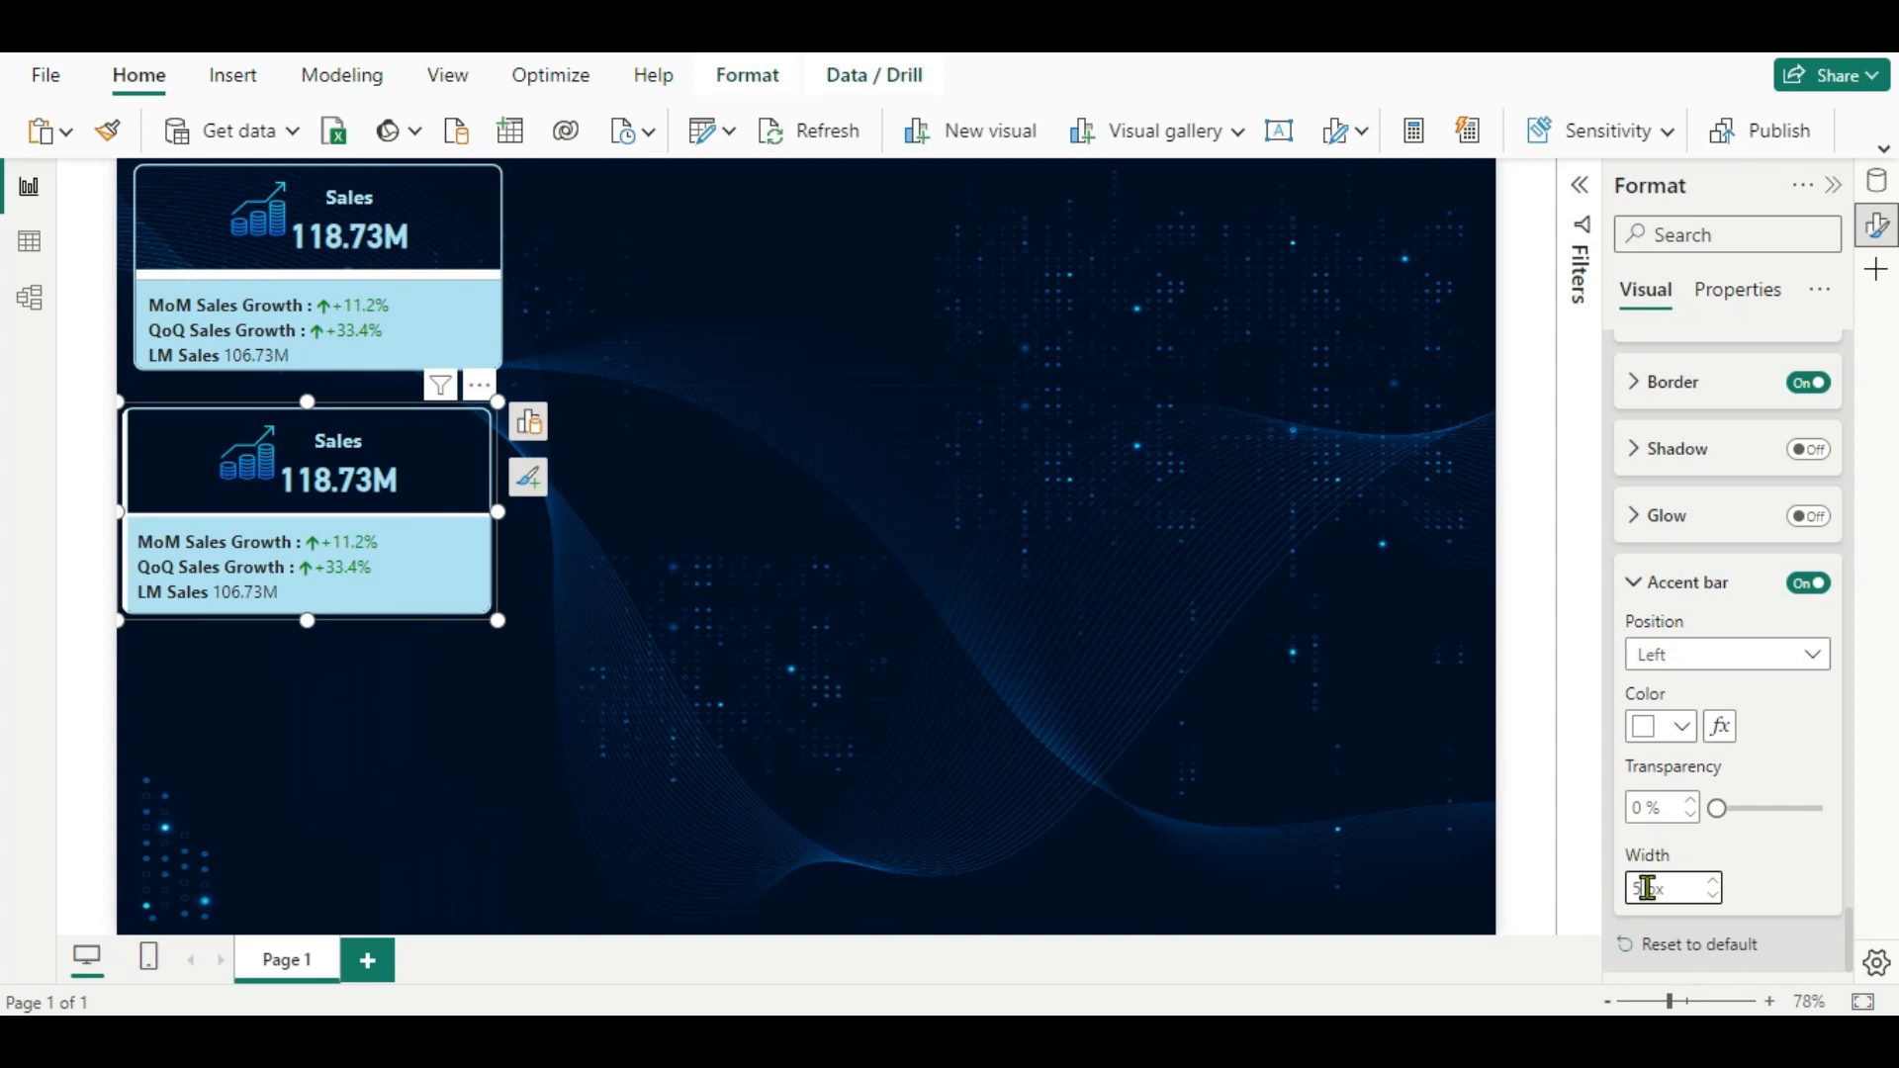
double_click(1647, 887)
text(8)
click(692, 832)
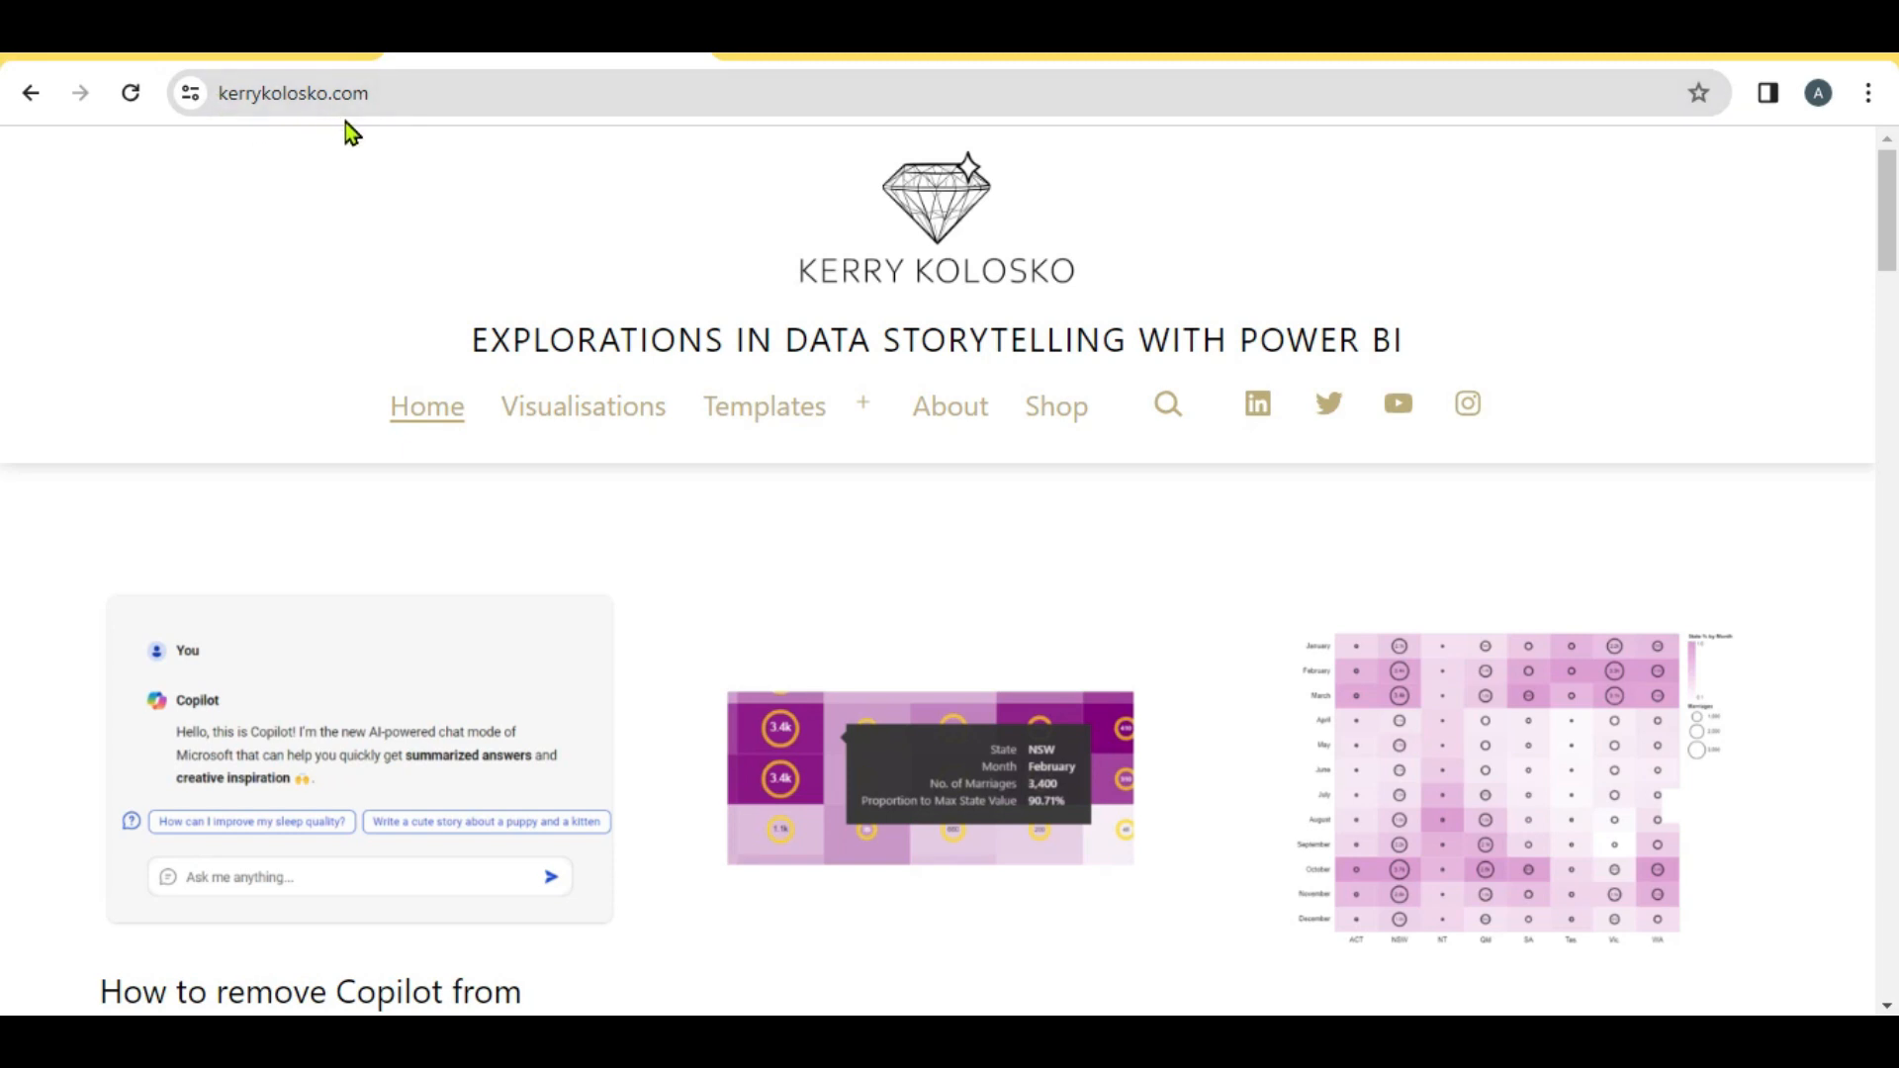
In the browser, open the SVG Templates category of the Power BI template website and look through the available templates.
mouse_move(792, 413)
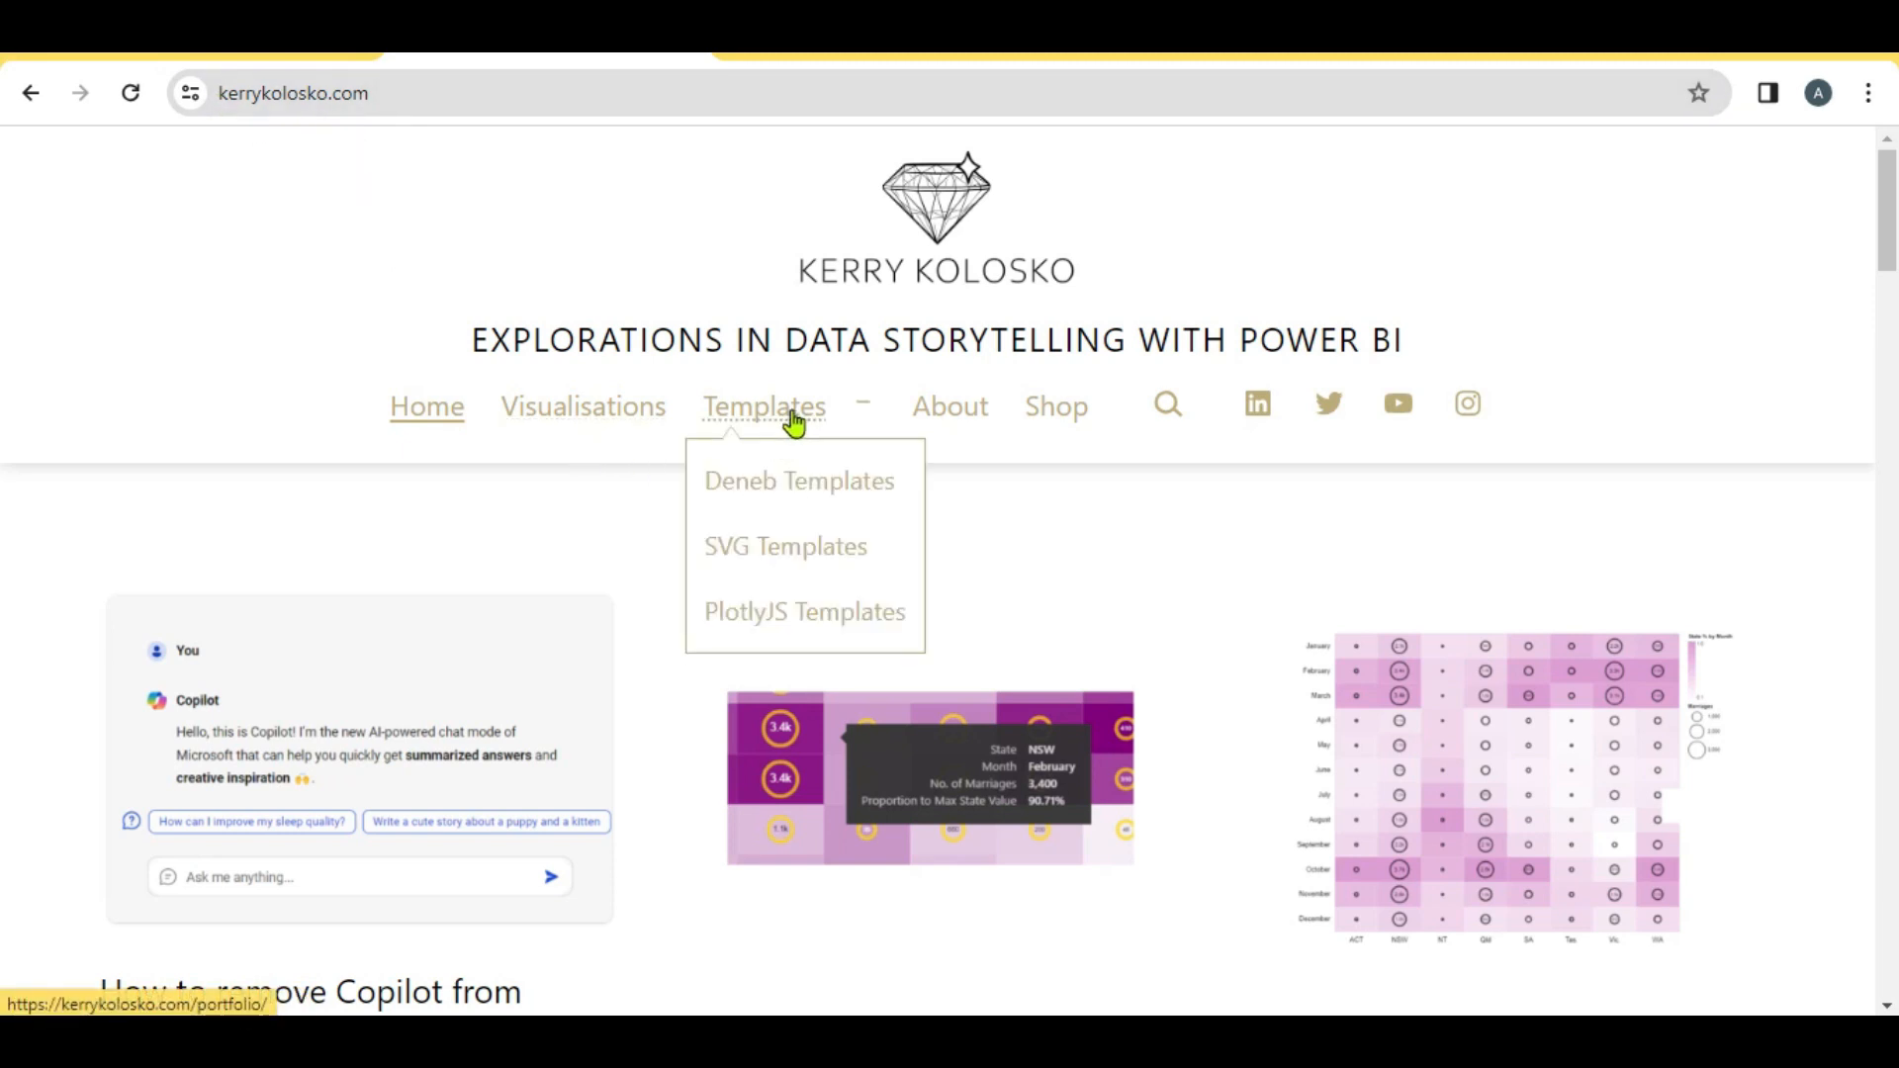
click(758, 569)
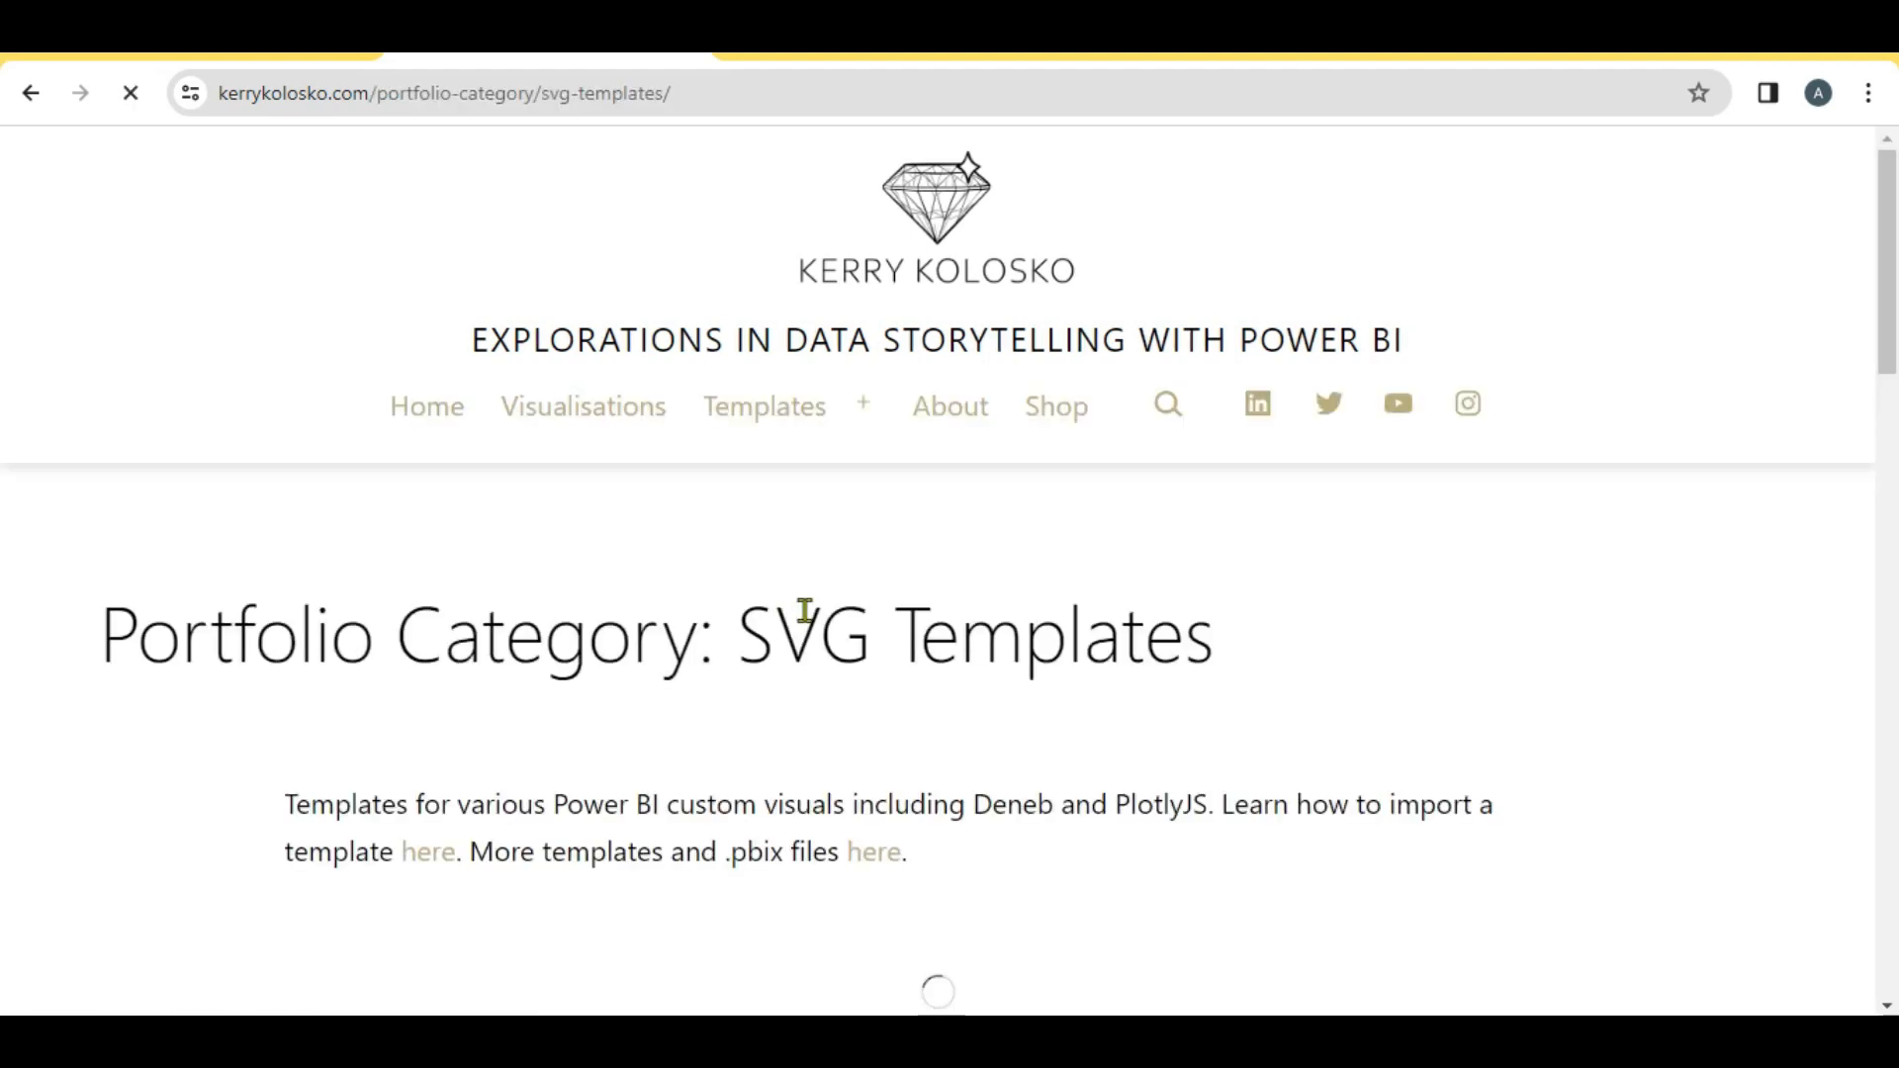
scroll(804, 611, down, 3)
scroll(805, 618, down, 4)
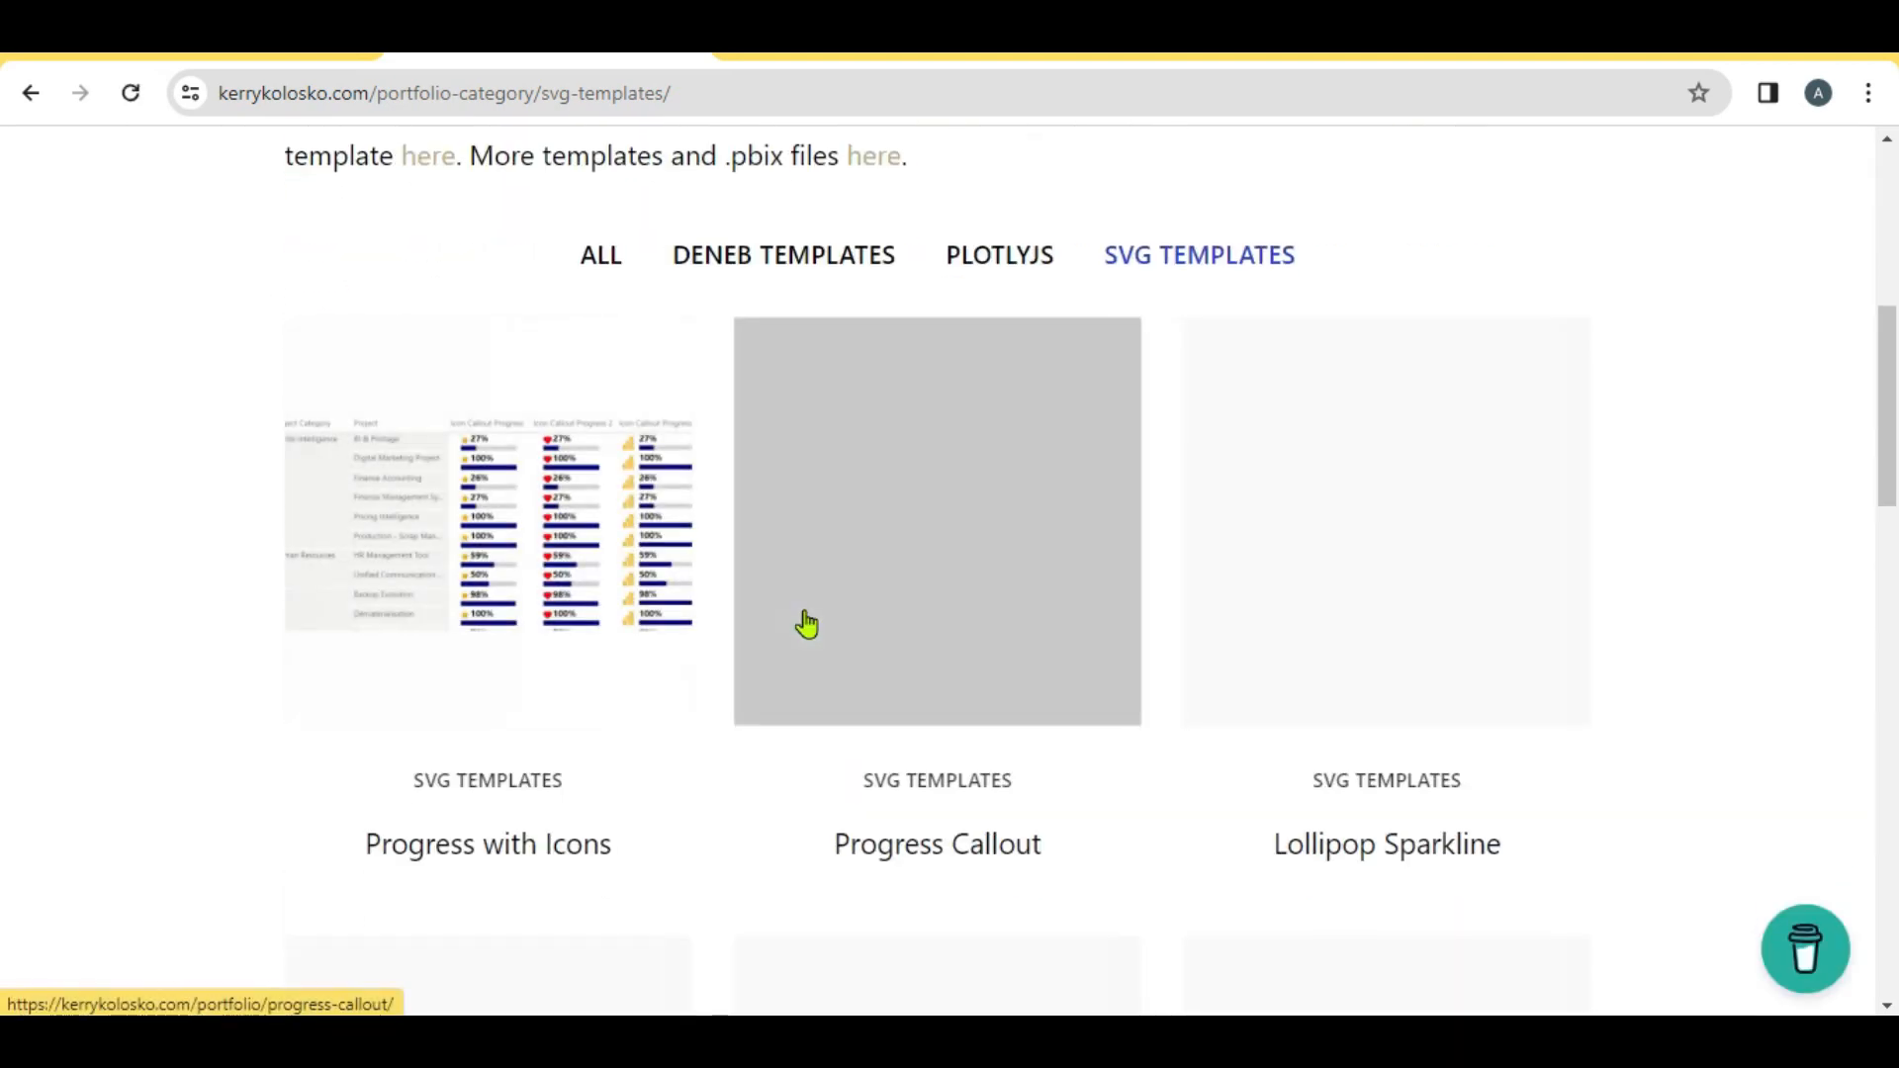
scroll(806, 623, down, 7)
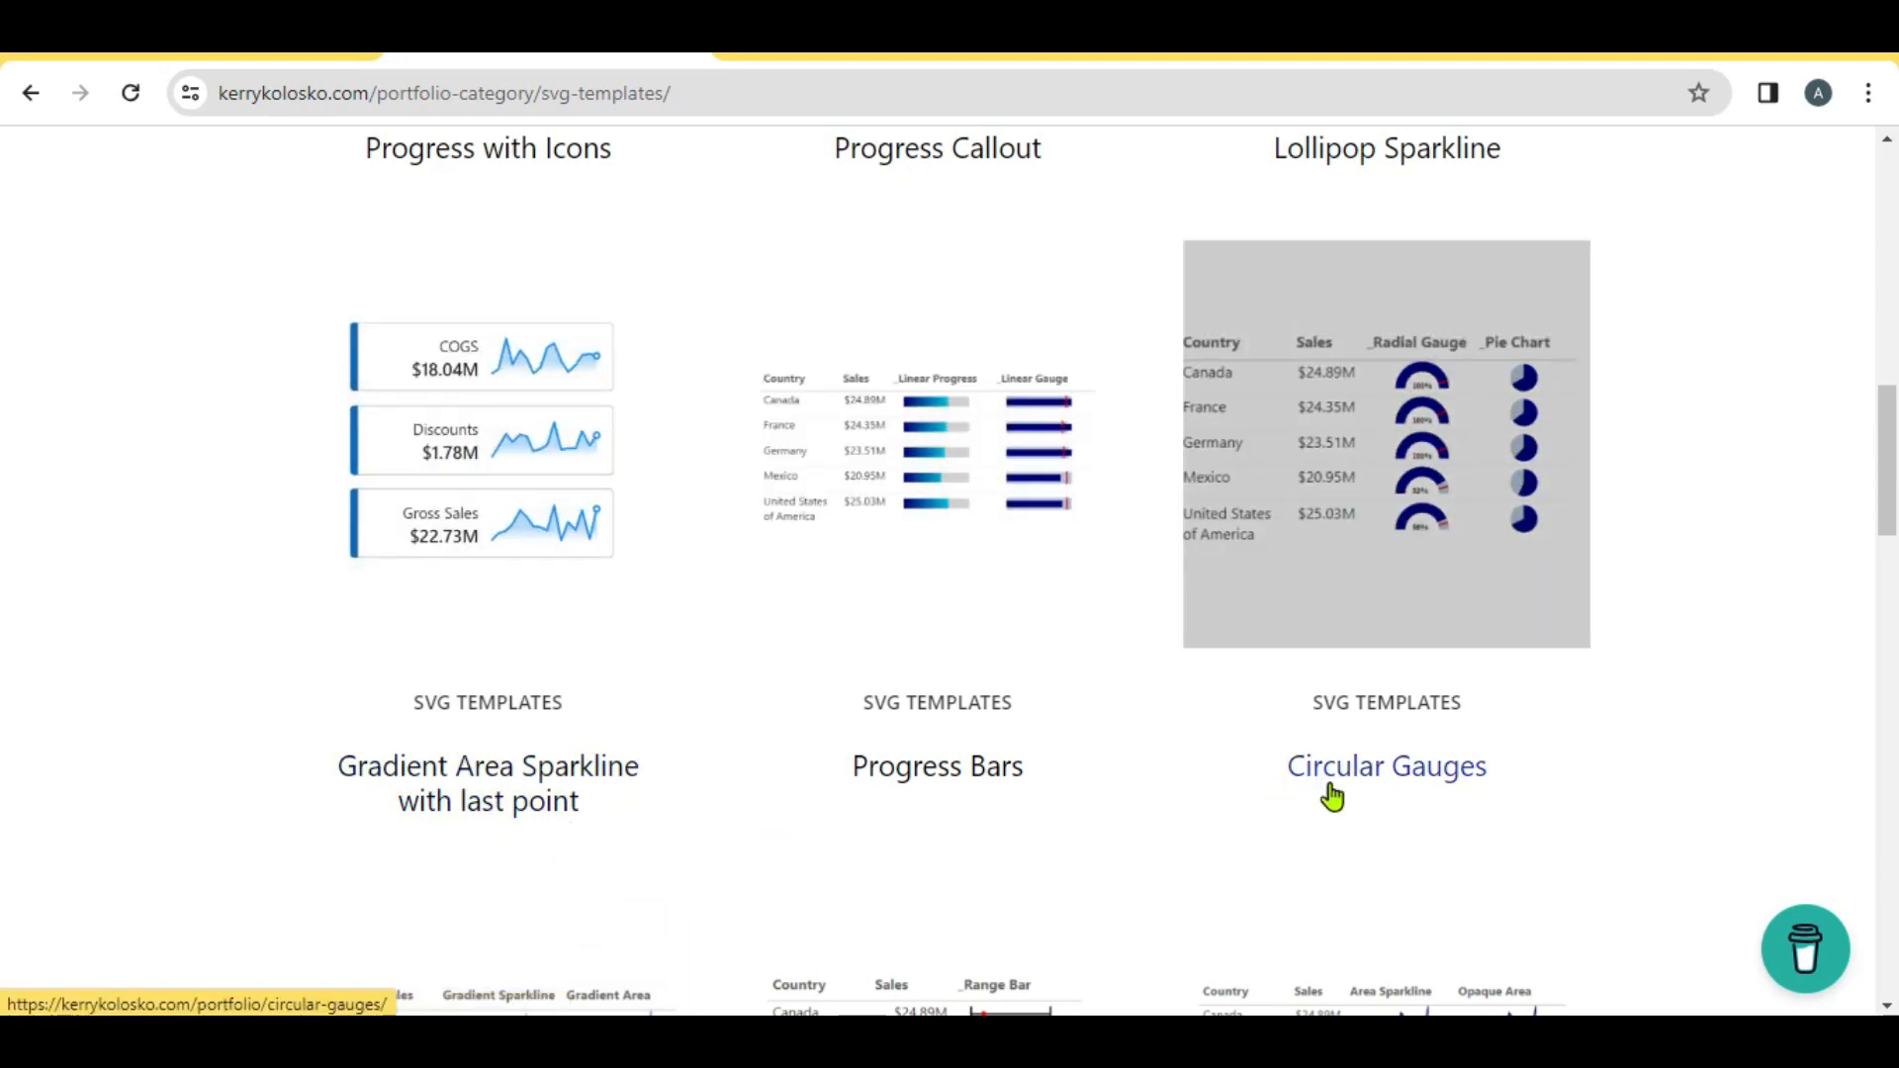
Back in Power BI, duplicate the Sales card with the white accent bar and place the copy directly below it.
scroll(1326, 786, up, 3)
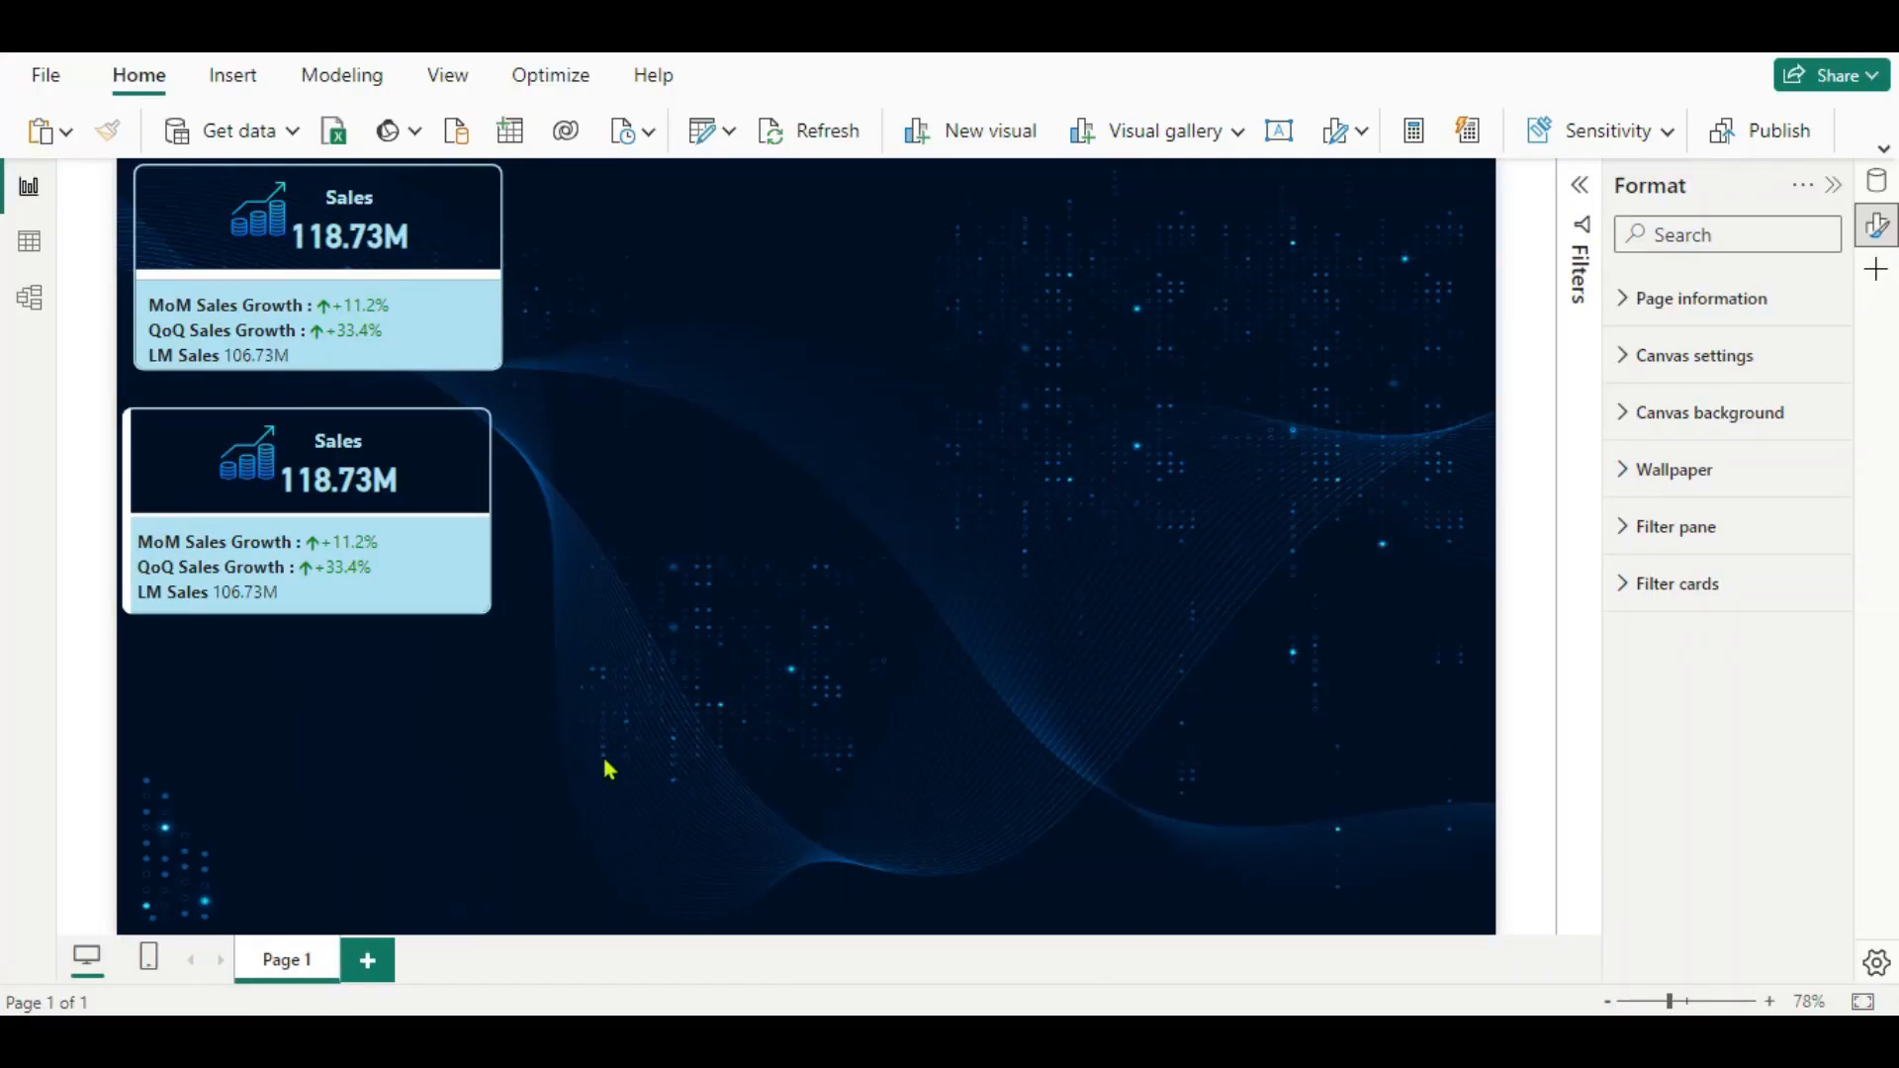
click(480, 463)
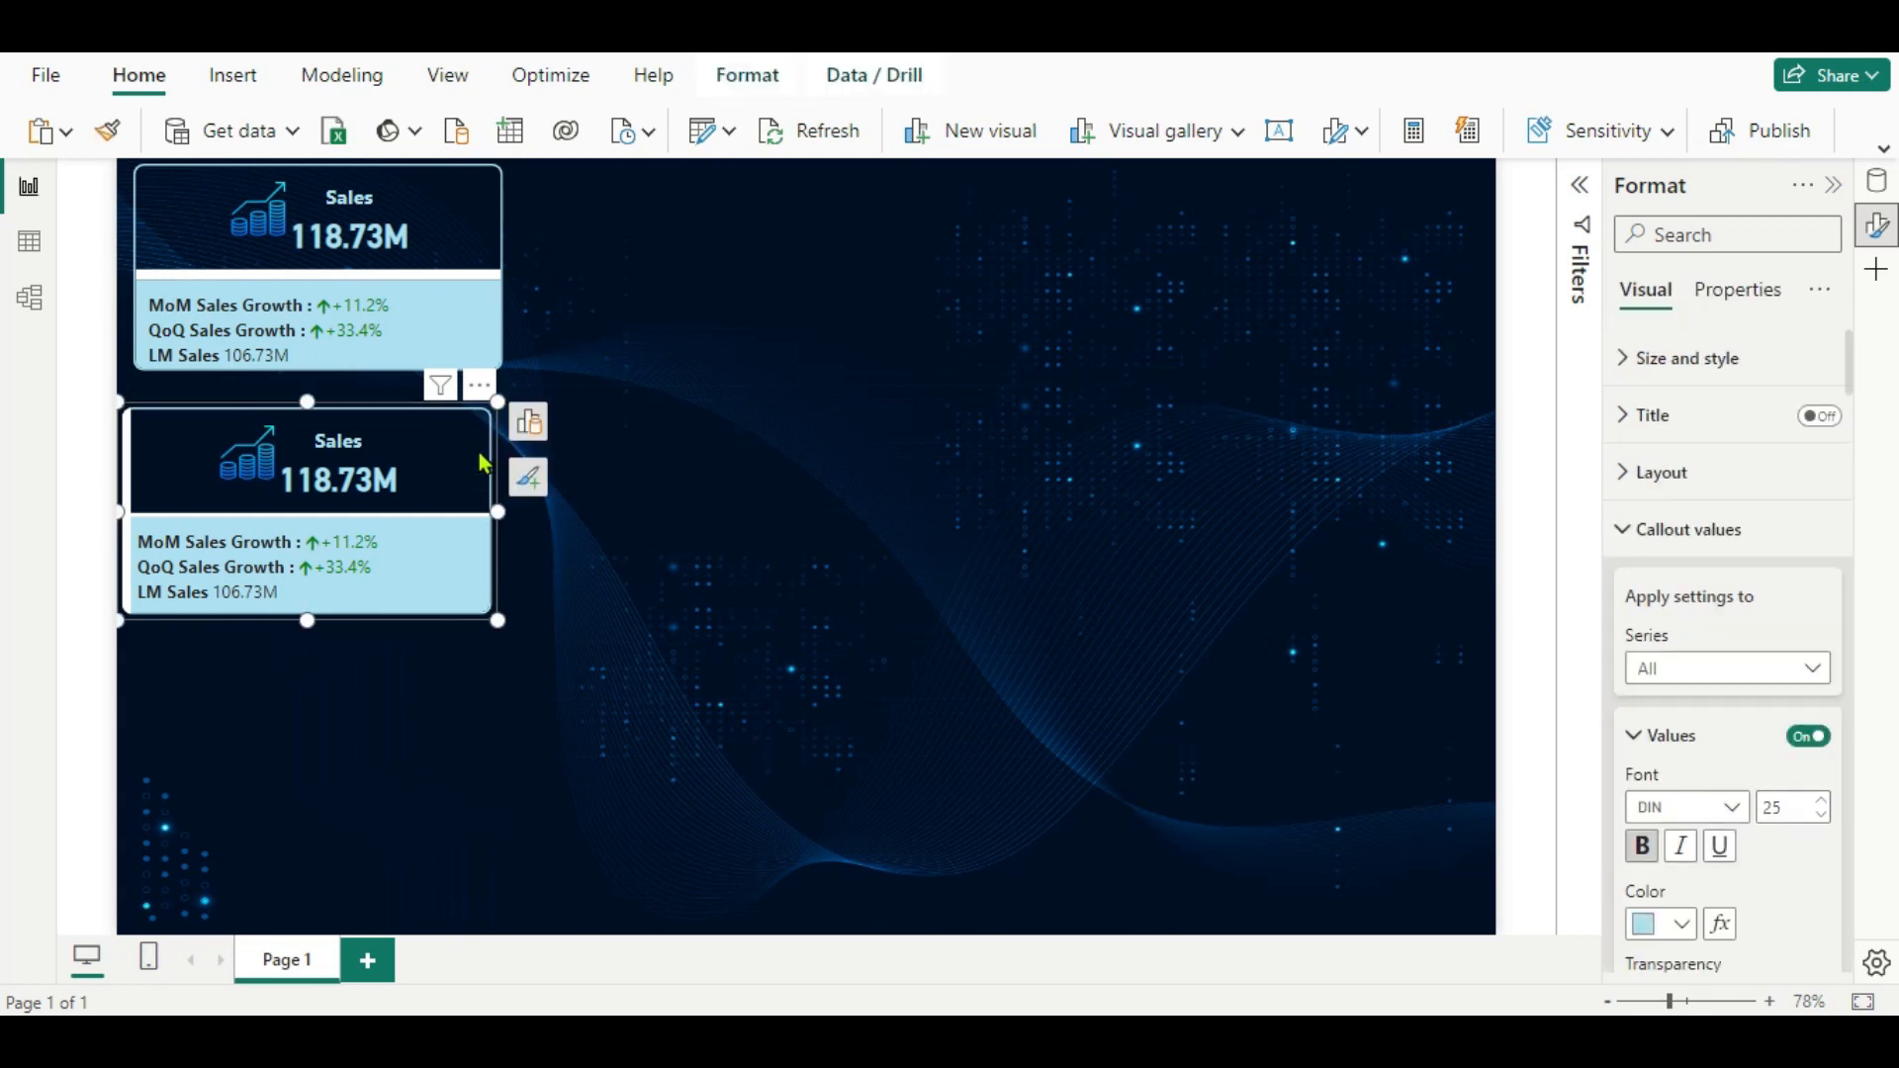
key(ctrl+v)
drag(409, 457, 394, 729)
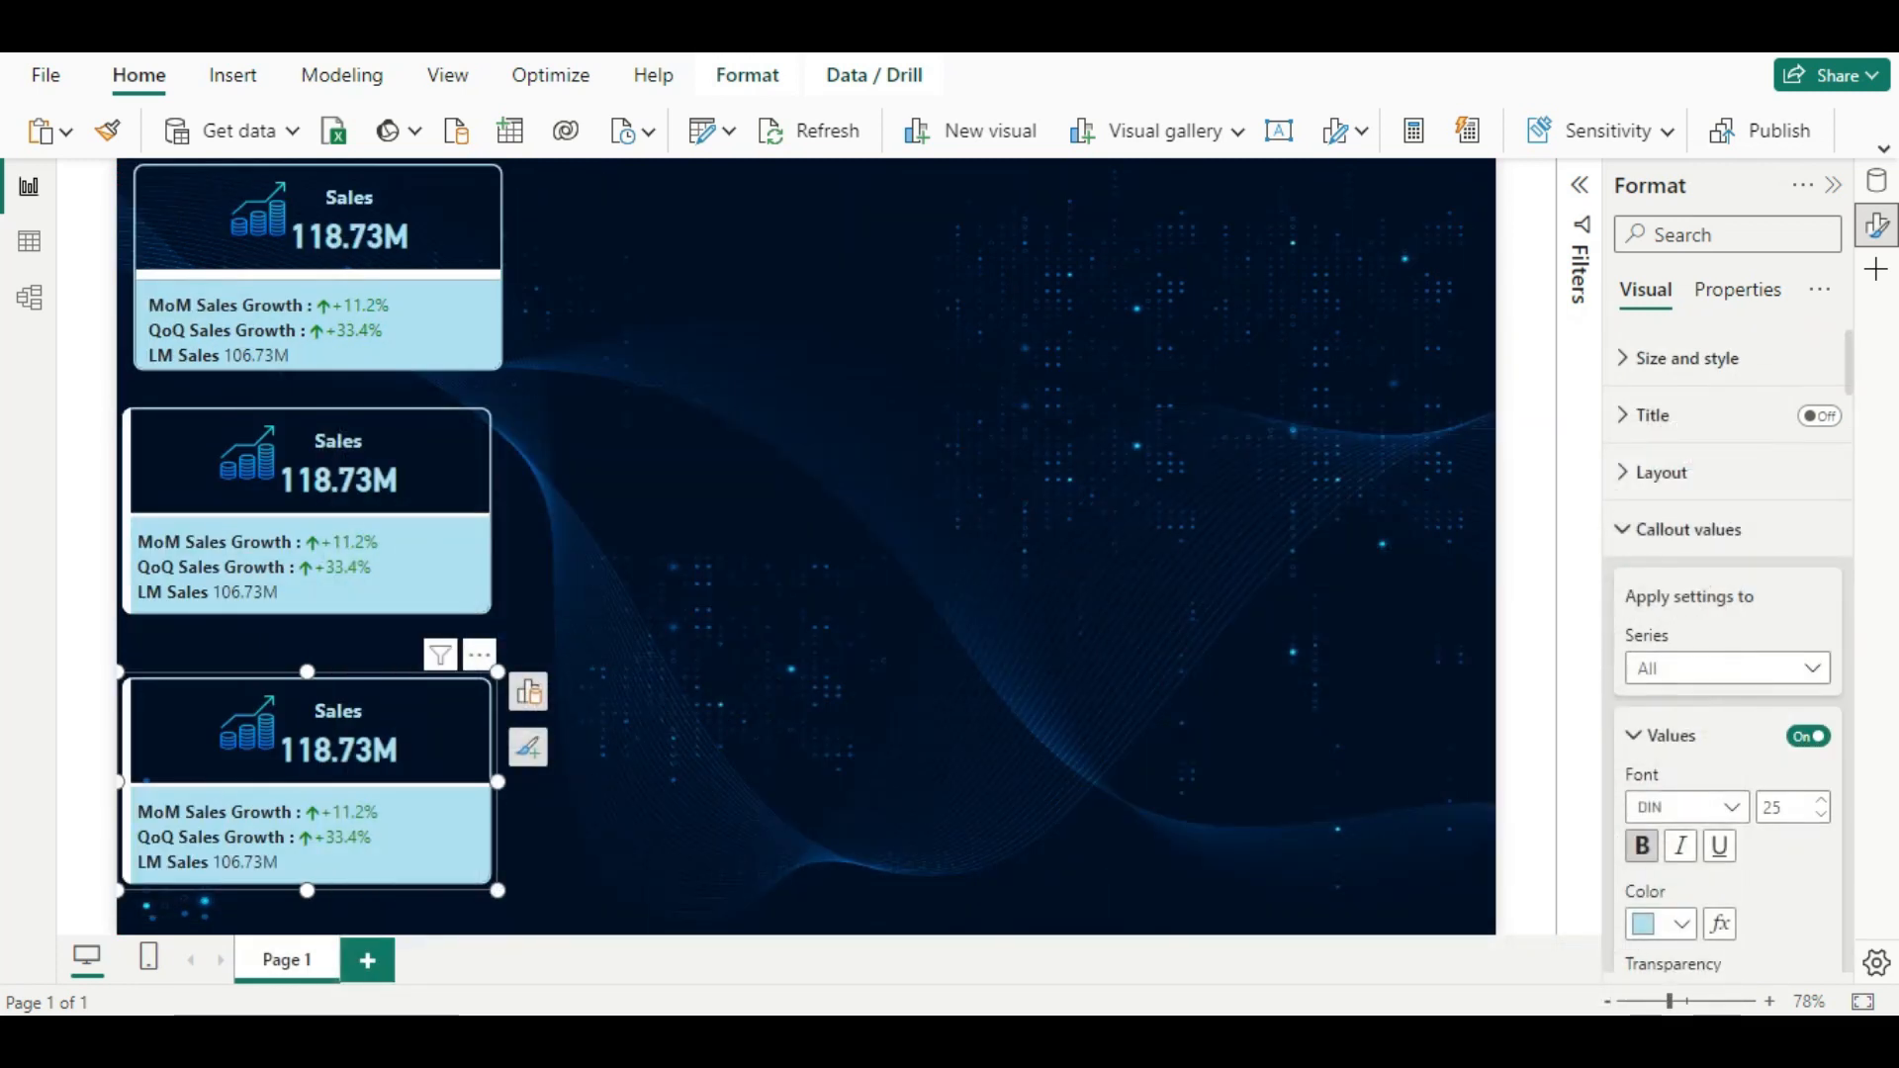
Remove the LM Sales, MoM Sales Growth and QoQ Sales Growth reference labels from the new Sales card copy.
scroll(1694, 698, down, 3)
scroll(1698, 702, up, 3)
scroll(1696, 700, down, 15)
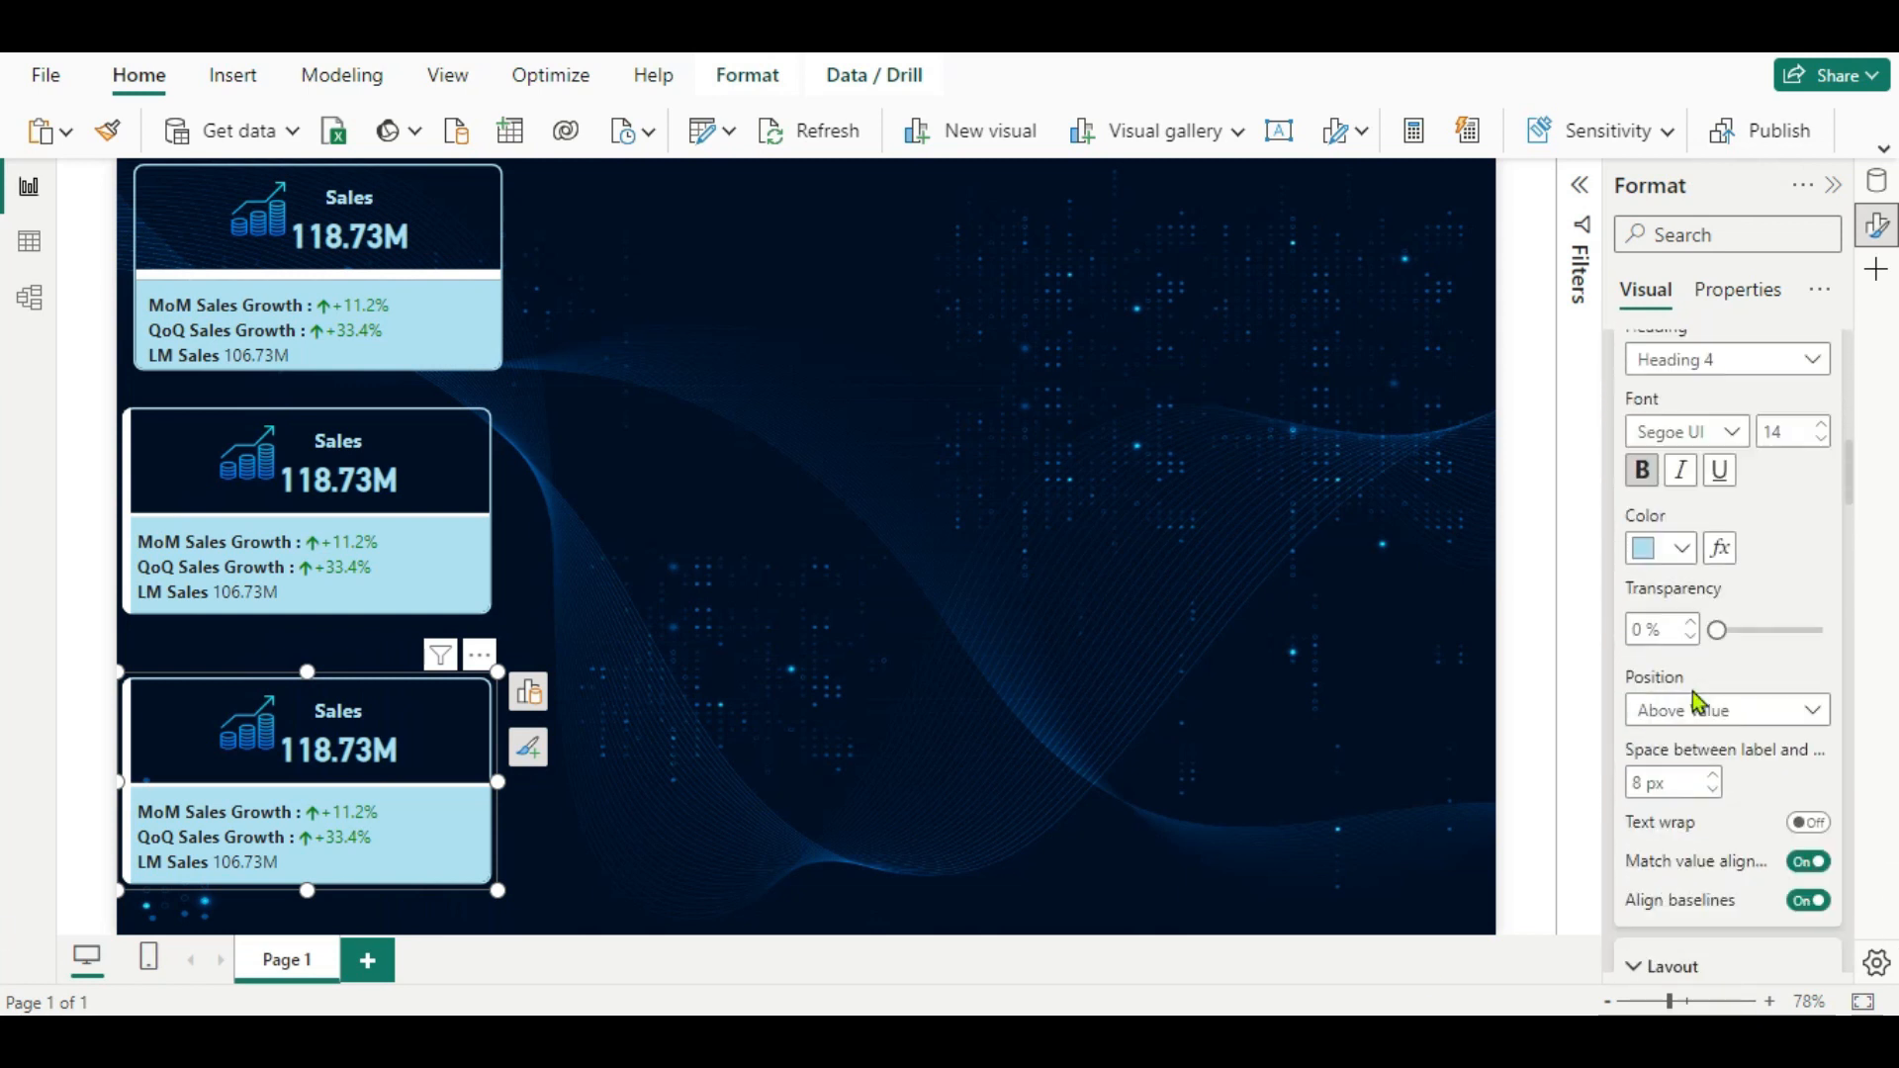
scroll(1694, 697, up, 2)
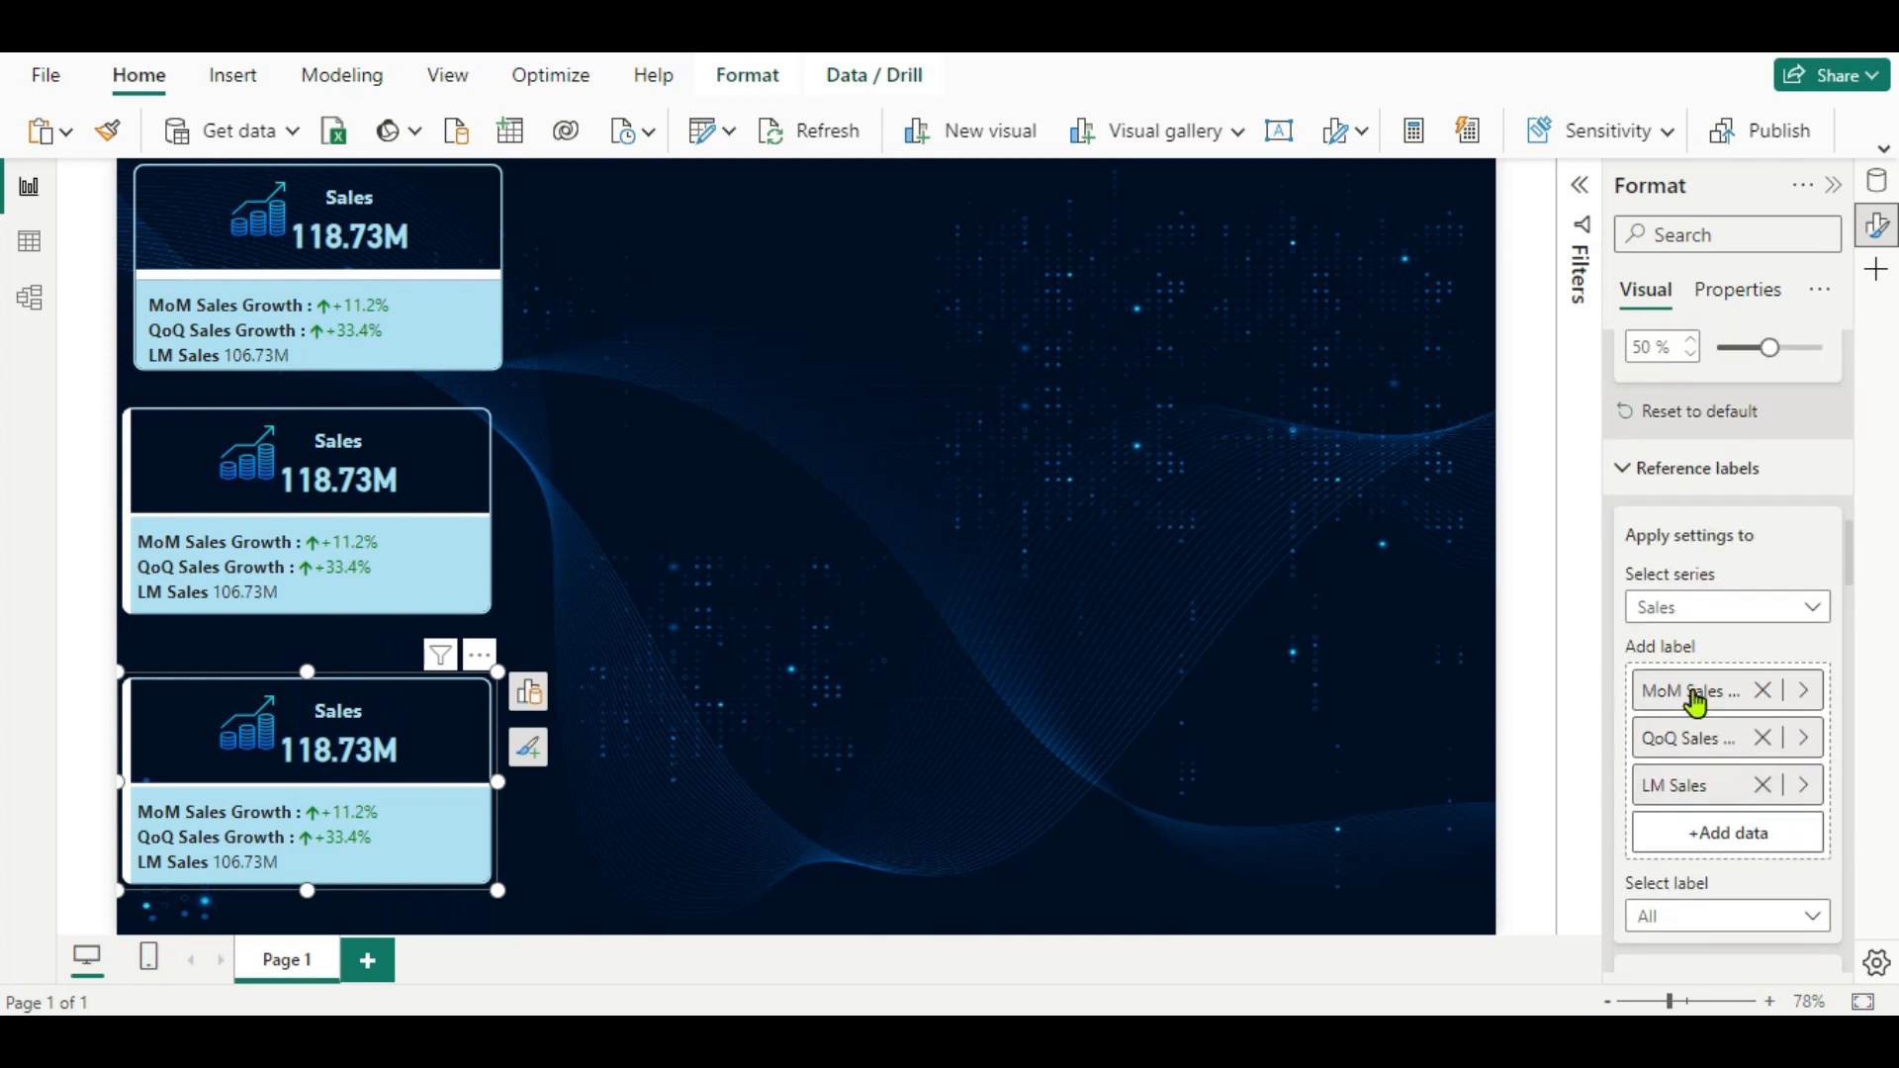
click(1763, 787)
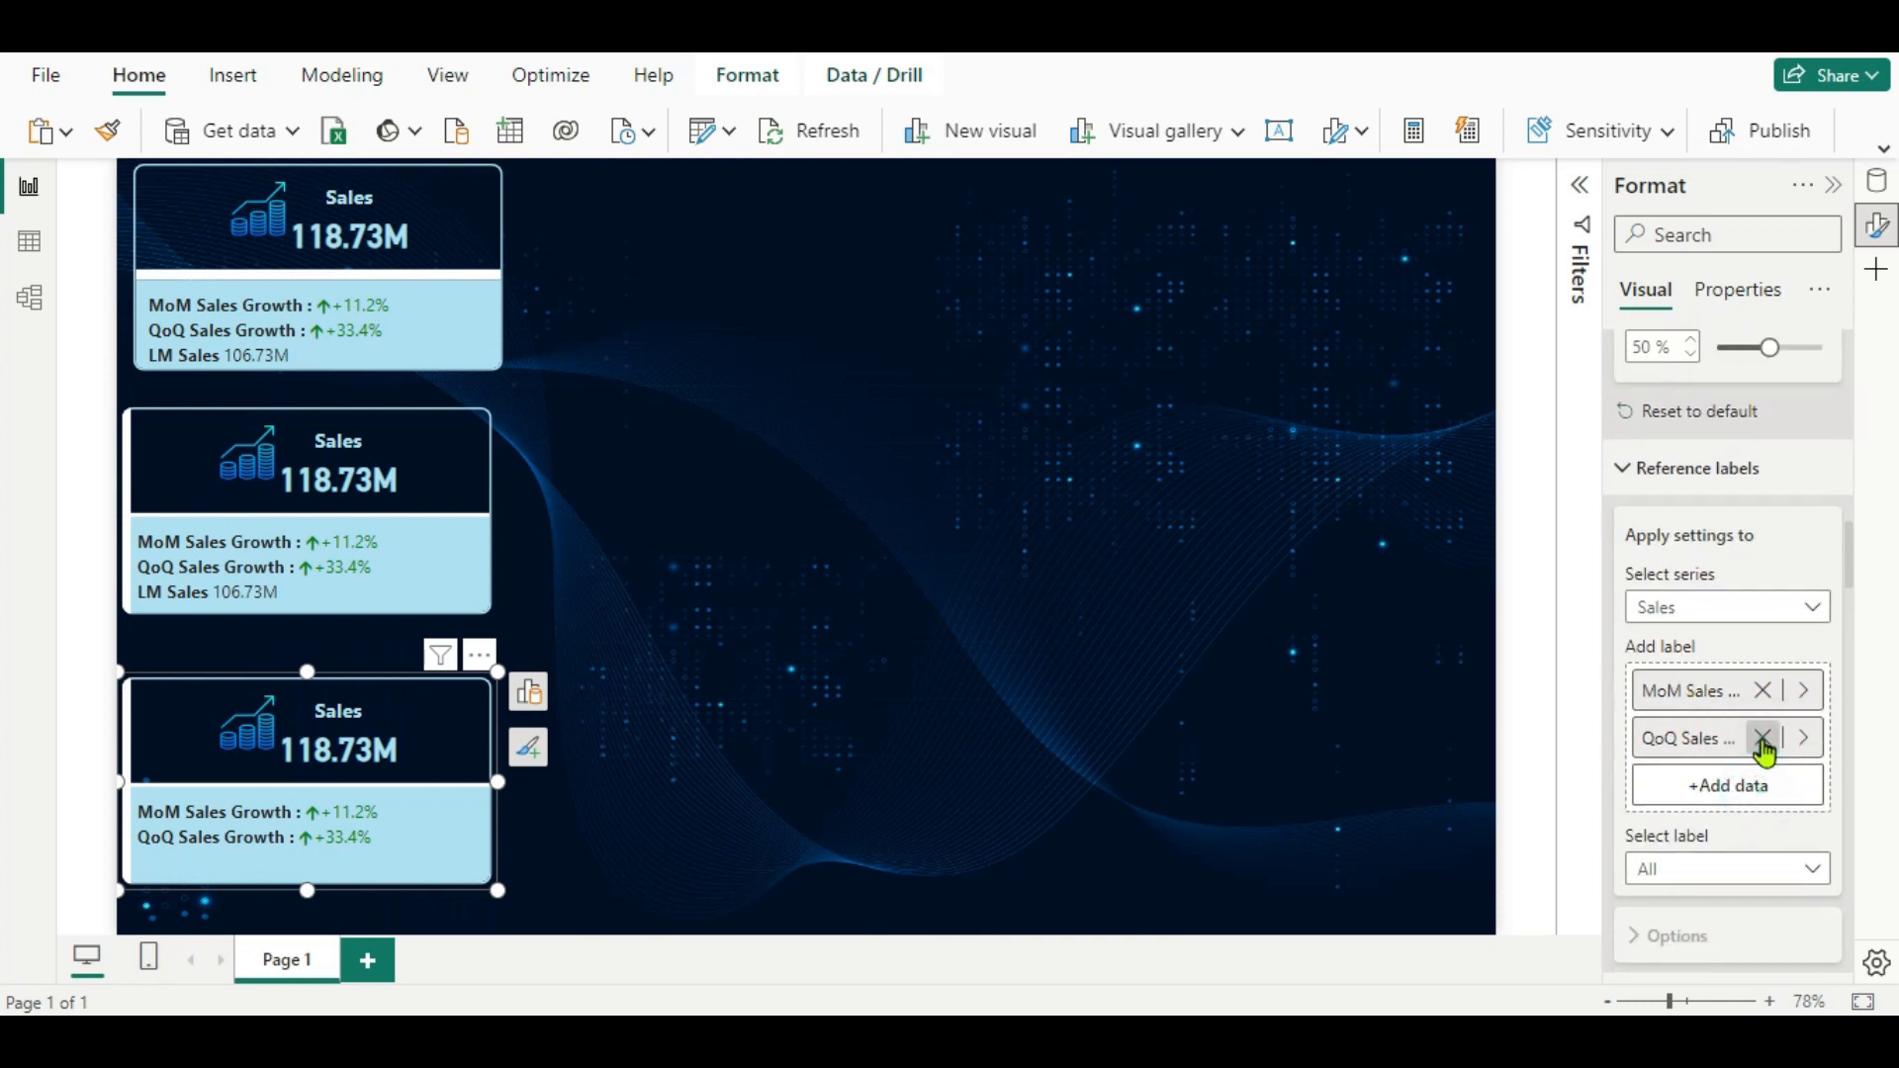
click(1764, 691)
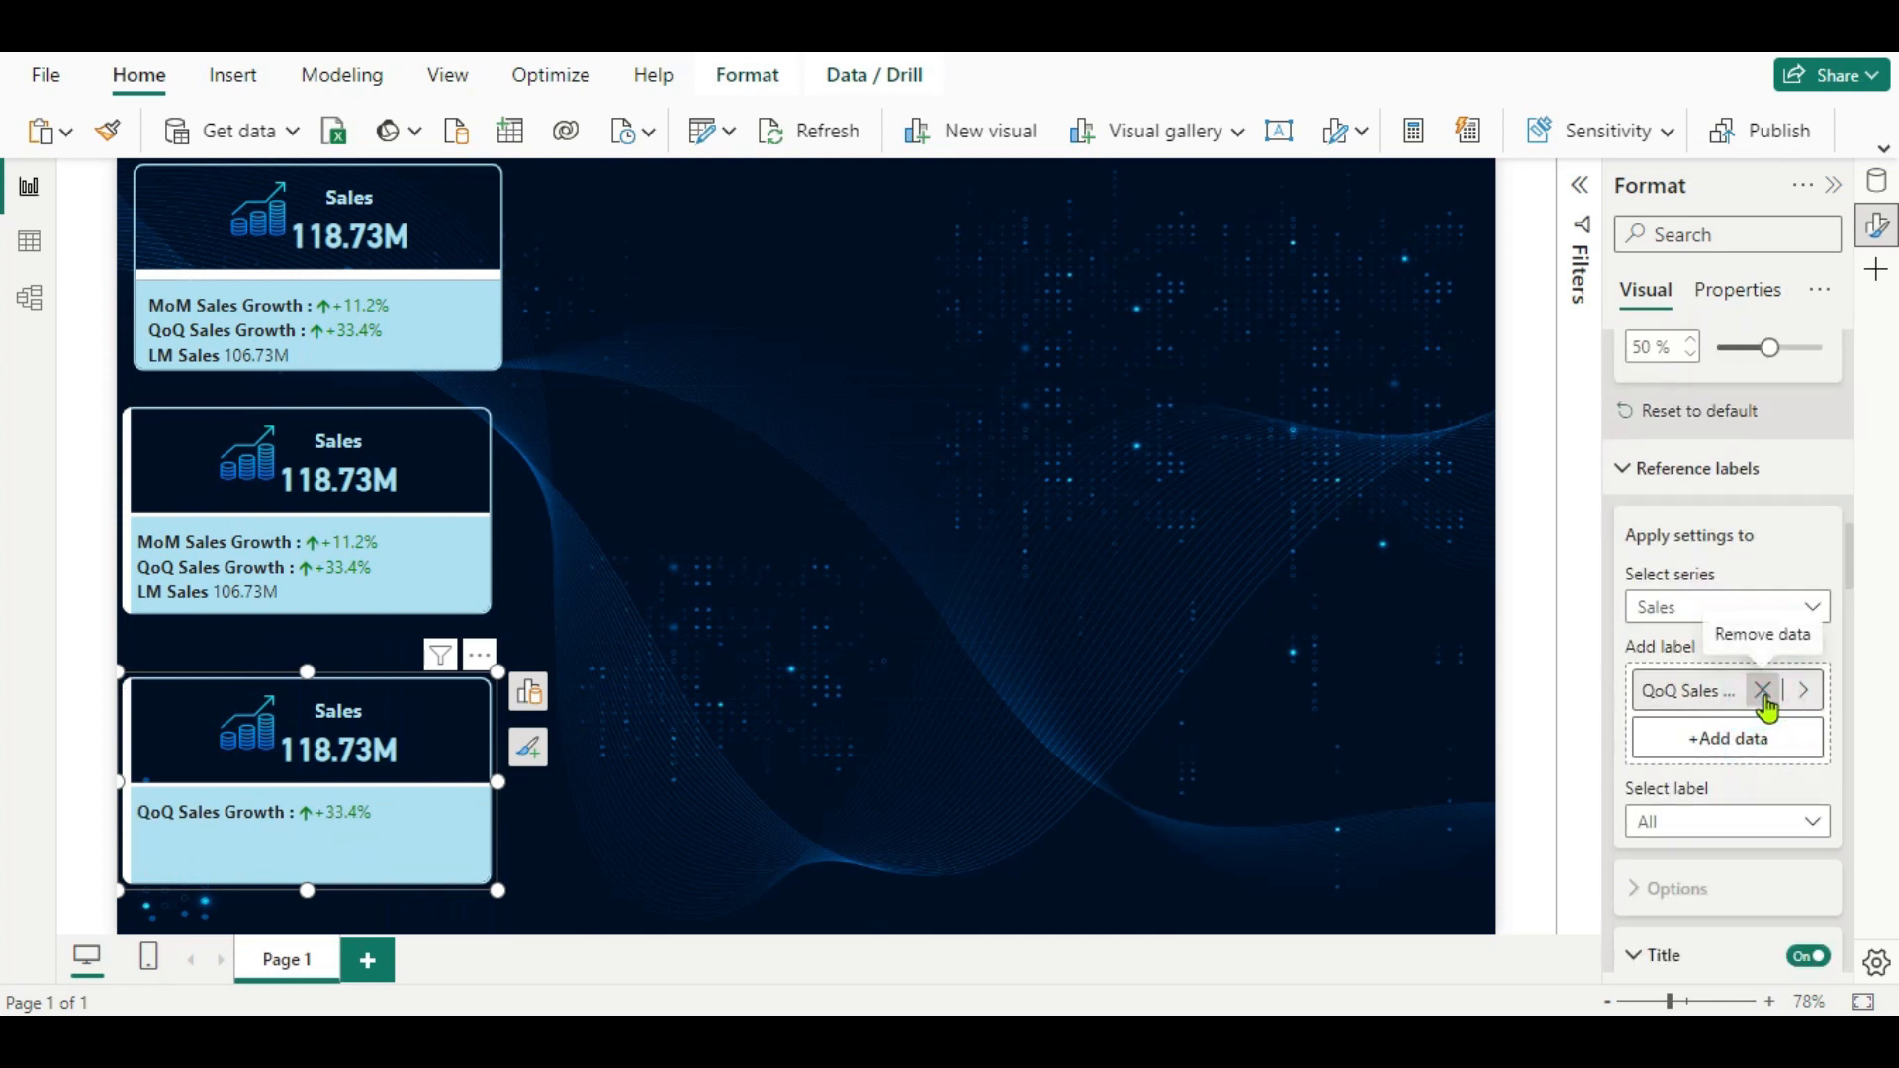
click(1765, 692)
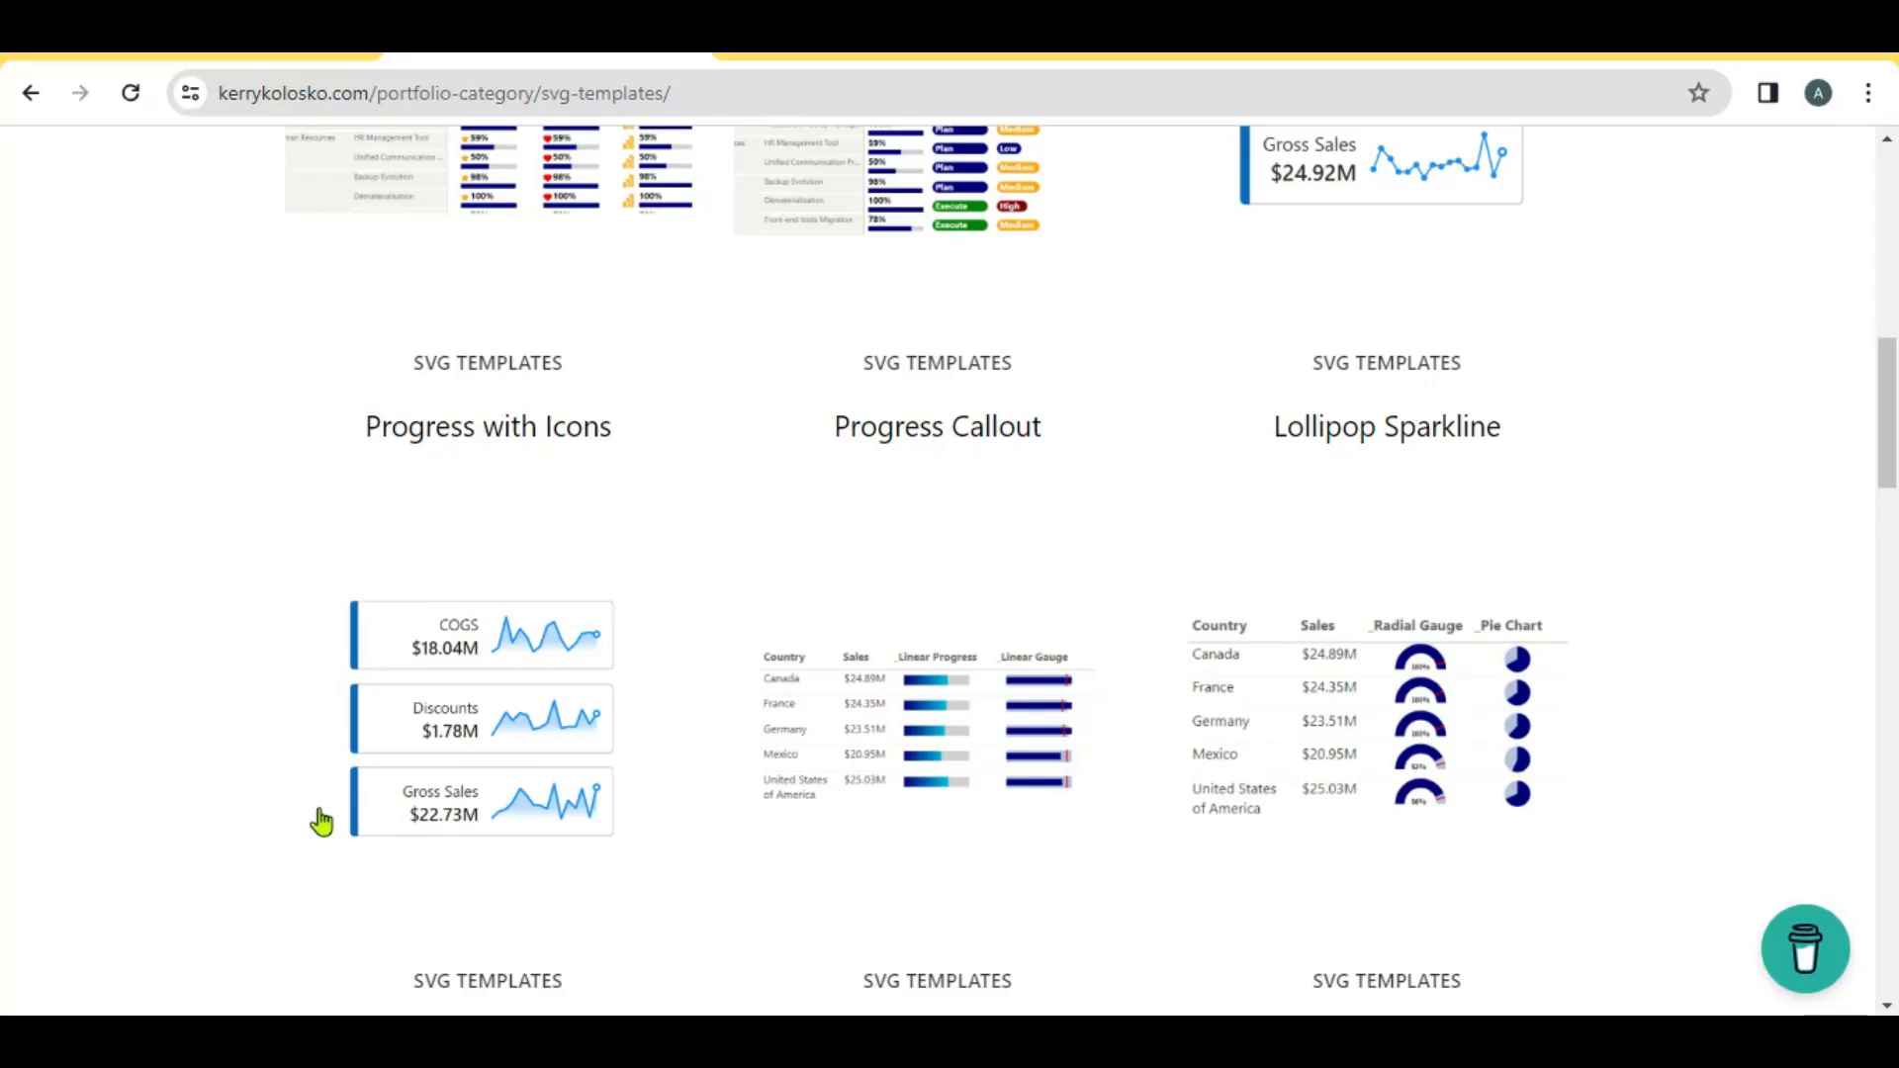
In the browser, open the SVG template "Gradient Area Sparkline with last point".
scroll(598, 880, down, 3)
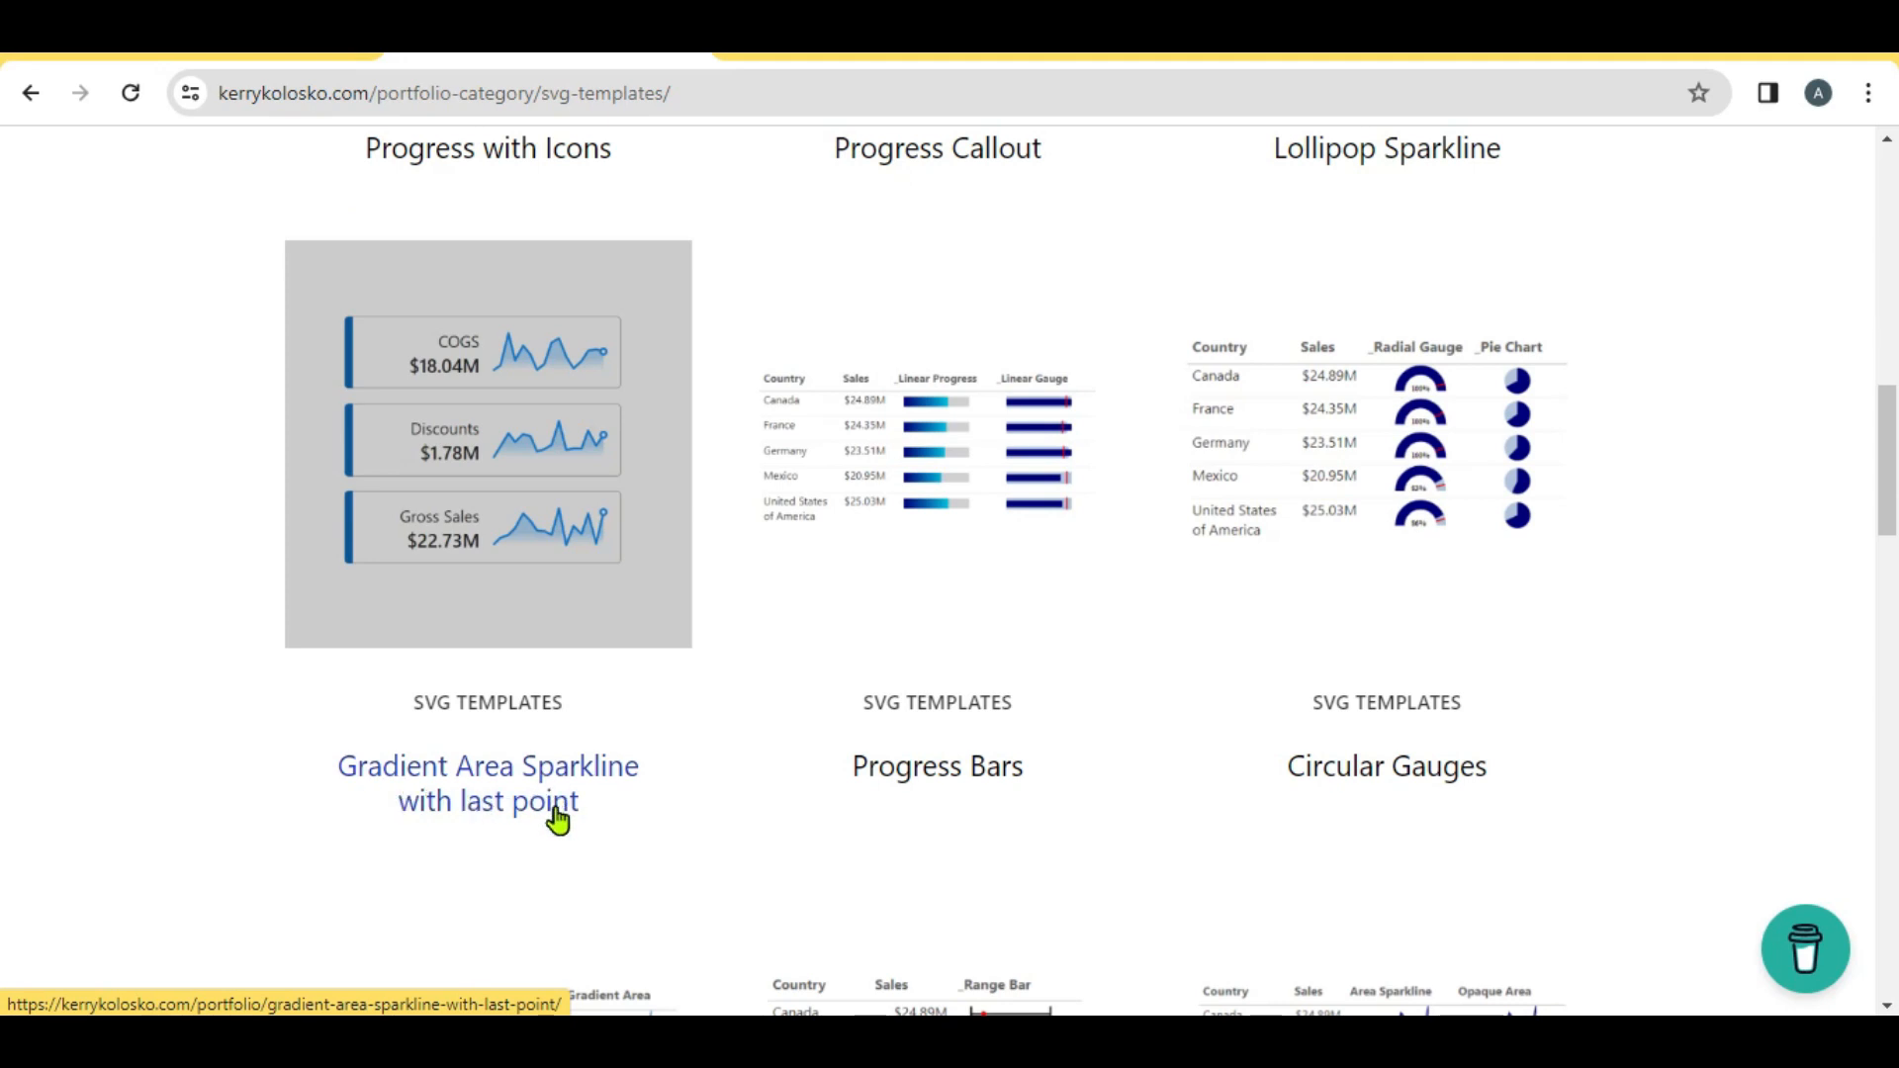
click(585, 619)
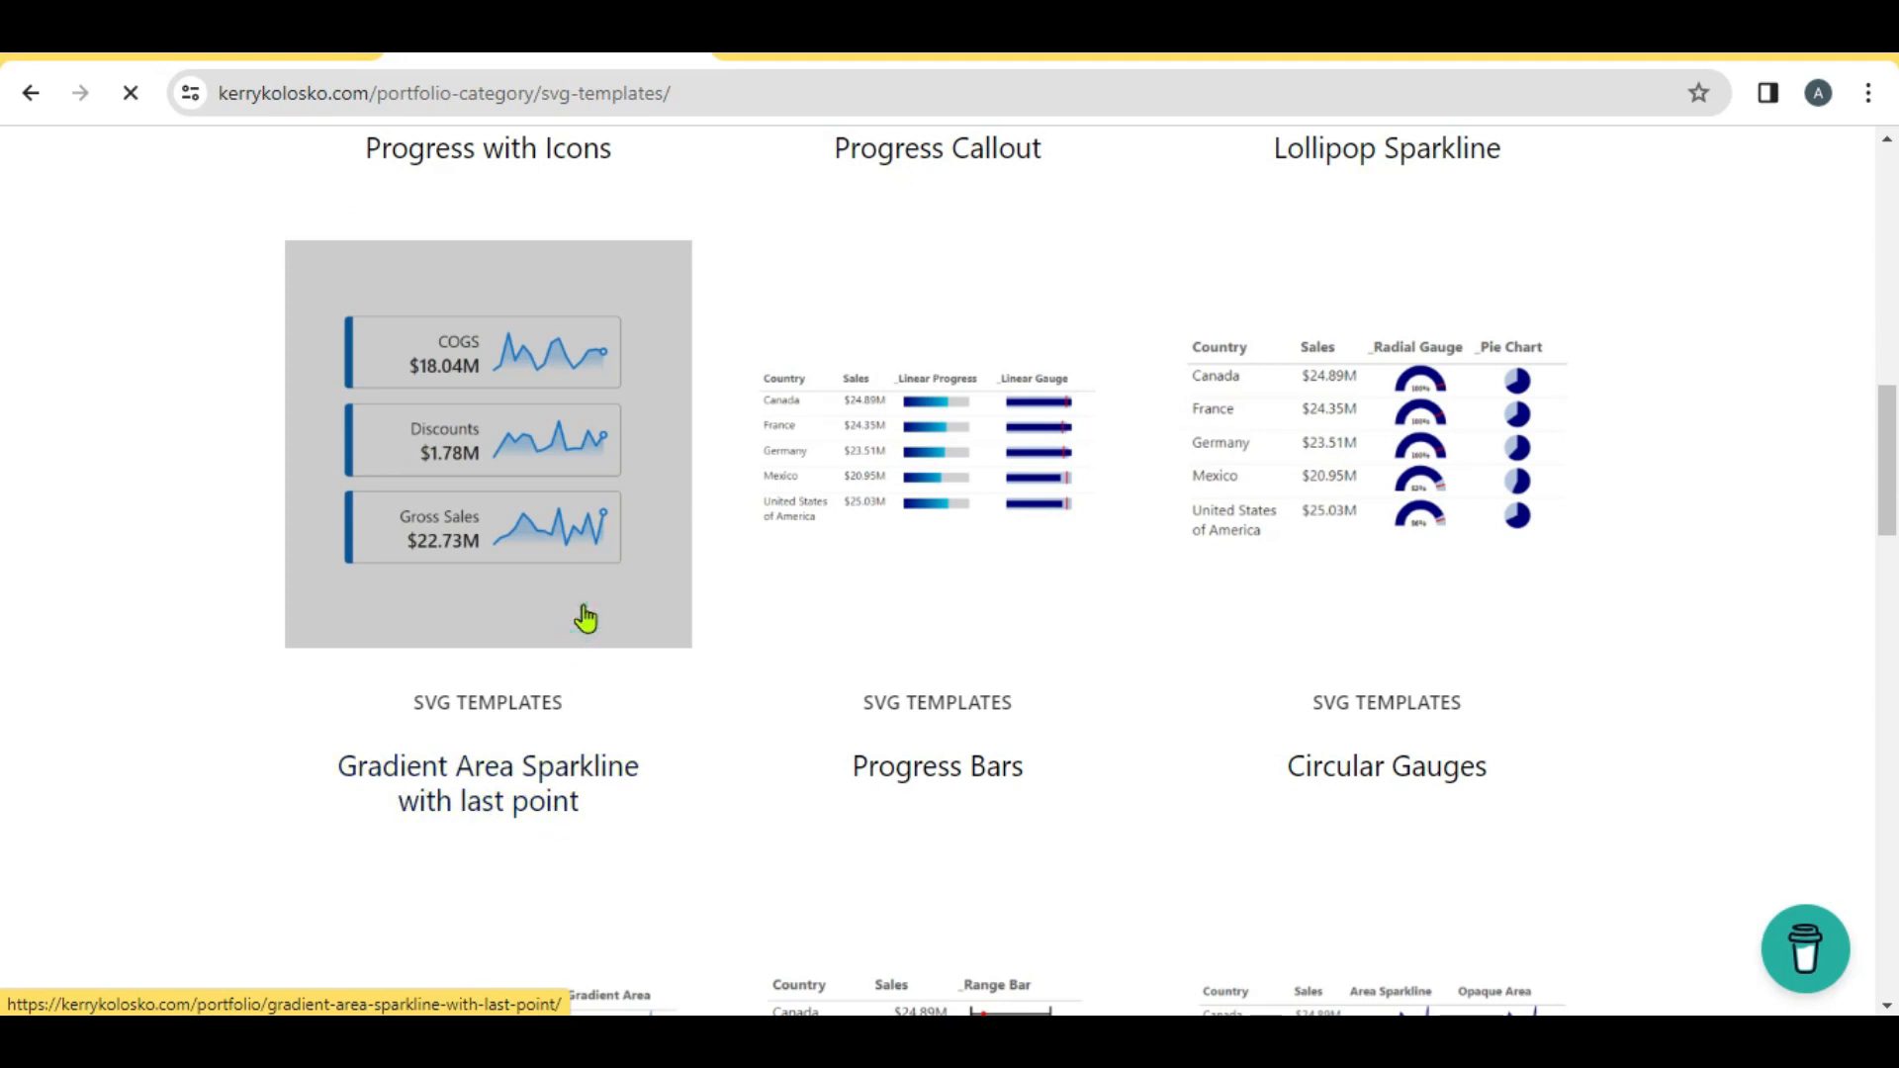
scroll(584, 608, down, 8)
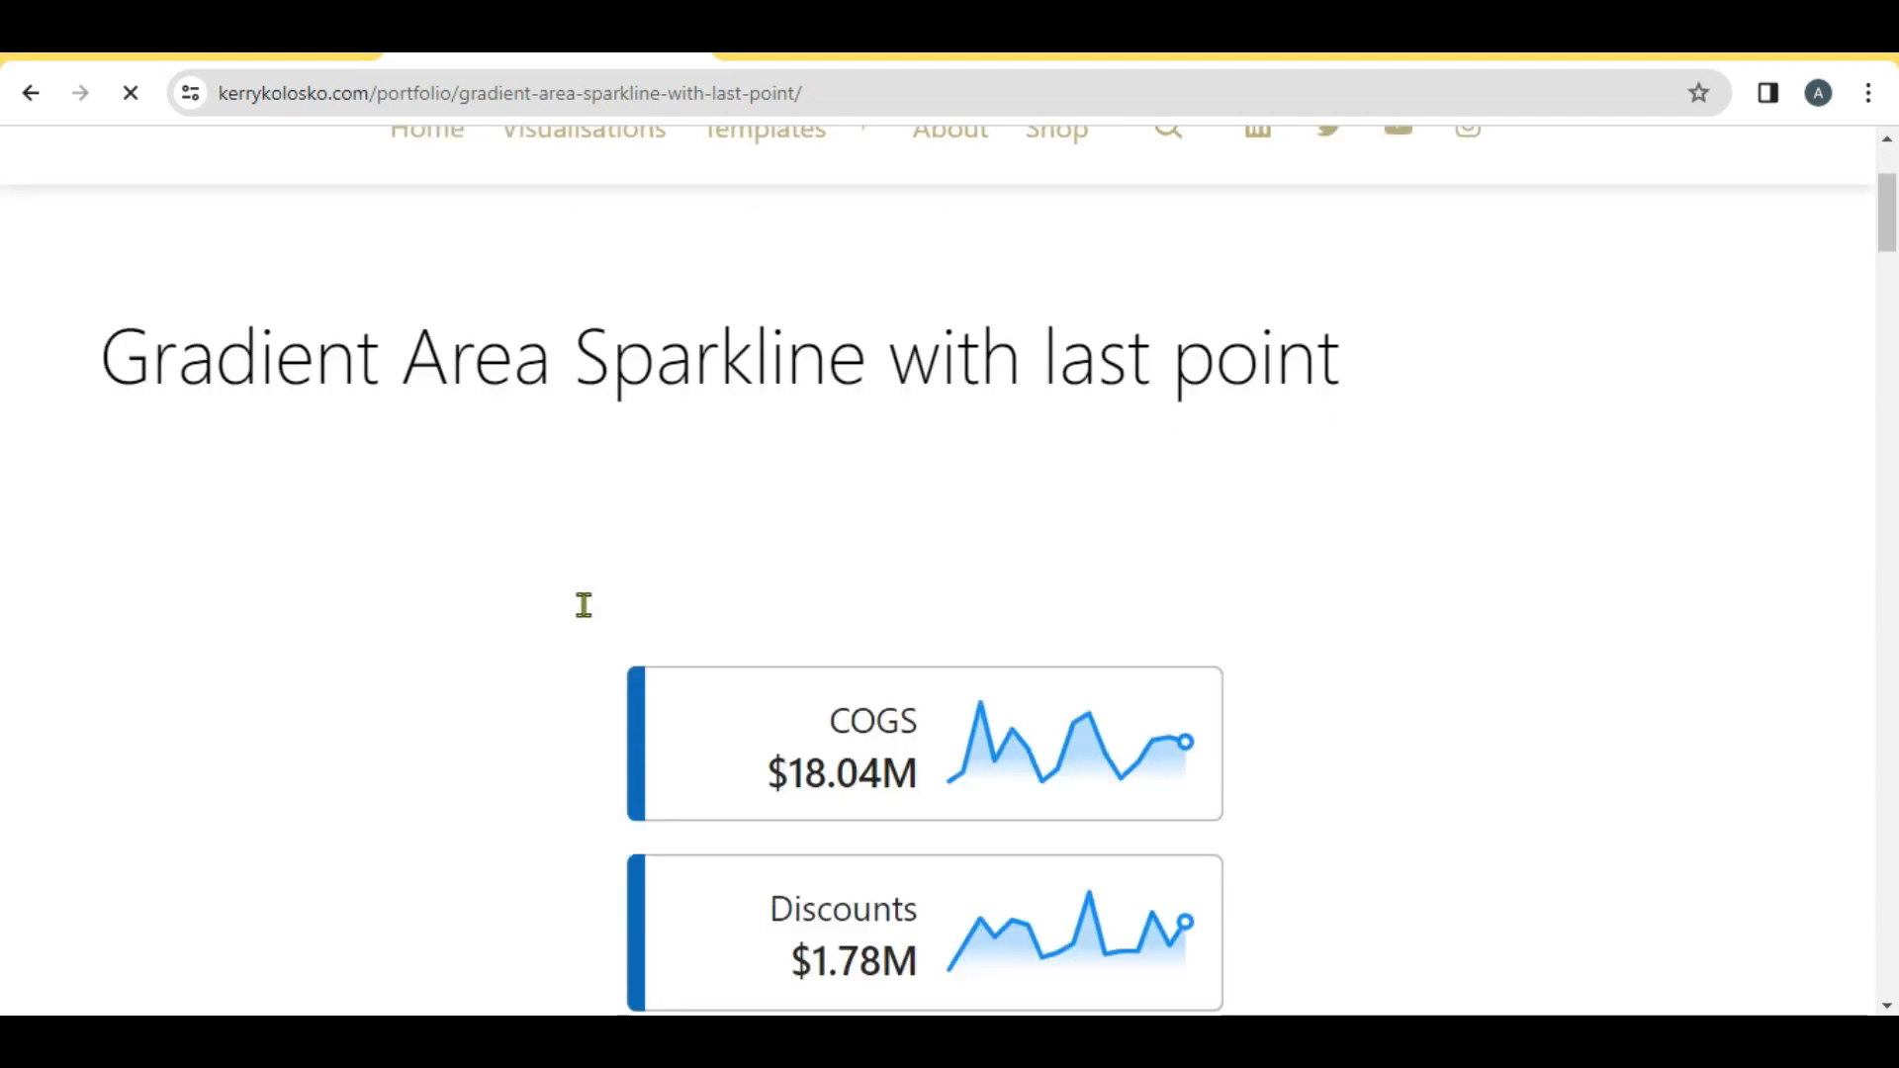
Look through the template's DAX code for use in a singular visual, from the color variables to the returned SVG image URL.
scroll(584, 608, down, 15)
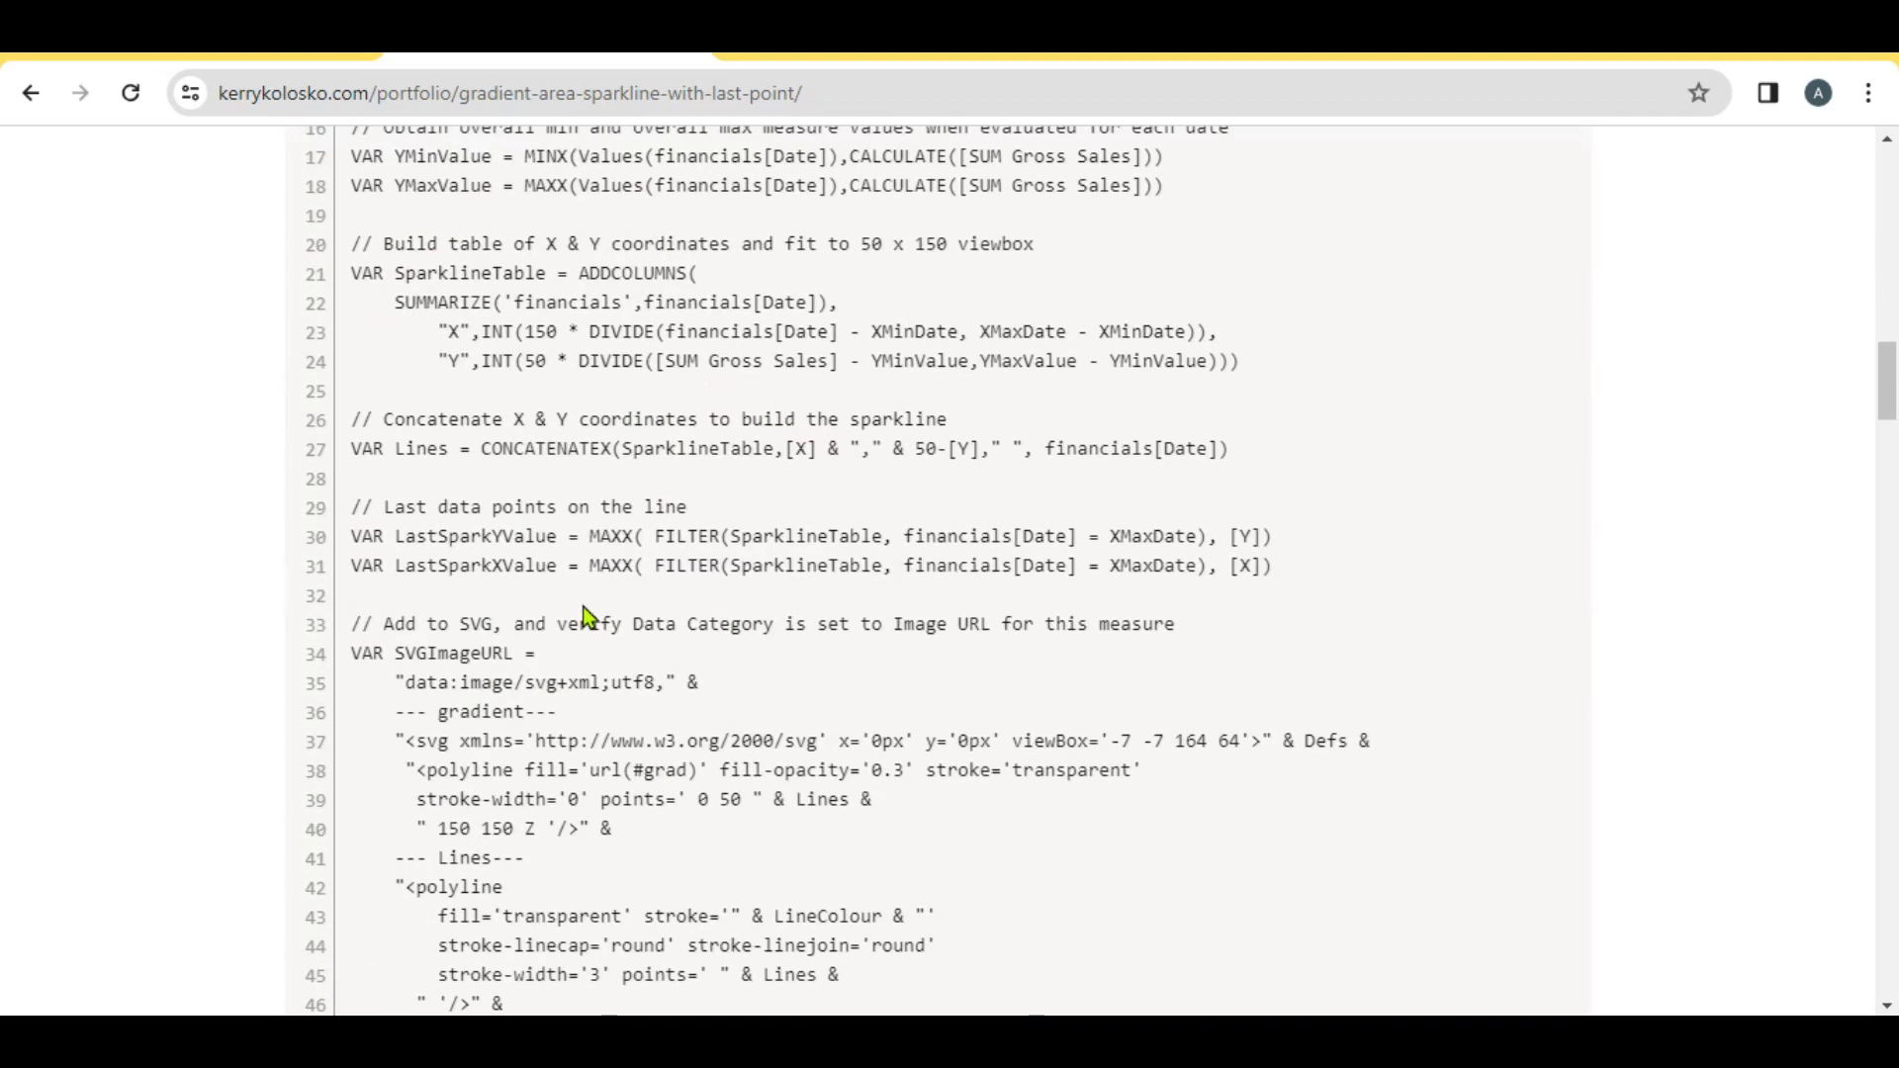
scroll(591, 618, down, 4)
scroll(583, 607, up, 6)
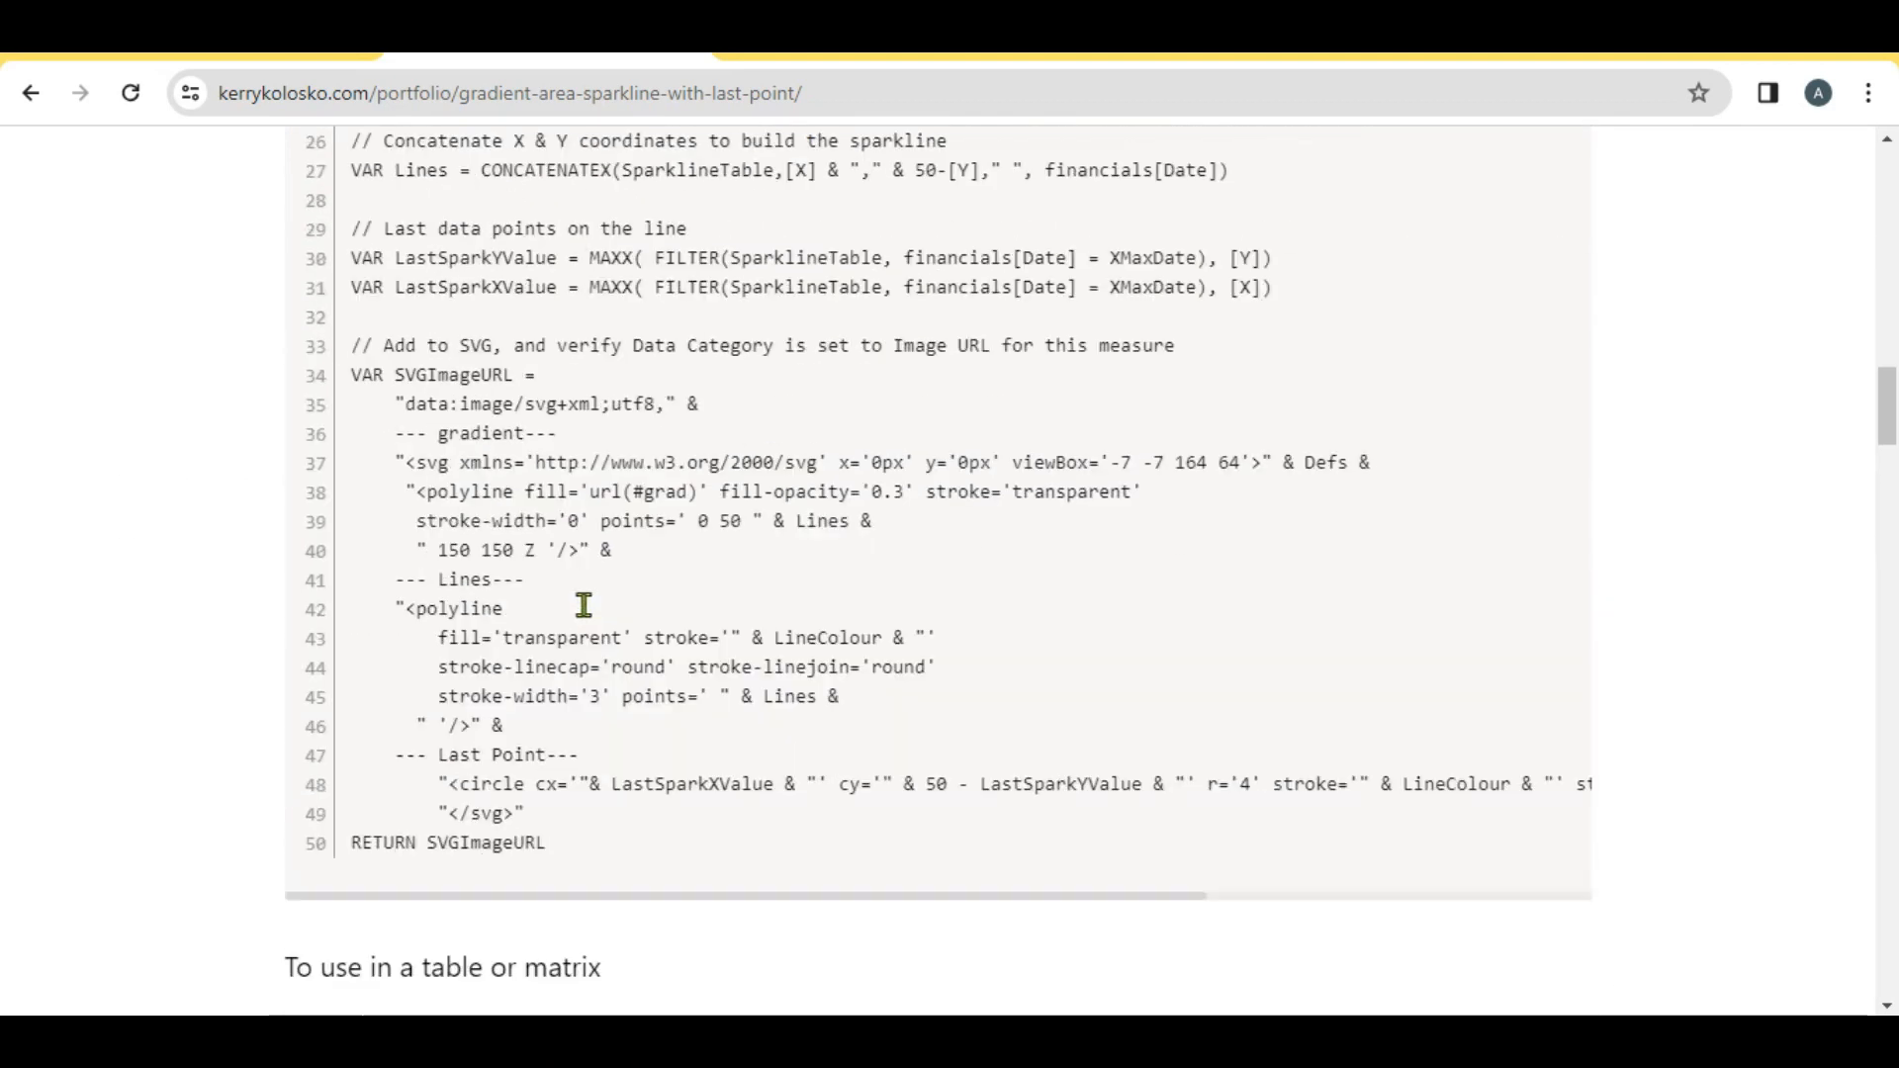
scroll(499, 1009, up, 10)
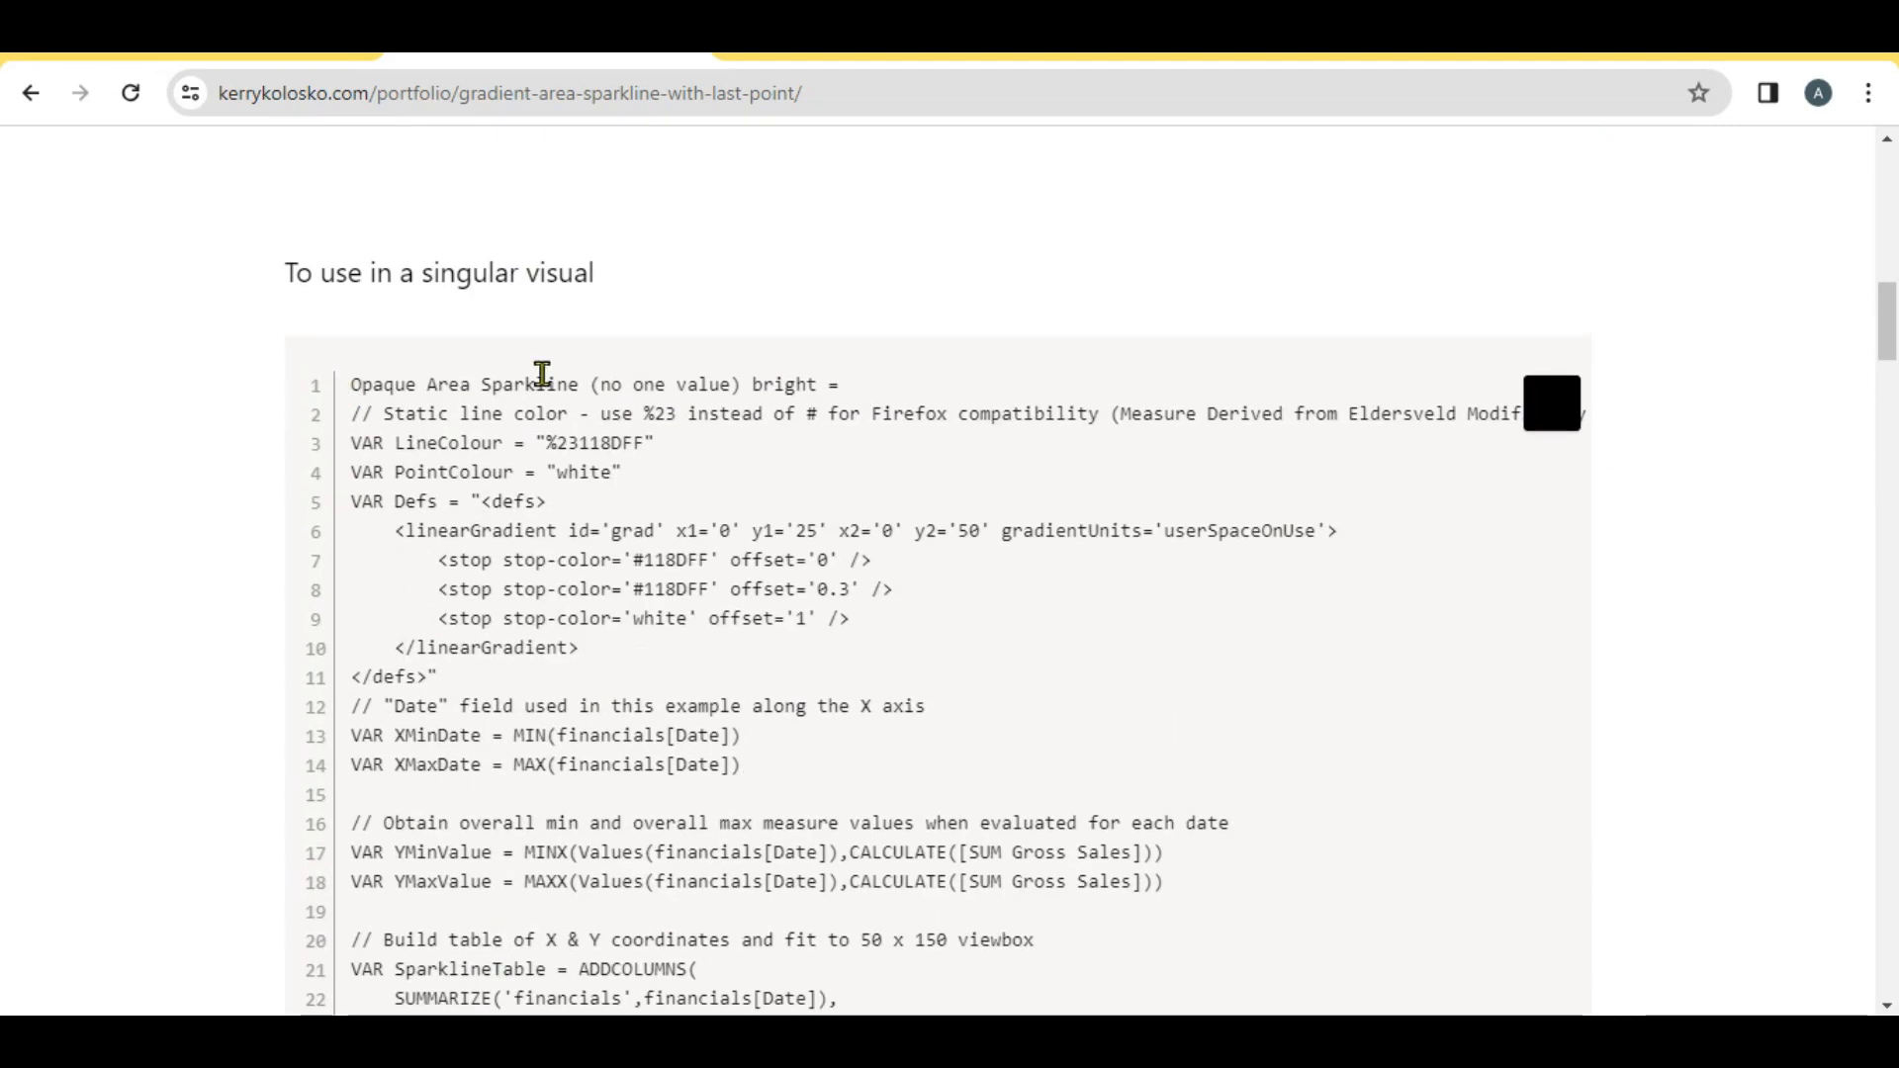
scroll(578, 613, down, 8)
scroll(579, 614, up, 10)
scroll(584, 612, down, 4)
scroll(608, 661, down, 8)
scroll(609, 661, up, 4)
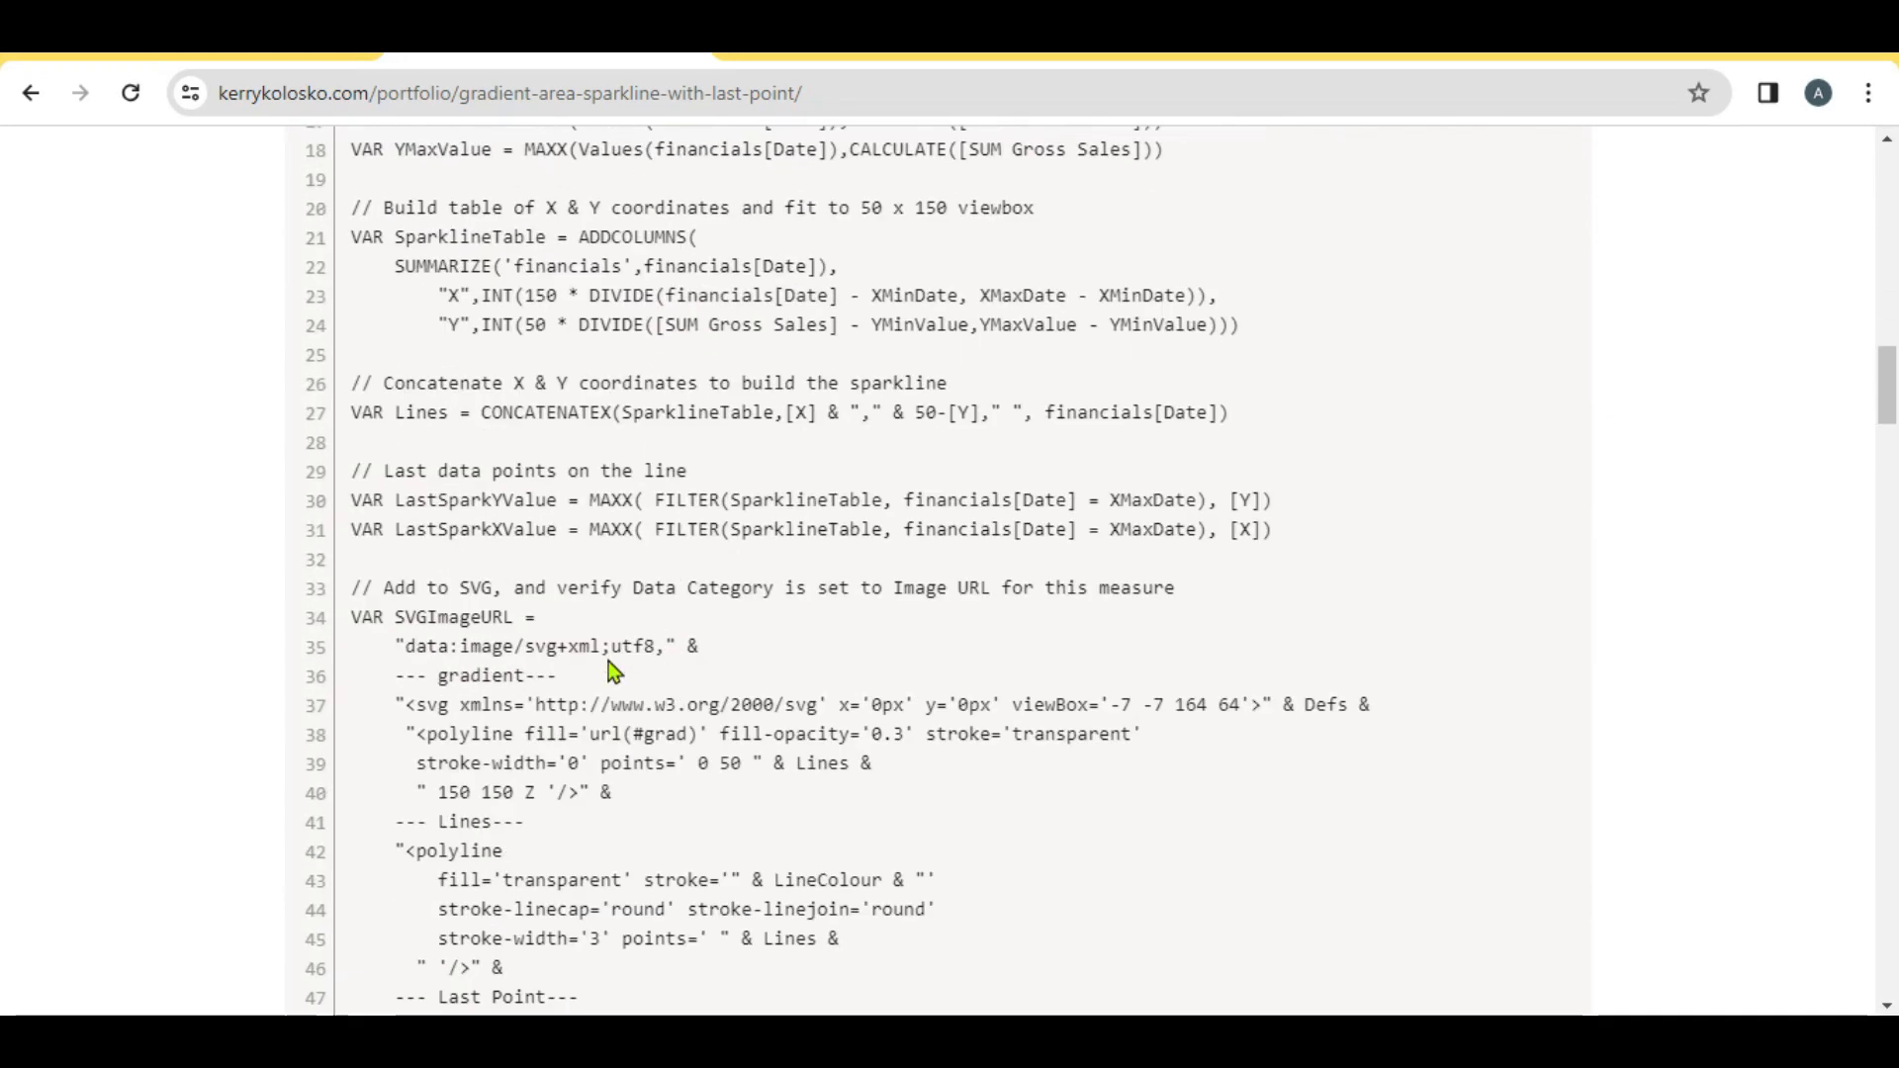
scroll(609, 661, up, 6)
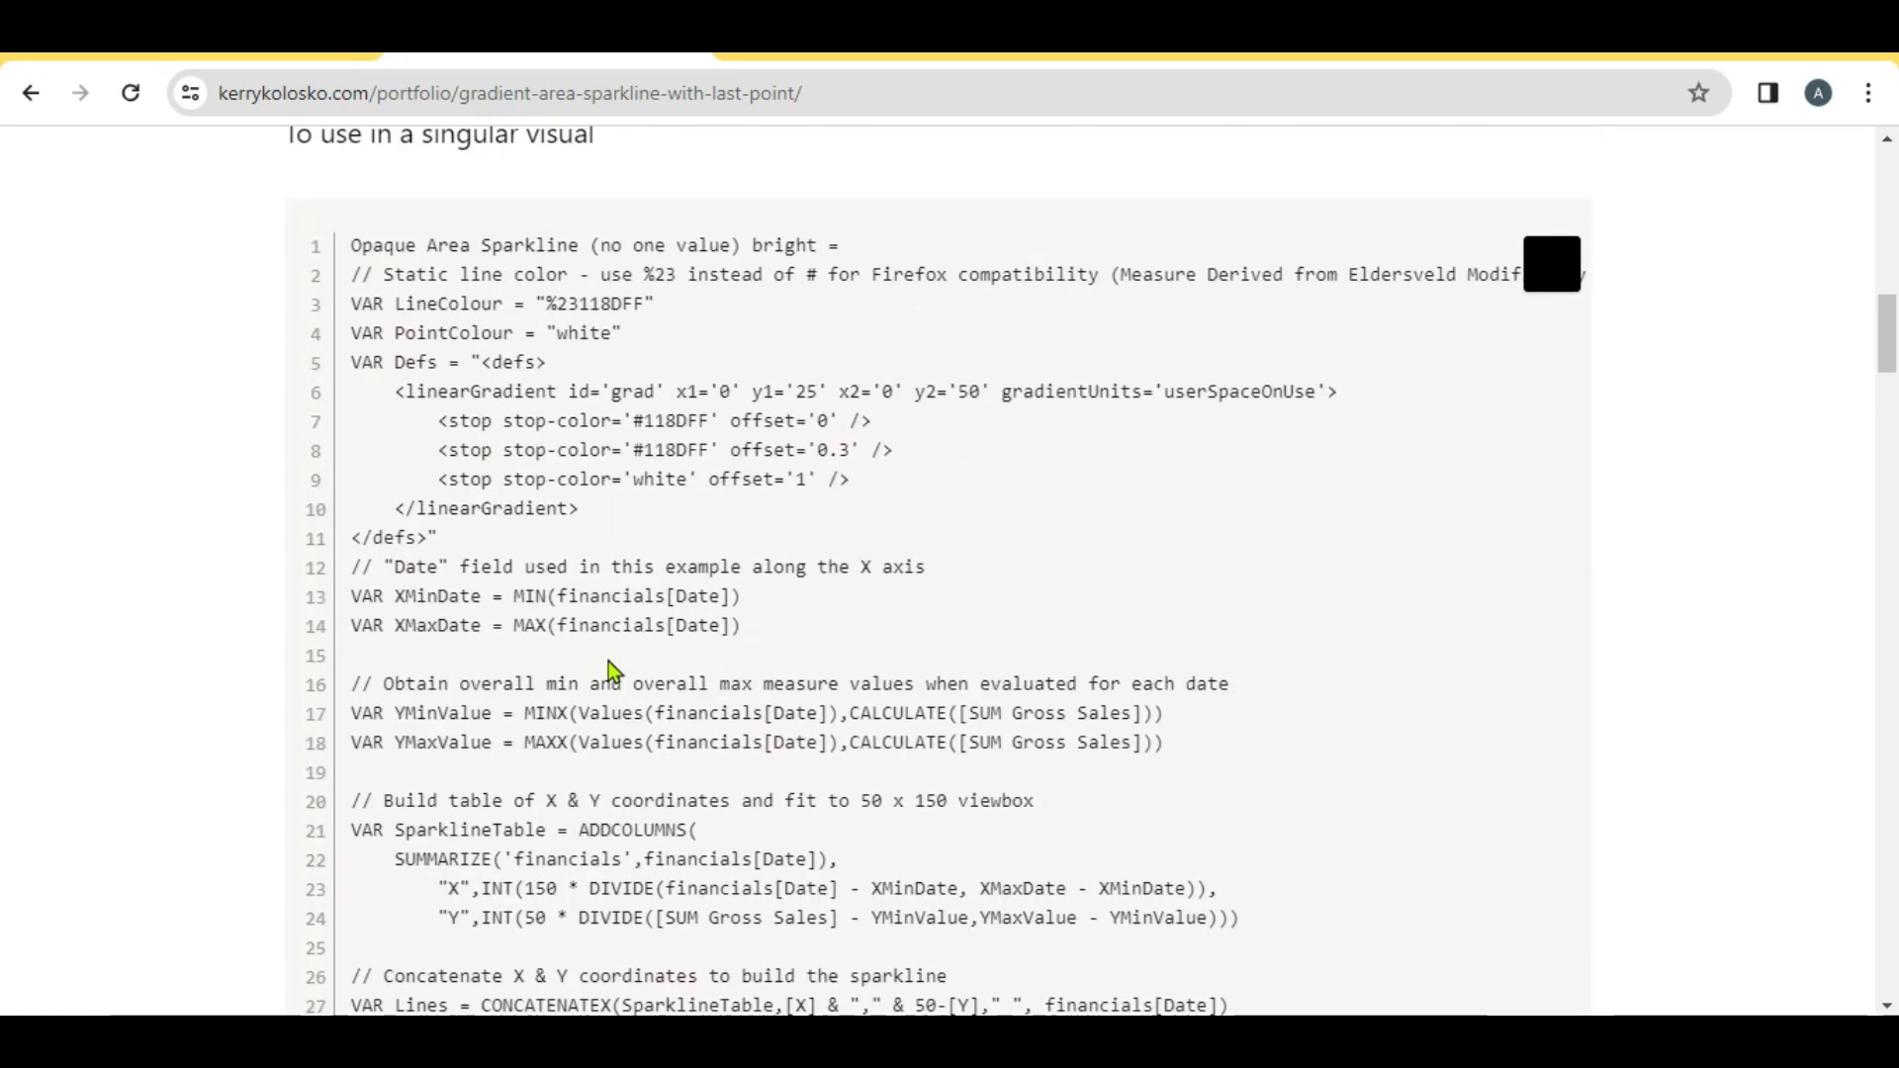
Copy the template's singular-visual DAX code and paste it into a new measure in the _Measures table in Power BI.
click(1549, 269)
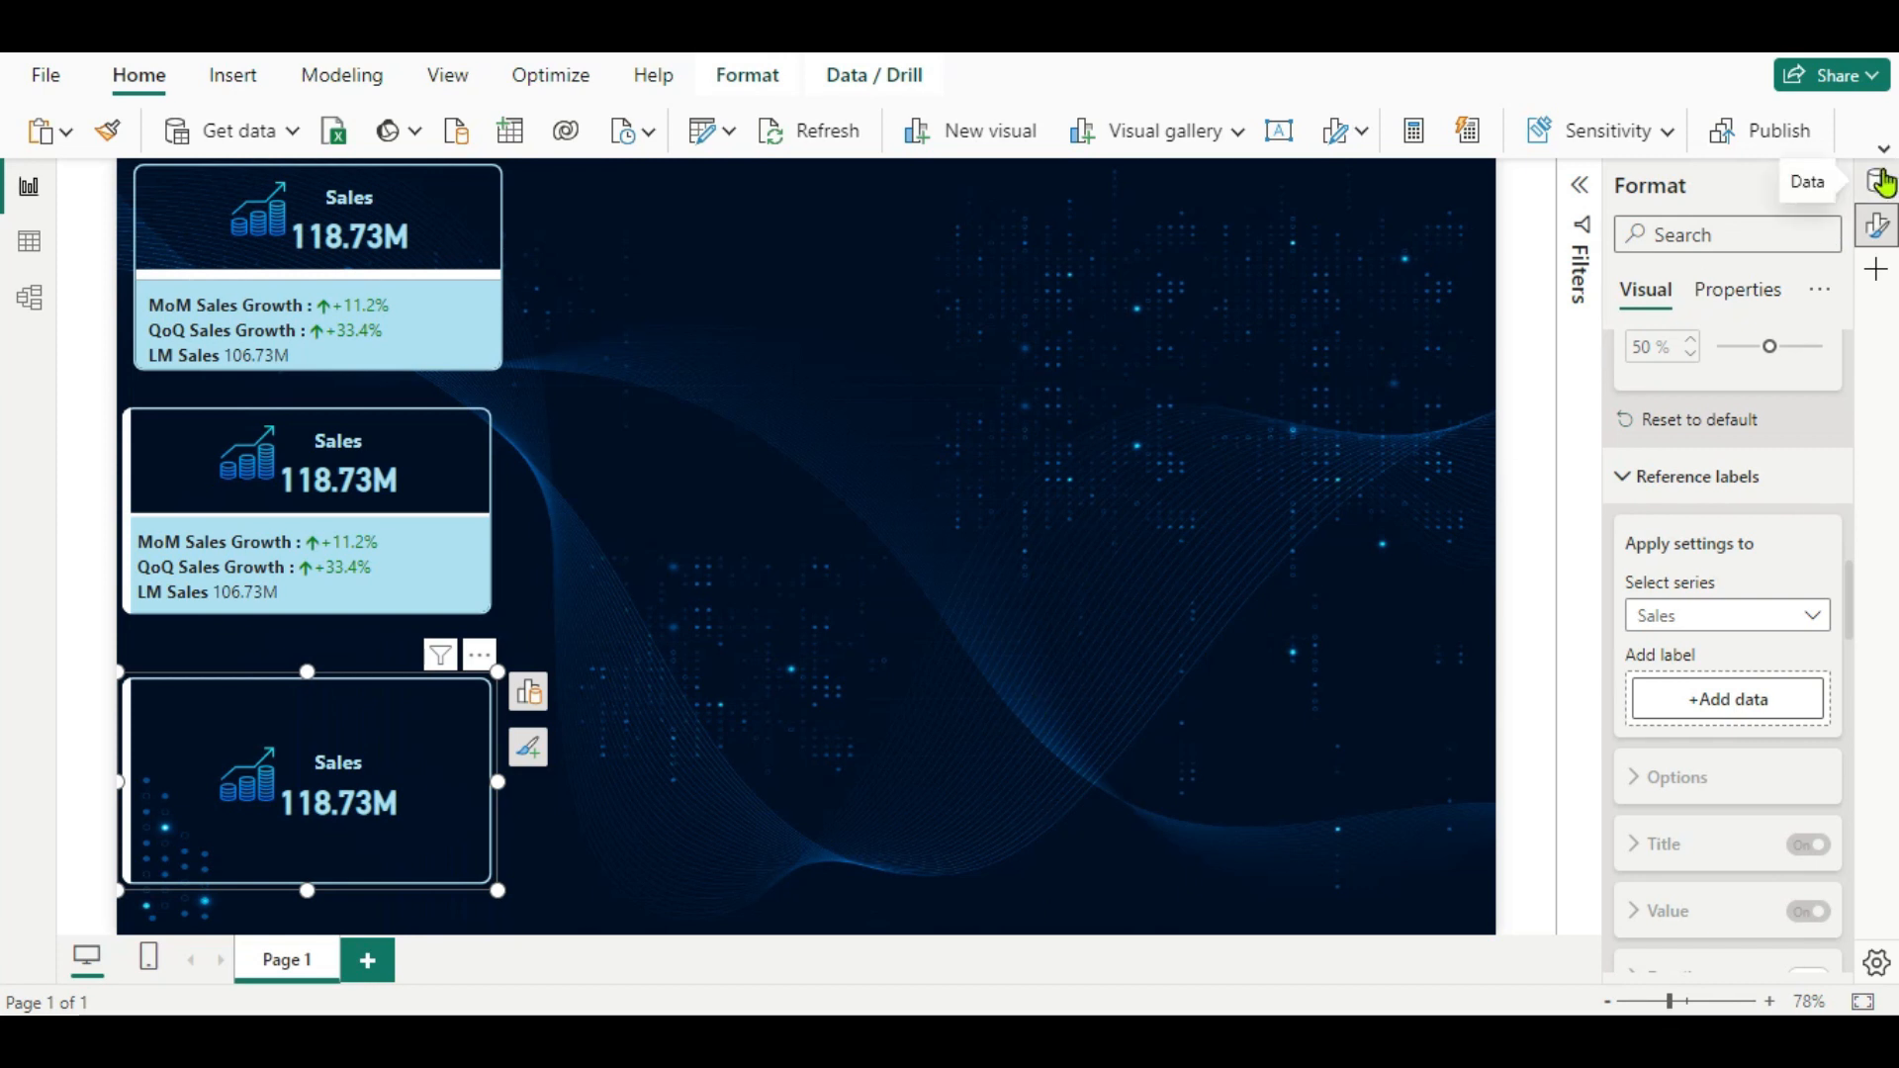
click(1878, 183)
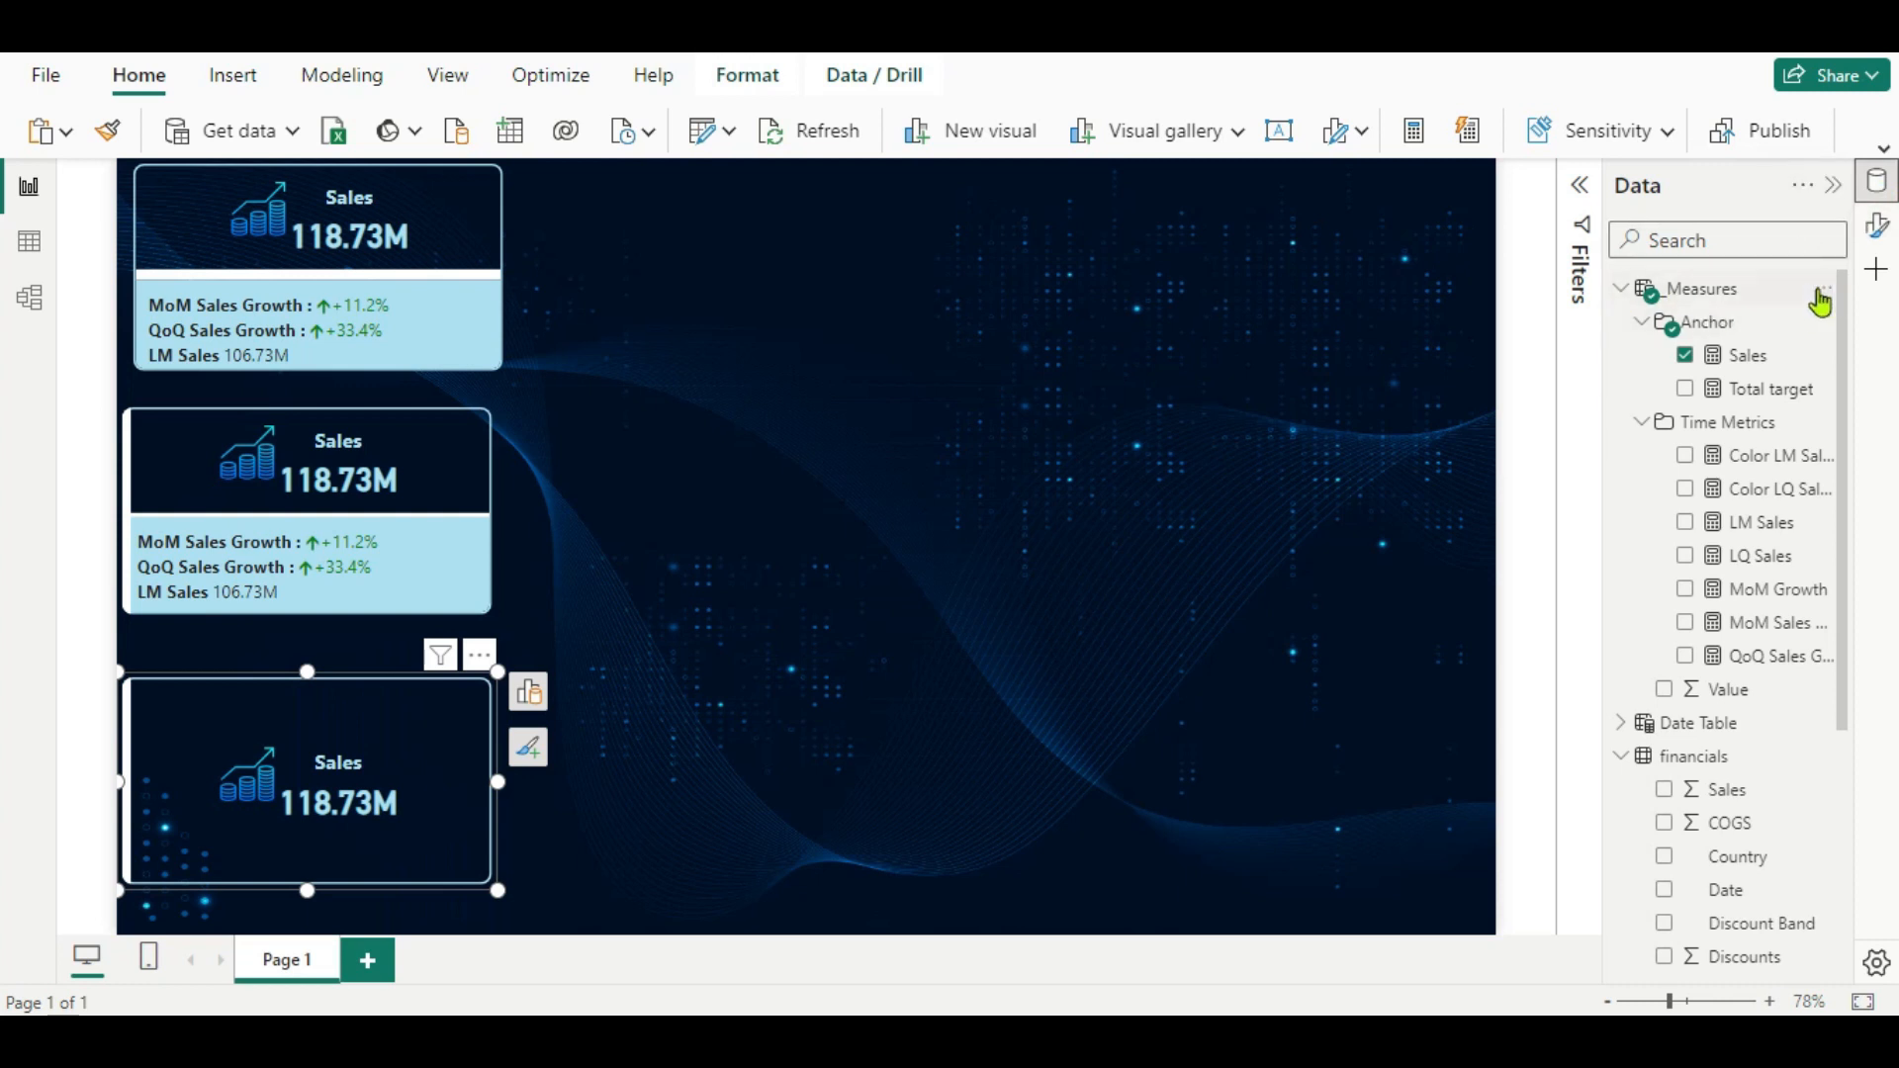
click(1818, 302)
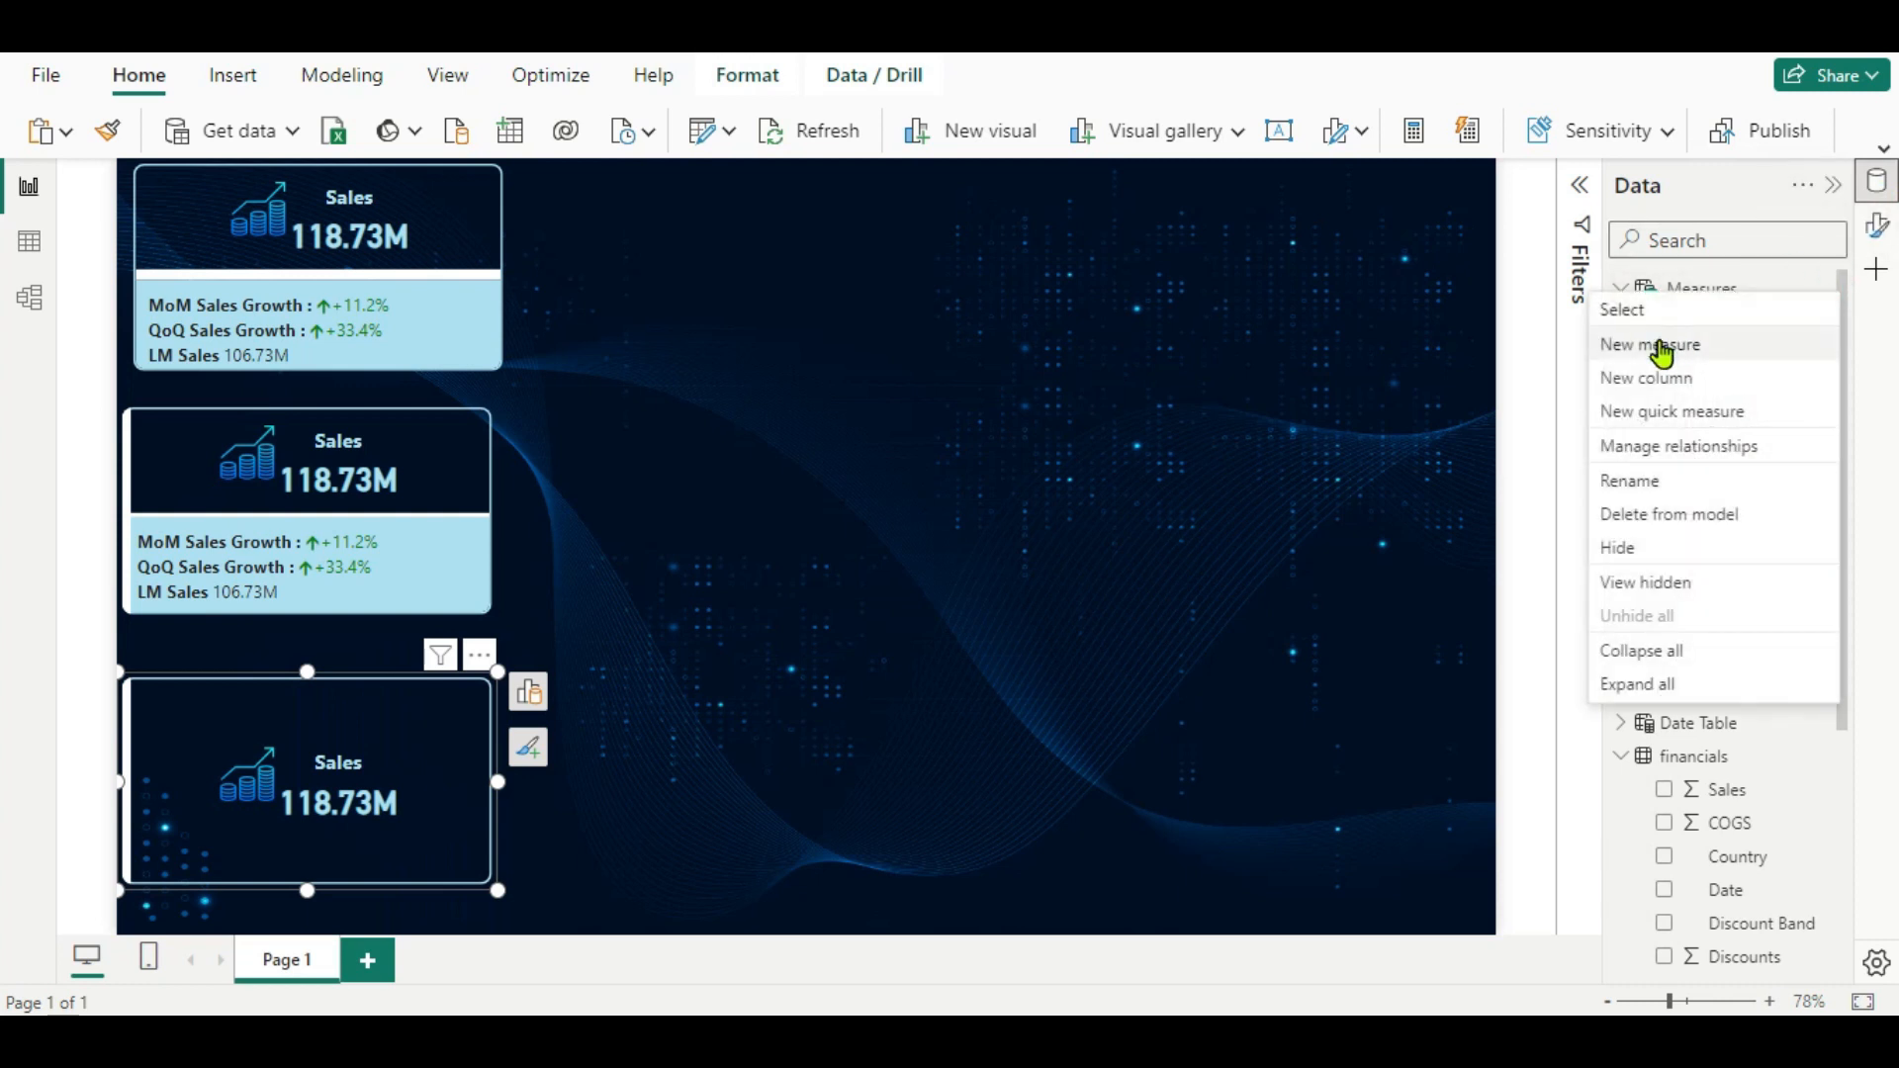
click(1668, 350)
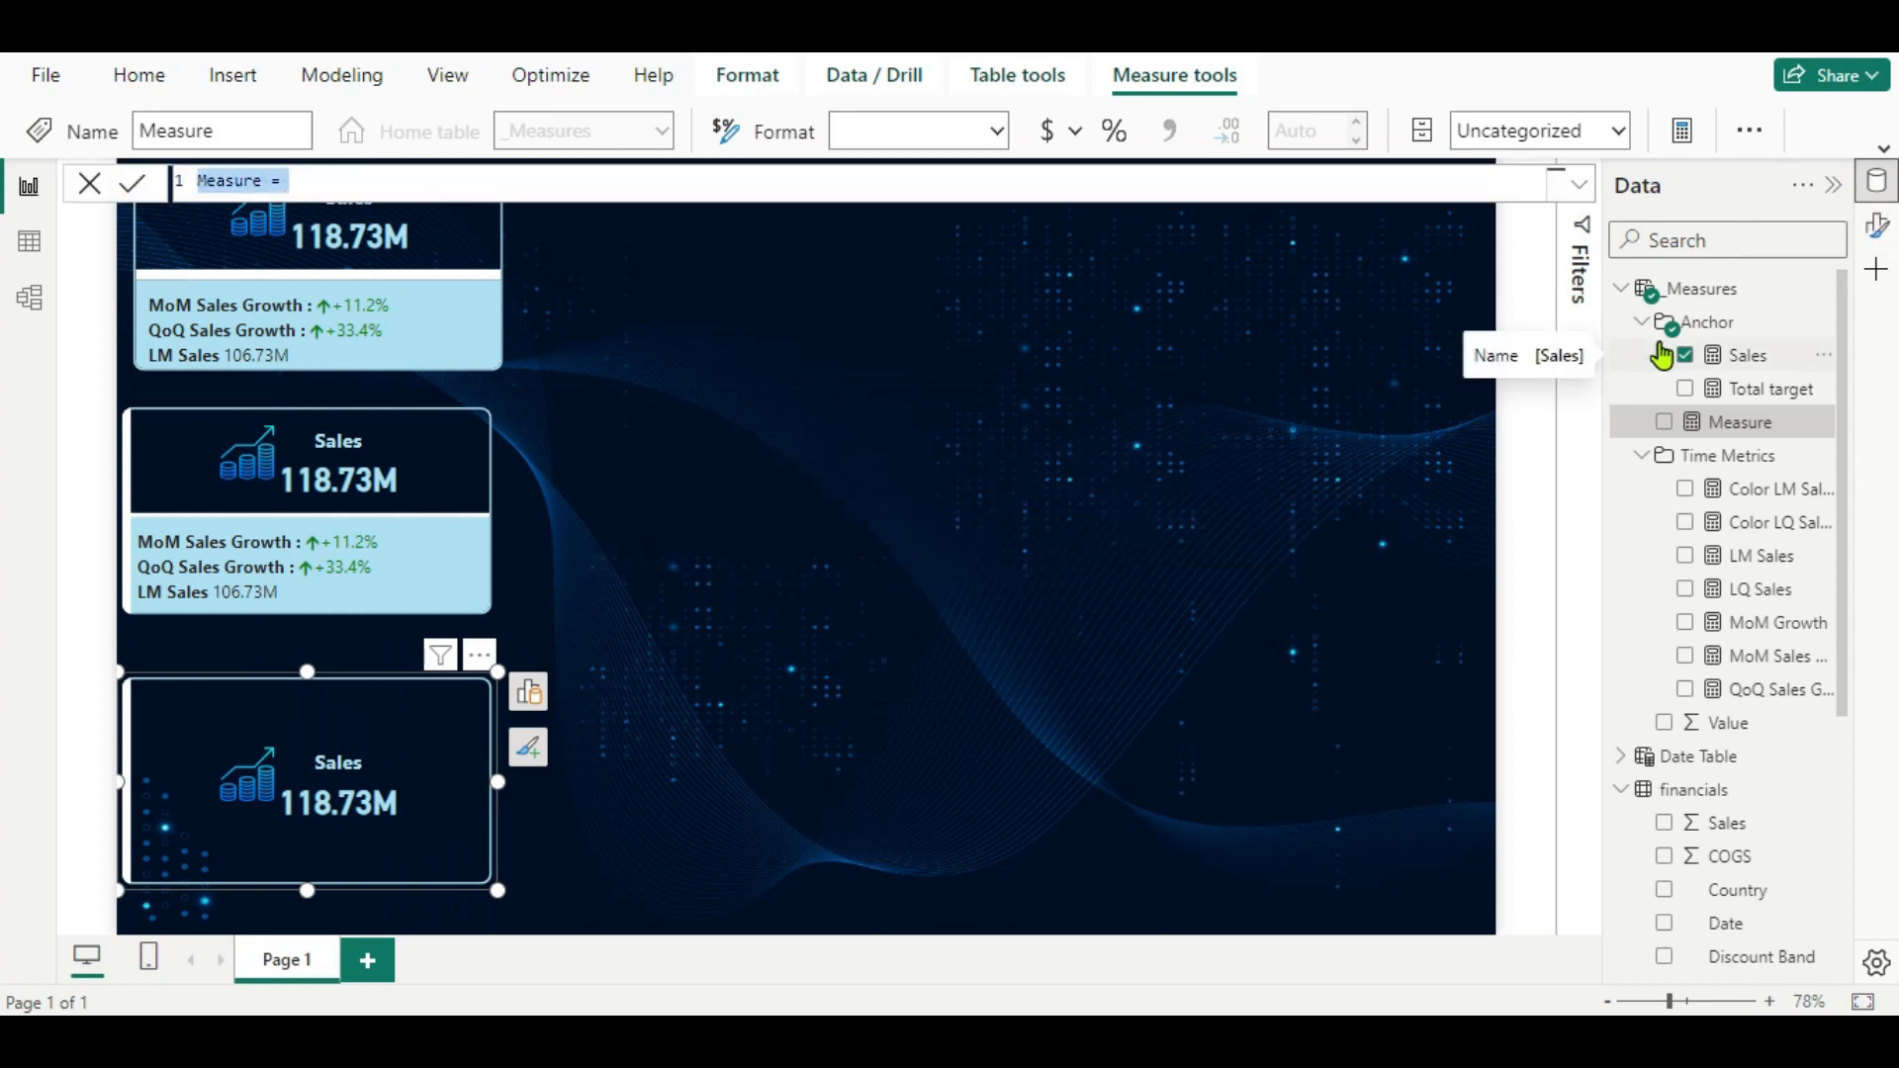
key(ctrl+v)
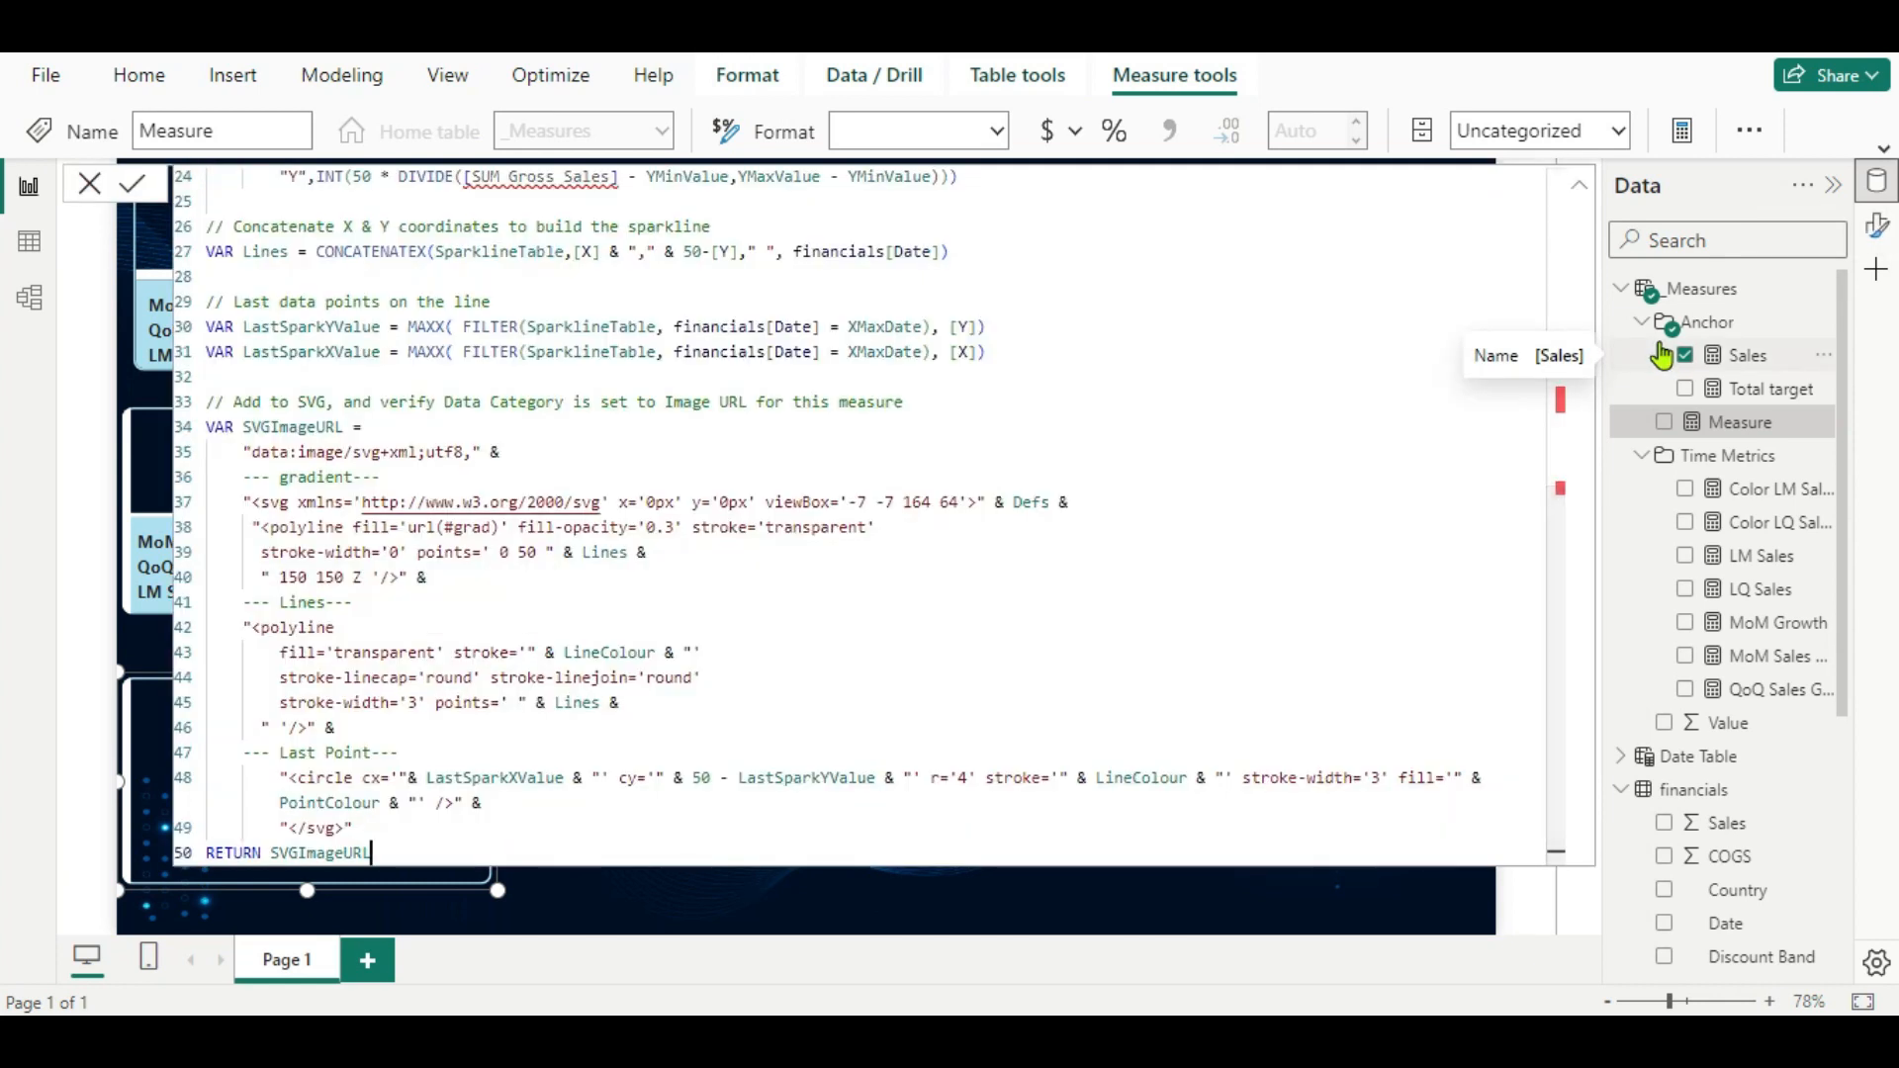
Replace [SUM Gross Sales] with the [Sales] measure in the YMinValue variable of the sparkline code.
scroll(693, 386, up, 2)
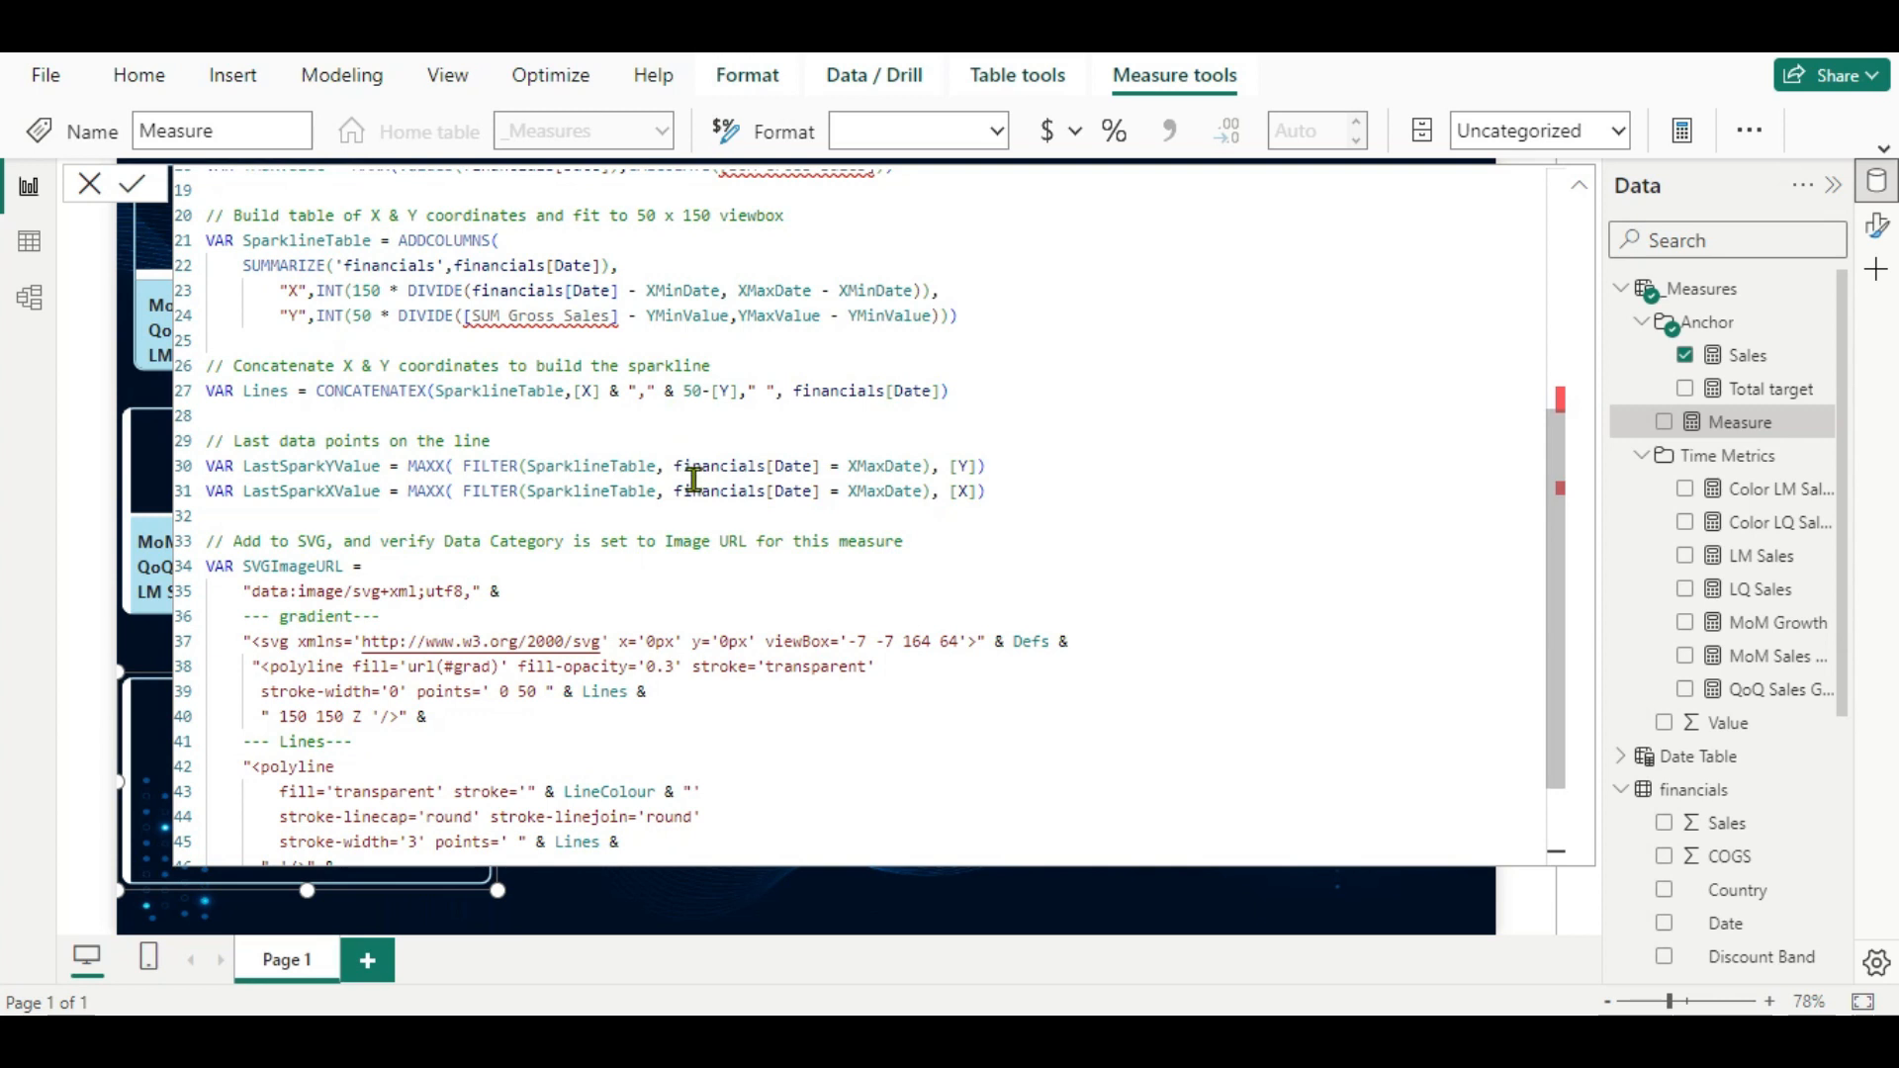
scroll(693, 475, up, 3)
scroll(692, 514, up, 3)
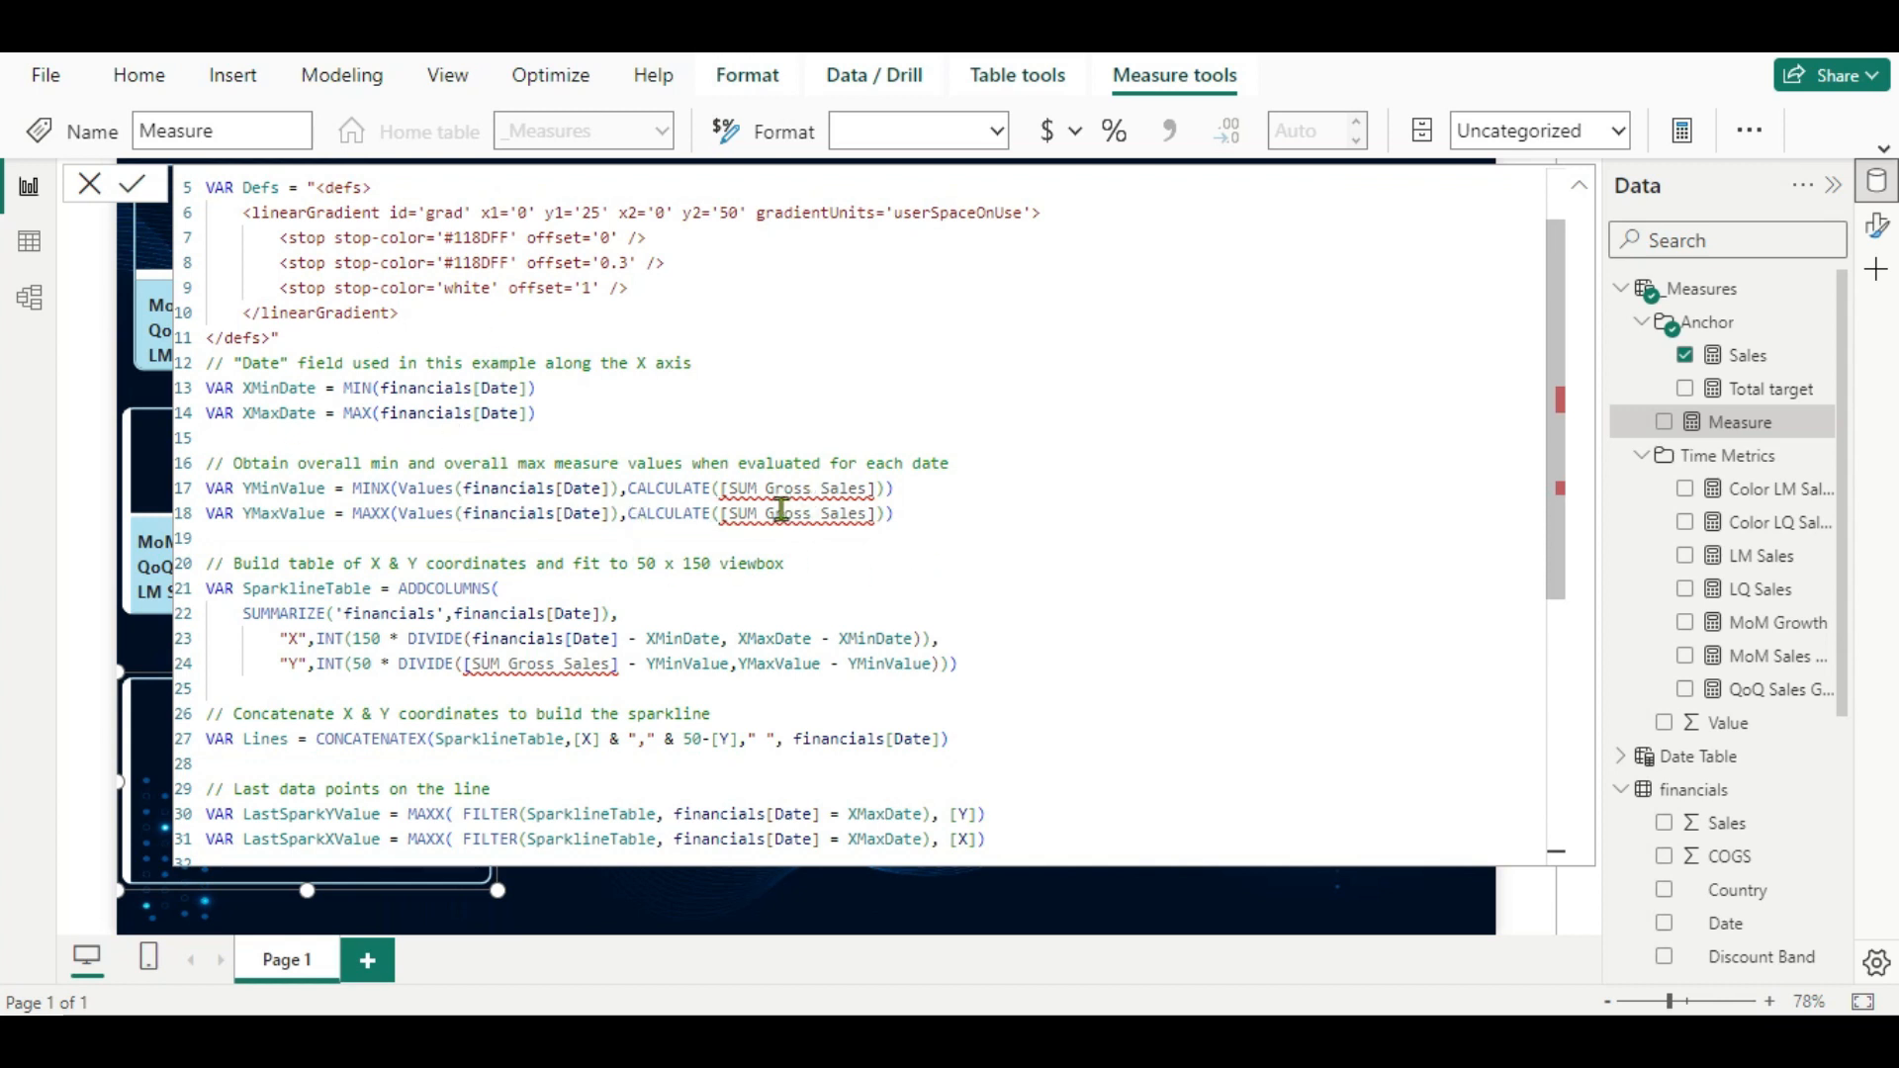
click(876, 488)
click(880, 490)
key(BackSpace)
key(BackSpace)
key(BackSpace)
key(BackSpace)
key(BackSpace)
key(BackSpace)
key(BackSpace)
key(BackSpace)
key(BackSpace)
key(BackSpace)
key(BackSpace)
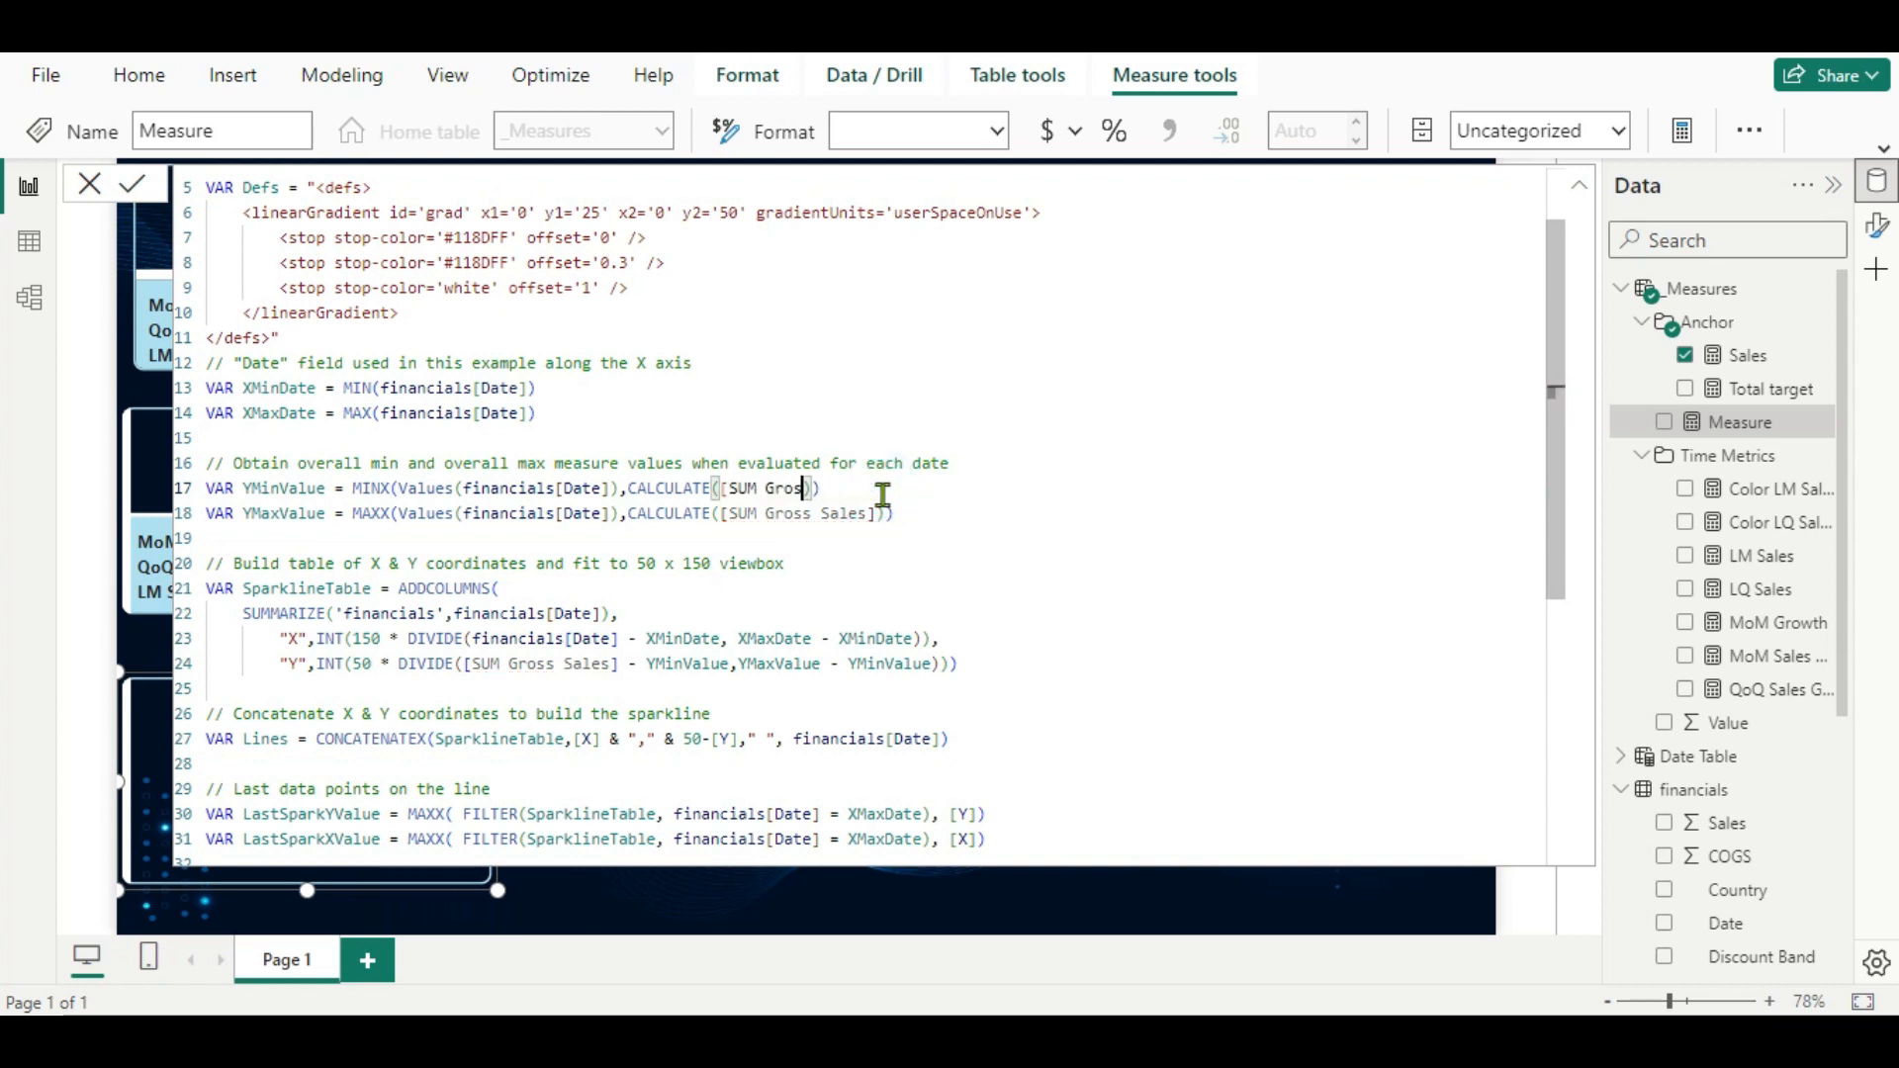
key(BackSpace)
key(BackSpace)
key(BackSpace)
key(BackSpace)
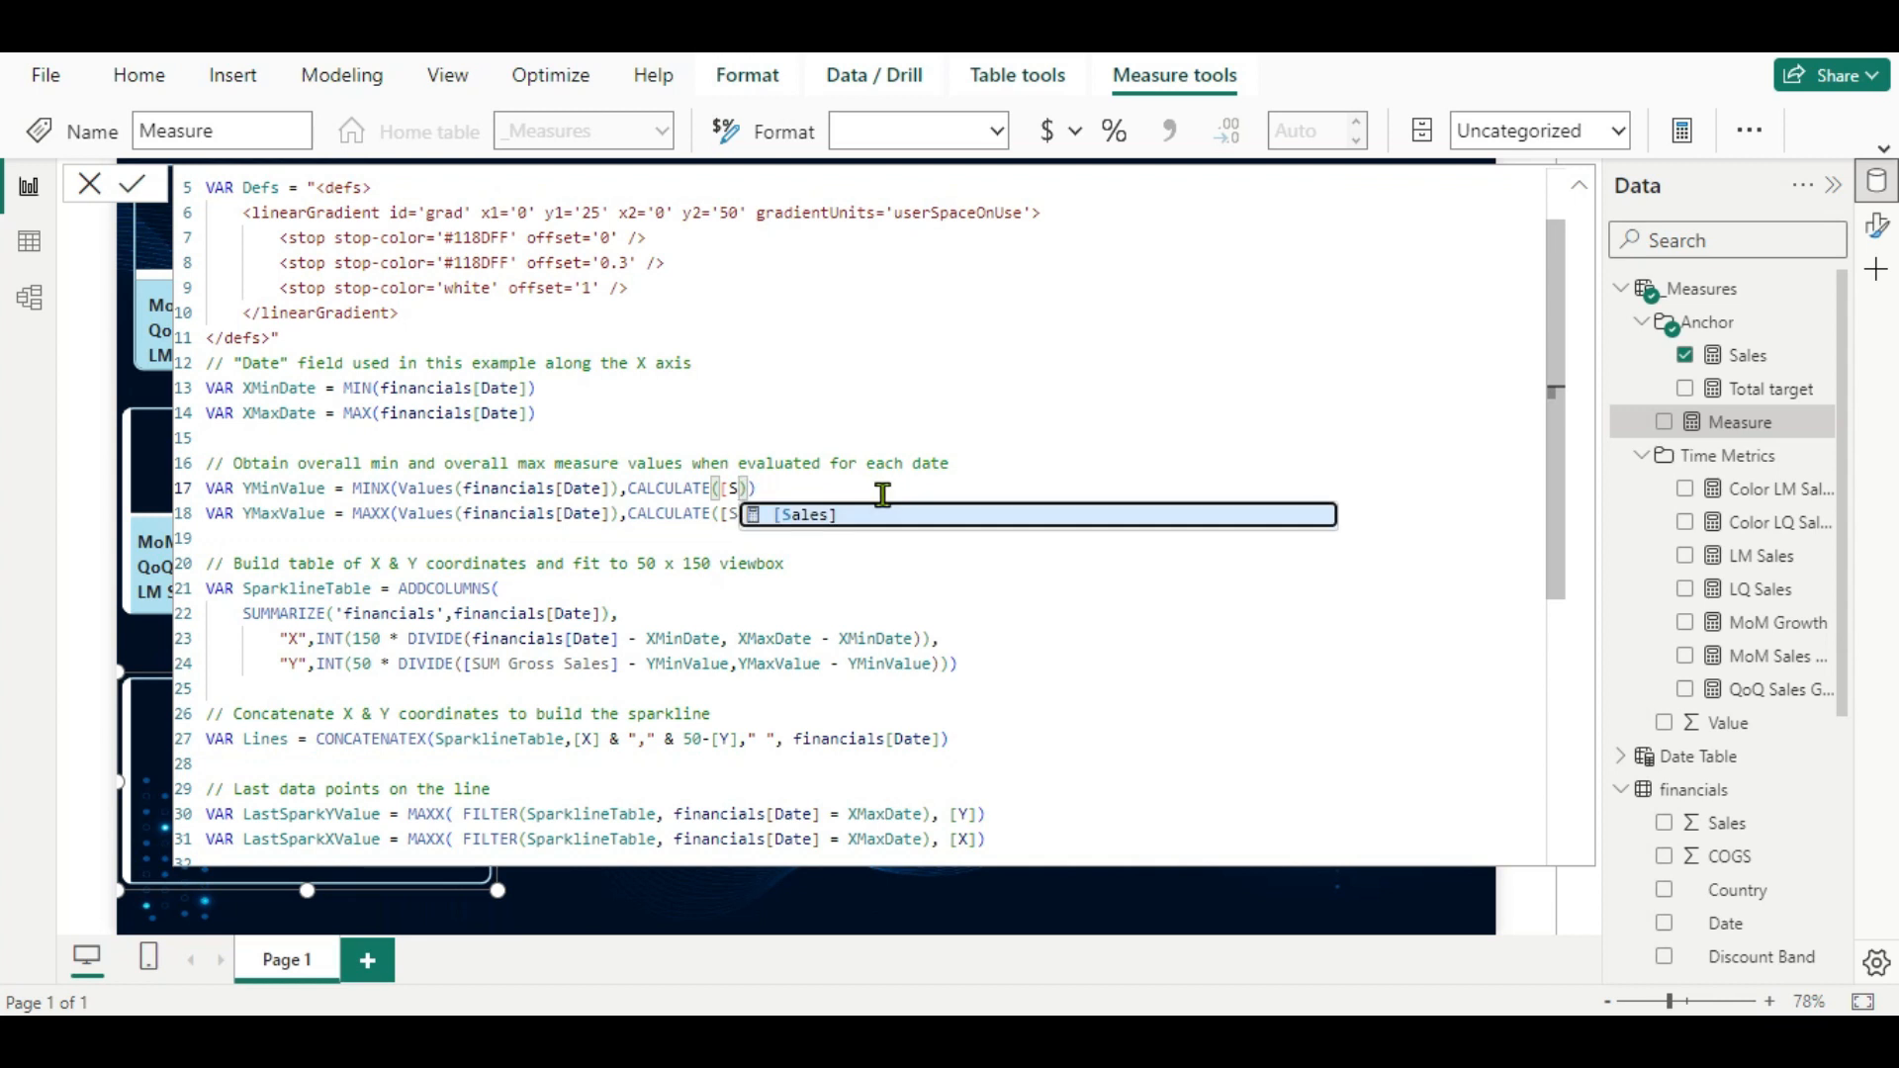
click(833, 515)
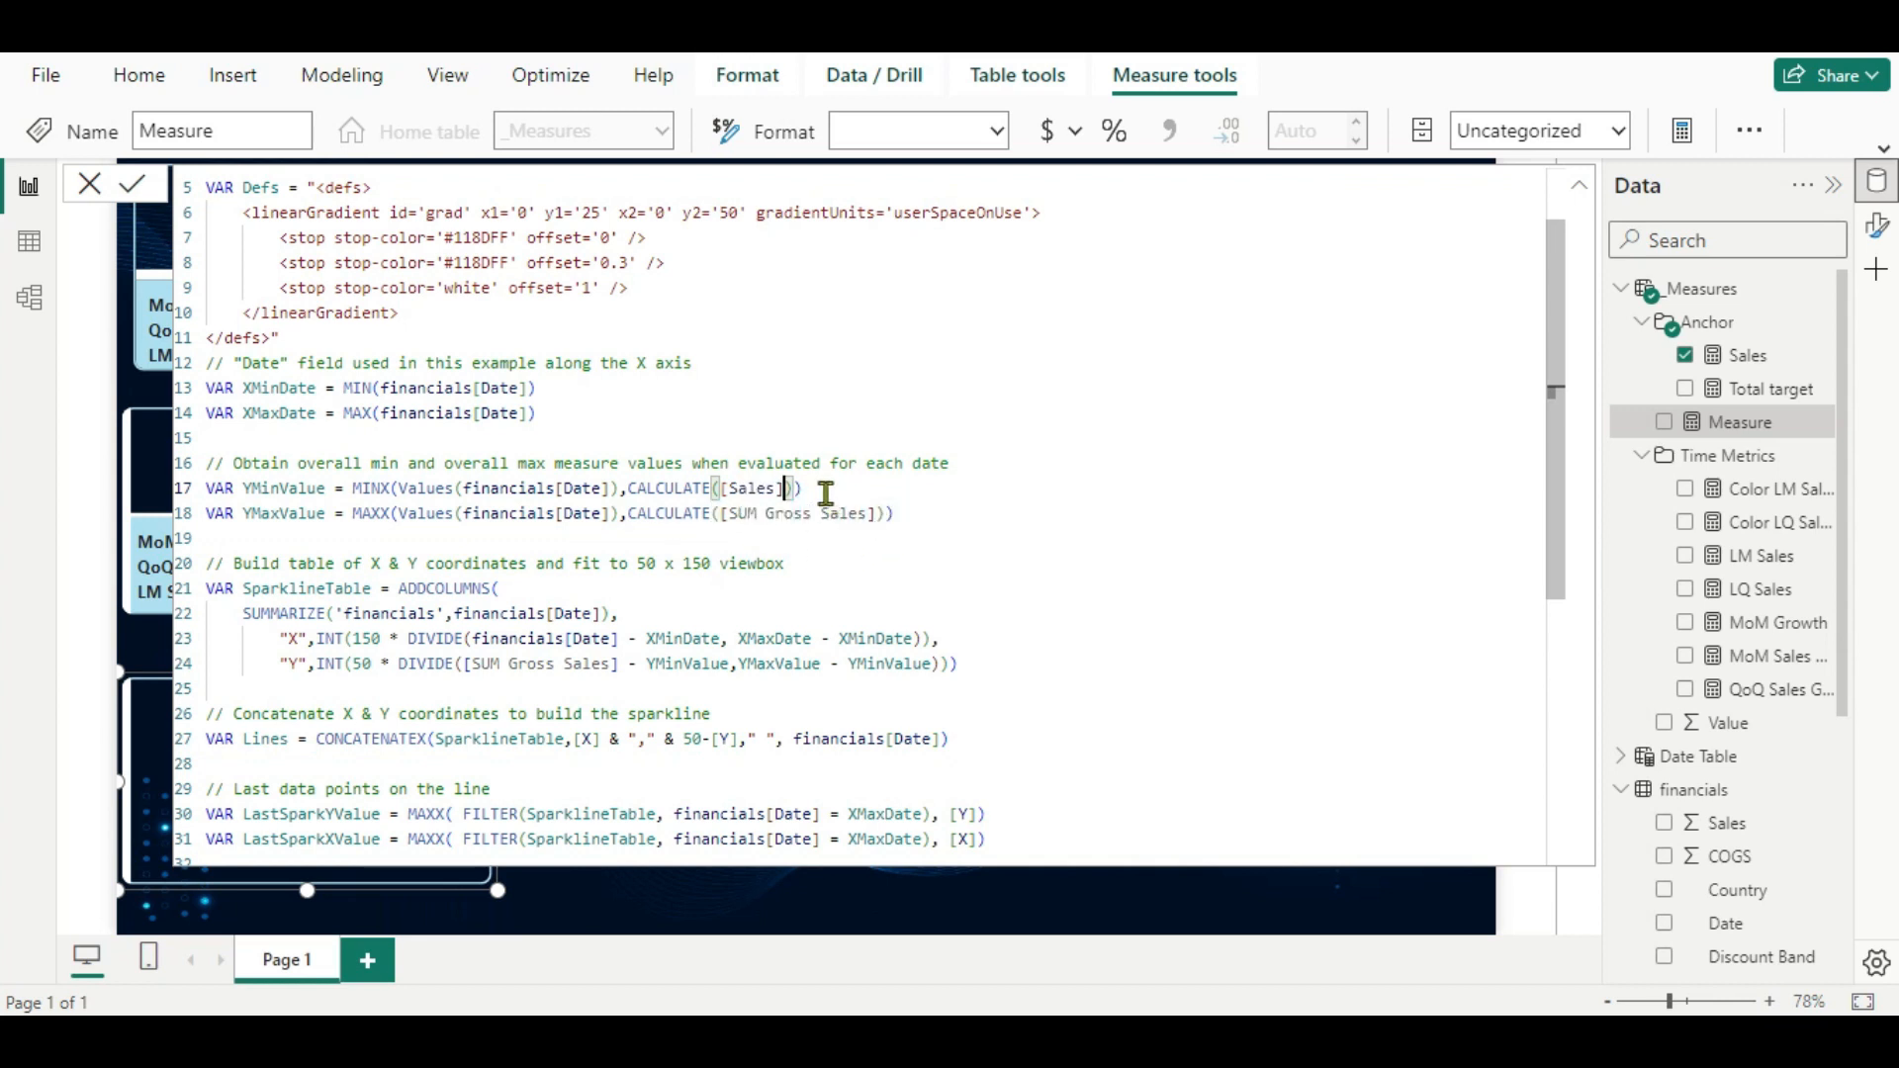
Replace [SUM Gross Sales] with [Sales] in the YMaxValue variable and in the SparklineTable's "Y" coordinate.
drag(786, 489, 713, 489)
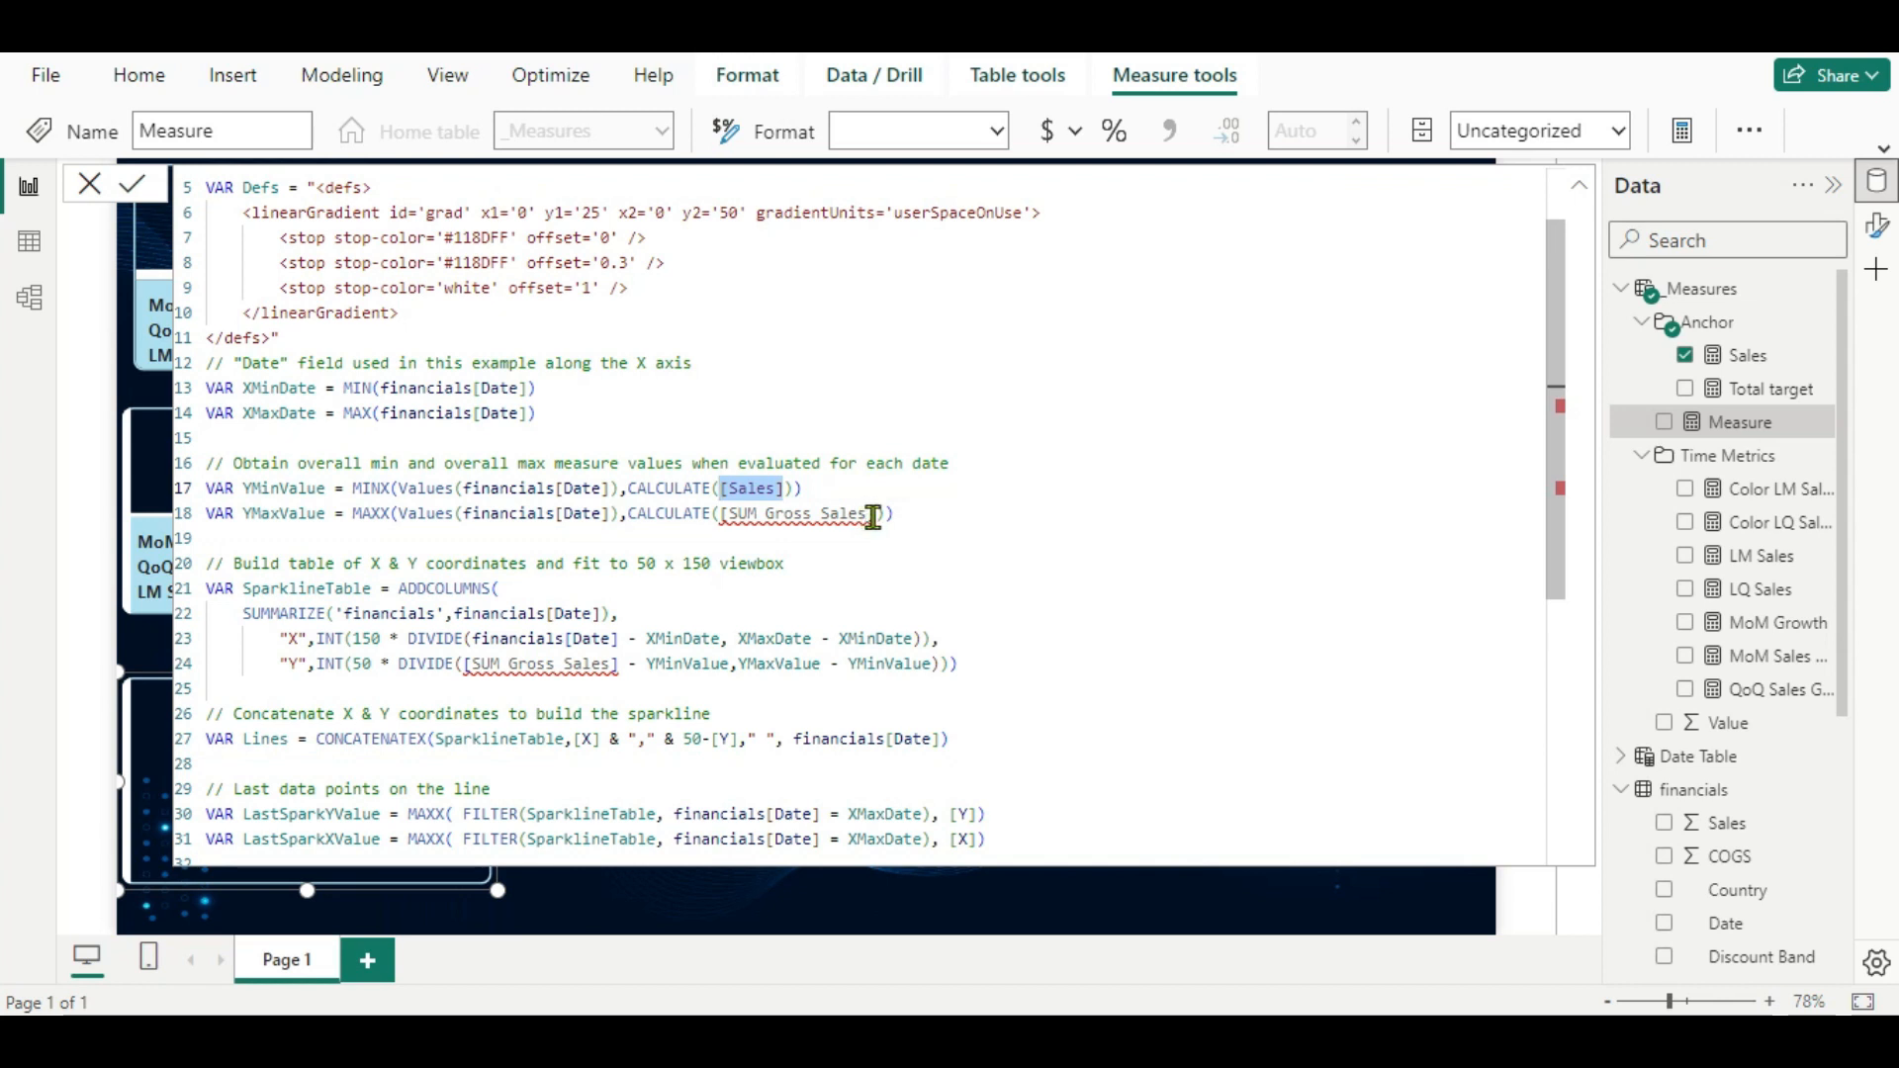
drag(874, 515, 728, 512)
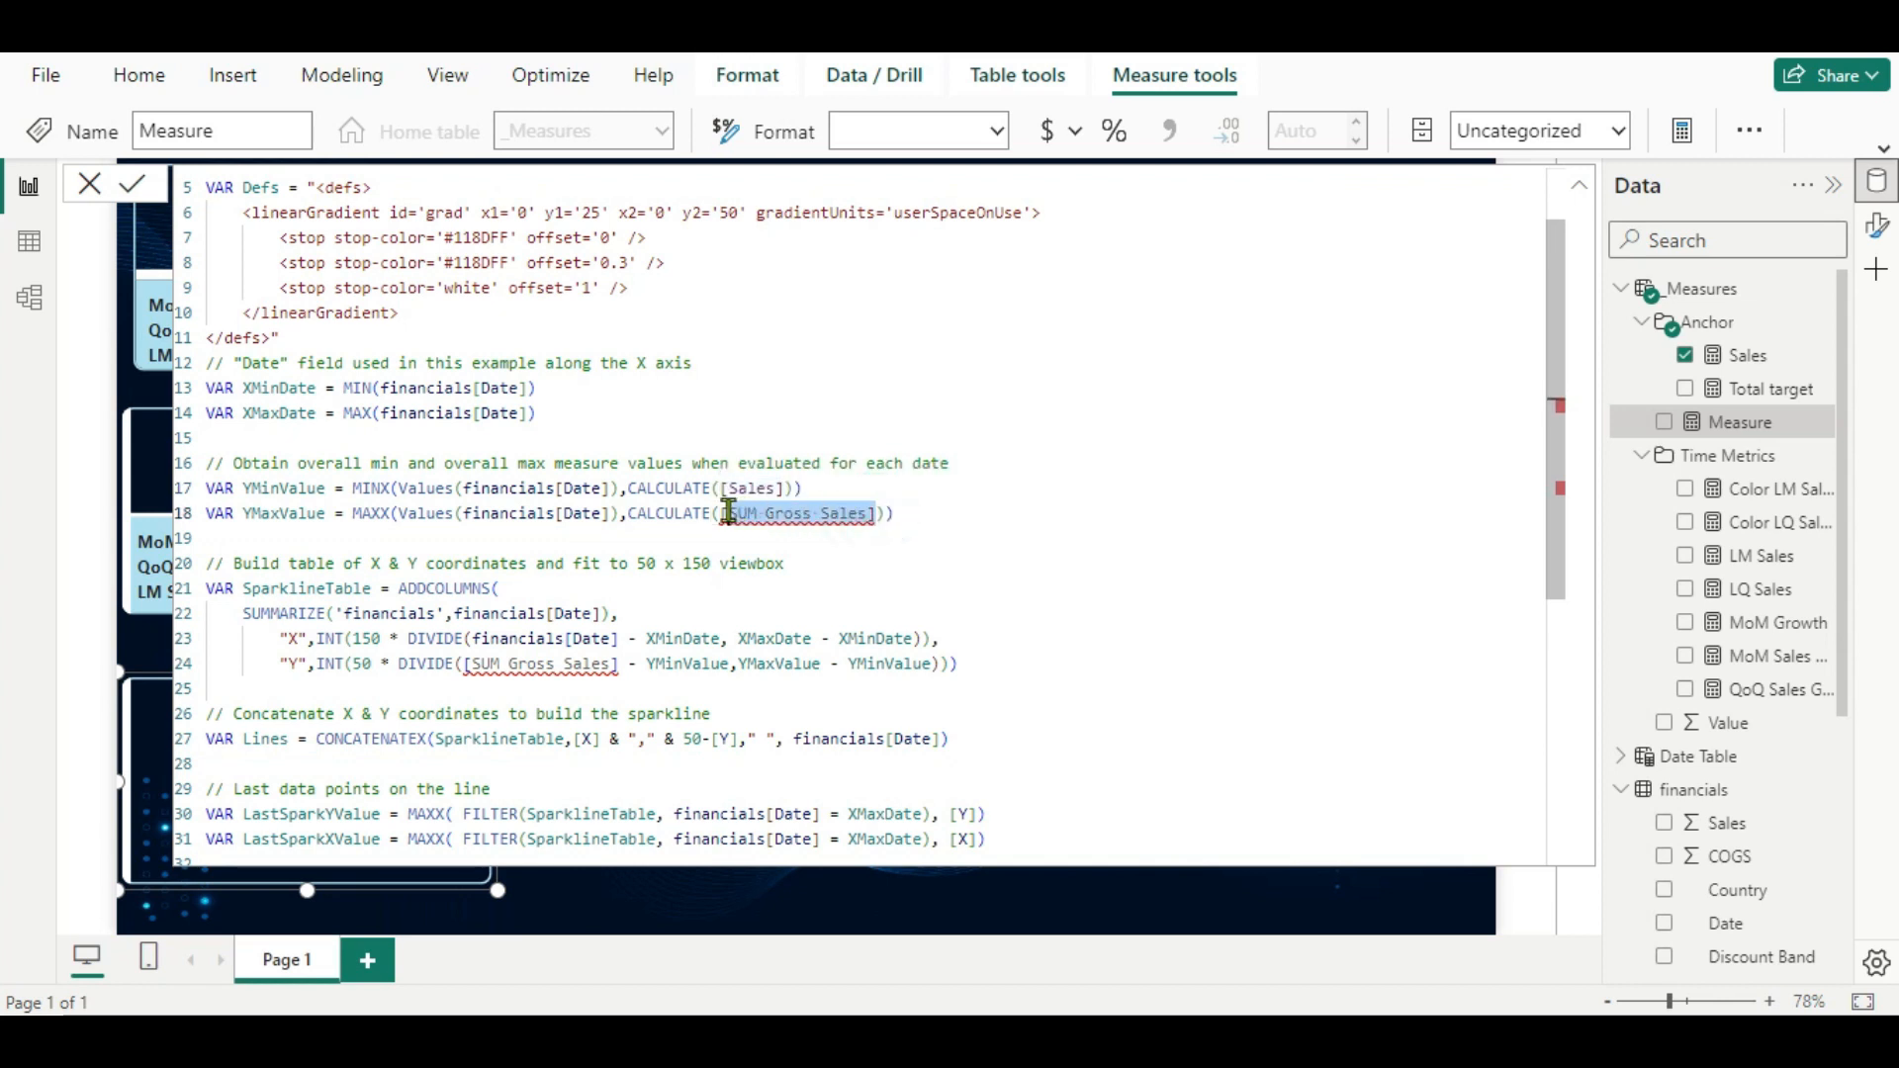
text(Sales])
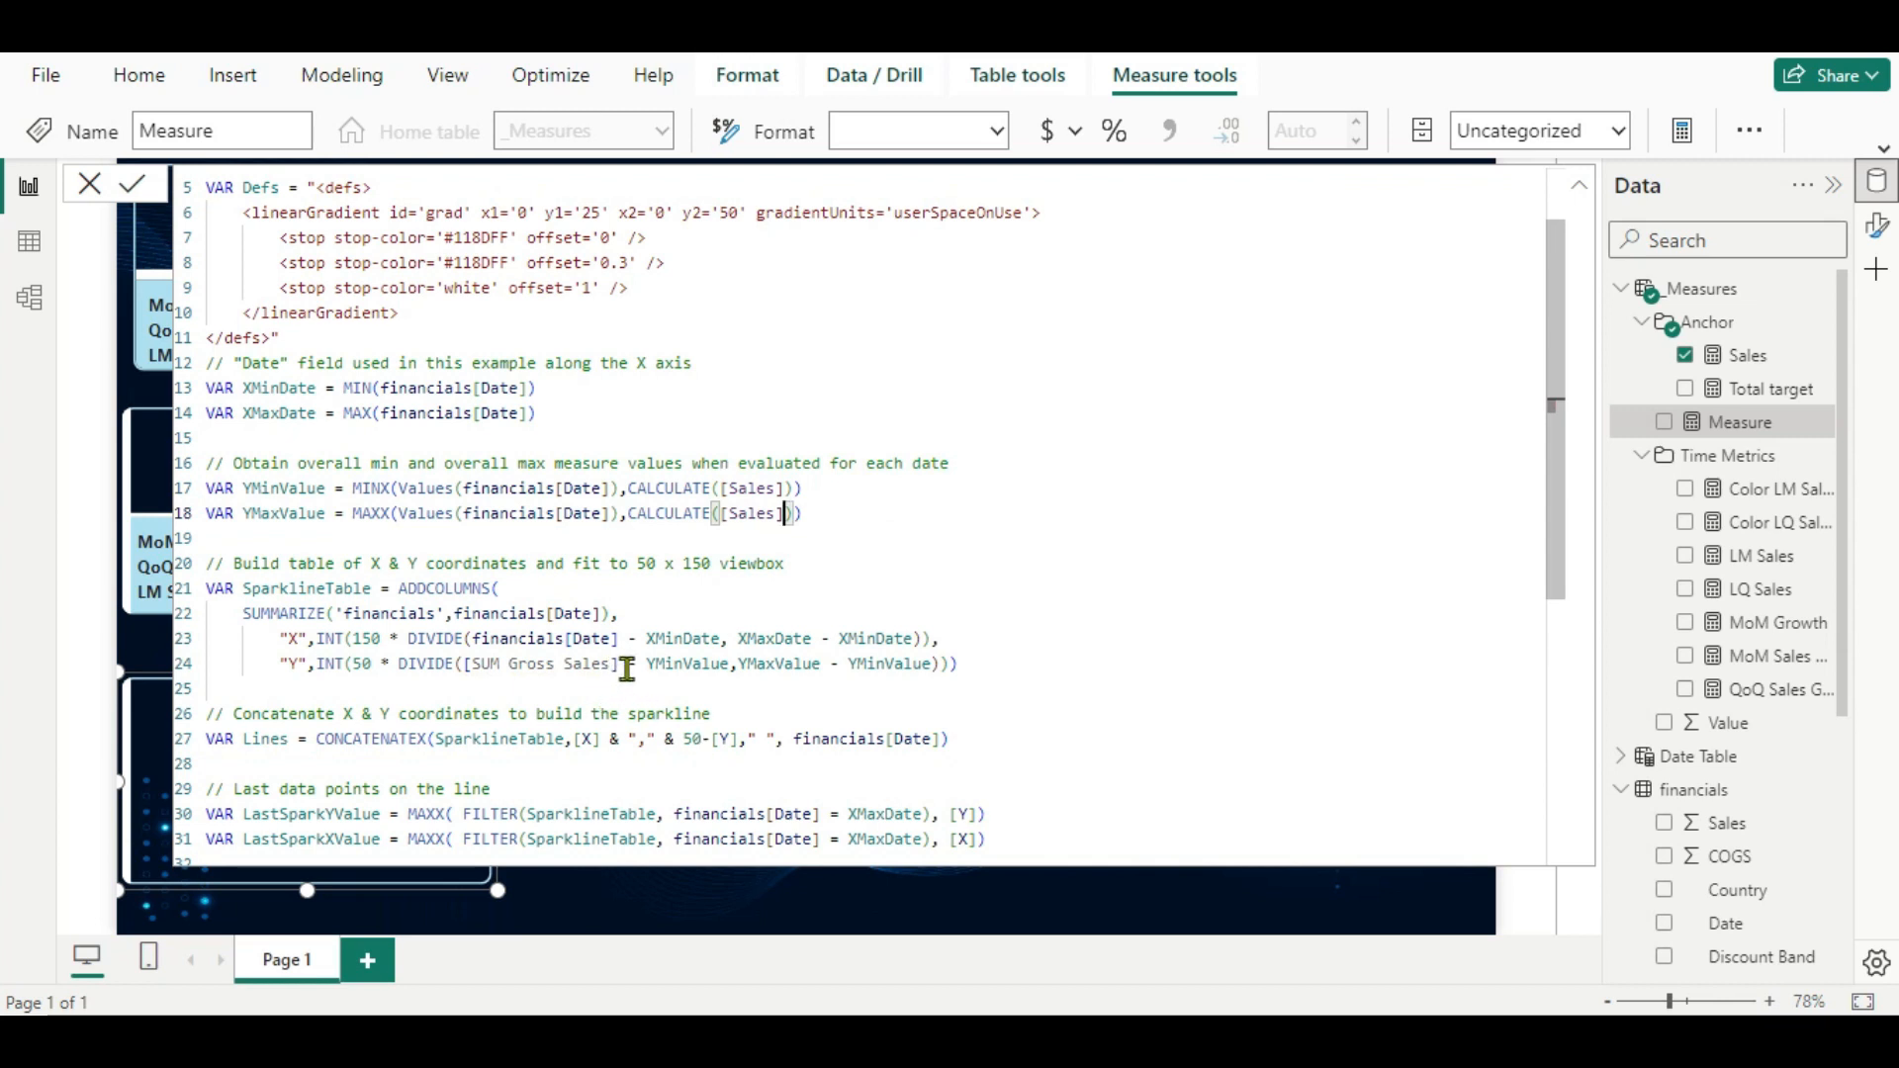
drag(618, 669, 474, 668)
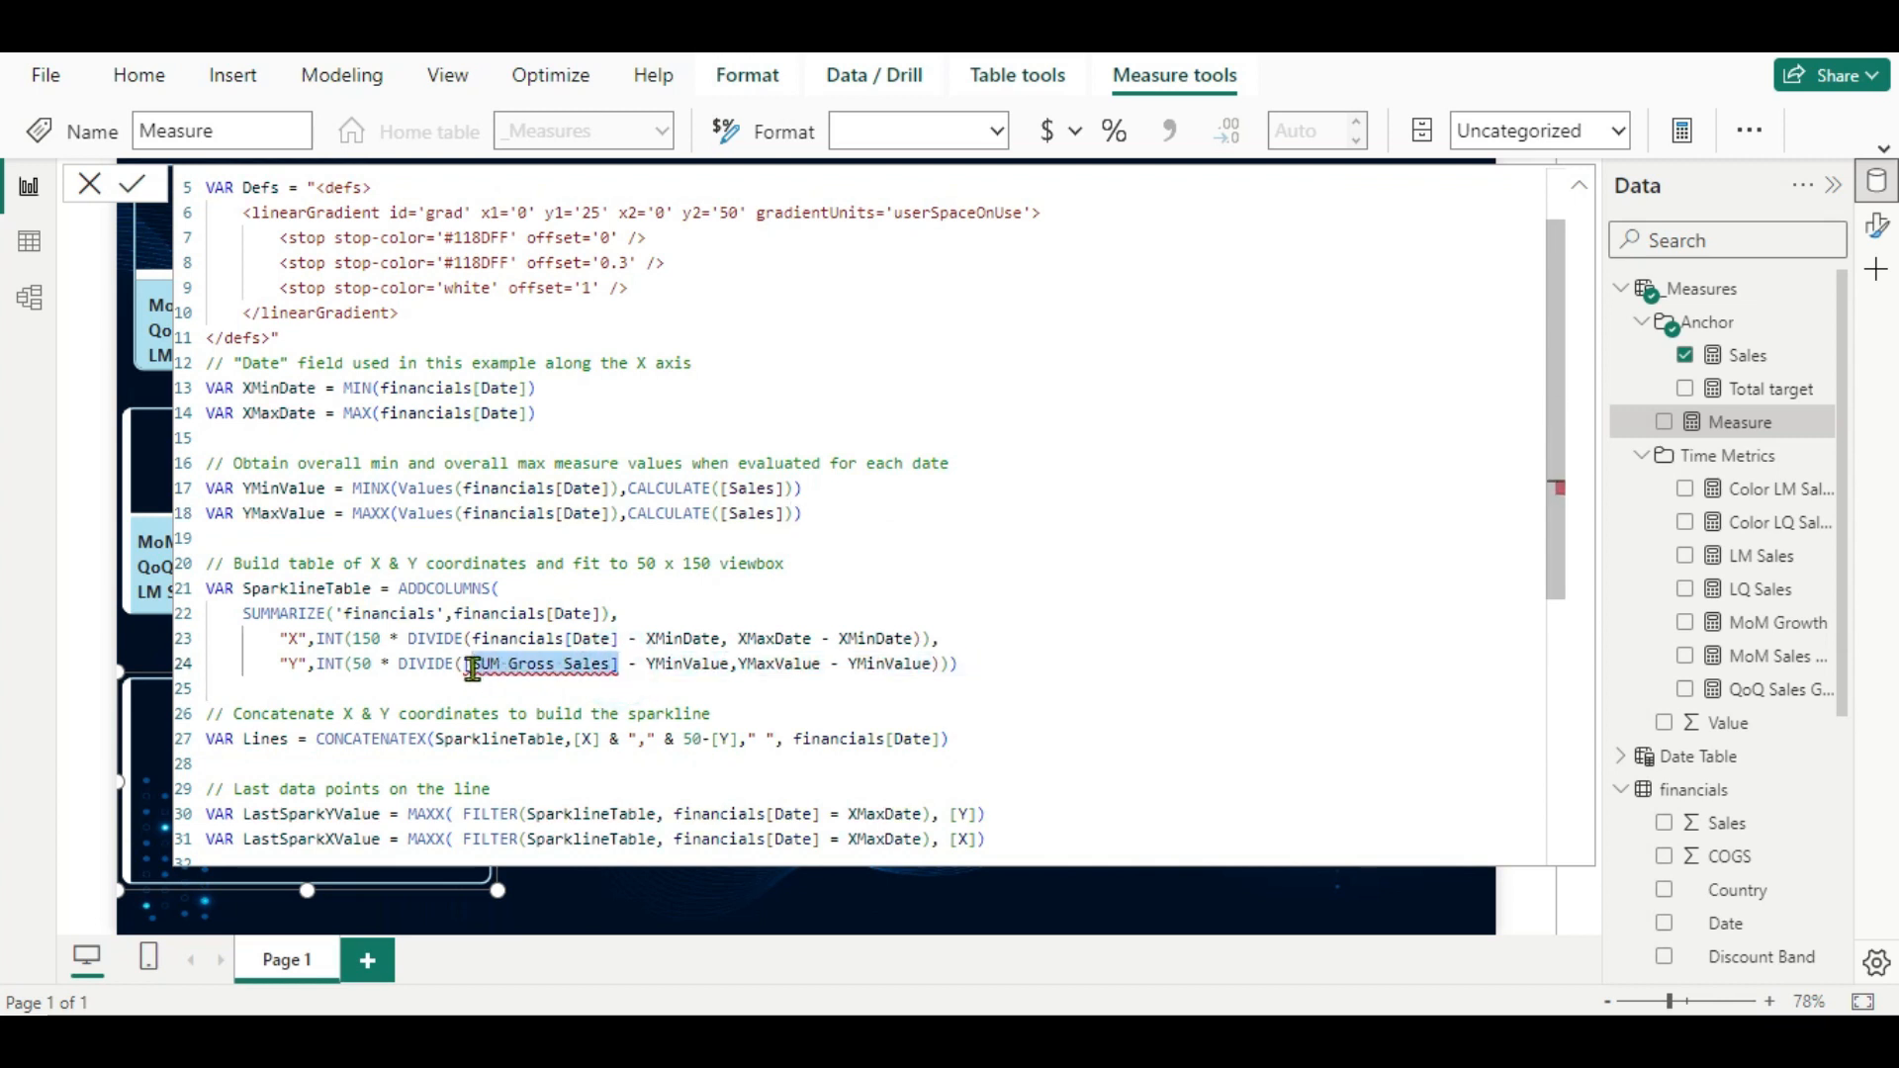
text([Sales])
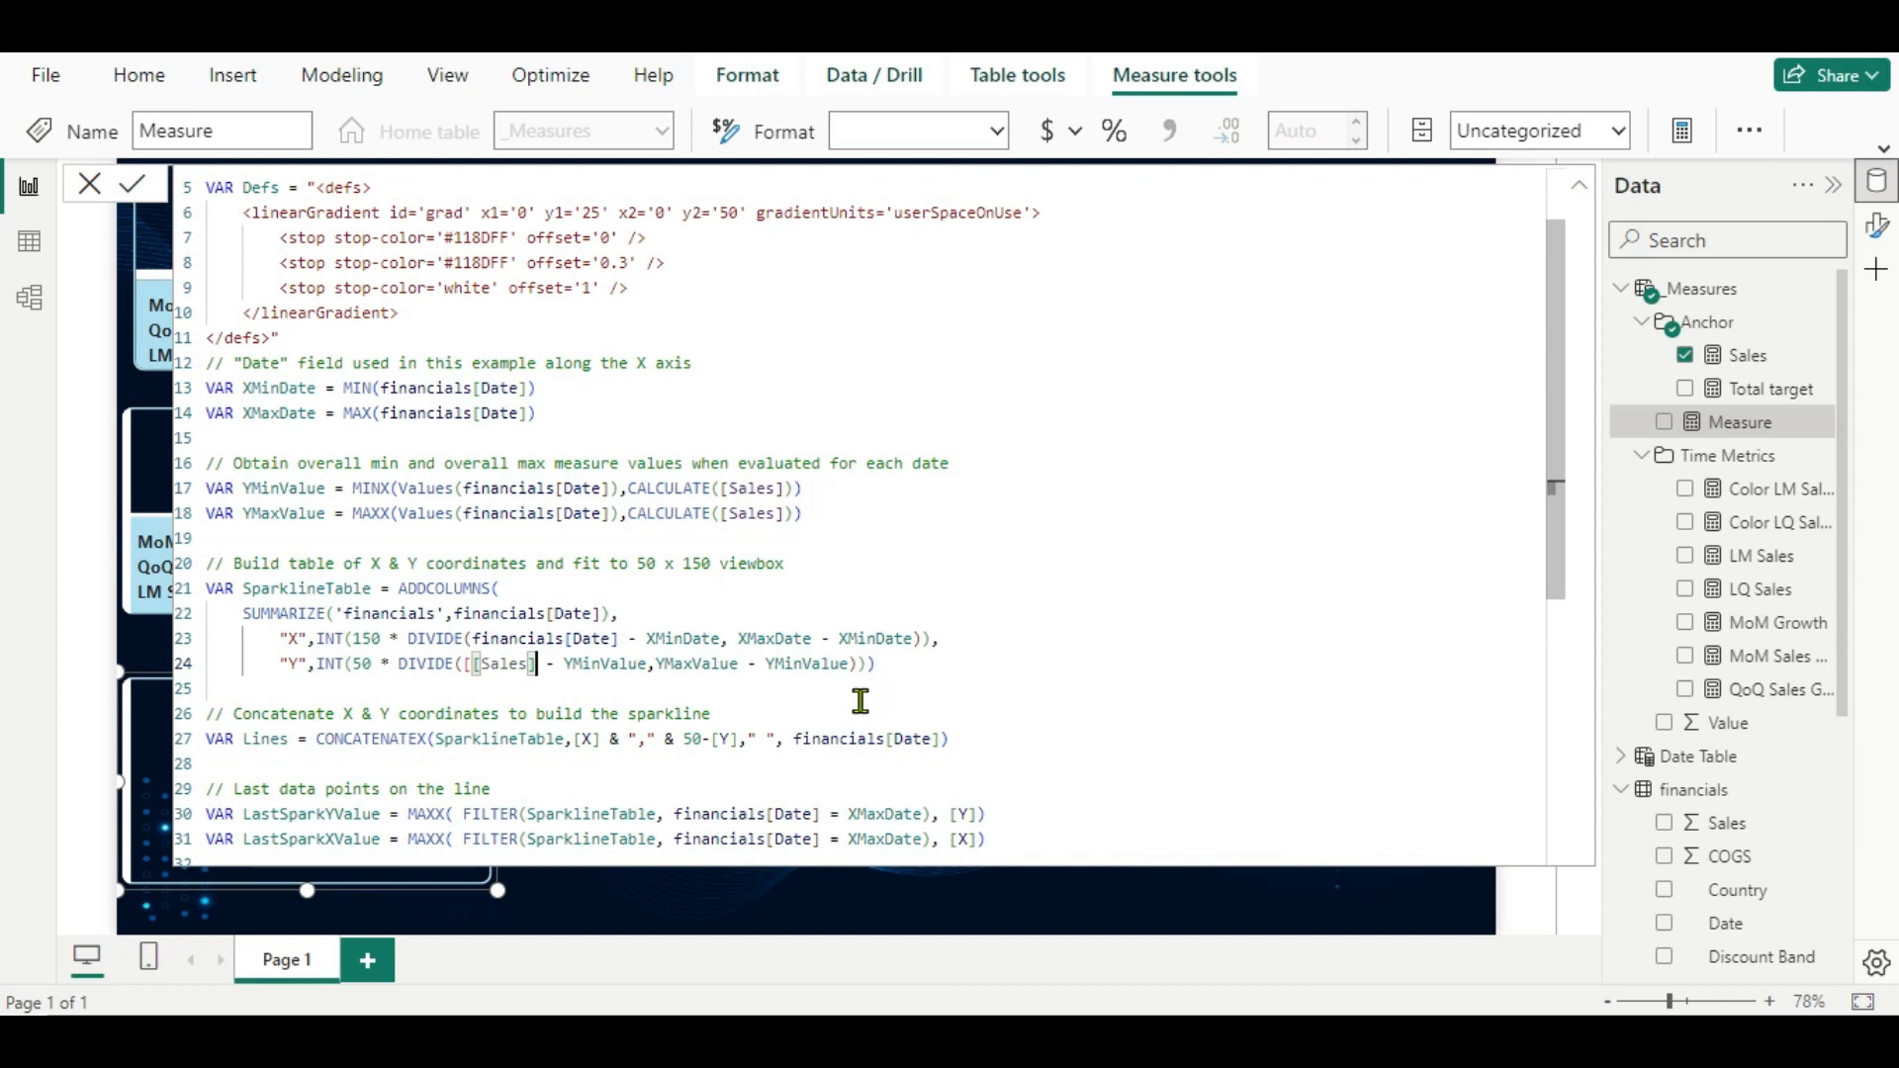
click(472, 663)
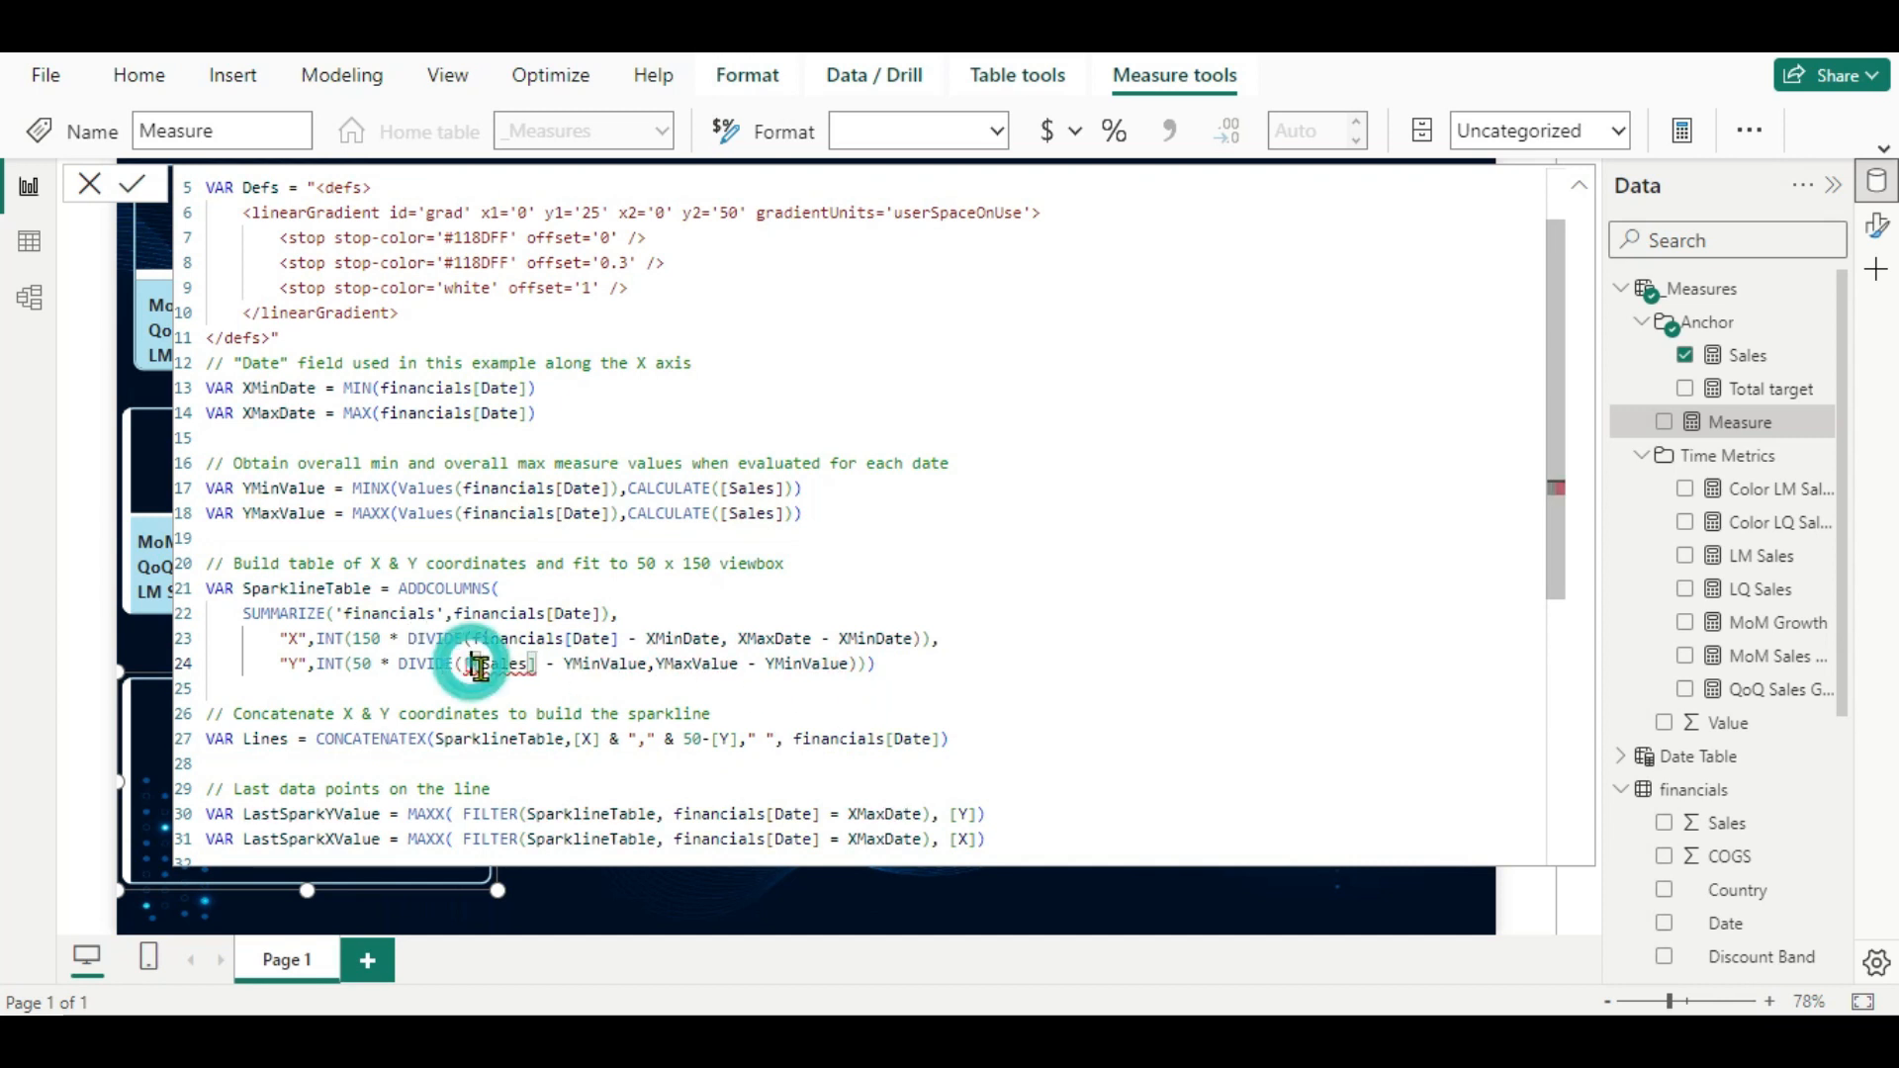
key(BackSpace)
Check the rest of the sparkline measure's code and commit the formula.
scroll(1030, 727, down, 3)
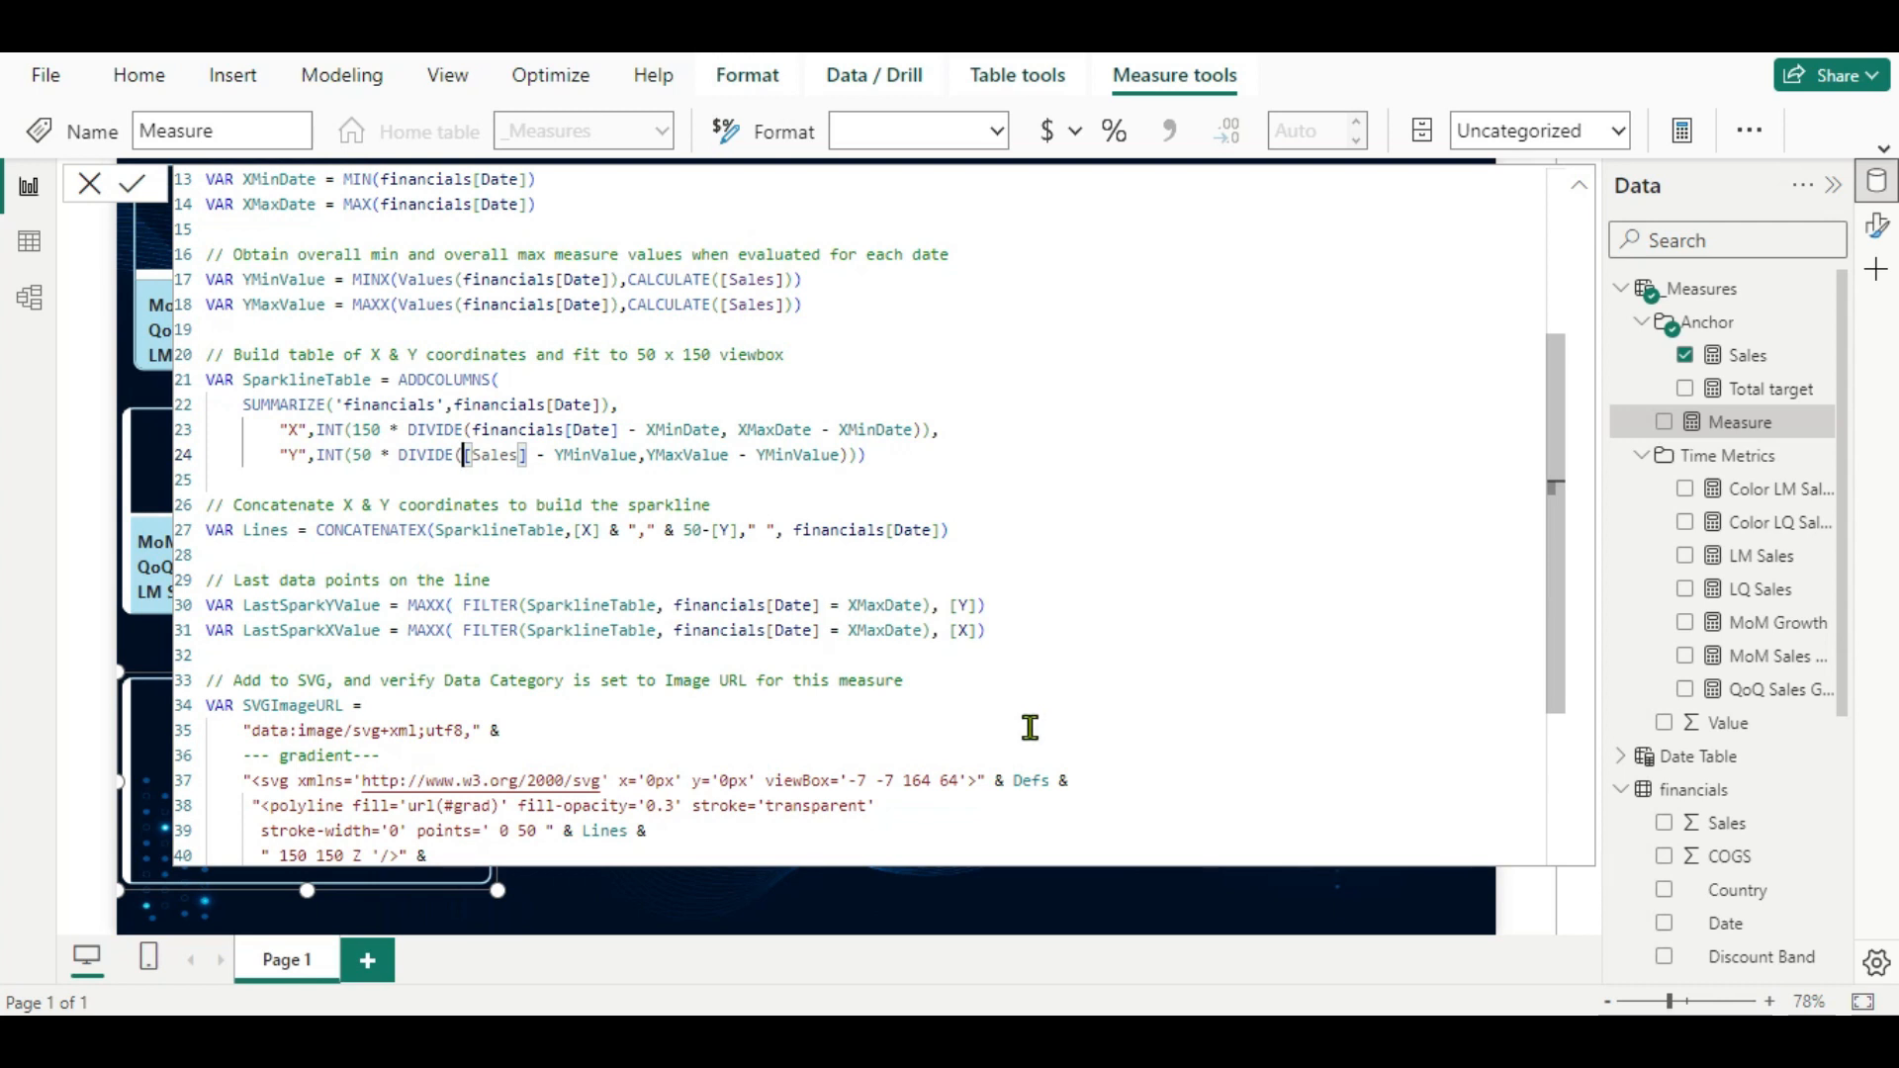
scroll(1029, 727, down, 5)
scroll(1030, 727, up, 9)
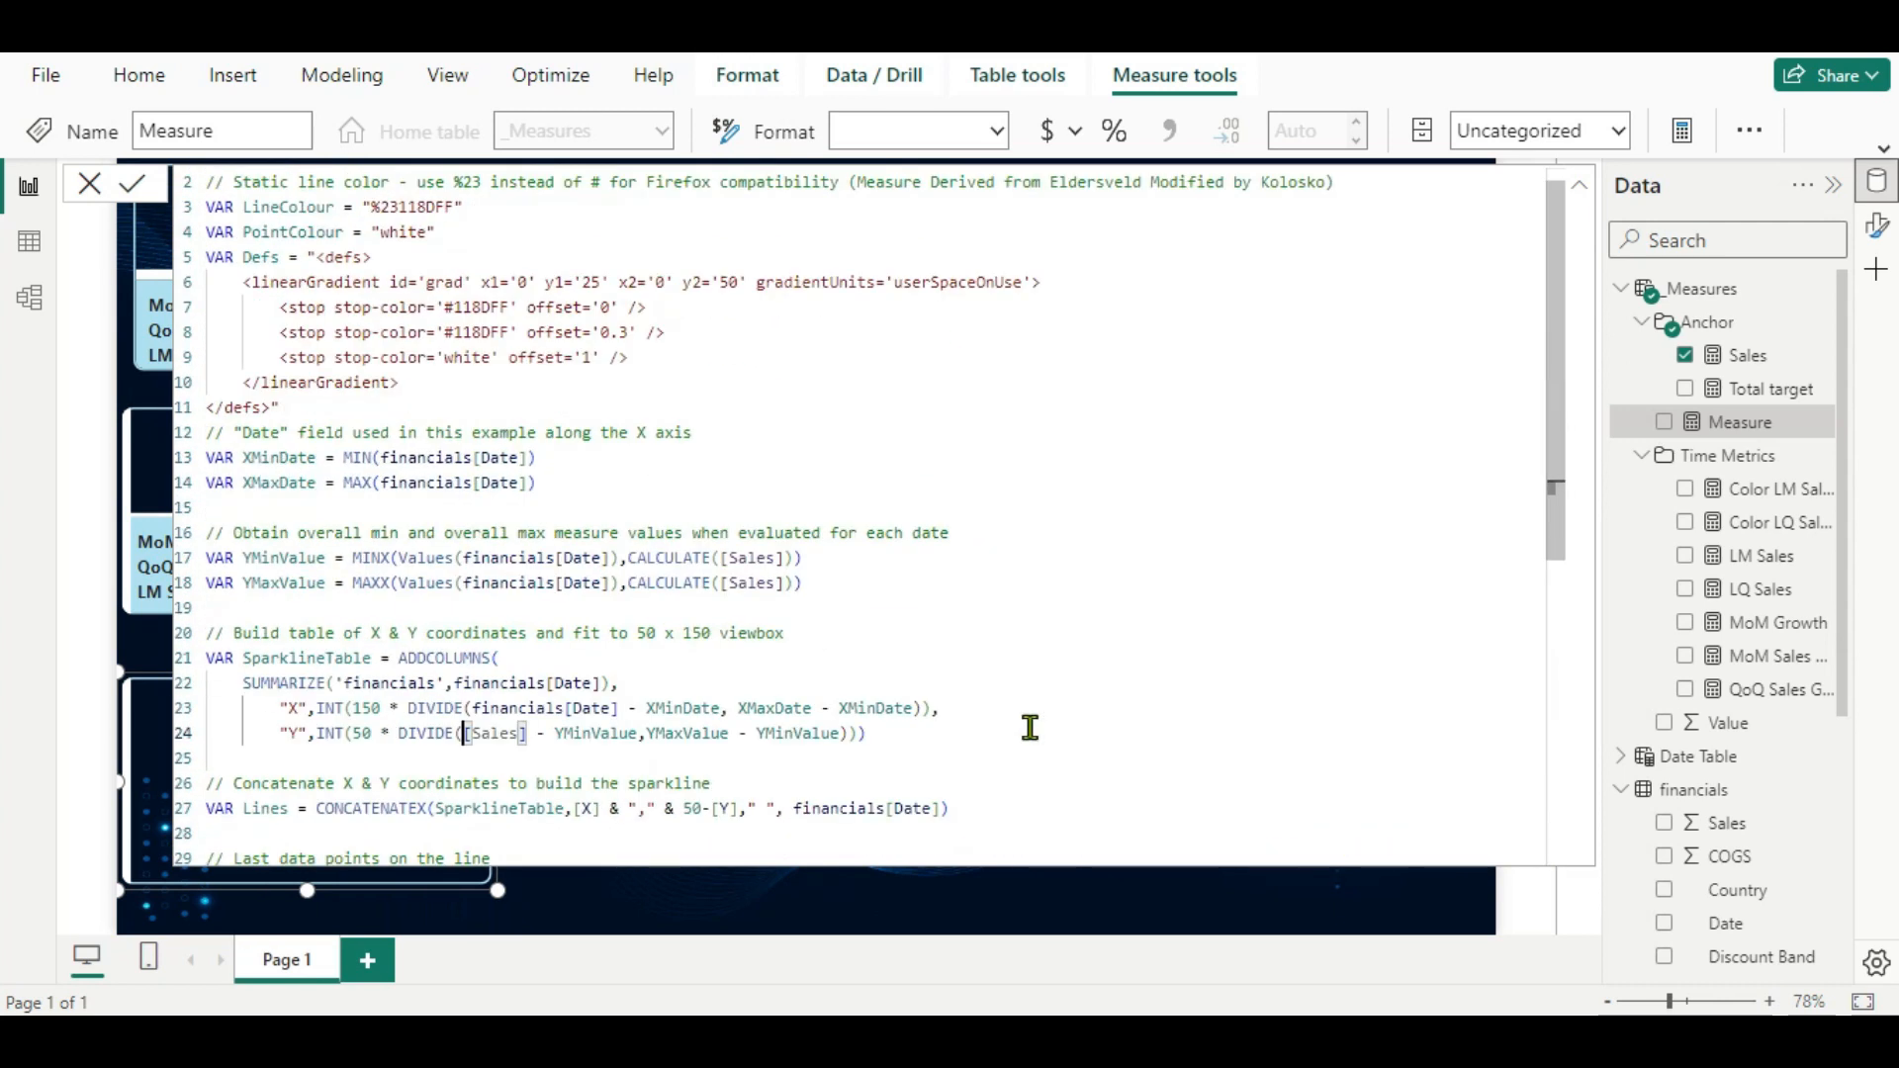
click(128, 191)
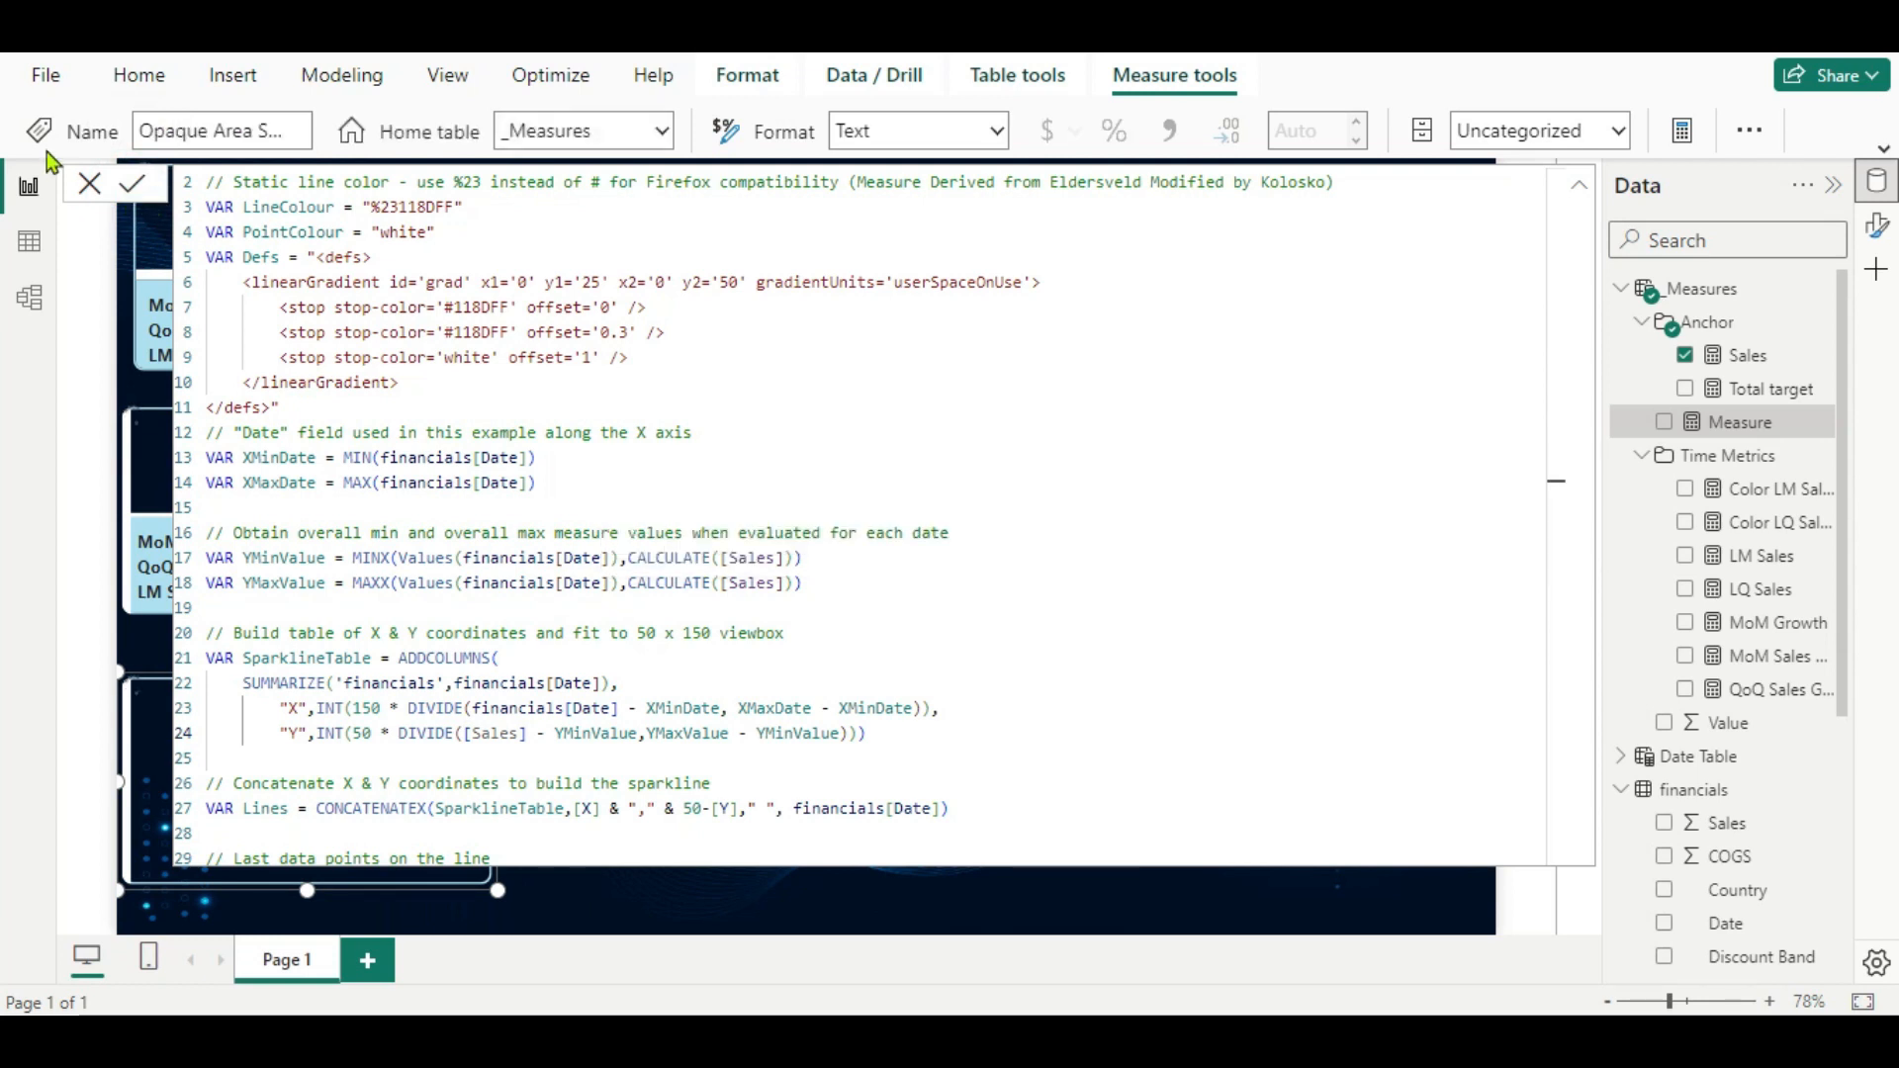
Close the formula editor, remove the Total sales.png image from the bottom Sales card, and set its image type to Image URL.
click(89, 188)
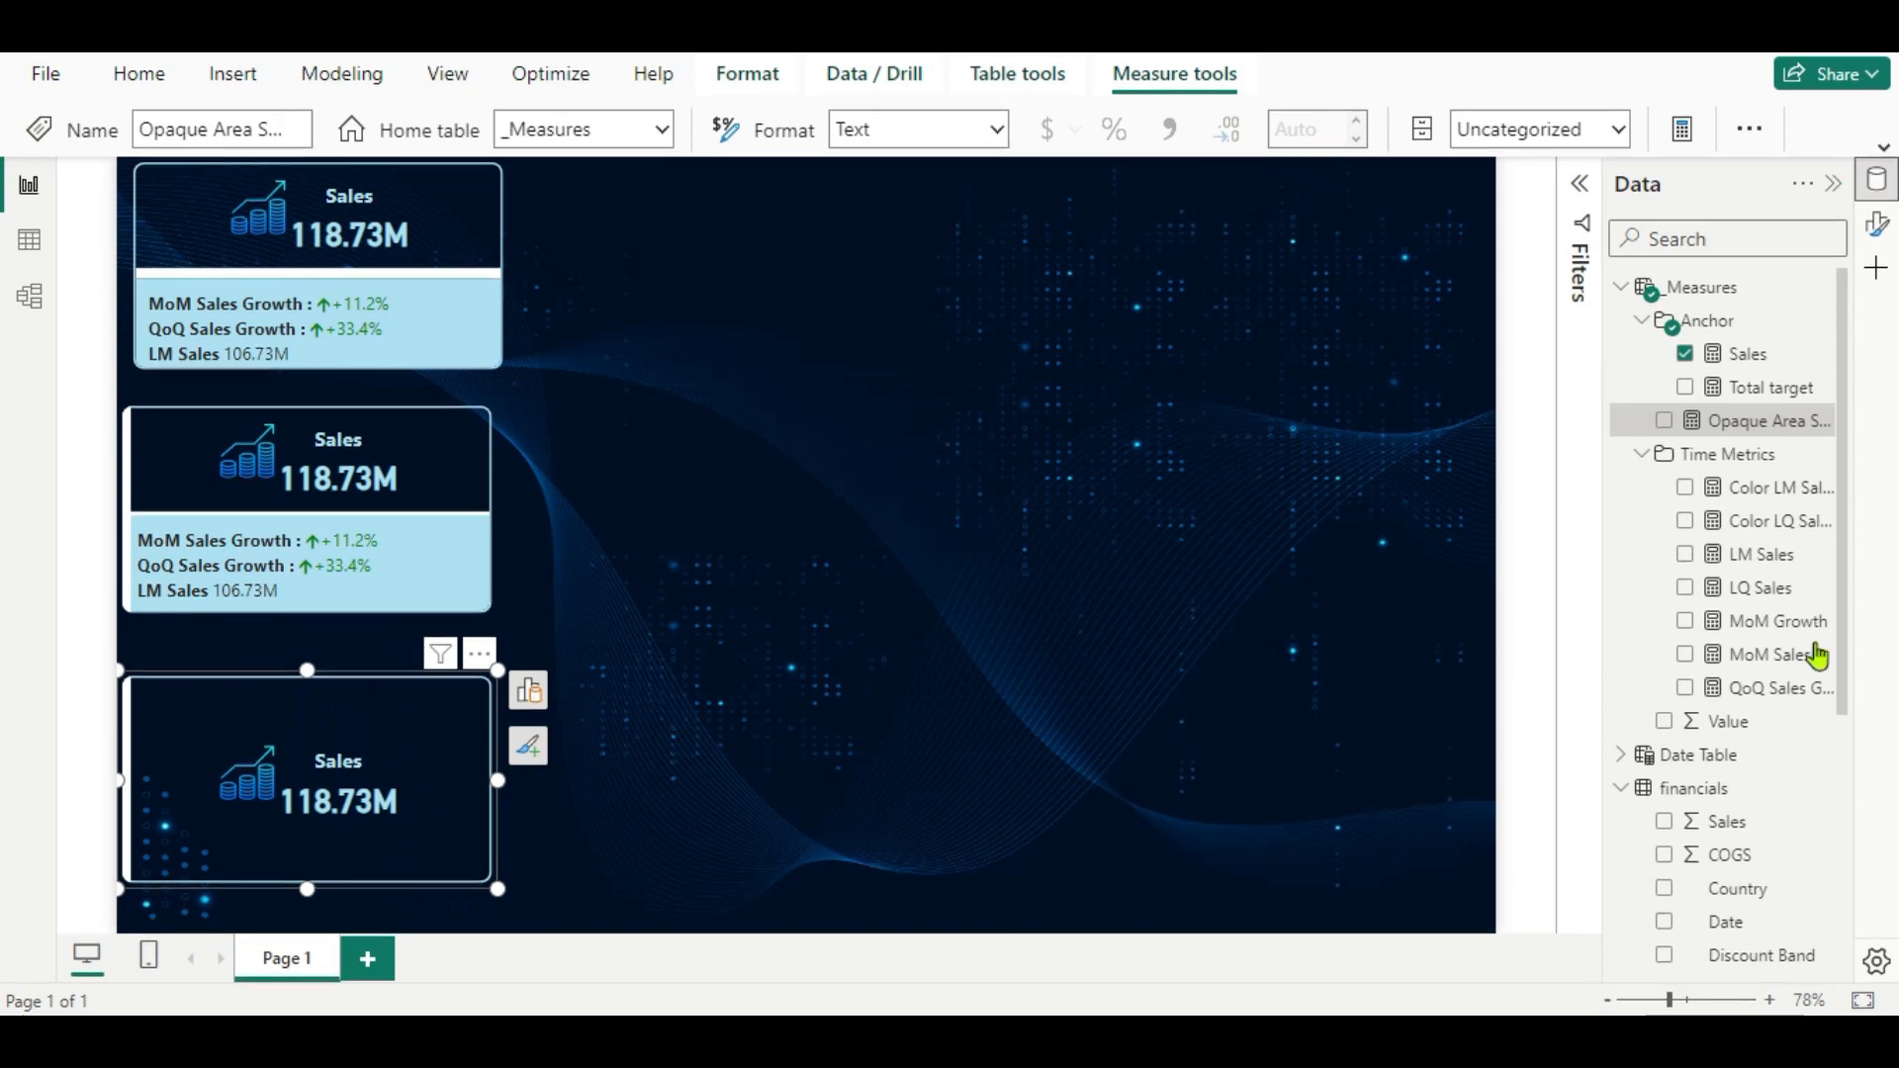
click(1880, 235)
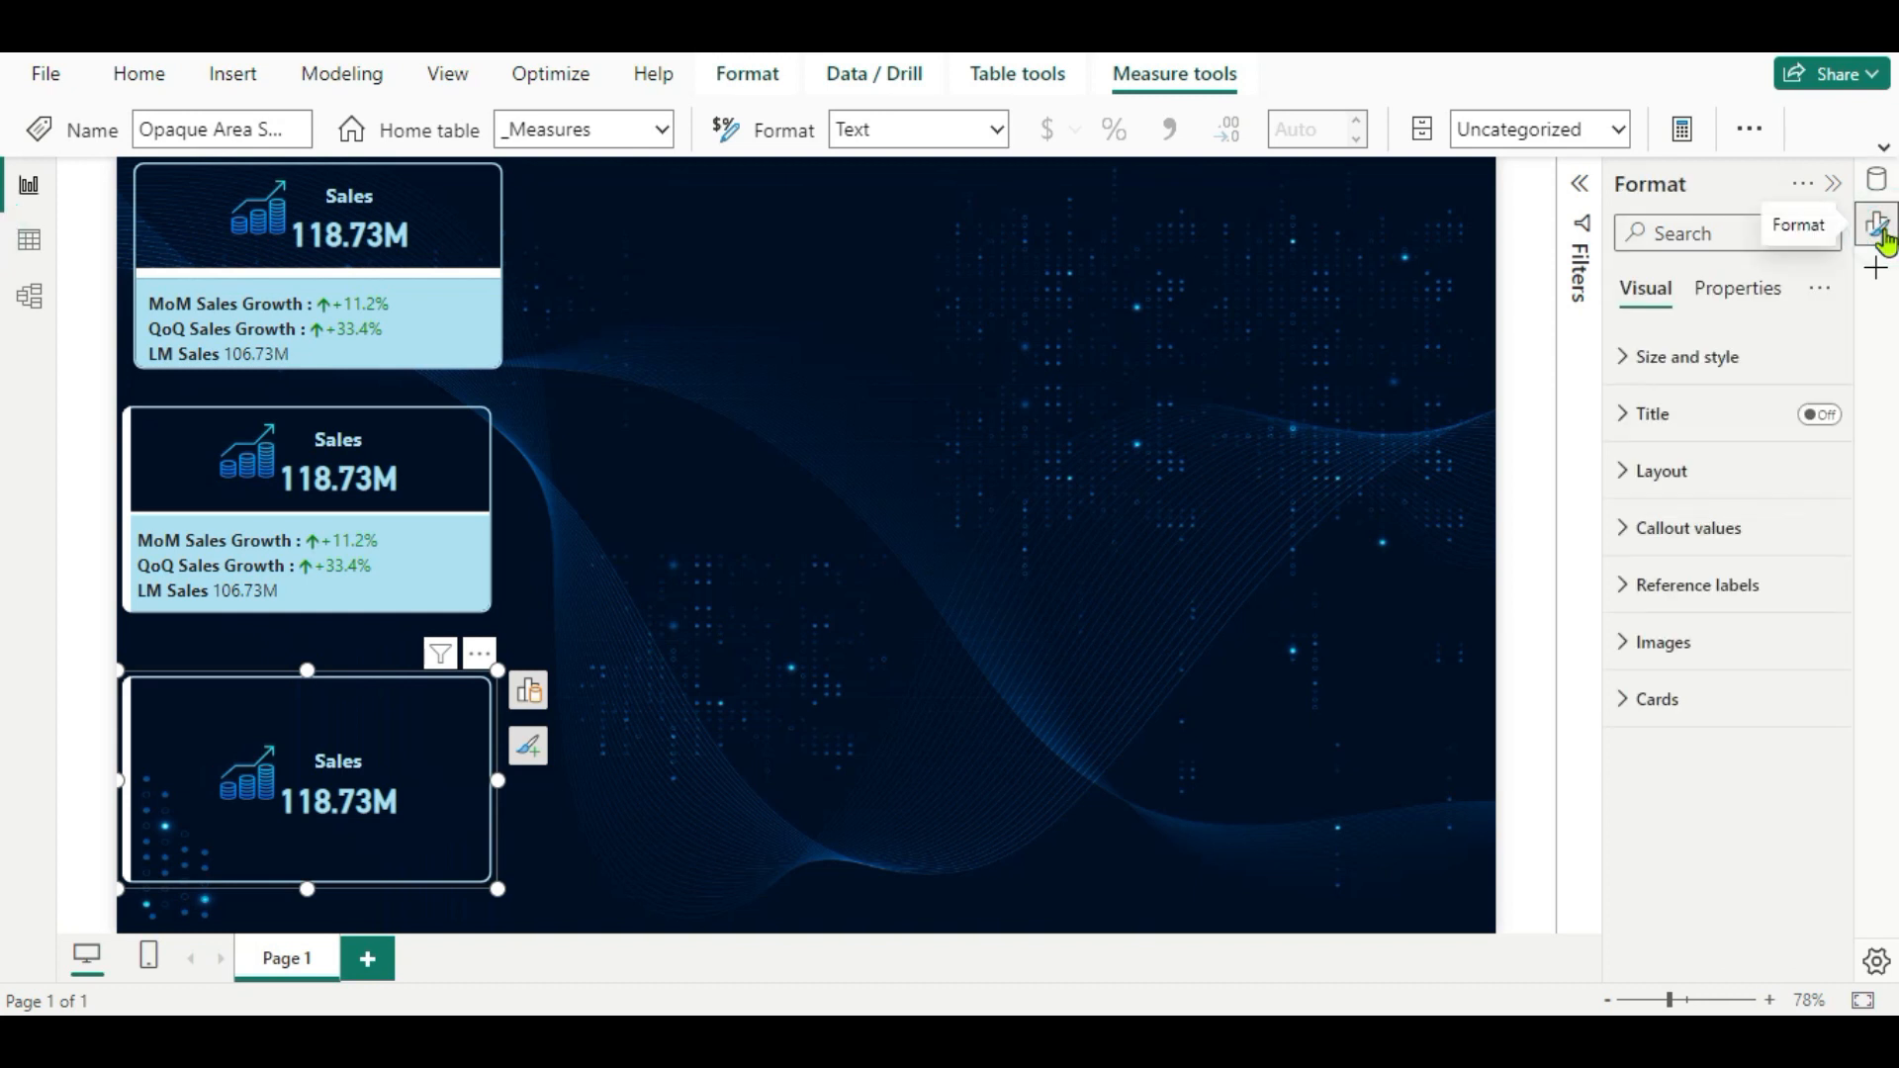
click(1623, 643)
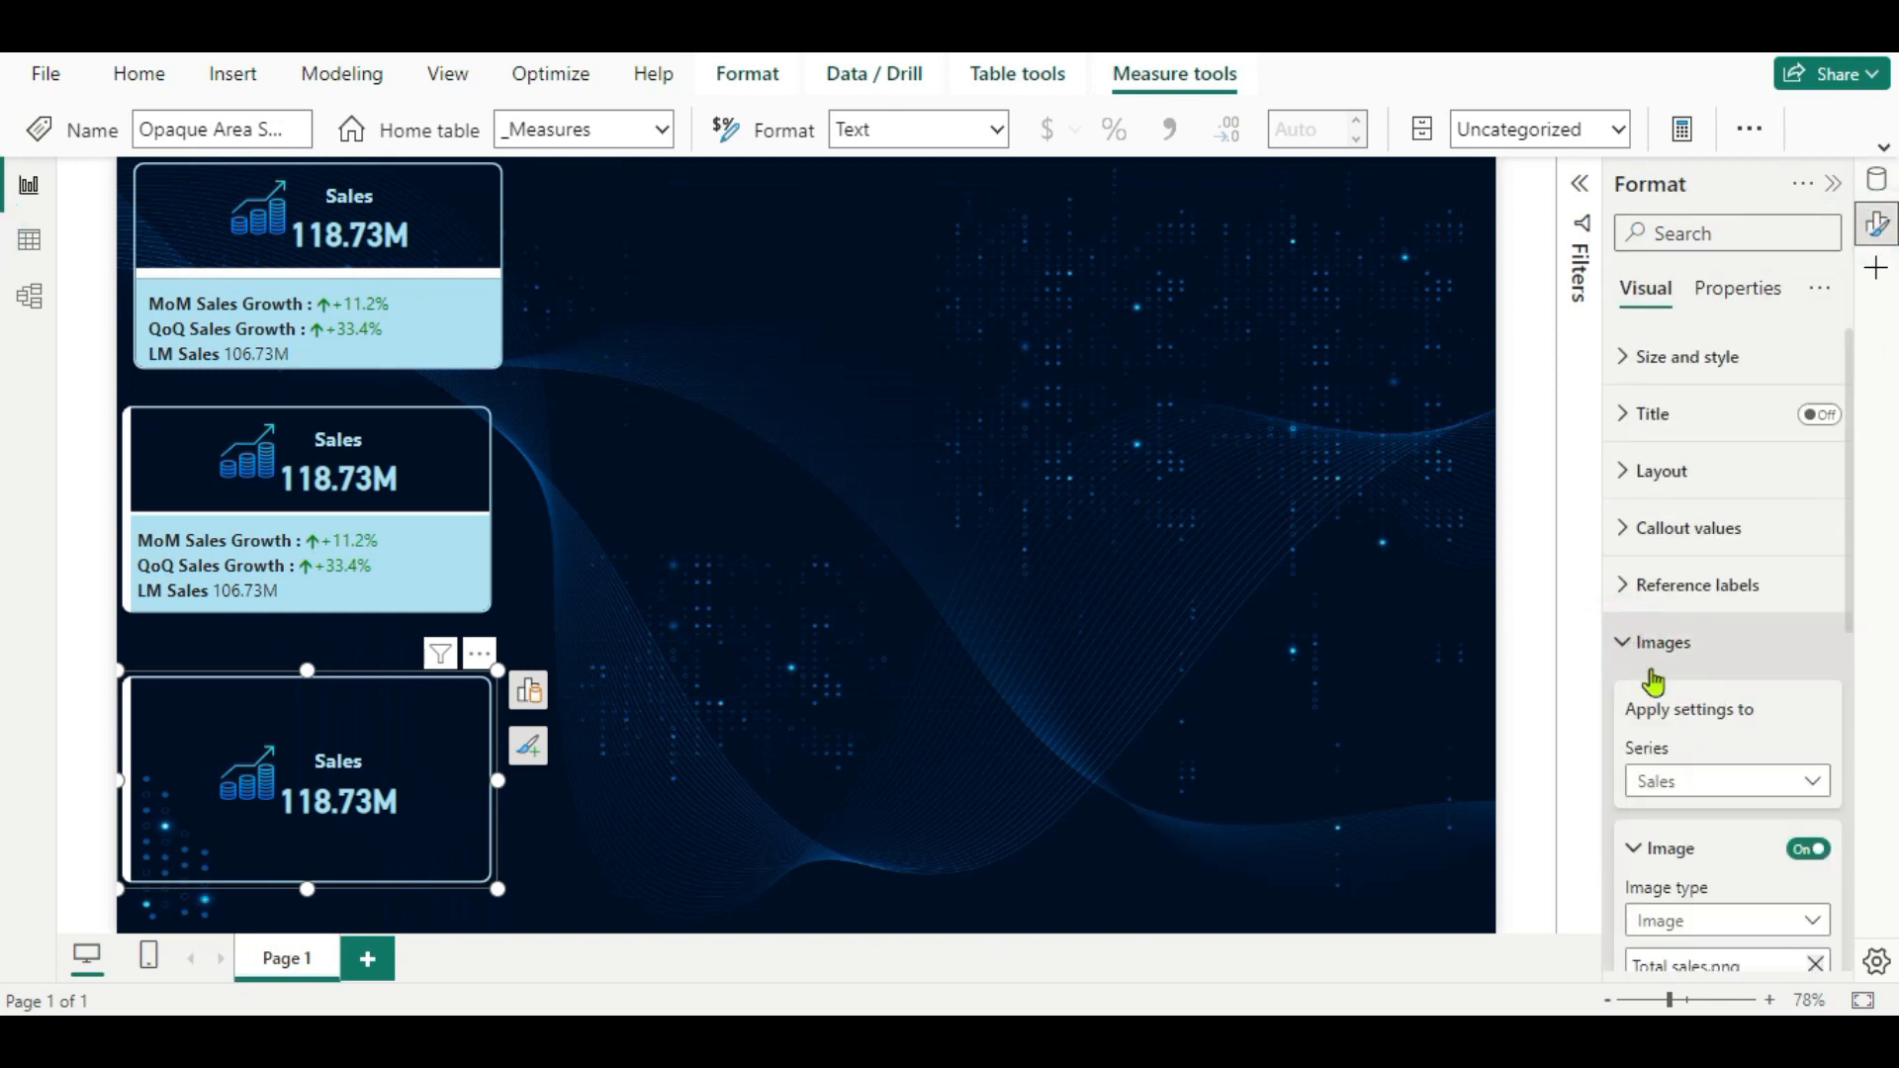
scroll(1723, 813, down, 2)
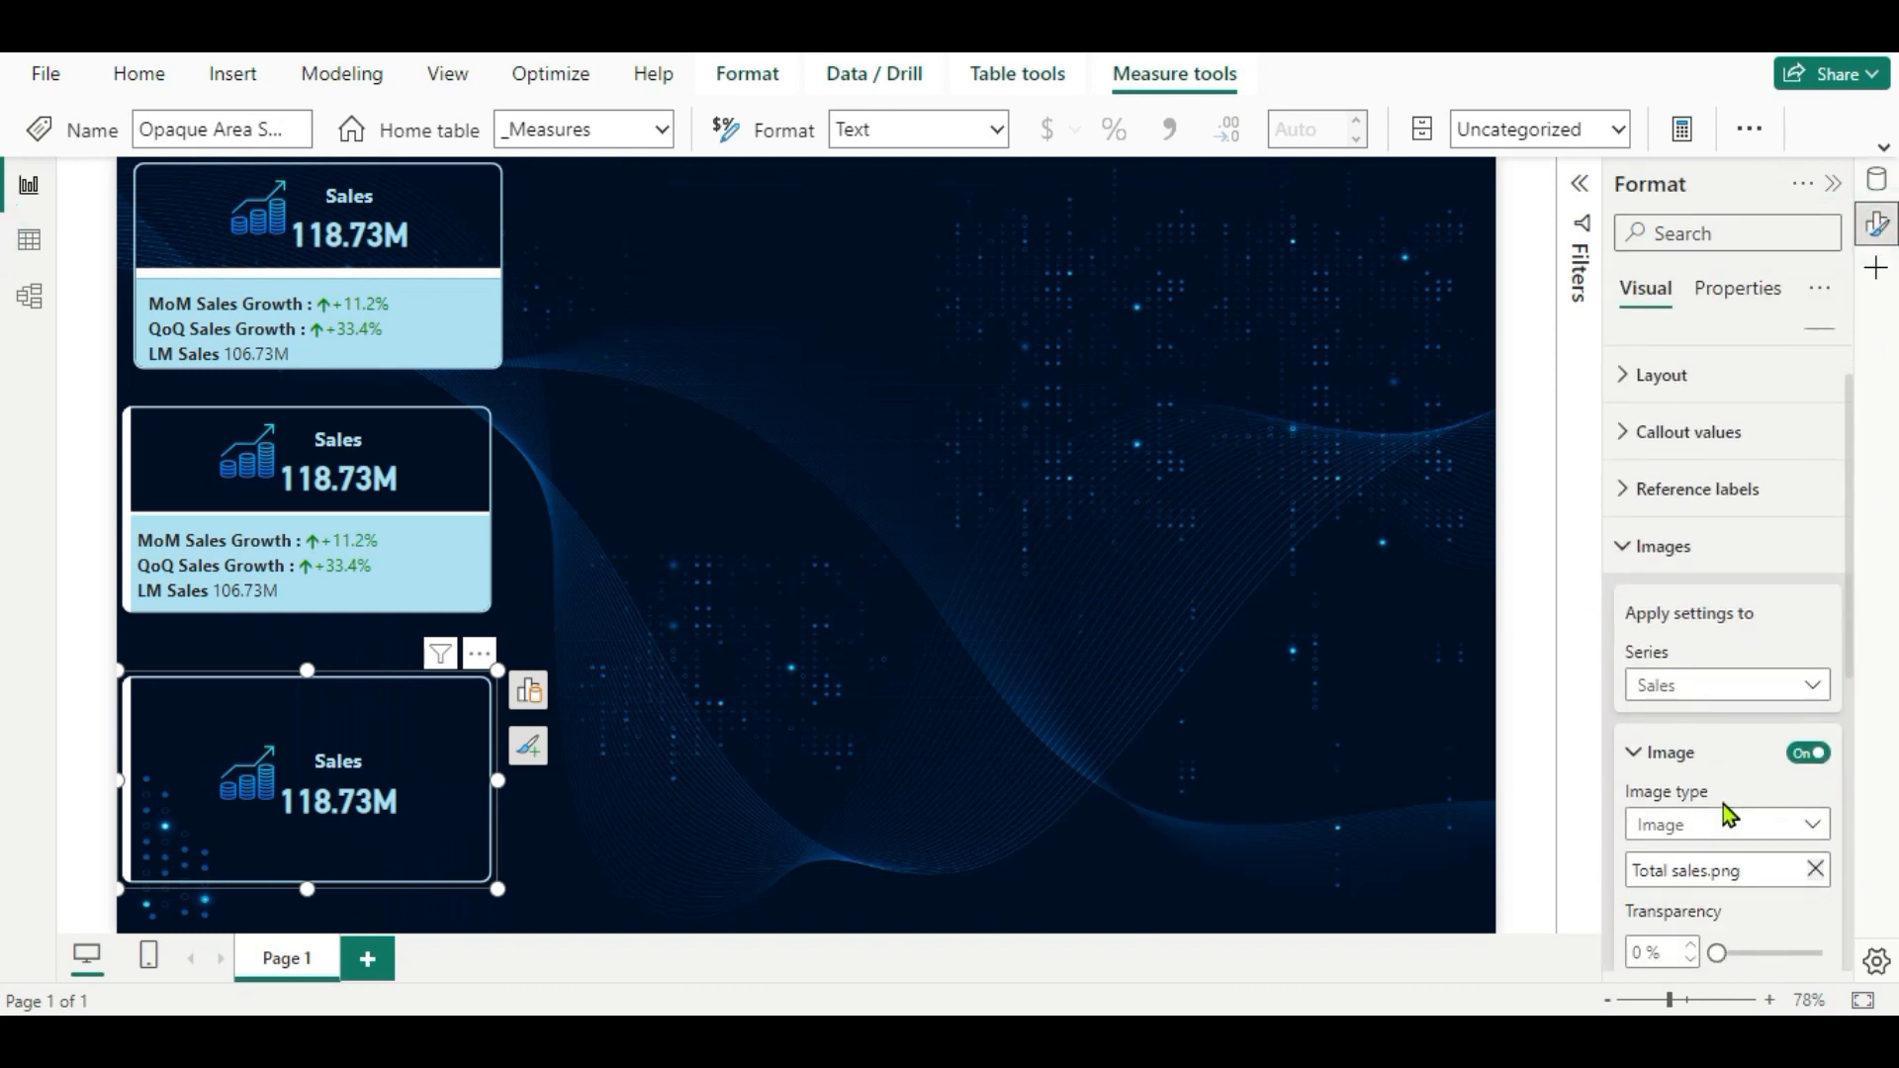
scroll(1725, 806, down, 8)
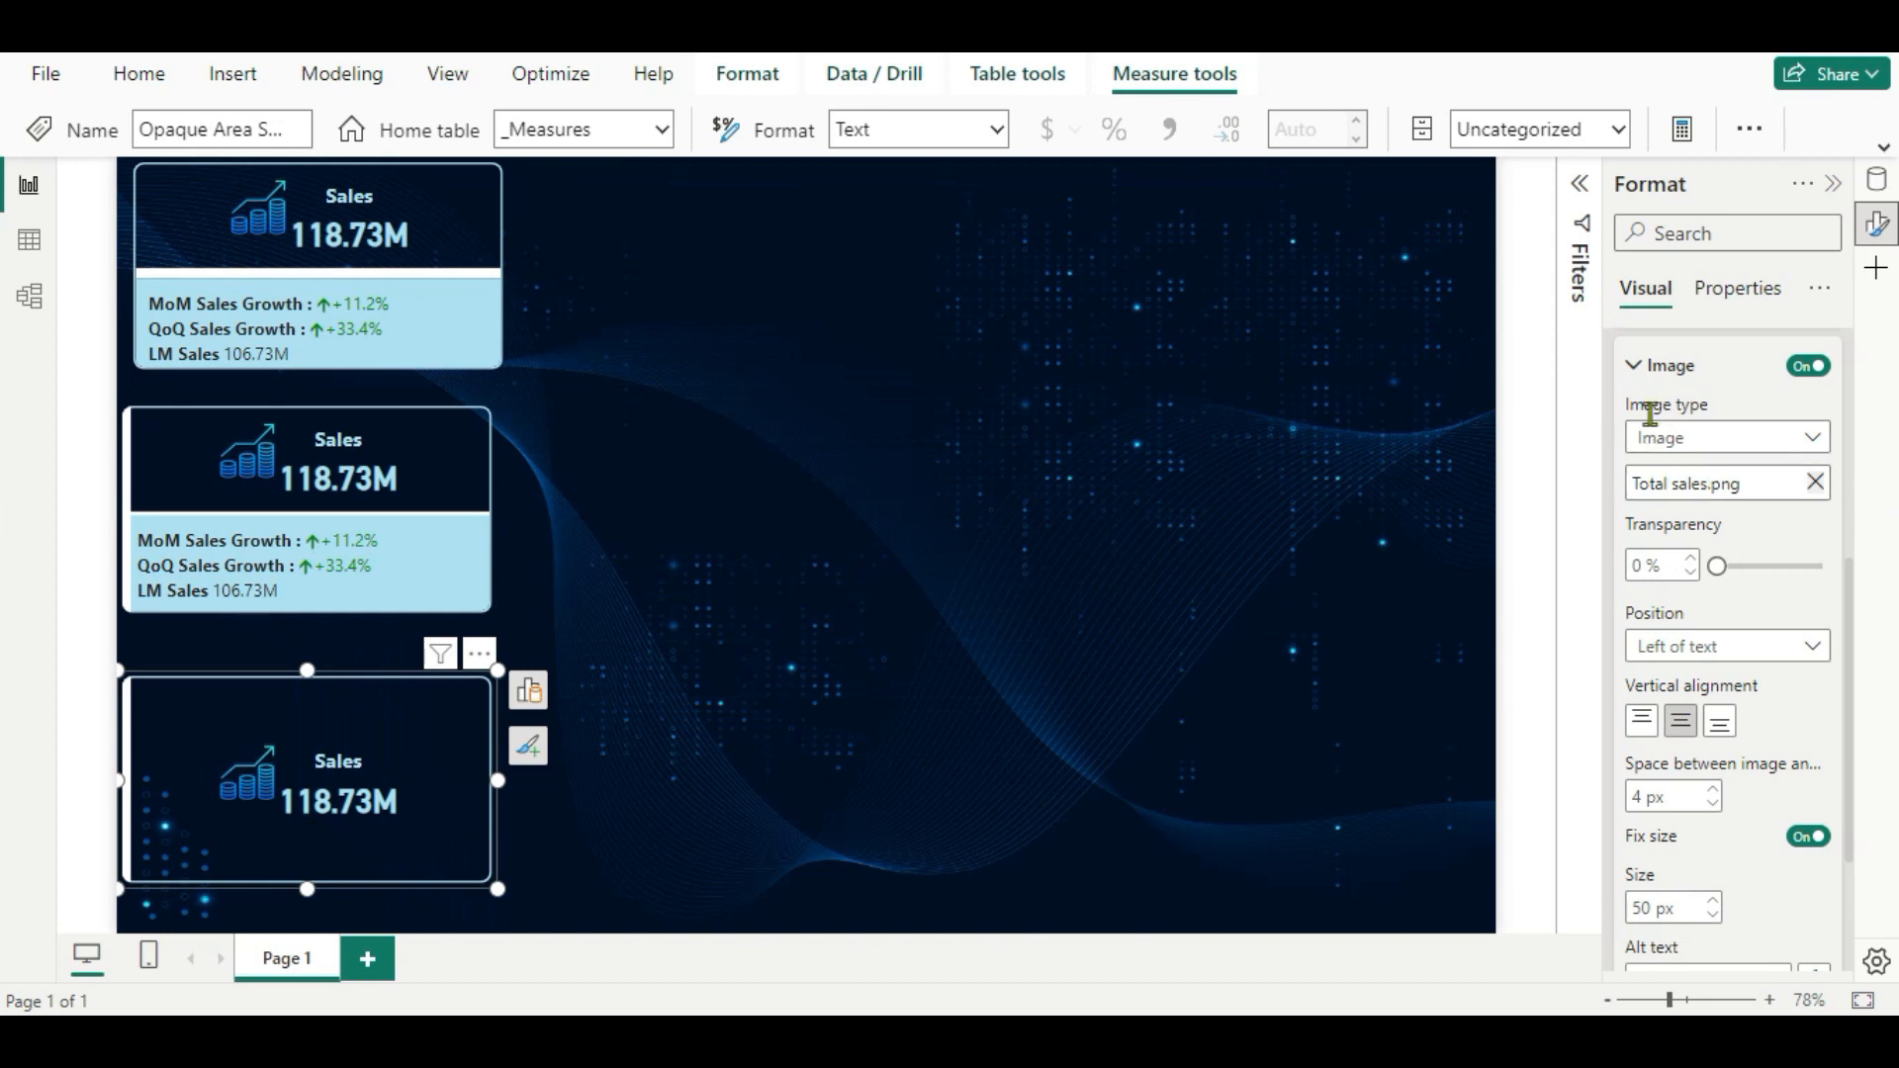
click(1818, 483)
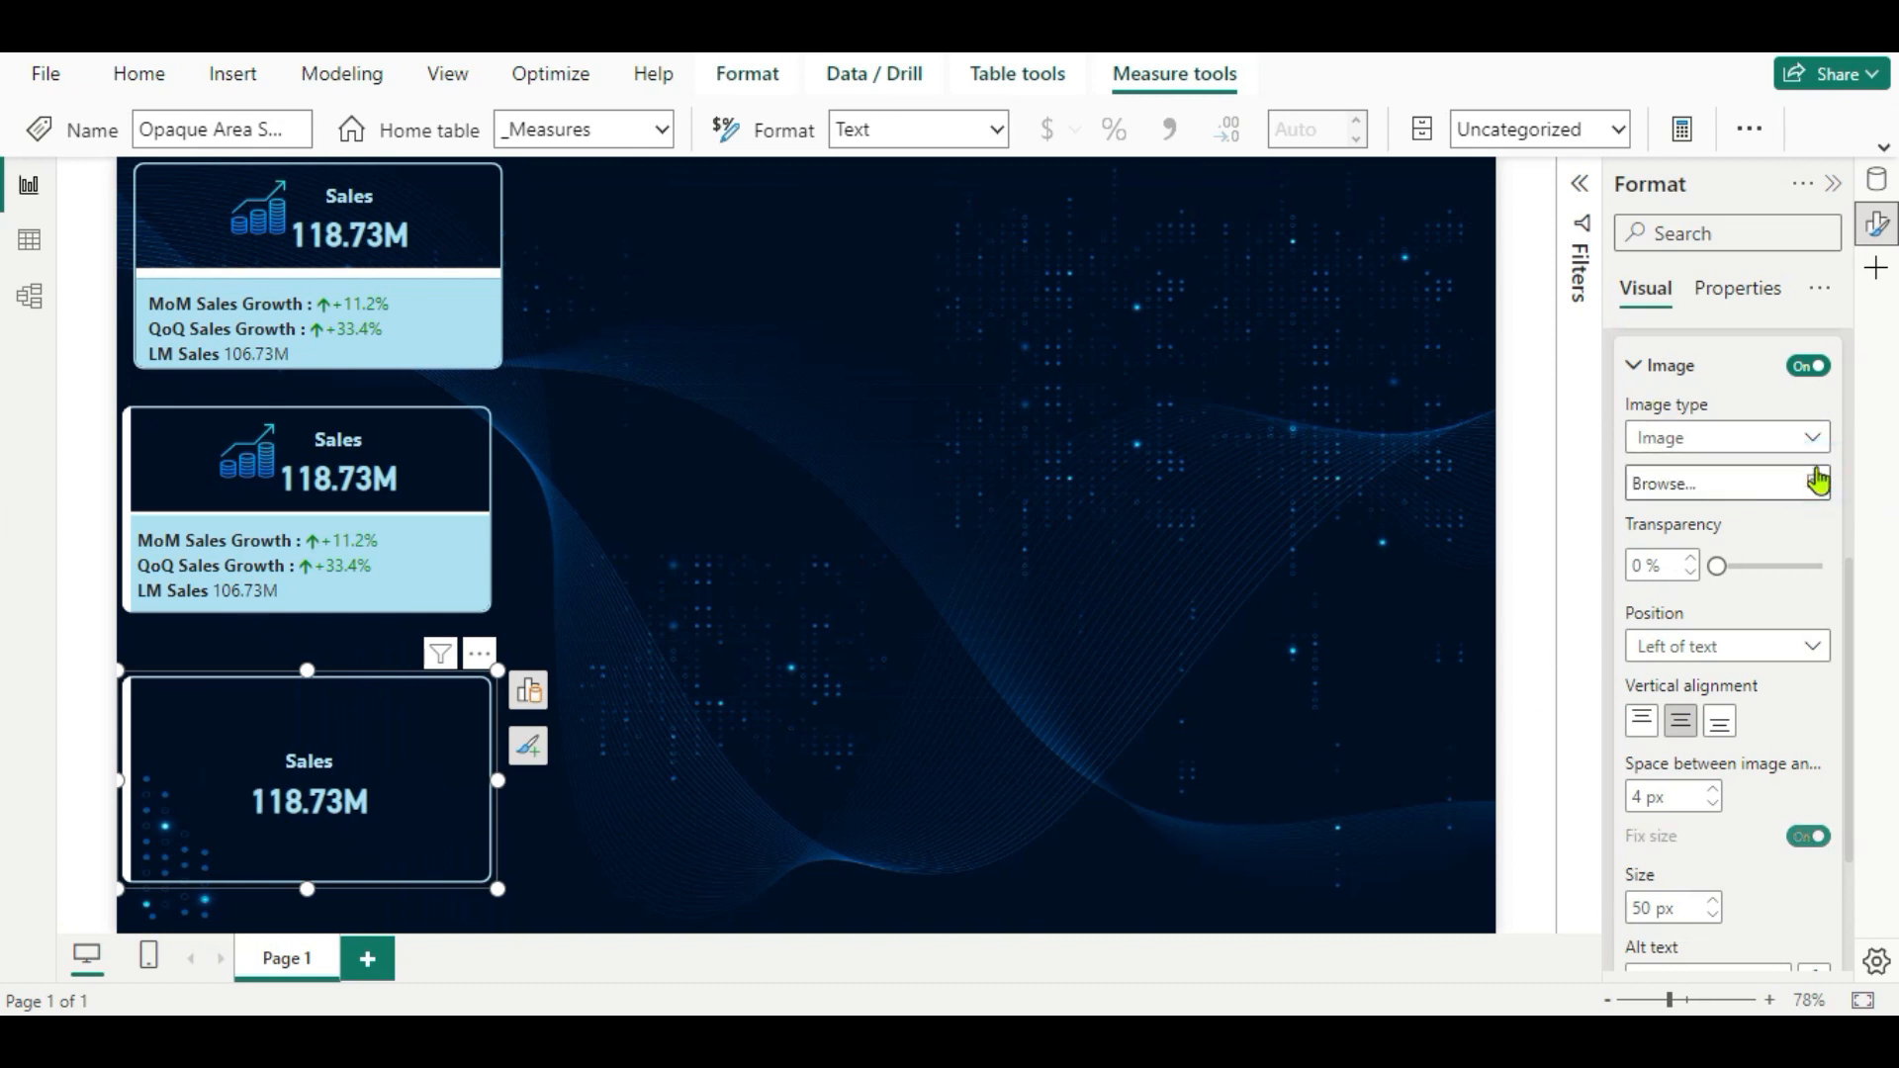
click(1806, 440)
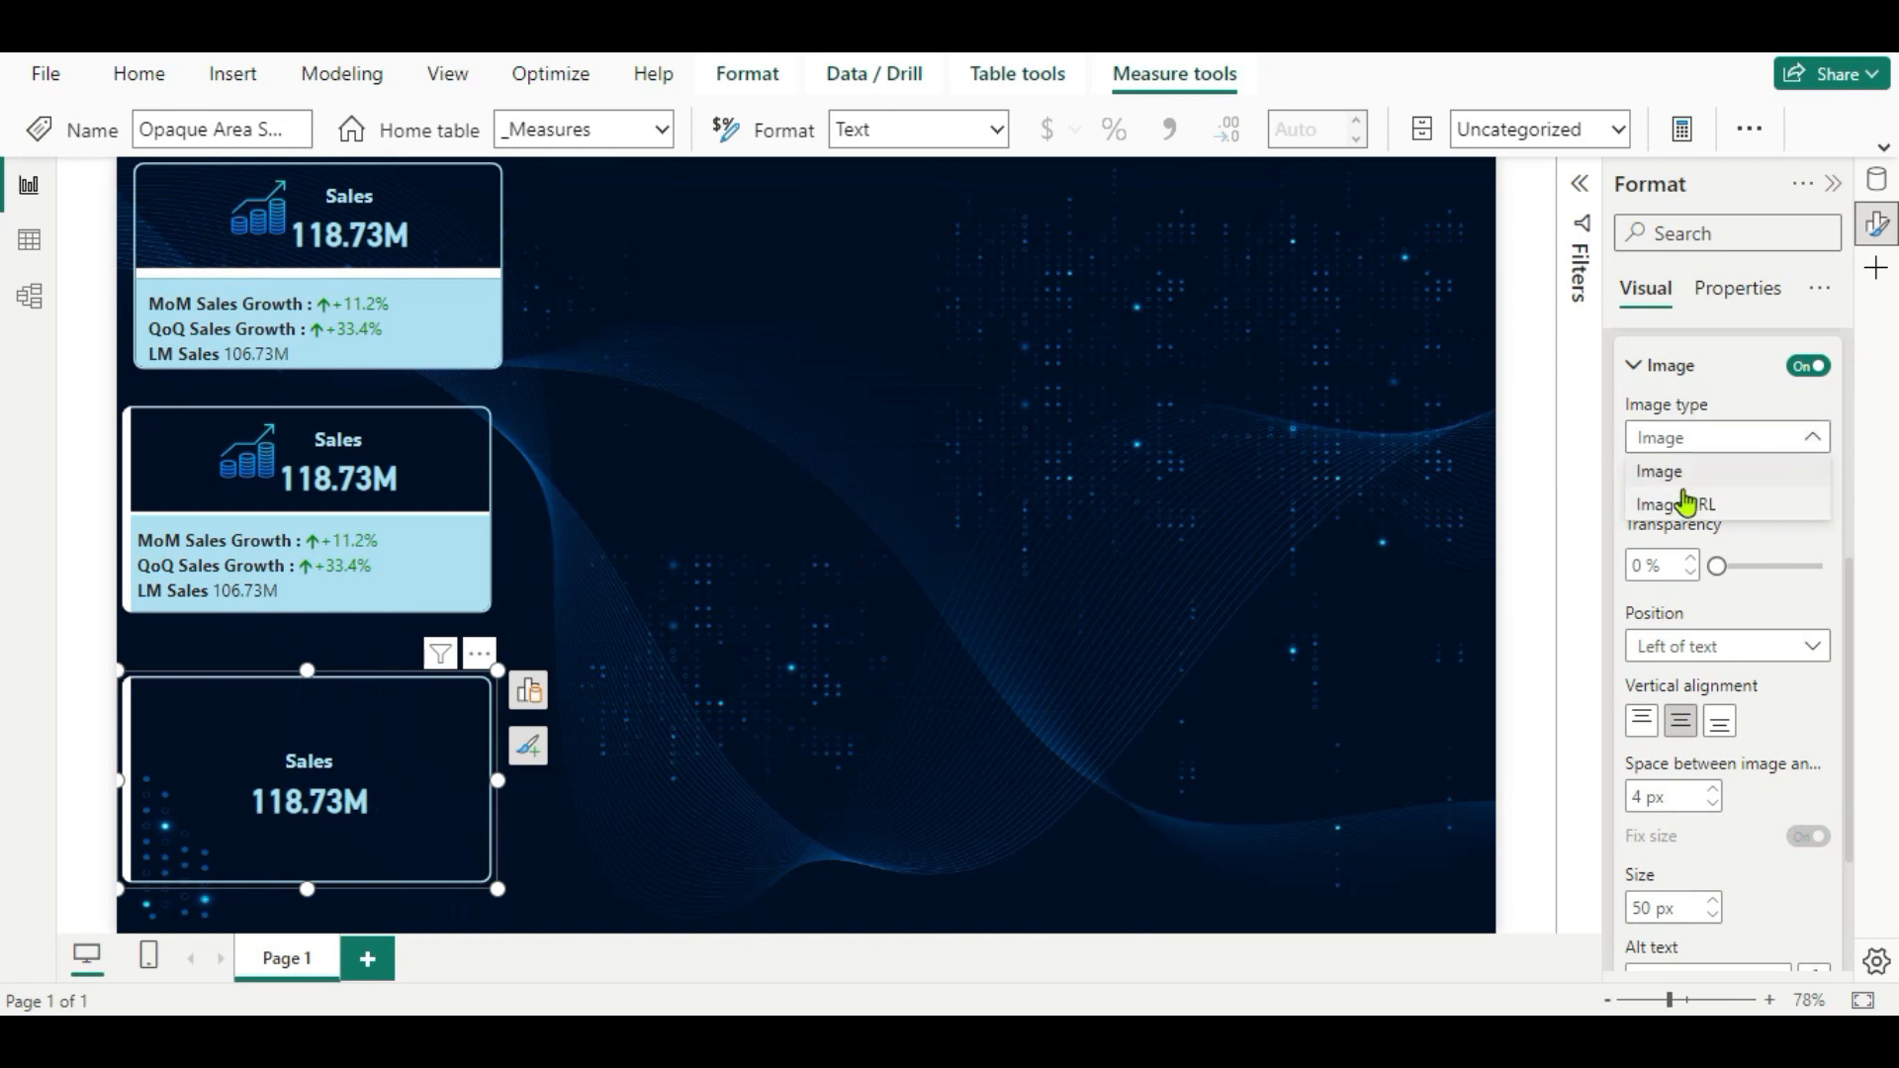
click(1682, 505)
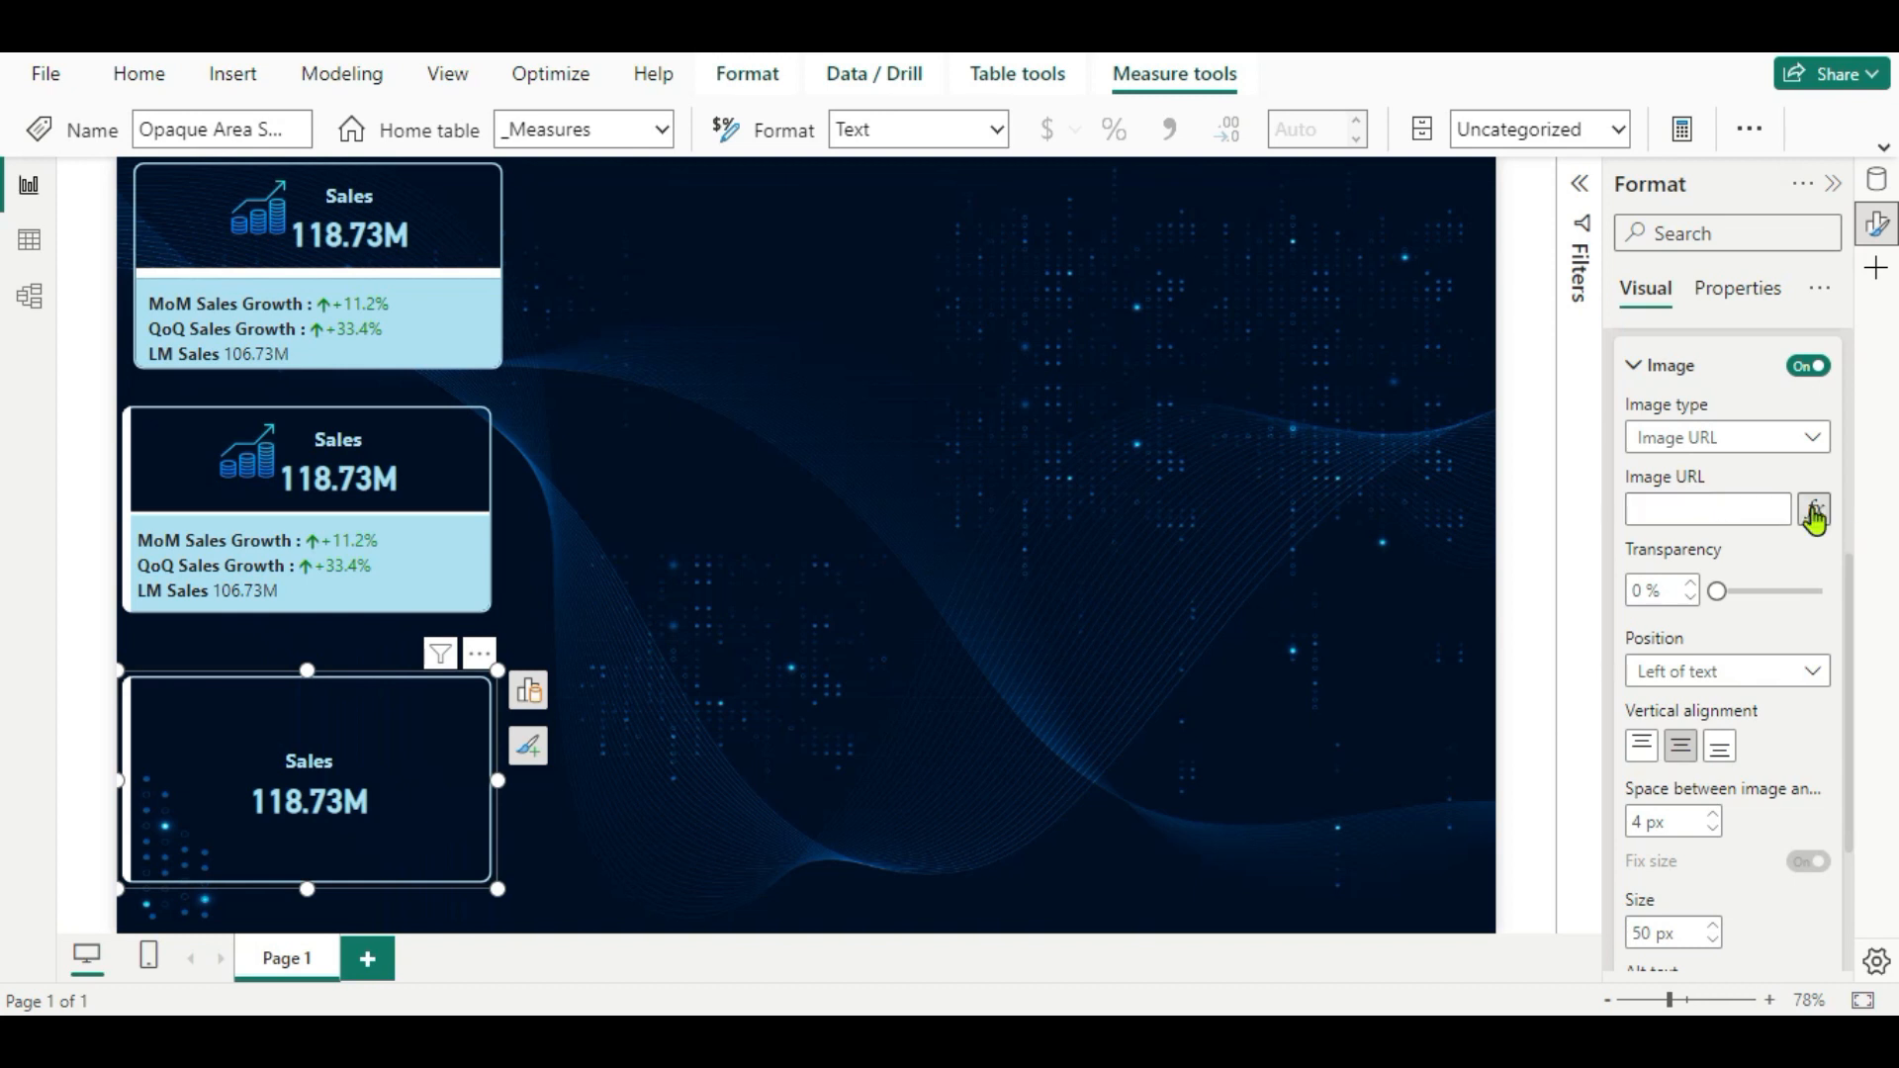
Base the card's image URL on the field value of the Opaque Area Sparkline measure in the _Measures table.
click(1815, 510)
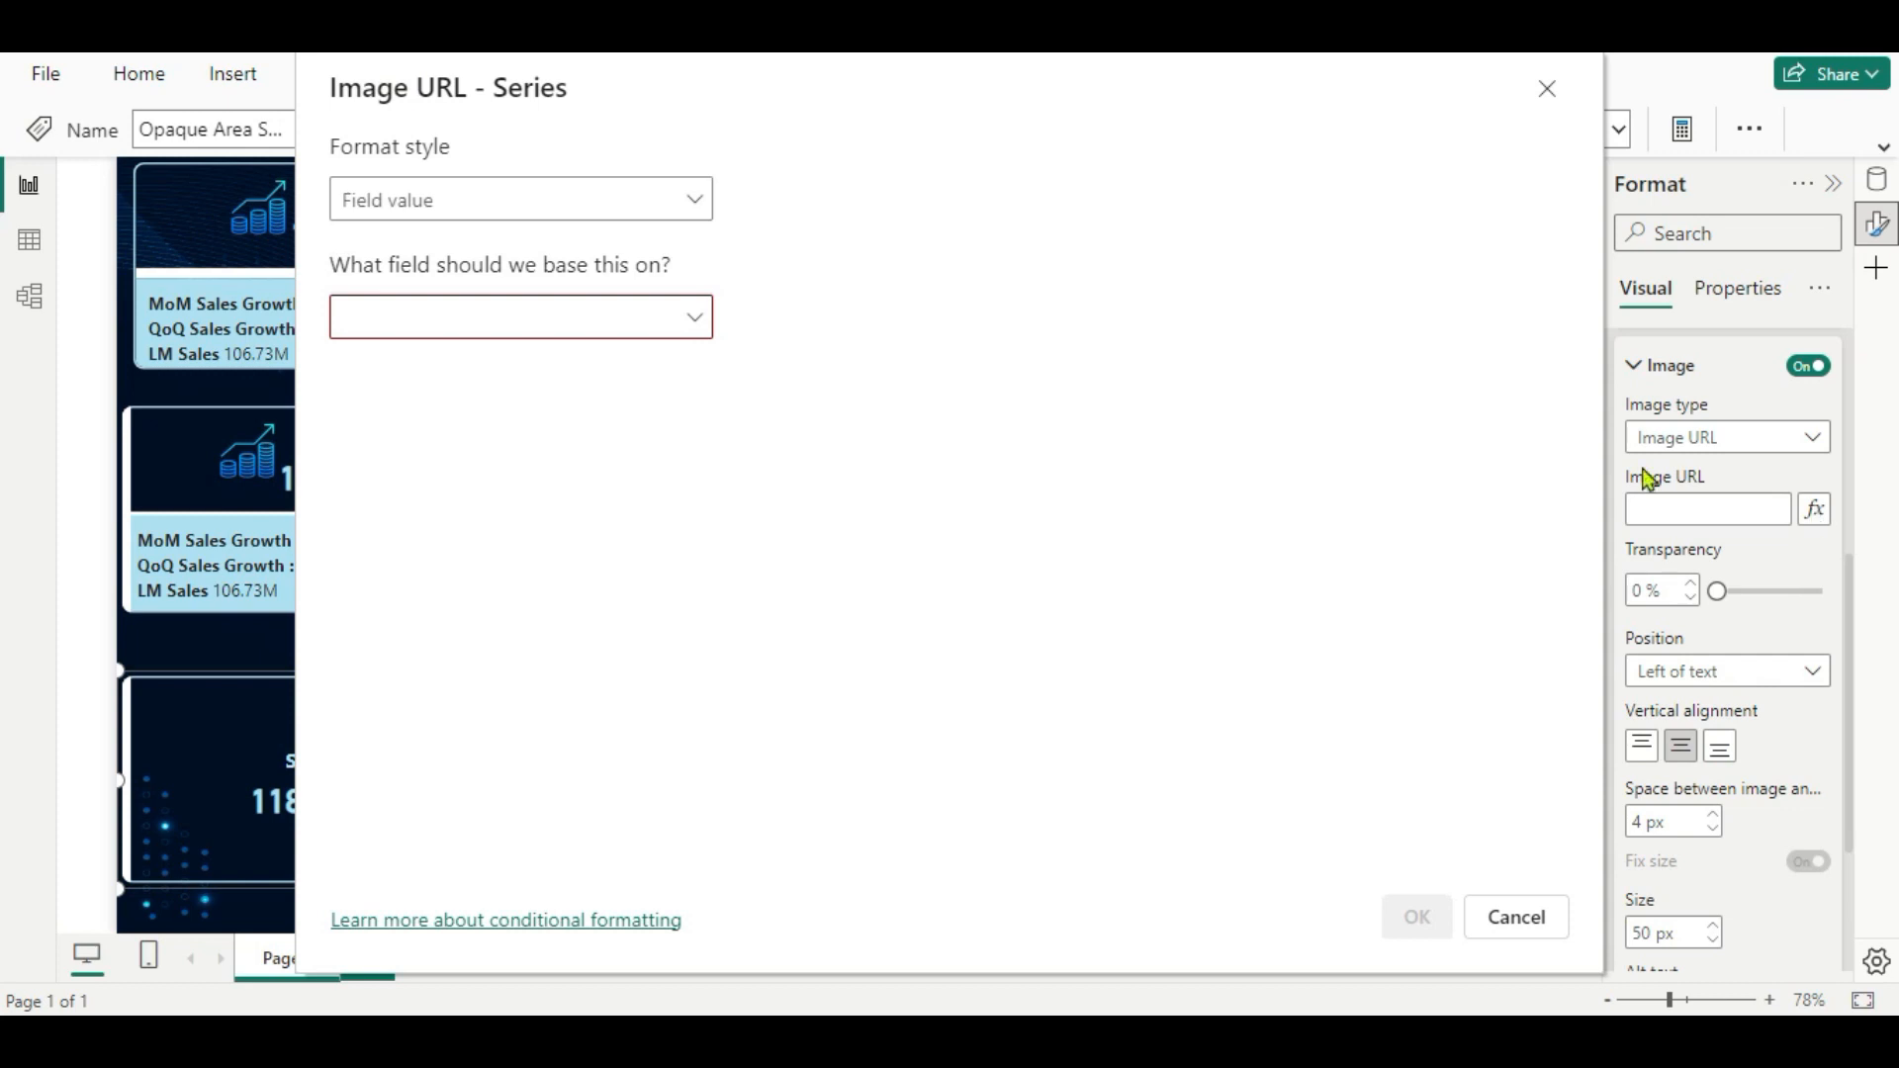
click(691, 314)
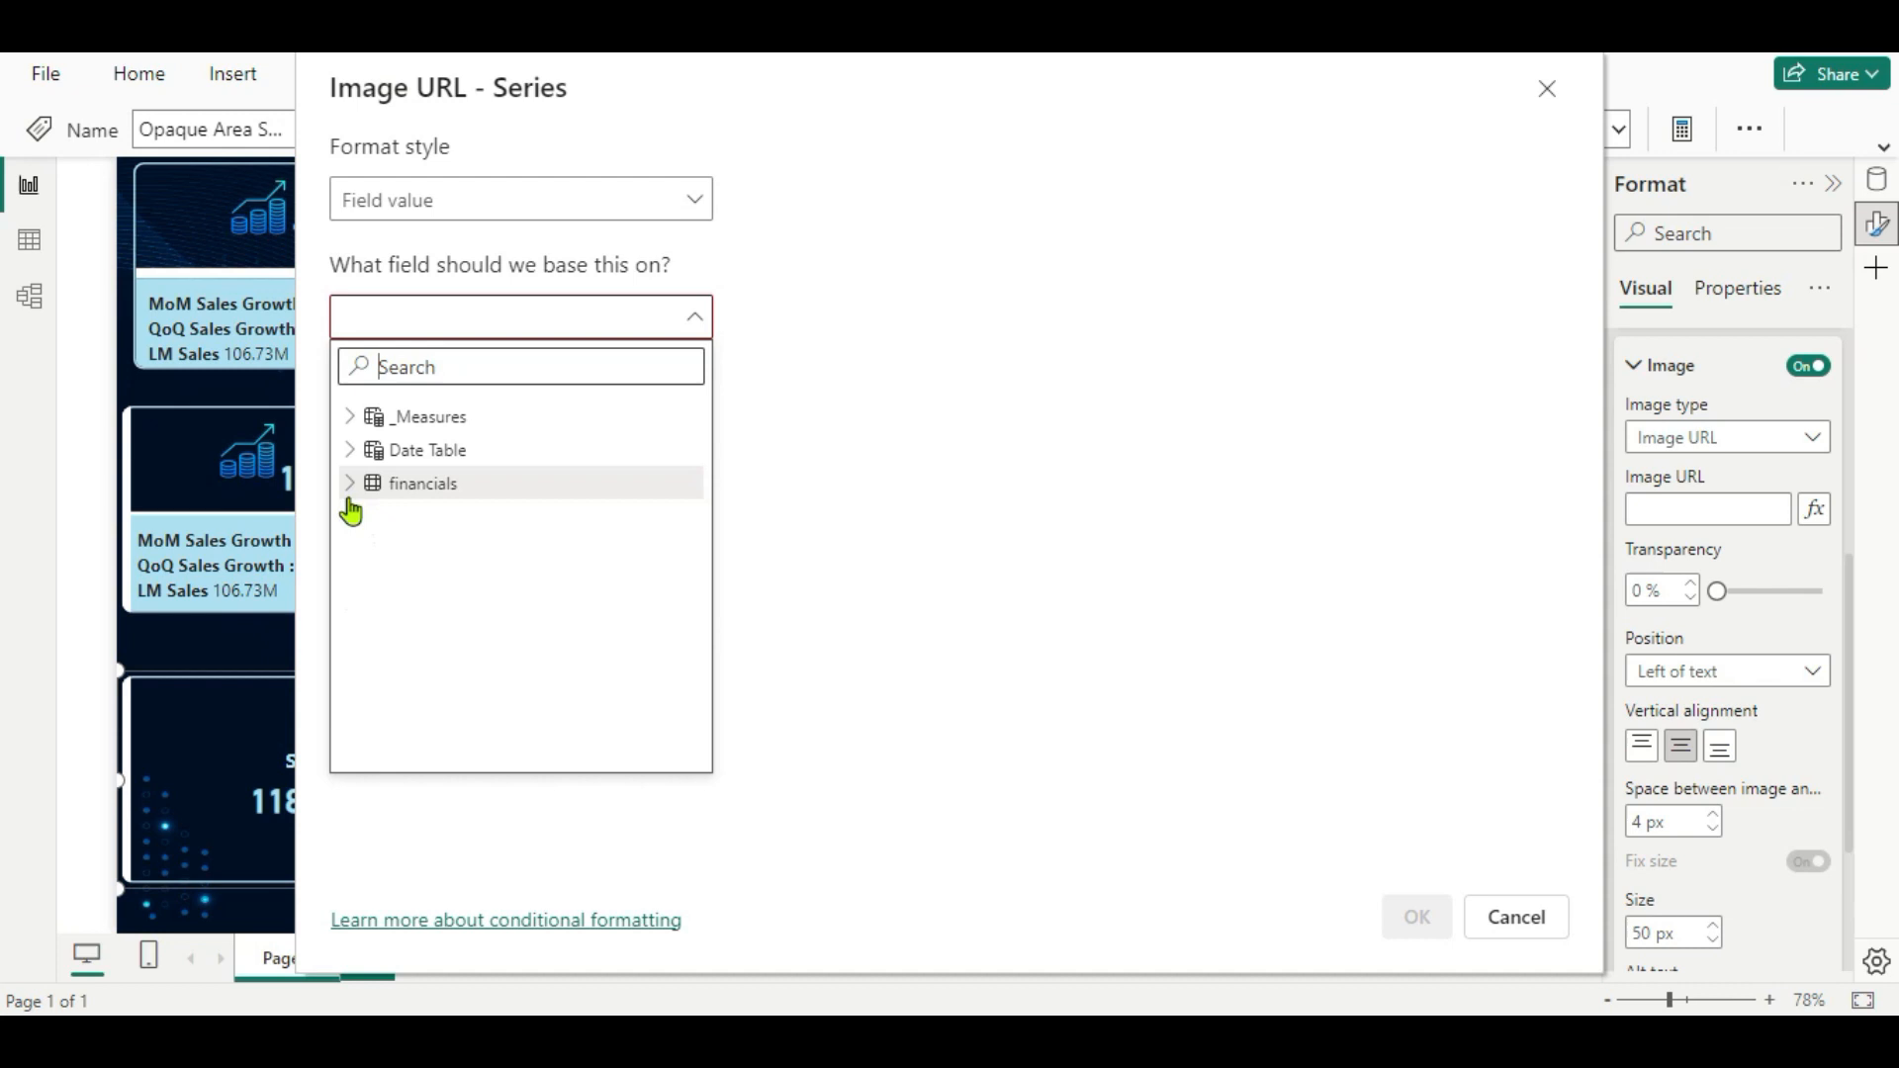
click(354, 419)
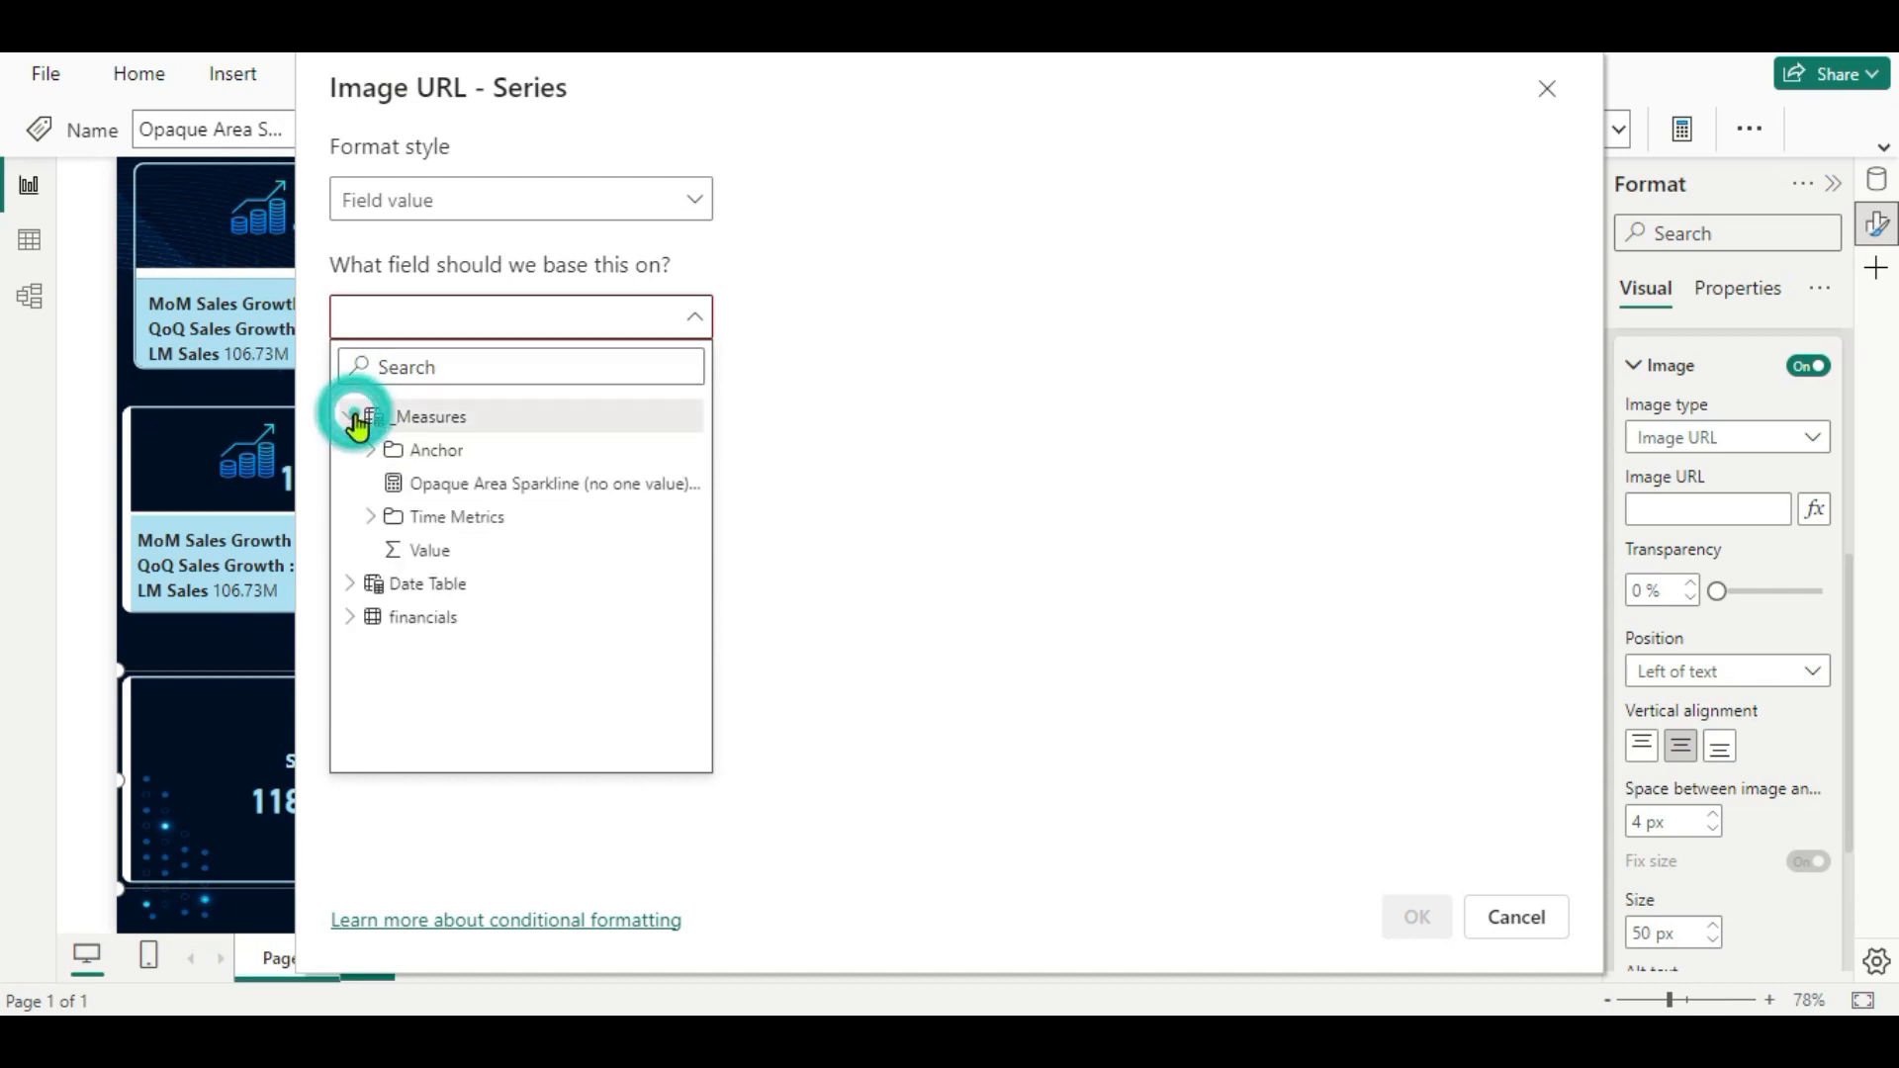
click(442, 490)
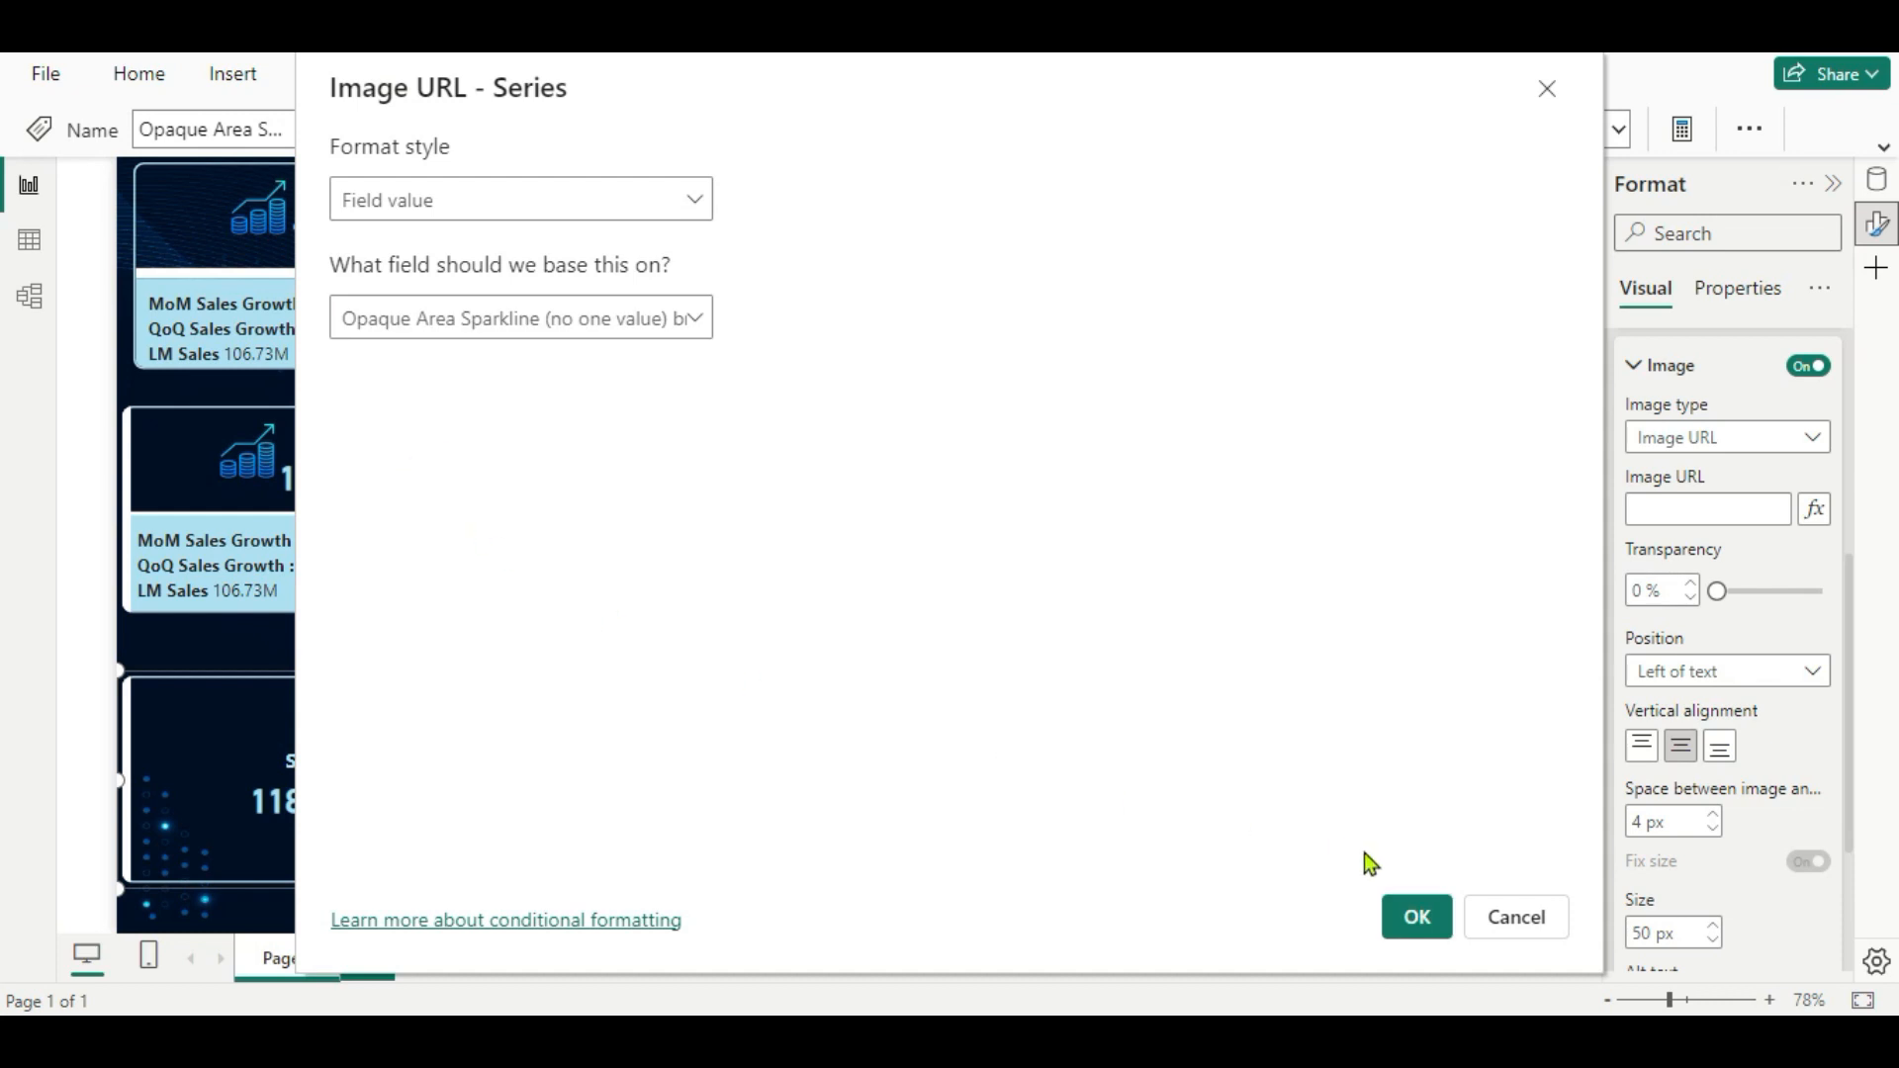
click(1406, 930)
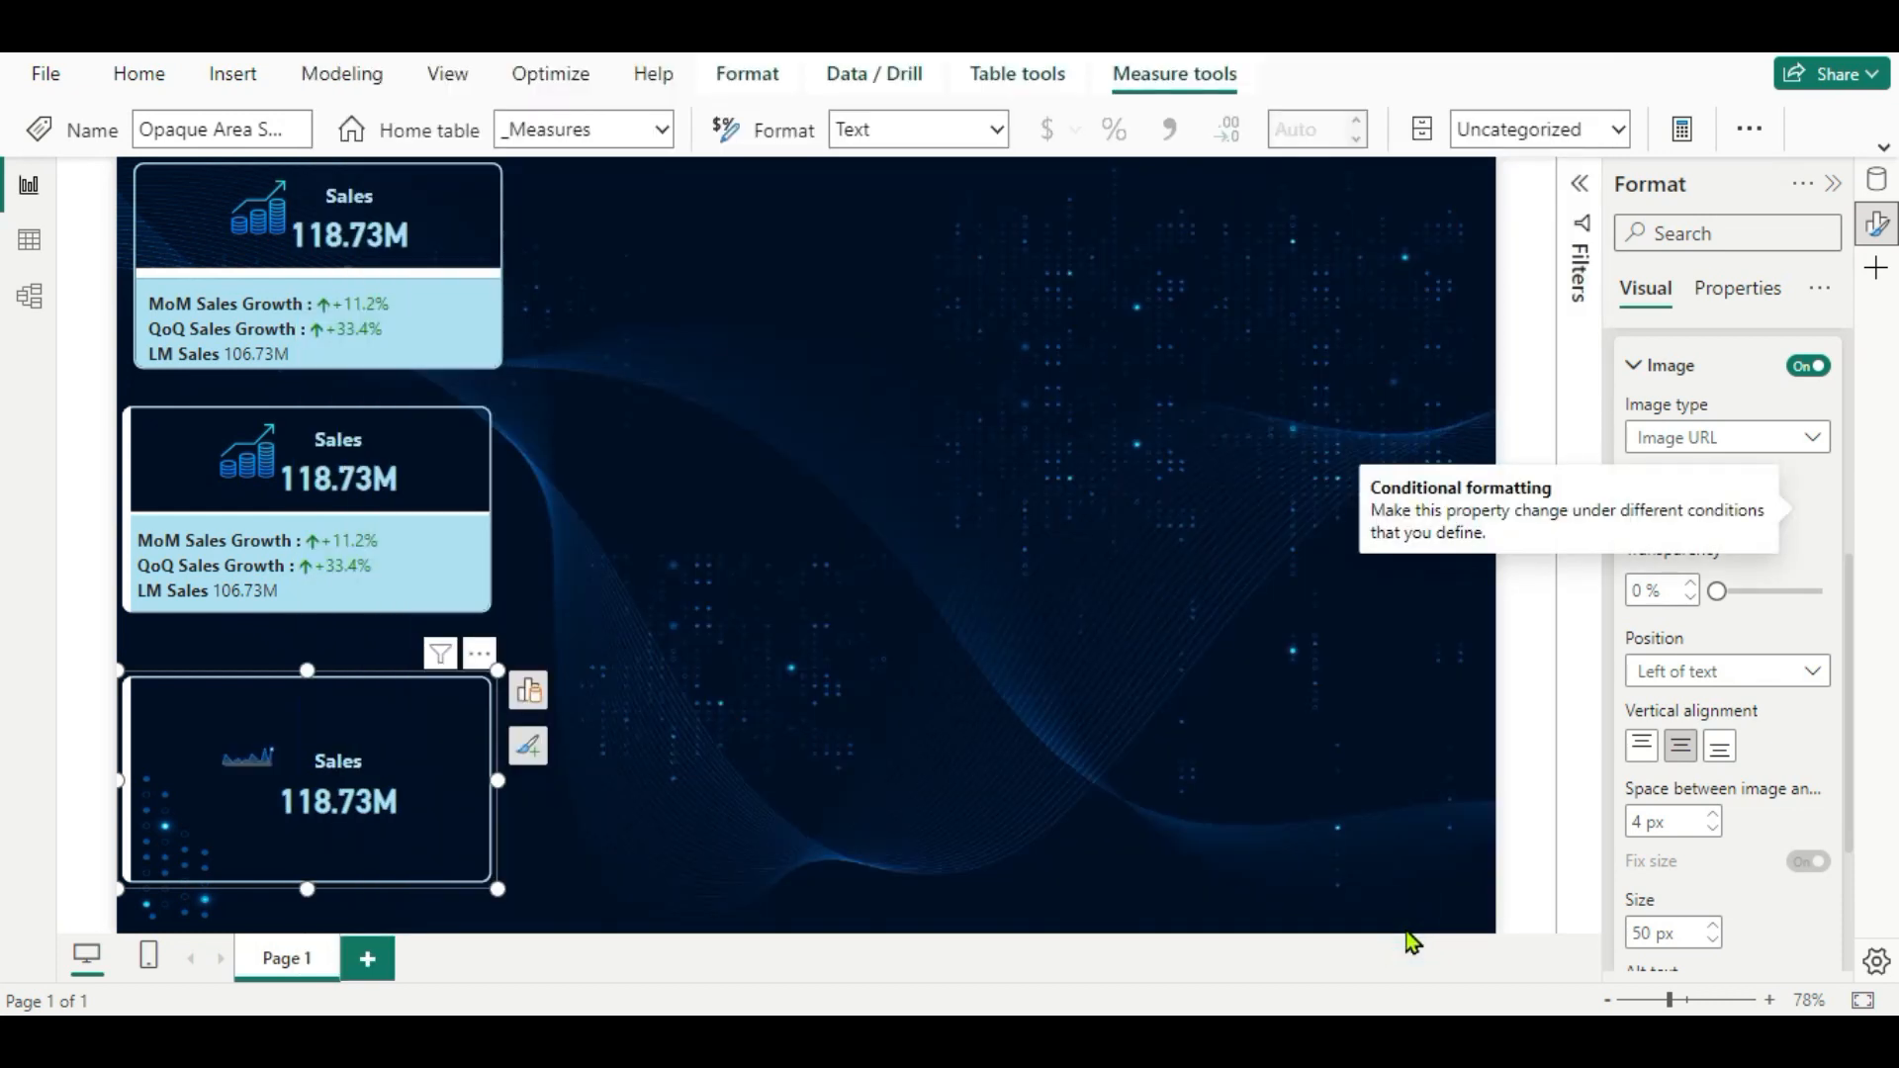
Set the card's sparkline image size to 200 px and position it below the text.
scroll(1711, 791, down, 3)
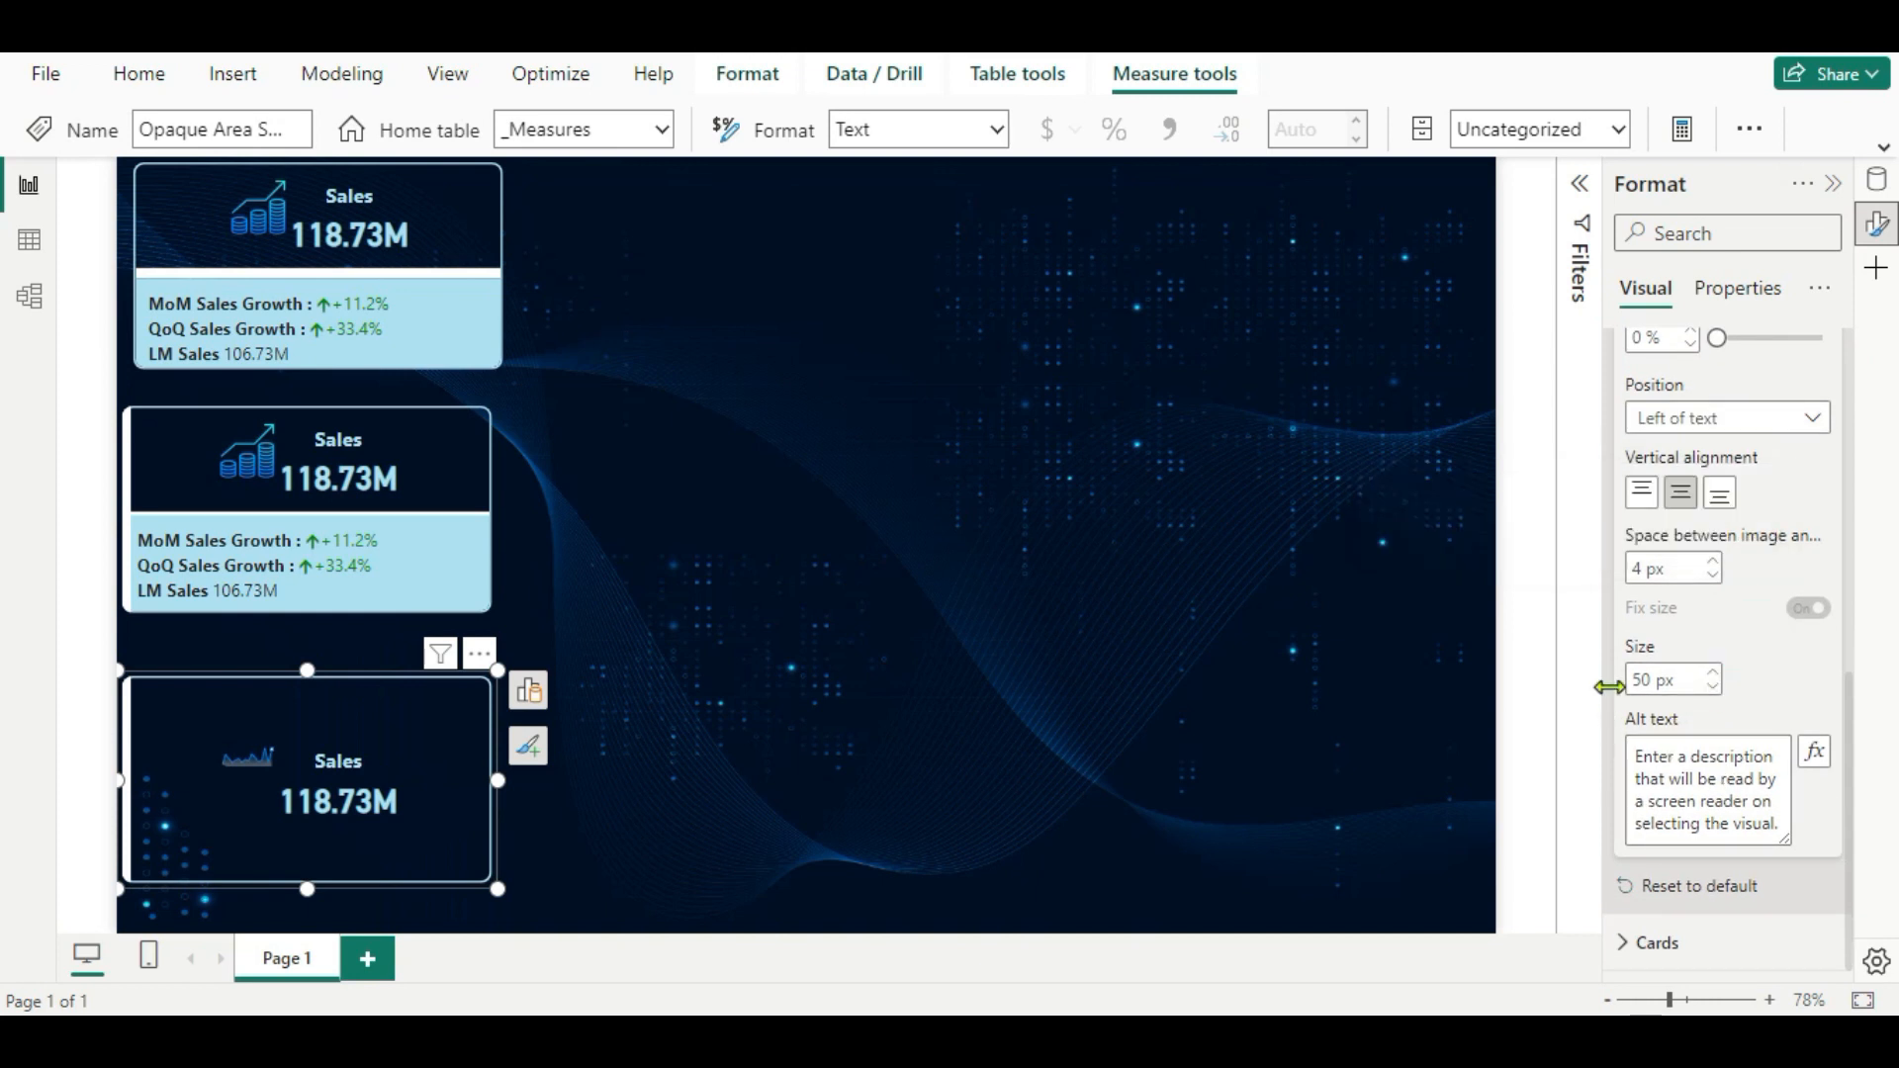
double_click(1653, 680)
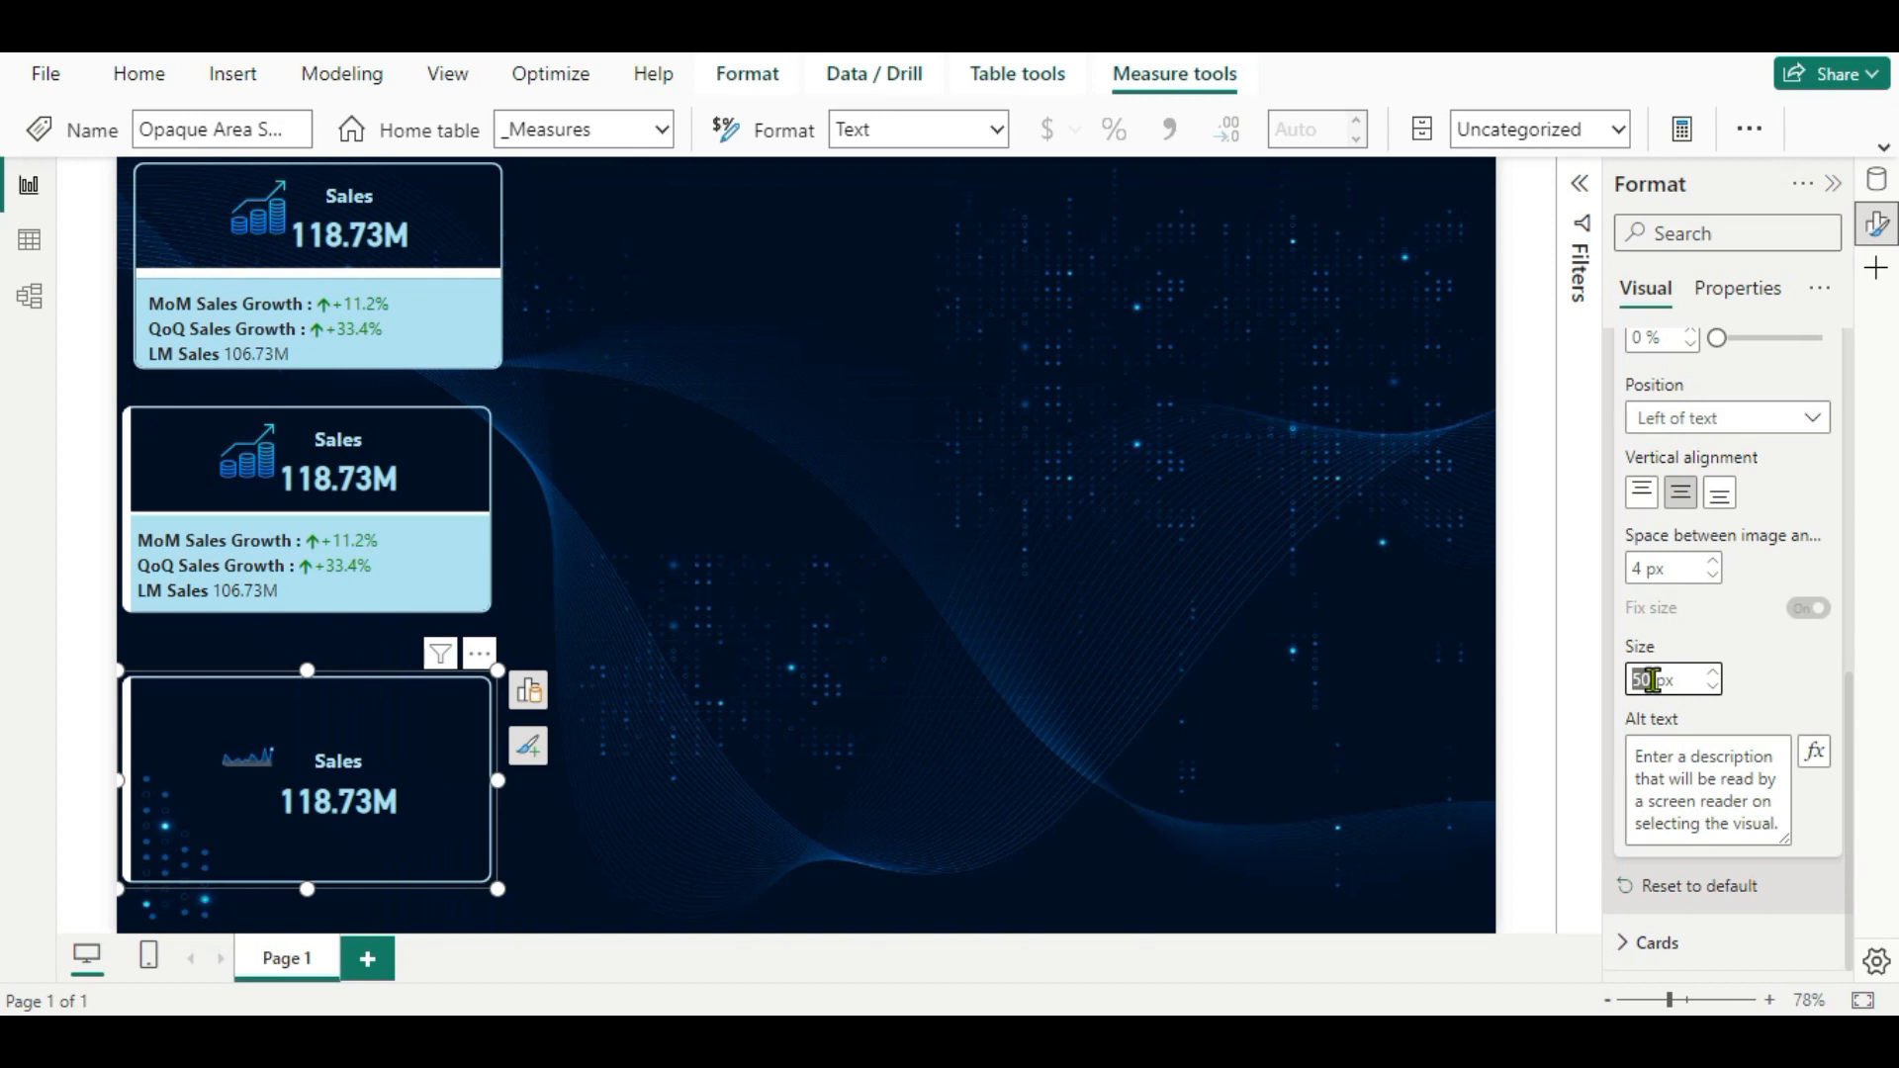
text(15)
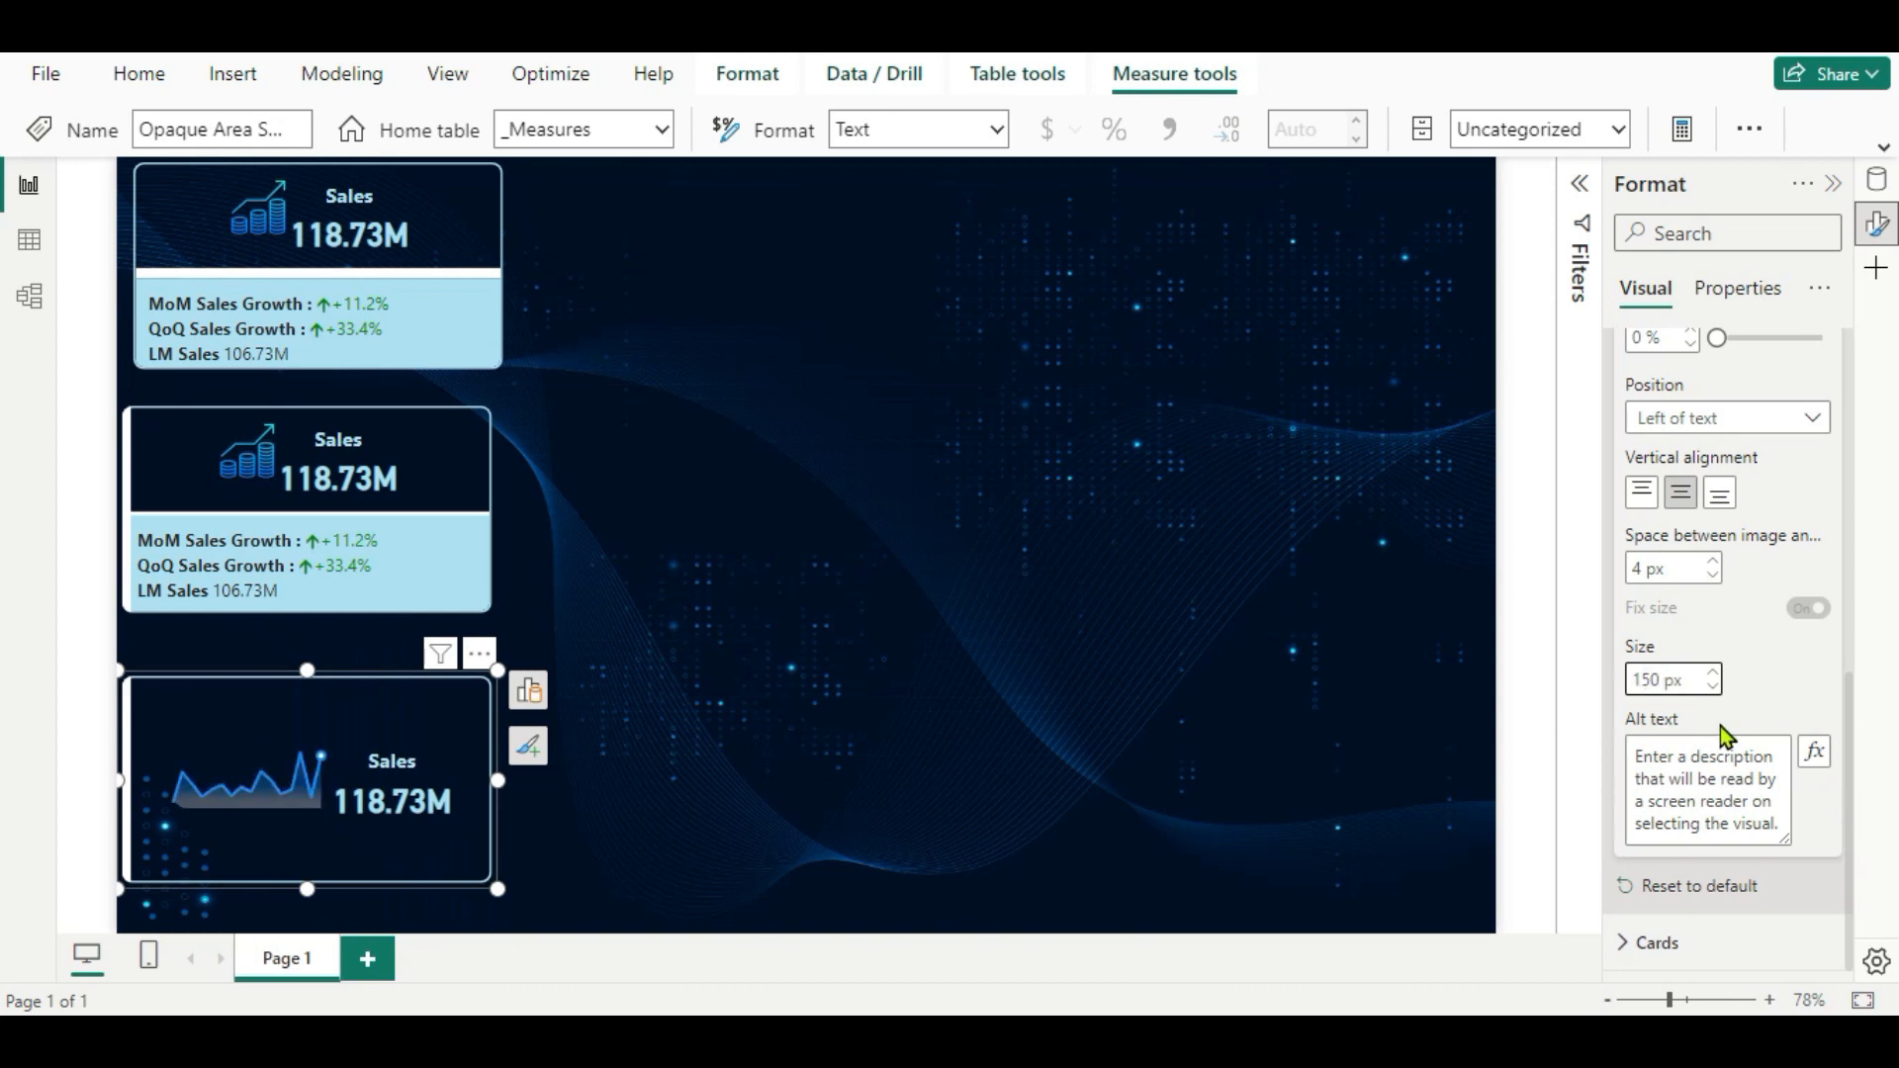
key(BackSpace)
key(BackSpace)
key(BackSpace)
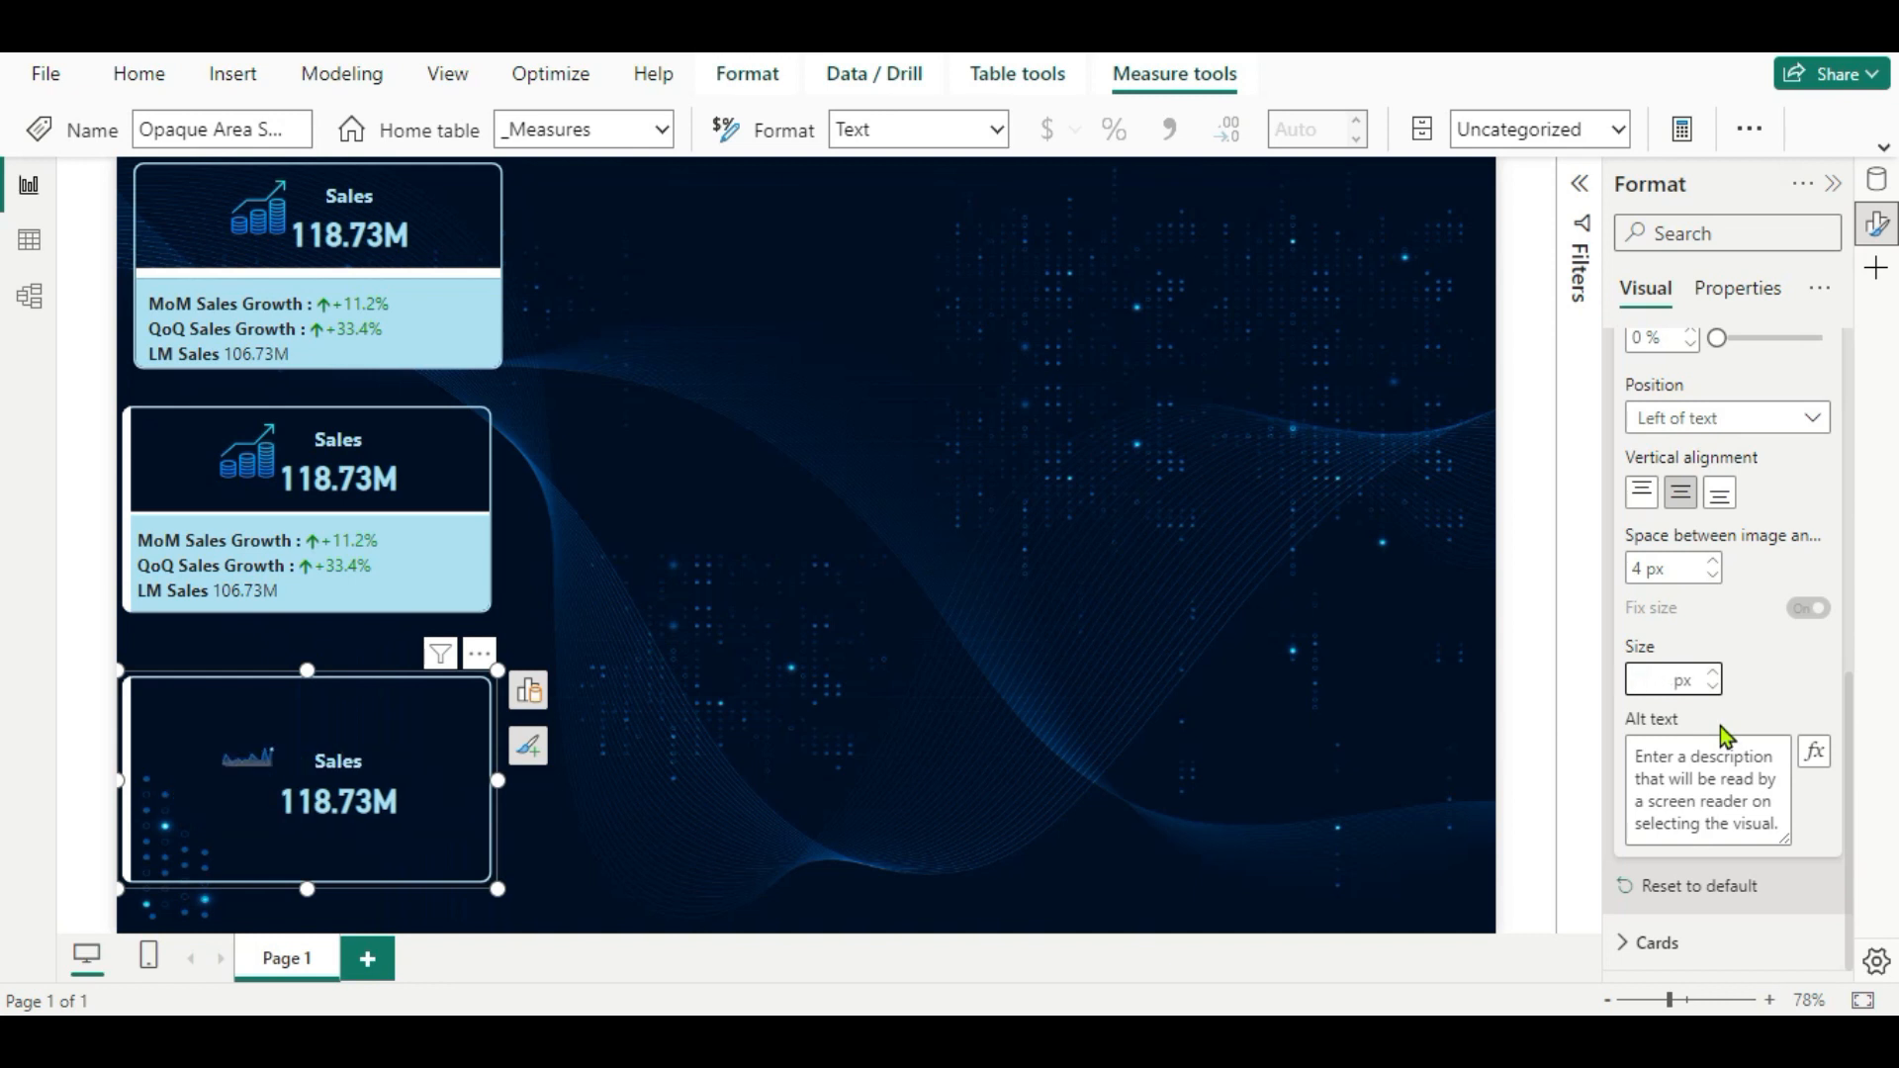
text(200)
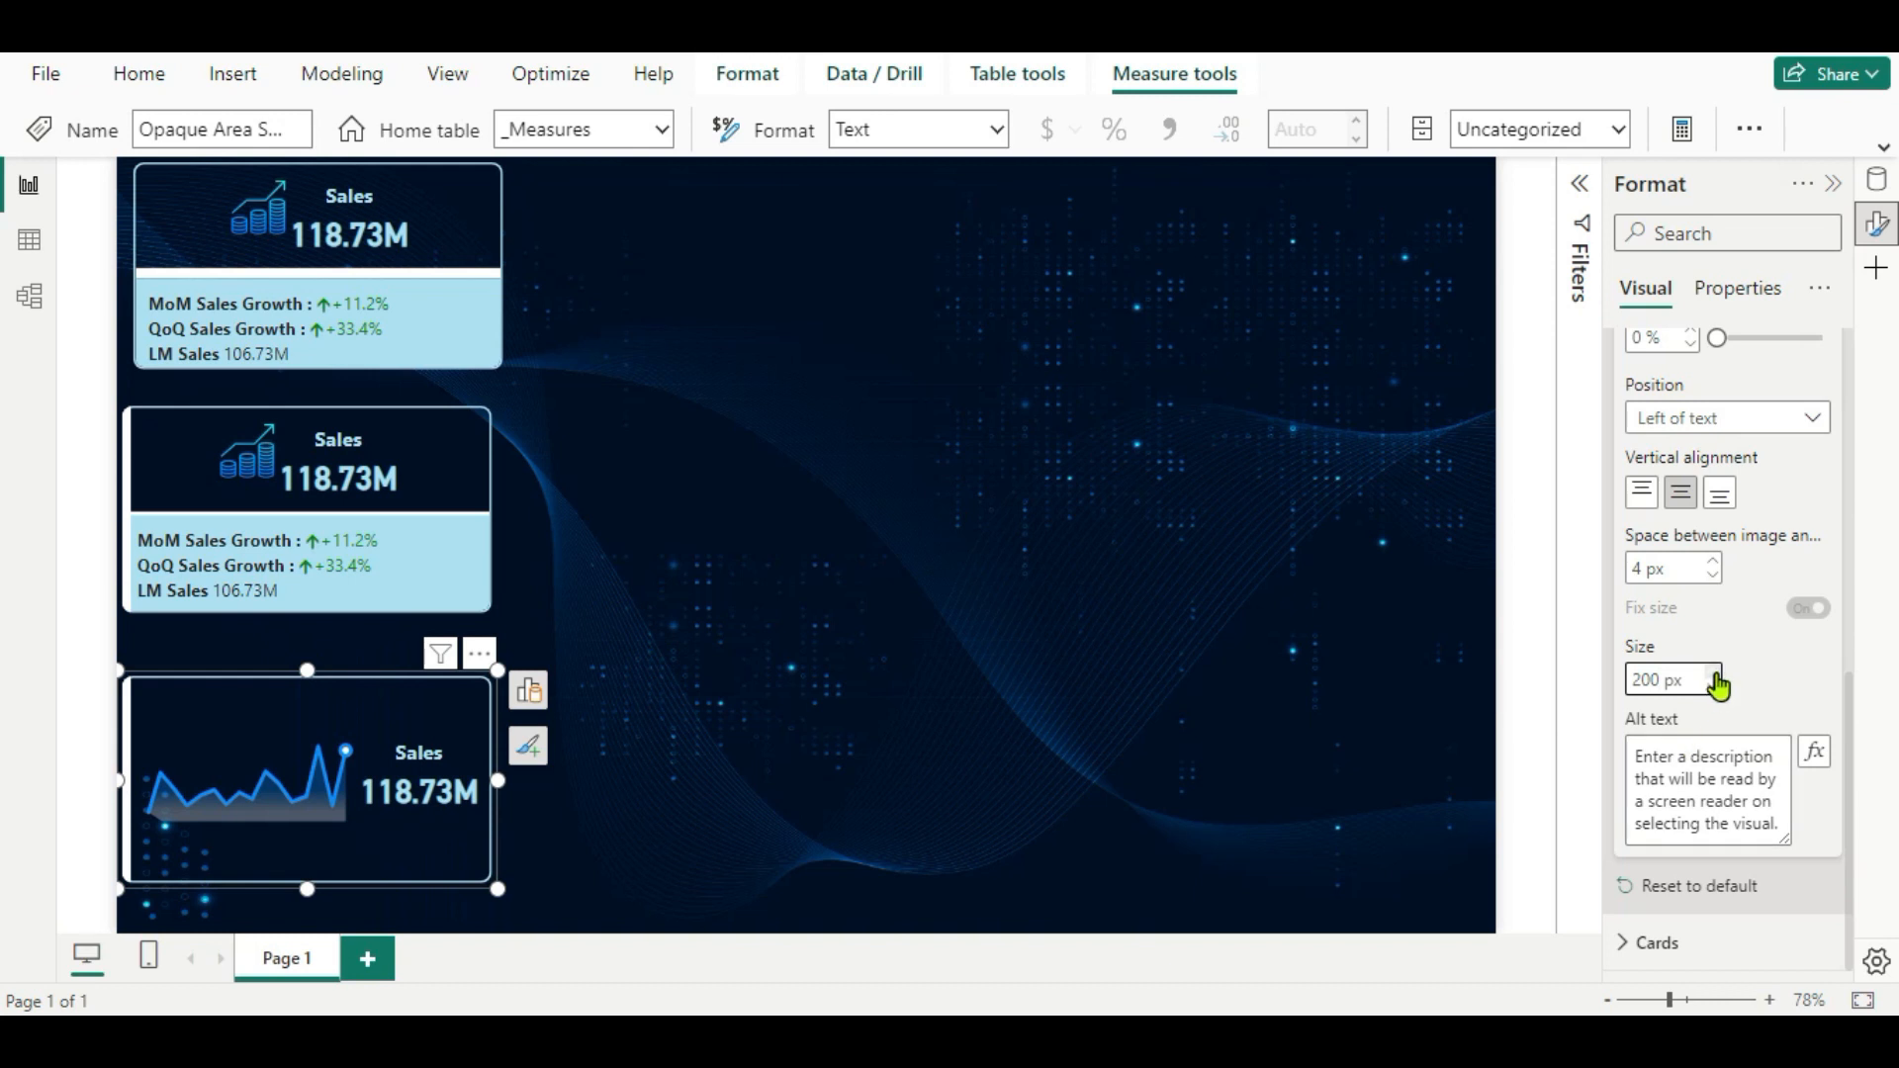
click(1802, 419)
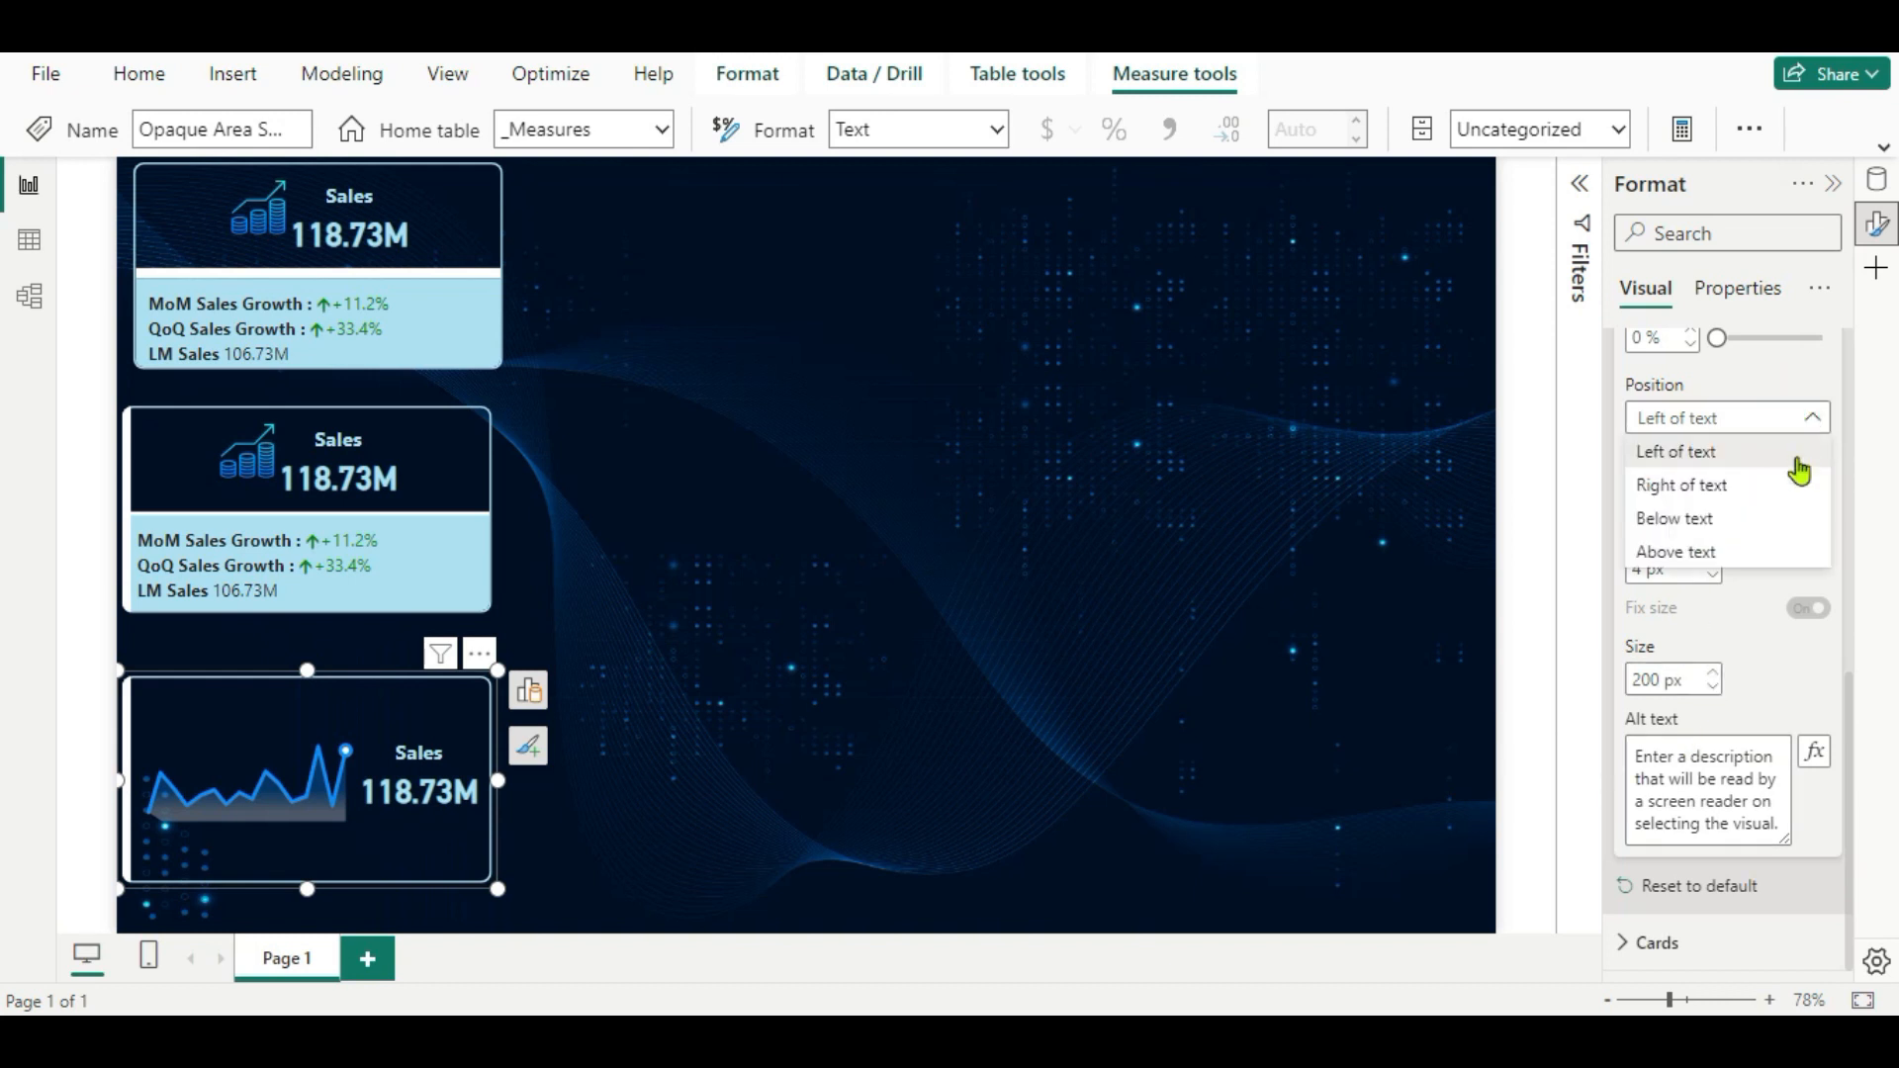
click(1714, 521)
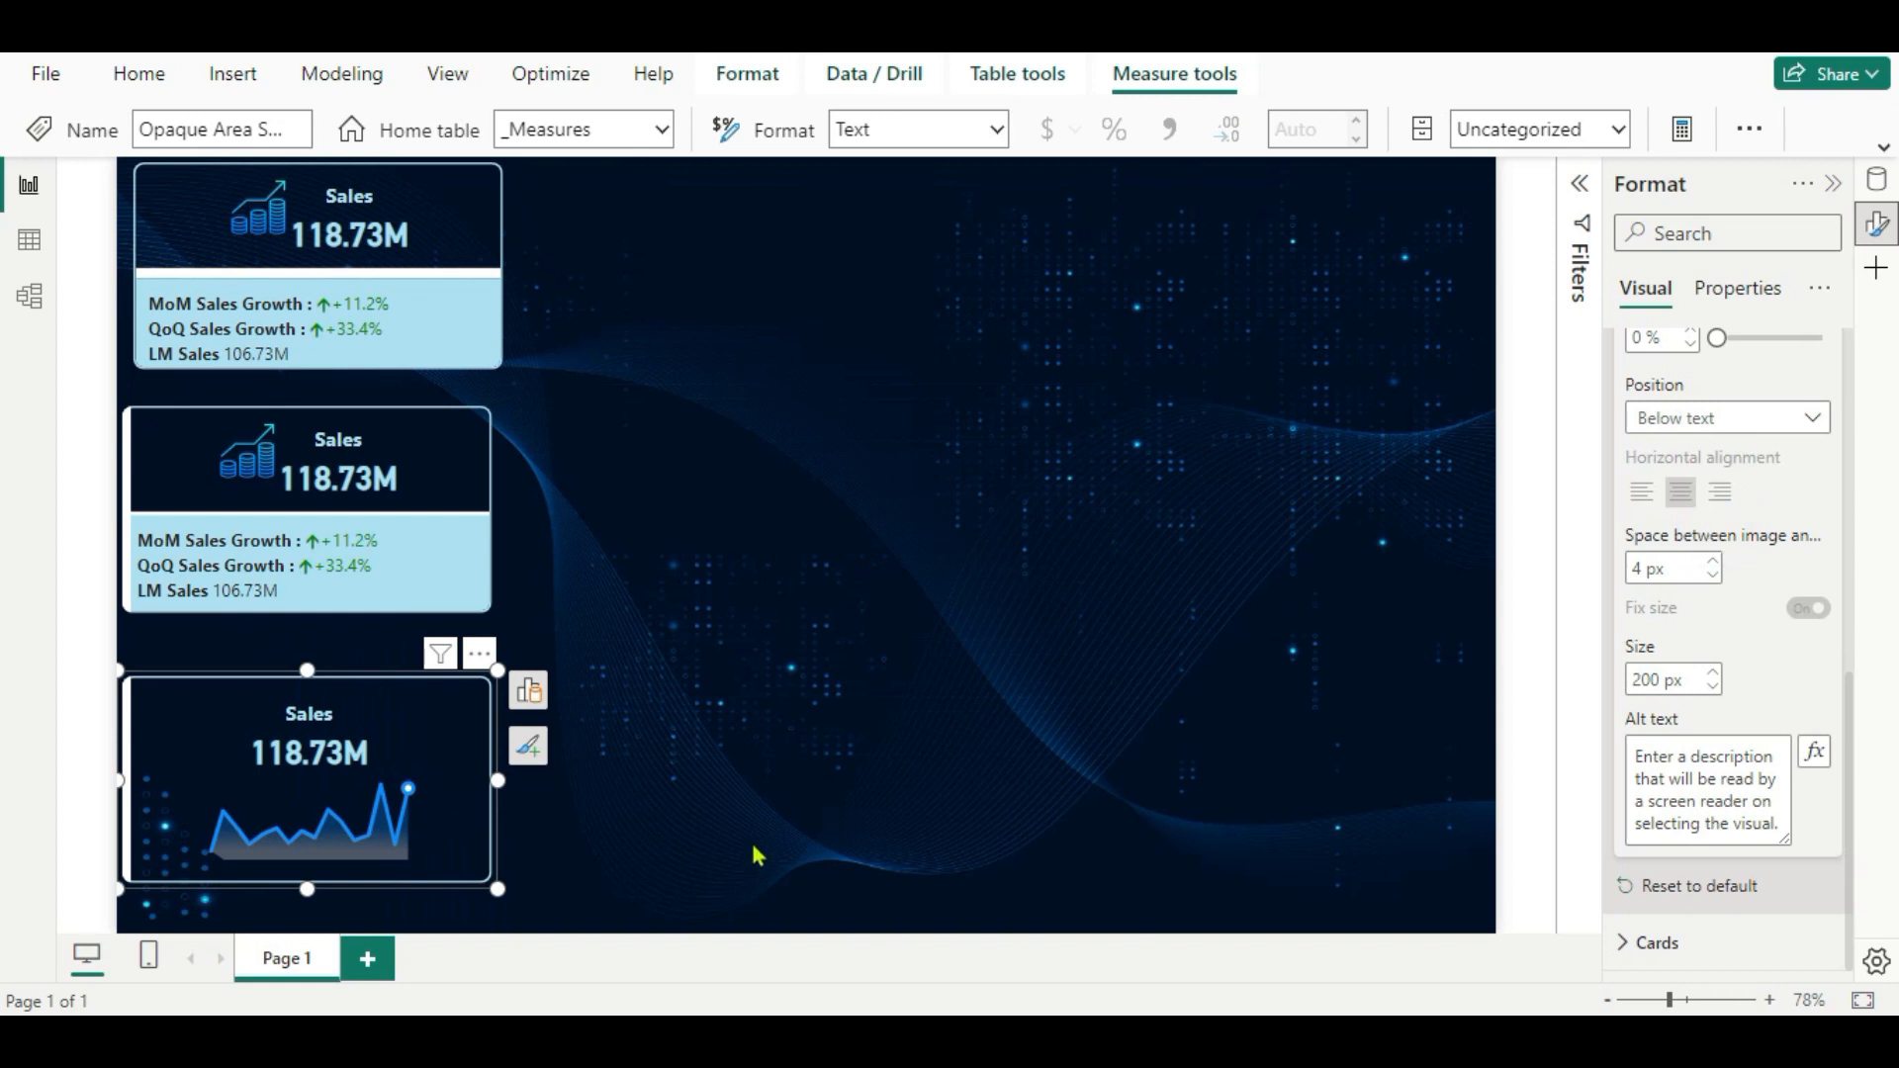
click(775, 809)
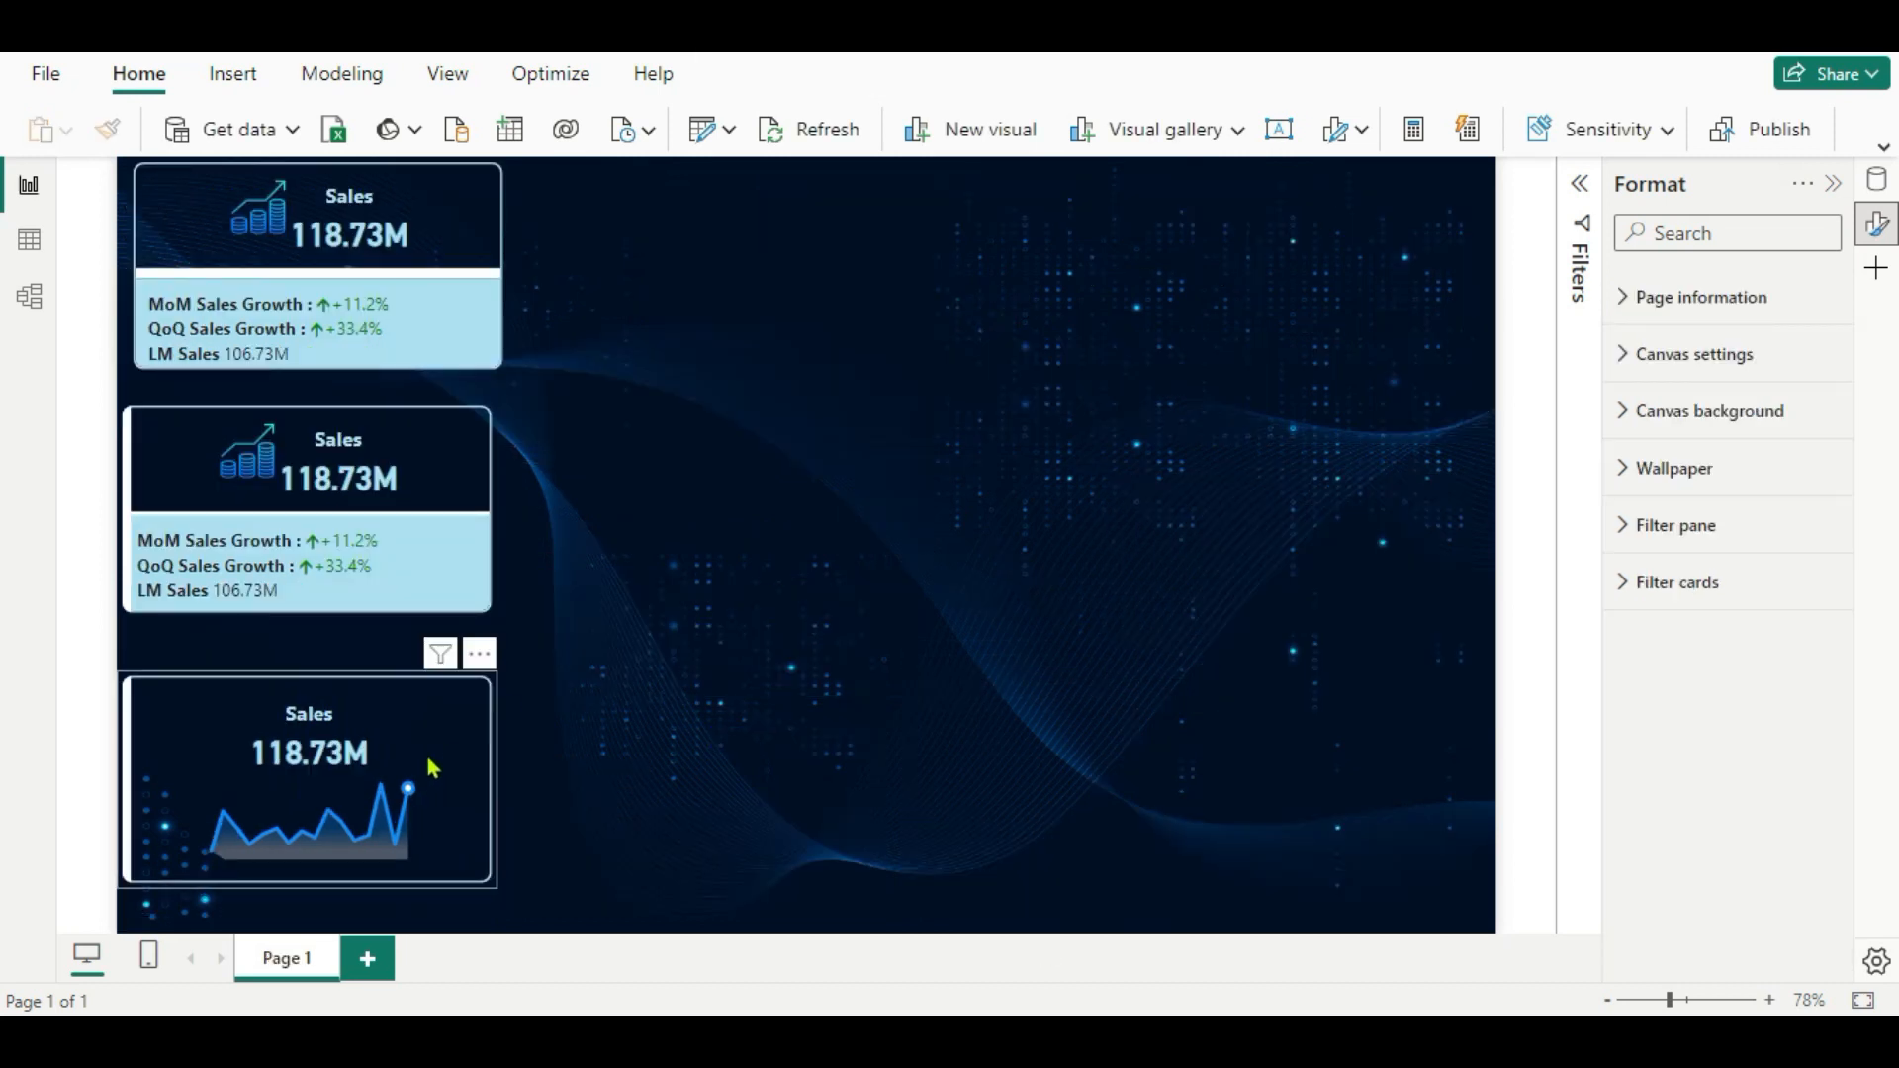
Duplicate the sparkline Sales card and place the copy to the right of the topmost card.
click(425, 754)
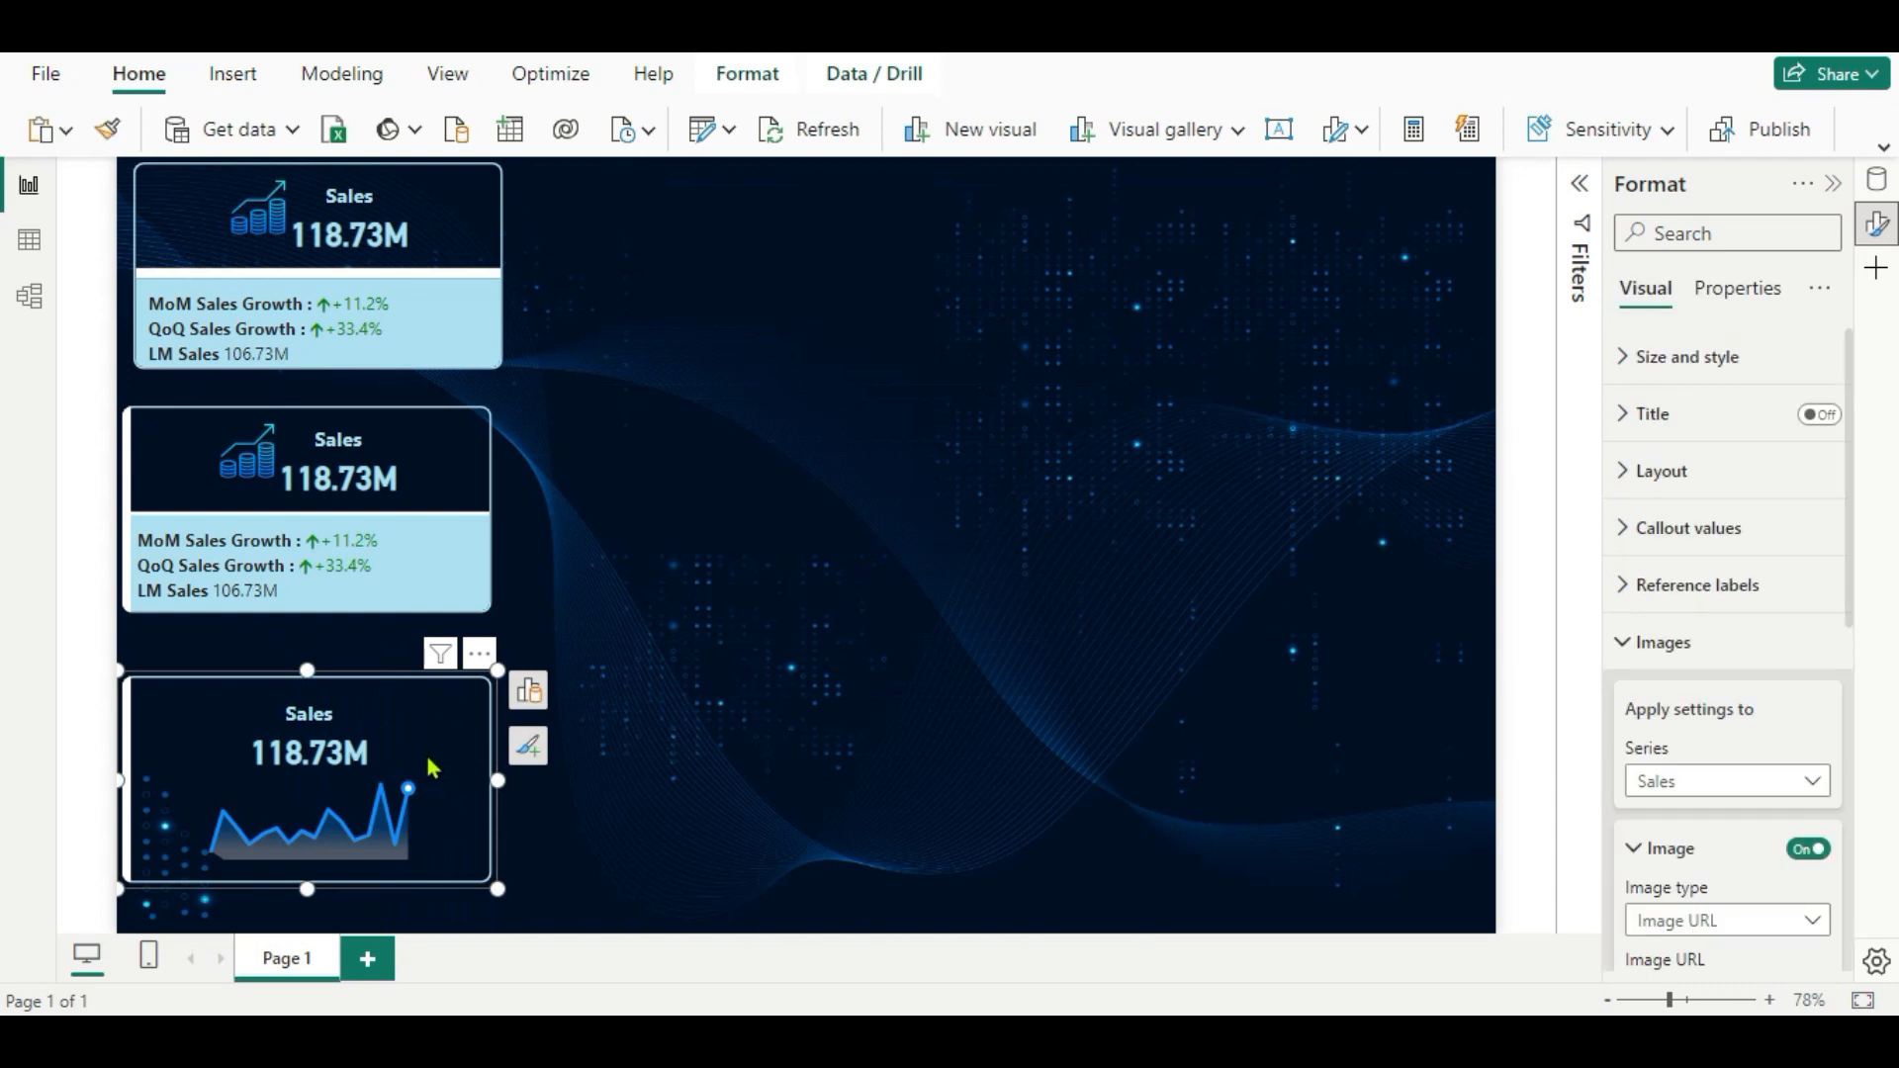
key(ctrl+v)
drag(411, 725, 840, 233)
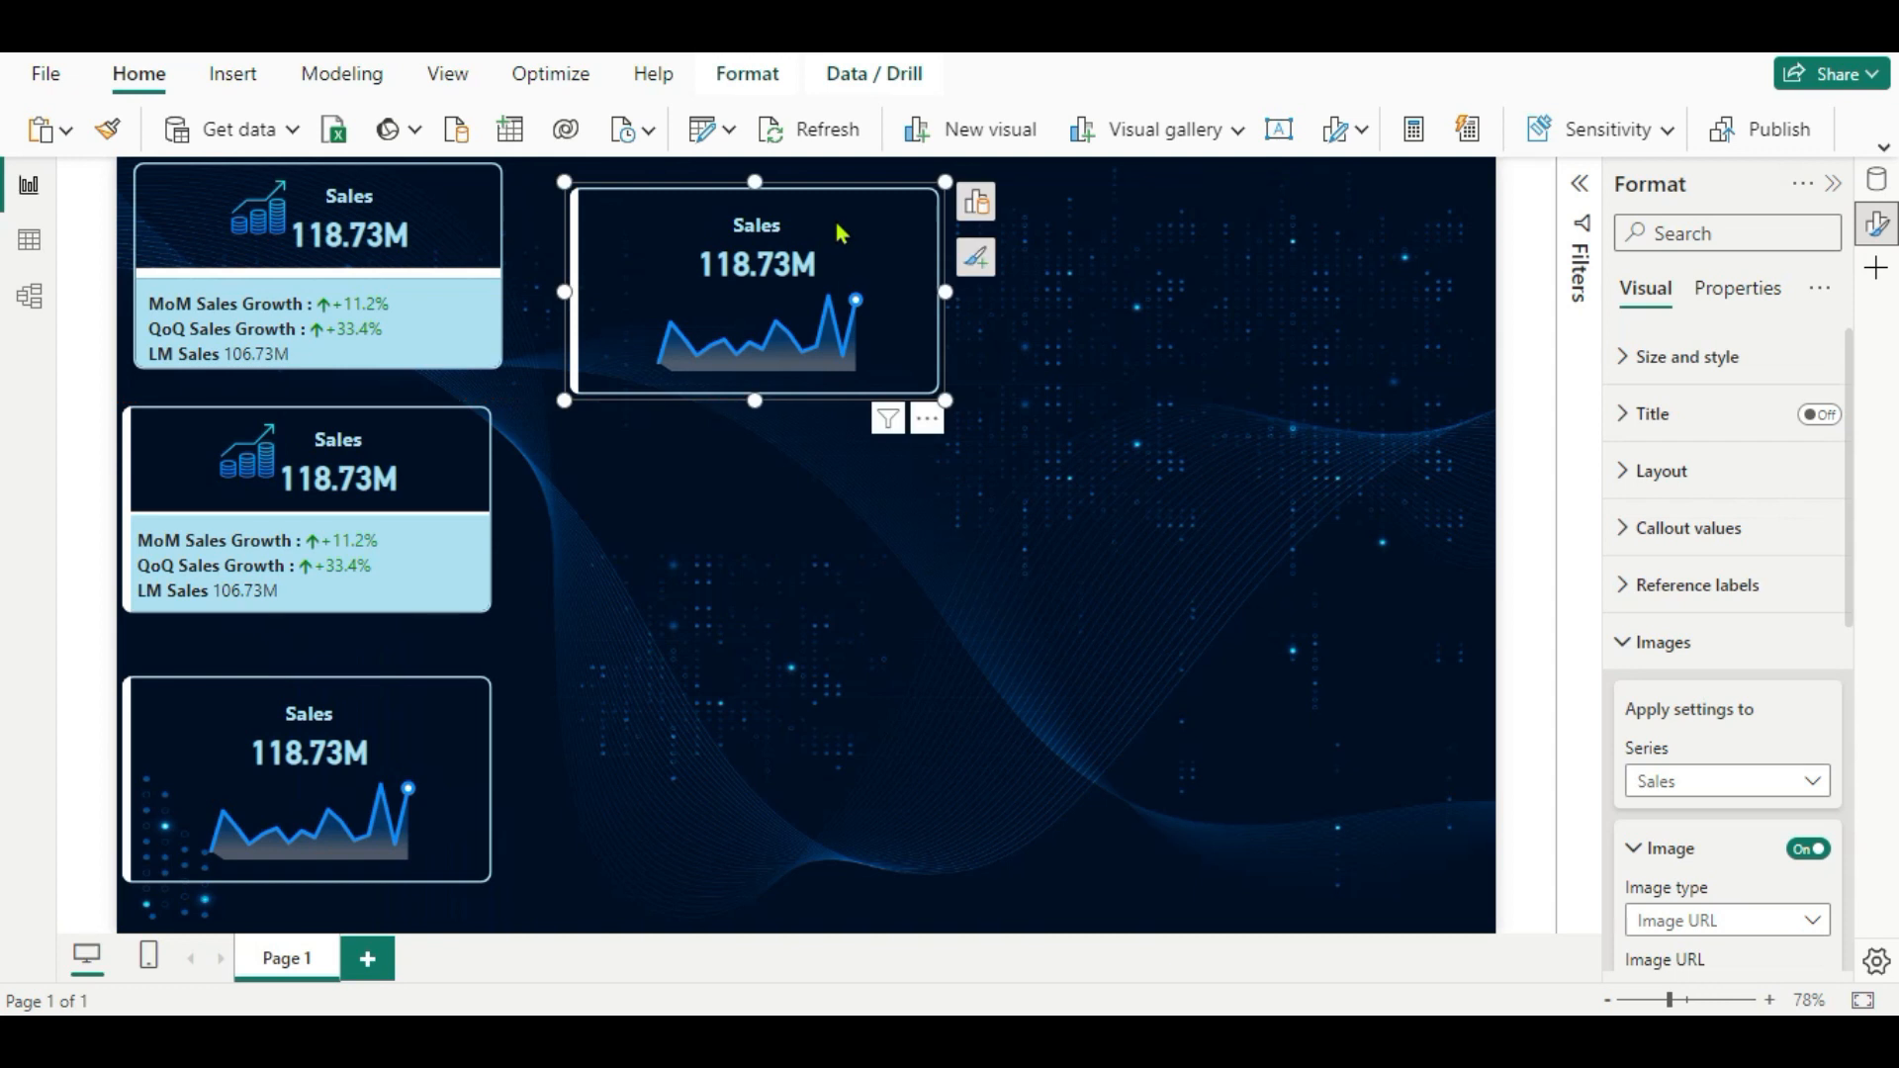
Set the sparkline image position on the copied card to Right of text.
scroll(1719, 829, down, 1)
scroll(1721, 836, down, 4)
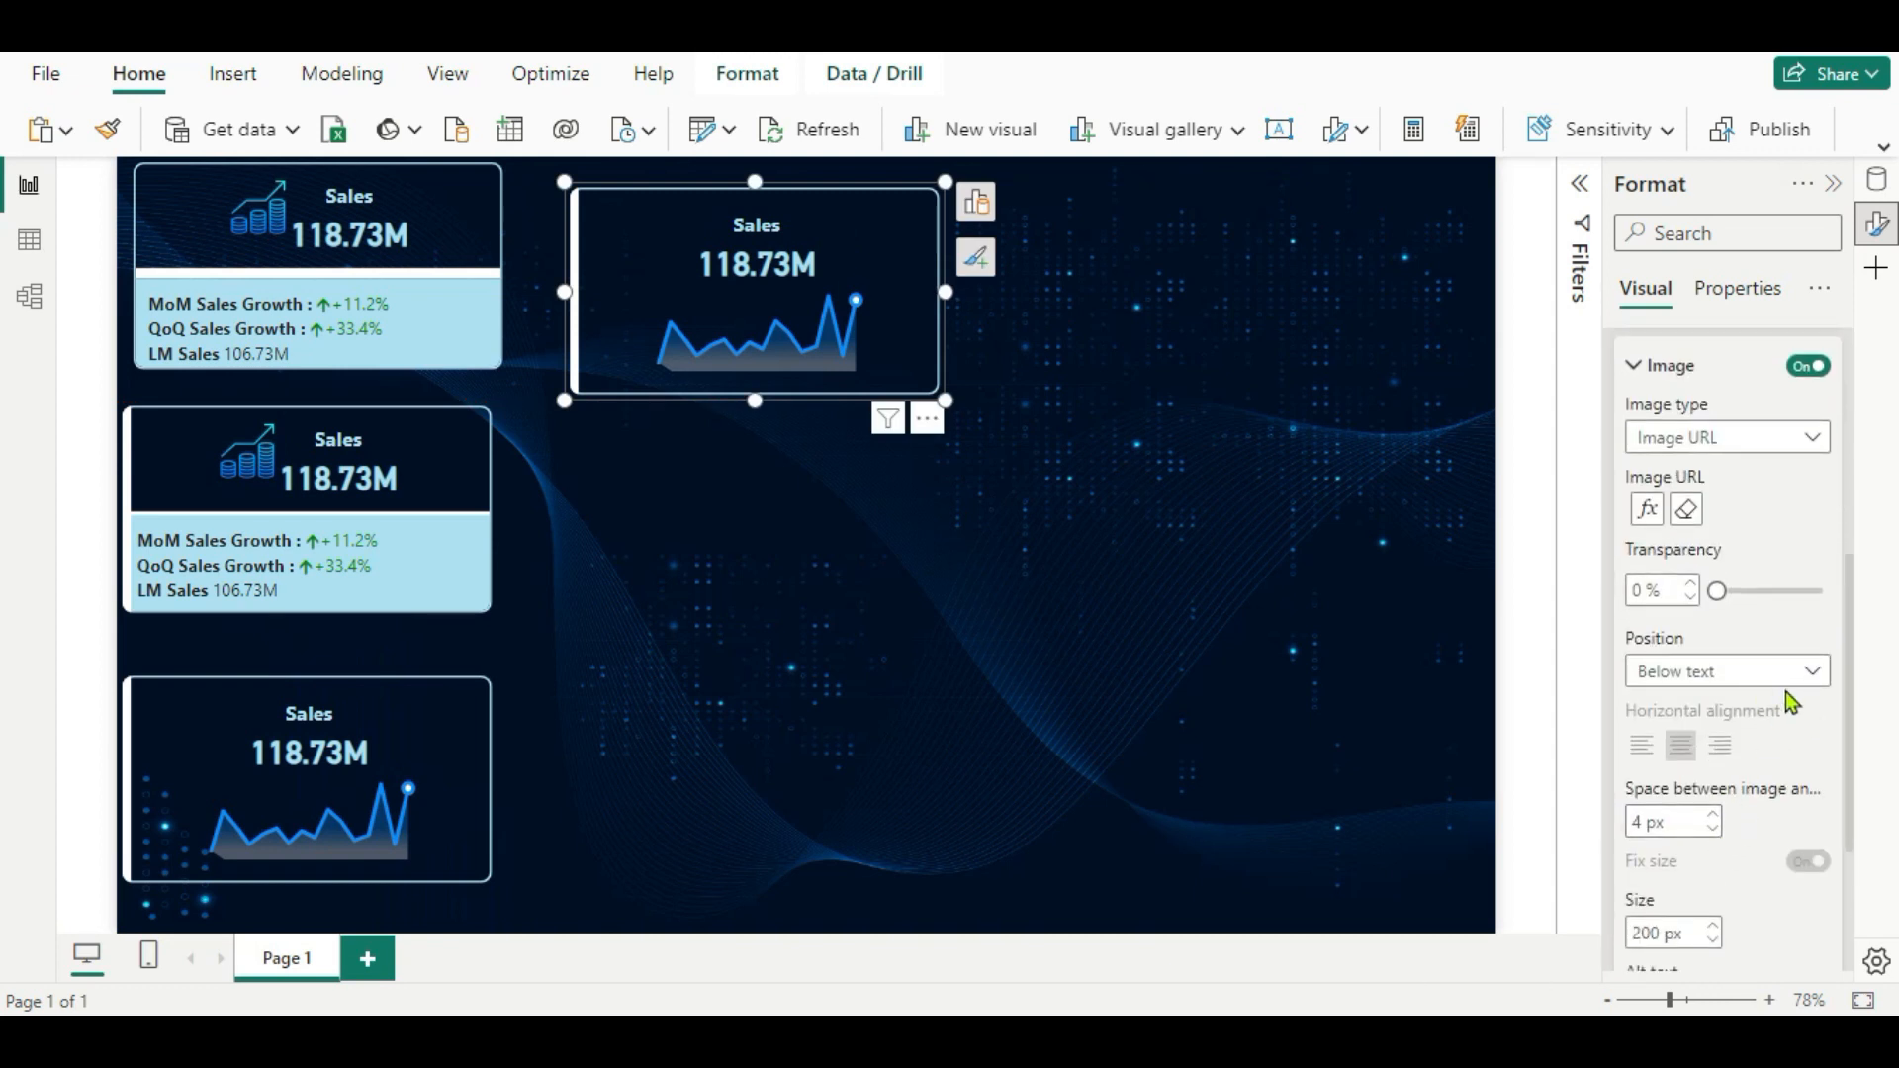
click(1801, 675)
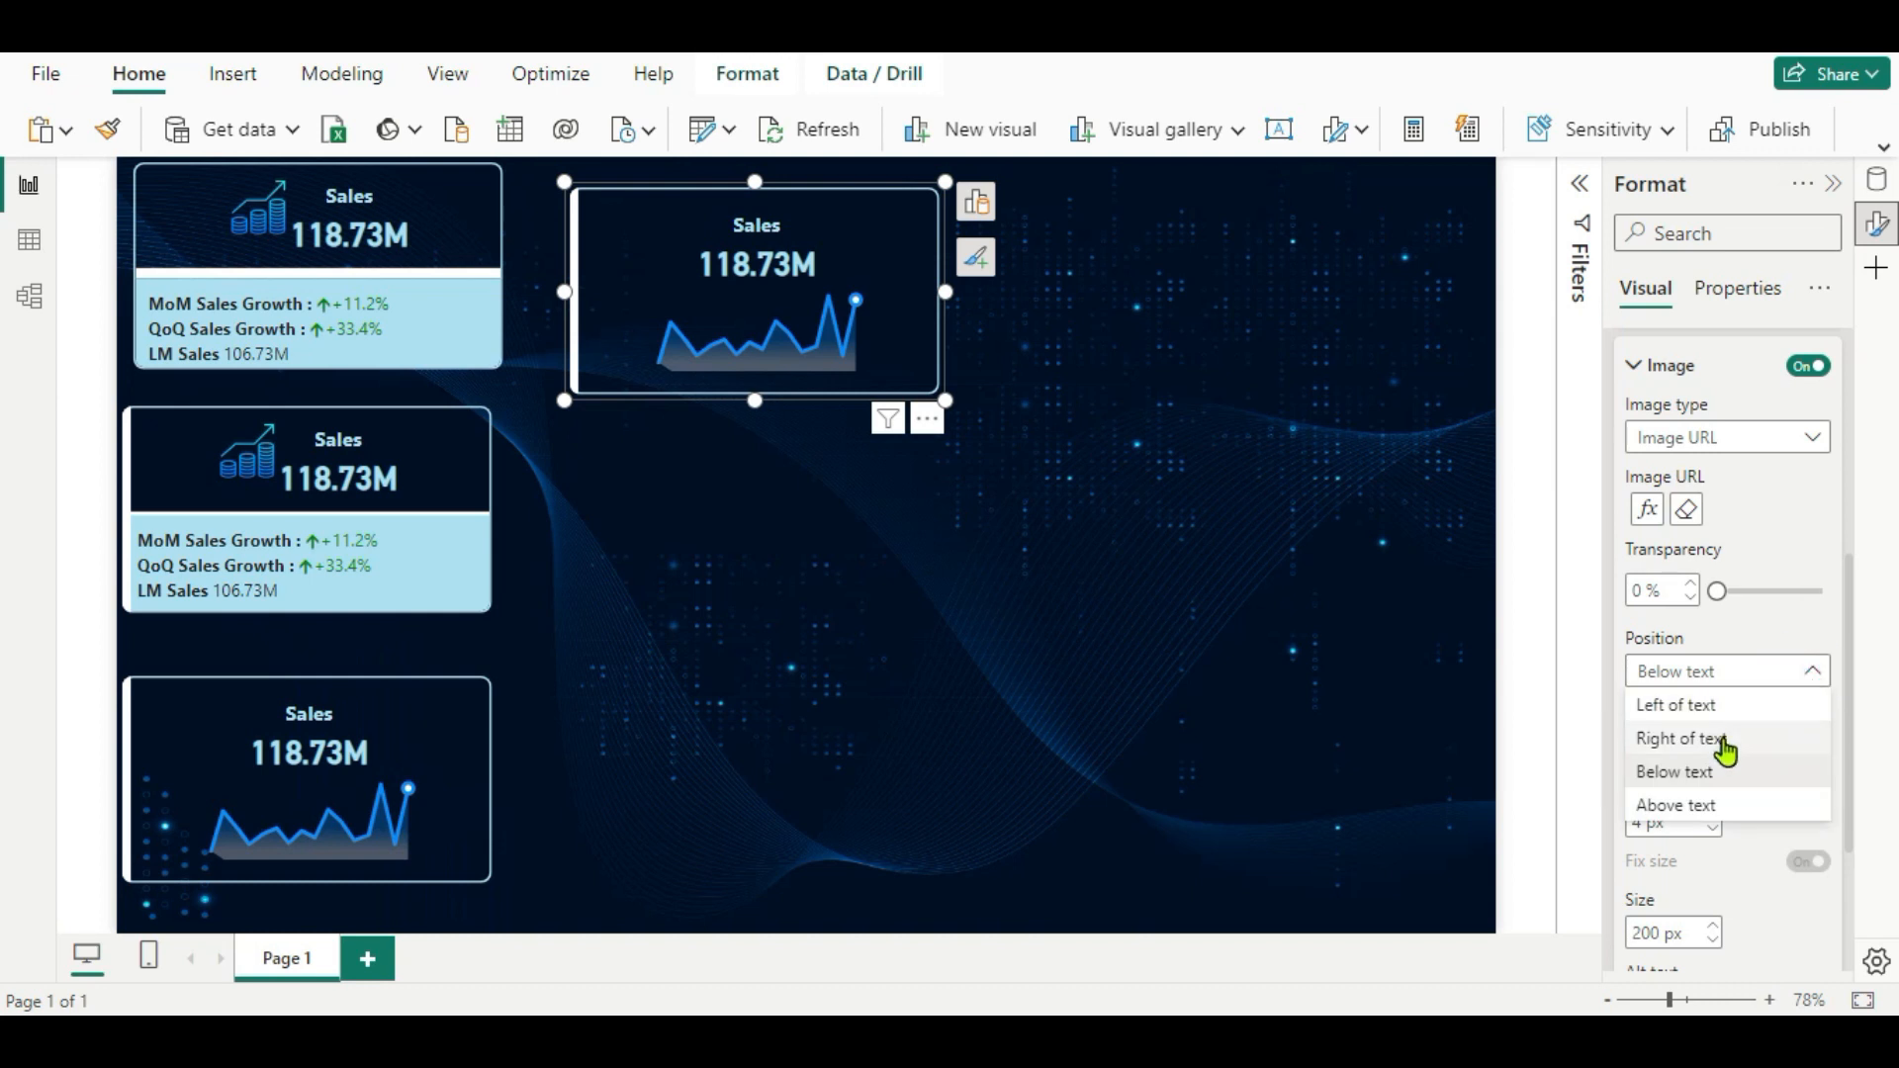
click(1731, 742)
scroll(1751, 792, down, 3)
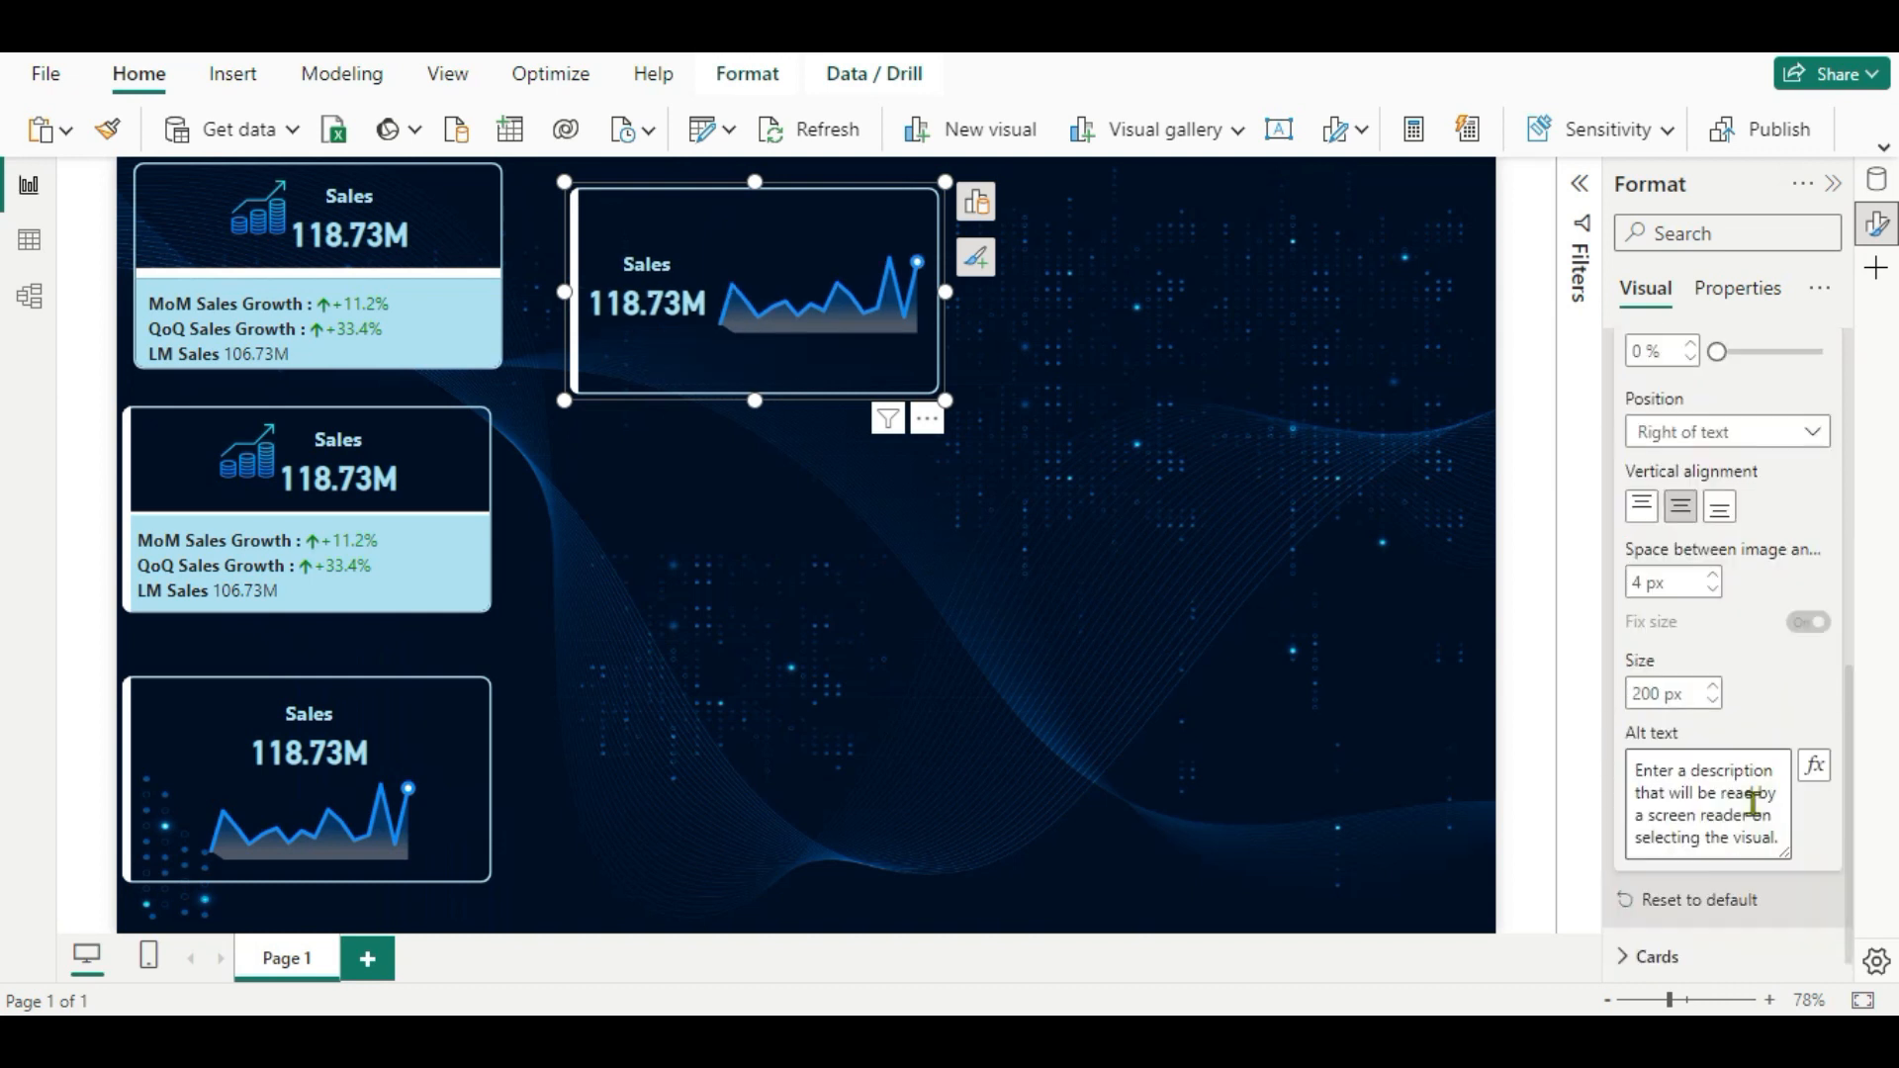
Add MoM Sales Growth %, QoQ Sales Growth % and LM Sales as reference labels on the copied sparkline card.
scroll(1719, 797, up, 2)
scroll(1718, 796, up, 5)
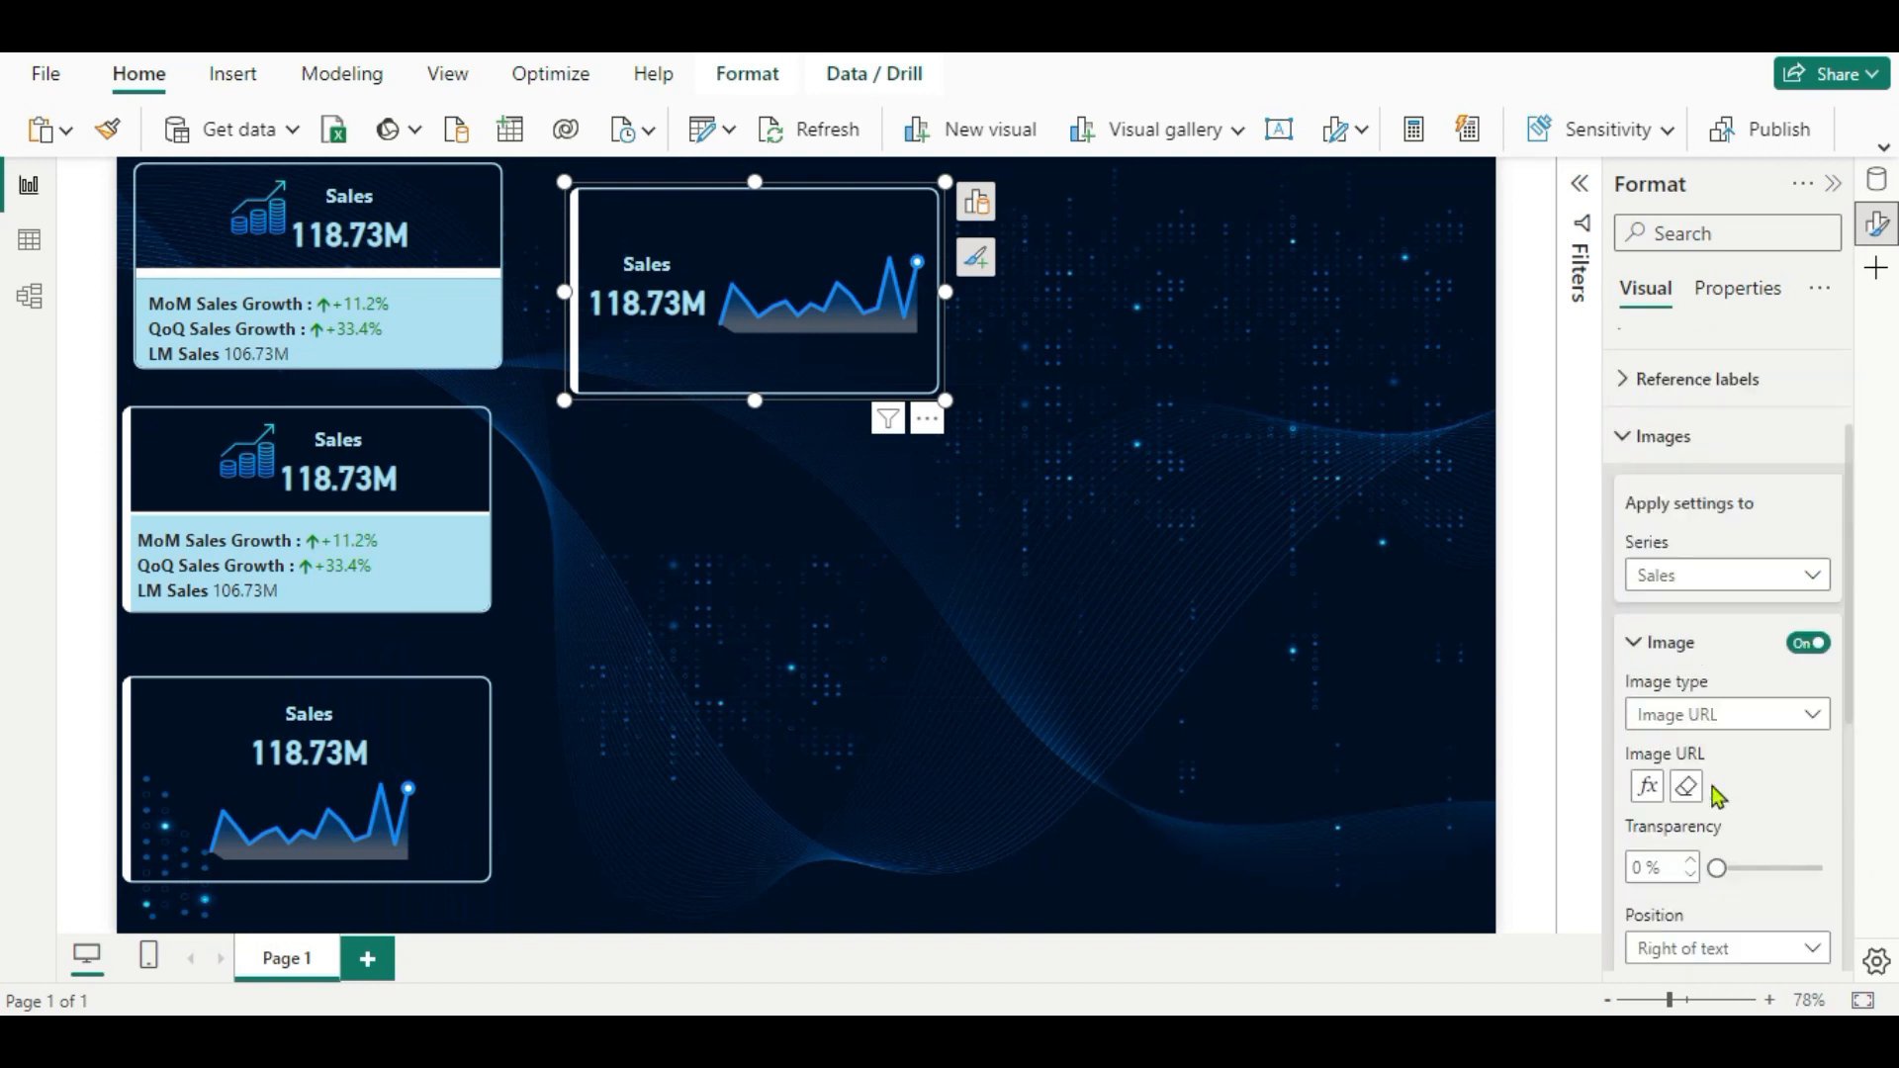
click(1624, 431)
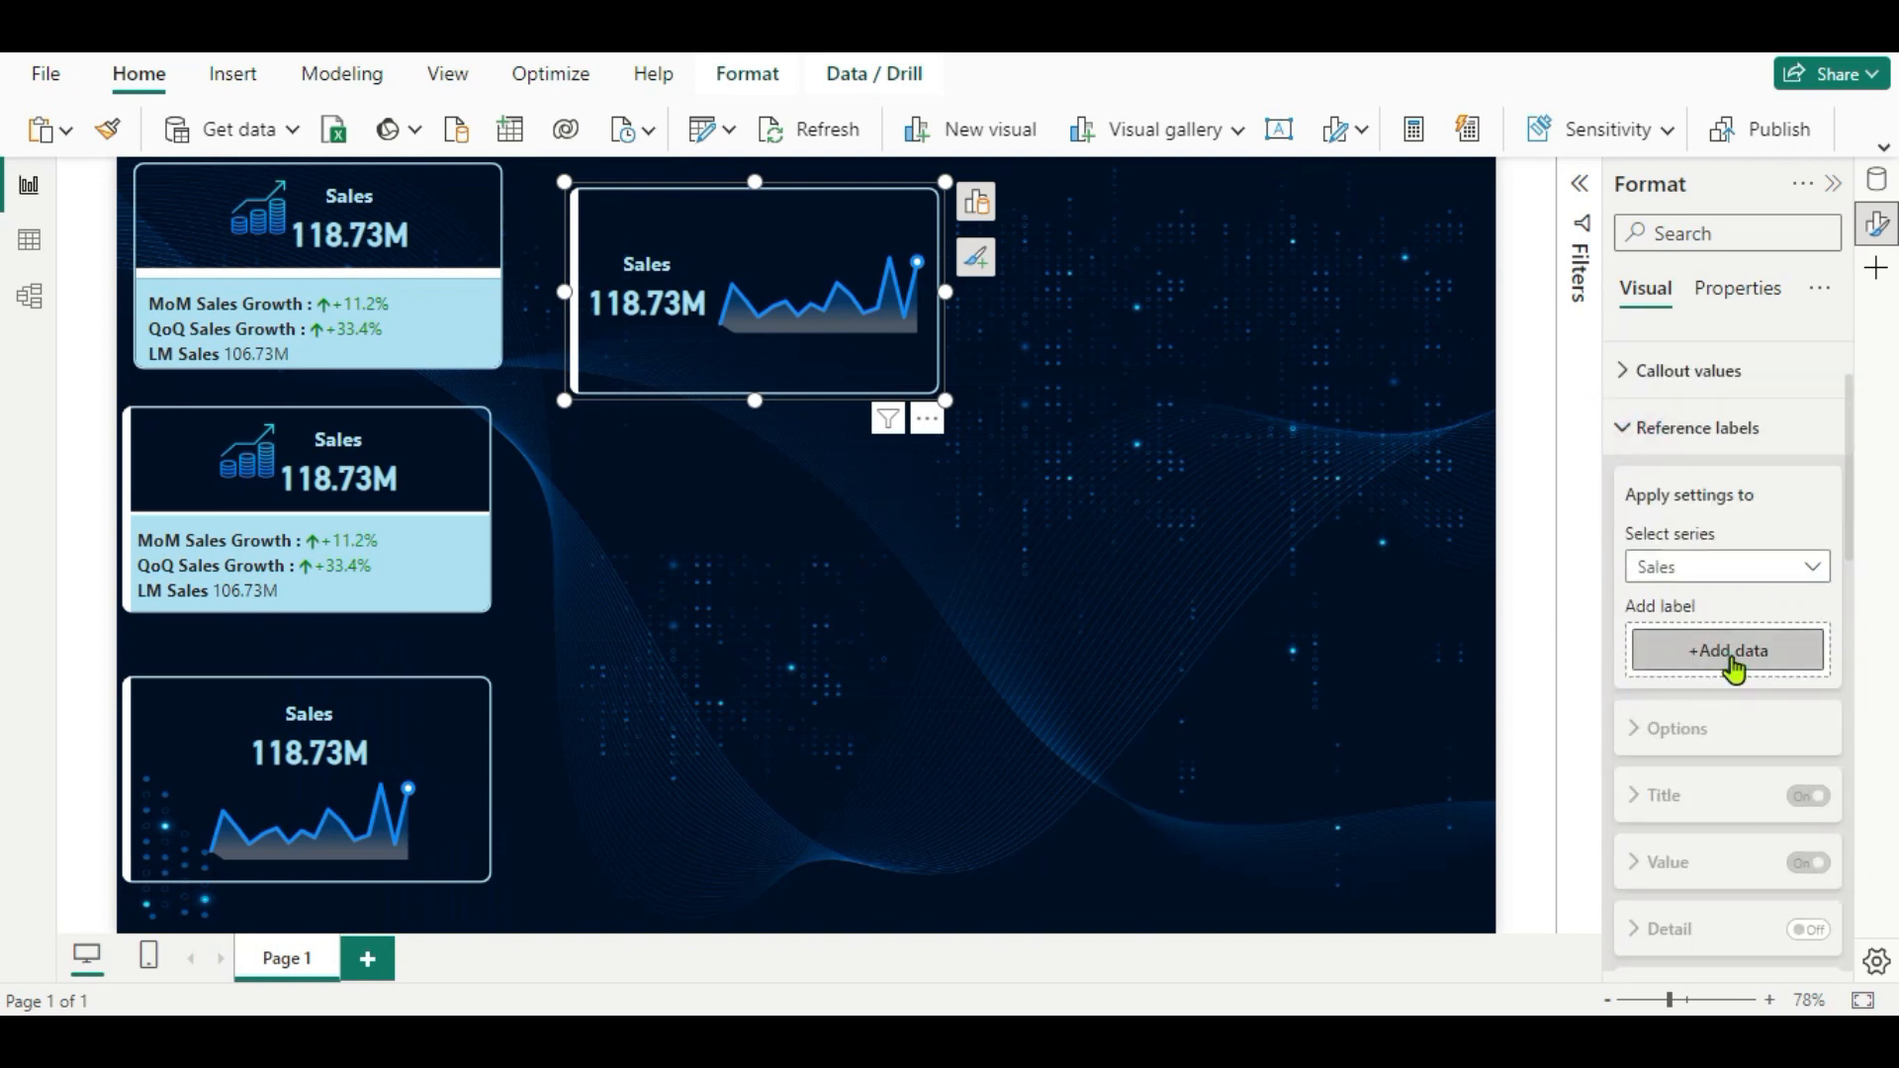
click(1731, 653)
click(1324, 428)
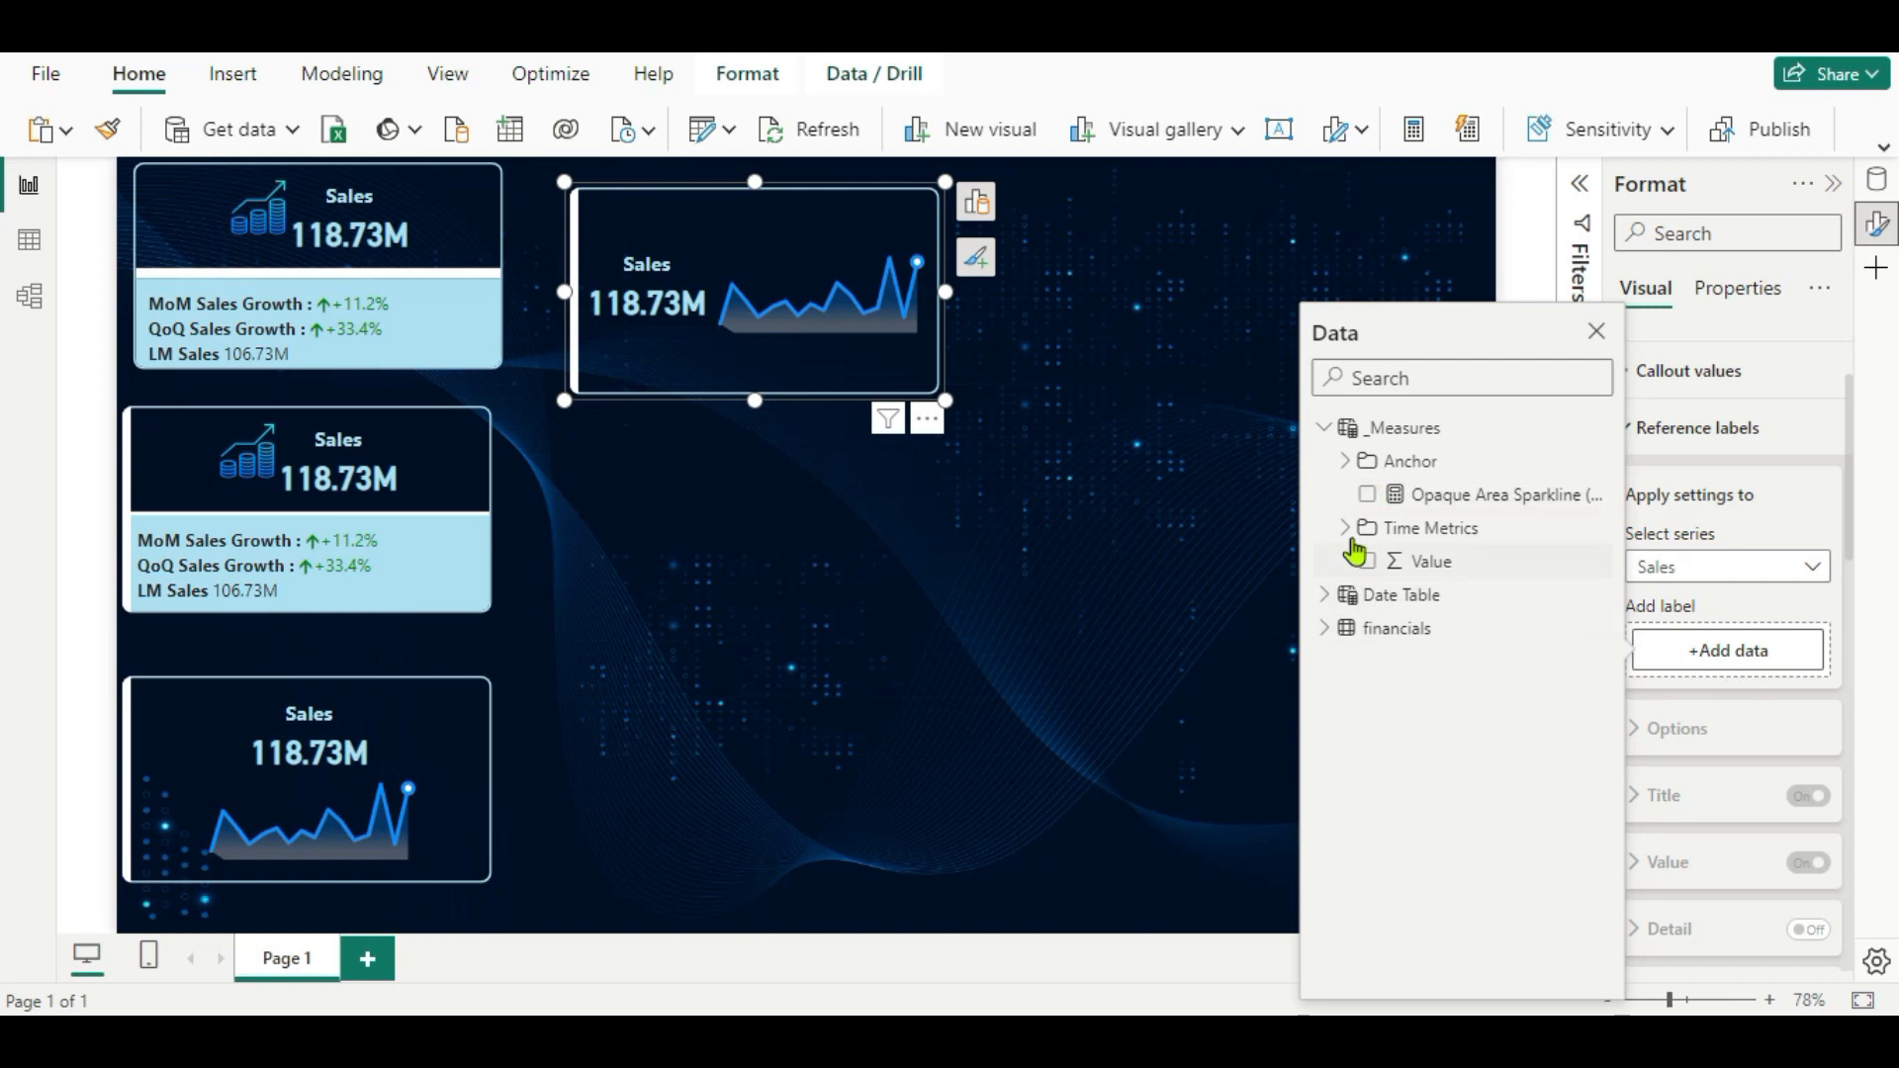
click(1345, 530)
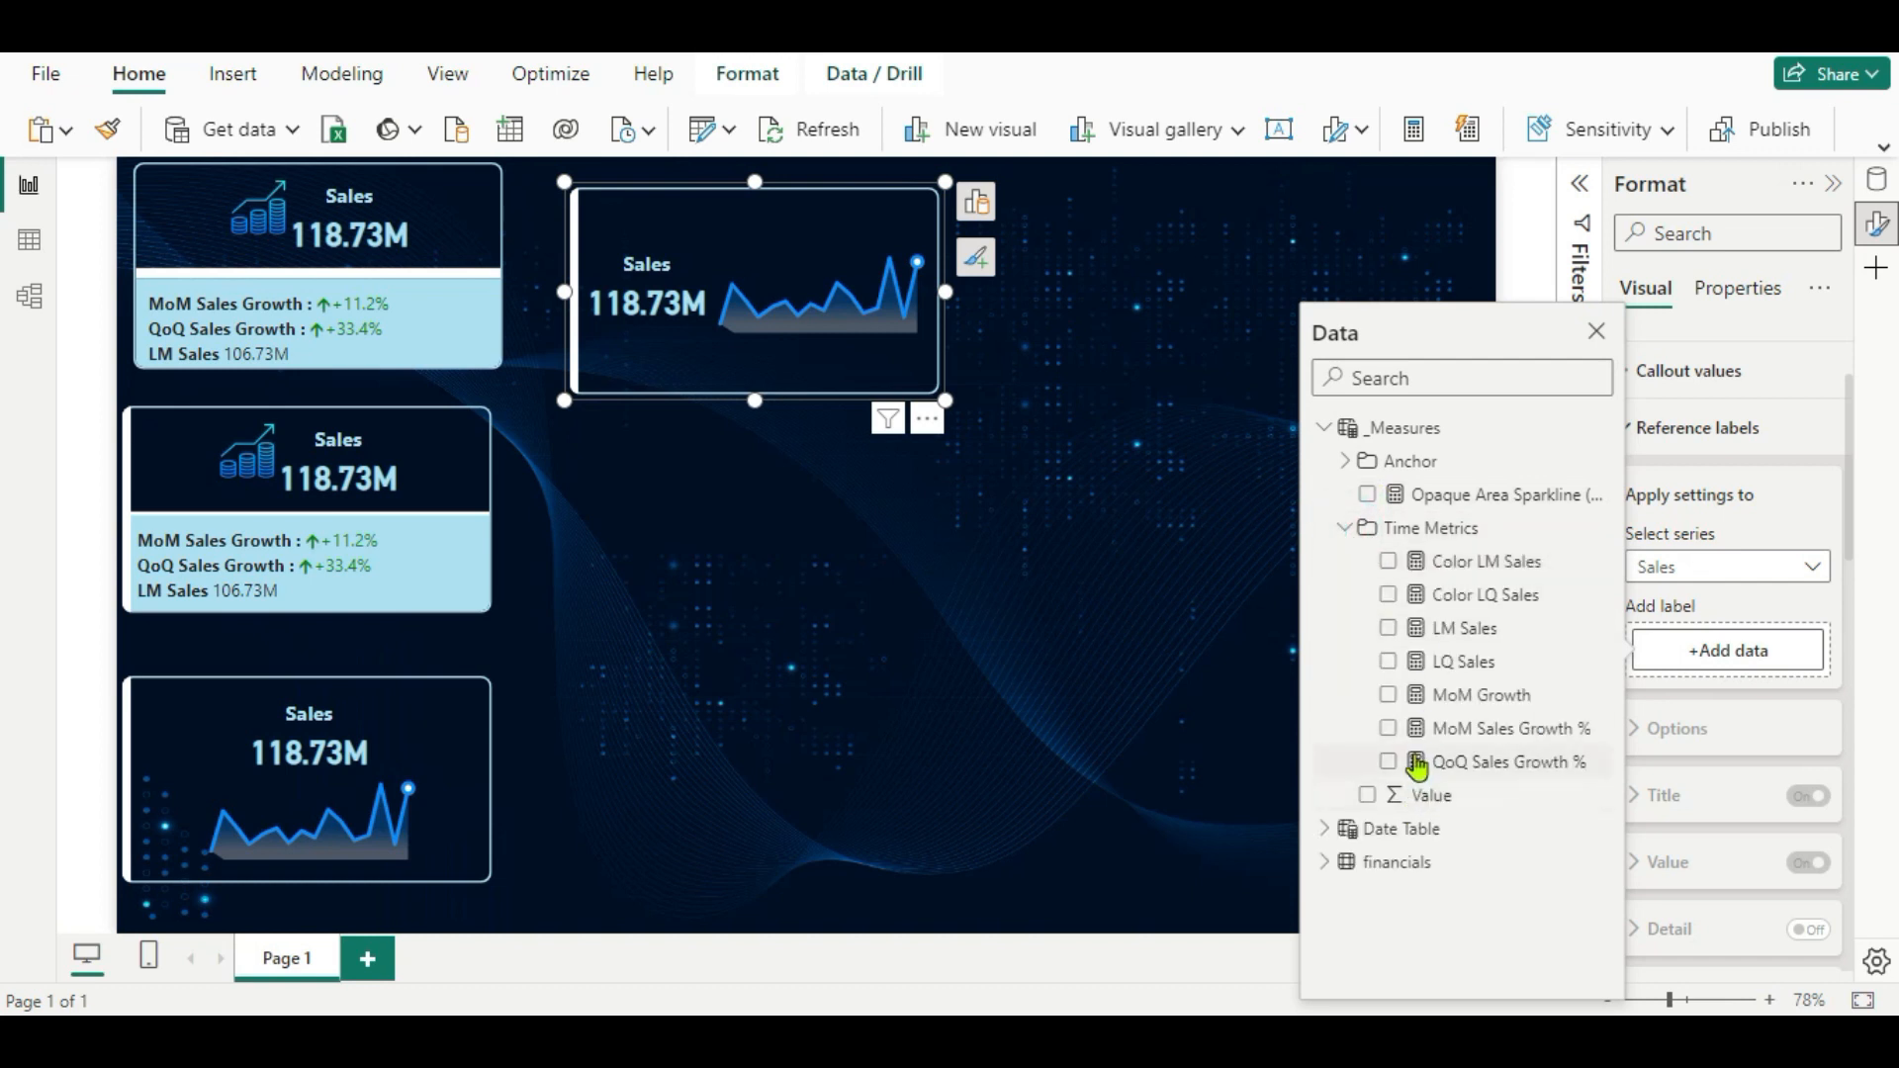
click(1388, 729)
click(1388, 762)
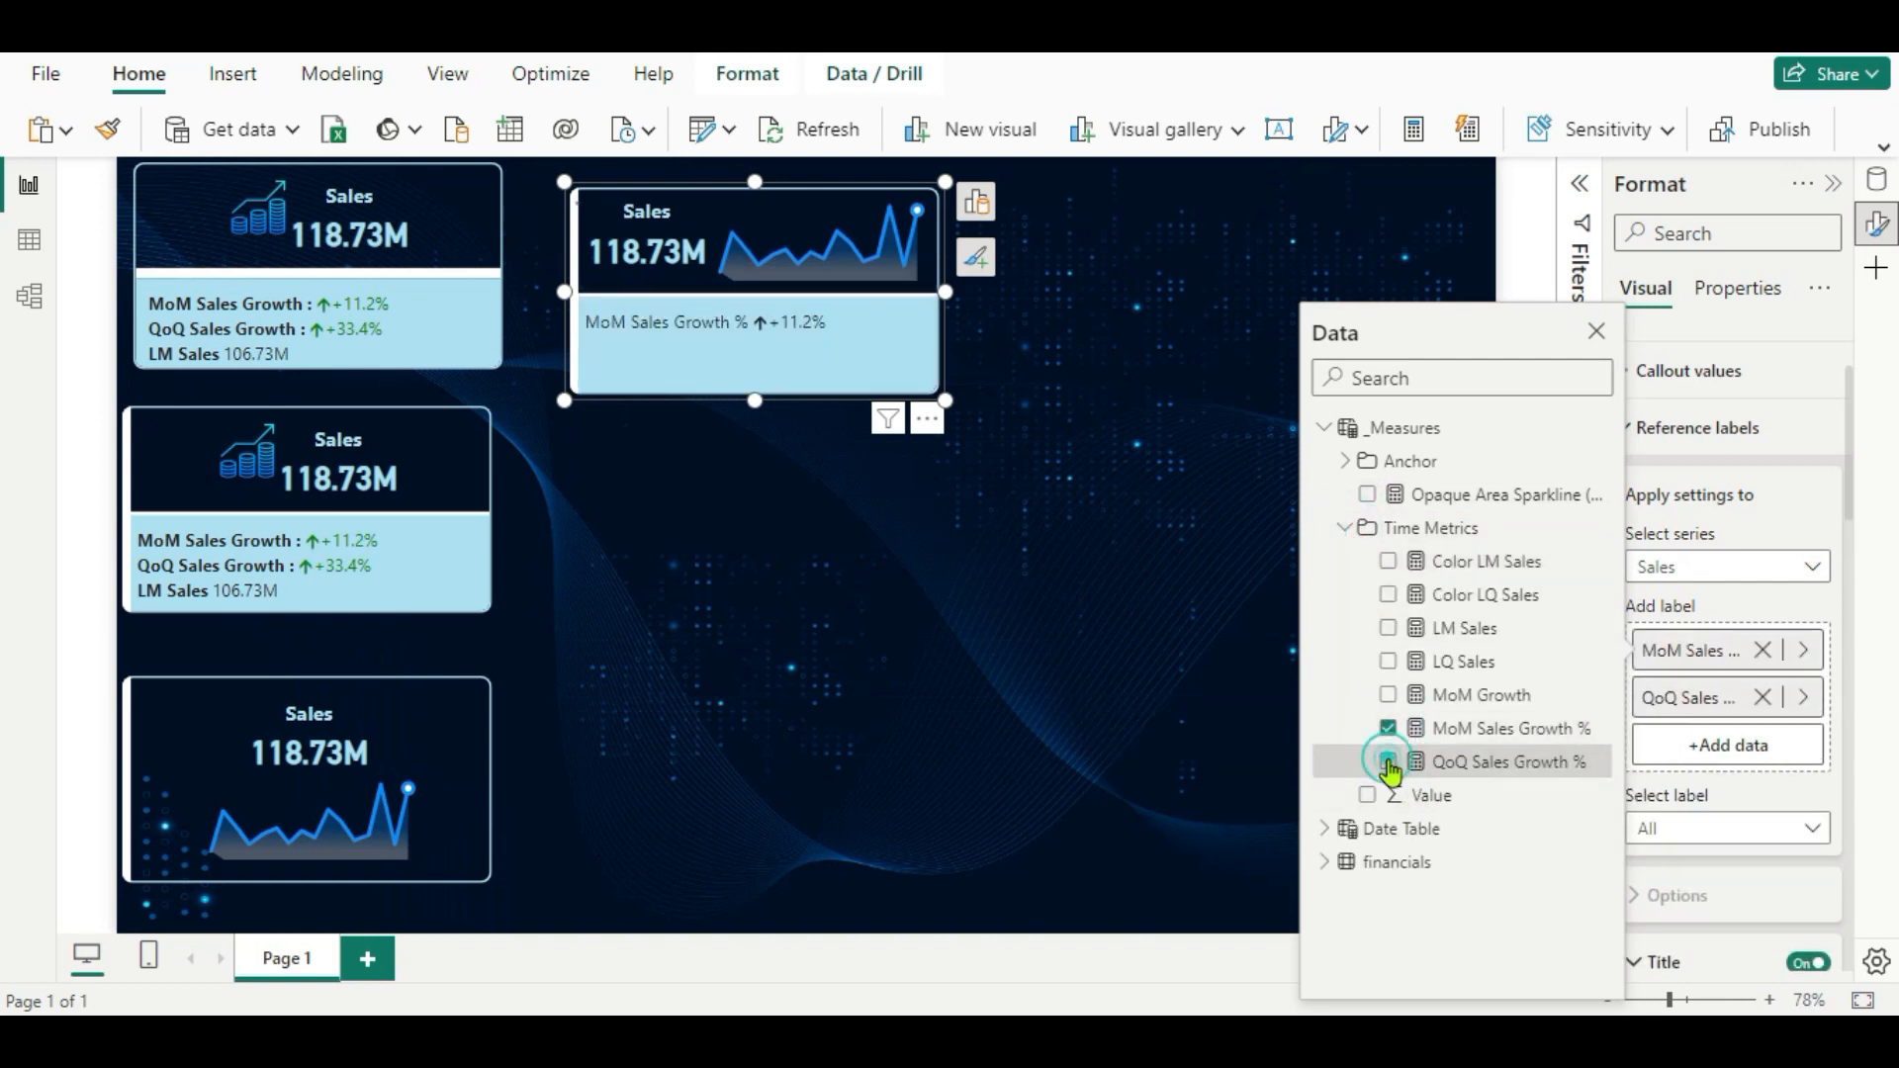
click(1389, 629)
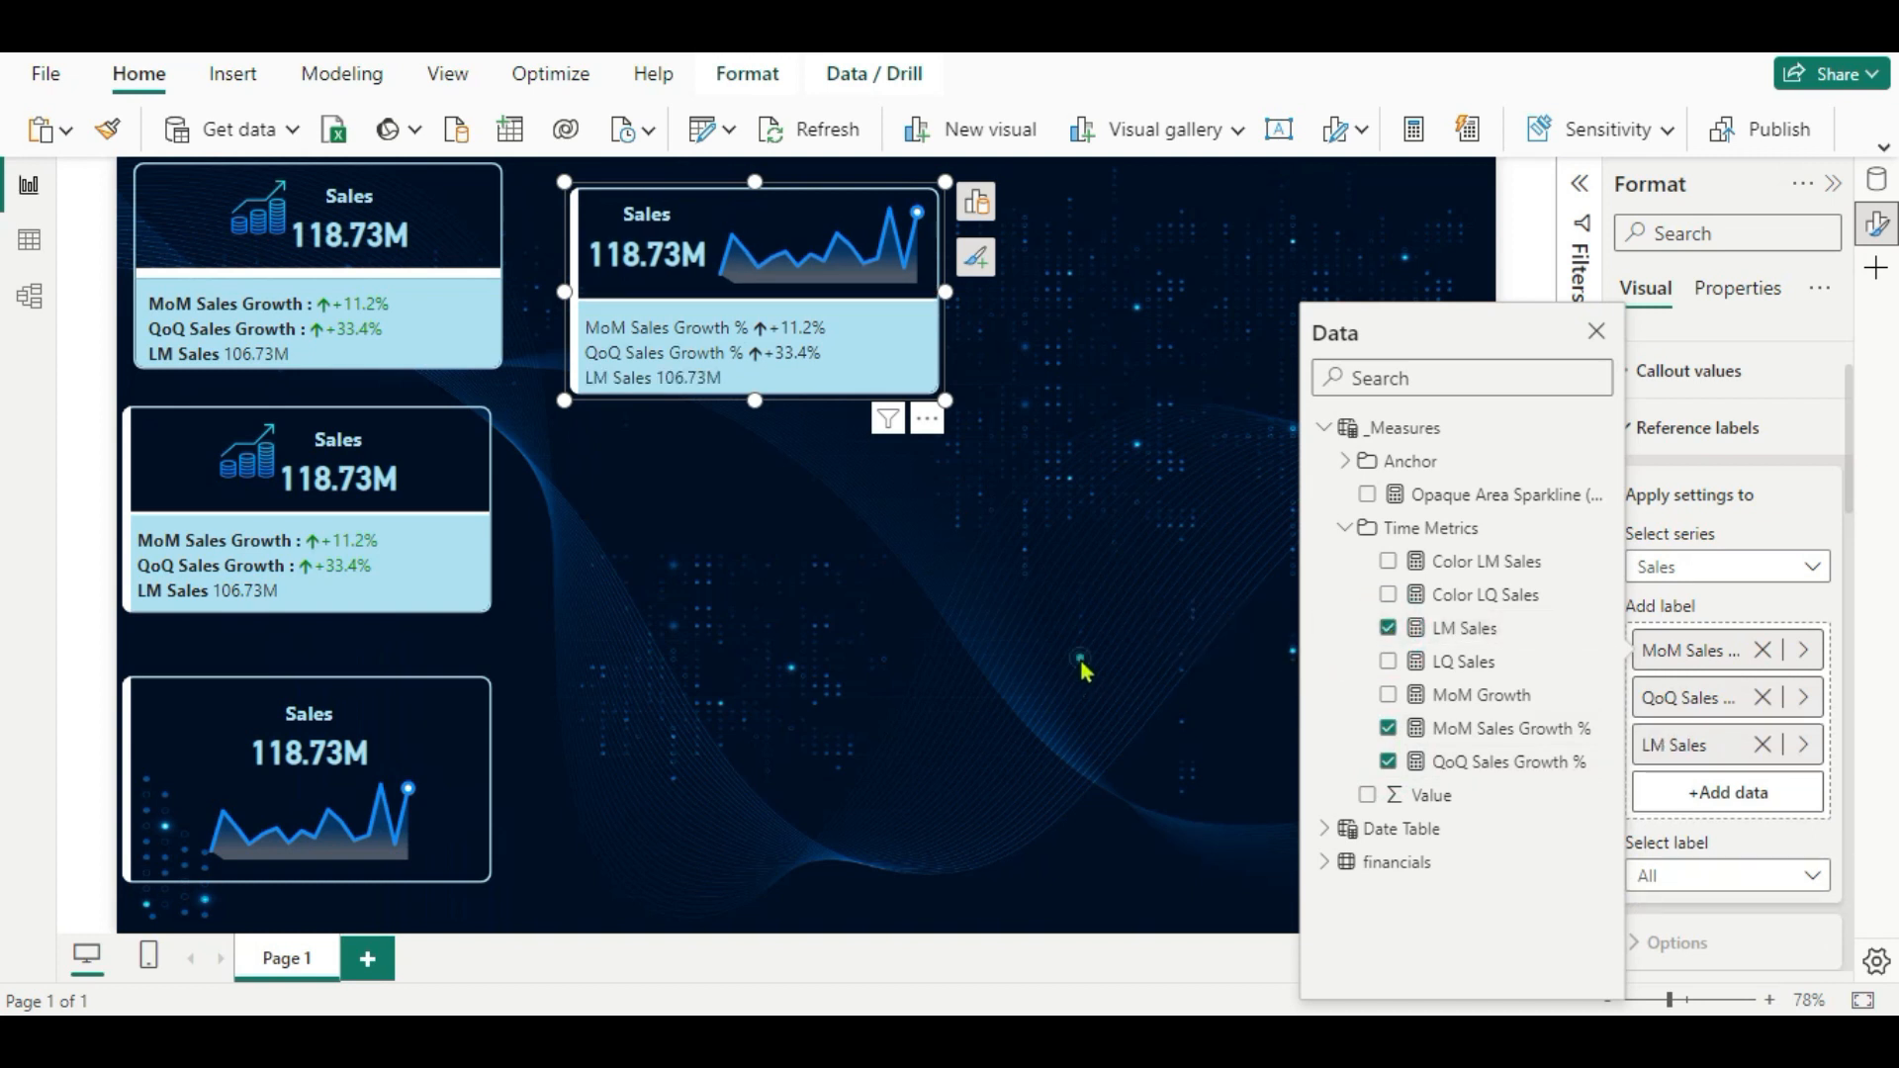
click(1086, 670)
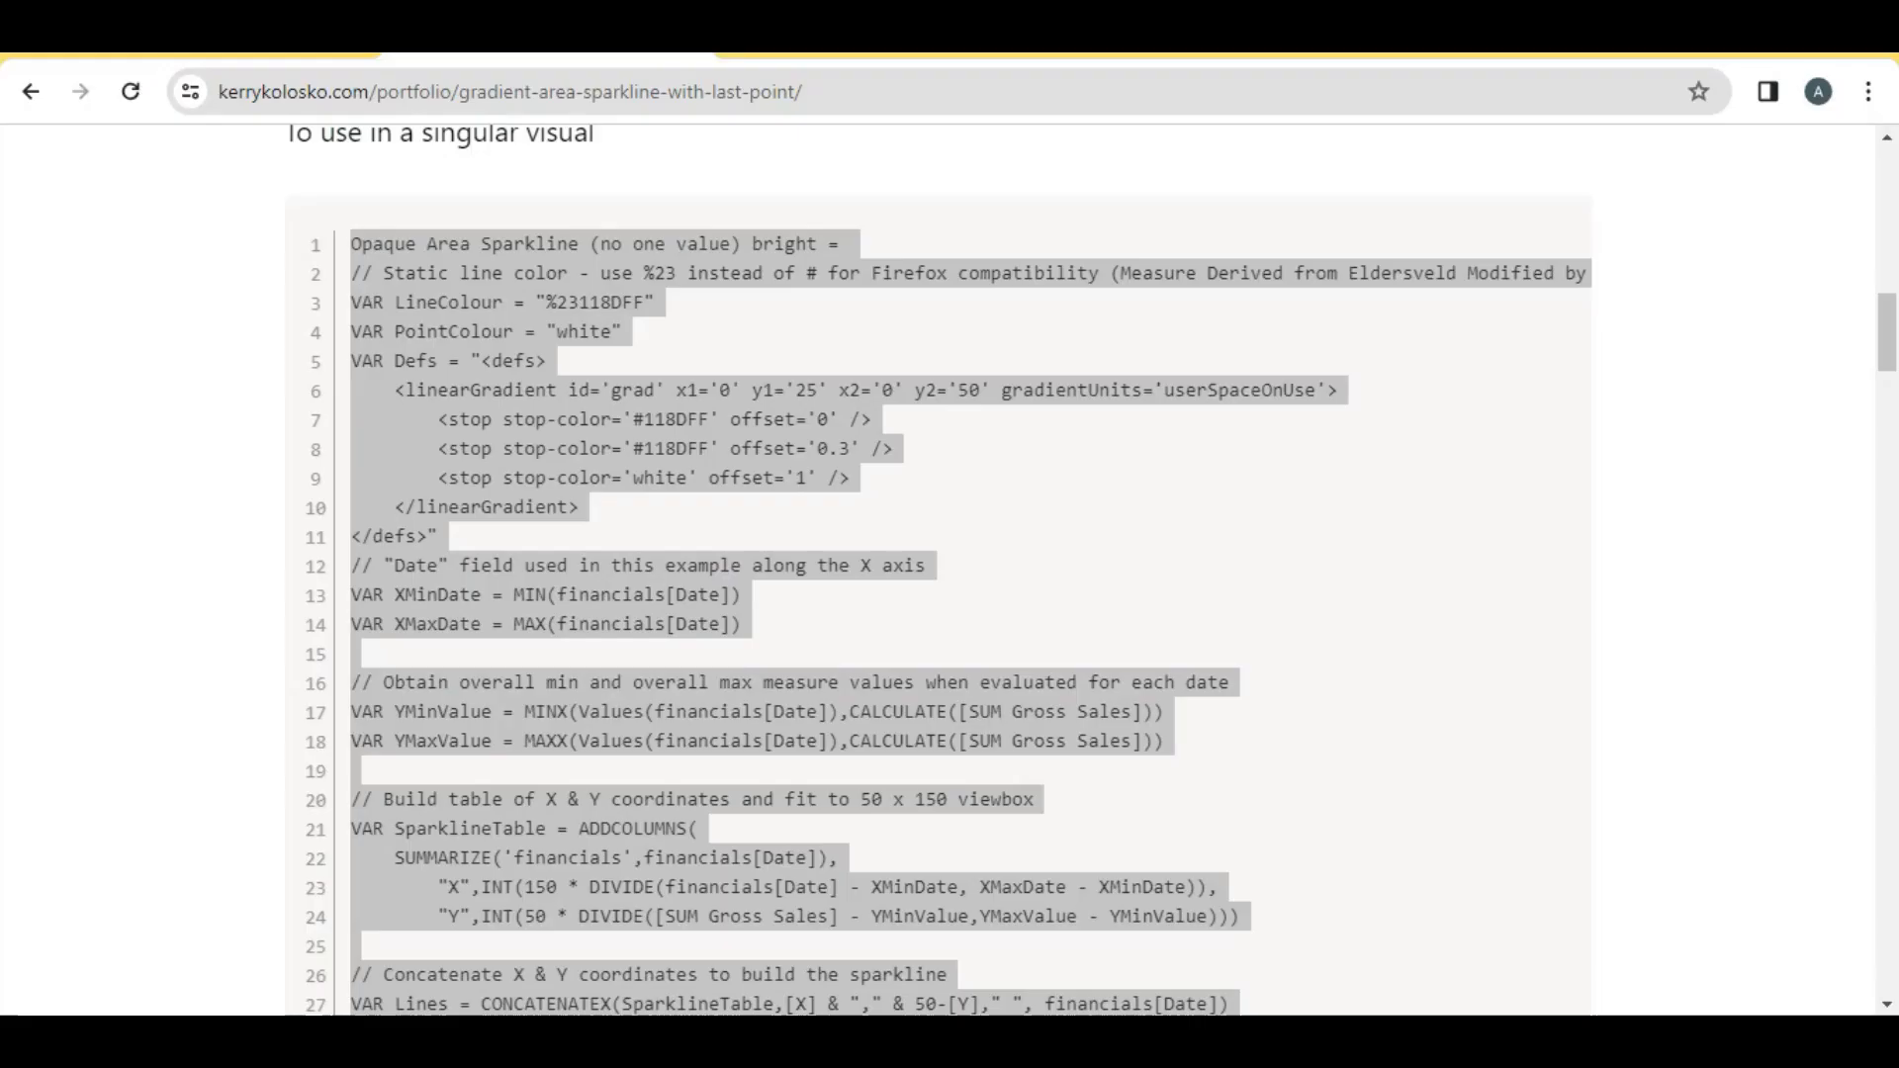
Return to the SVG templates gallery and open the Lollipop Sparkline template page.
scroll(1077, 776, up, 15)
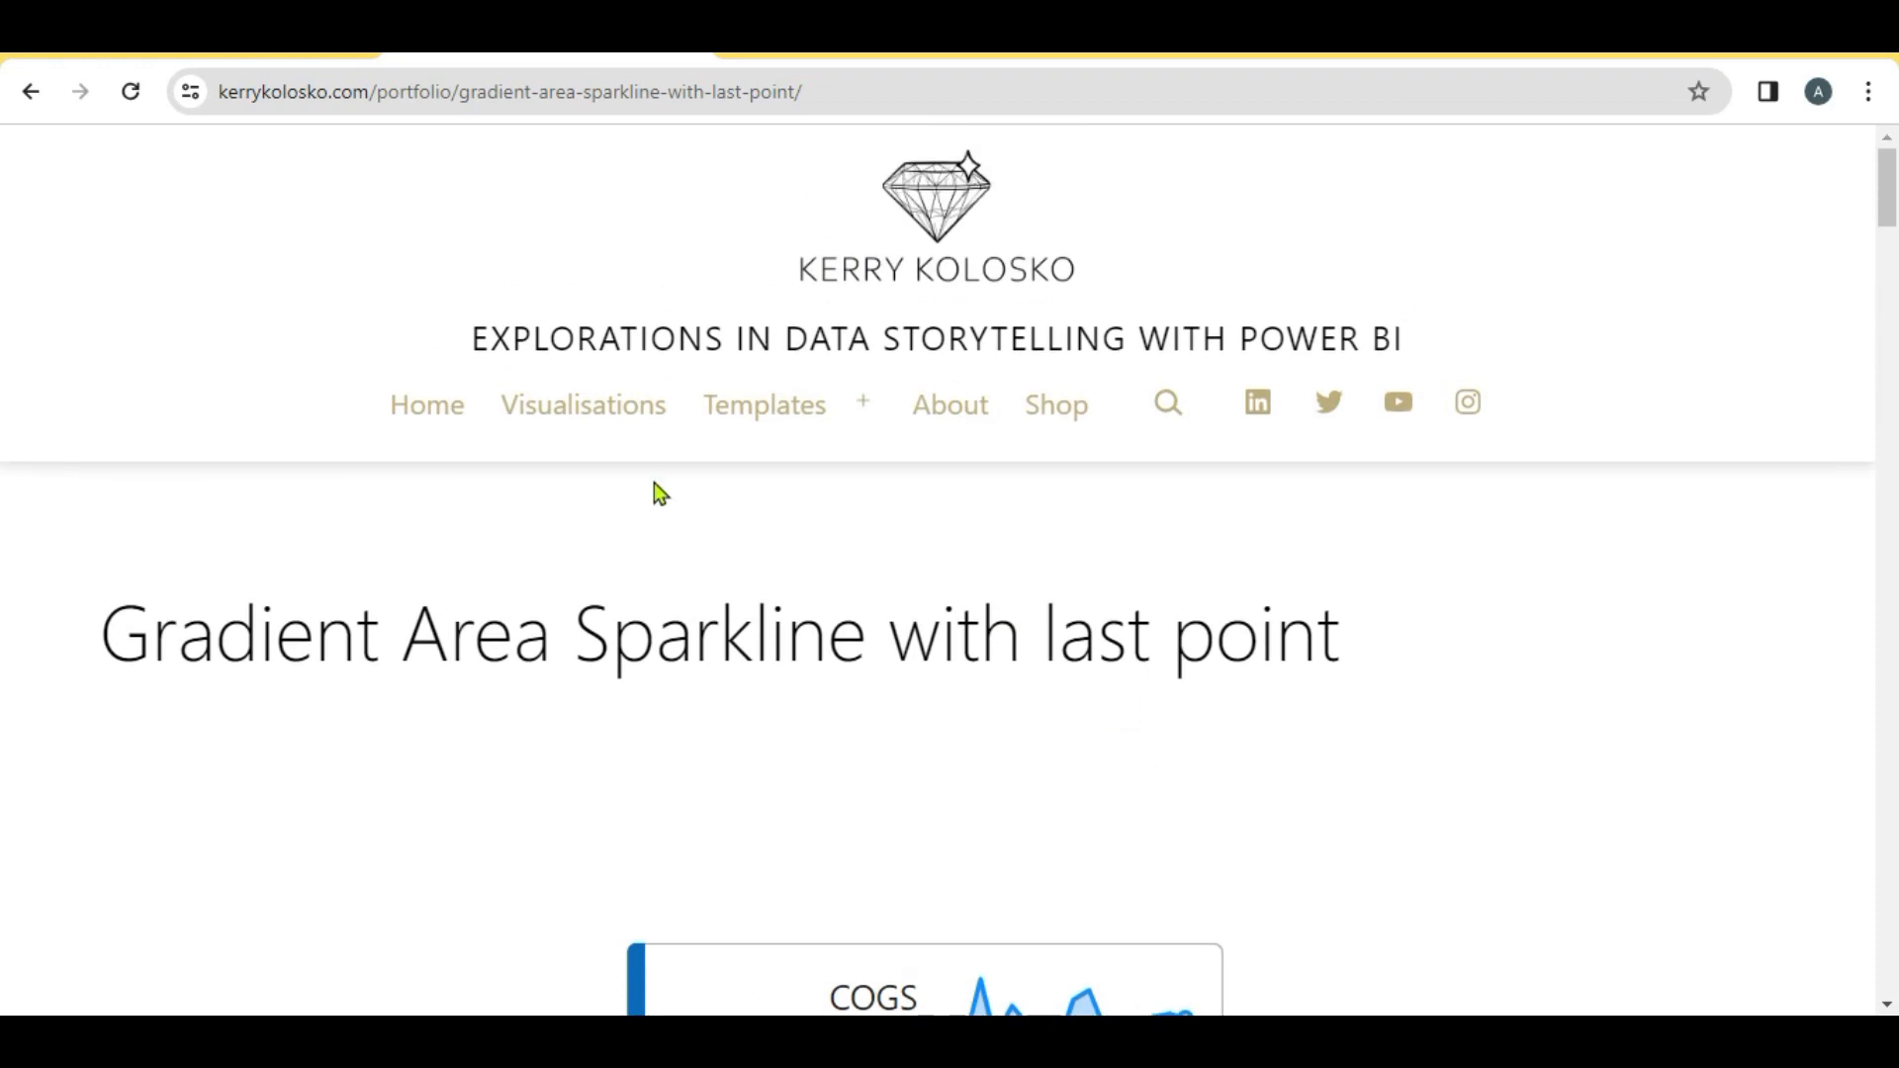
click(31, 92)
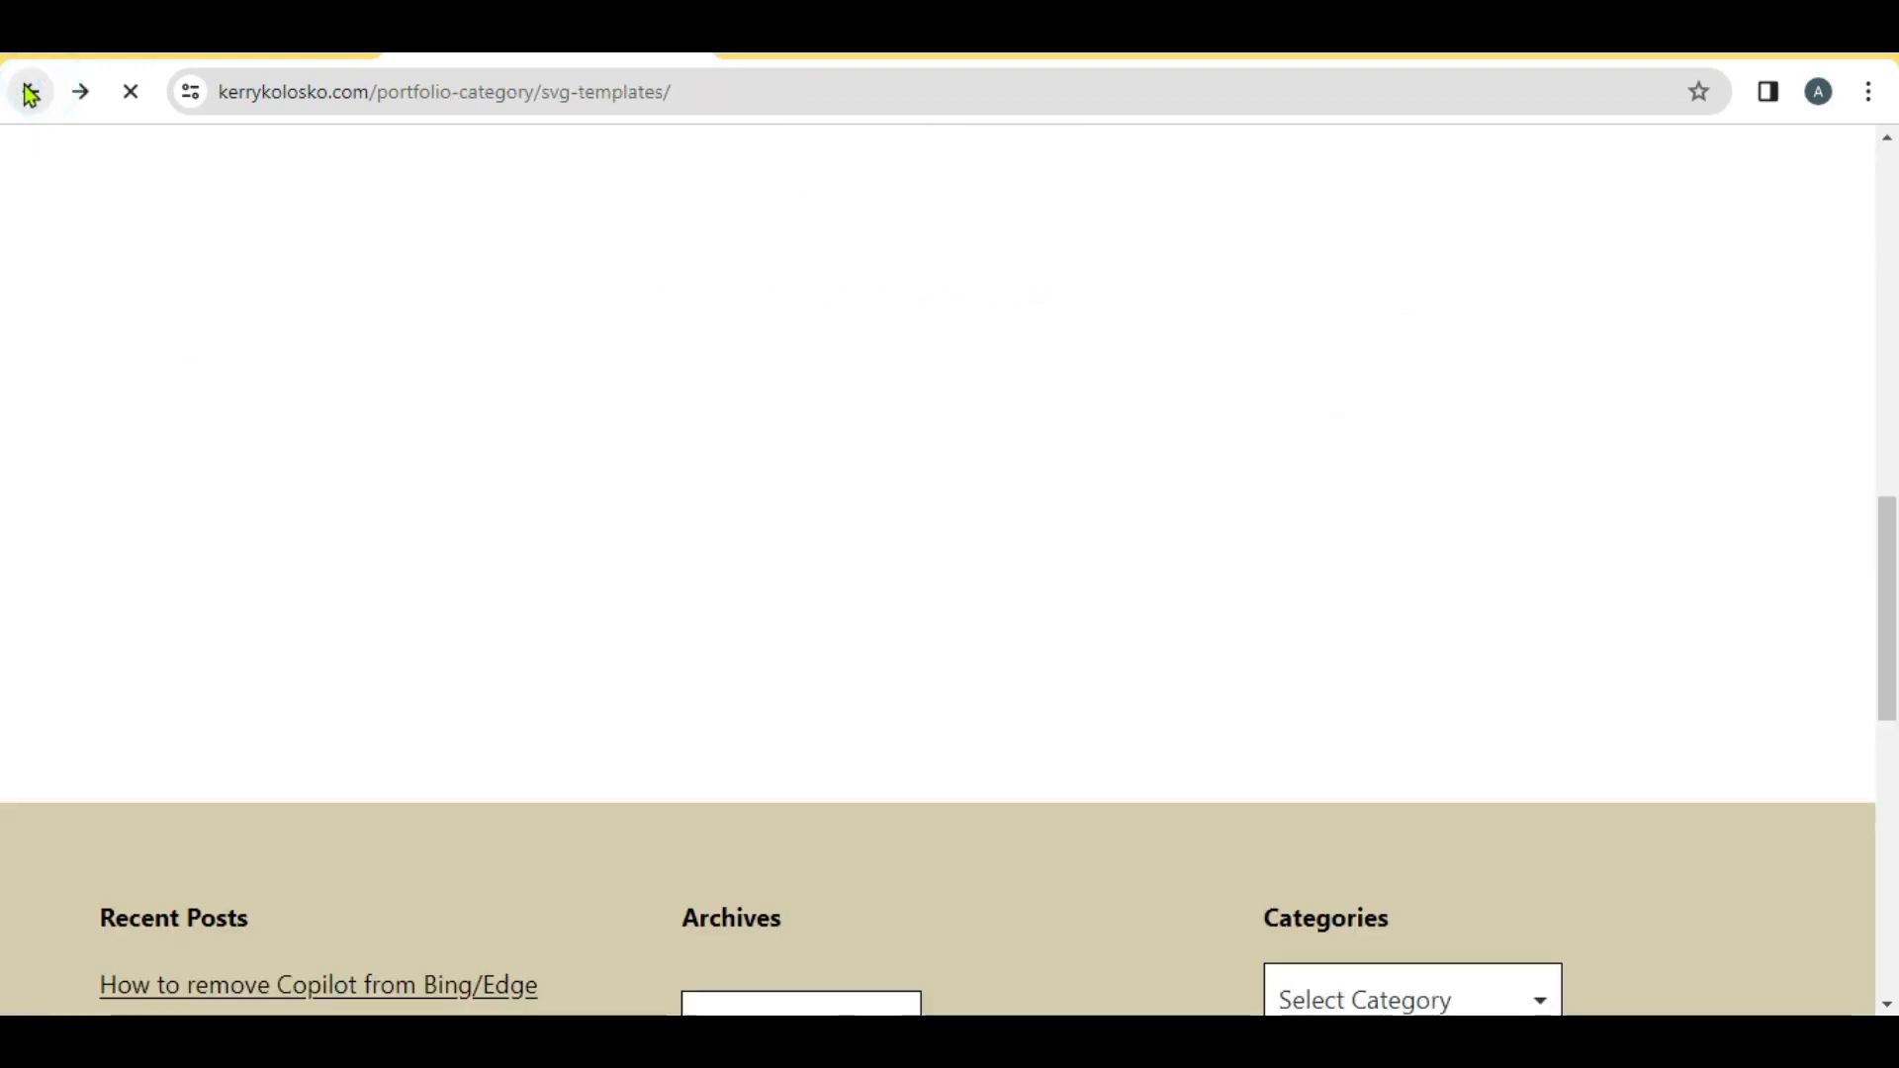
scroll(1367, 879, down, 10)
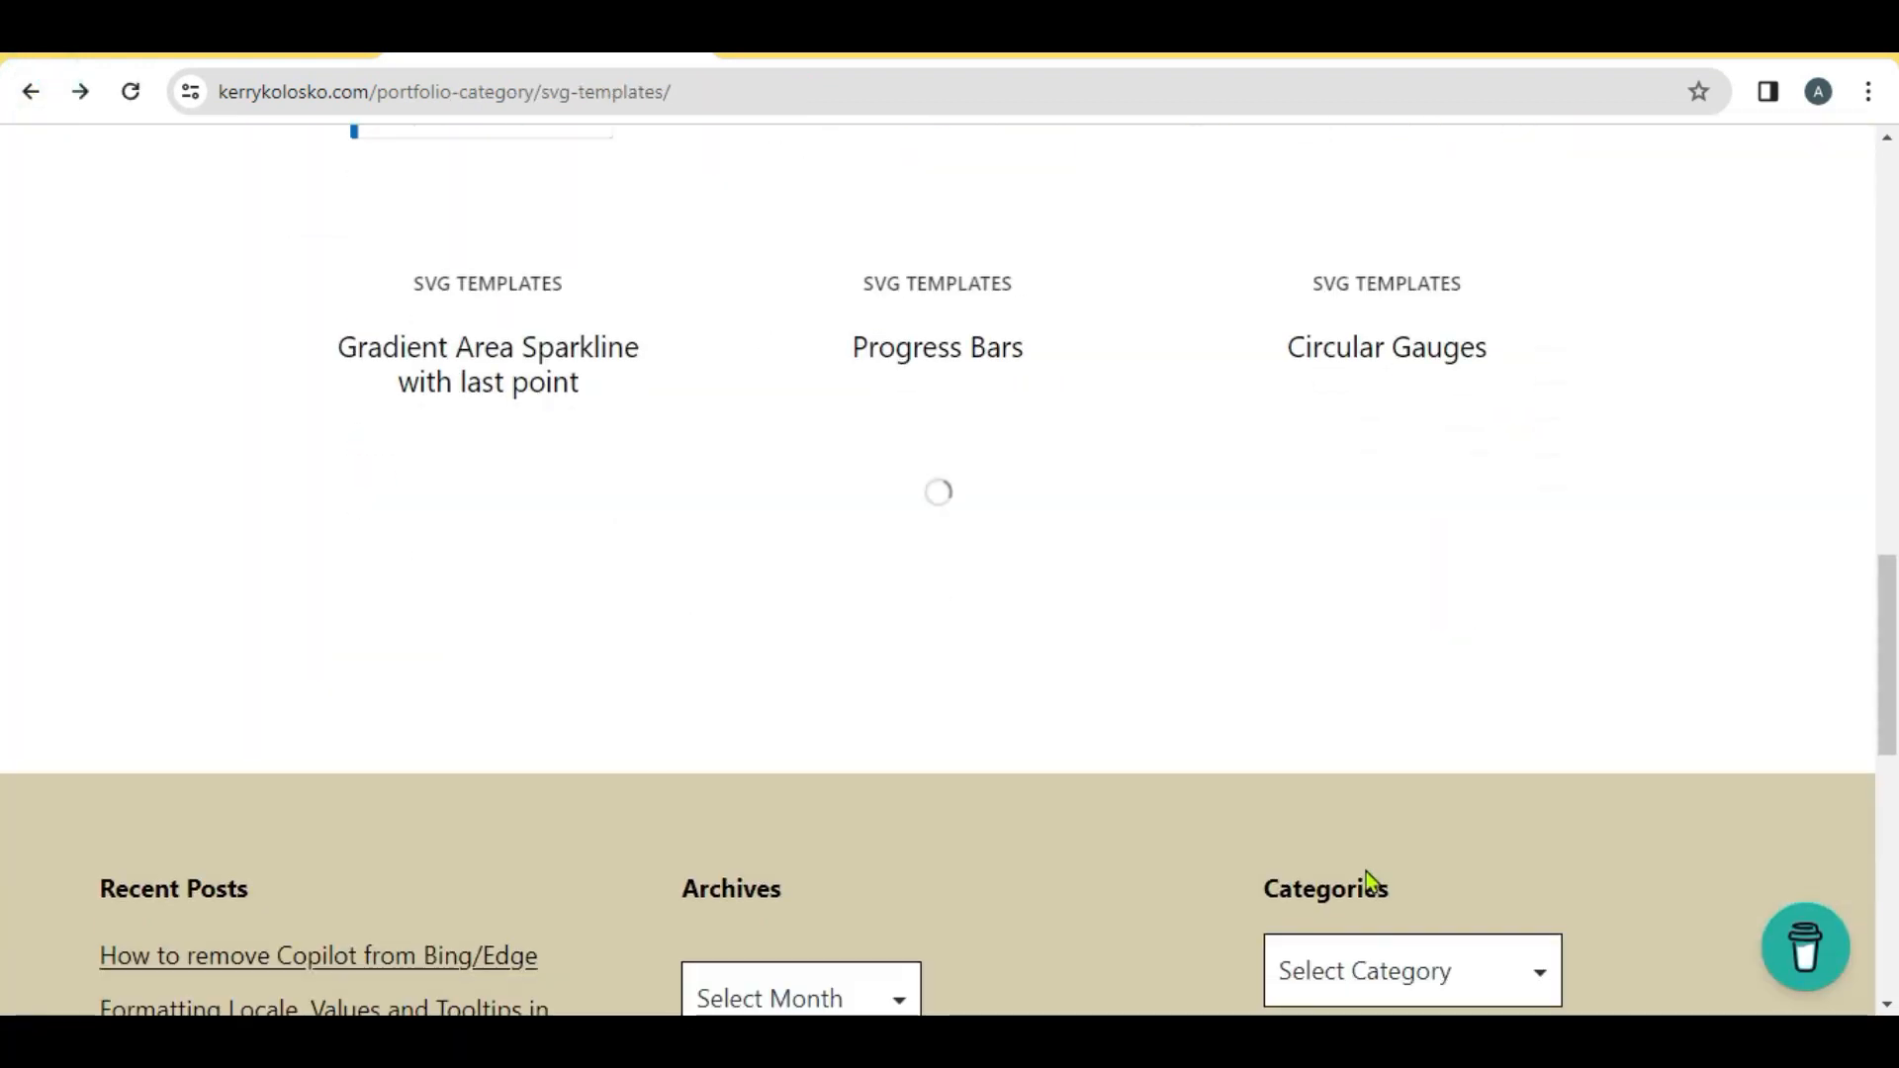
scroll(1367, 870, up, 15)
scroll(1367, 879, up, 4)
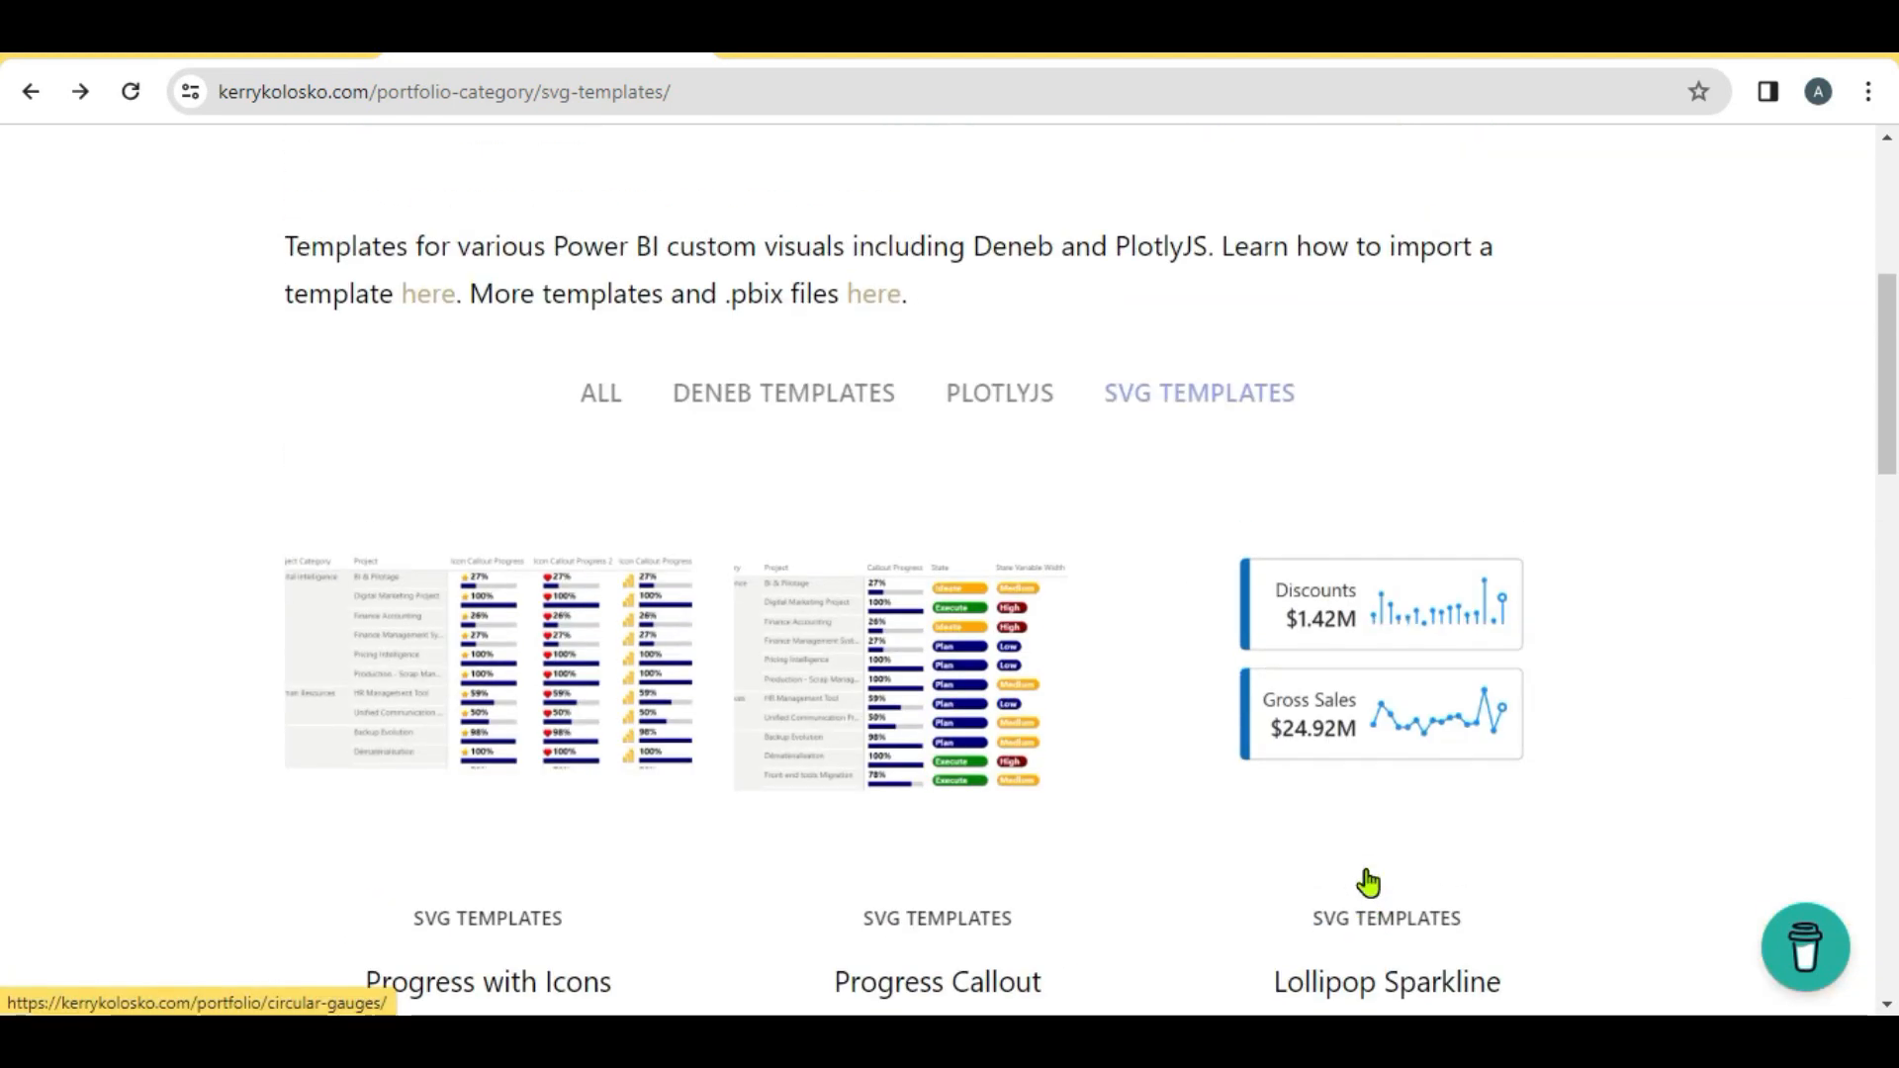
scroll(1368, 879, down, 3)
scroll(1367, 878, down, 1)
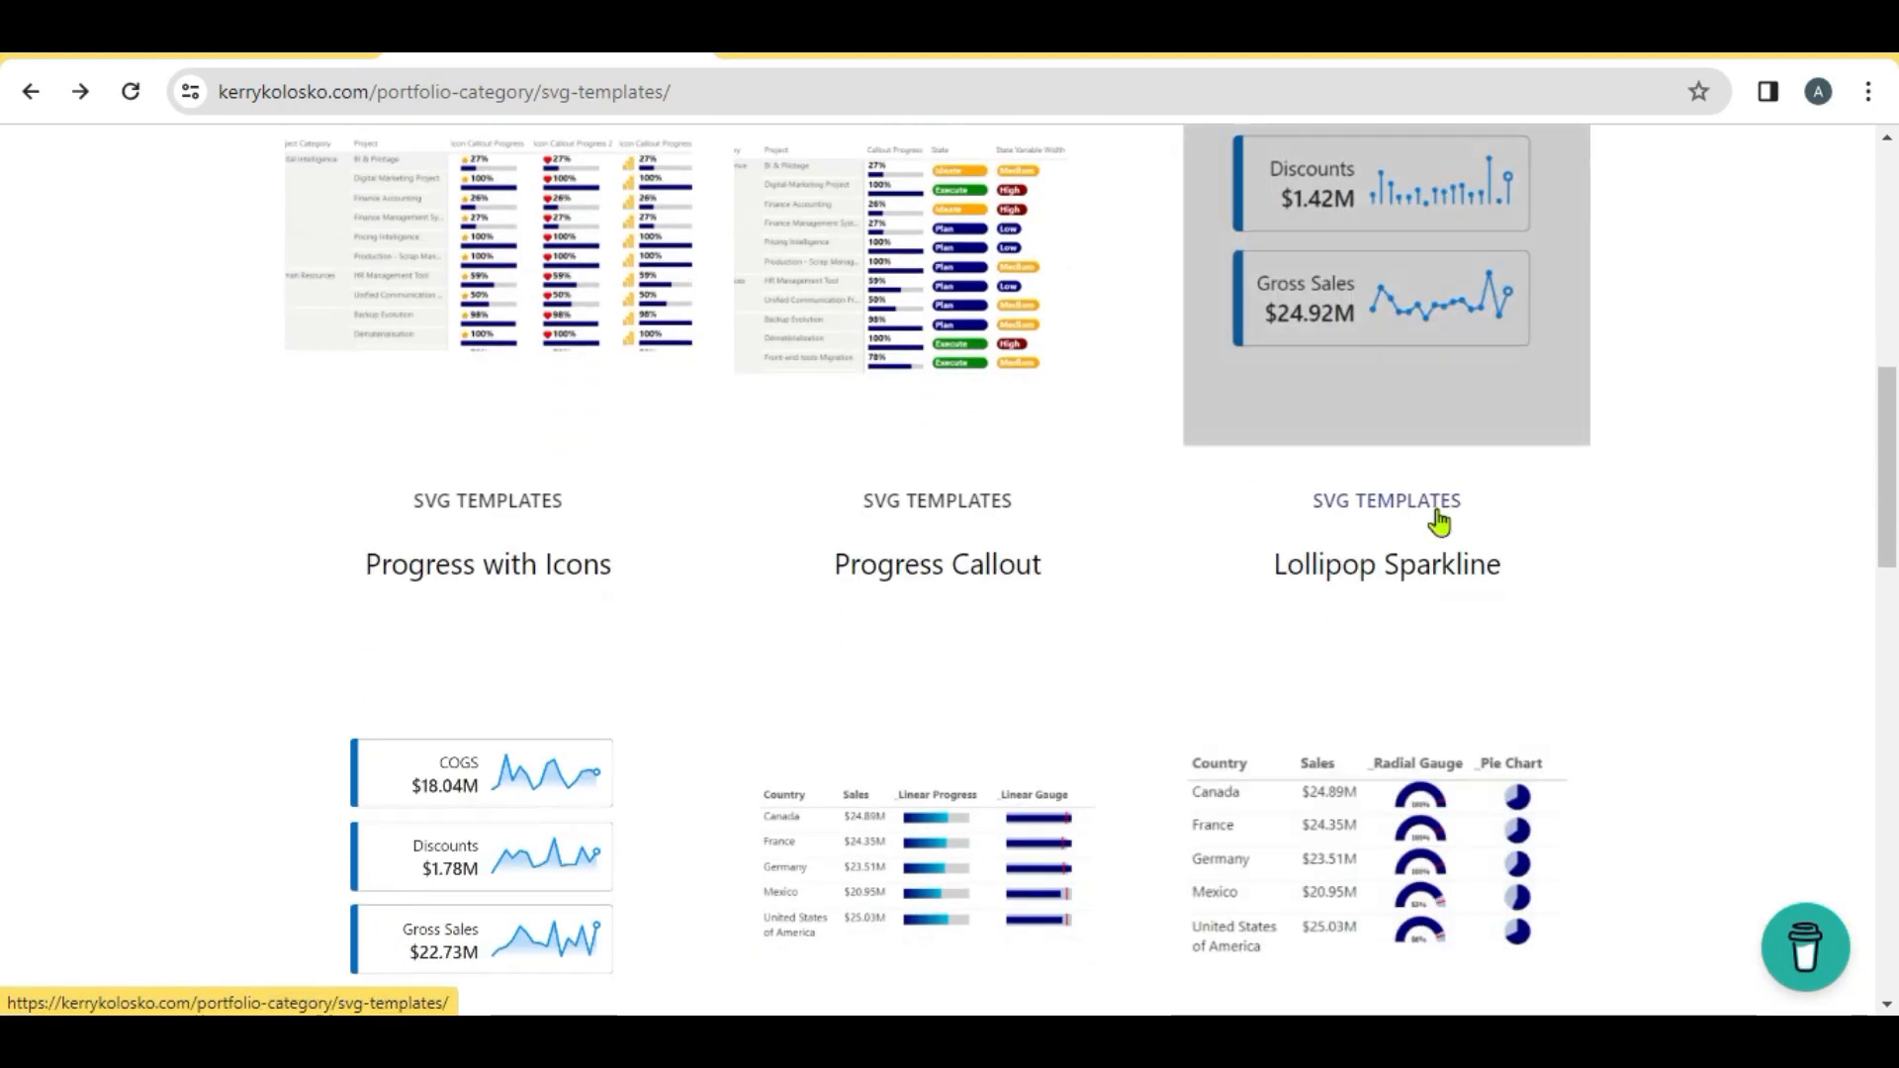
click(1383, 584)
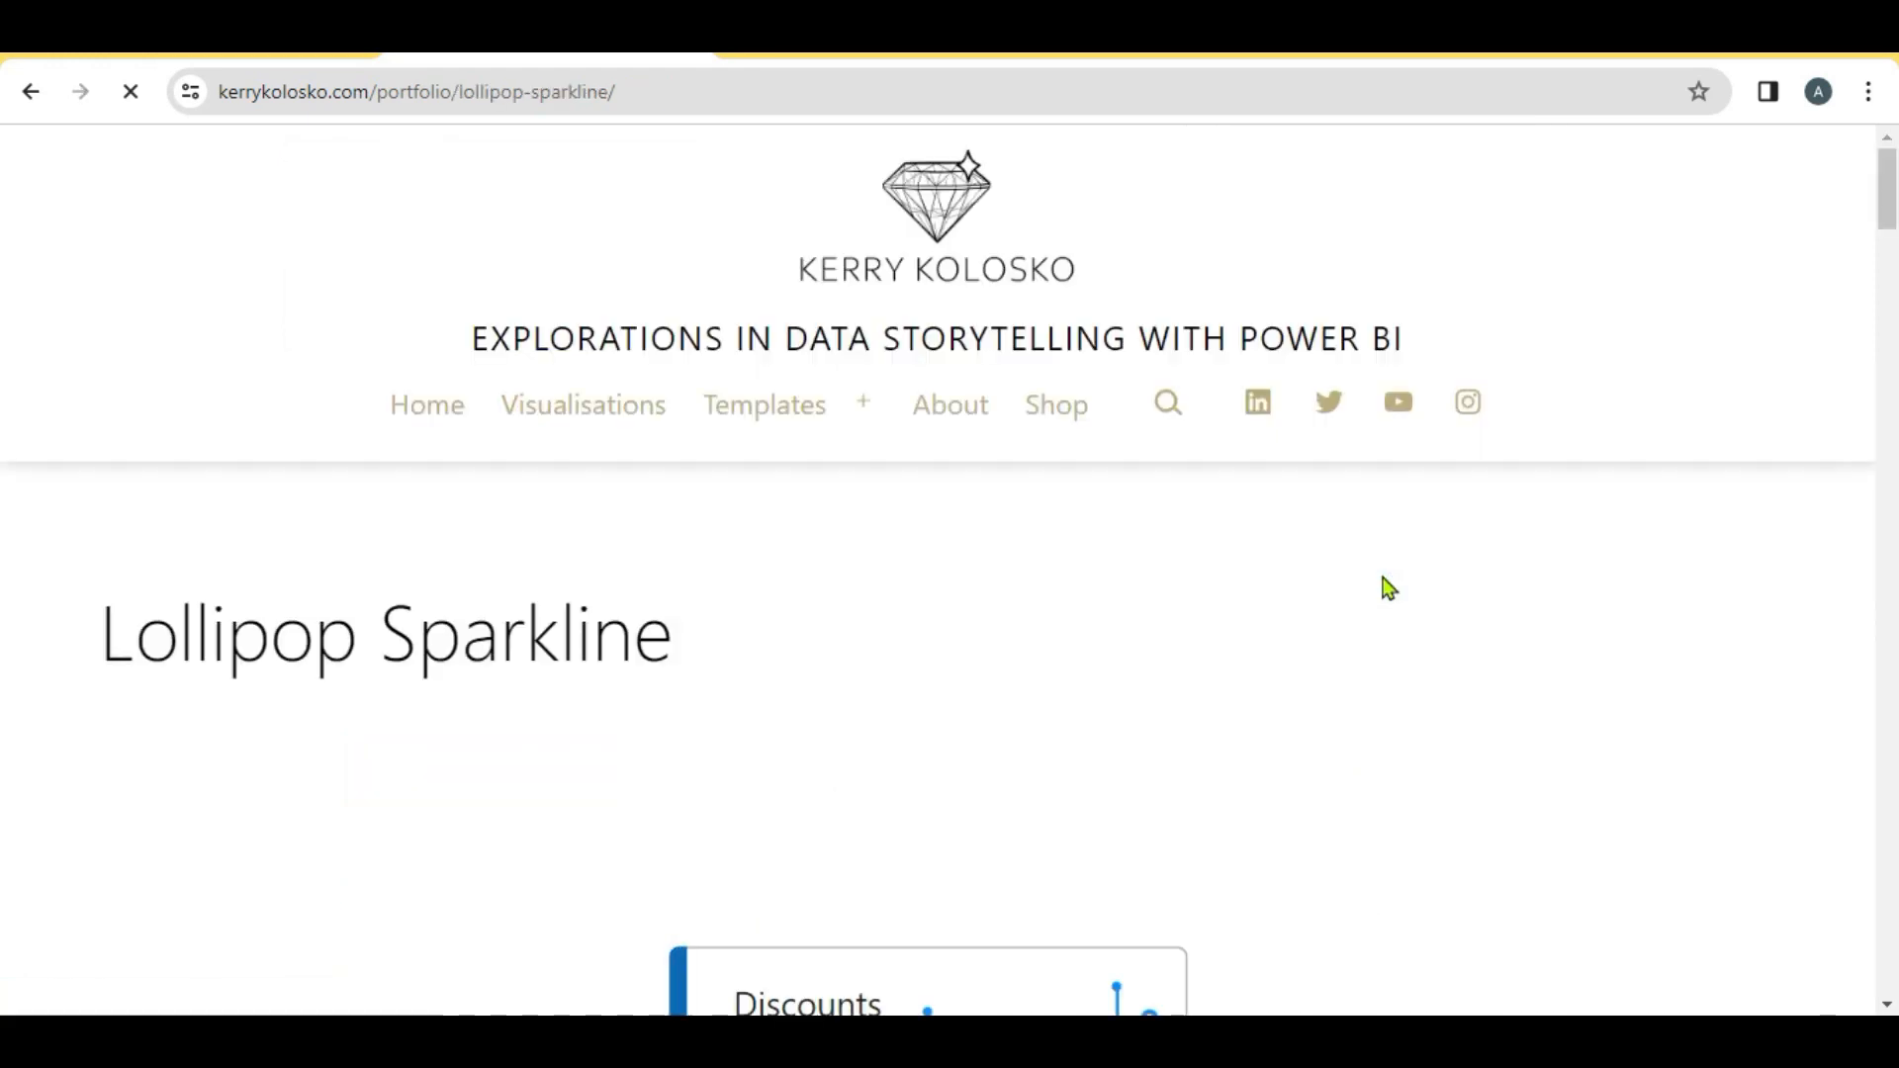
Copy the Lollipop Categorical Axis measure code from the template page.
scroll(1183, 760, down, 10)
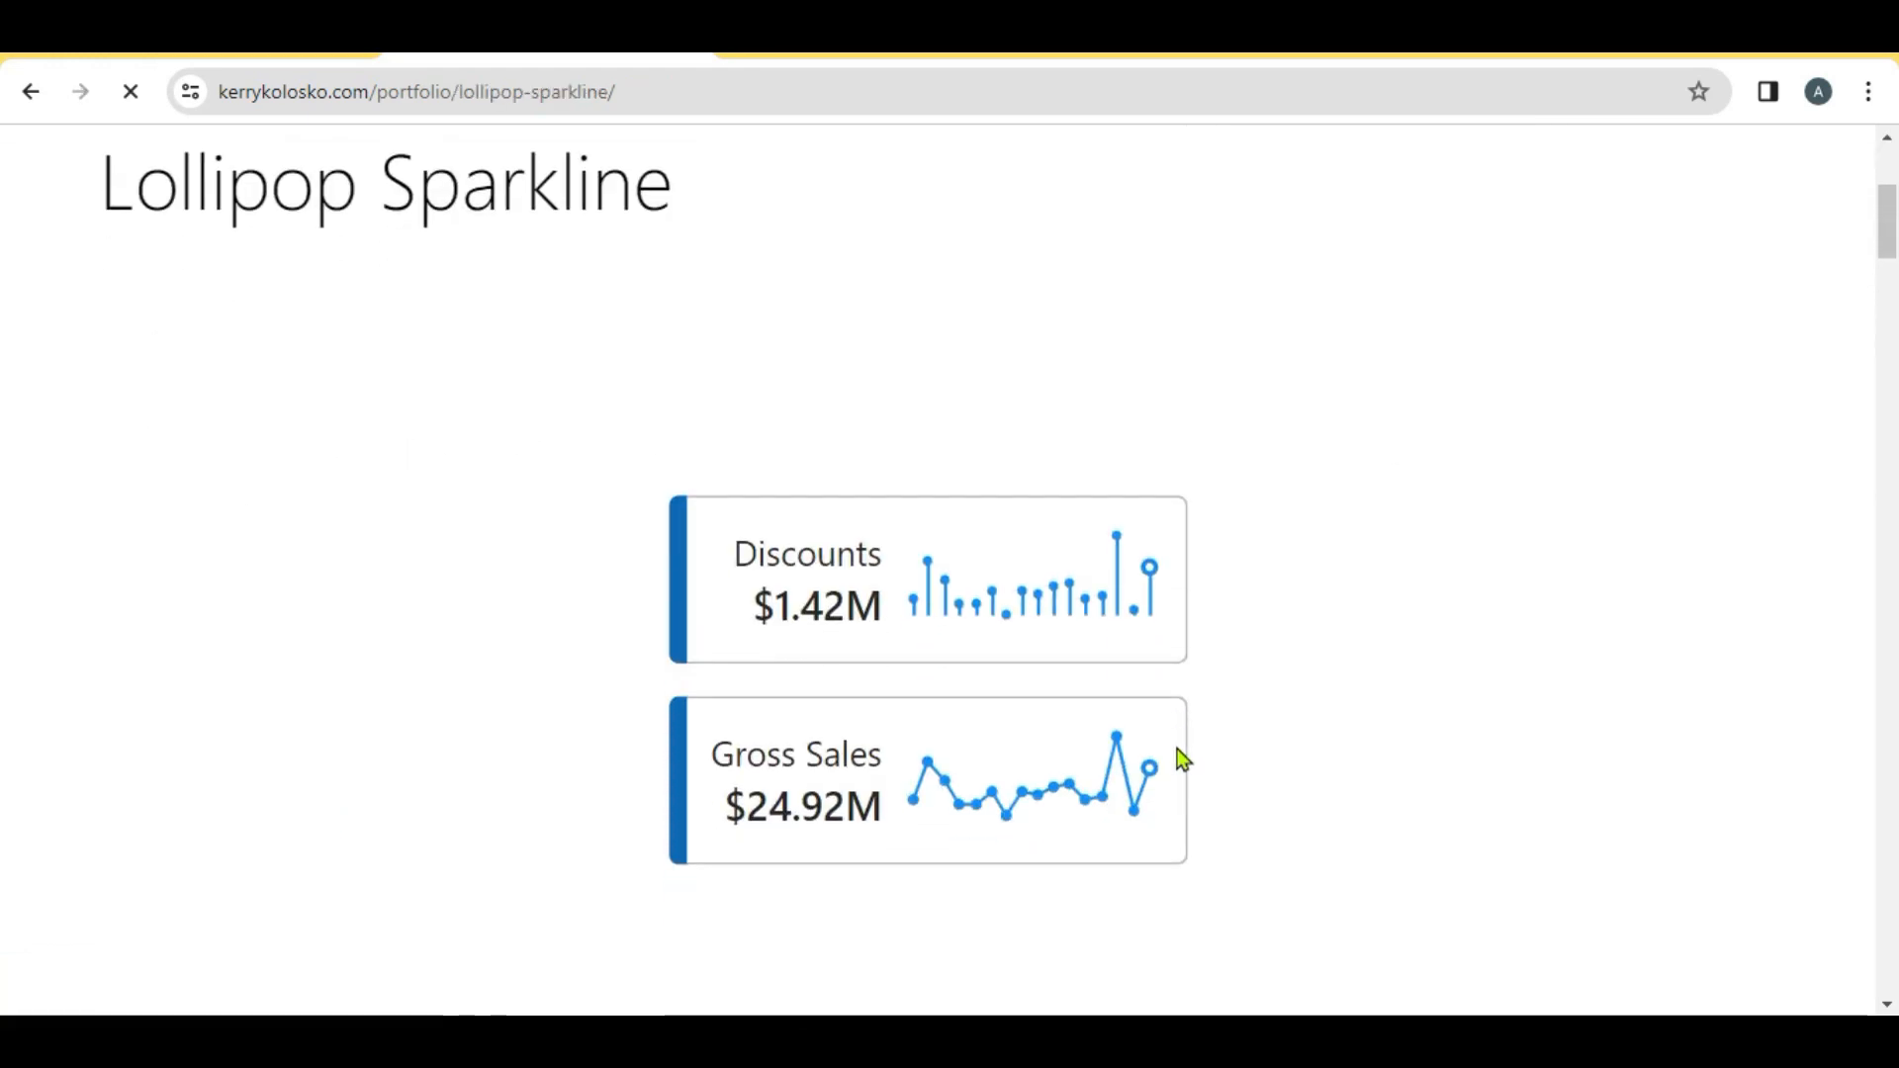
scroll(1183, 760, down, 4)
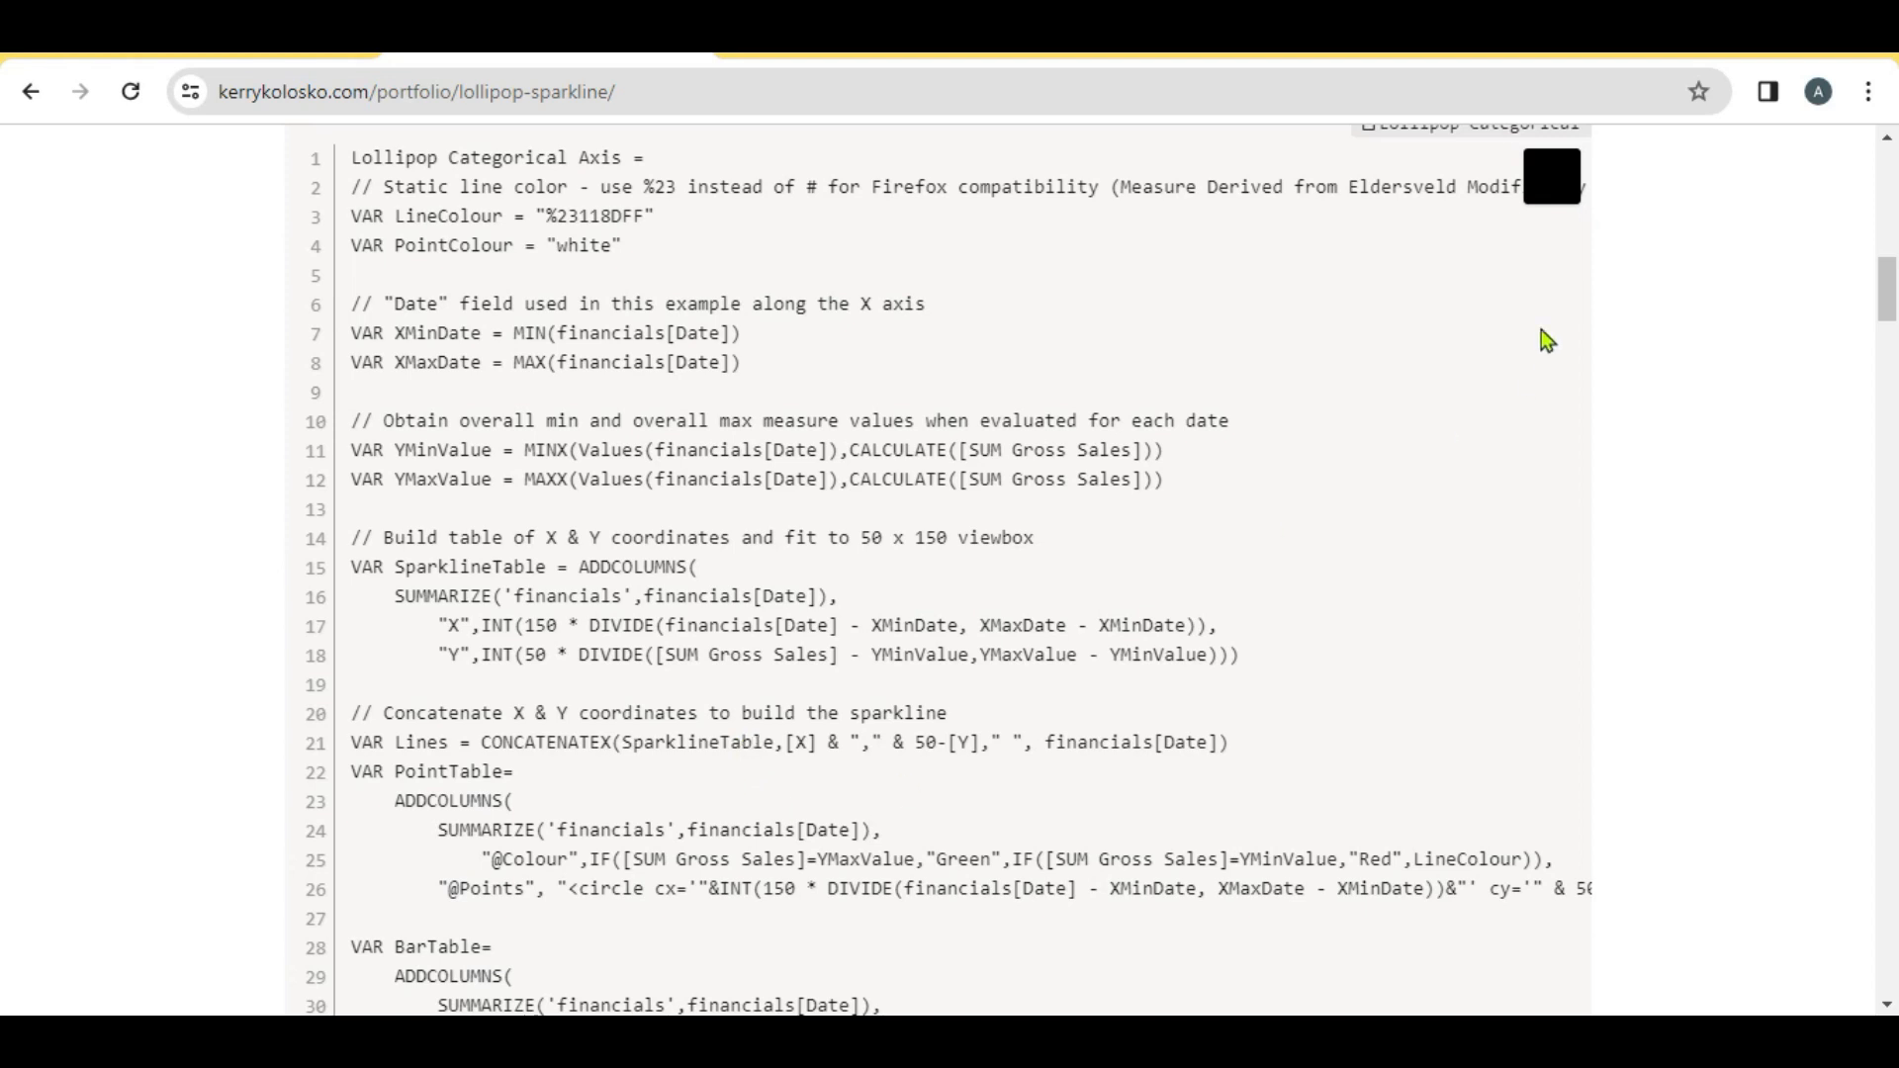
click(1553, 198)
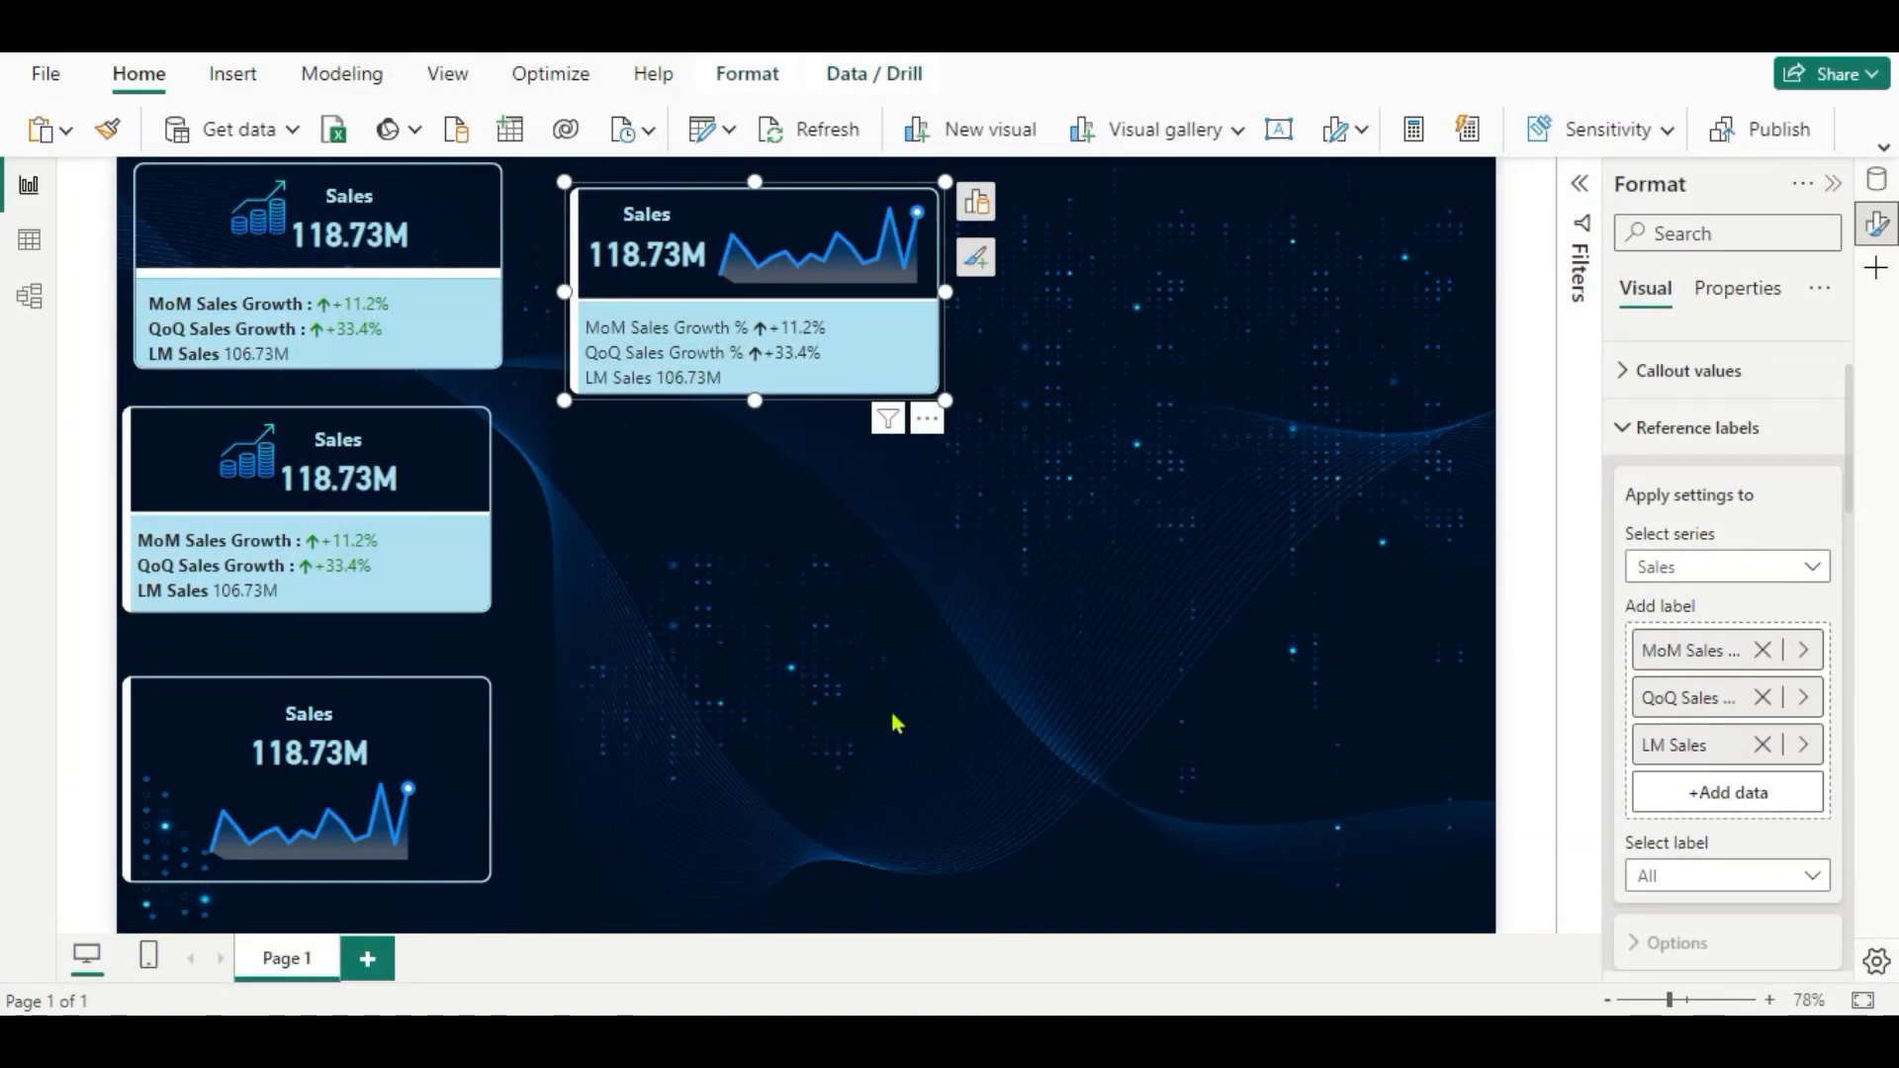
In Power BI, create a new measure in the _Measures table from the copied Lollipop Categorical Axis code.
click(887, 710)
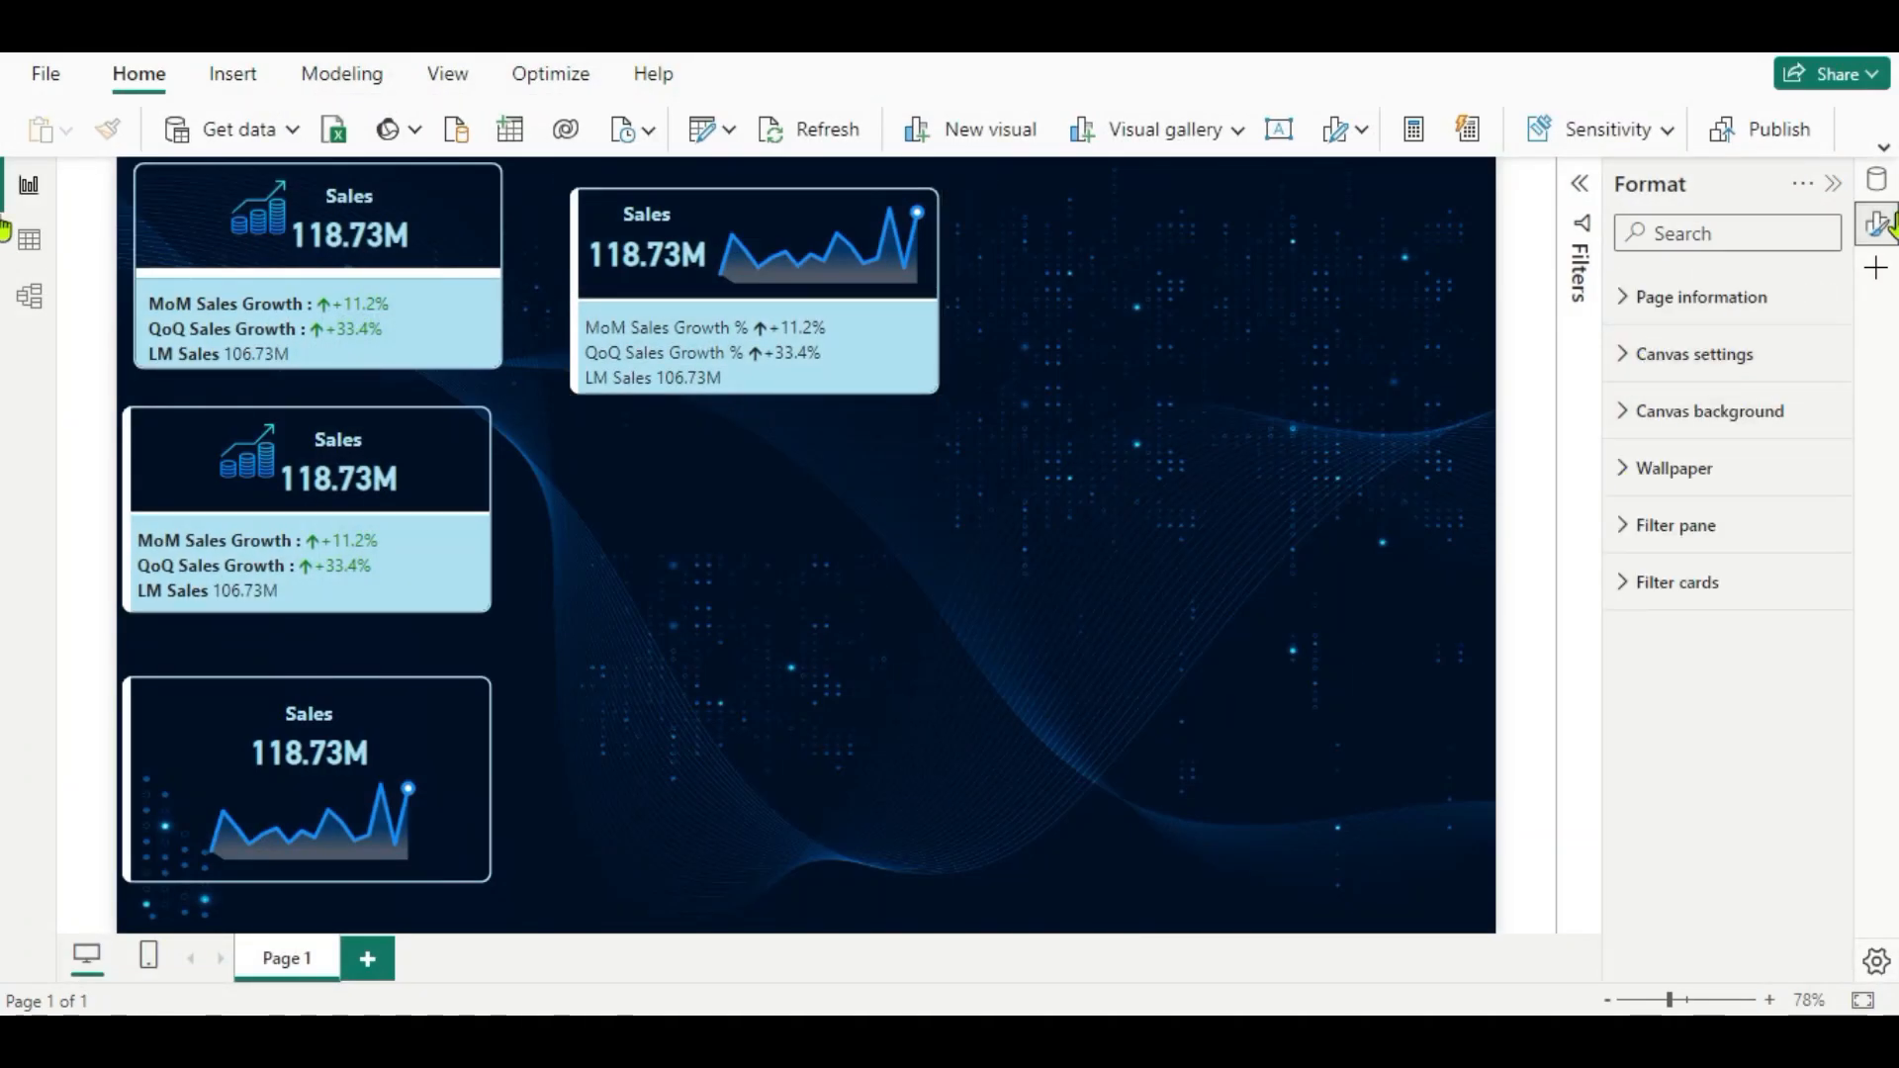
click(1879, 180)
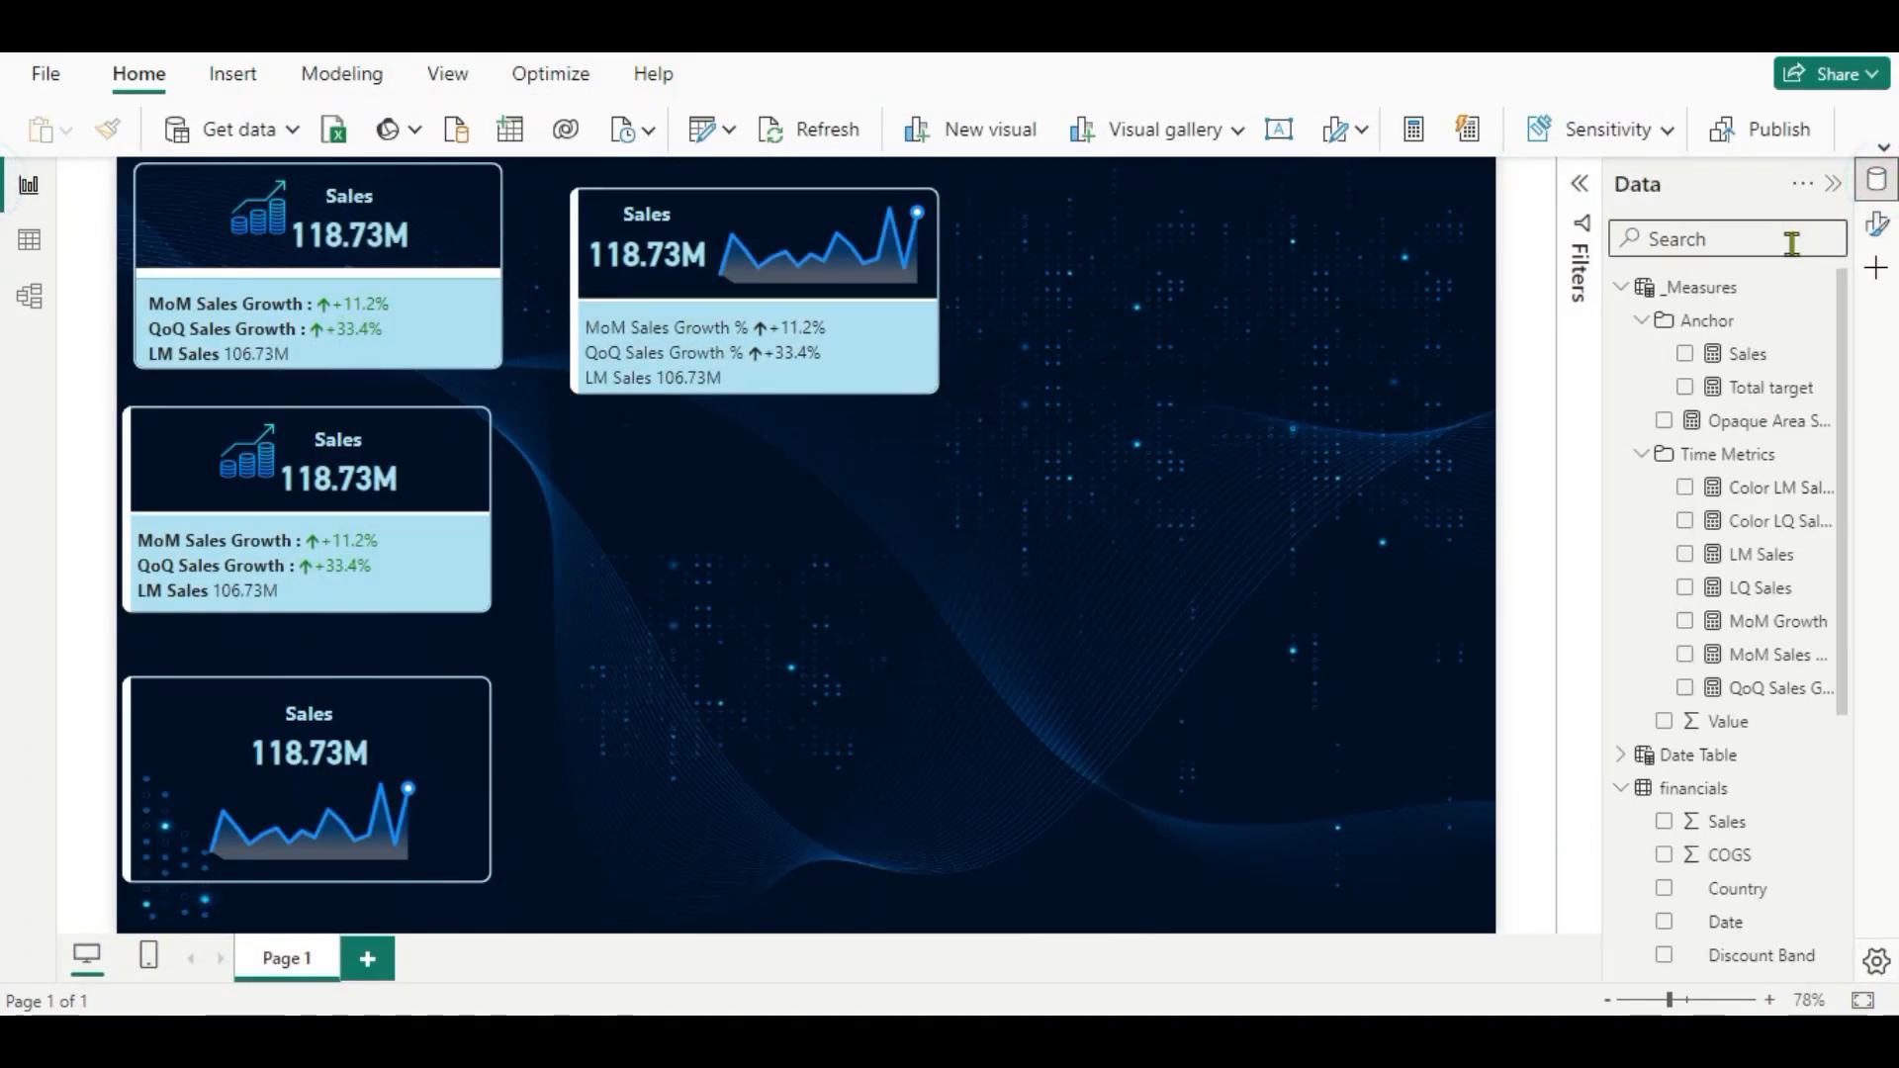
click(1821, 289)
click(1663, 344)
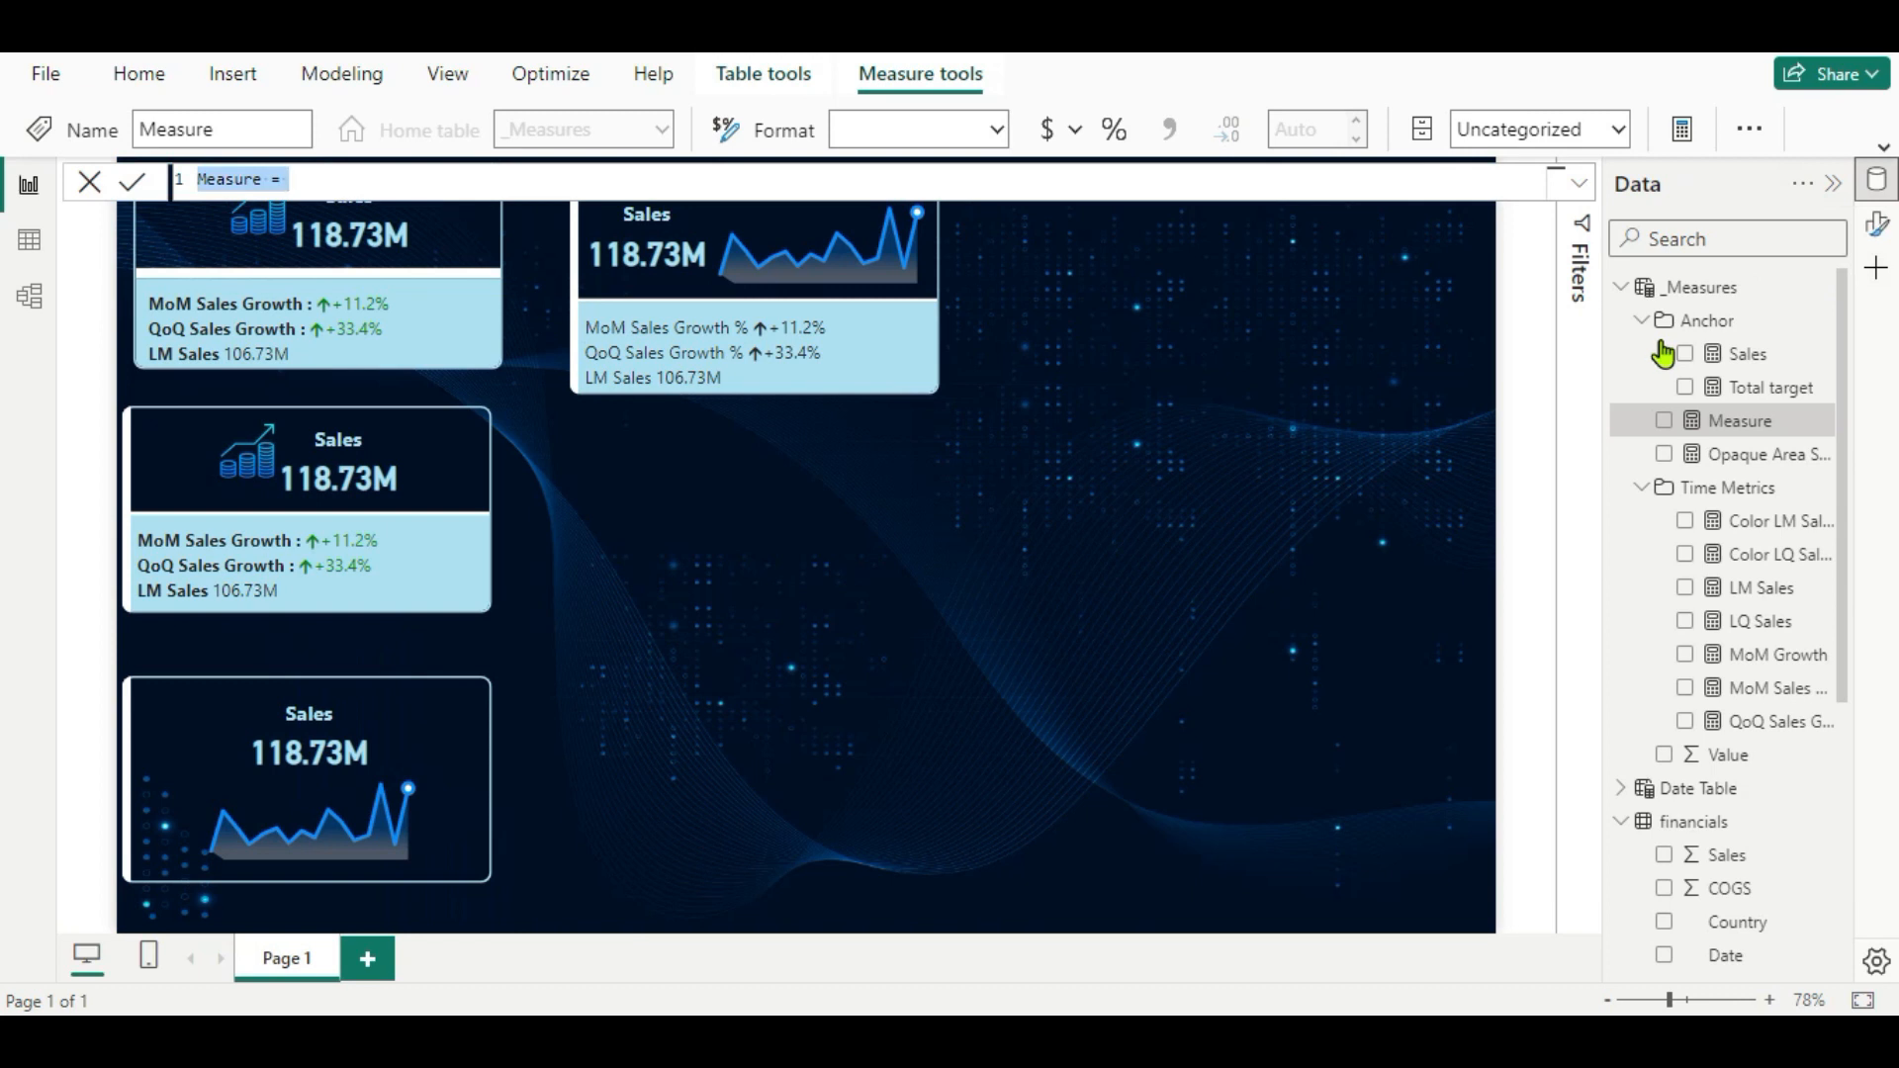
key(ctrl+v)
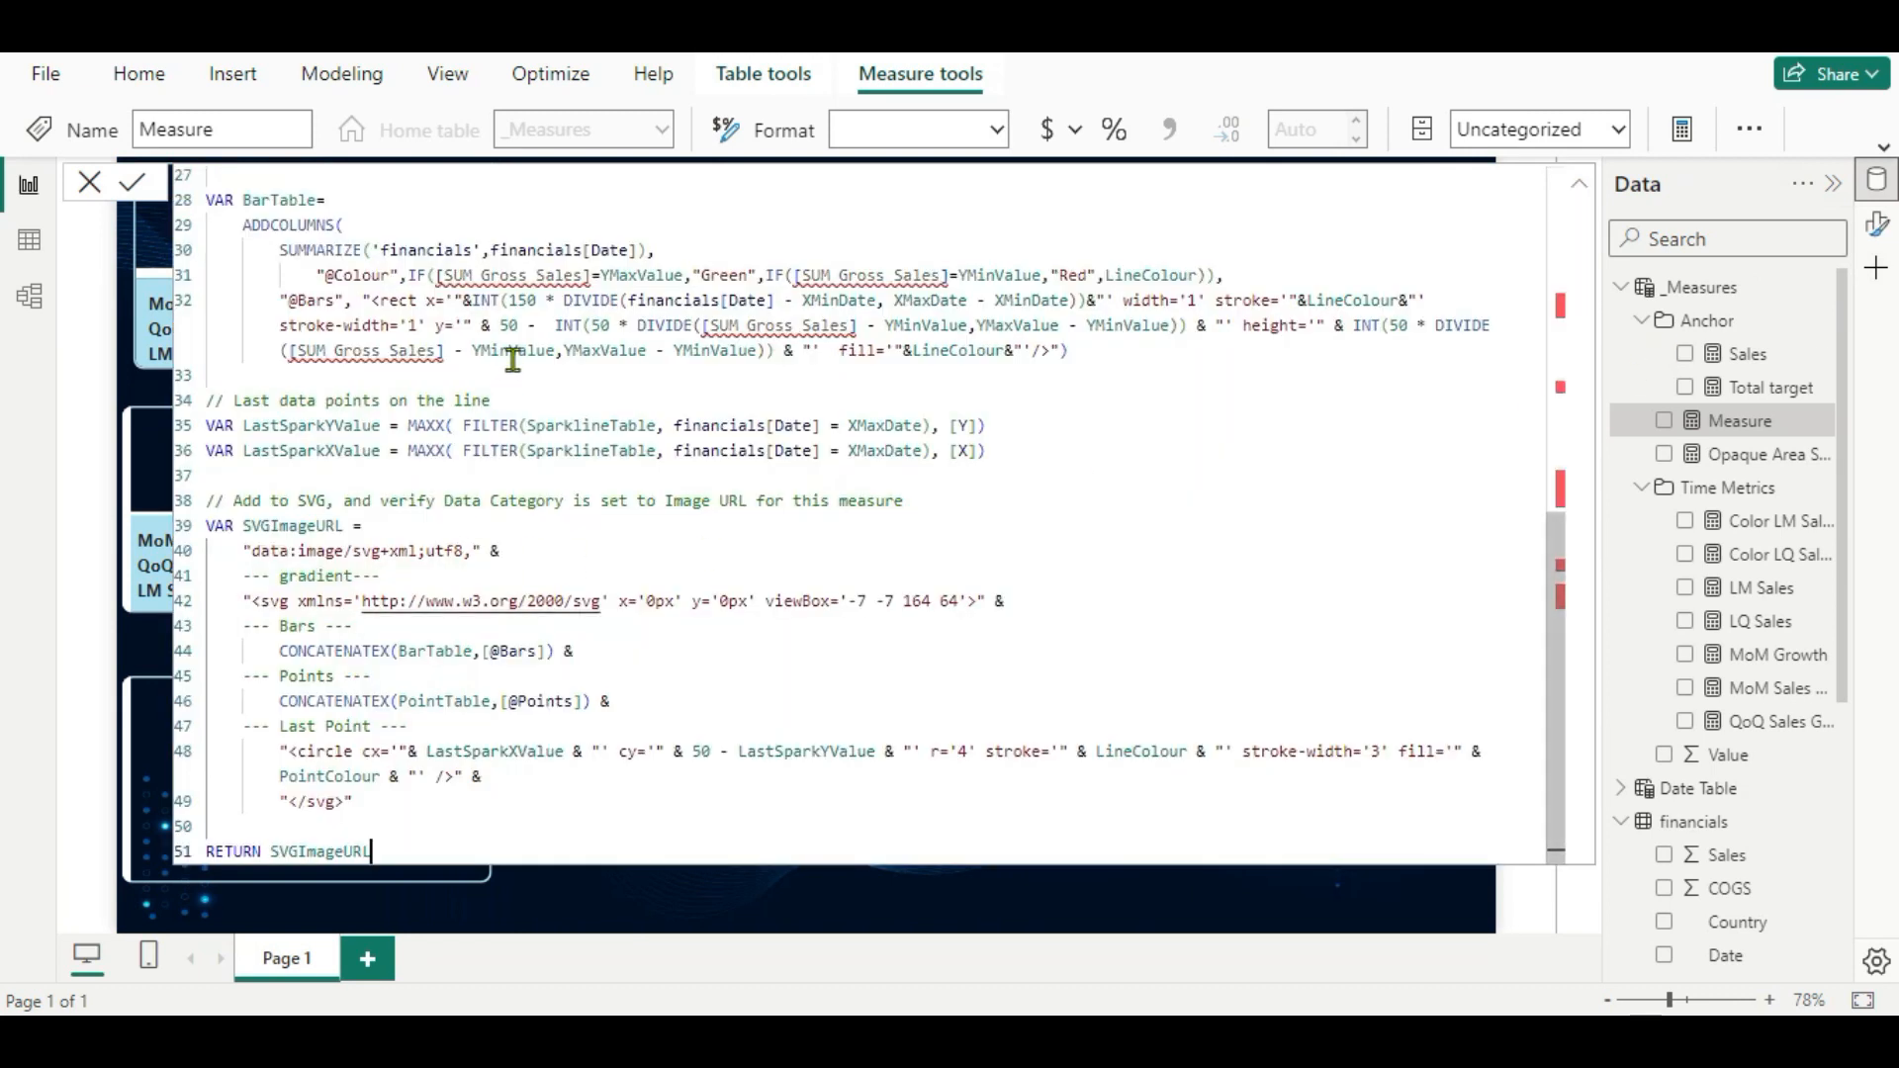
scroll(512, 358, up, 9)
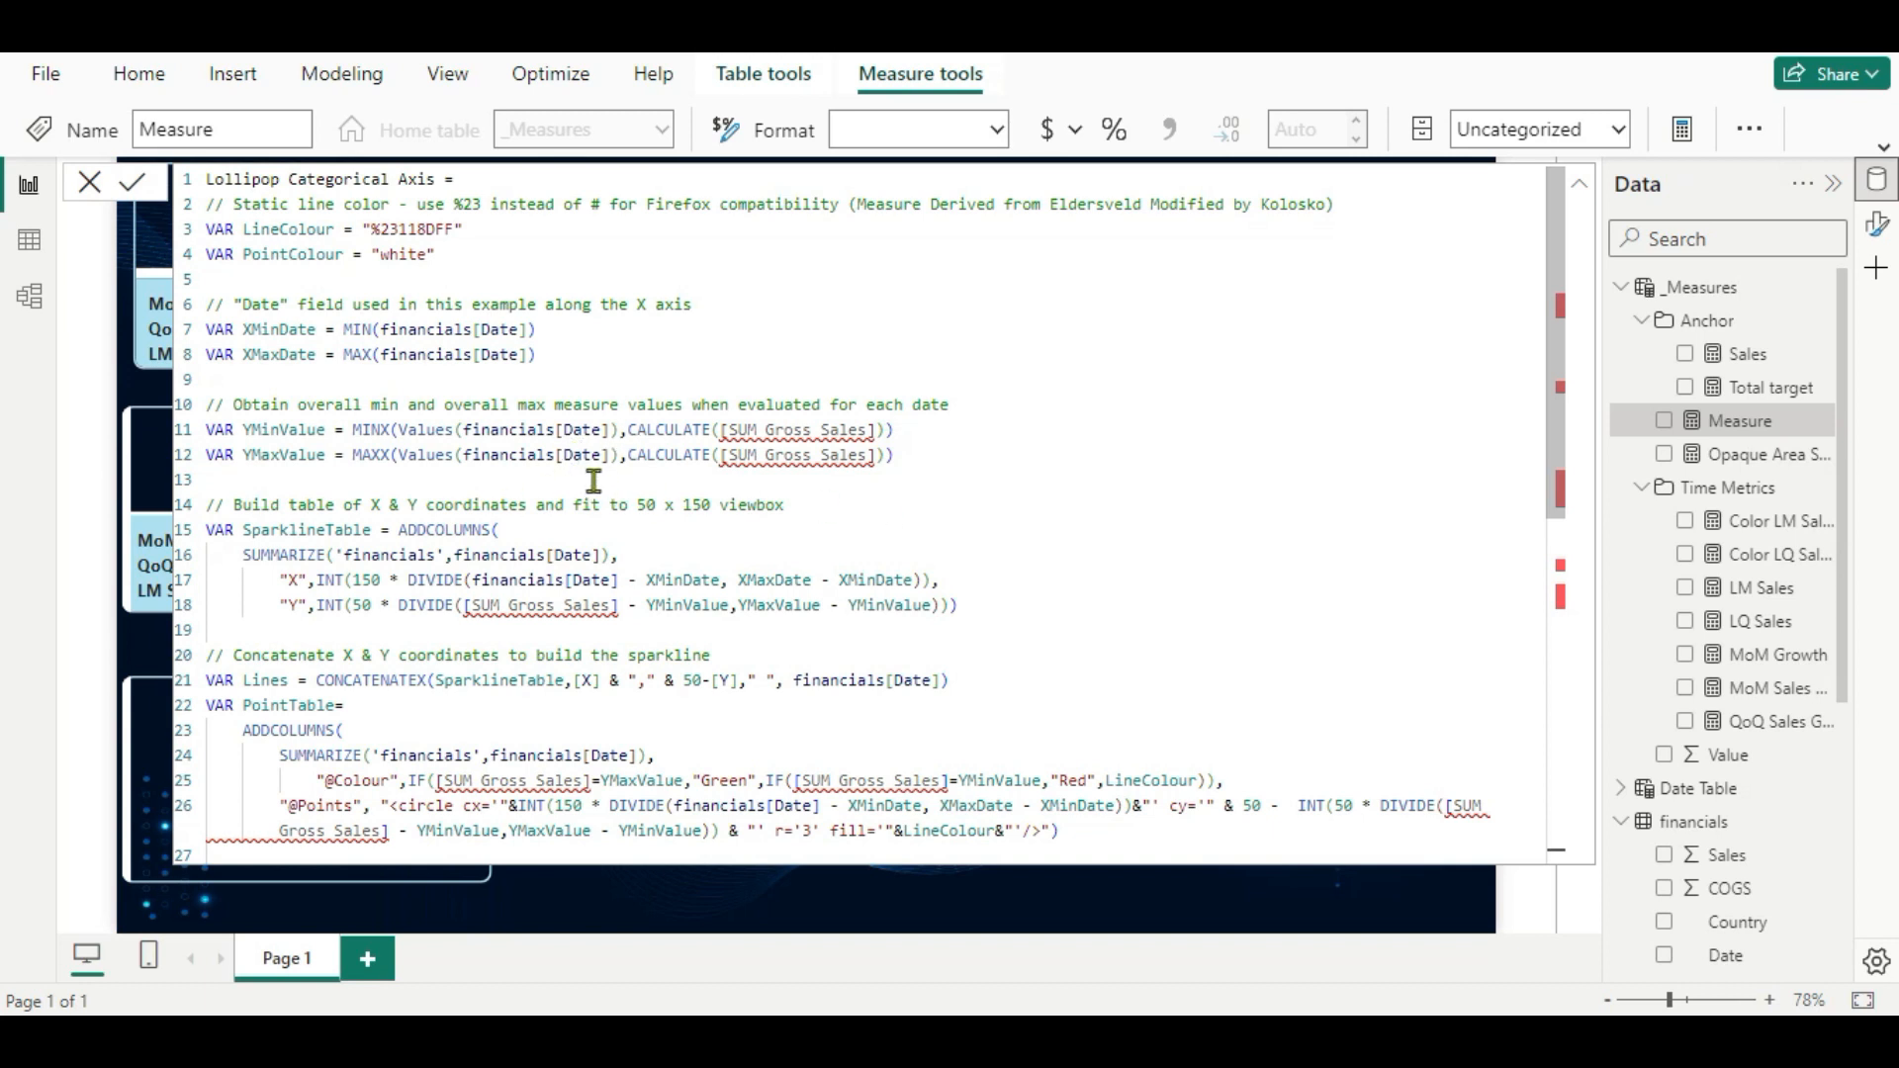
key(Return)
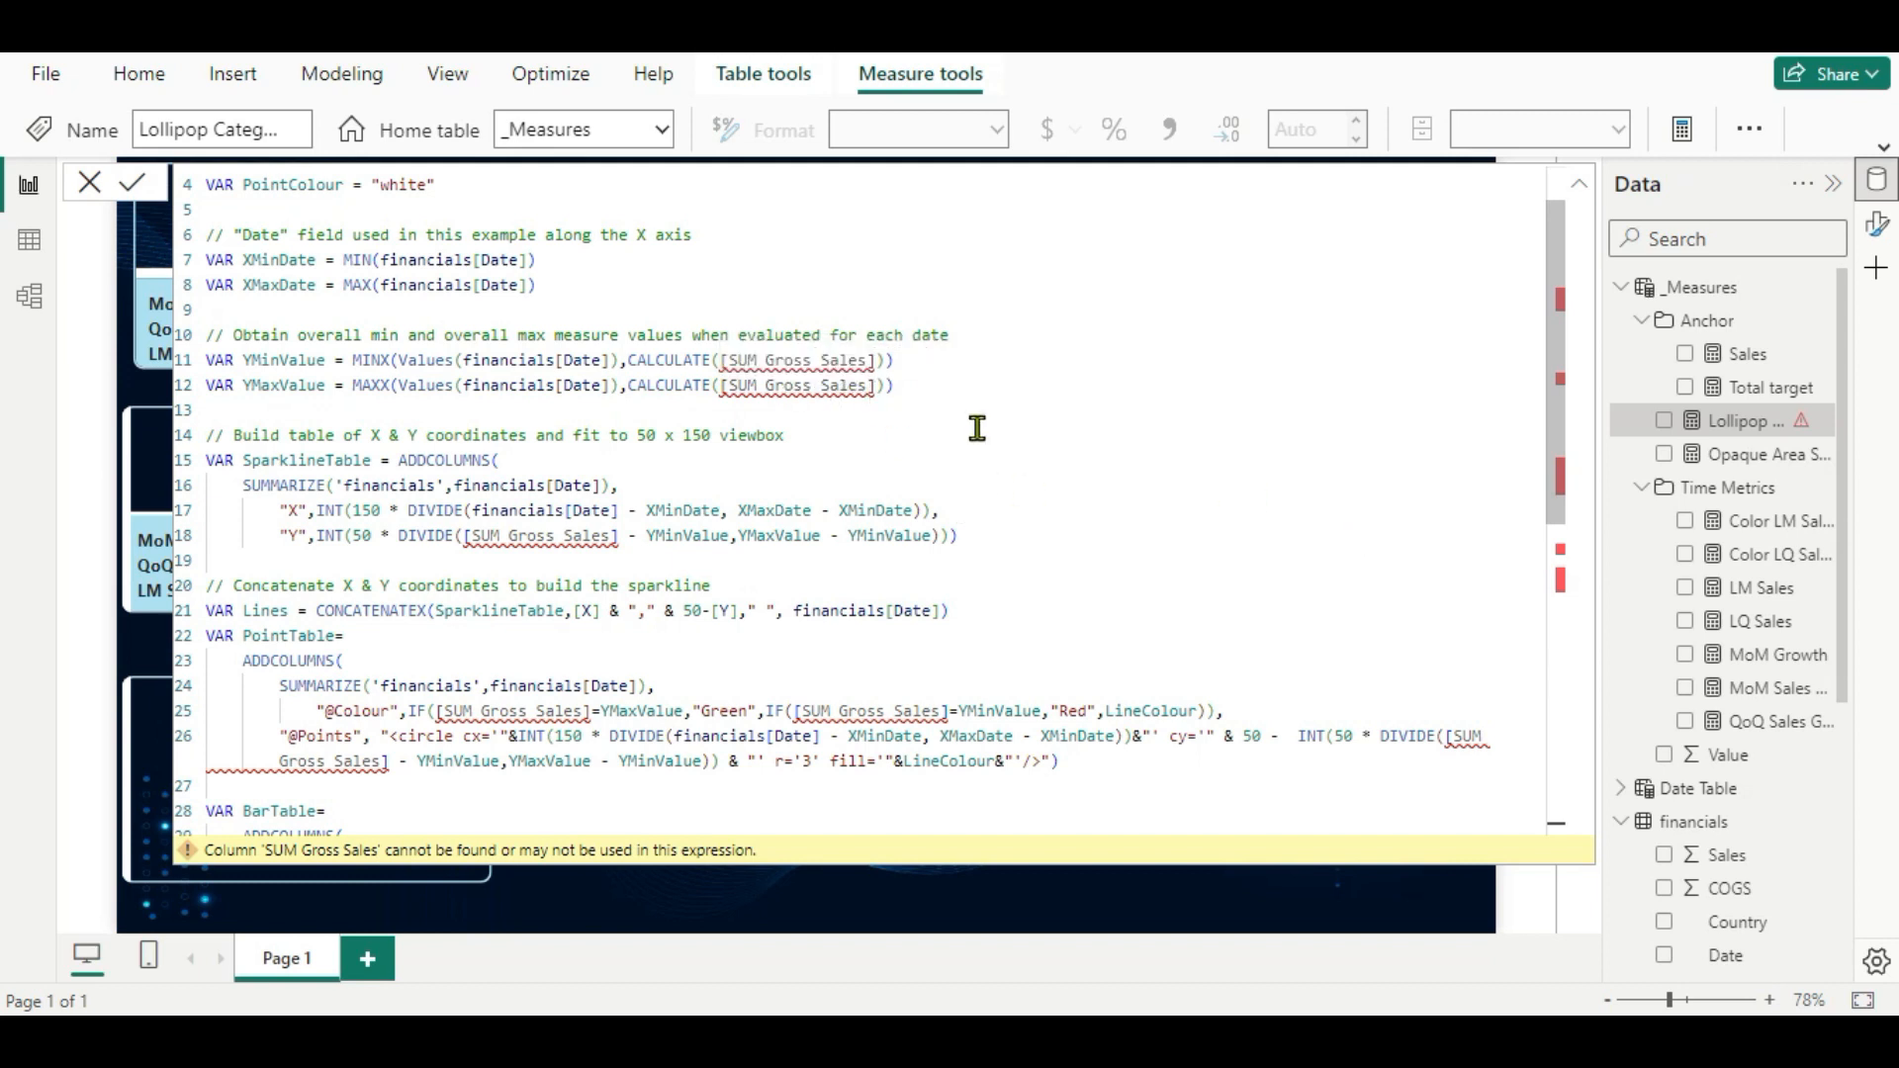
Replace financials[Date] with 'Date Table'[Date] in the measure's YMinValue variable.
click(611, 362)
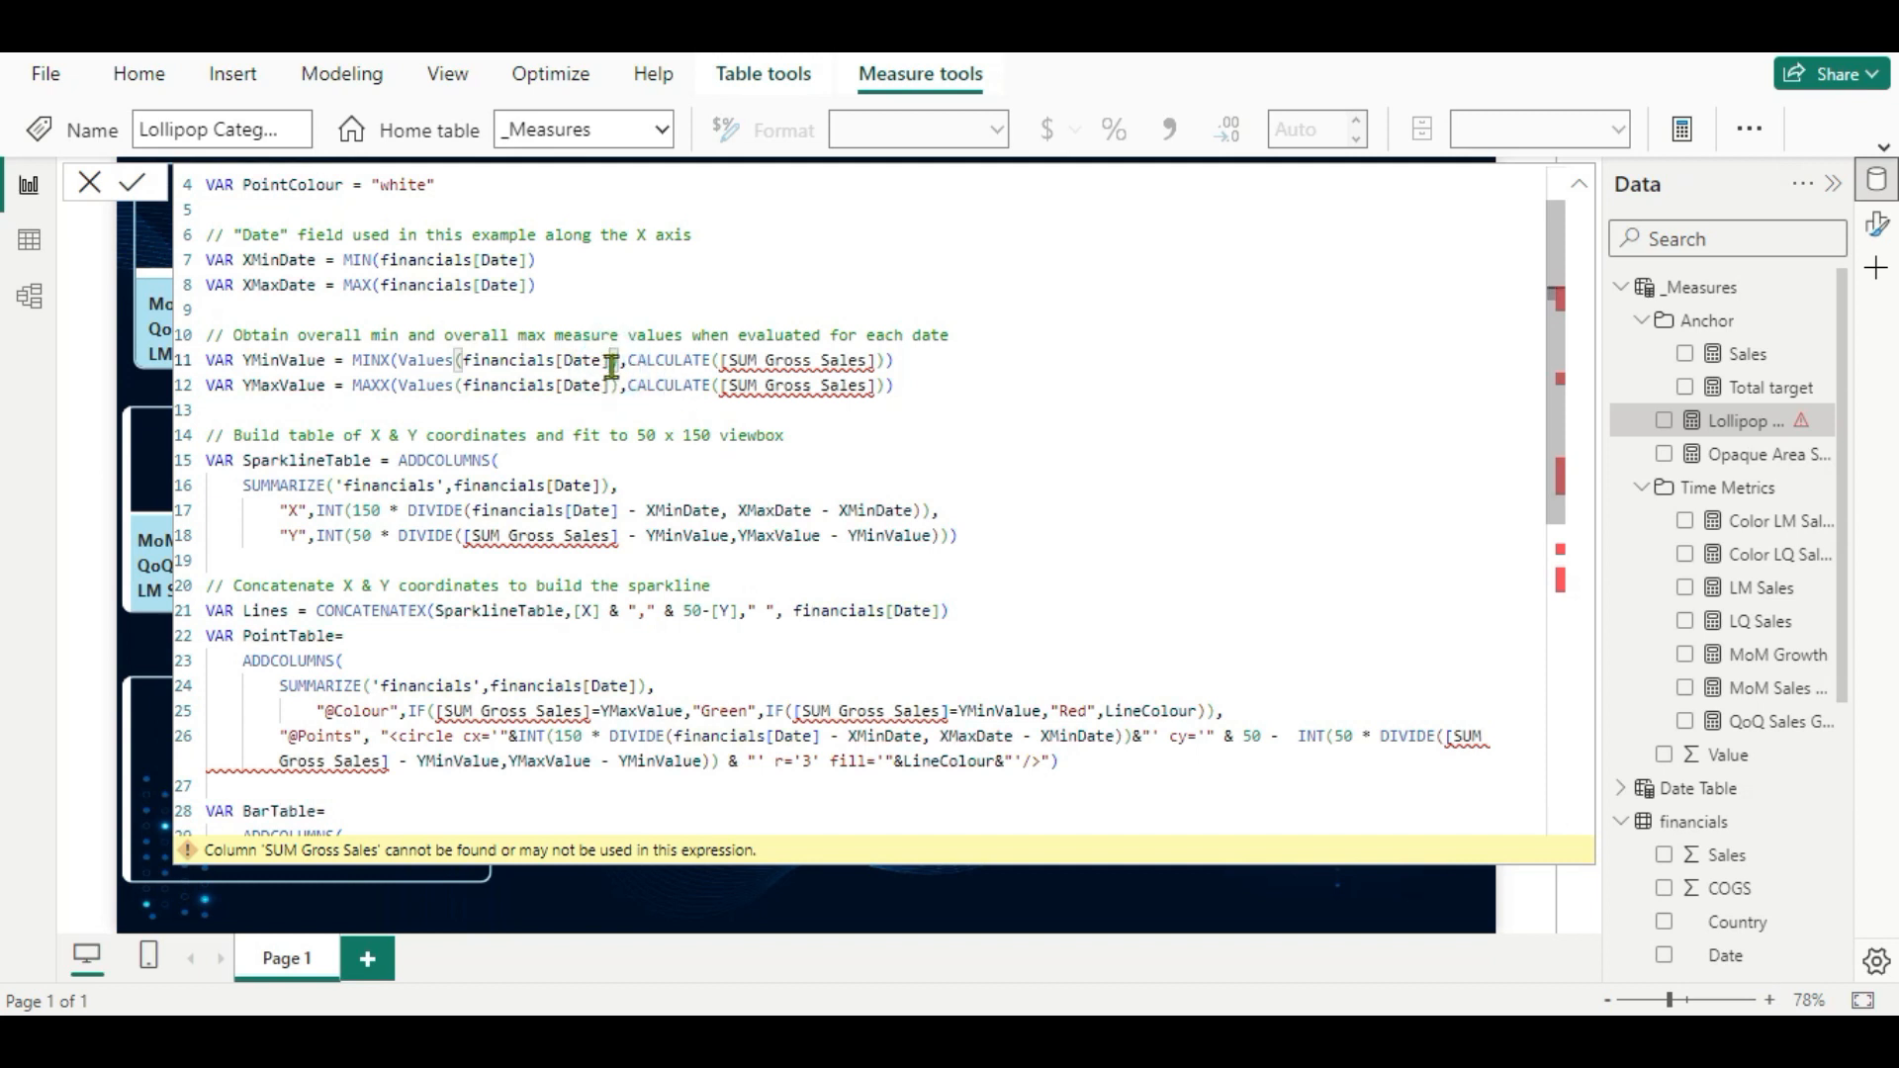
key(BackSpace)
key(BackSpace)
key(BackSpace)
key(BackSpace)
key(BackSpace)
key(BackSpace)
key(BackSpace)
key(BackSpace)
key(BackSpace)
key(BackSpace)
key(BackSpace)
key(BackSpace)
key(BackSpace)
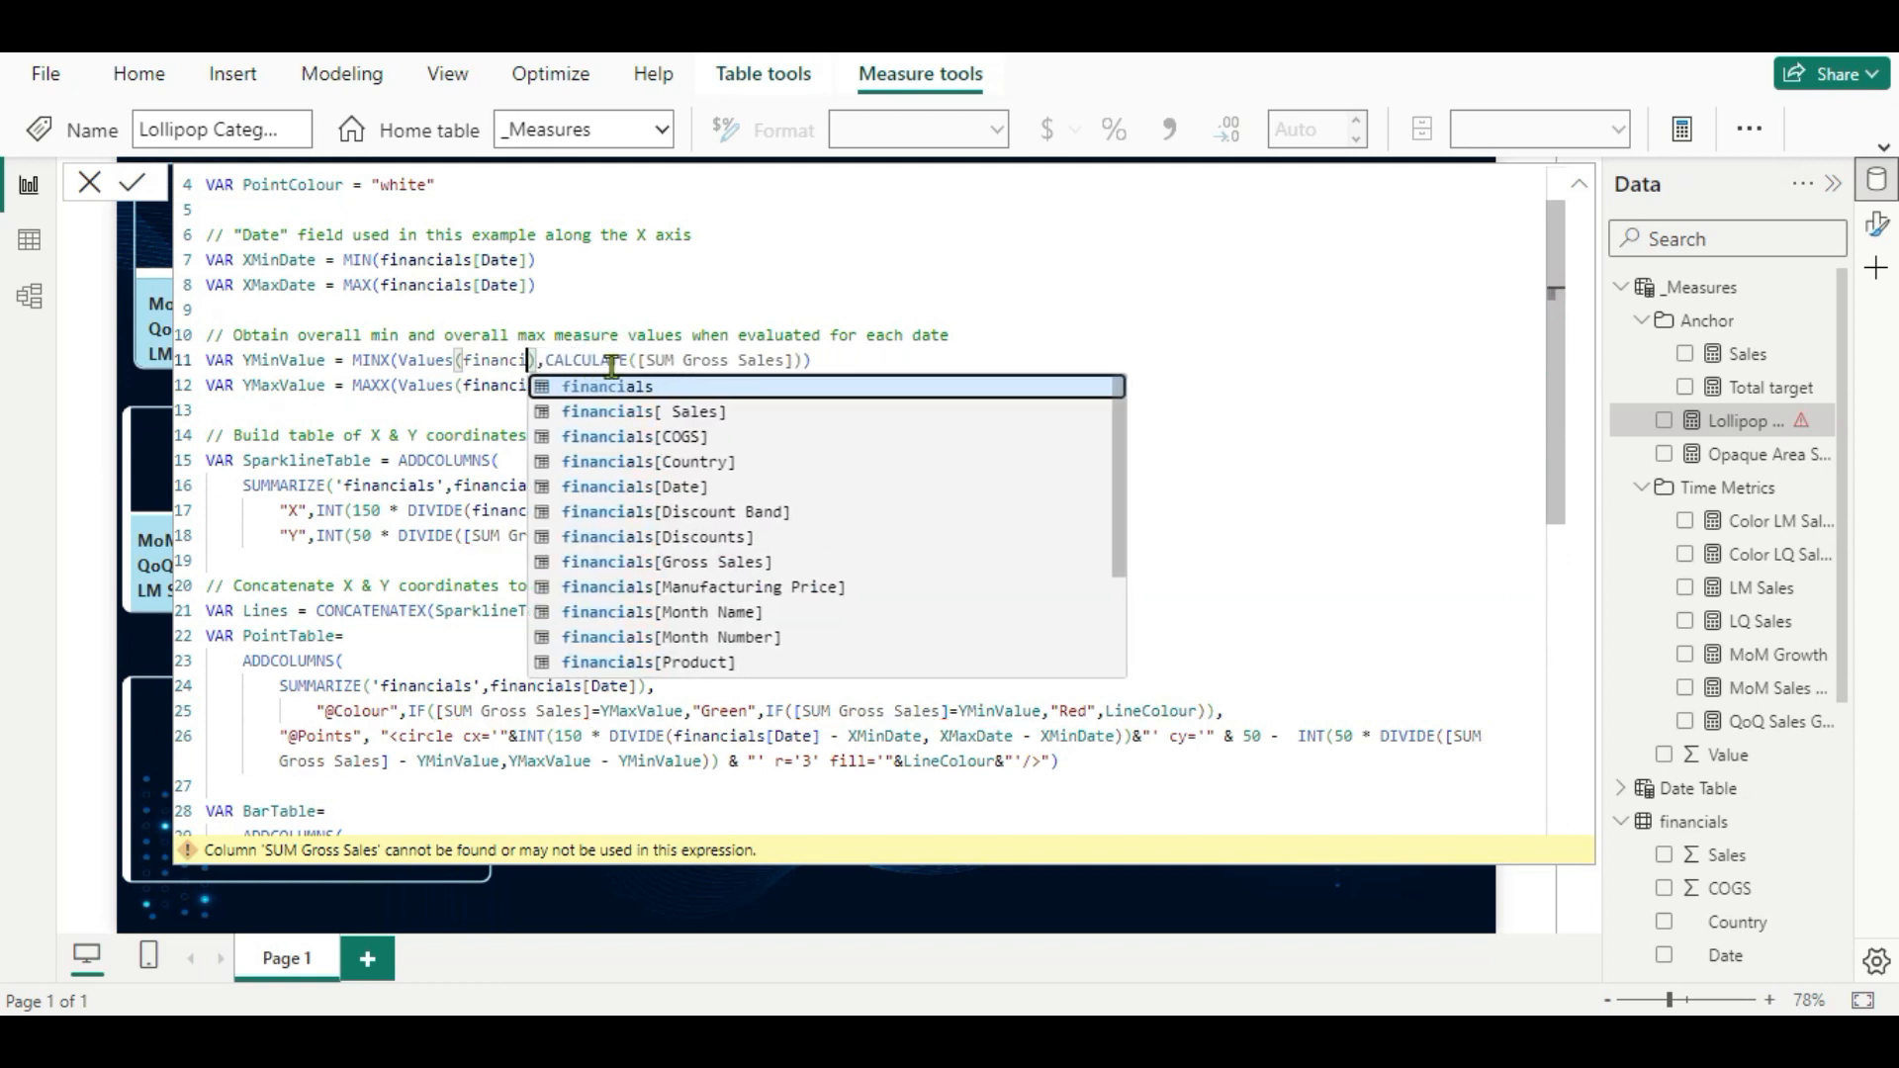
key(BackSpace)
key(BackSpace)
key(BackSpace)
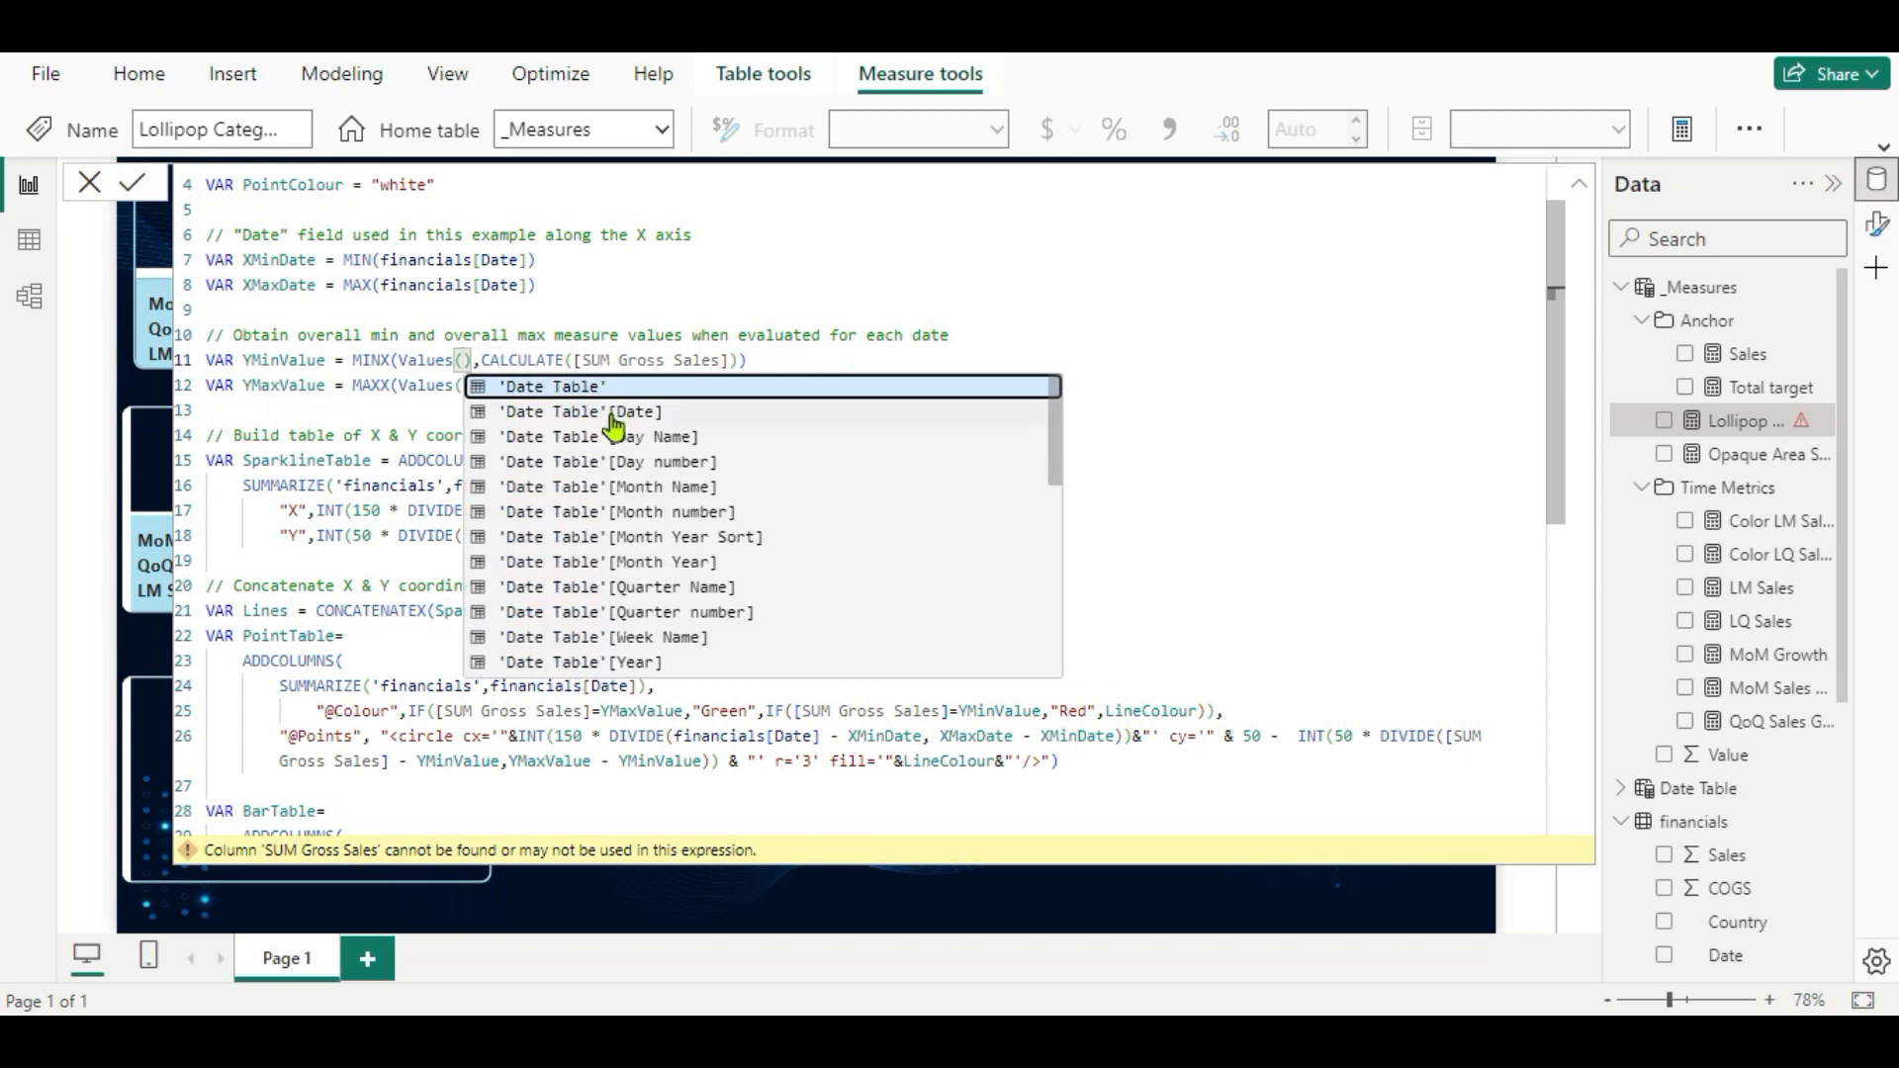
click(613, 412)
Replace [SUM Gross Sales] with [Sales] in the YMinValue calculation.
click(897, 360)
key(BackSpace)
key(BackSpace)
key(BackSpace)
key(BackSpace)
key(BackSpace)
key(BackSpace)
key(BackSpace)
key(BackSpace)
key(BackSpace)
key(BackSpace)
key(BackSpace)
key(BackSpace)
key(BackSpace)
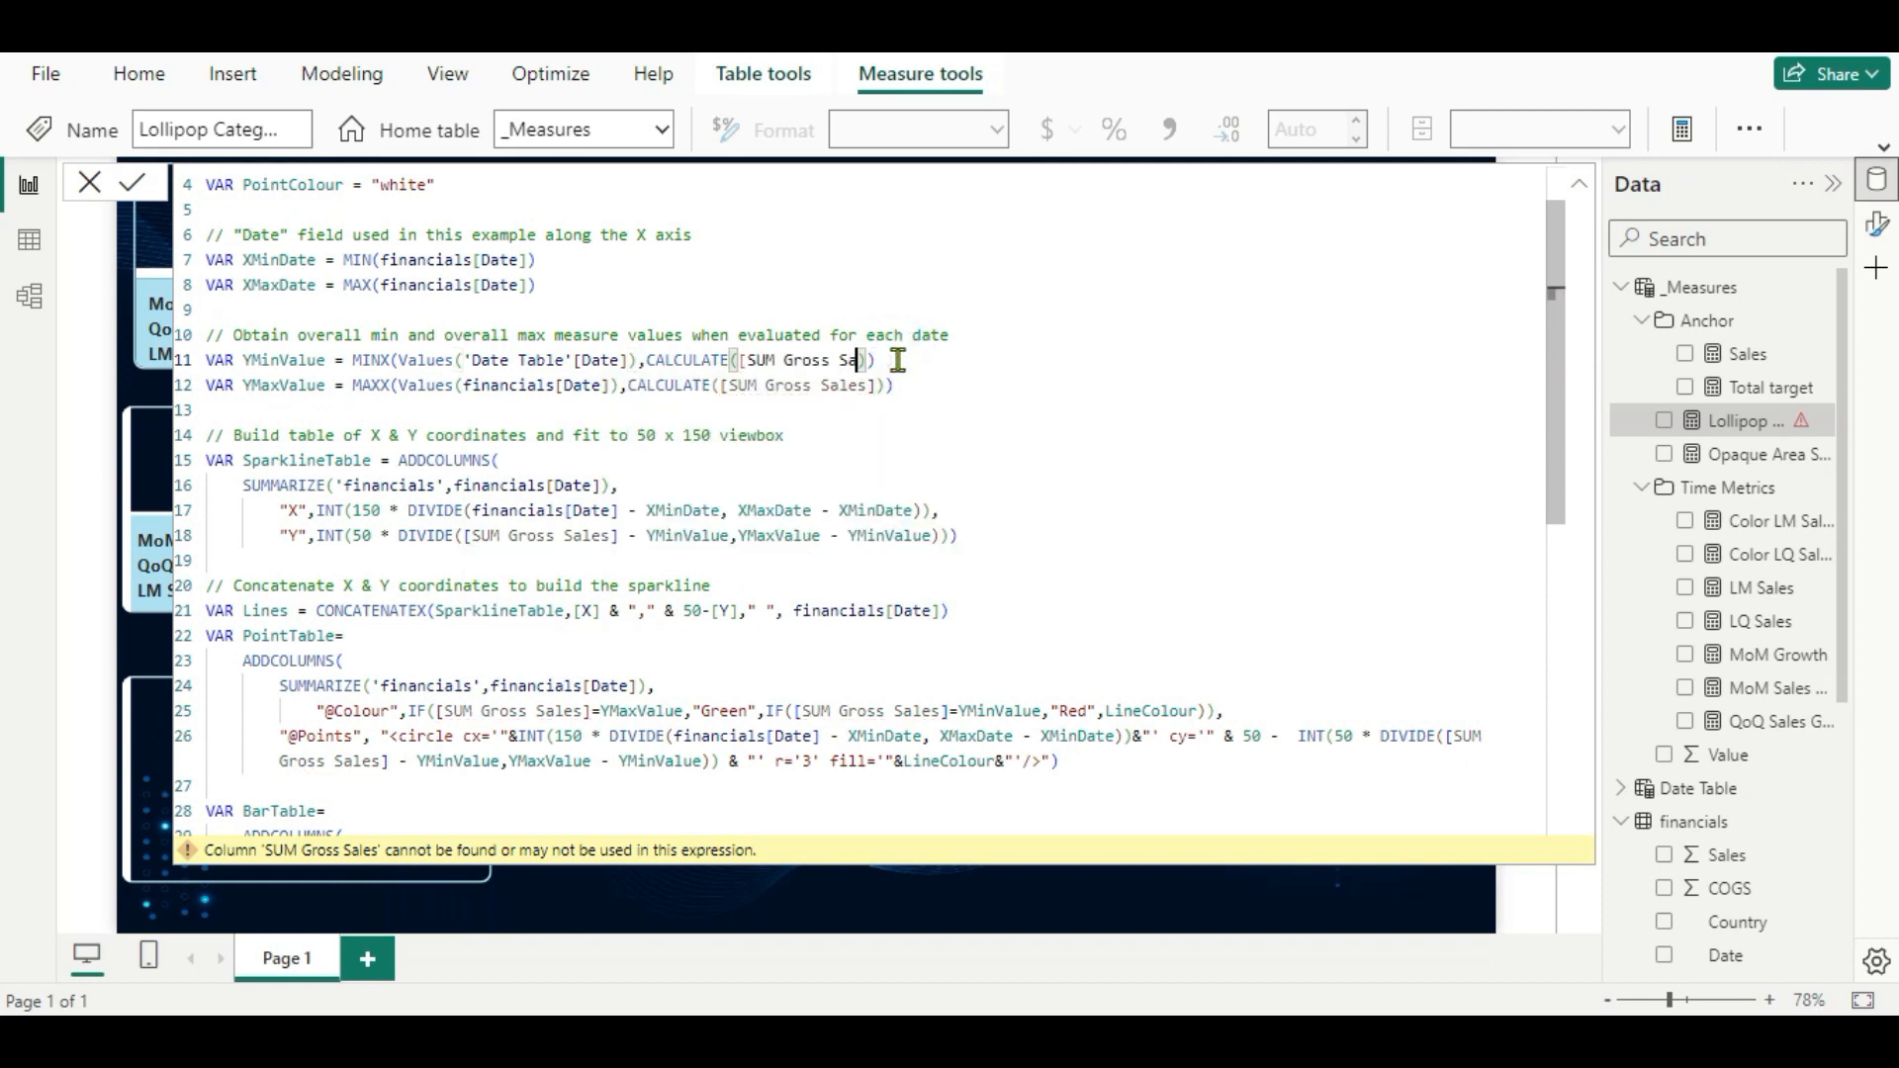
key(BackSpace)
key(BackSpace)
click(862, 386)
Point the lollipop measure's remaining date and sales references to 'Date Table'[Date] and [Sales], and close the formula editor.
scroll(662, 542, down, 4)
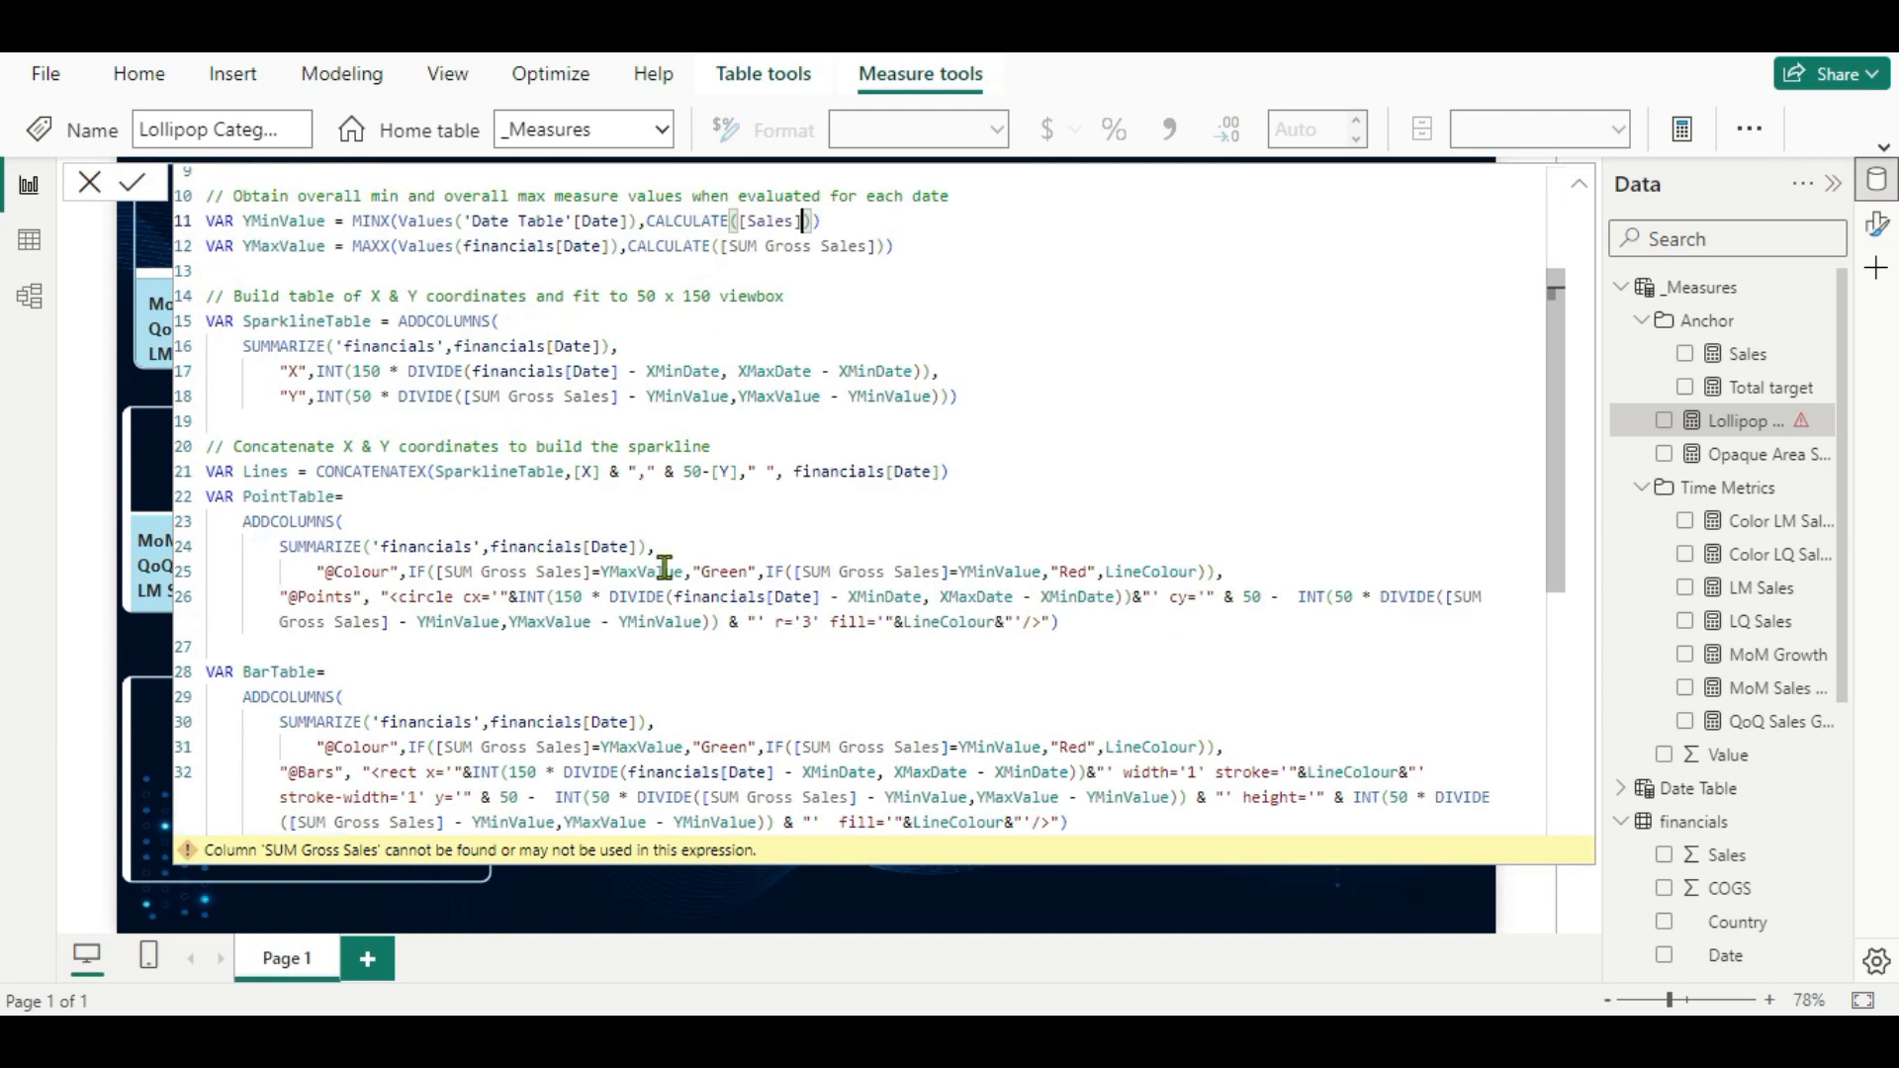
scroll(697, 670, up, 5)
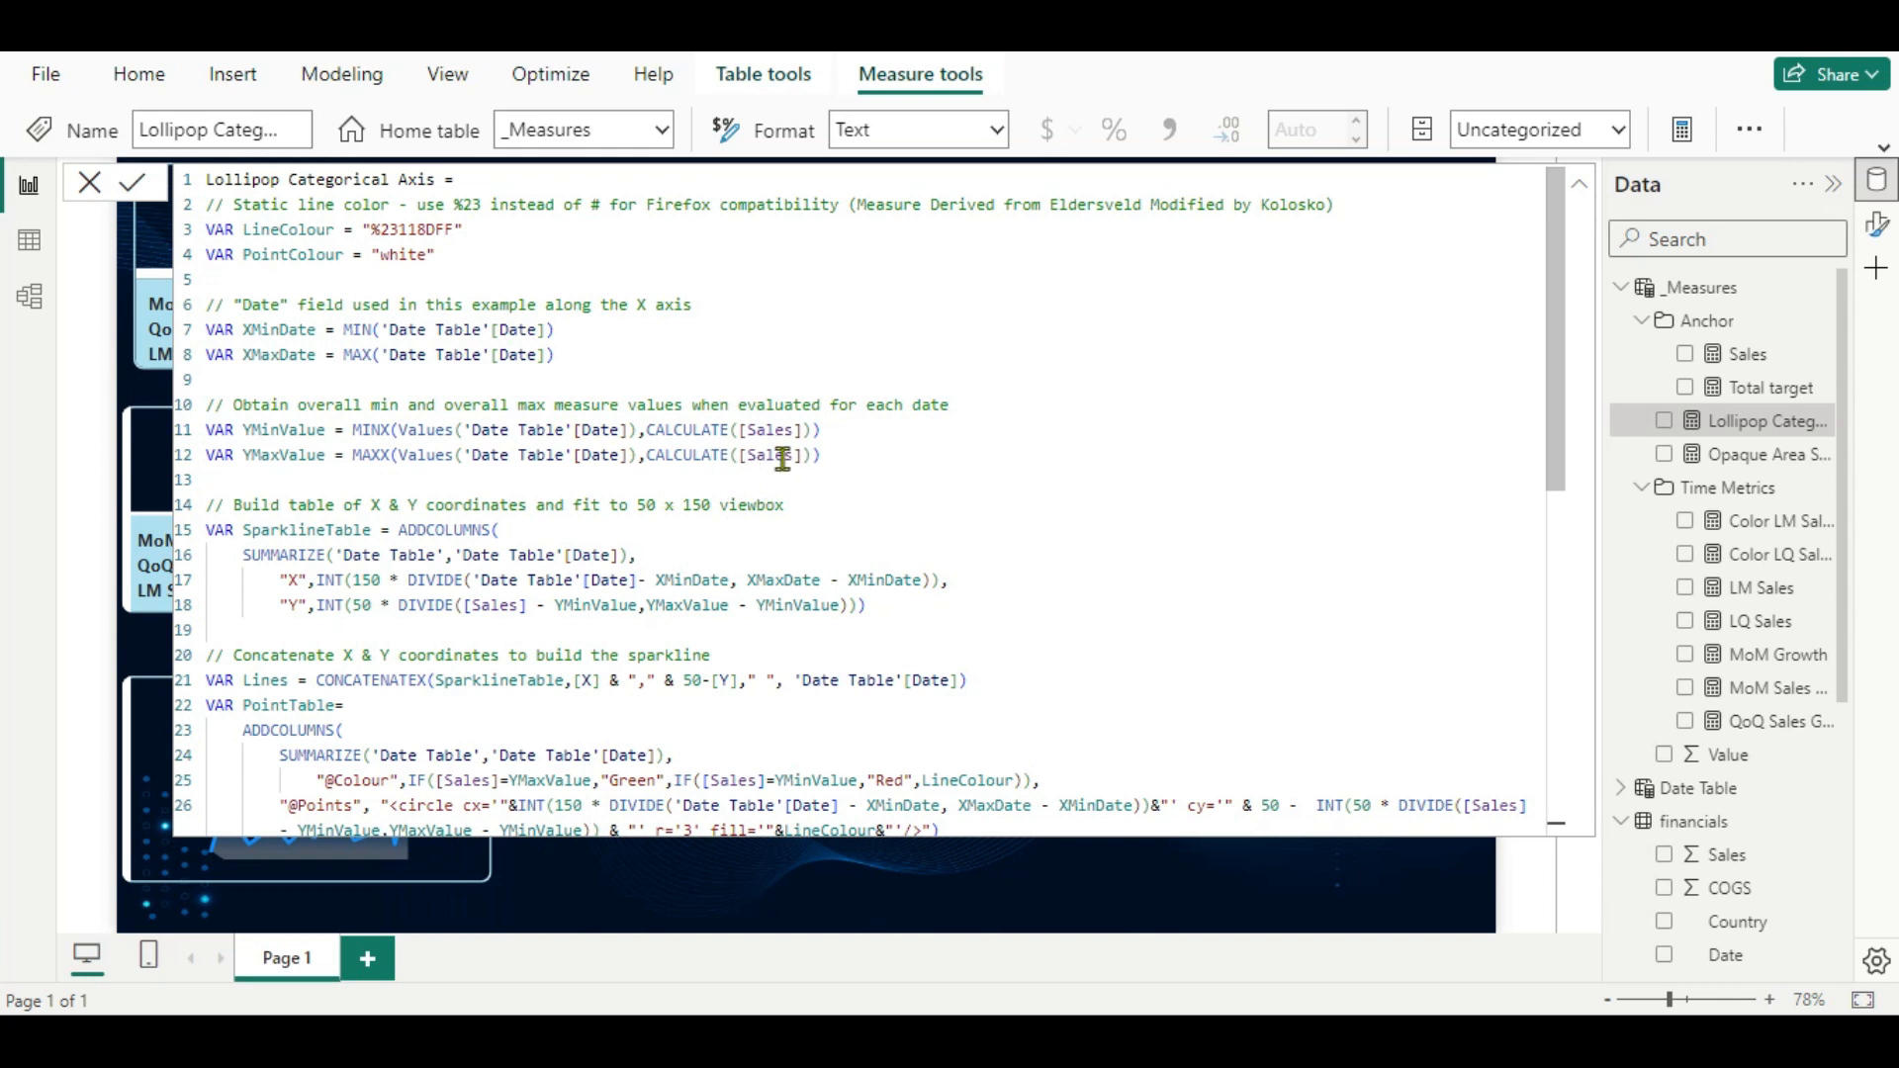
scroll(797, 486, down, 4)
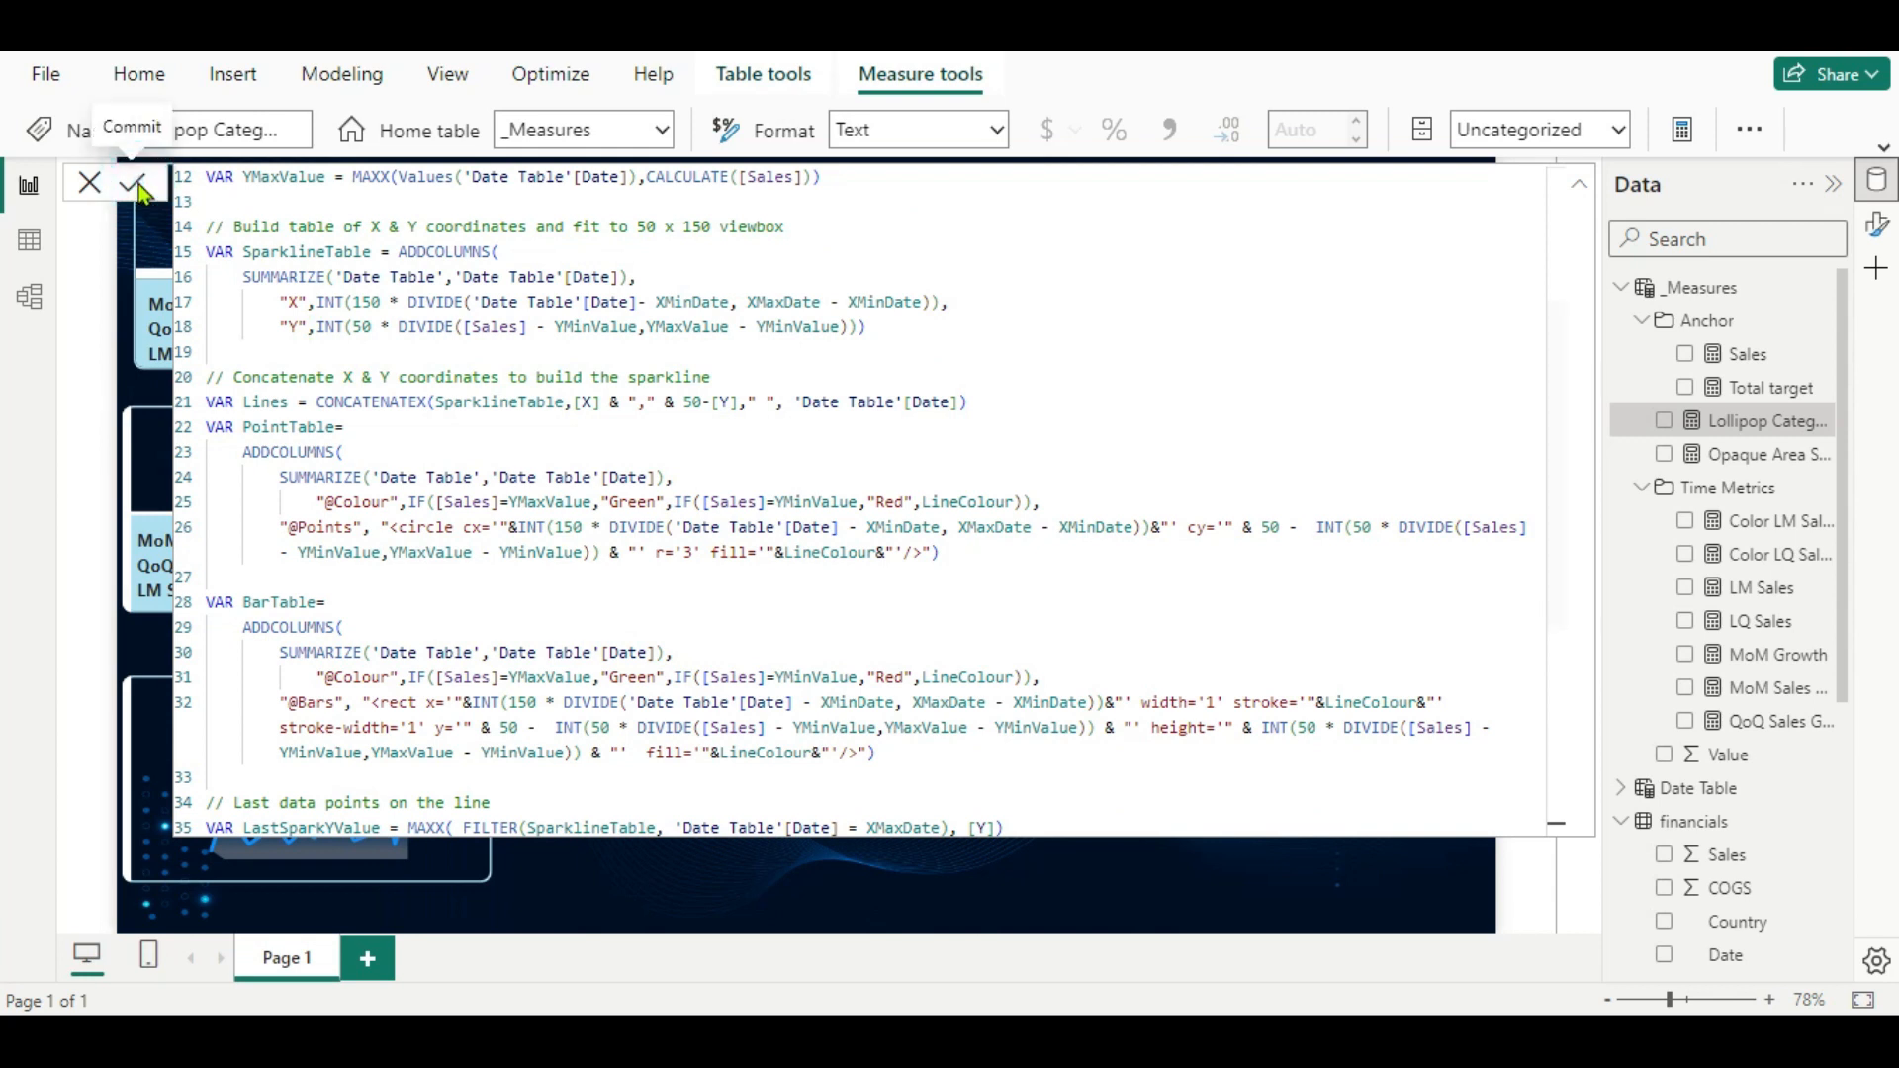
click(89, 182)
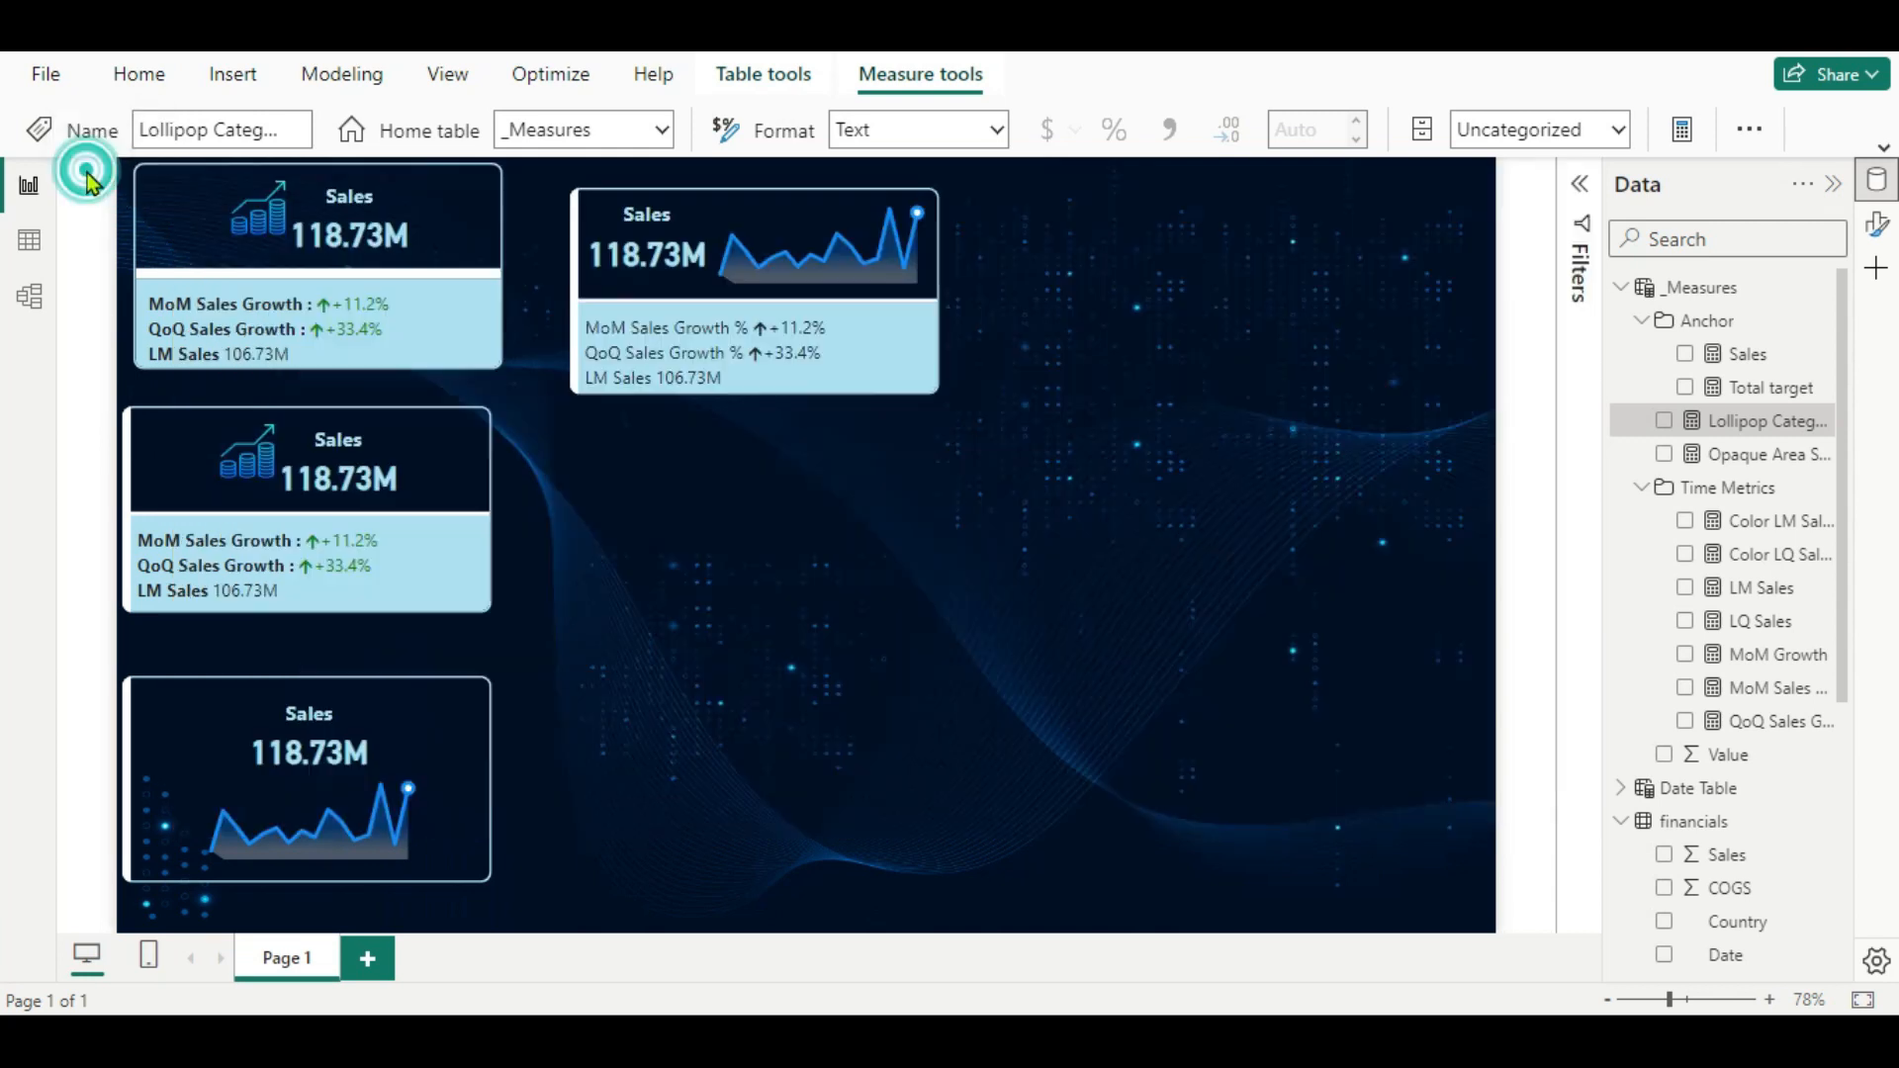
Duplicate the Sales card with the sparkline and reference labels, and place the copy directly below it.
click(914, 340)
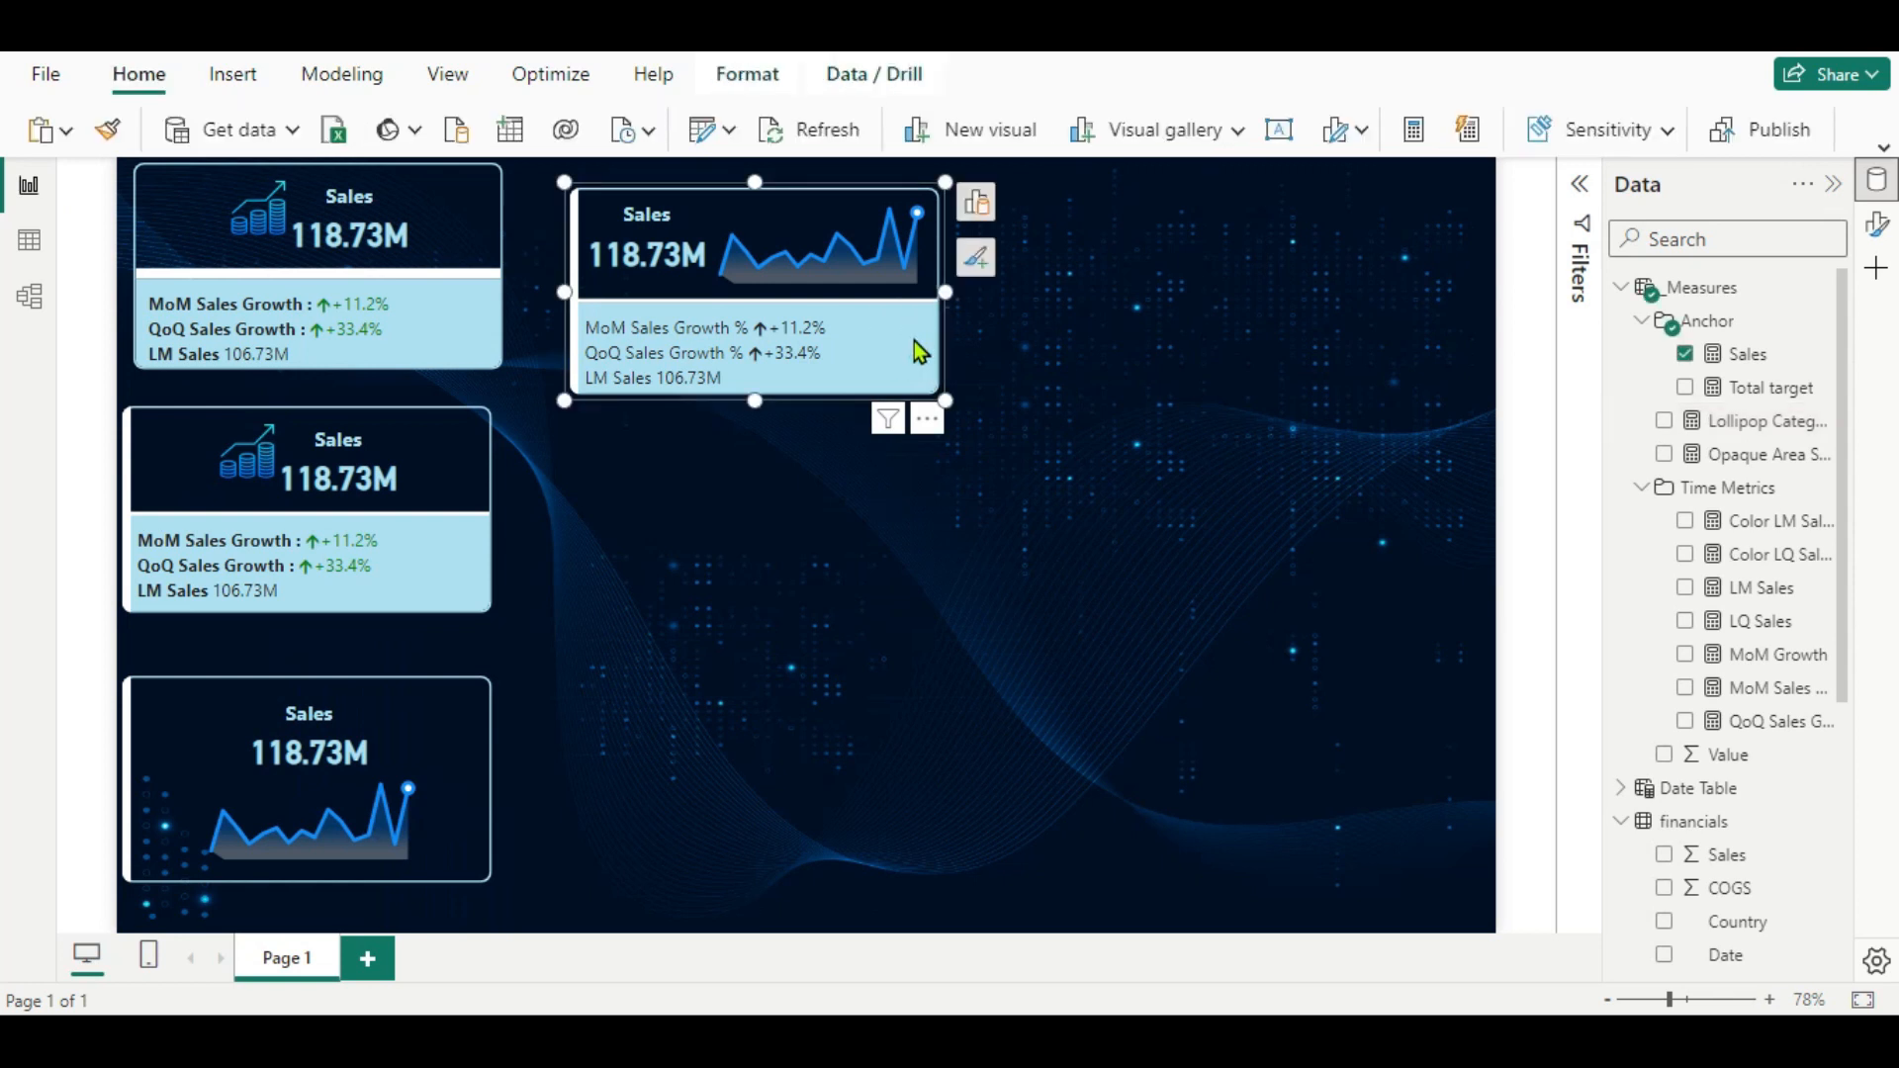
key(ctrl+c)
key(ctrl+v)
drag(863, 305, 857, 535)
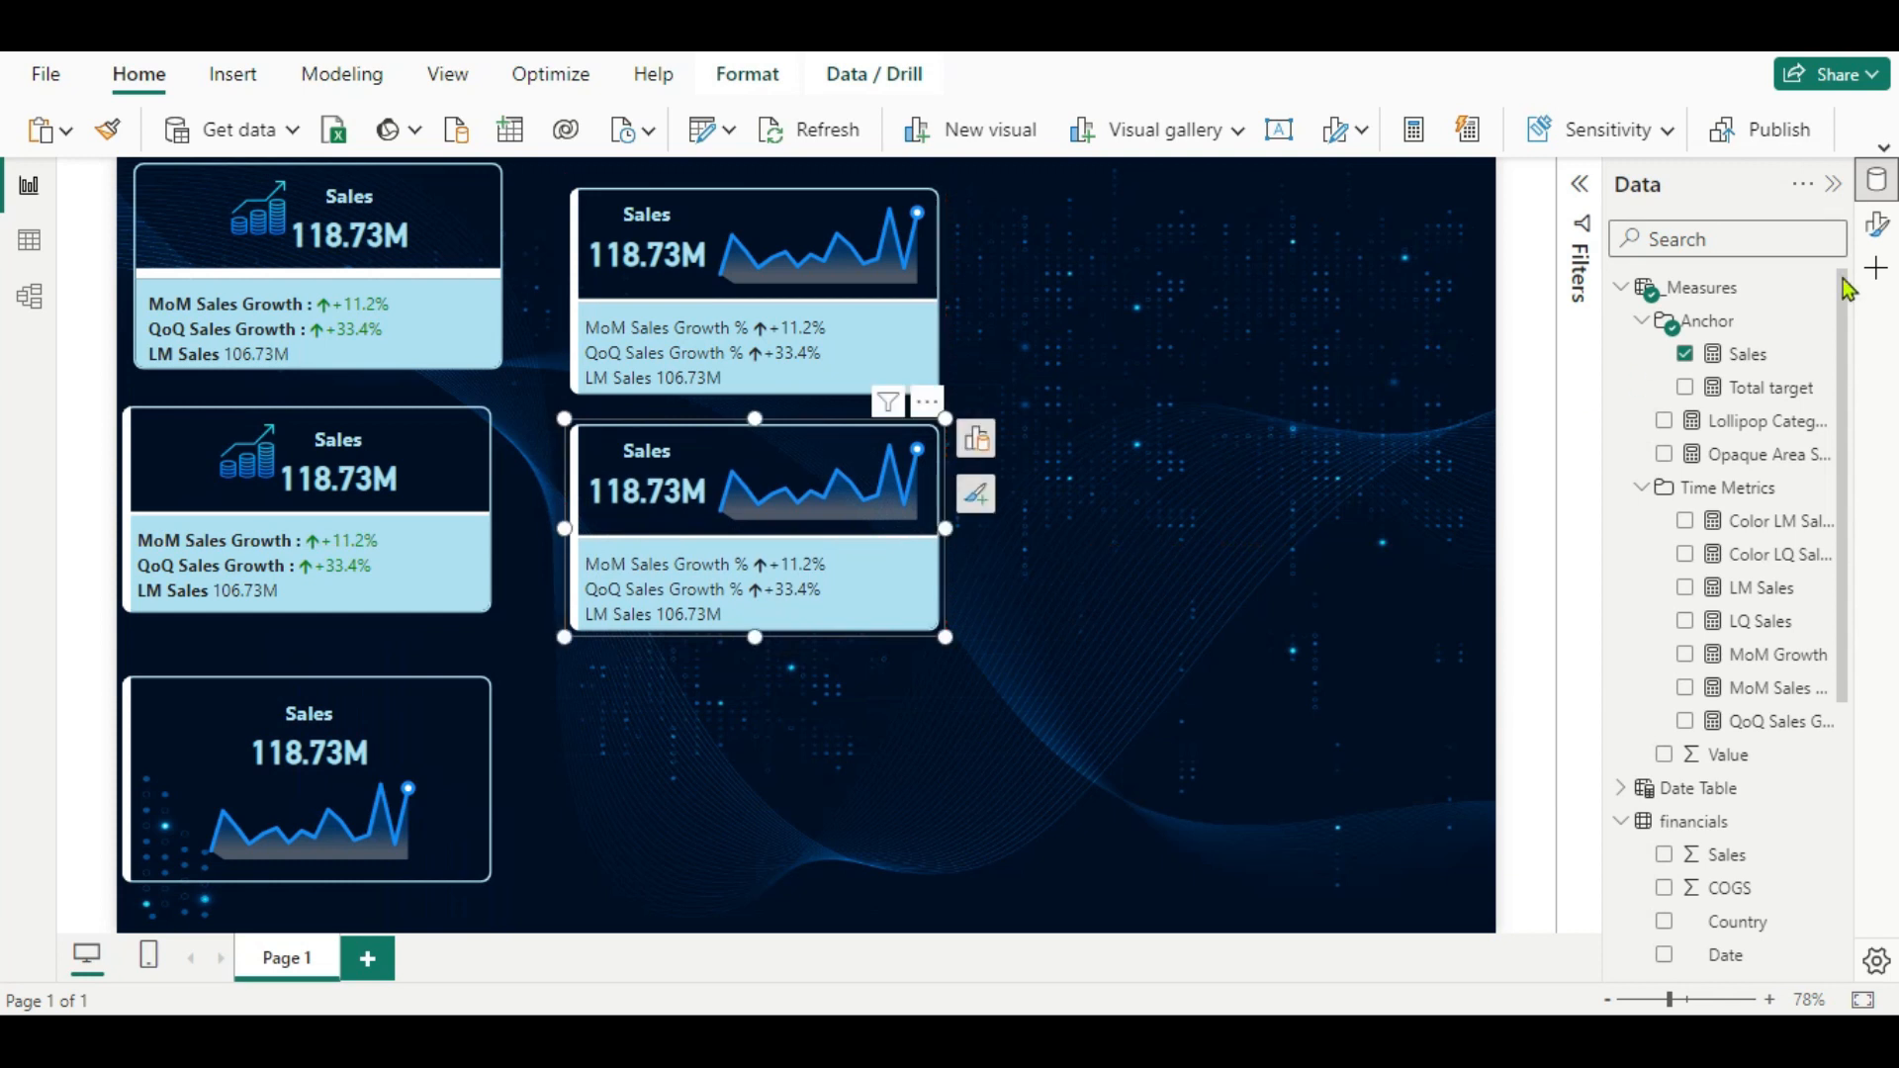
Clear the image URL binding from the duplicated Sales card's image settings.
click(1876, 224)
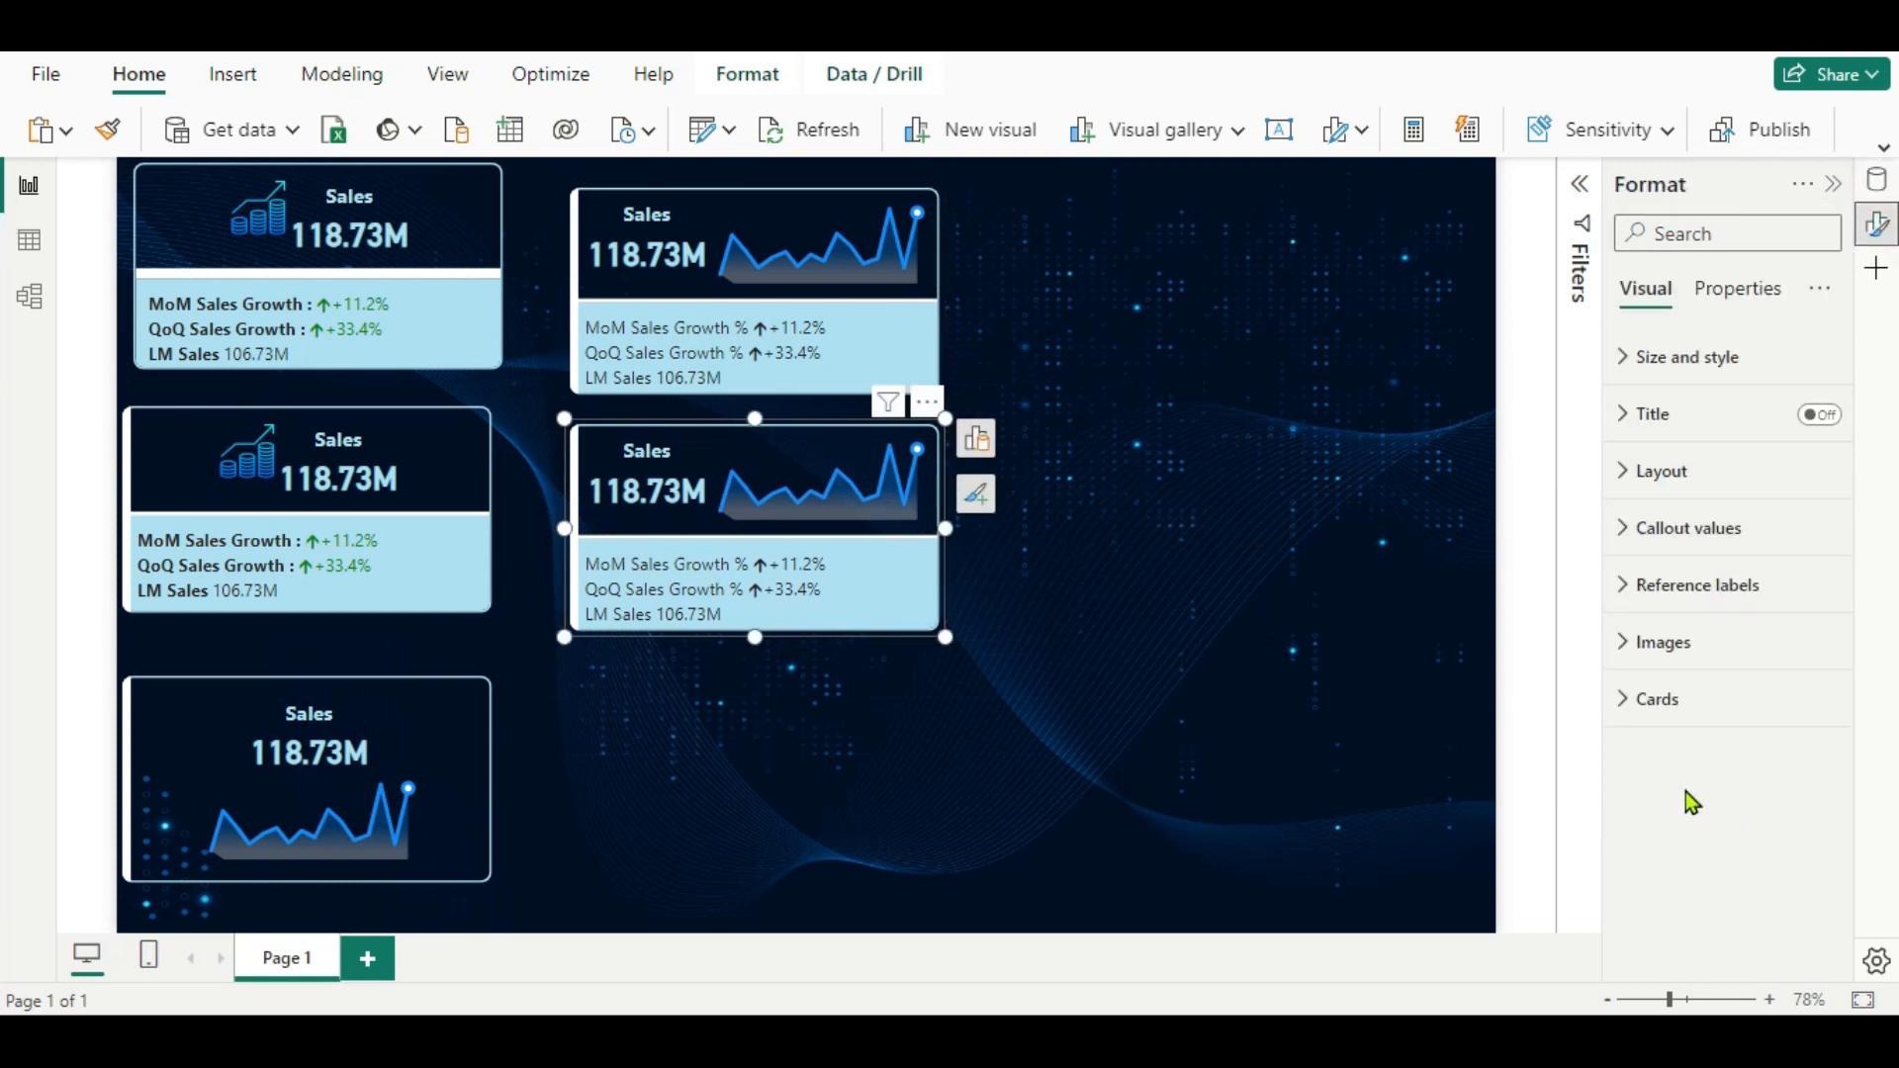
click(1634, 645)
scroll(1720, 719, down, 5)
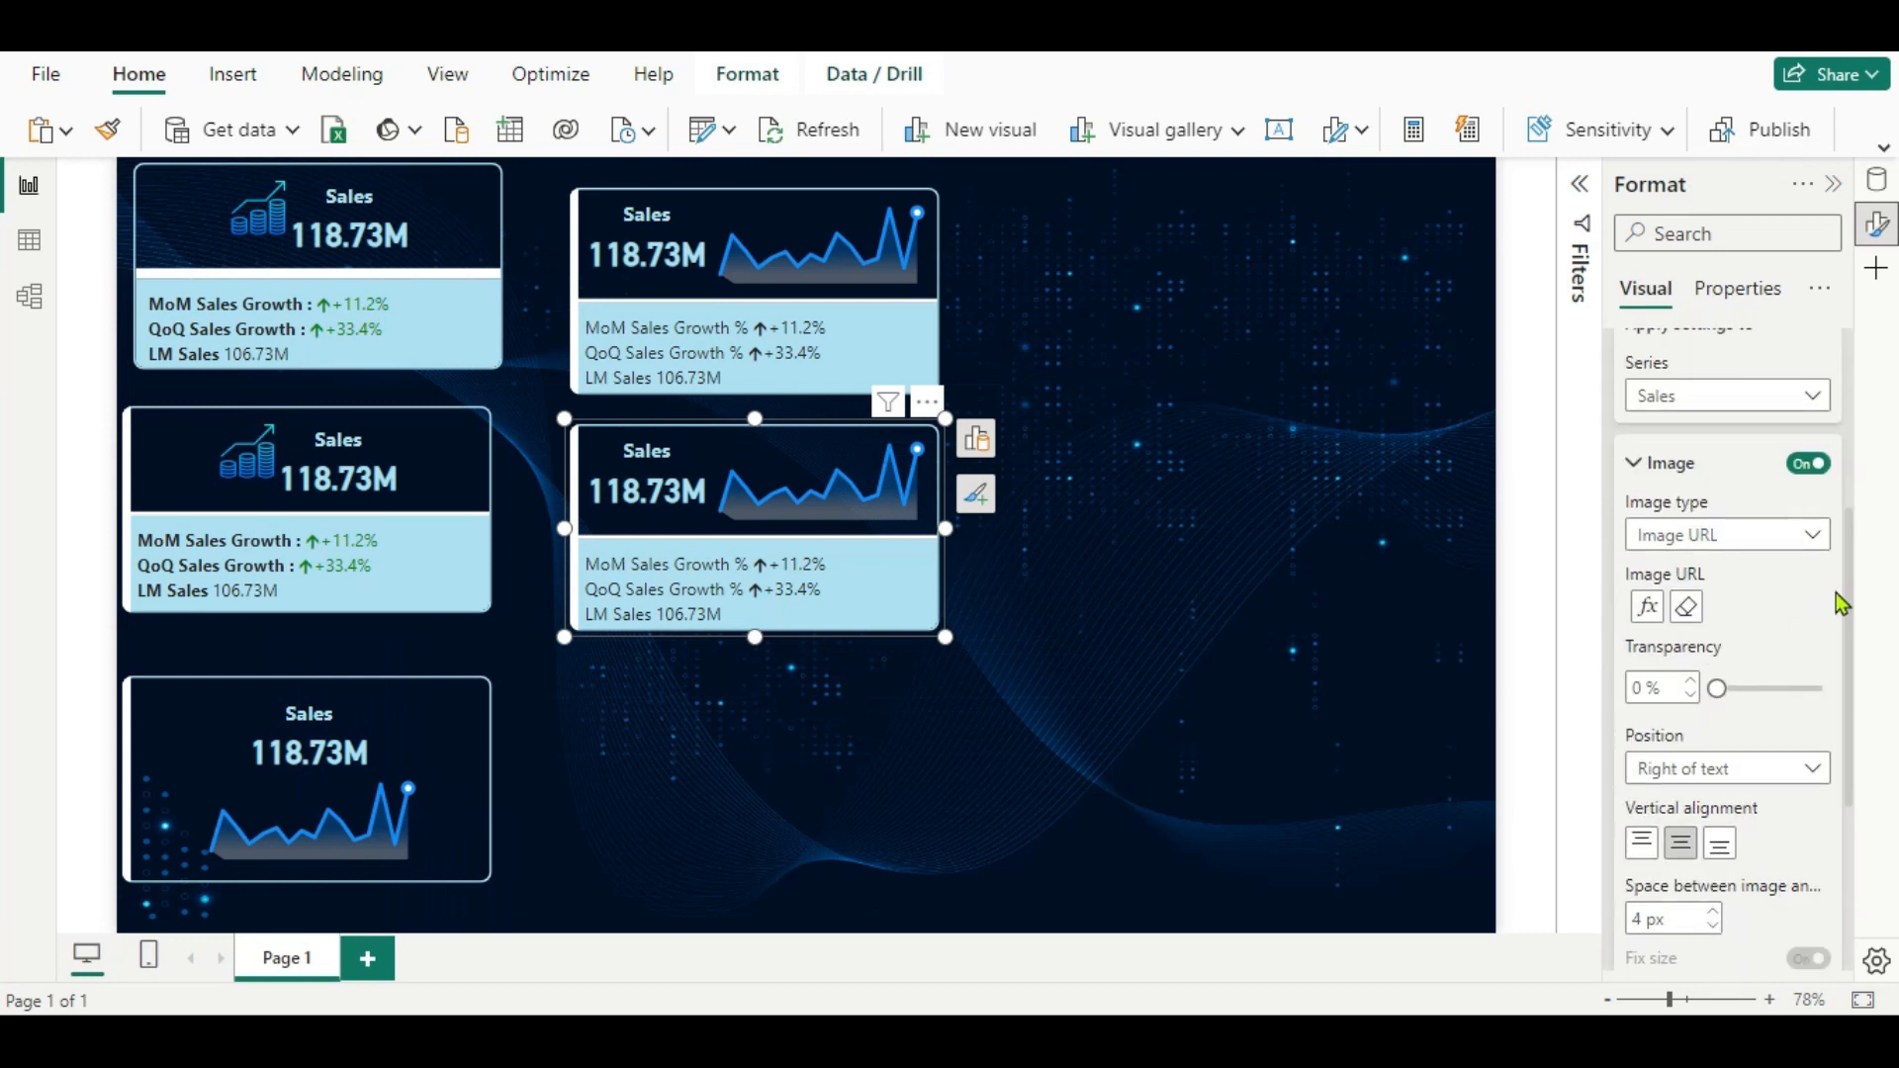
click(1689, 614)
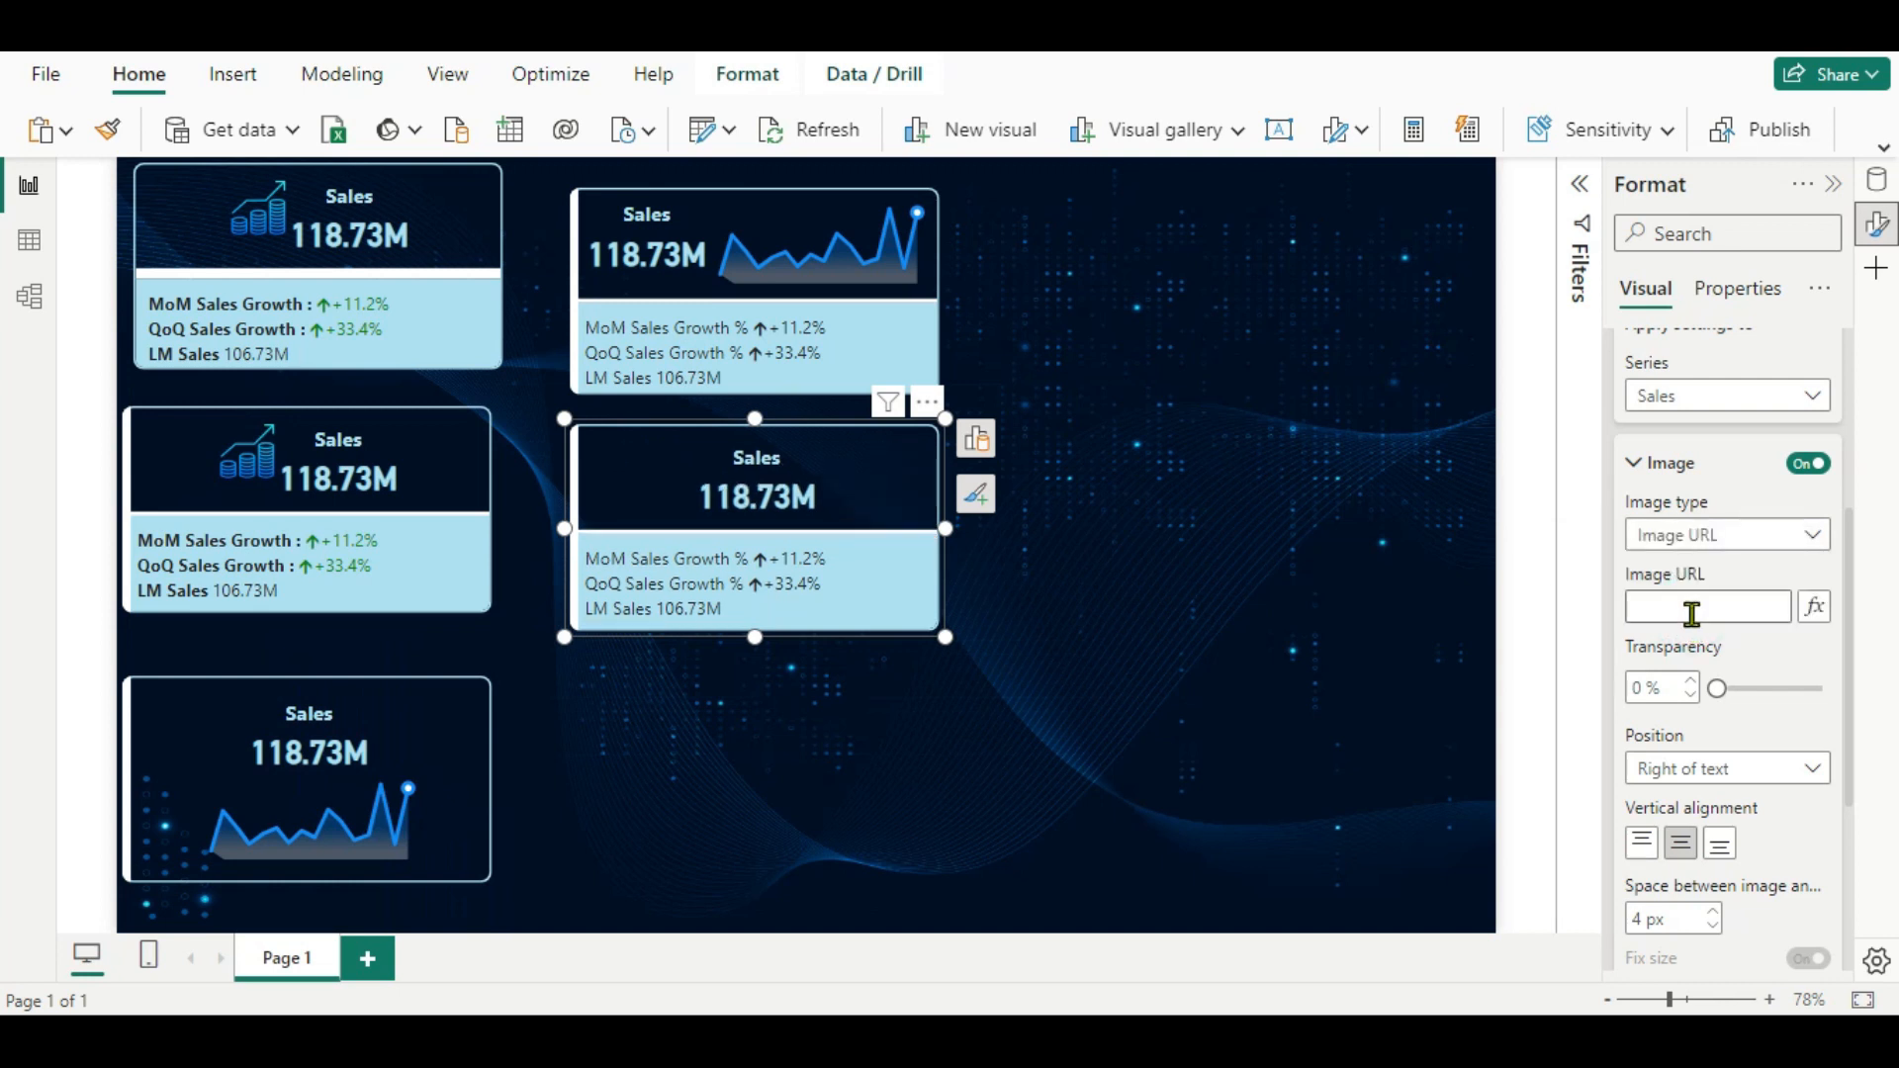
Base the duplicated card's image URL on the Lollipop Categorical Axis measure as a field value.
click(1816, 607)
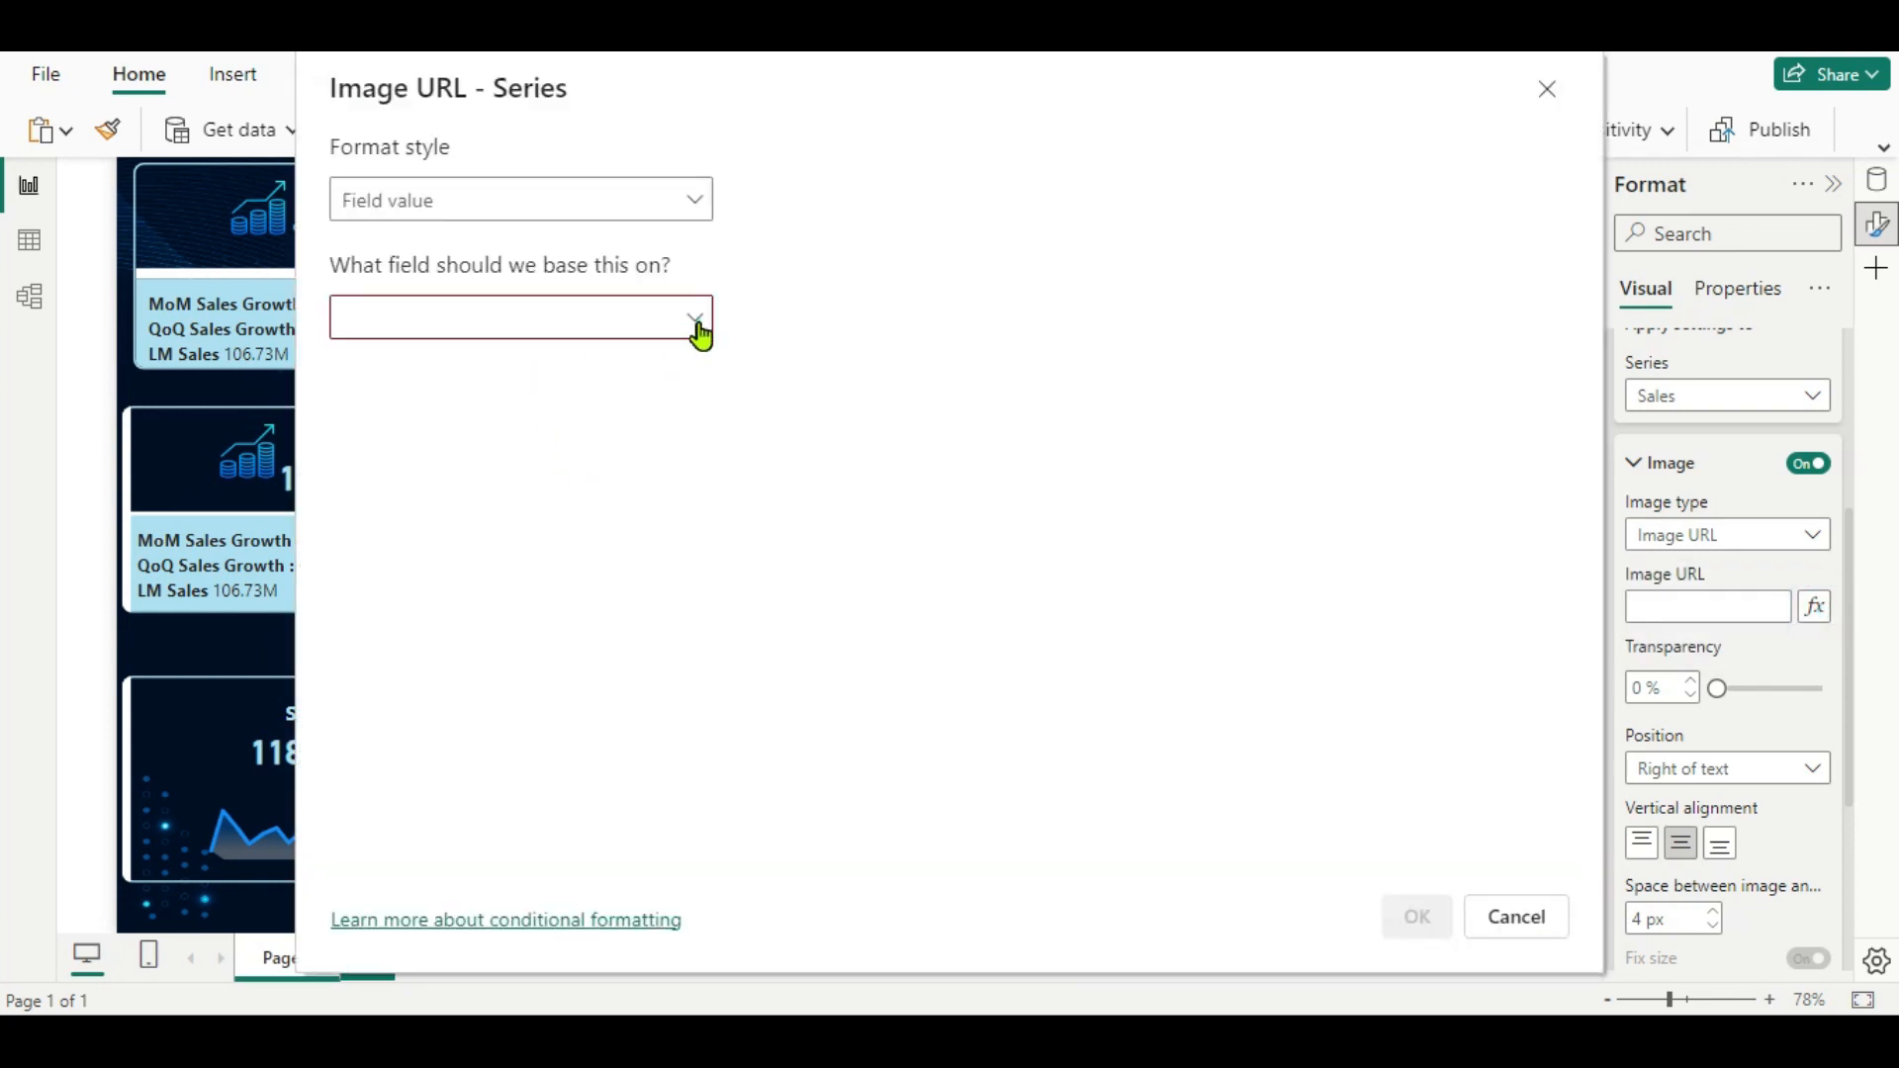
click(698, 319)
click(352, 416)
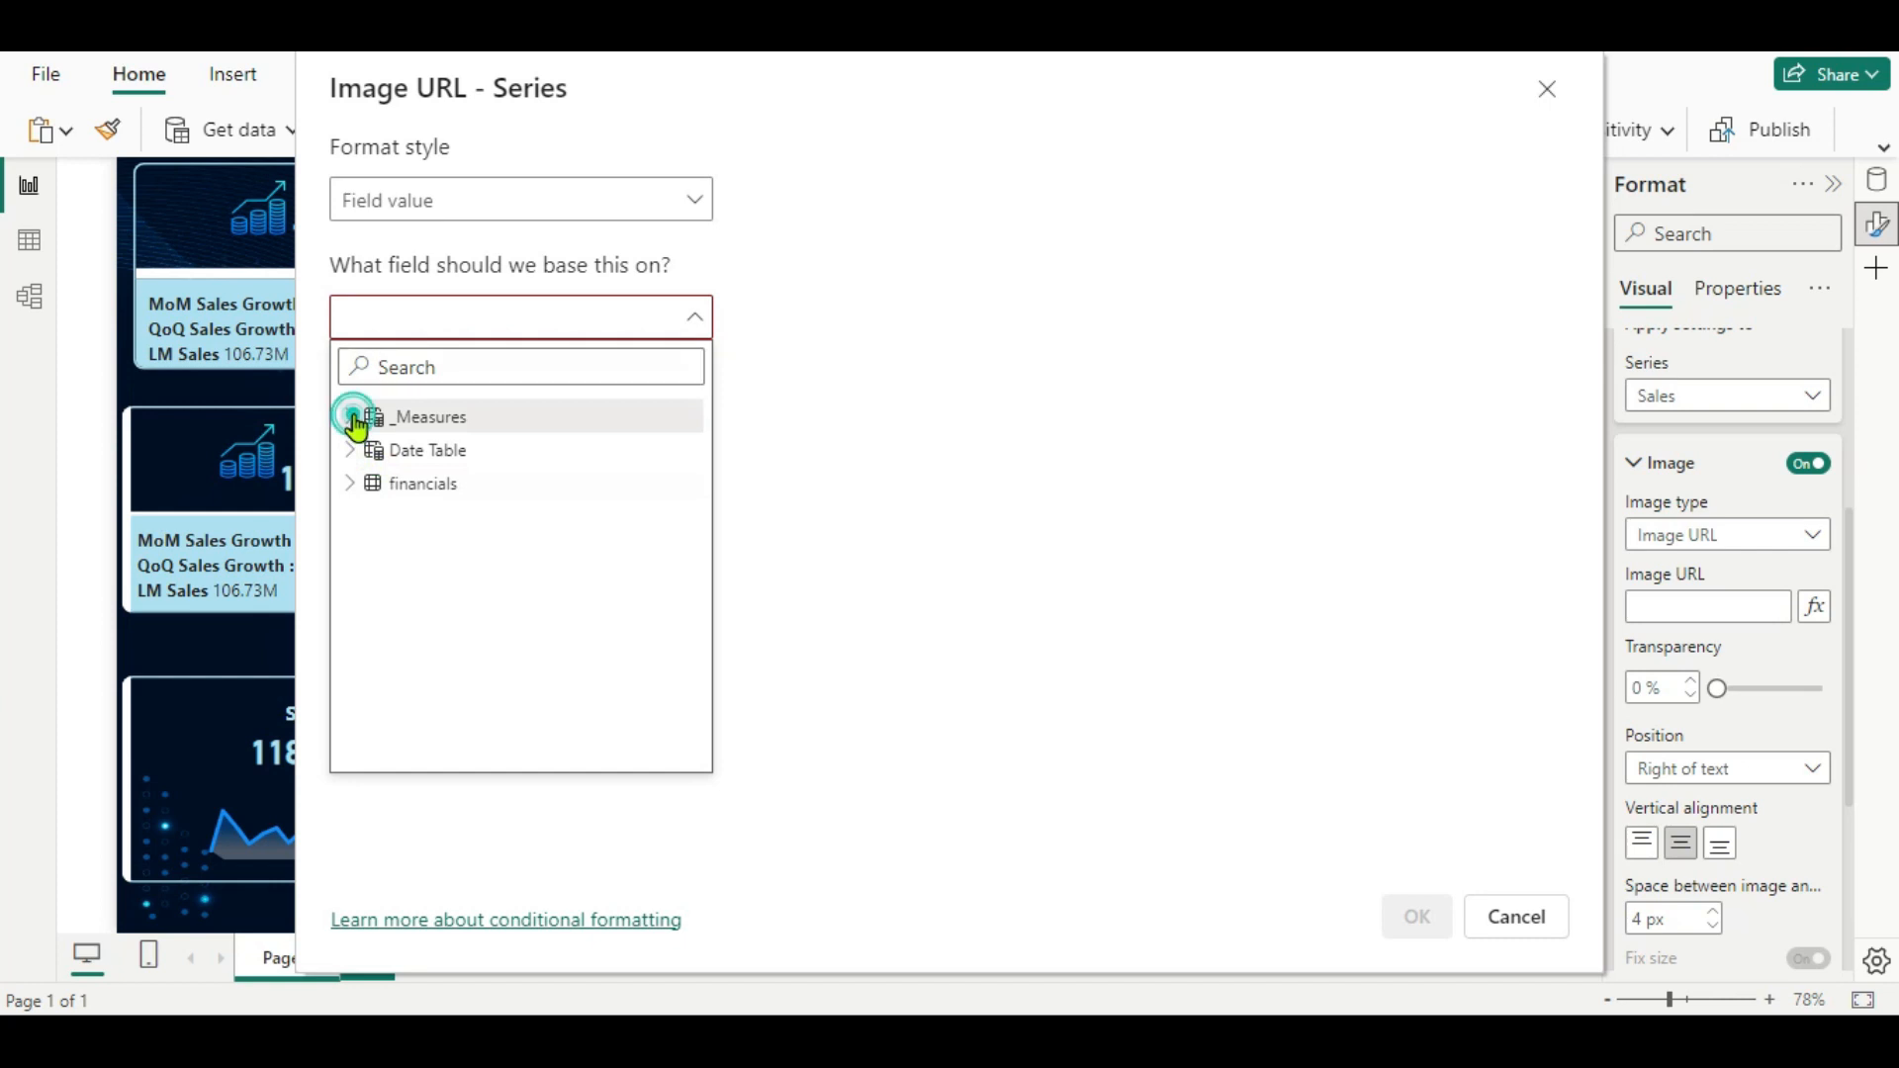
click(442, 484)
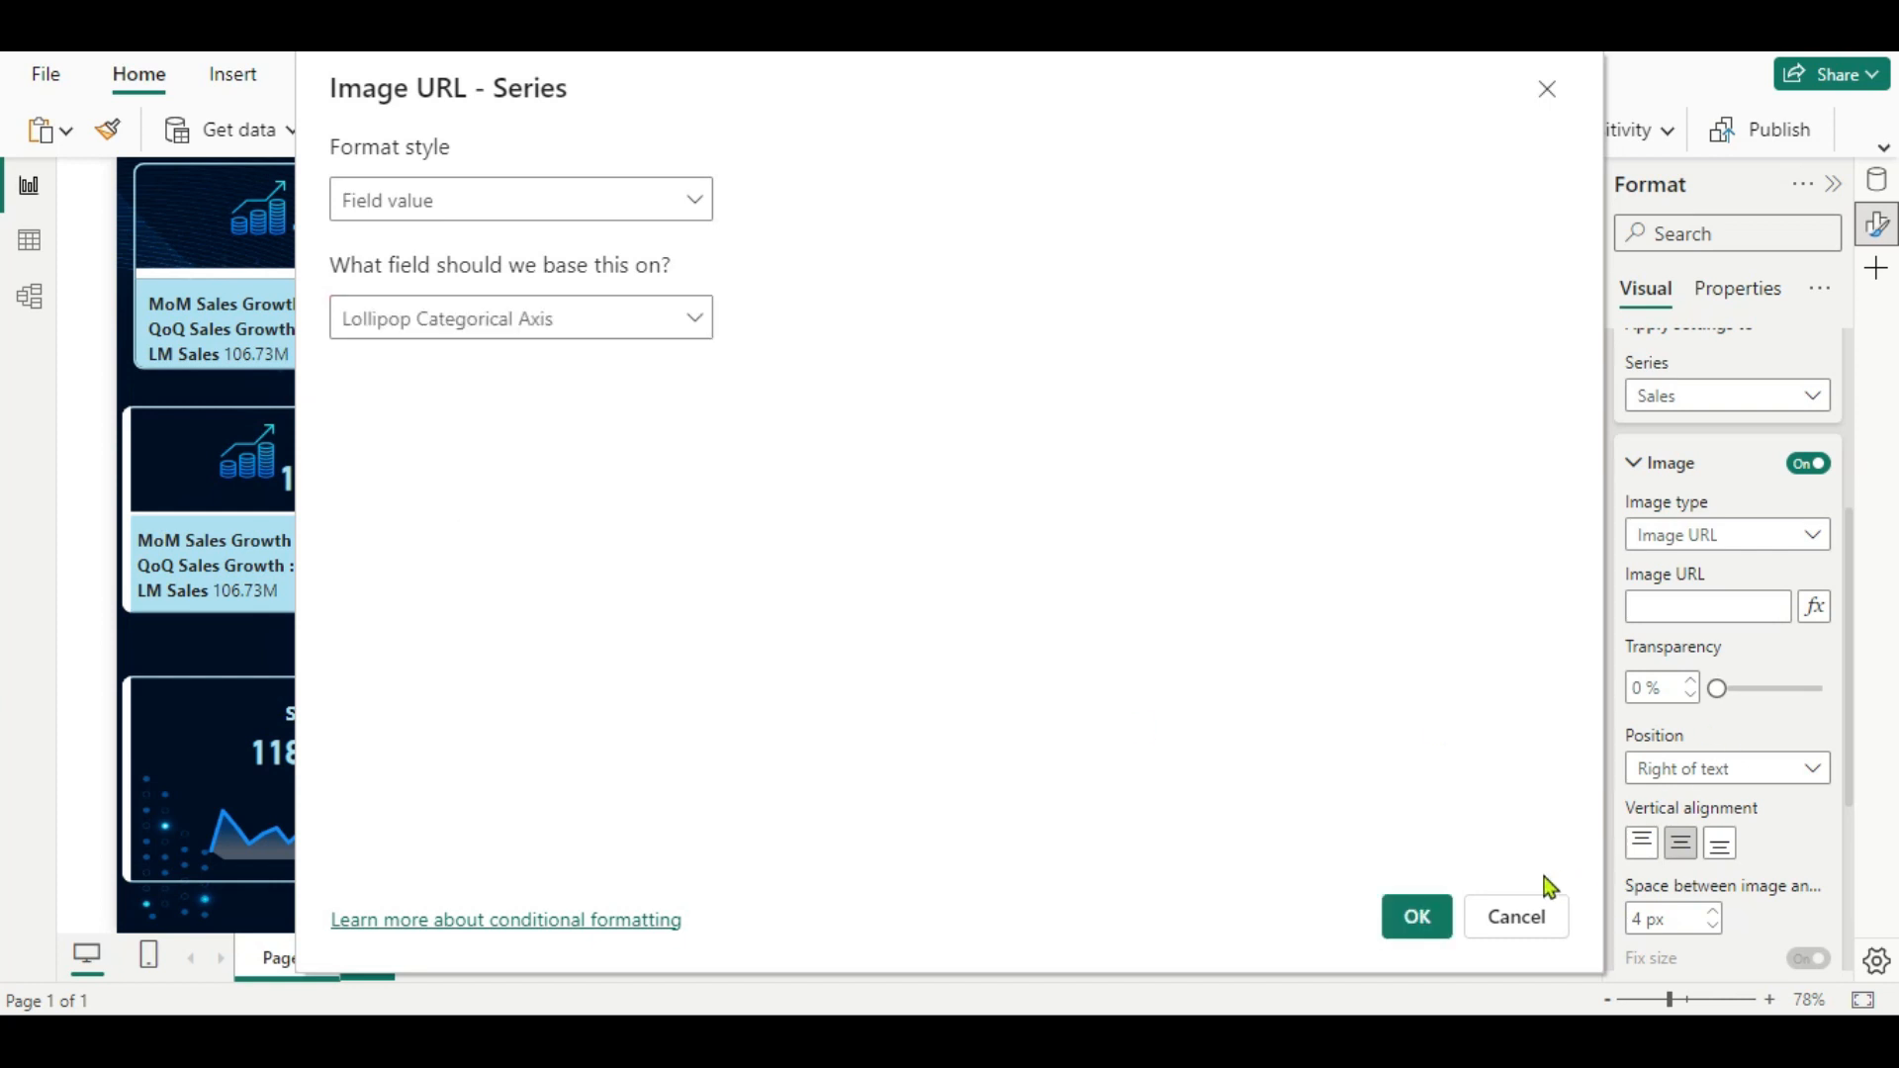
click(1423, 925)
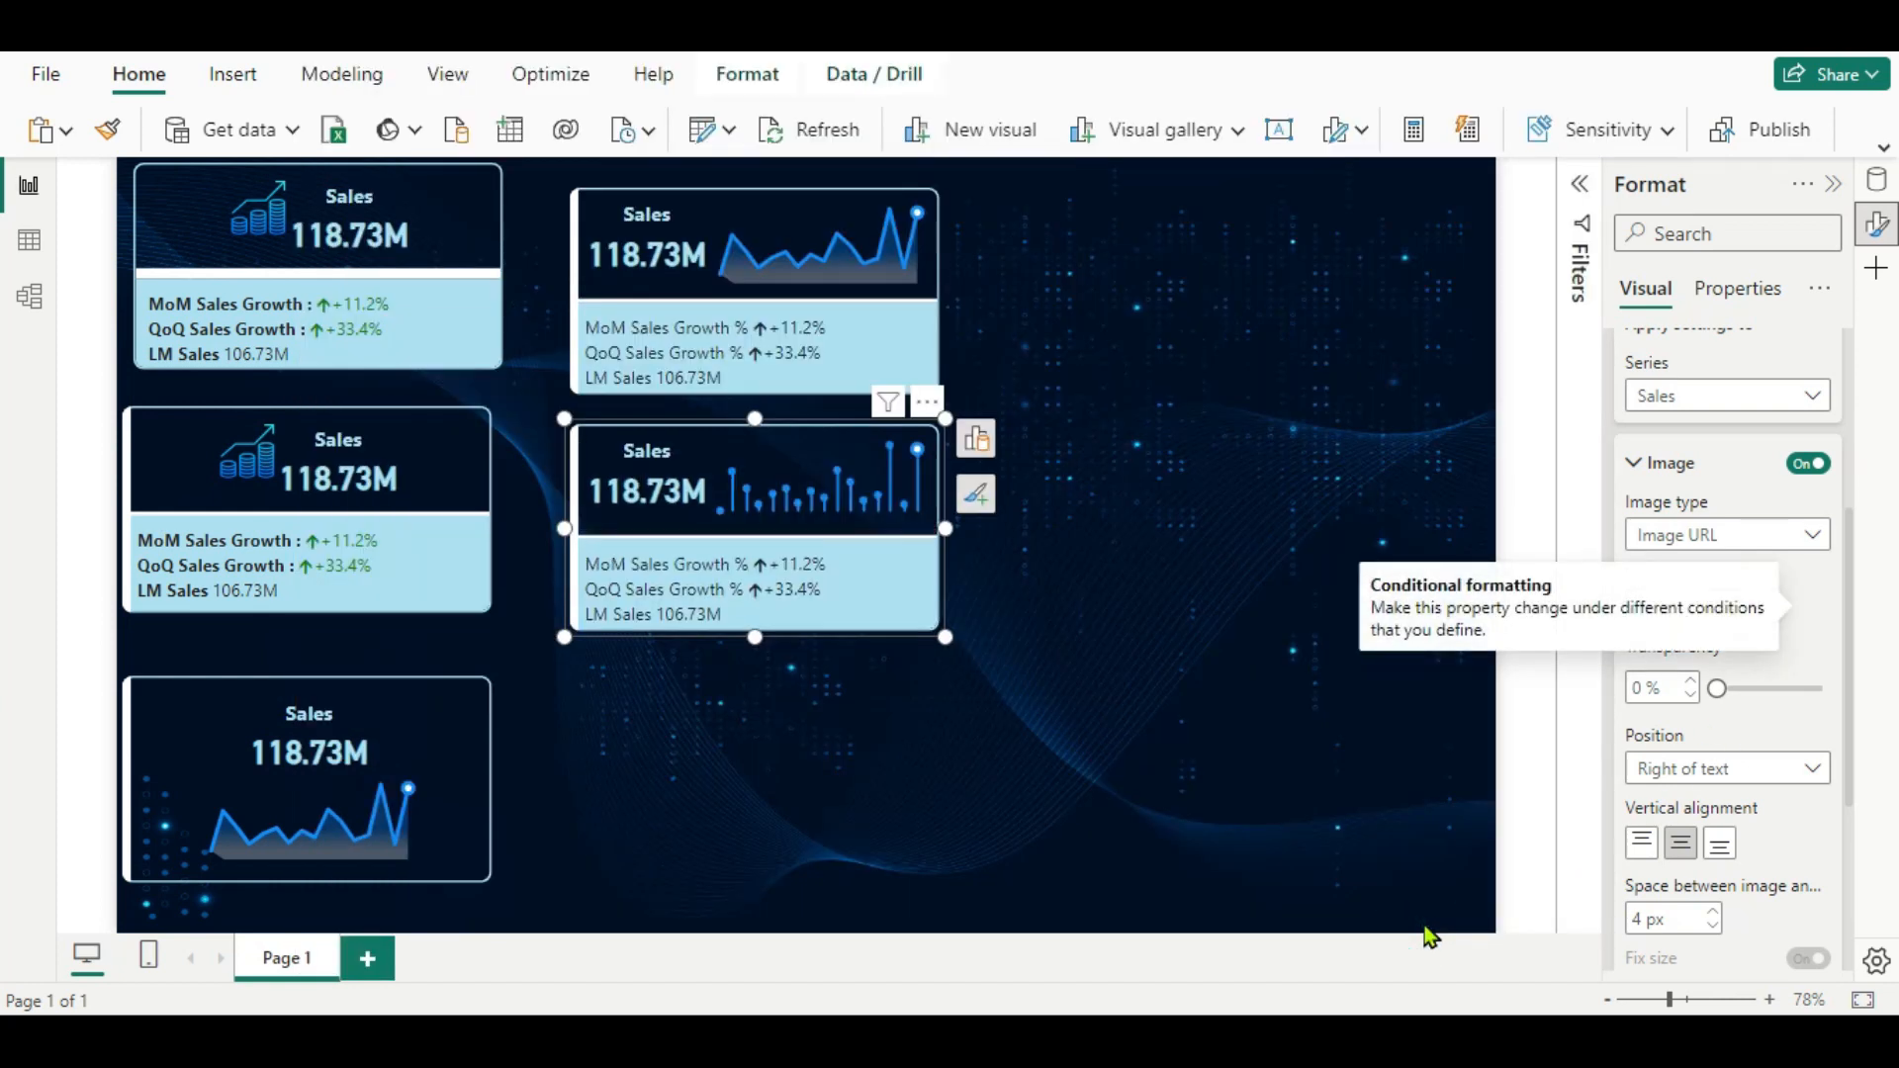
click(829, 735)
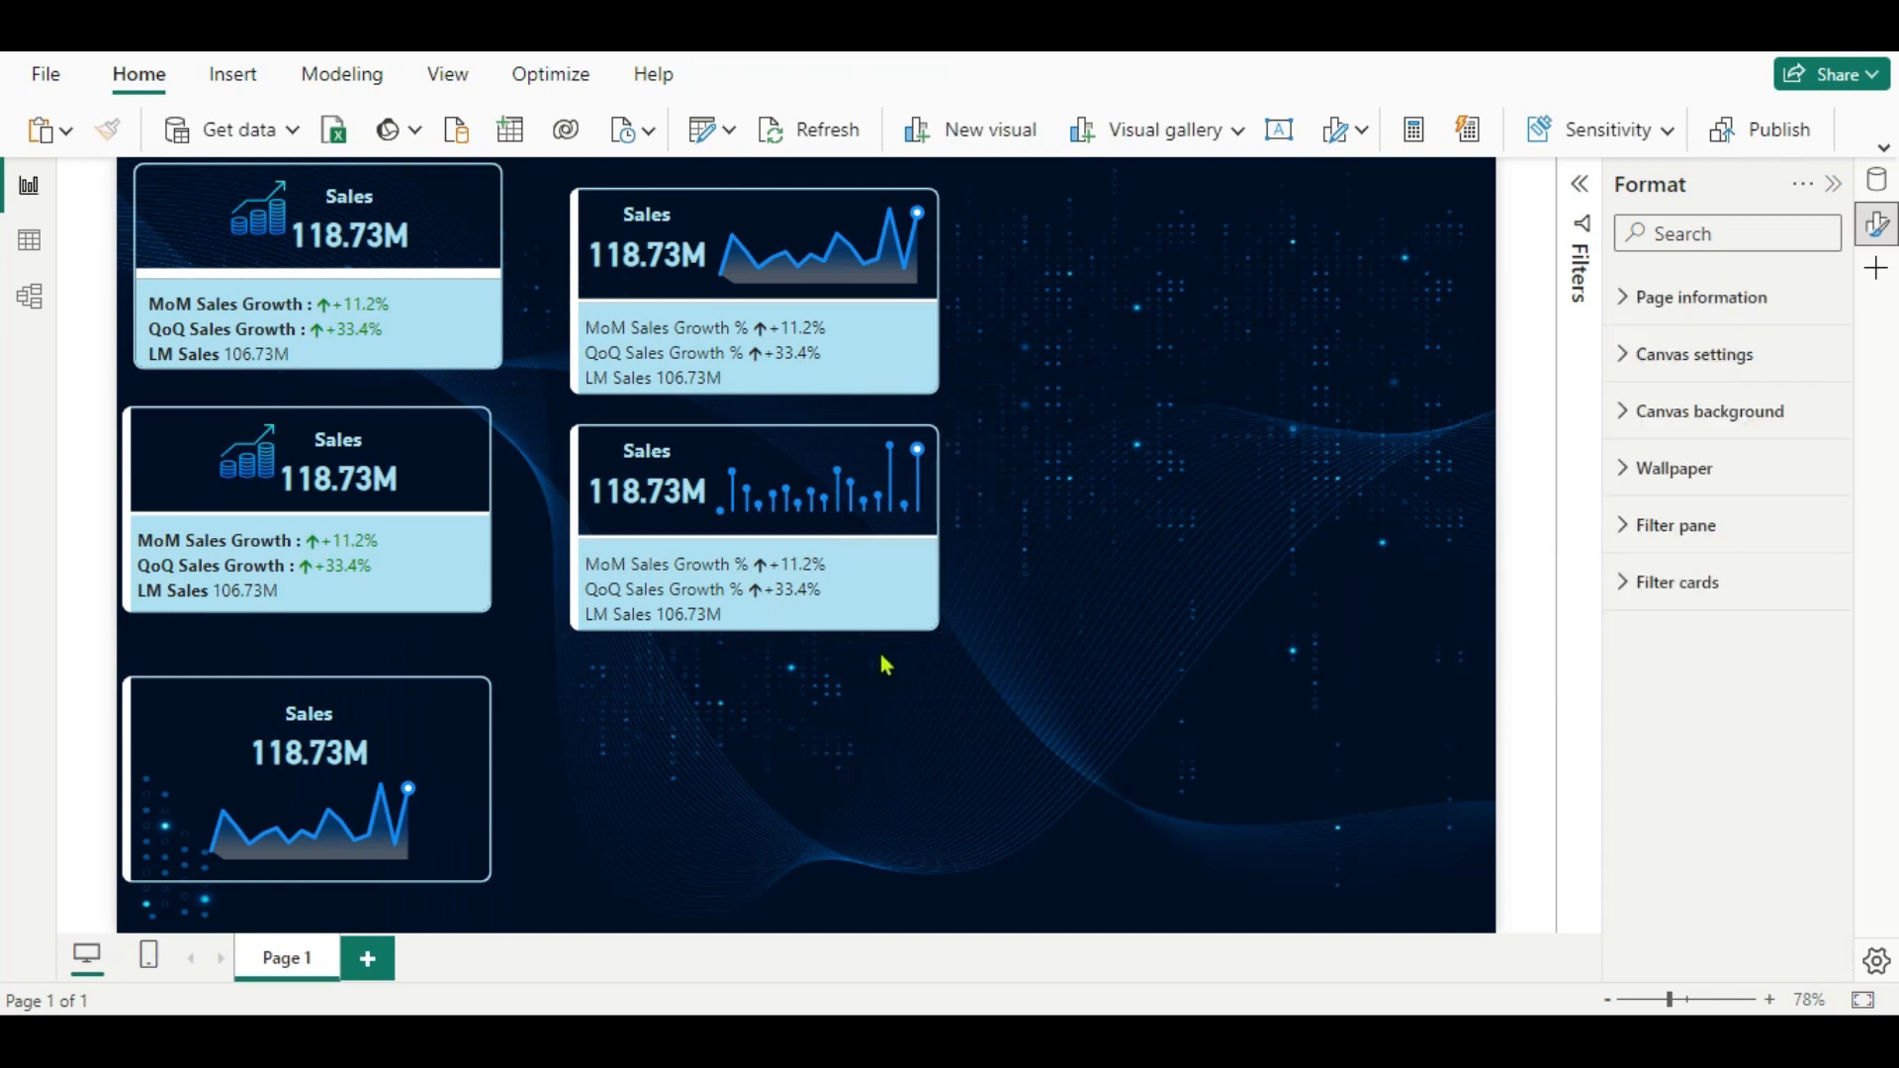
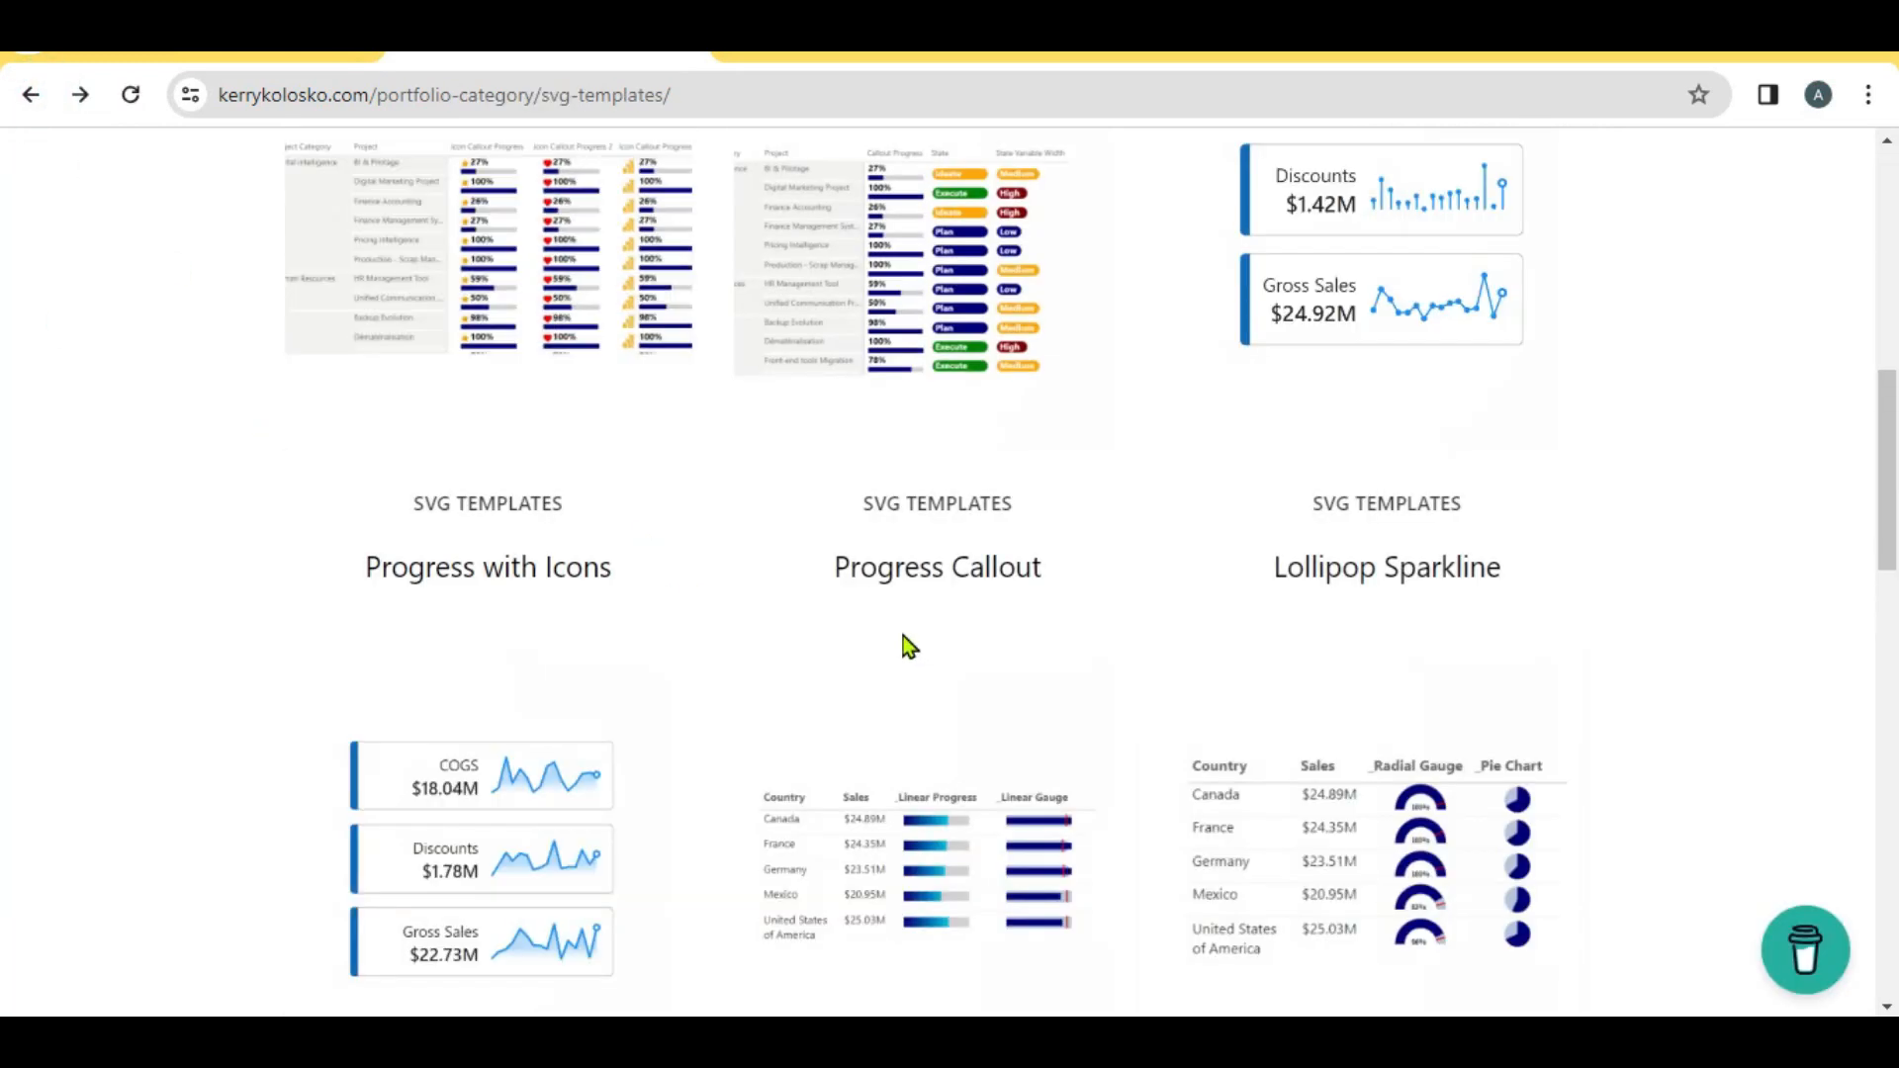
In the browser's SVG templates gallery, open the Progress Bars template page.
scroll(905, 645, down, 4)
click(950, 781)
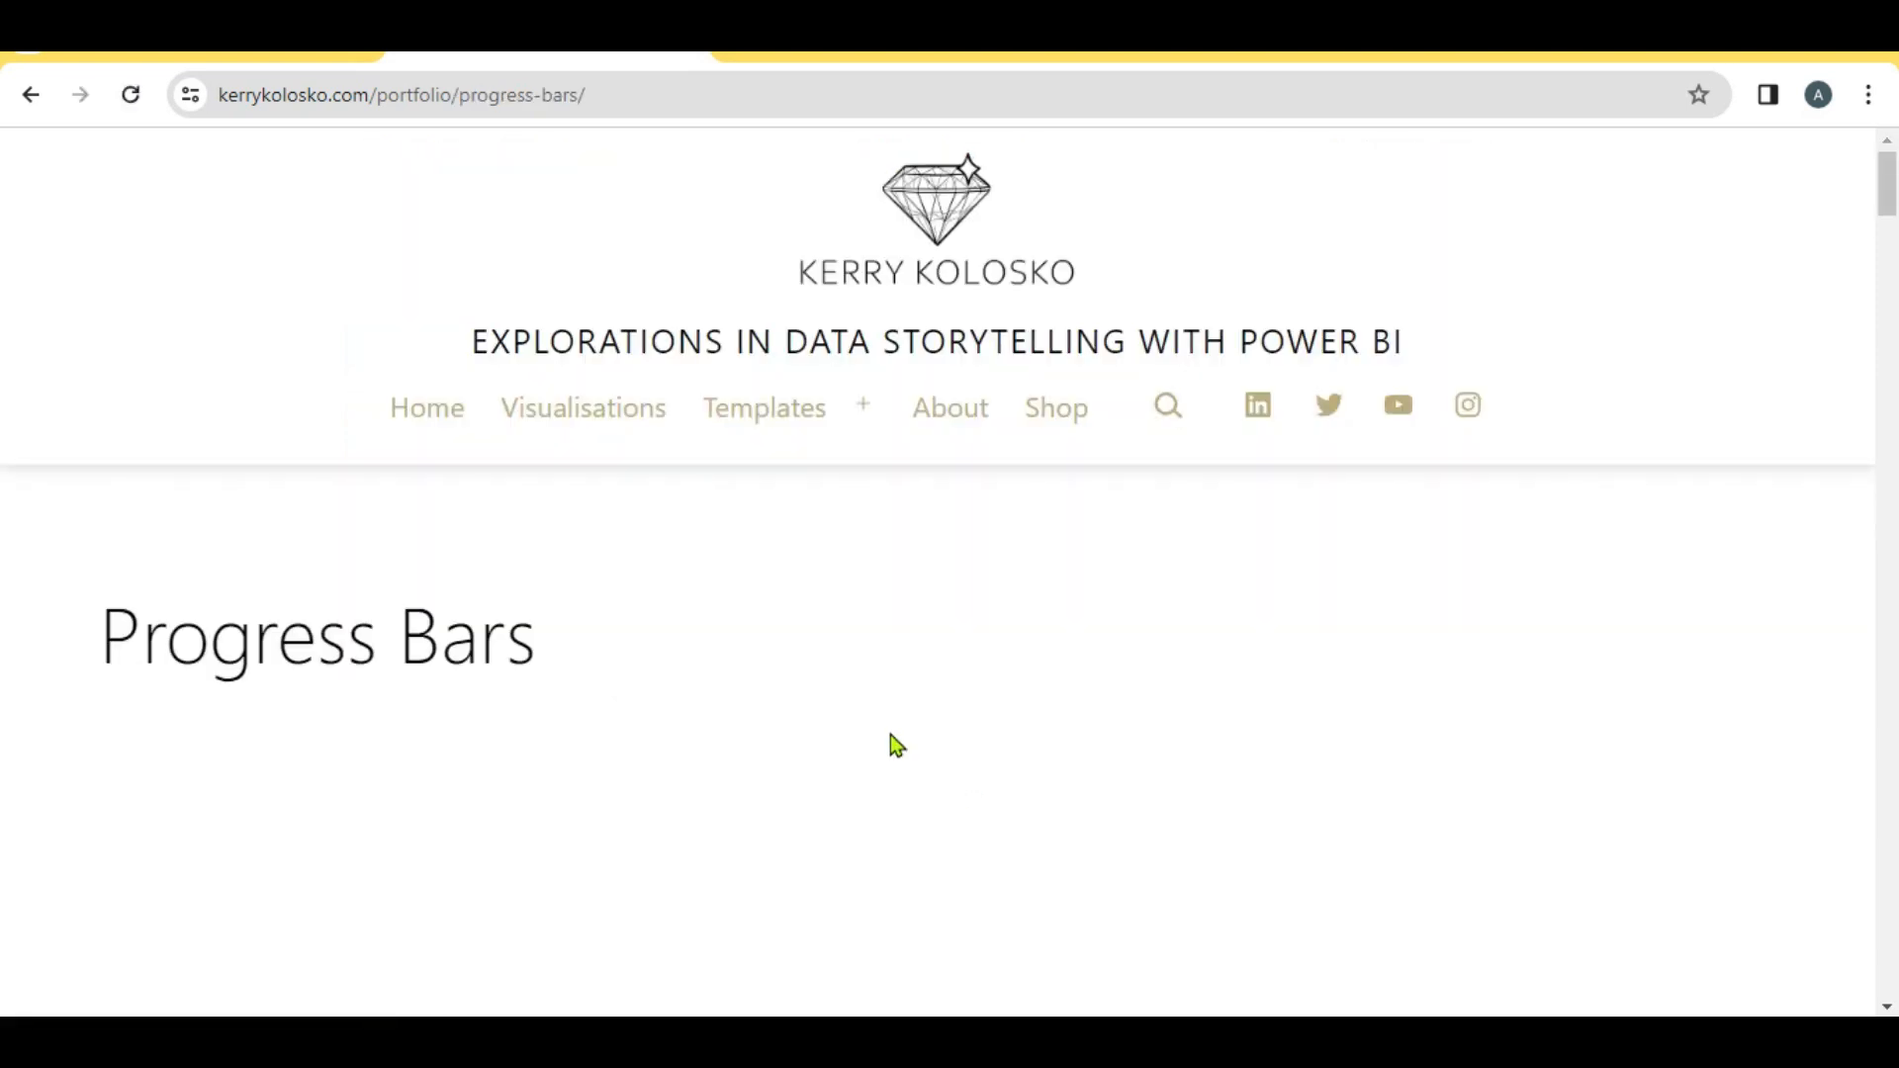
Copy the _Linear Progress code from the Progress Bar section of the template page.
scroll(891, 735, down, 15)
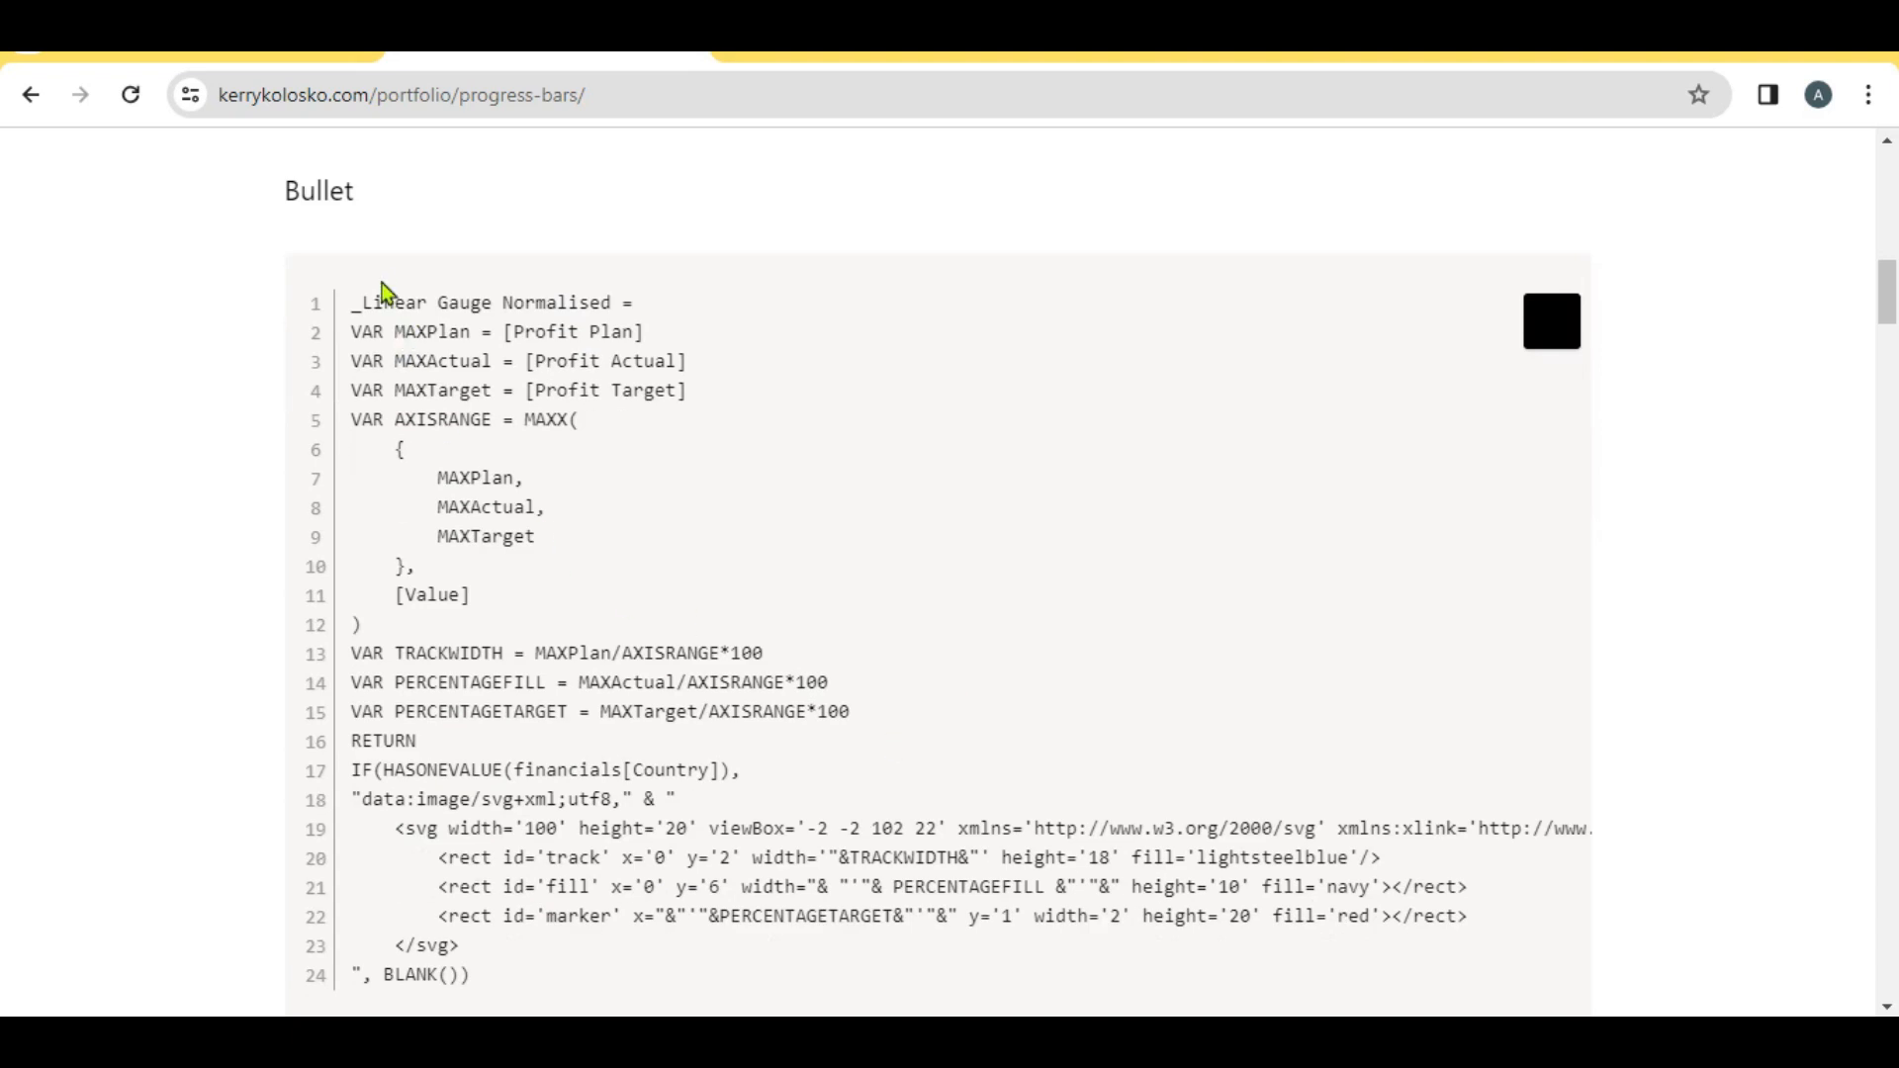
scroll(482, 427, down, 7)
scroll(485, 428, down, 3)
scroll(481, 356, up, 3)
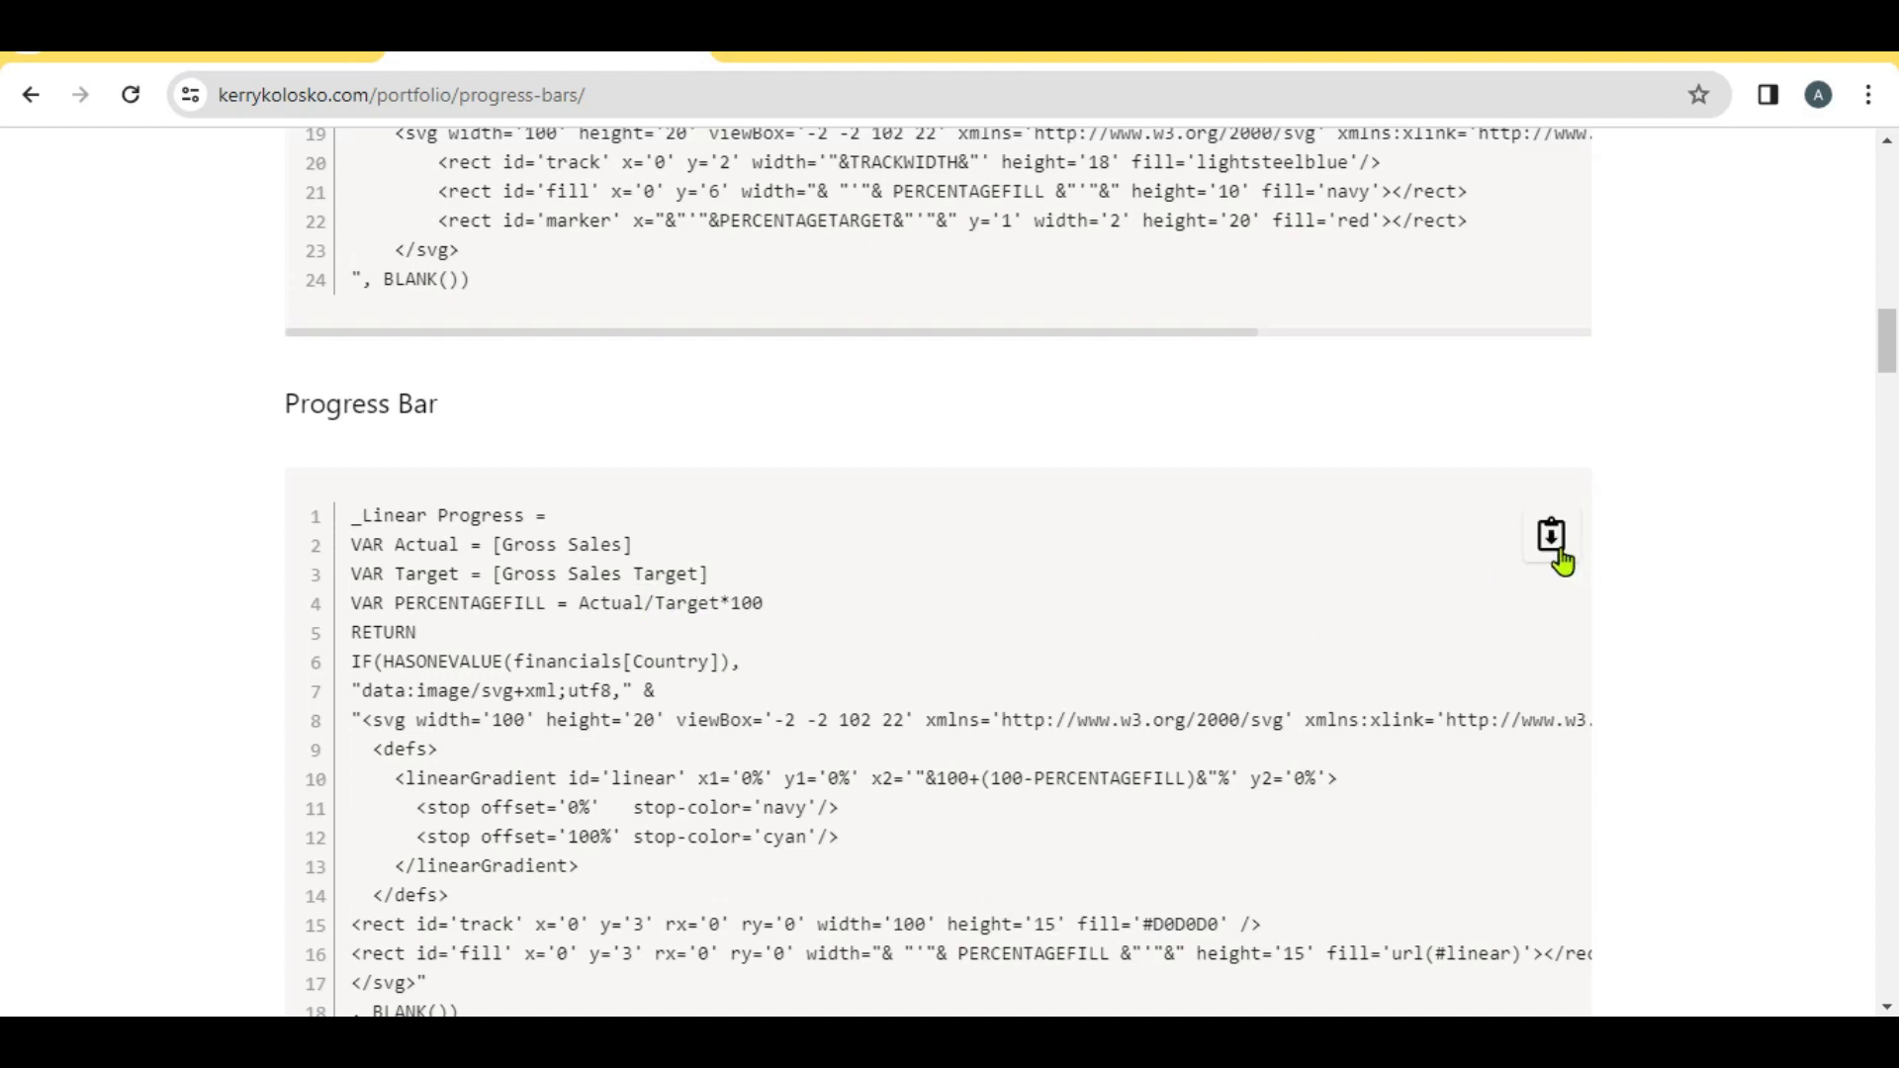
click(1552, 539)
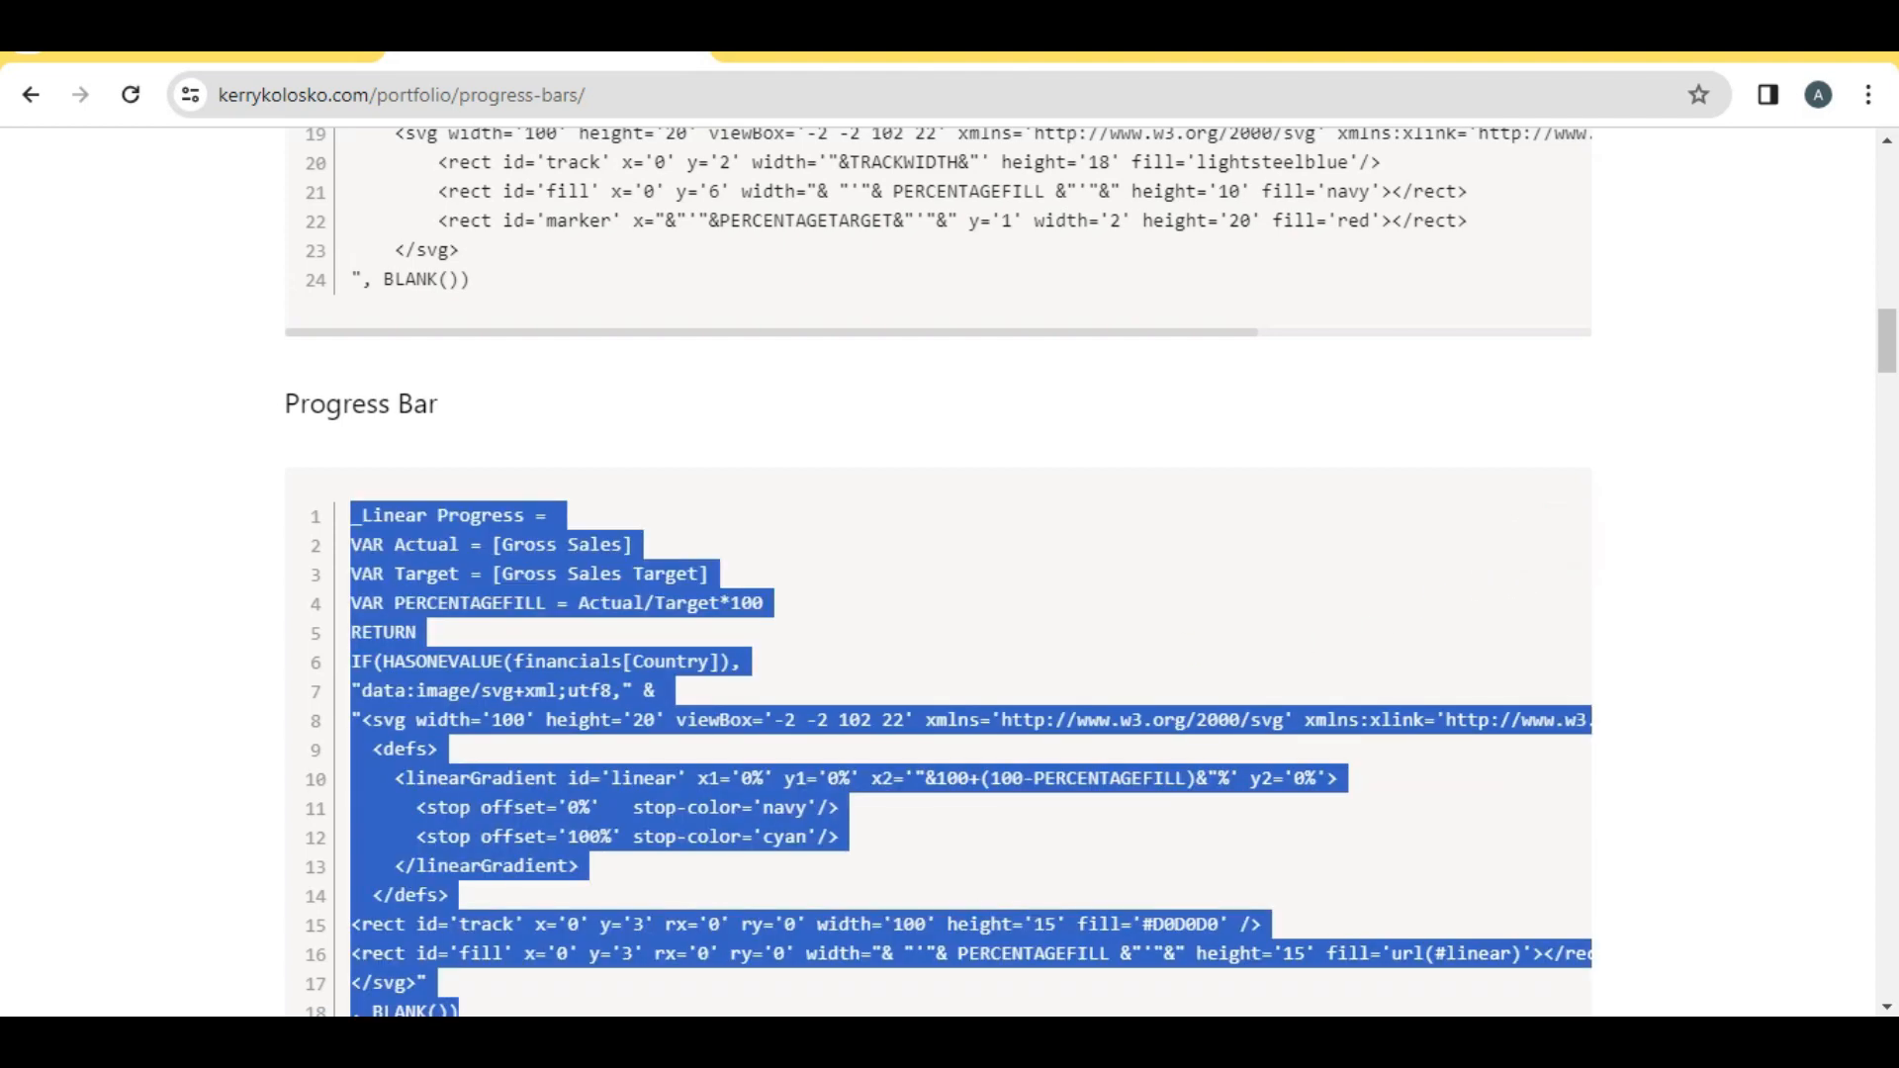
Switch to the Power BI report, create a new measure in the _Measures table and paste the copied progress bar code into it.
click(1059, 933)
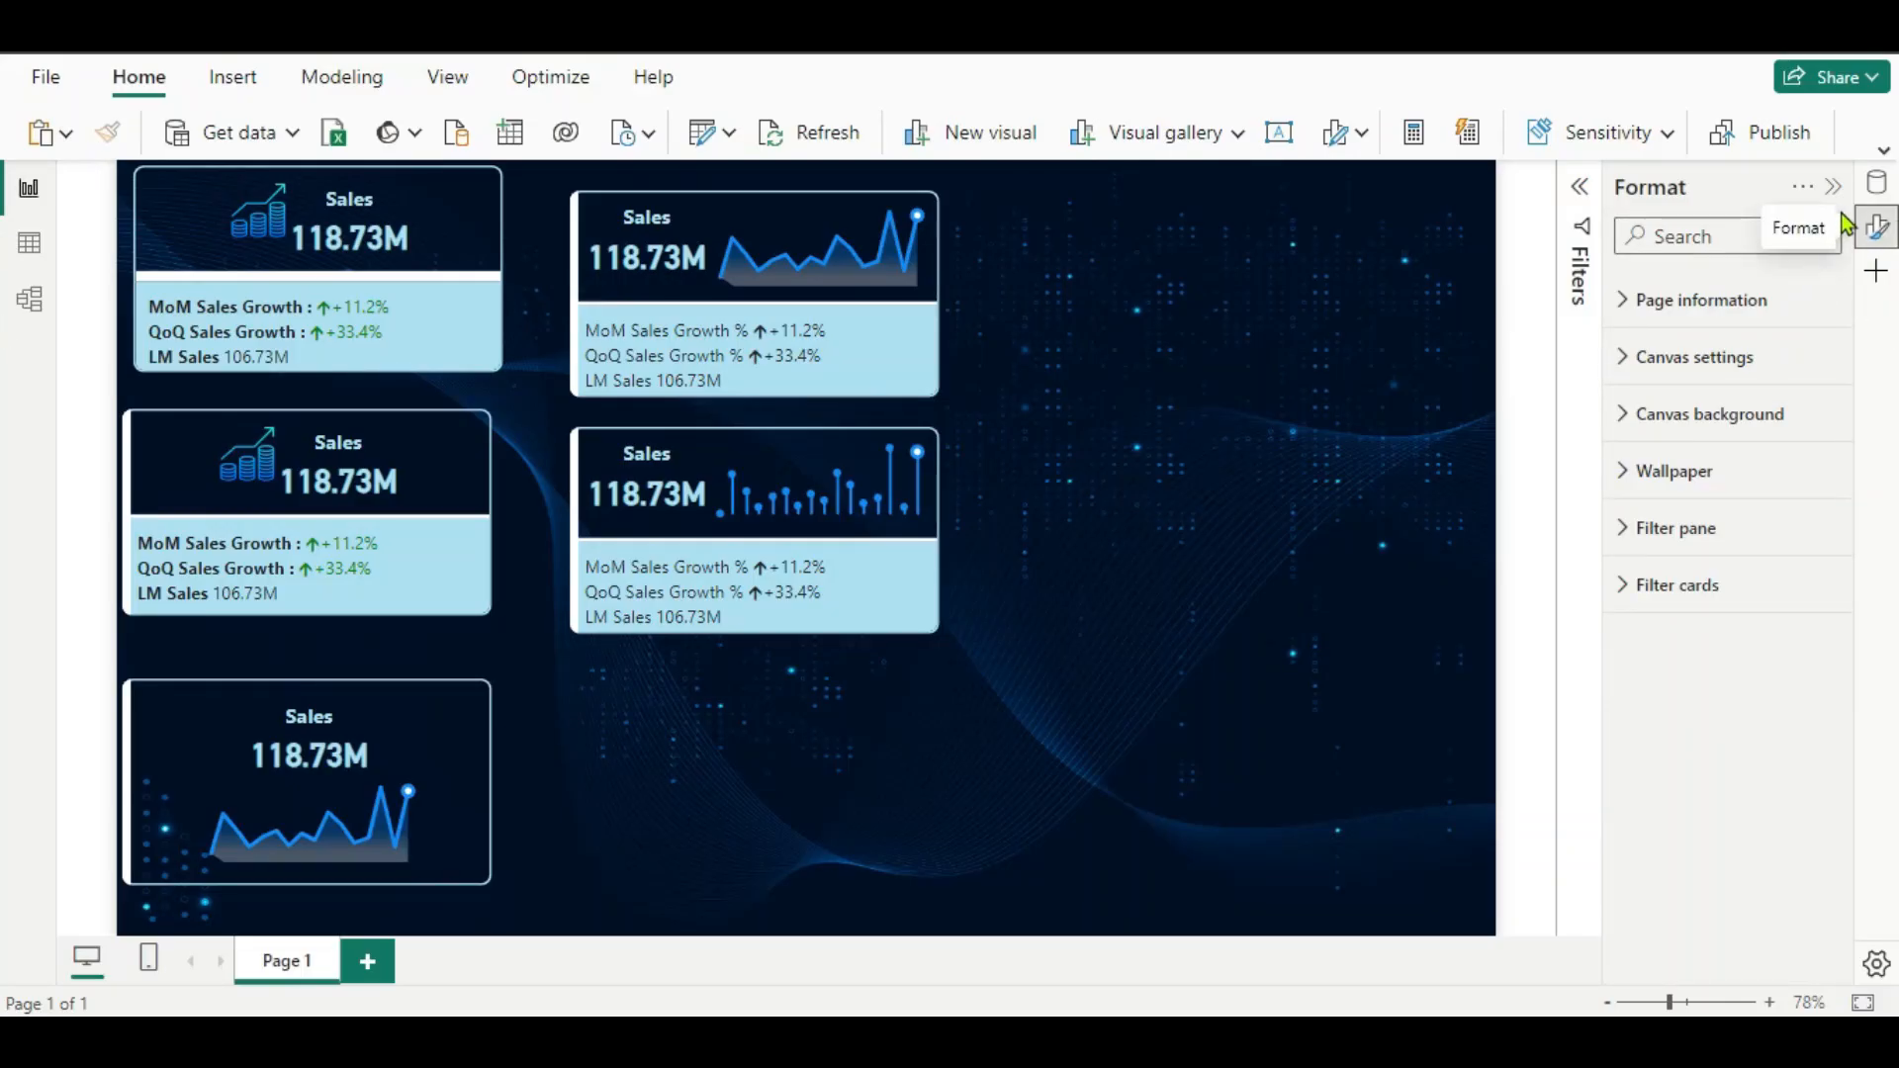
click(1879, 190)
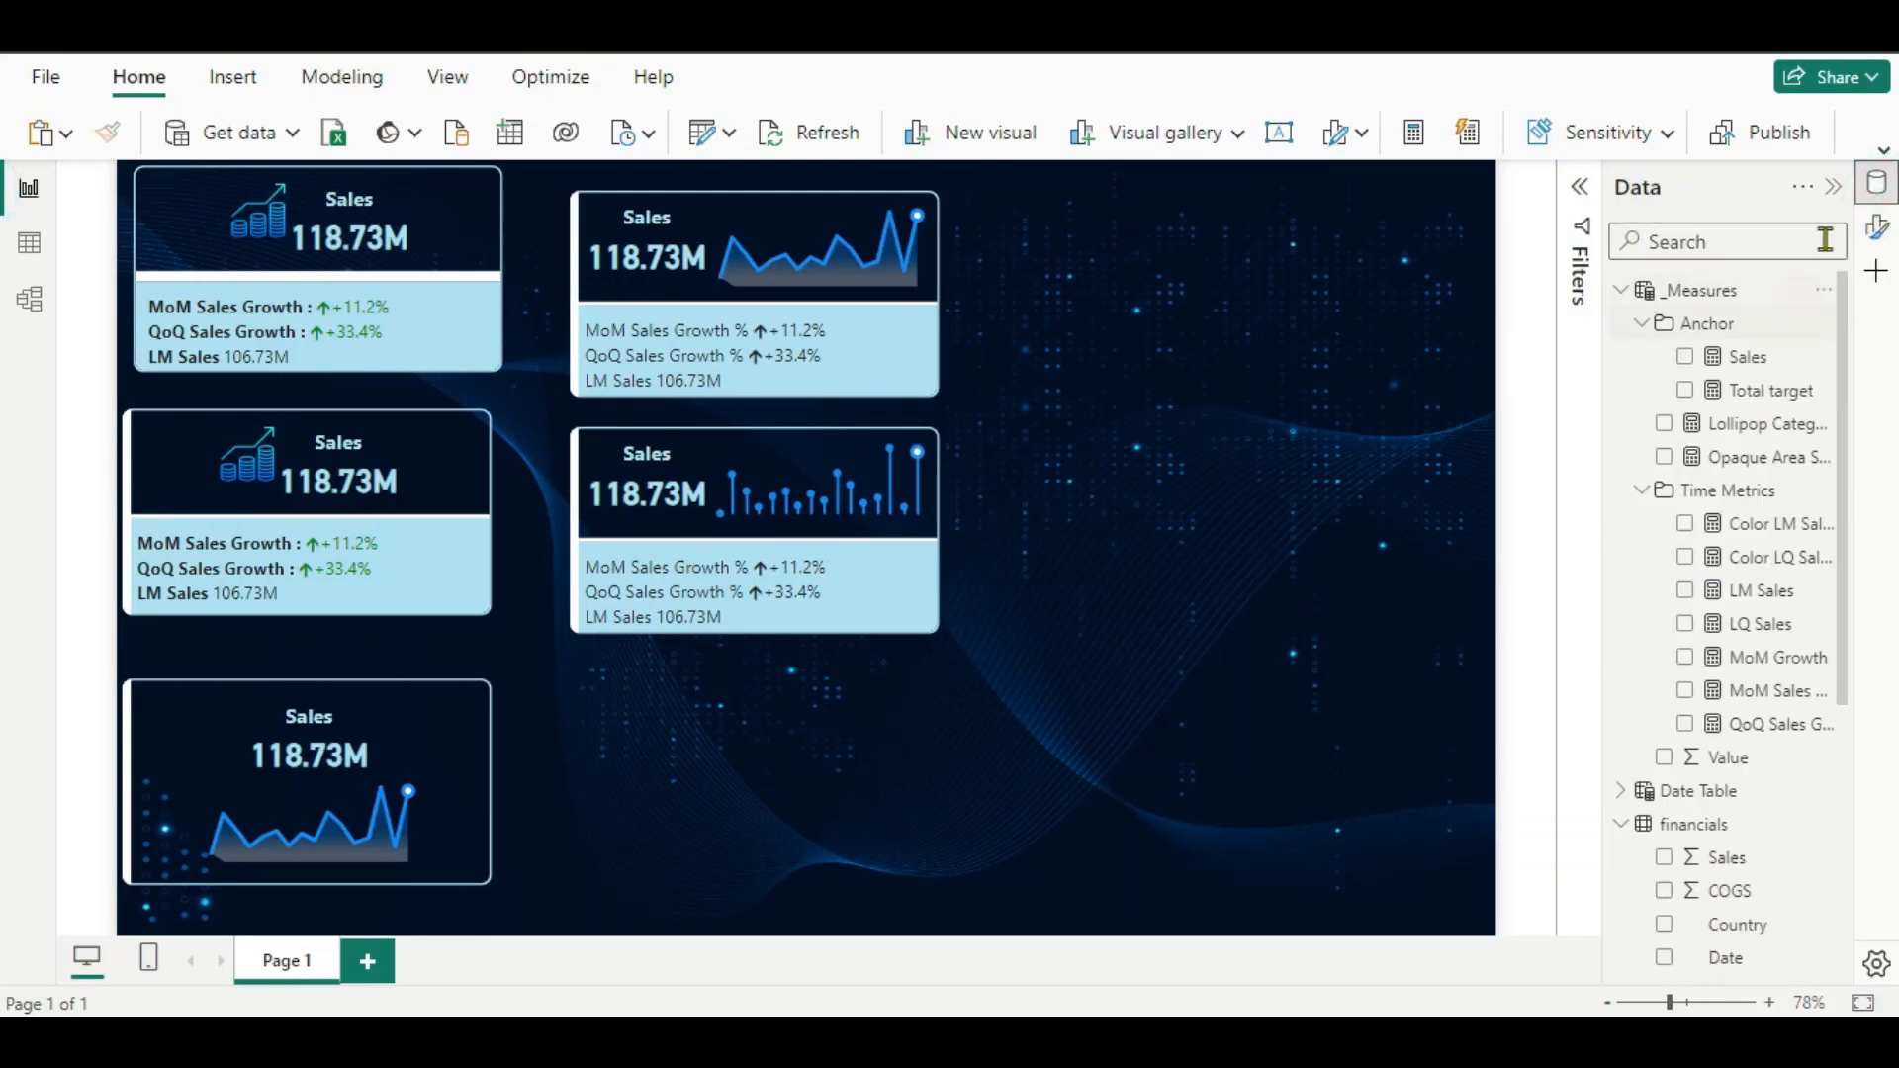
click(1823, 292)
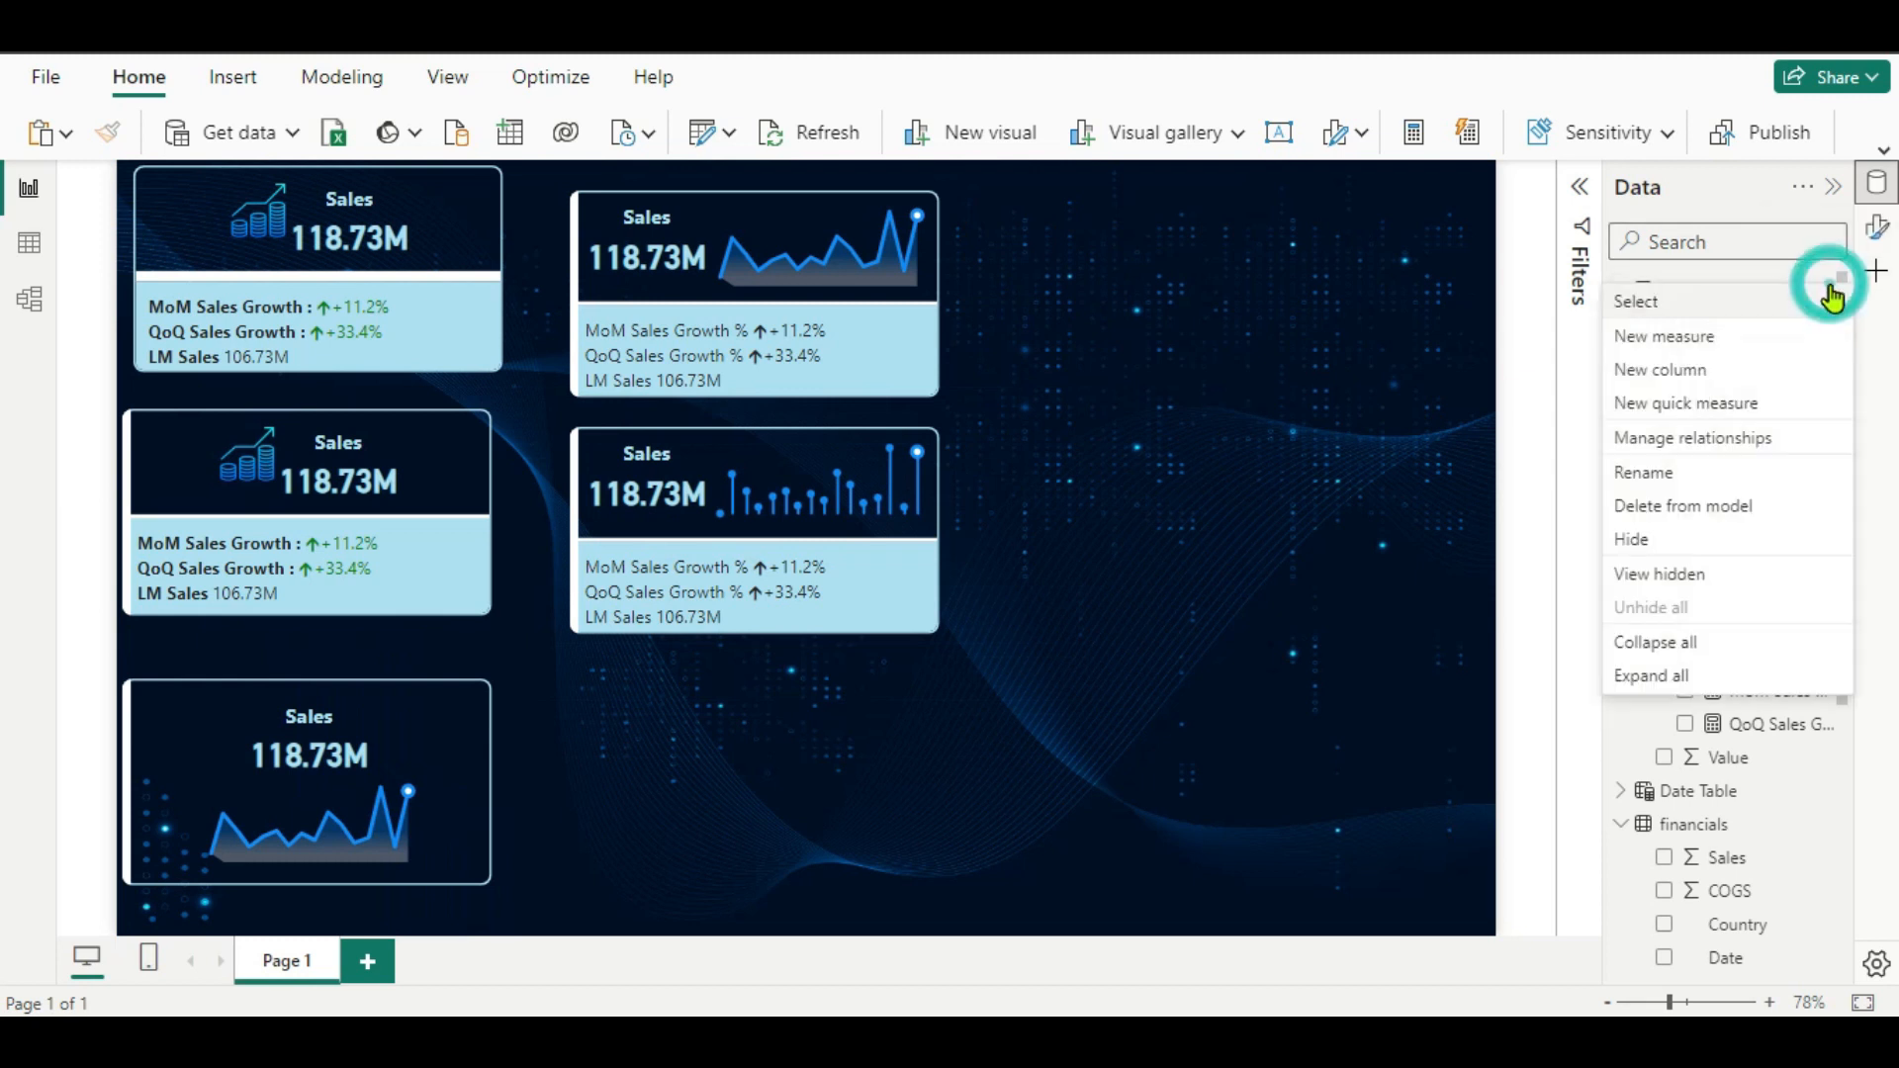
click(1677, 346)
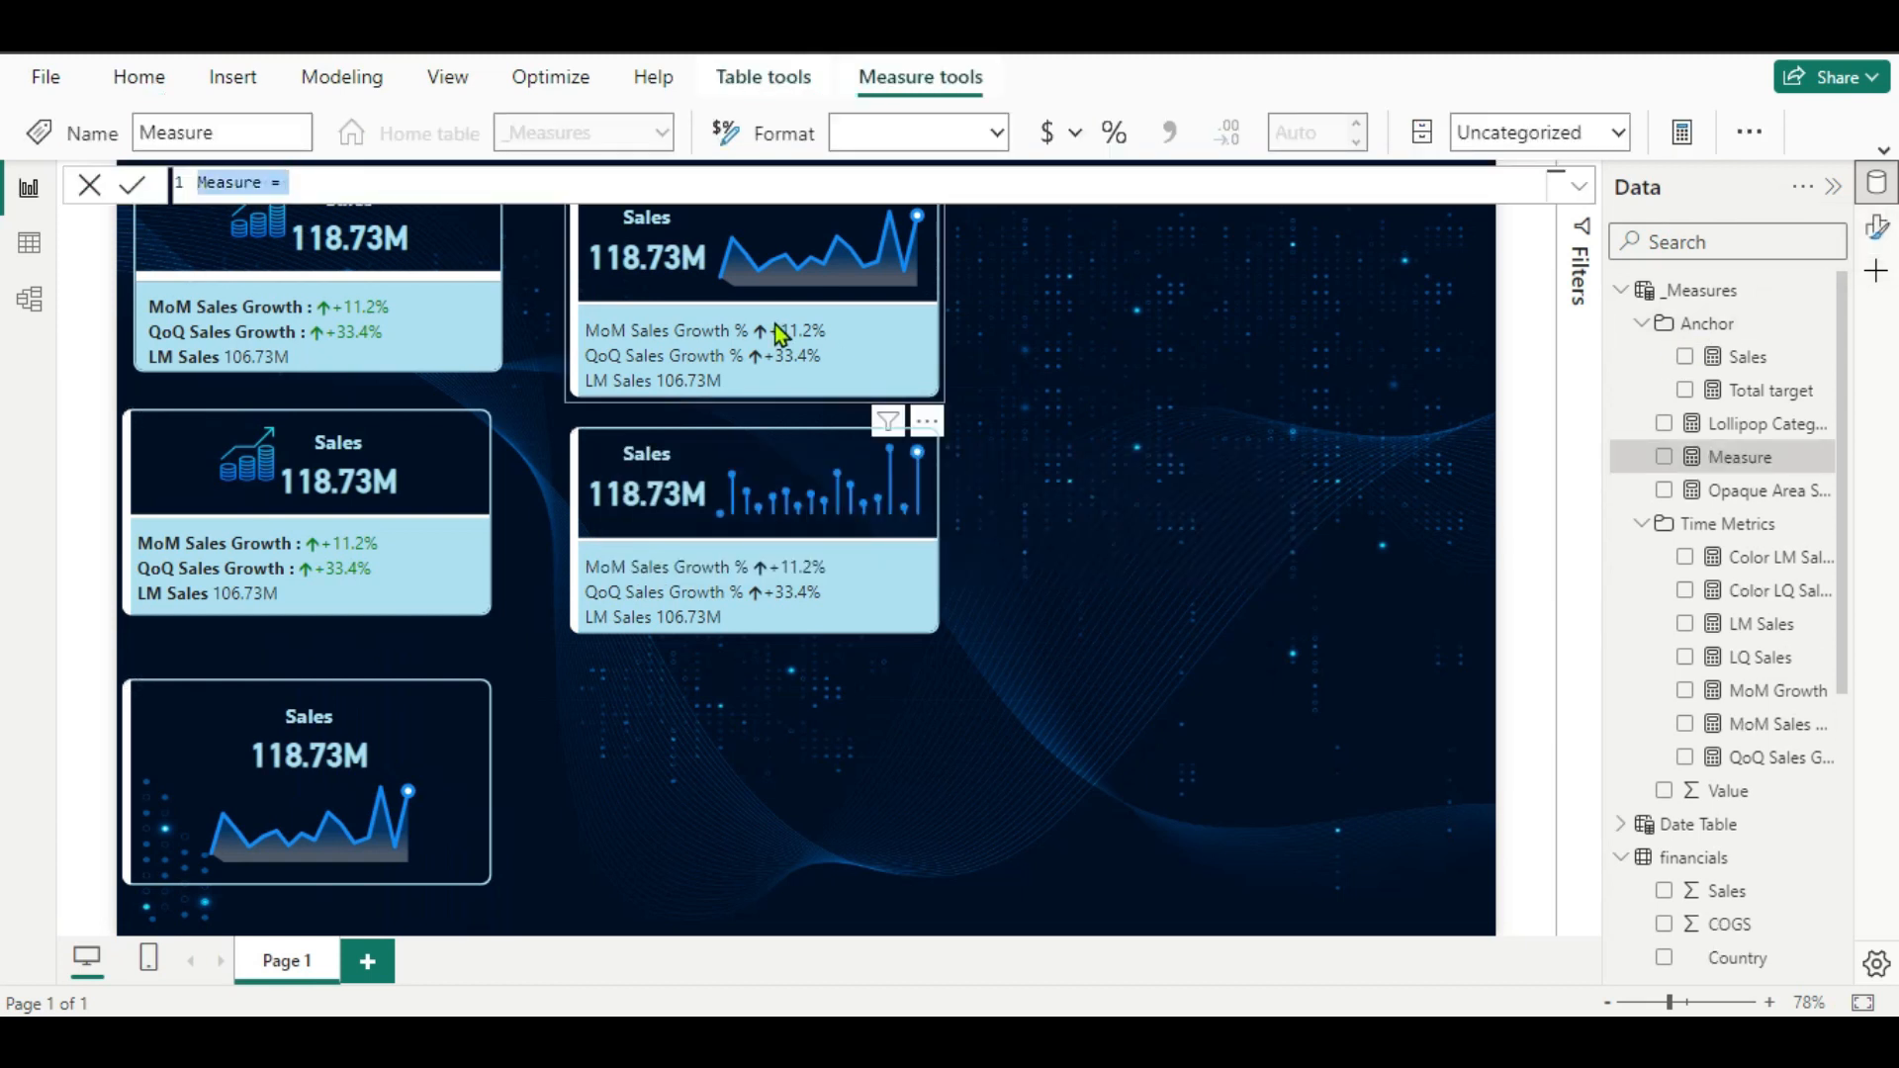
key(ctrl+v)
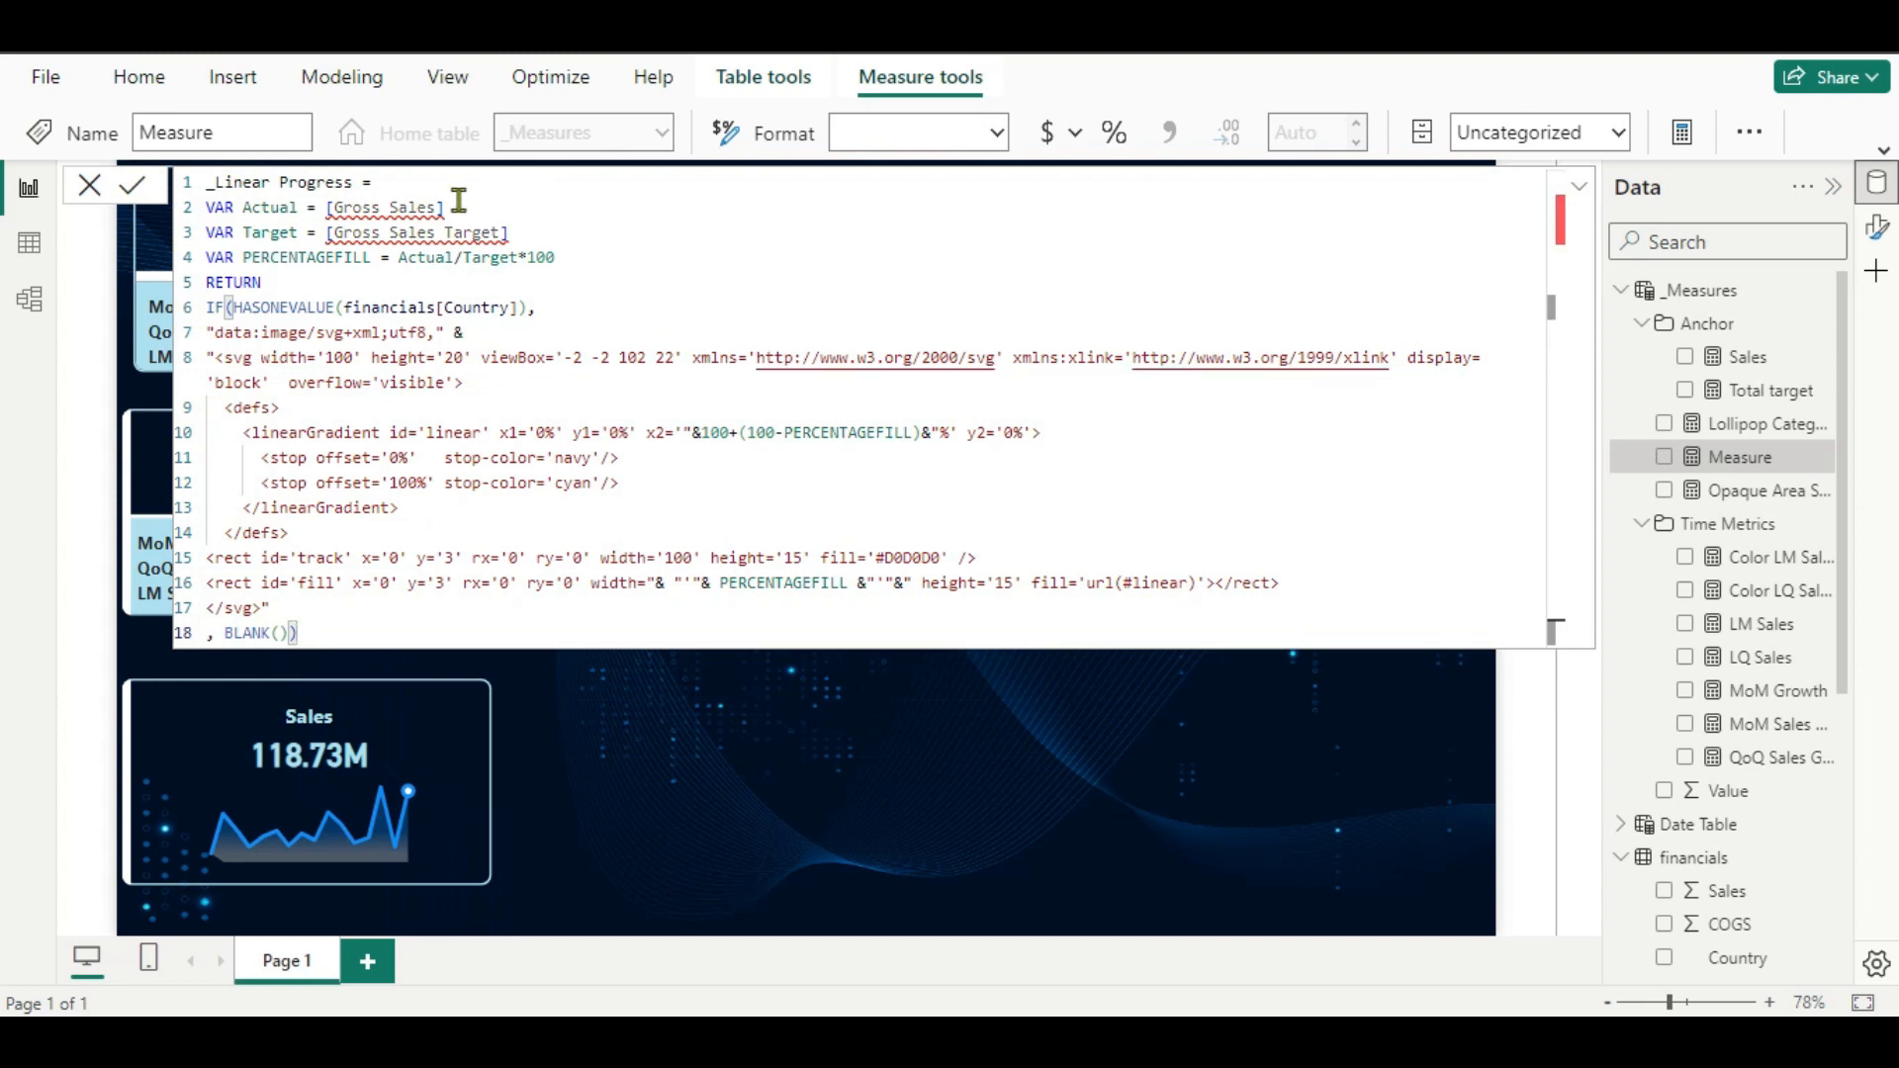
Replace the [Gross Sales] reference in the Actual variable with the [Sales] measure.
click(451, 203)
key(BackSpace)
key(BackSpace)
key(BackSpace)
key(BackSpace)
key(BackSpace)
key(BackSpace)
key(BackSpace)
key(BackSpace)
key(BackSpace)
key(BackSpace)
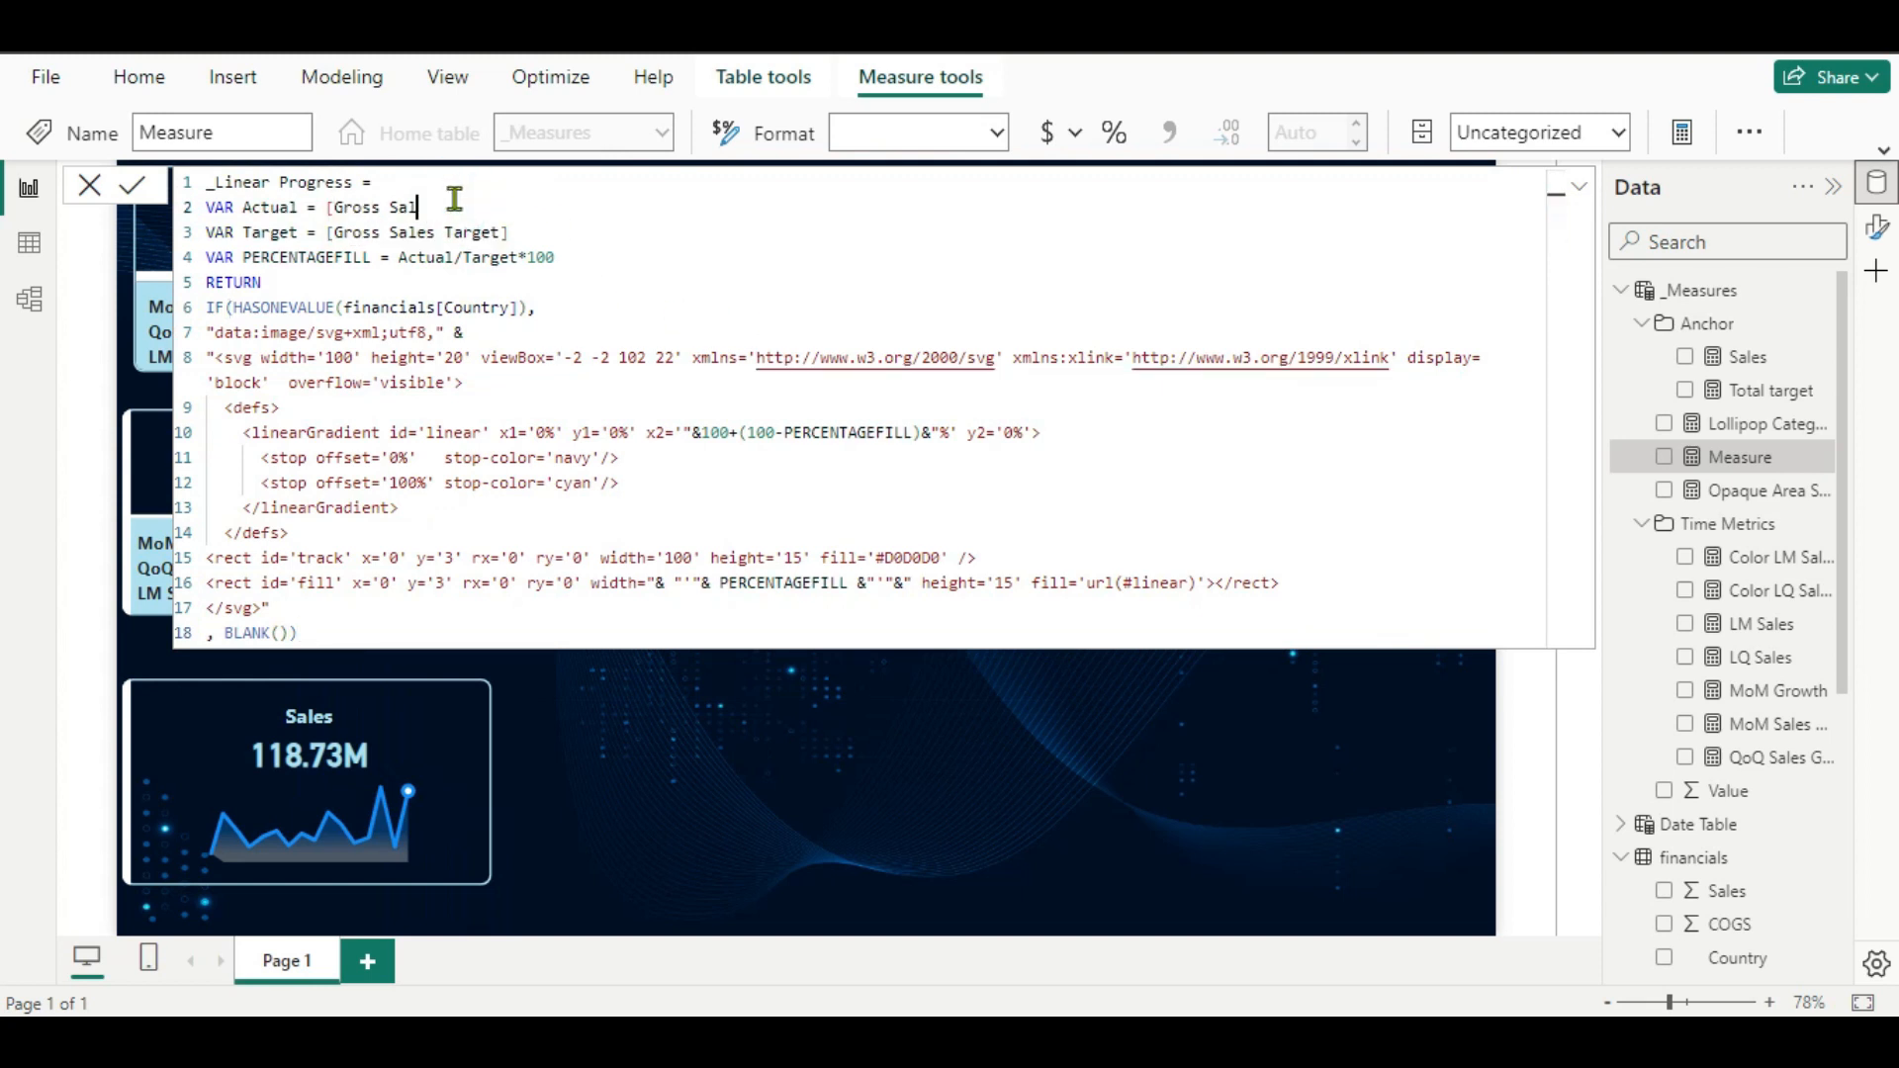
key(BackSpace)
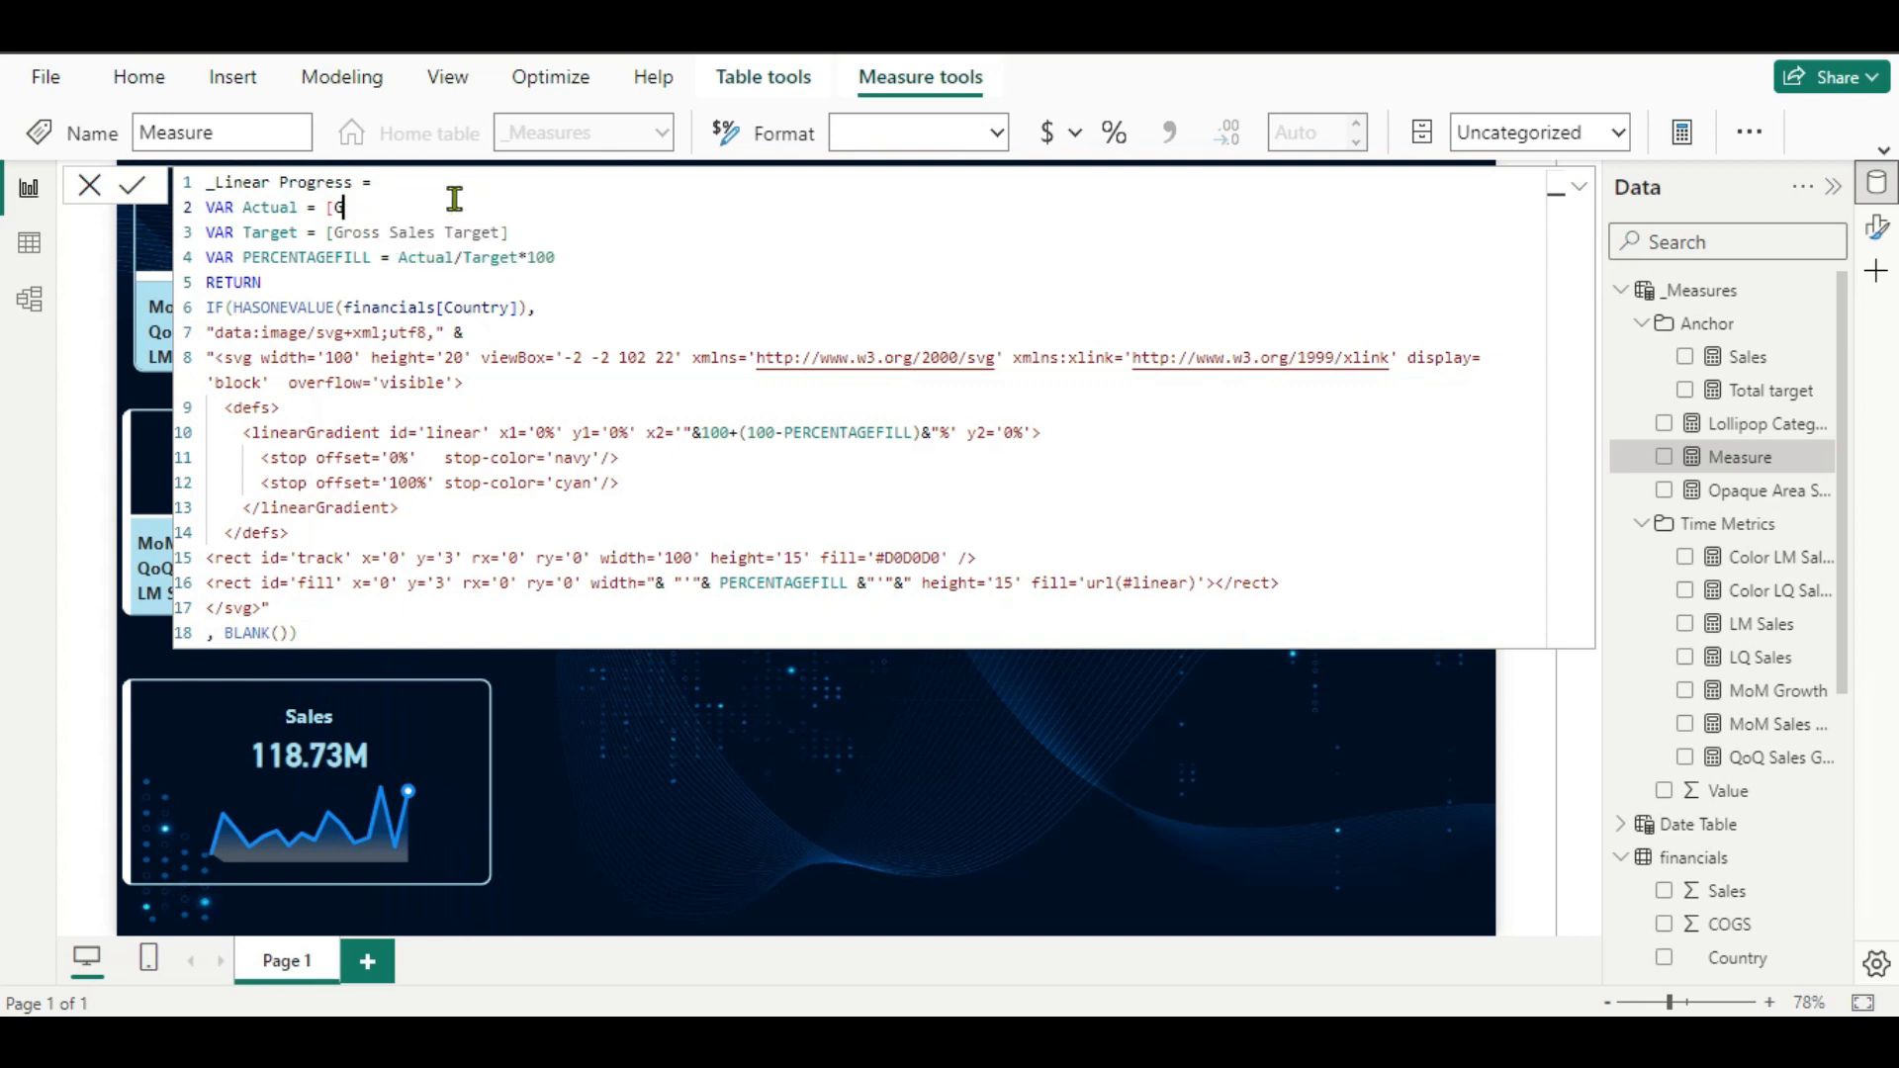
key(BackSpace)
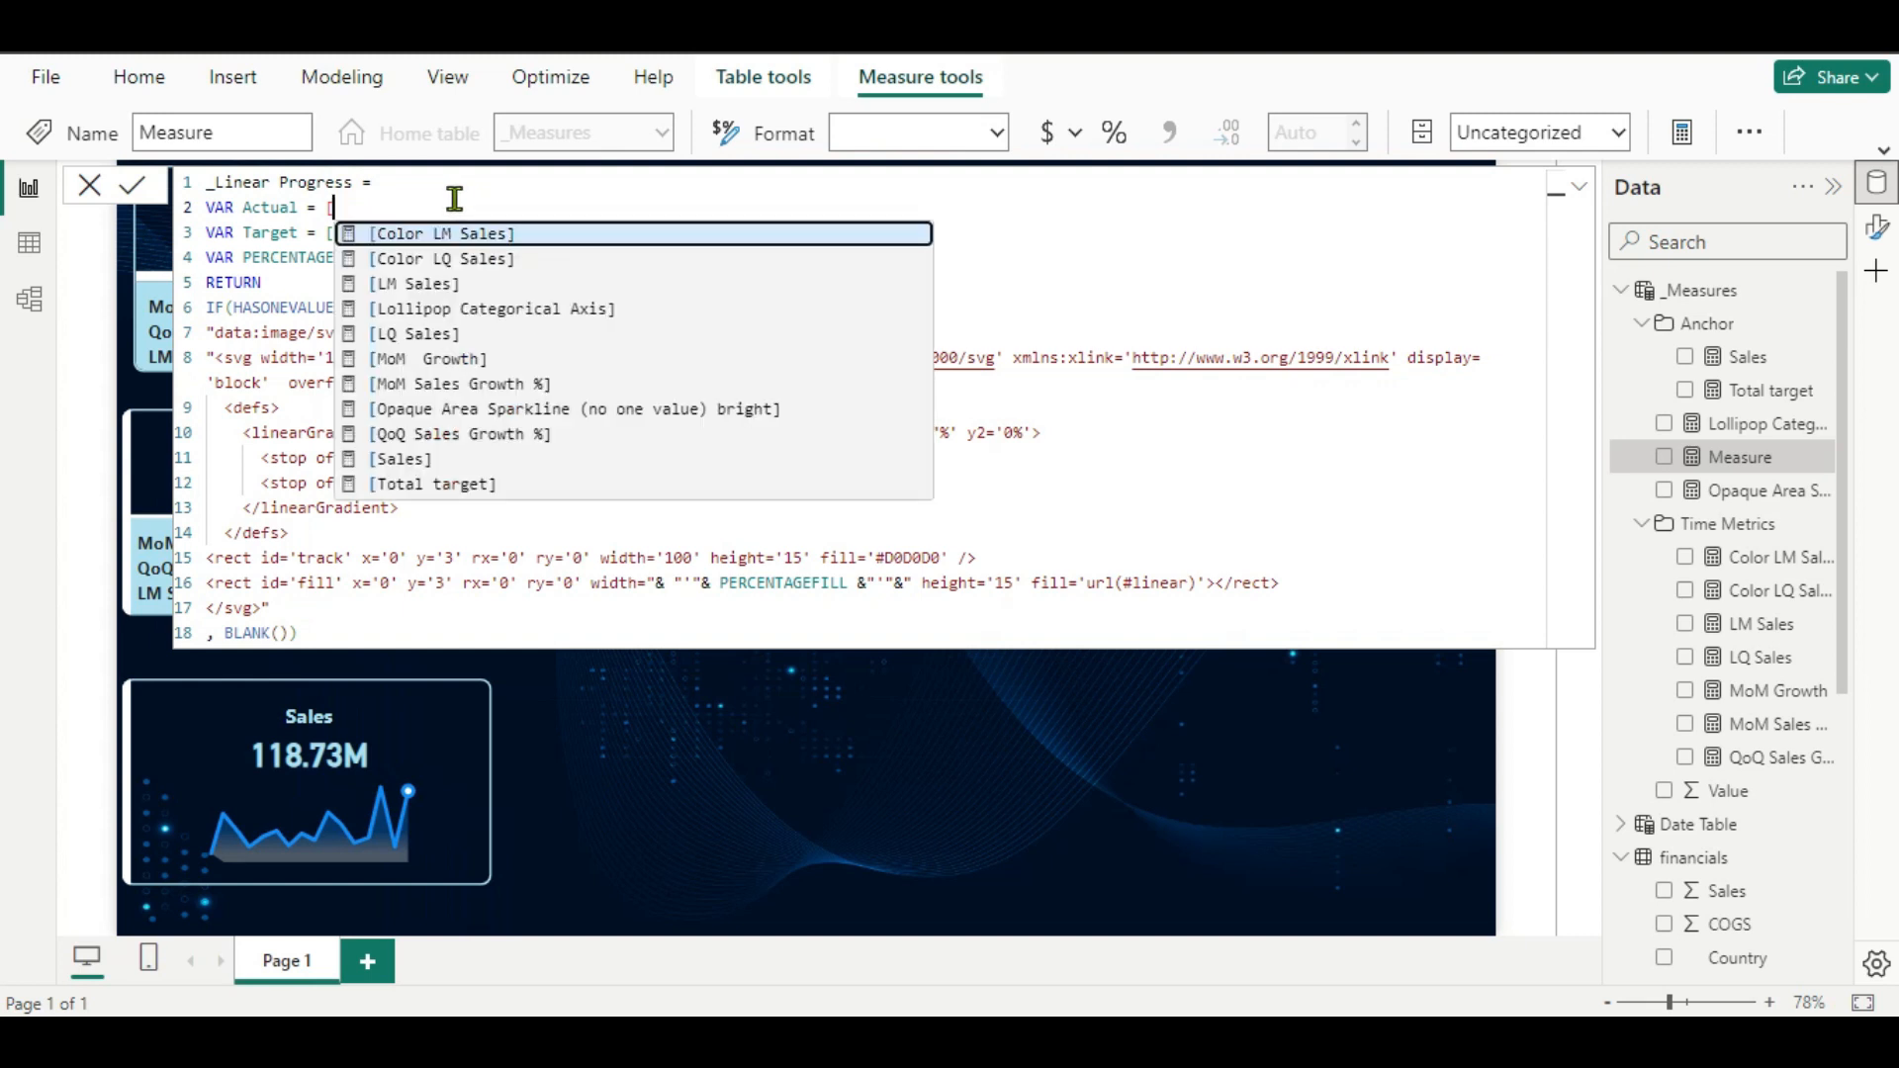
click(400, 459)
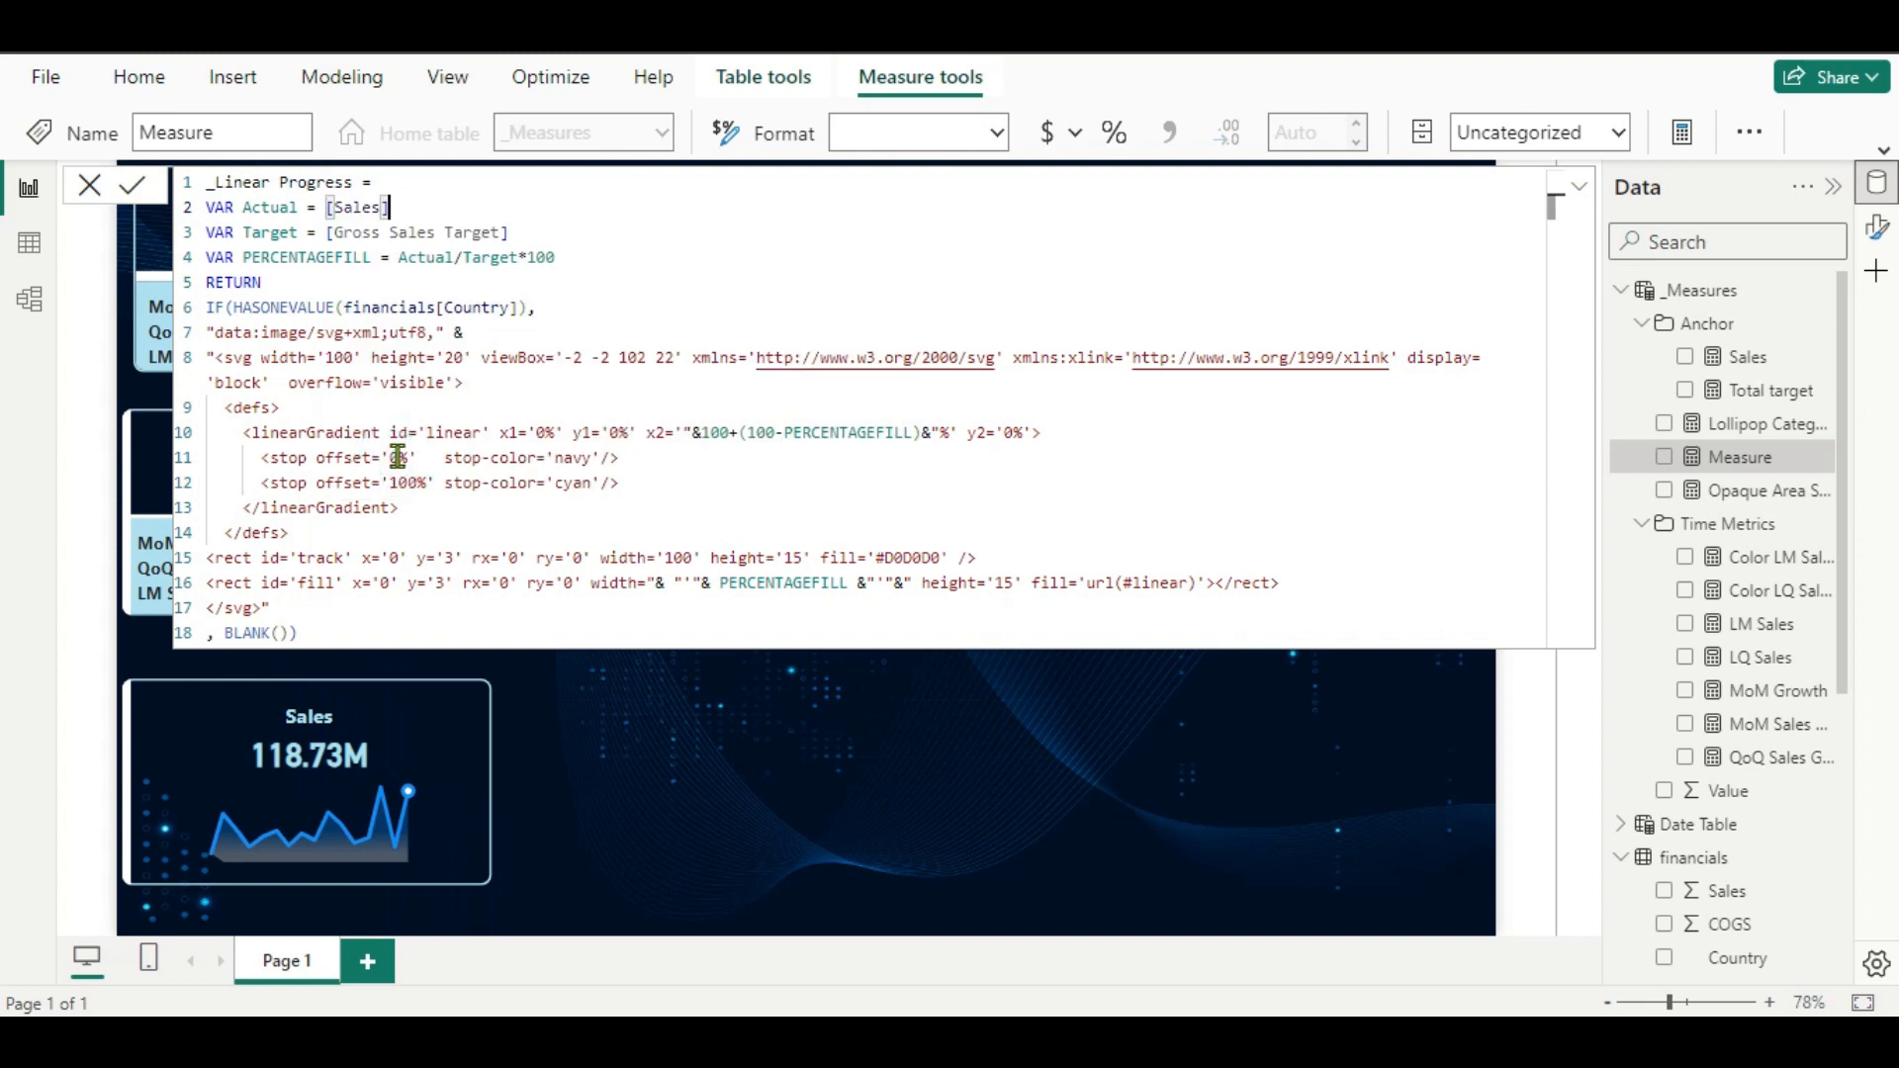
Replace the Target variable's reference with the [Total target] measure and commit the progress bar measure.
click(525, 237)
key(BackSpace)
key(BackSpace)
key(BackSpace)
key(BackSpace)
key(BackSpace)
key(BackSpace)
key(BackSpace)
key(BackSpace)
key(BackSpace)
key(BackSpace)
key(BackSpace)
key(BackSpace)
key(BackSpace)
key(BackSpace)
key(BackSpace)
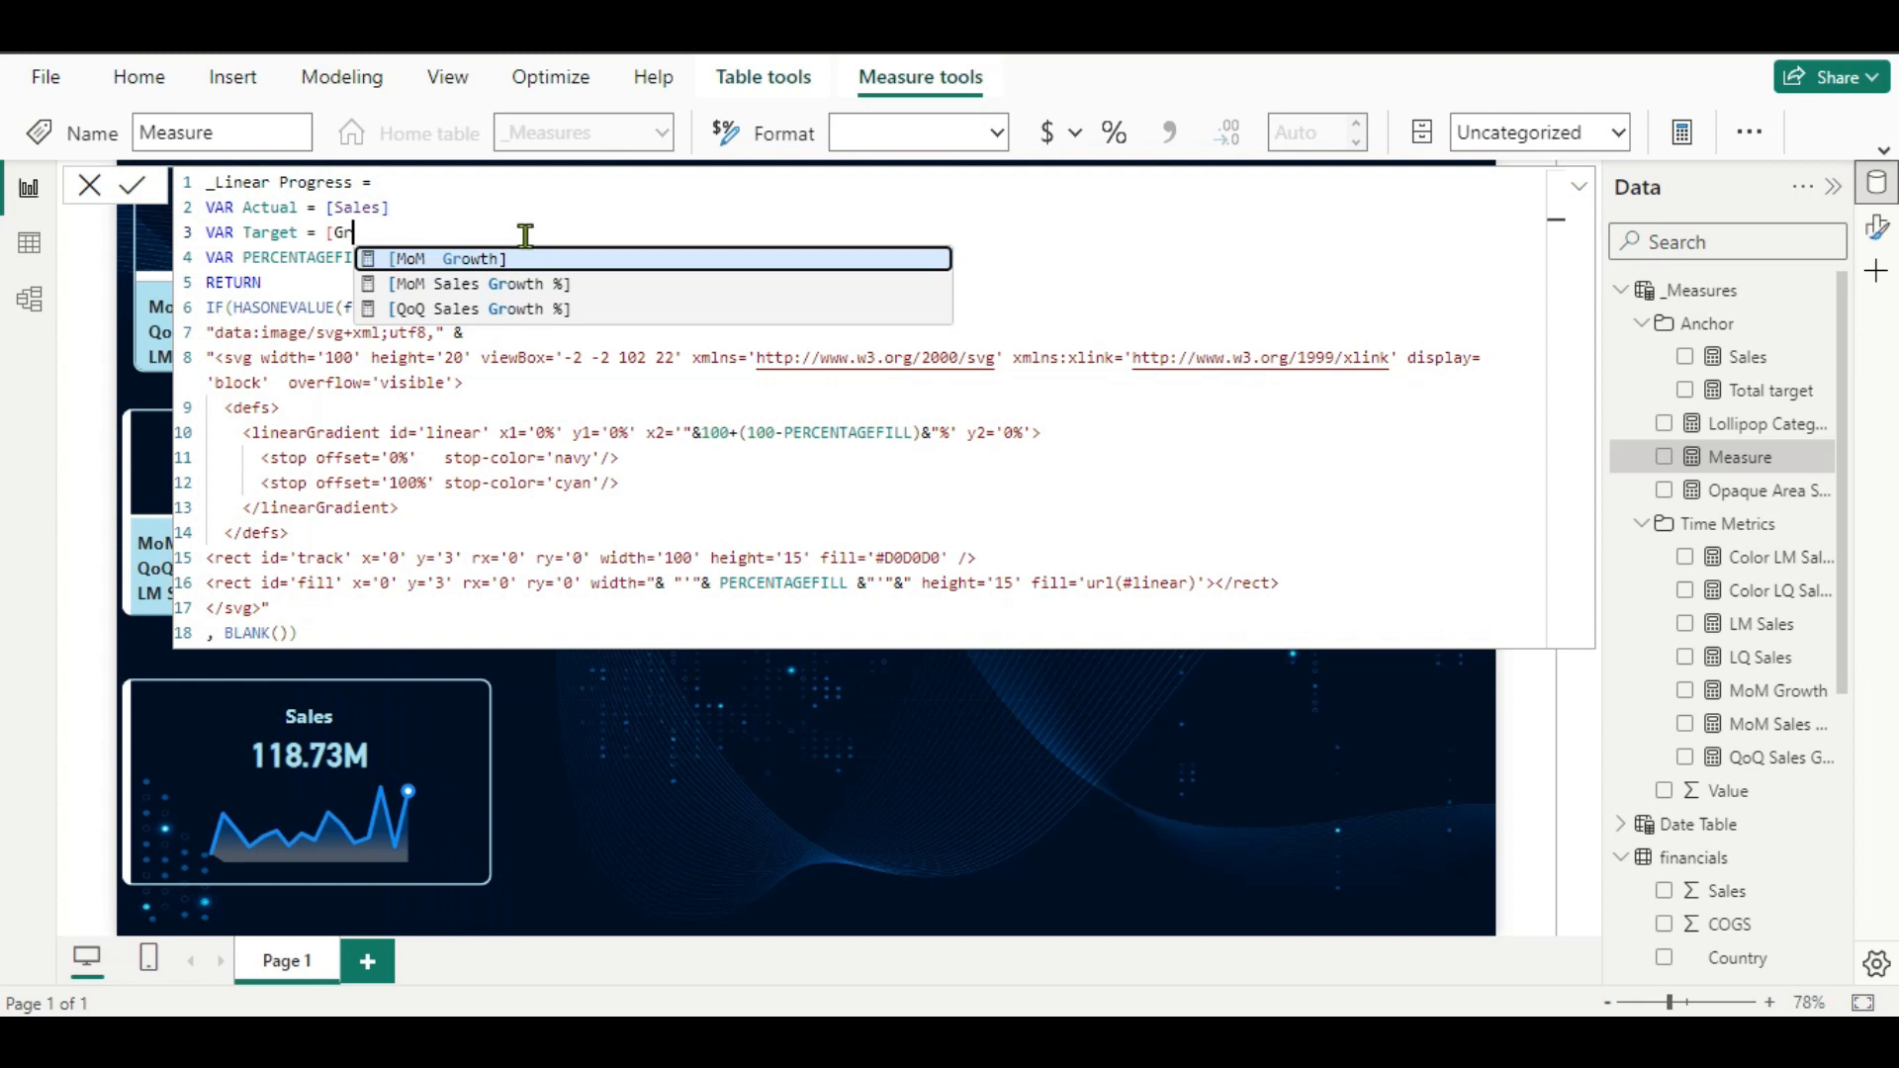
key(BackSpace)
key(BackSpace)
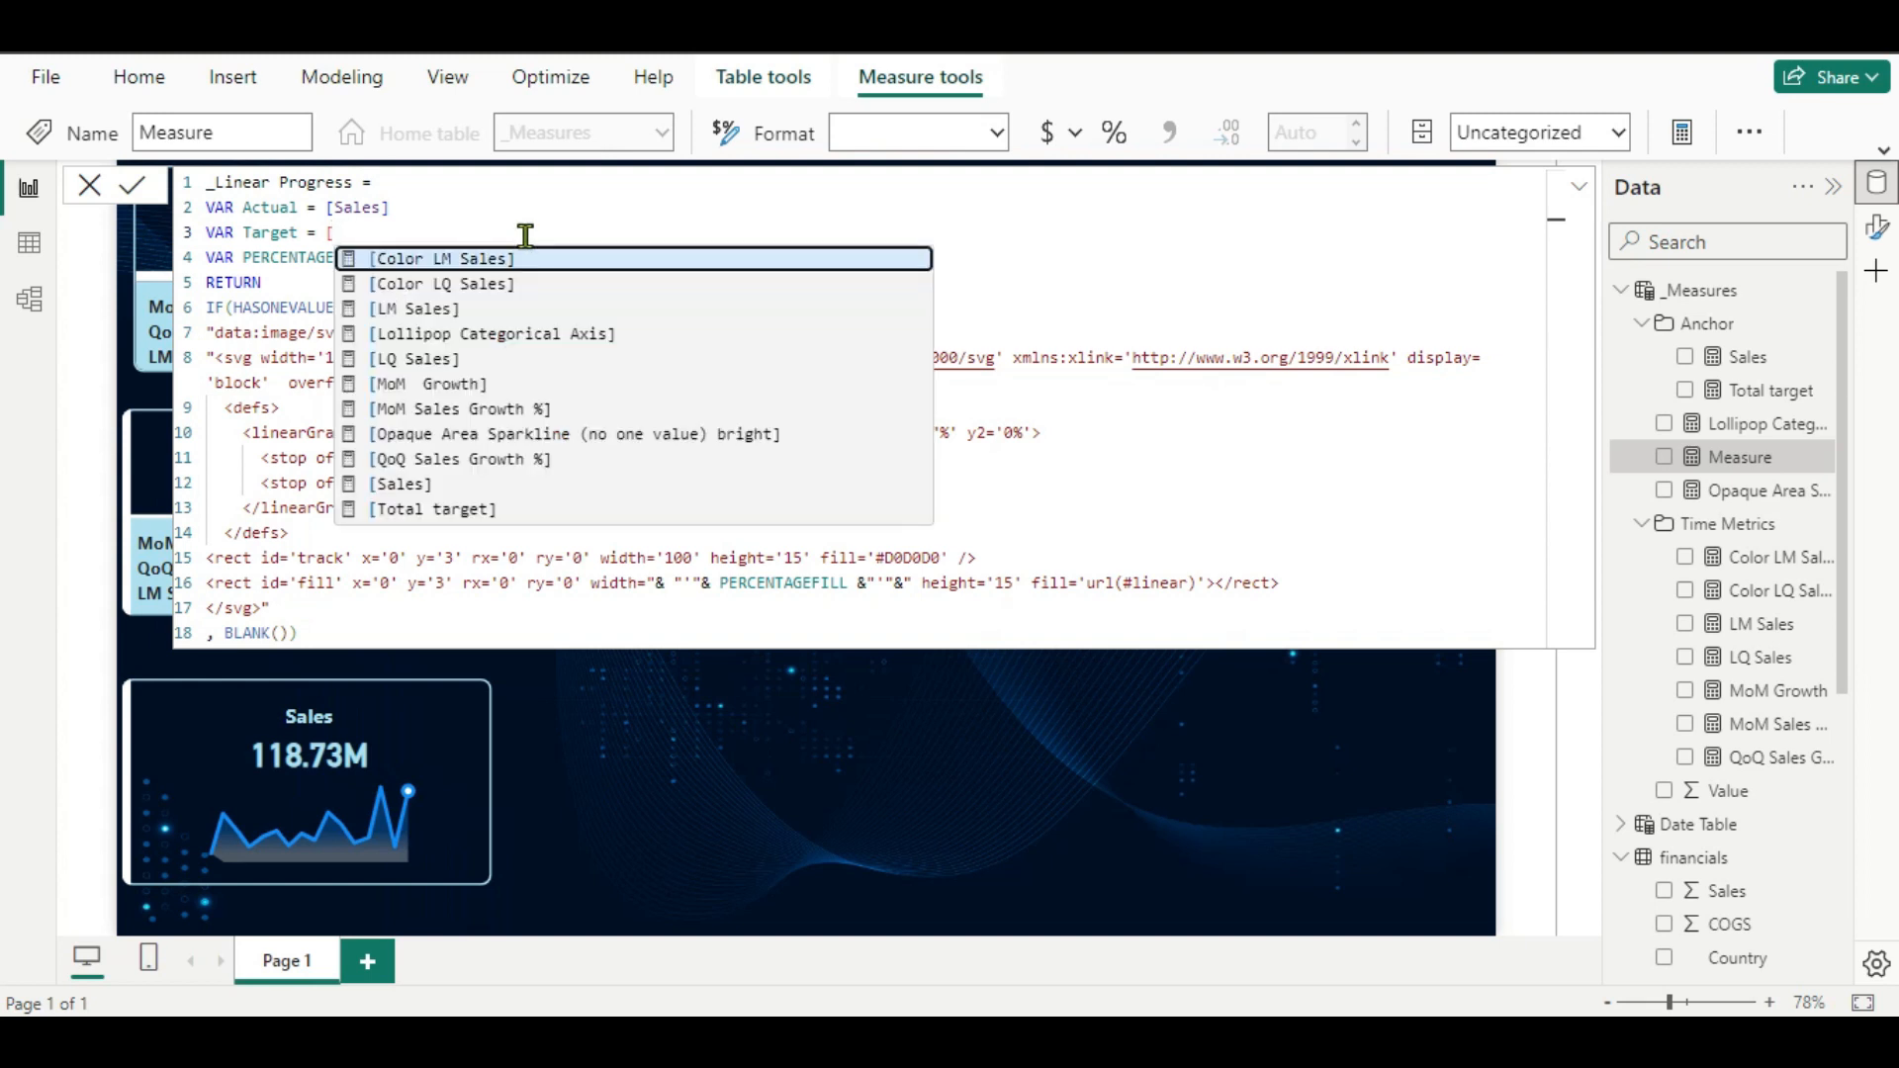
click(463, 510)
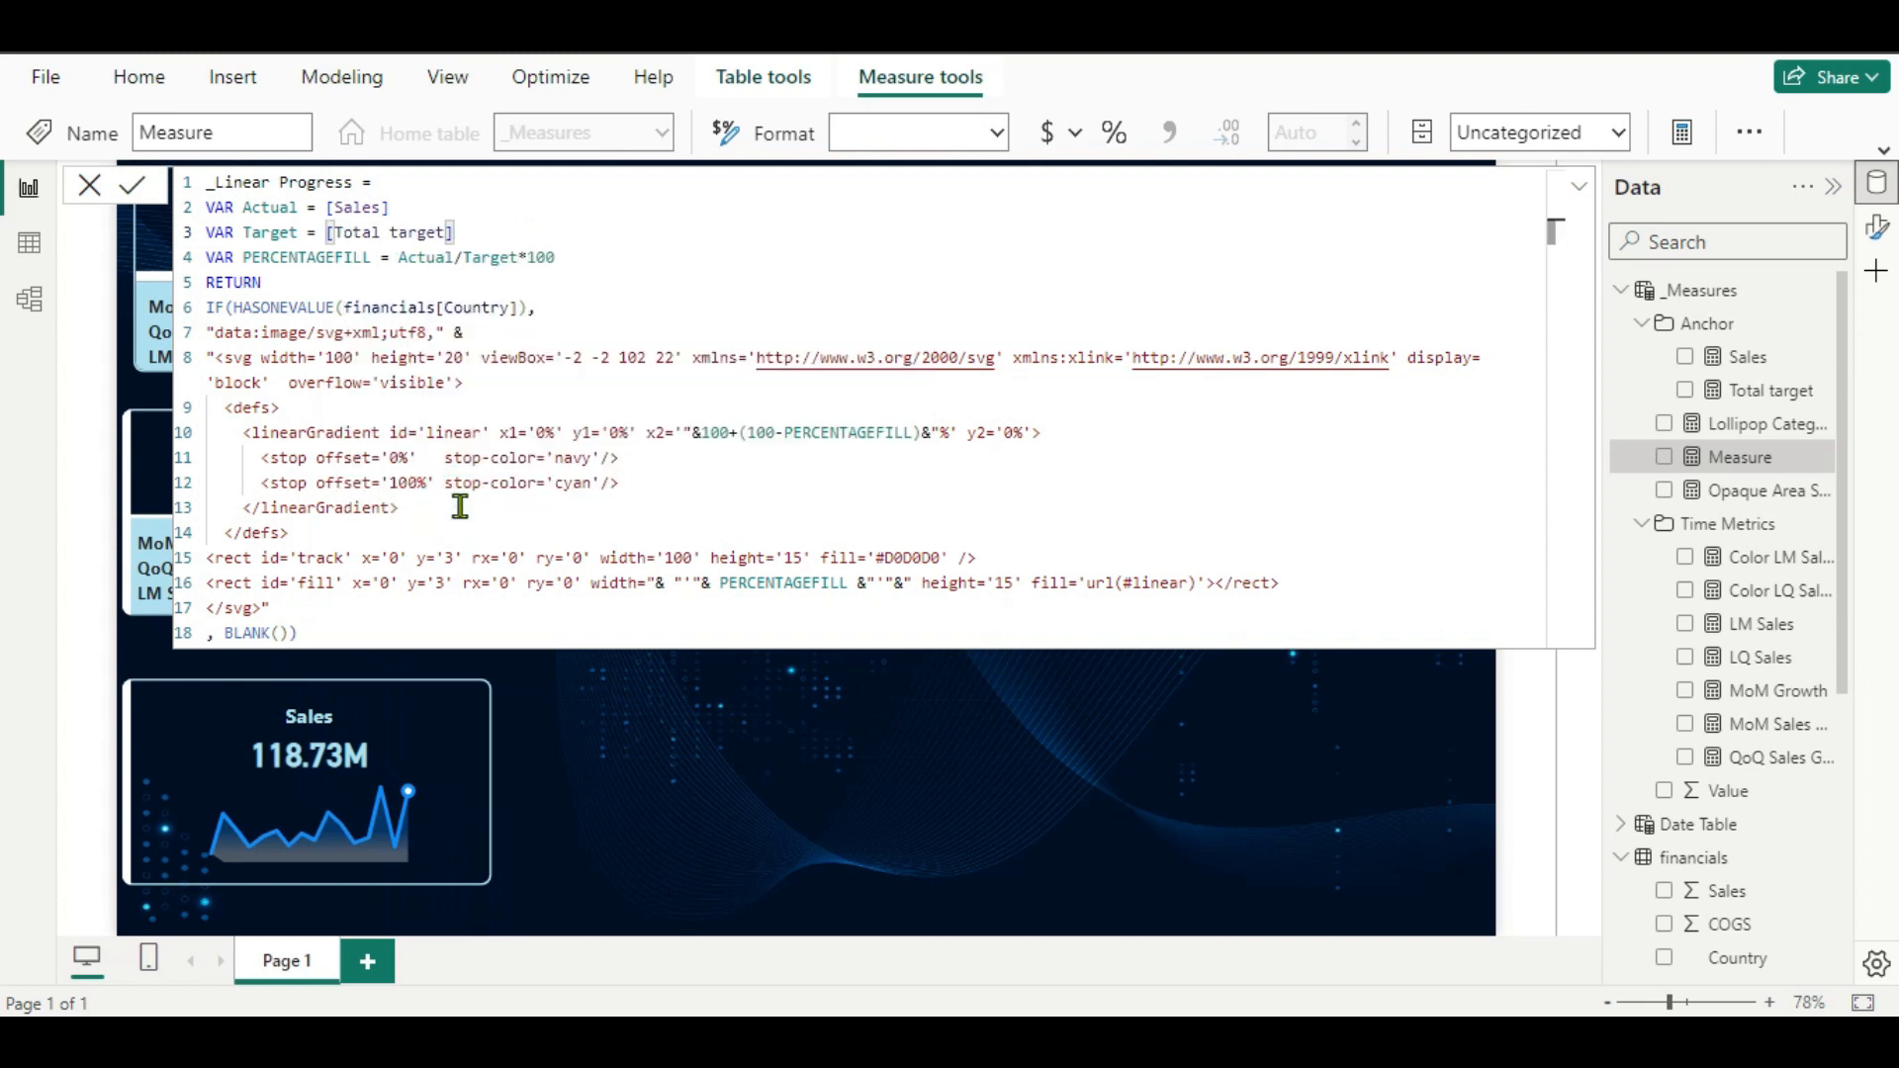
key(Return)
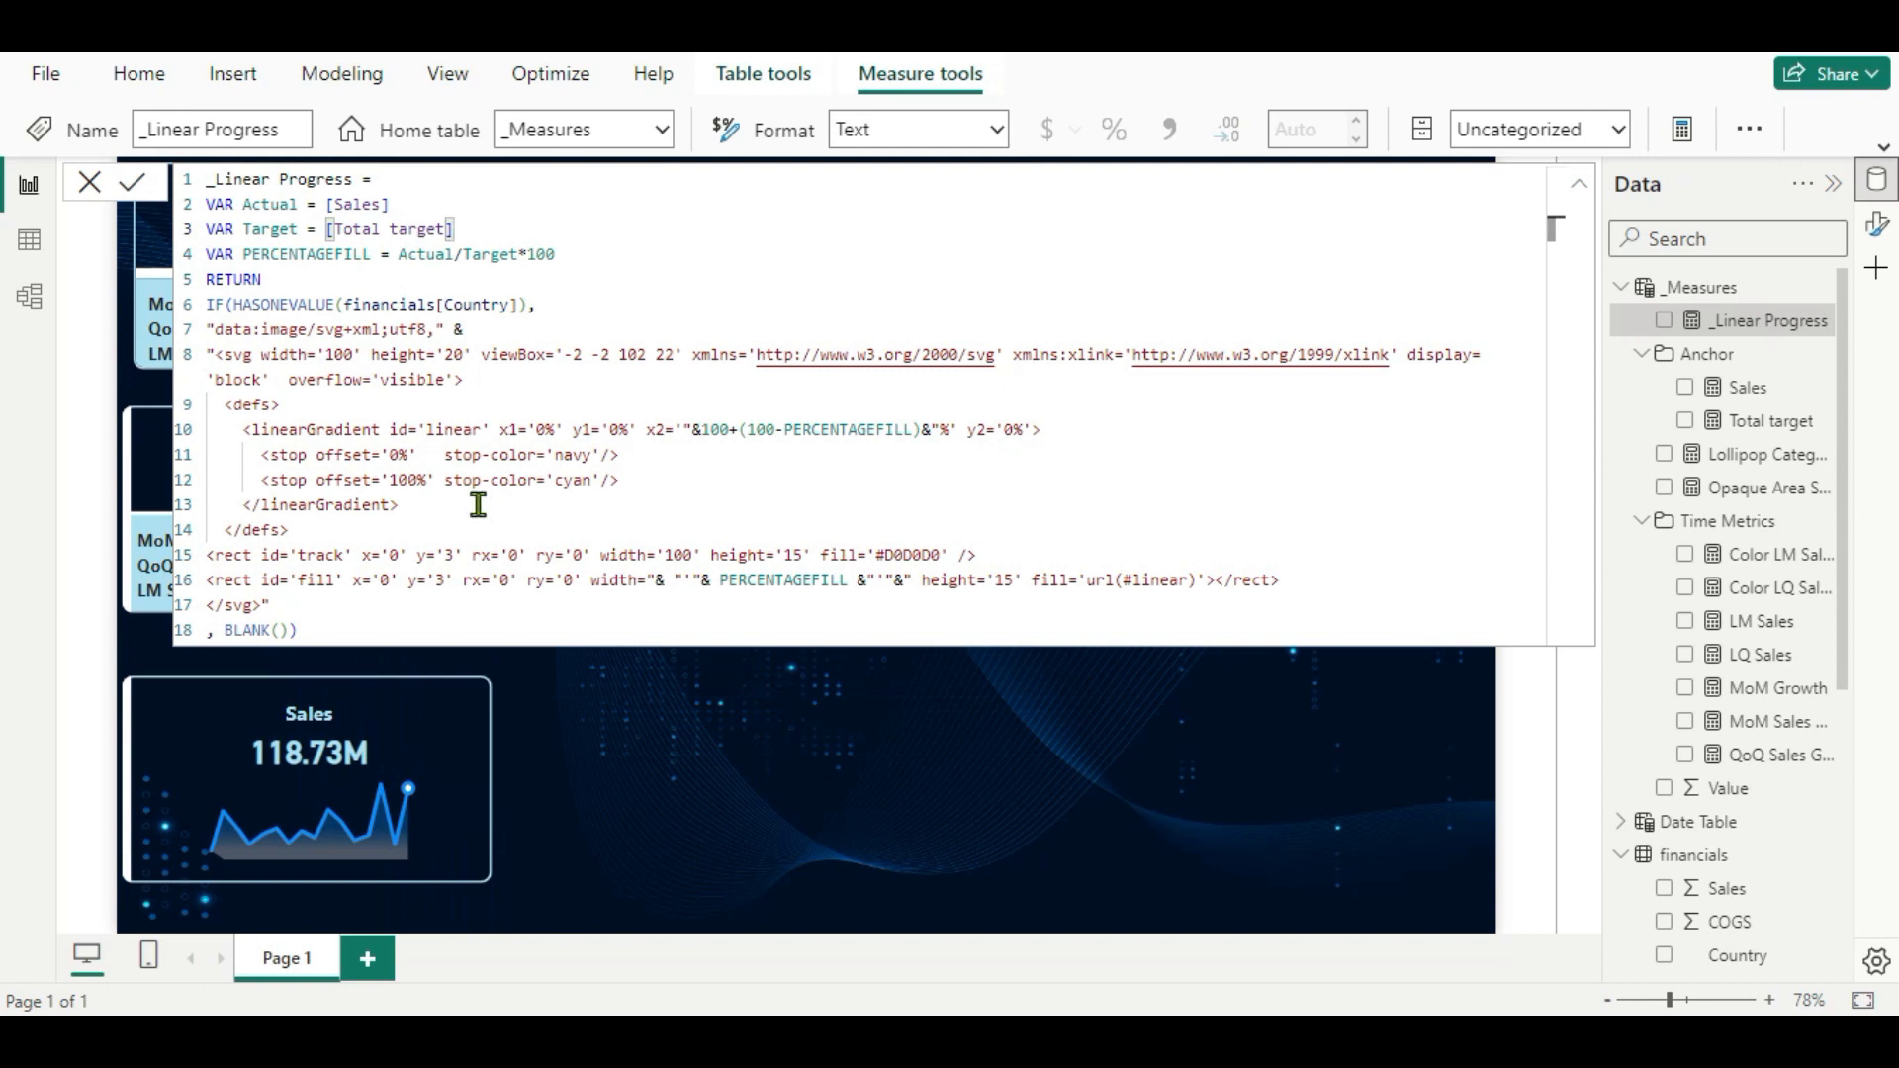
Remove the IF(HASONEVALUE(financials[Country]) wrapper and its closing BLANK() argument from the _Linear Progress measure, and commit the formula.
drag(543, 304, 197, 297)
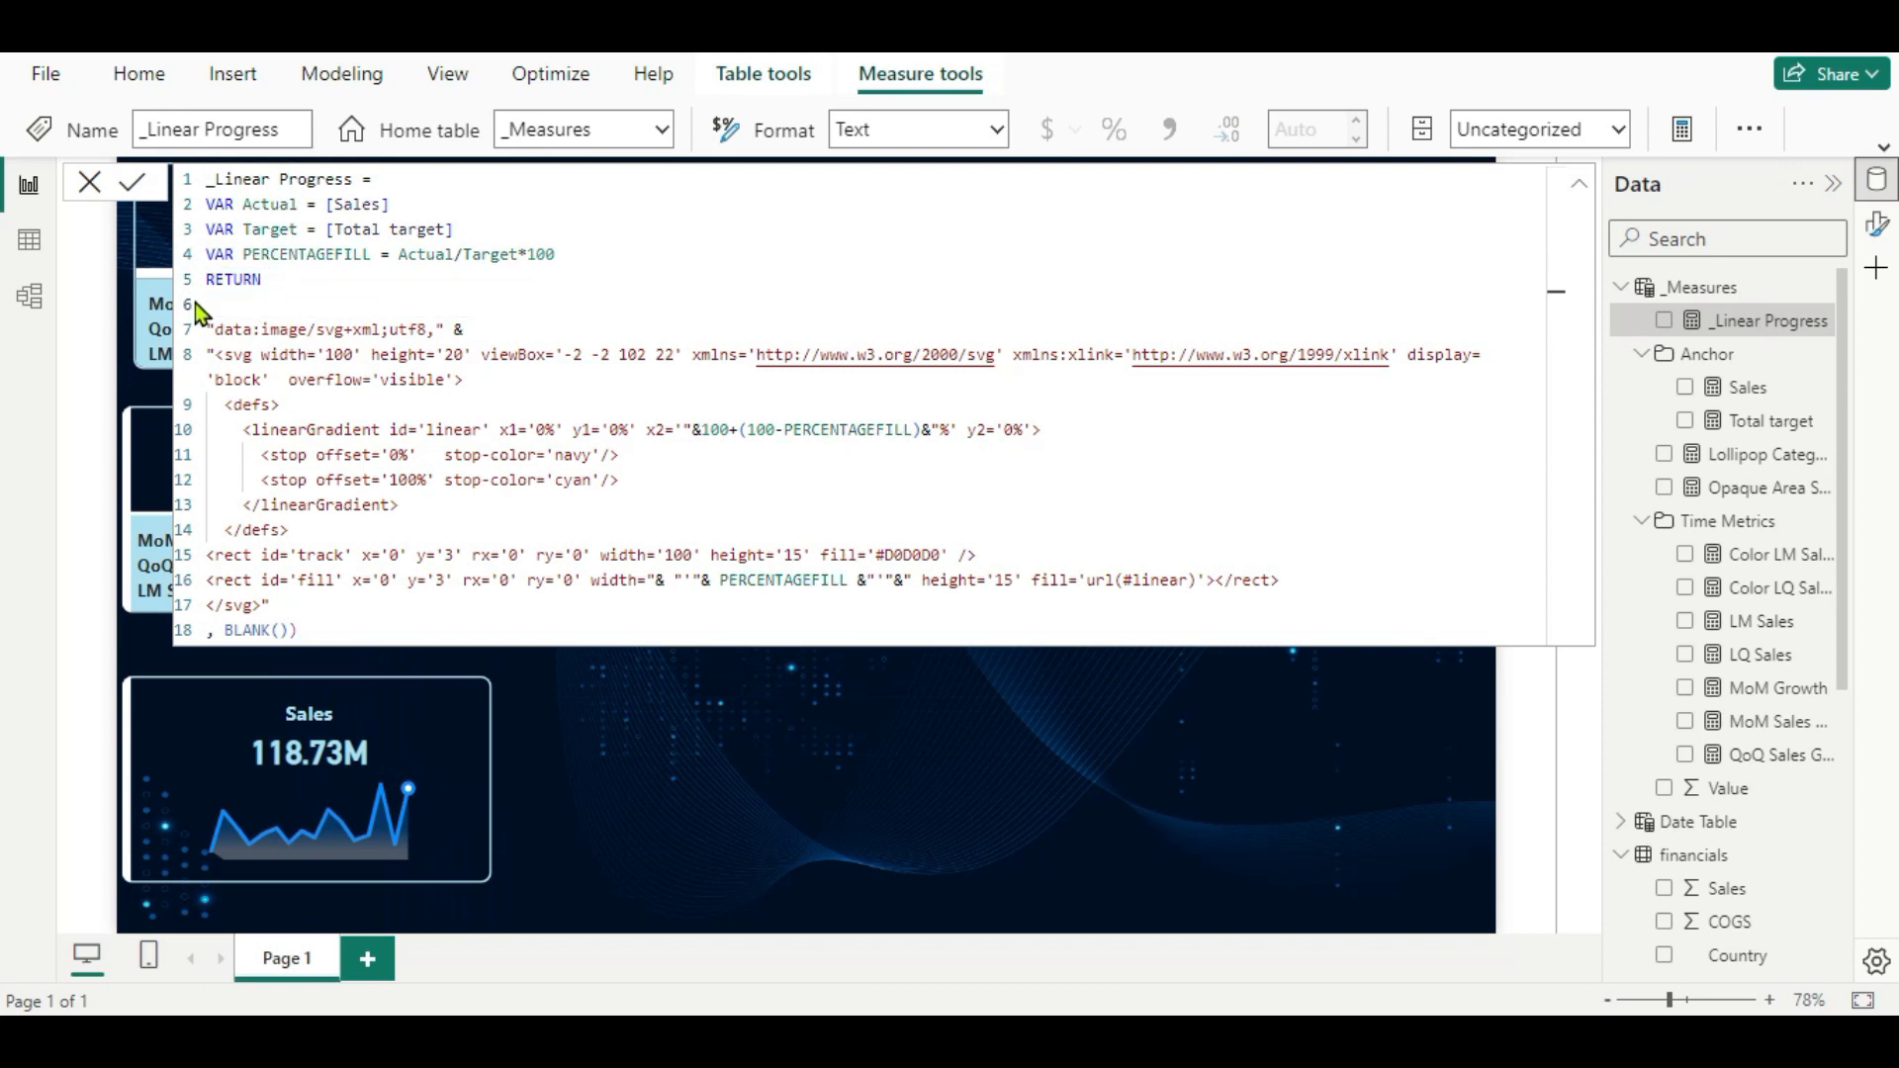
click(304, 617)
click(298, 631)
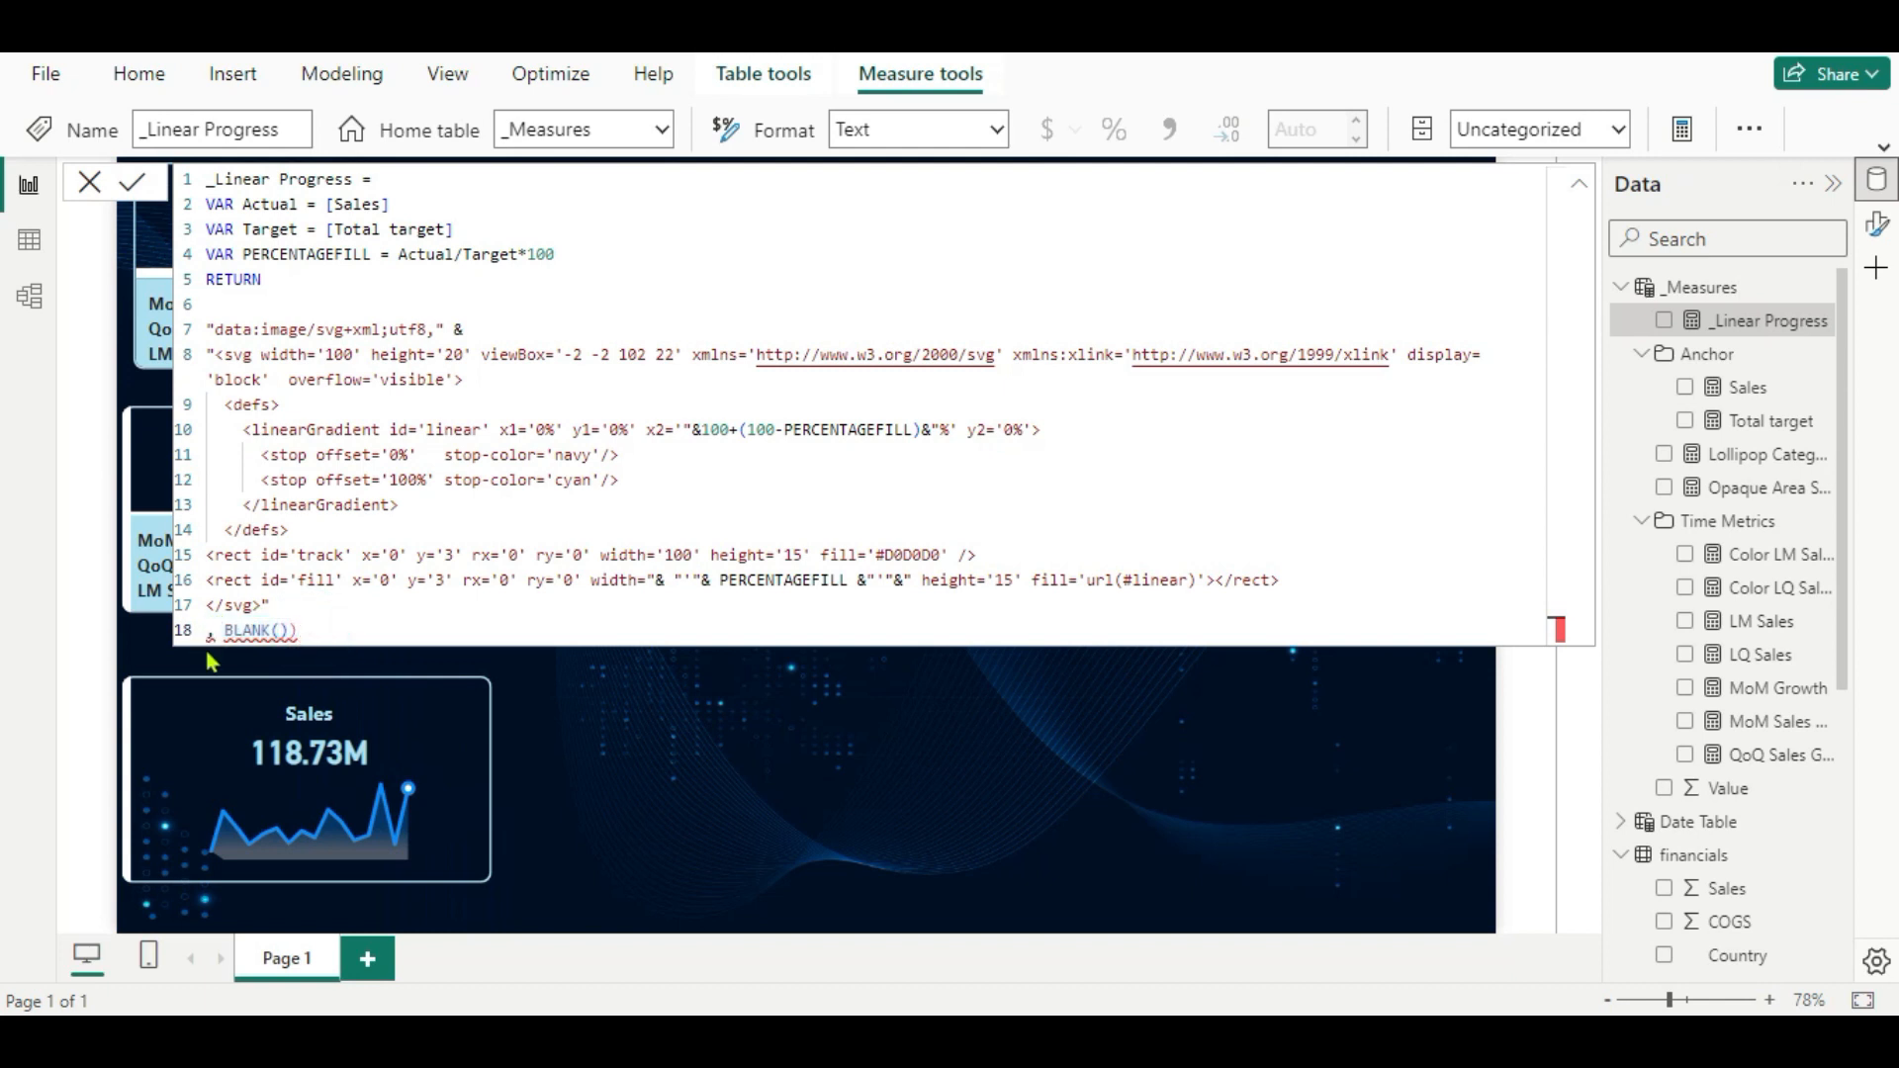
drag(302, 631, 182, 633)
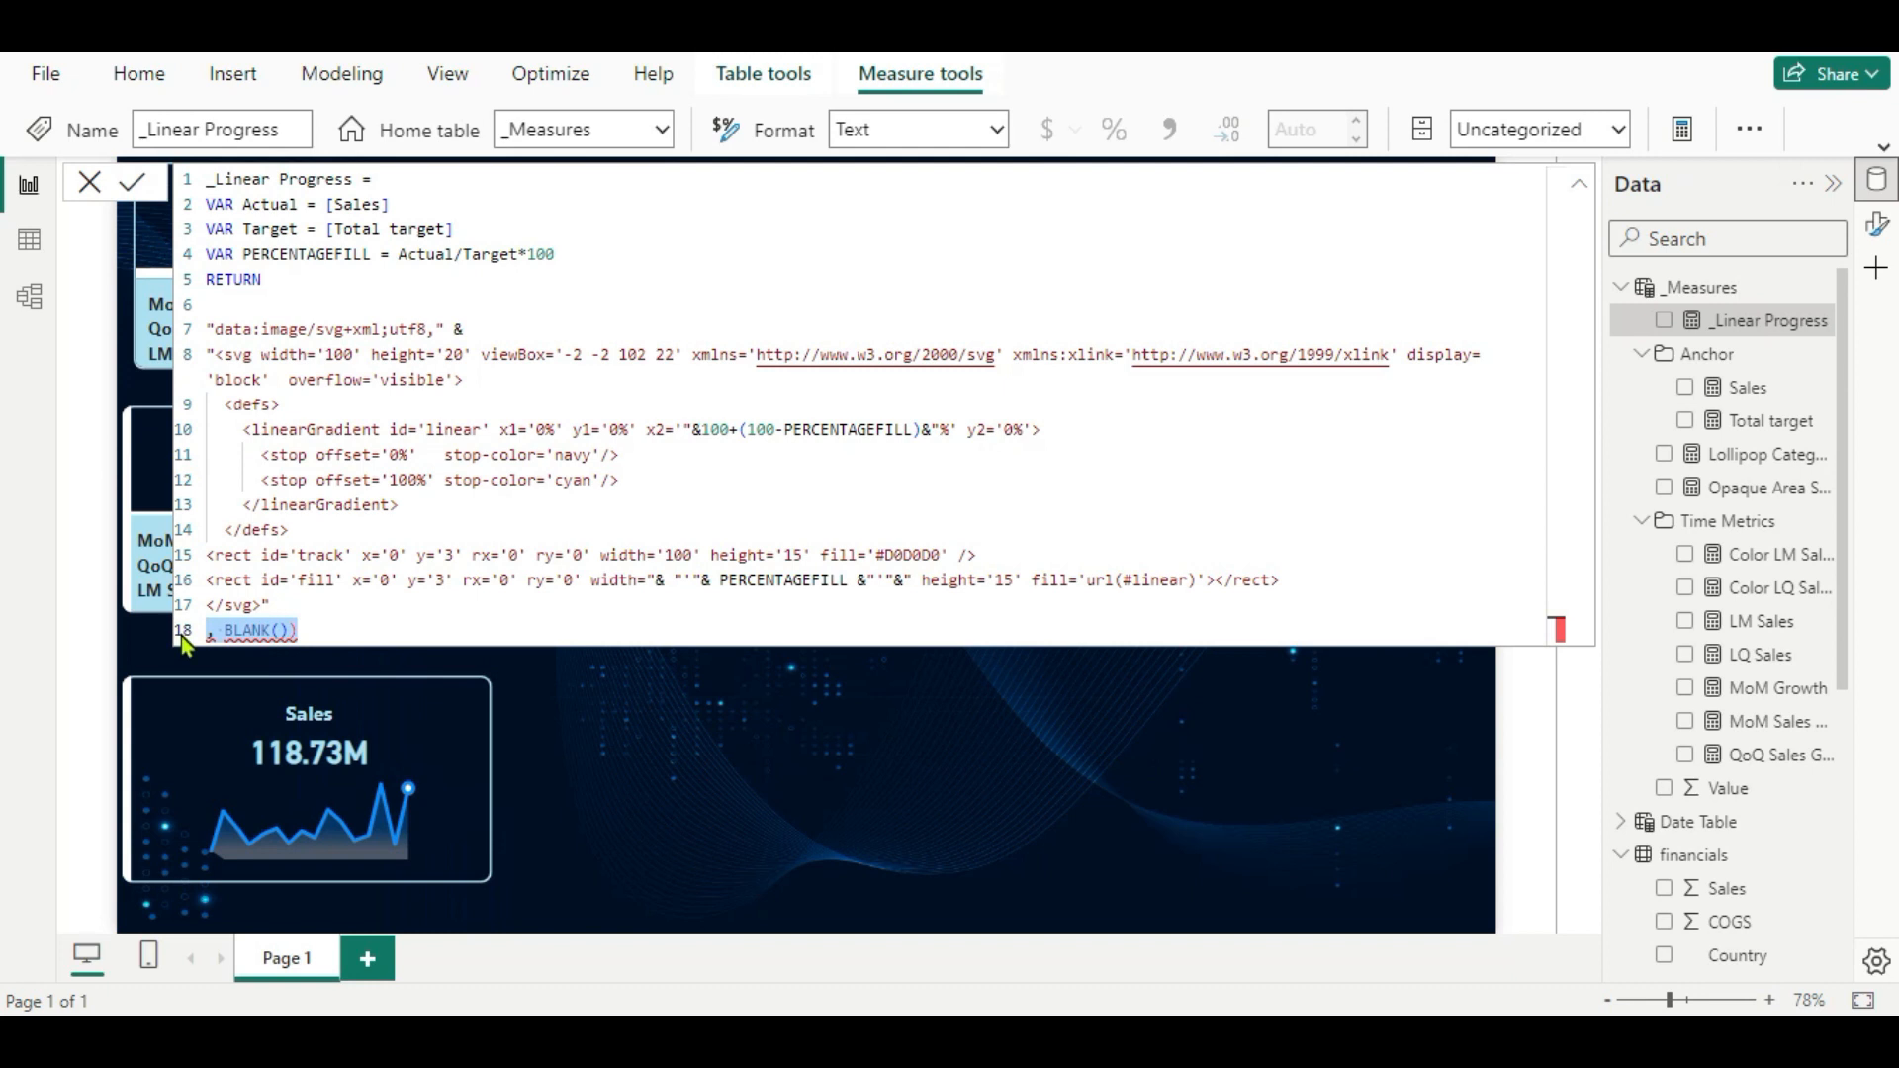
key(BackSpace)
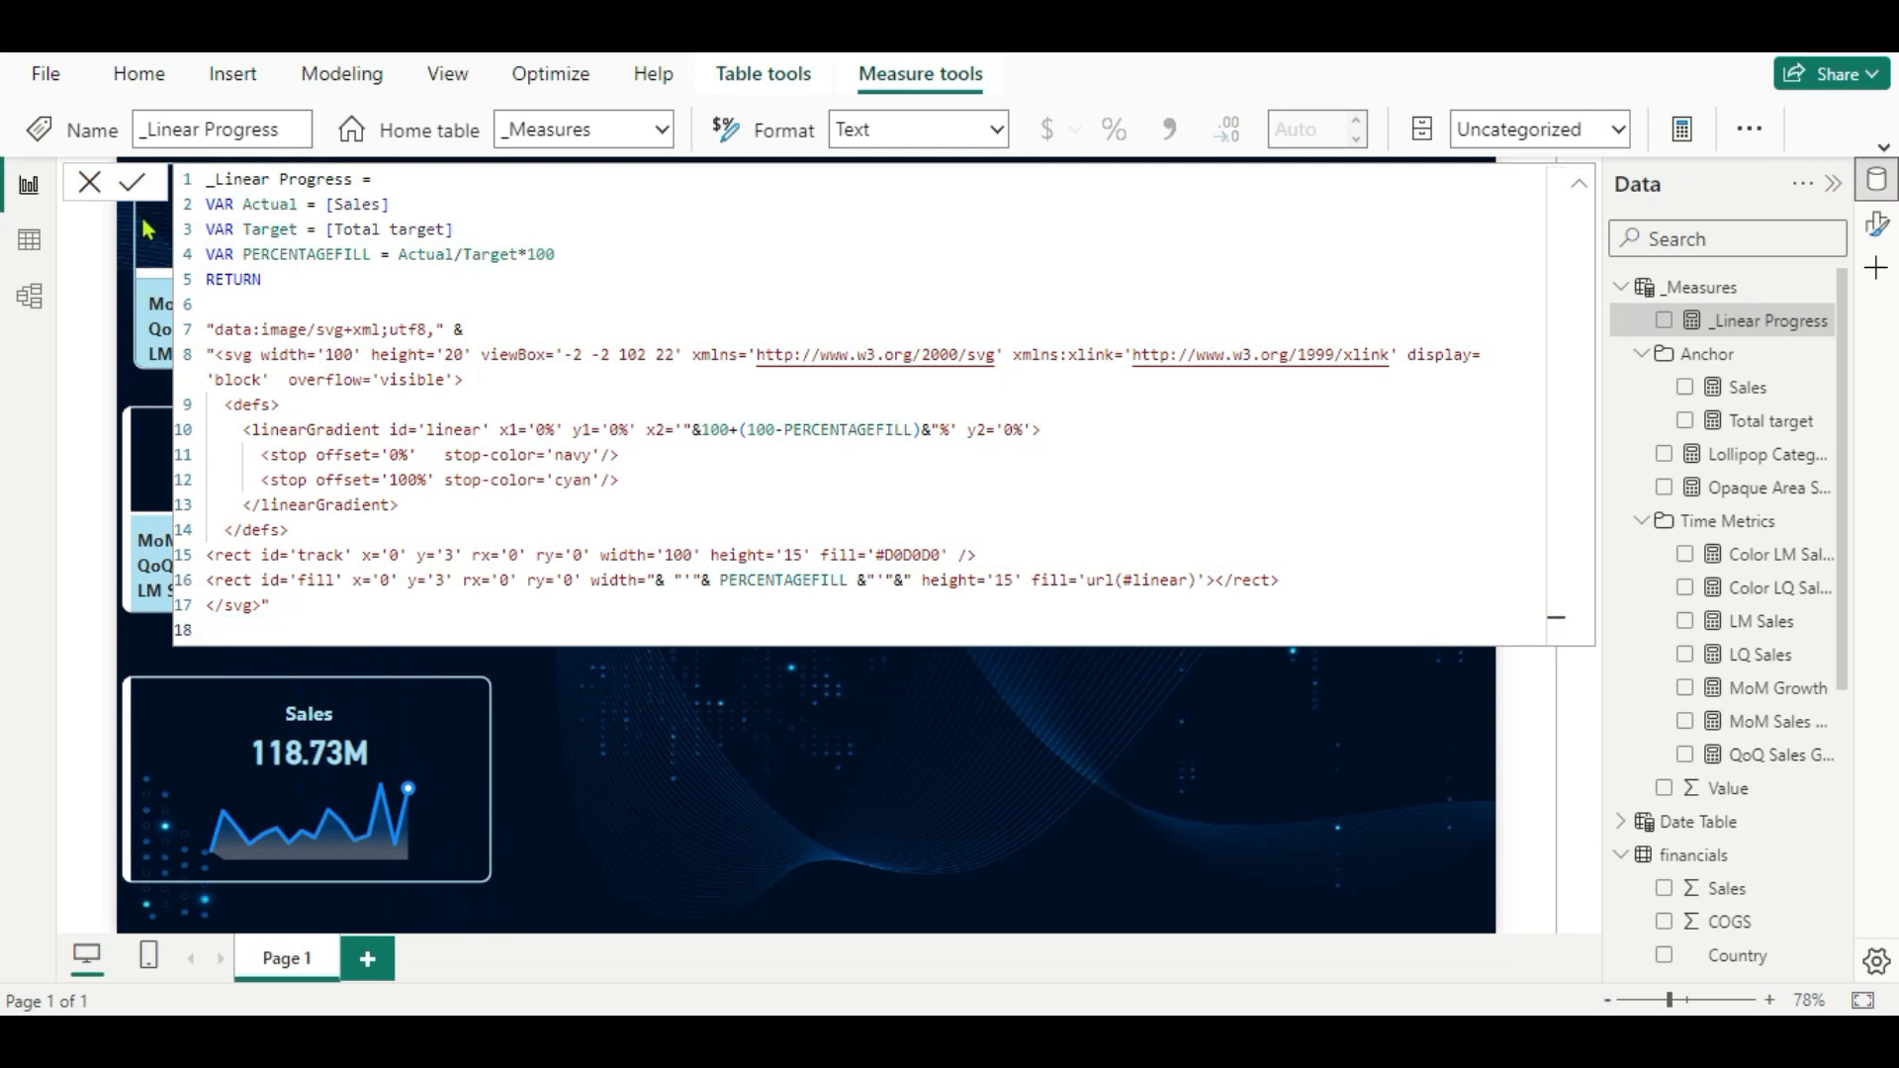
click(136, 182)
click(89, 184)
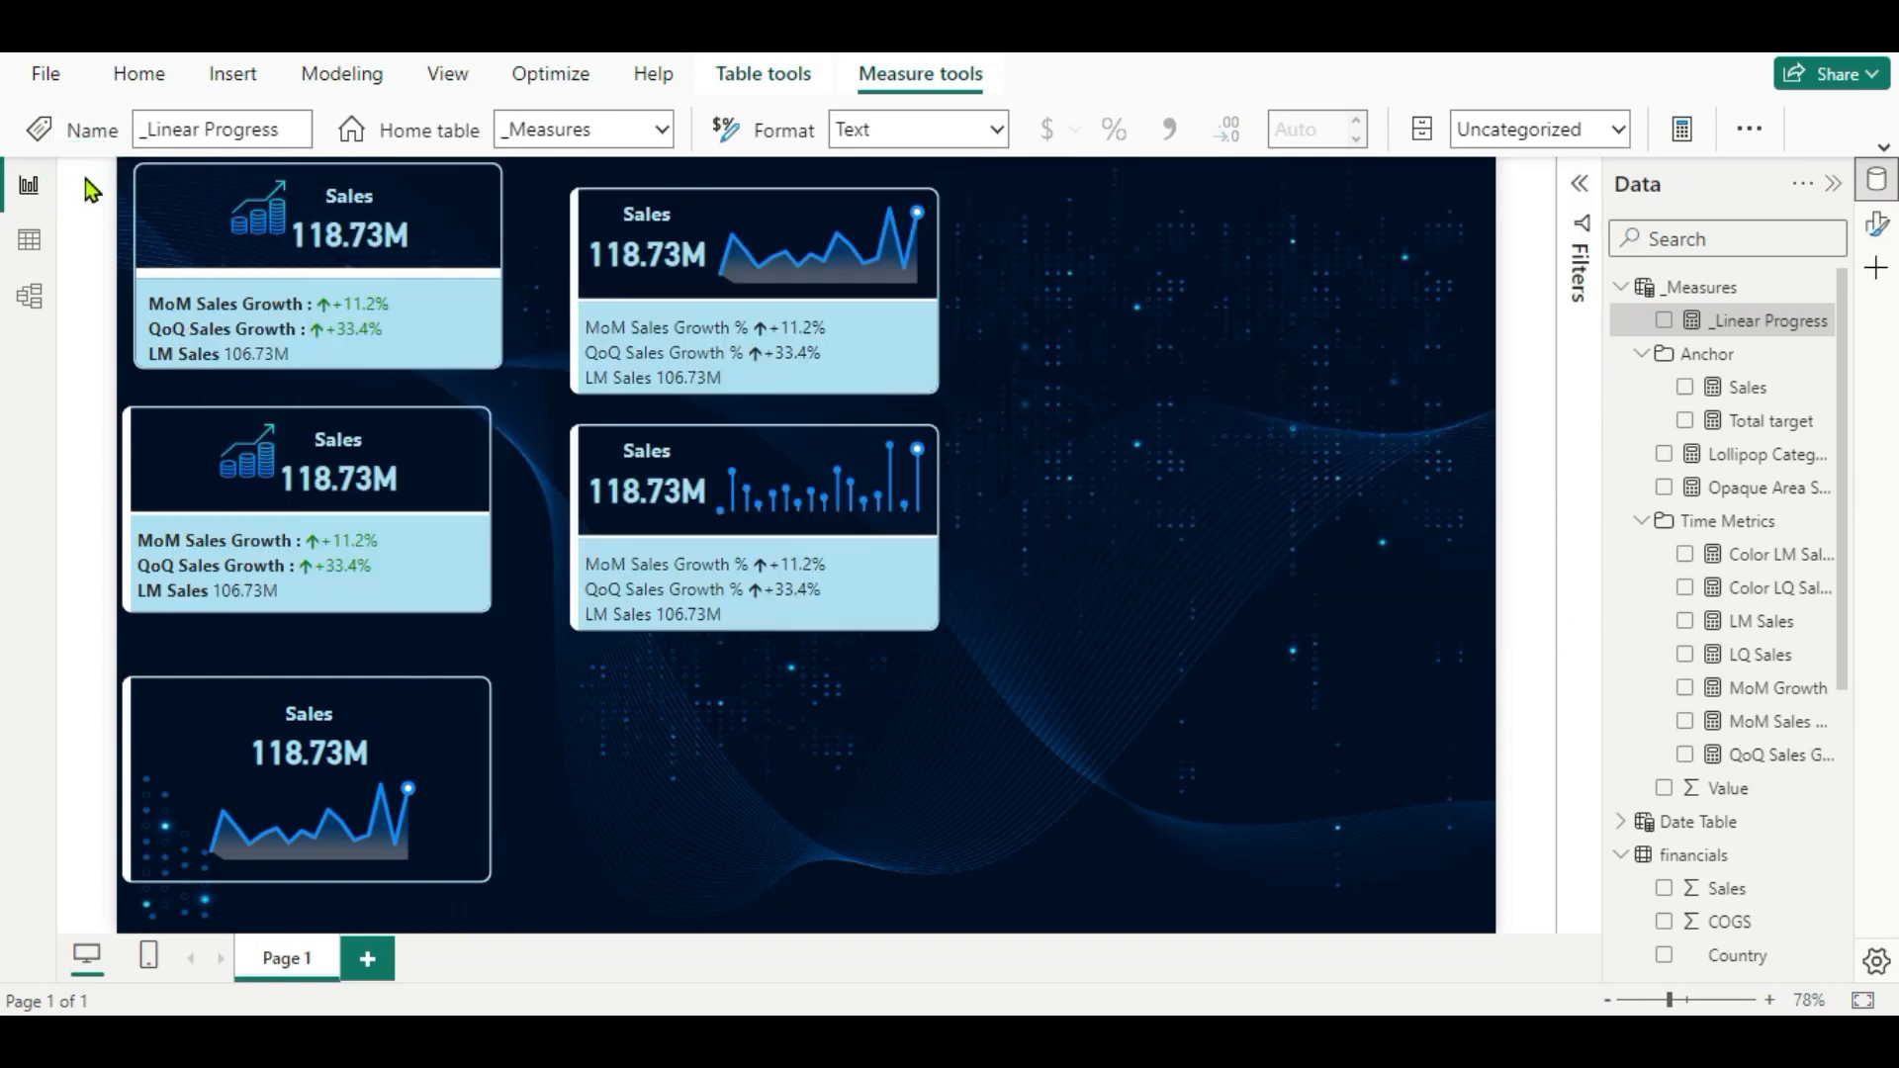
Duplicate the Sales card with the lollipop chart and place the copy directly below it, level with the large sparkline card.
click(881, 569)
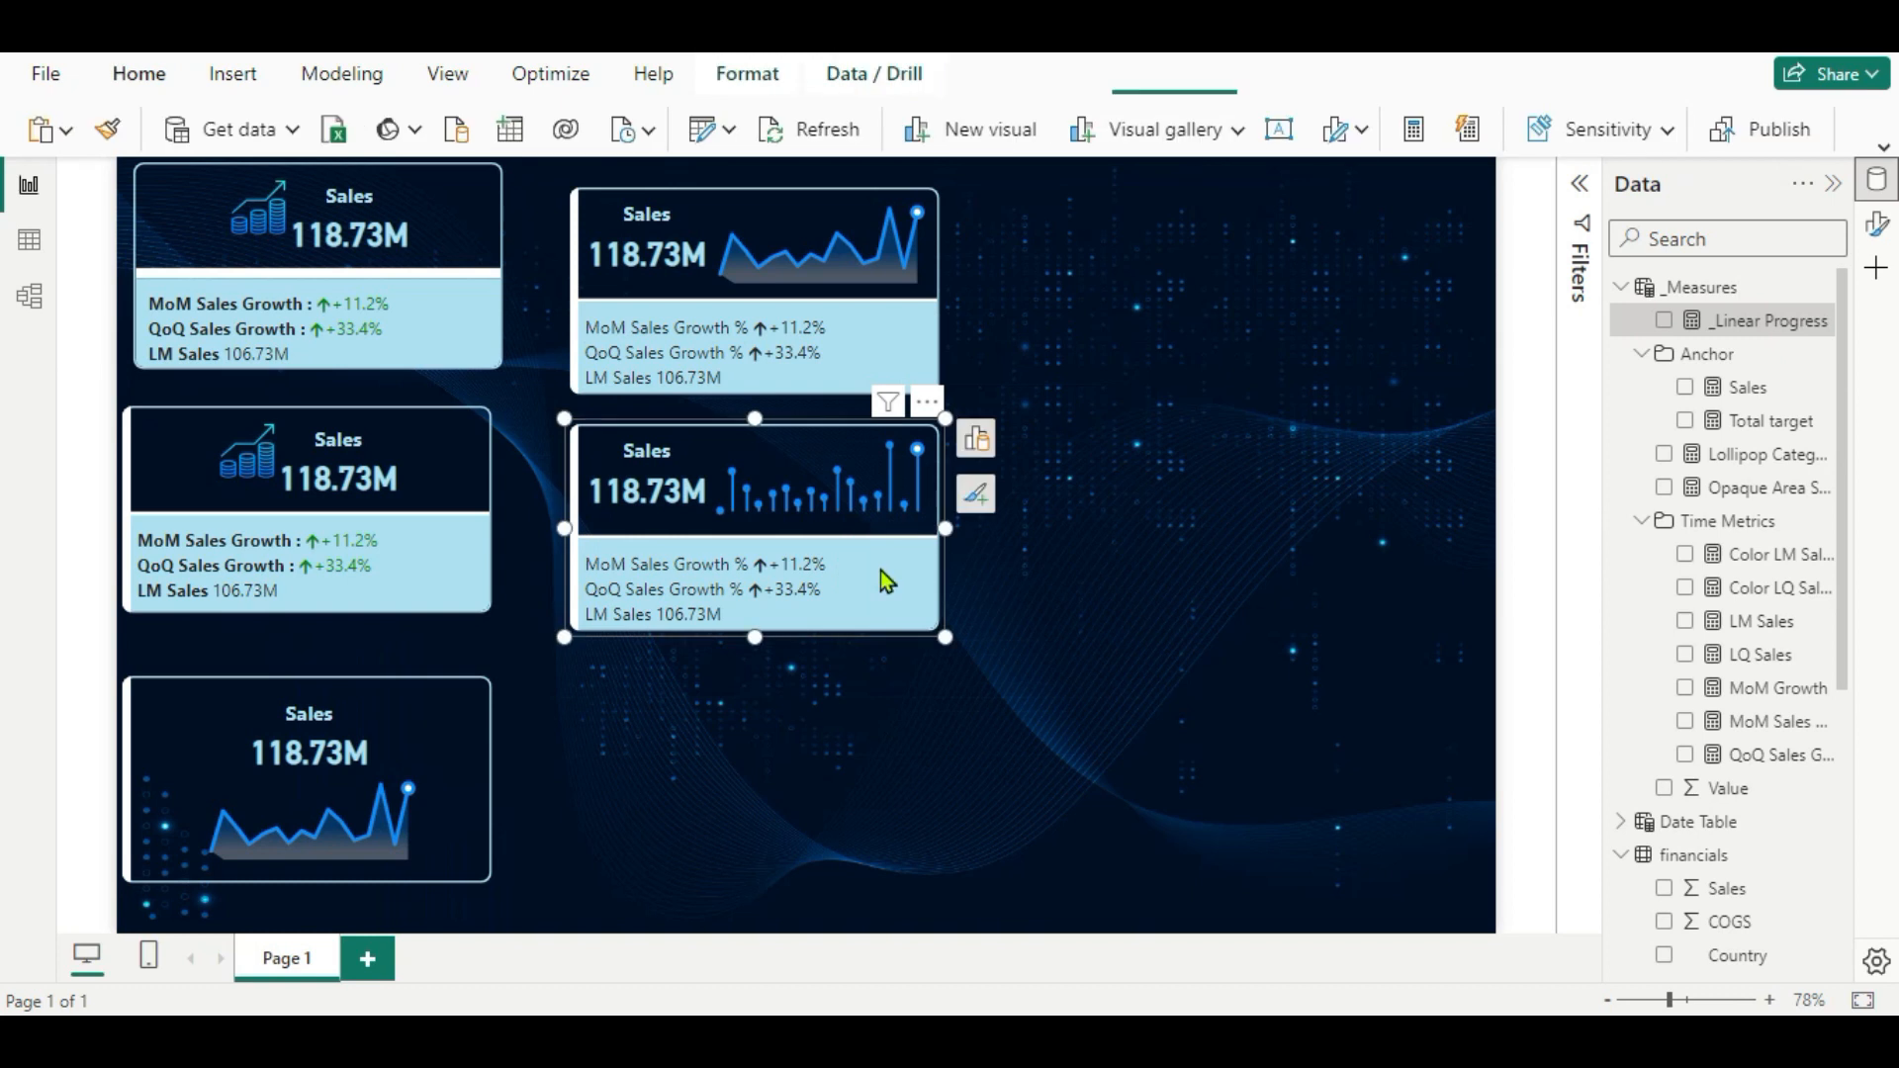
key(ctrl+c)
key(ctrl+v)
drag(880, 570, 865, 811)
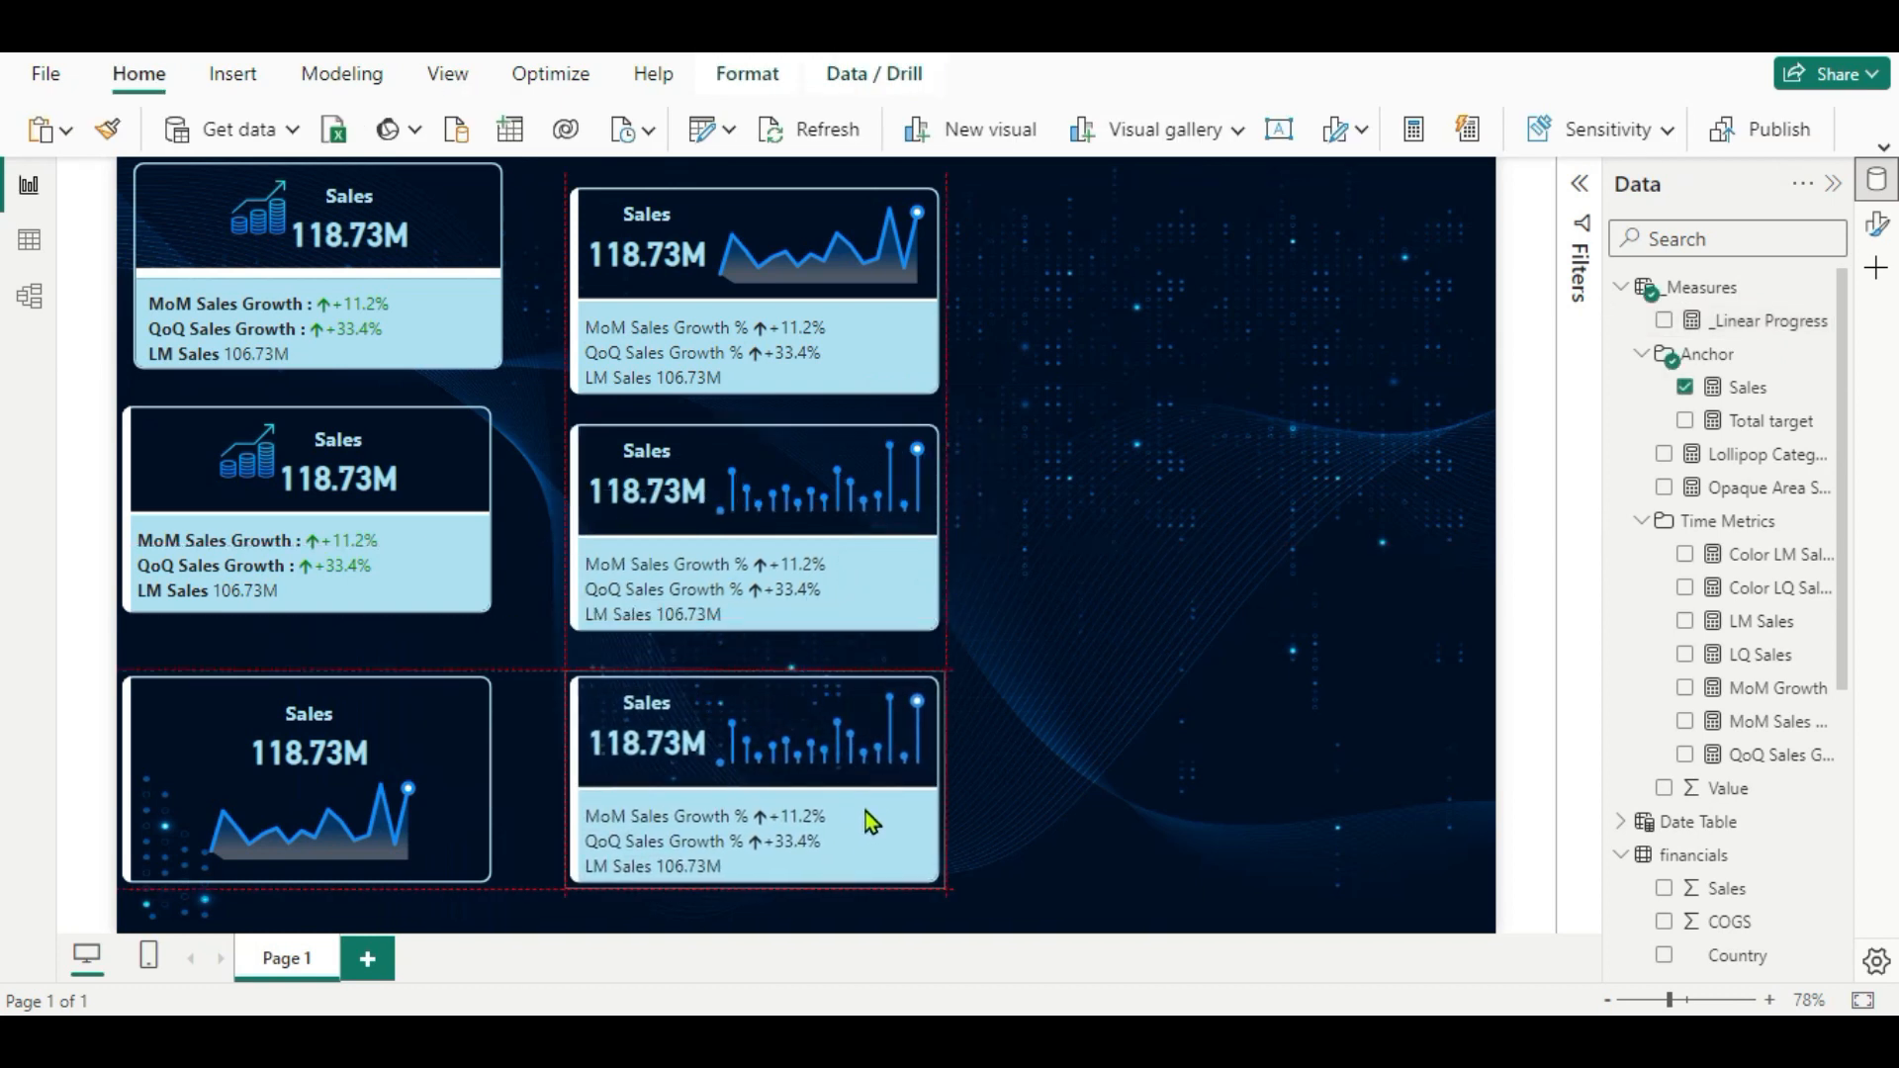
Remove the image URL's conditional formatting from the new card copy's series image settings.
click(1877, 229)
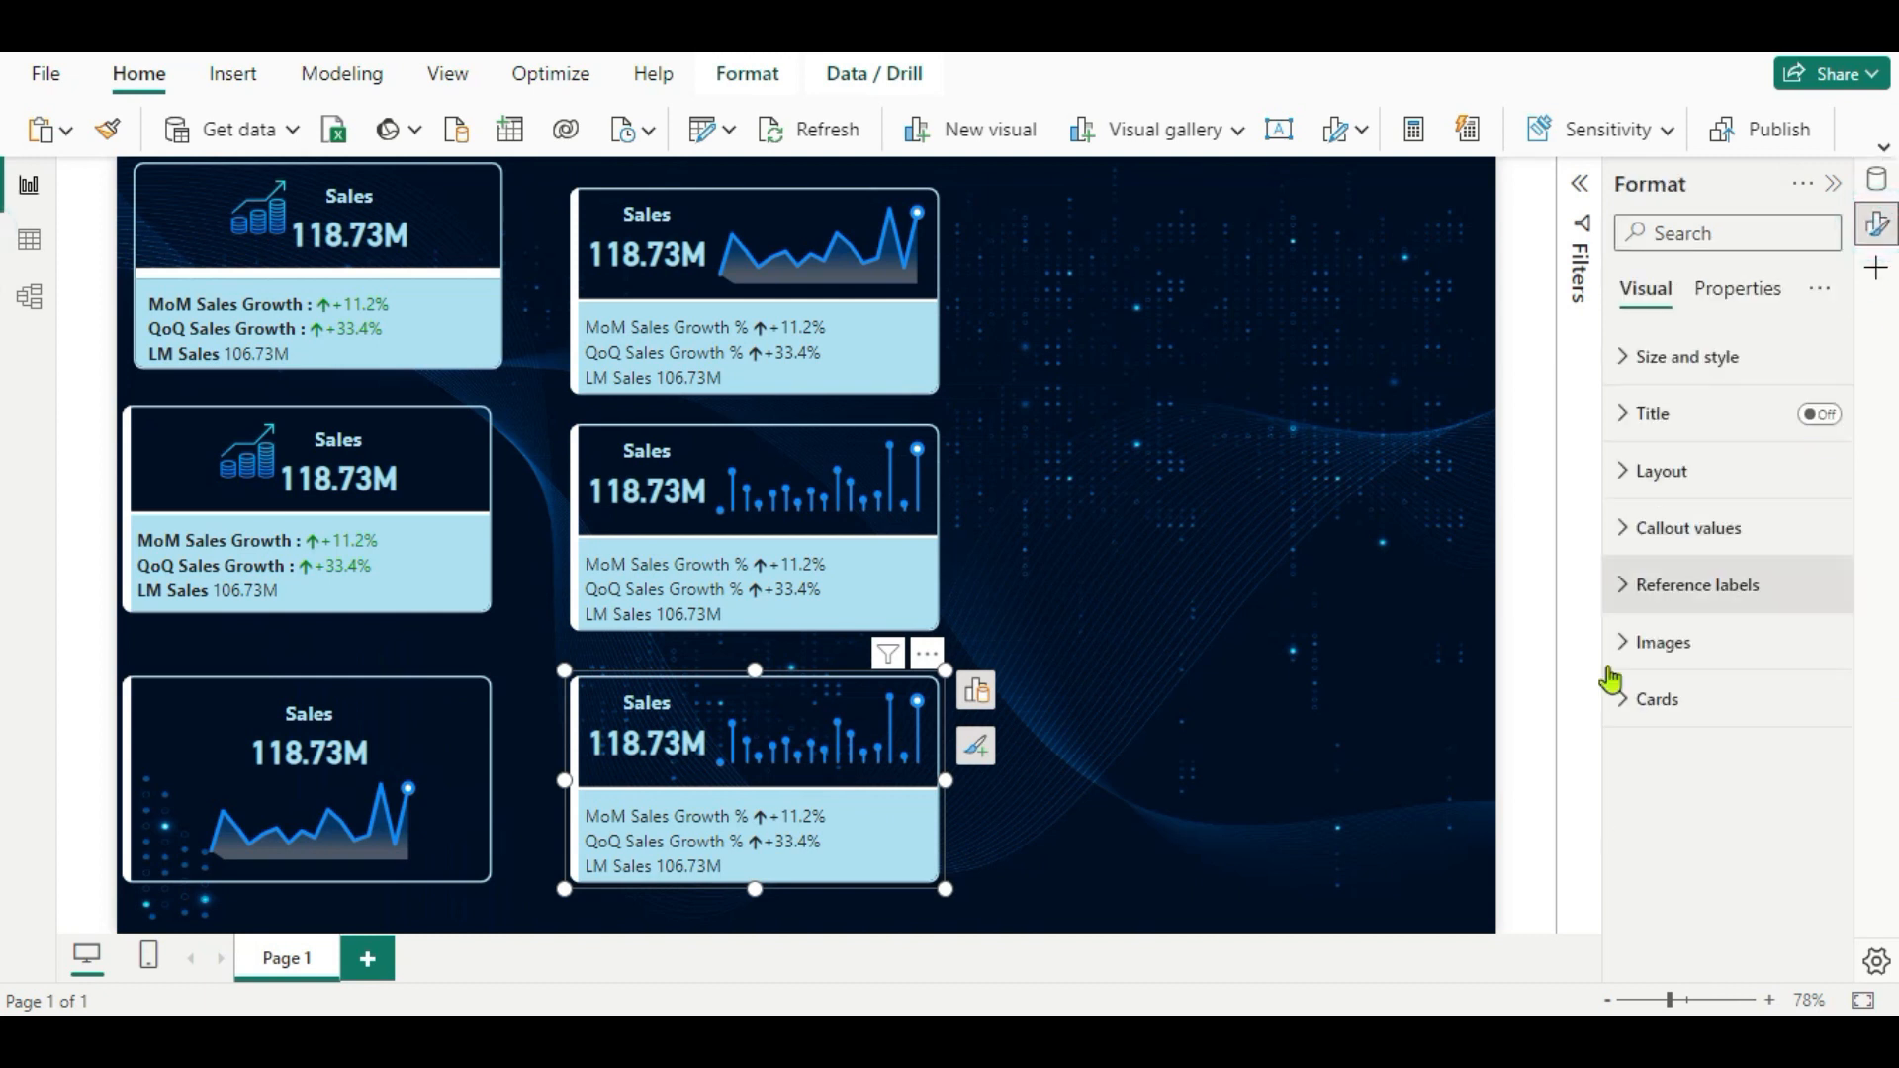
click(1636, 648)
scroll(1728, 768, down, 3)
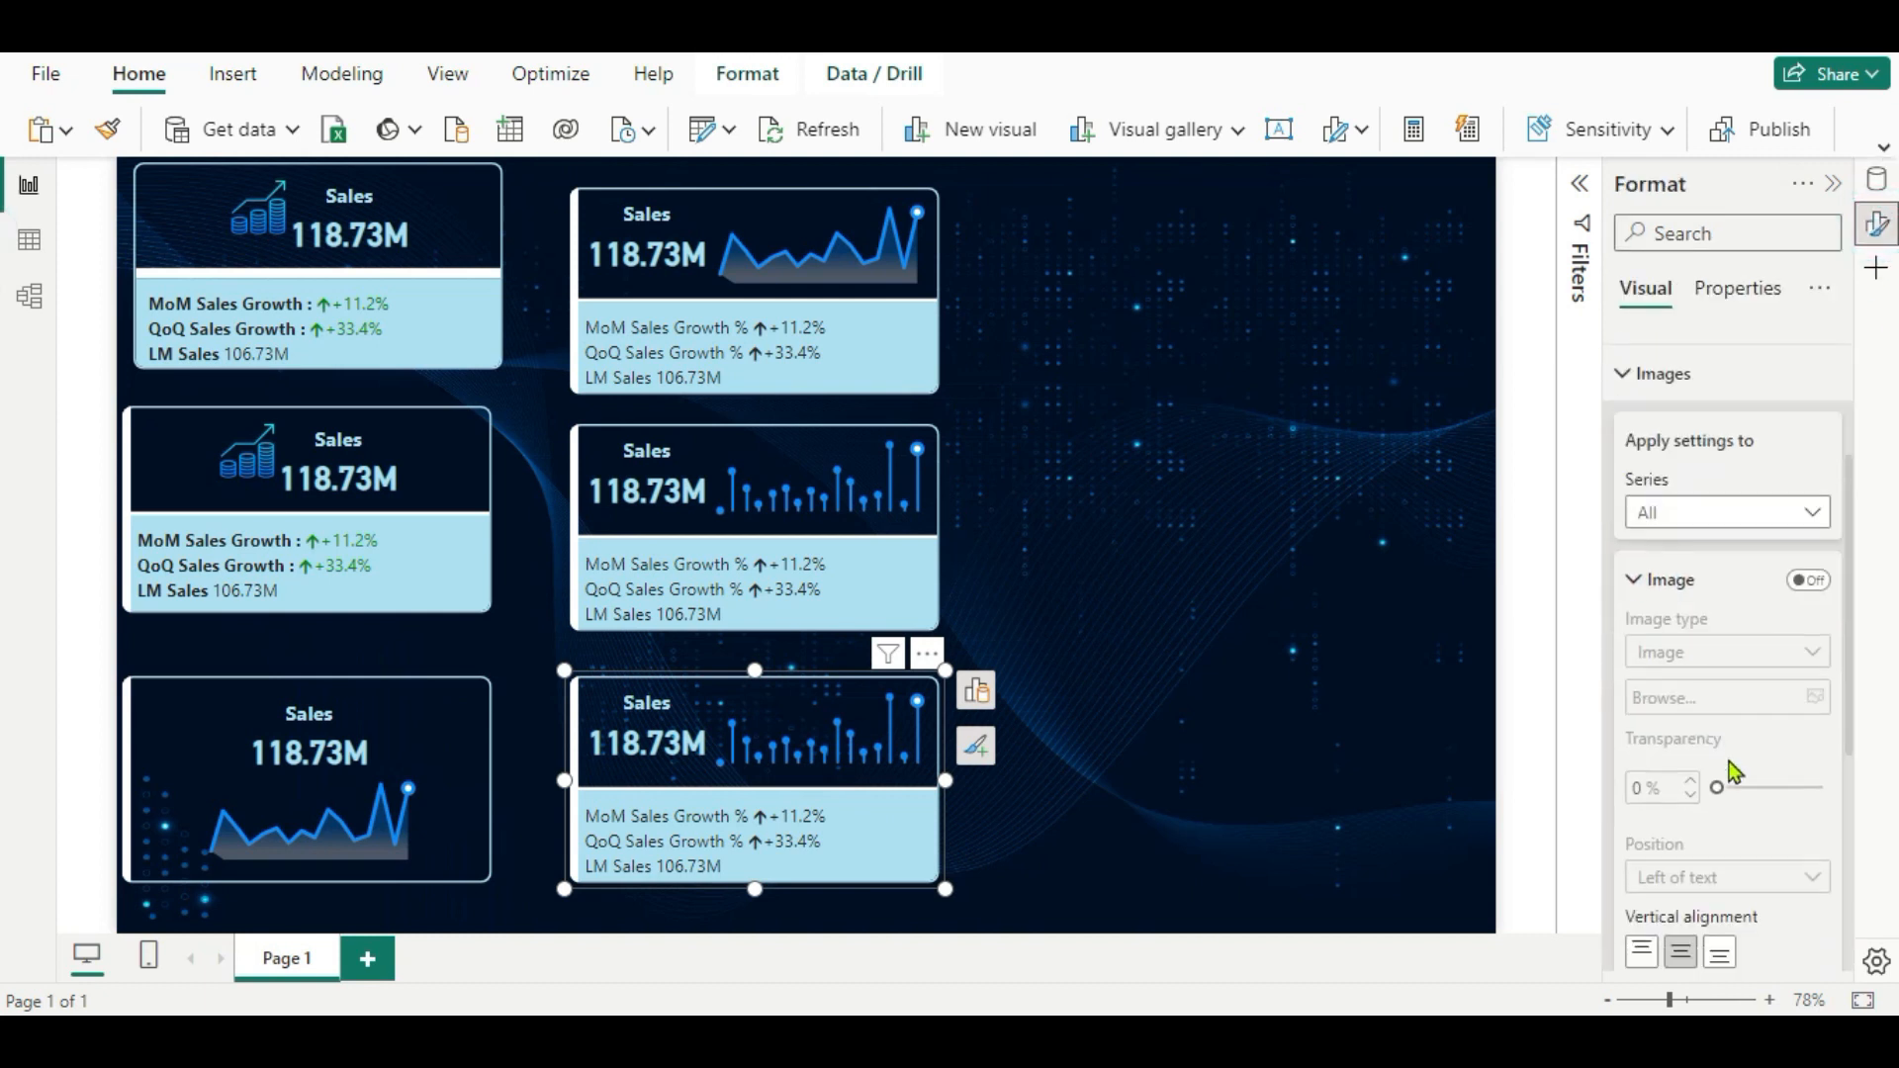
click(1816, 488)
click(1759, 562)
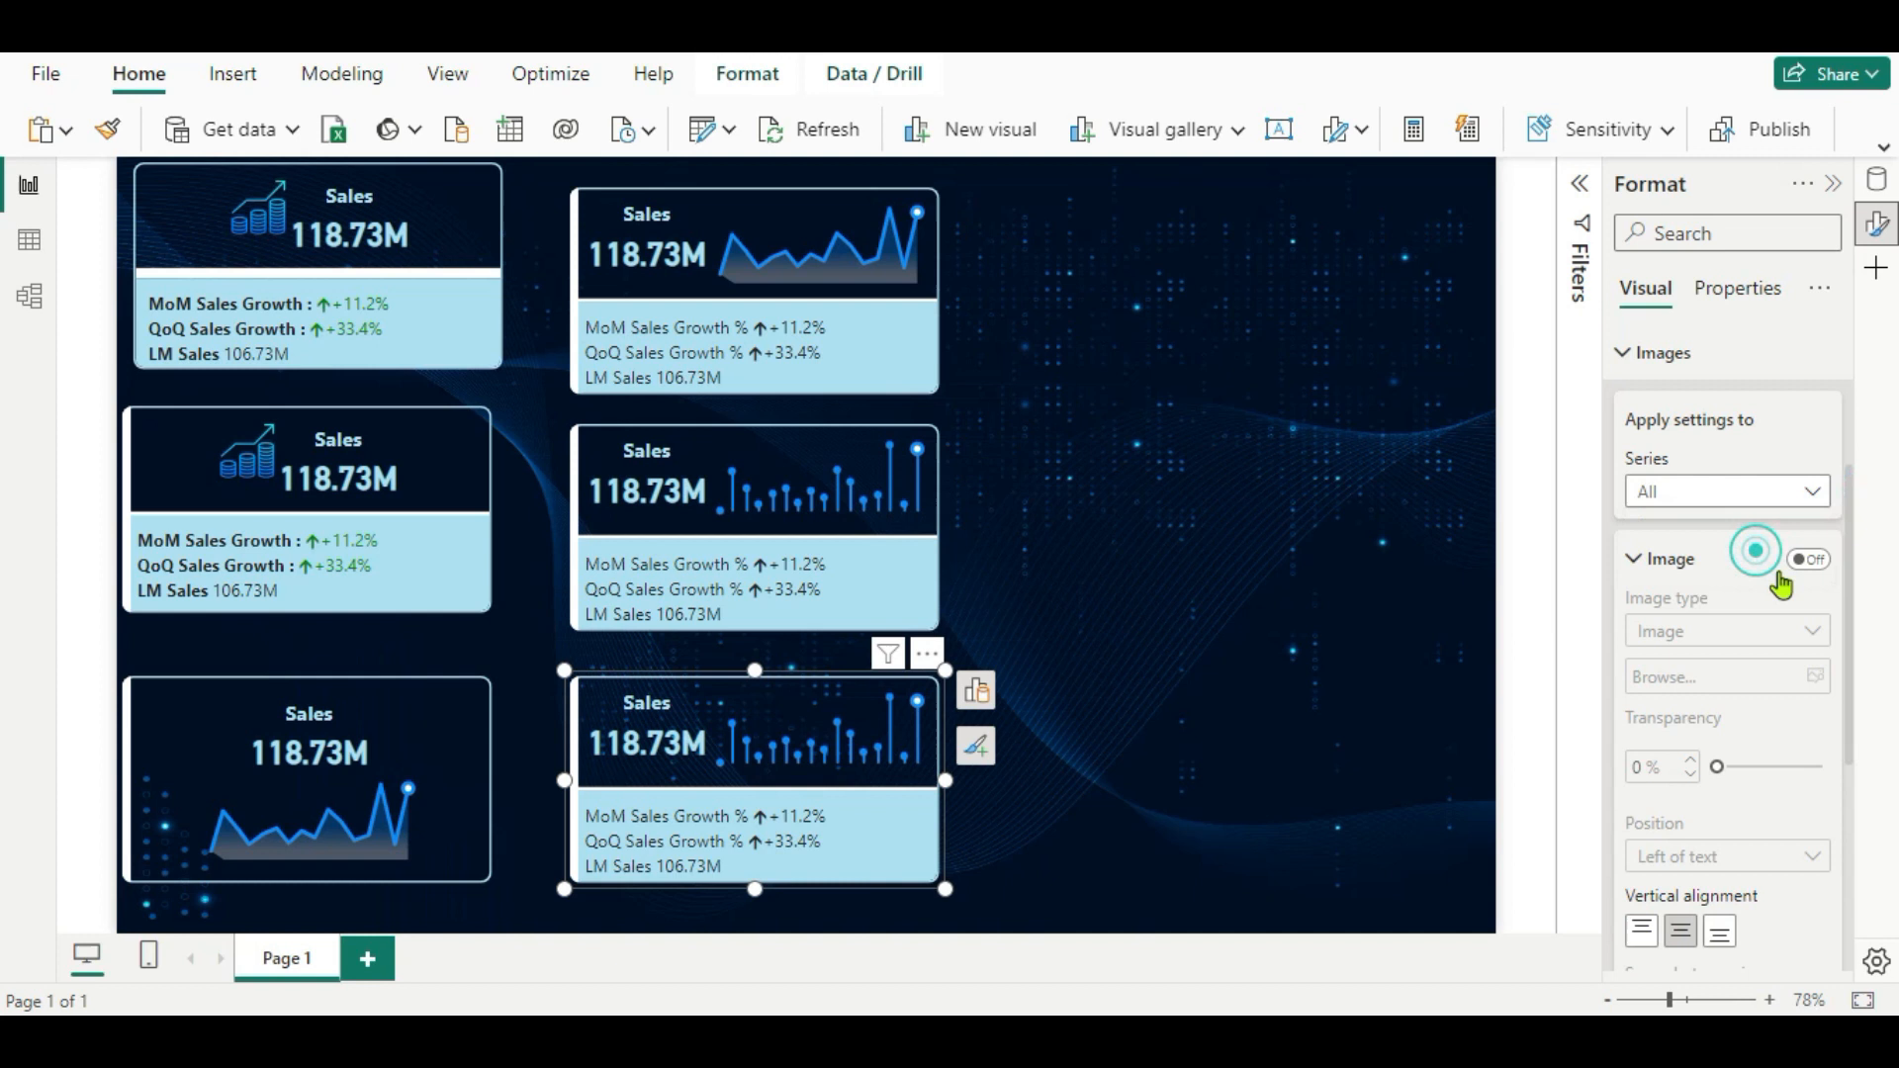
scroll(1771, 673, down, 3)
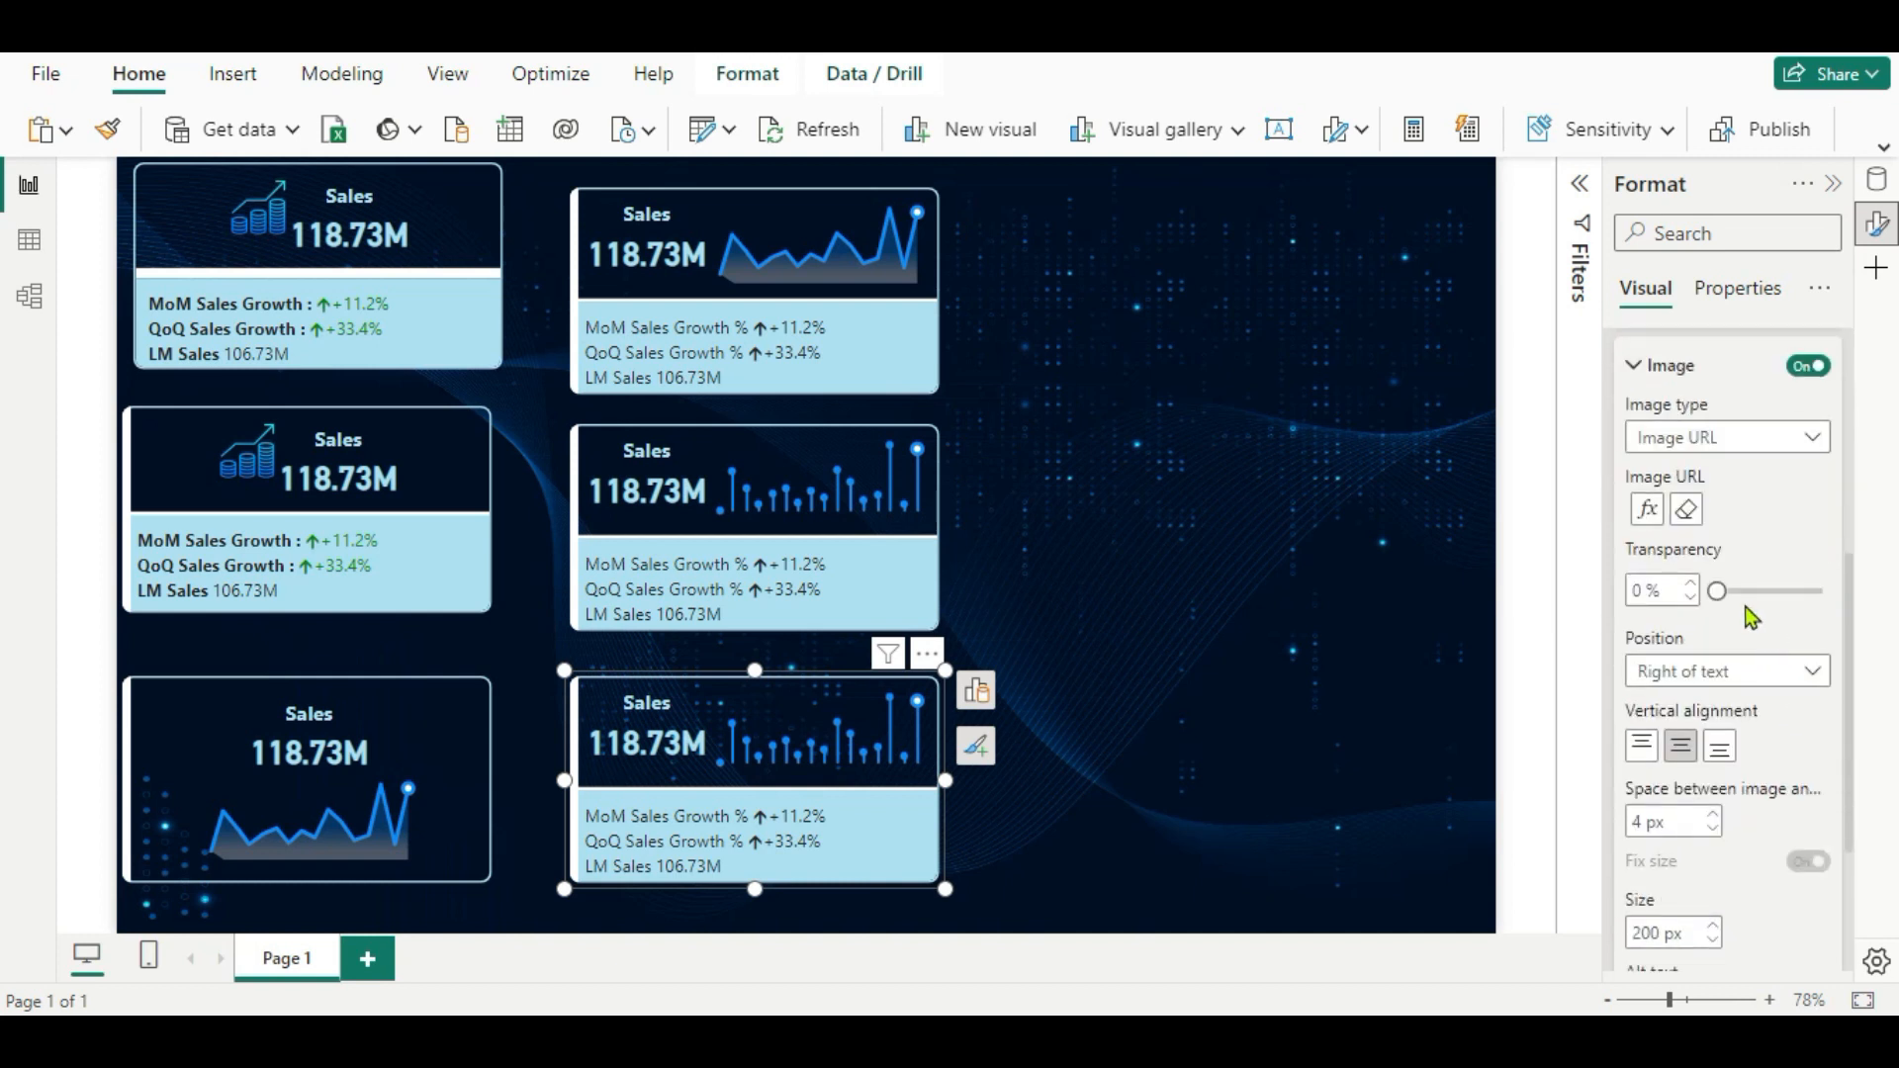
click(1688, 511)
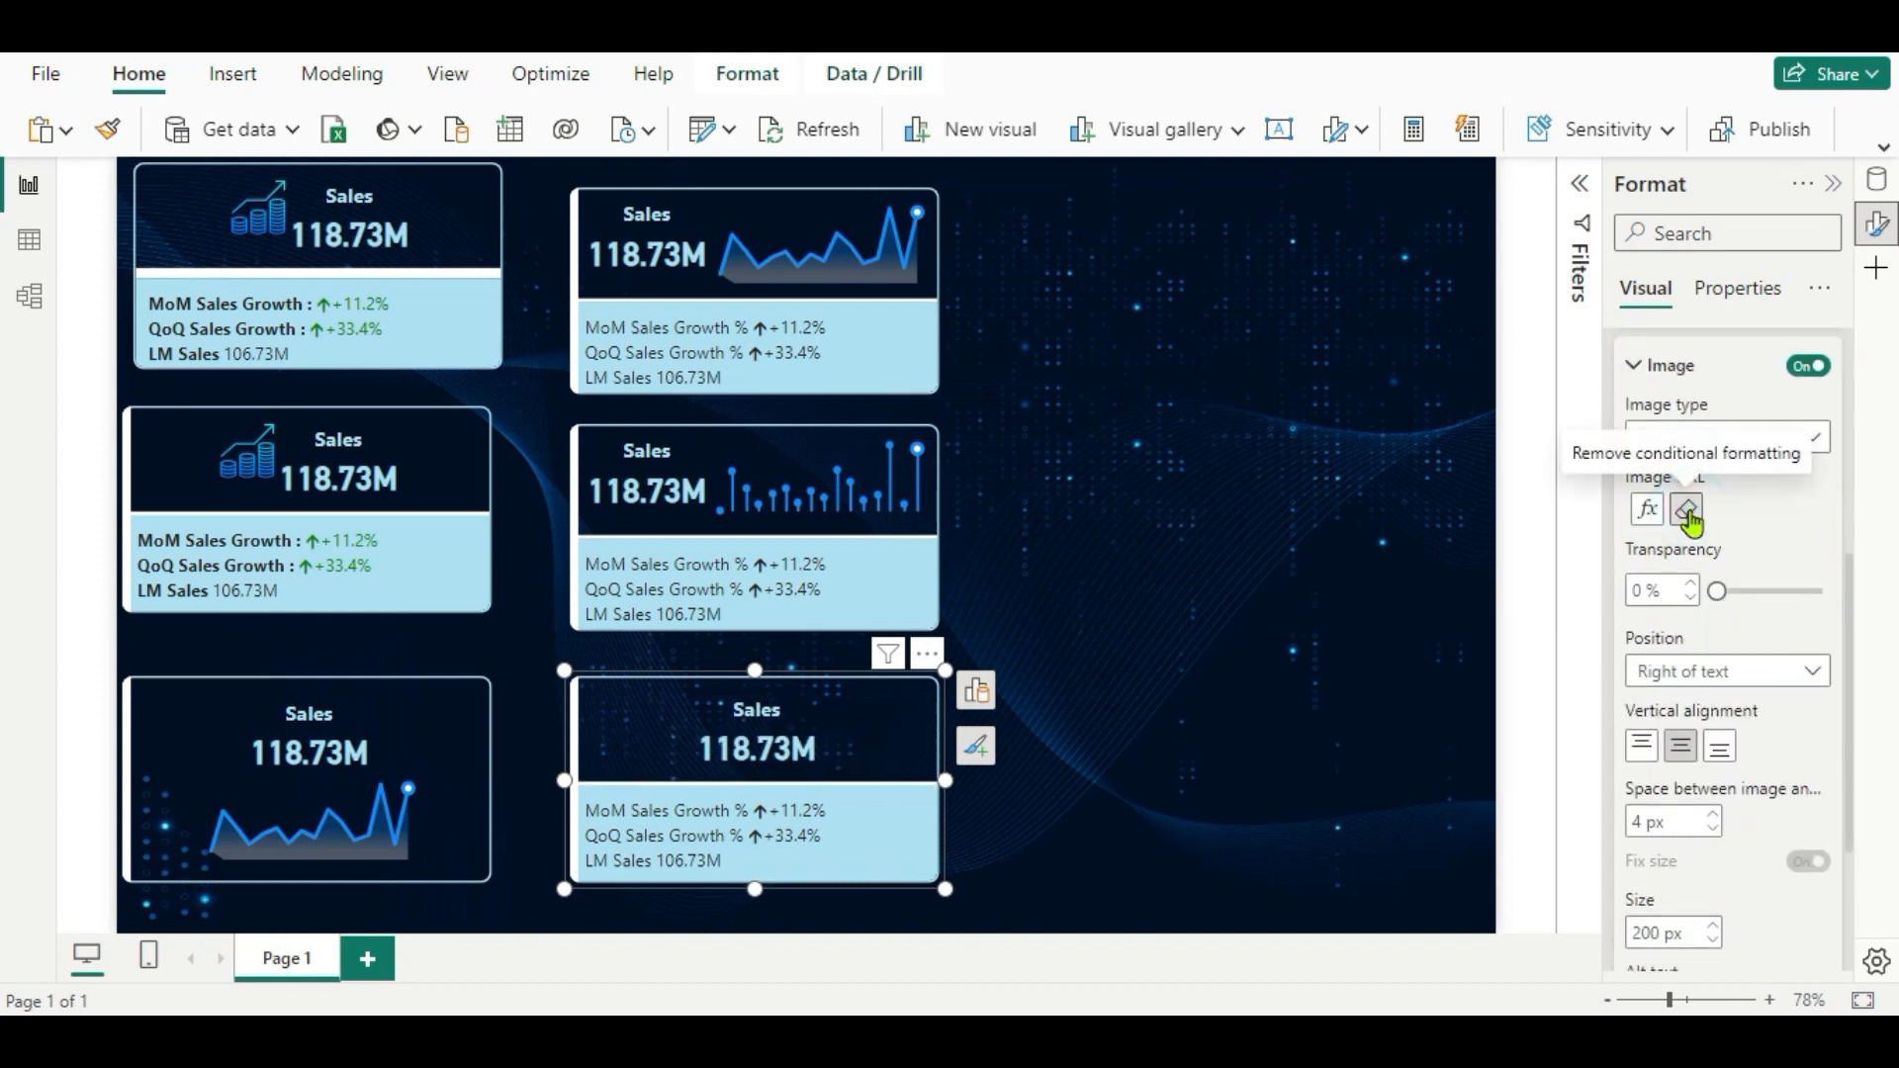
Base the new card's image URL on the _Linear Progress measure as a field value.
click(1817, 510)
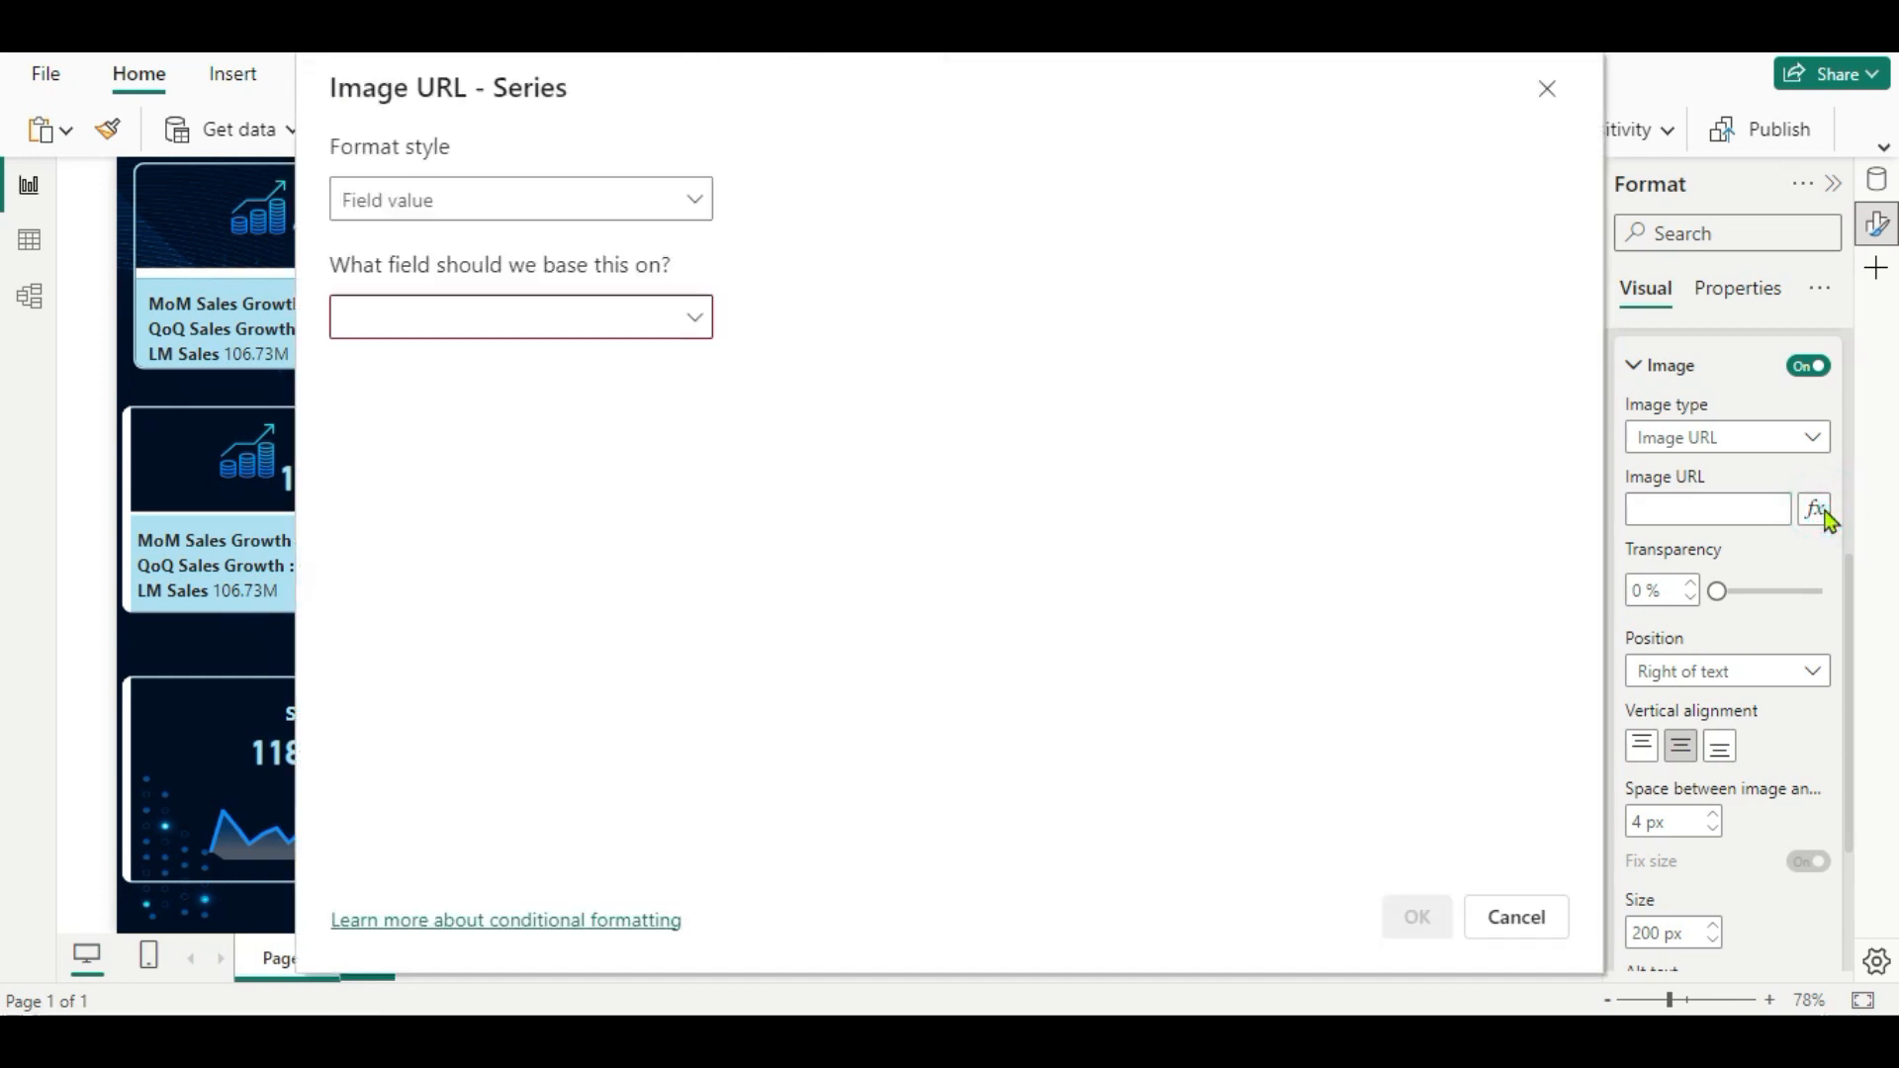
click(695, 316)
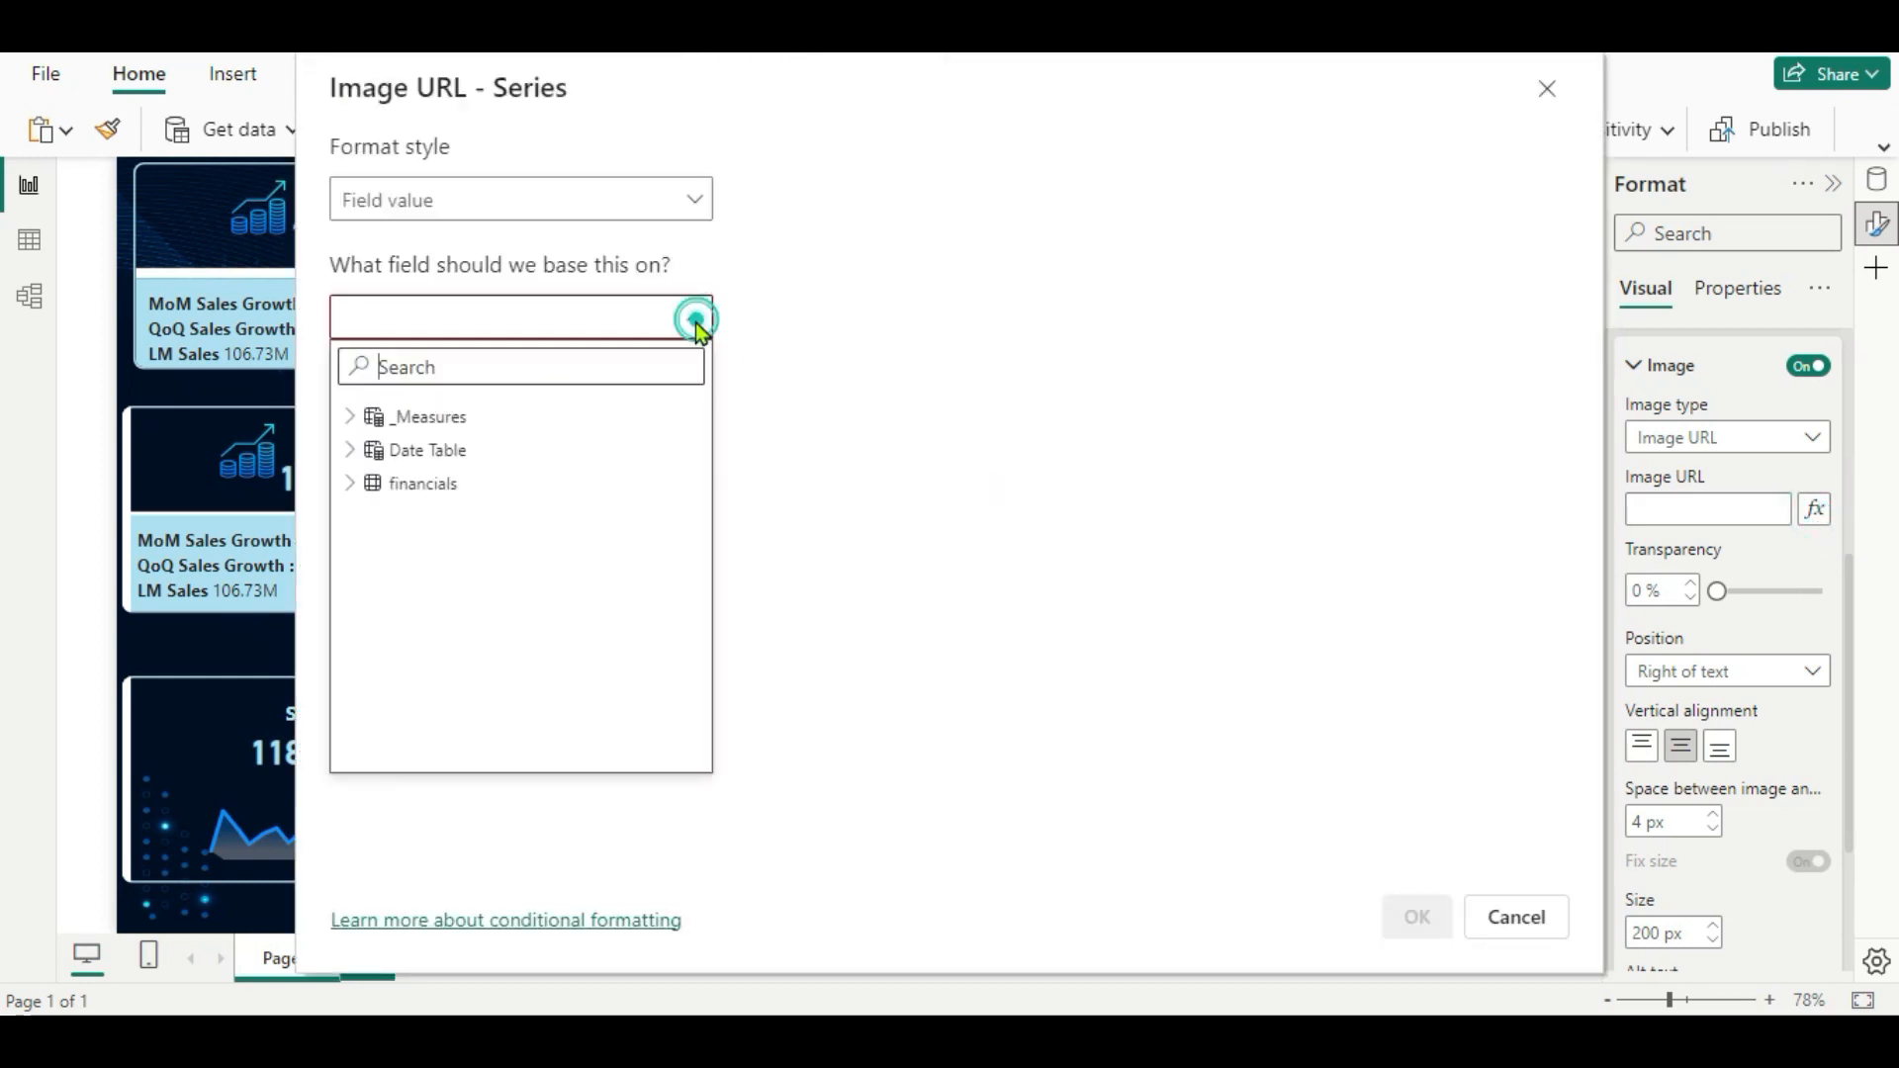
click(352, 420)
click(425, 449)
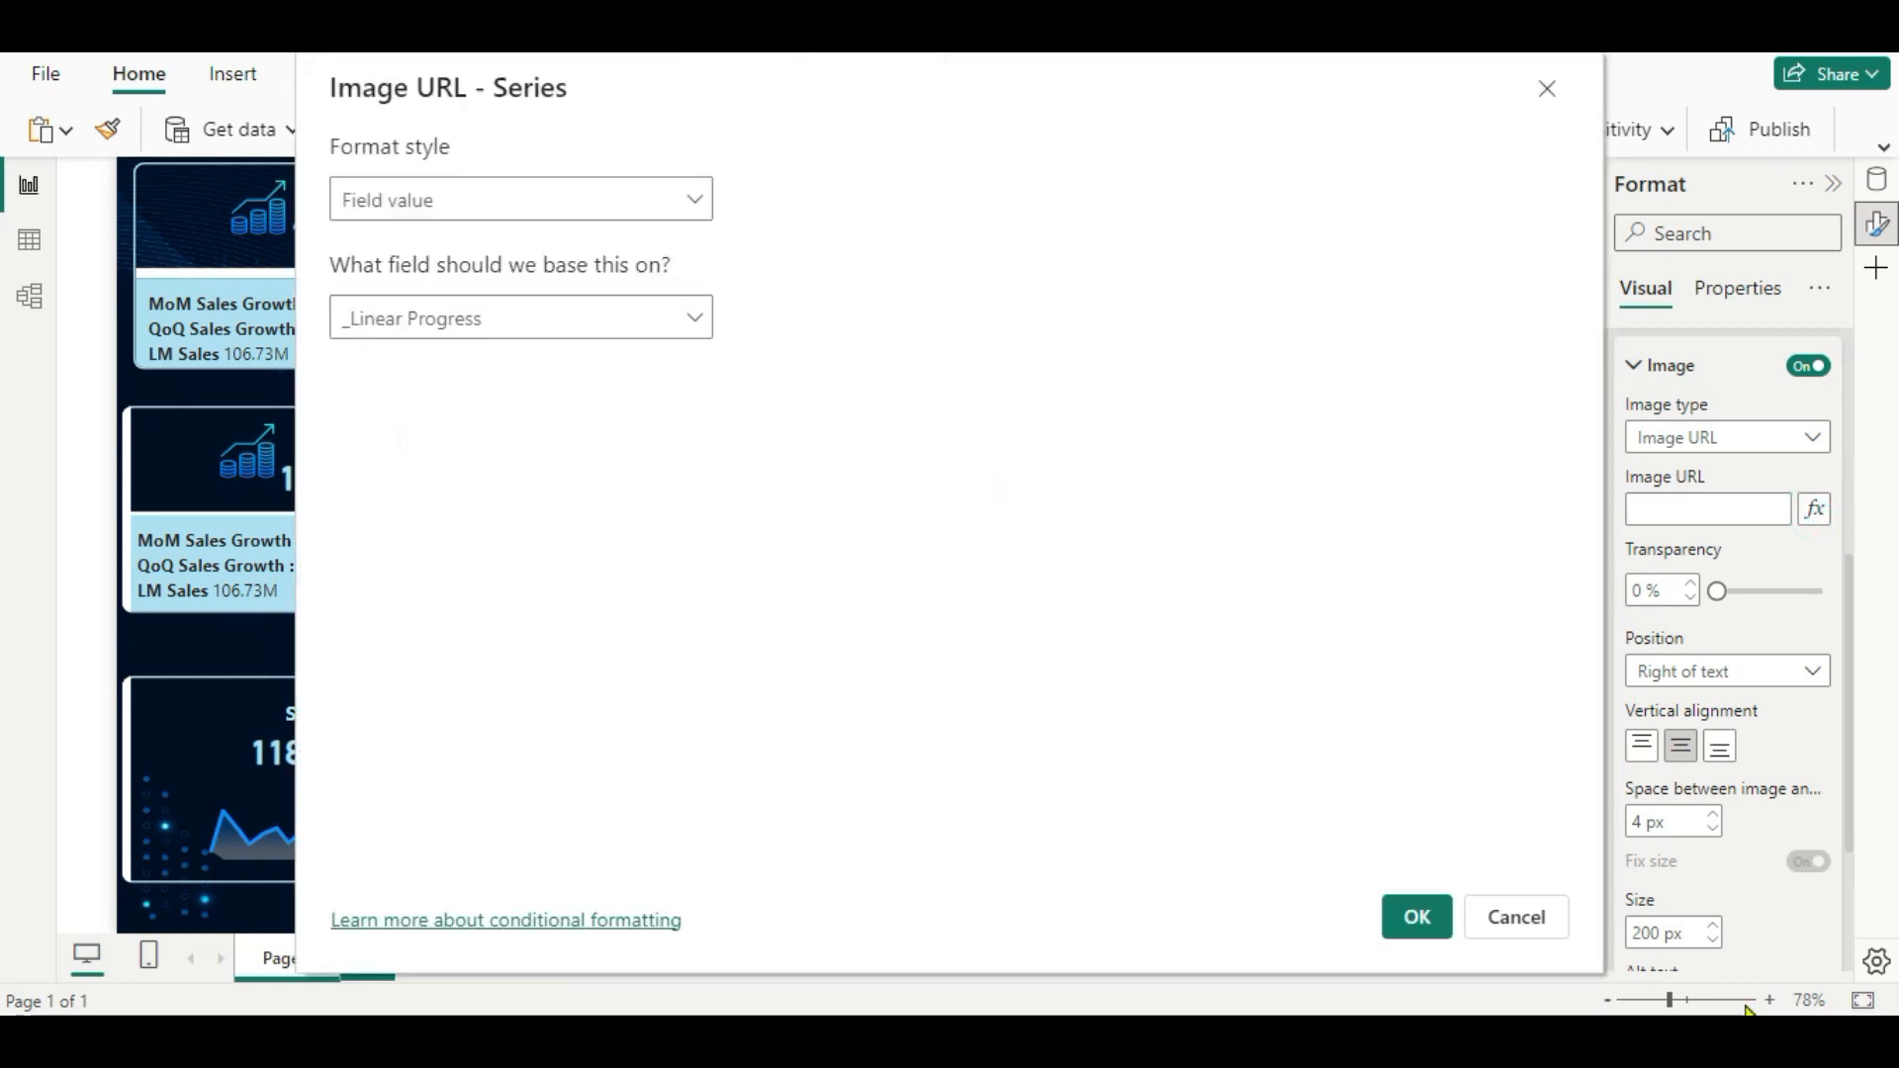
click(1428, 915)
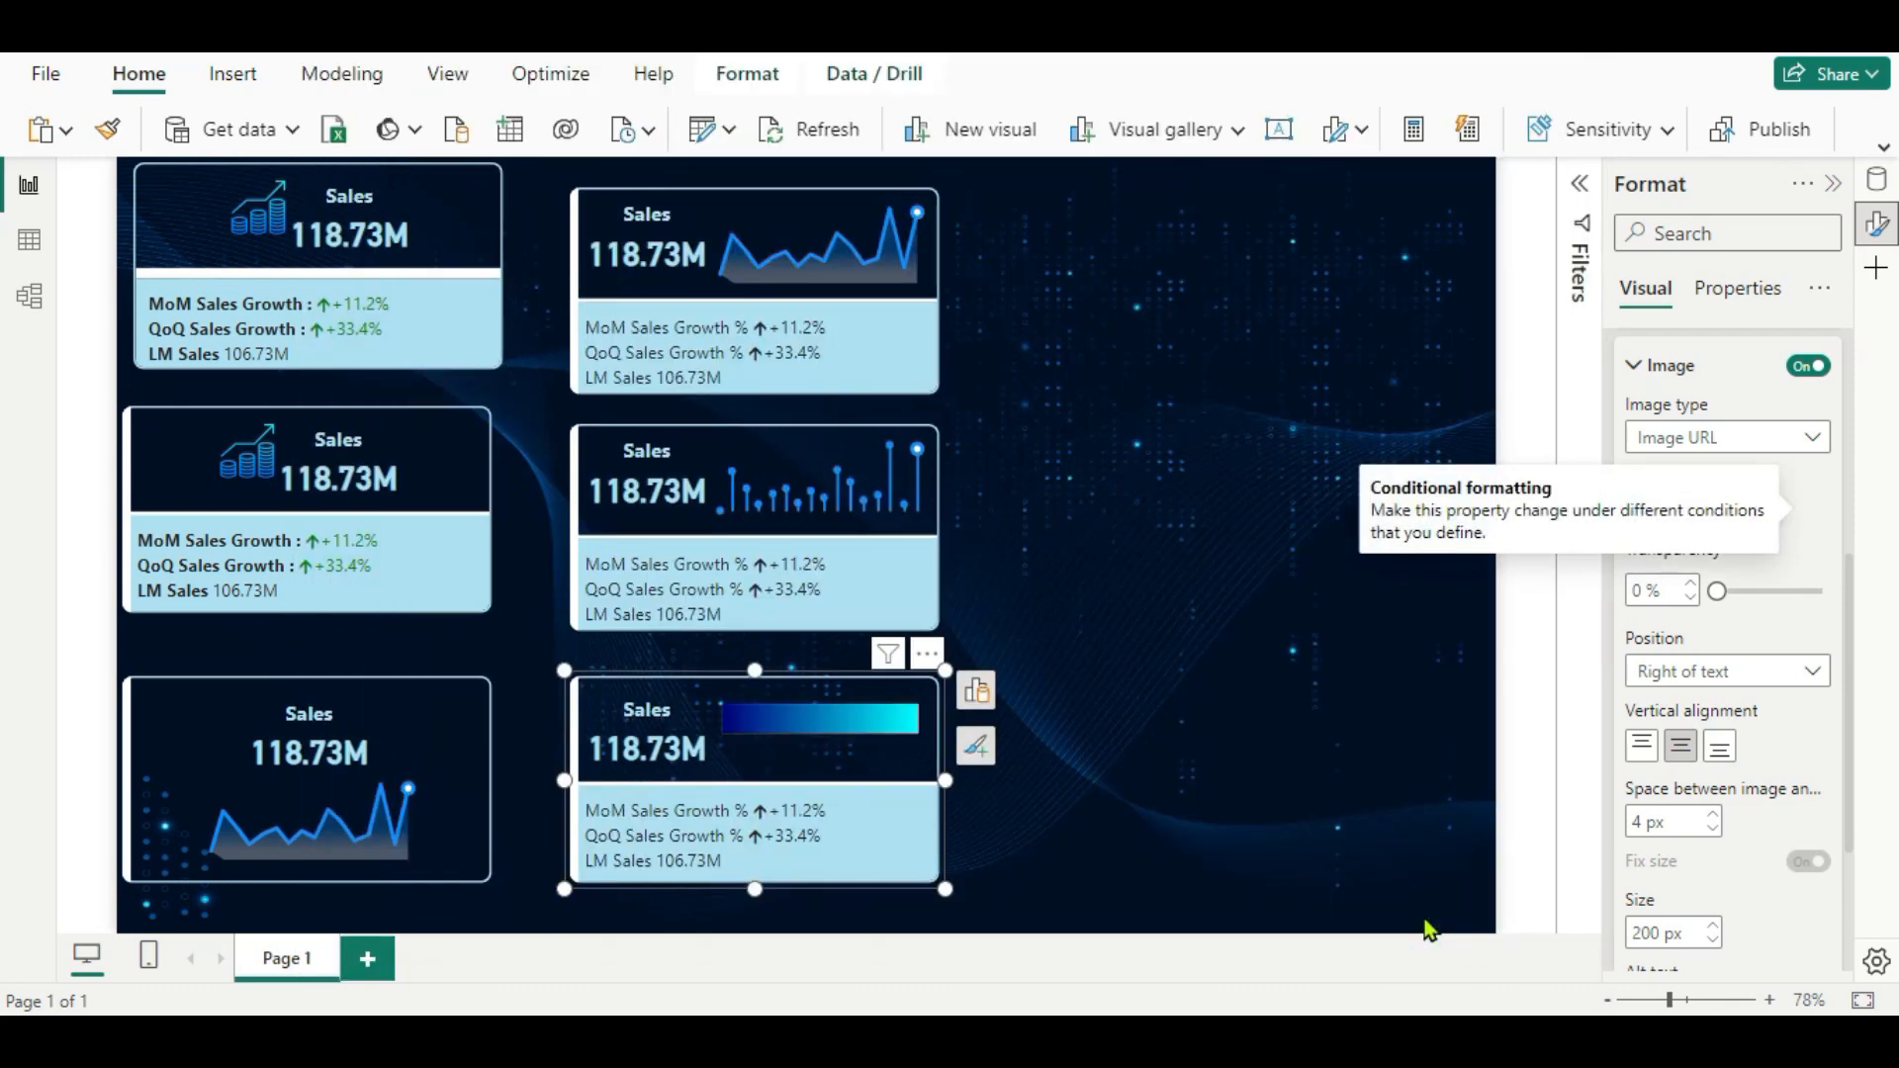
Close the _Linear Progress formula and open the _Range Bar Normalised measure to examine its code.
click(1089, 823)
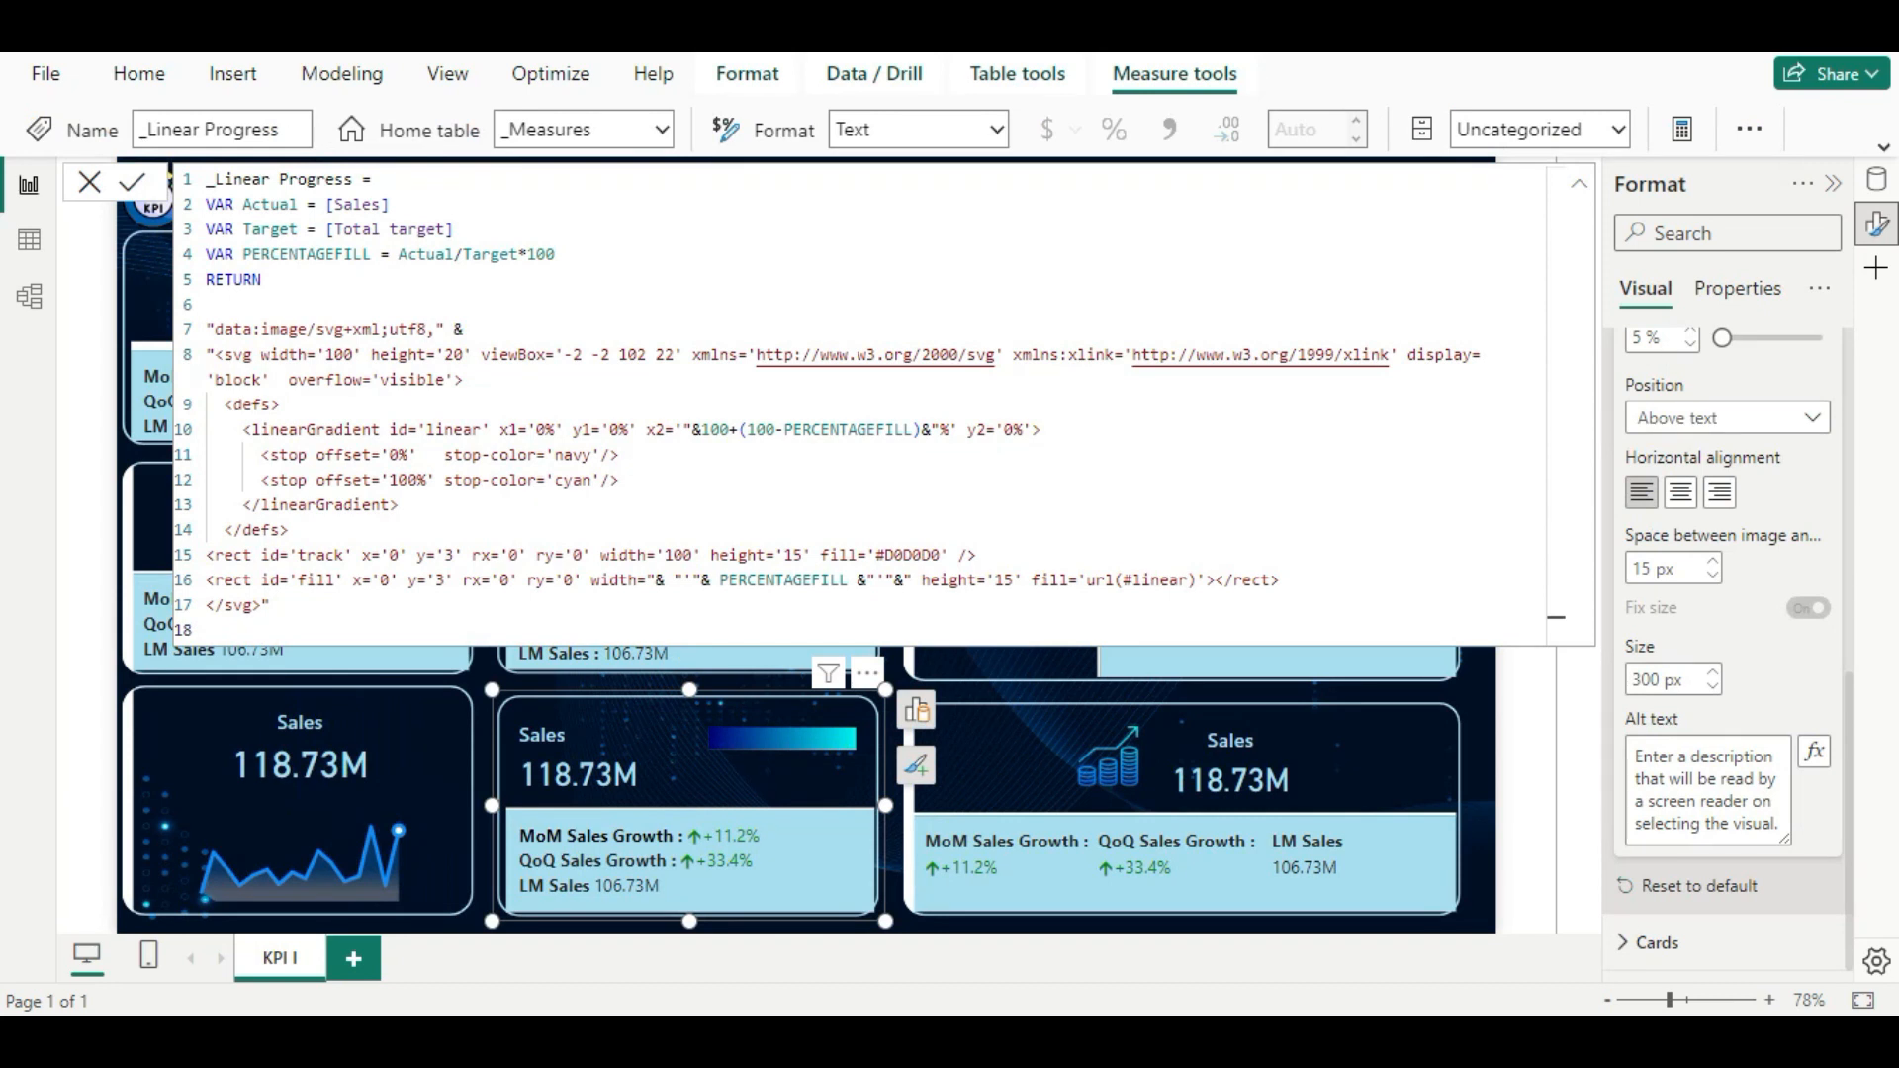
click(89, 181)
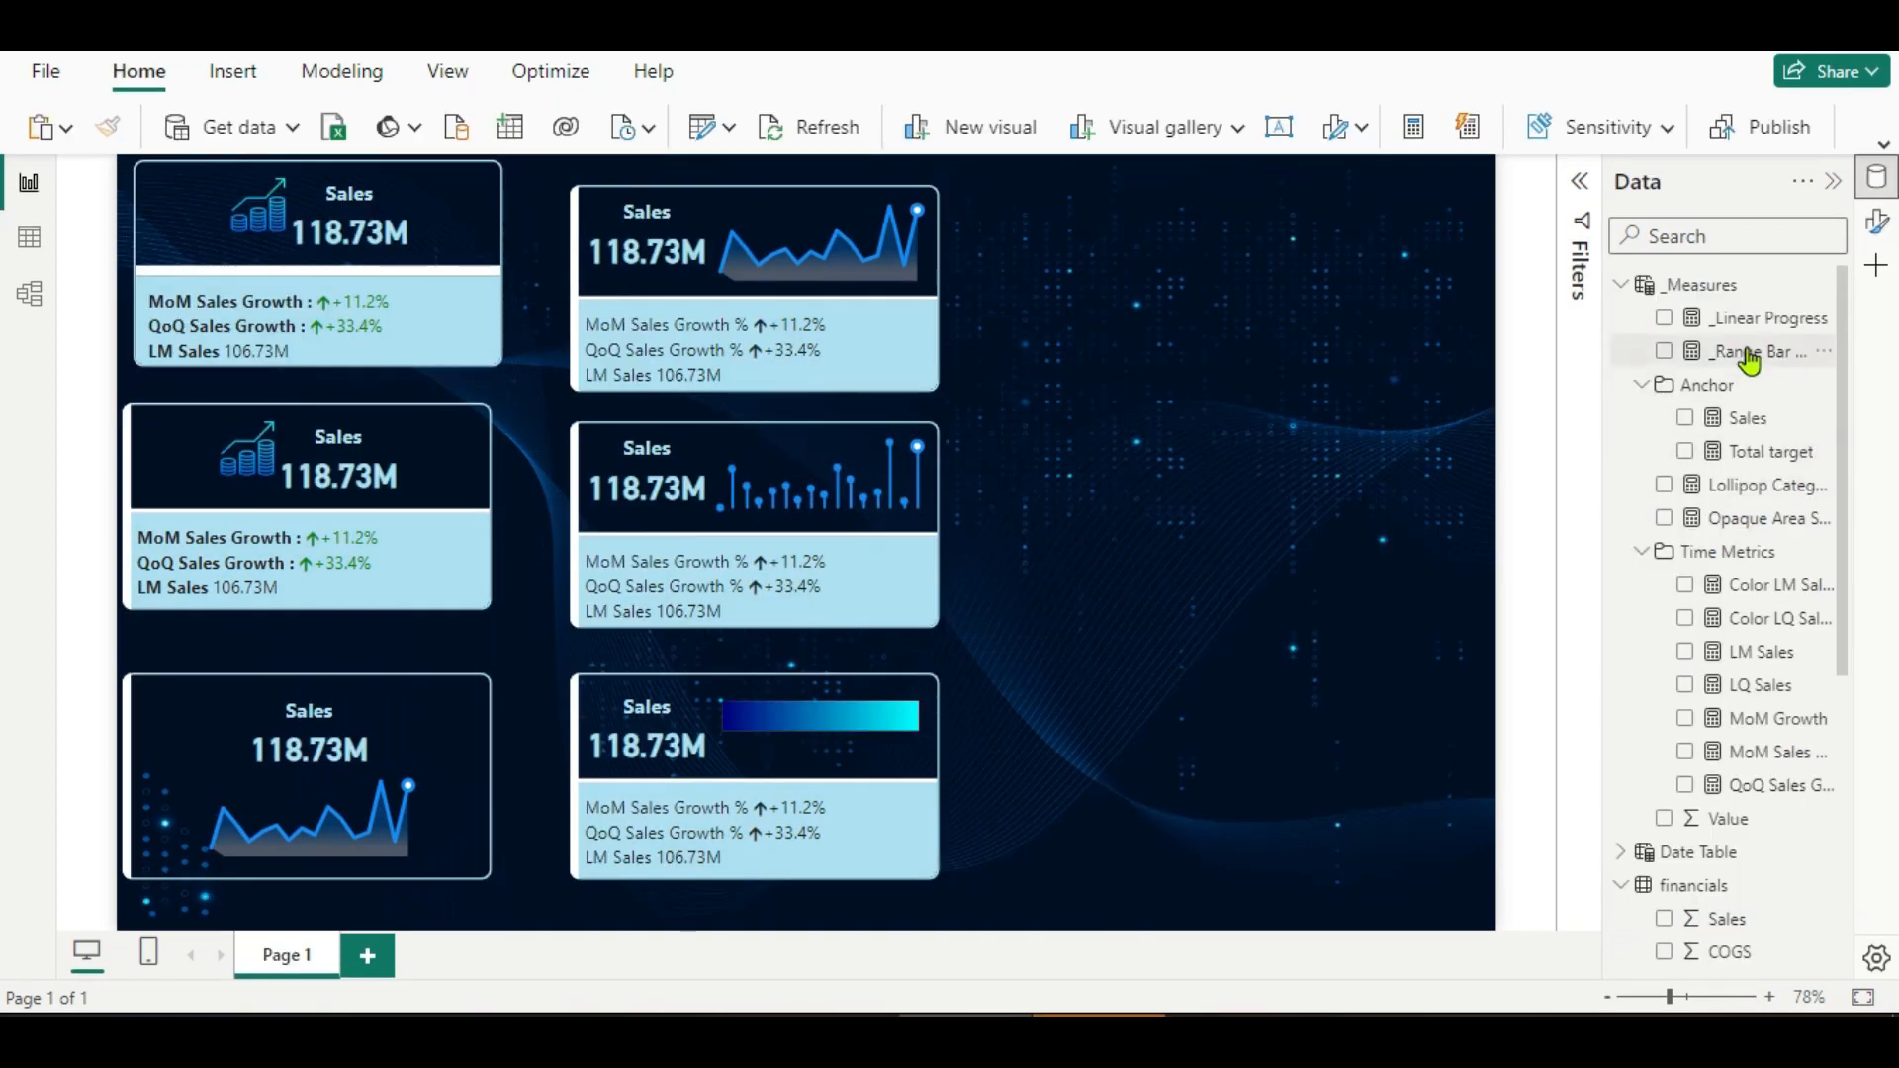
click(1749, 357)
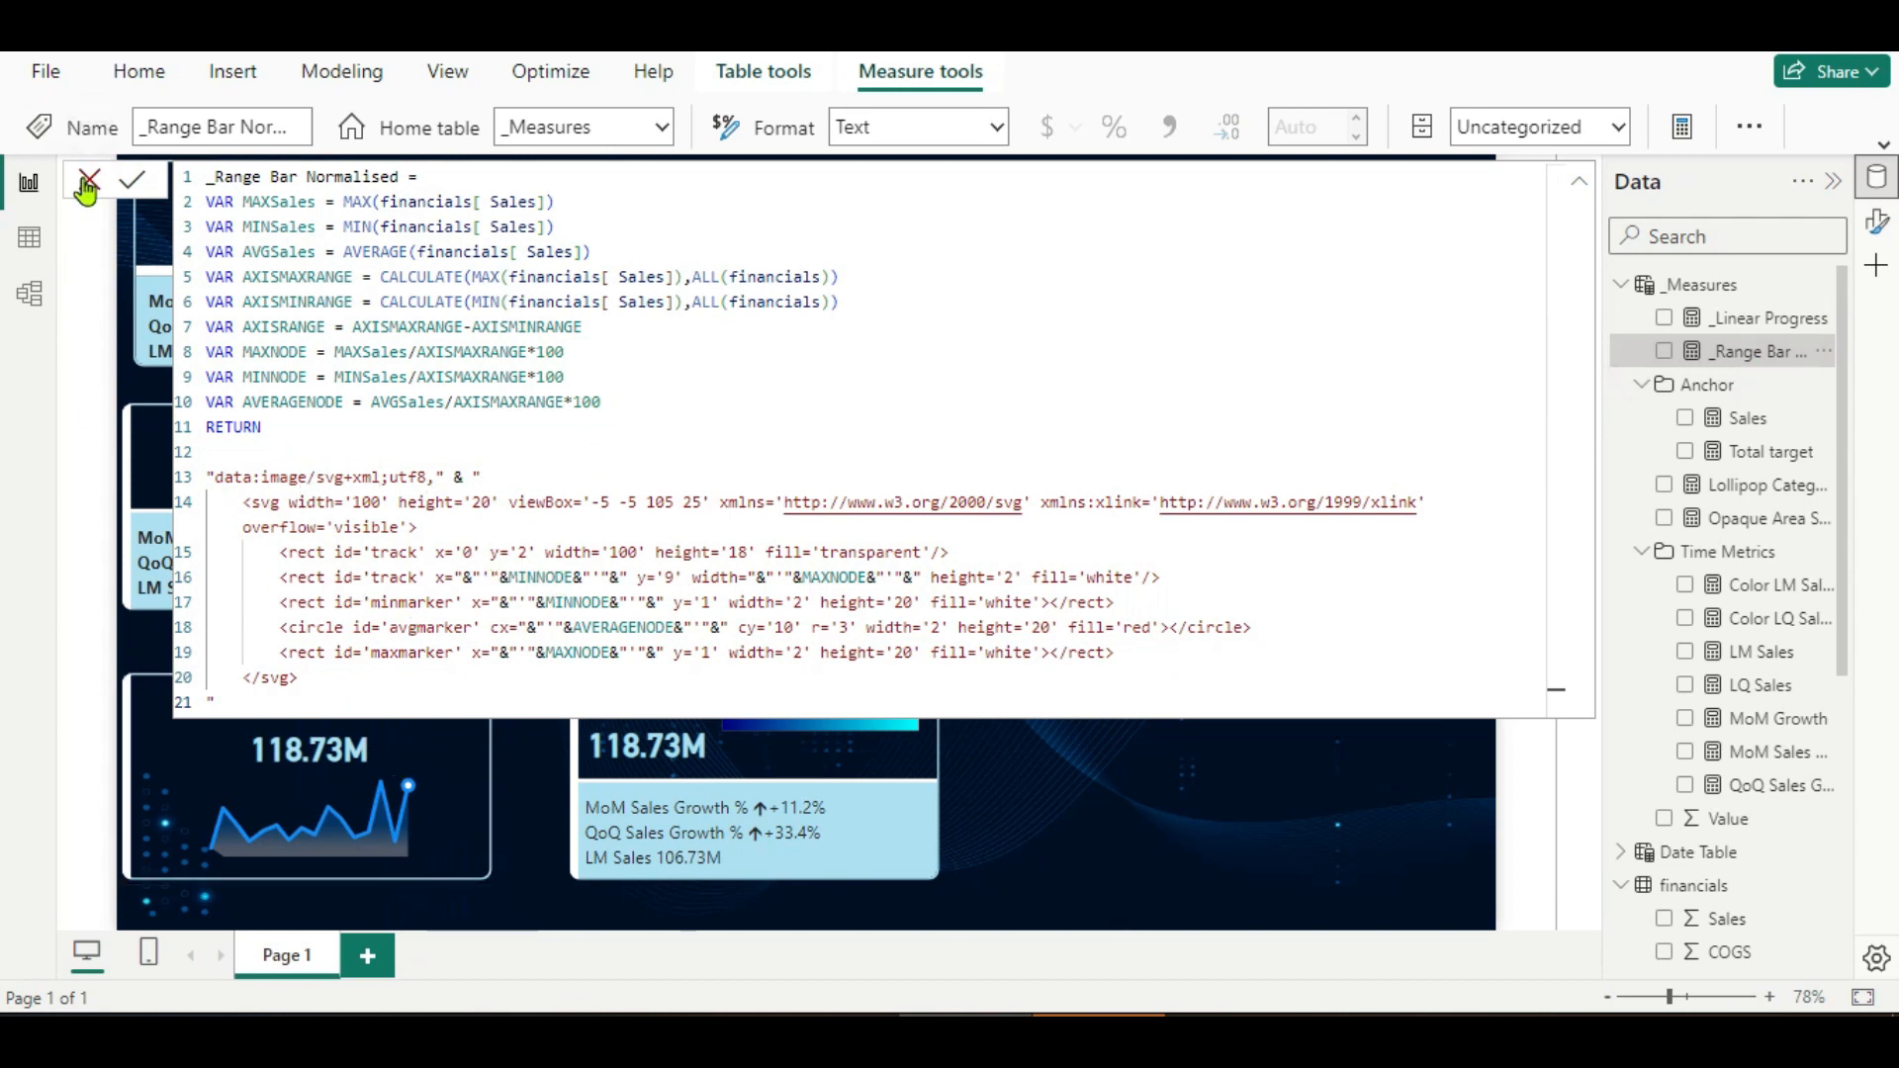
Close the measure formula, duplicate the progress-bar Sales card and place the copy at the head of the third column, beside the area sparkline card.
click(87, 186)
click(905, 761)
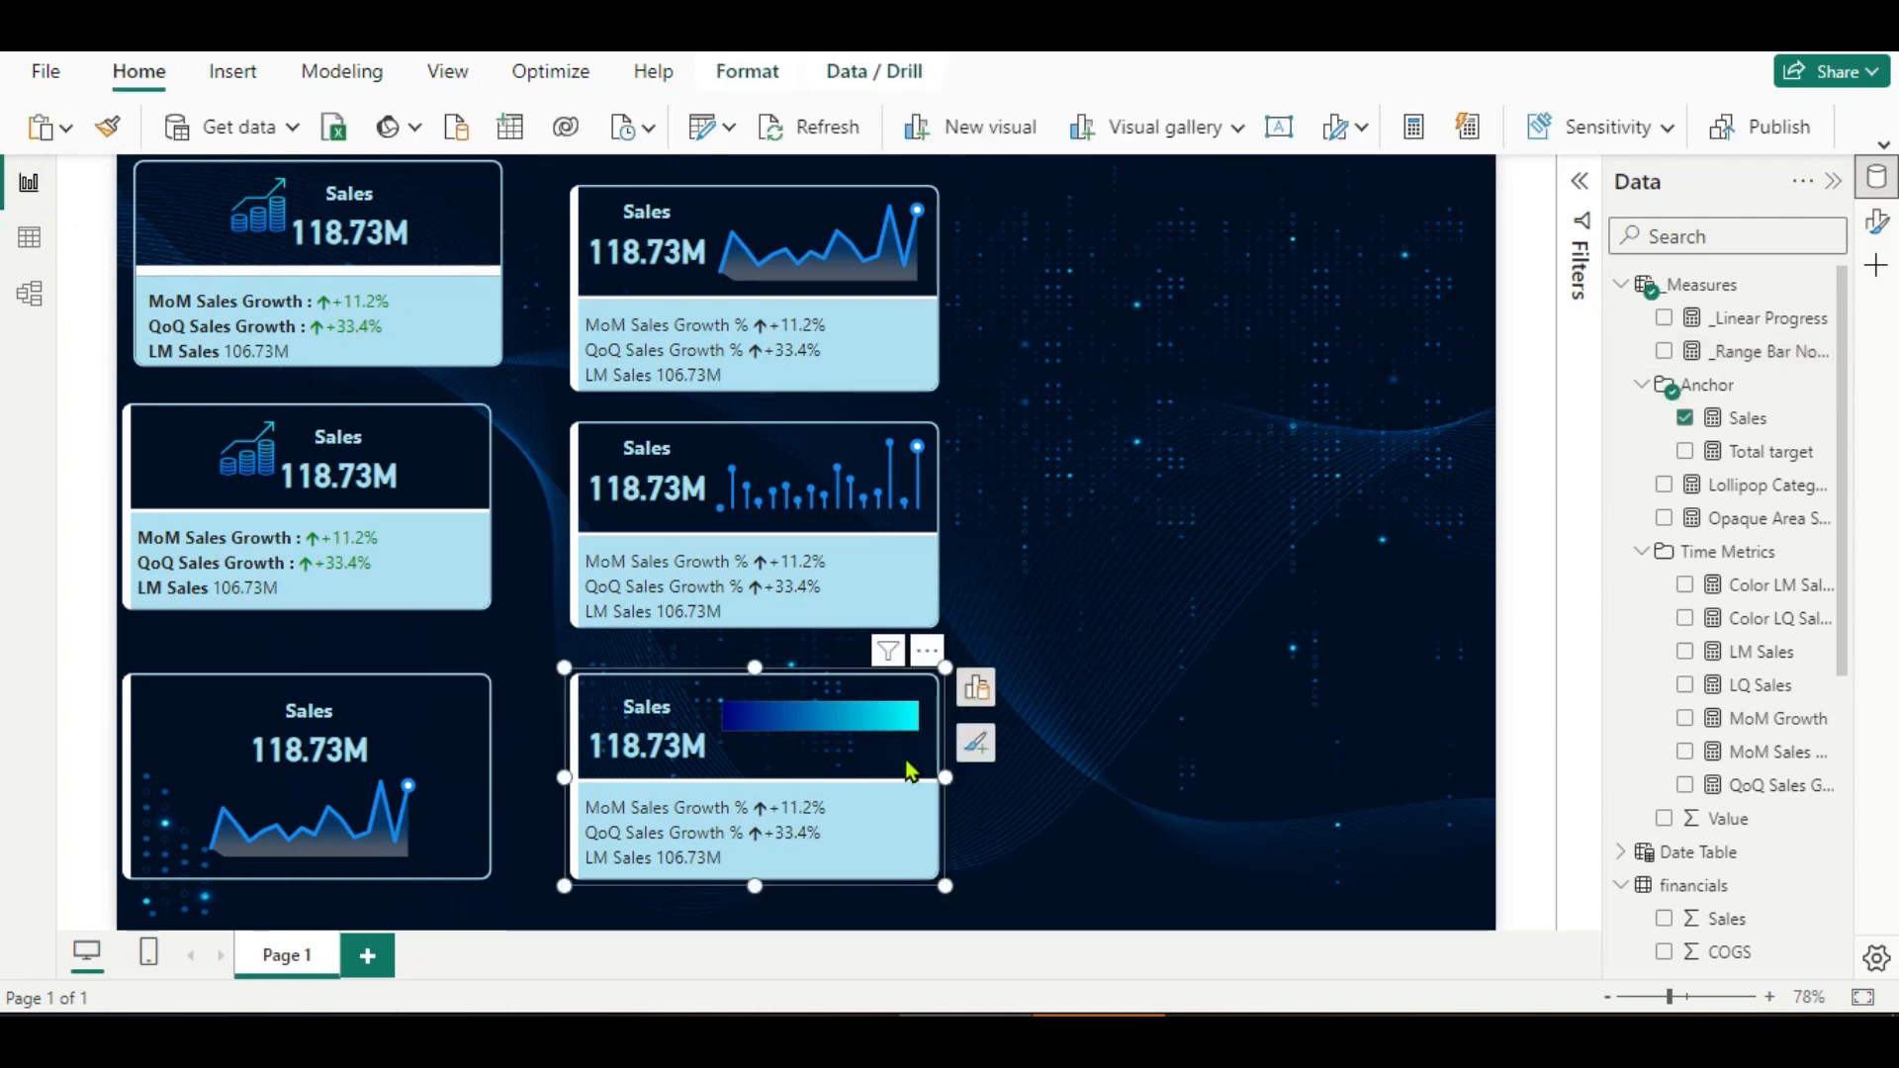
key(ctrl+c)
key(ctrl+v)
drag(893, 766, 1289, 272)
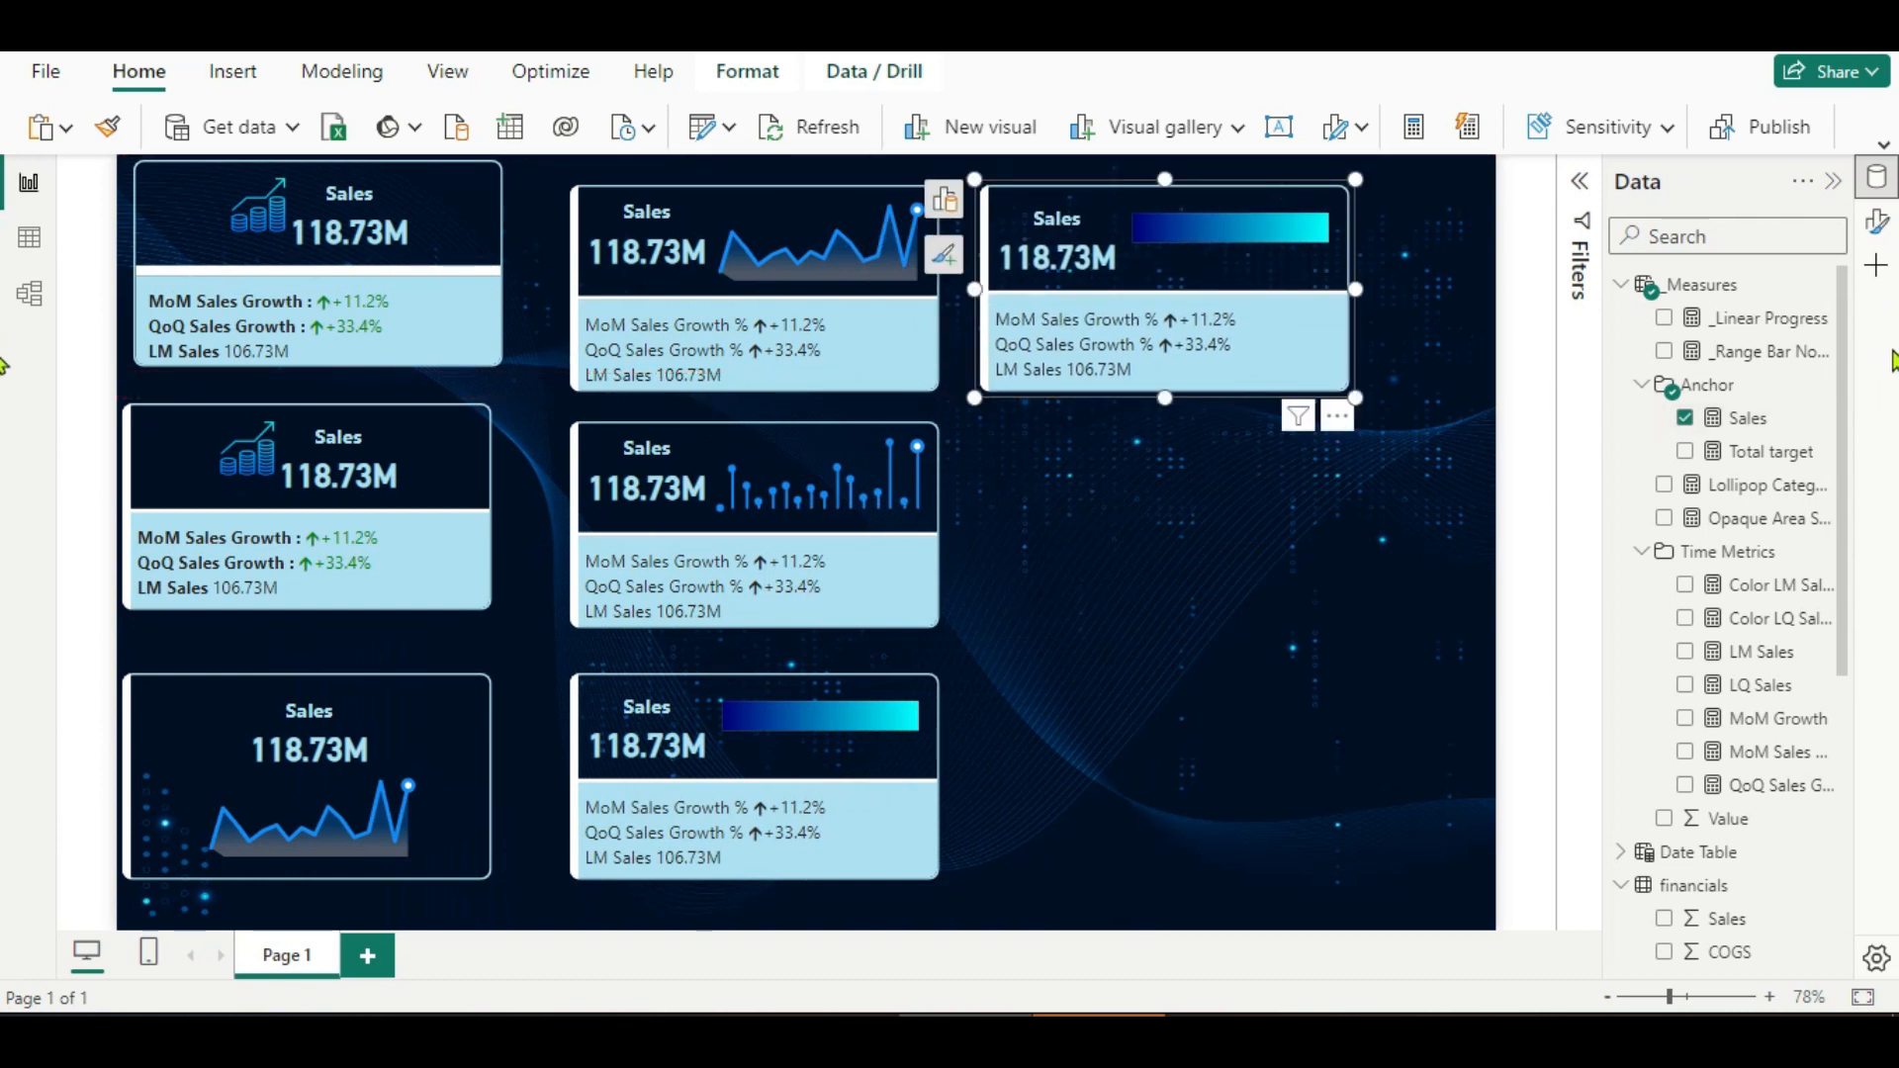
Remove the conditional formatting from the image URL of the new card copy.
click(1879, 230)
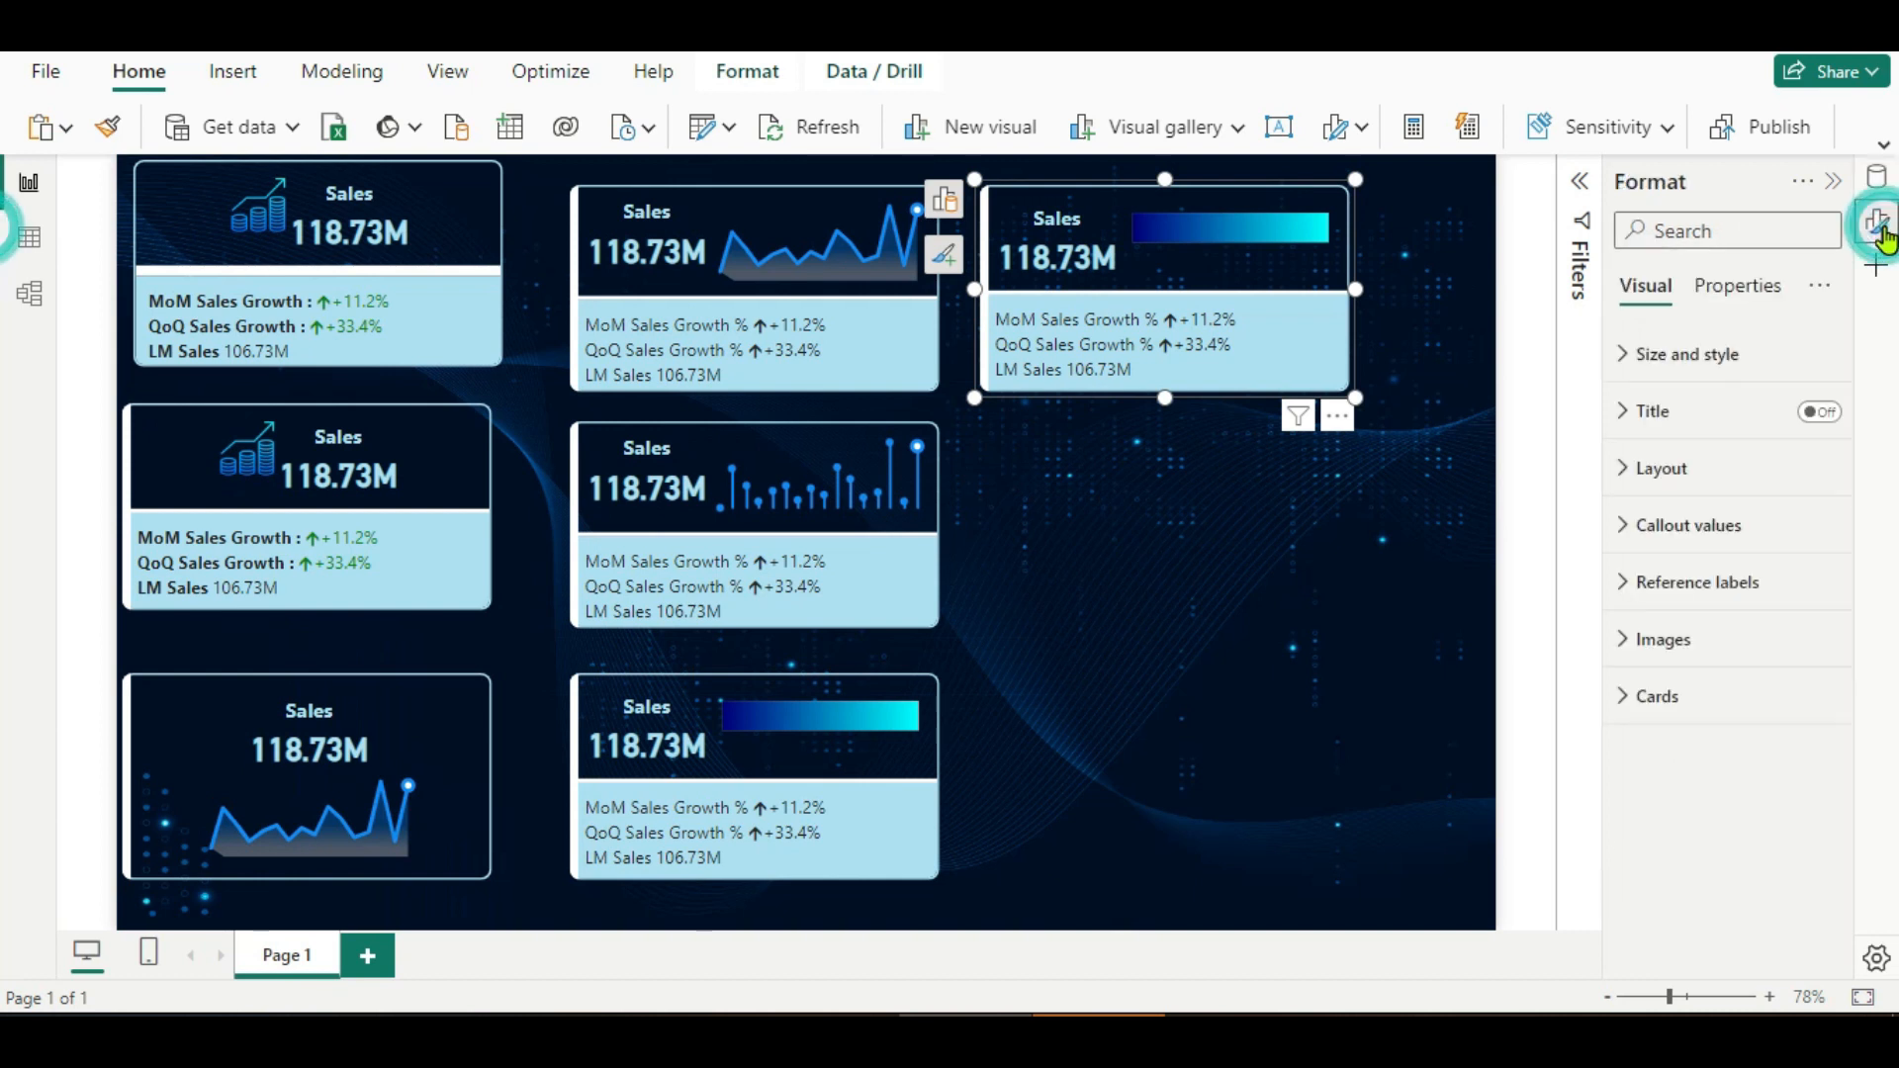
click(1623, 639)
scroll(1697, 851, down, 3)
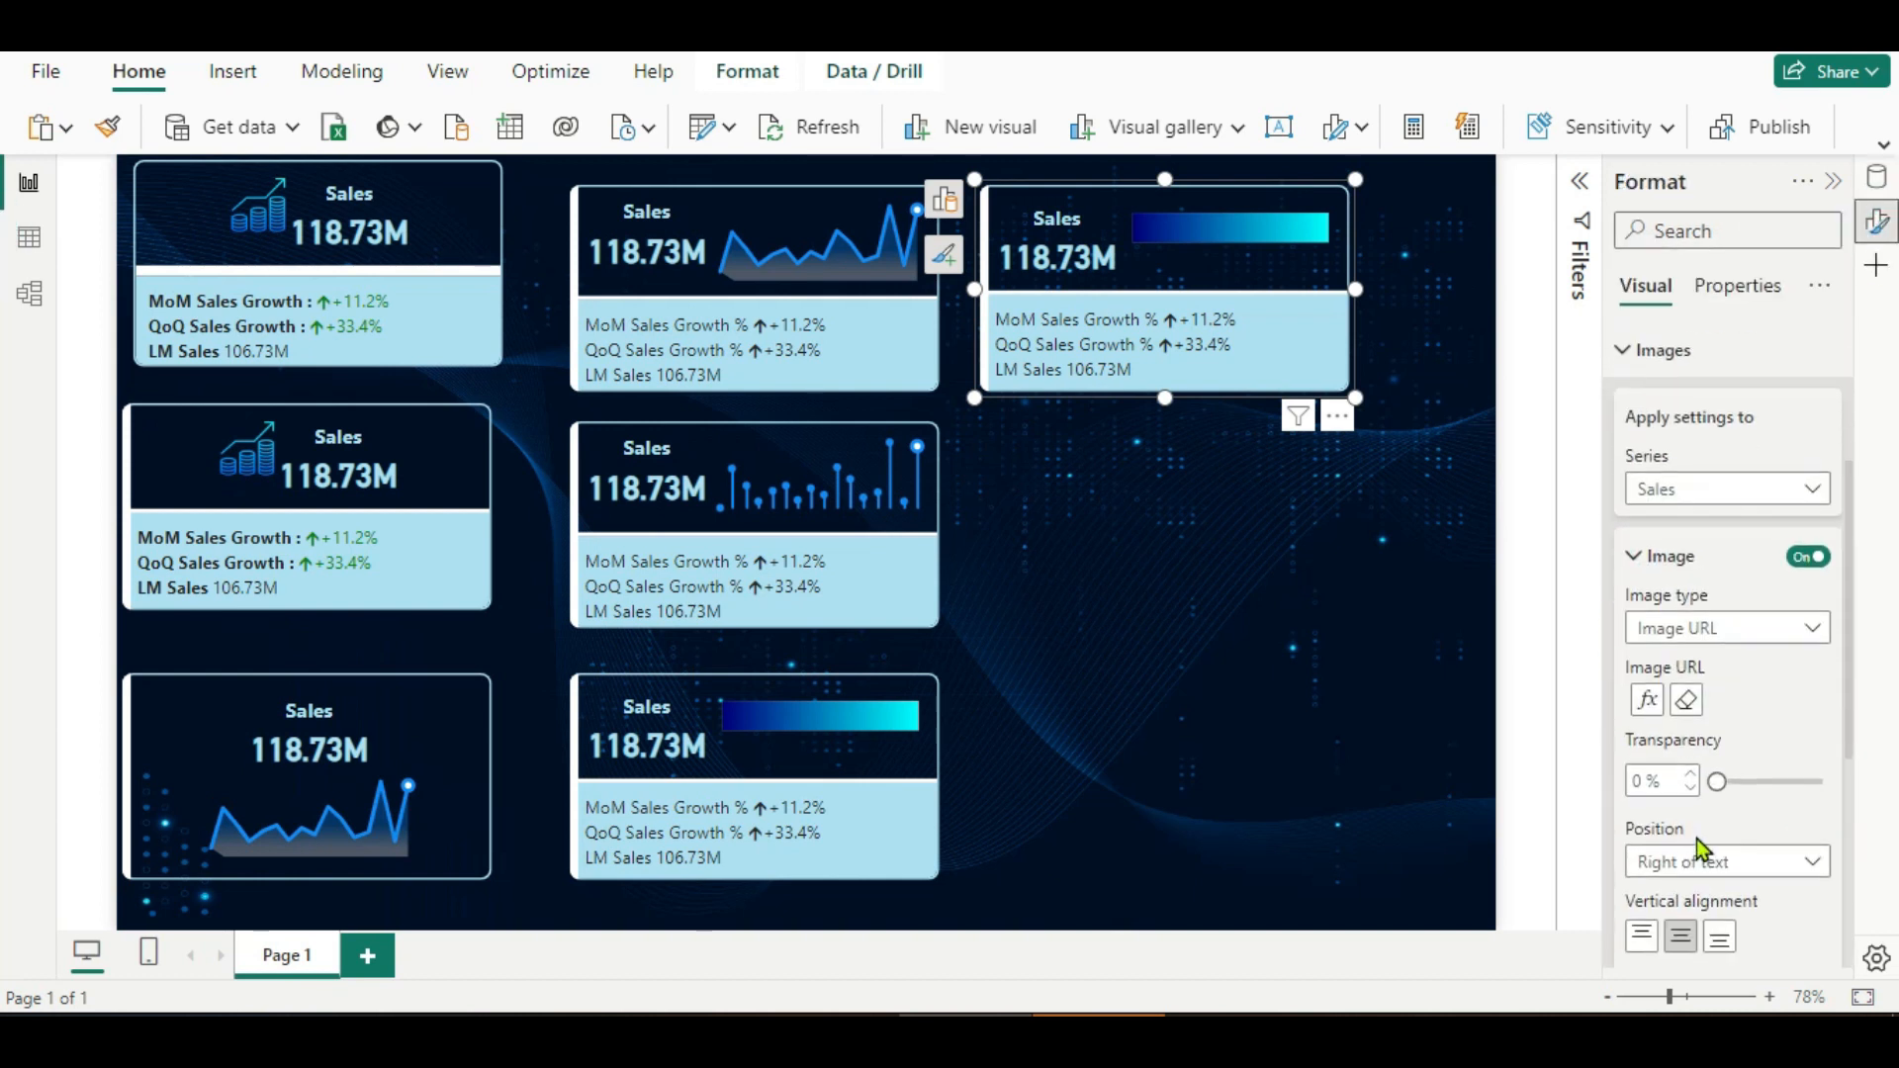
click(1686, 699)
Base the copied card's image URL on the _Range Bar Normalised measure as a field value.
click(1814, 700)
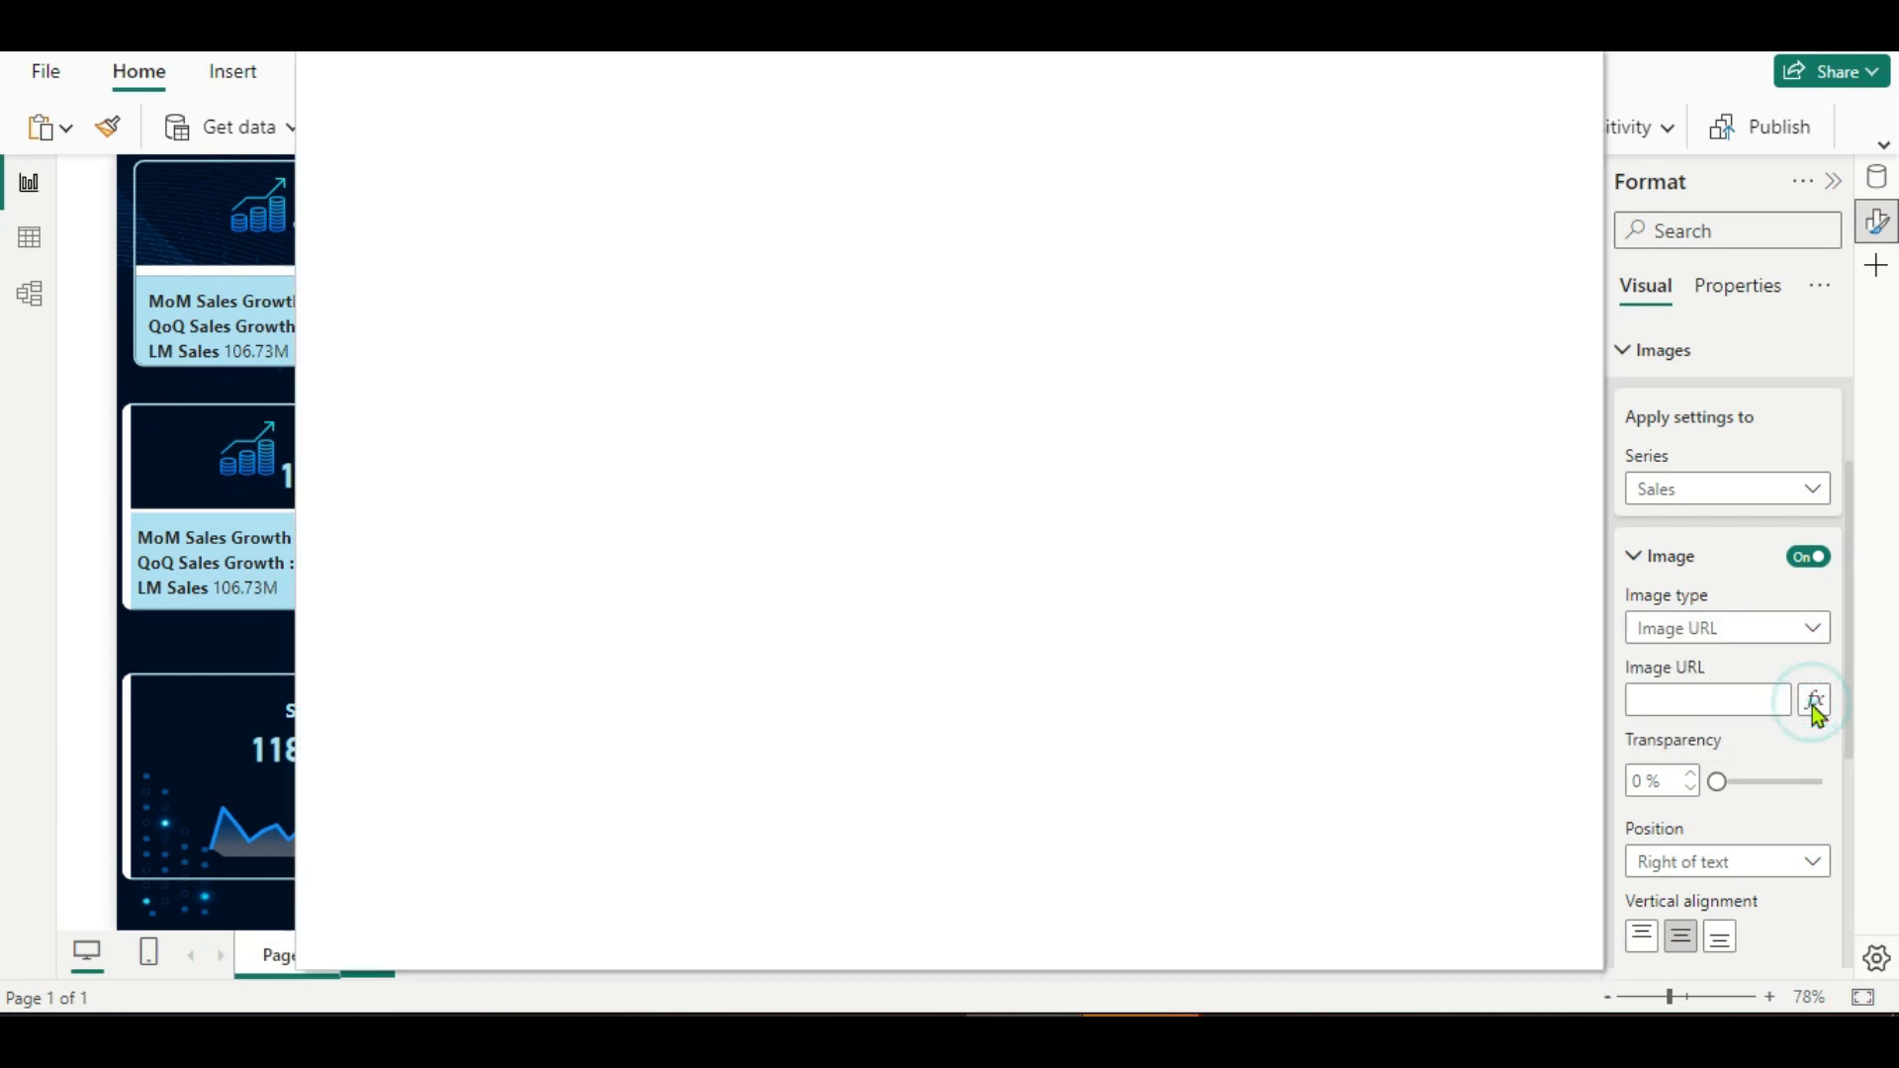
click(699, 316)
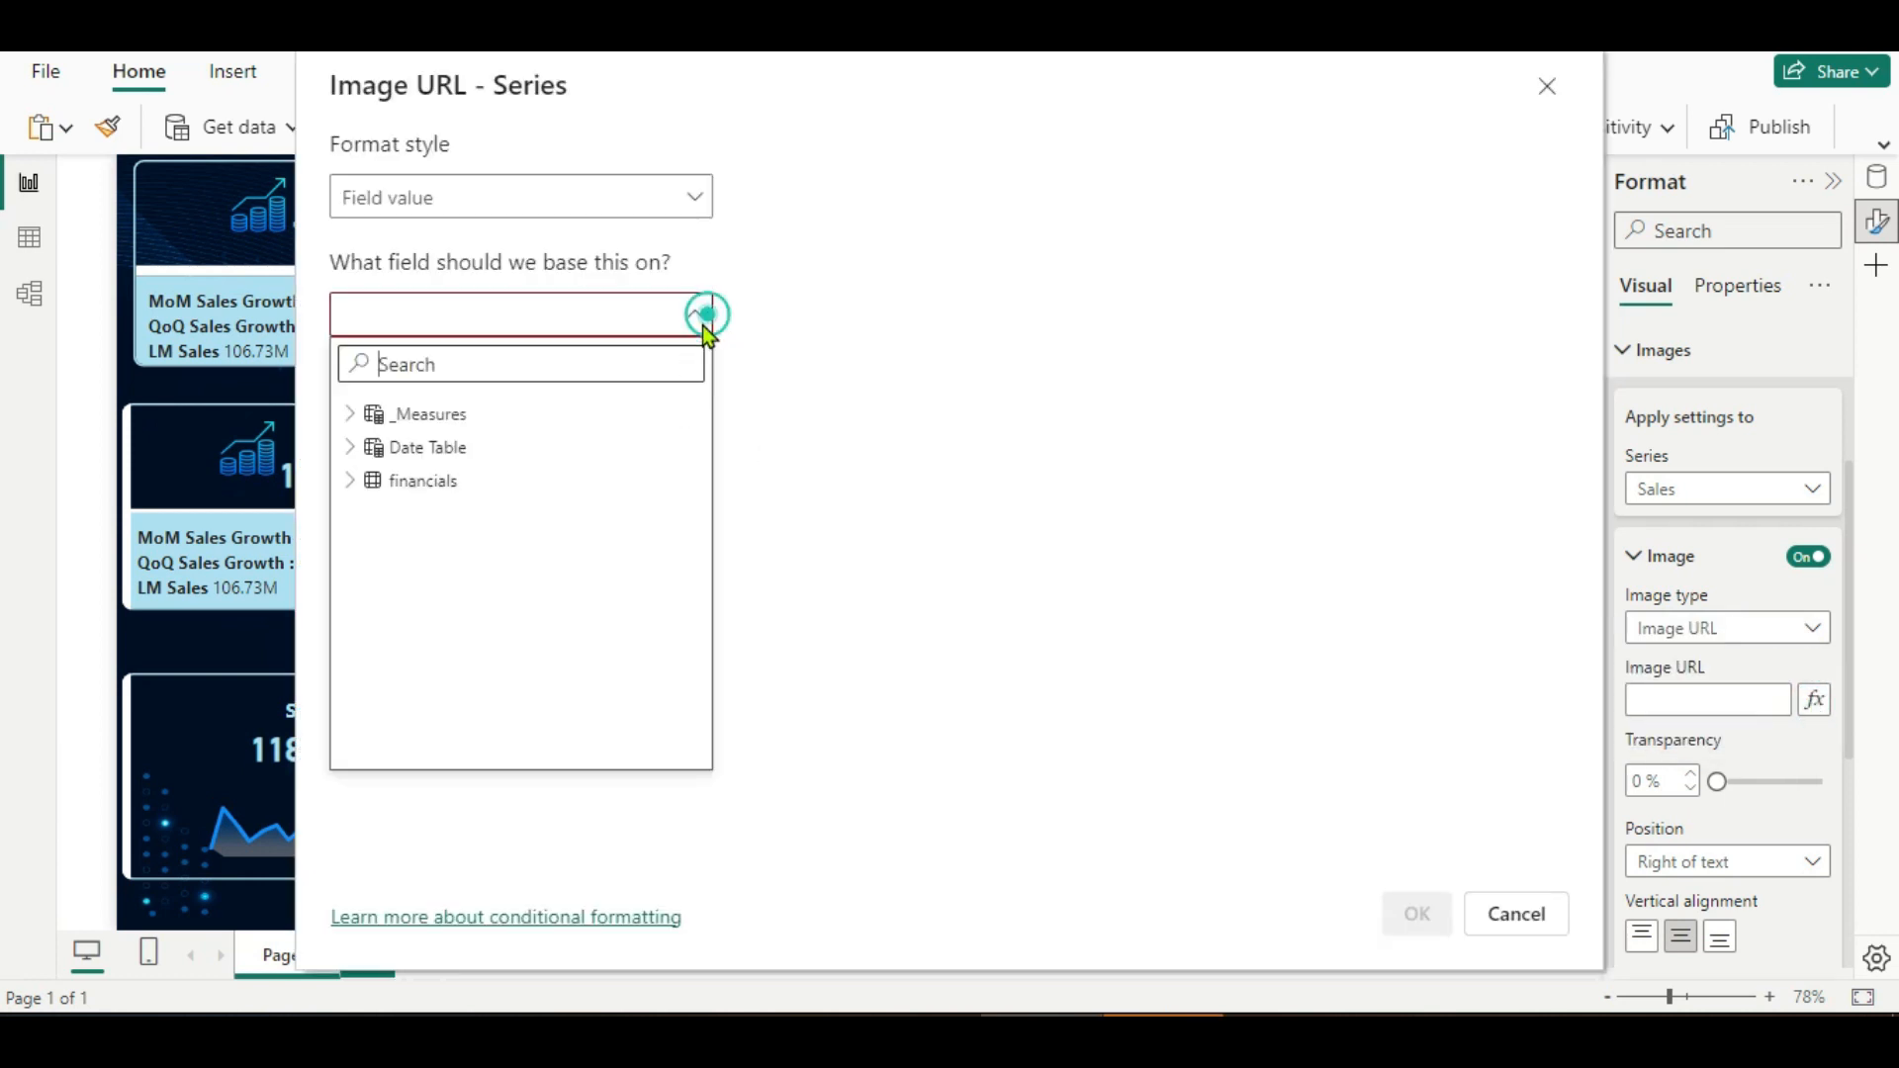
click(351, 417)
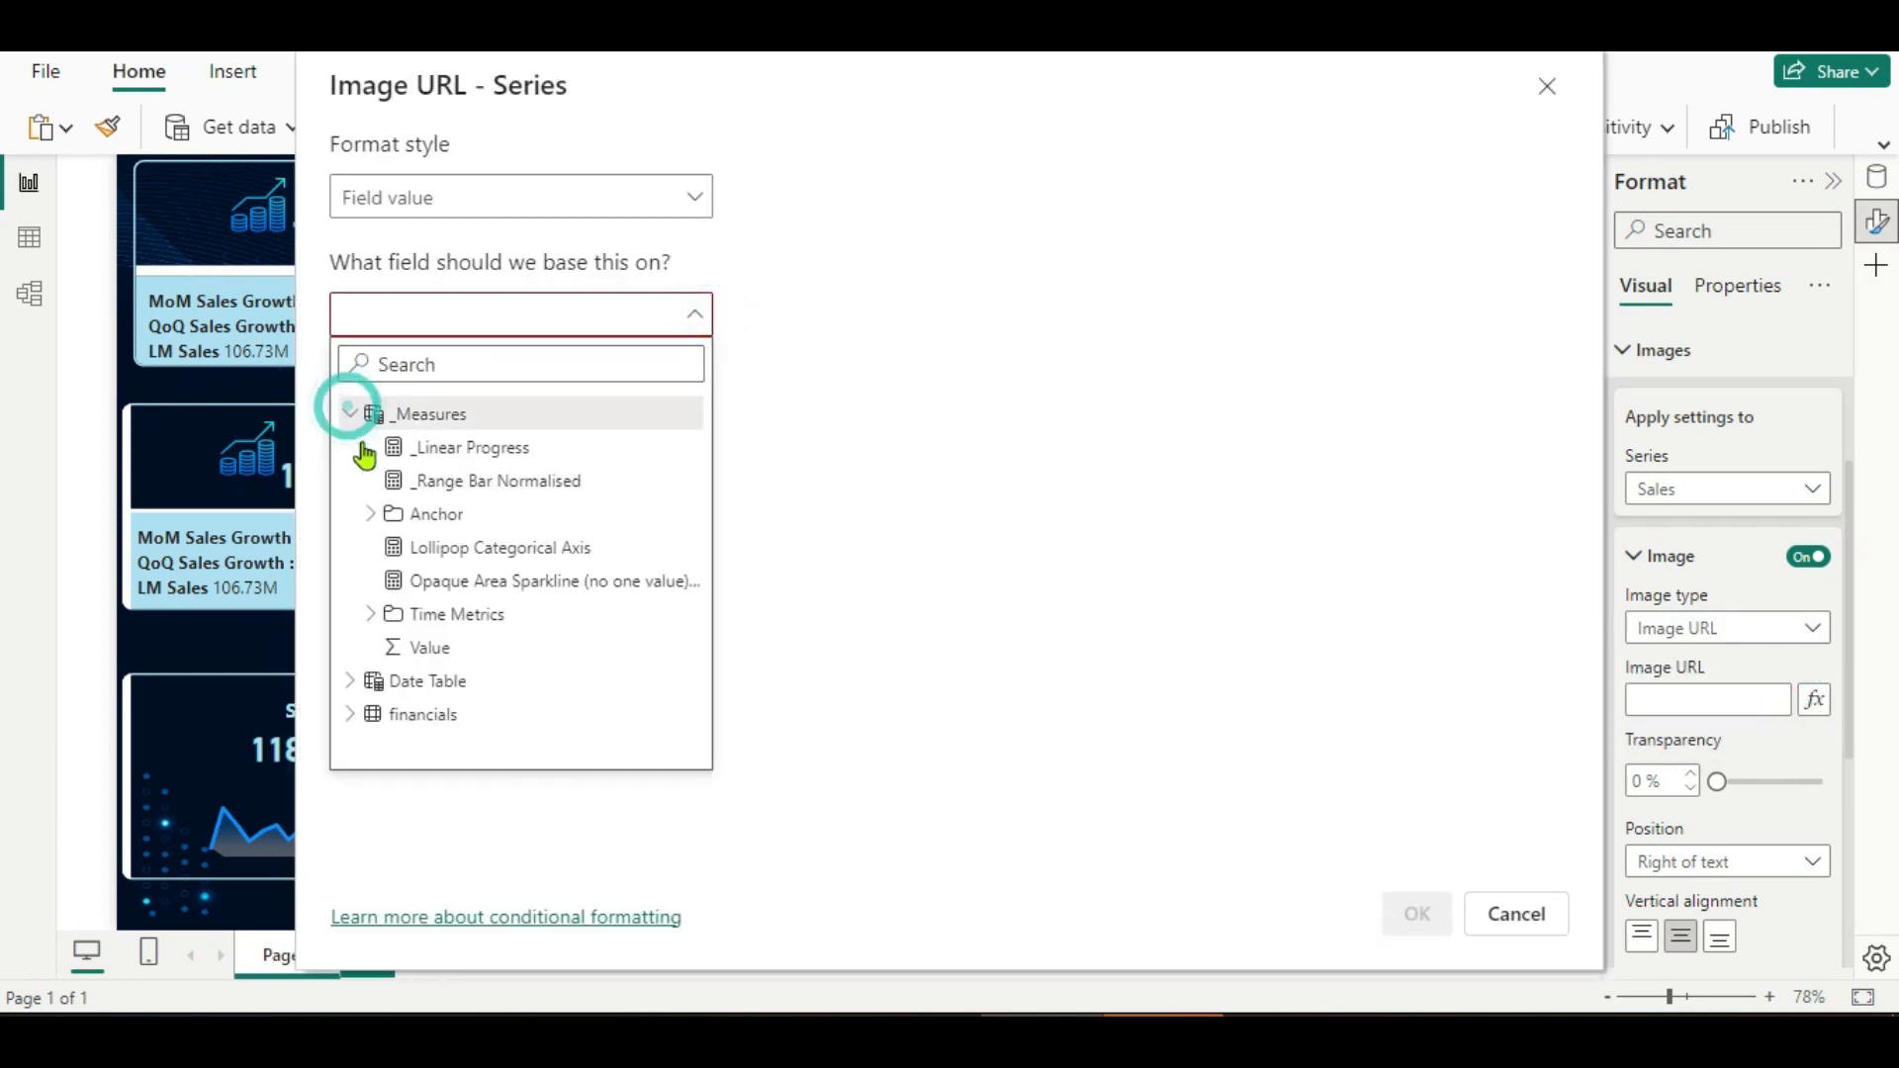
click(436, 479)
click(1415, 928)
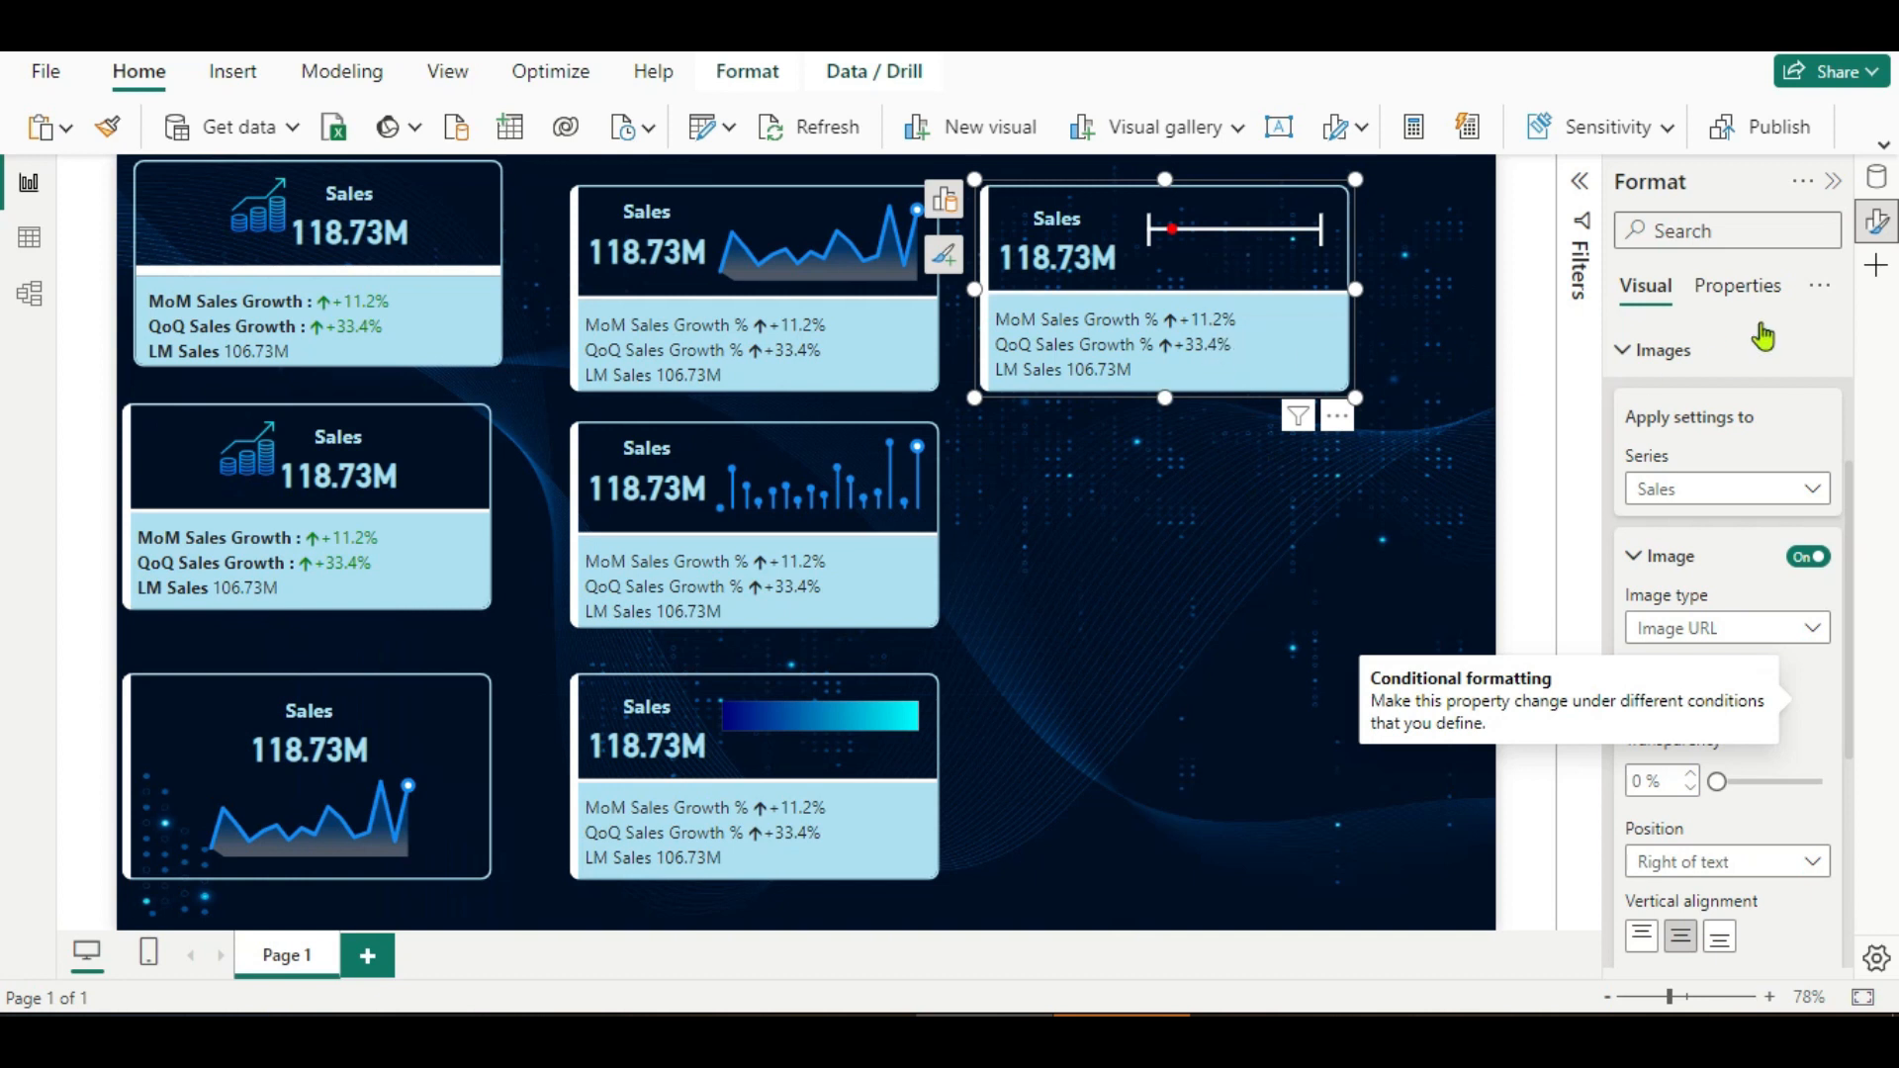
Examine the SVG code of the _Range Bar Normalised measure and close the formula without changes.
click(1878, 180)
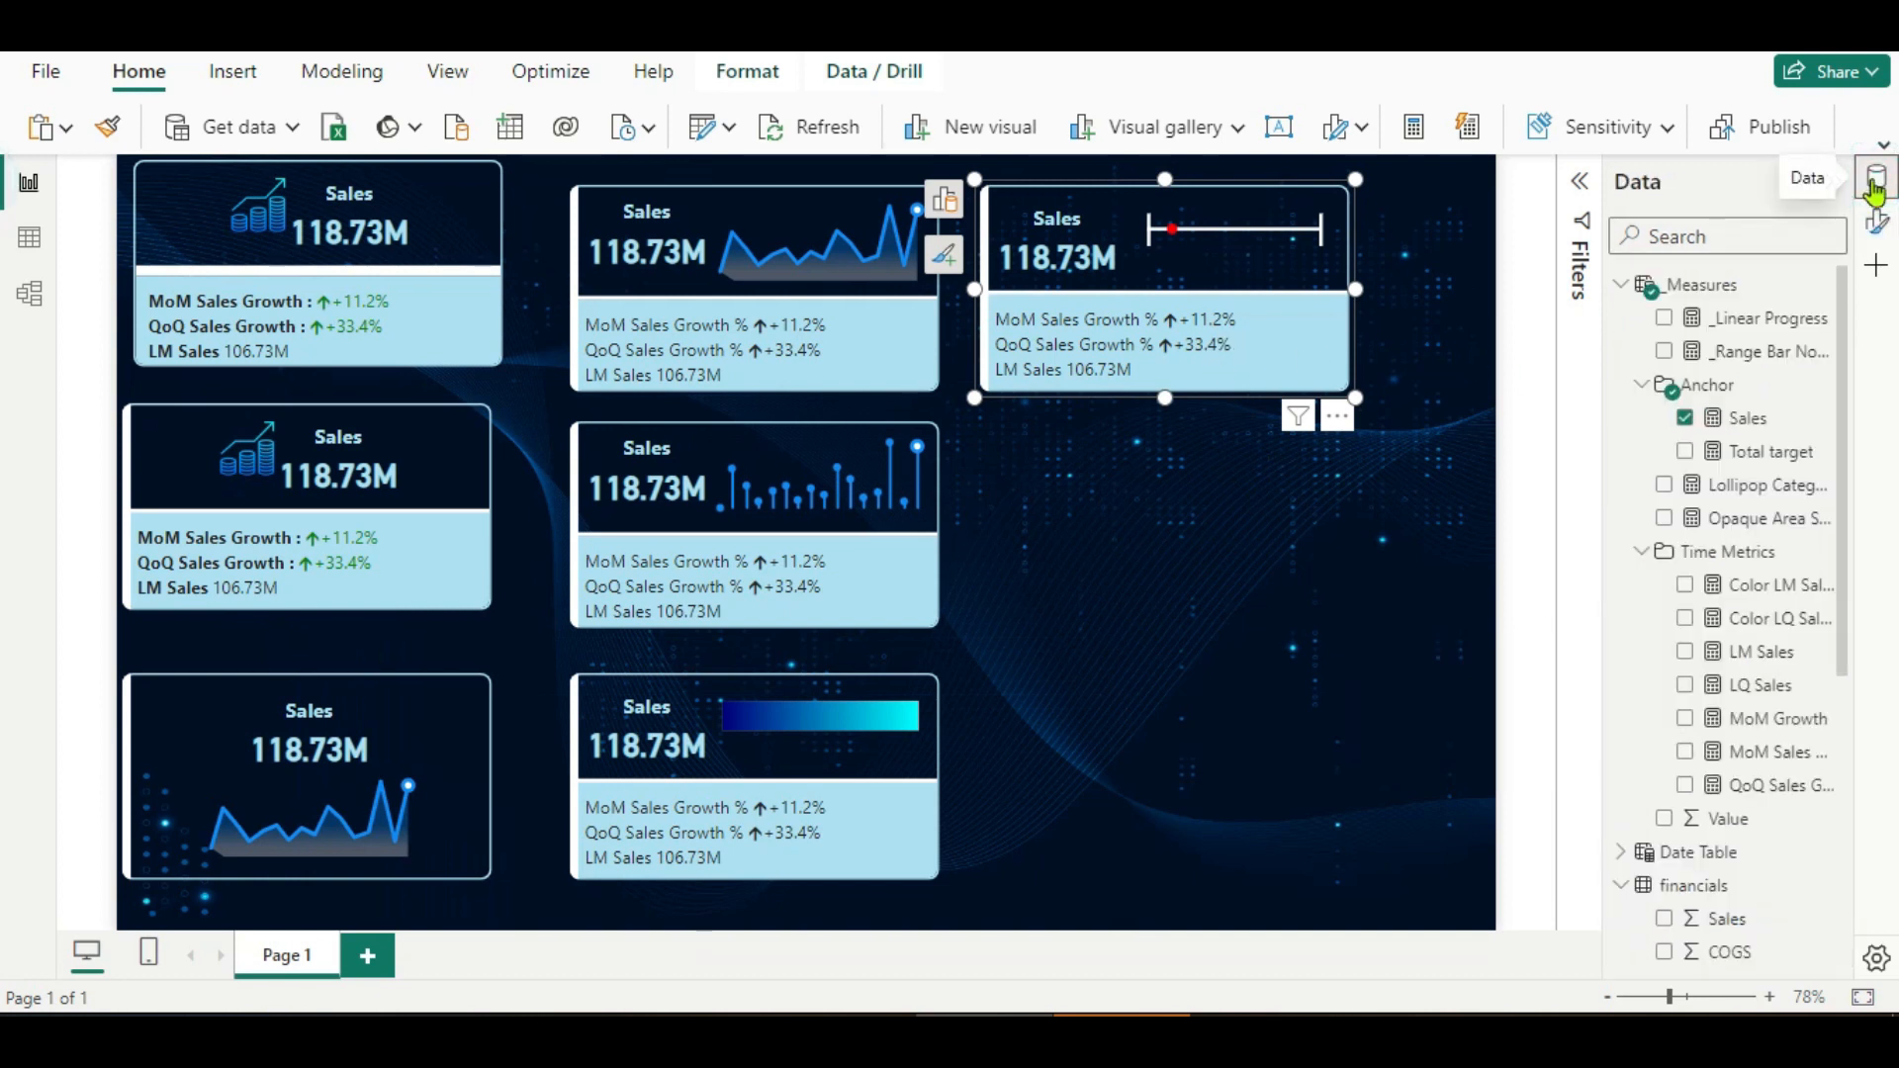
click(1760, 351)
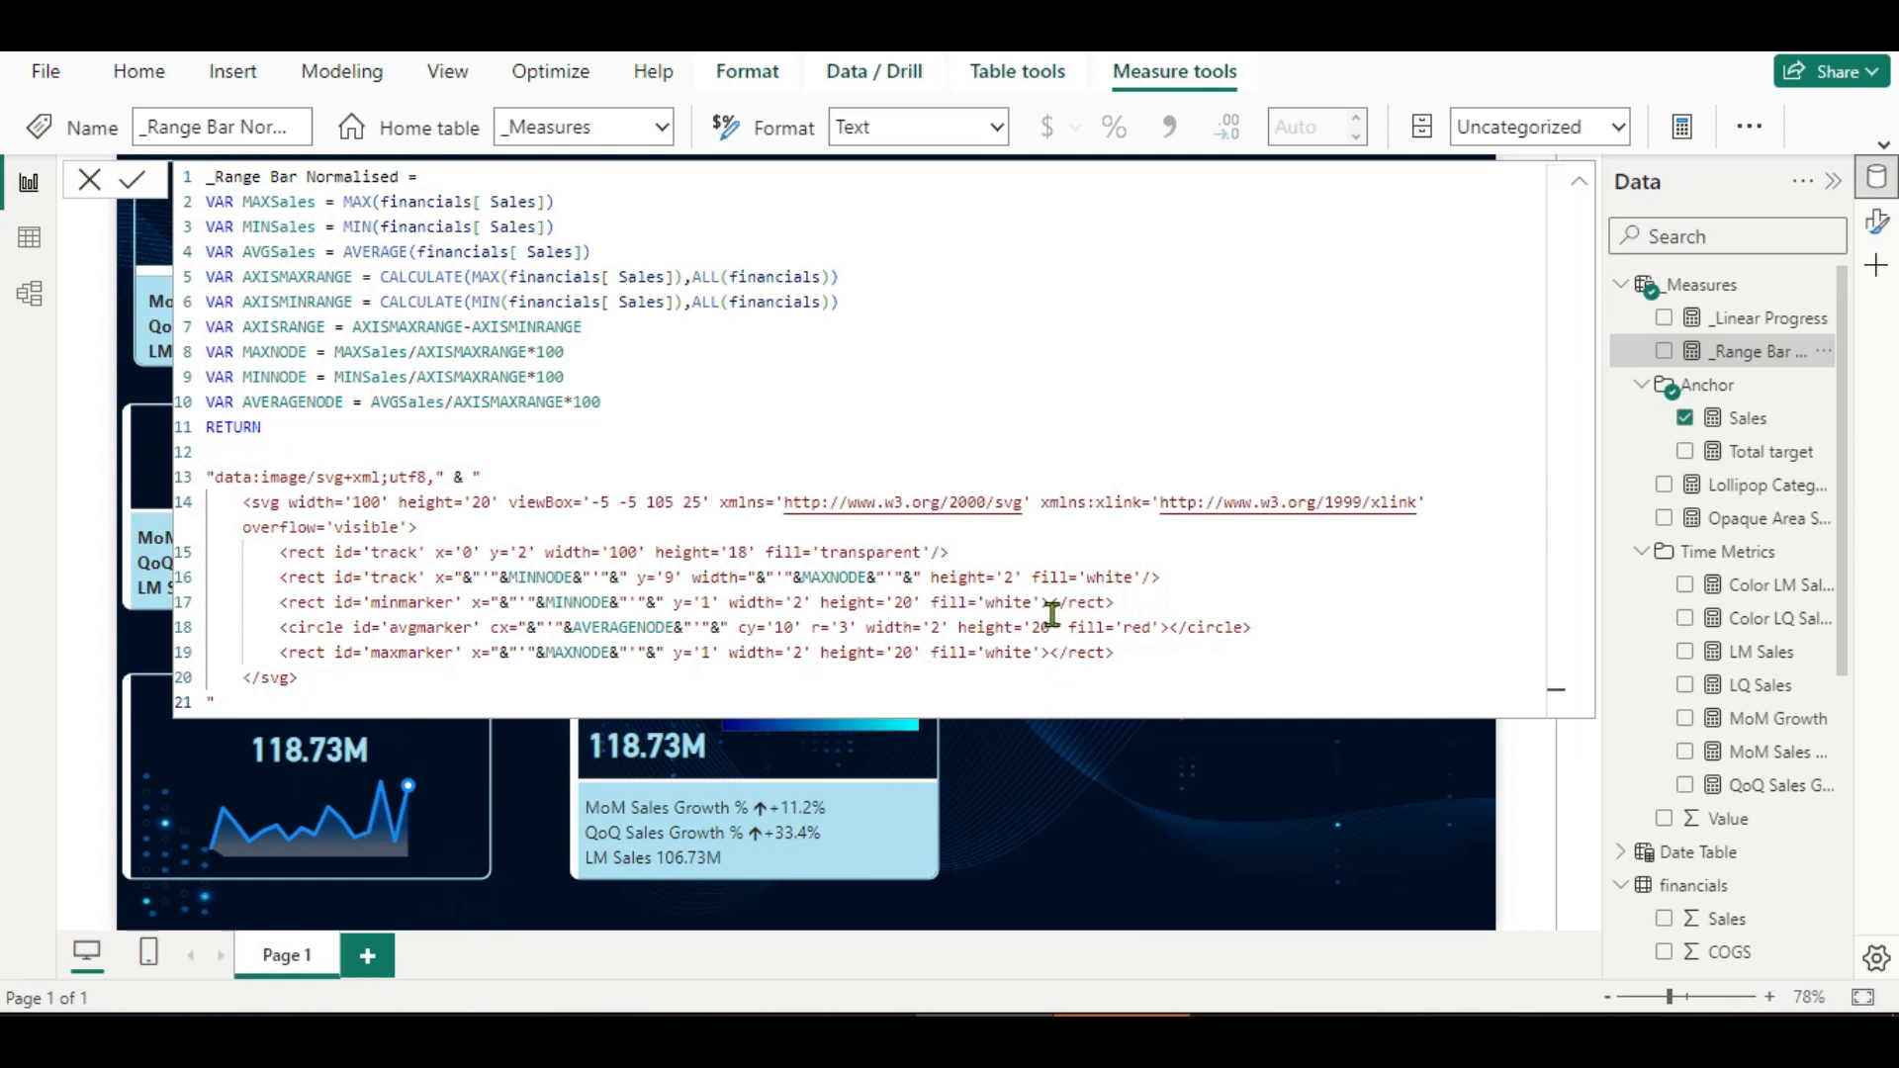
click(89, 180)
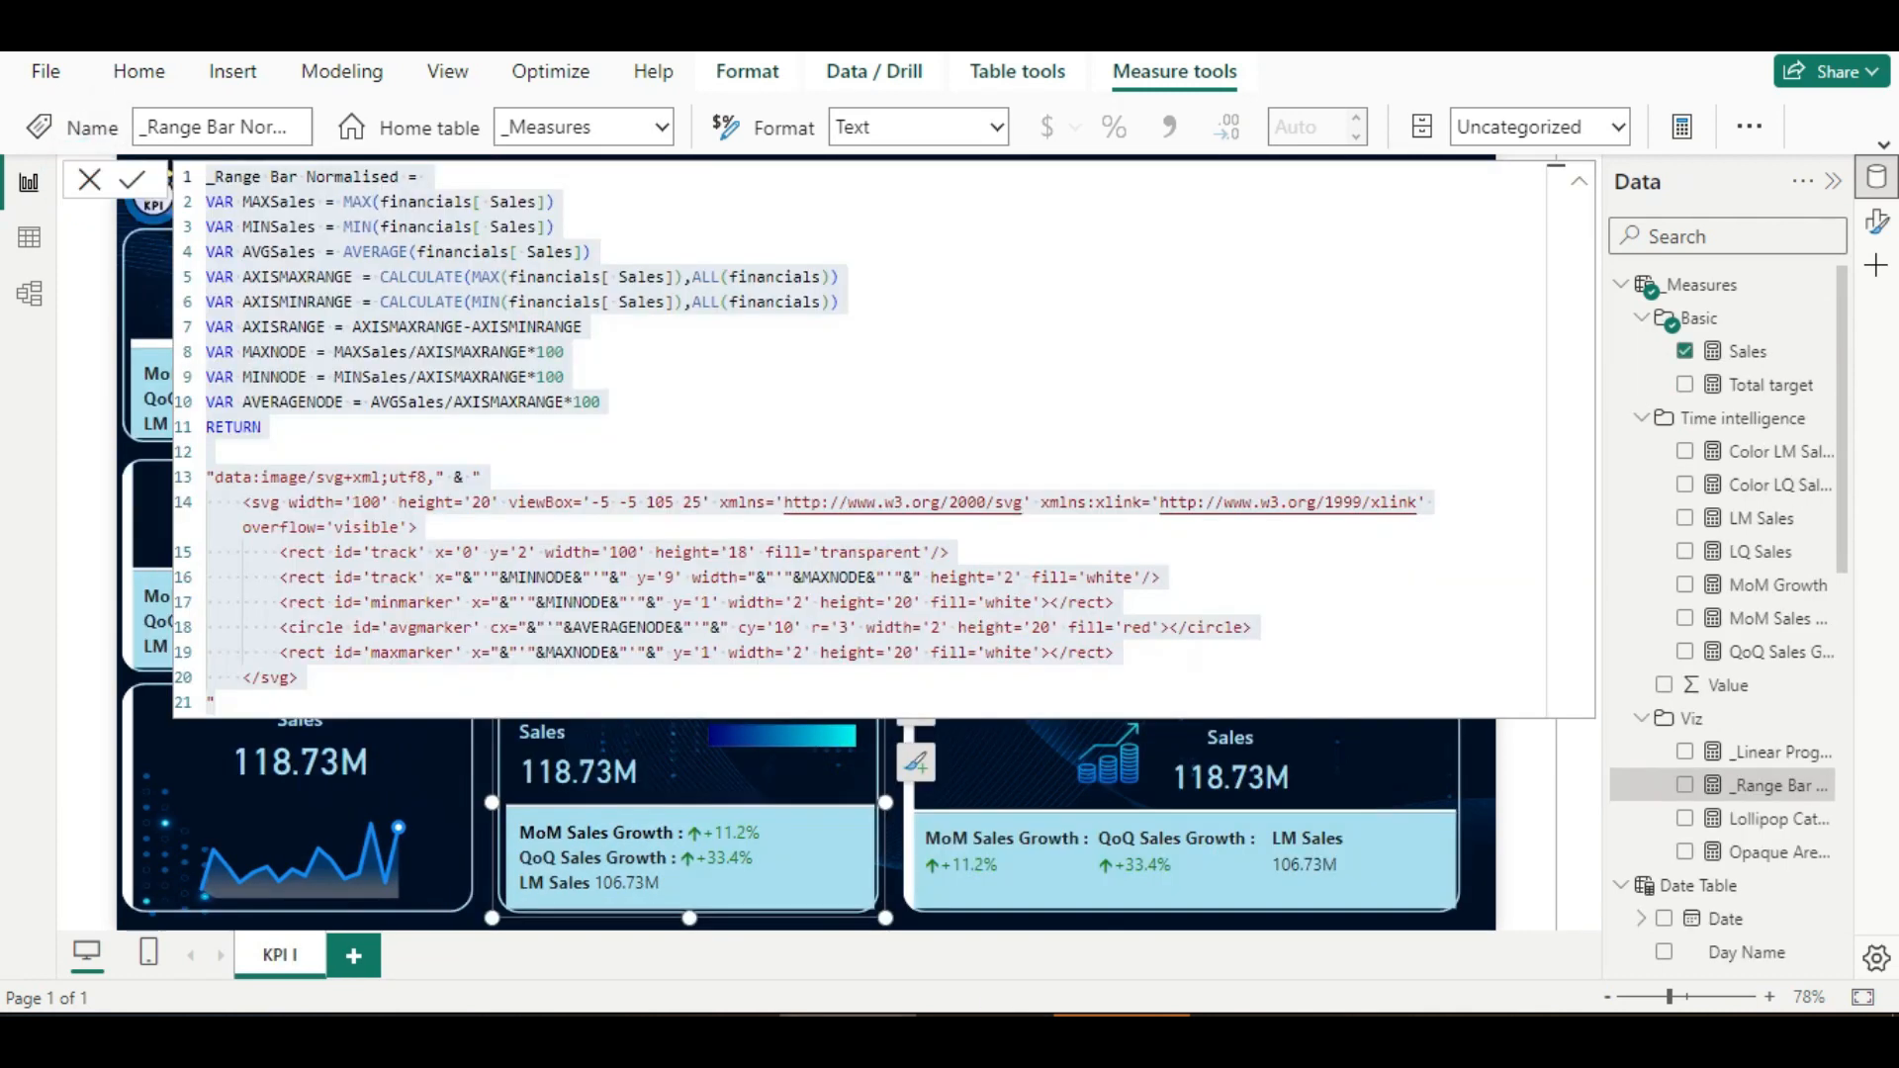
key(ctrl+a)
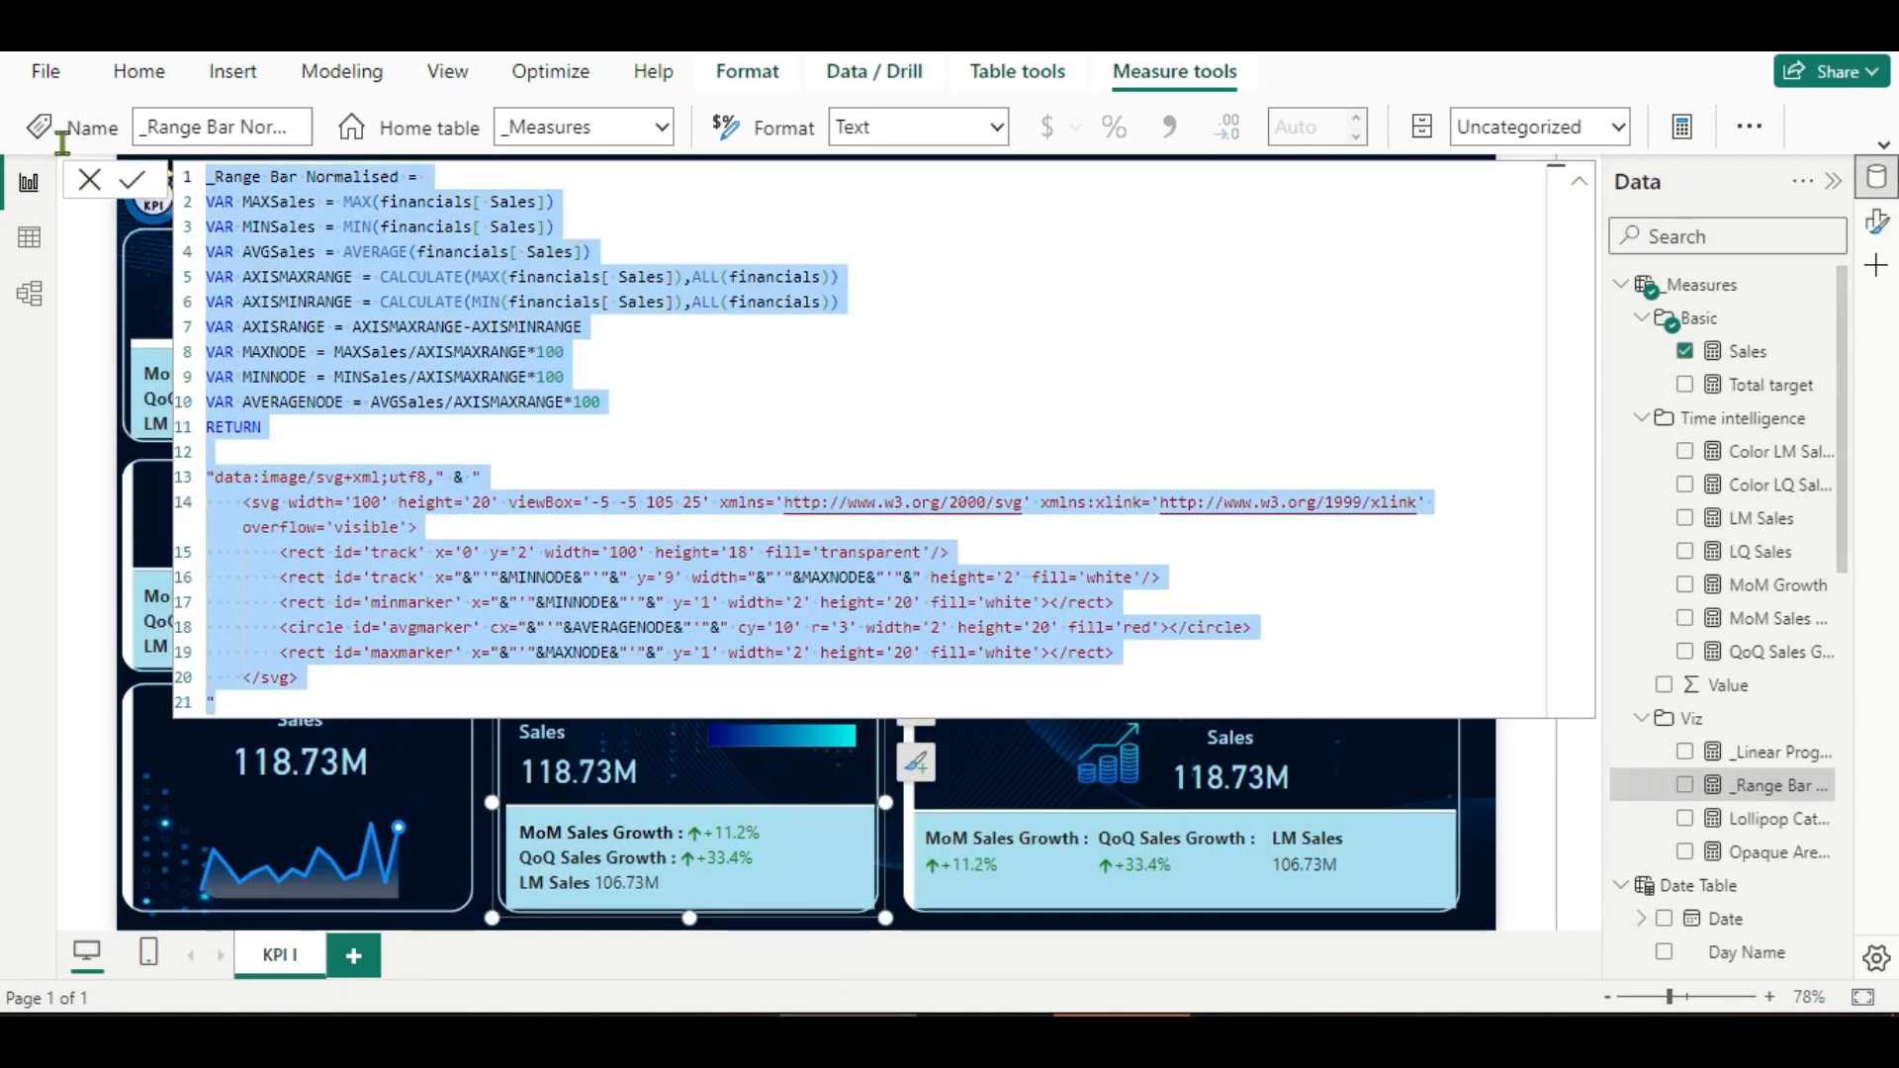
click(83, 179)
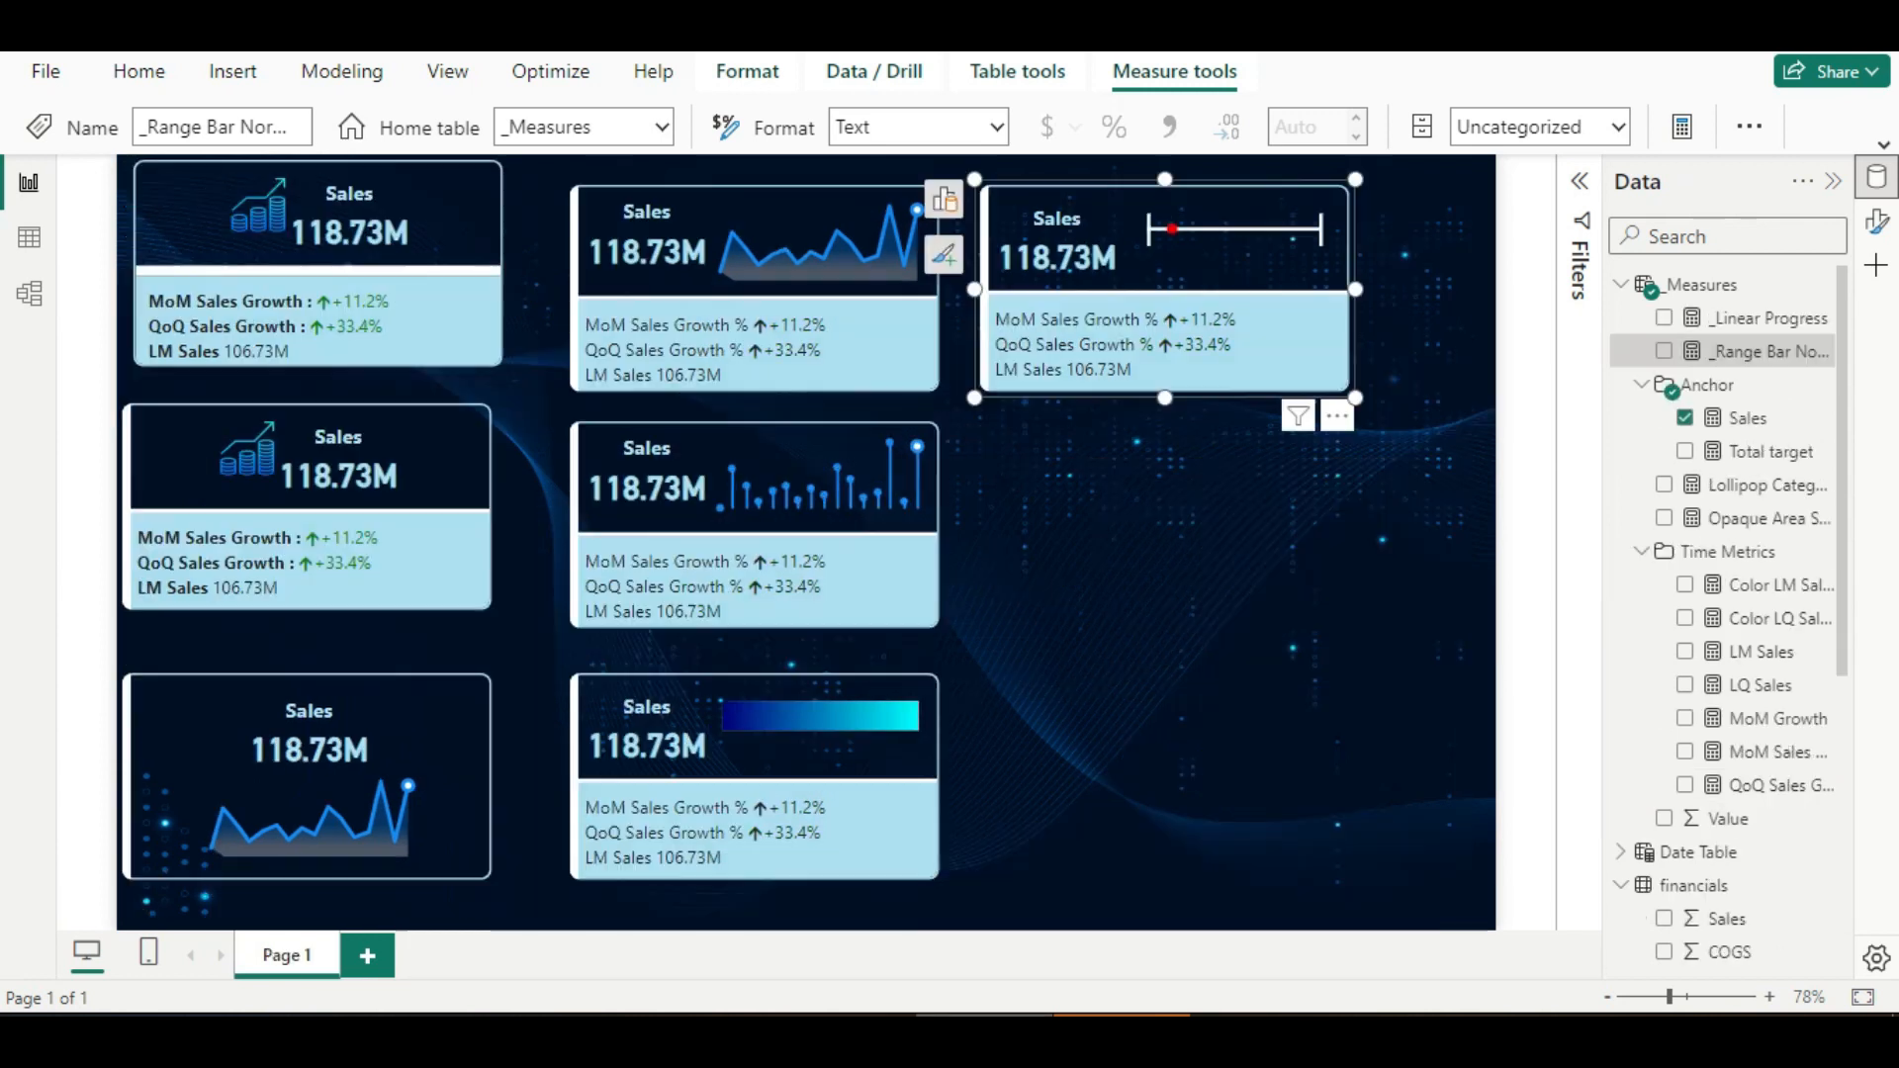
Duplicate the second Sales card with the coin-chart icon and place the copy directly below the range-bar card.
click(466, 584)
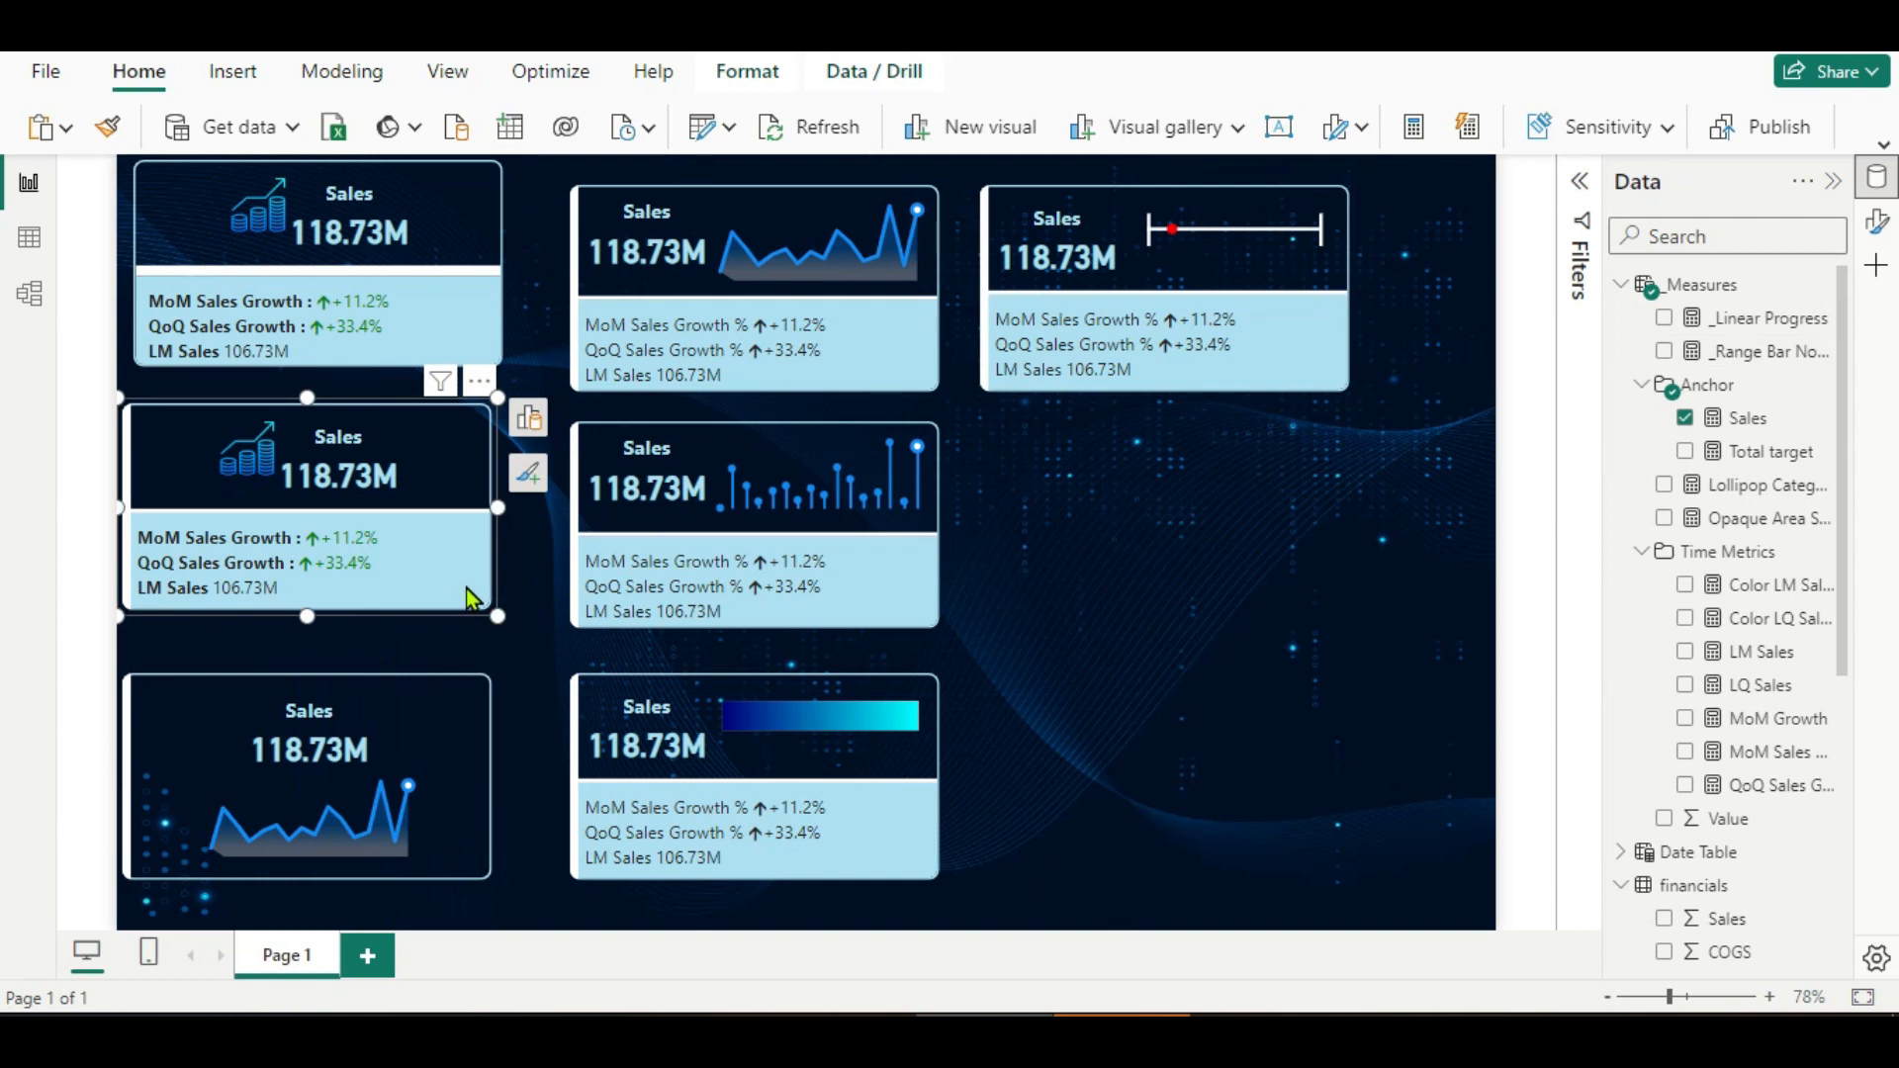
ctrl+drag(471, 598, 1236, 546)
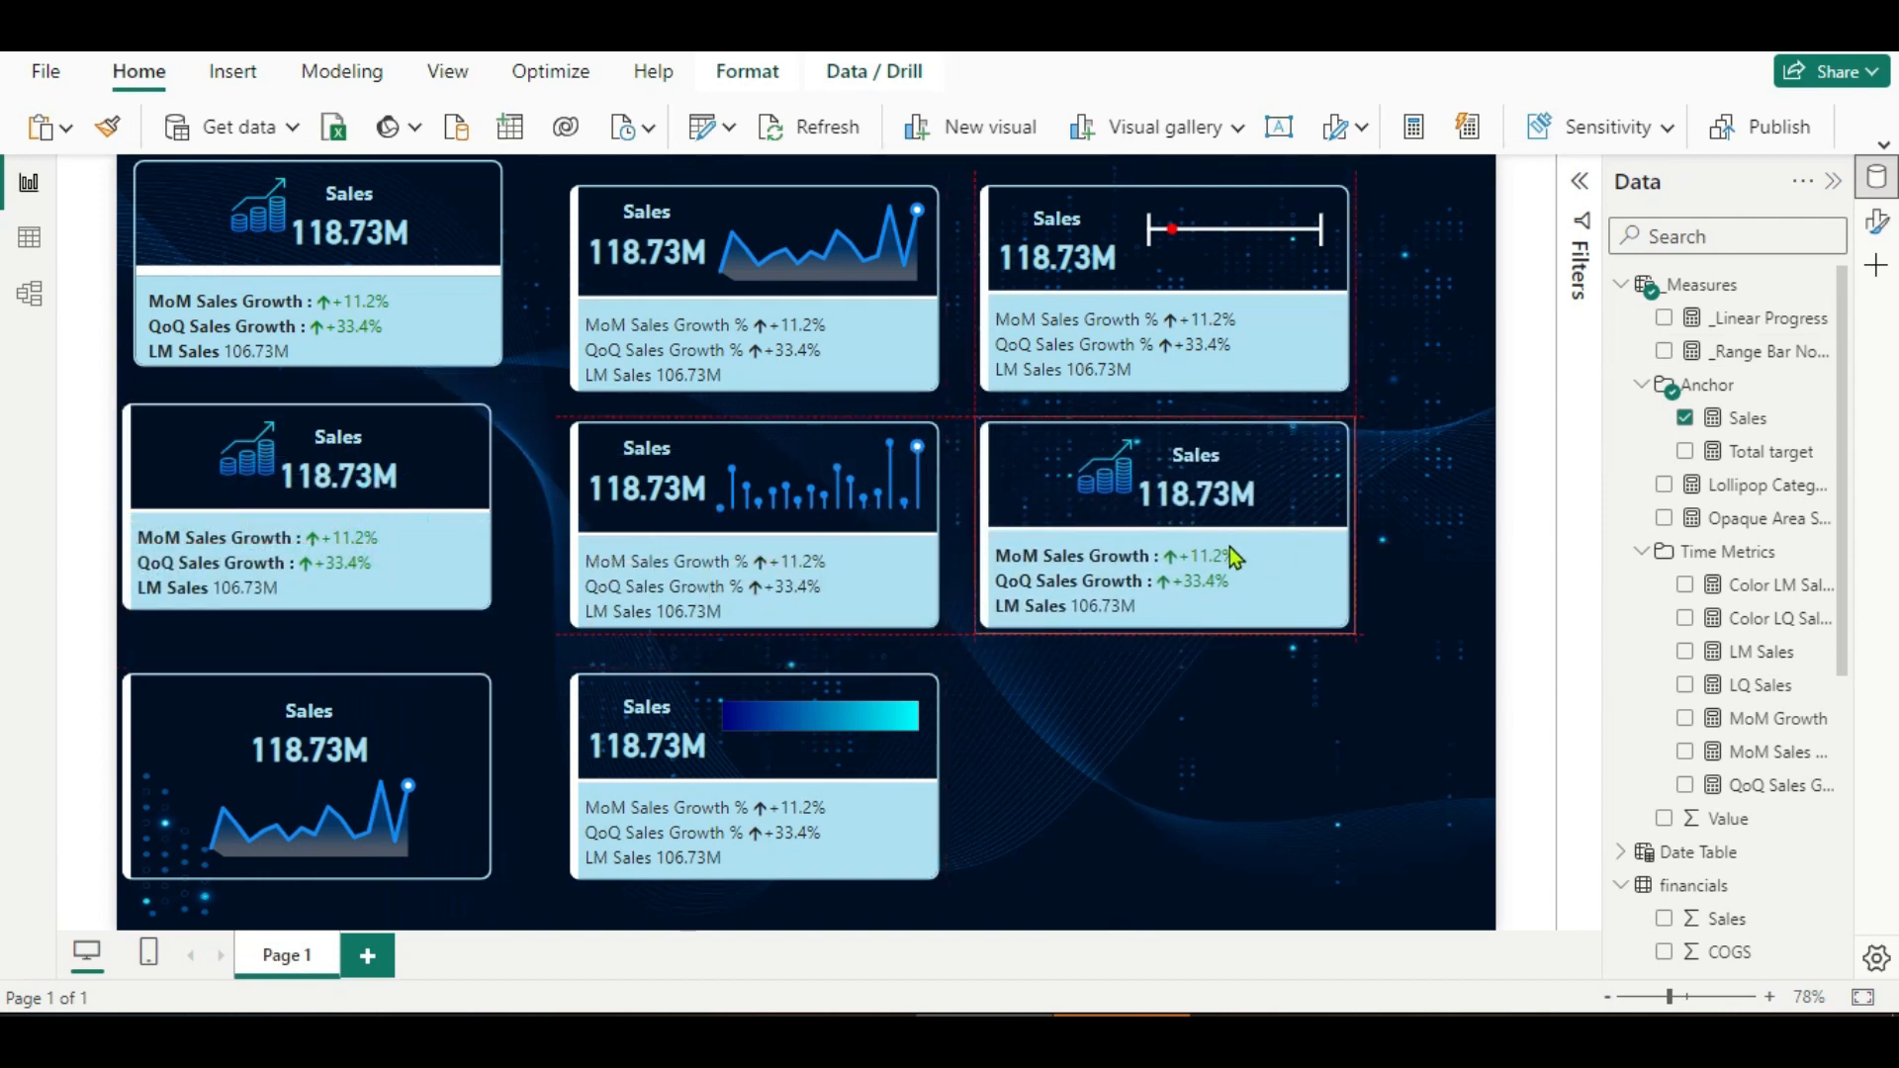
Open the duplicated icon card's reference label settings and apply them to all series.
click(1877, 229)
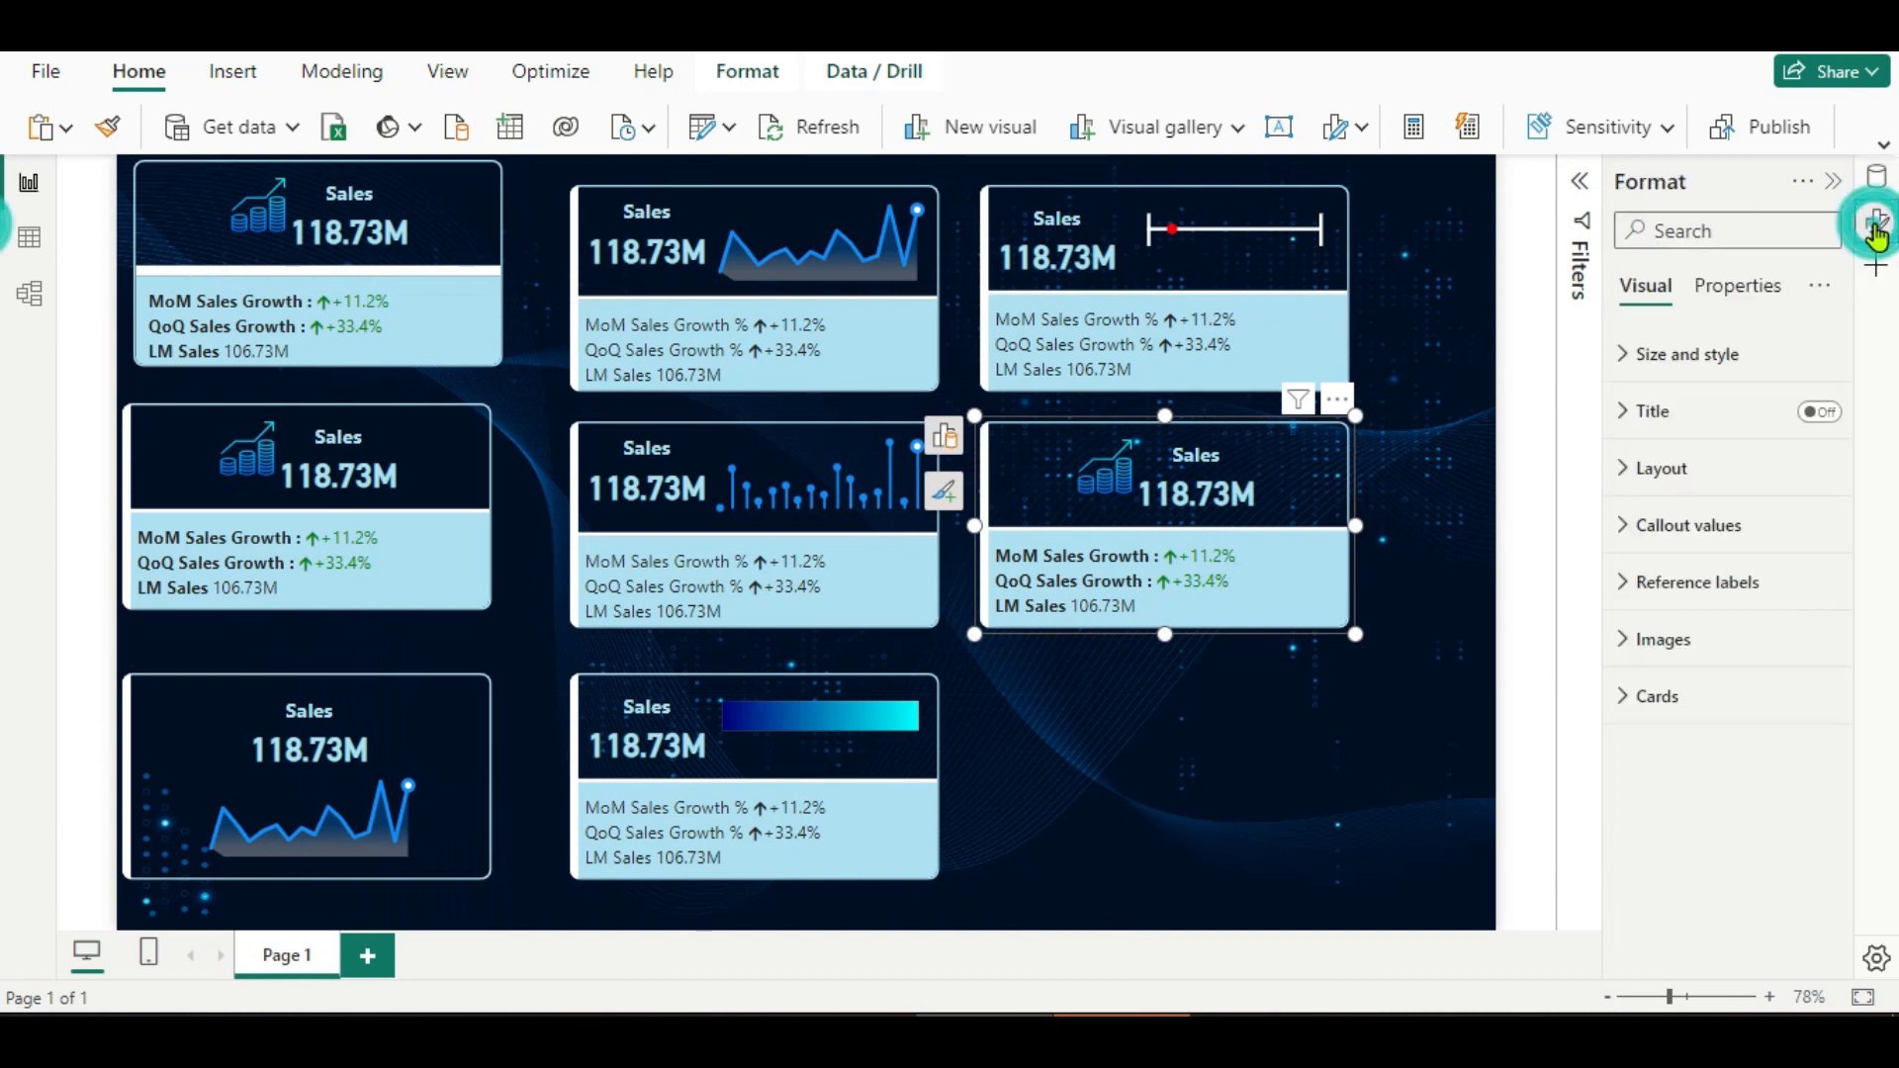
click(1625, 584)
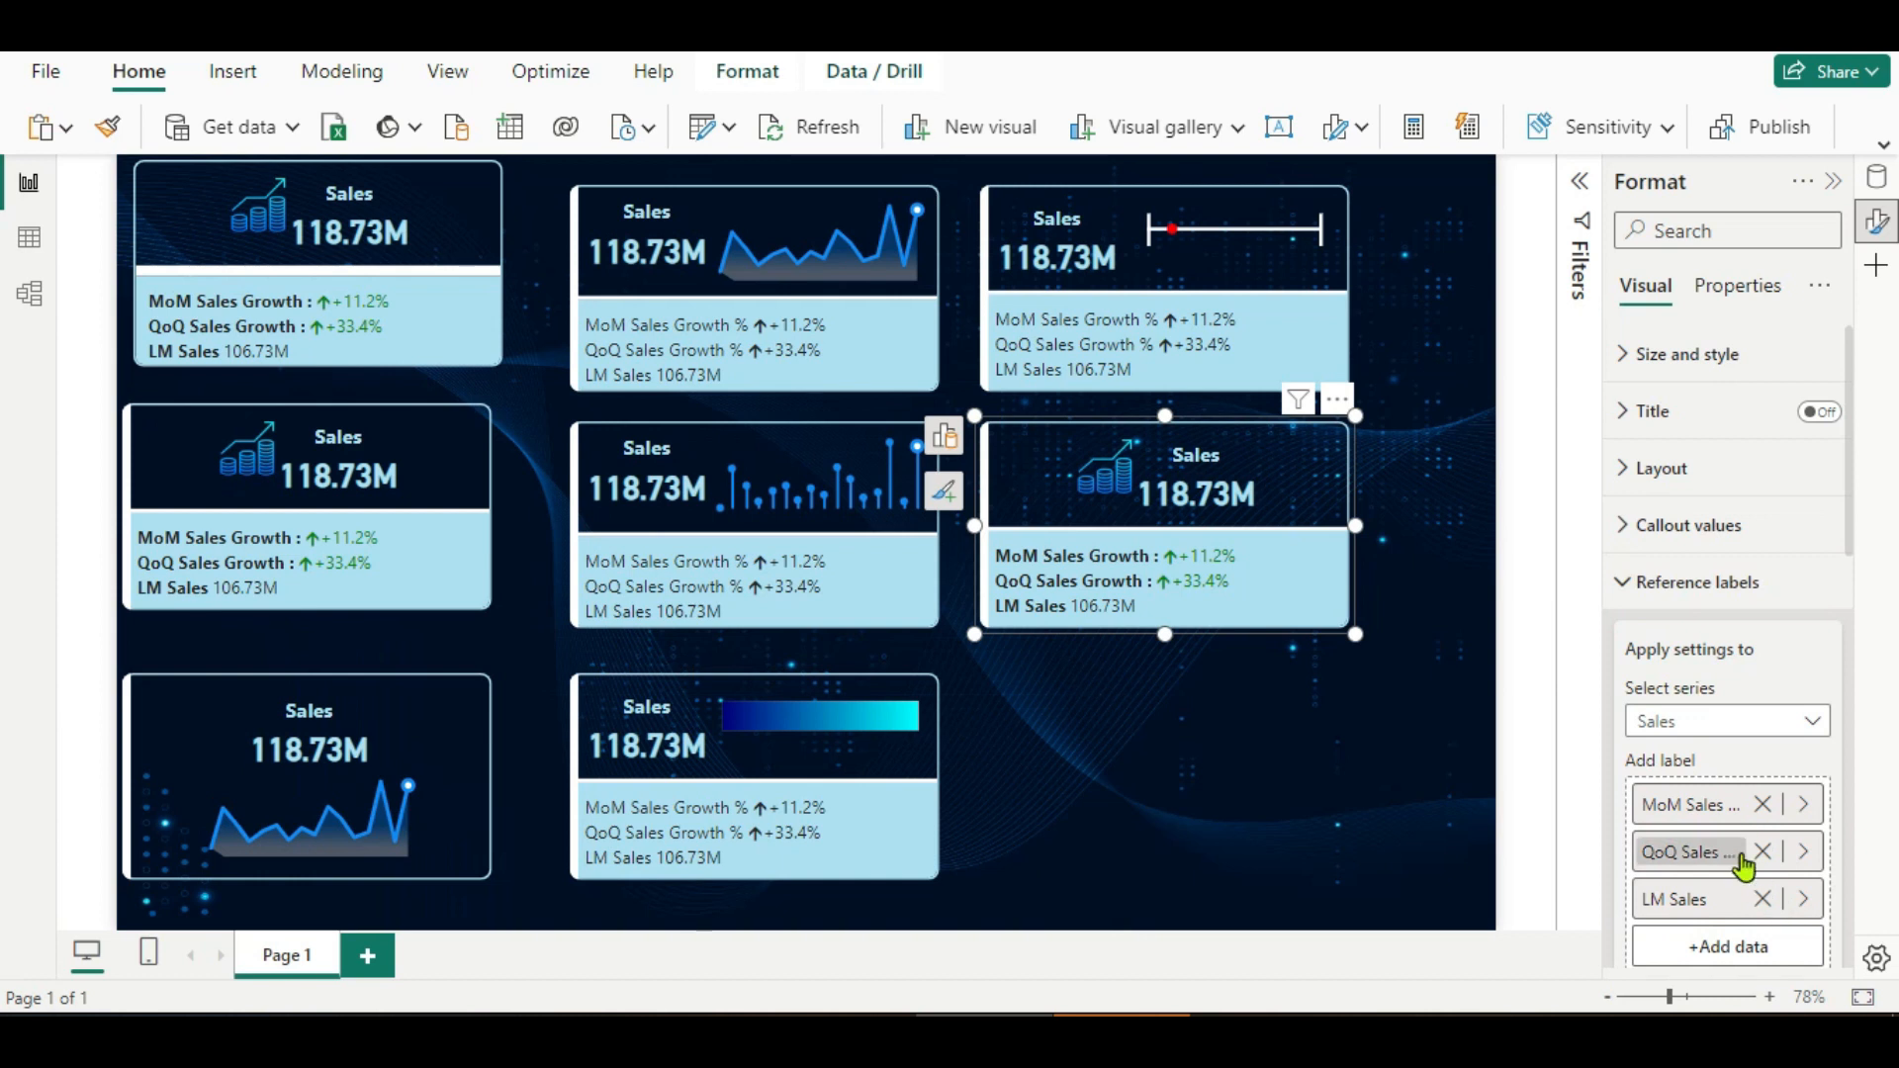
scroll(1742, 861, down, 4)
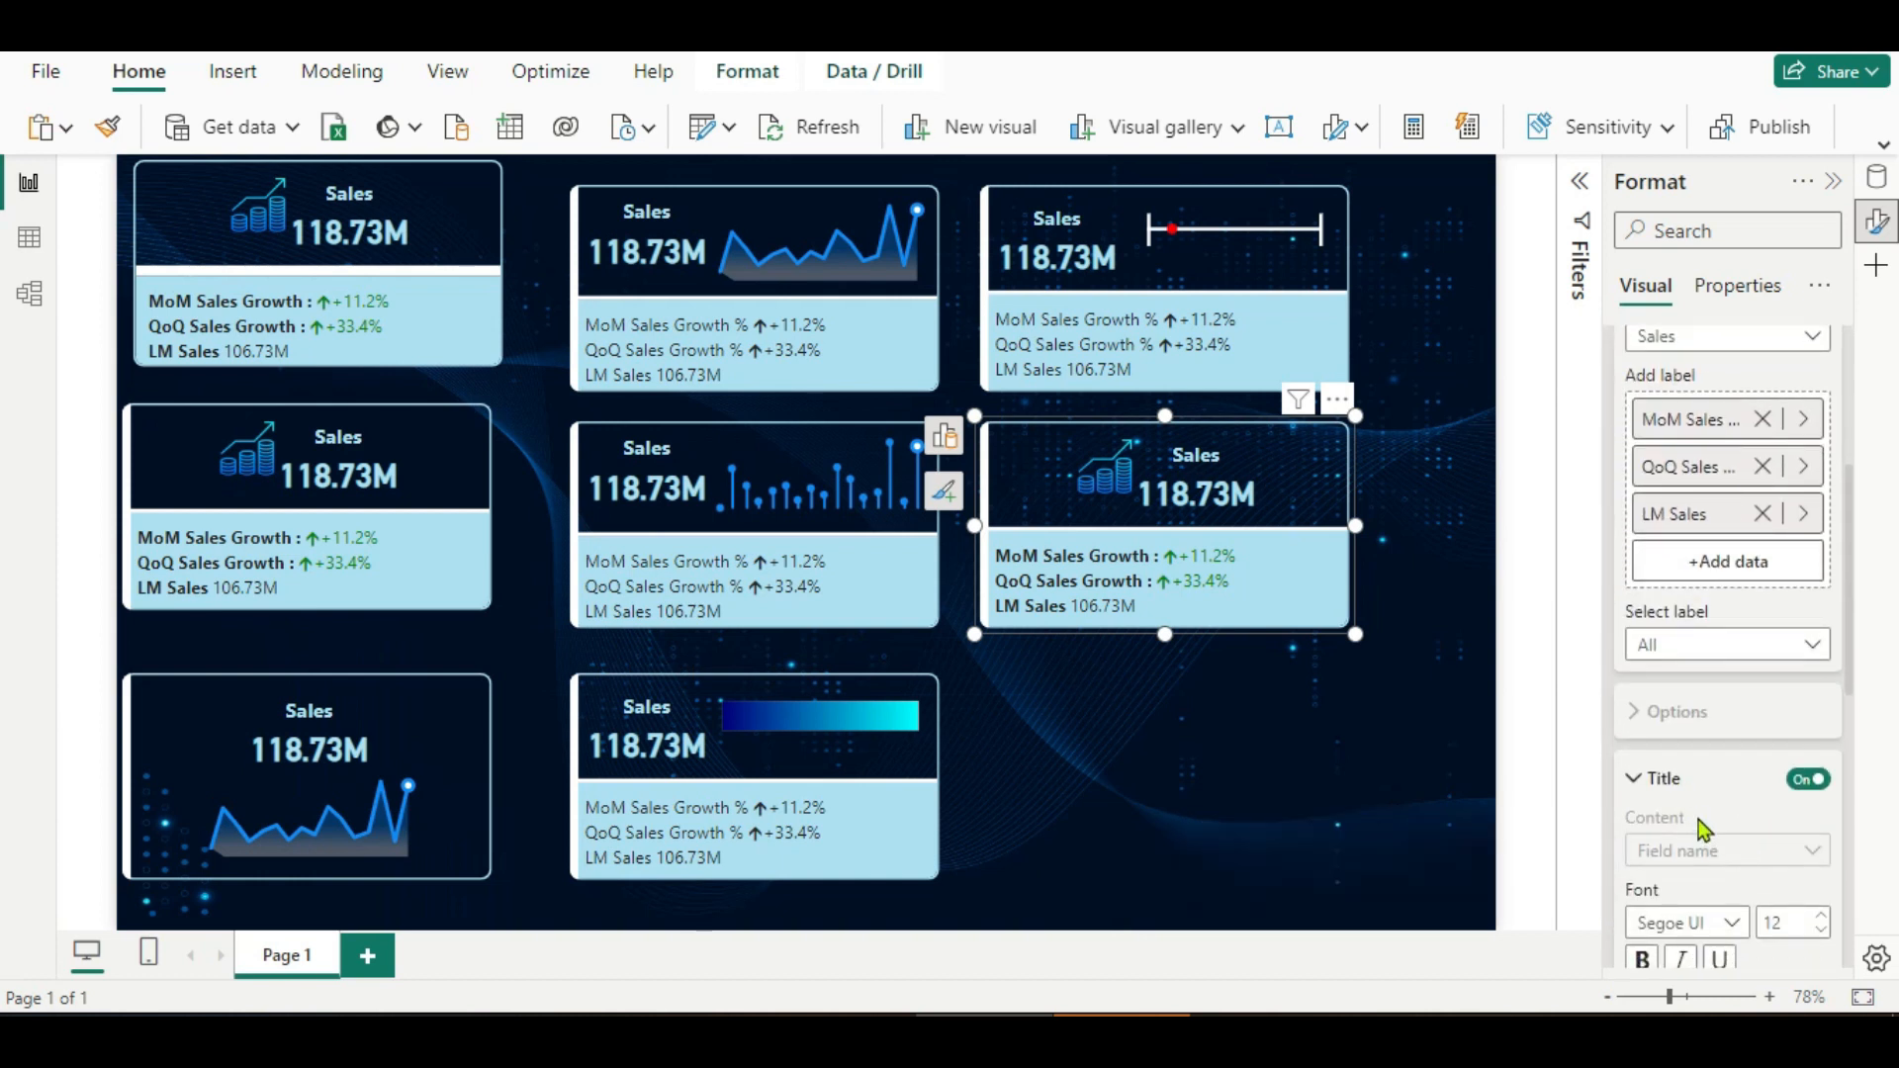
scroll(1700, 833, down, 3)
scroll(1703, 836, down, 5)
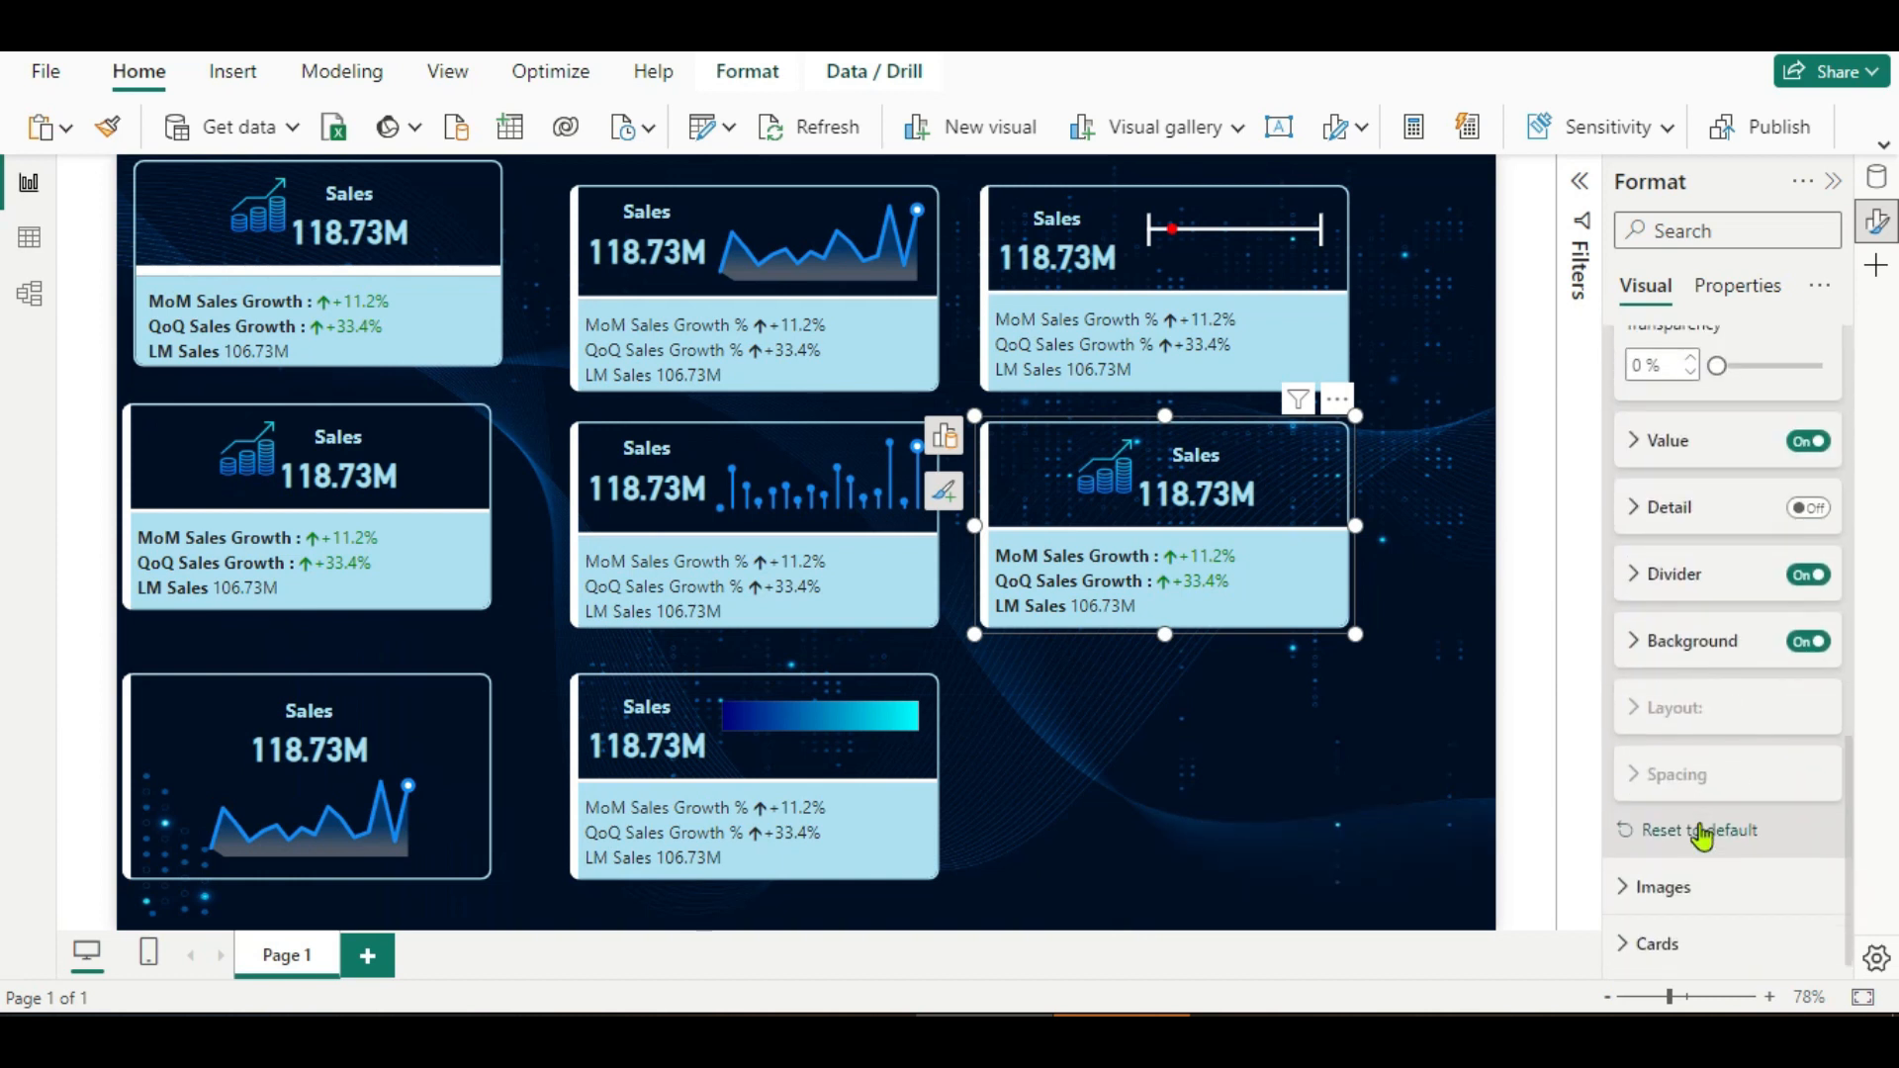
scroll(1702, 837, up, 7)
scroll(1701, 836, up, 5)
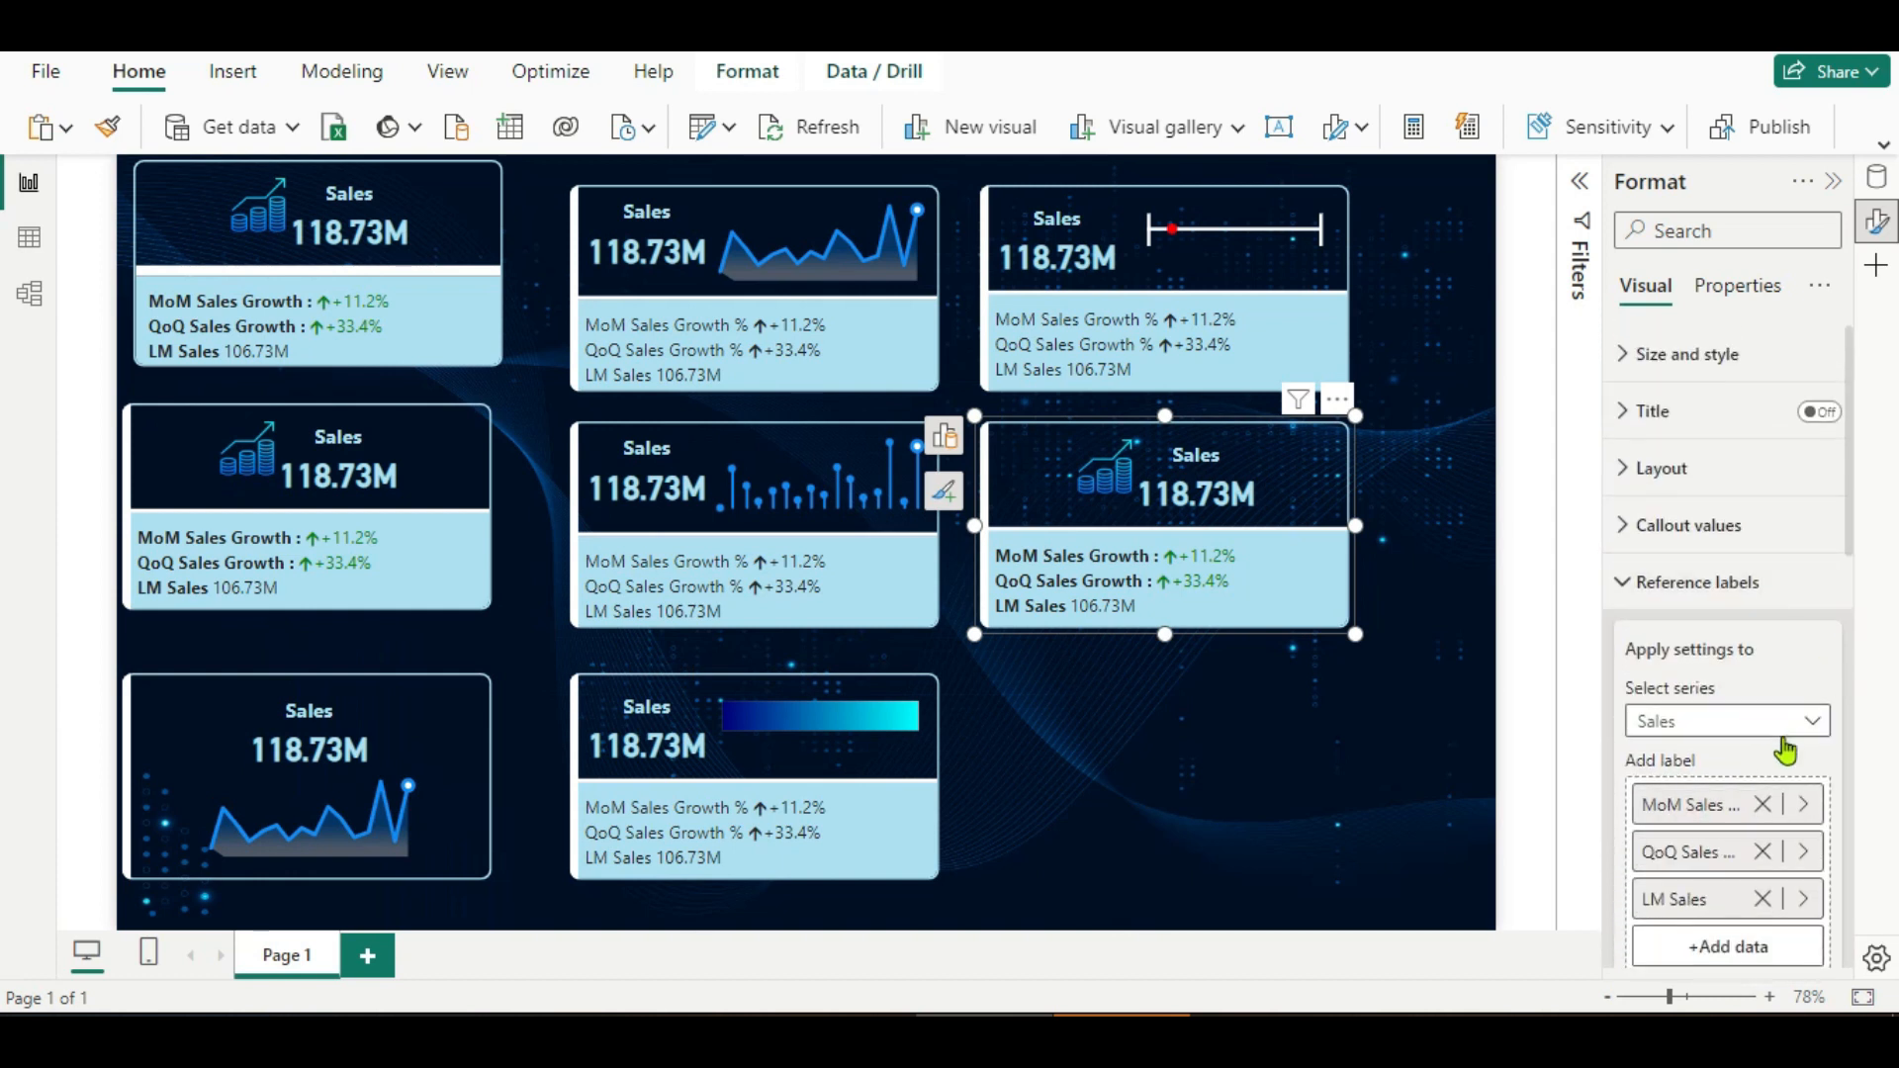
click(1812, 724)
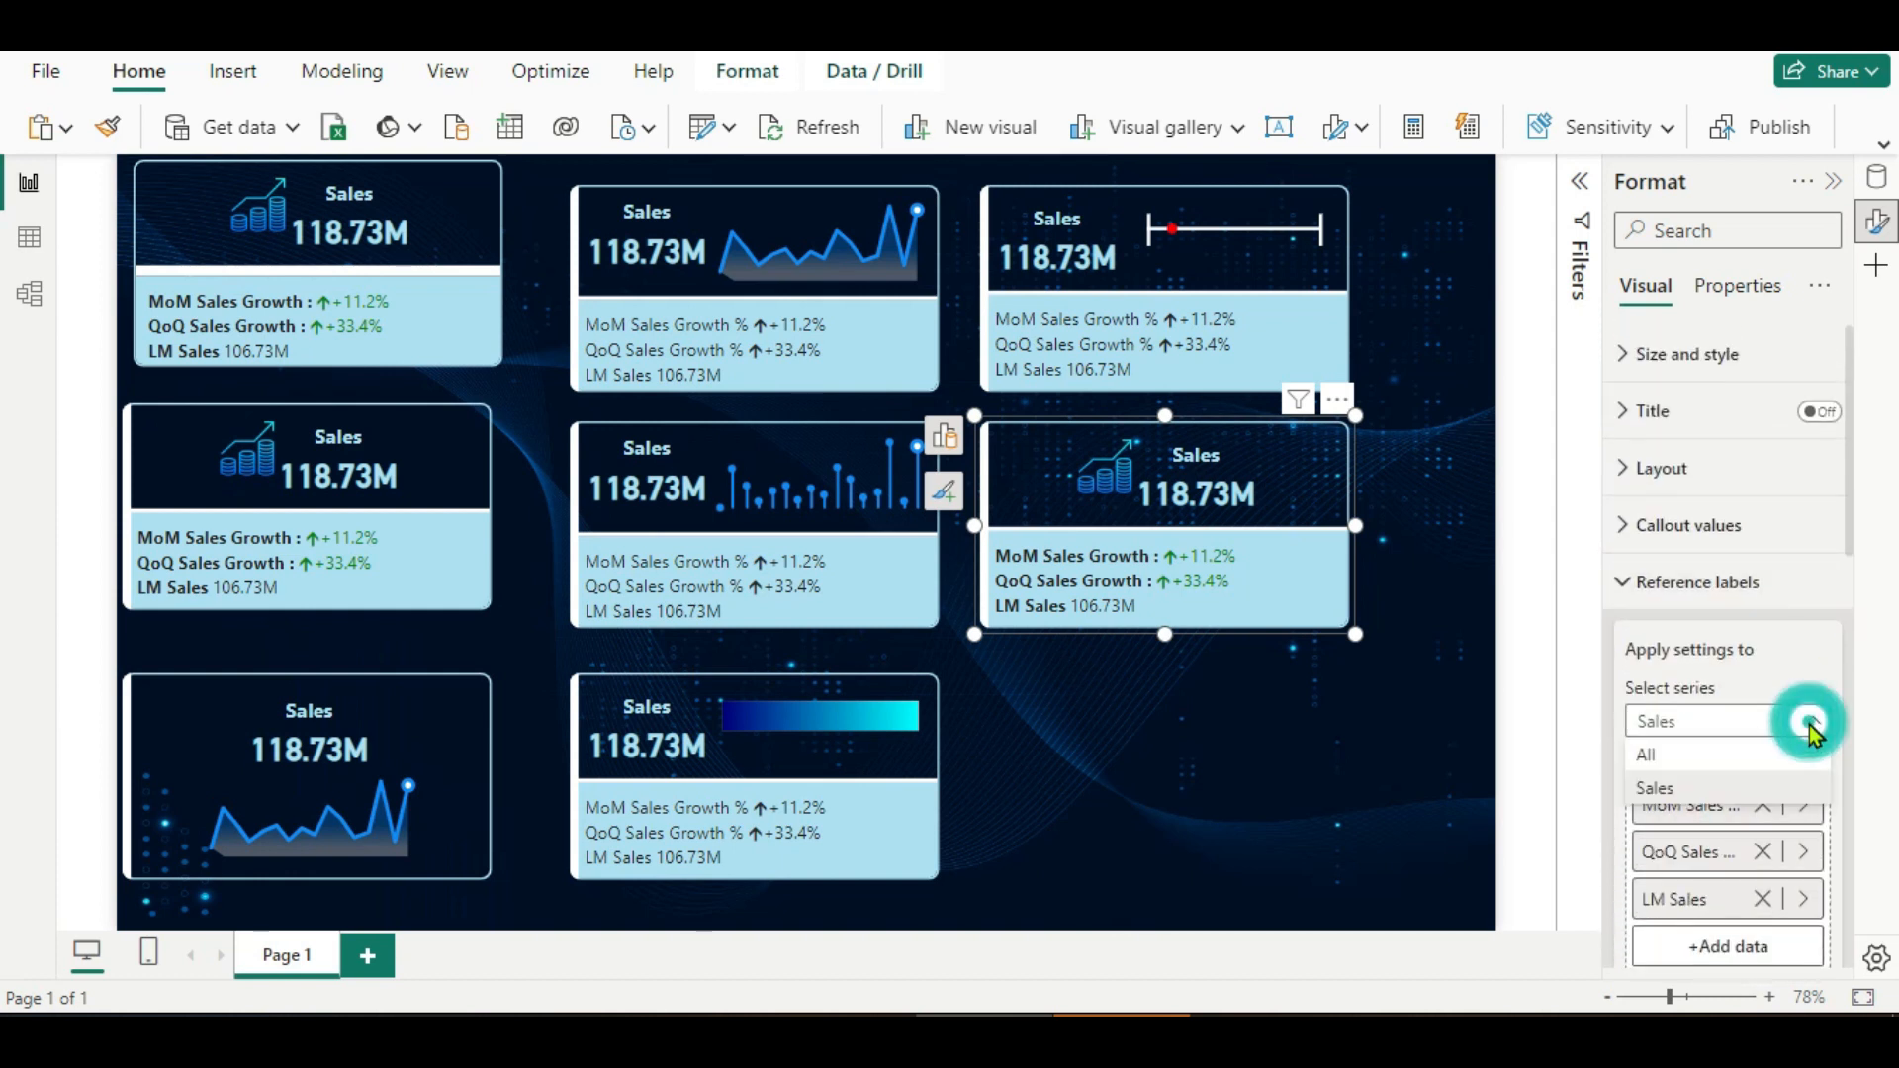
click(1696, 754)
Position the card's reference labels right of the callout and widen the card toward the page's right edge.
scroll(1703, 765, down, 5)
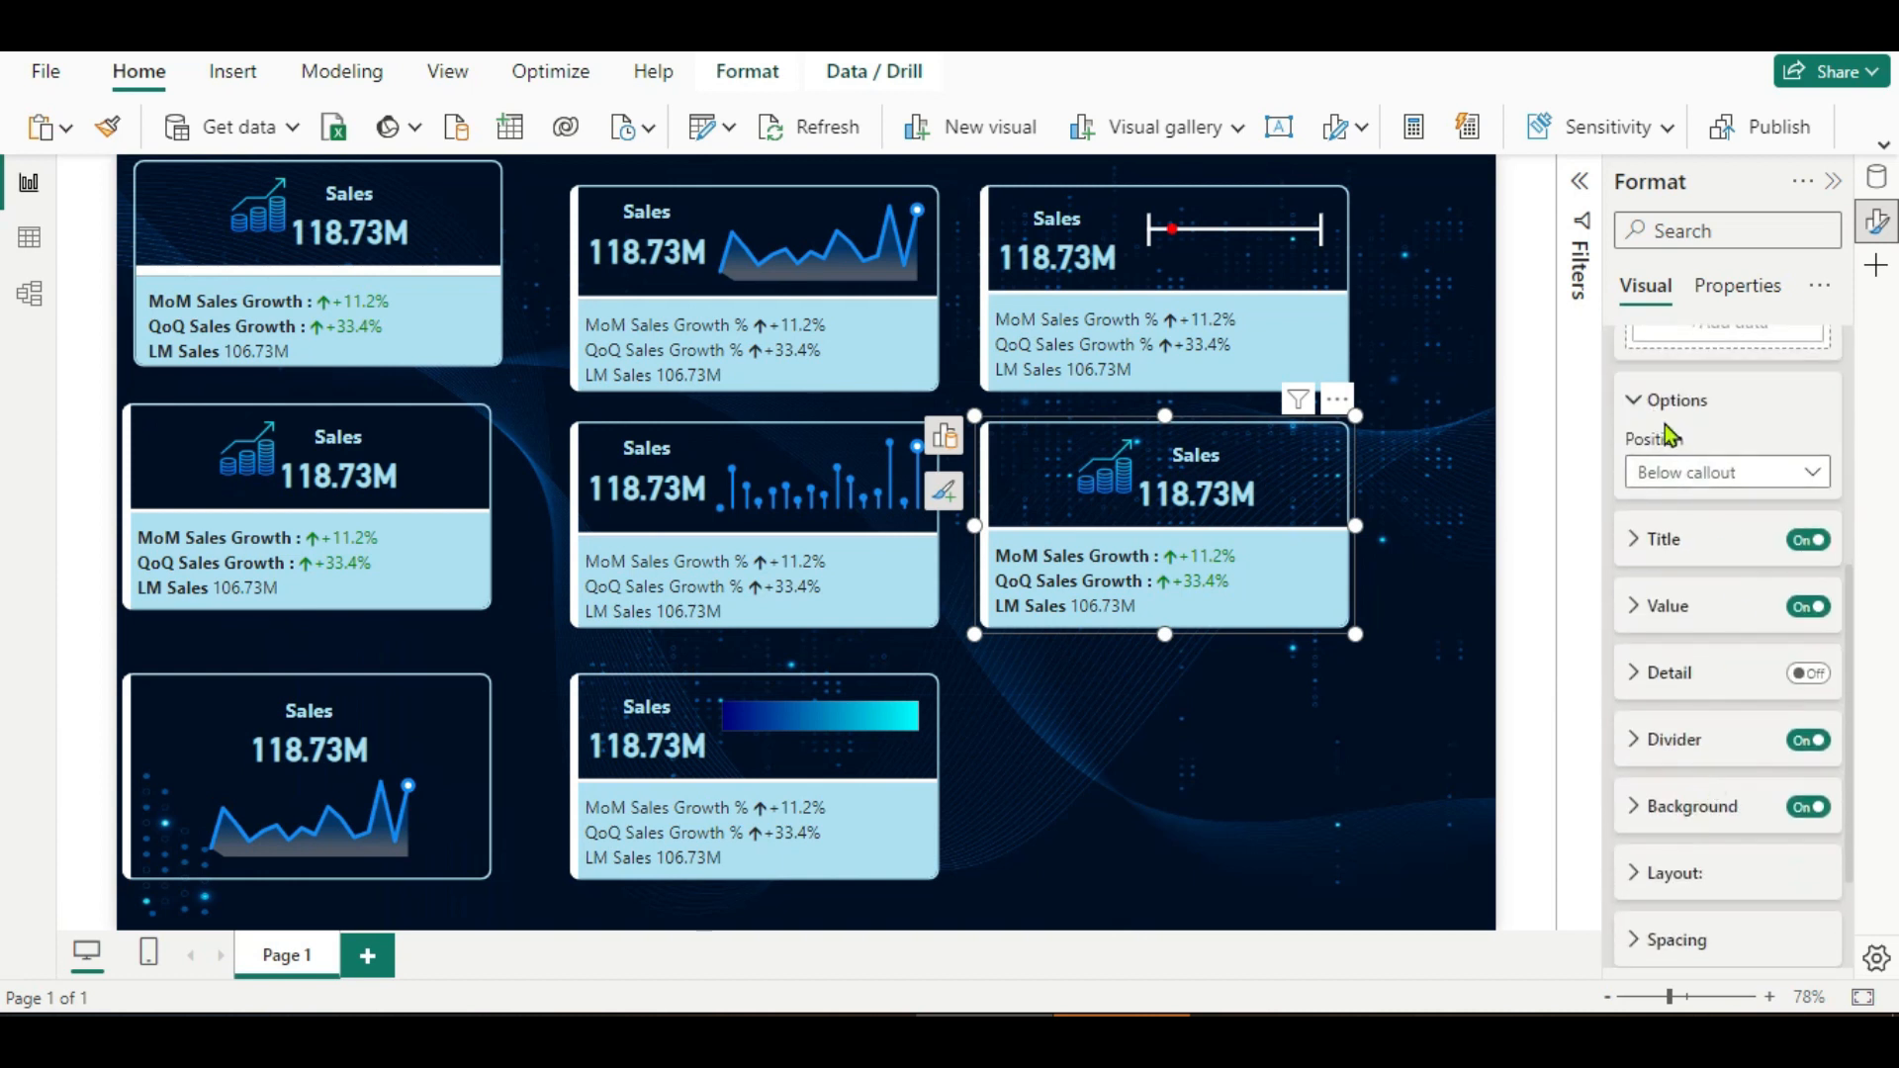
scroll(1672, 475, up, 3)
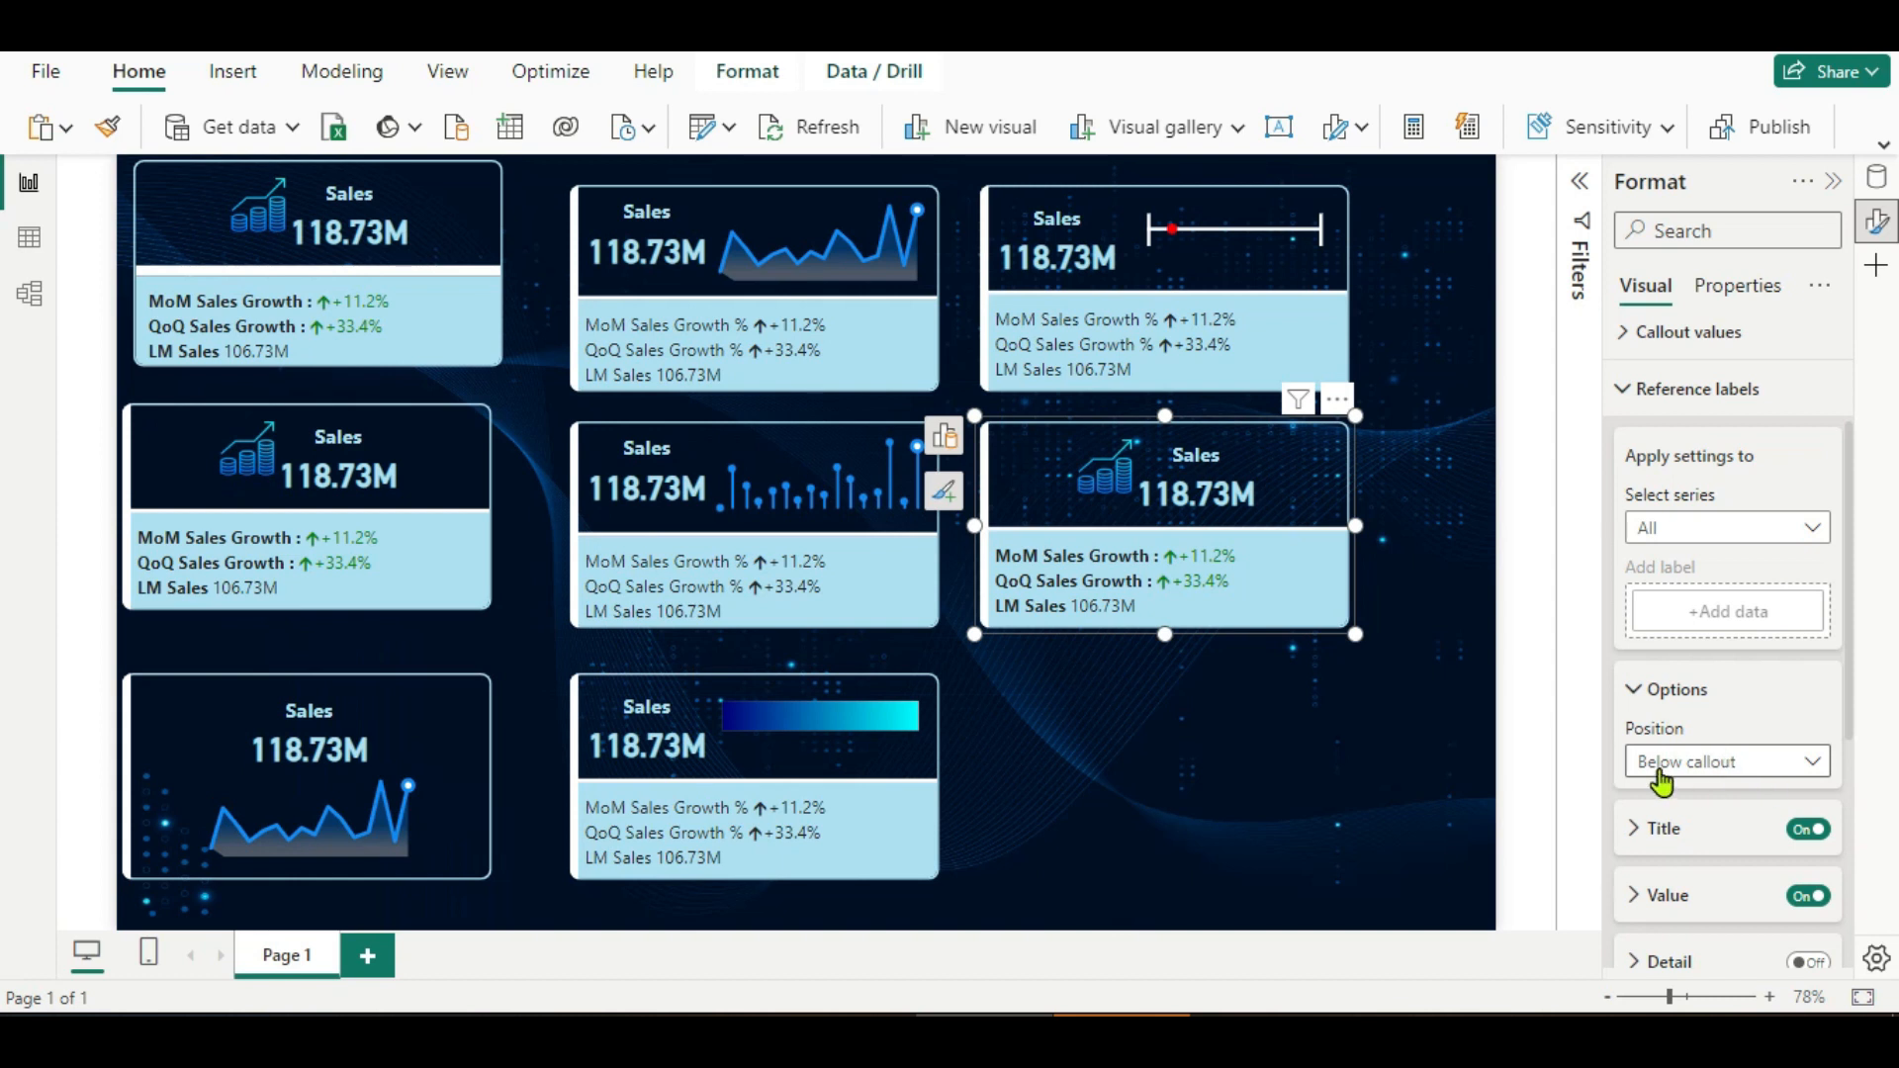
click(1812, 767)
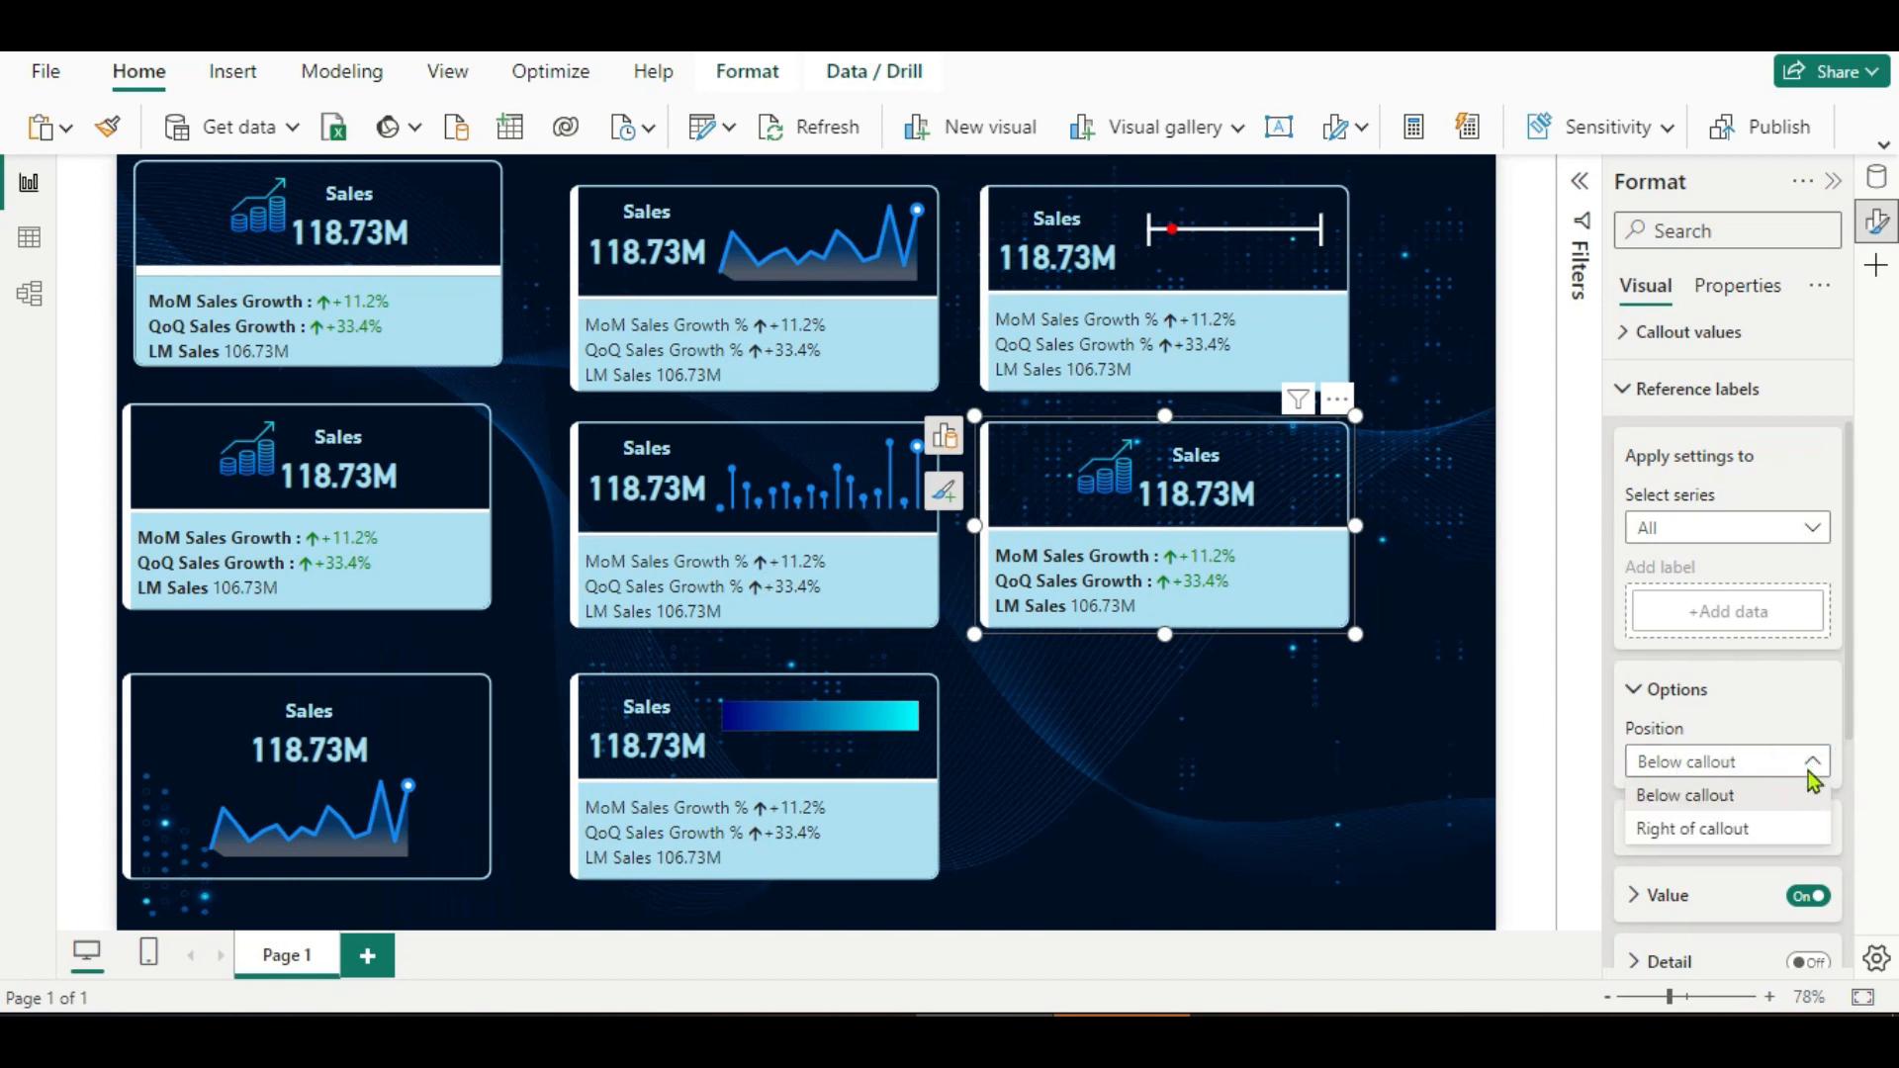
click(1722, 831)
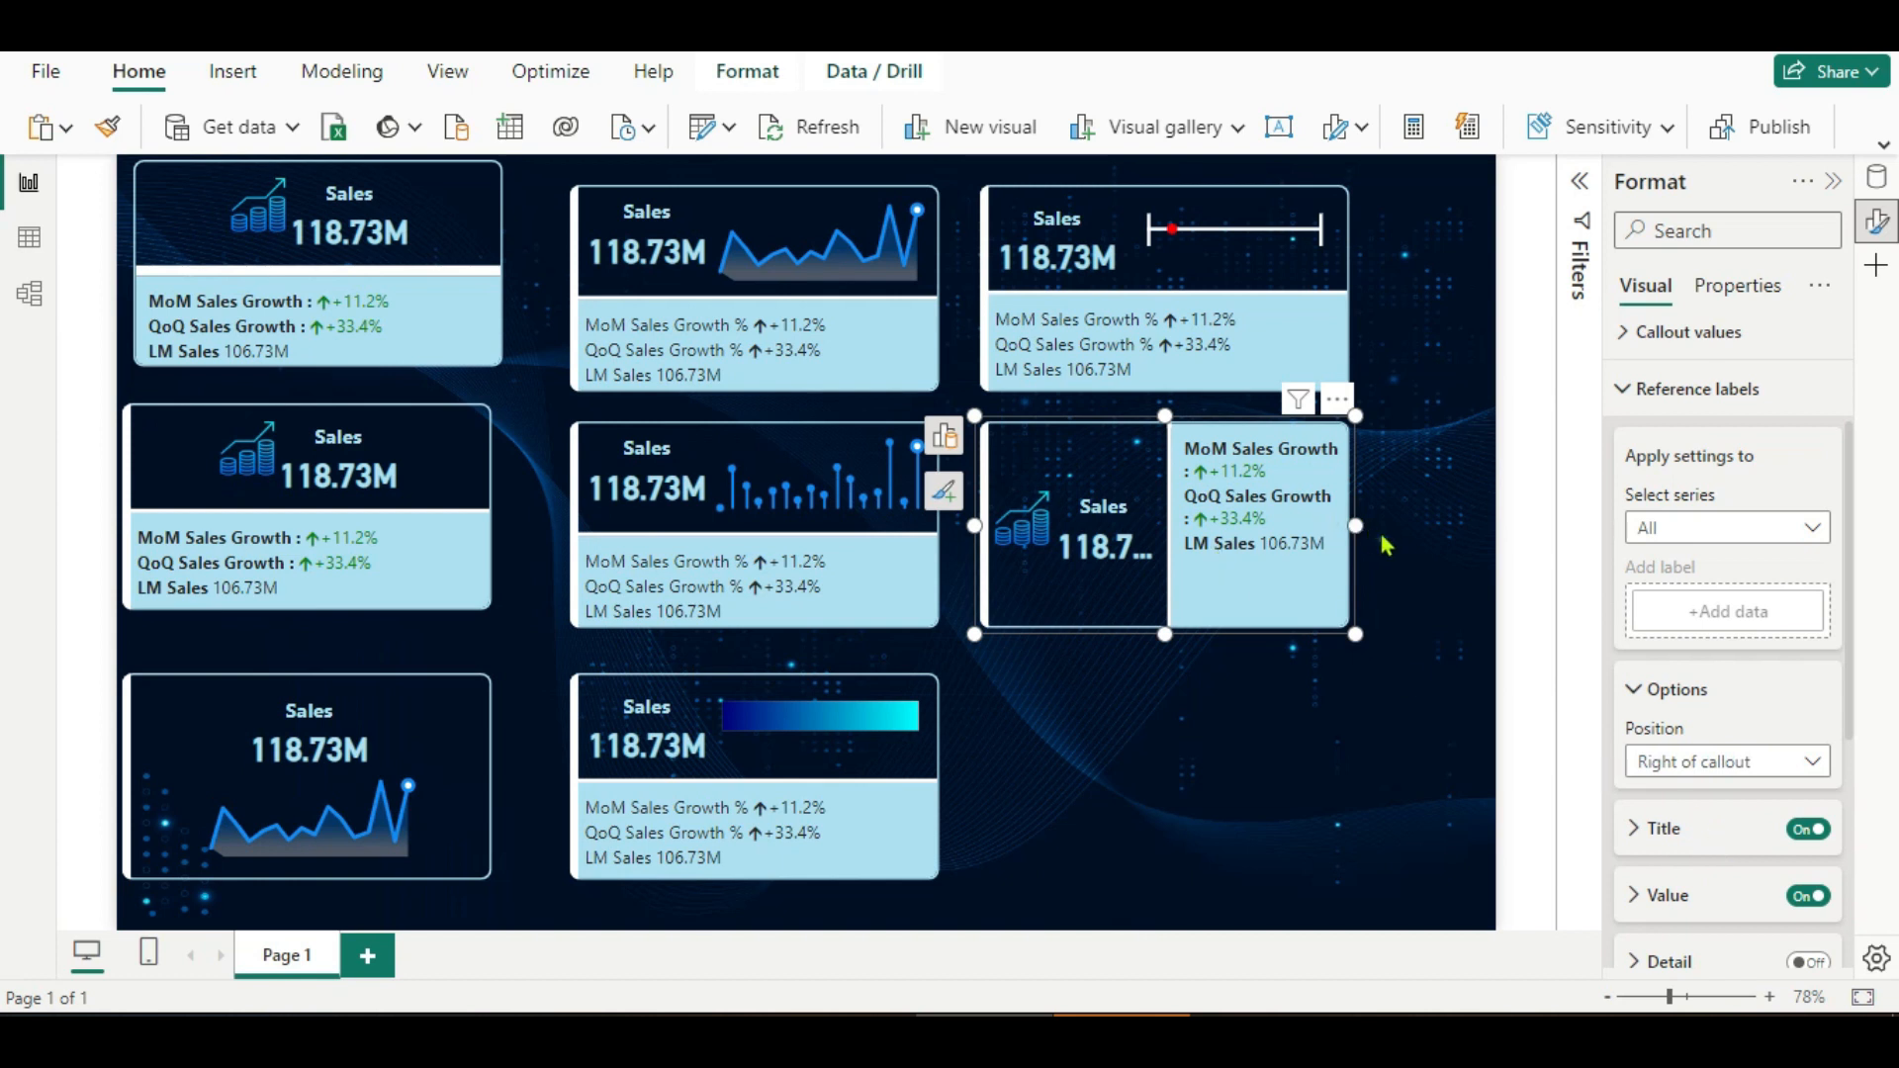
drag(1358, 528, 1475, 538)
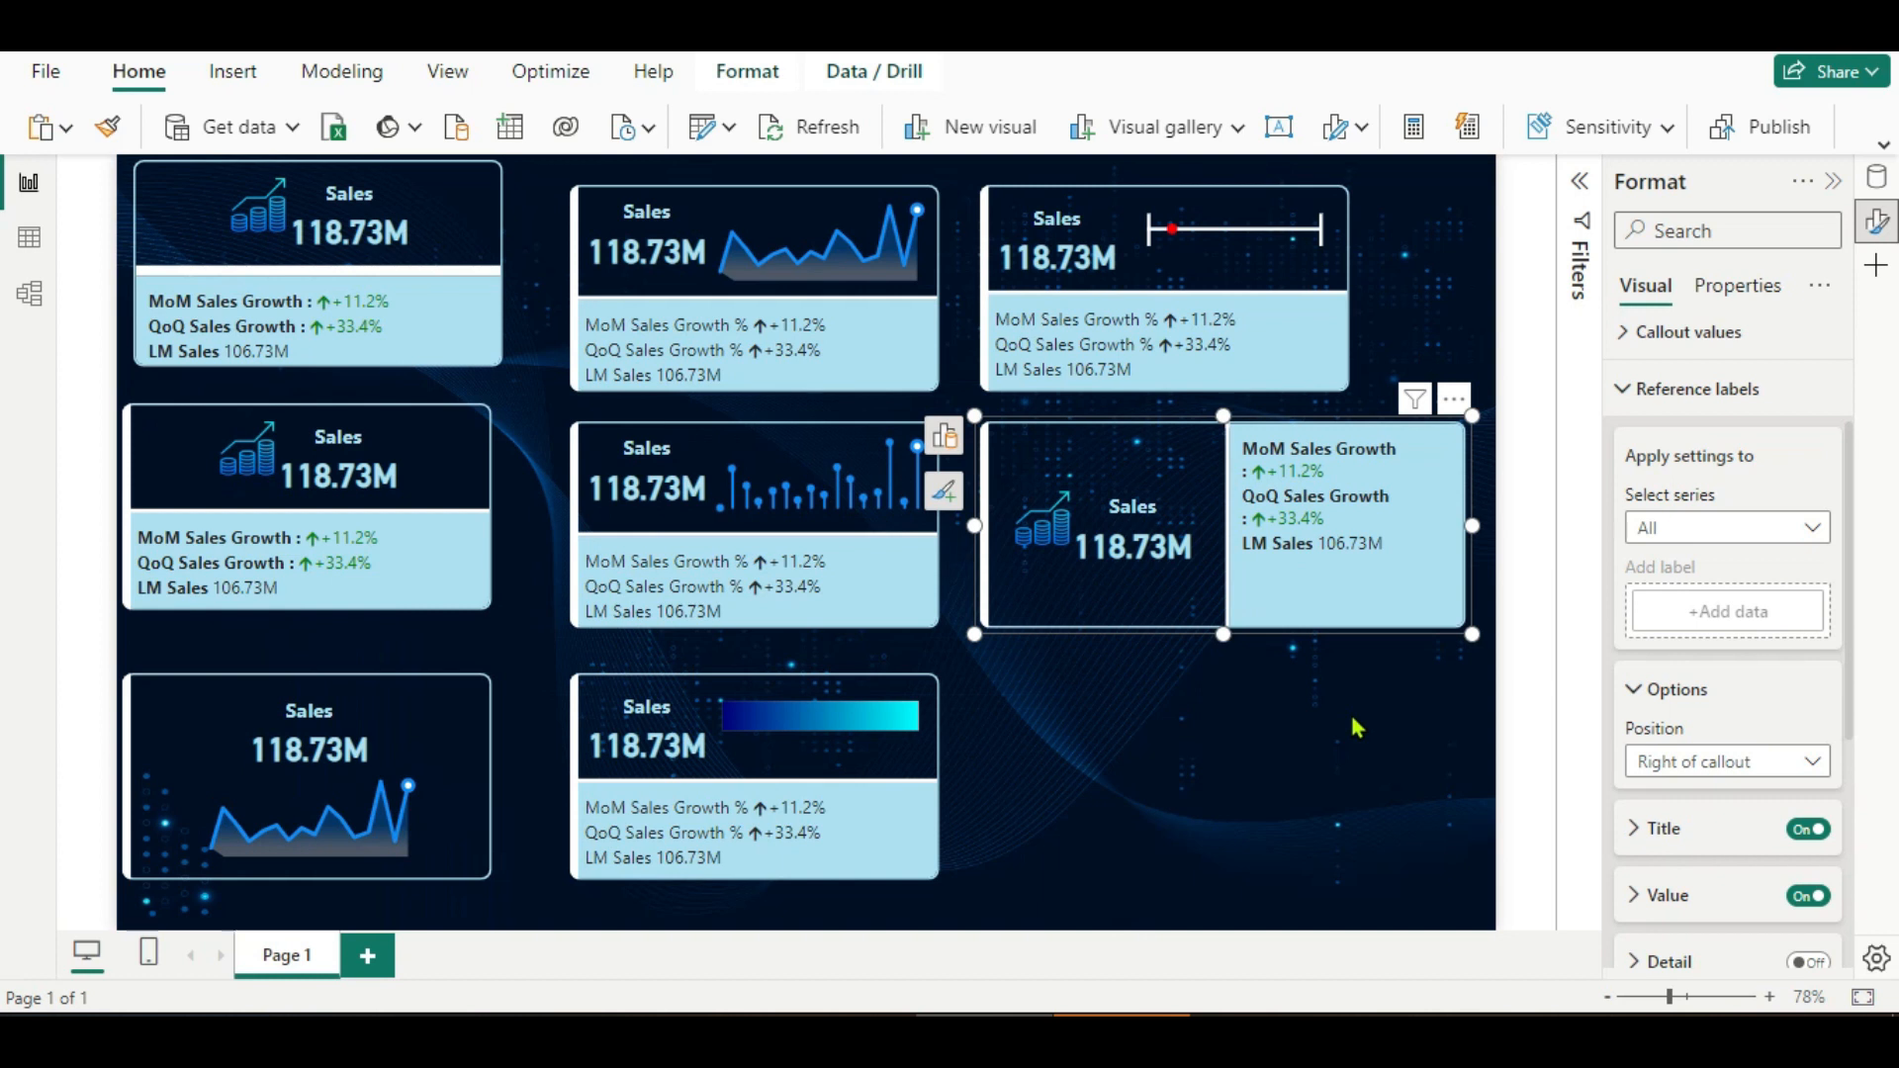
click(1321, 737)
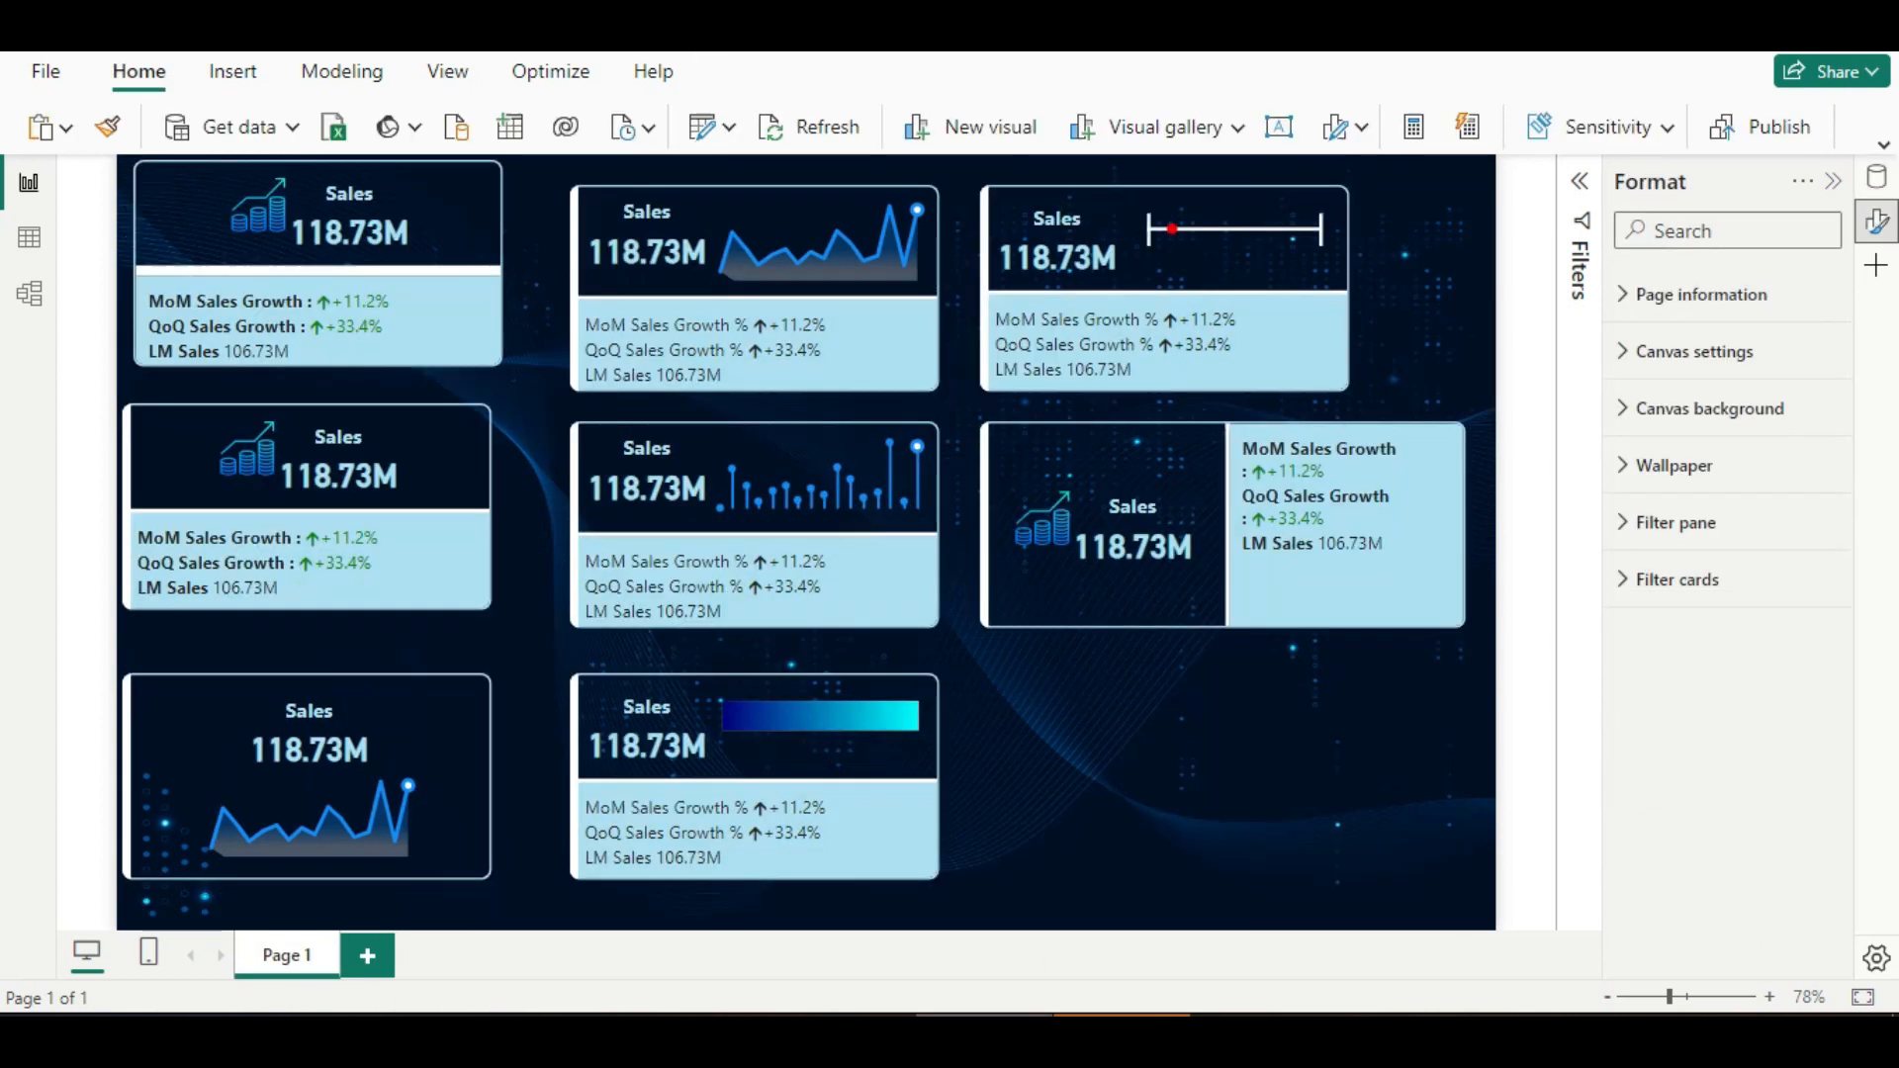
Duplicate the second icon Sales card again and place the copy in the third column's last row, beside the progress-bar card.
click(434, 568)
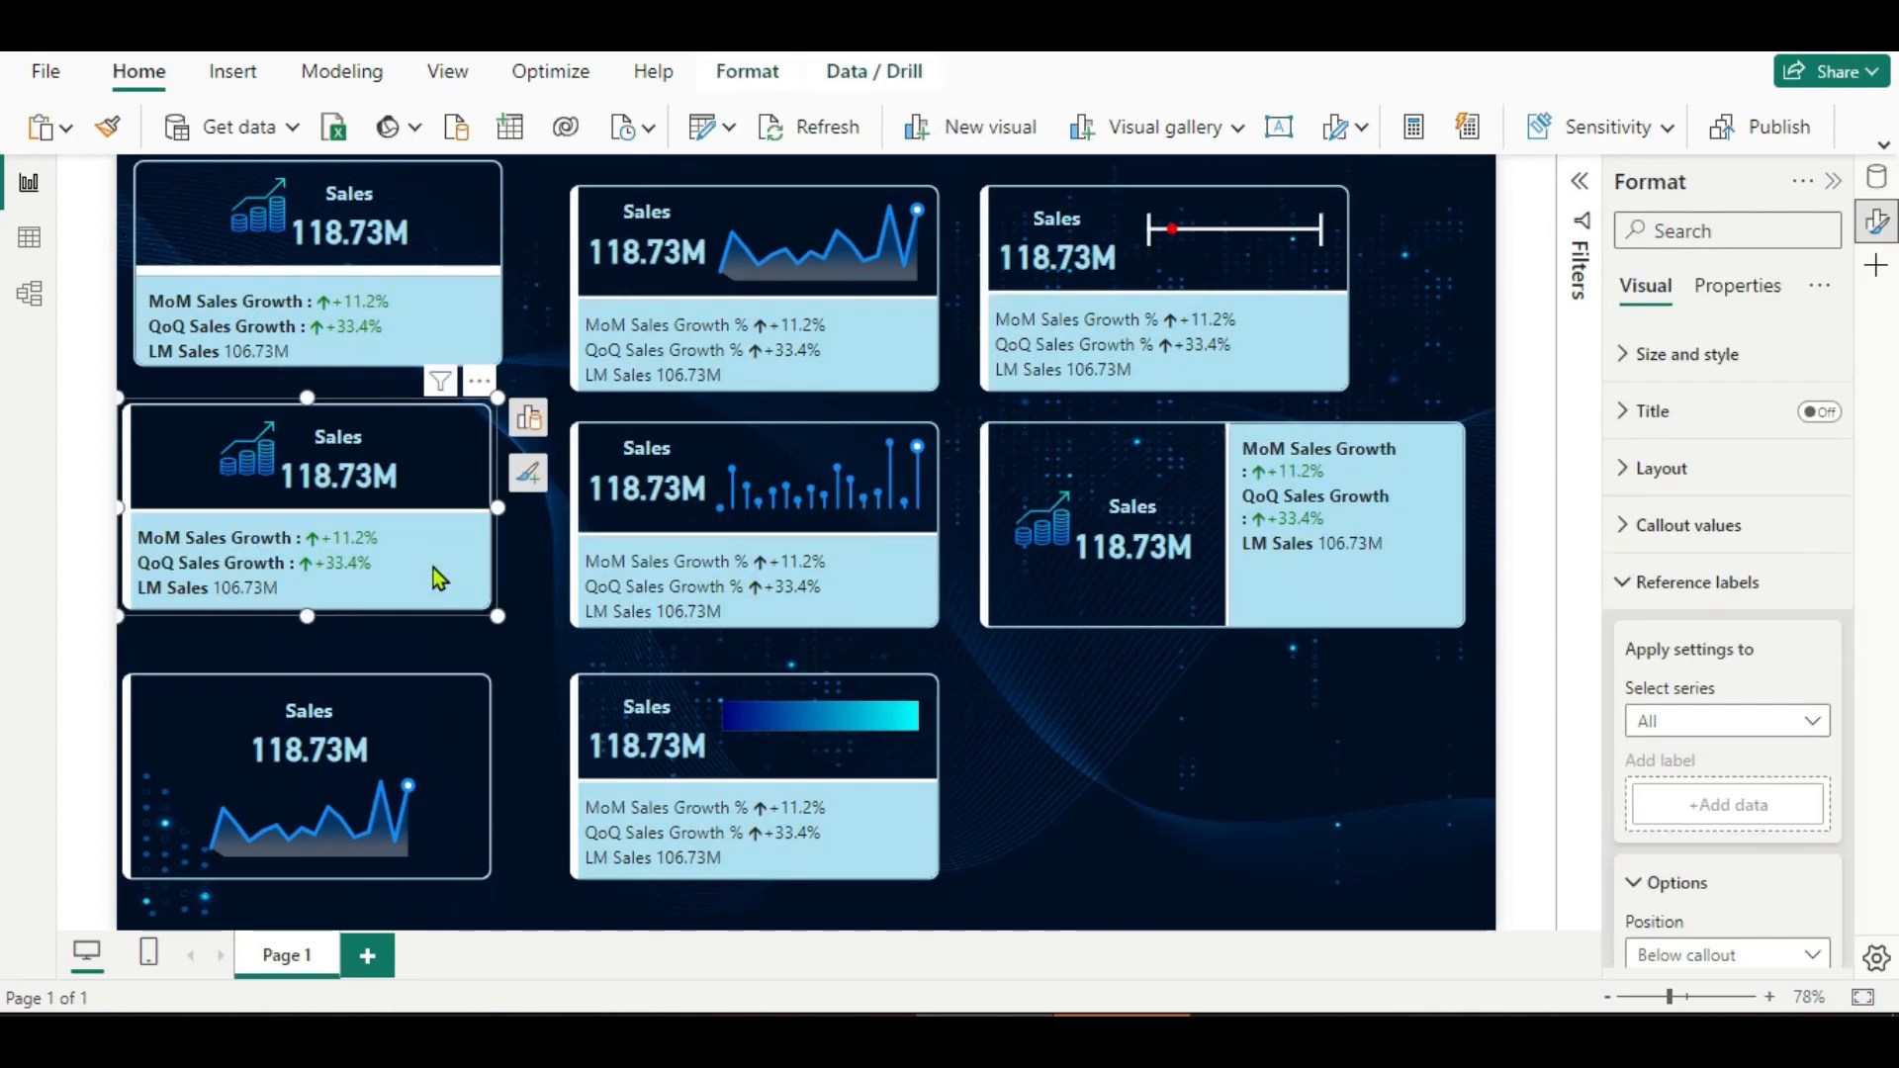
key(ctrl+c)
key(ctrl+v)
drag(394, 562, 1293, 815)
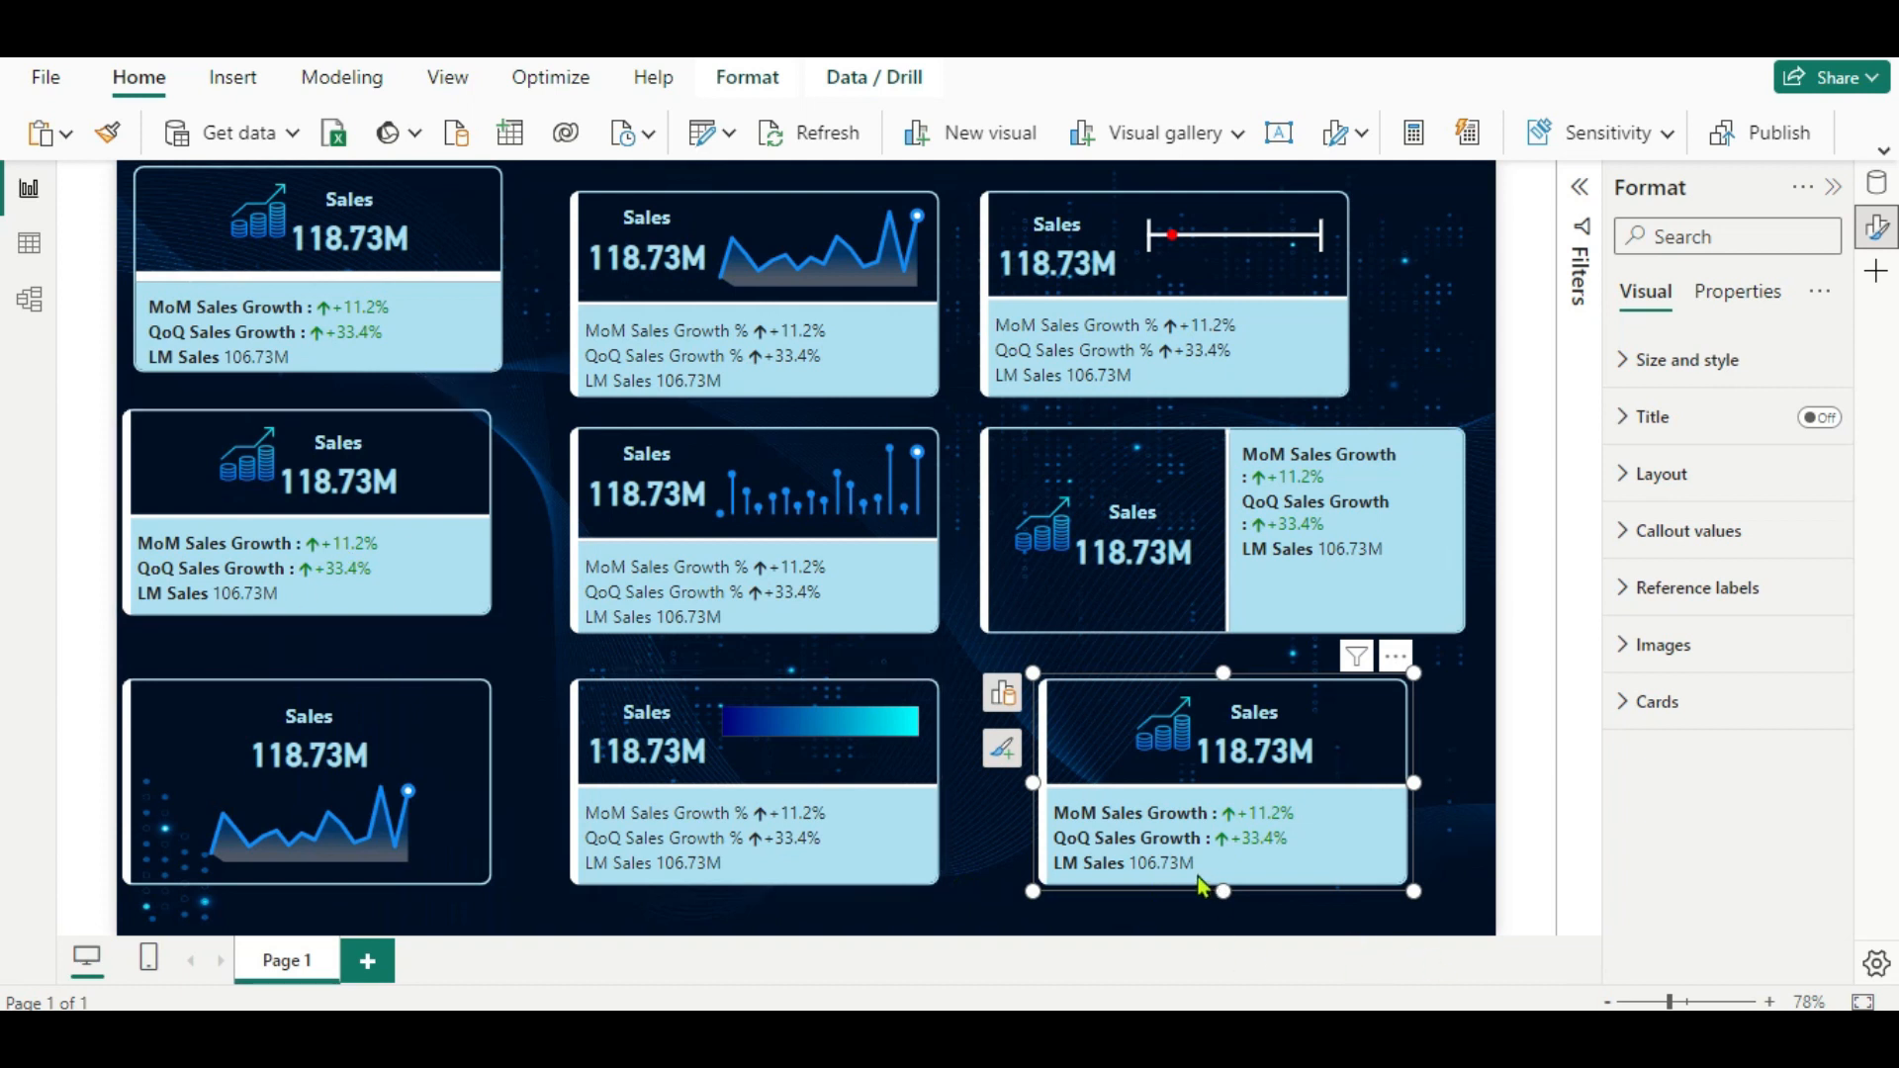
Arrange the newest card's reference labels in columns and widen the card on both sides.
click(1878, 237)
click(1880, 237)
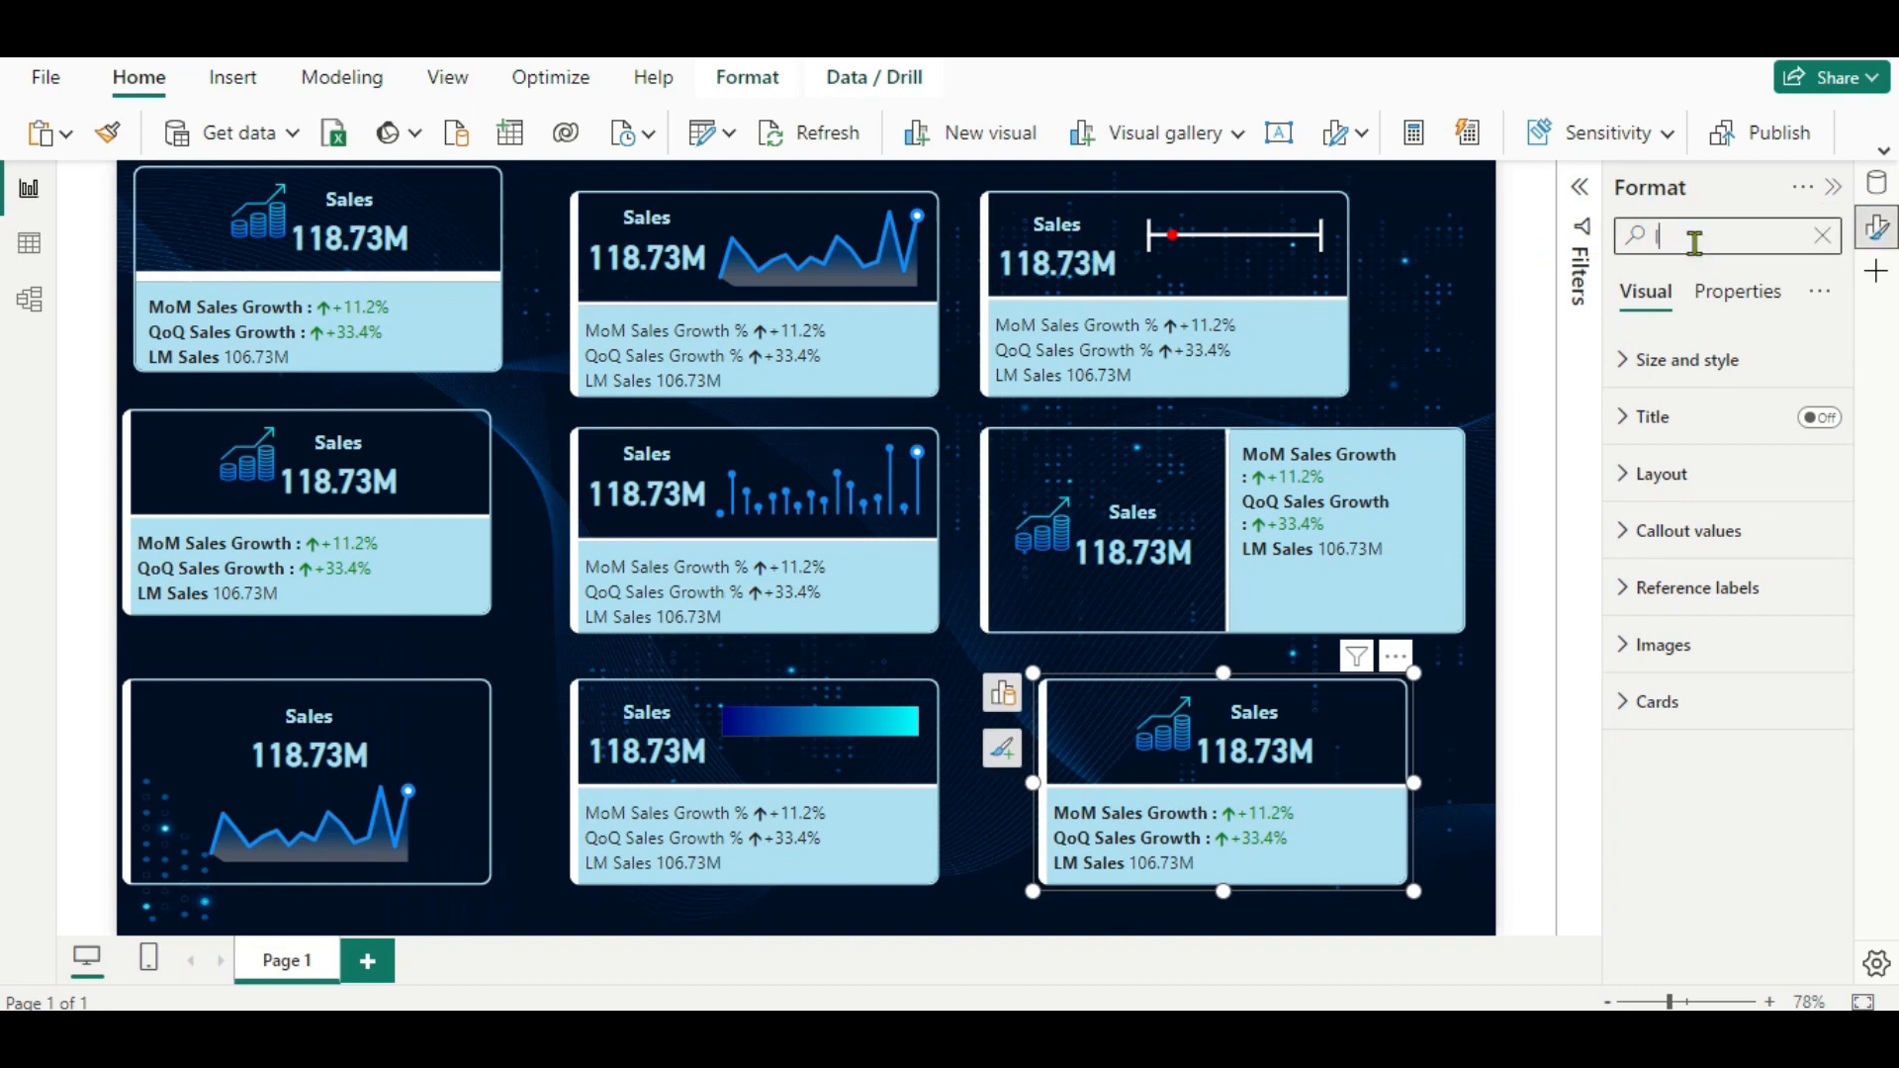
text(layout)
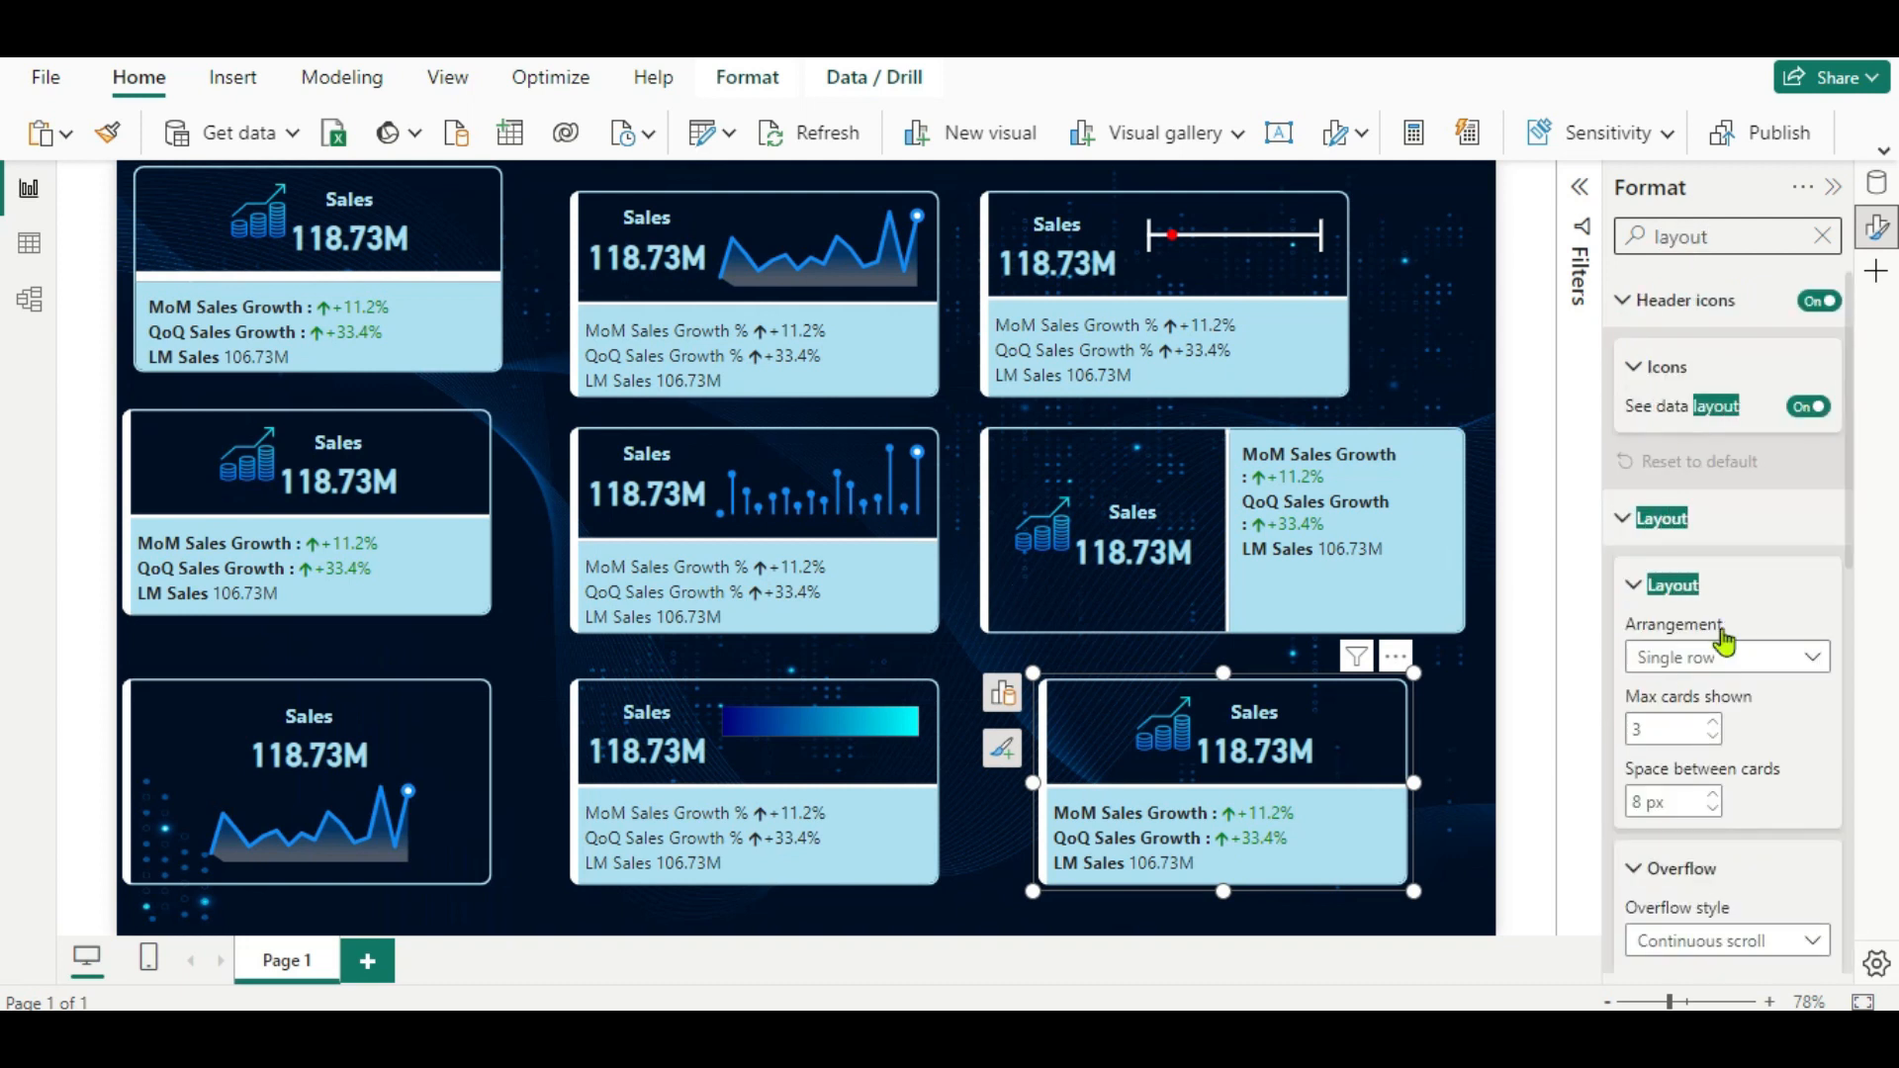
scroll(1735, 696, down, 10)
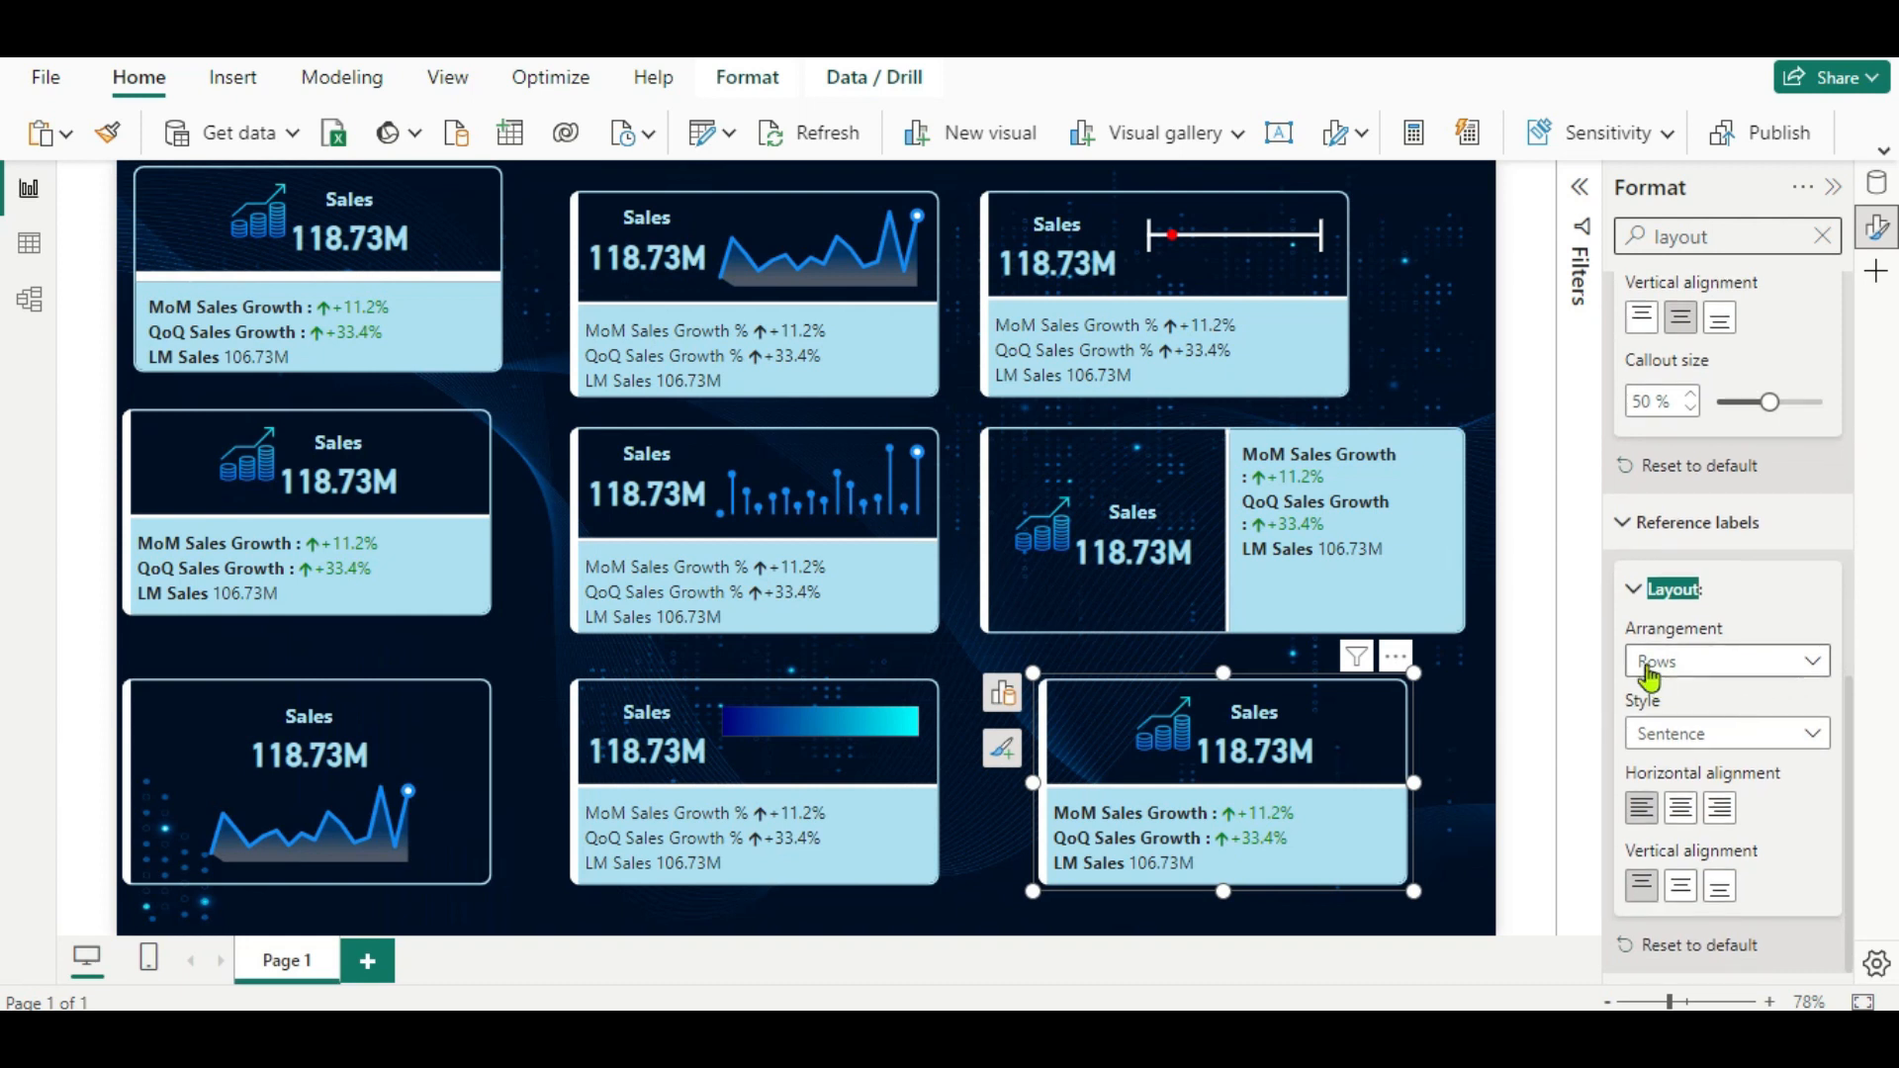
click(1814, 676)
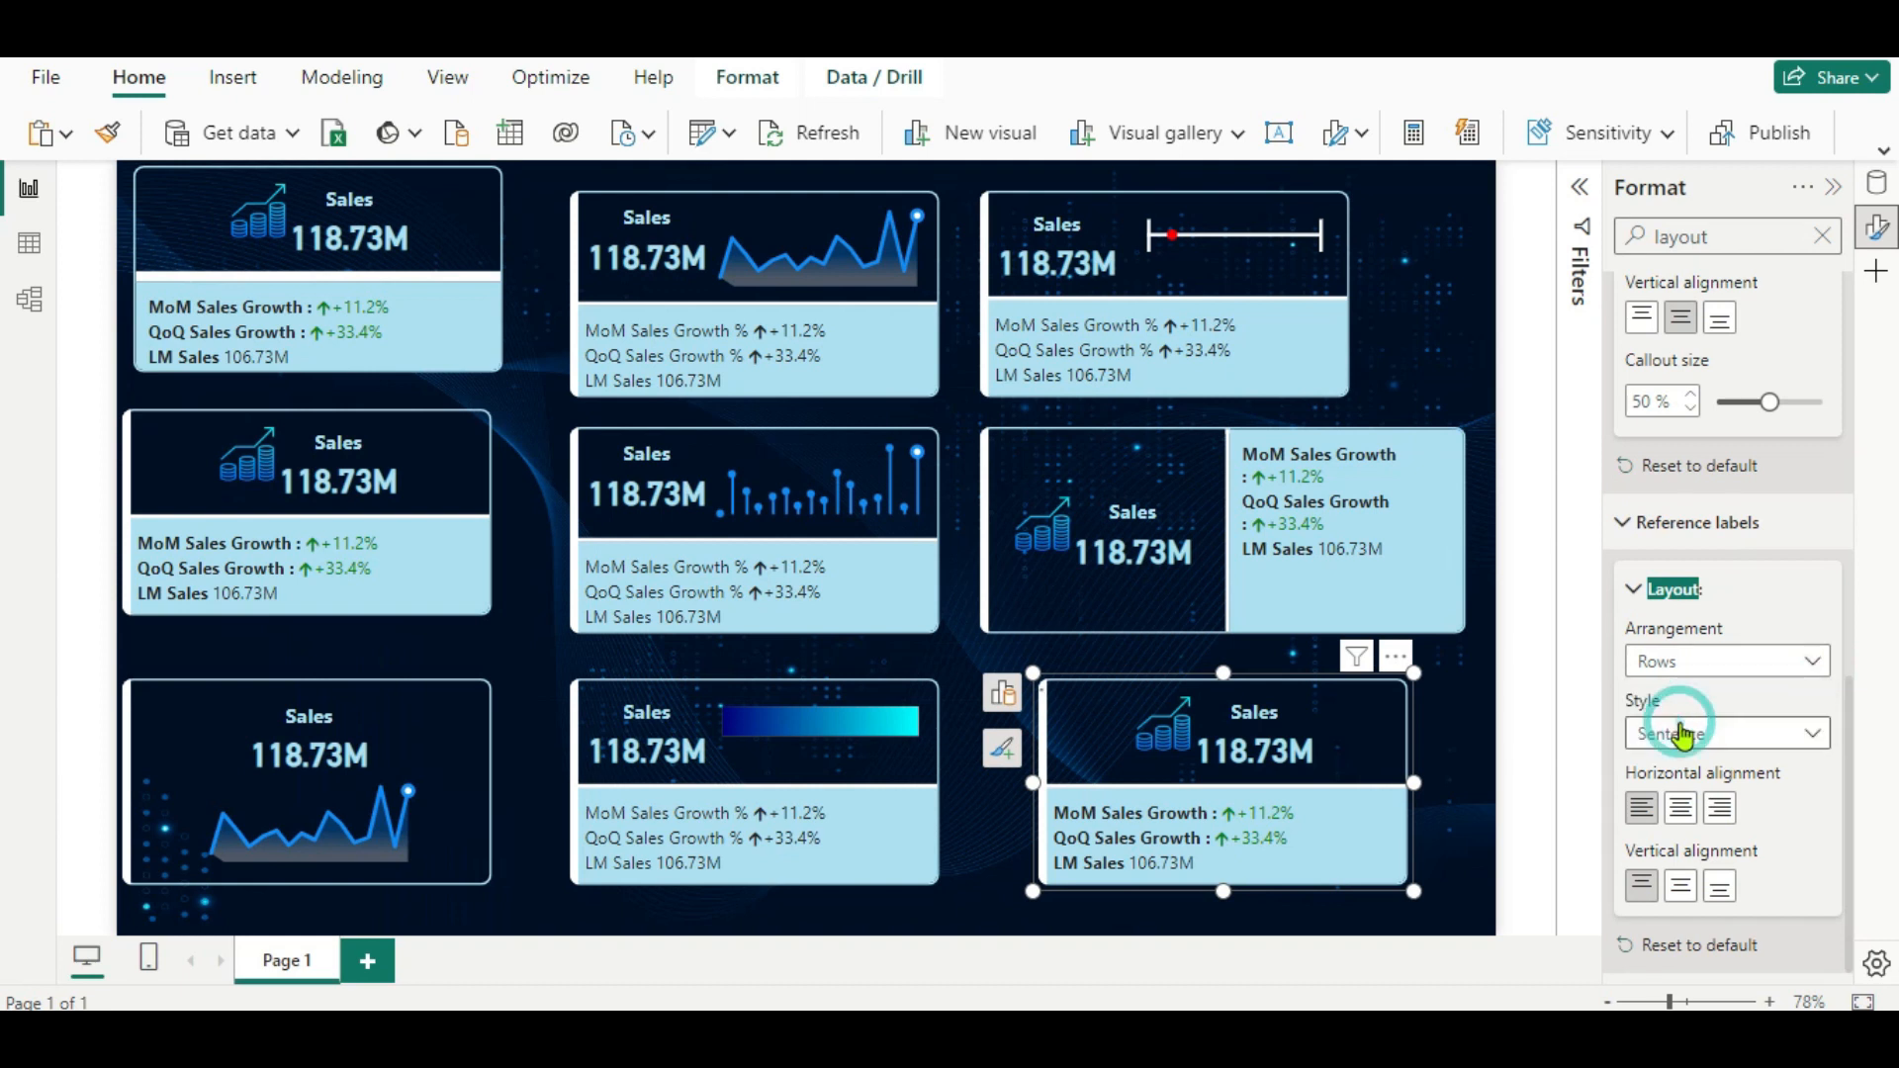
click(1683, 733)
drag(1414, 785, 1460, 785)
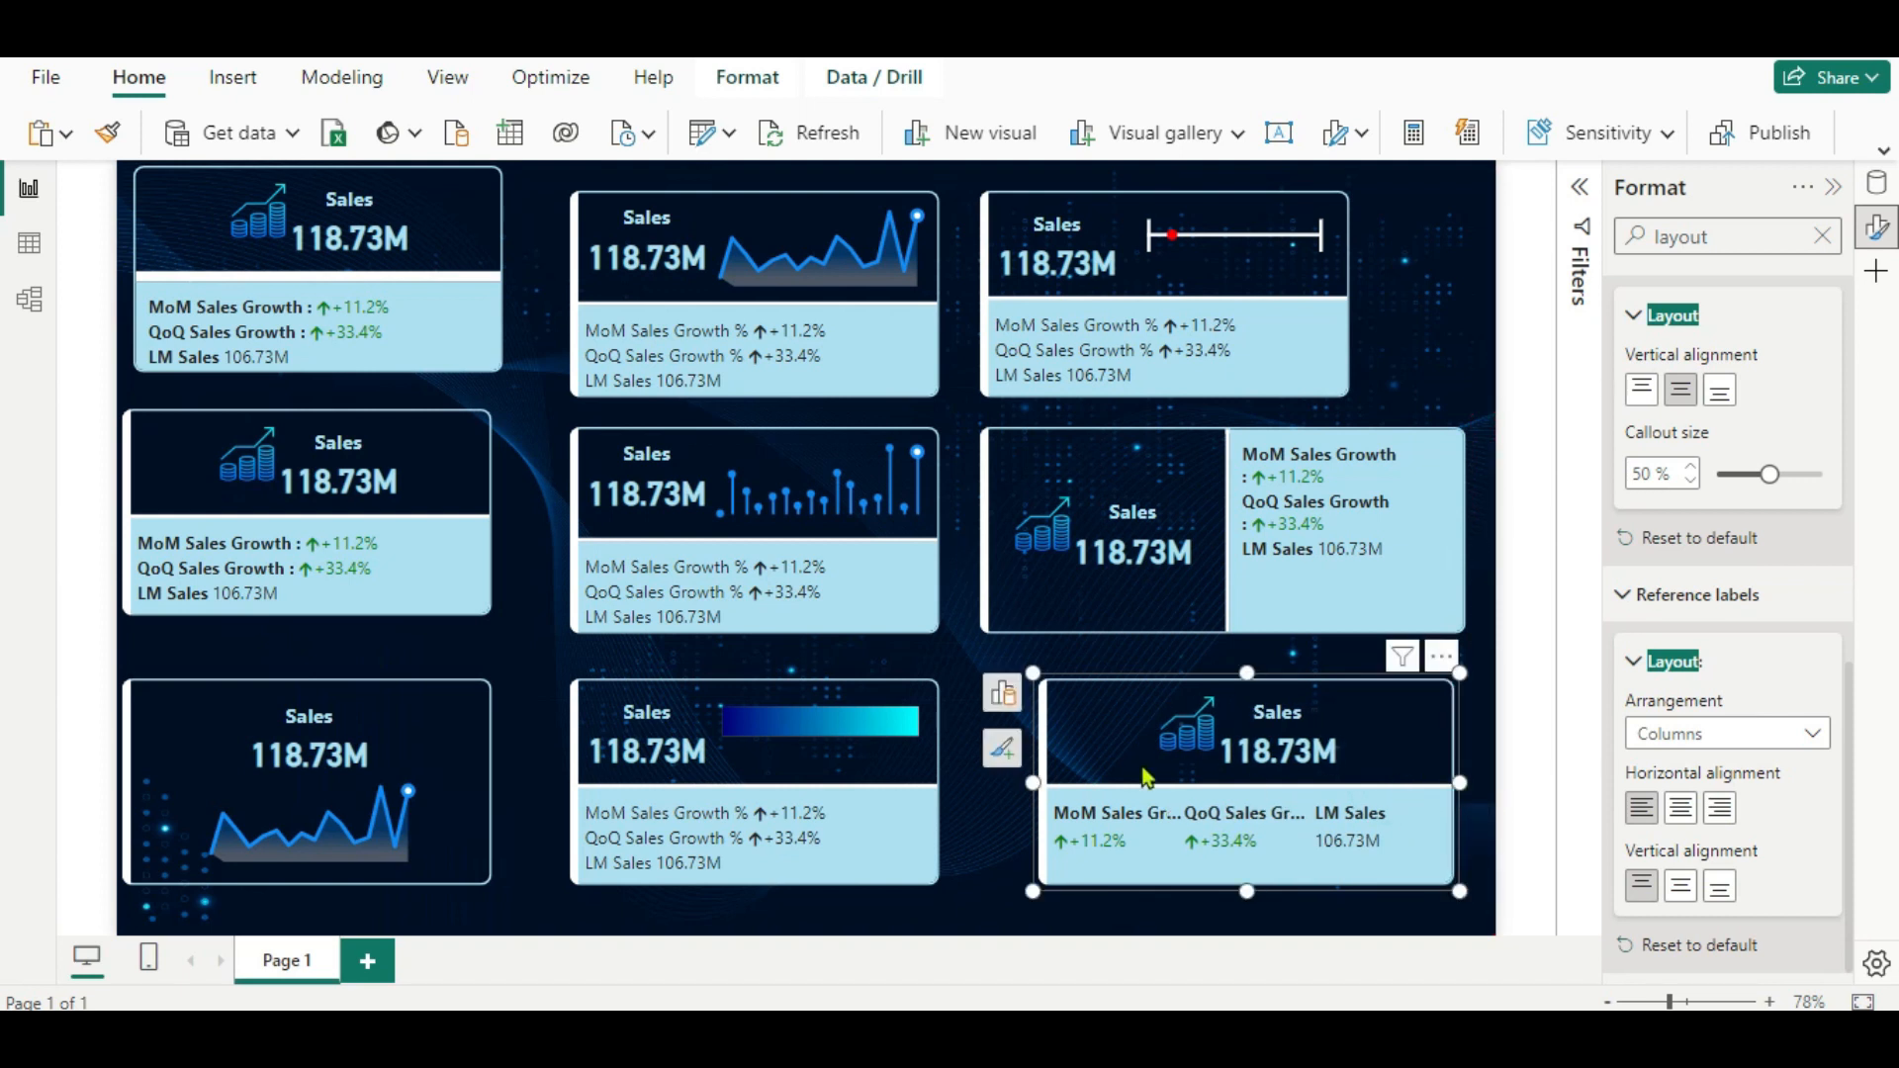
drag(1036, 786, 1011, 787)
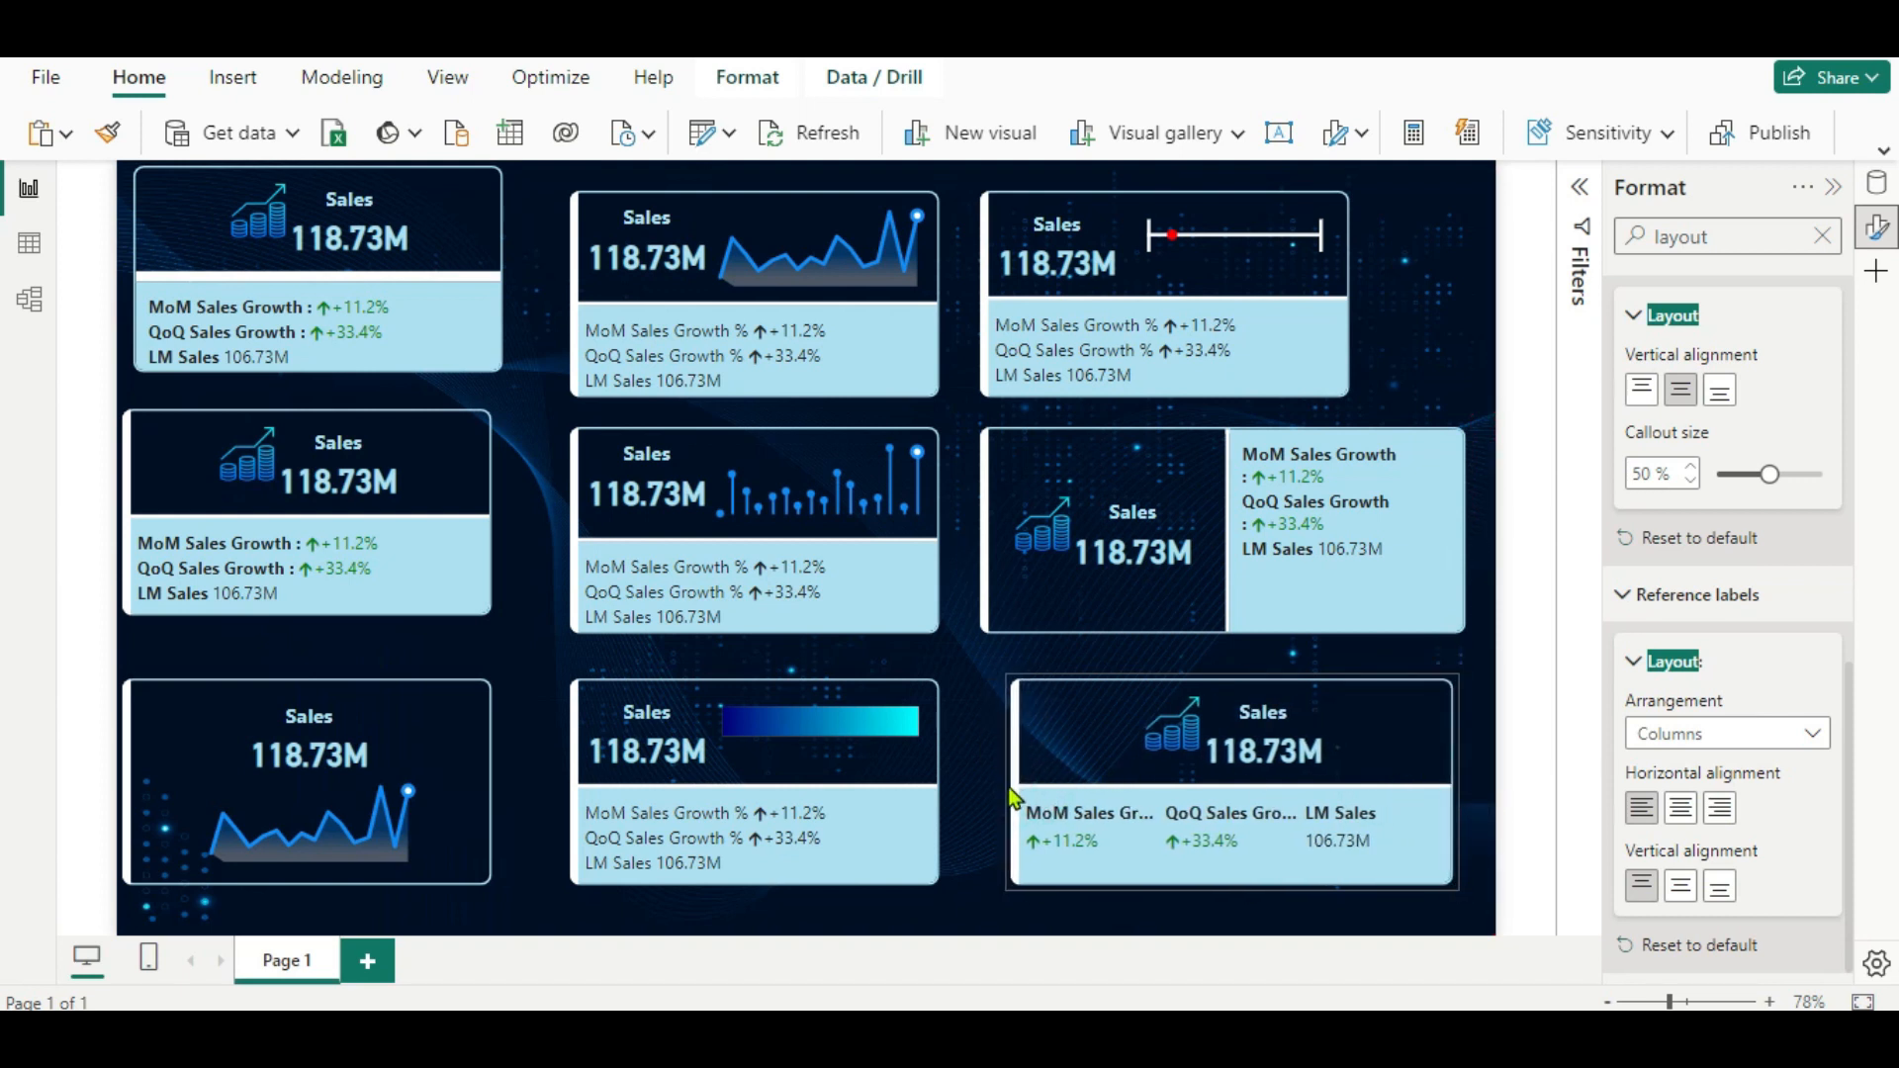
Stretch the column-layout Sales card in the last row outward to line up with the right edge of the card above.
drag(1445, 788, 1475, 791)
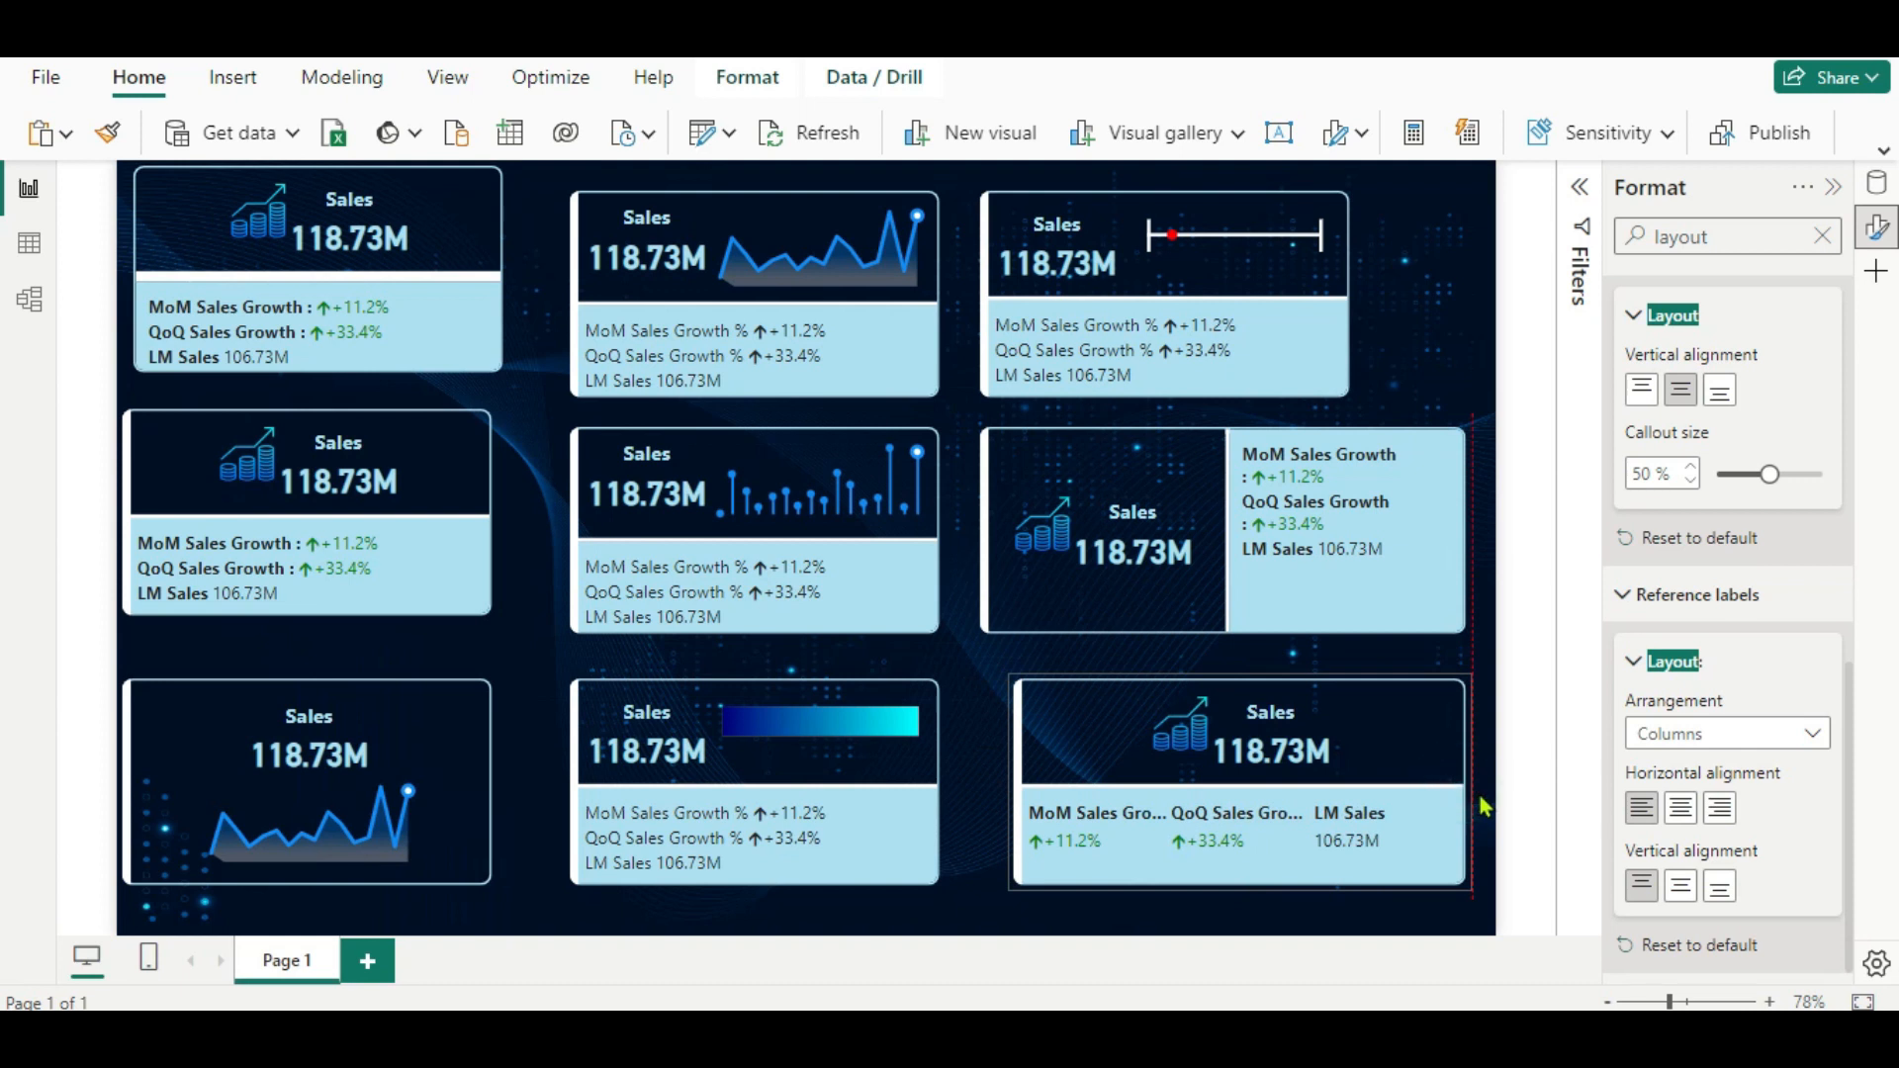
drag(1011, 787, 993, 788)
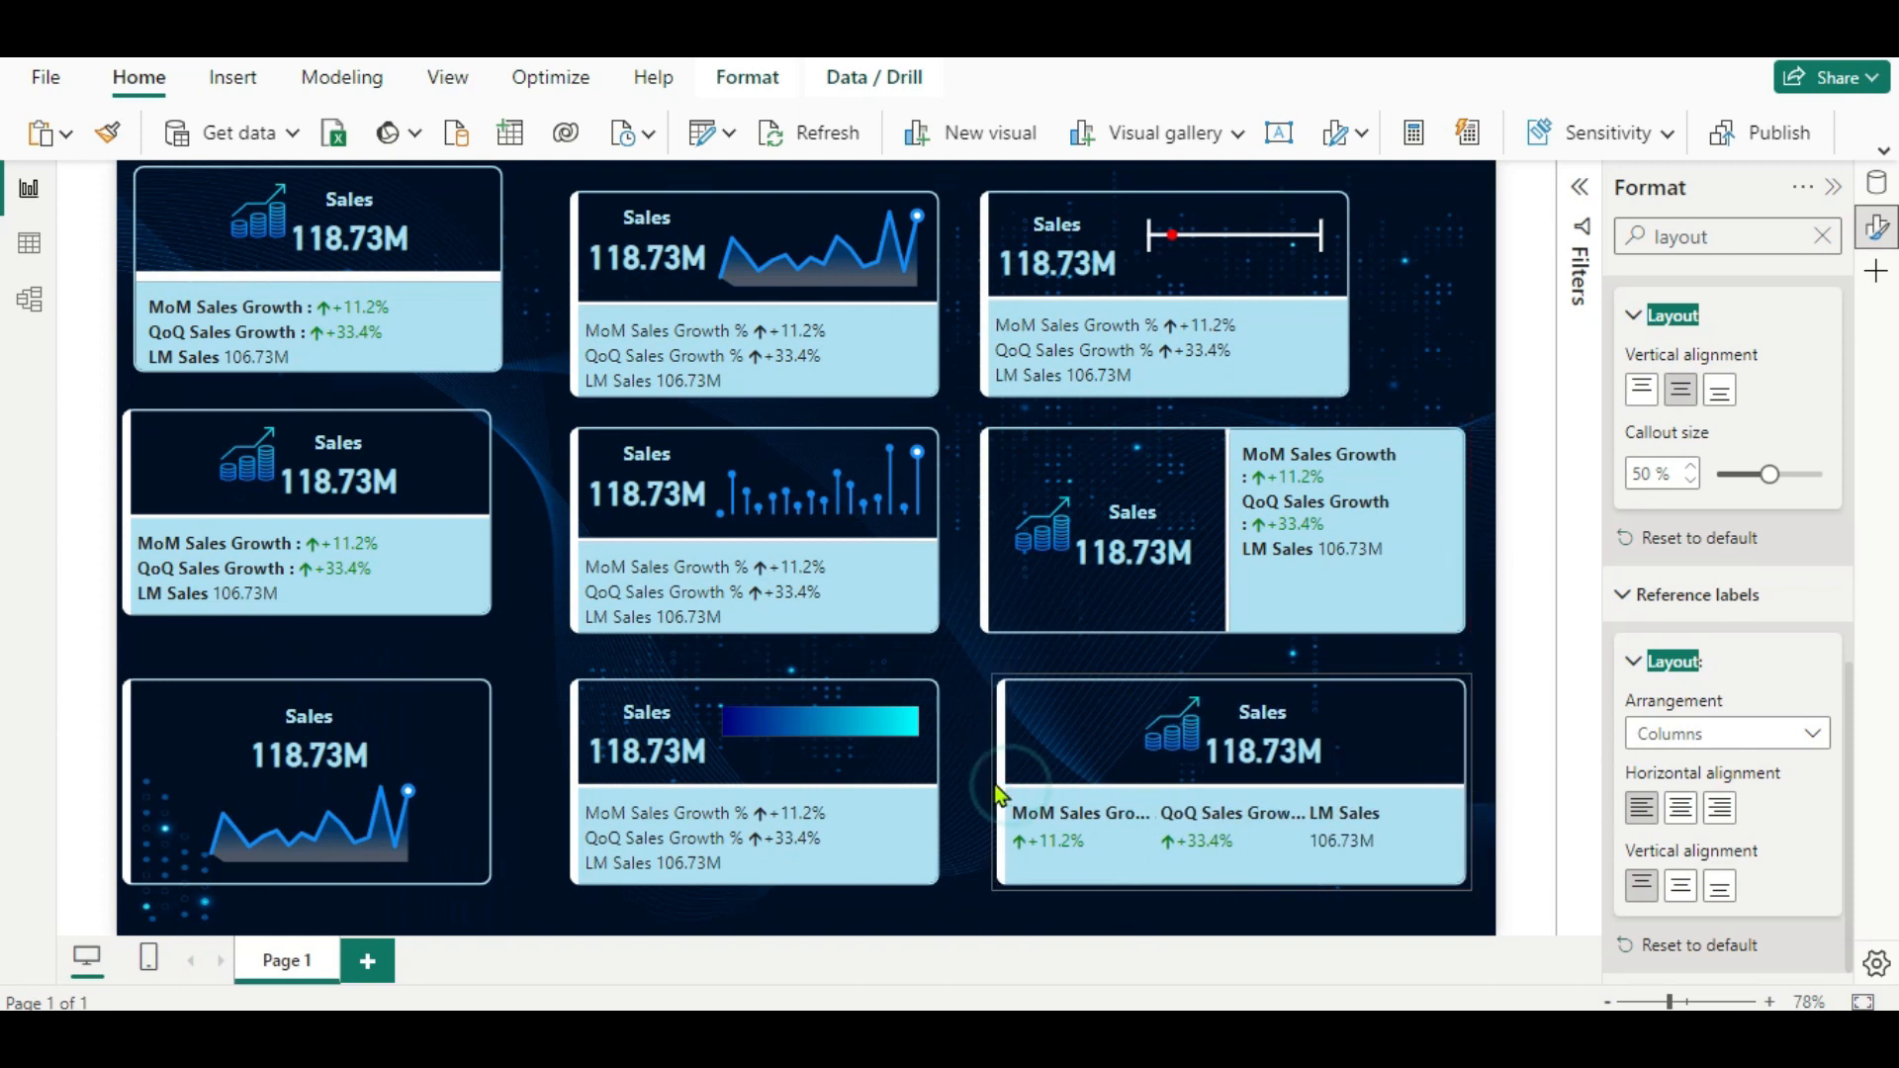
click(1142, 915)
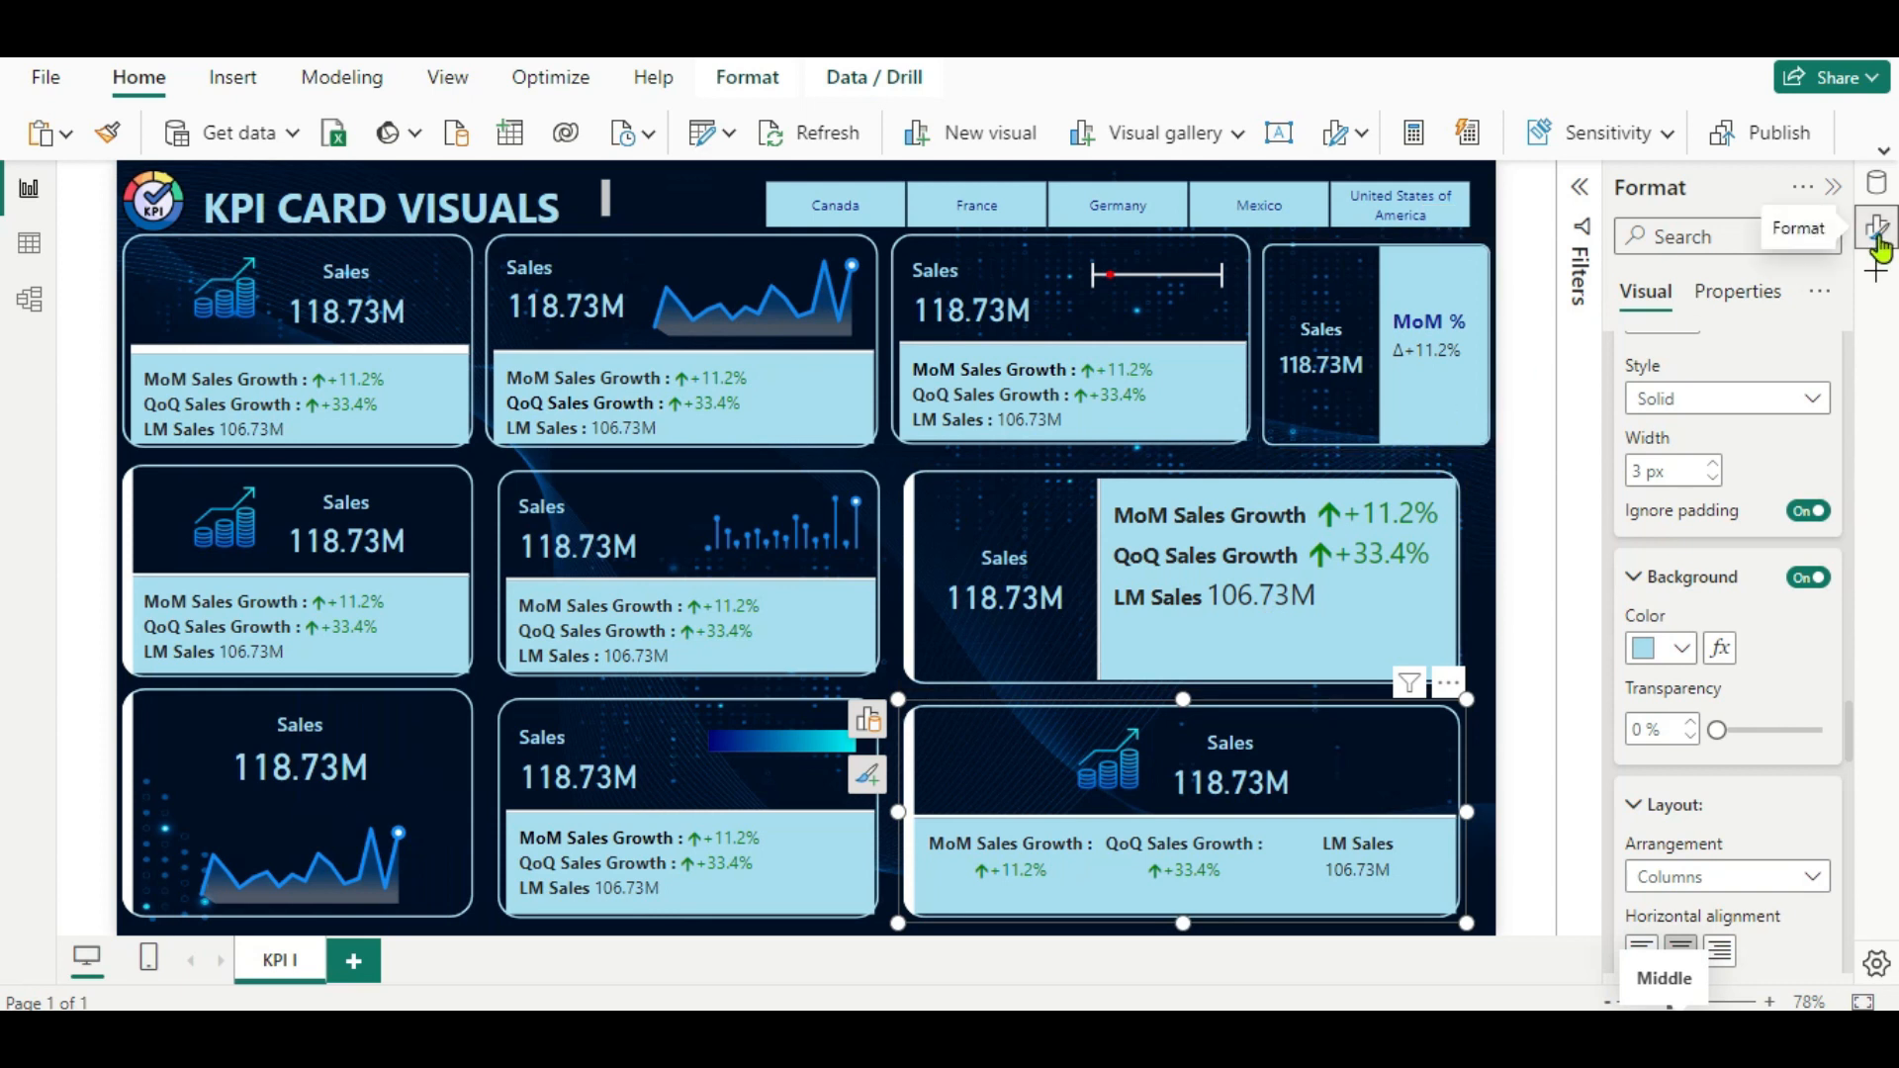
Switch to the finished KPI card report and open the MoM Growth measure's formula for reference.
click(1877, 183)
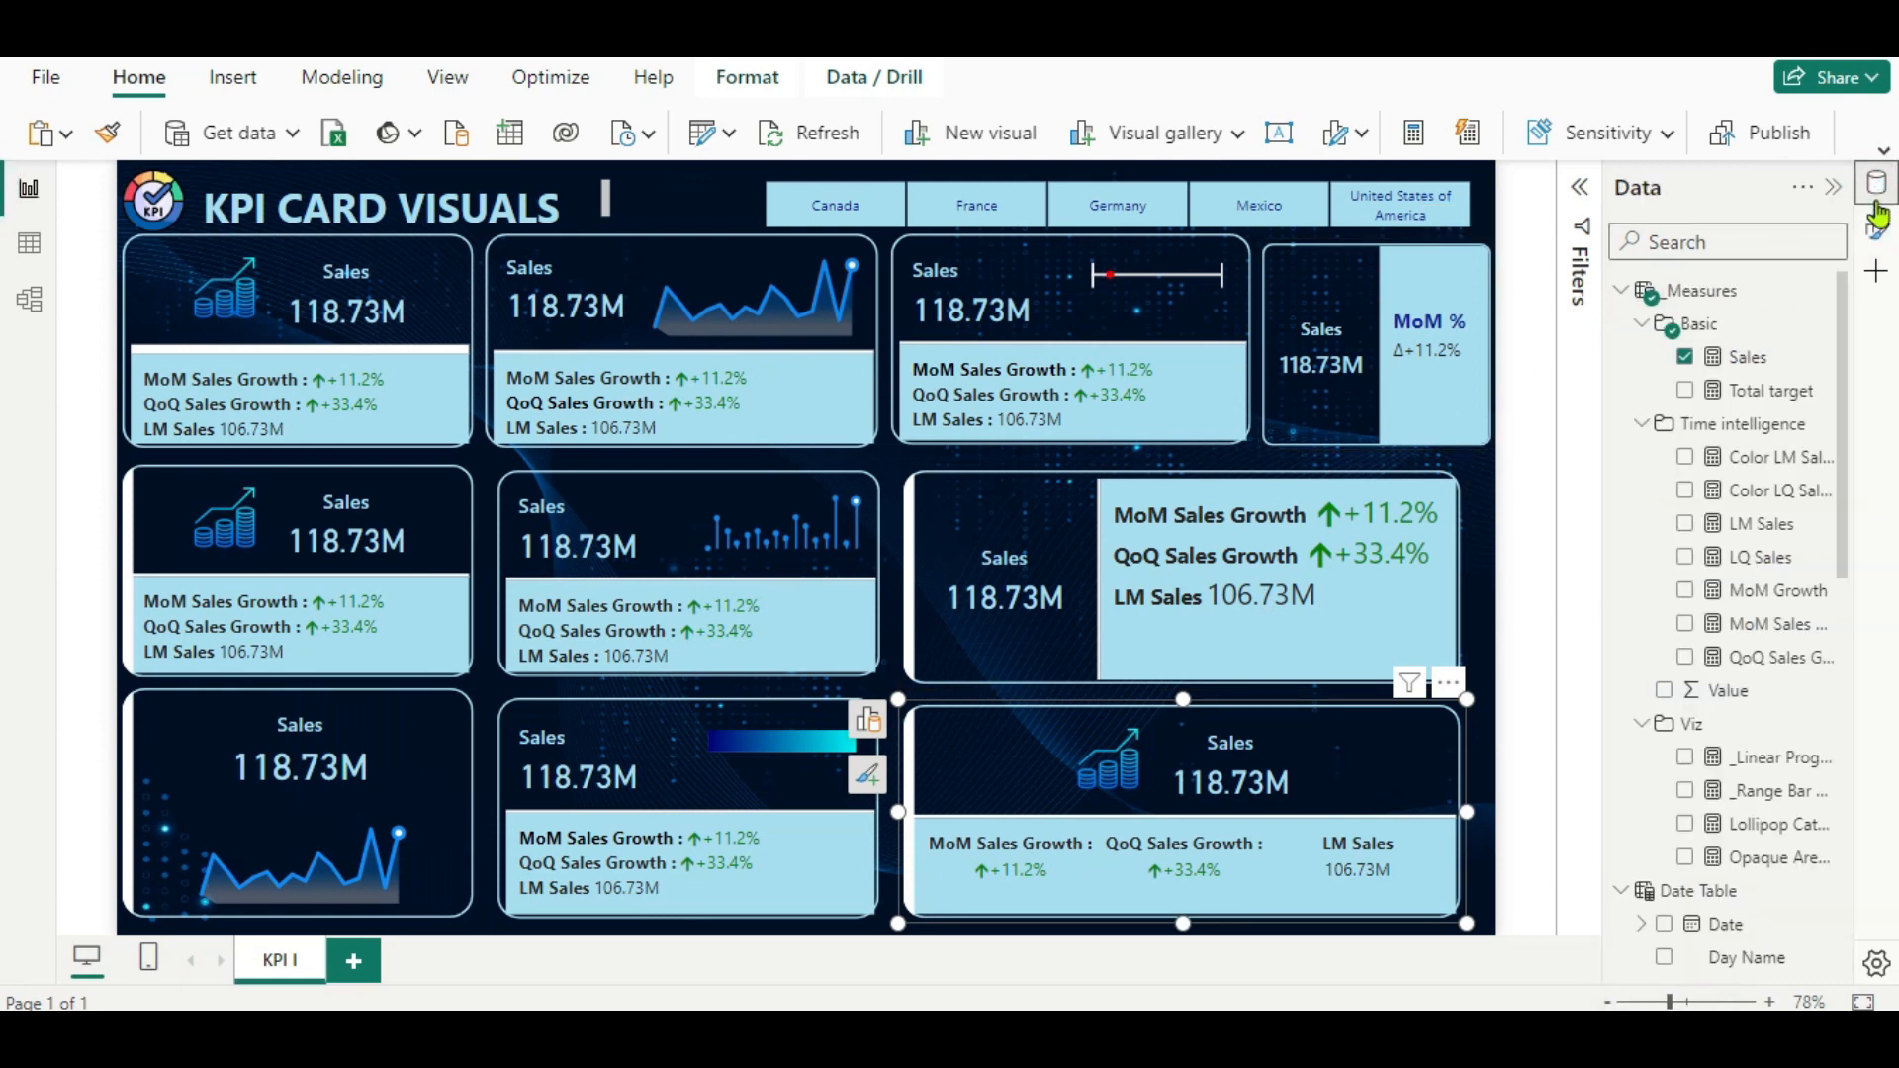
click(1766, 596)
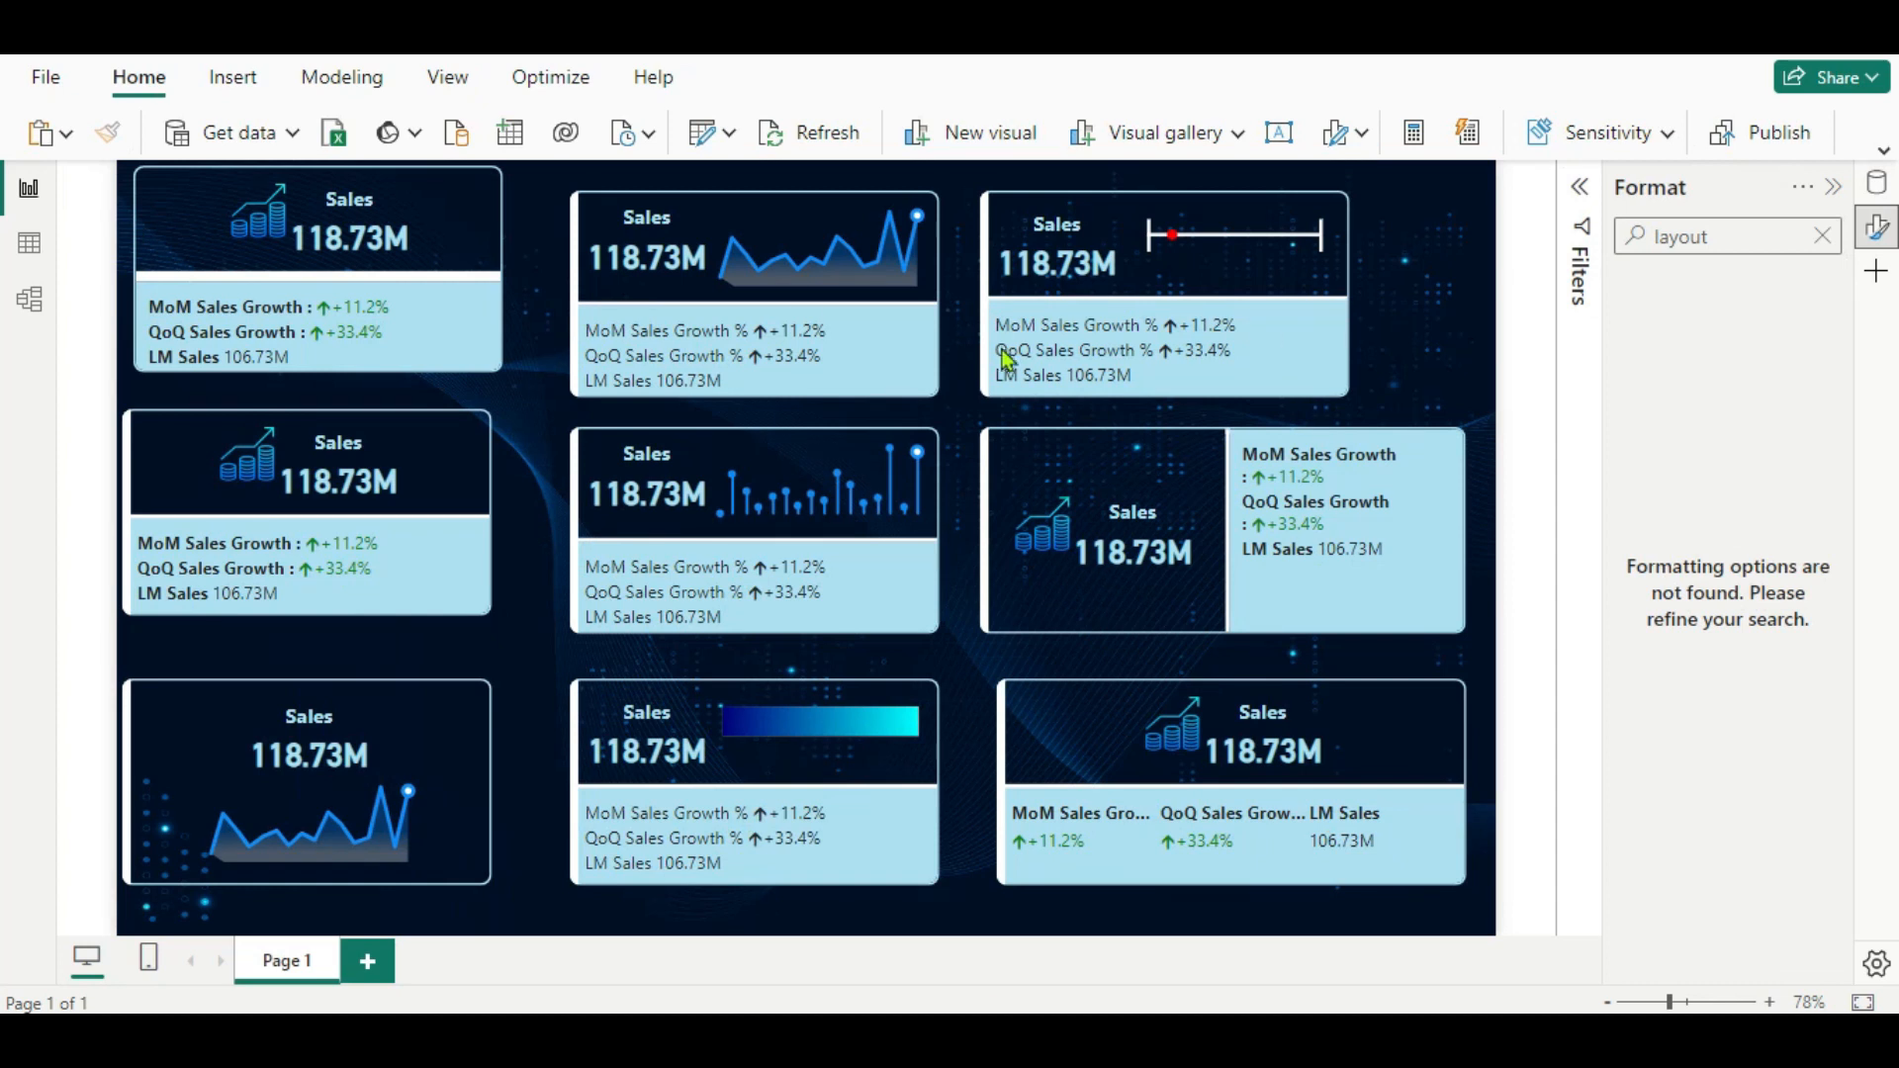
Shift the sparkline and range-bar cards along the first row and fit a narrowed duplicate of the right-of-callout card beside them.
drag(796, 212, 742, 187)
drag(1080, 245, 1016, 225)
click(1337, 608)
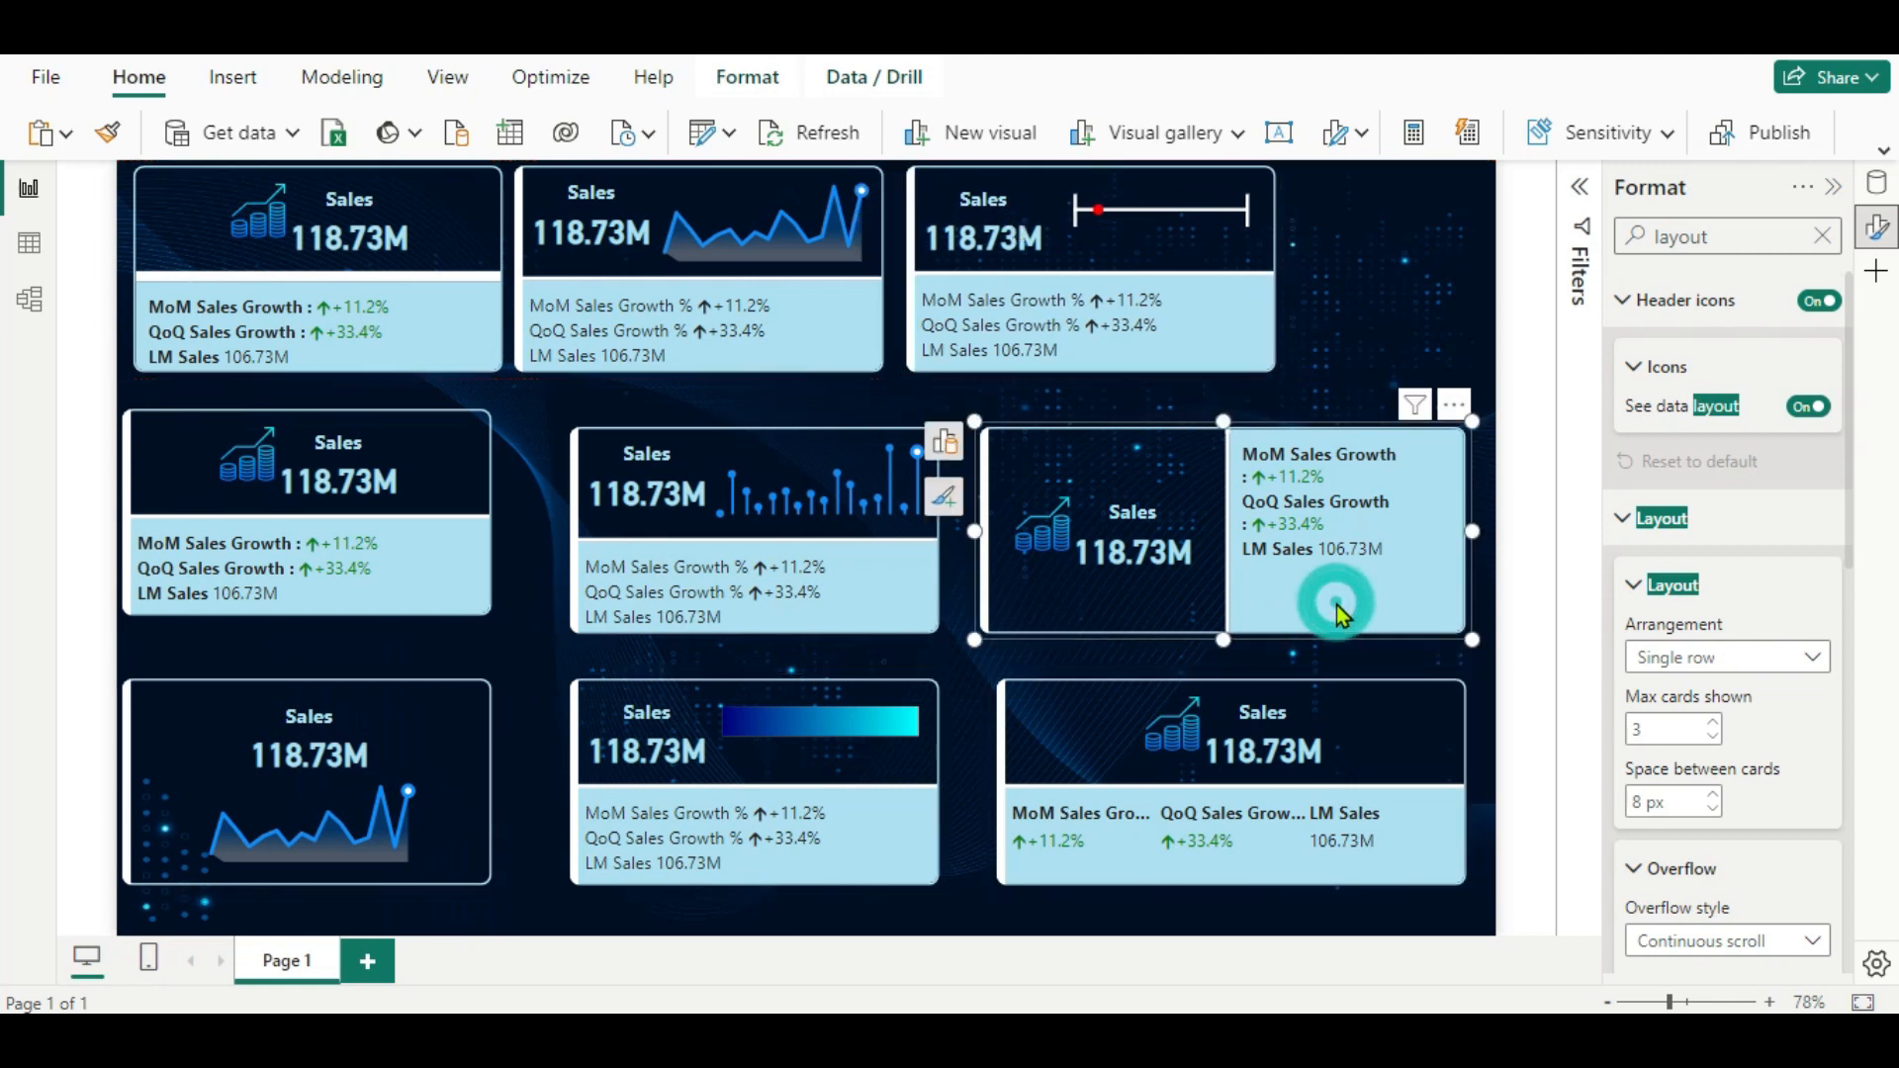
drag(1338, 603, 1417, 299)
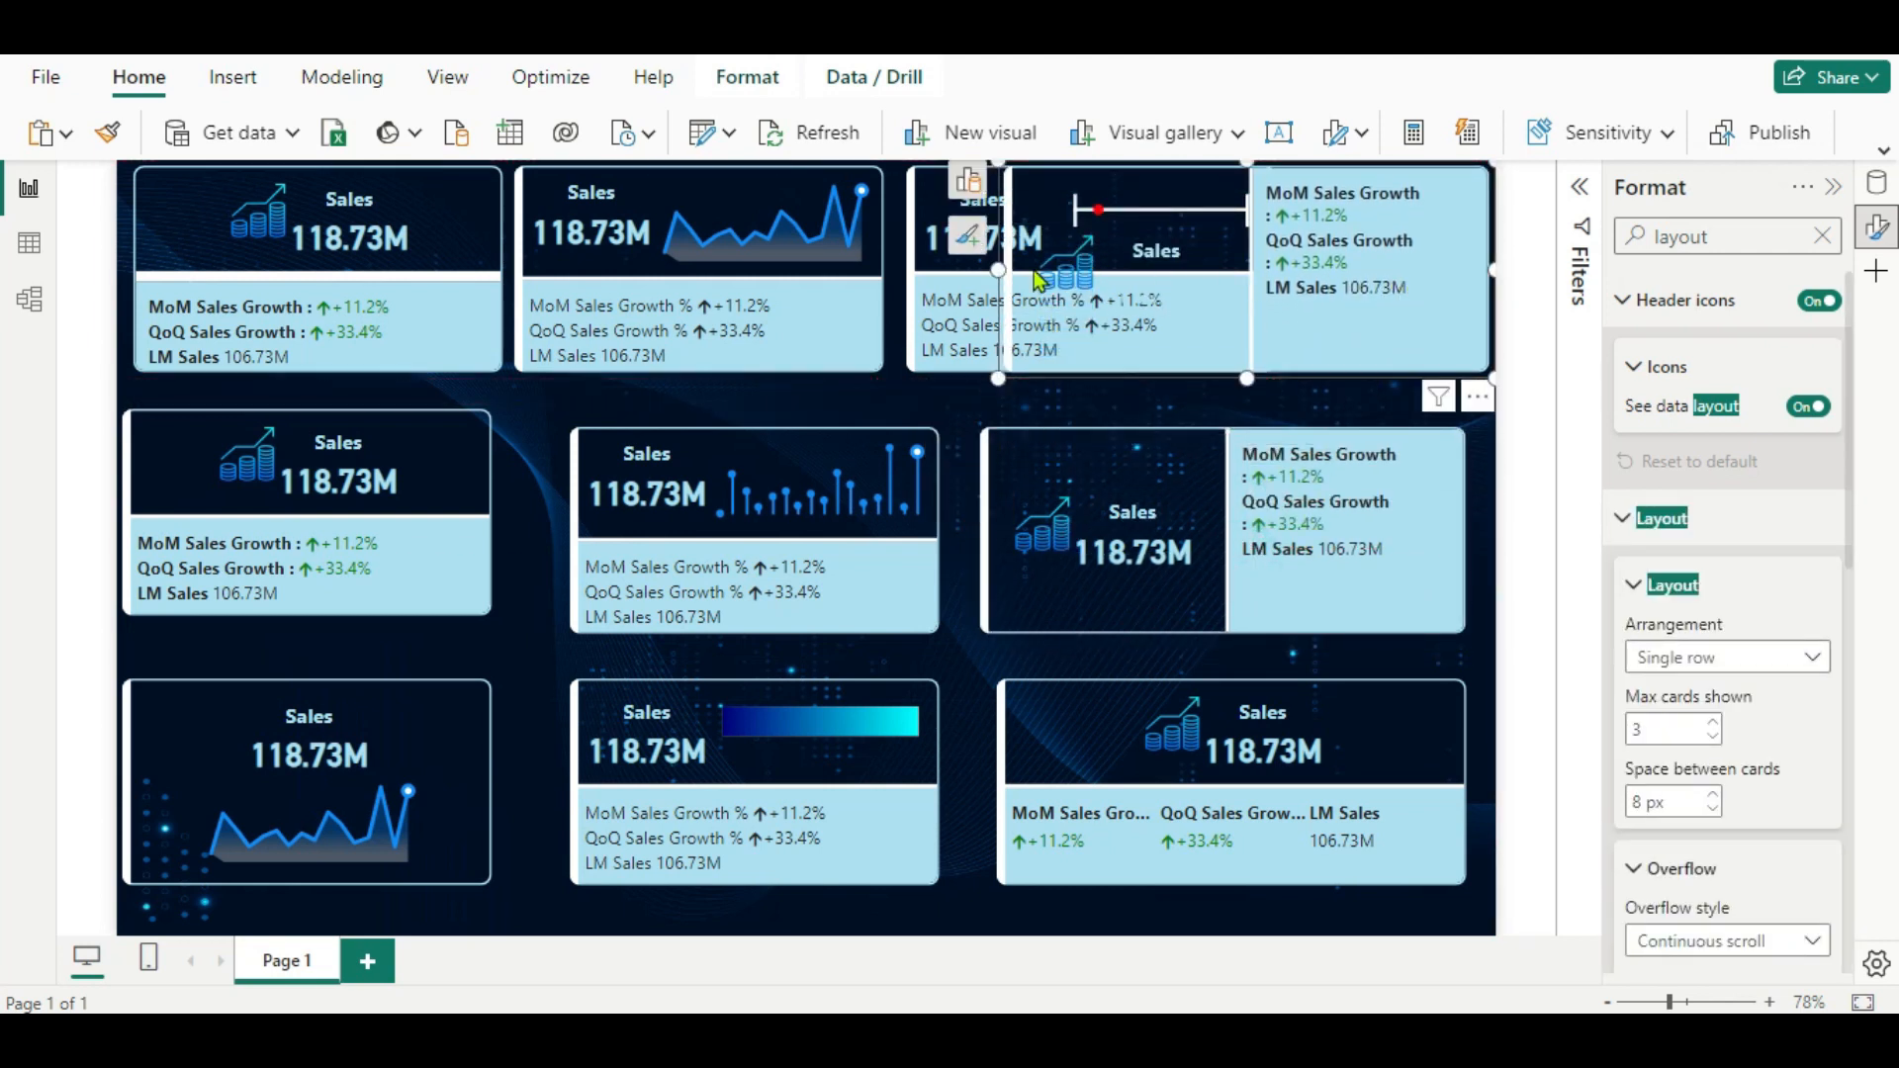
drag(992, 269, 1291, 332)
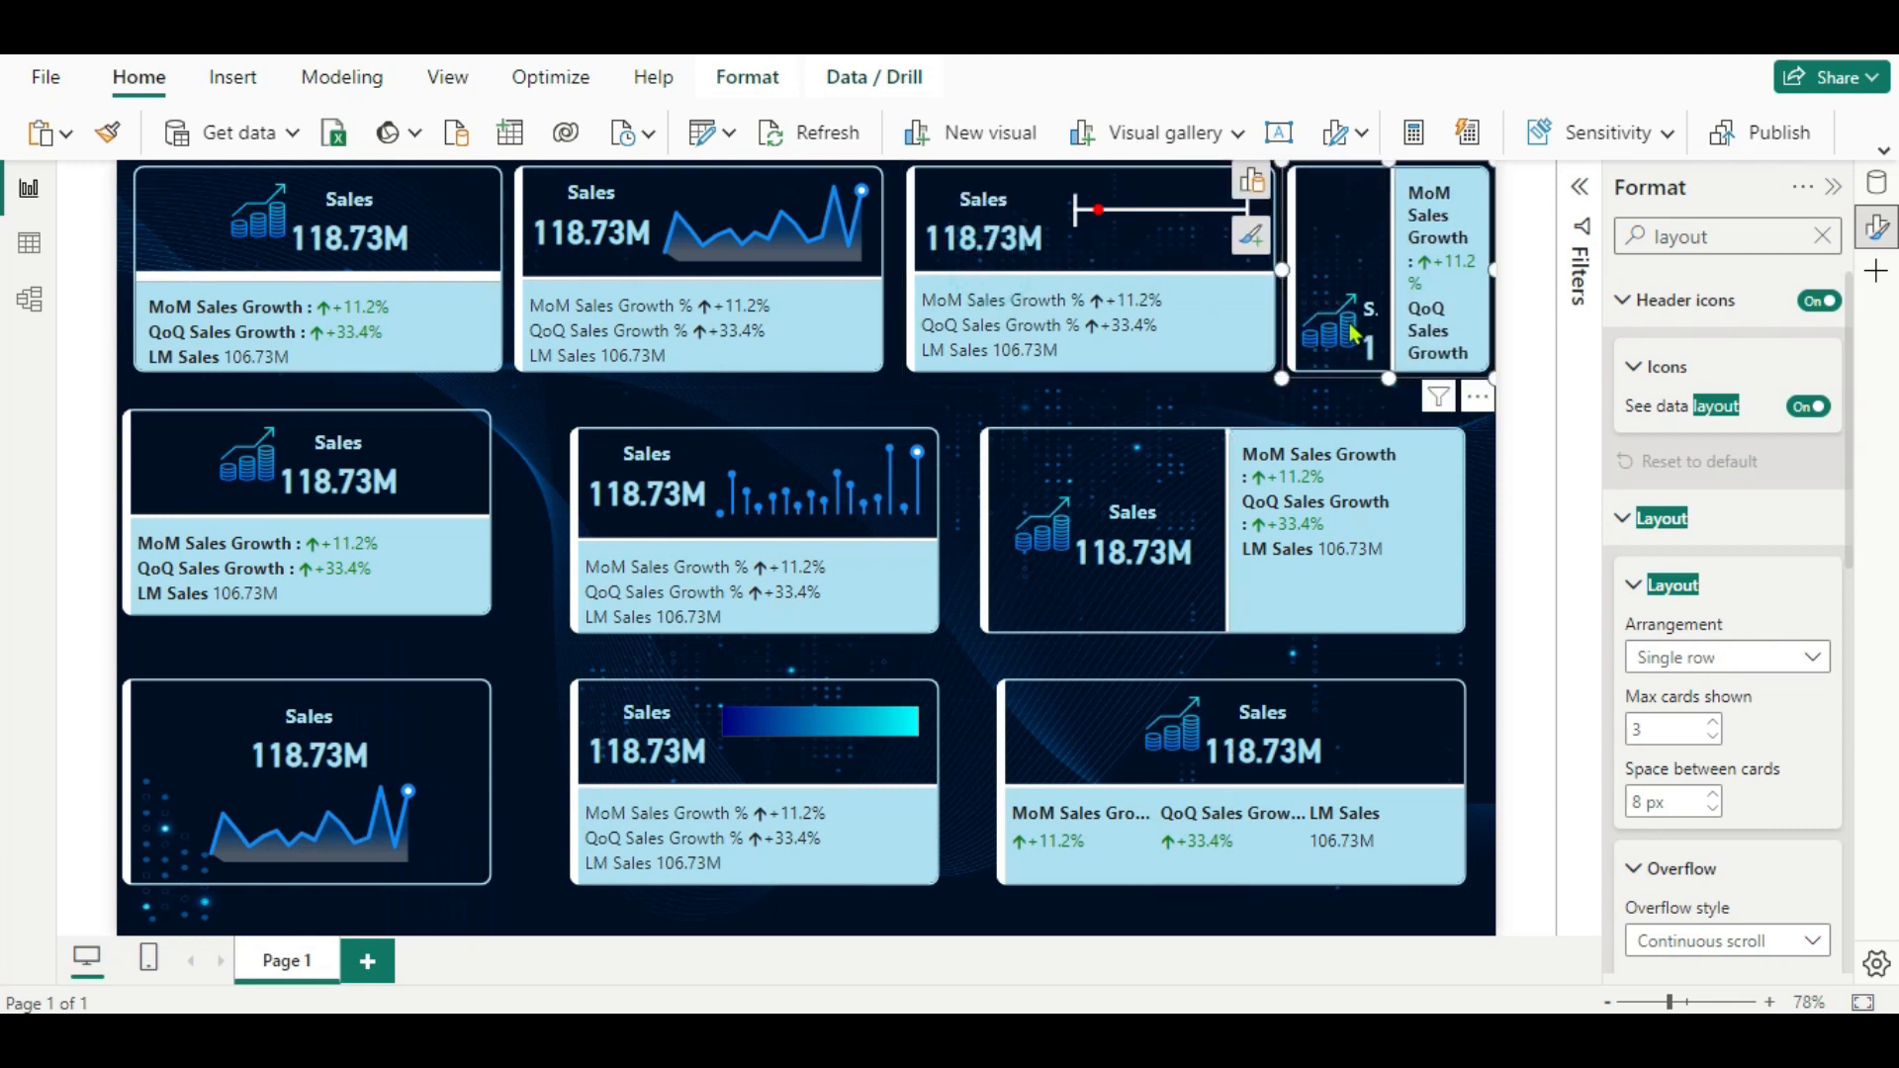
Remove the Total sales.png image from the narrow Sales card.
click(1876, 227)
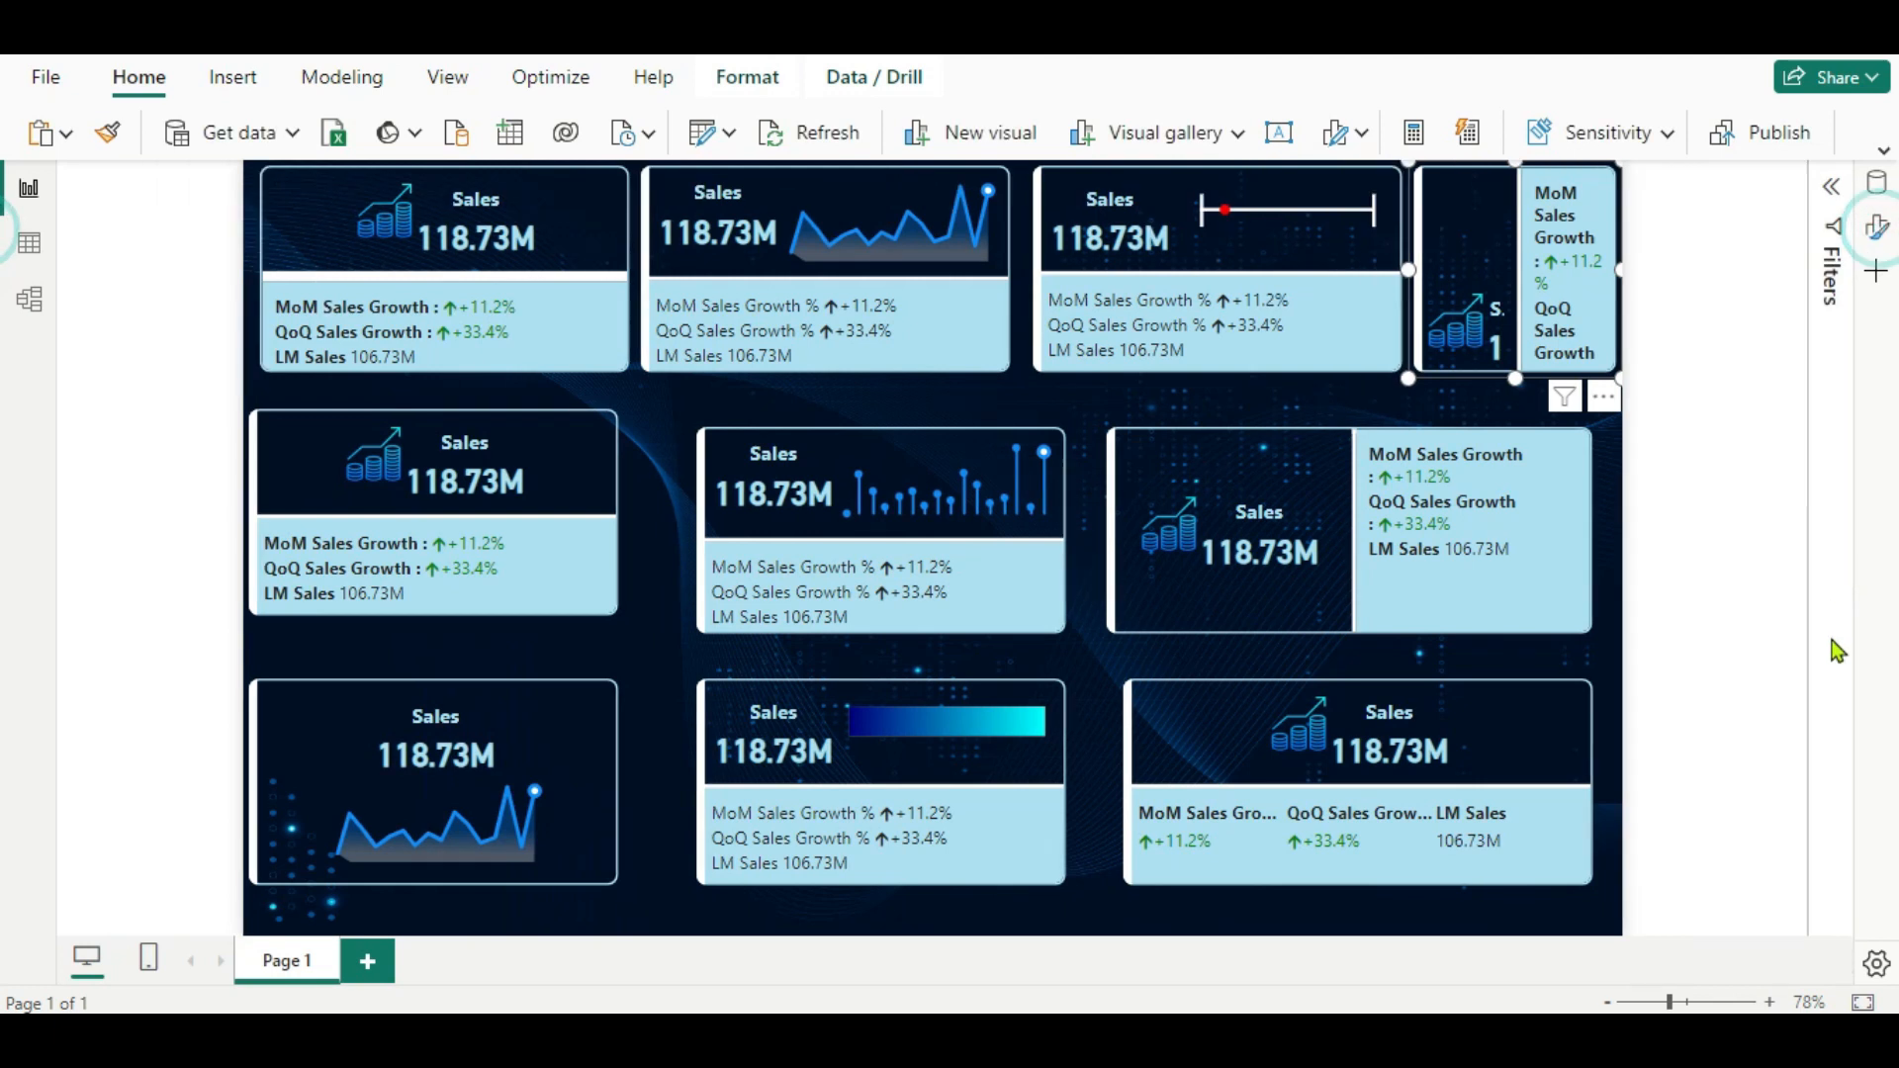
click(1877, 227)
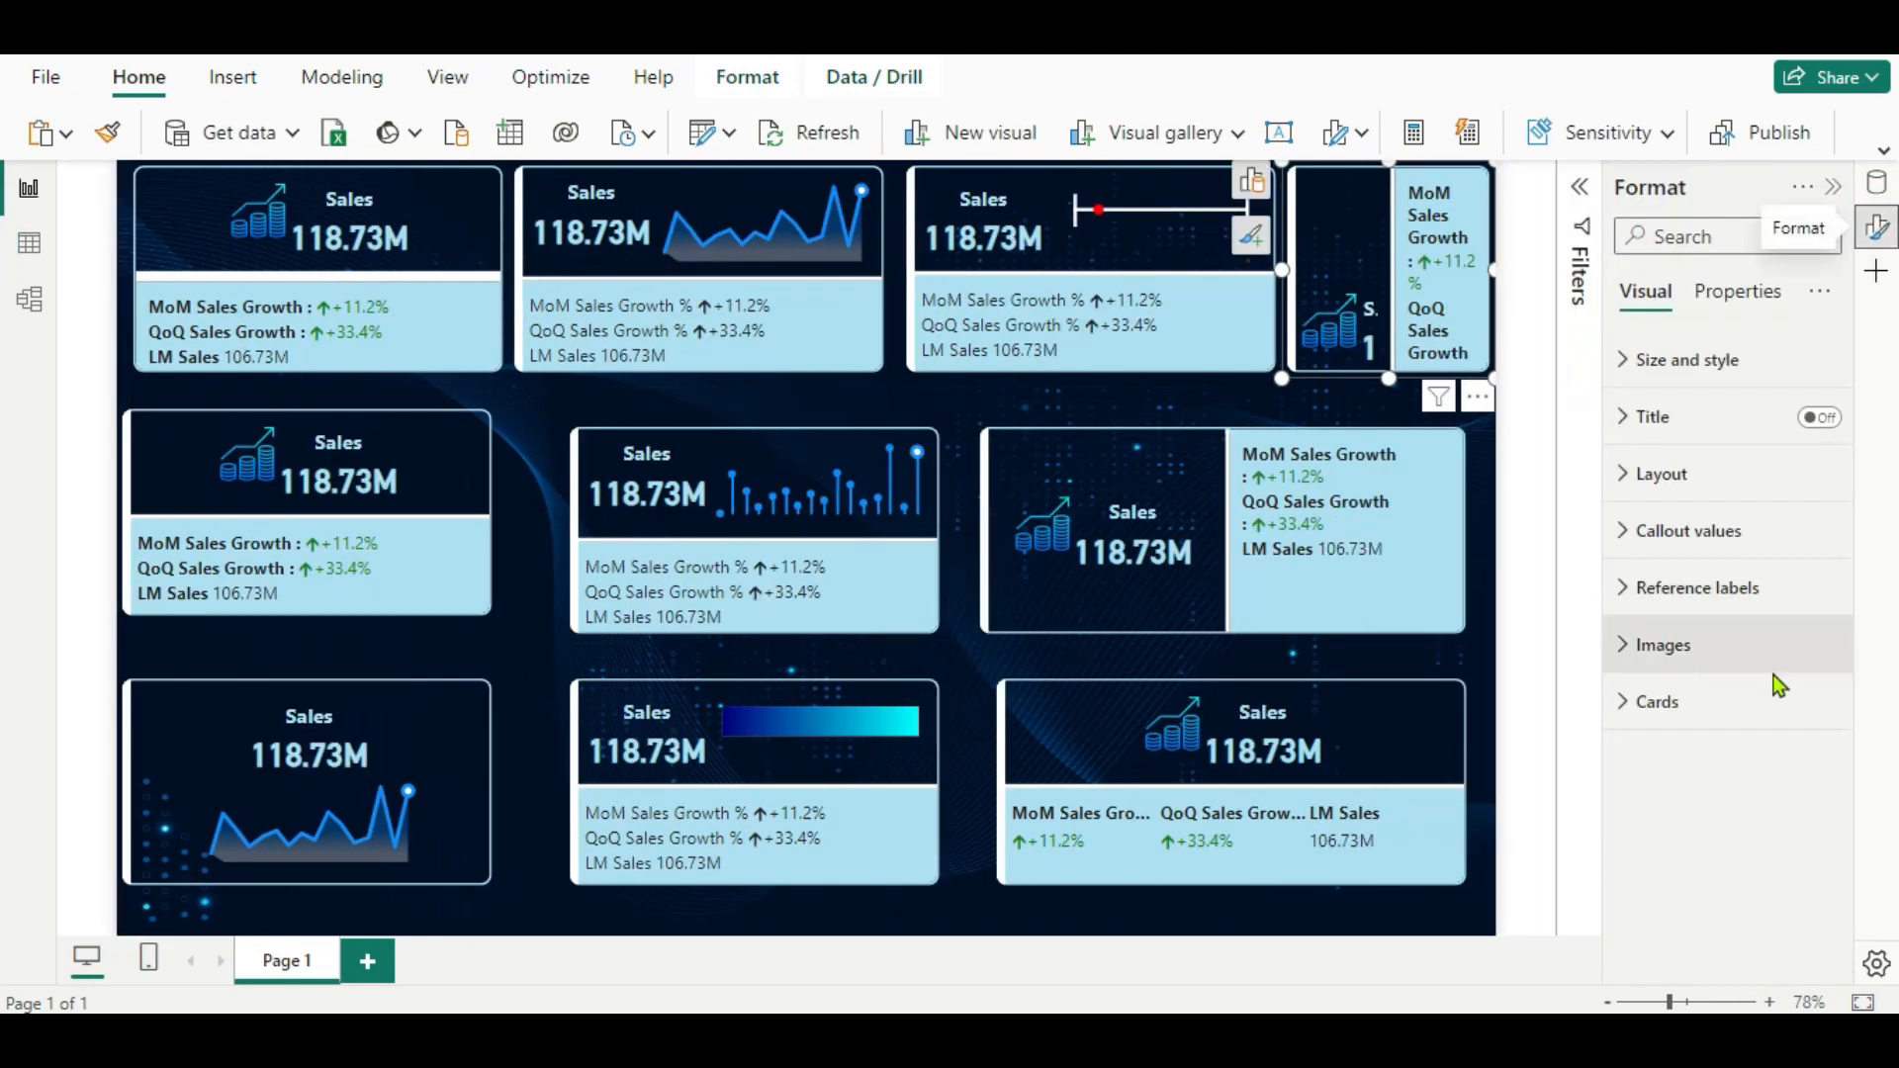
click(1618, 658)
scroll(1811, 870, down, 2)
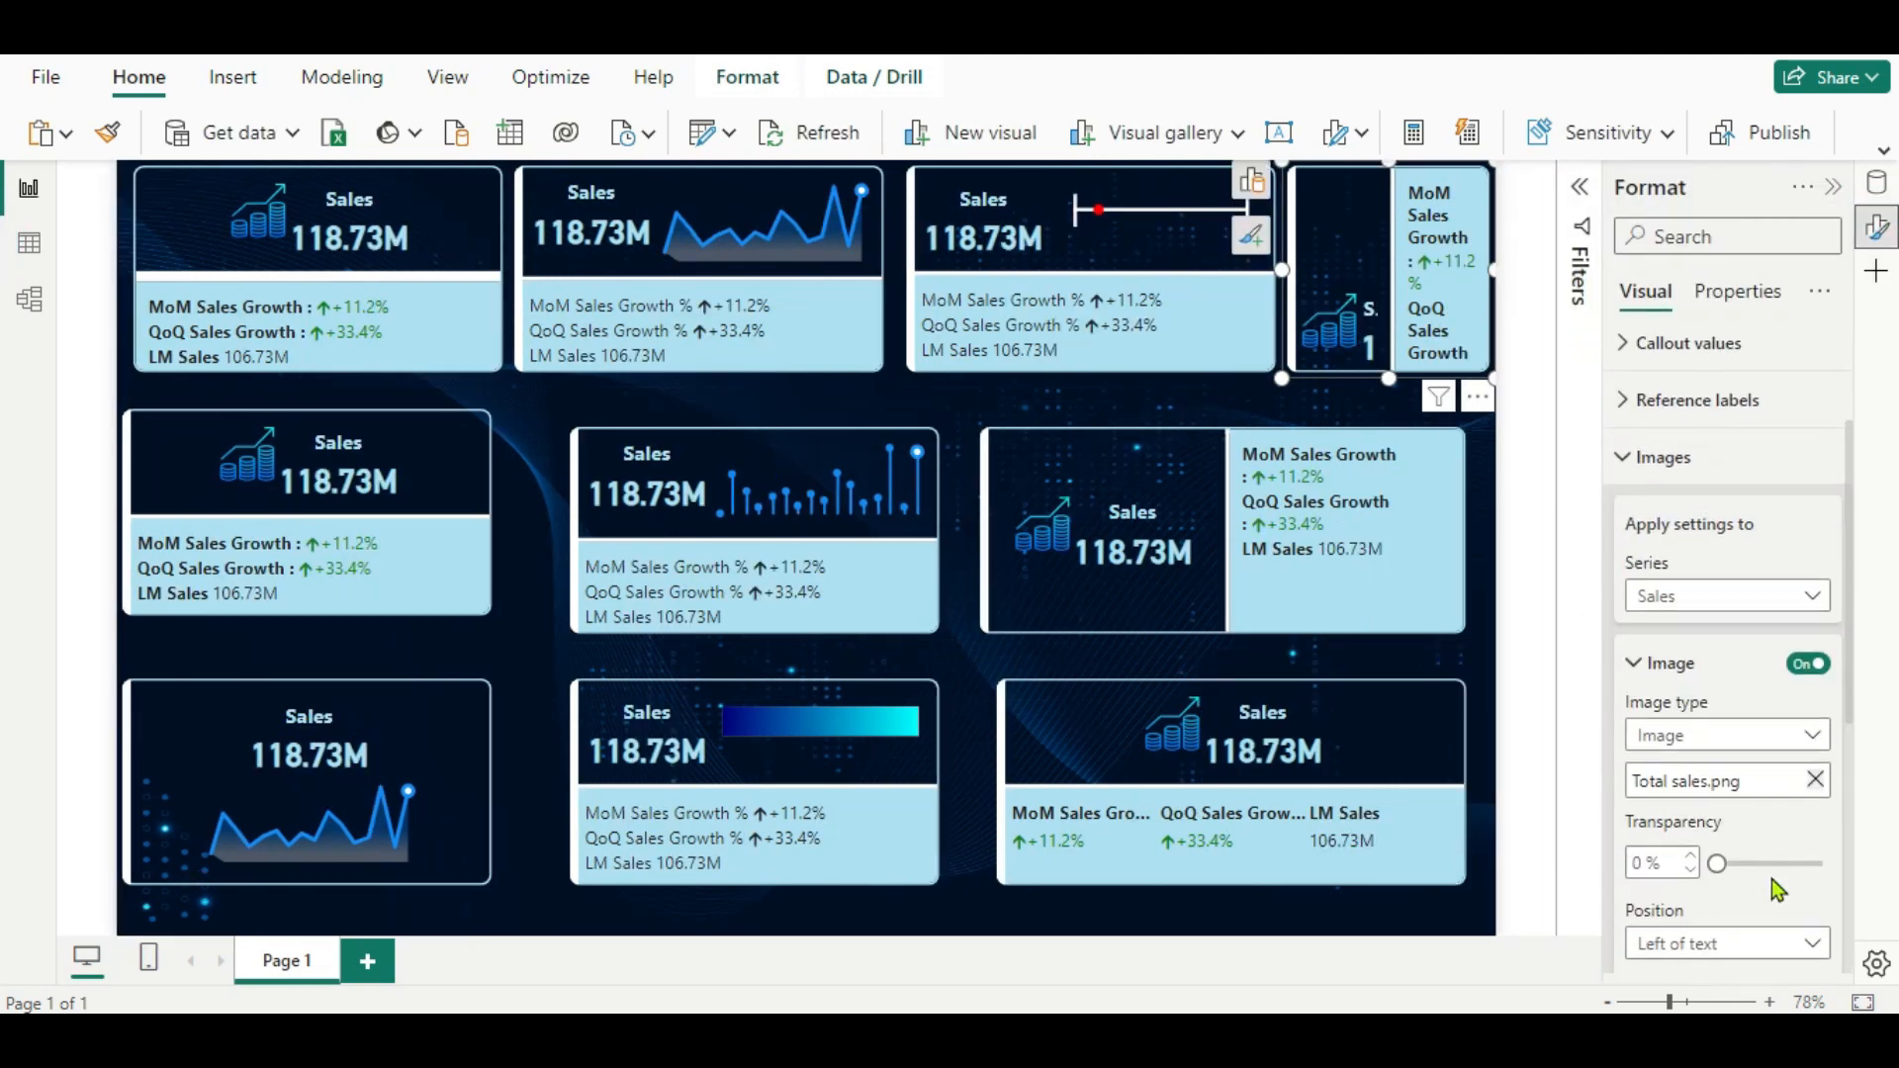
click(1818, 774)
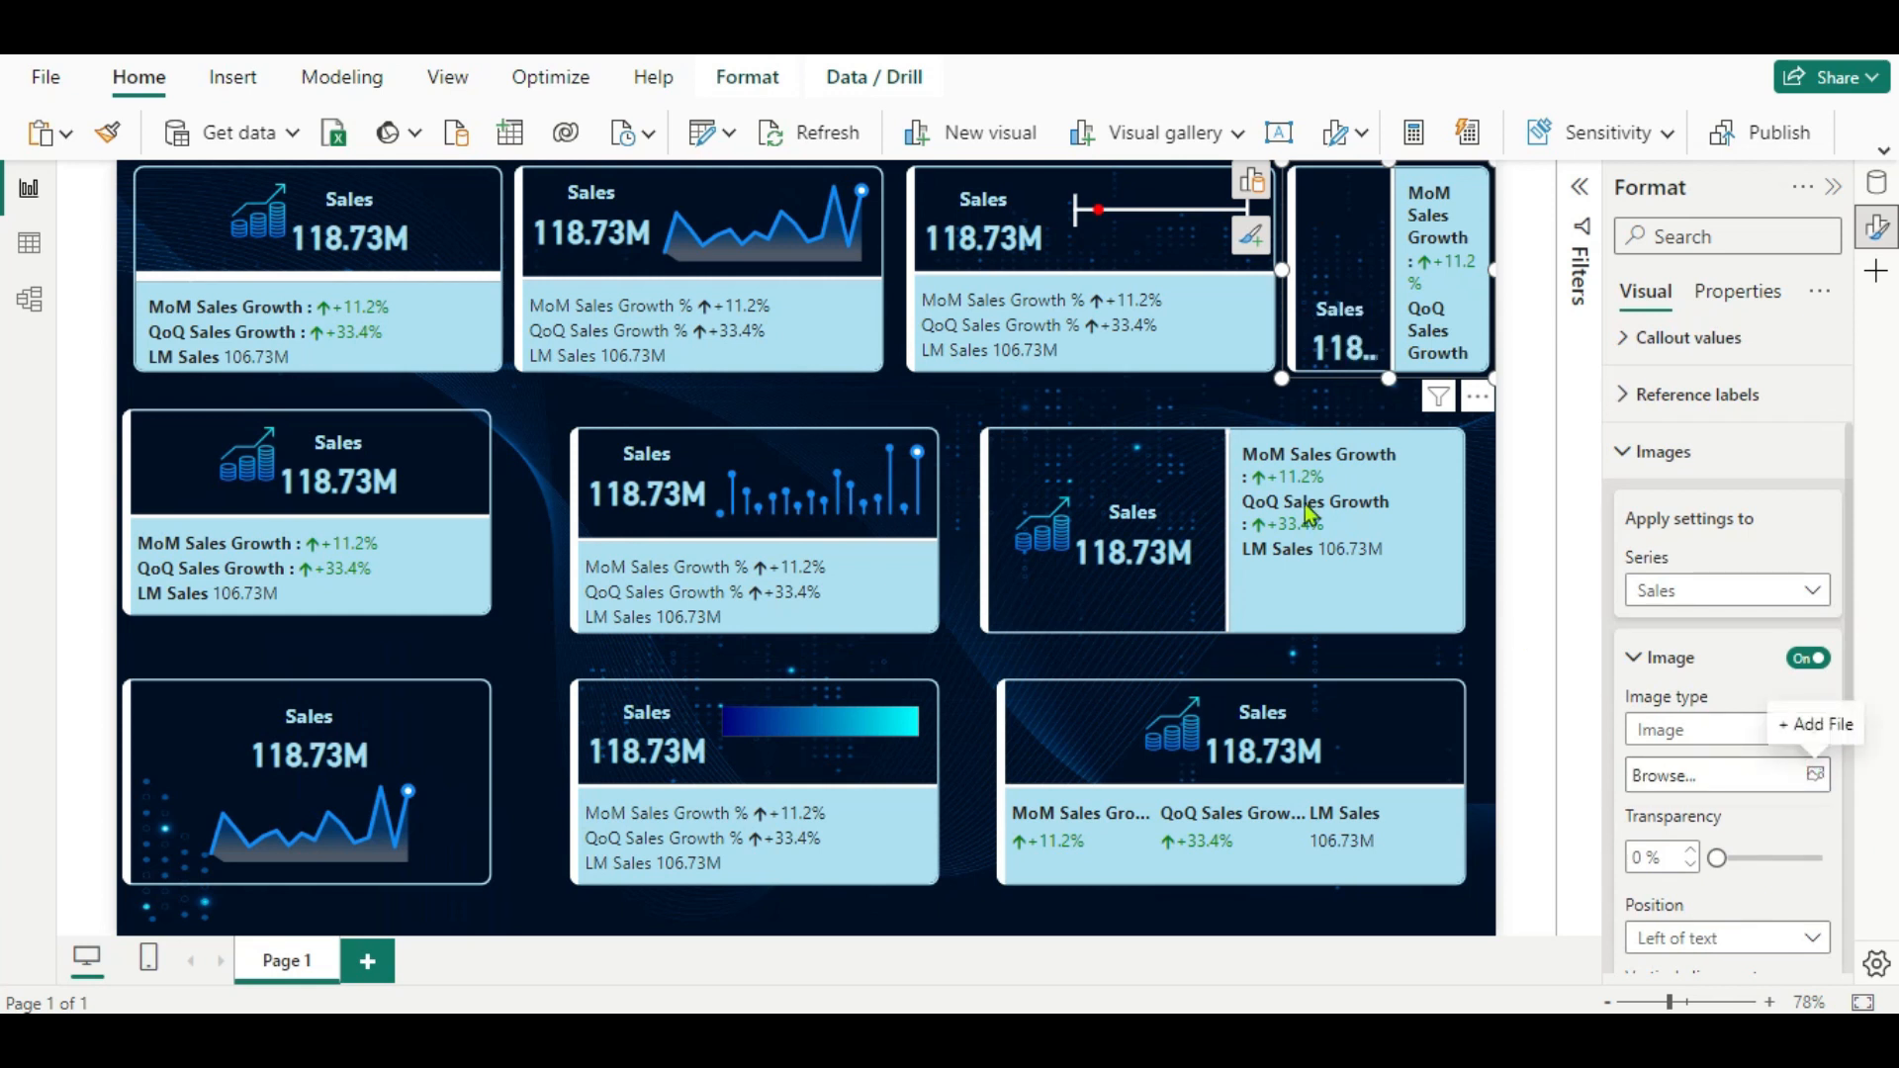
Set the narrow card's callout value font size to 15.
scroll(1731, 760, up, 2)
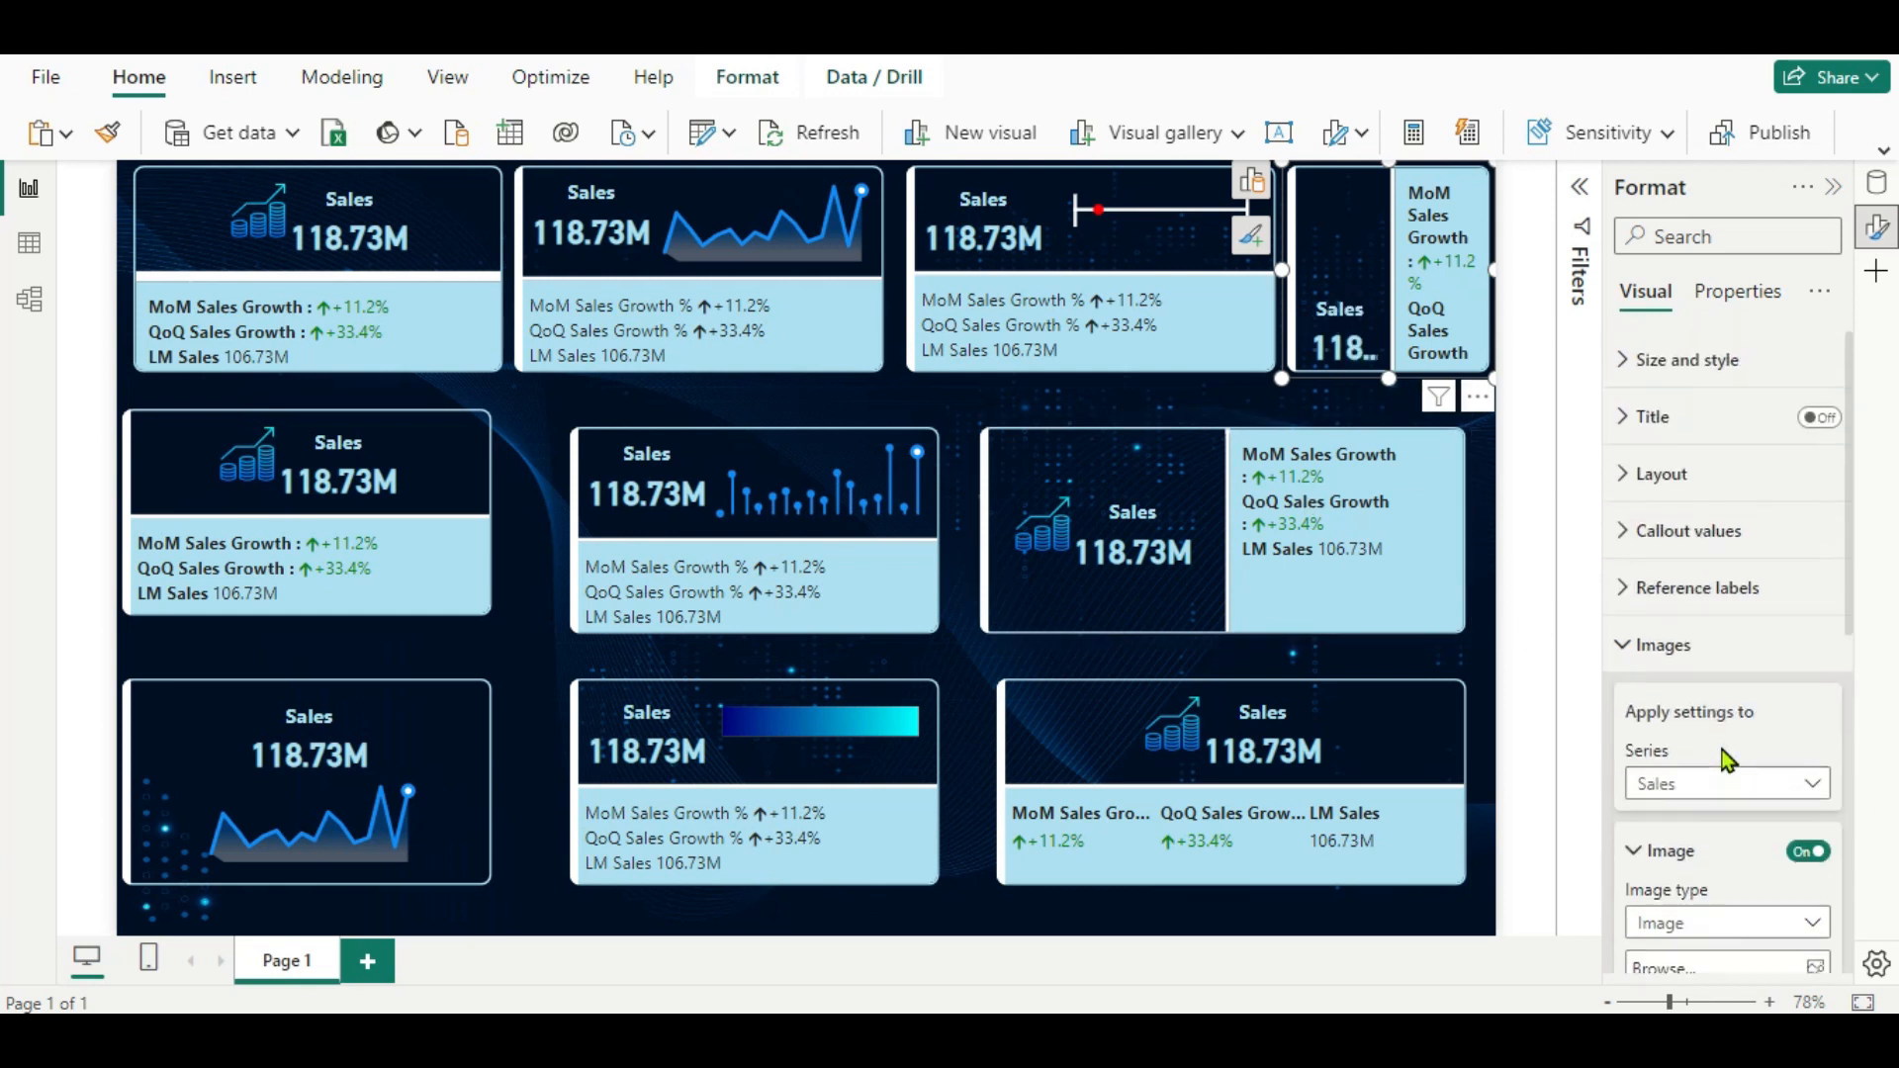
click(1624, 536)
click(1801, 808)
text(18)
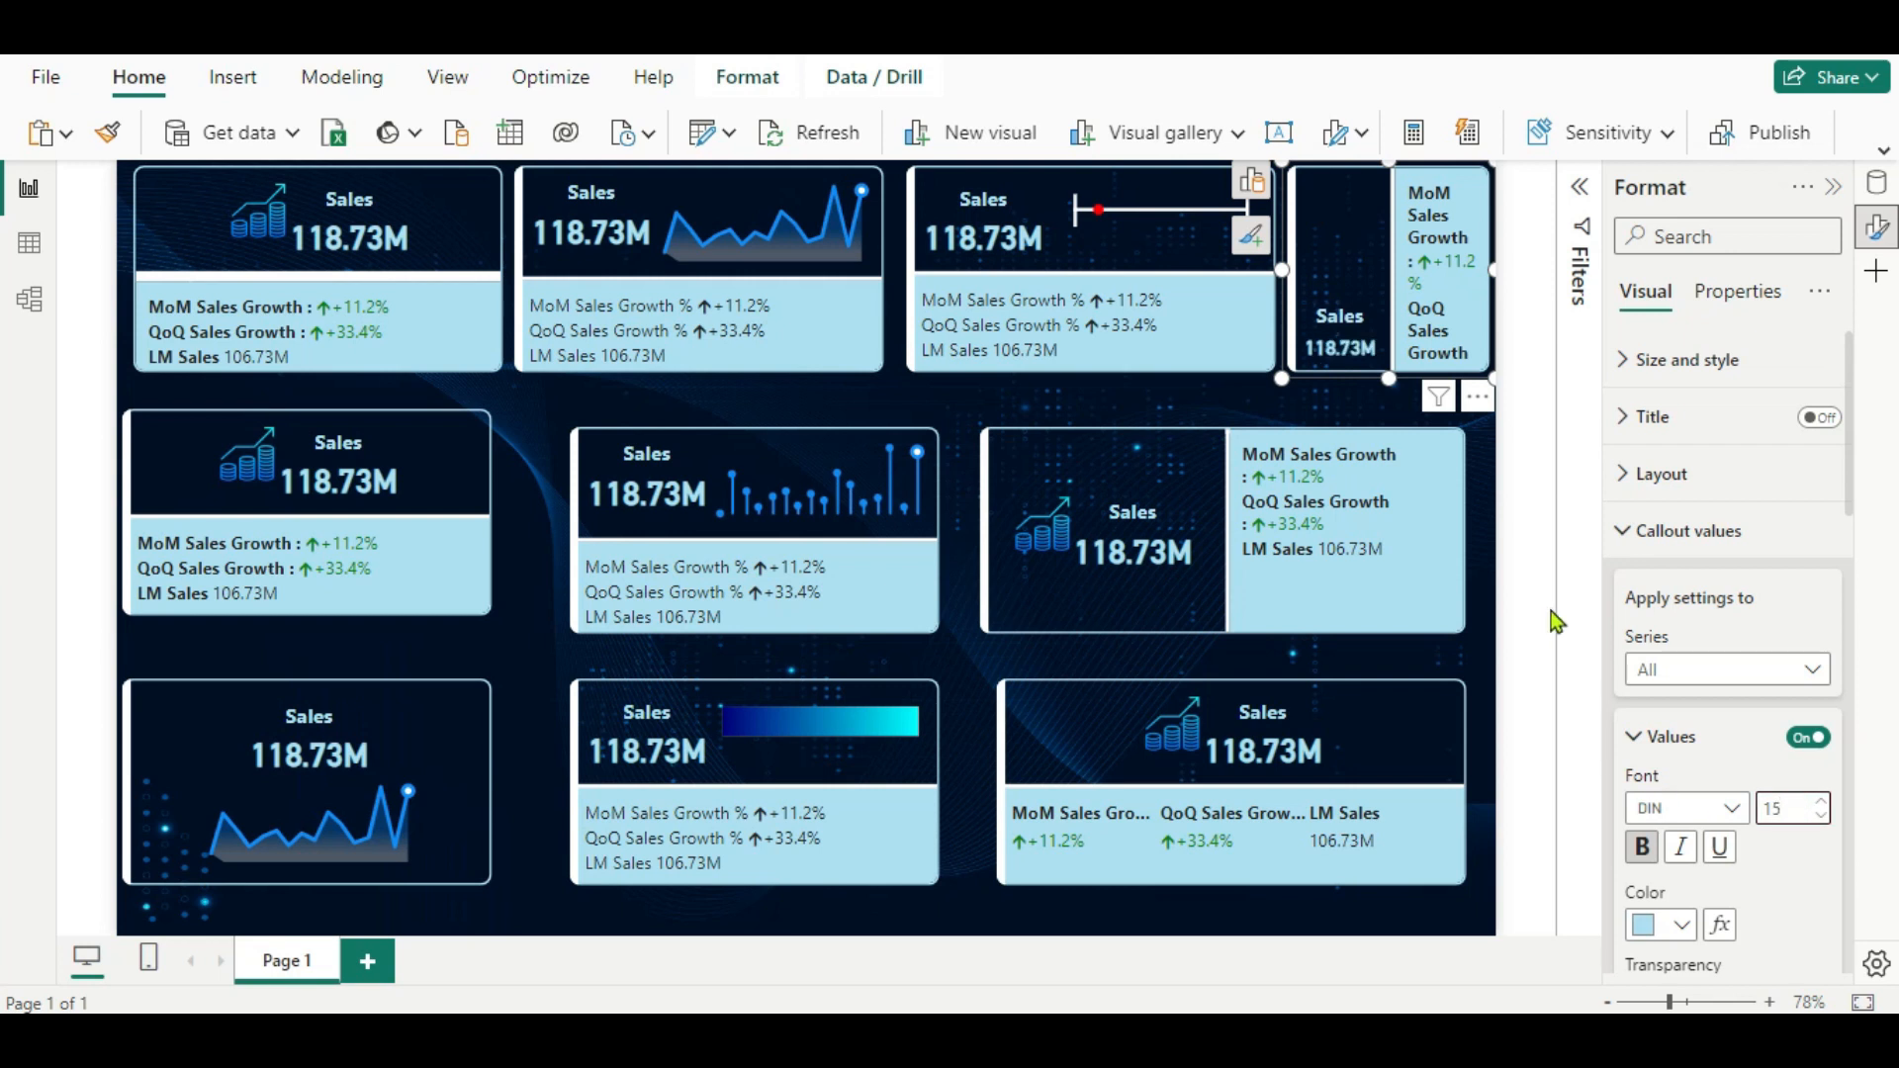
Remove the MoM Sales Growth, QoQ Sales Growth and LM Sales reference labels from the narrow card's Sales series.
scroll(1672, 696, down, 10)
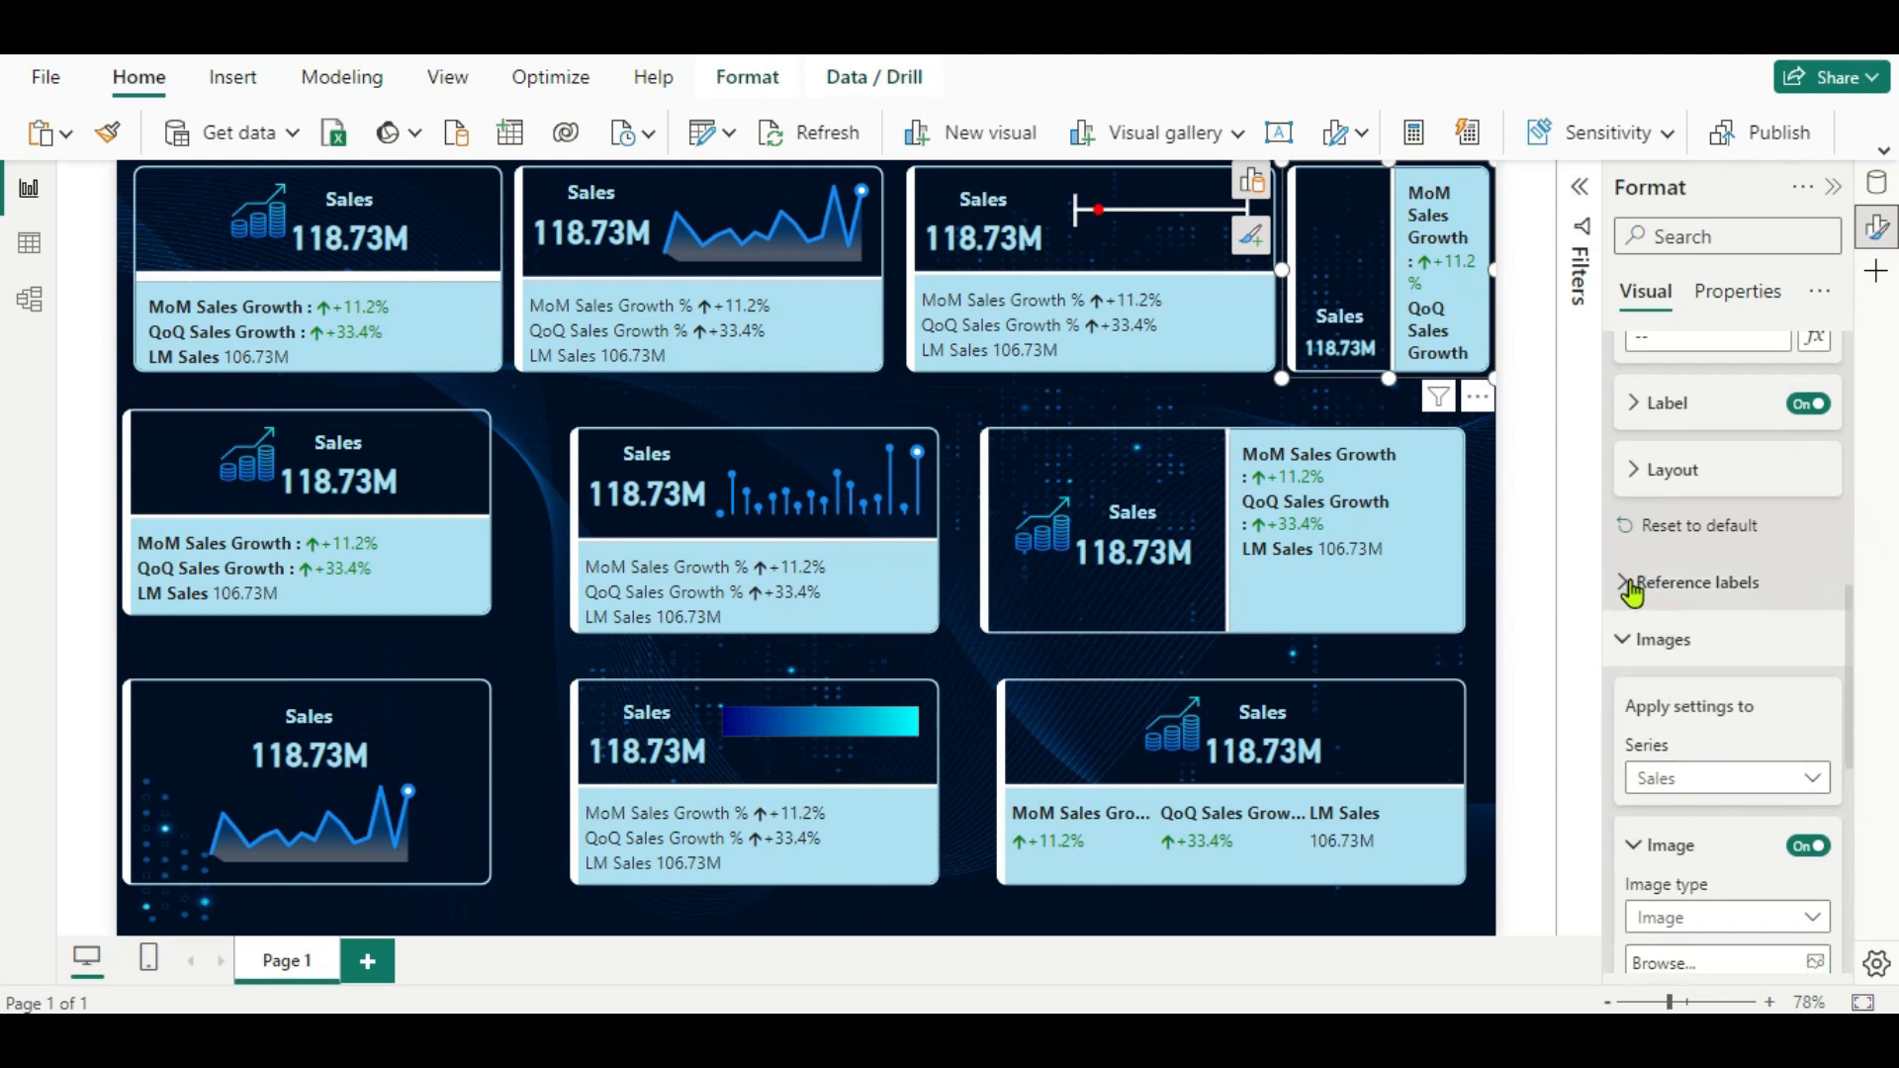
click(1630, 592)
scroll(1739, 732, down, 3)
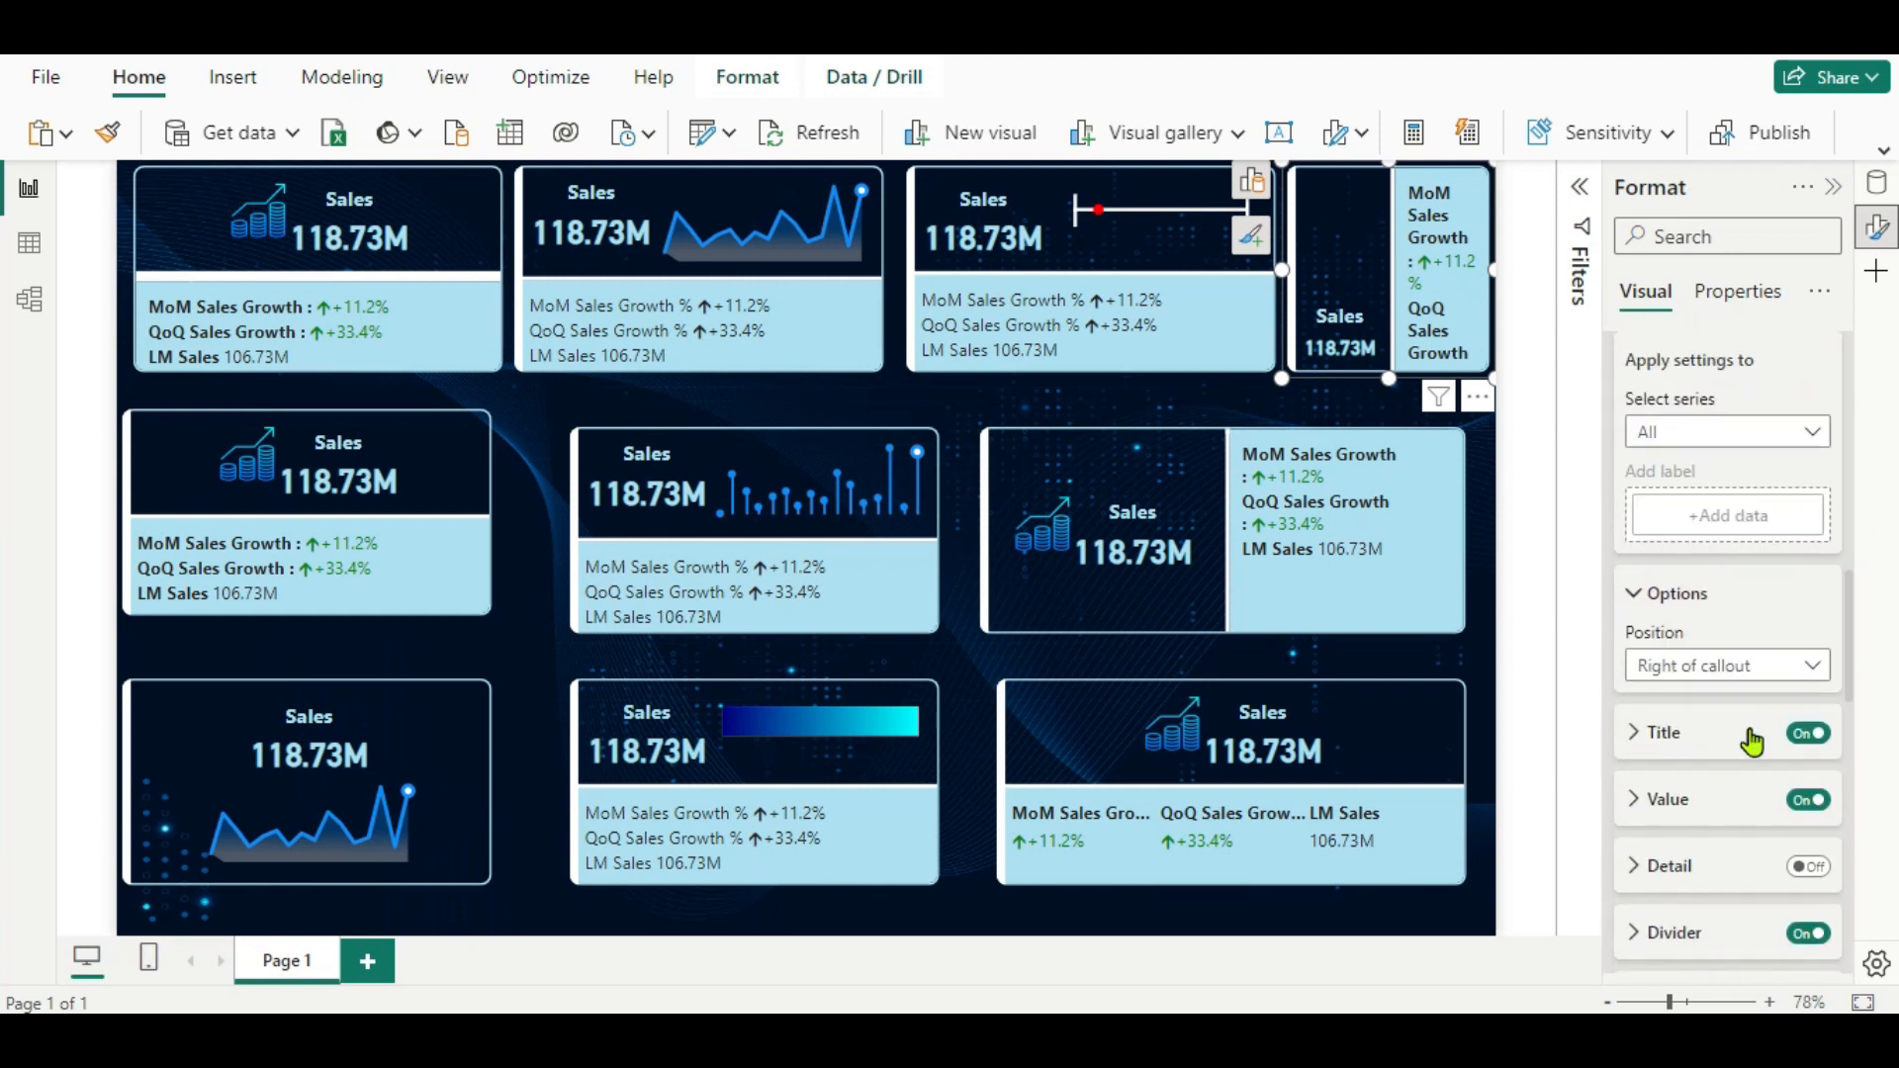
click(1802, 425)
click(1744, 491)
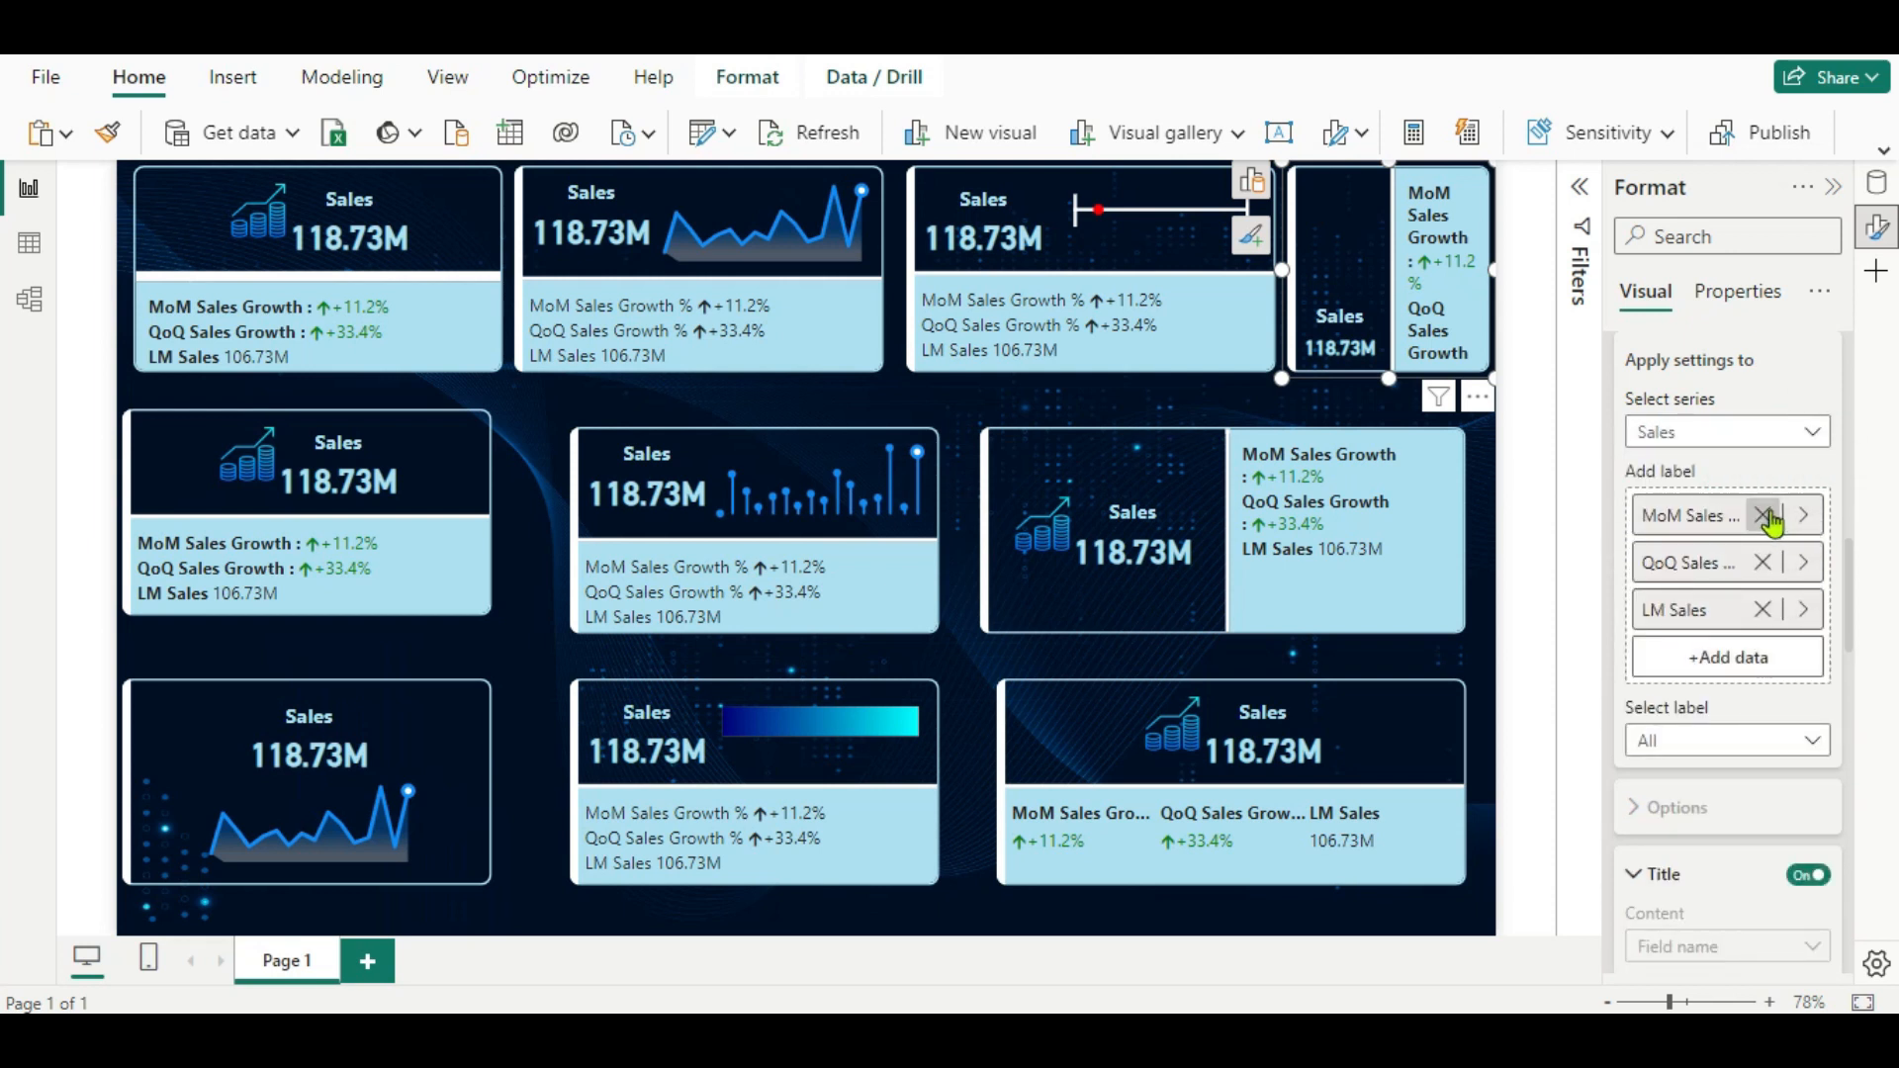
click(1764, 517)
click(1764, 515)
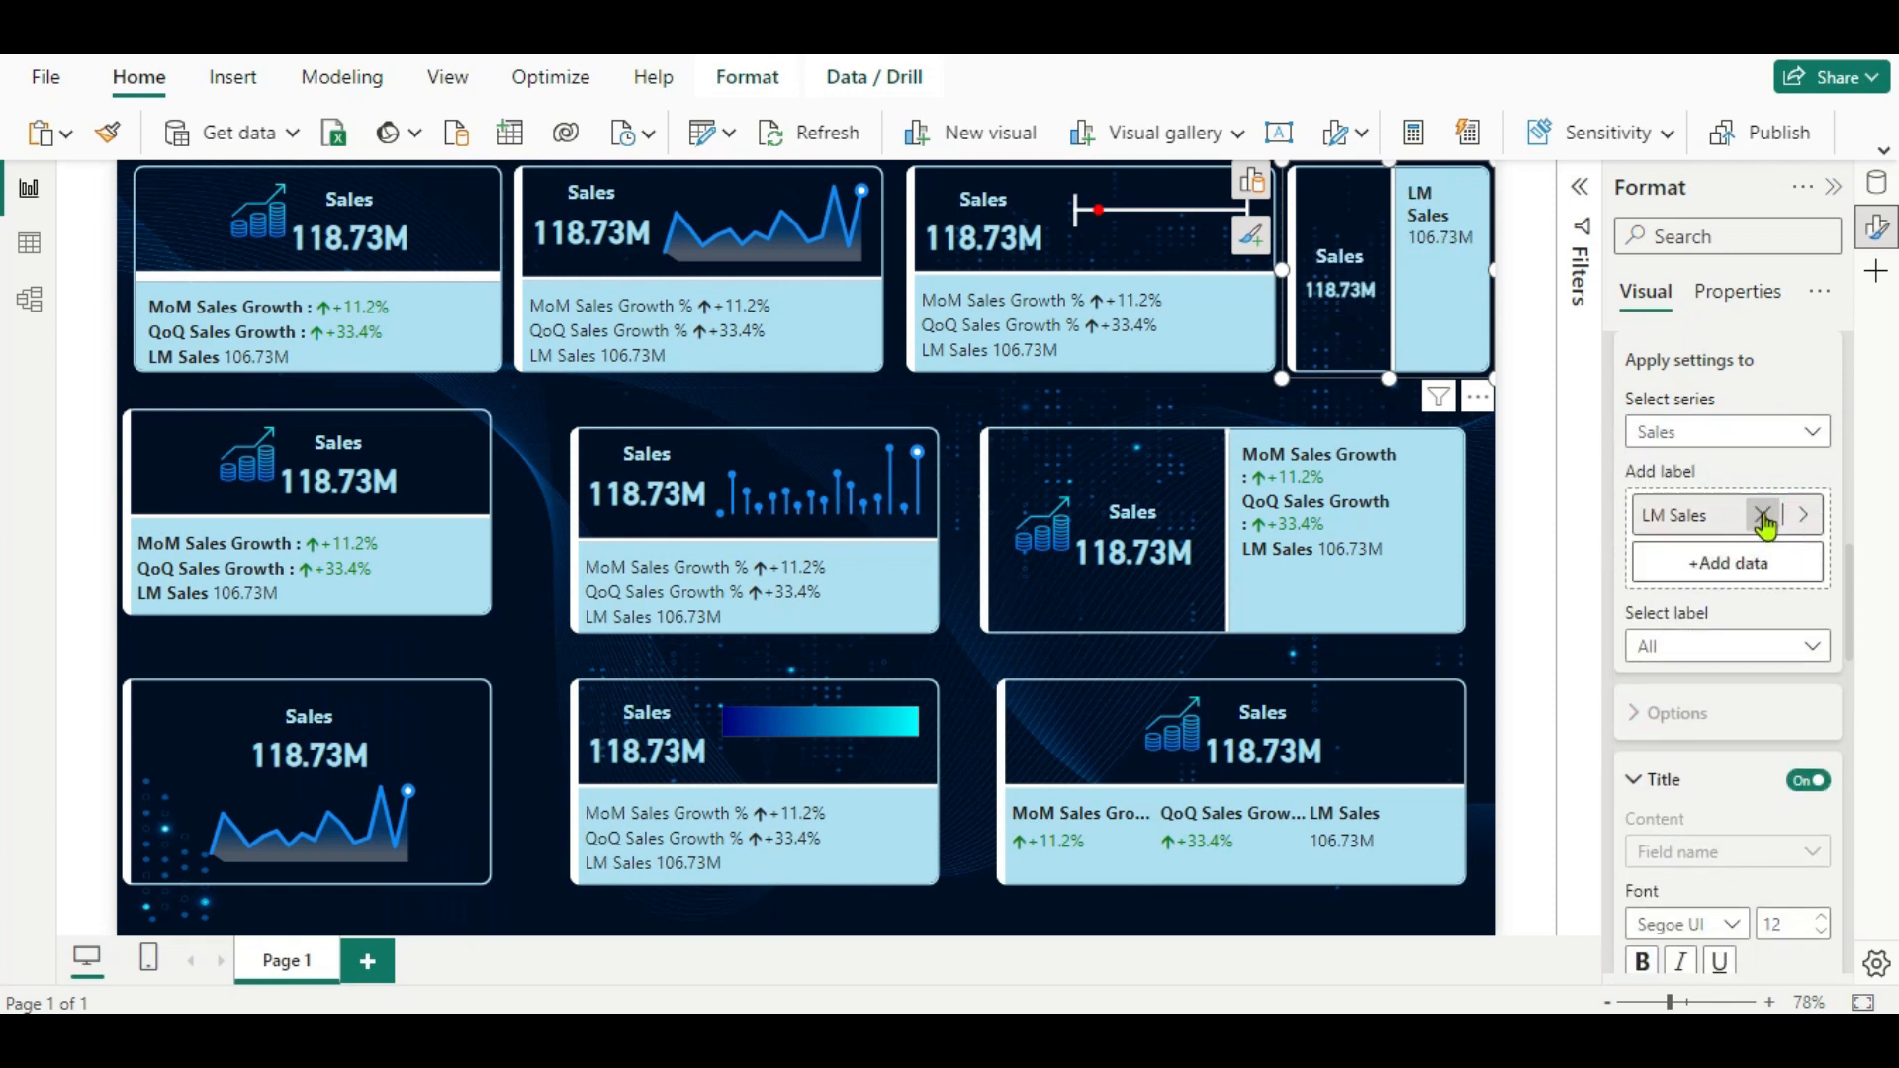
click(1764, 516)
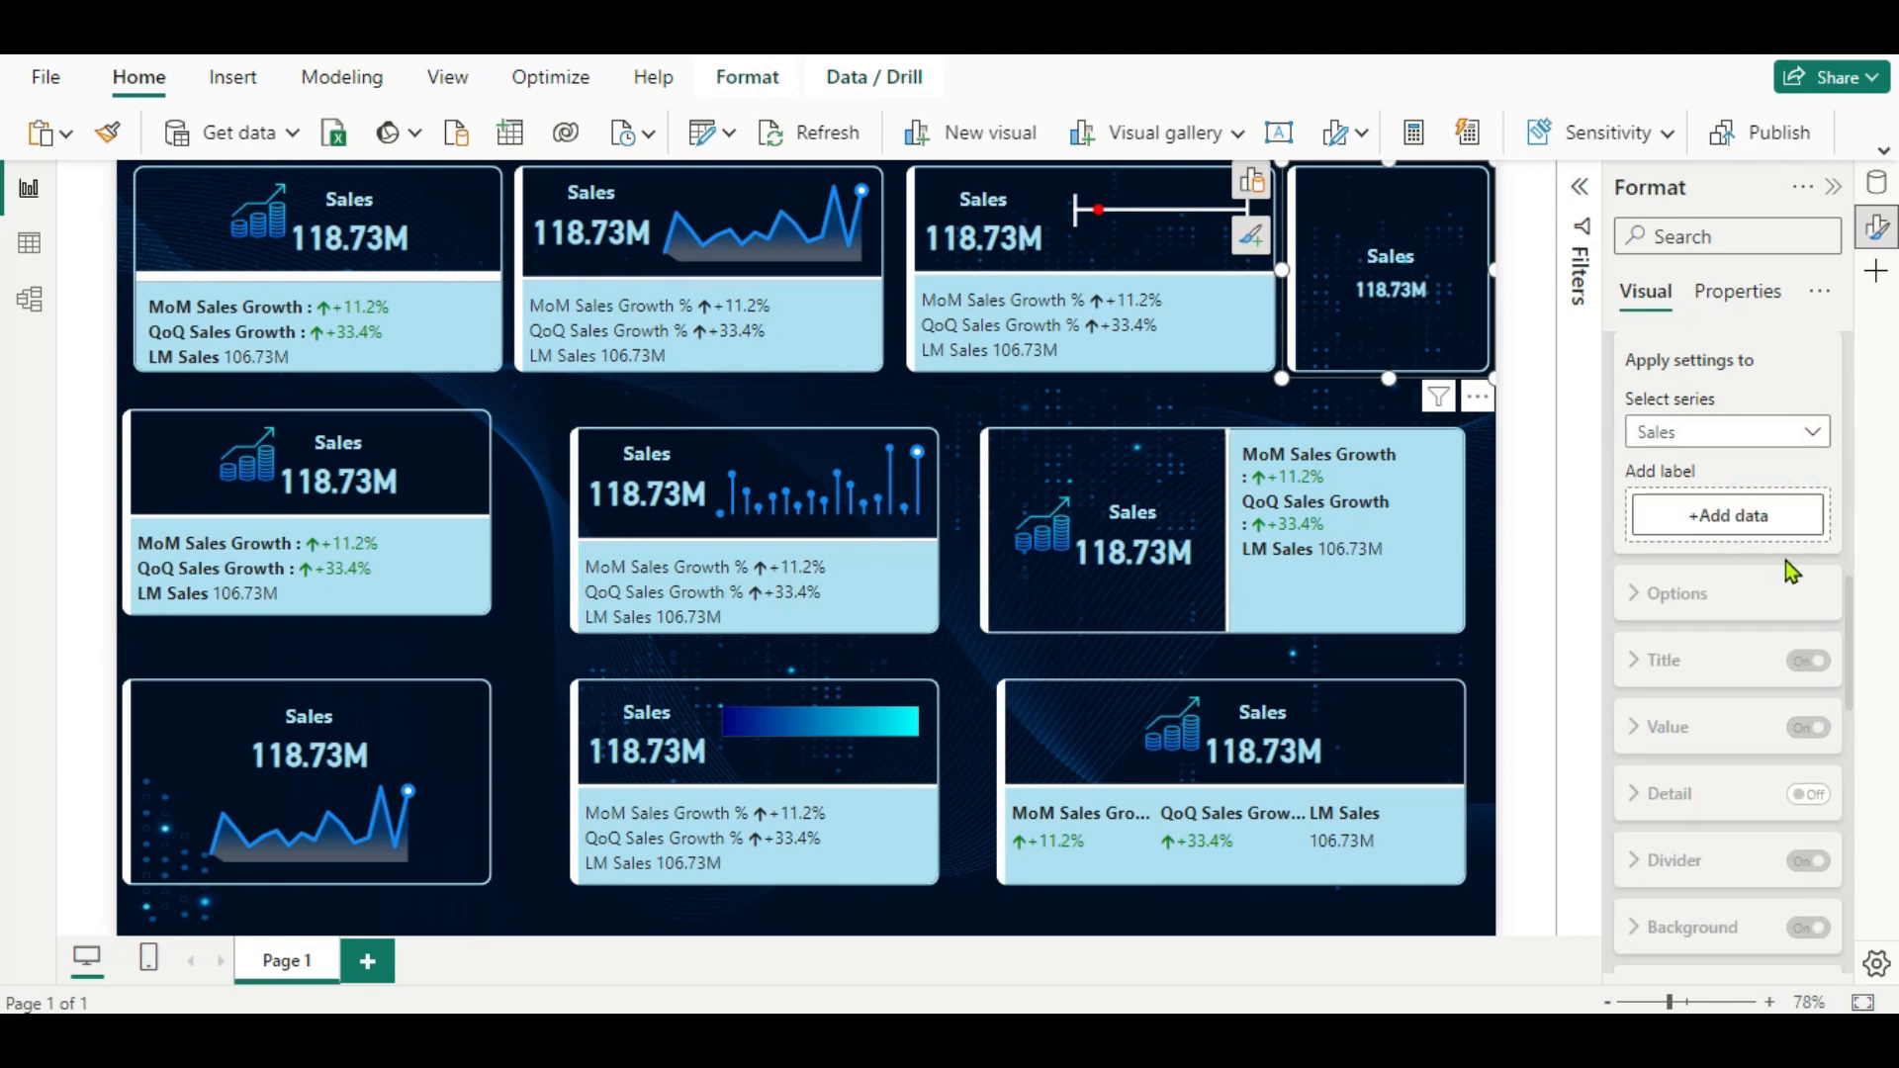
Add the MoM Growth measure from the Time Metrics folder as the narrow card's reference label.
click(1750, 528)
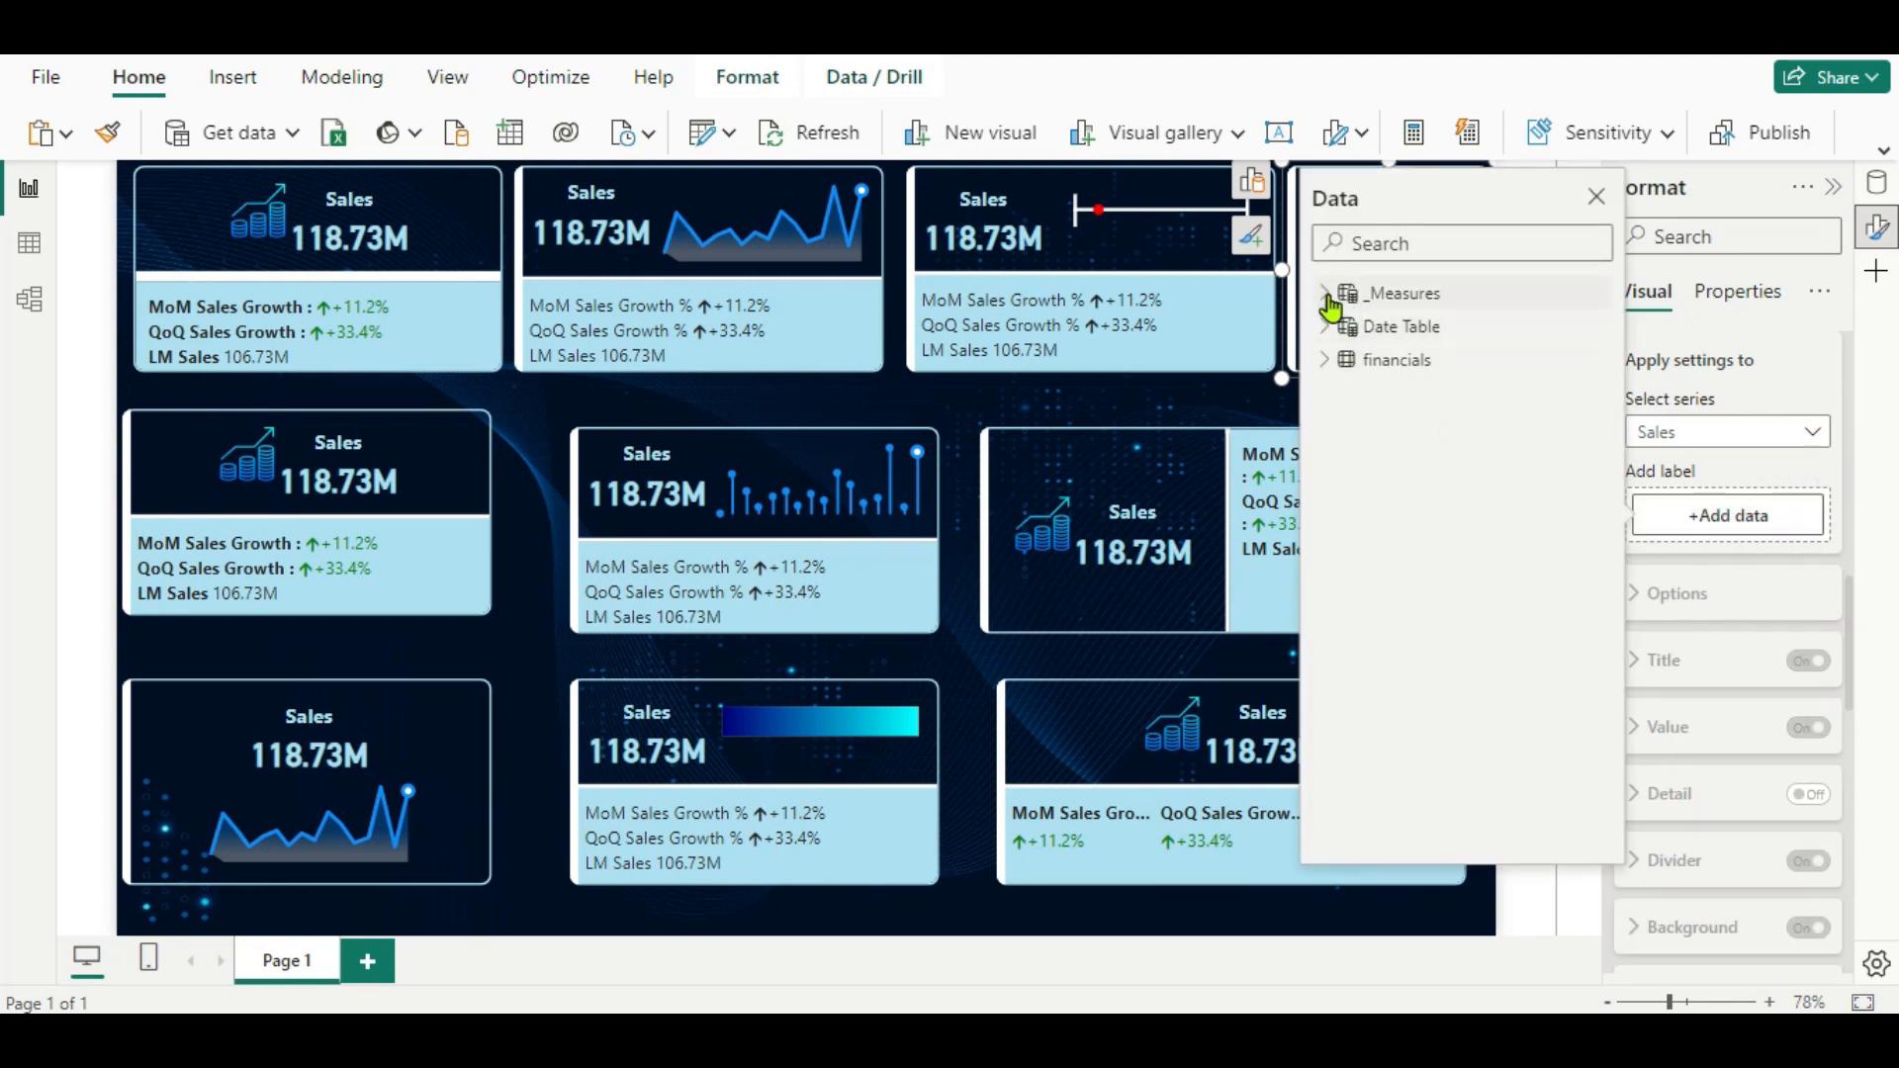
click(1325, 293)
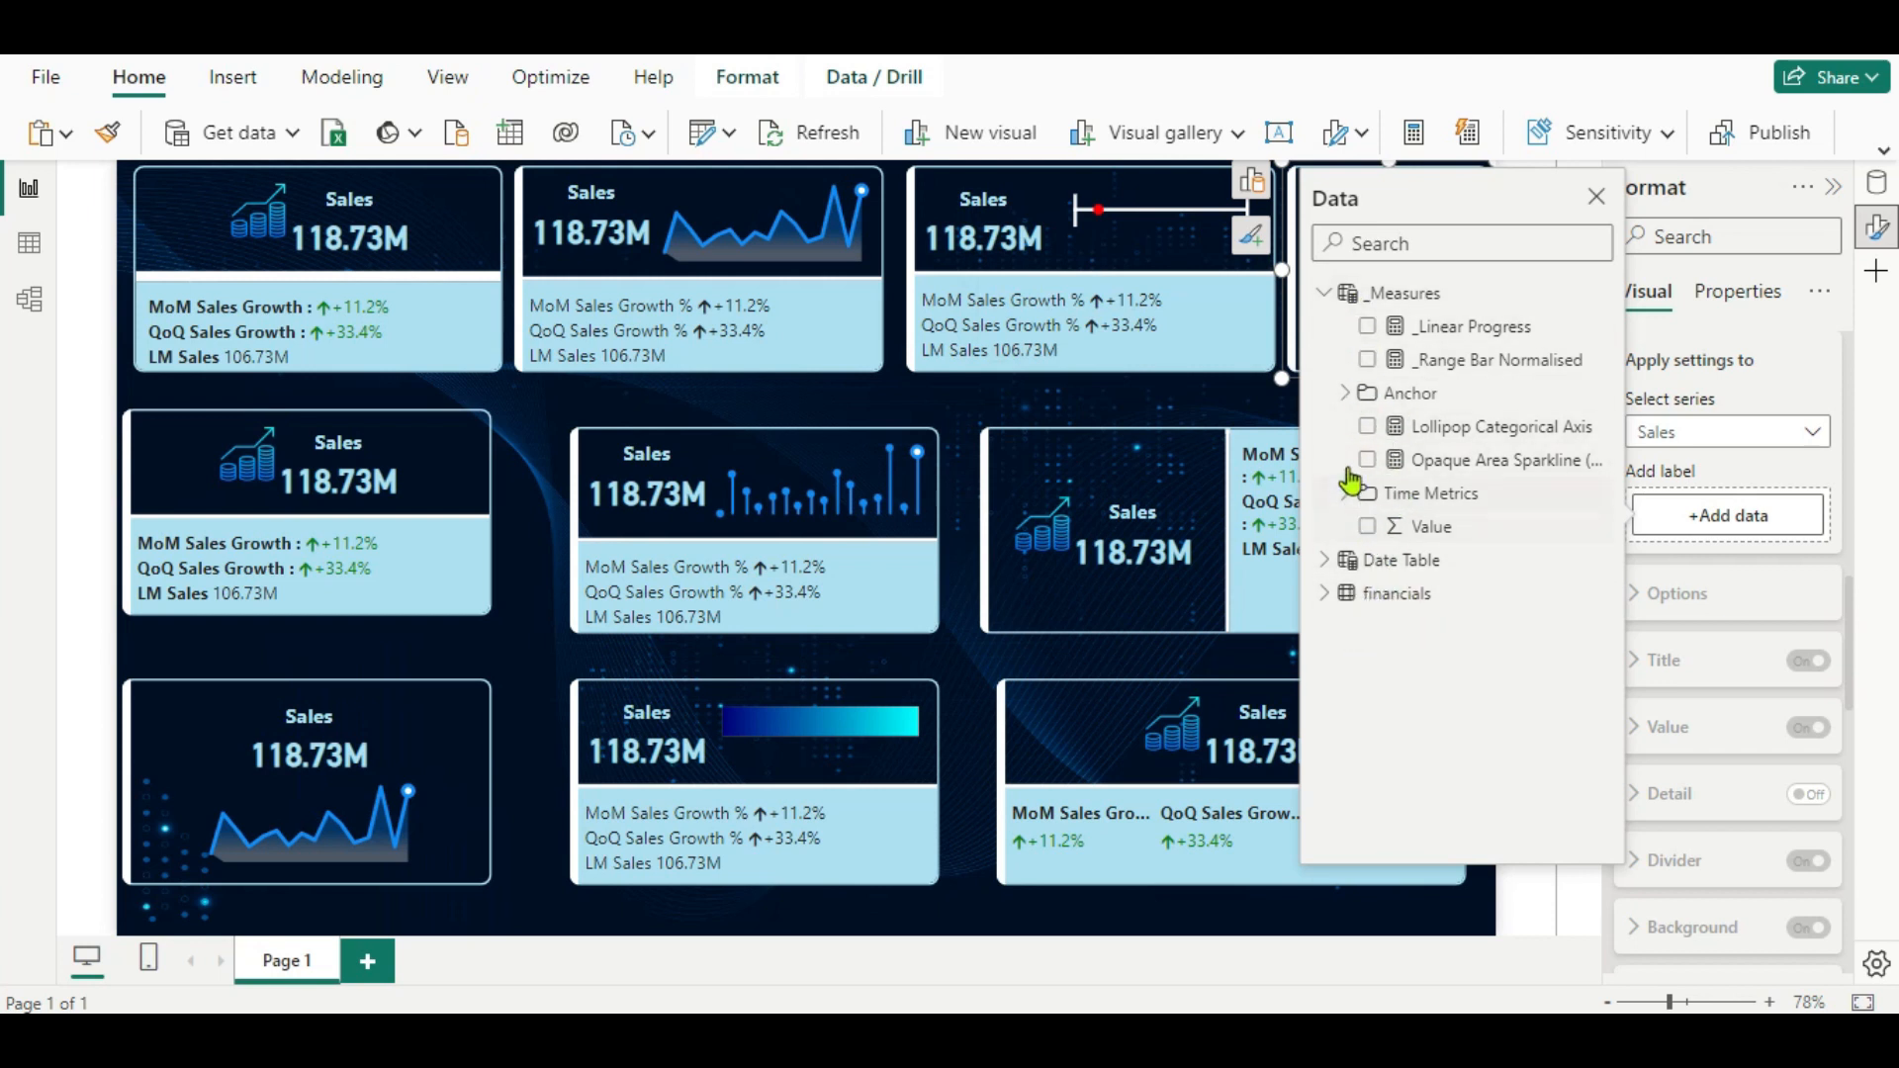
click(1347, 493)
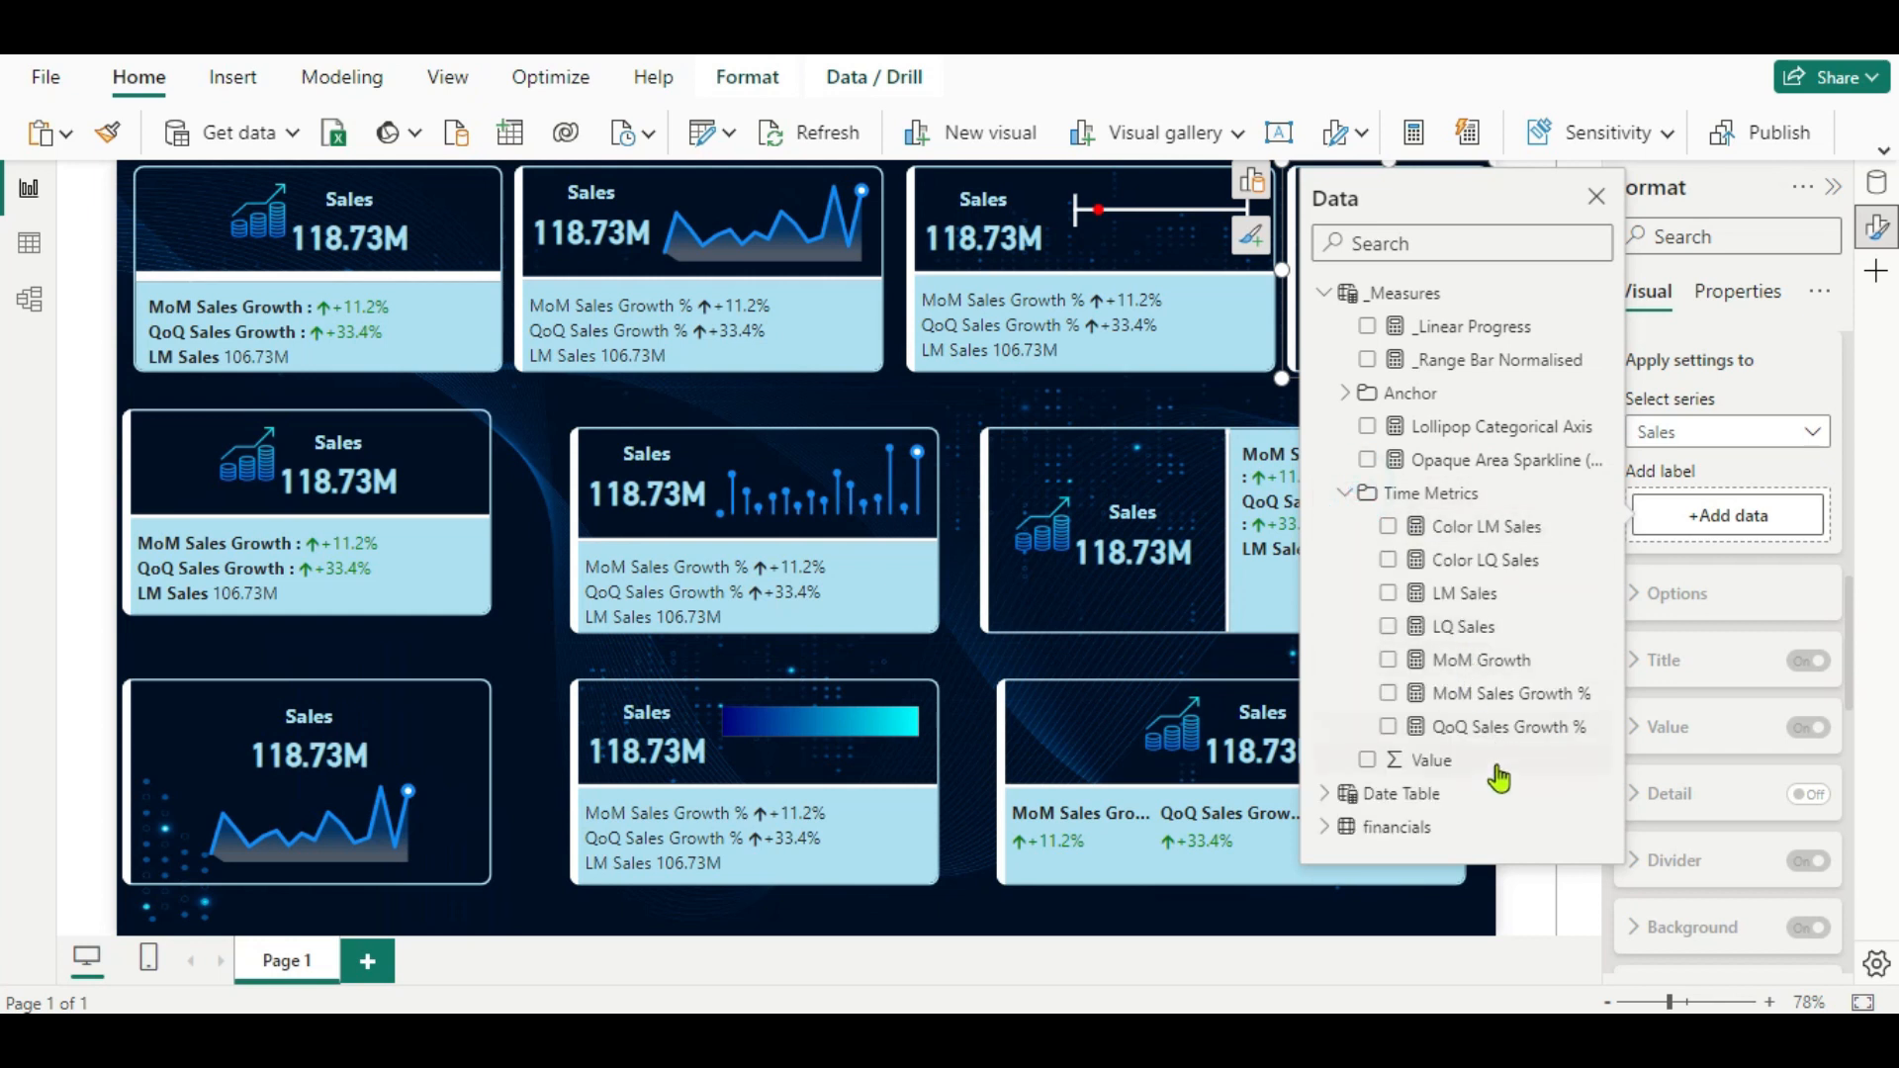
click(1453, 662)
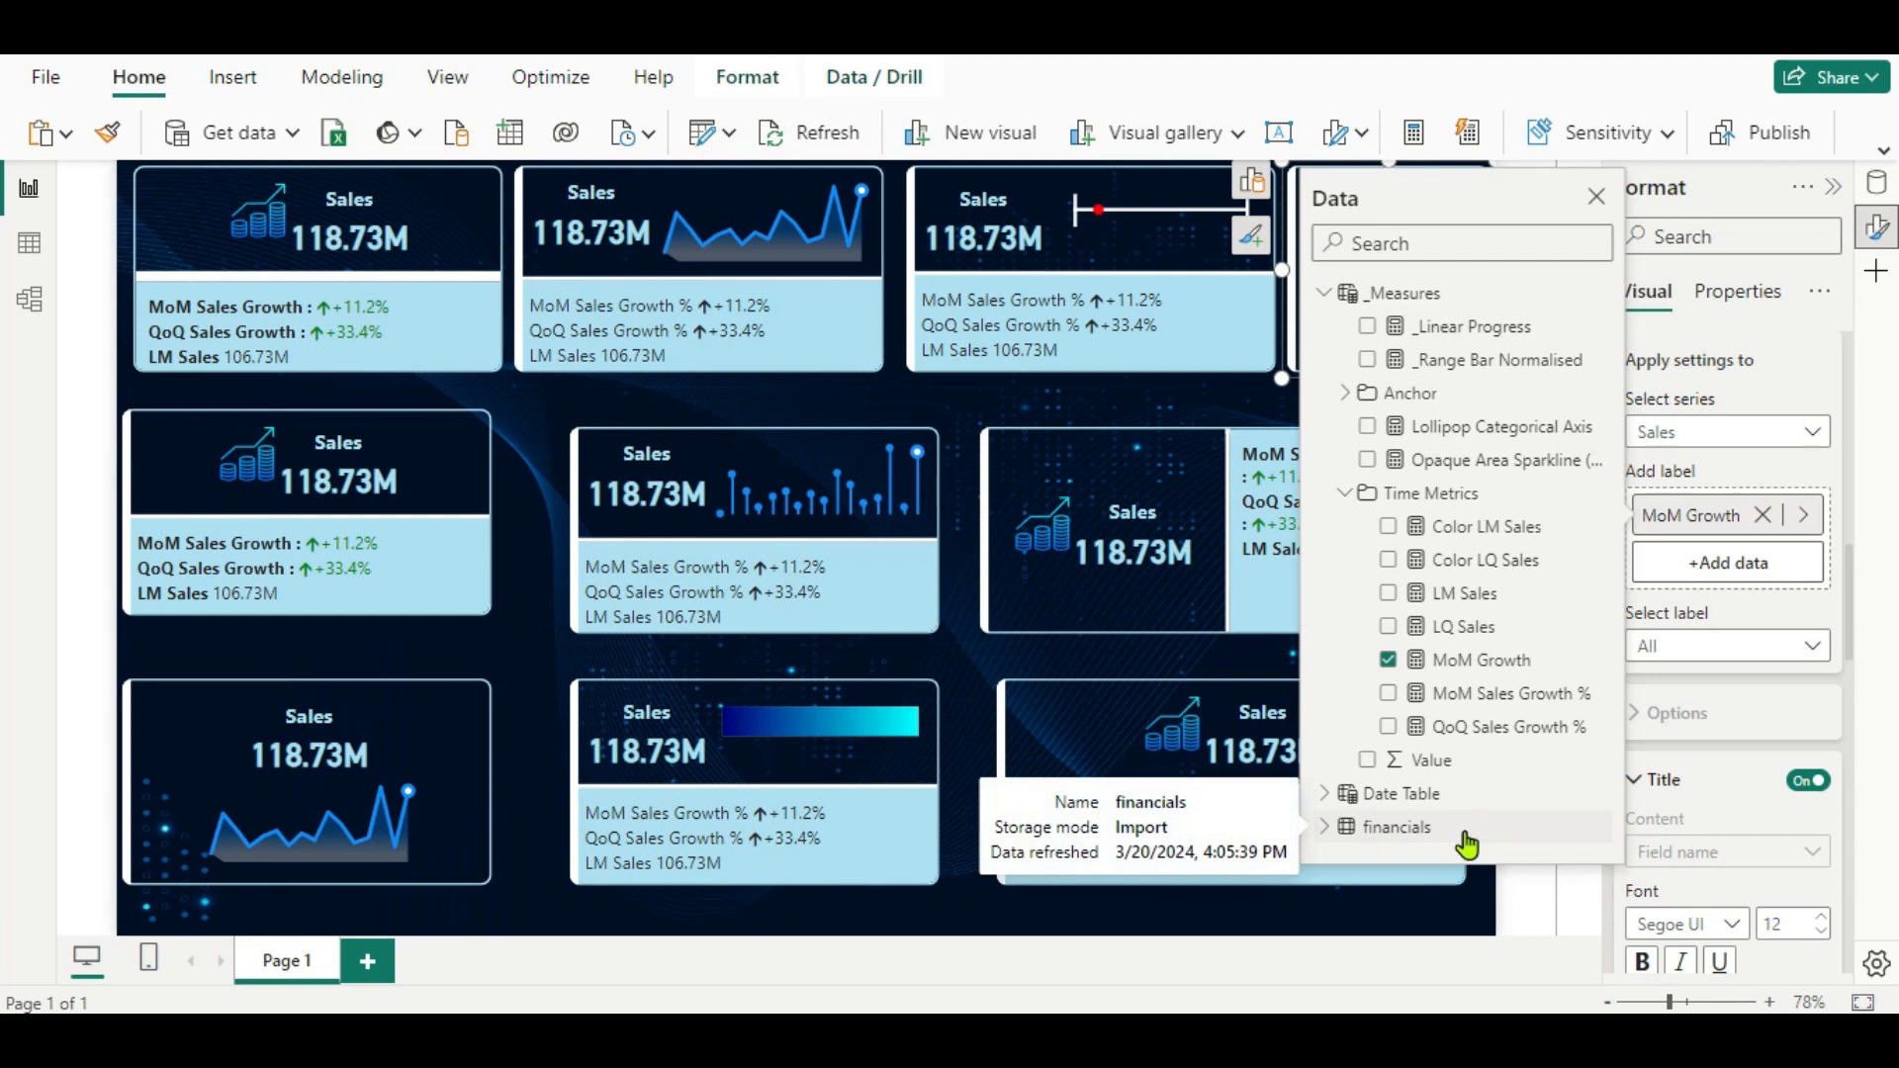
click(1758, 688)
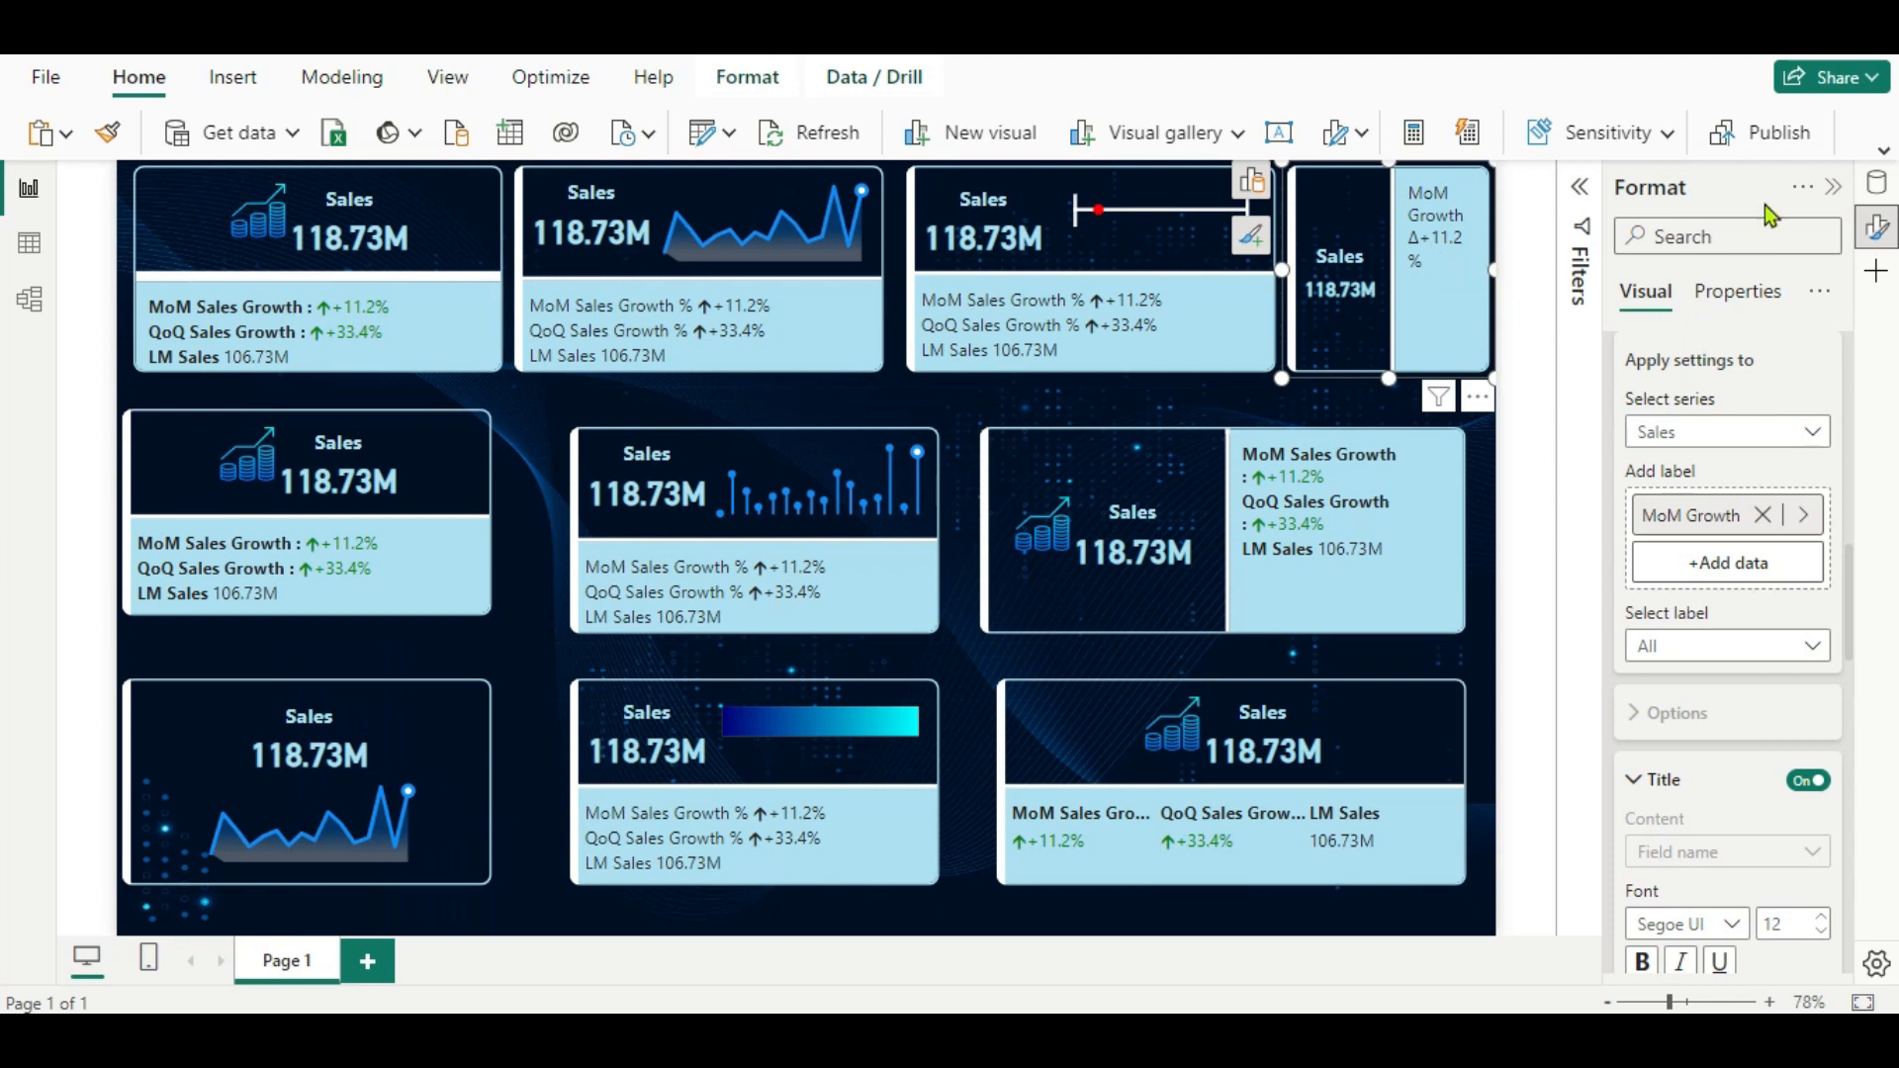
Examine the MoM Growth measure's DAX formula, then close the formula here and in the finished KPI card report.
click(1877, 182)
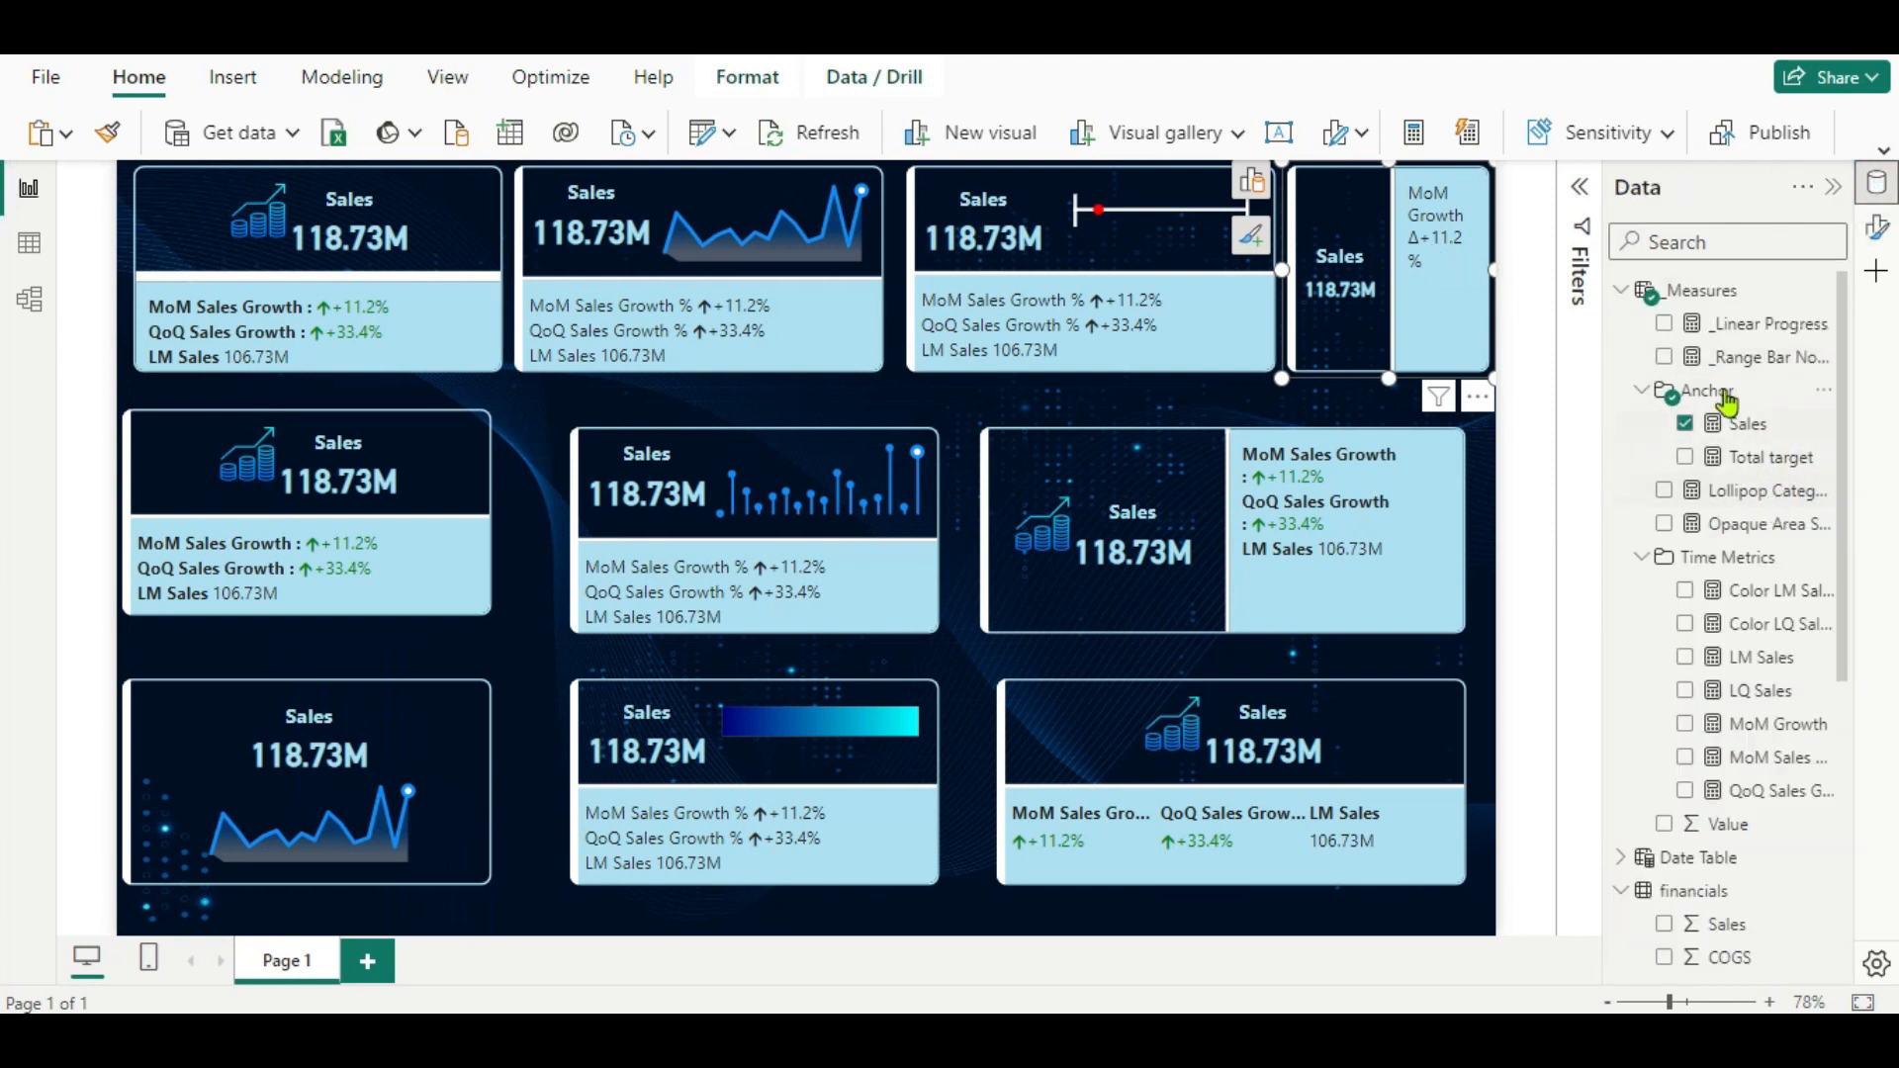
click(1747, 725)
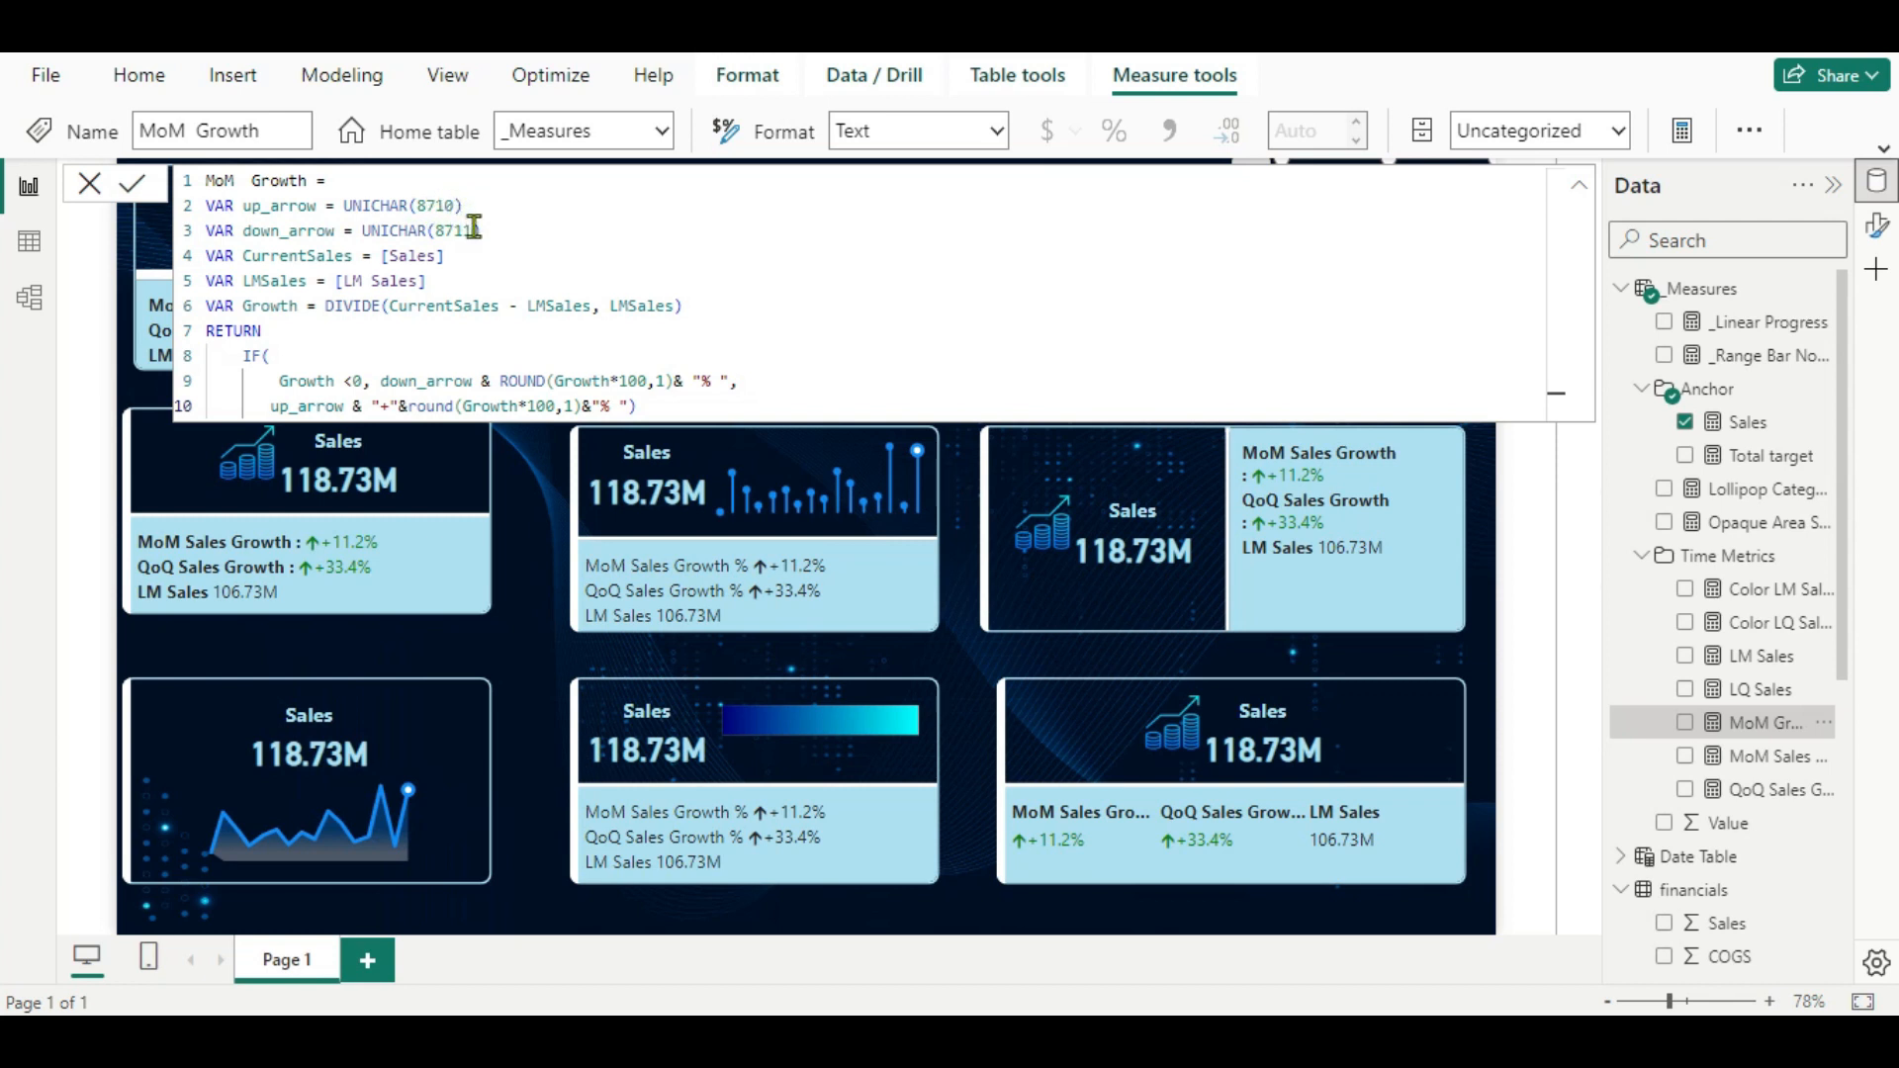
click(91, 185)
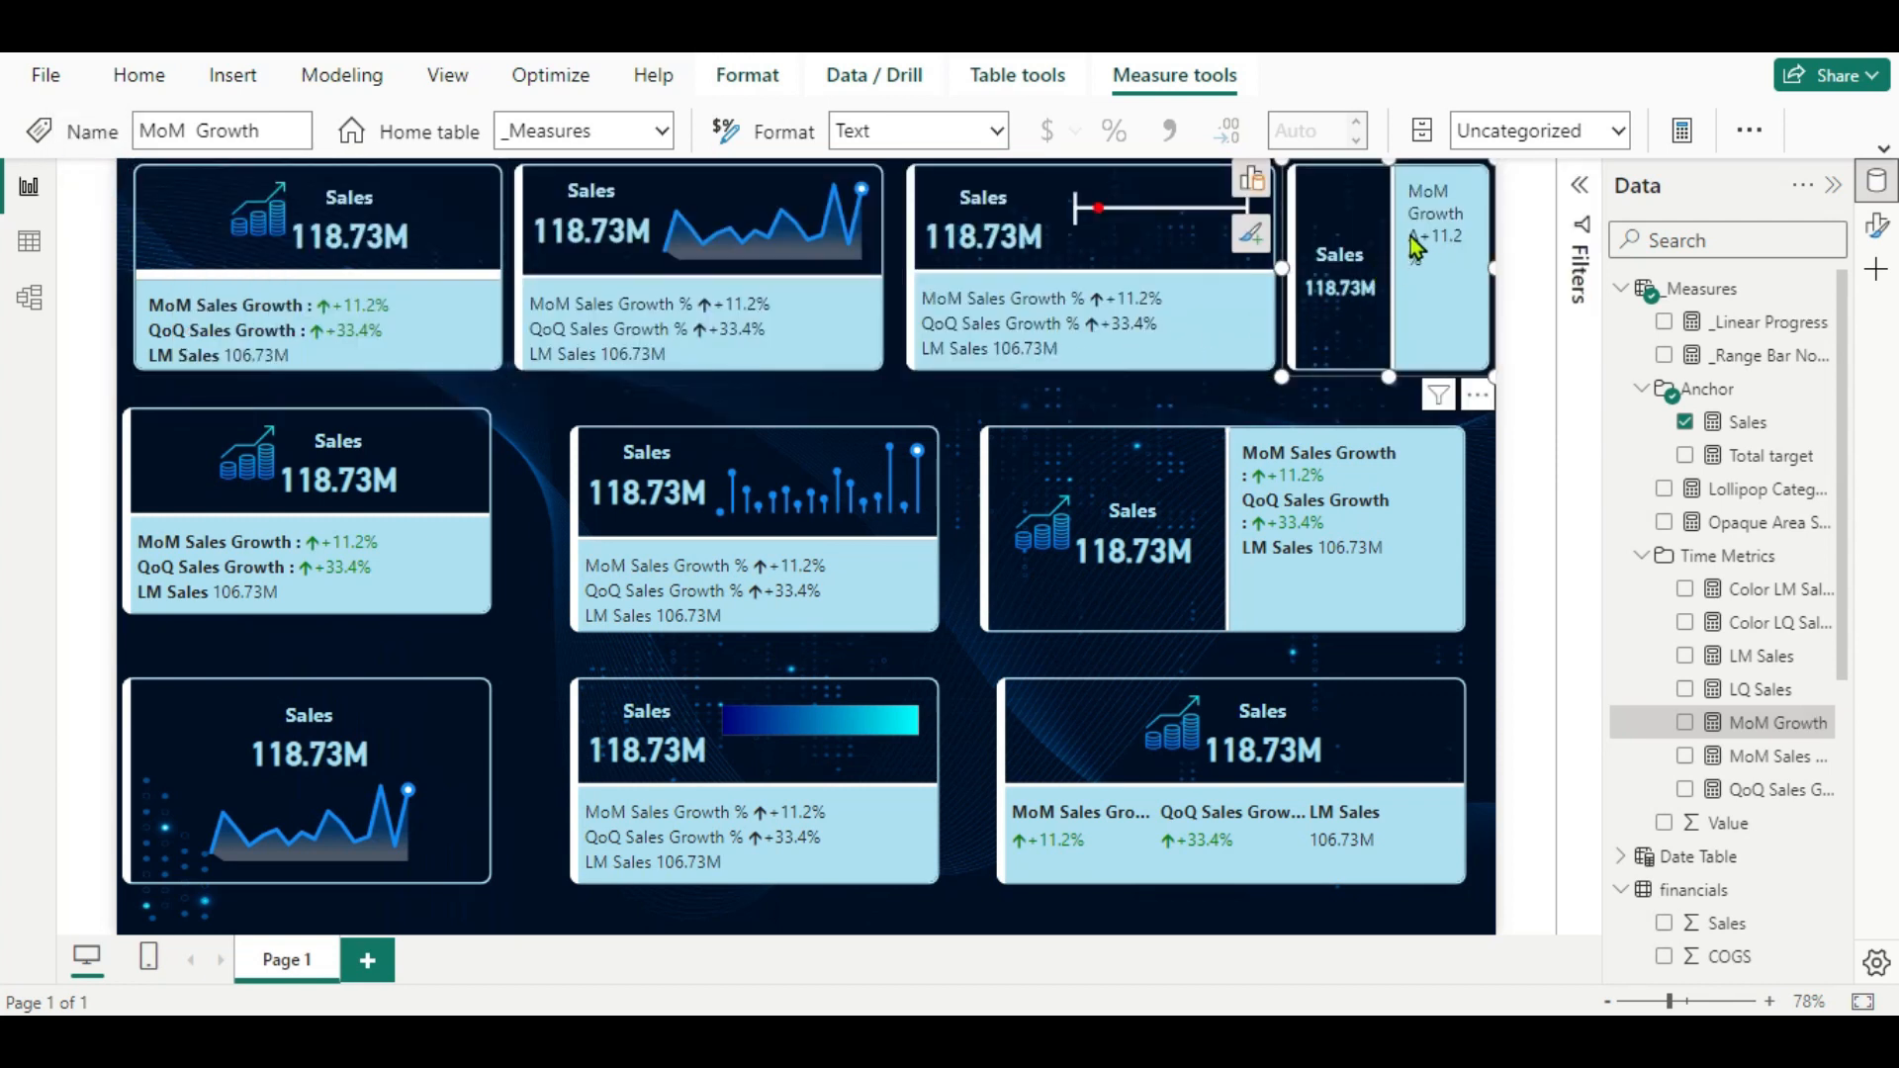
click(1177, 399)
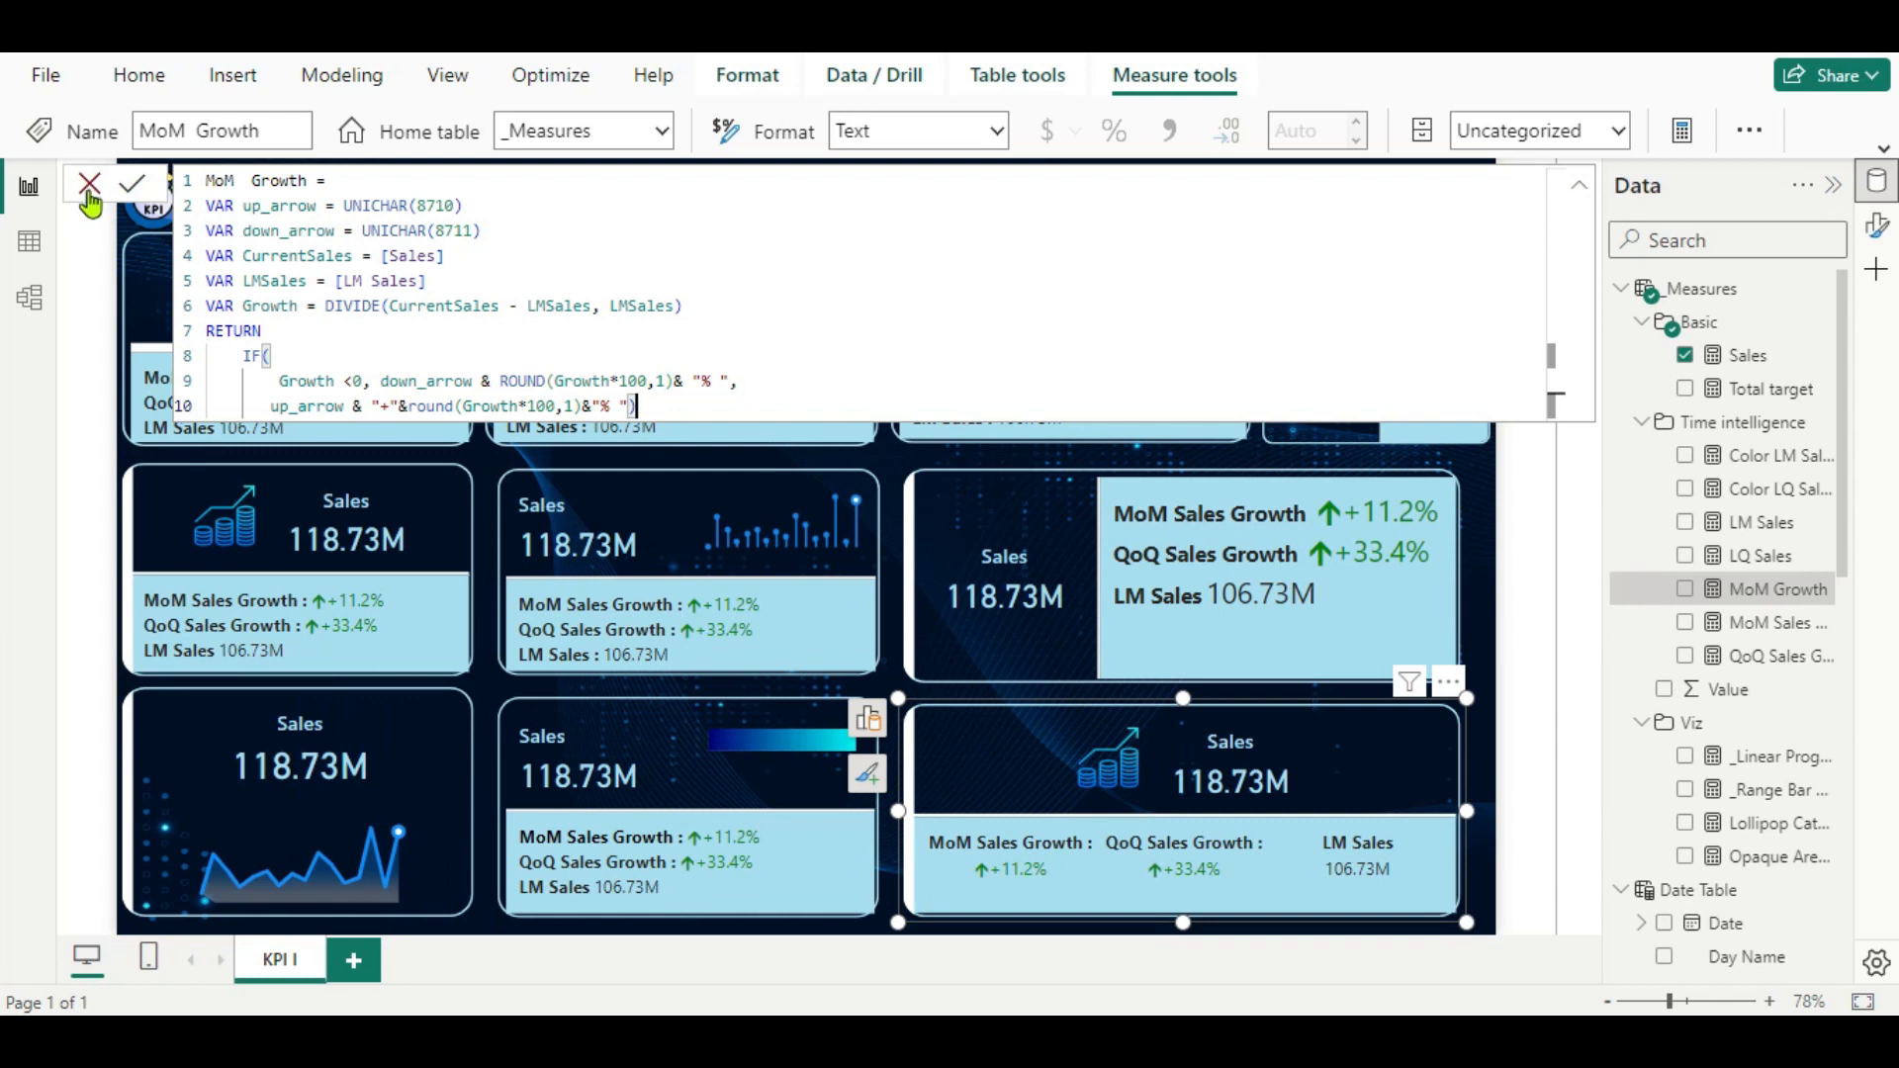
click(88, 184)
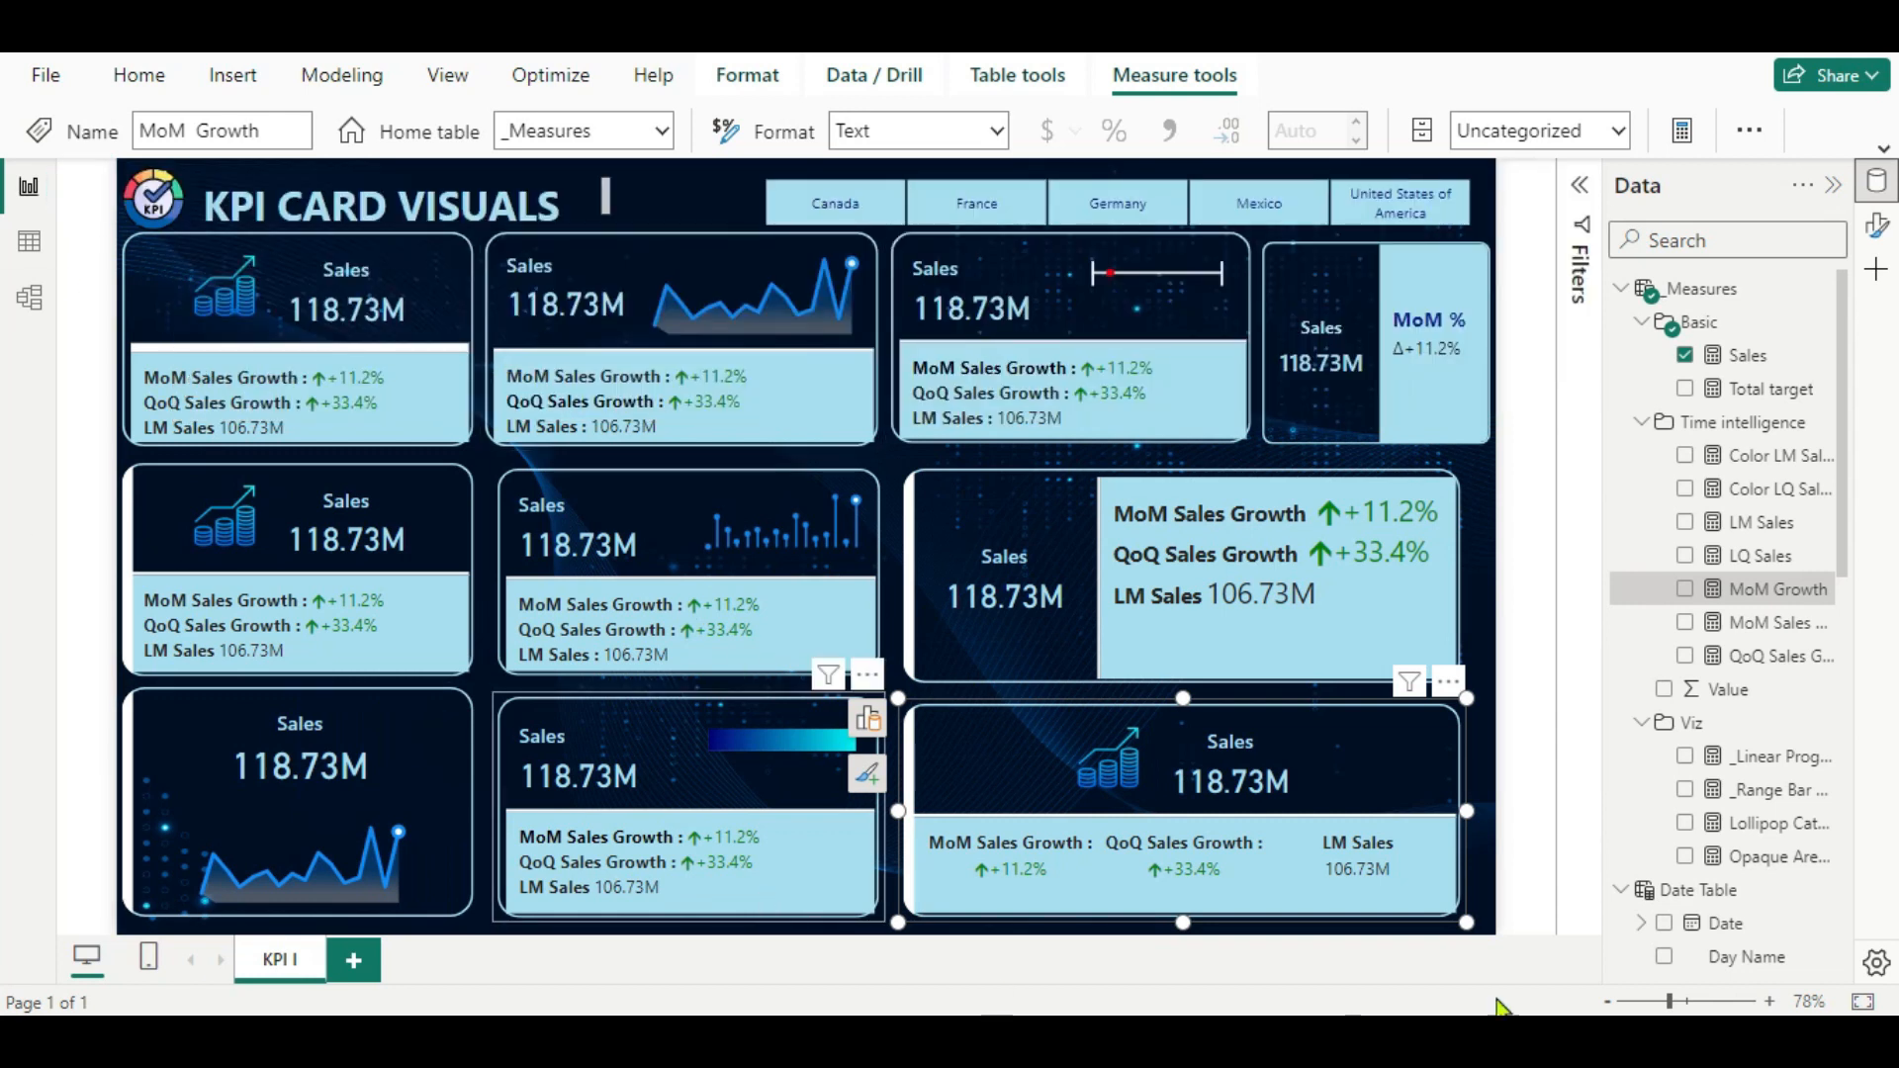